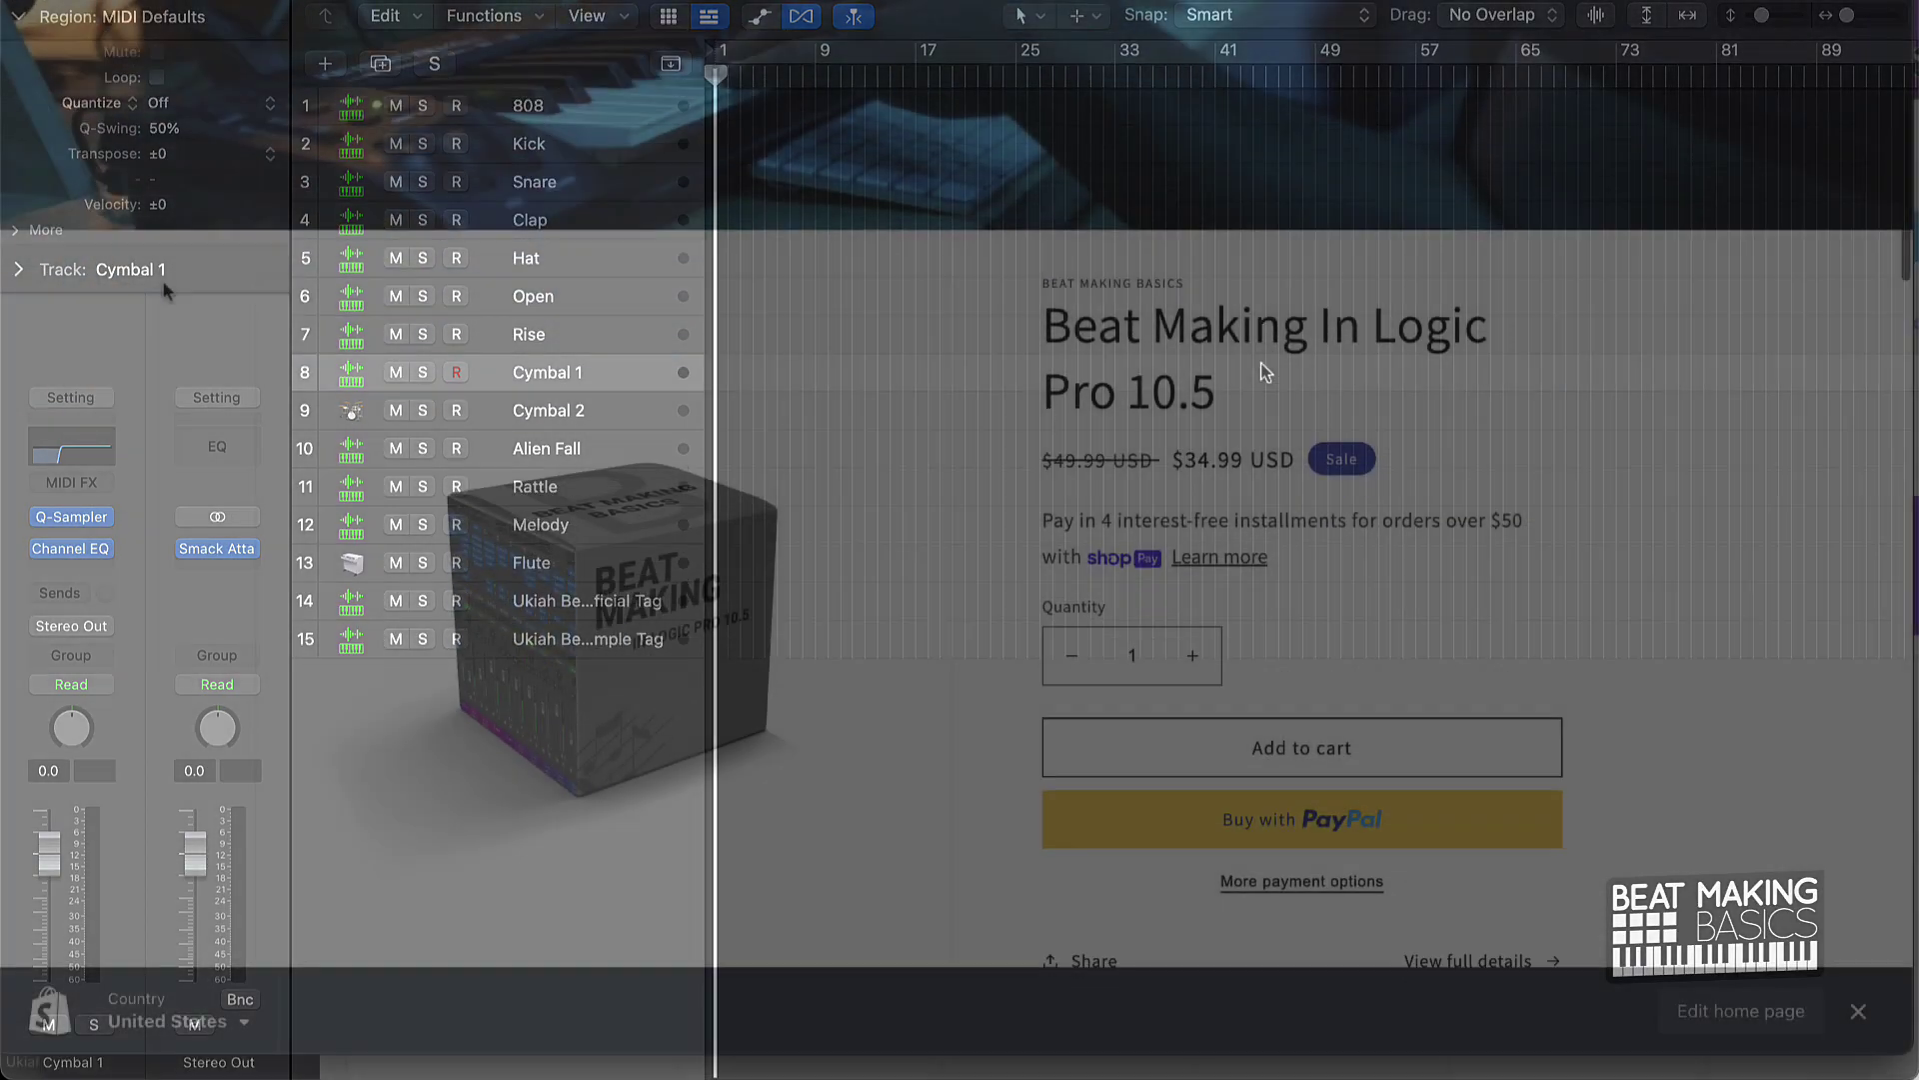
Step: Look through the Beat Making Basics store's Courses, Sound Kits and Giveaway pages
scroll(160, 290, "down", 10)
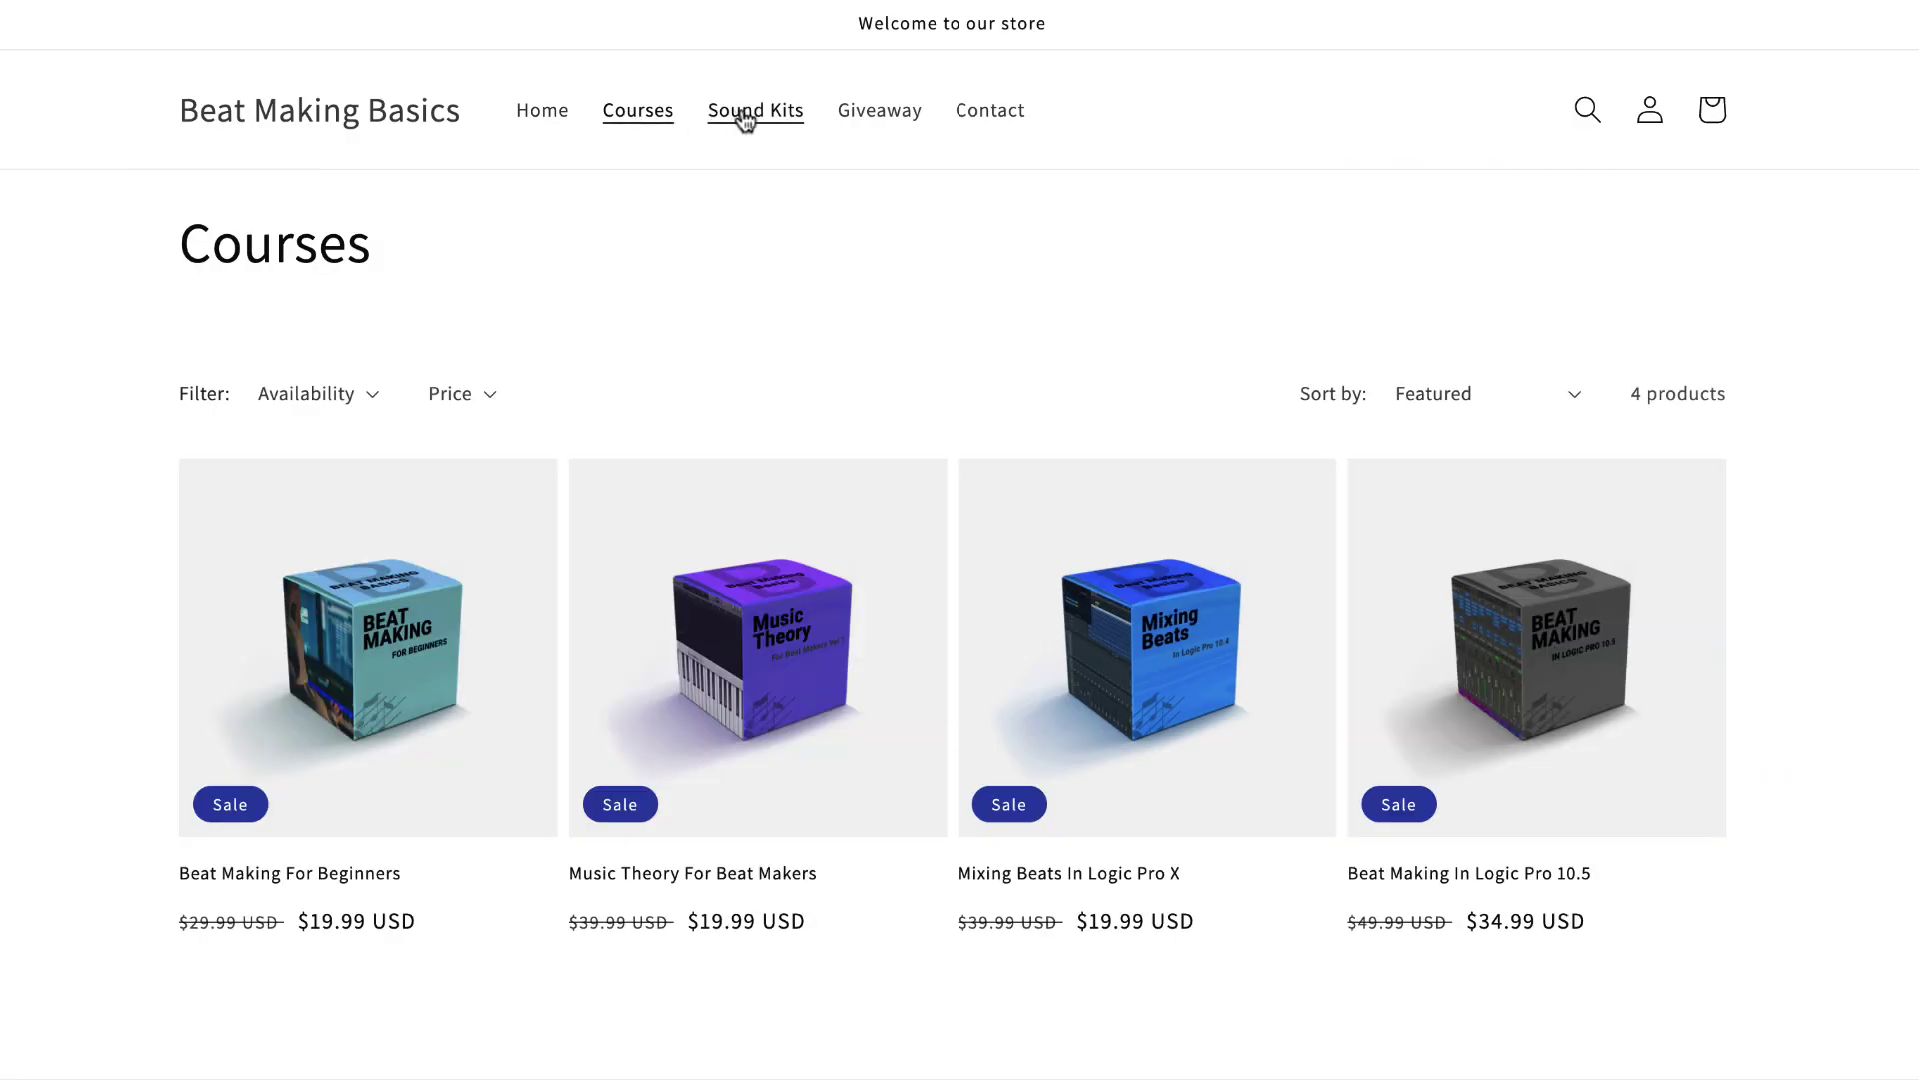
left_click(744, 121)
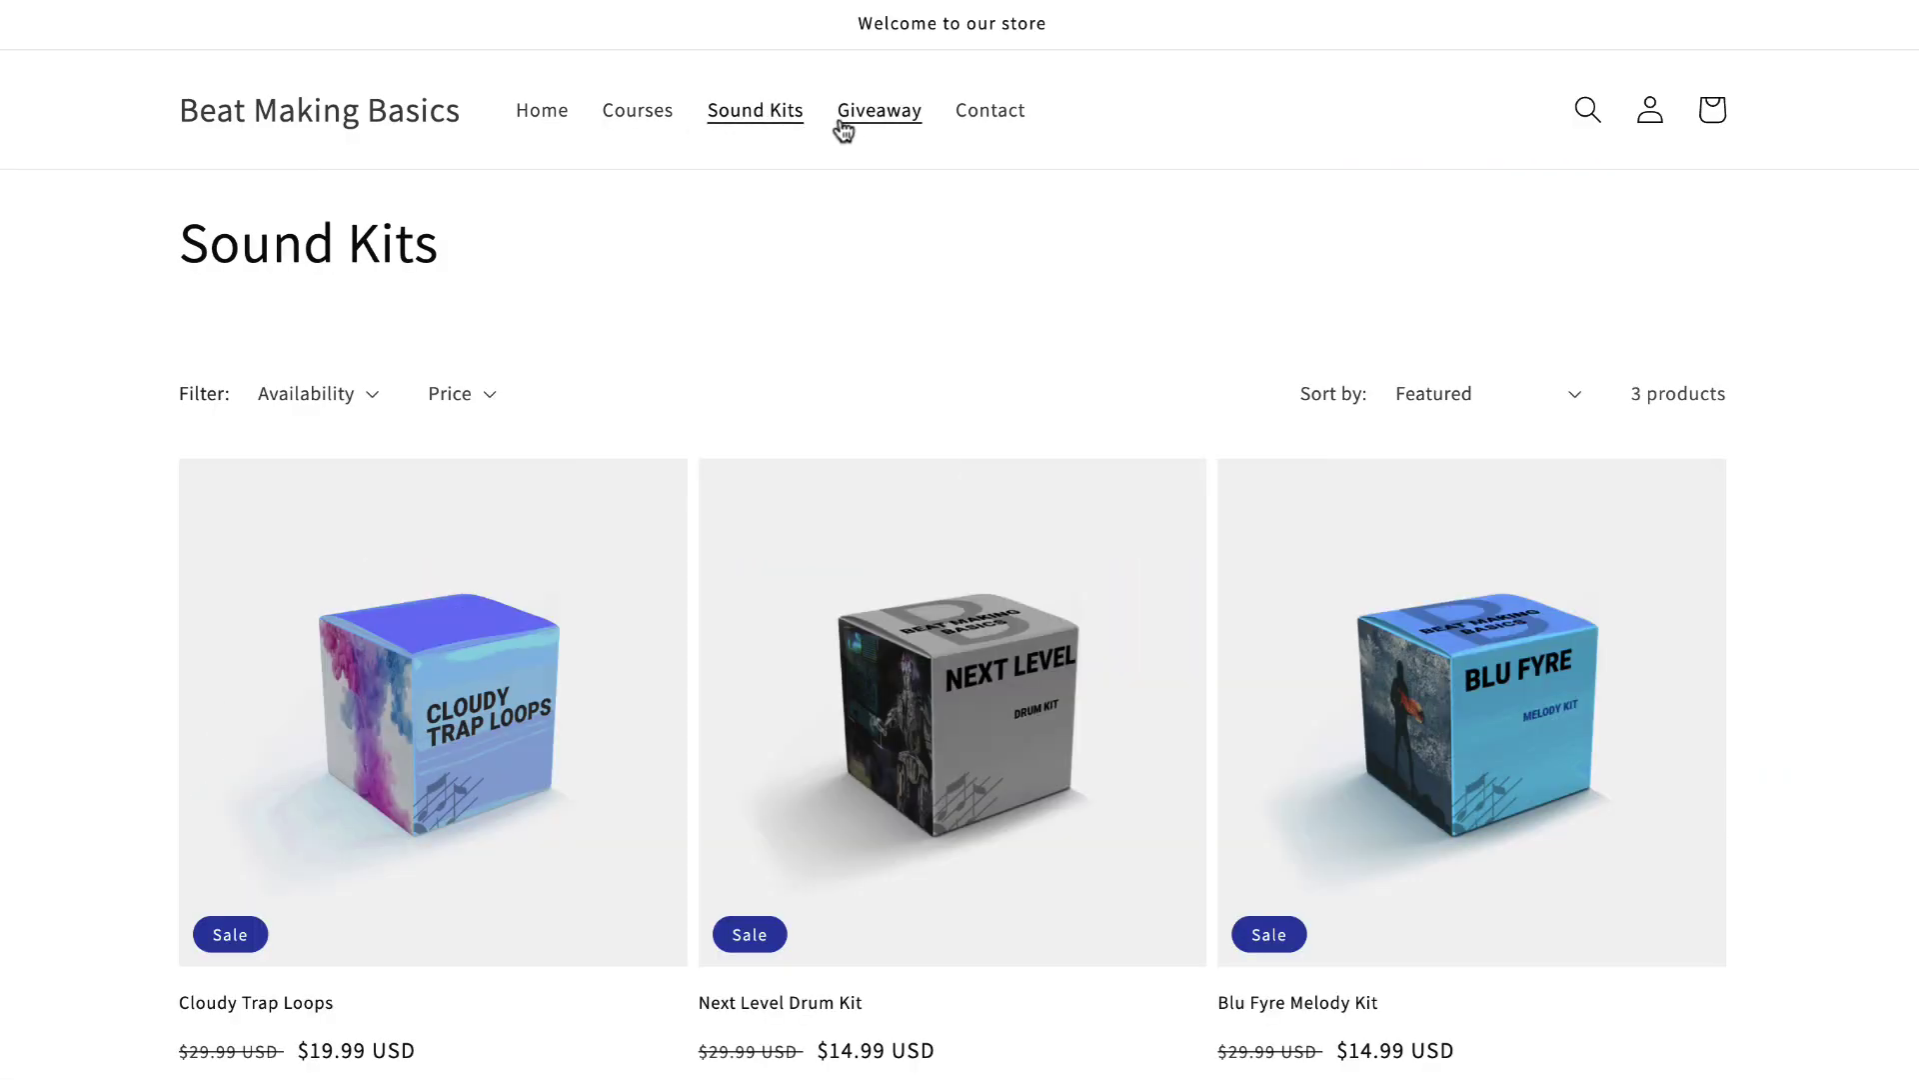
left_click(853, 126)
scroll(754, 326, "down", 7)
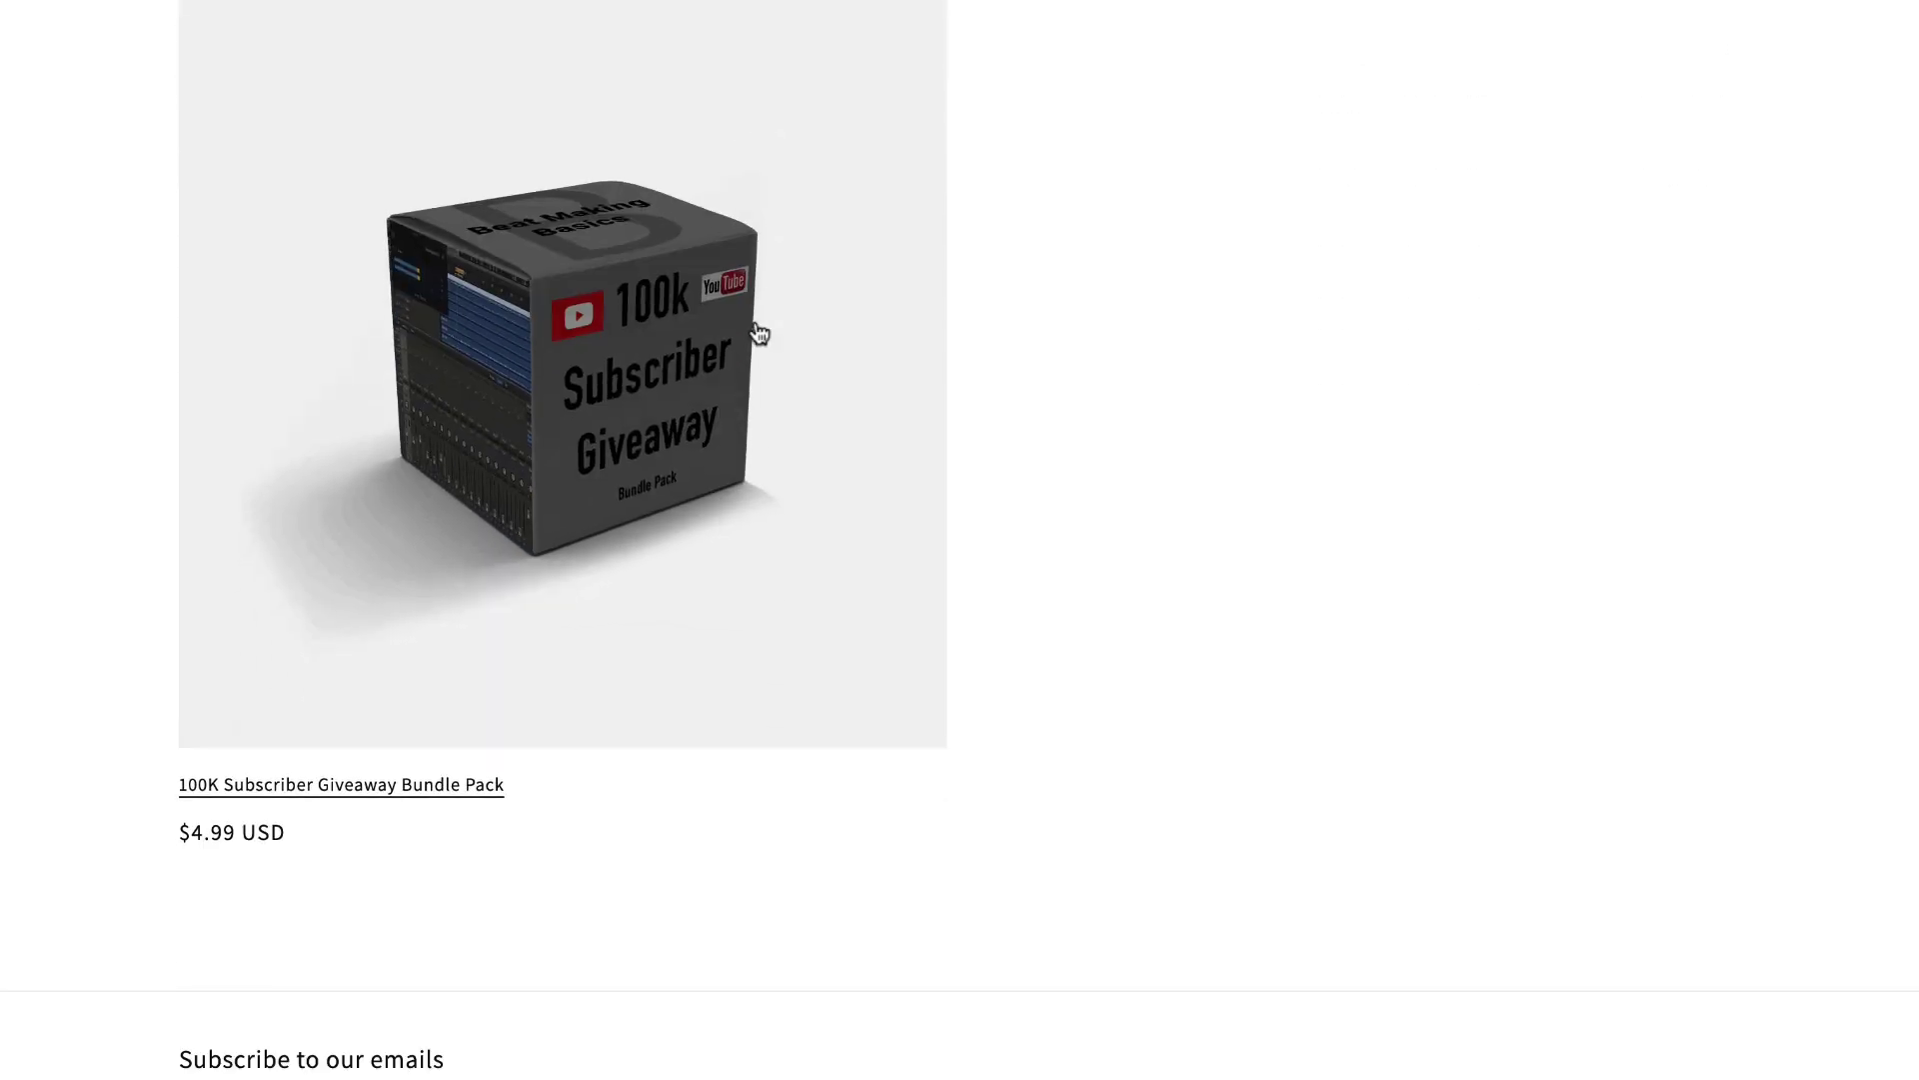
Step: Open the 100K Subscriber Giveaway Bundle Pack product and read its entry rules and giveaway milestones
scroll(760, 332, "up", 3)
left_click(745, 338)
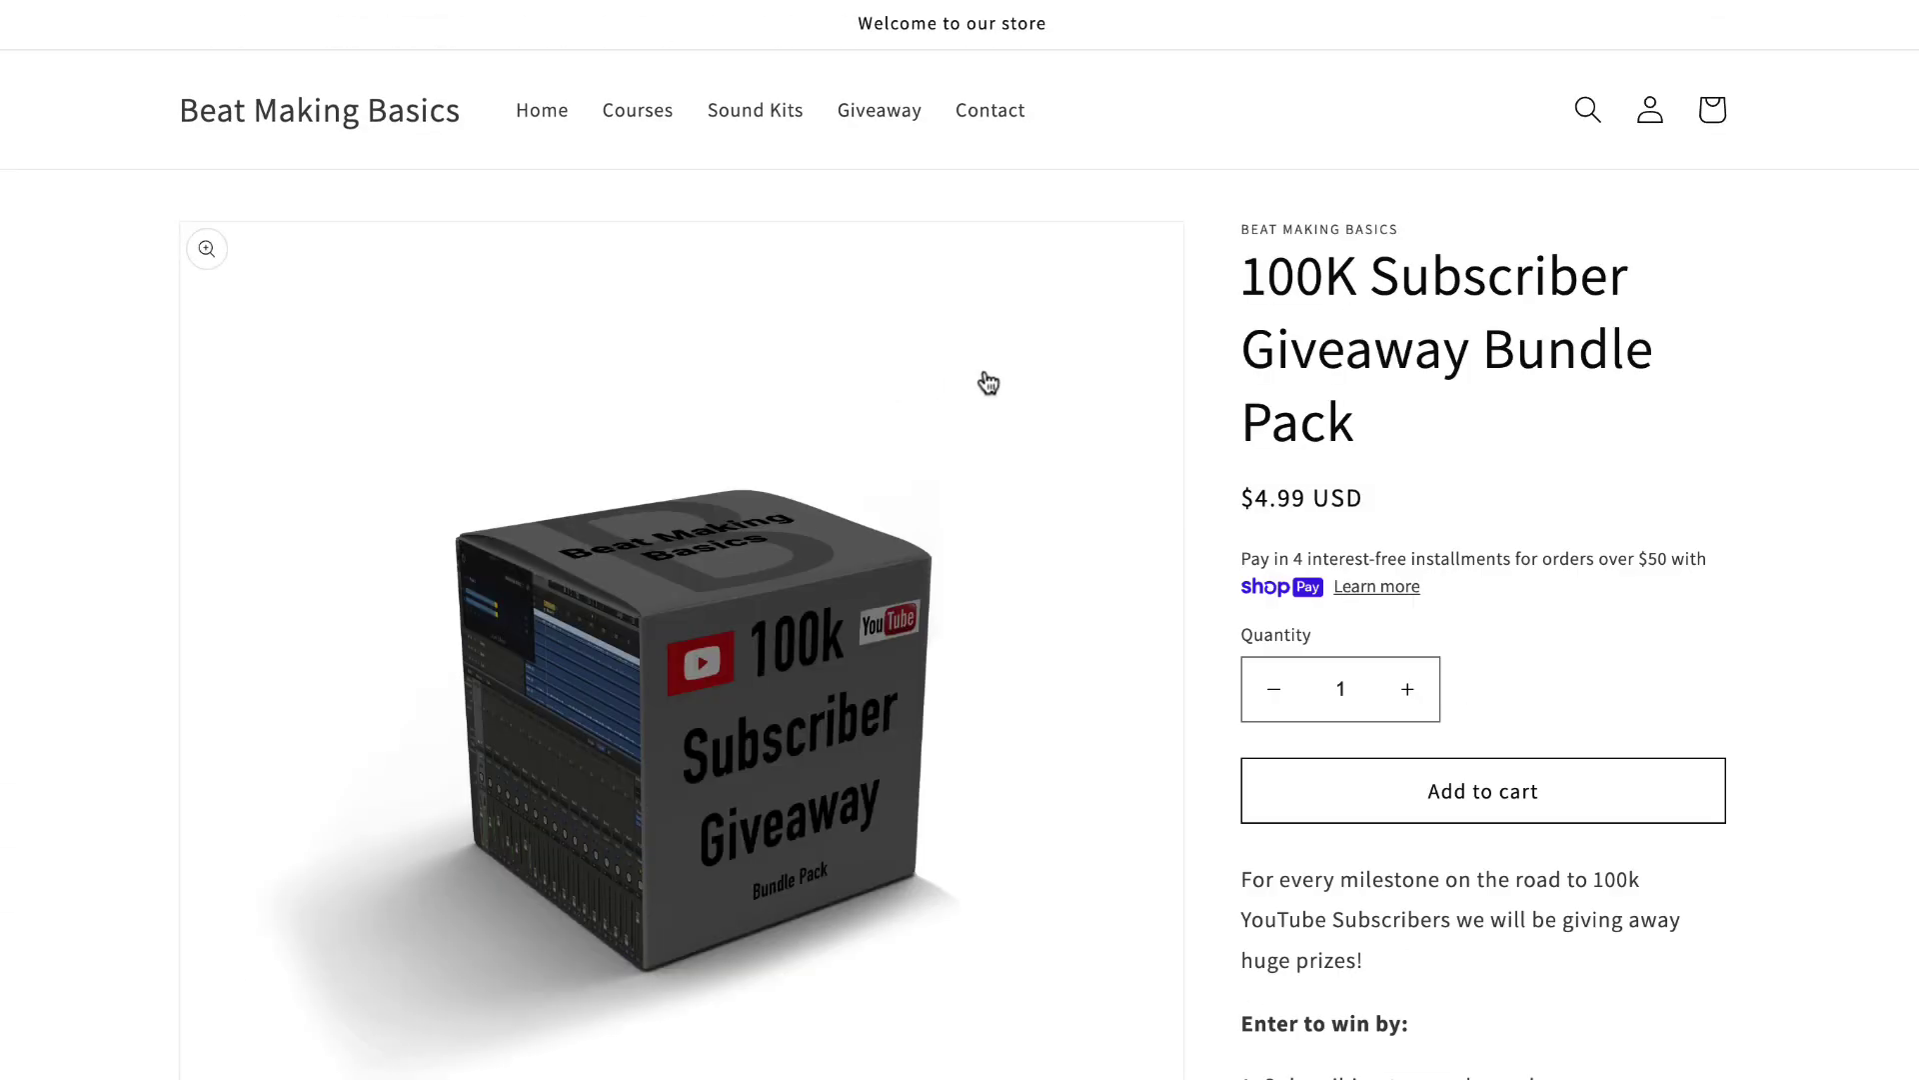
scroll(1088, 415, "down", 8)
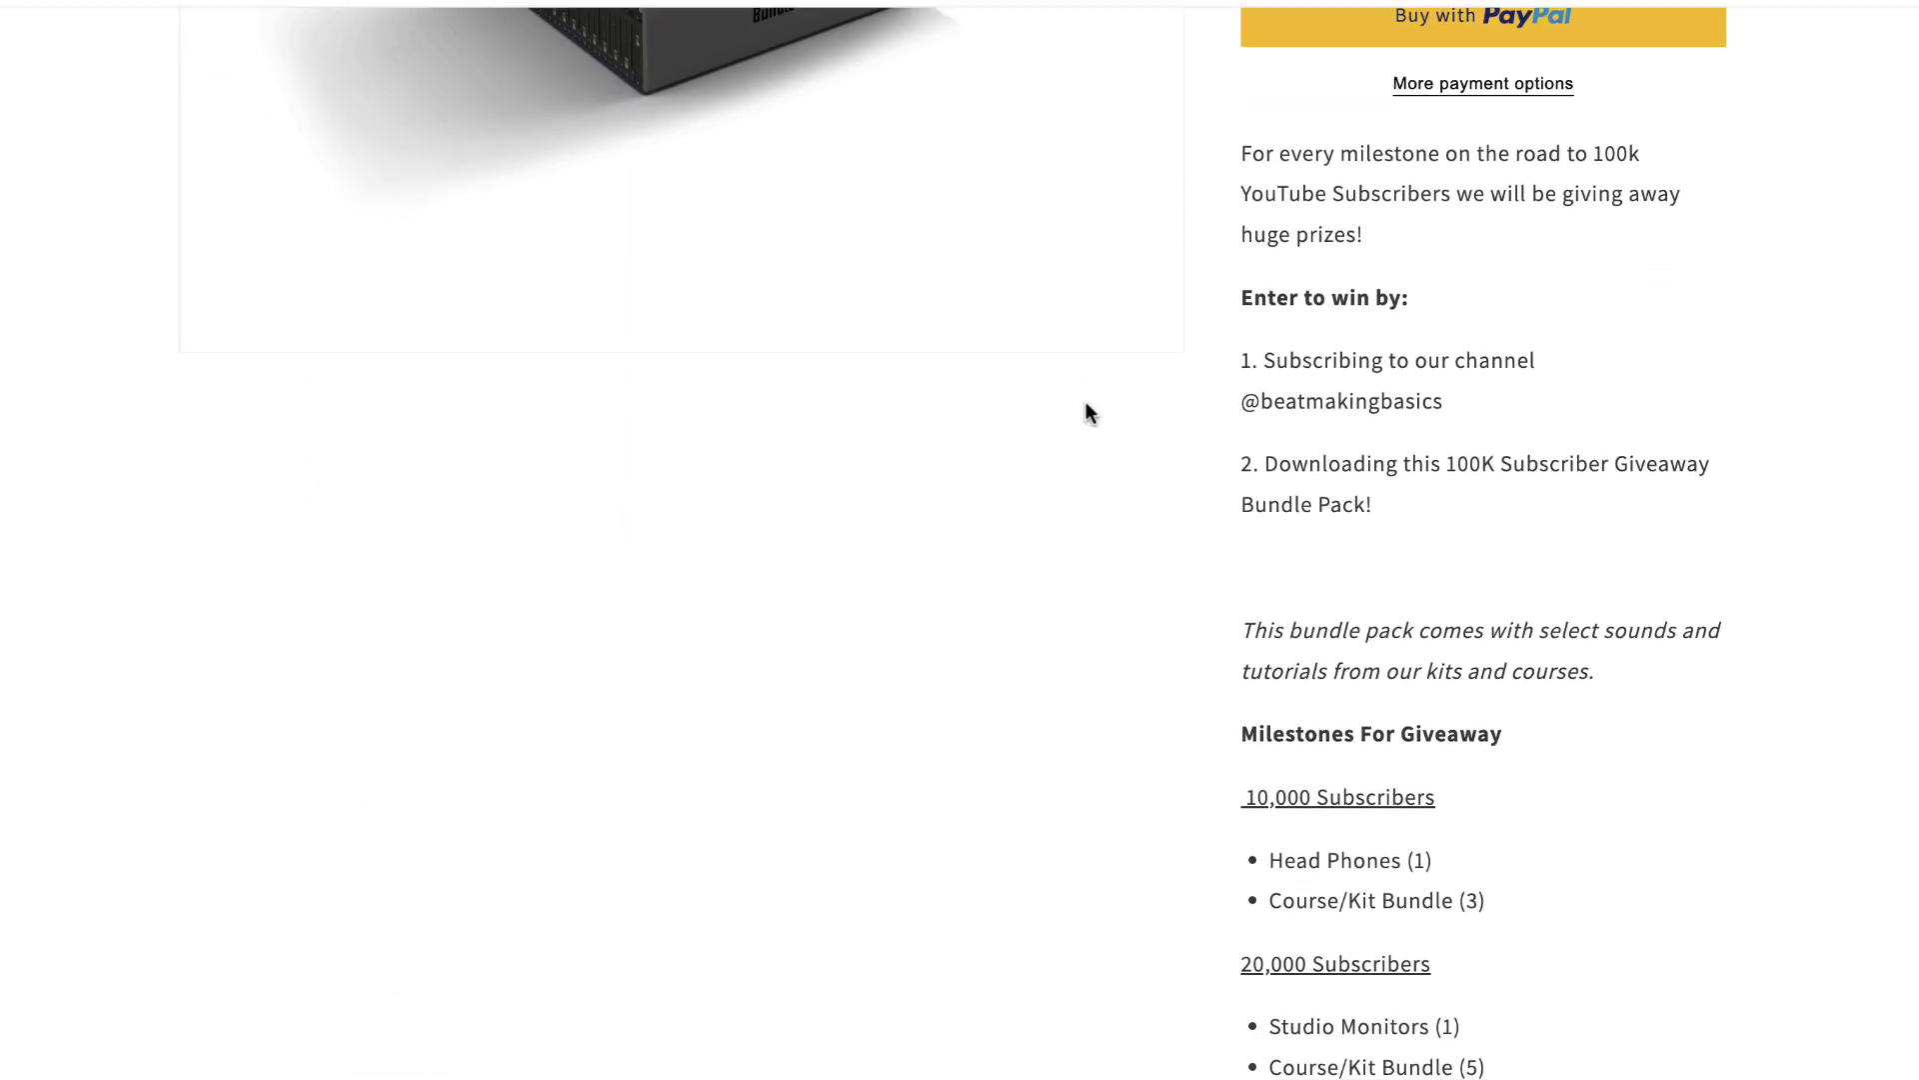
scroll(1086, 415, "up", 9)
scroll(1088, 415, "down", 1)
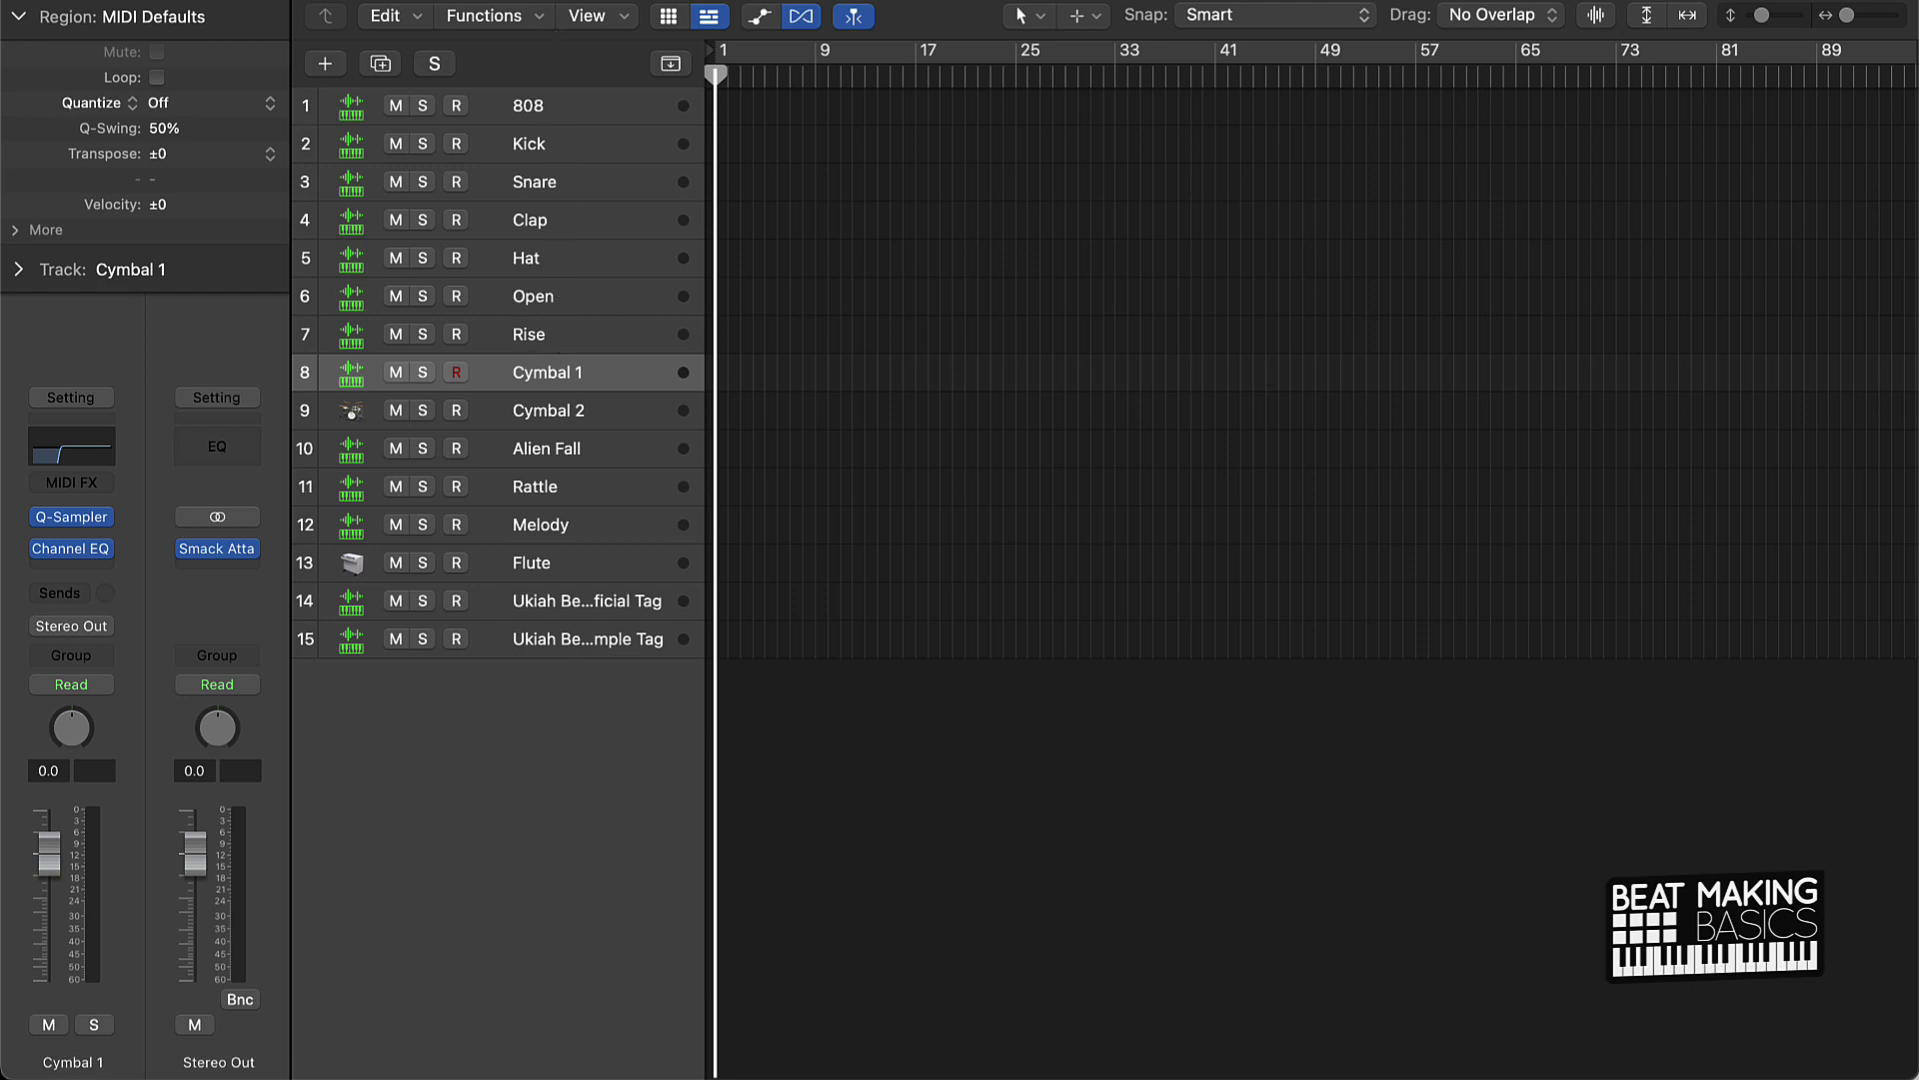
Step: In Logic Pro, audition the 808, Kick, Snare and Clap tracks one after another
left_click(539, 110)
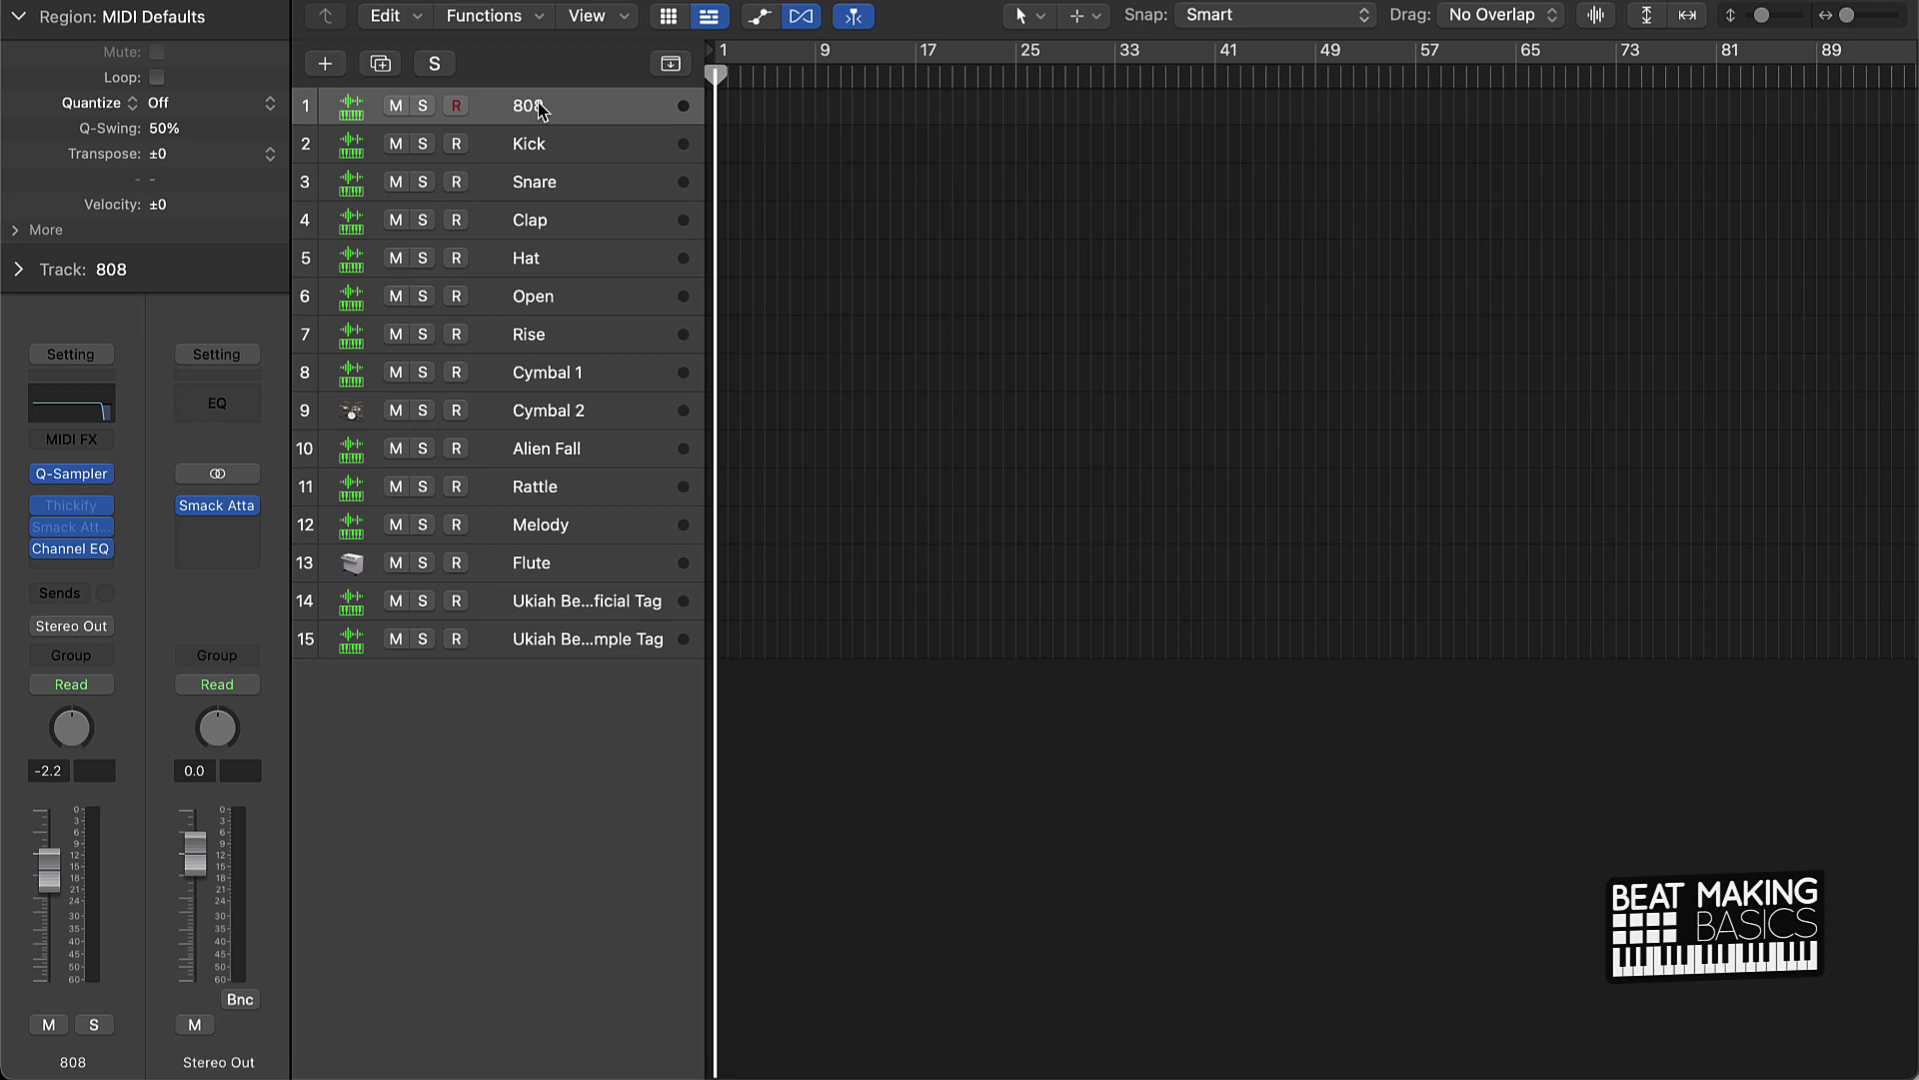
left_click(545, 150)
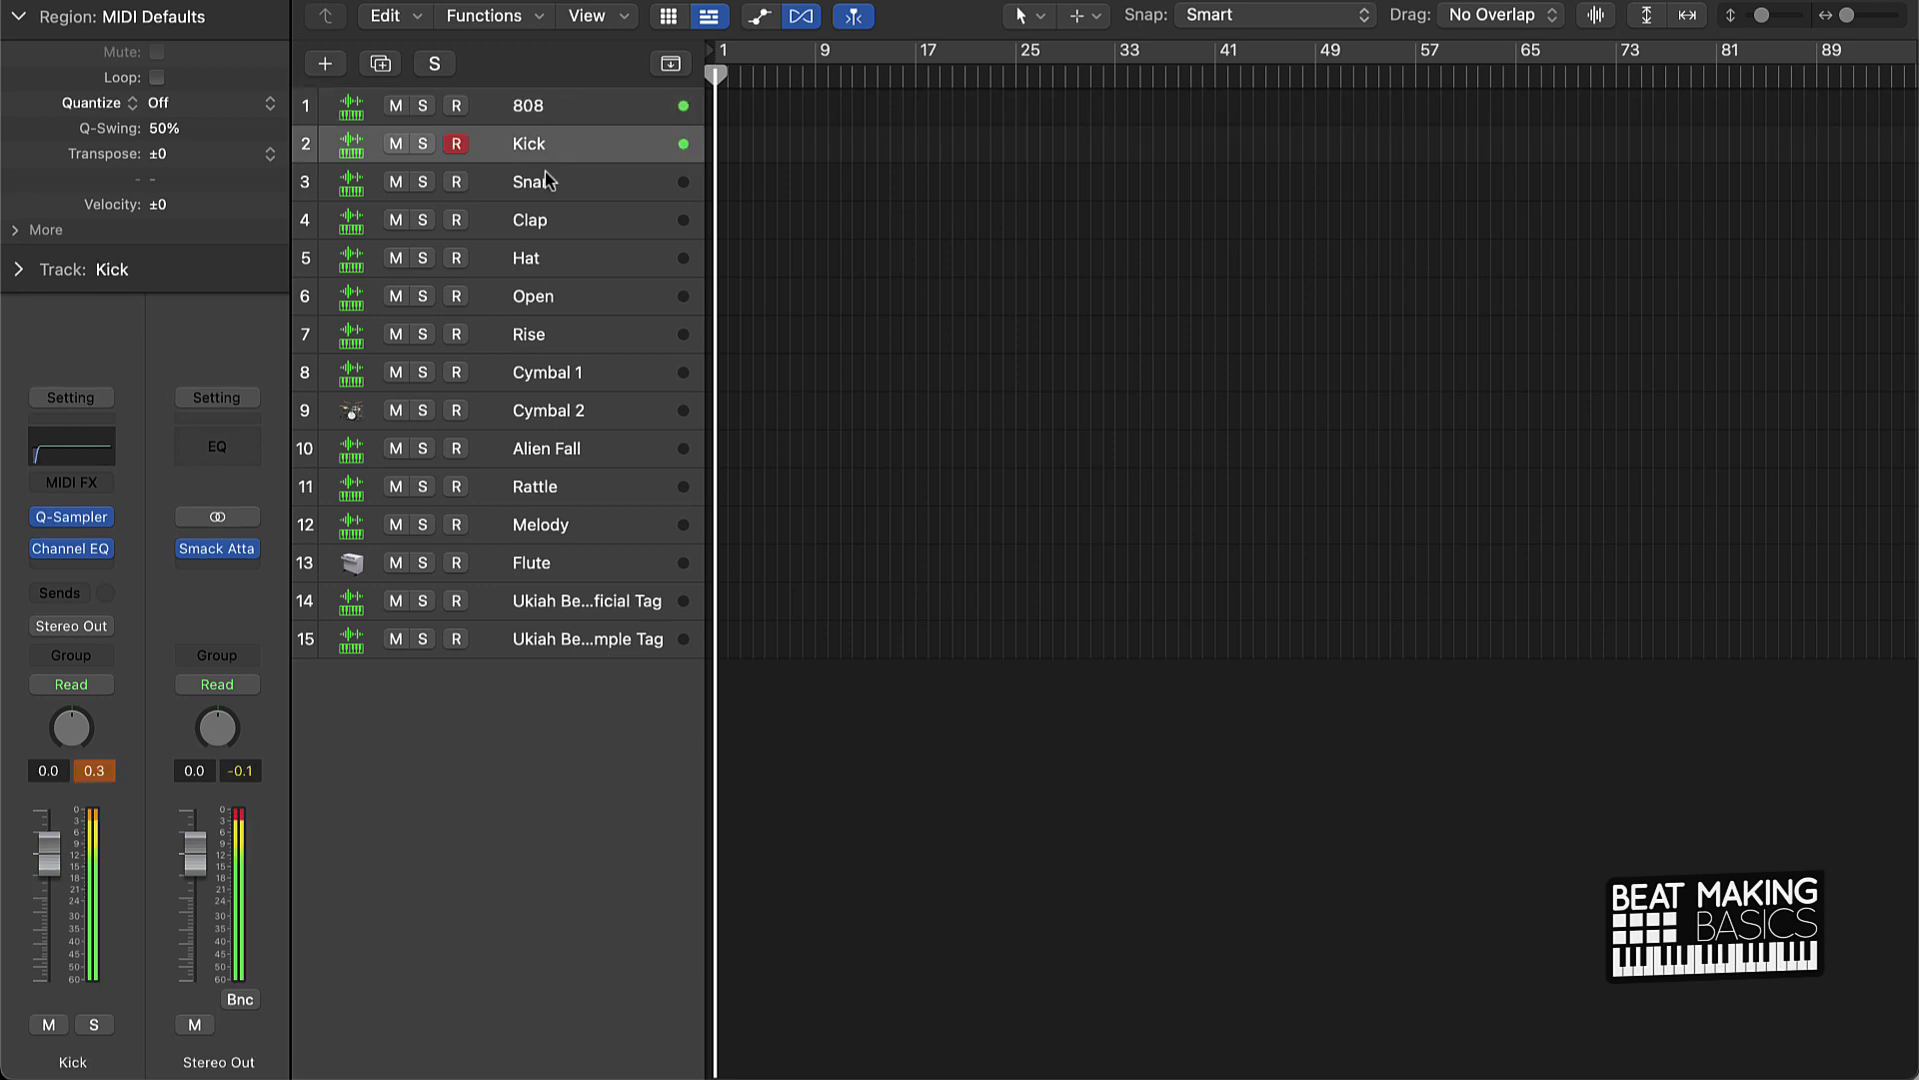
left_click(545, 186)
left_click(544, 216)
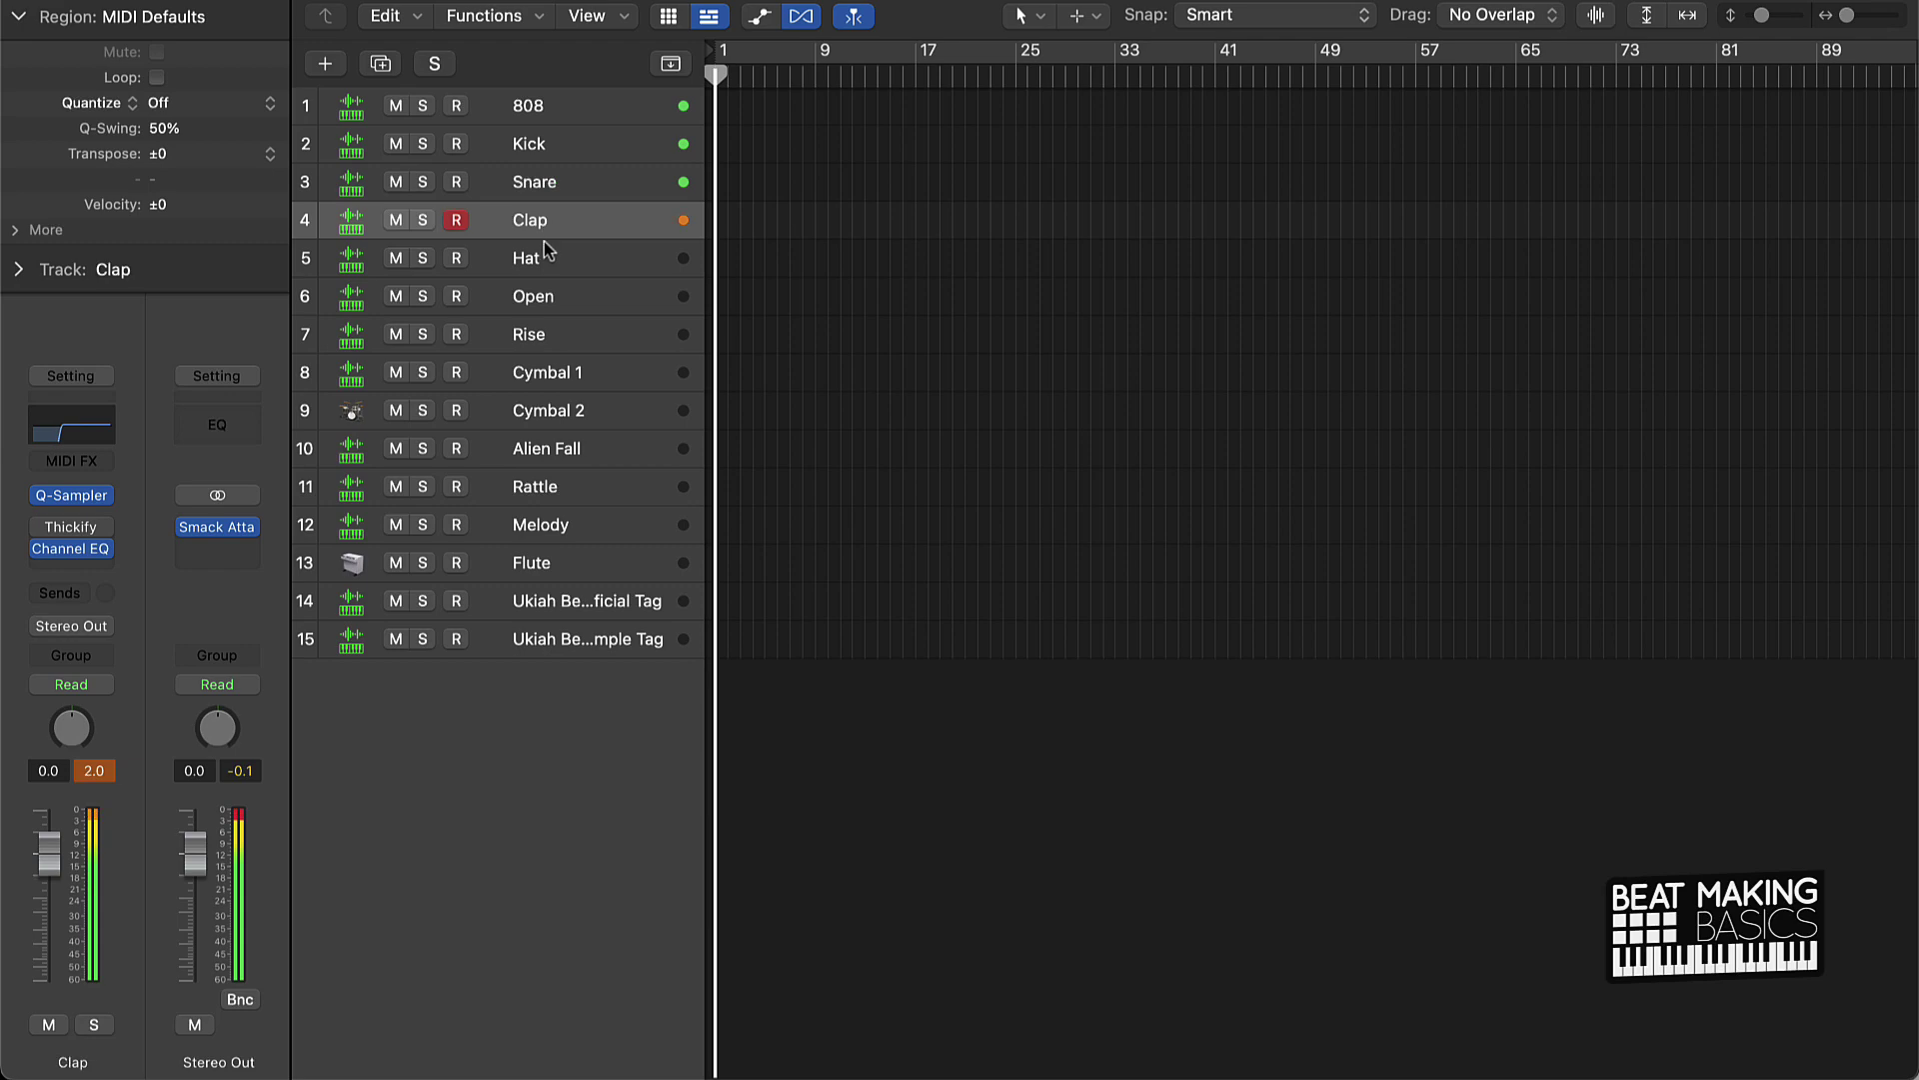
Step: Open Quick Sampler on the Melody track, shift its window clear of the track list and bypass the track's Channel EQ
left_click(566, 530)
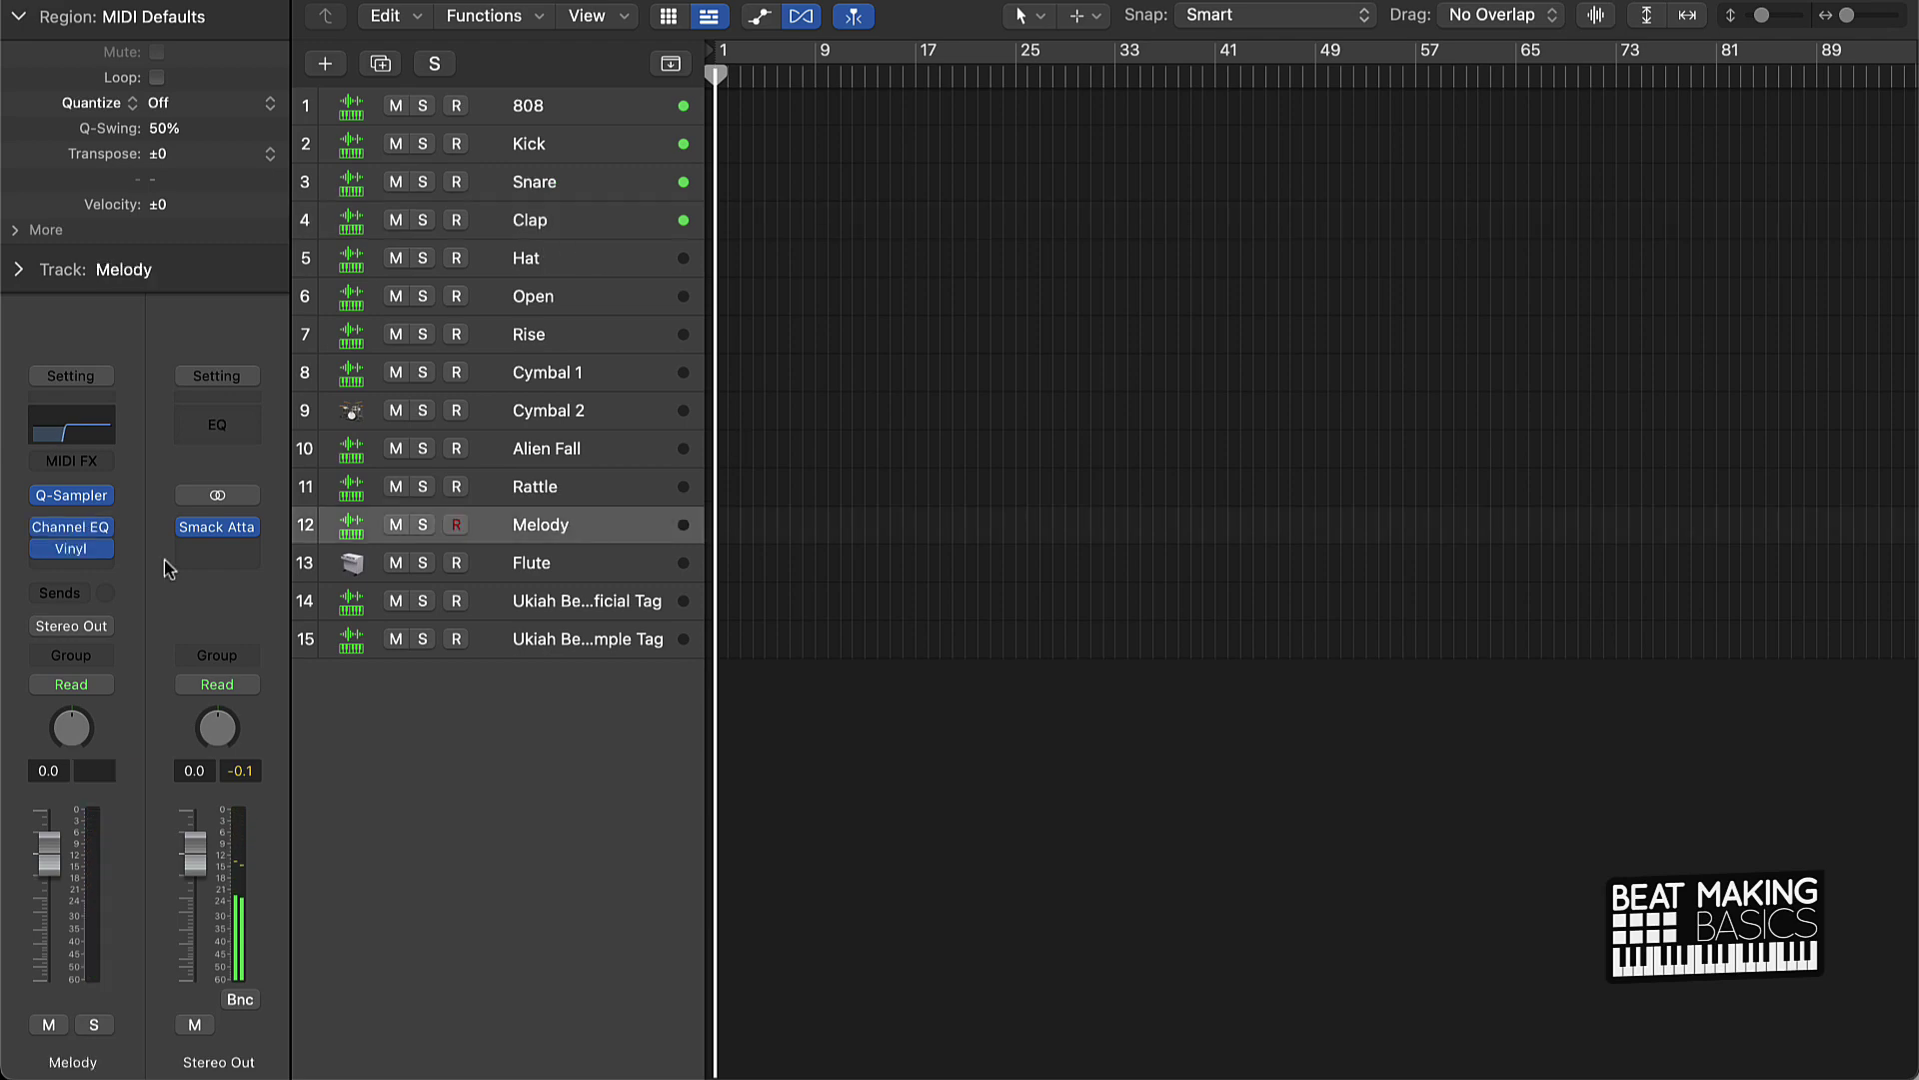
left_click(77, 497)
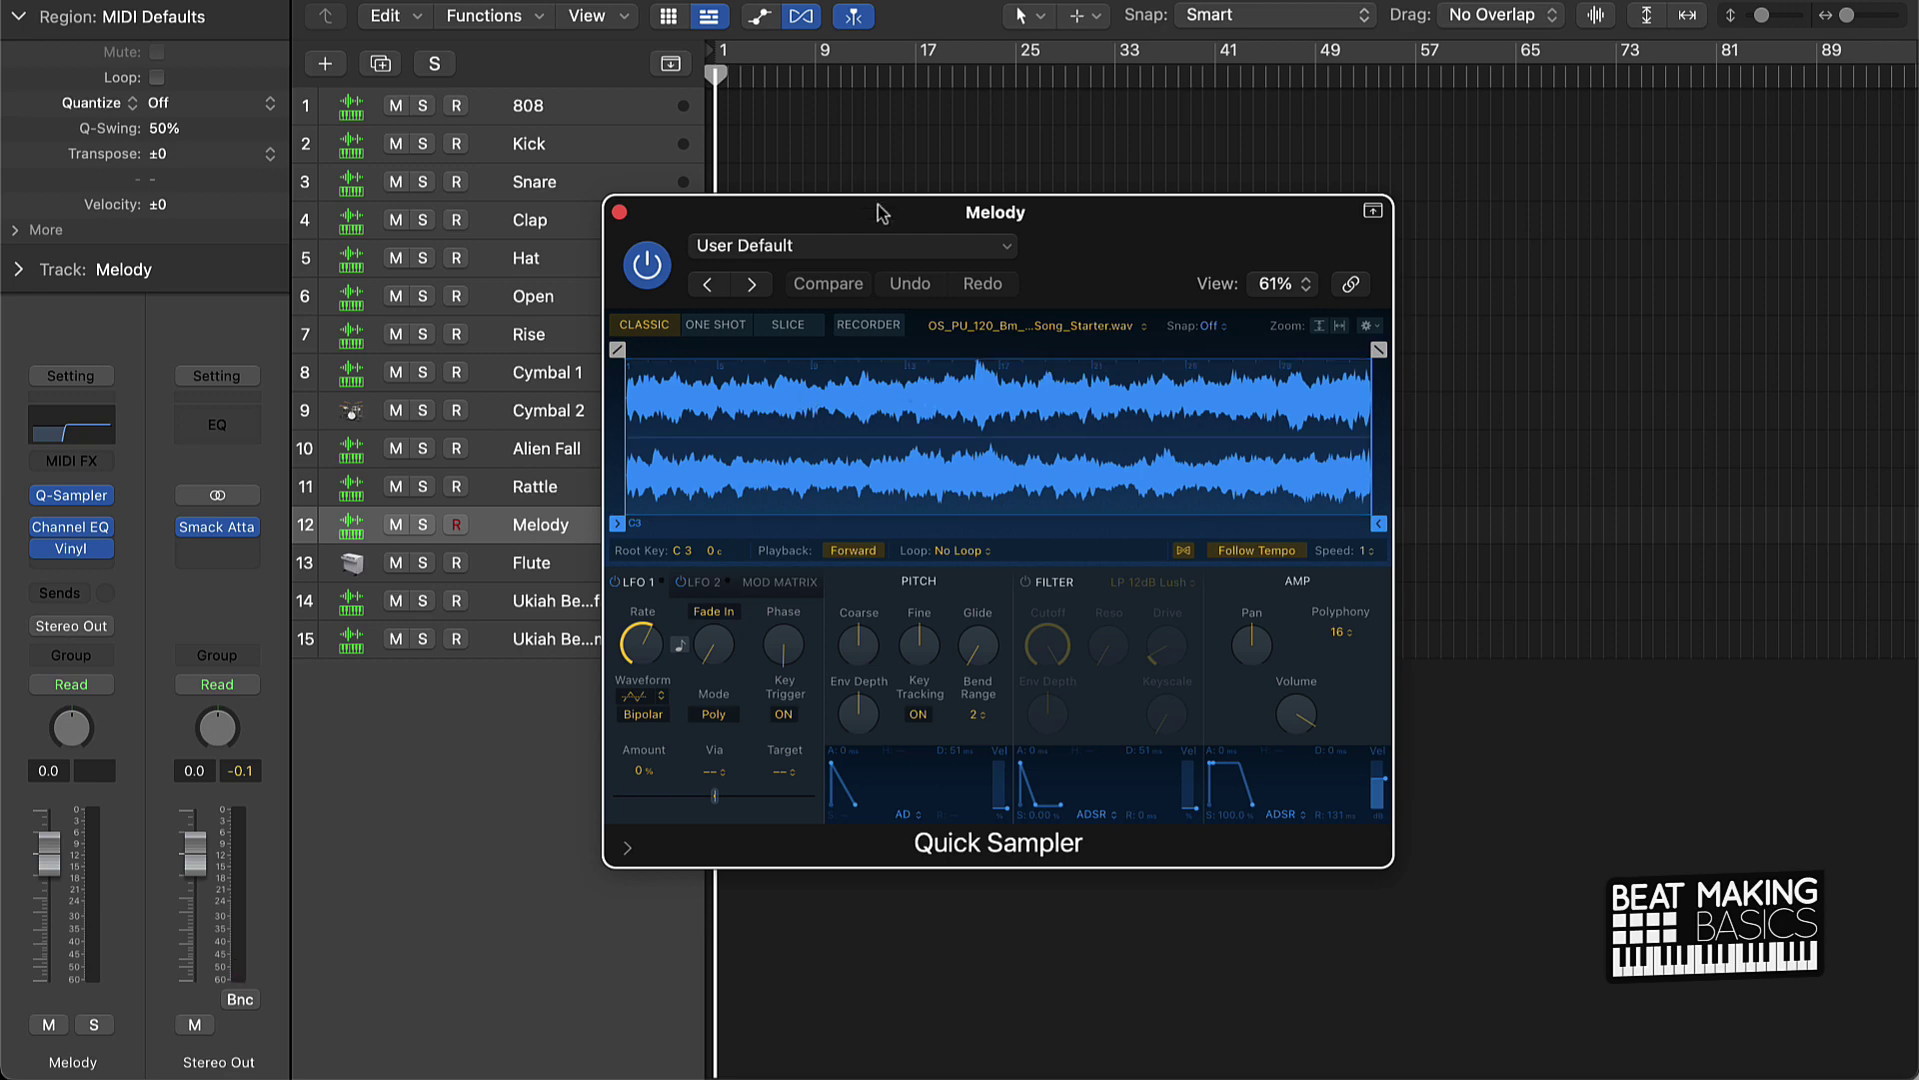
left_click_drag(878, 206, 1105, 171)
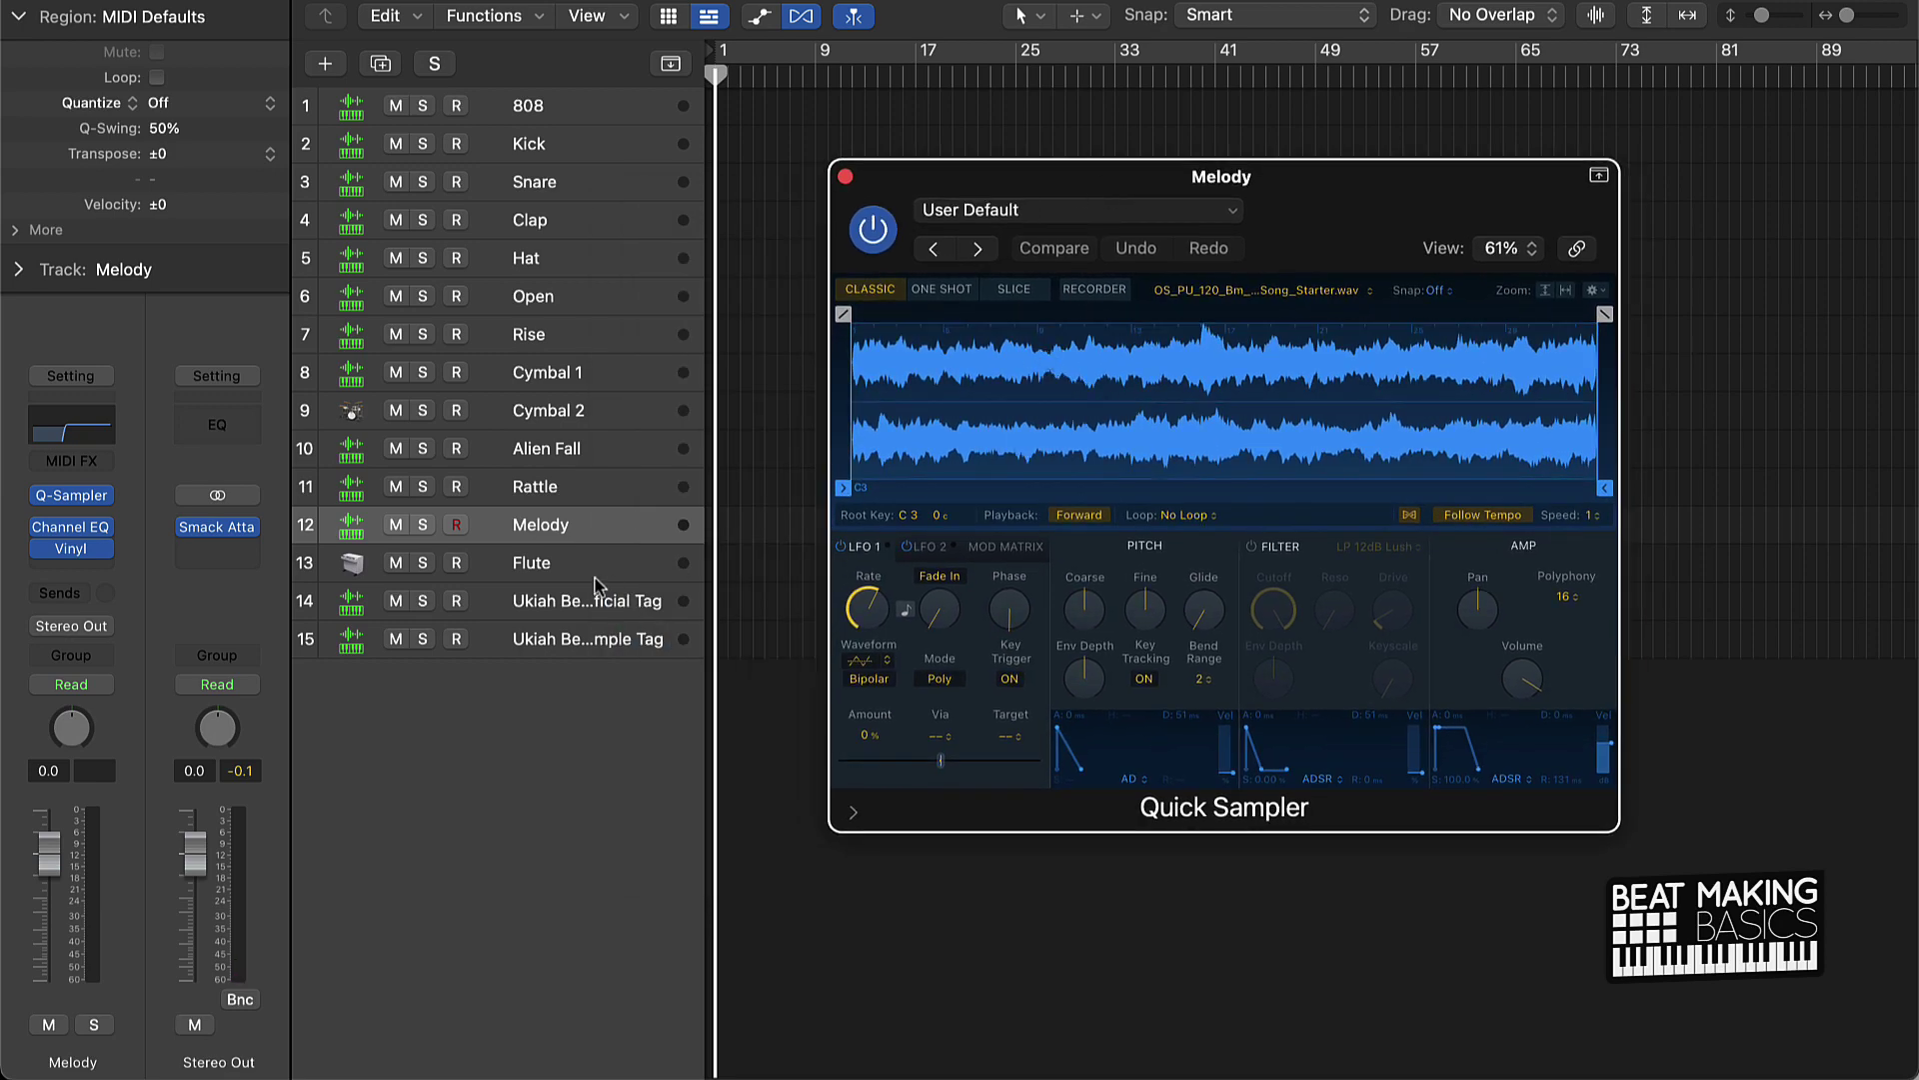
left_click(41, 528)
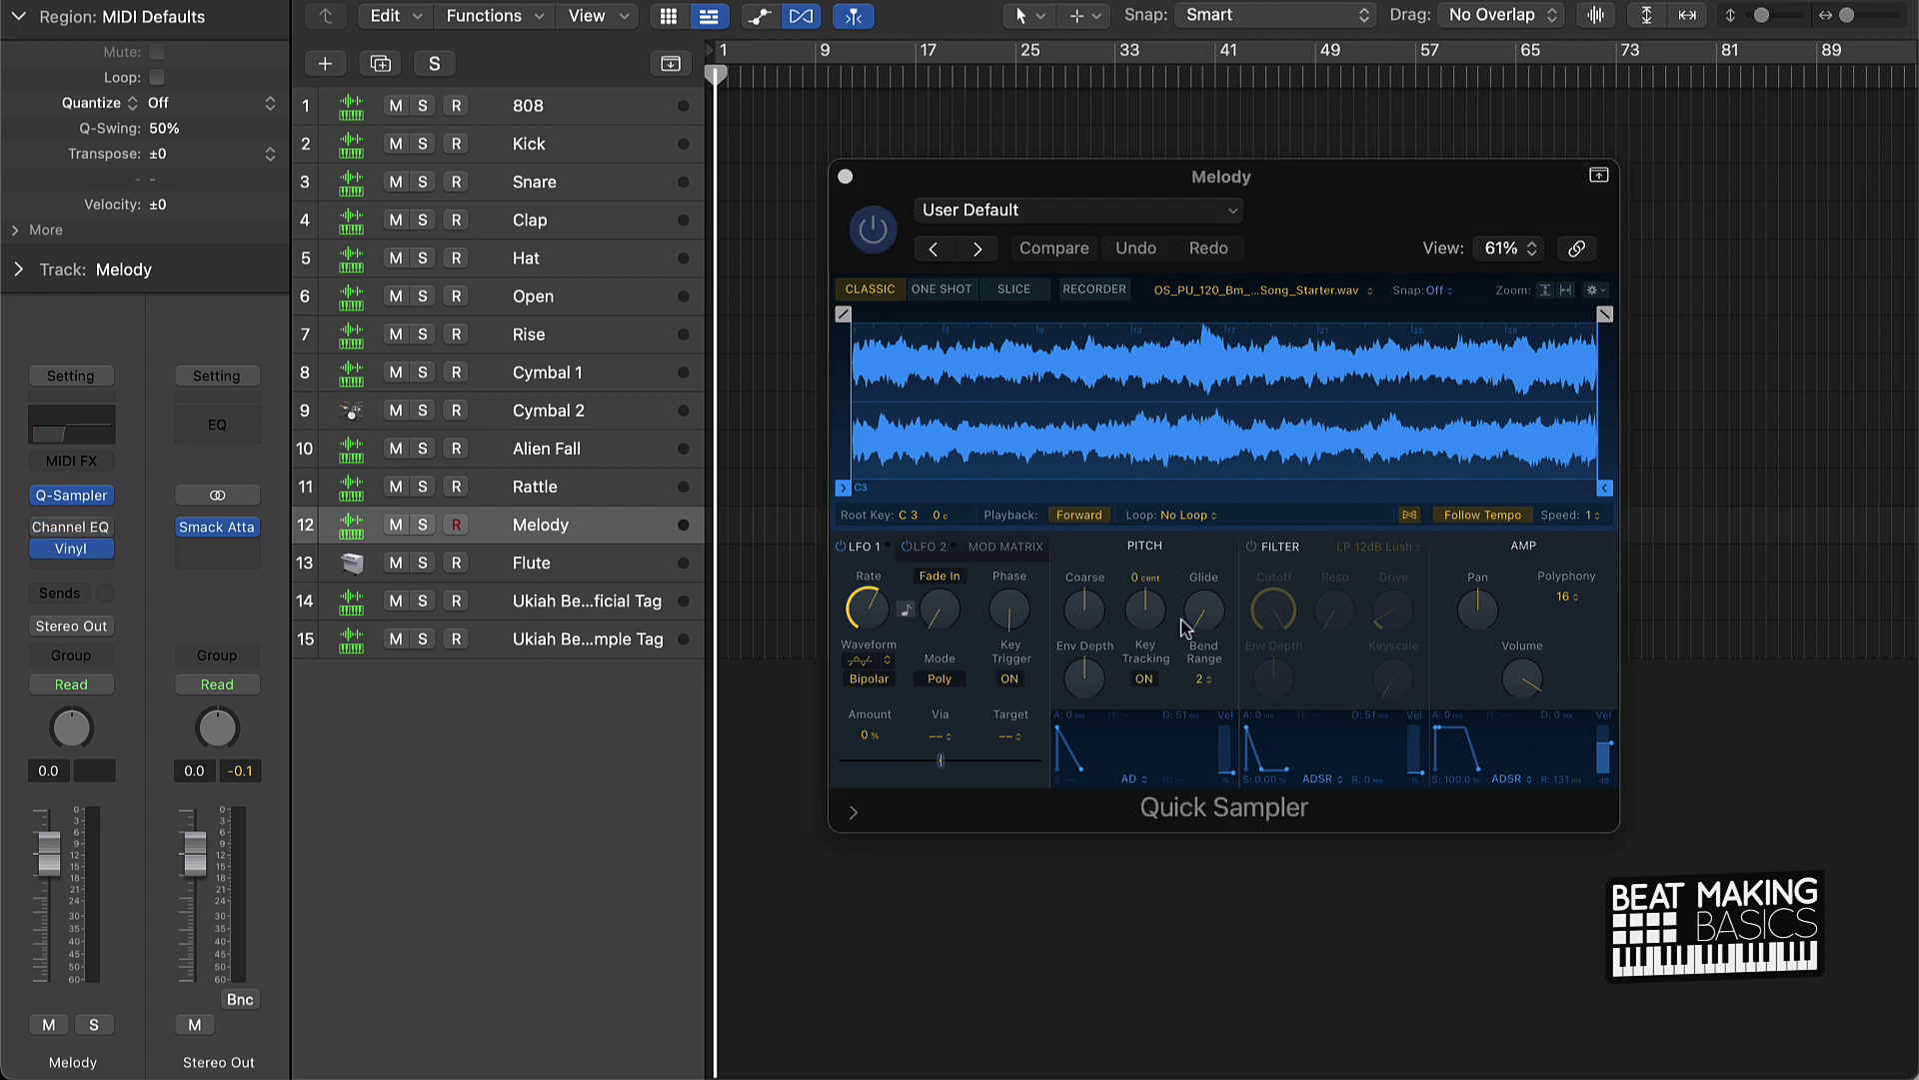
Step: In Finder, open the Cloudy Trap Loops folder on the Desktop and preview Melody 7.wav
mouse_move(604, 1077)
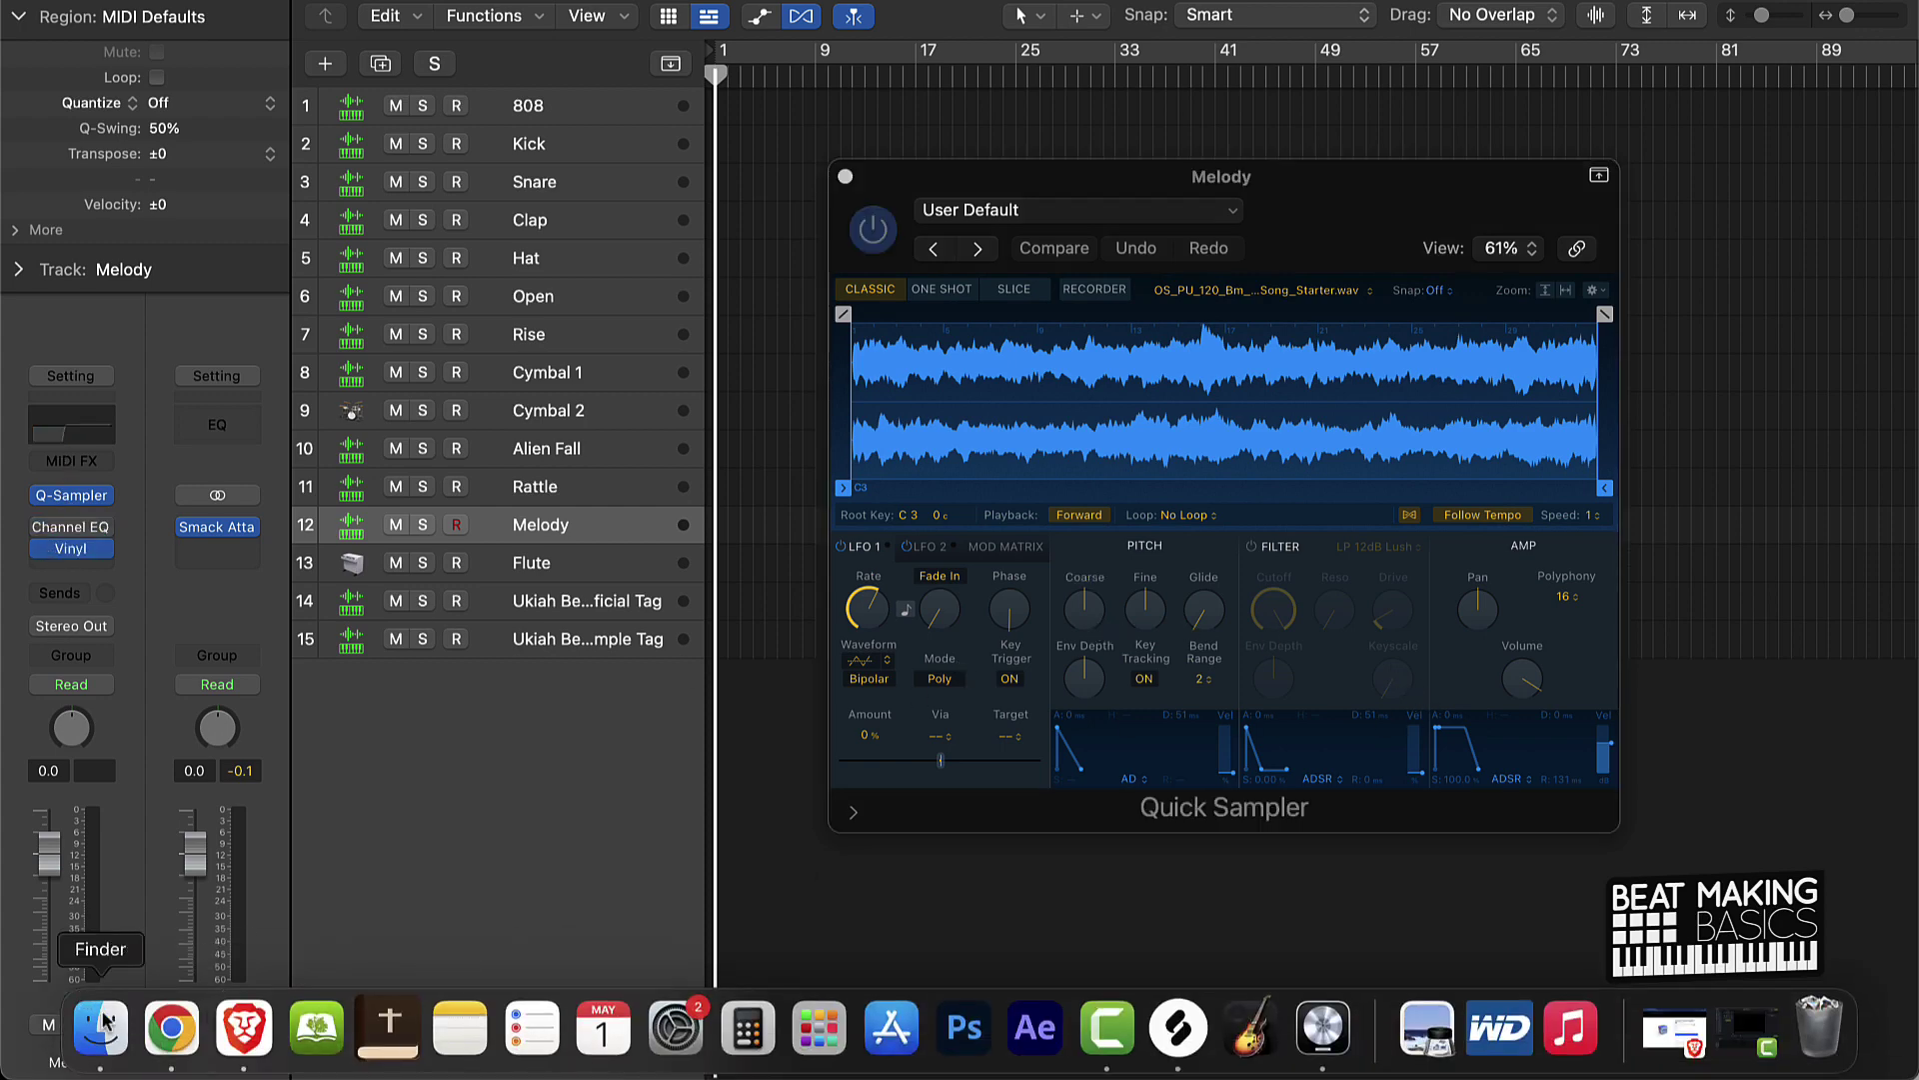
left_click(108, 1024)
left_click_drag(555, 156, 482, 129)
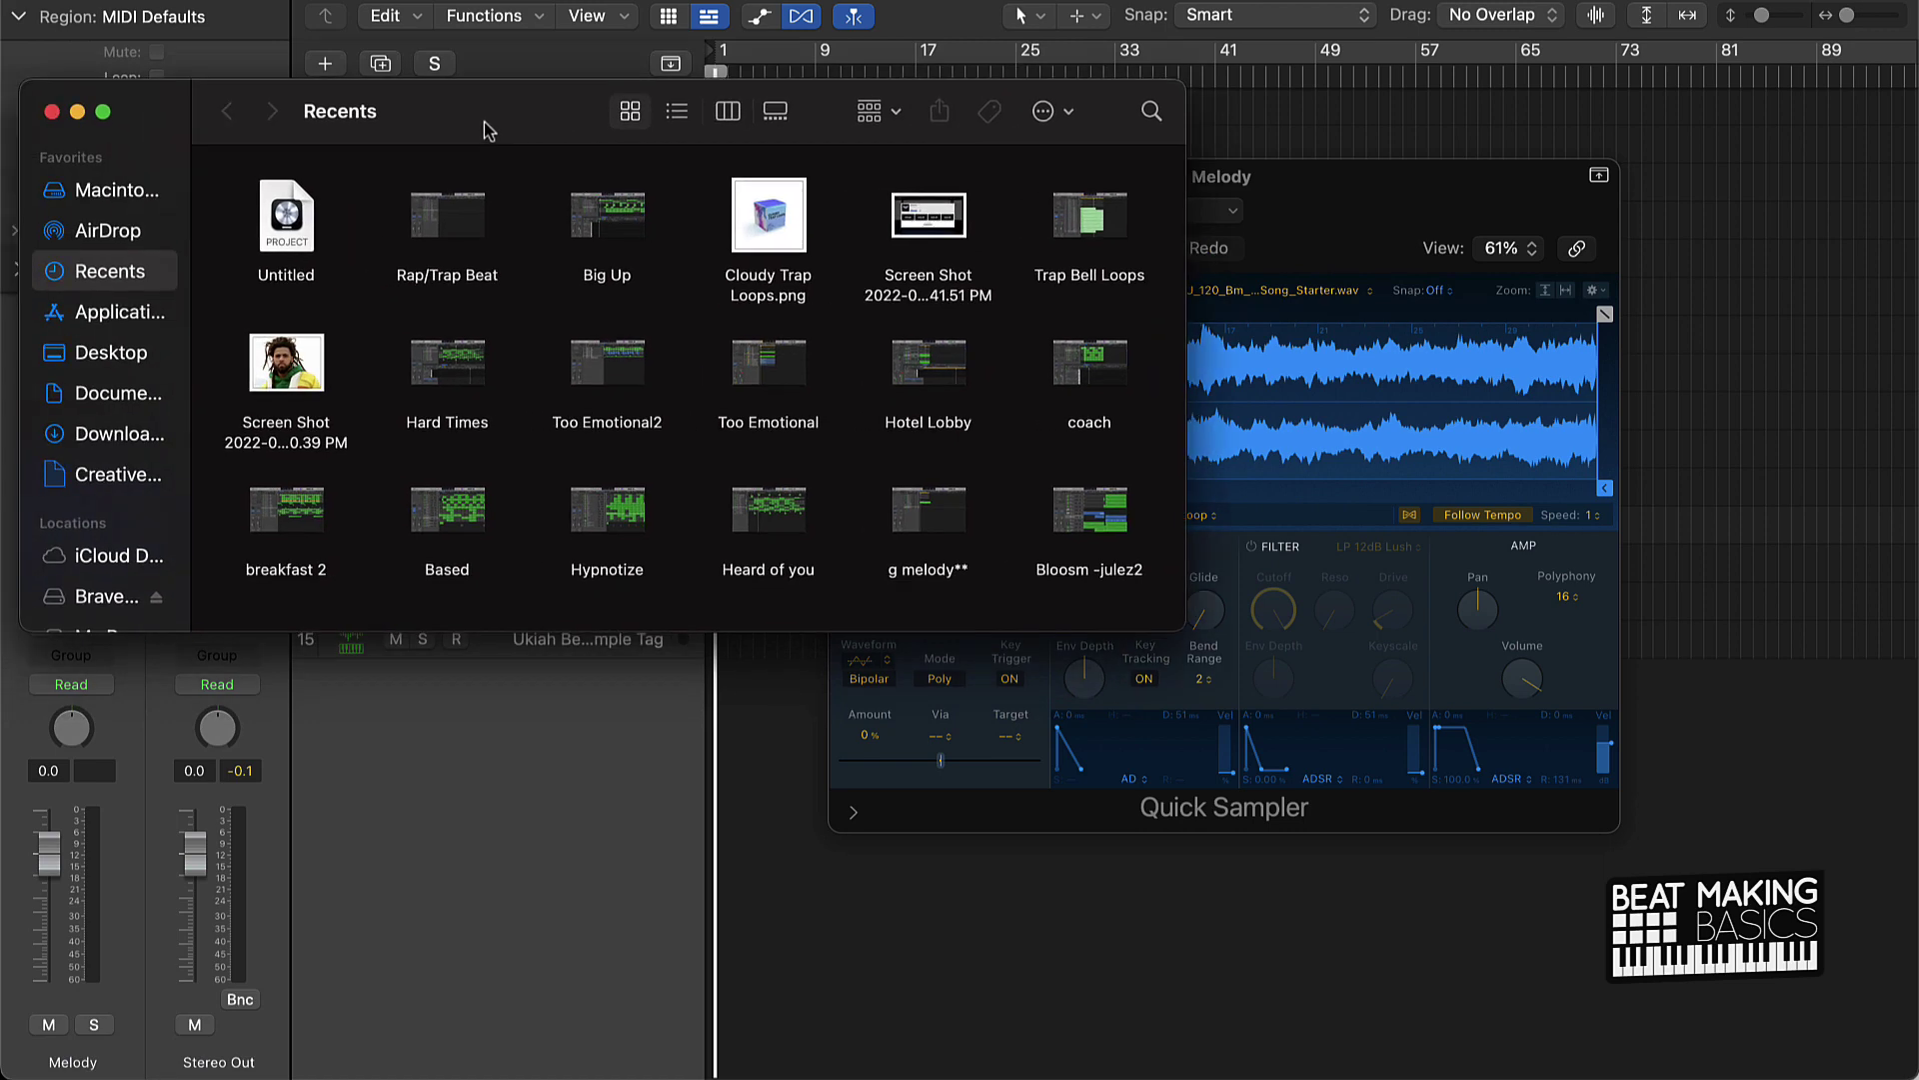
left_click(112, 356)
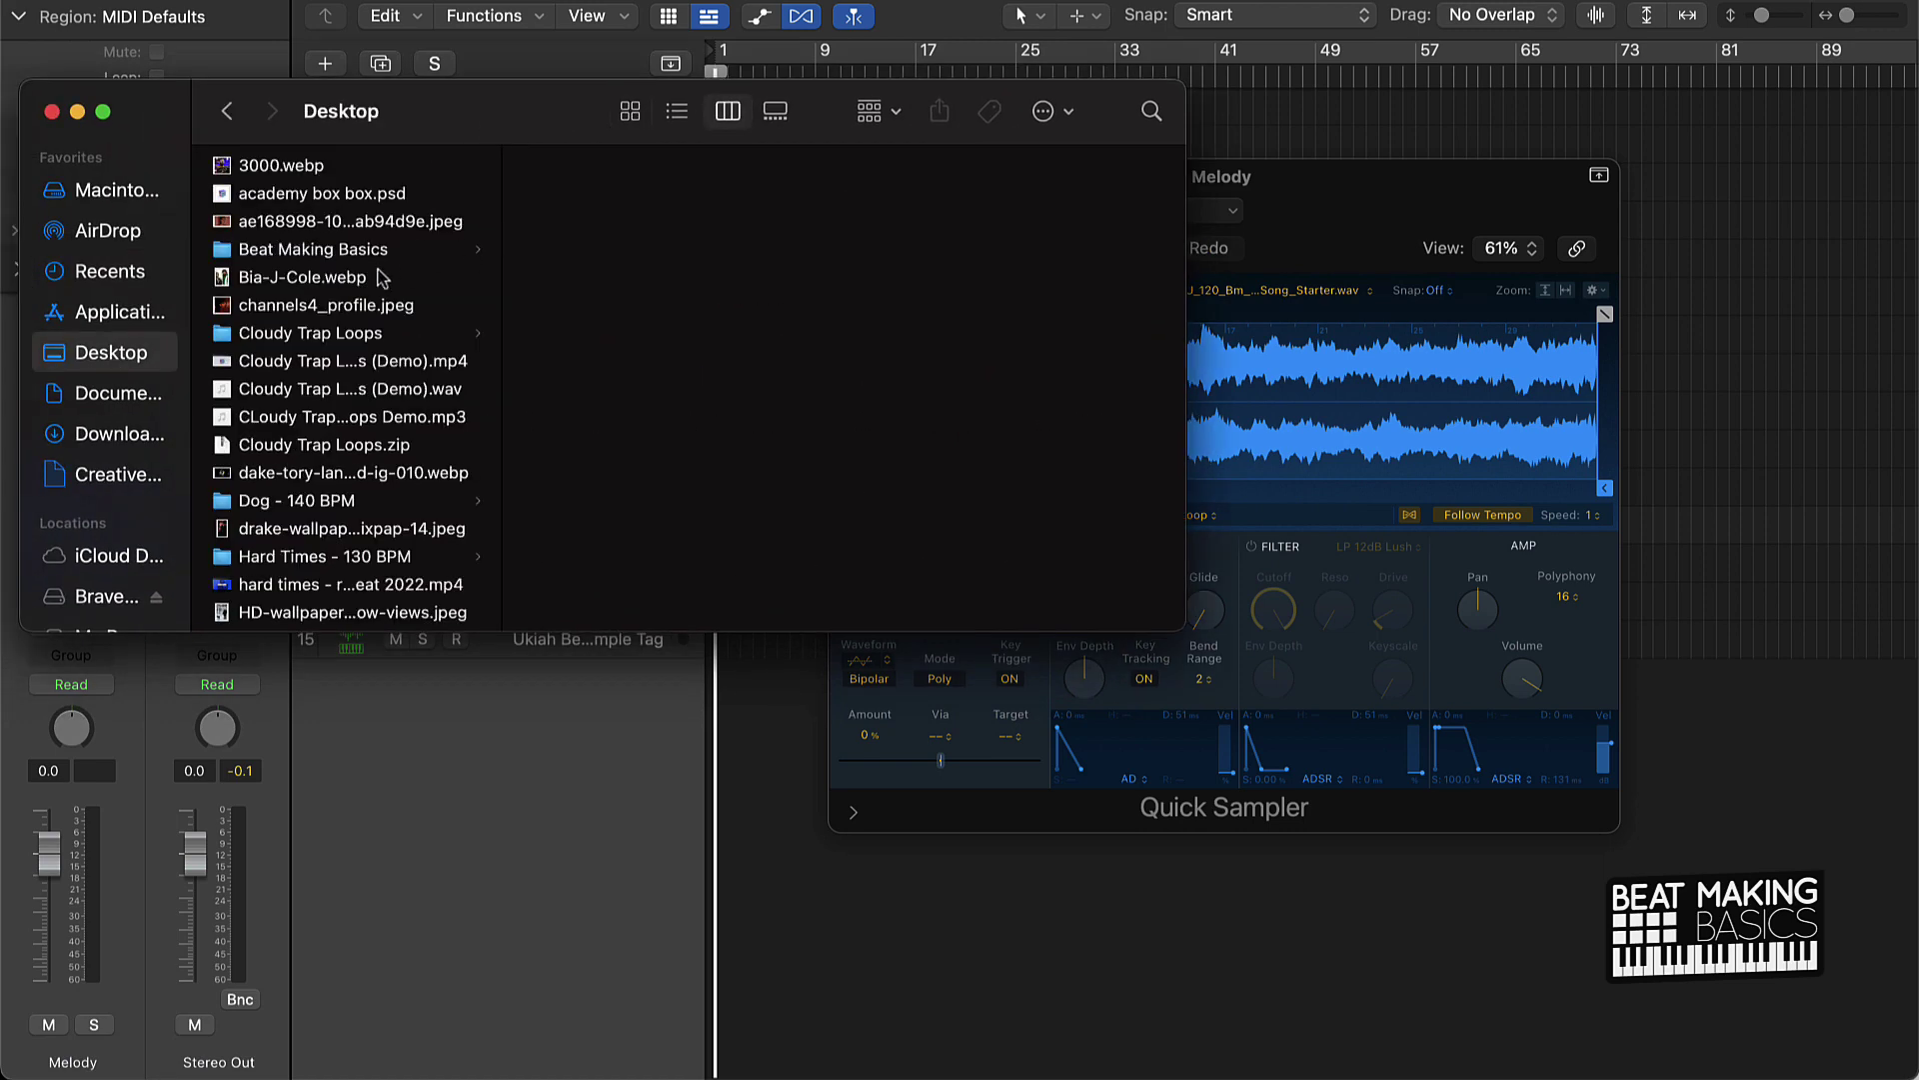
left_click(339, 336)
left_click_drag(531, 114, 34, 95)
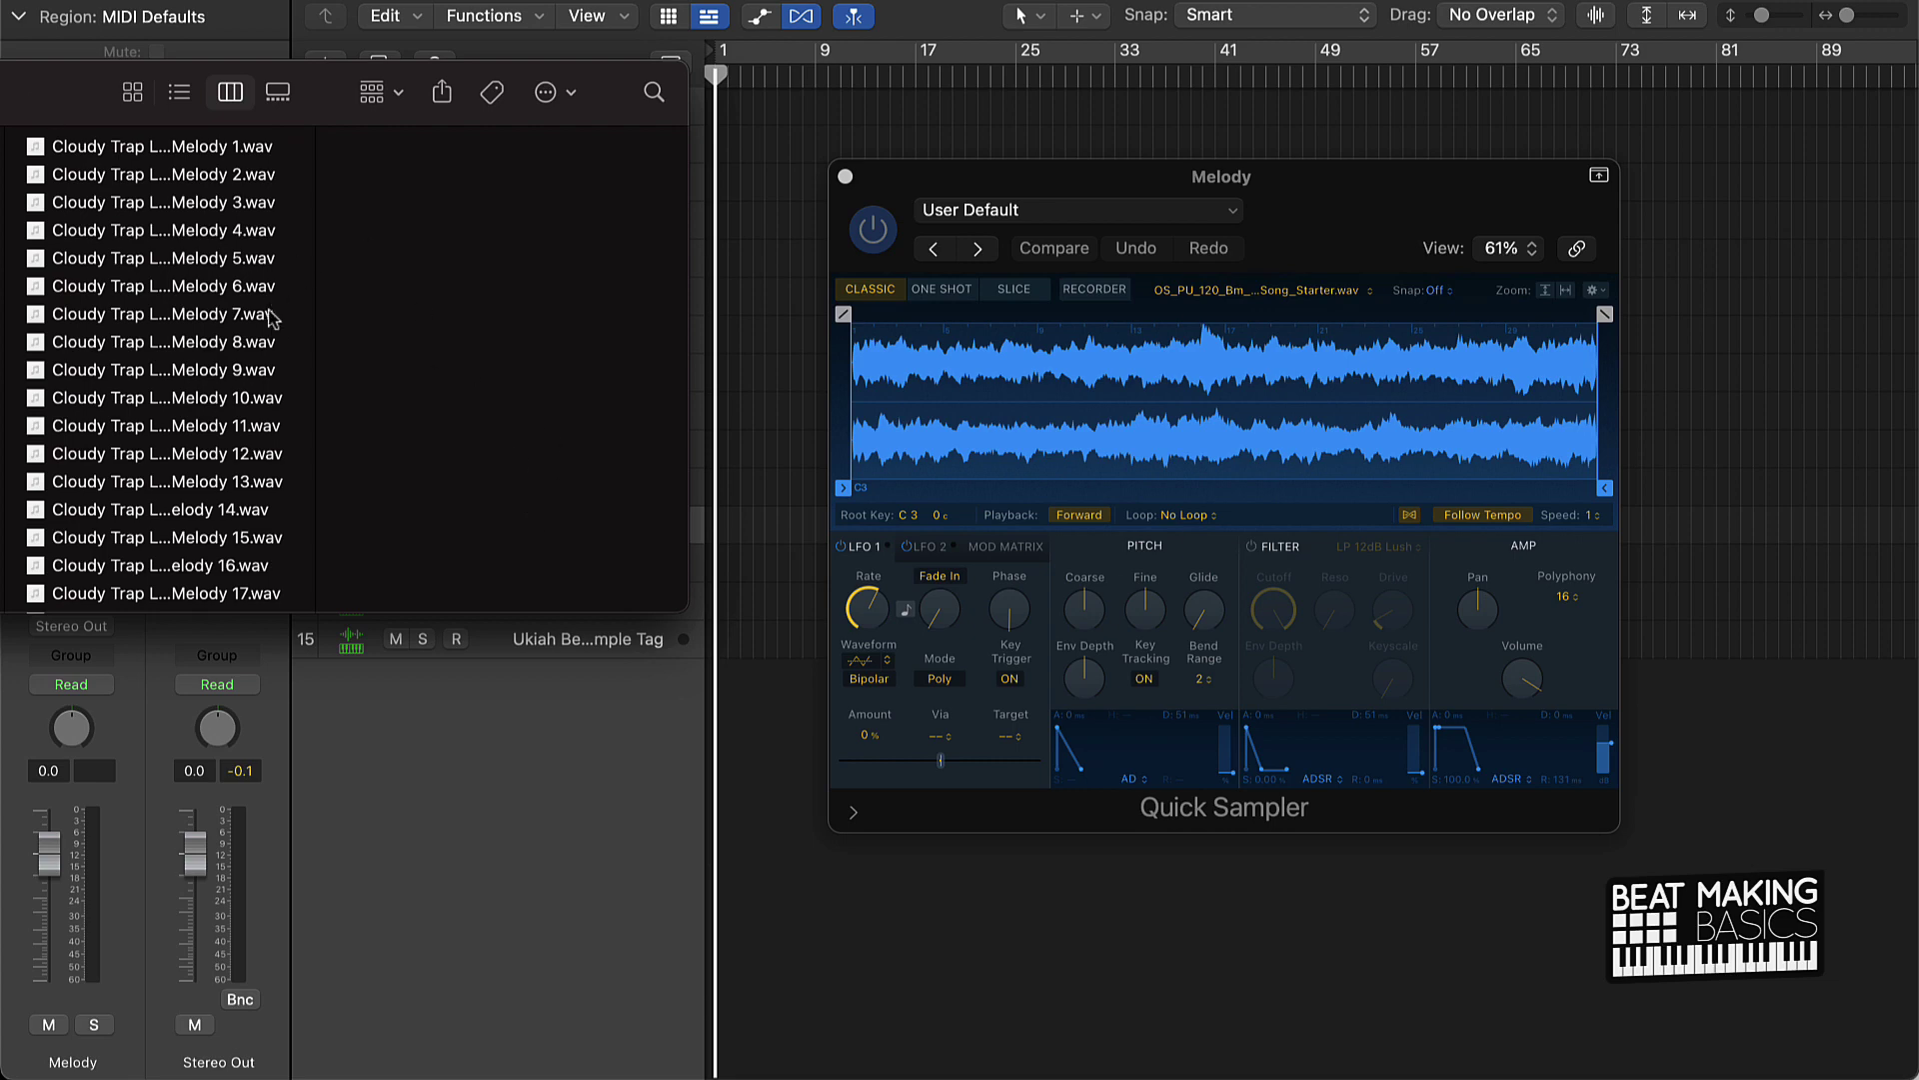
left_click(236, 320)
left_click(500, 266)
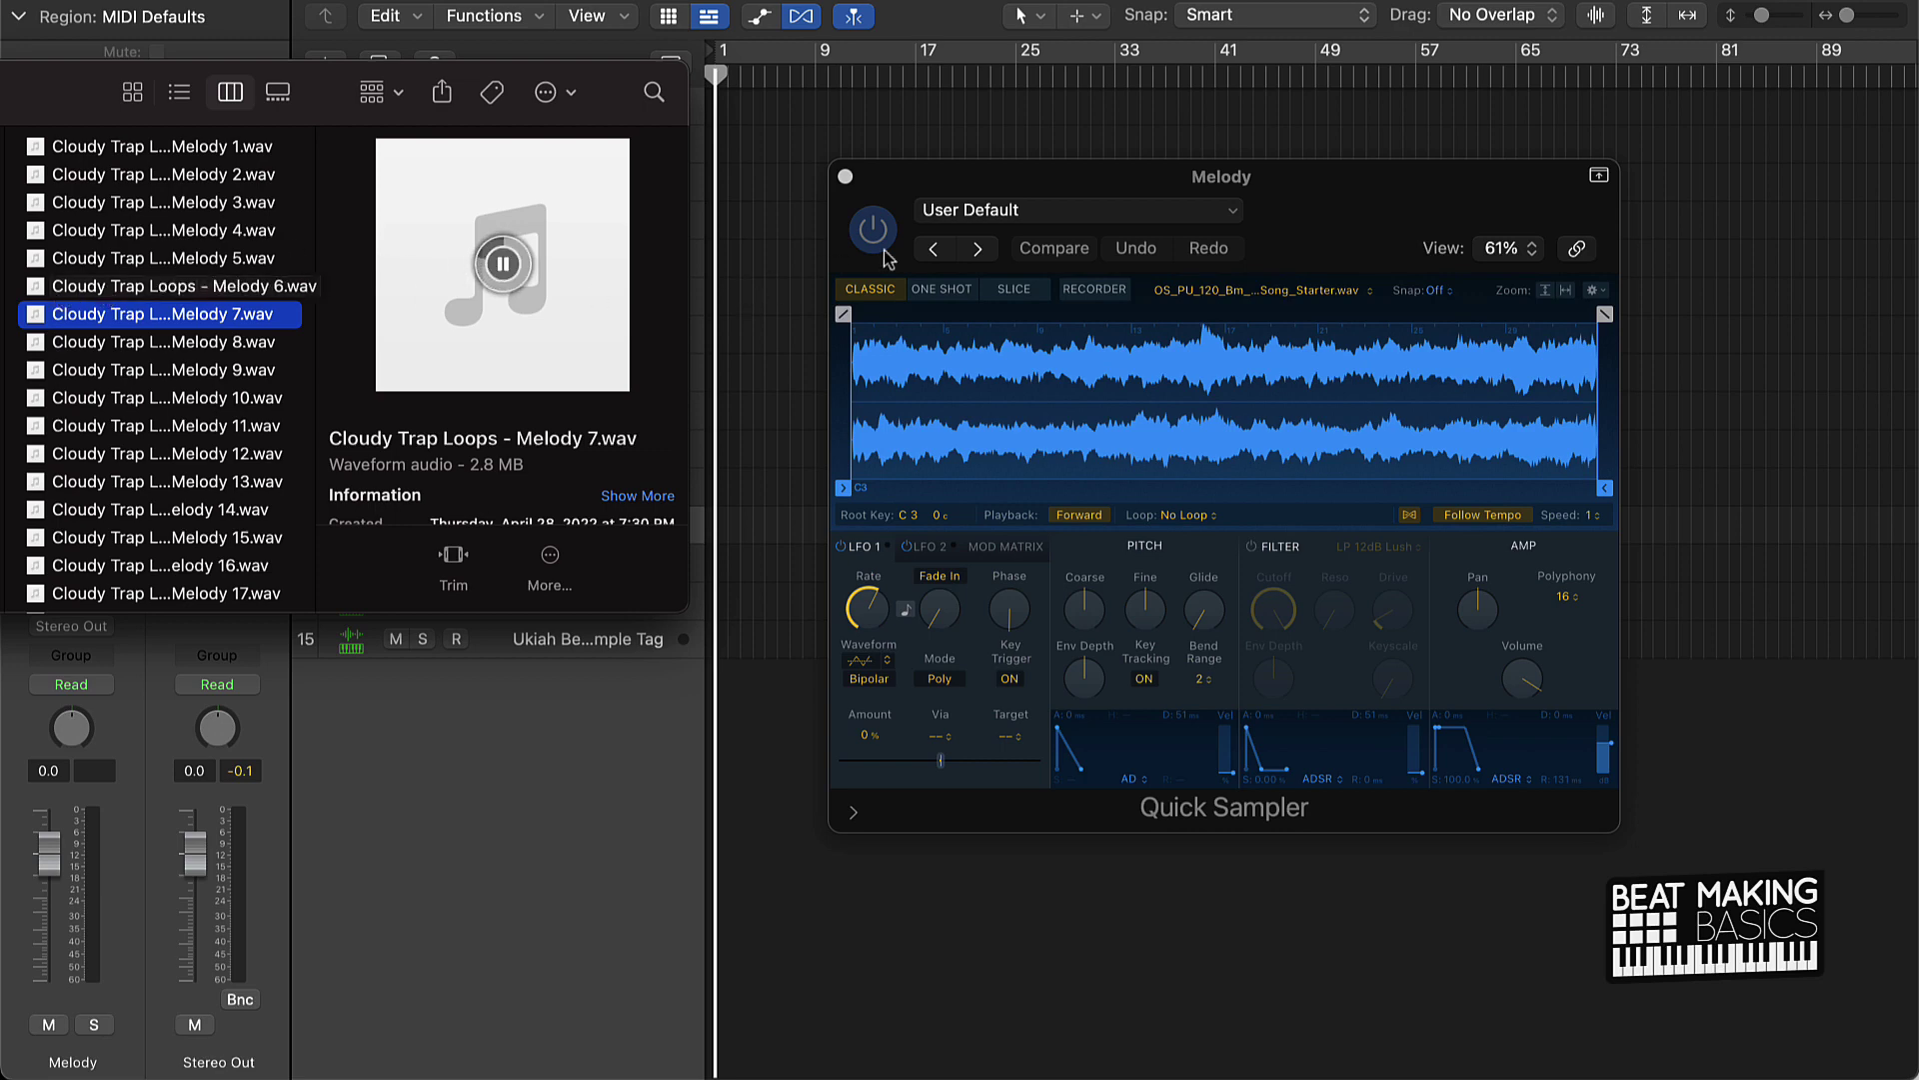
Step: Recall the default setting in the Melody track's Quick Sampler
left_click(992, 213)
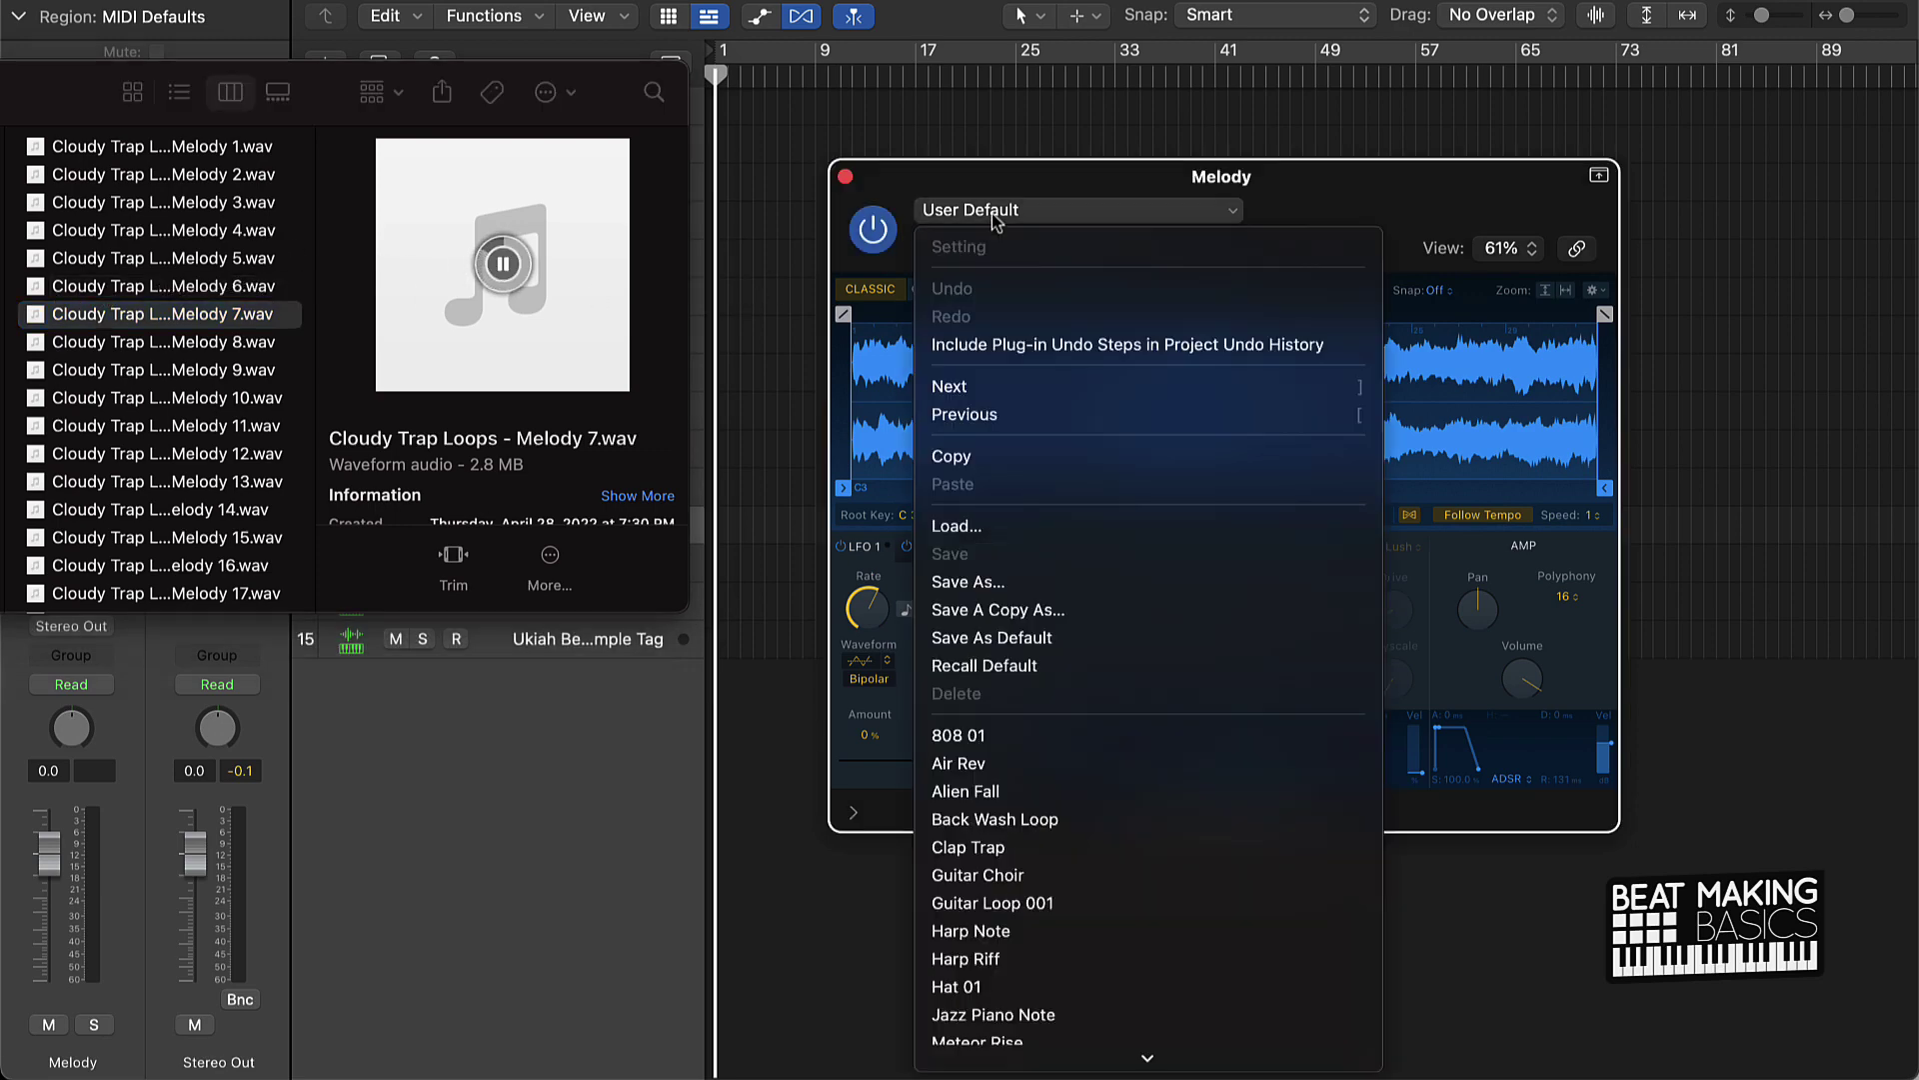
left_click(1030, 666)
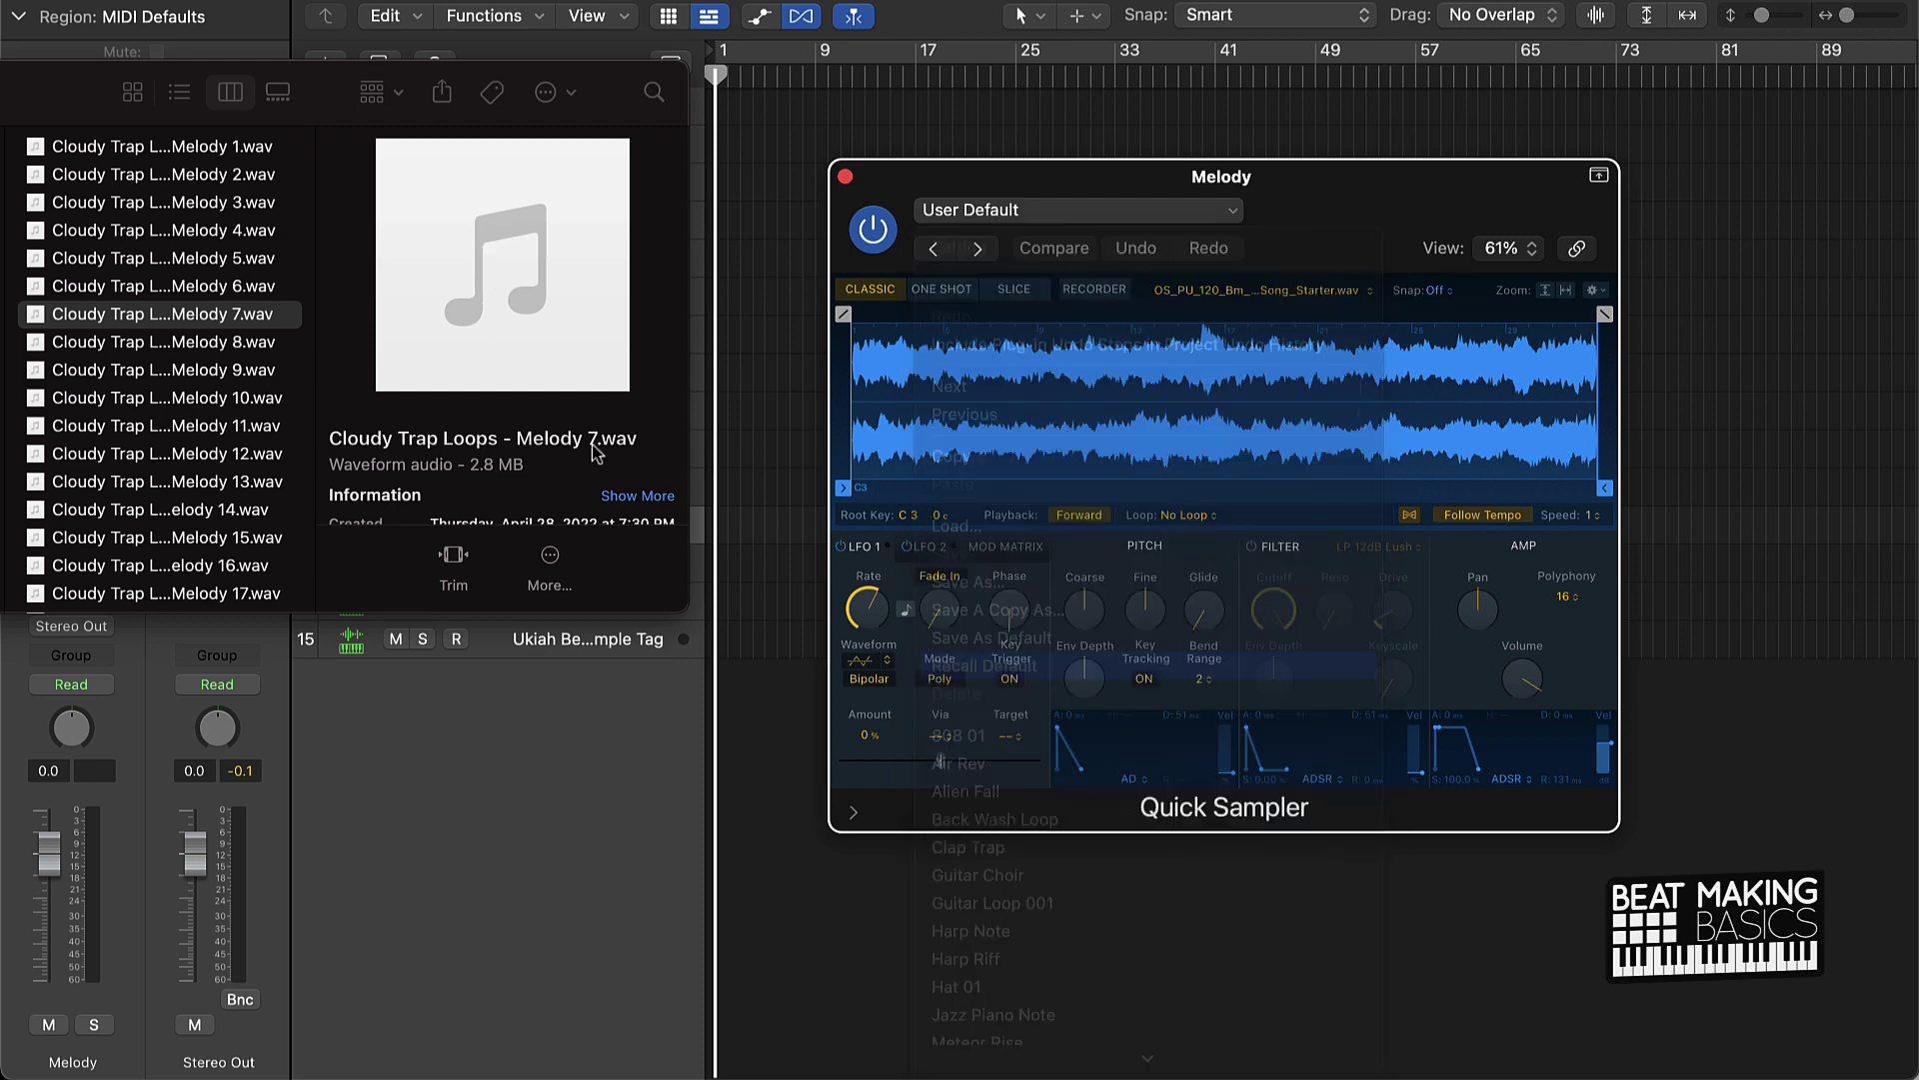
Step: Preview the Melody 6, Melody 5 and Melody 4 loops in the Cloudy Trap Loops folder
left_click(128, 305)
left_click(236, 286)
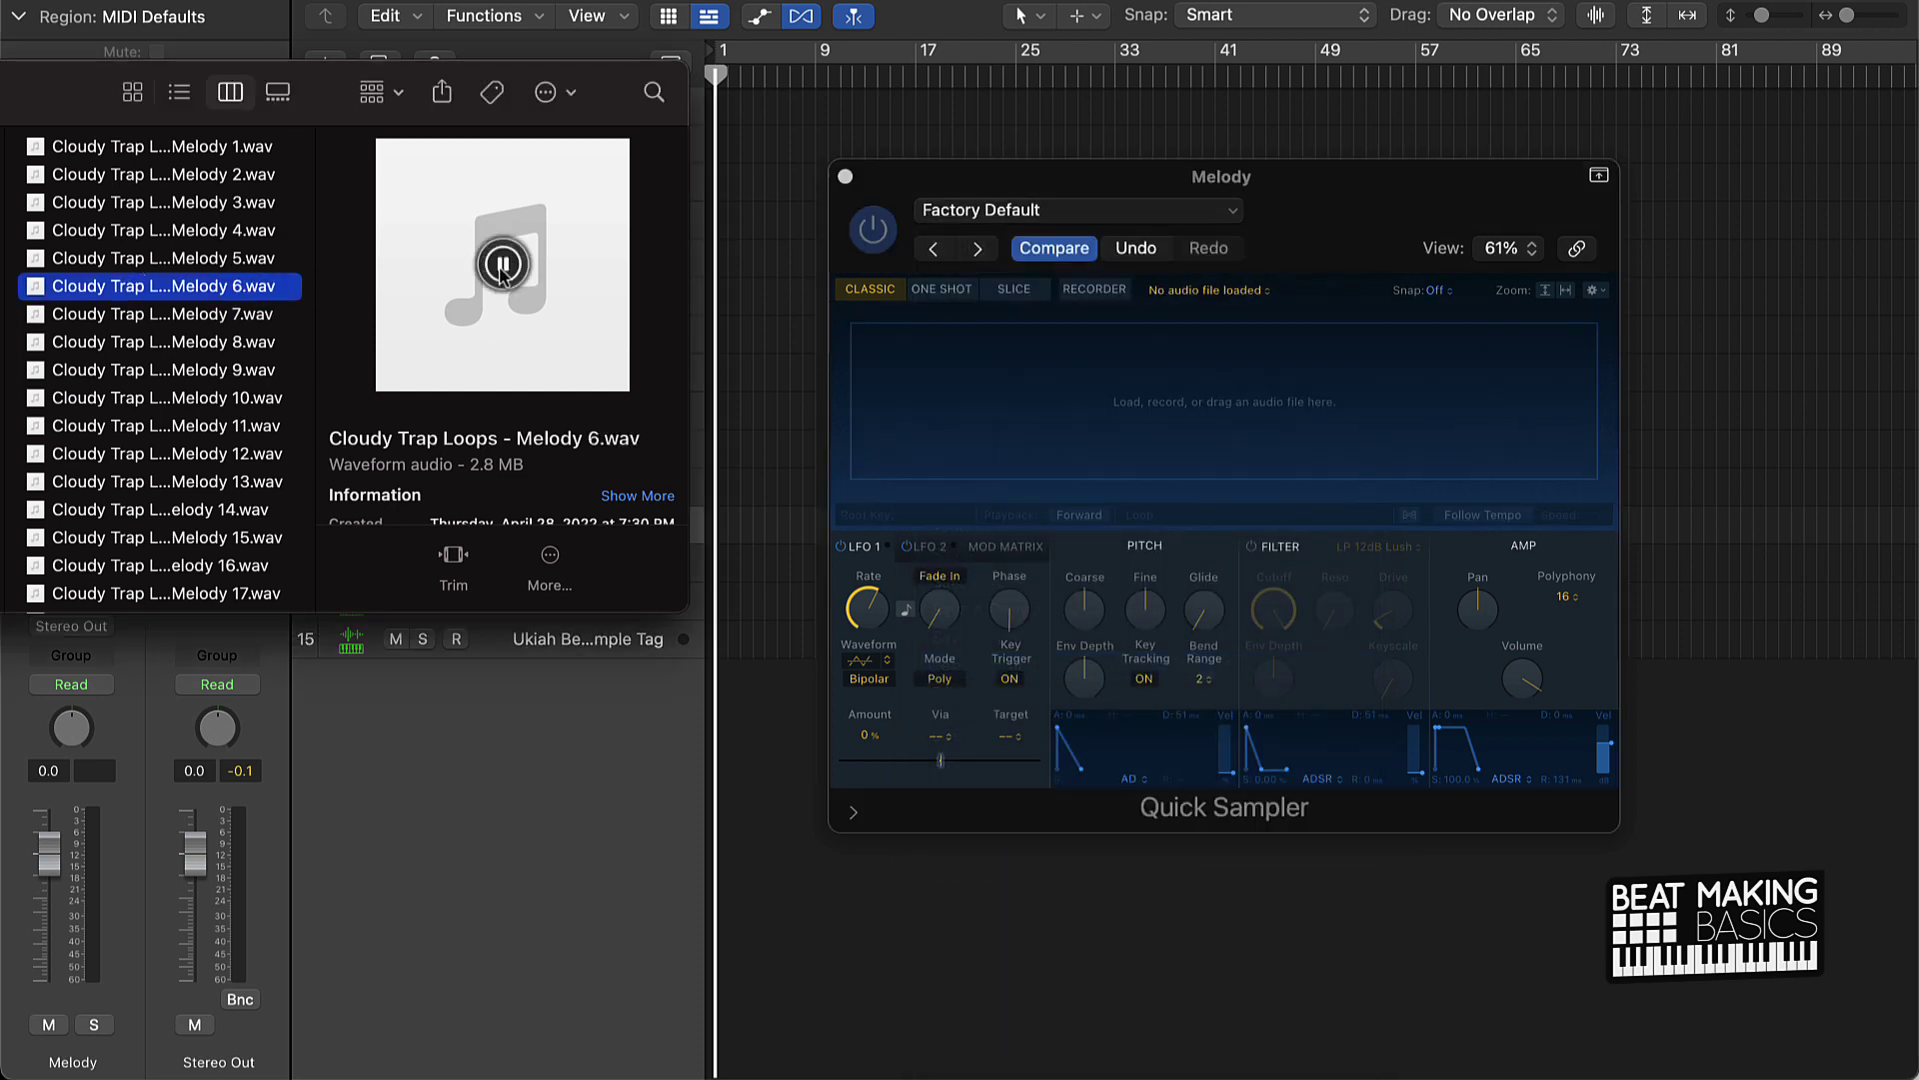
left_click(502, 266)
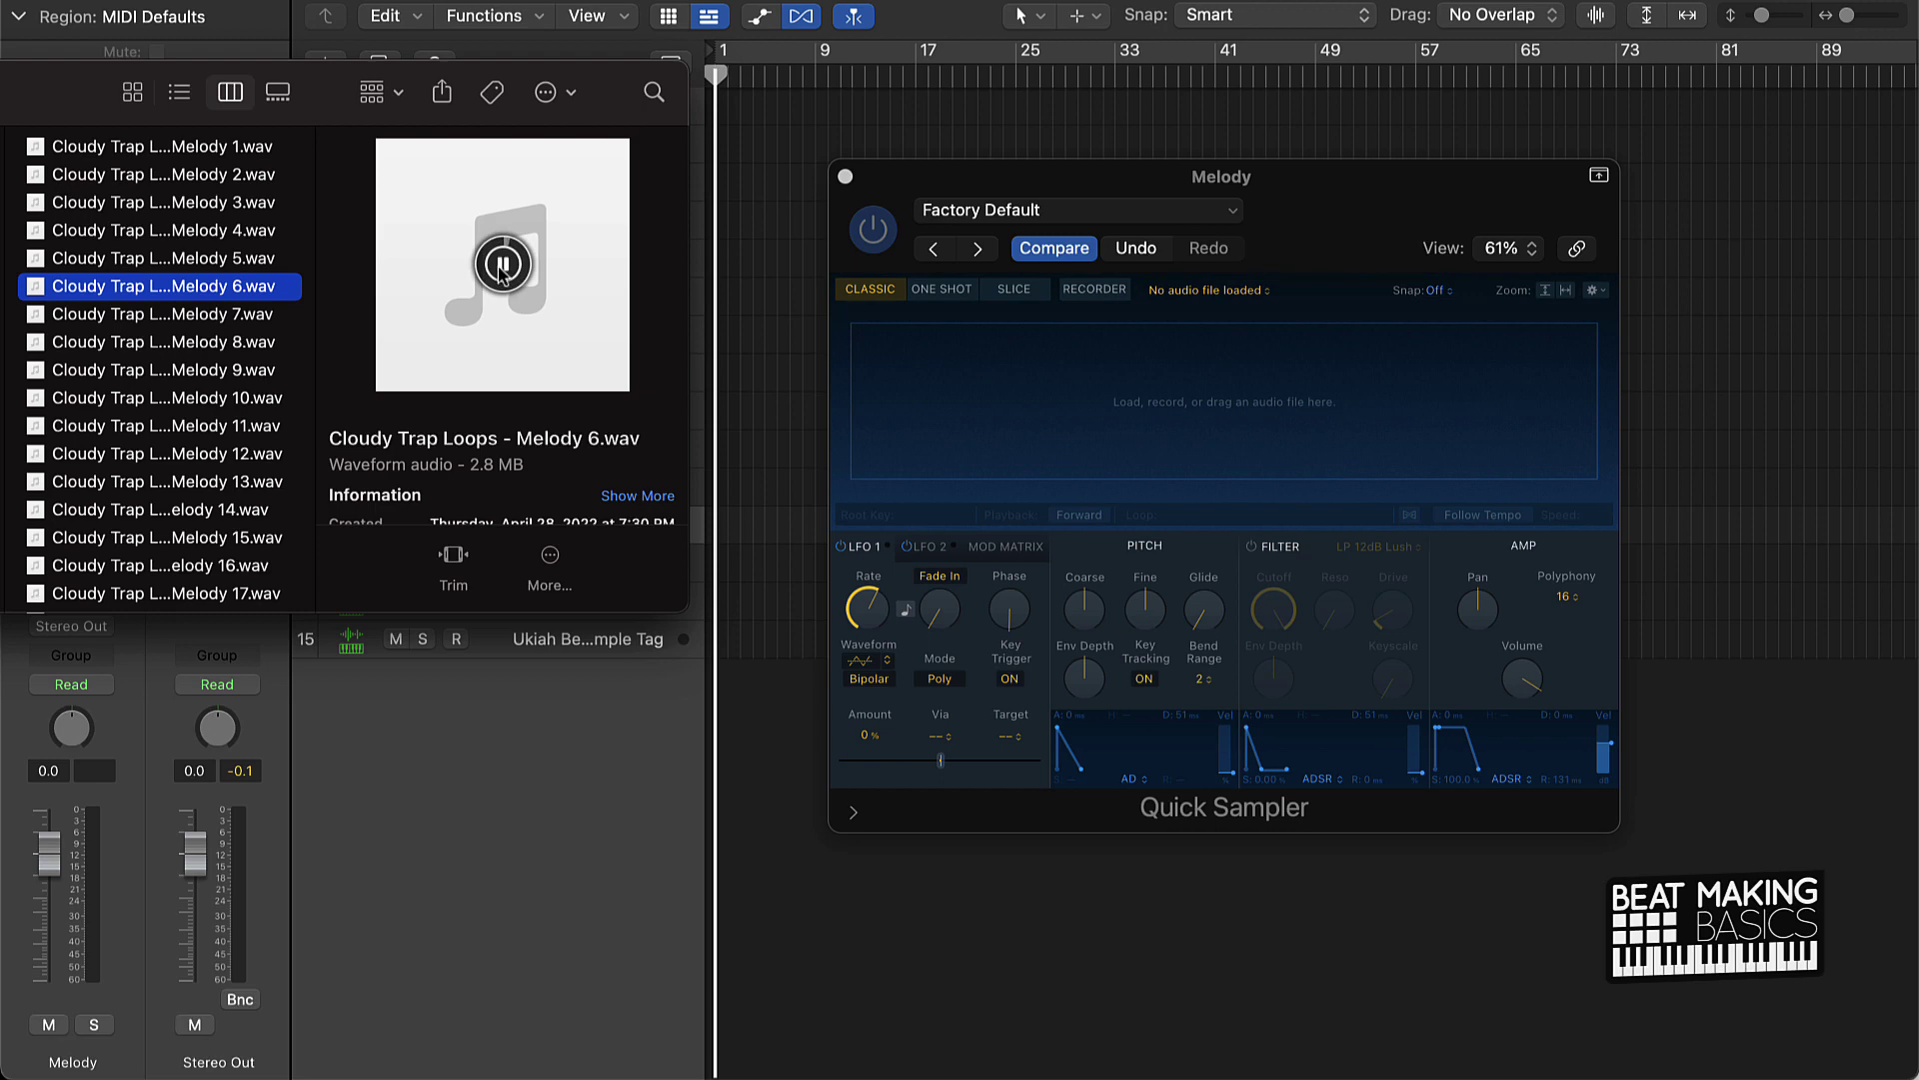
left_click(218, 259)
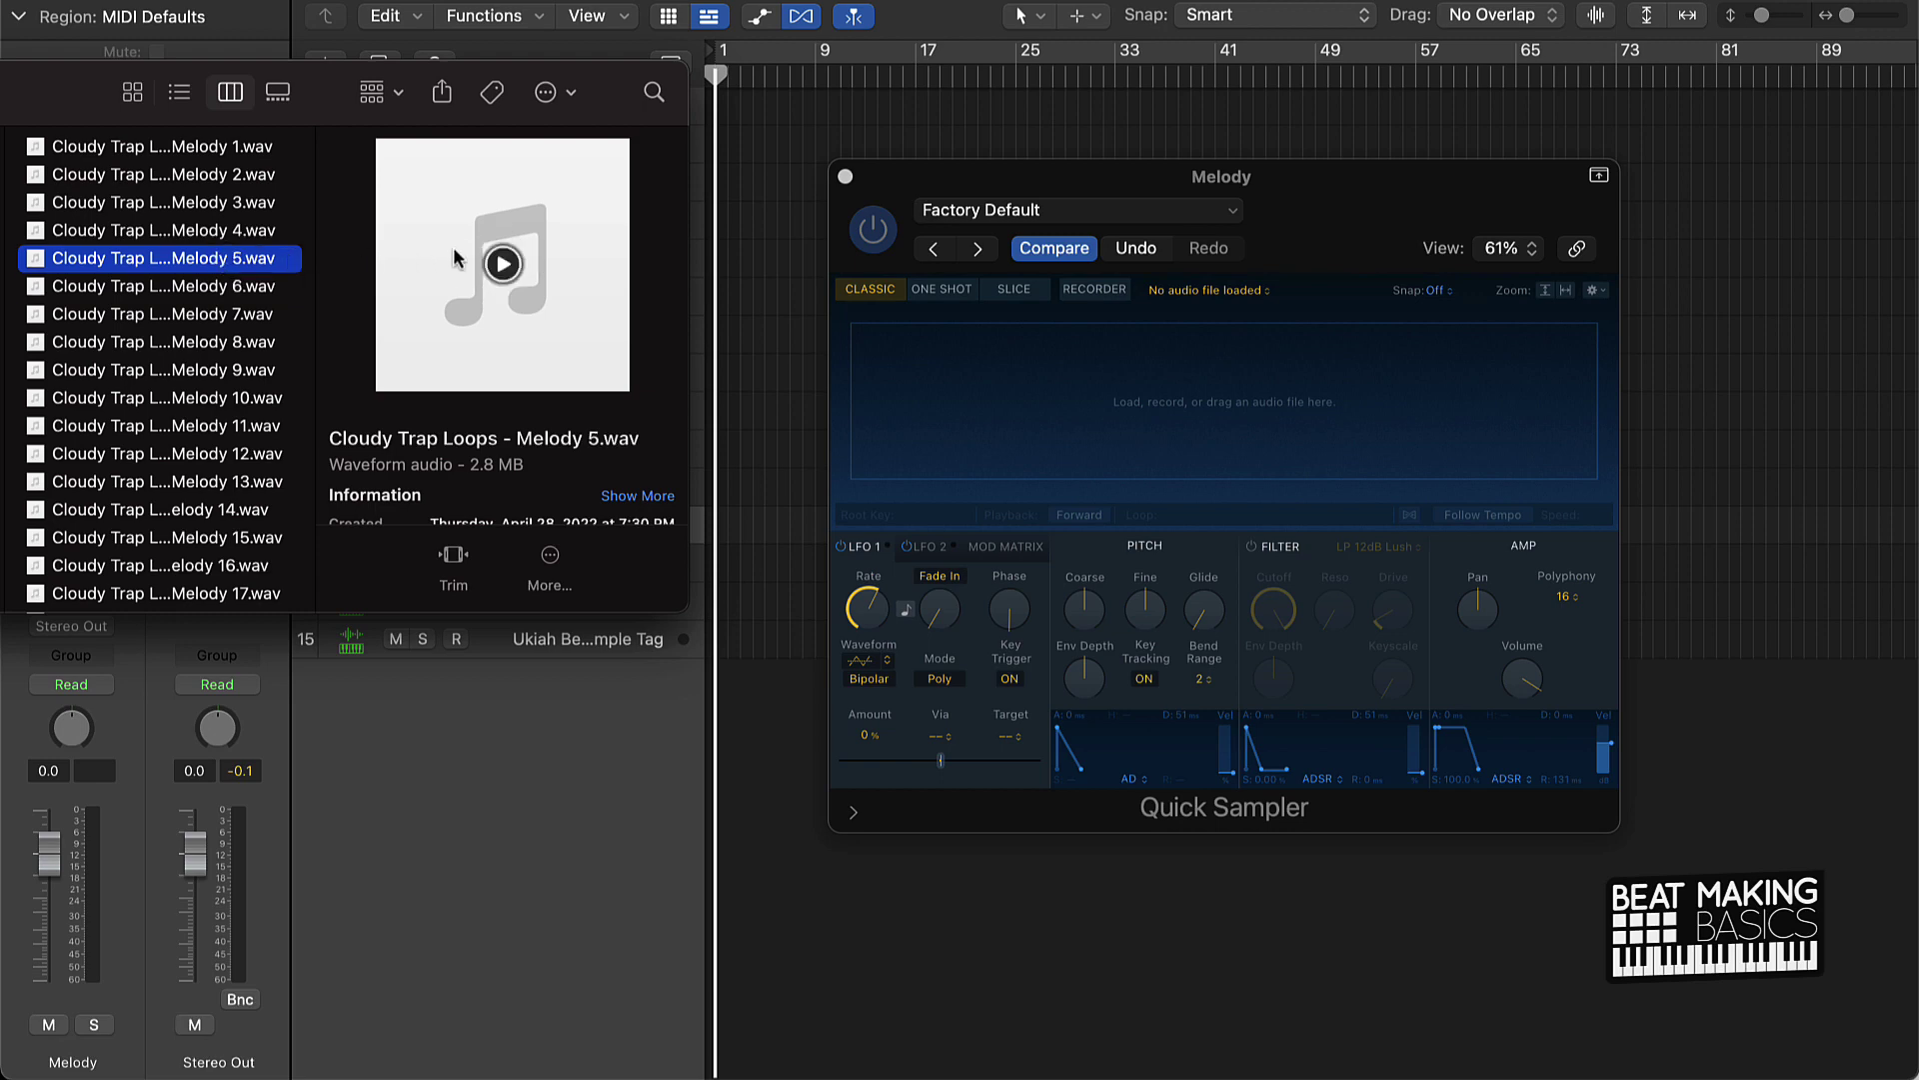
left_click(501, 266)
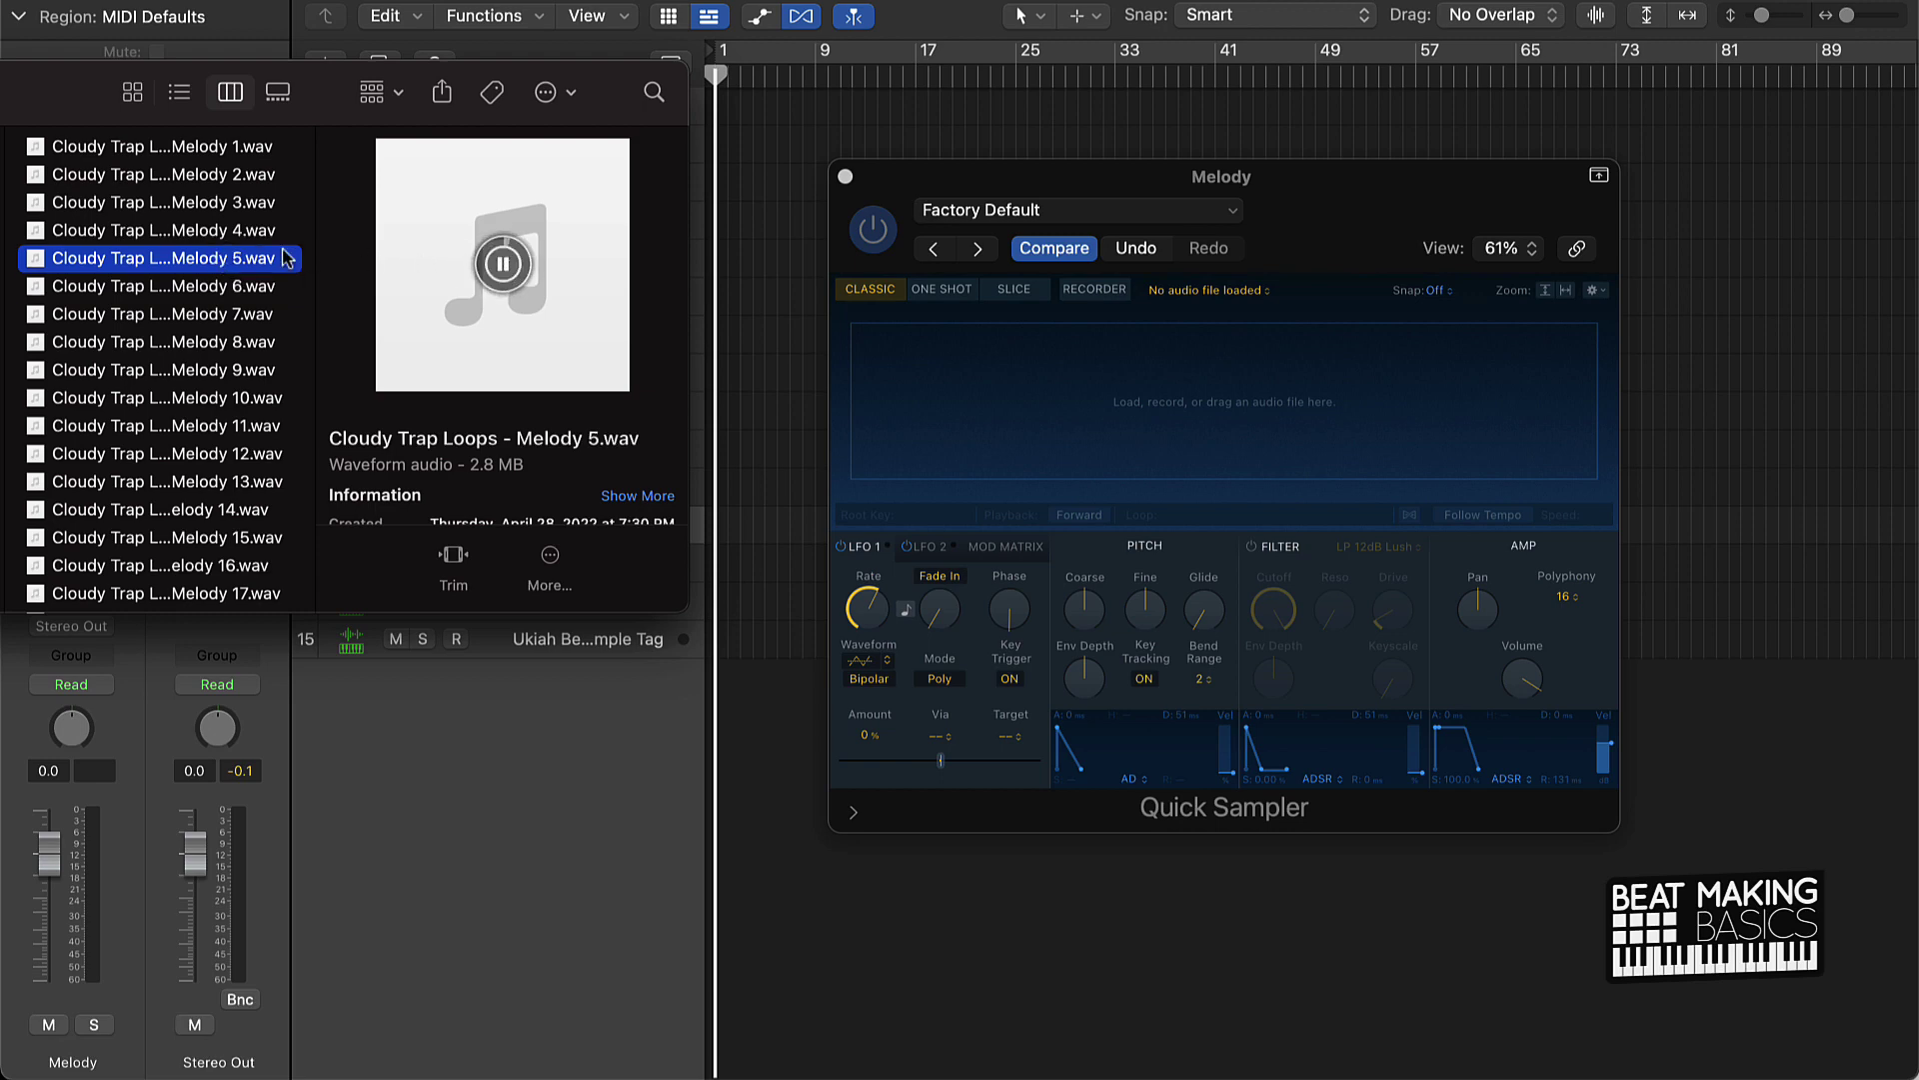
left_click(206, 232)
left_click(503, 264)
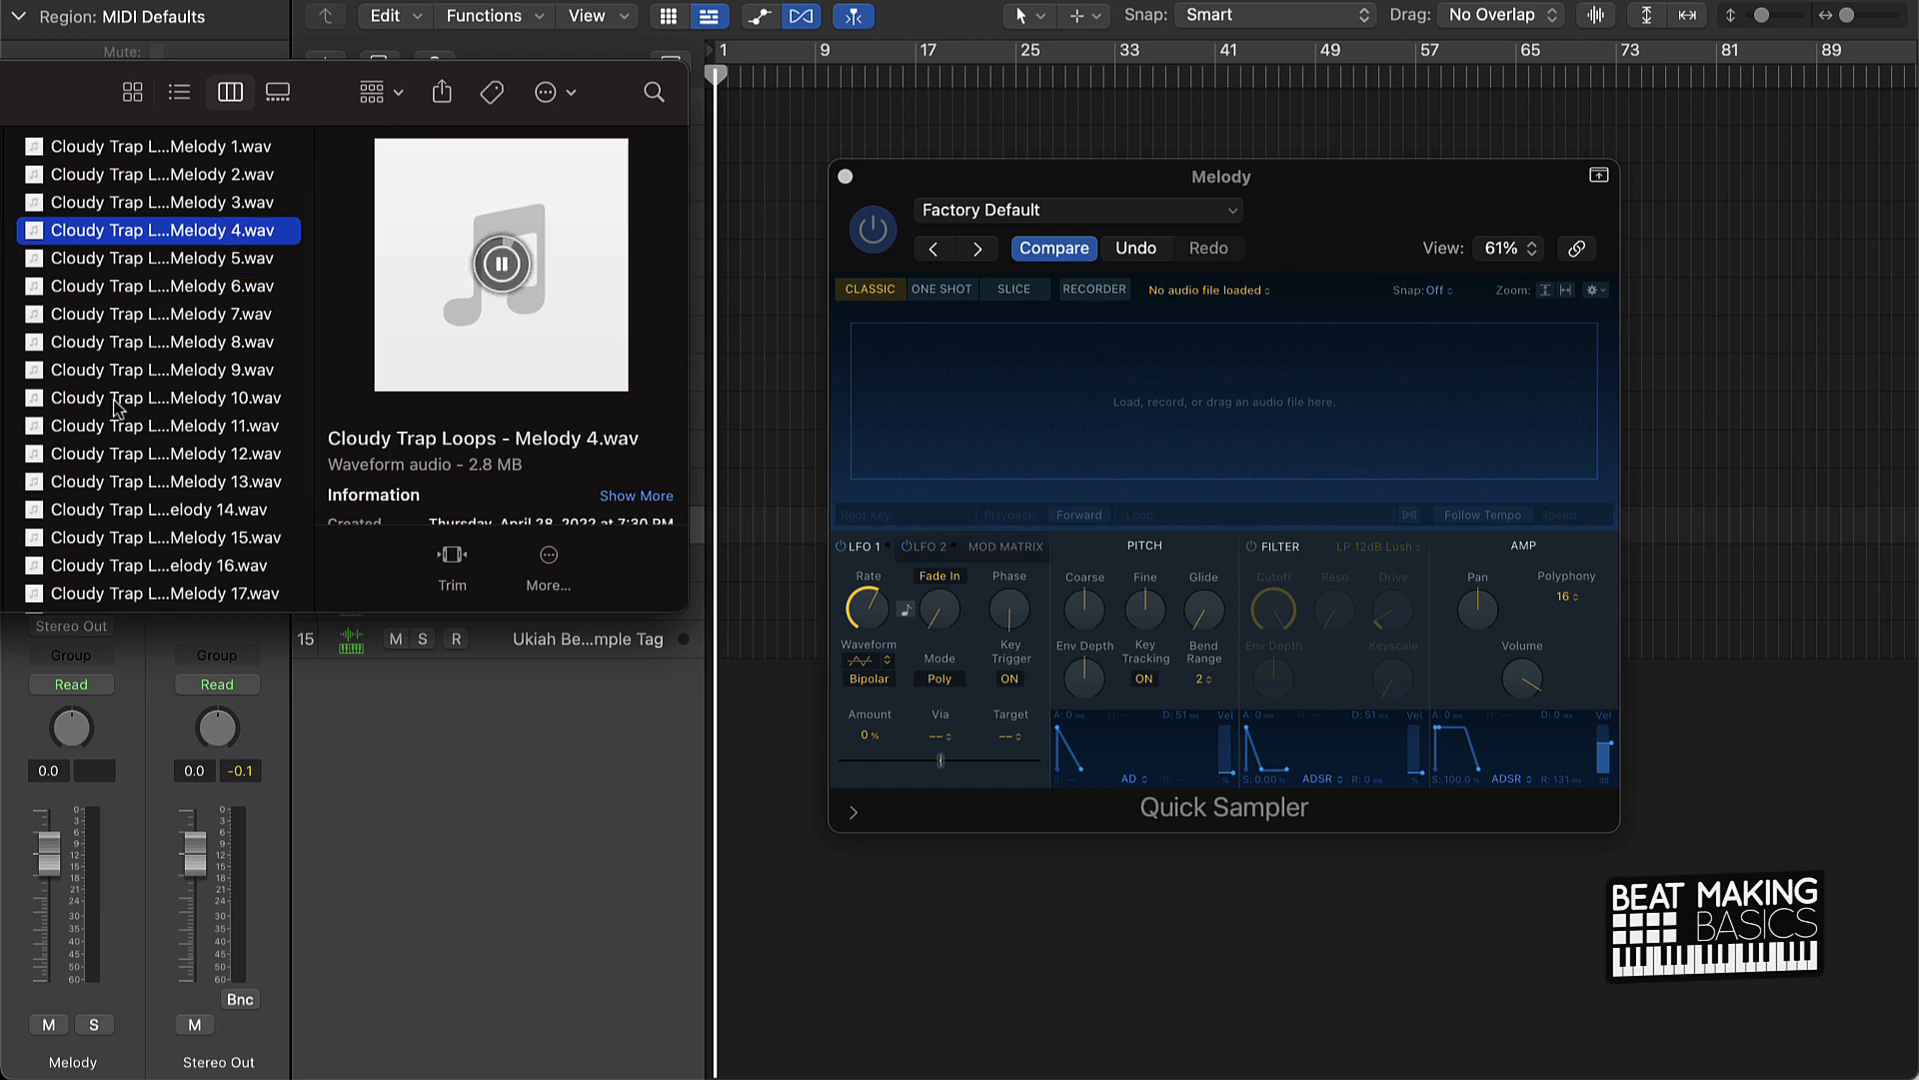
Step: Preview Cloudy Trap Loops - Melody 9.wav and load it into the Melody track's Quick Sampler
left_click(172, 372)
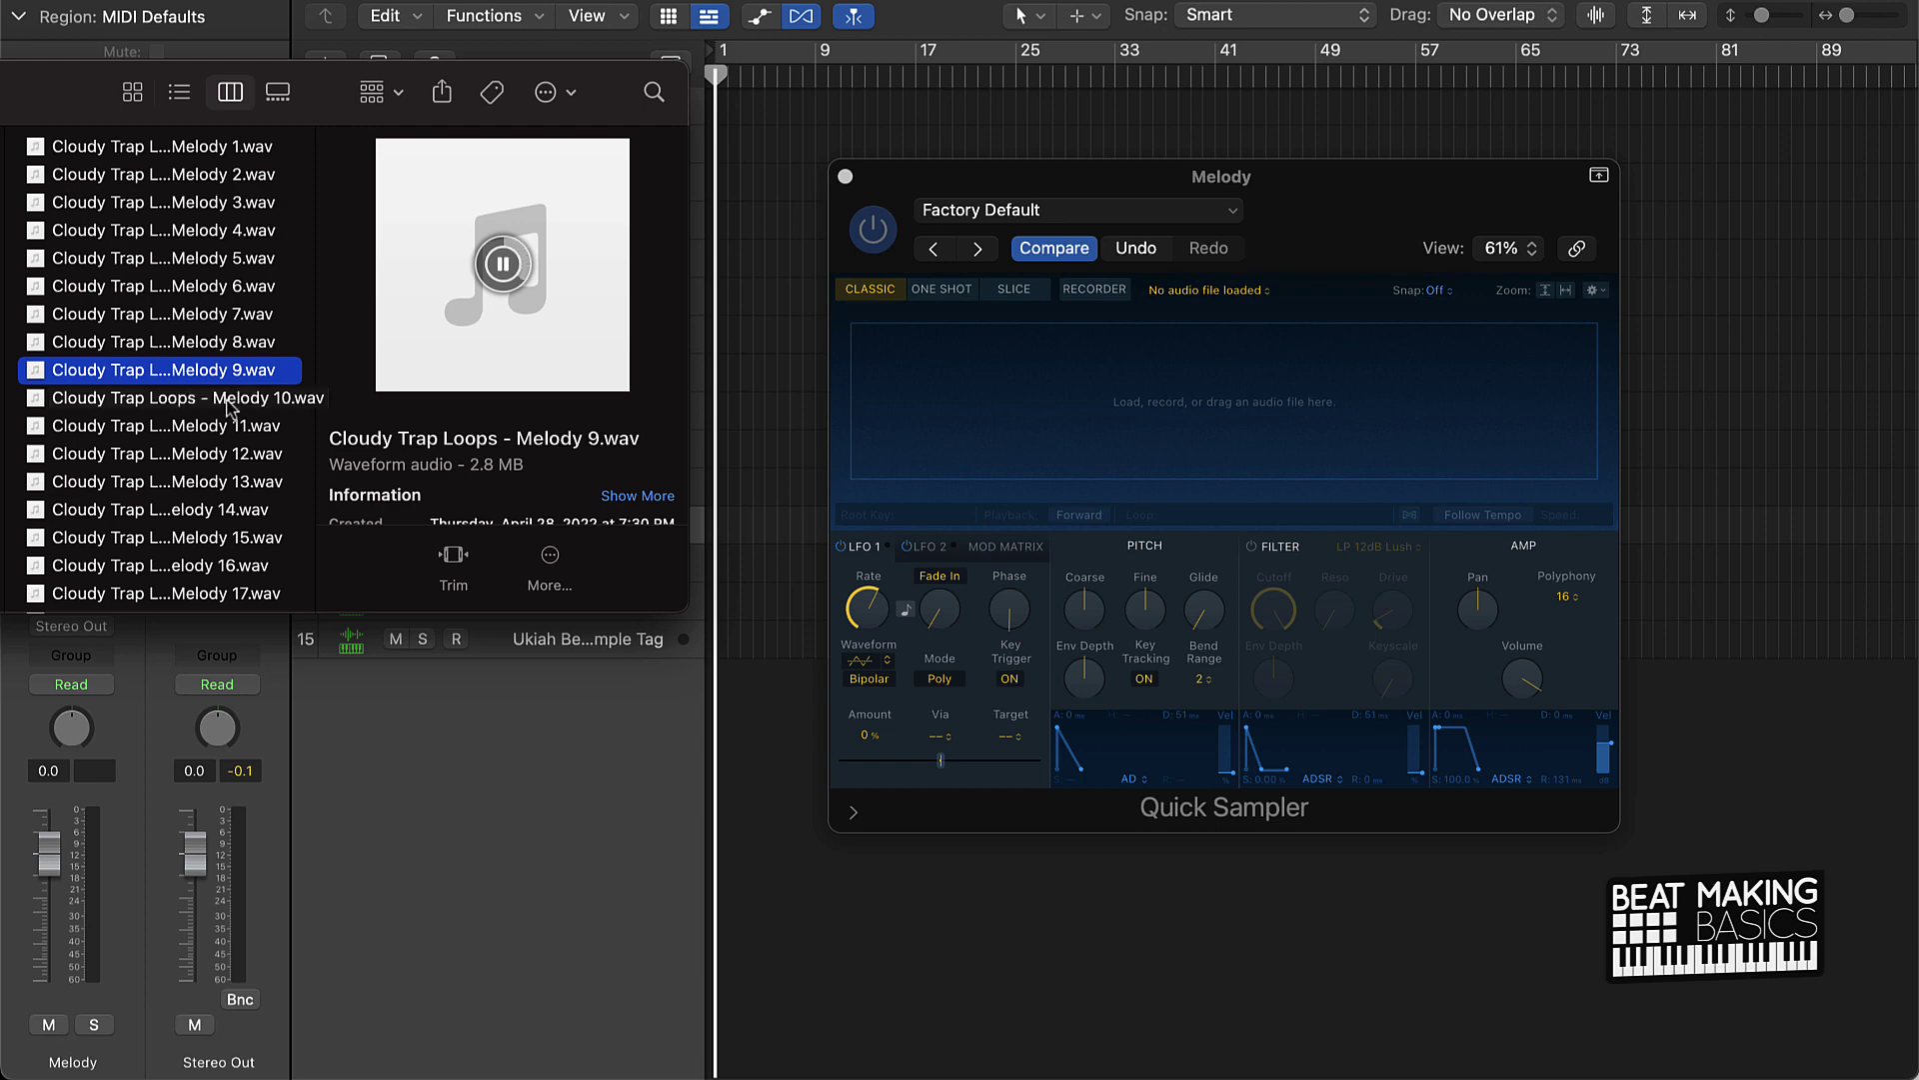
left_click(503, 263)
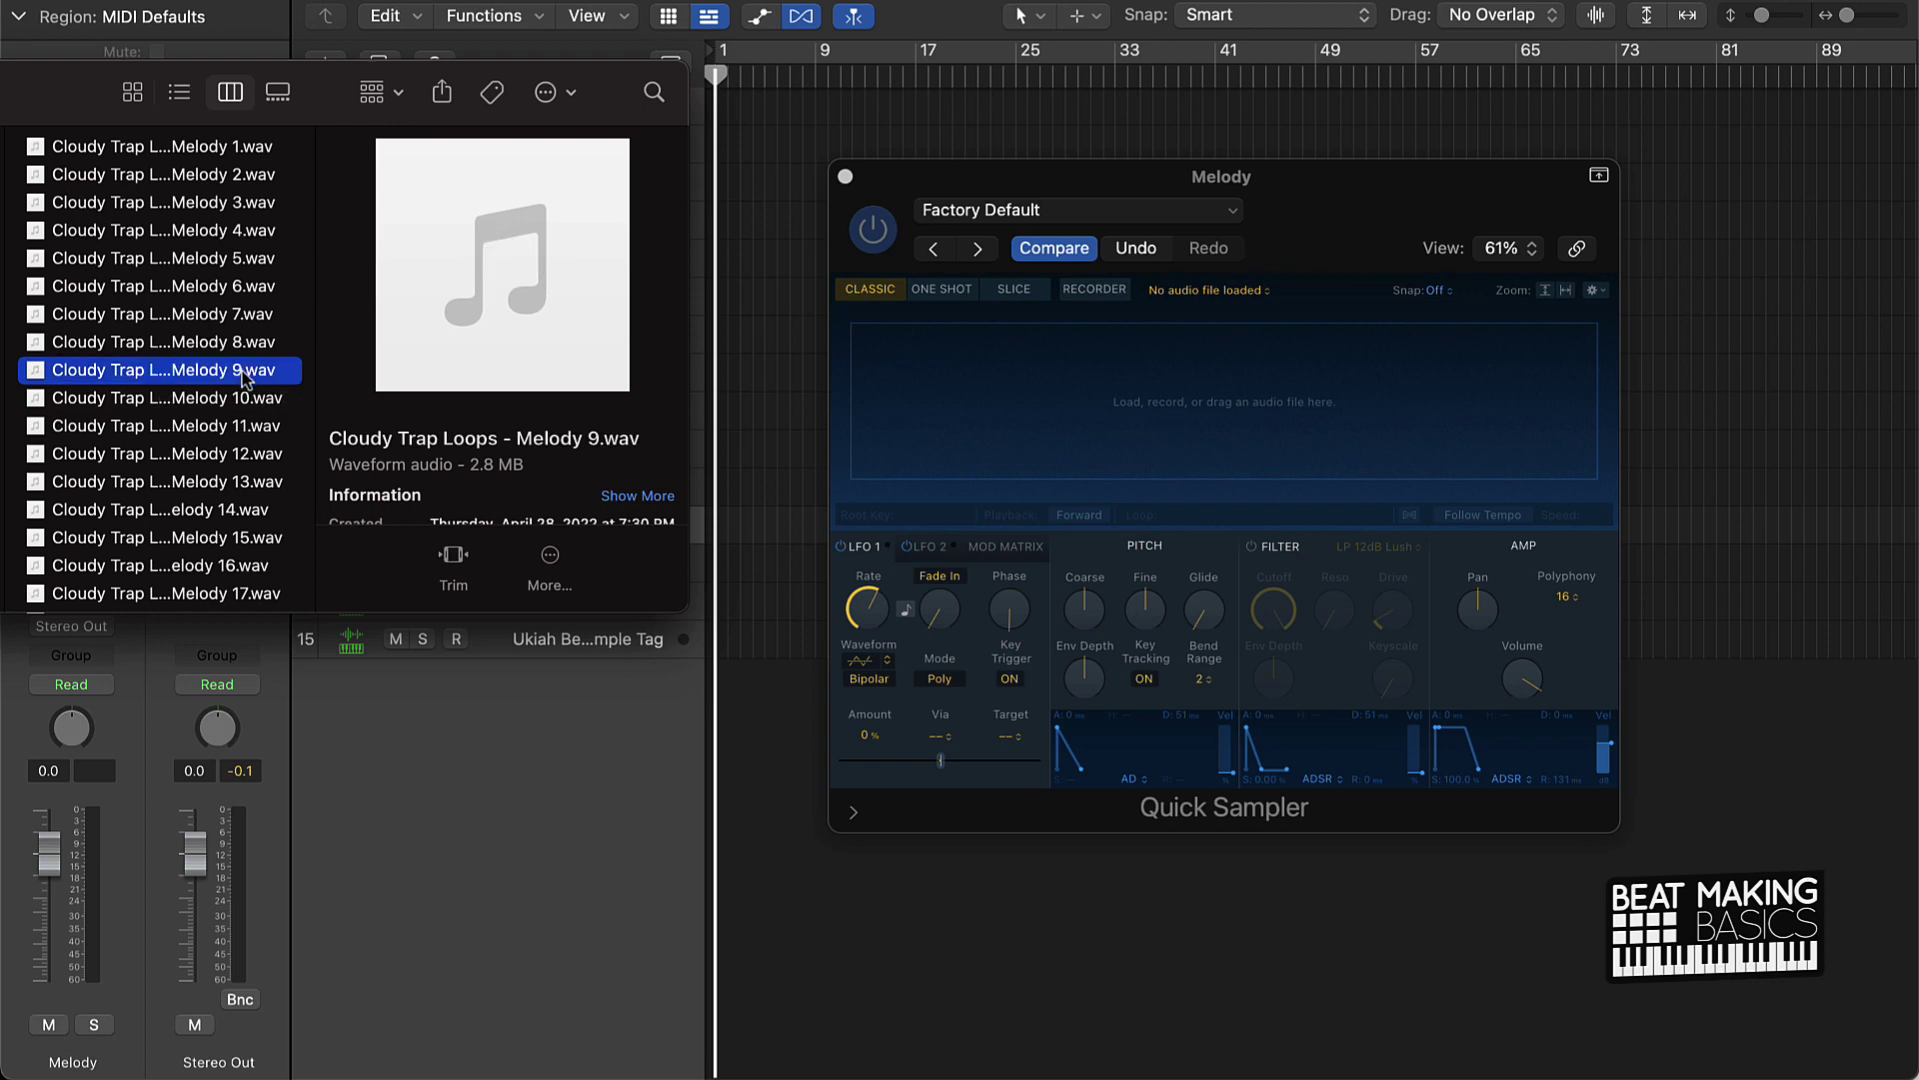
left_click_drag(243, 372, 1052, 420)
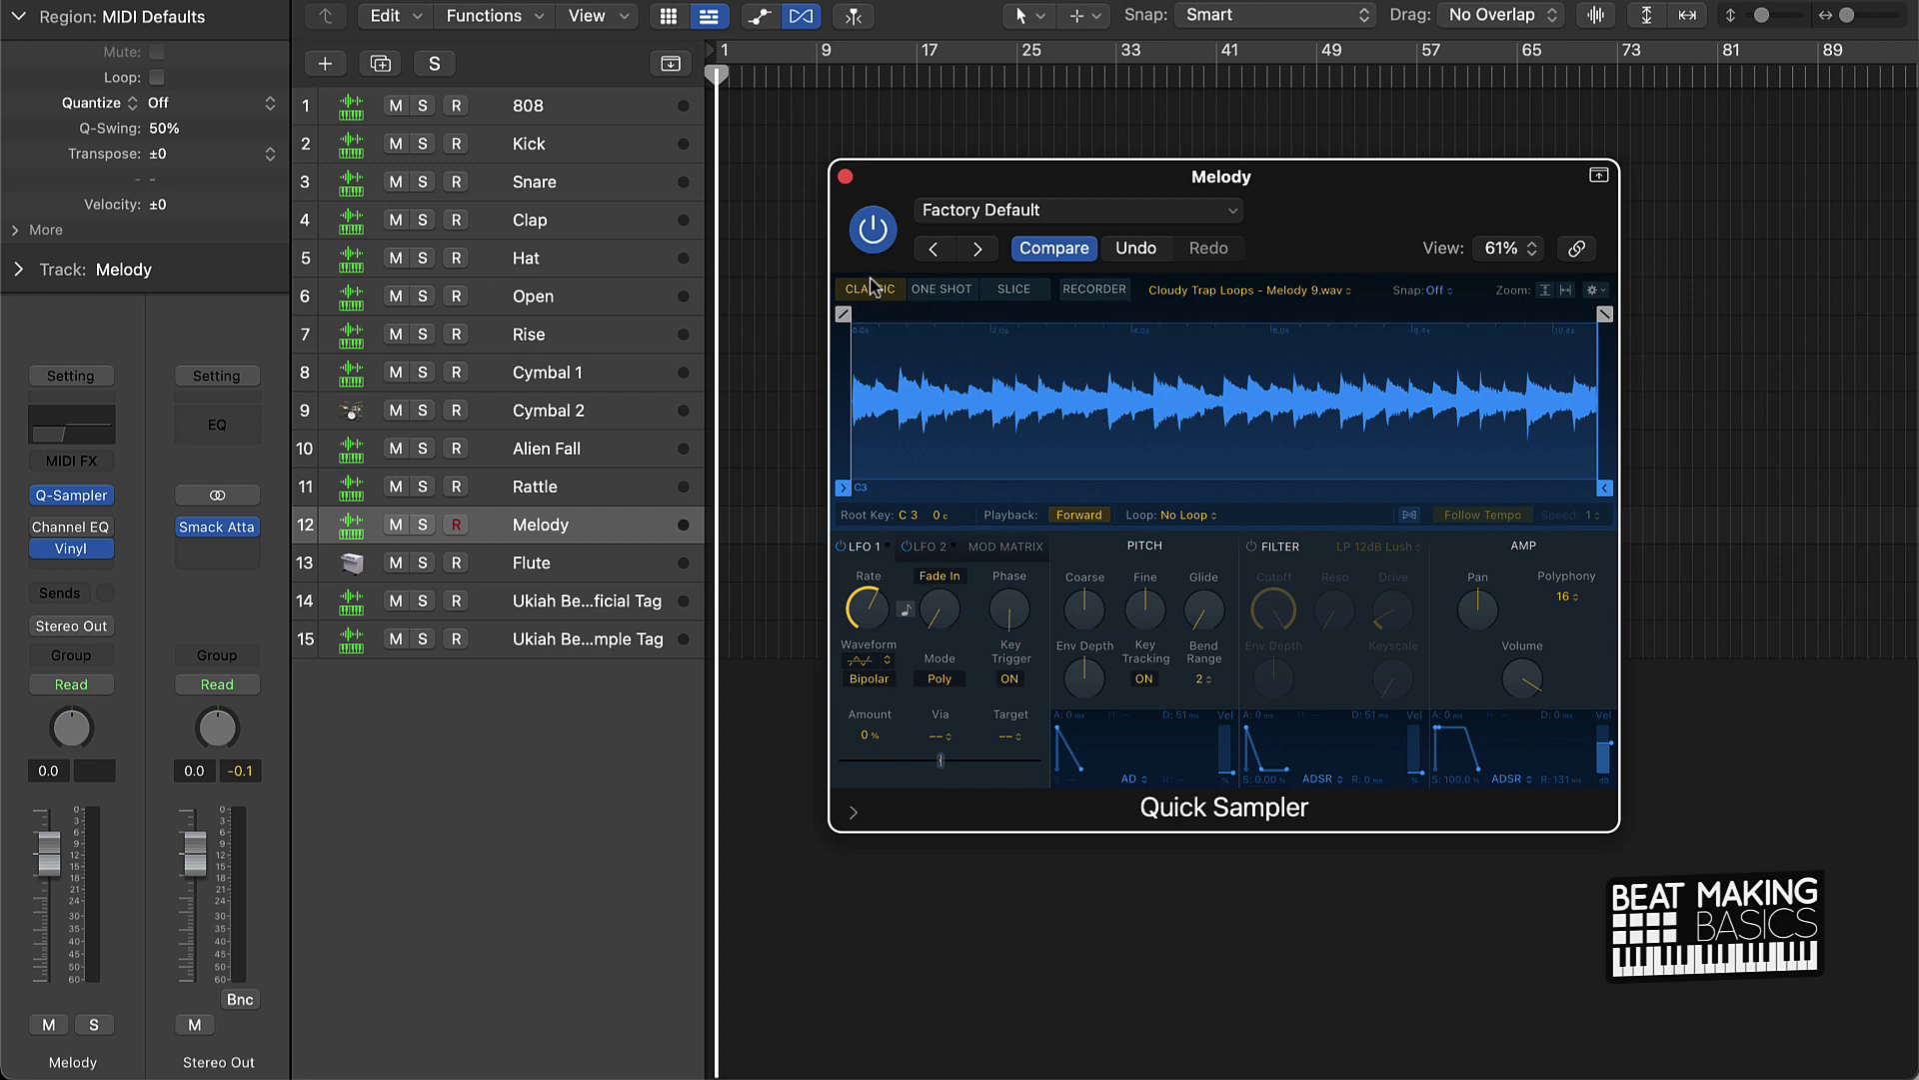
Step: Look through Quick Sampler's Recorder, Slice and One Shot modes and return to Classic mode
left_click(1073, 293)
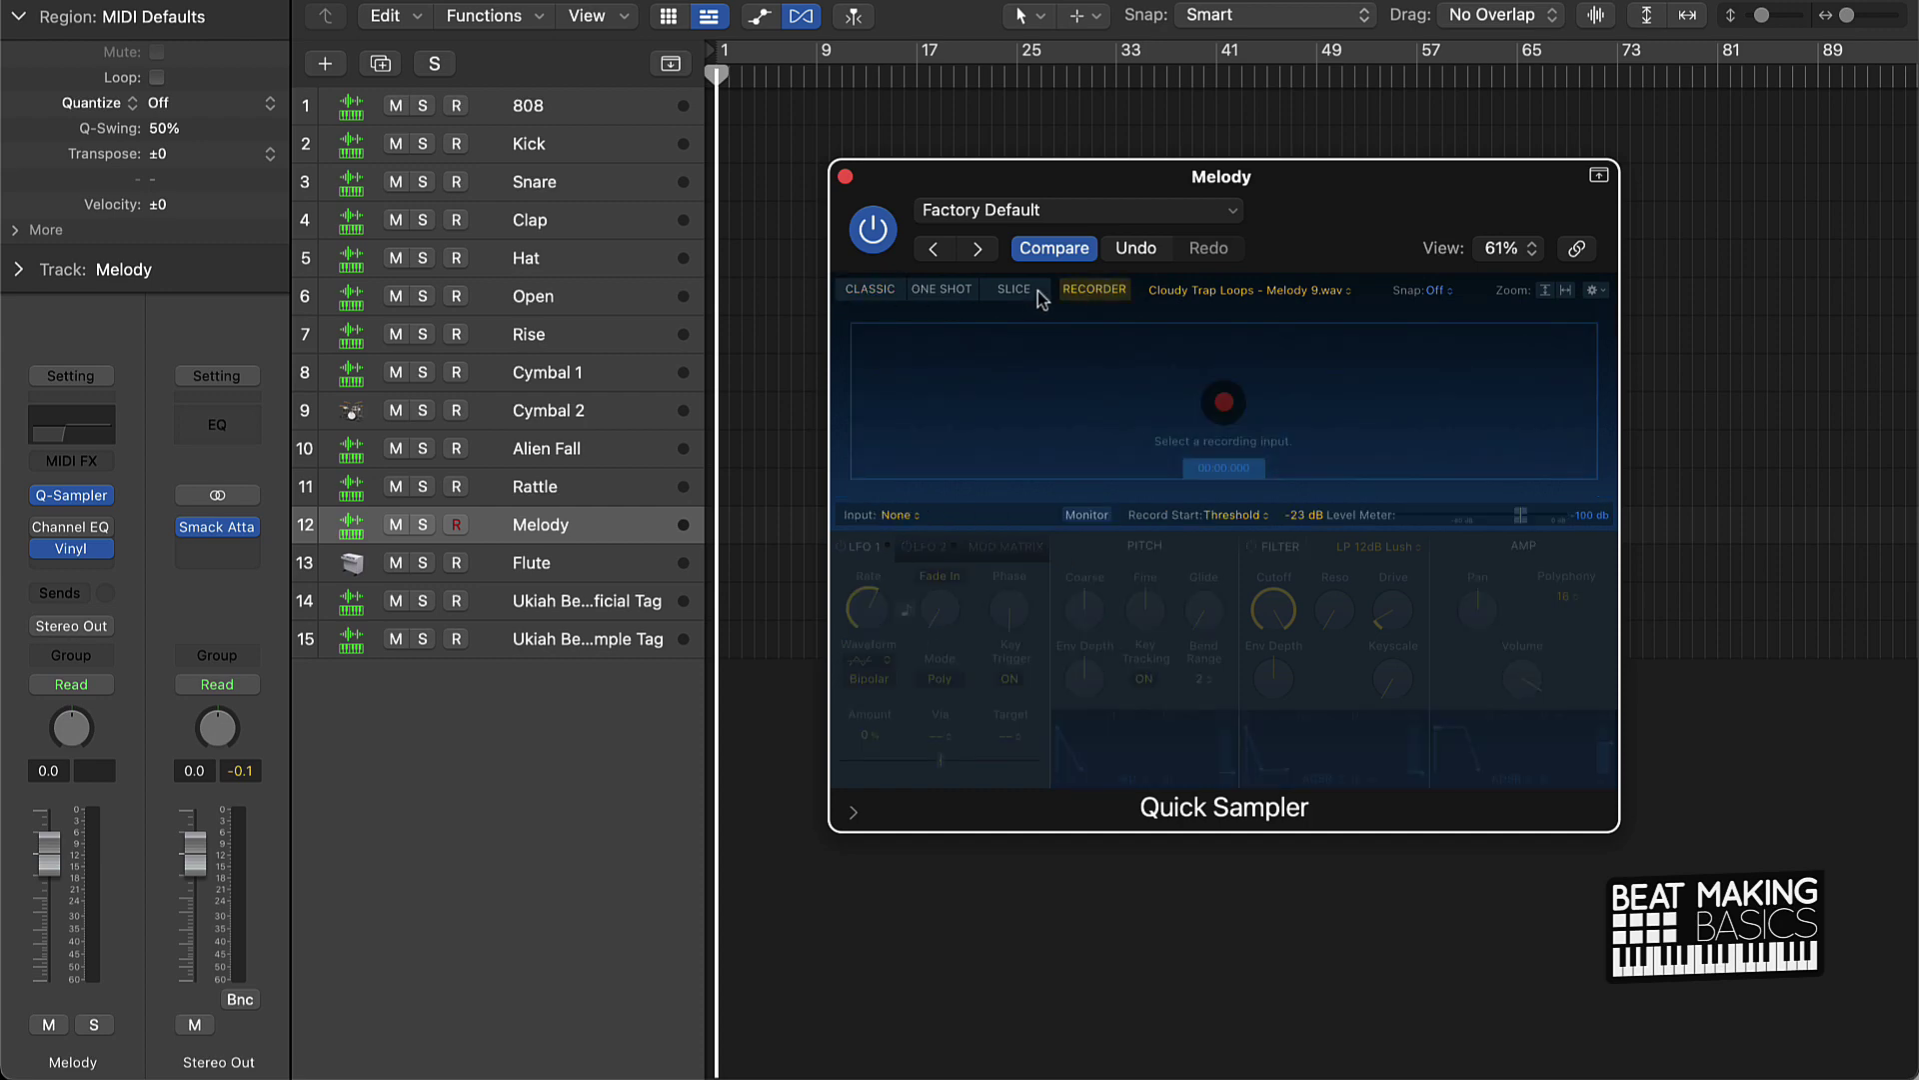
left_click(1032, 292)
left_click(954, 291)
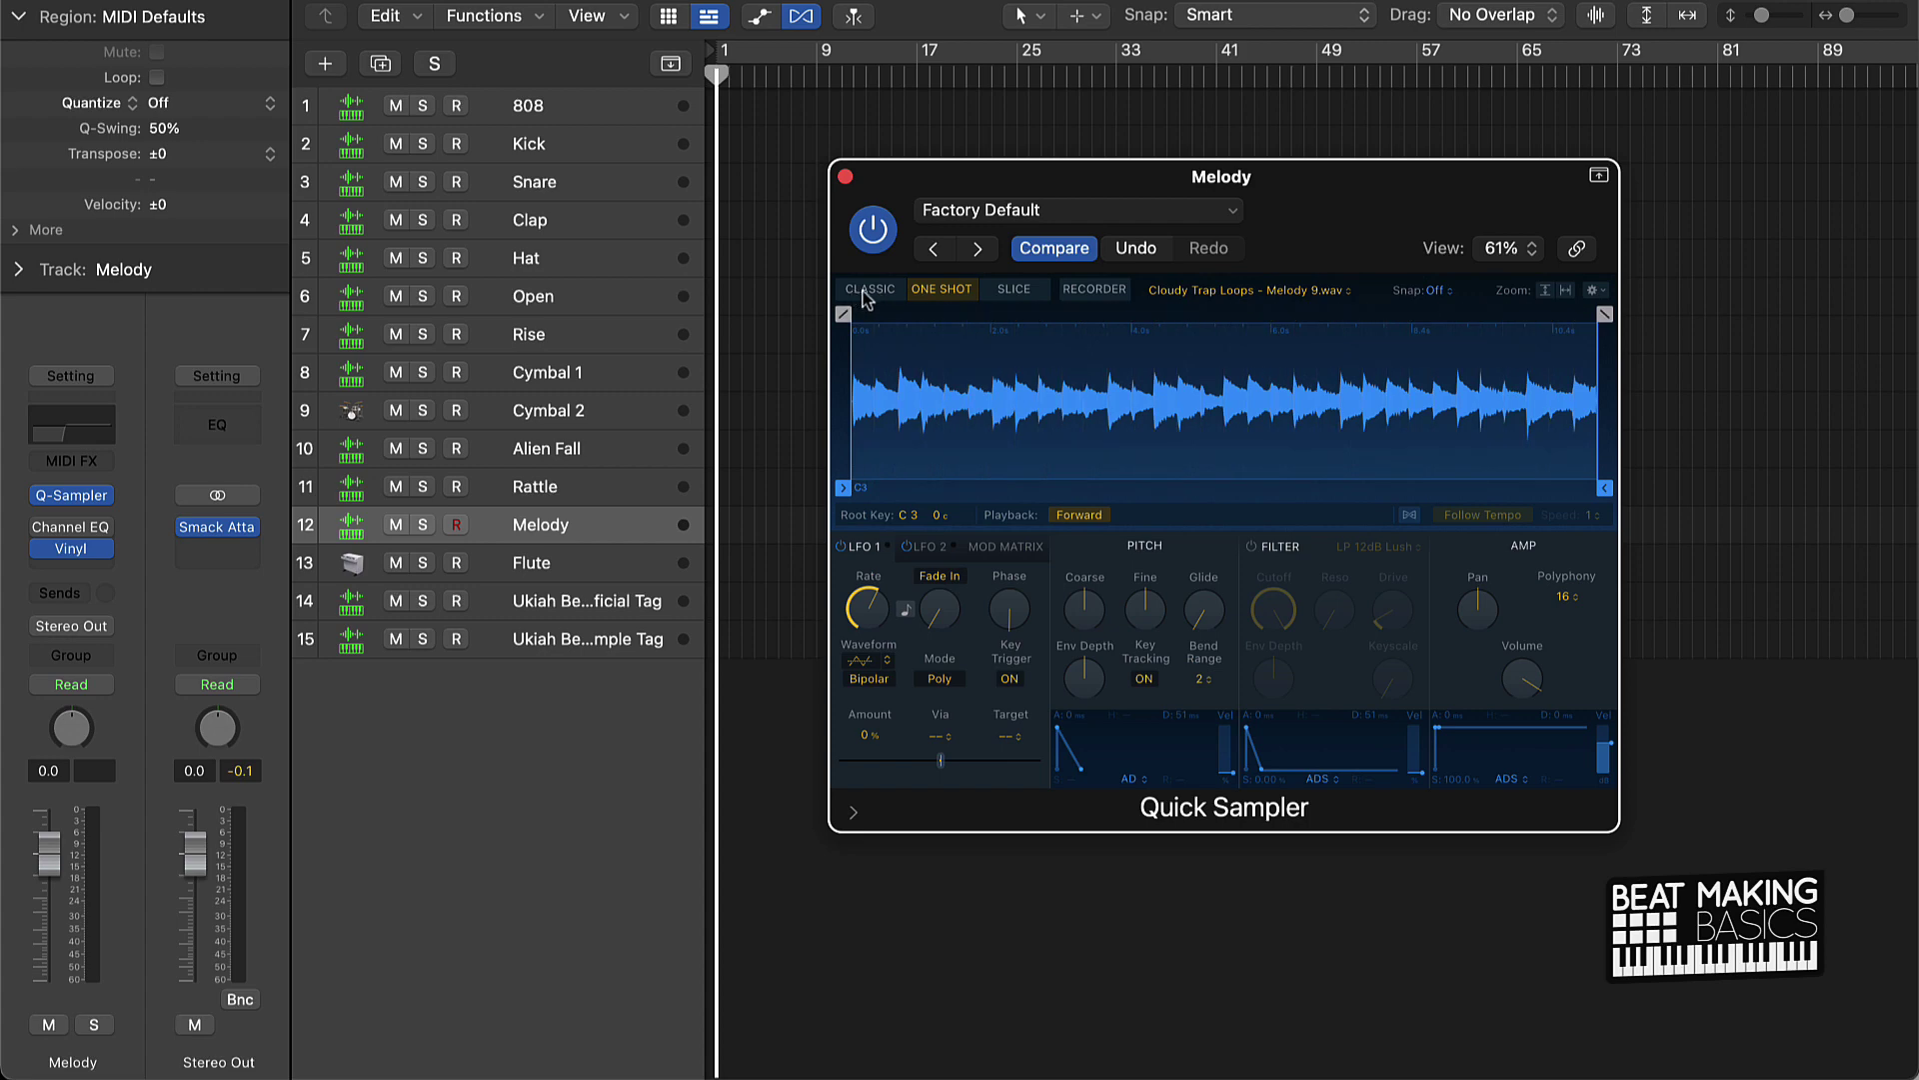
left_click(866, 290)
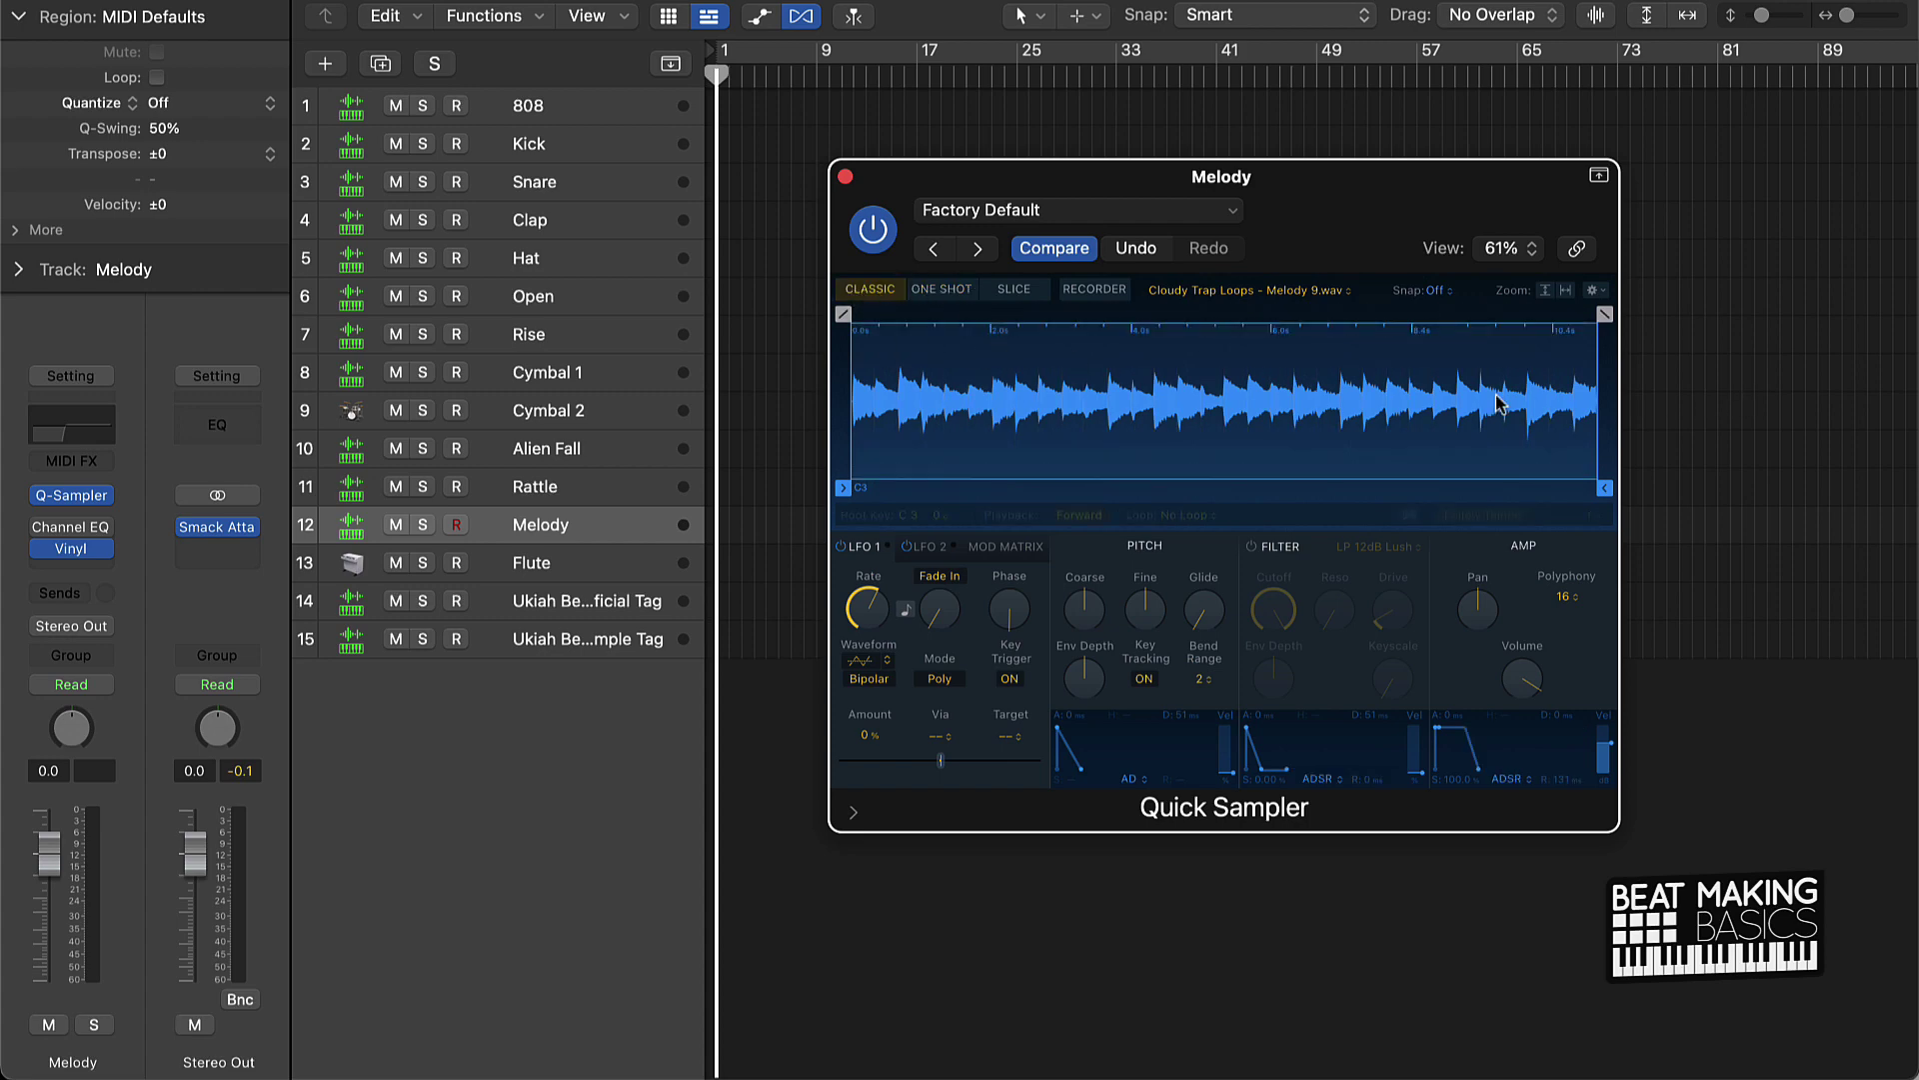
Step: Turn on Flex with Follow Tempo for the loaded sample and show the on-screen piano keyboard for the Melody track
left_click(1410, 517)
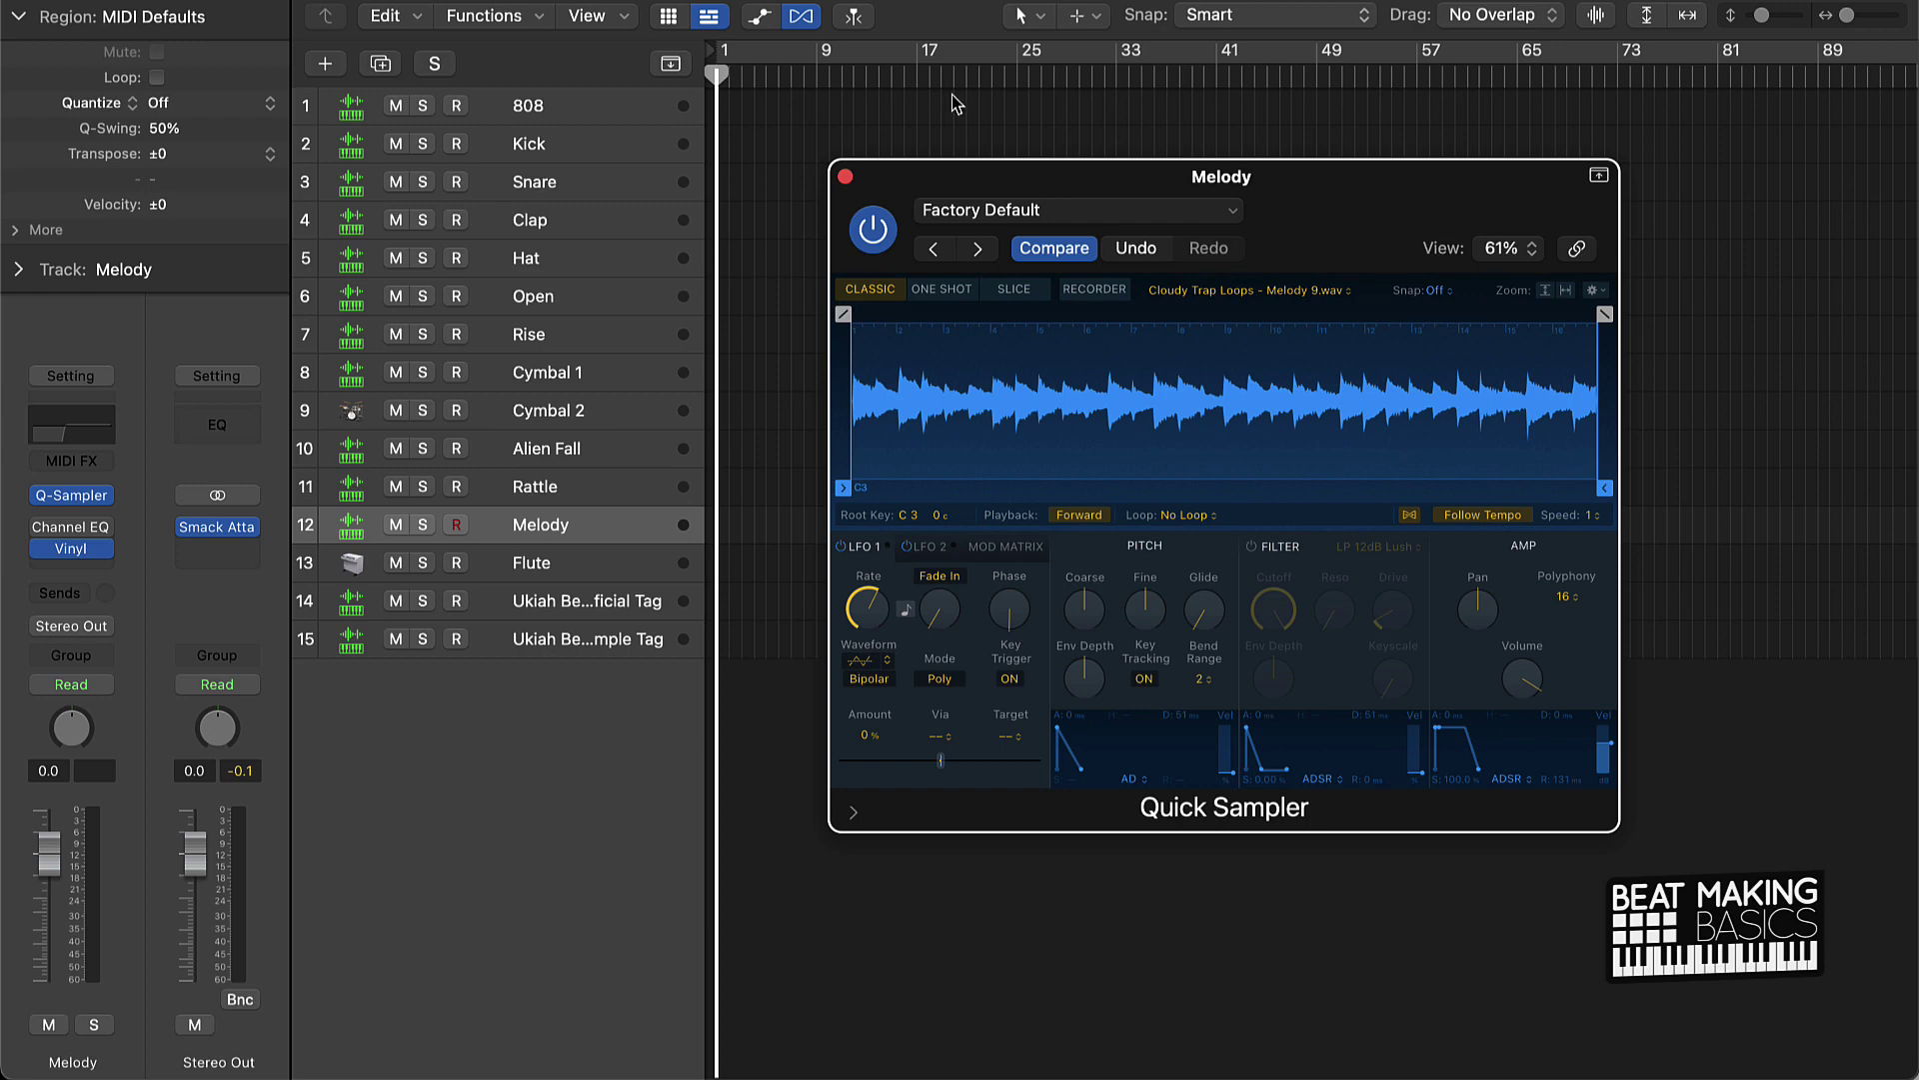
key("super+k")
left_click(143, 577)
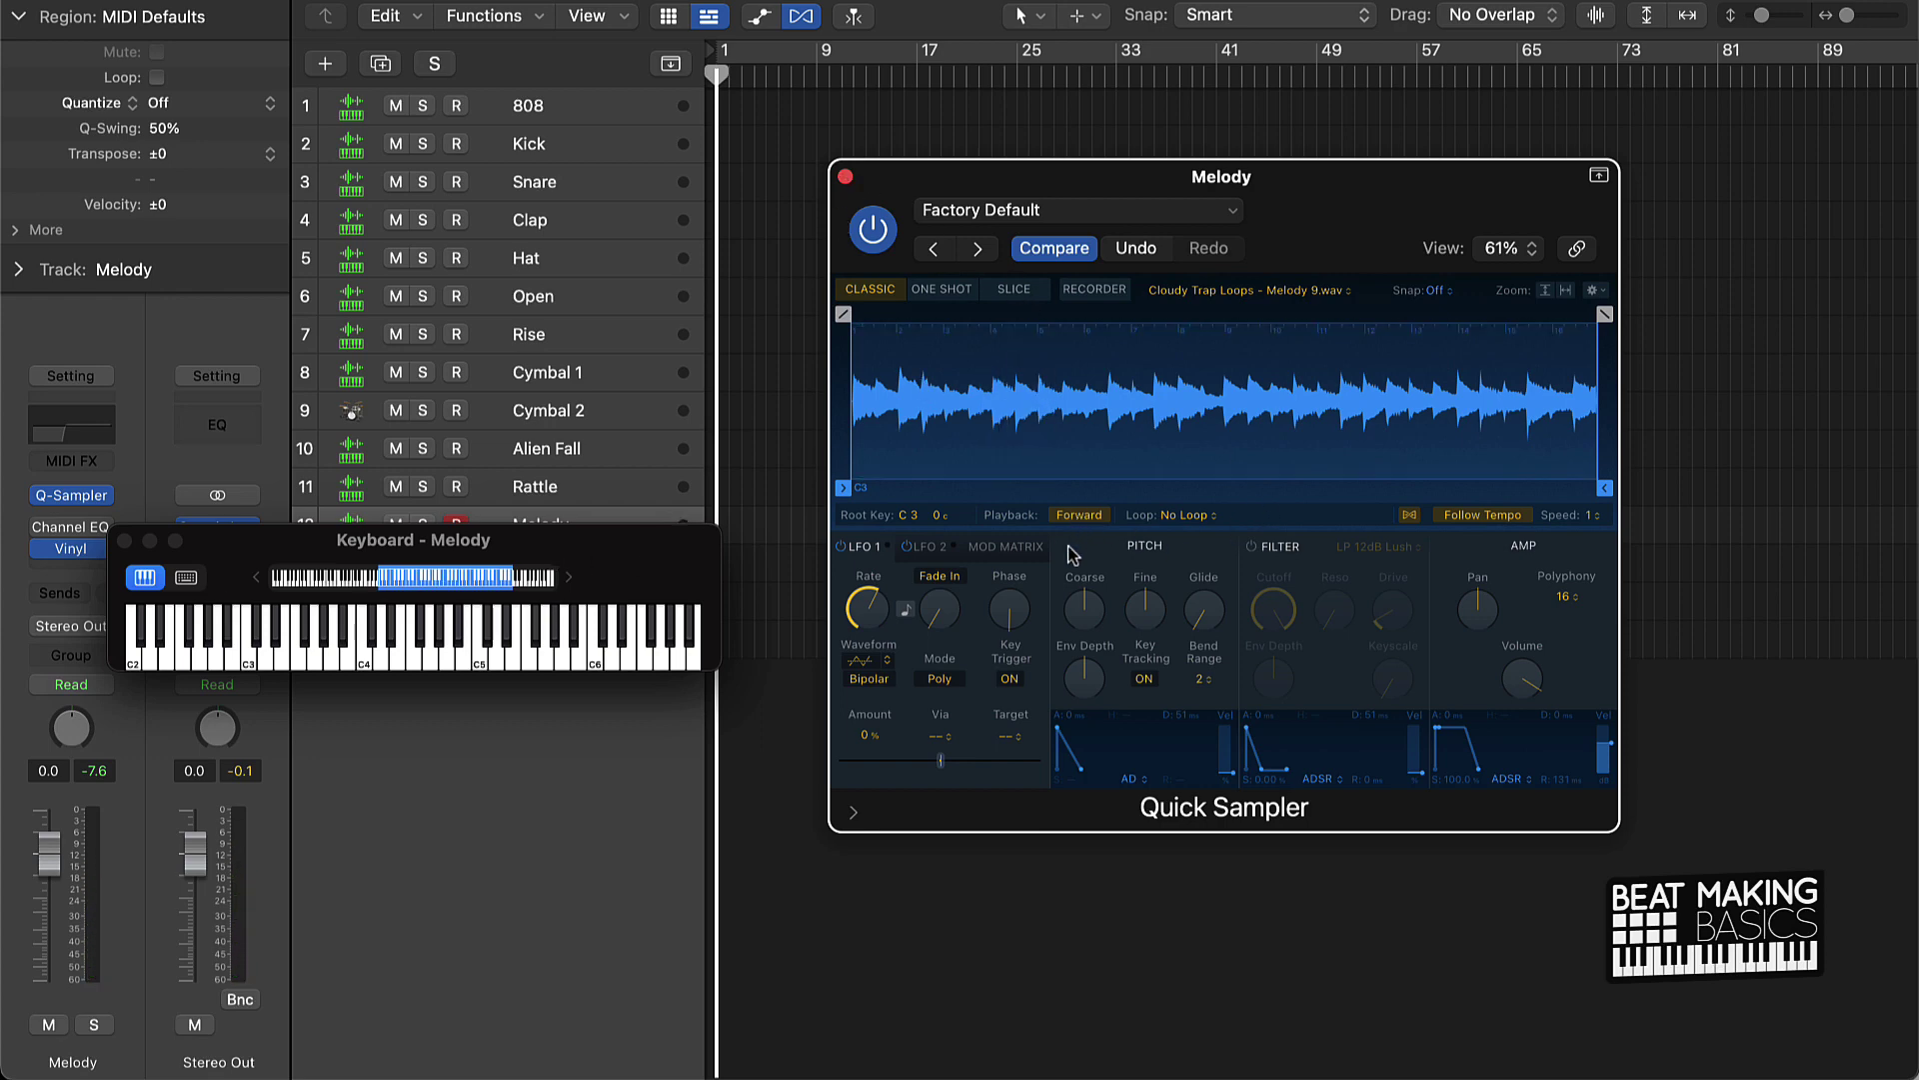
Step: Set the sample's playback to Reverse and close Quick Sampler, with the on-screen keyboard moved to the lower workspace
left_click(1081, 516)
left_click_drag(343, 547, 388, 598)
left_click_drag(705, 857, 693, 876)
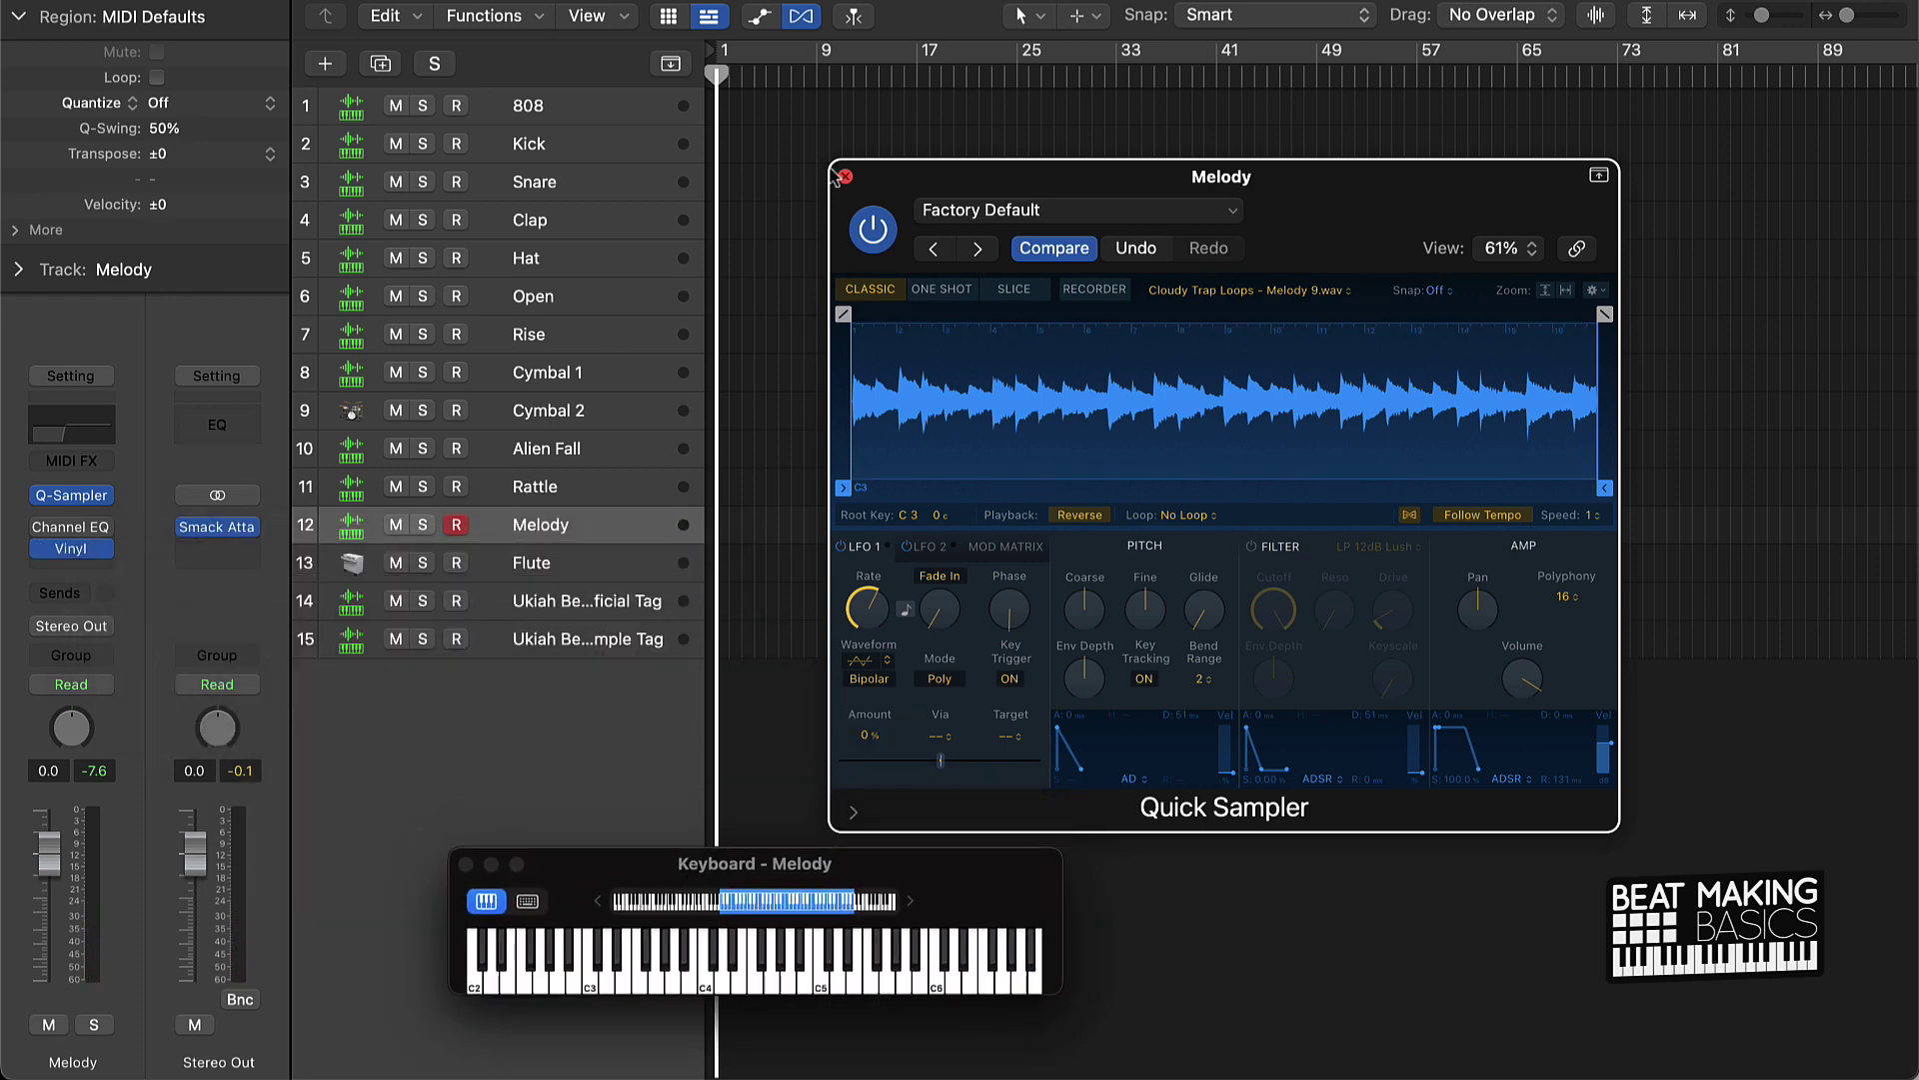
left_click(846, 176)
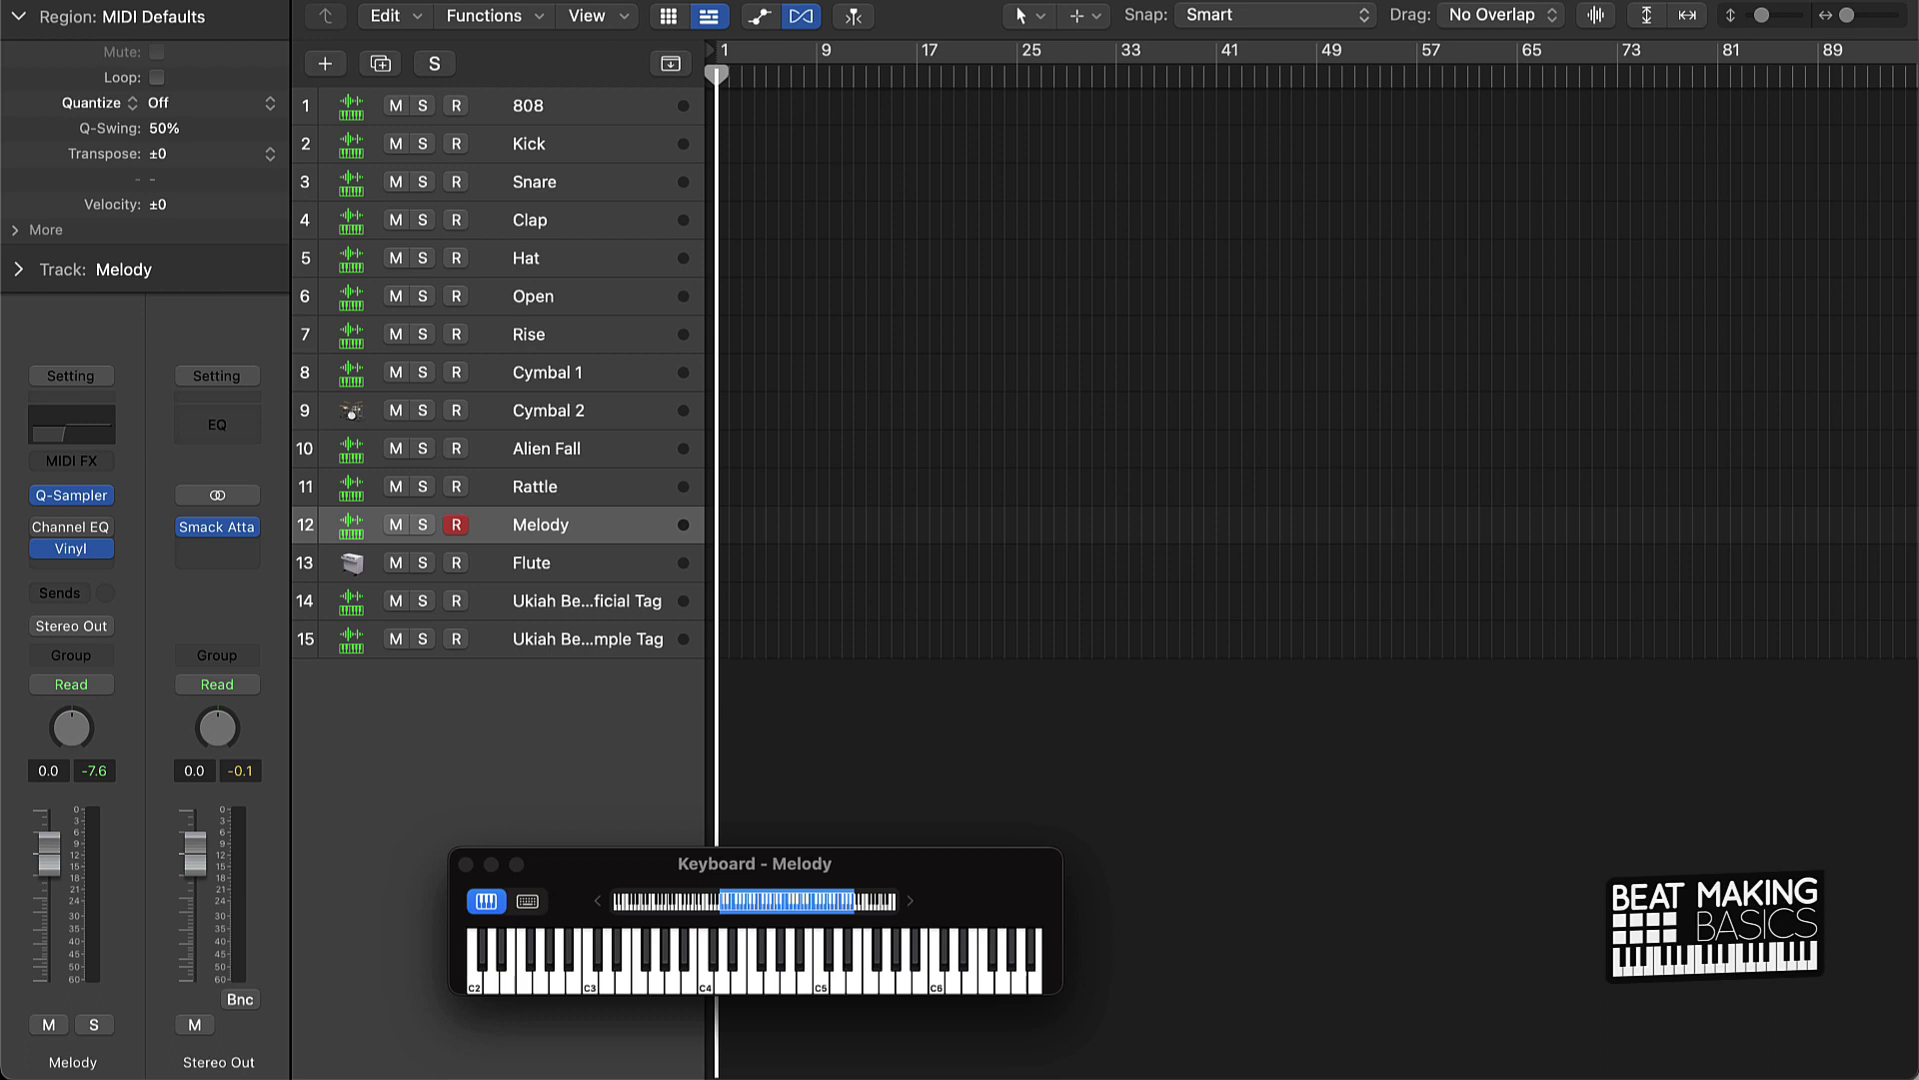
Step: Record one long sustained note from the start of the Melody track, restarting once after a discarded first take
key("r")
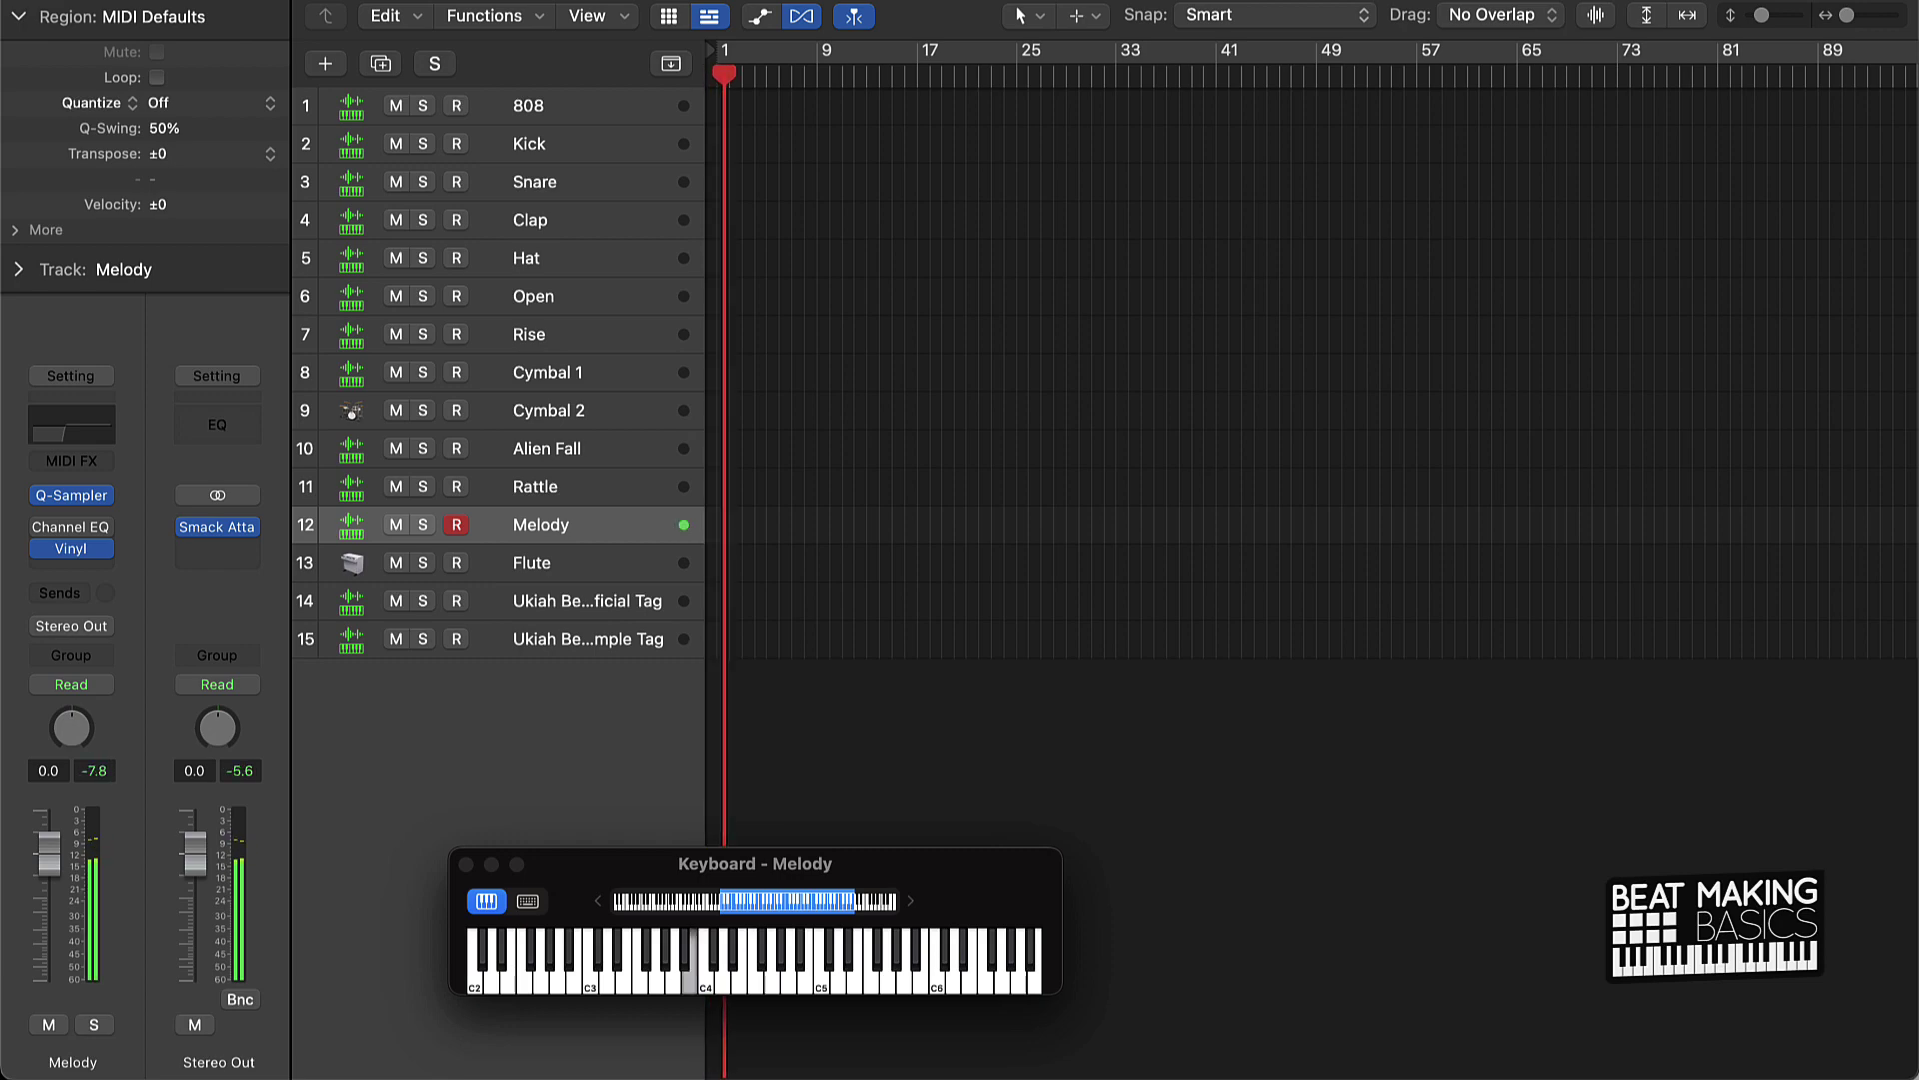
key("space")
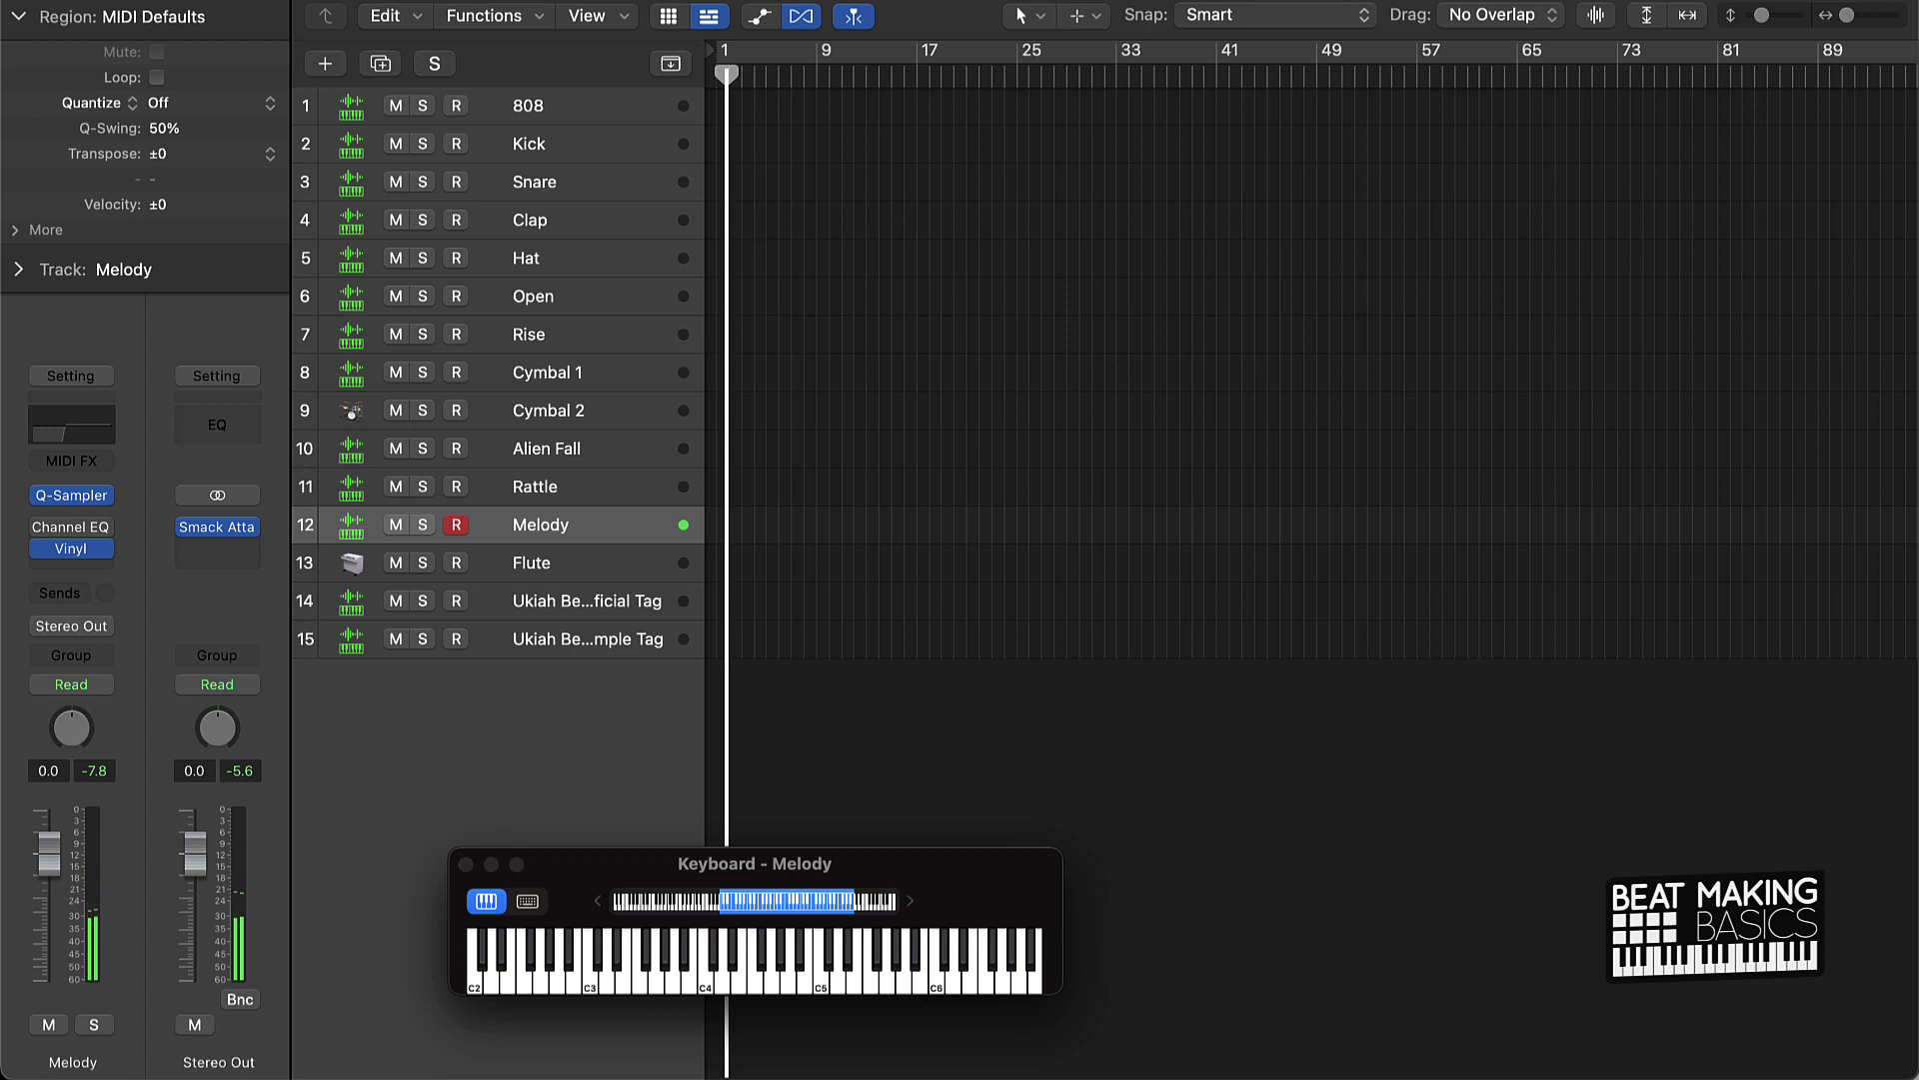
key("r")
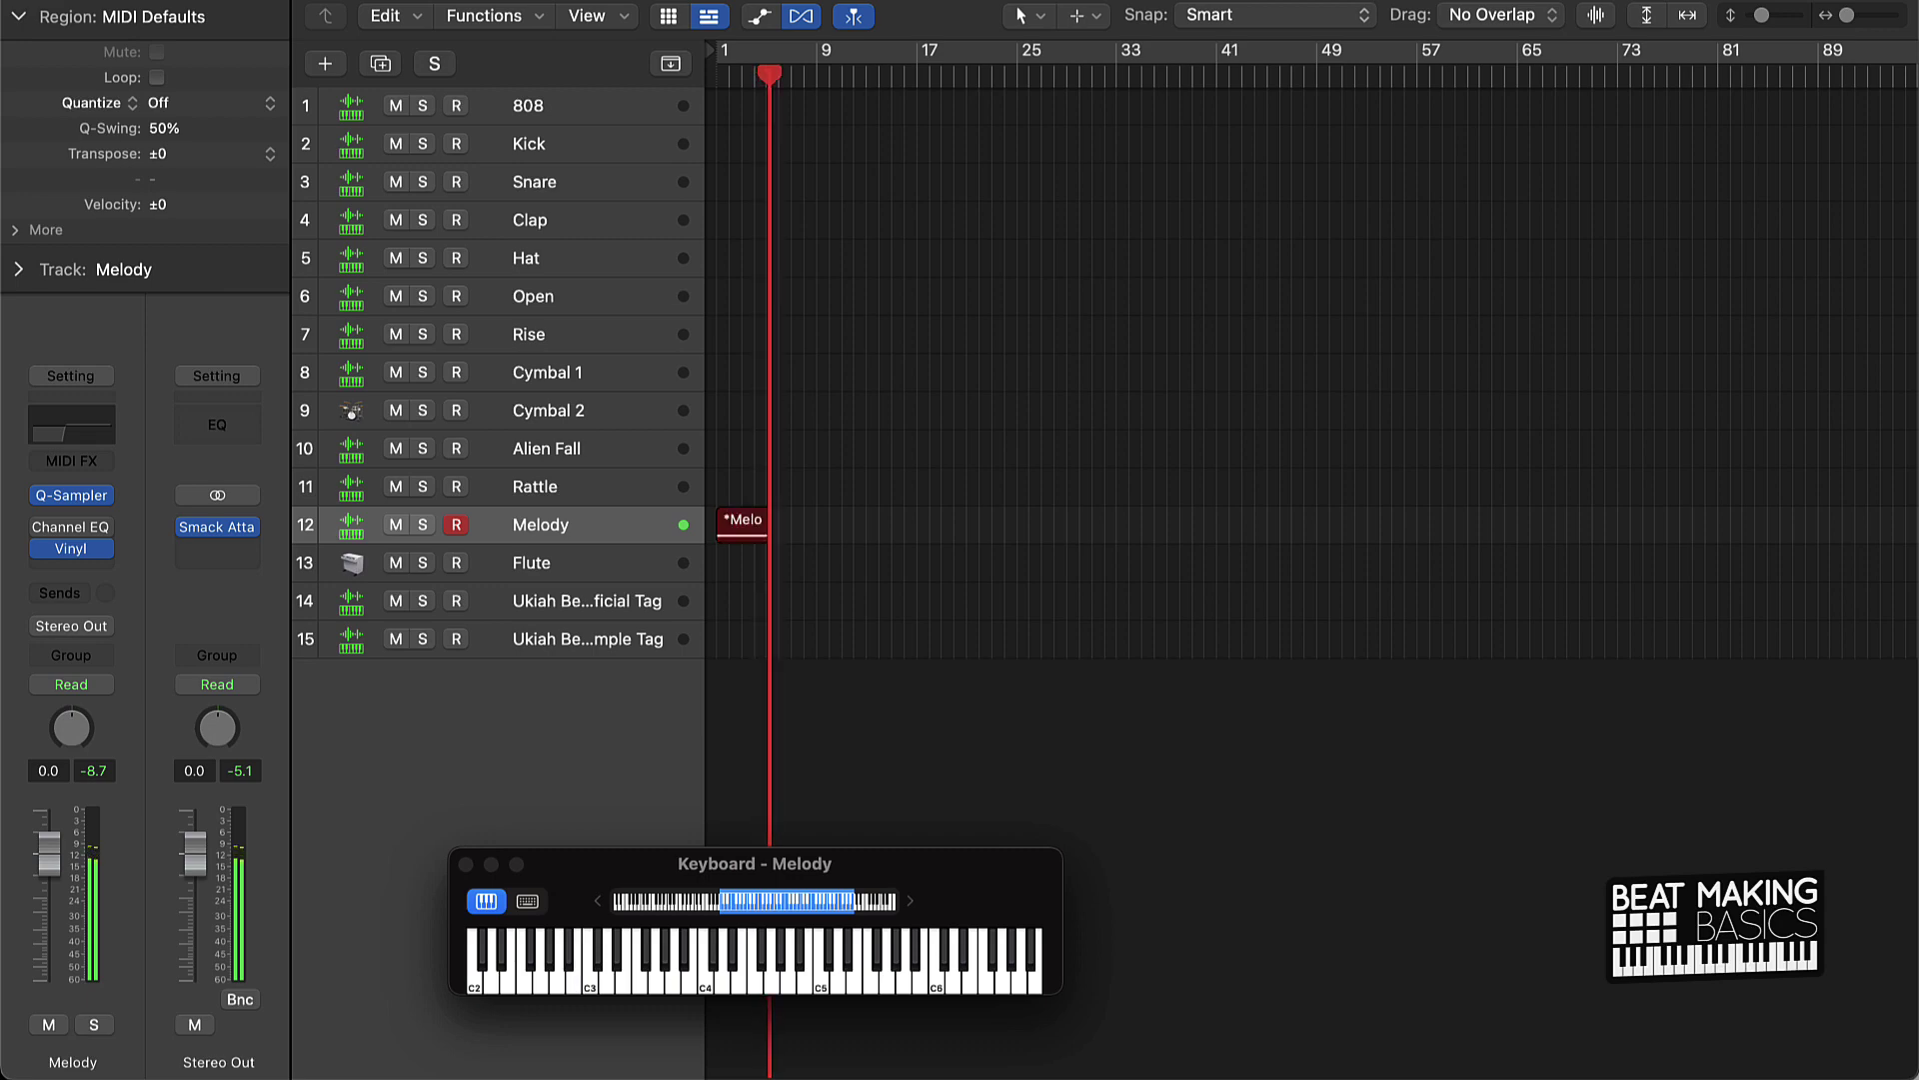
key("space")
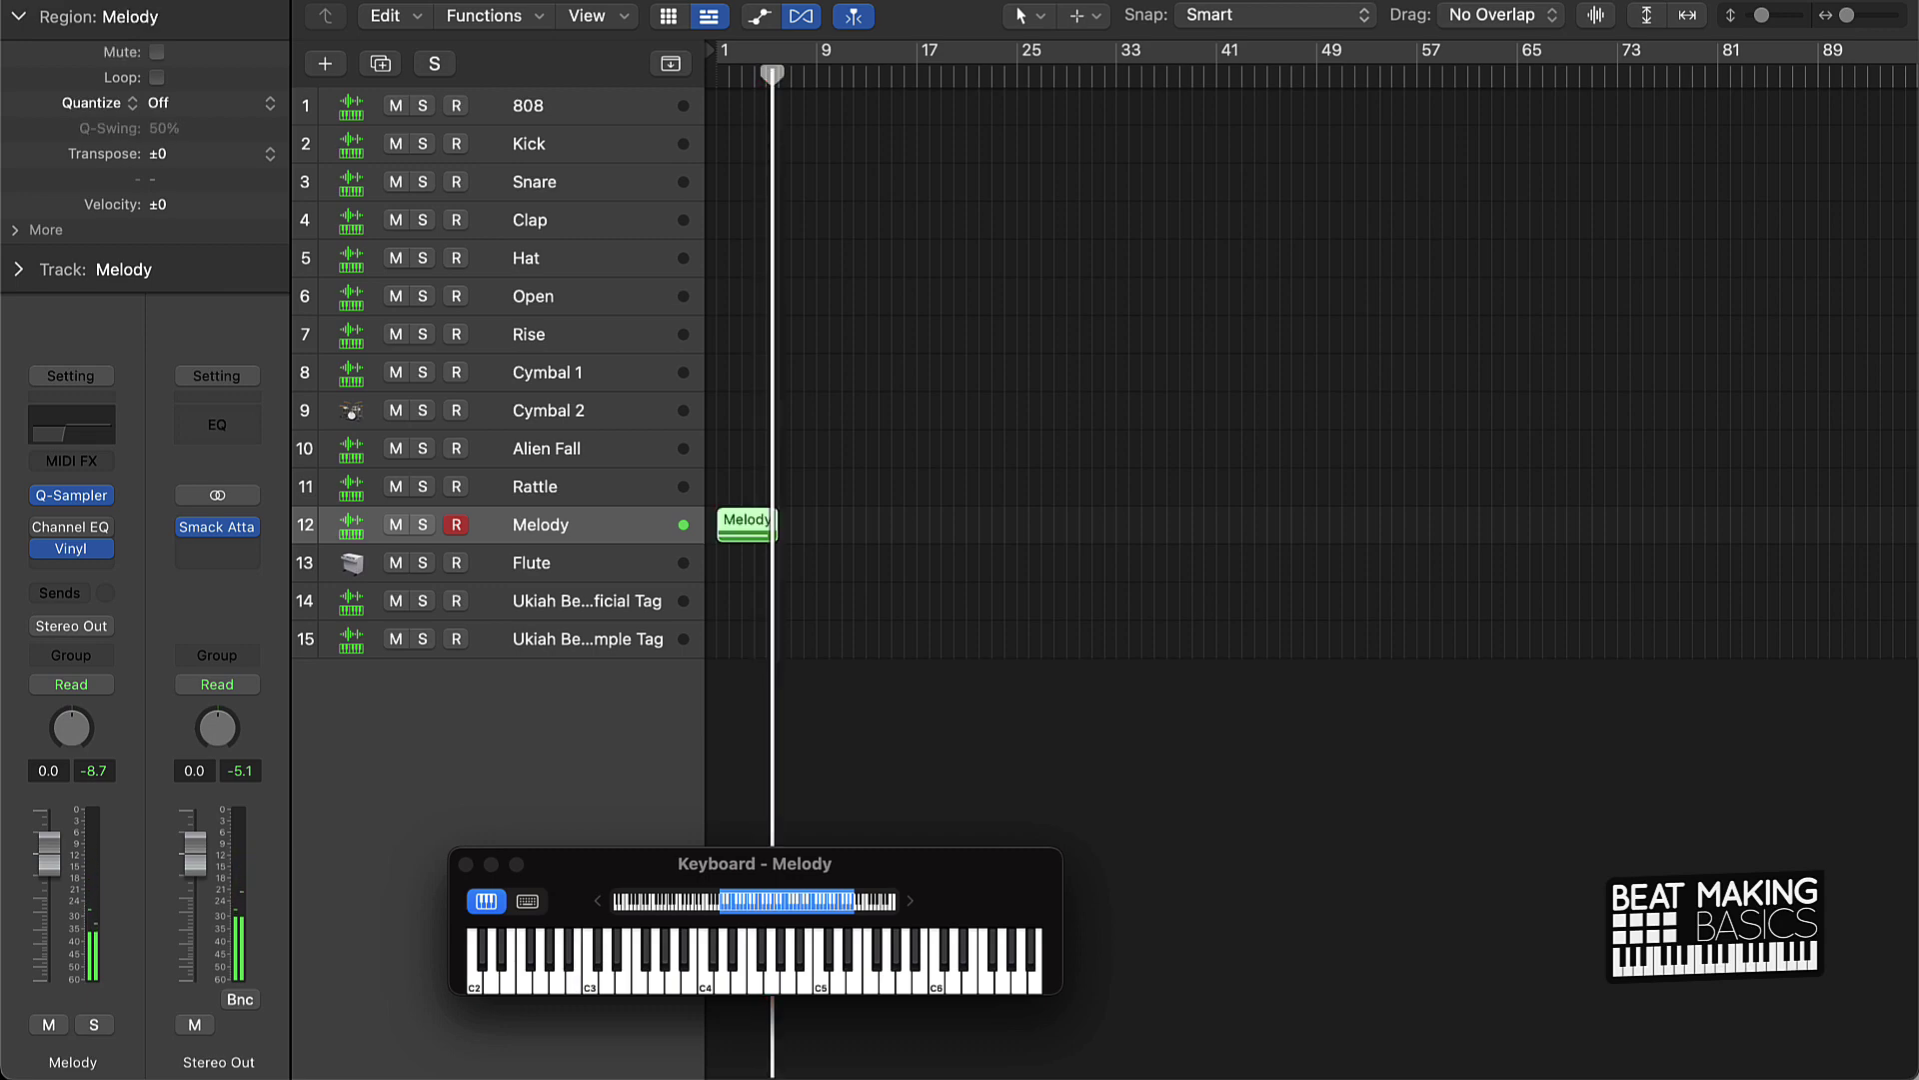
Step: Trim the recorded Melody region to end at bar 5 and set the cycle range from bar 1 to bar 5
scroll(945, 380, "up", 5)
scroll(867, 350, "left", 3)
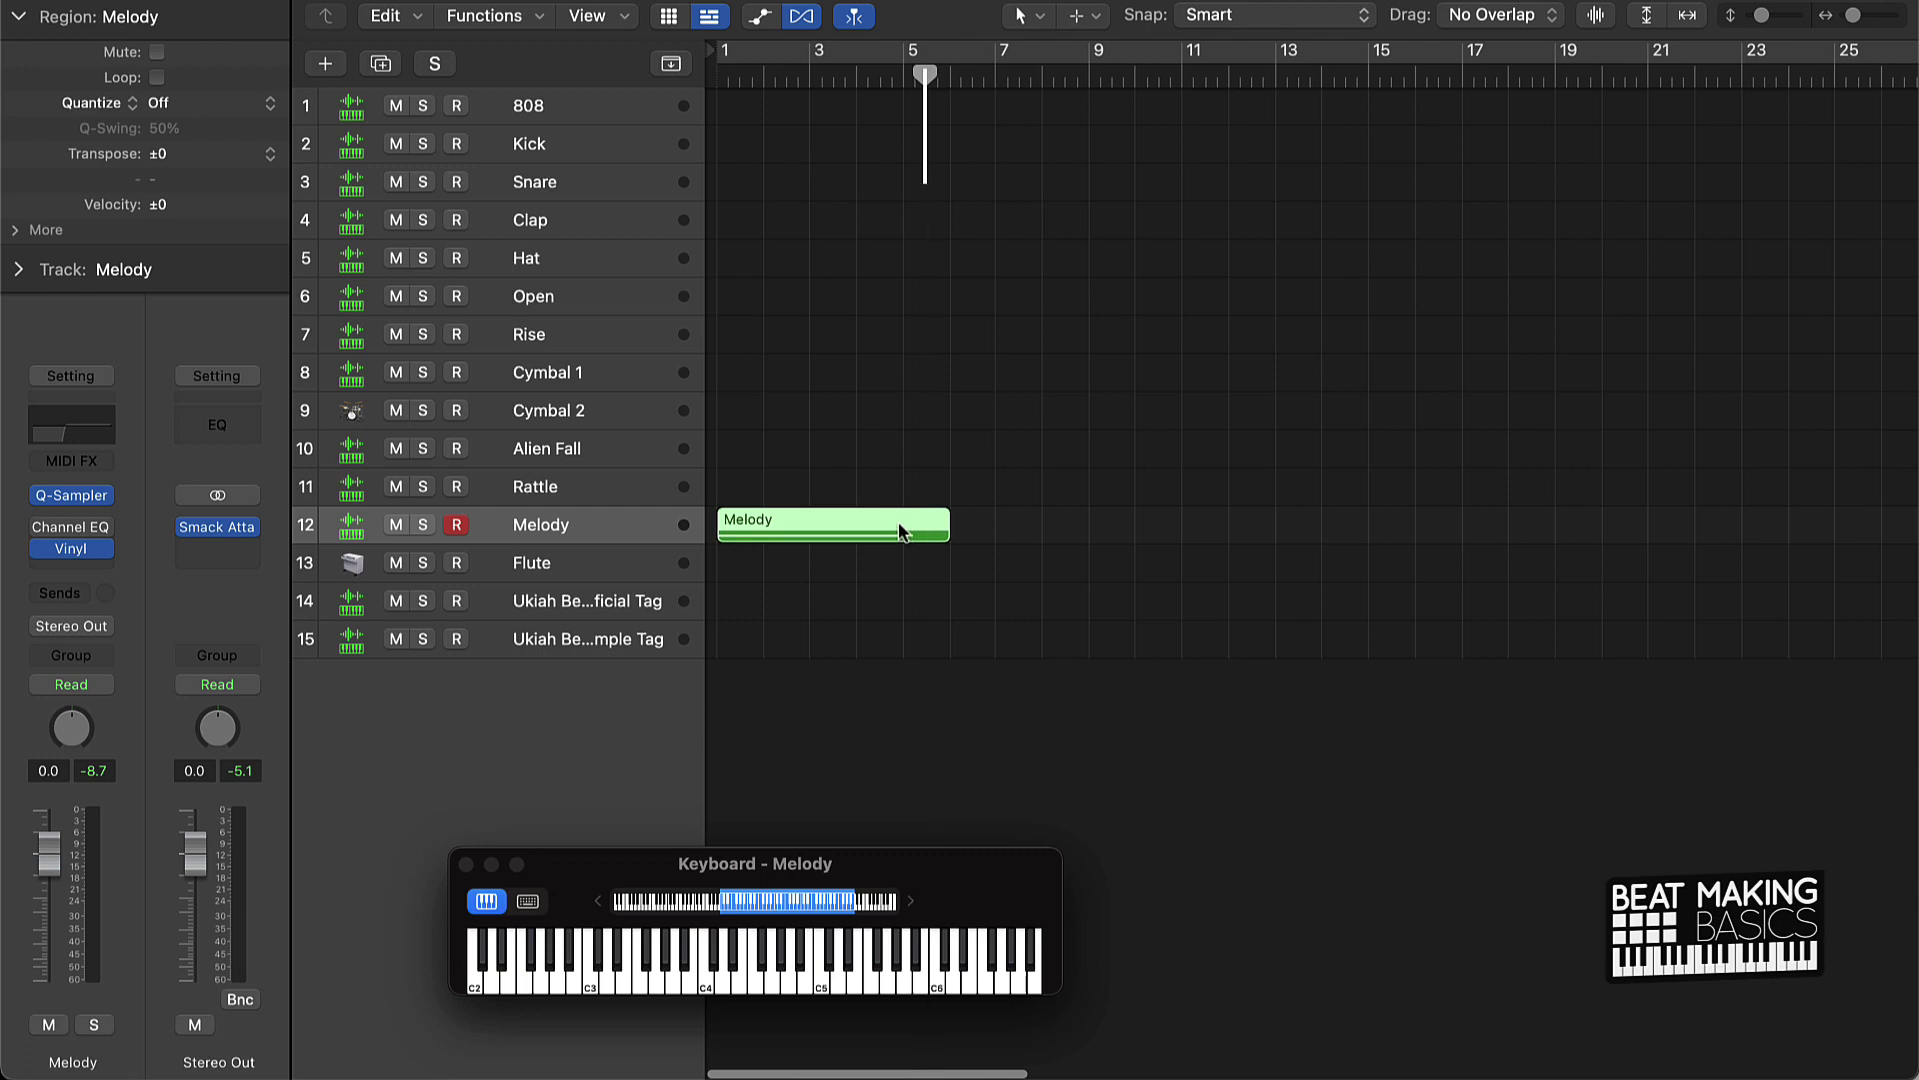
double_click(900, 527)
left_click_drag(1459, 563, 1409, 568)
key("e")
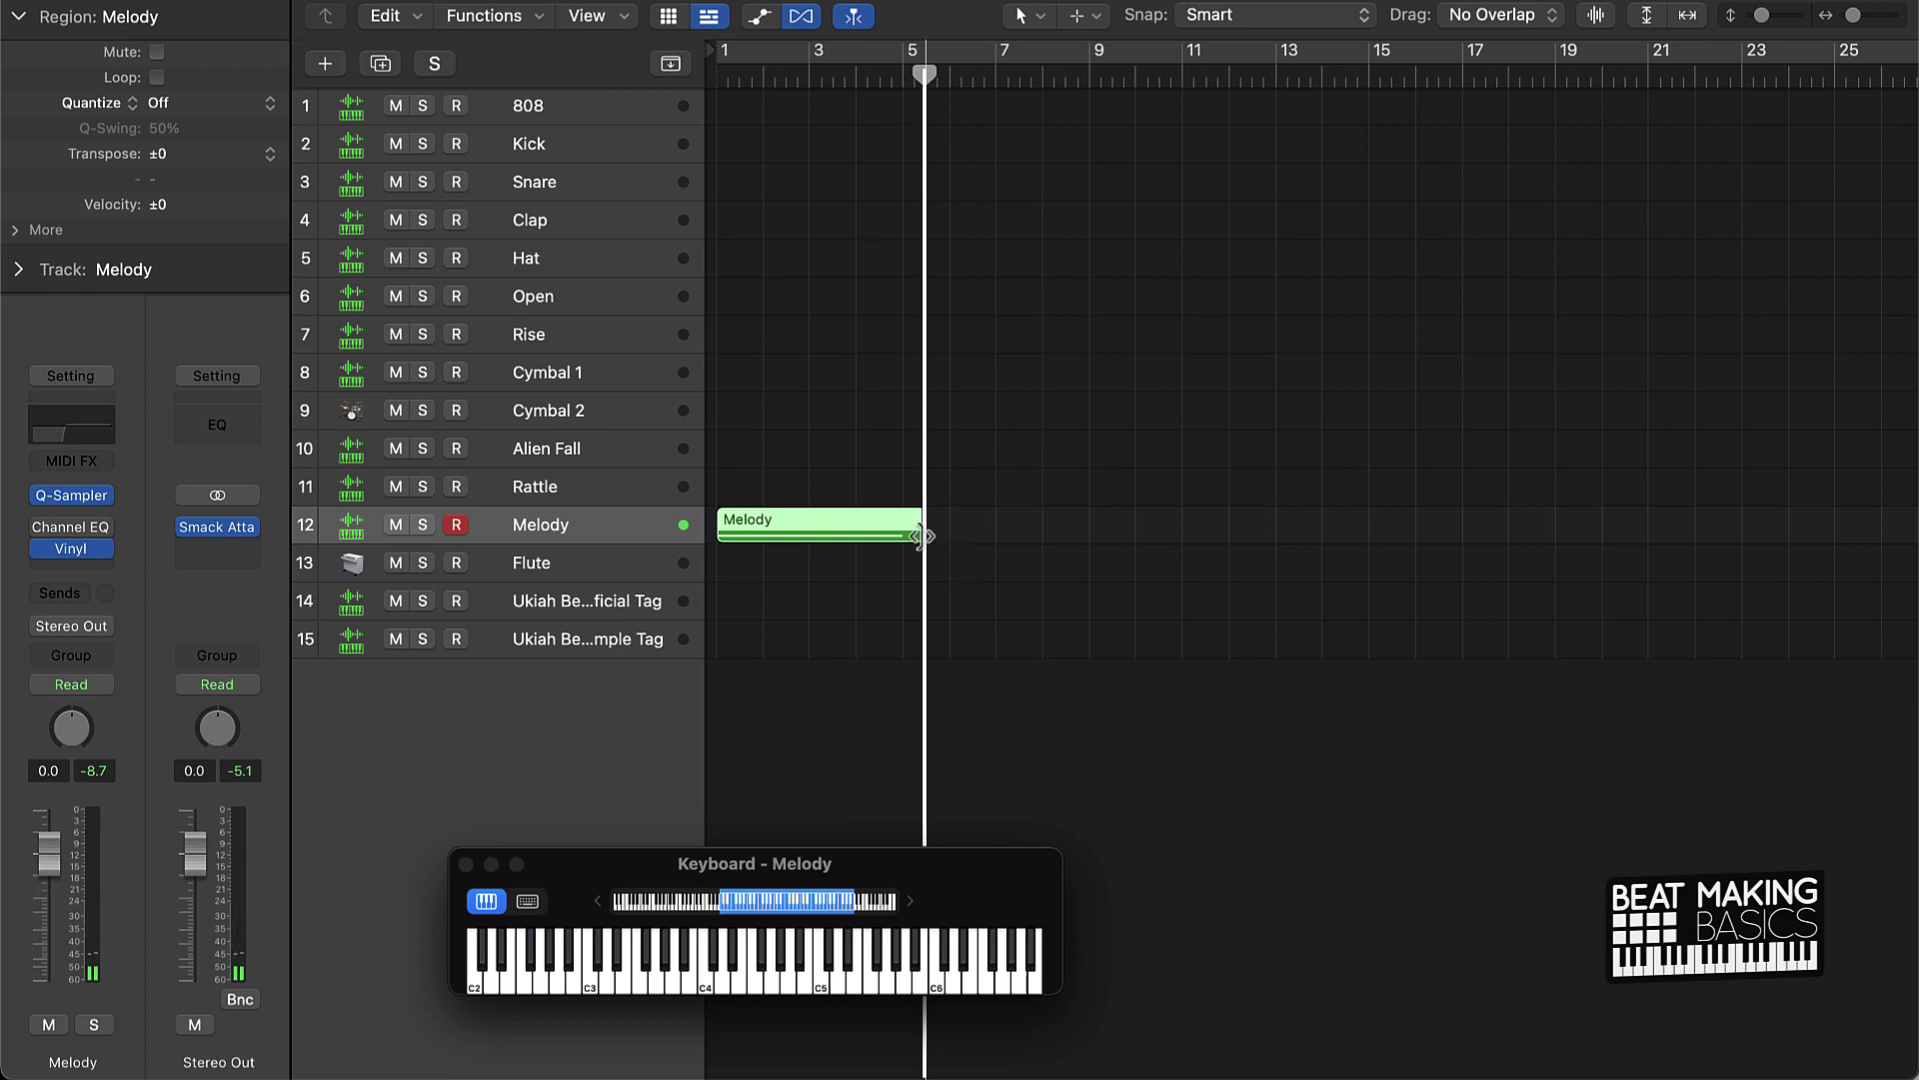
left_click_drag(920, 537, 902, 537)
left_click_drag(718, 58, 891, 58)
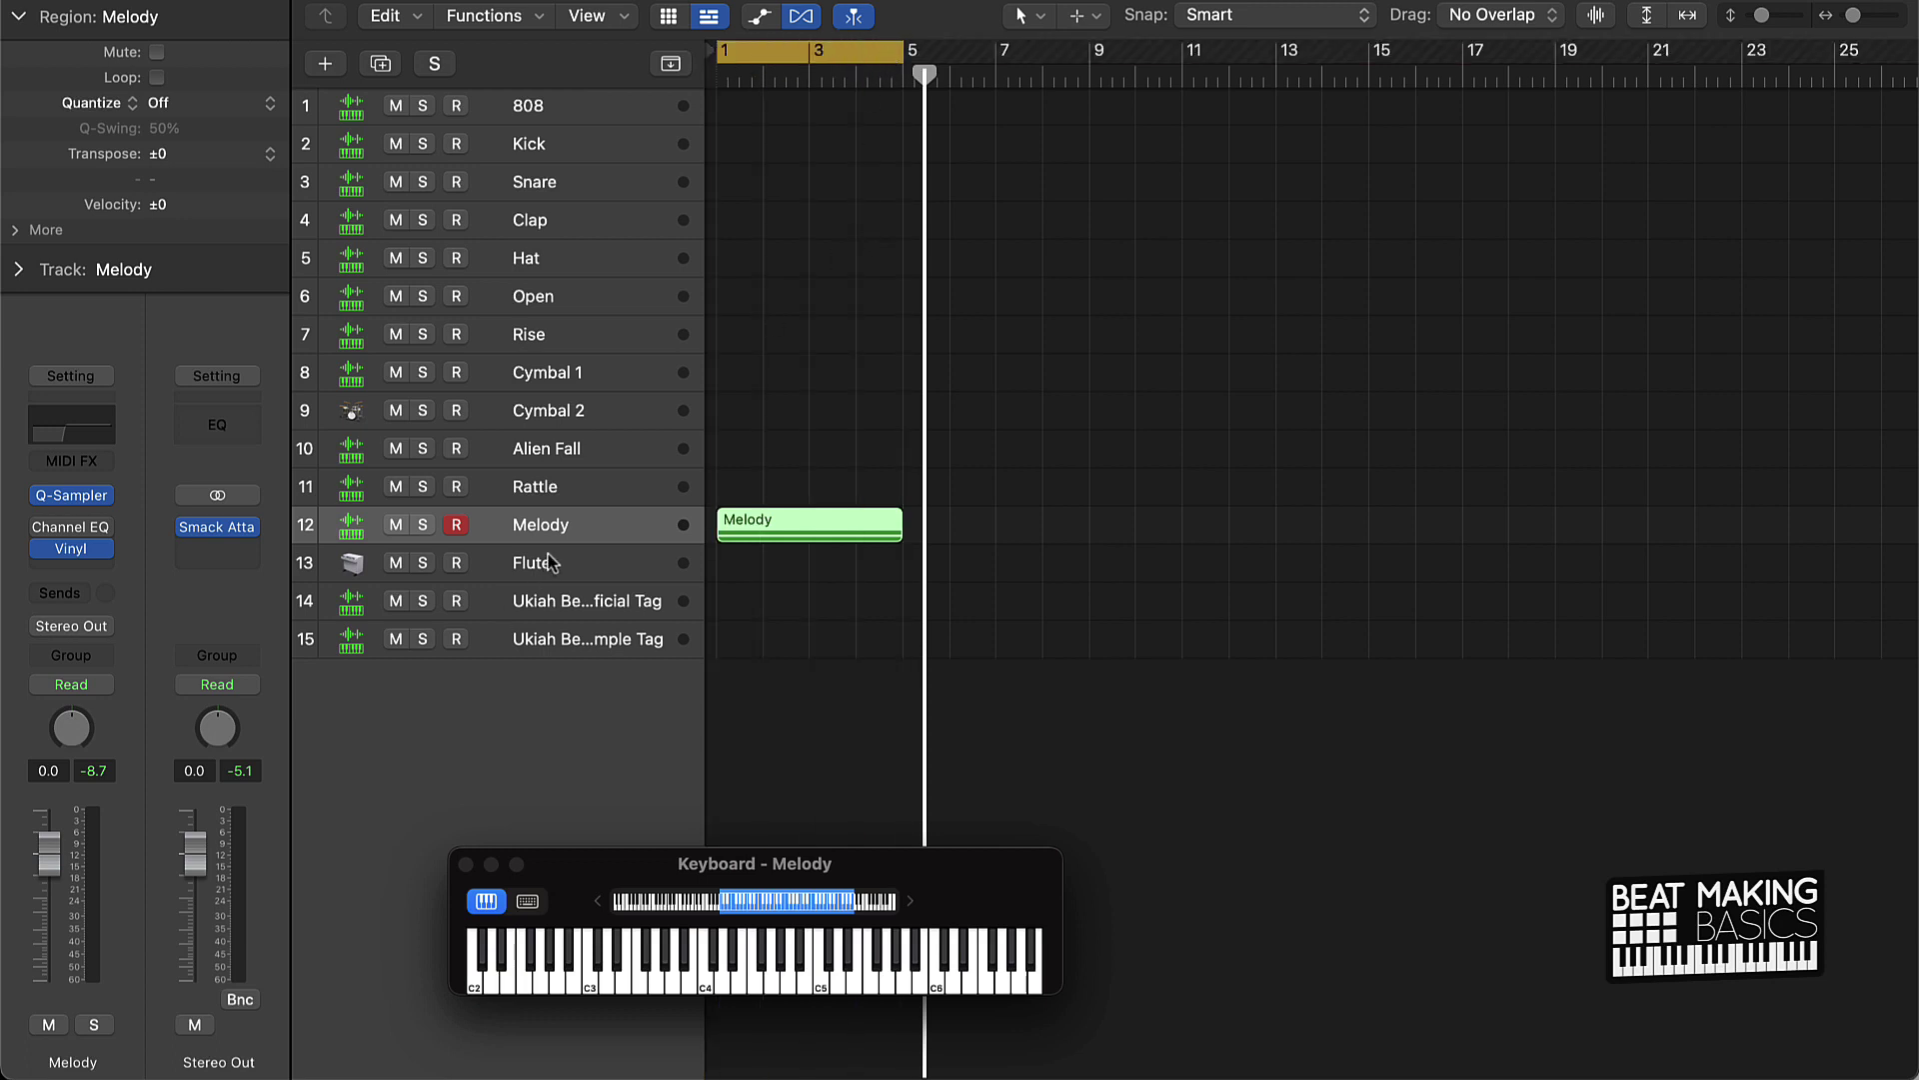
Step: Copy the Melody region onto a duplicate Melody track with its note raised one octave, and mute that track
key("super+d")
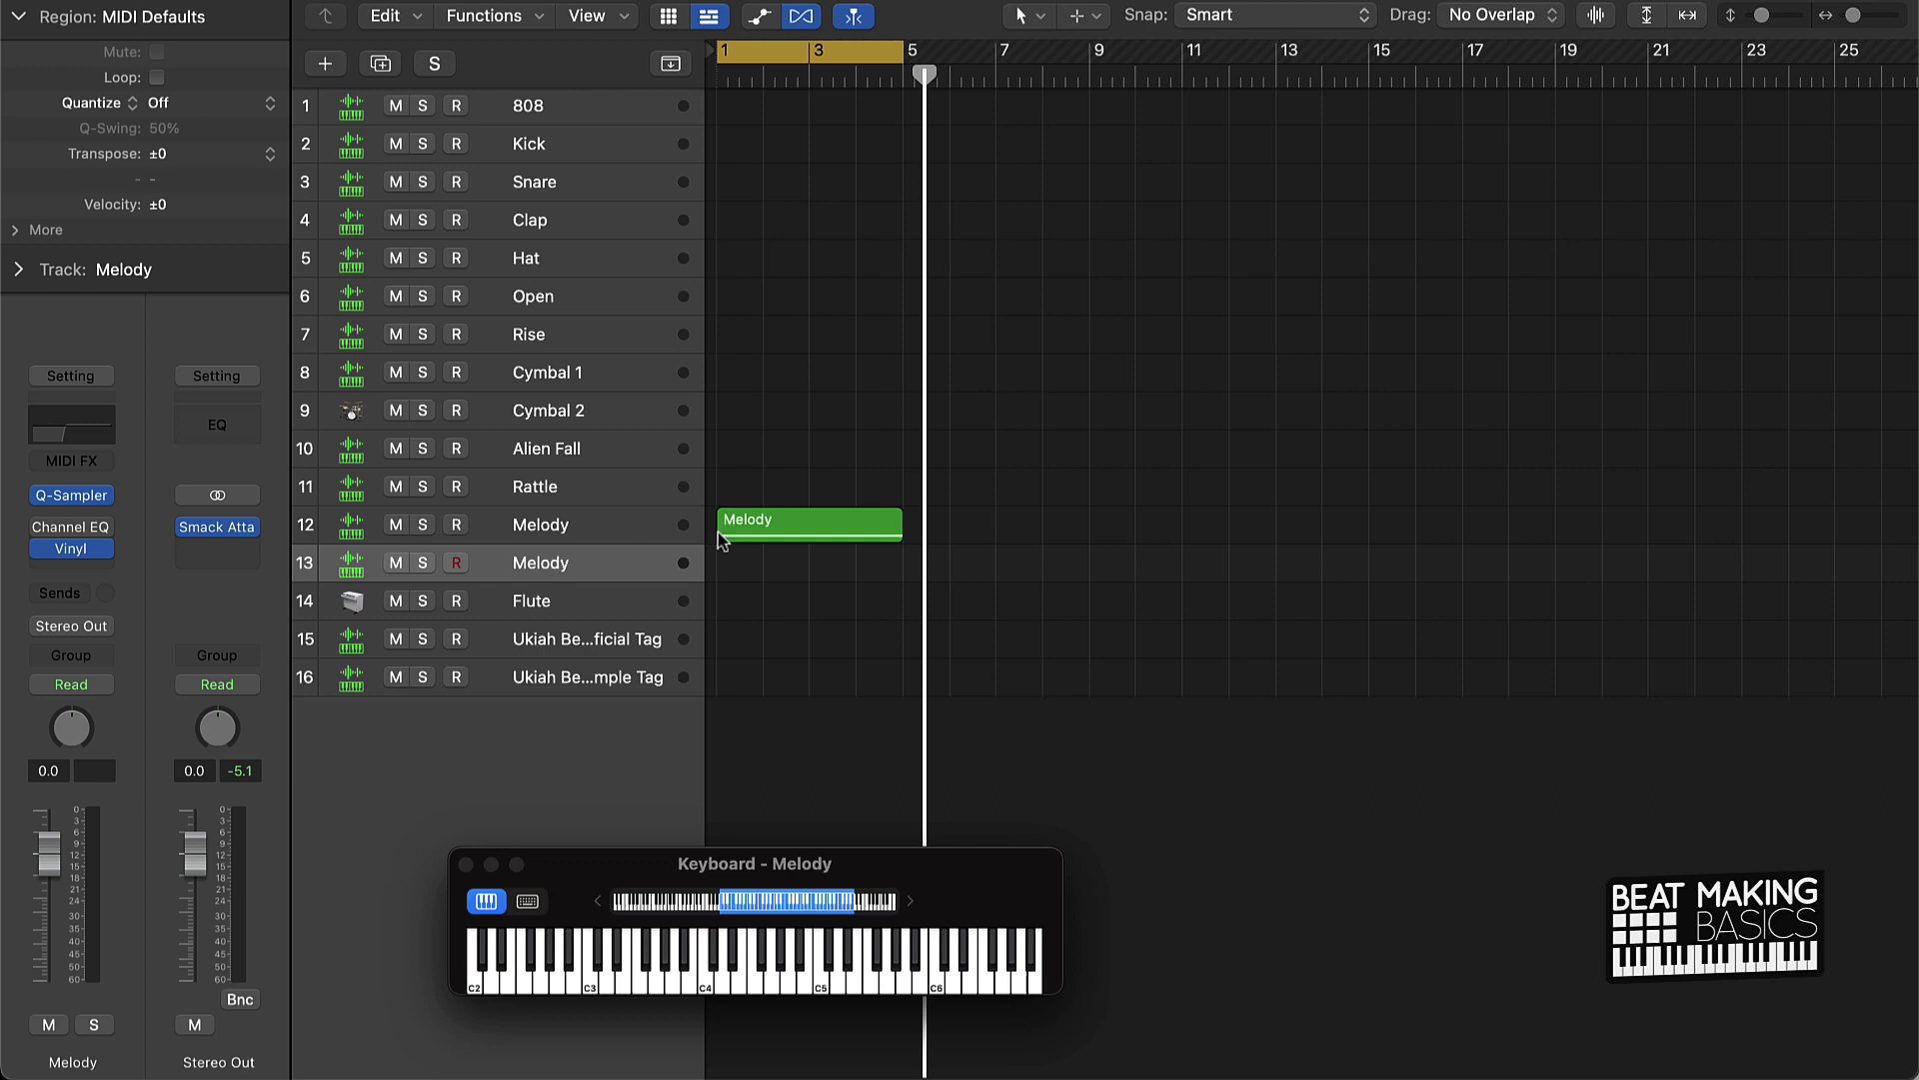
left_click_drag(830, 537, 834, 572)
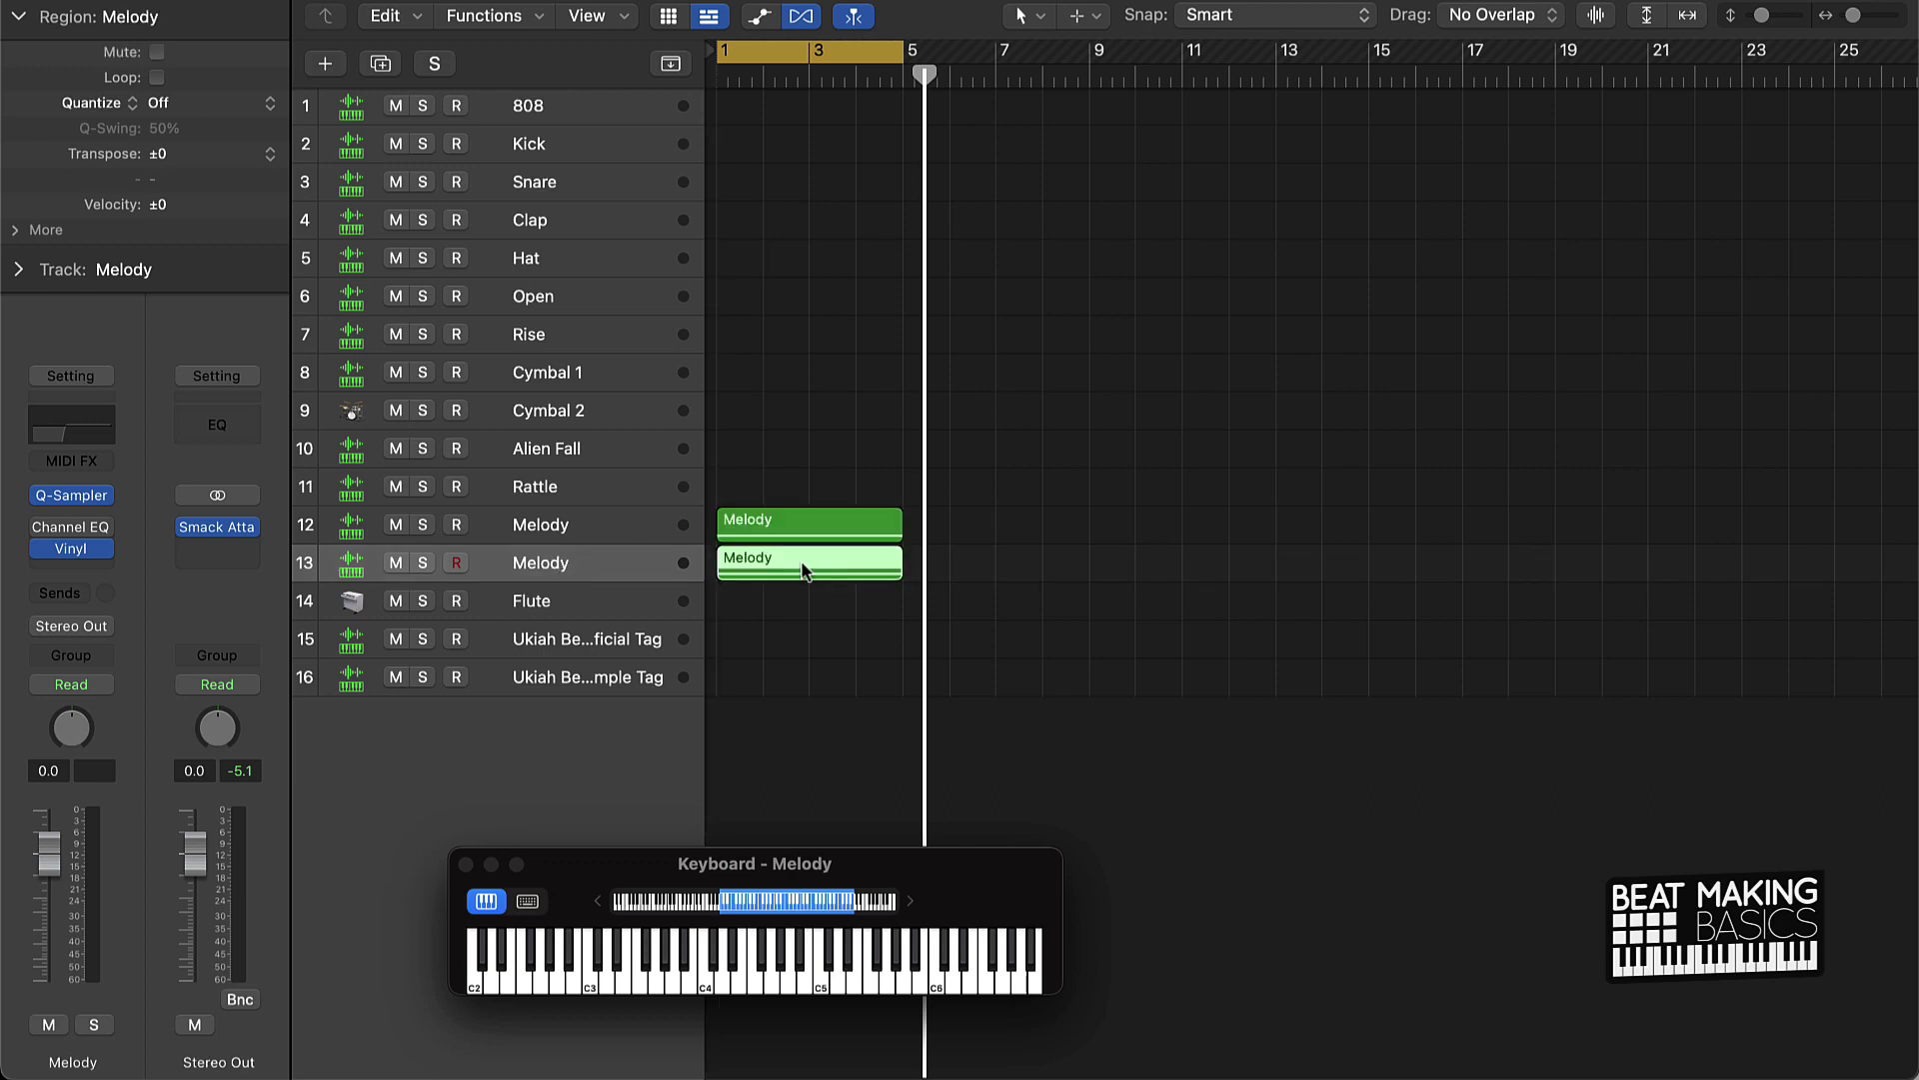
double_click(806, 561)
scroll(880, 575, "up", 3)
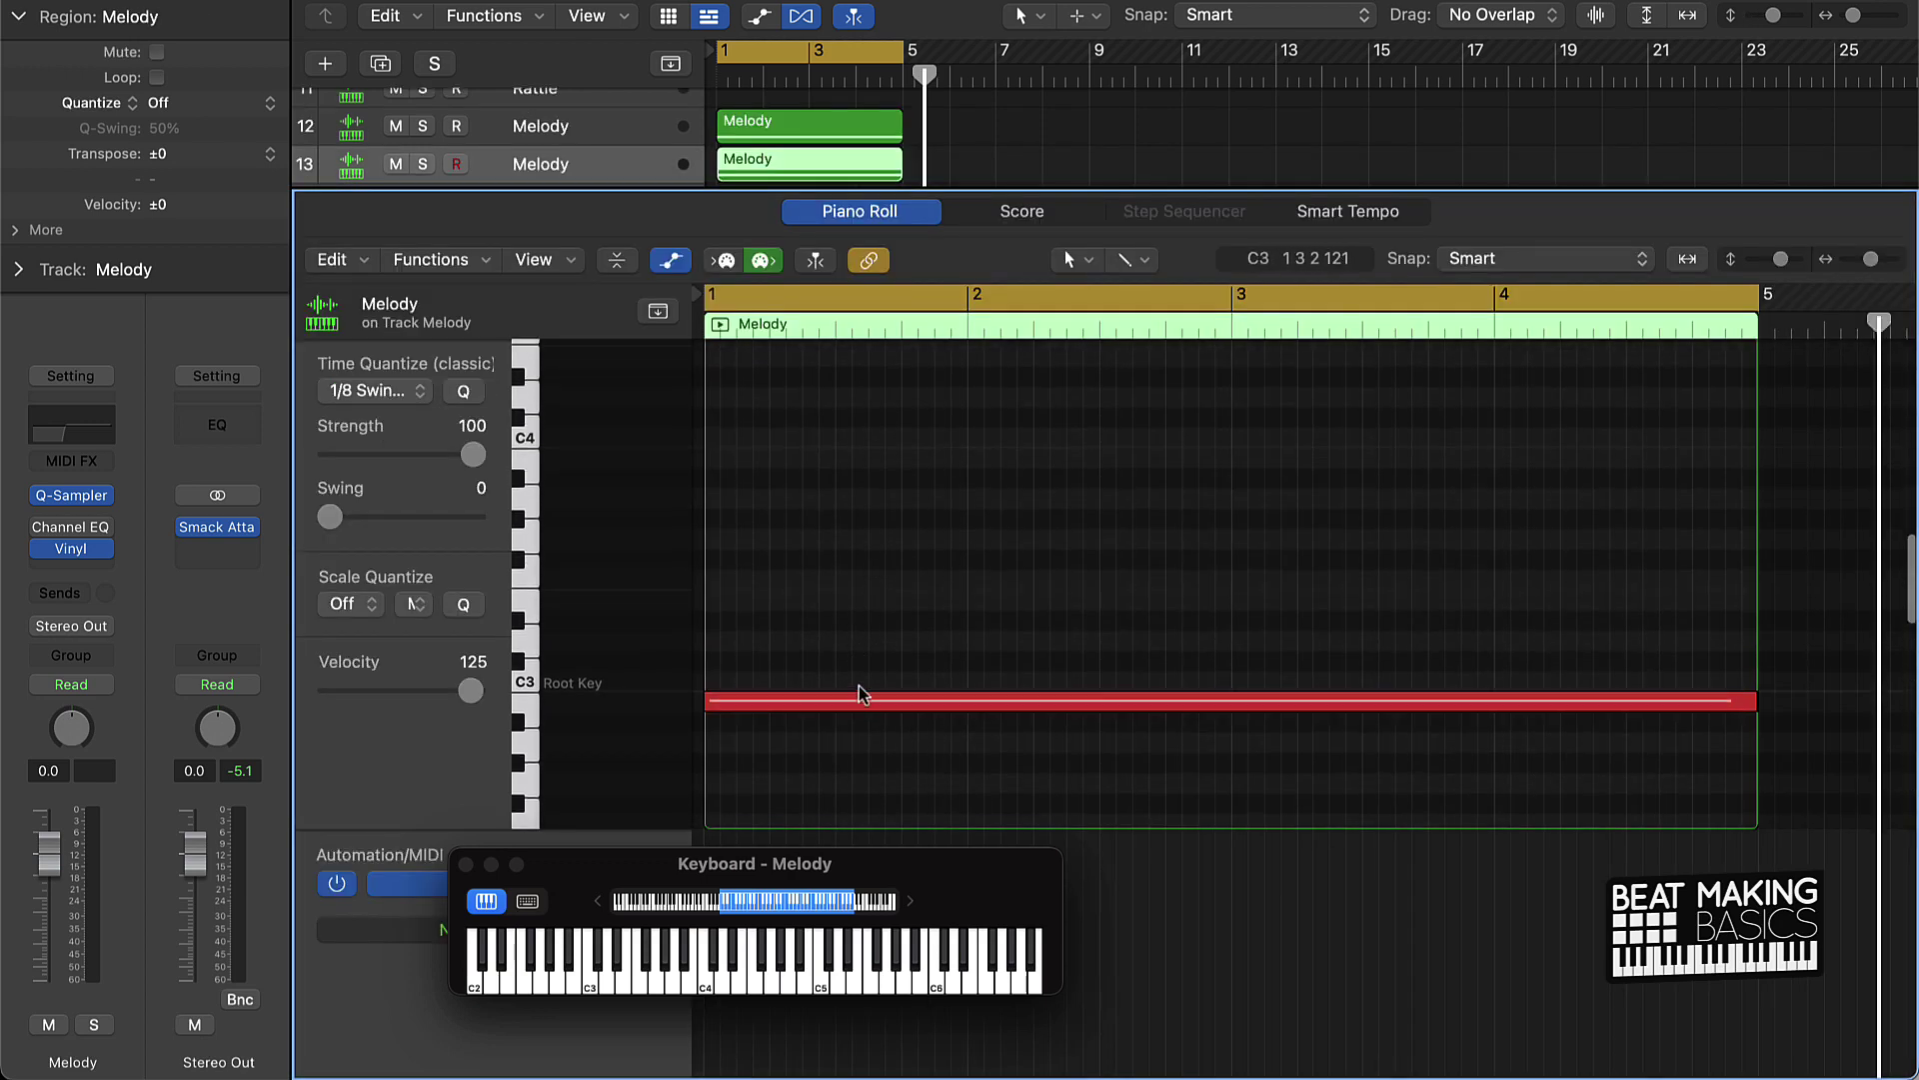
left_click_drag(861, 696, 863, 458)
left_click(867, 411)
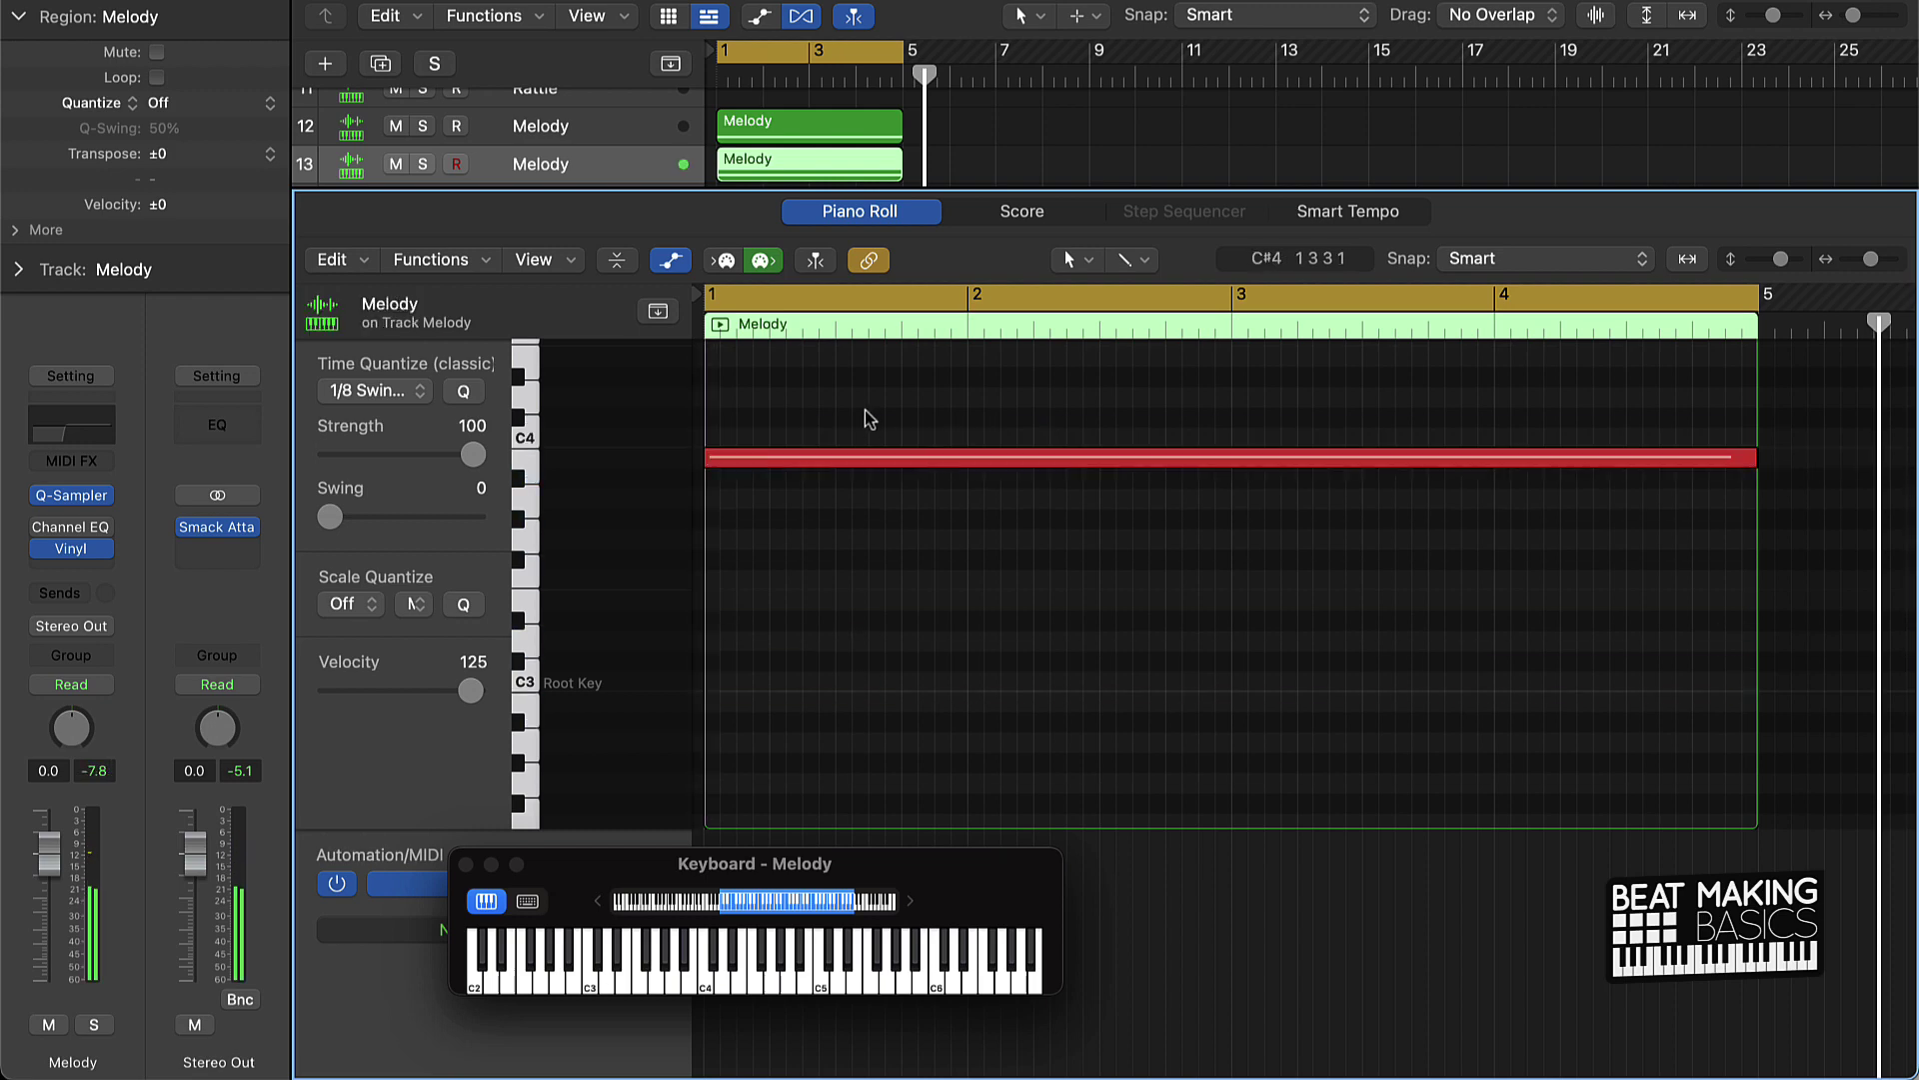
key("e")
left_click(783, 407)
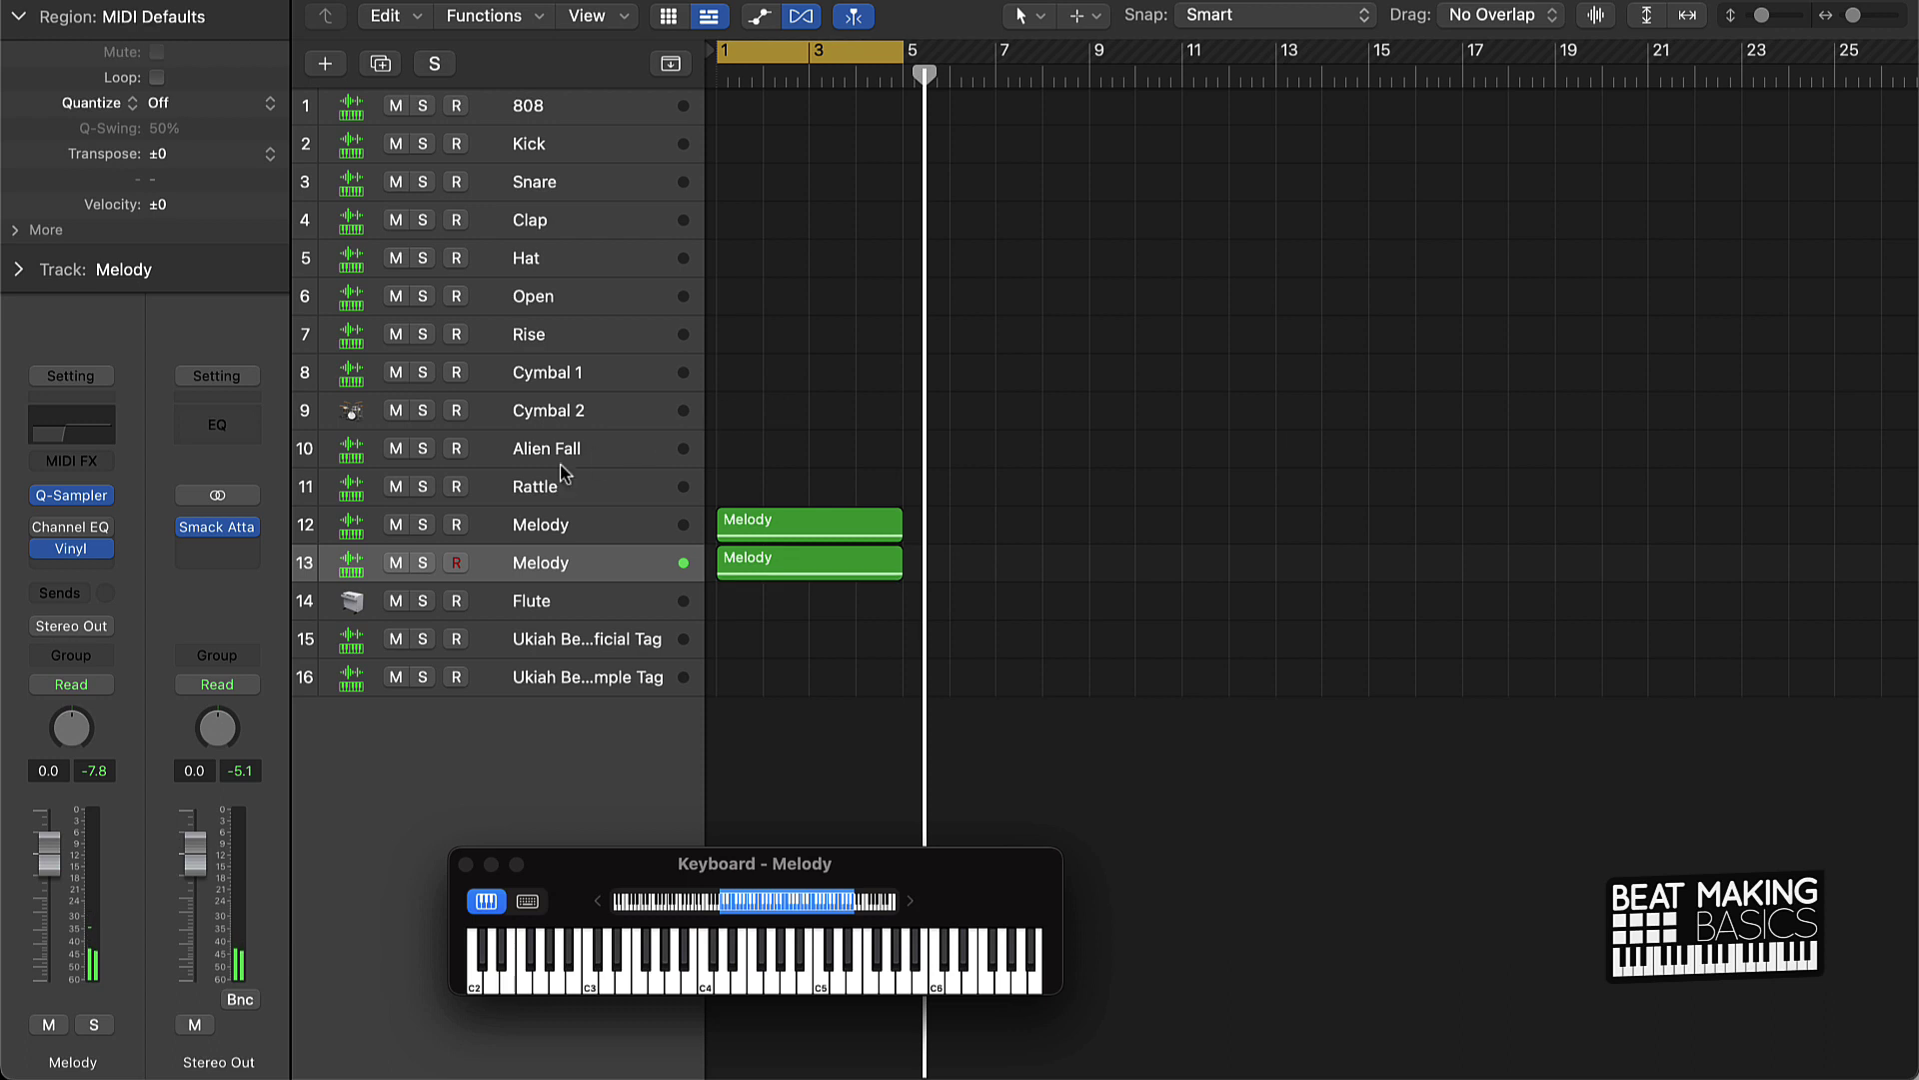
left_click(396, 562)
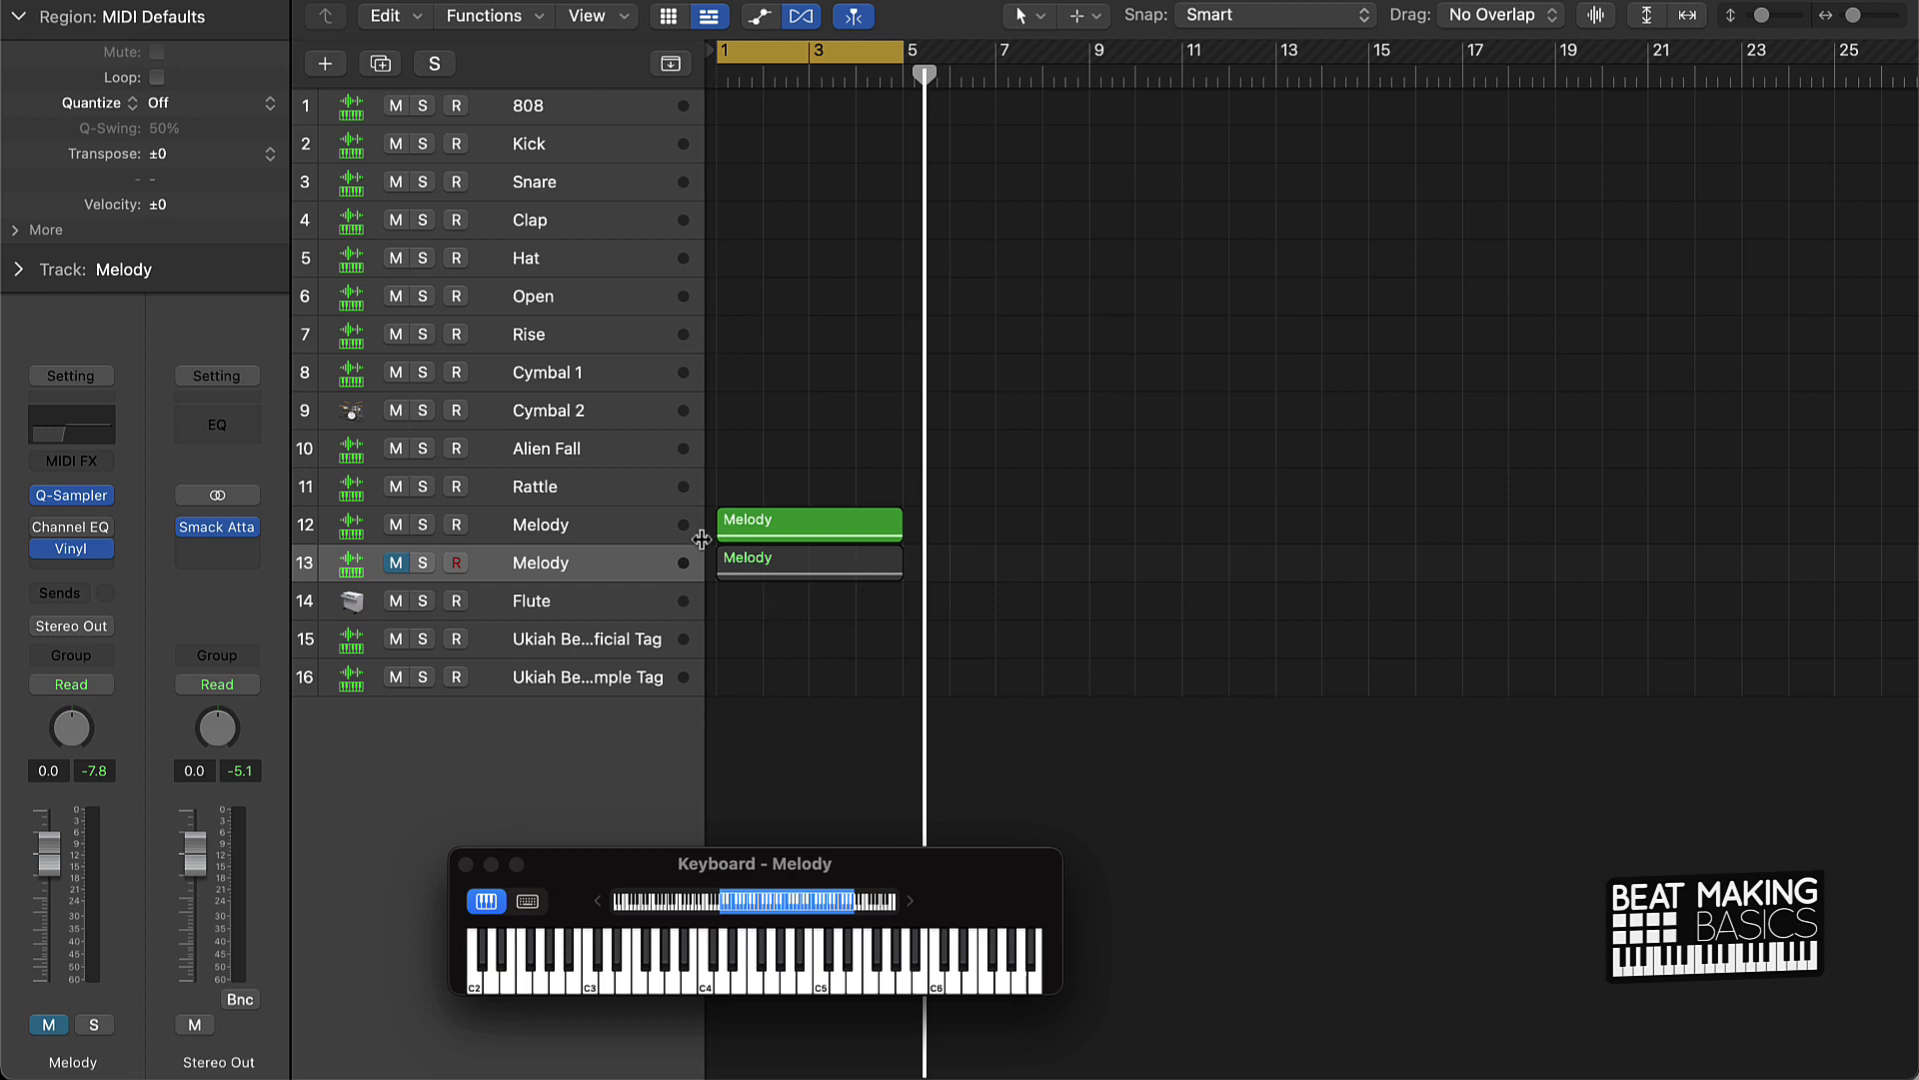
Step: Bypass the 808 track's Thickify, Smack Attack and Channel EQ plug-ins and record a four-bar 808 pattern over the melody
left_click(536, 110)
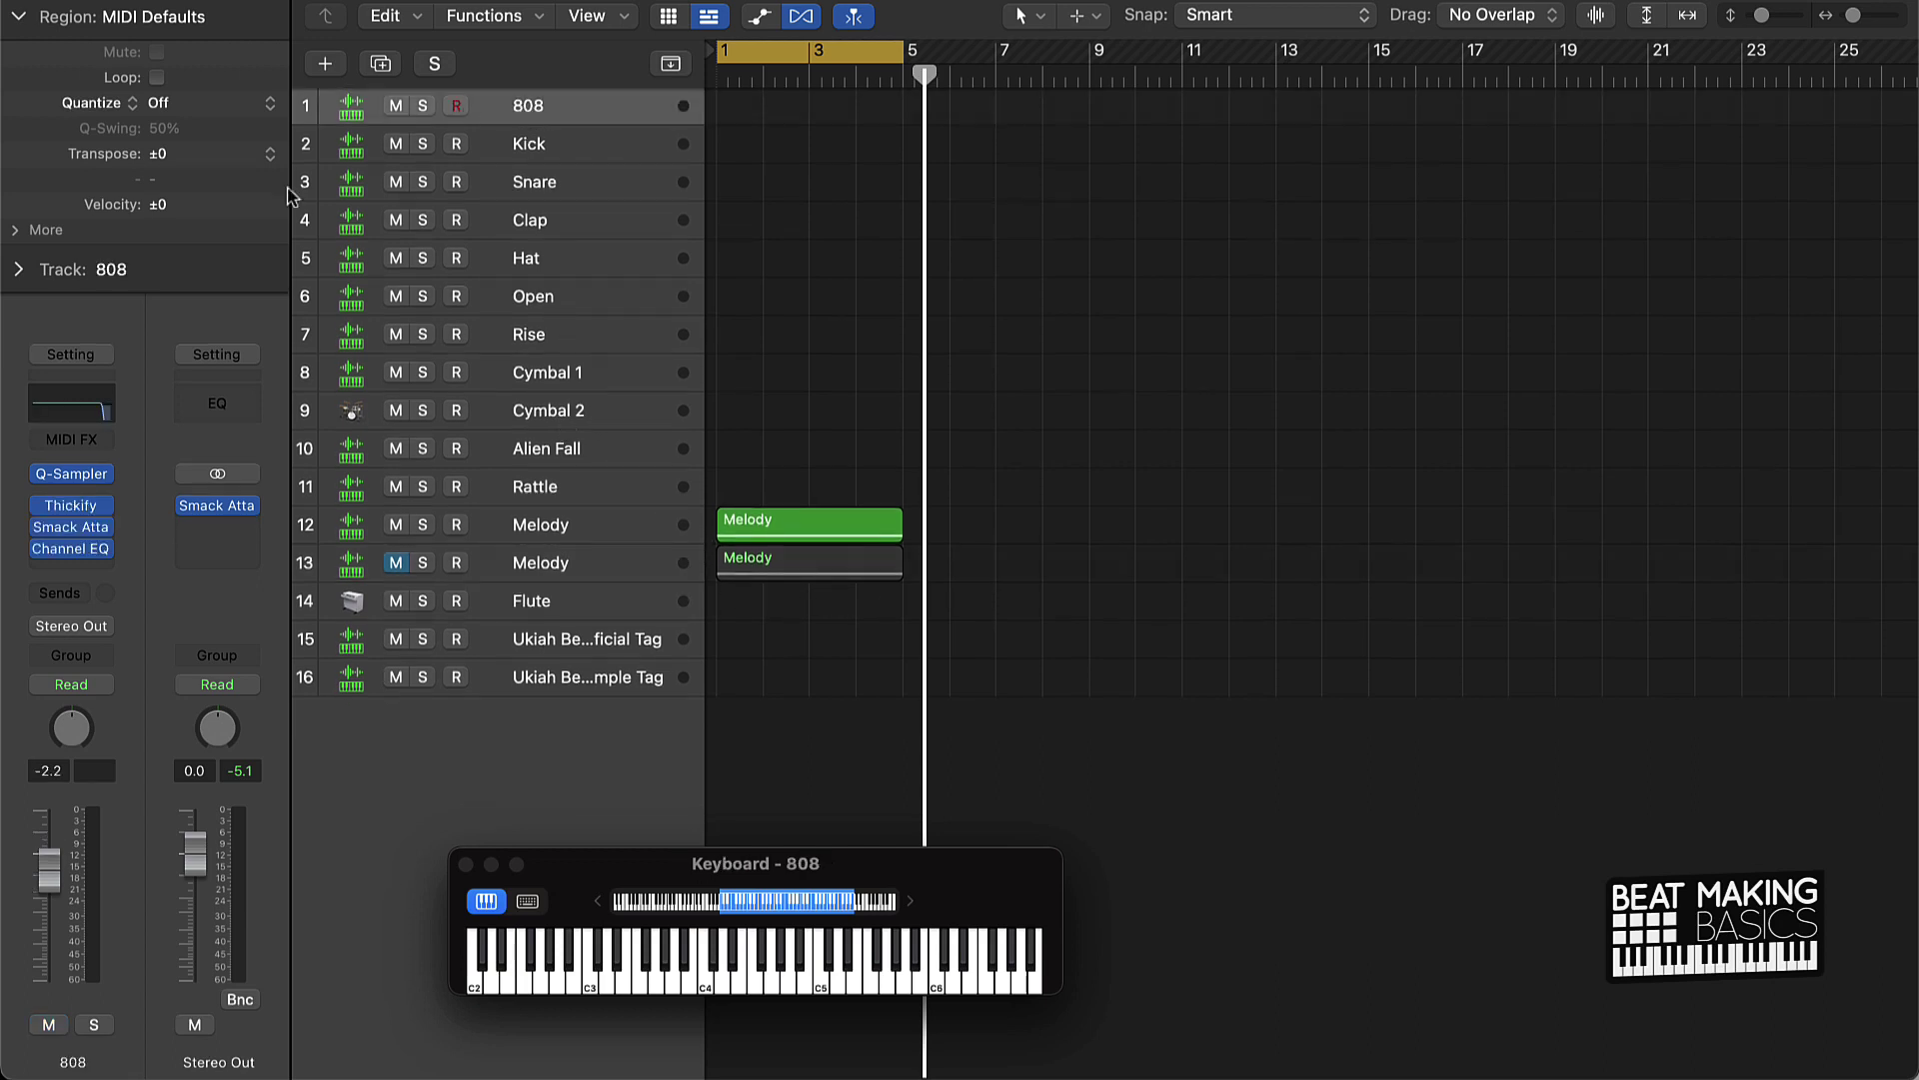
left_click(41, 506)
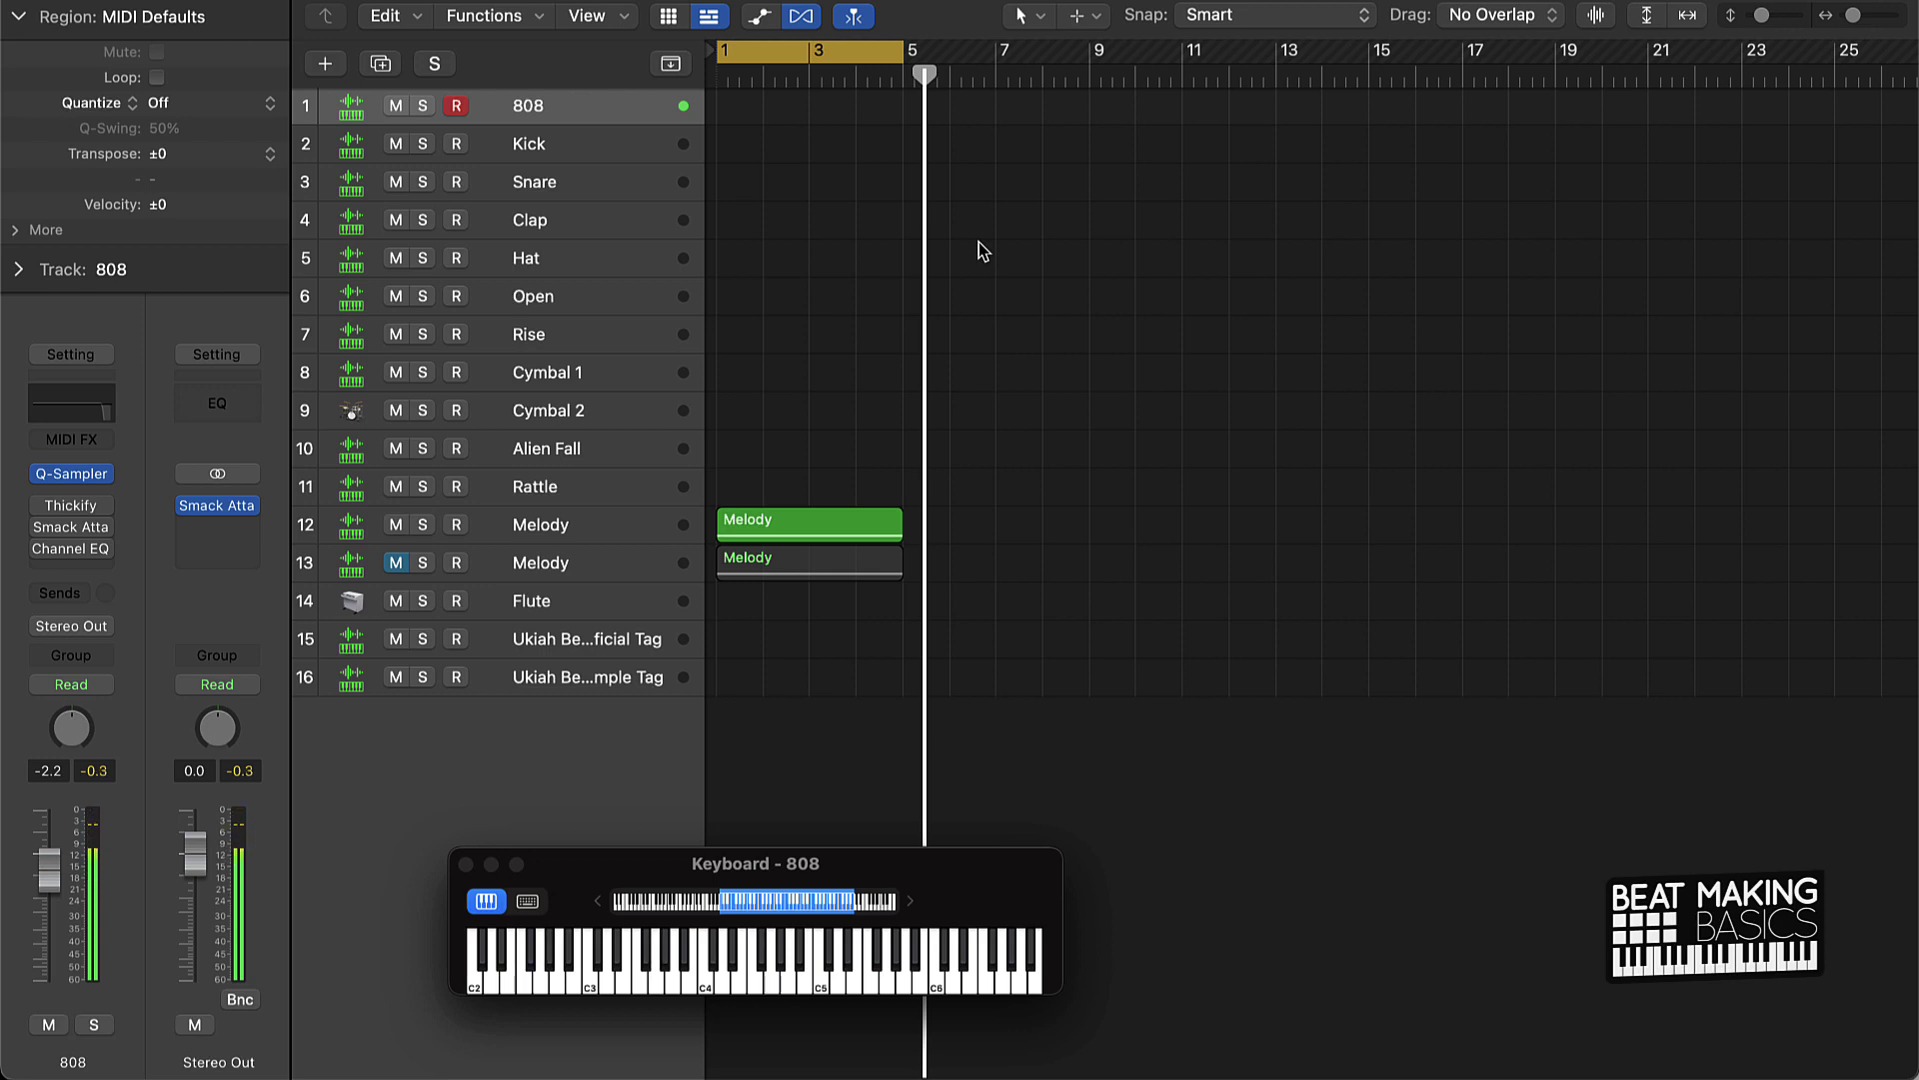
key("r")
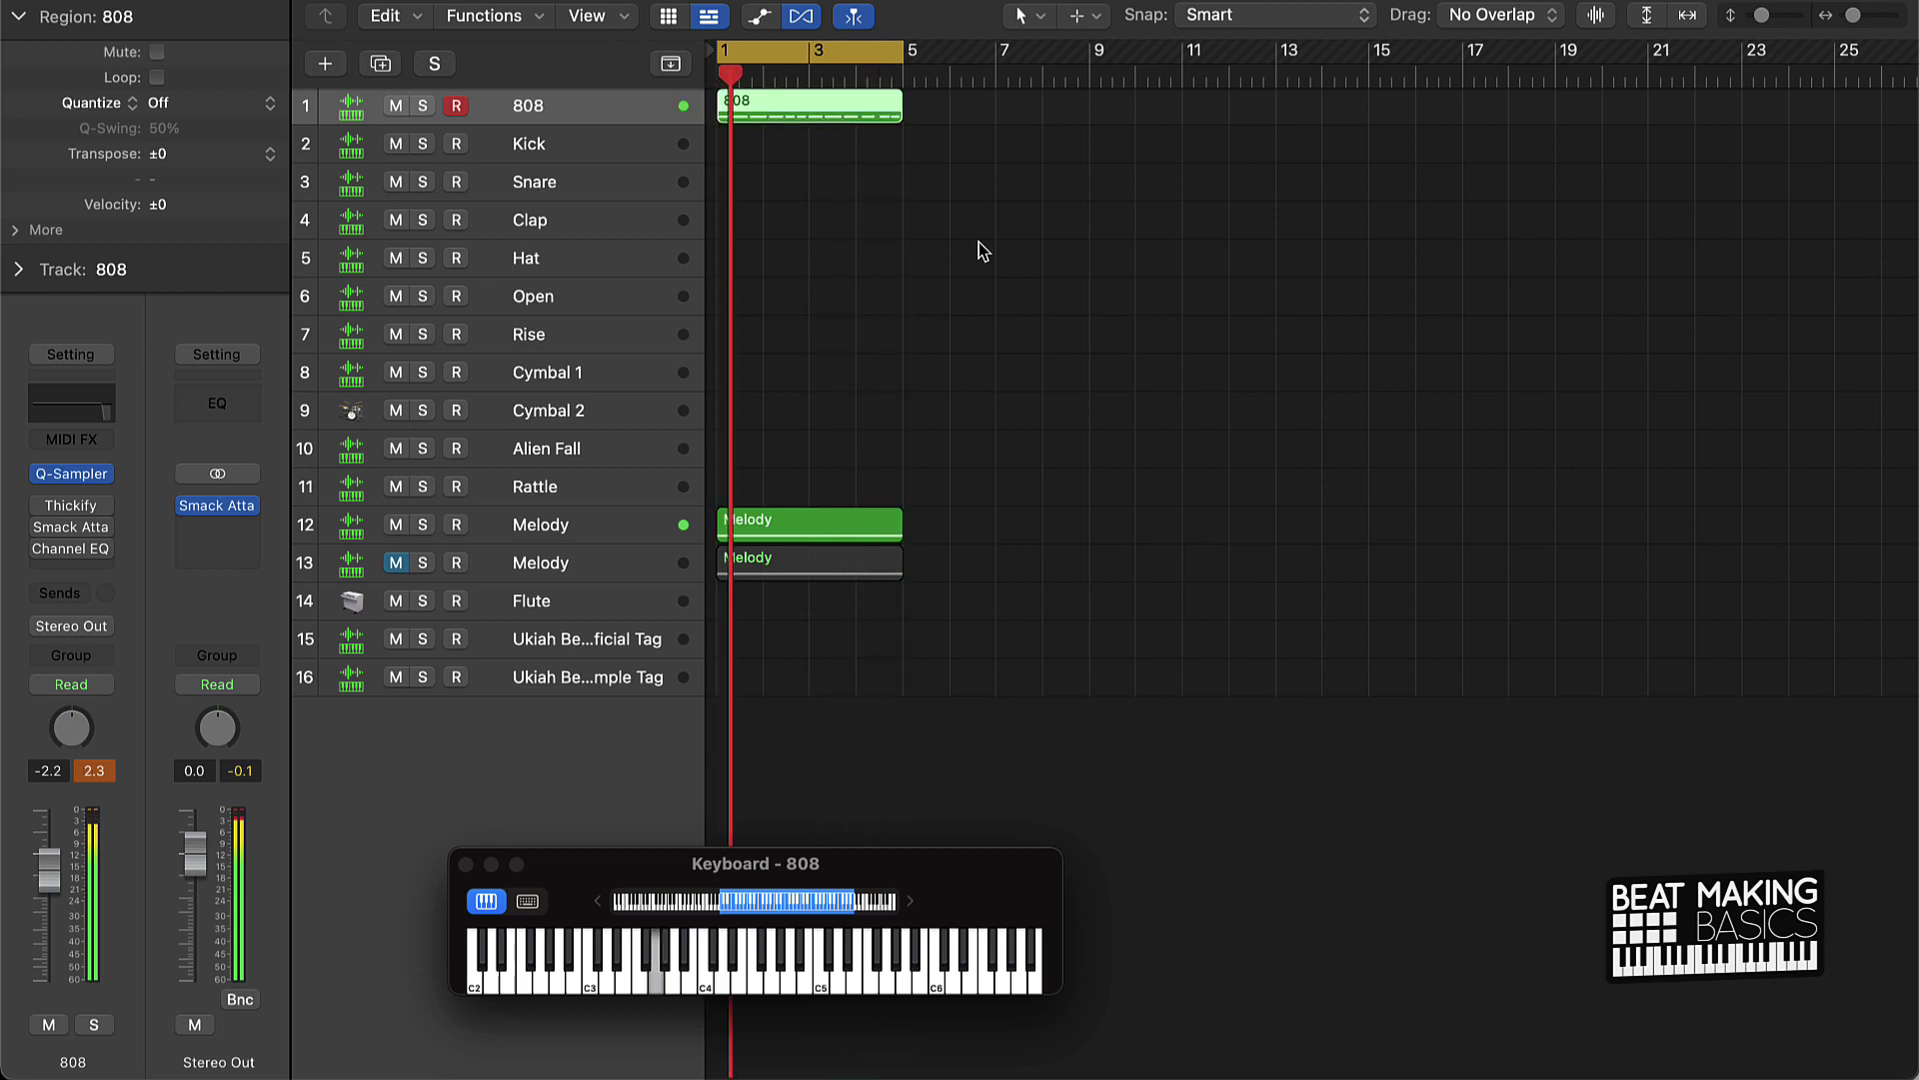
key("r")
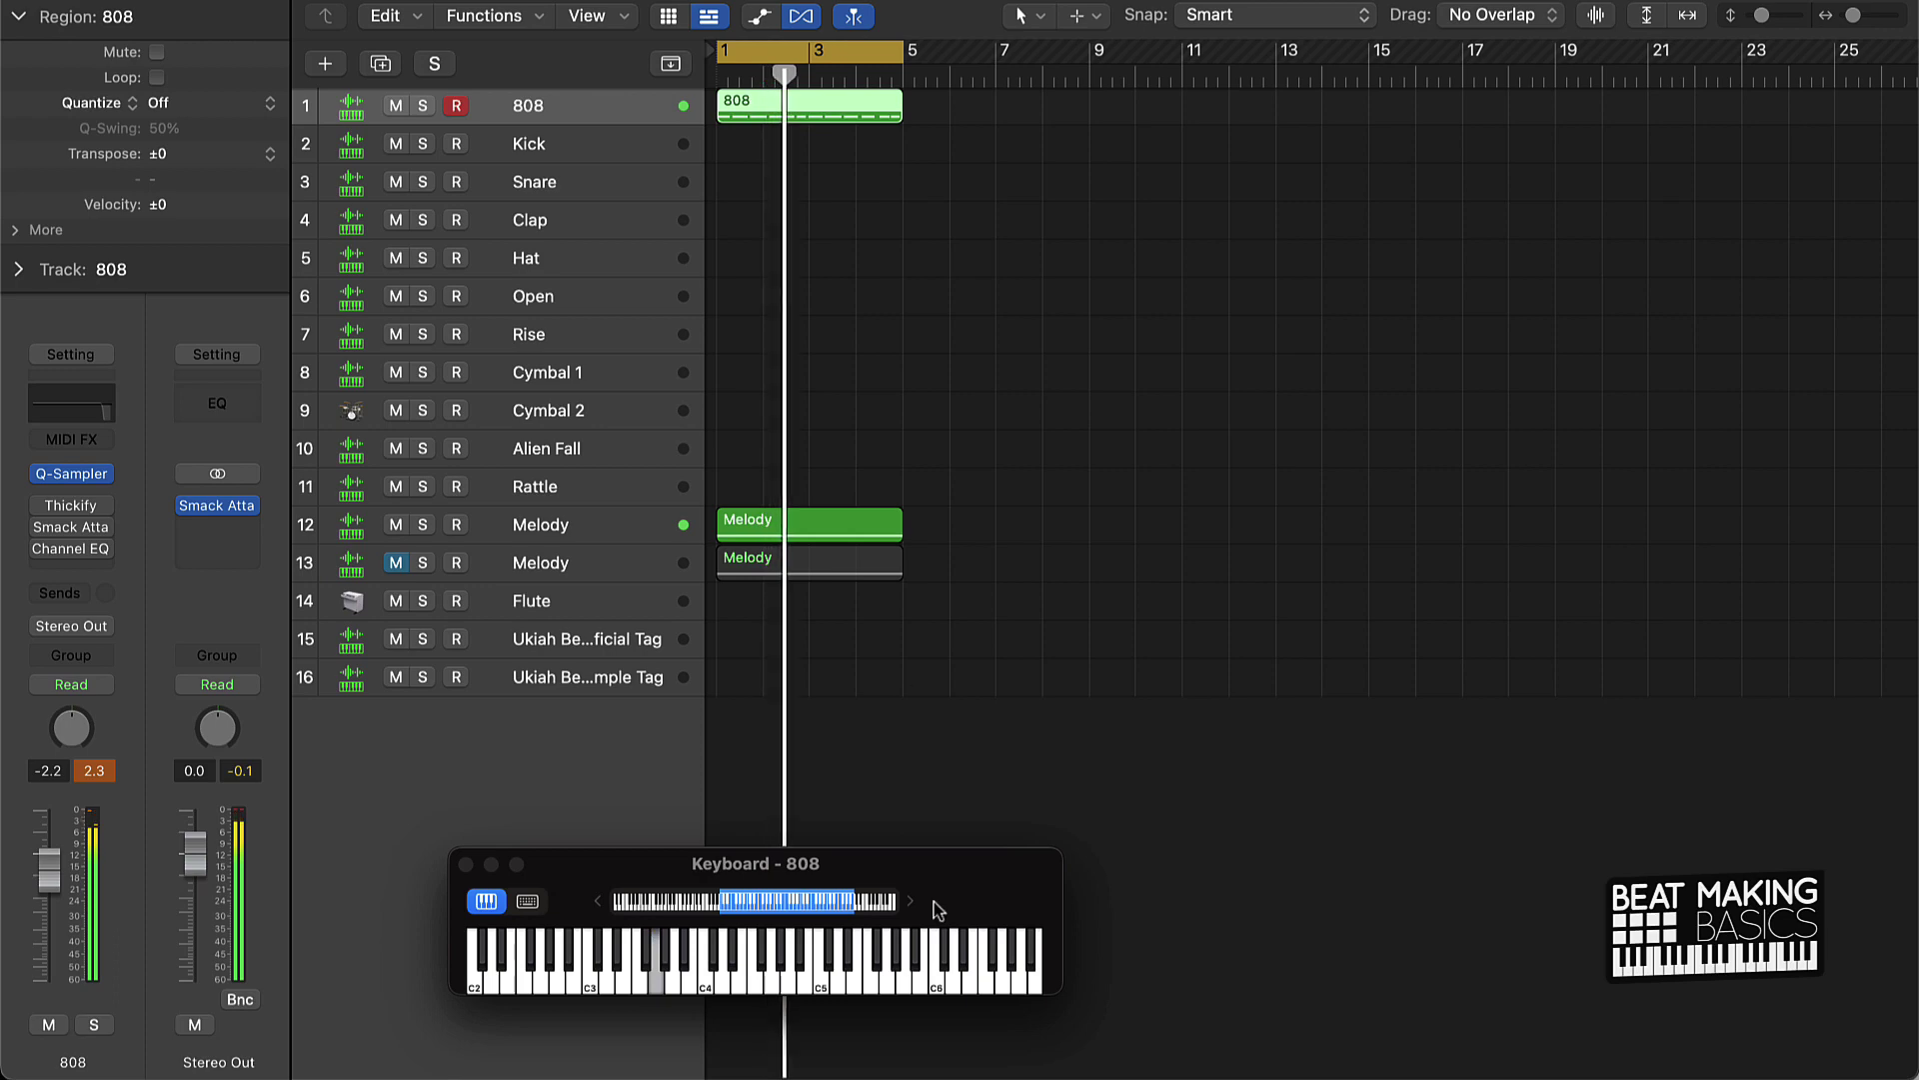
Step: Open the 808 region in the Piano Roll and quantize all its notes to 1/8 Swing A
left_click(852, 176)
left_click(852, 116)
double_click(854, 122)
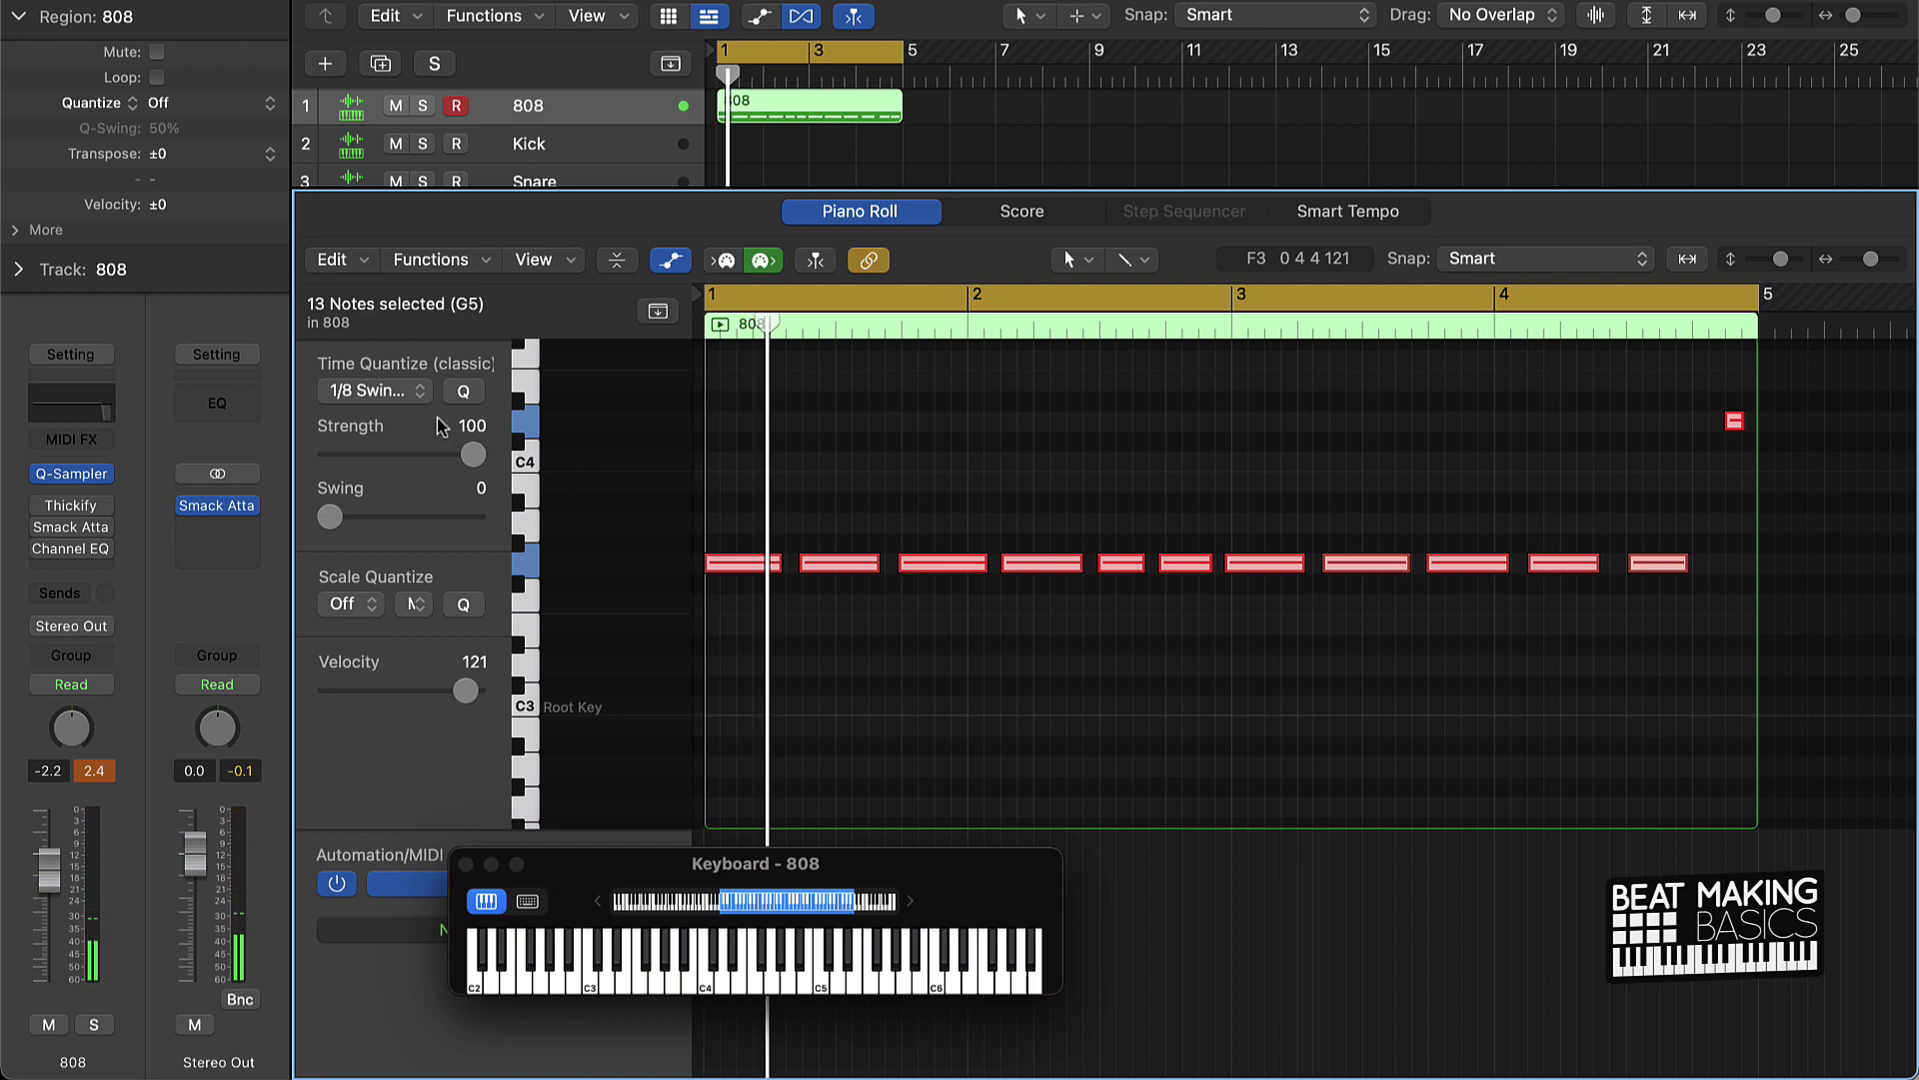
left_click(413, 390)
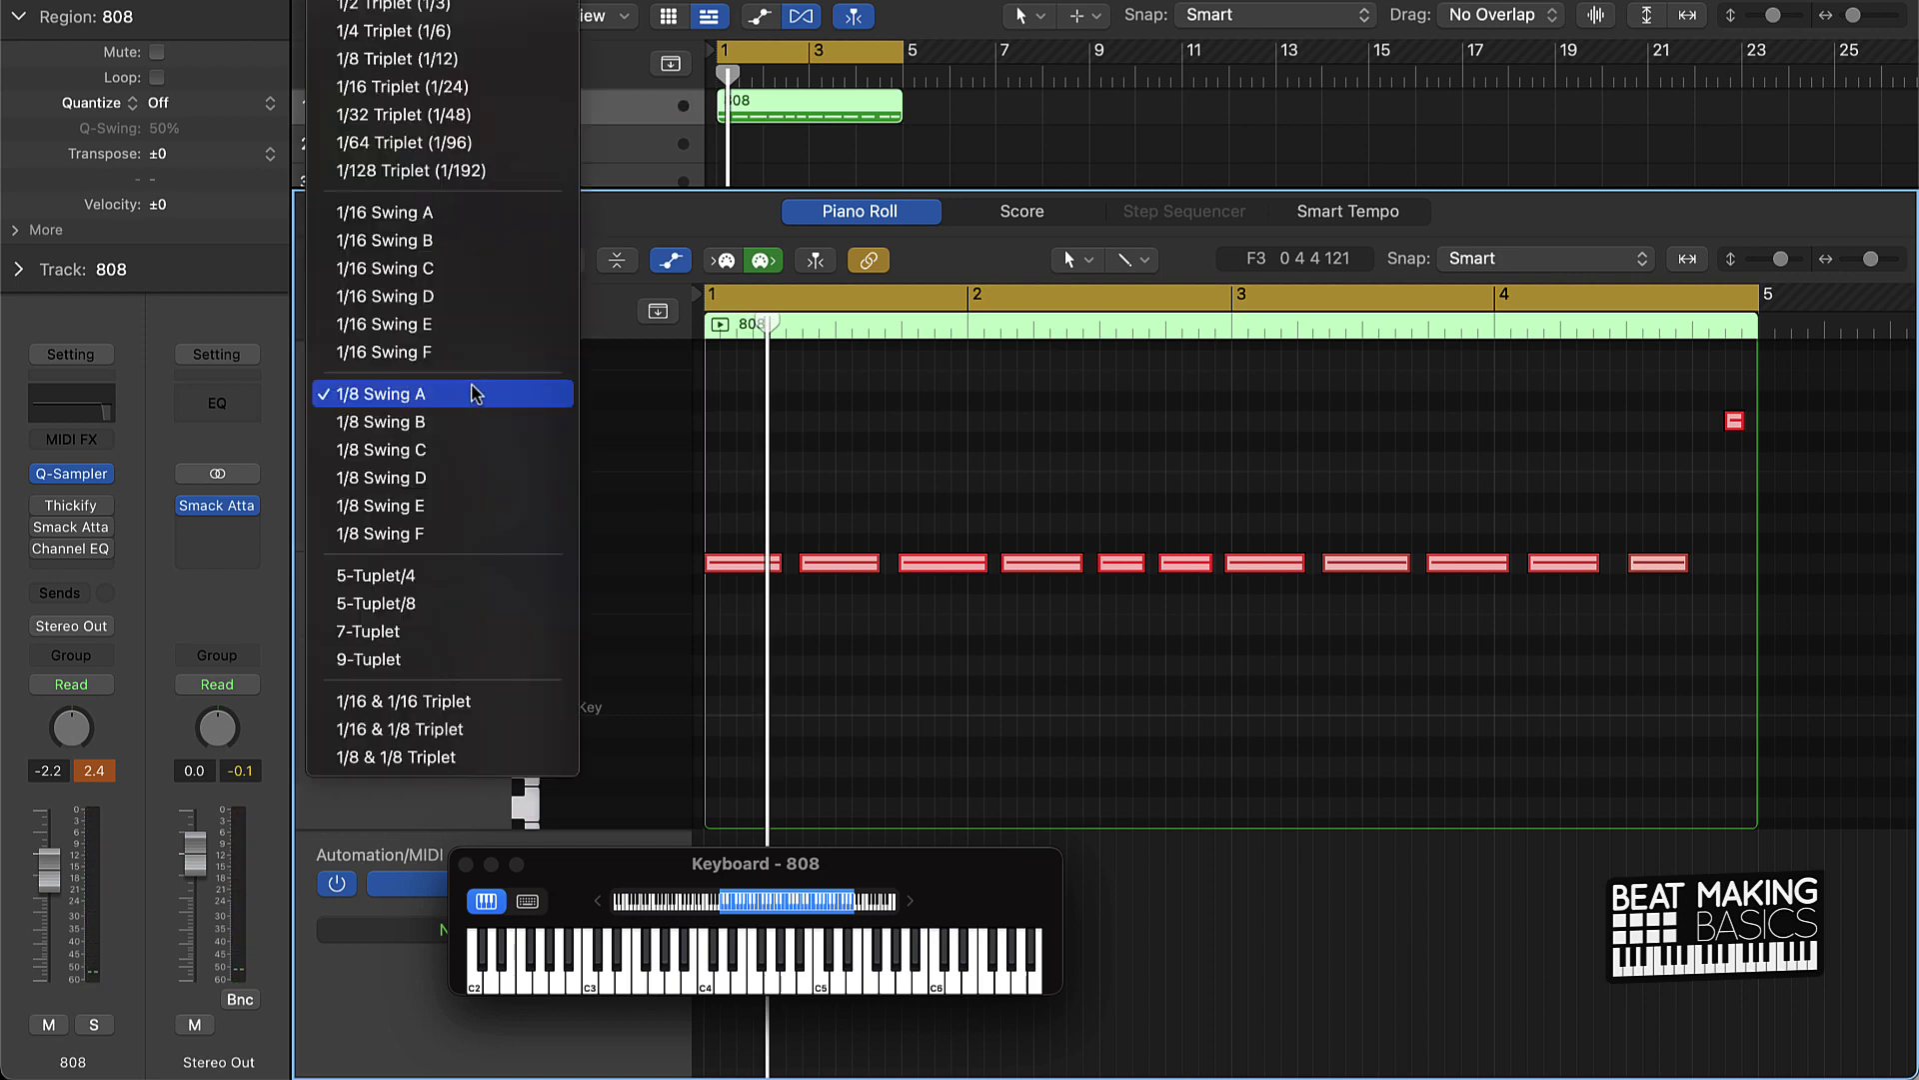
left_click(422, 400)
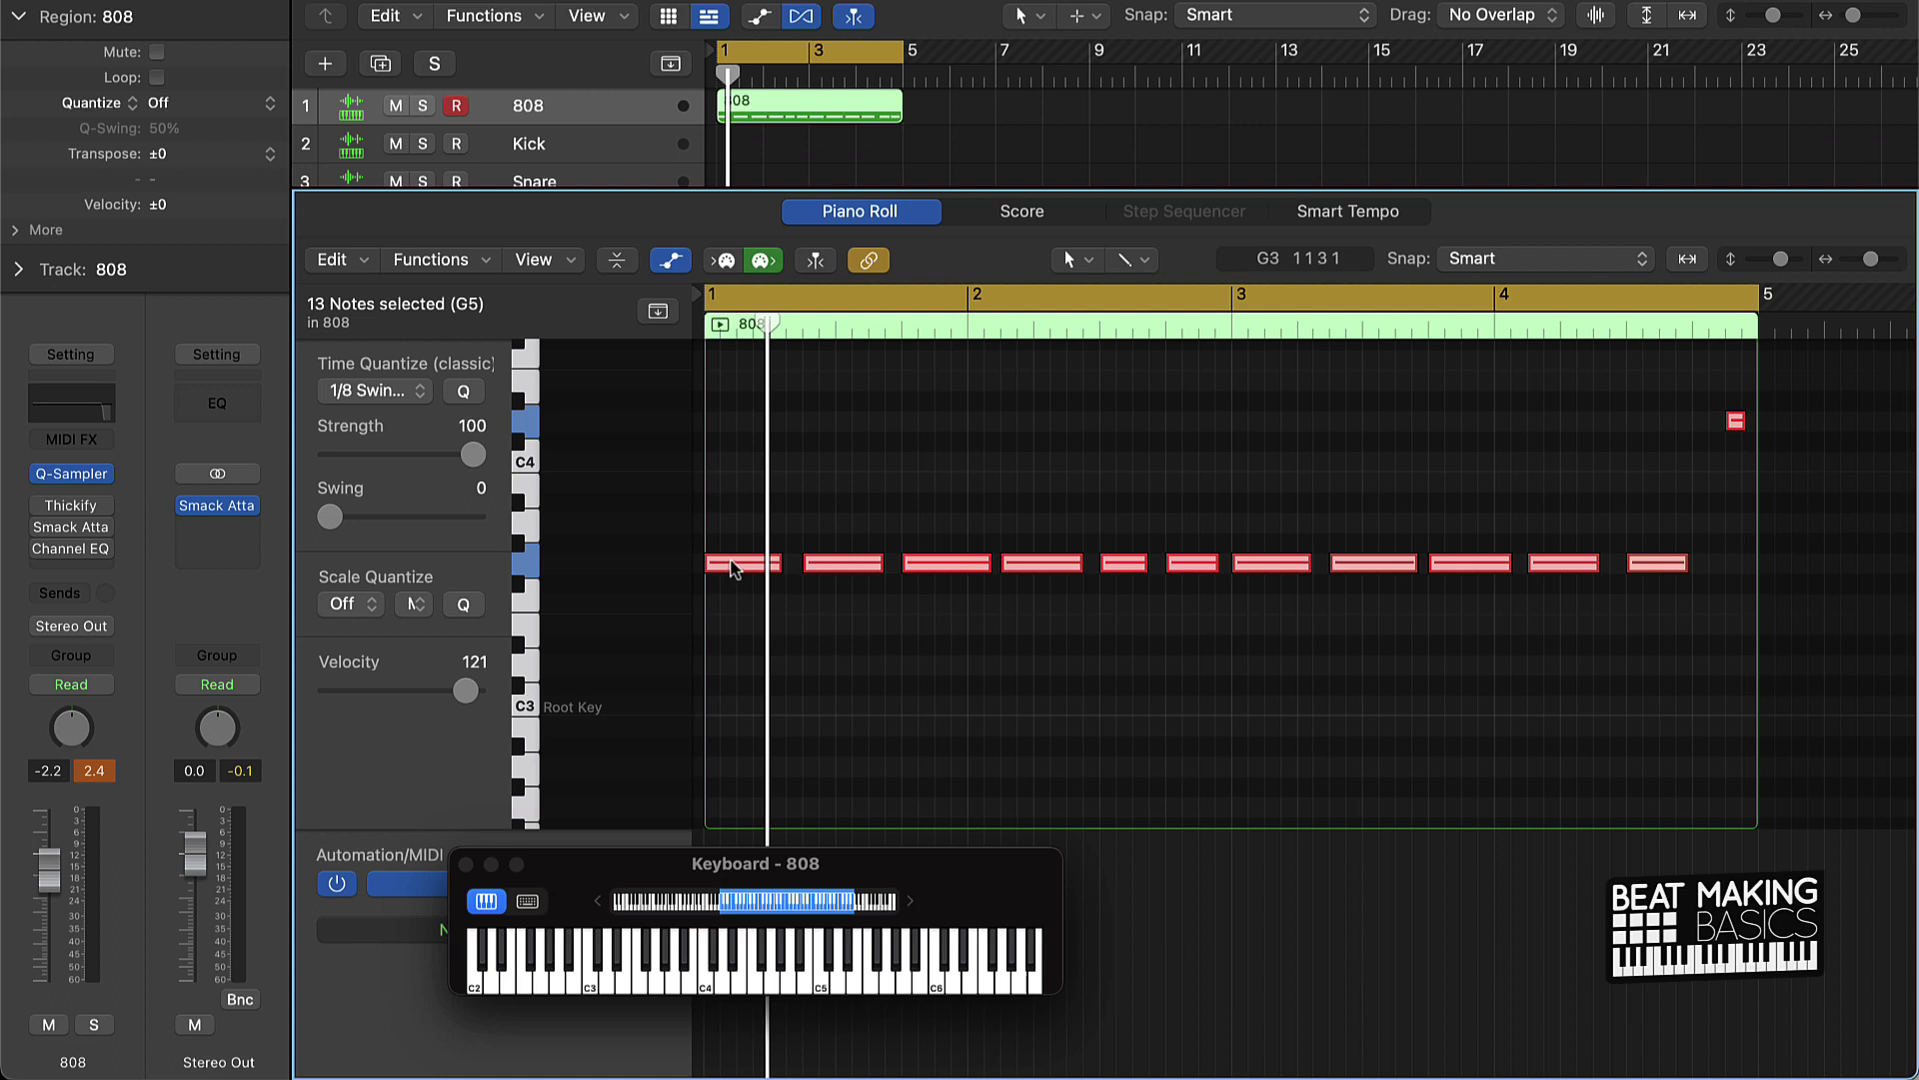
Step: Set the quantize strength to 69 for every 808 note except the first and play the pattern
left_click(733, 561, "shift")
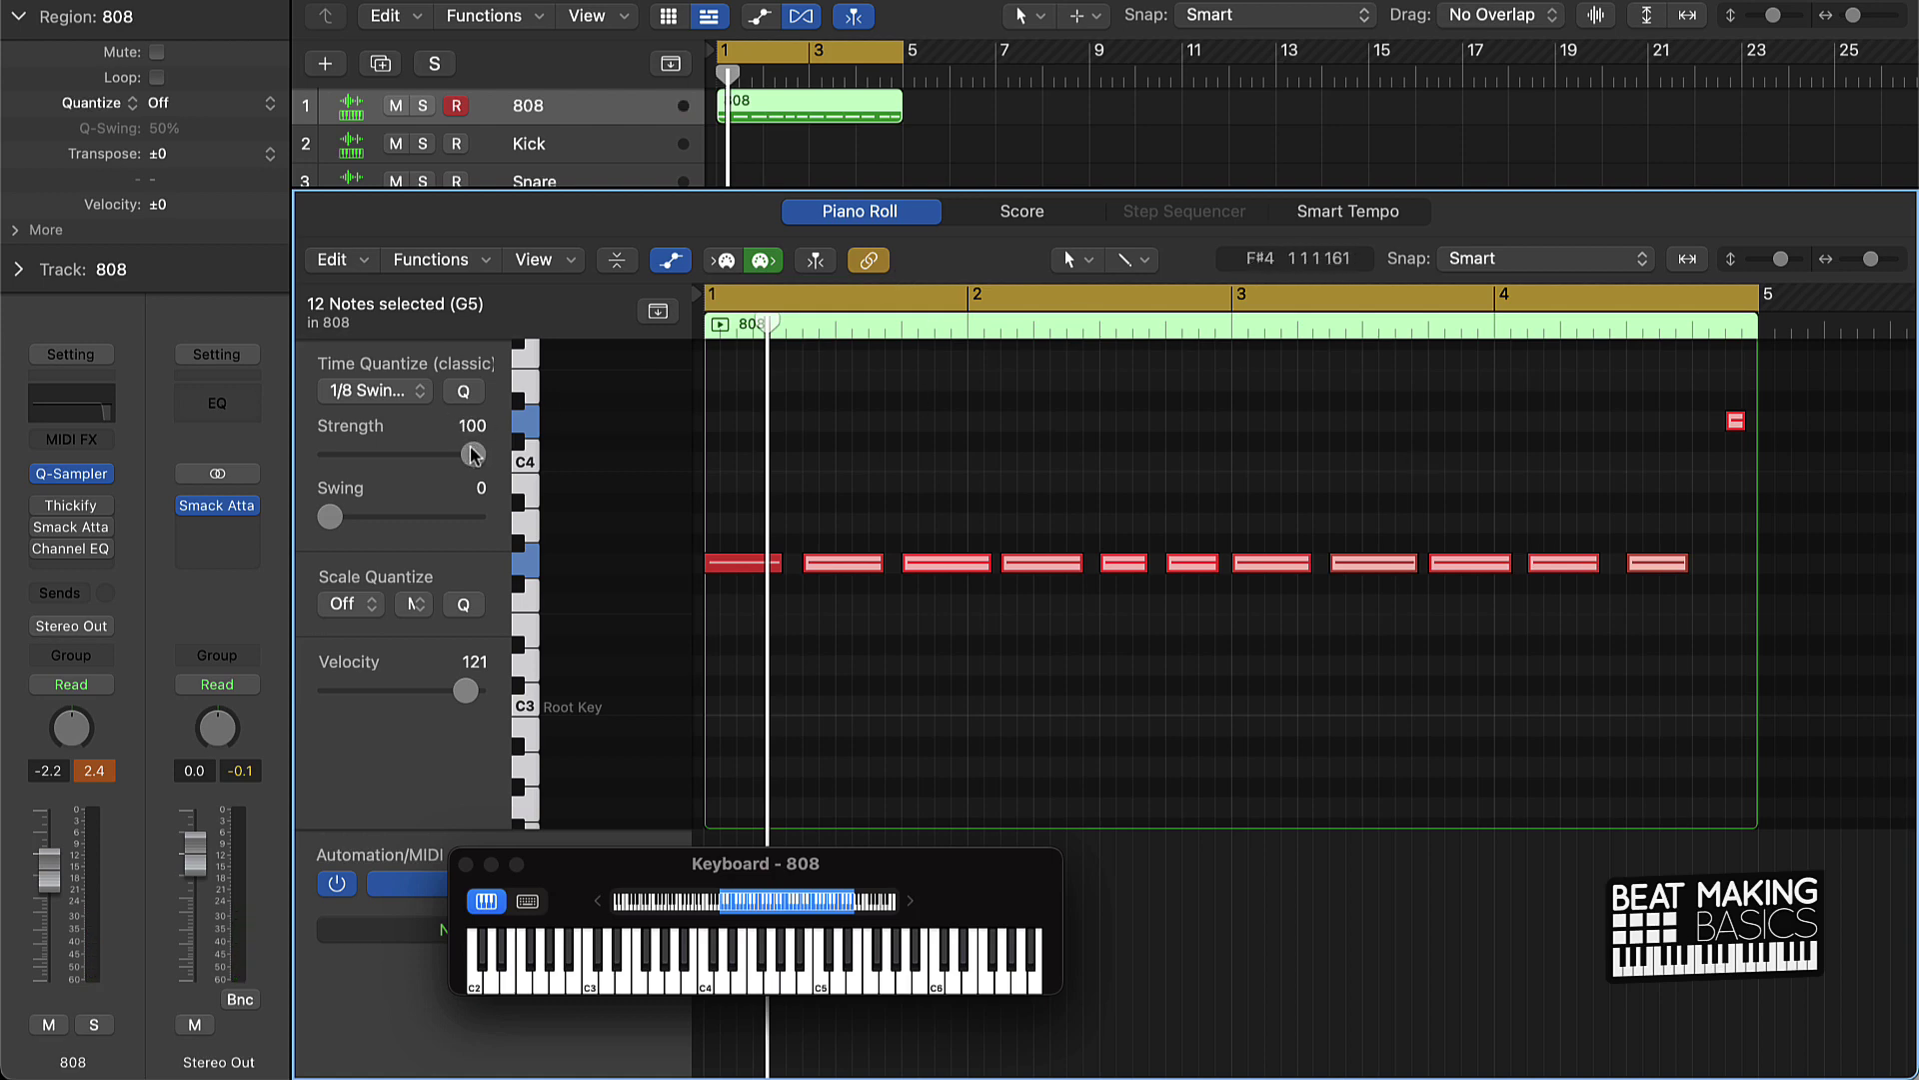
left_click_drag(472, 455, 451, 458)
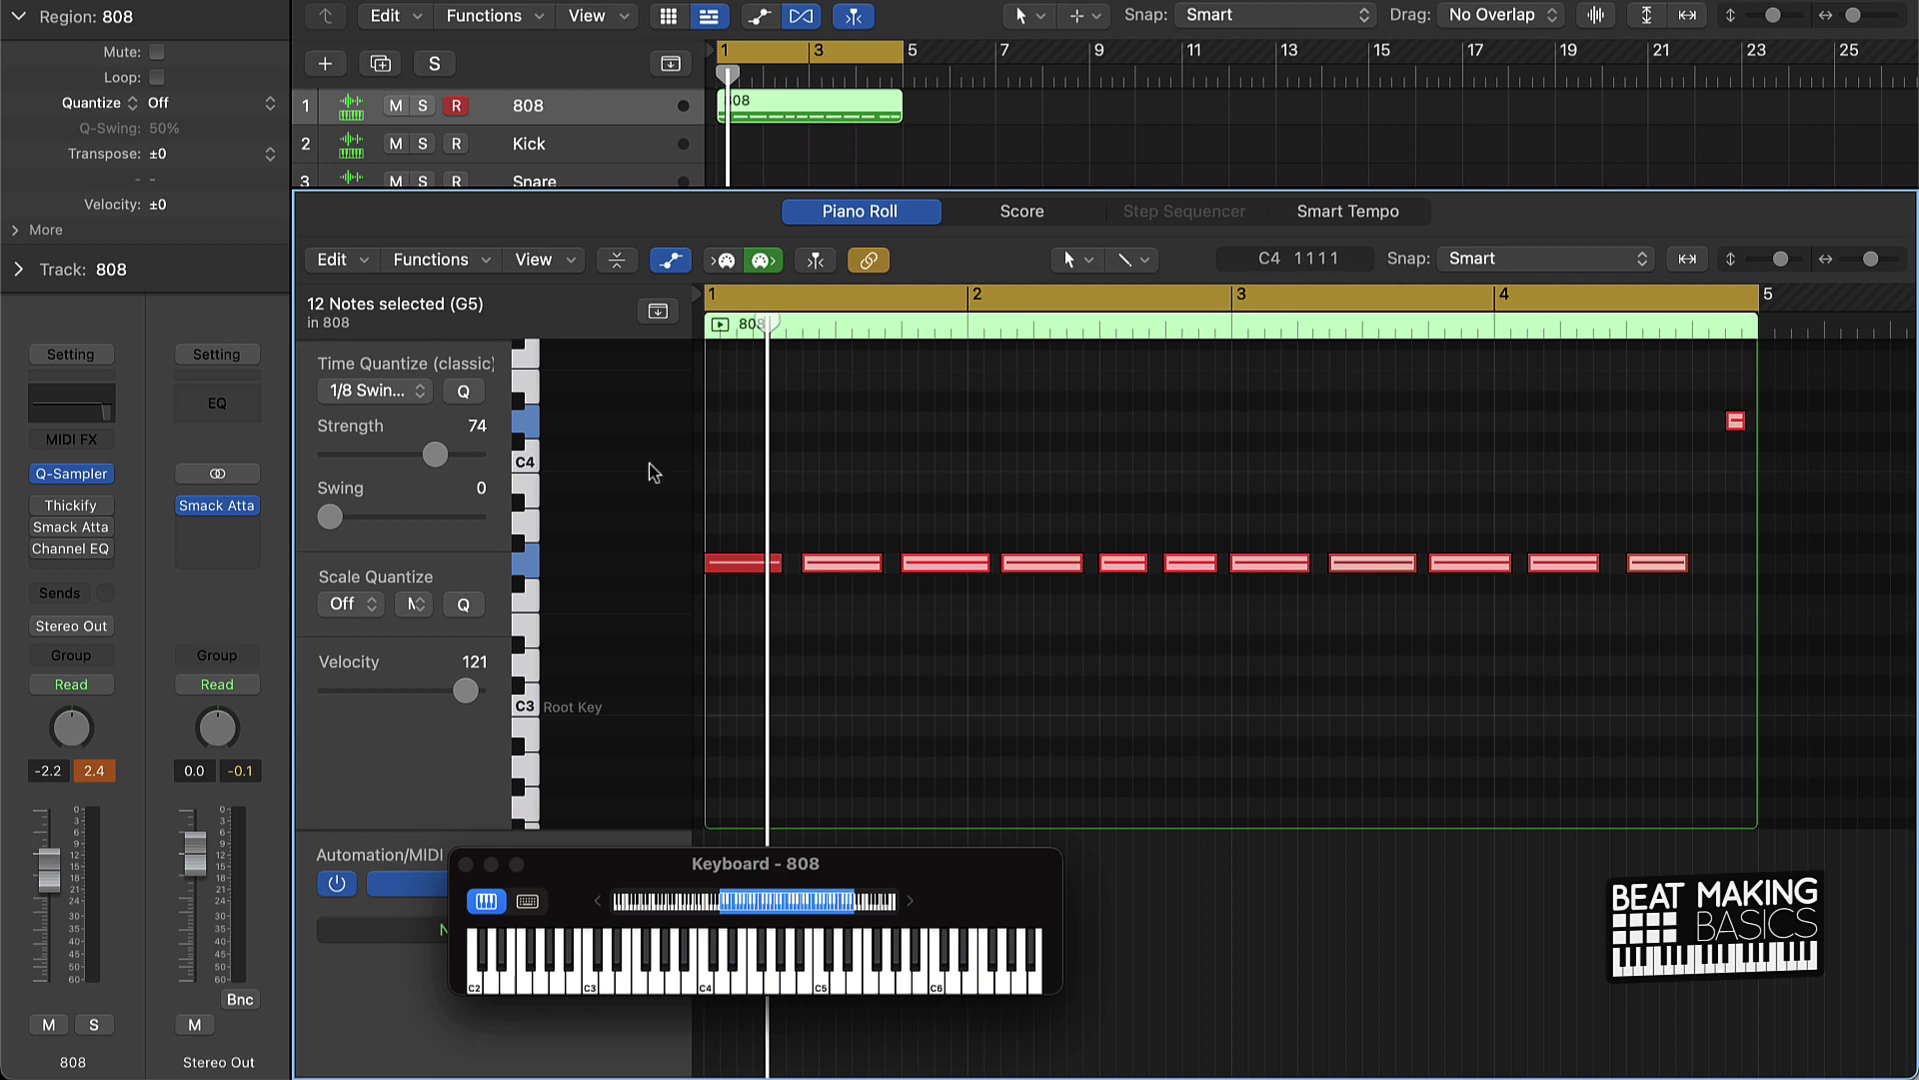
mouse_move(437, 457)
left_mouse_down()
mouse_move(402, 461)
mouse_move(430, 463)
left_mouse_up()
left_click(846, 421)
key("space")
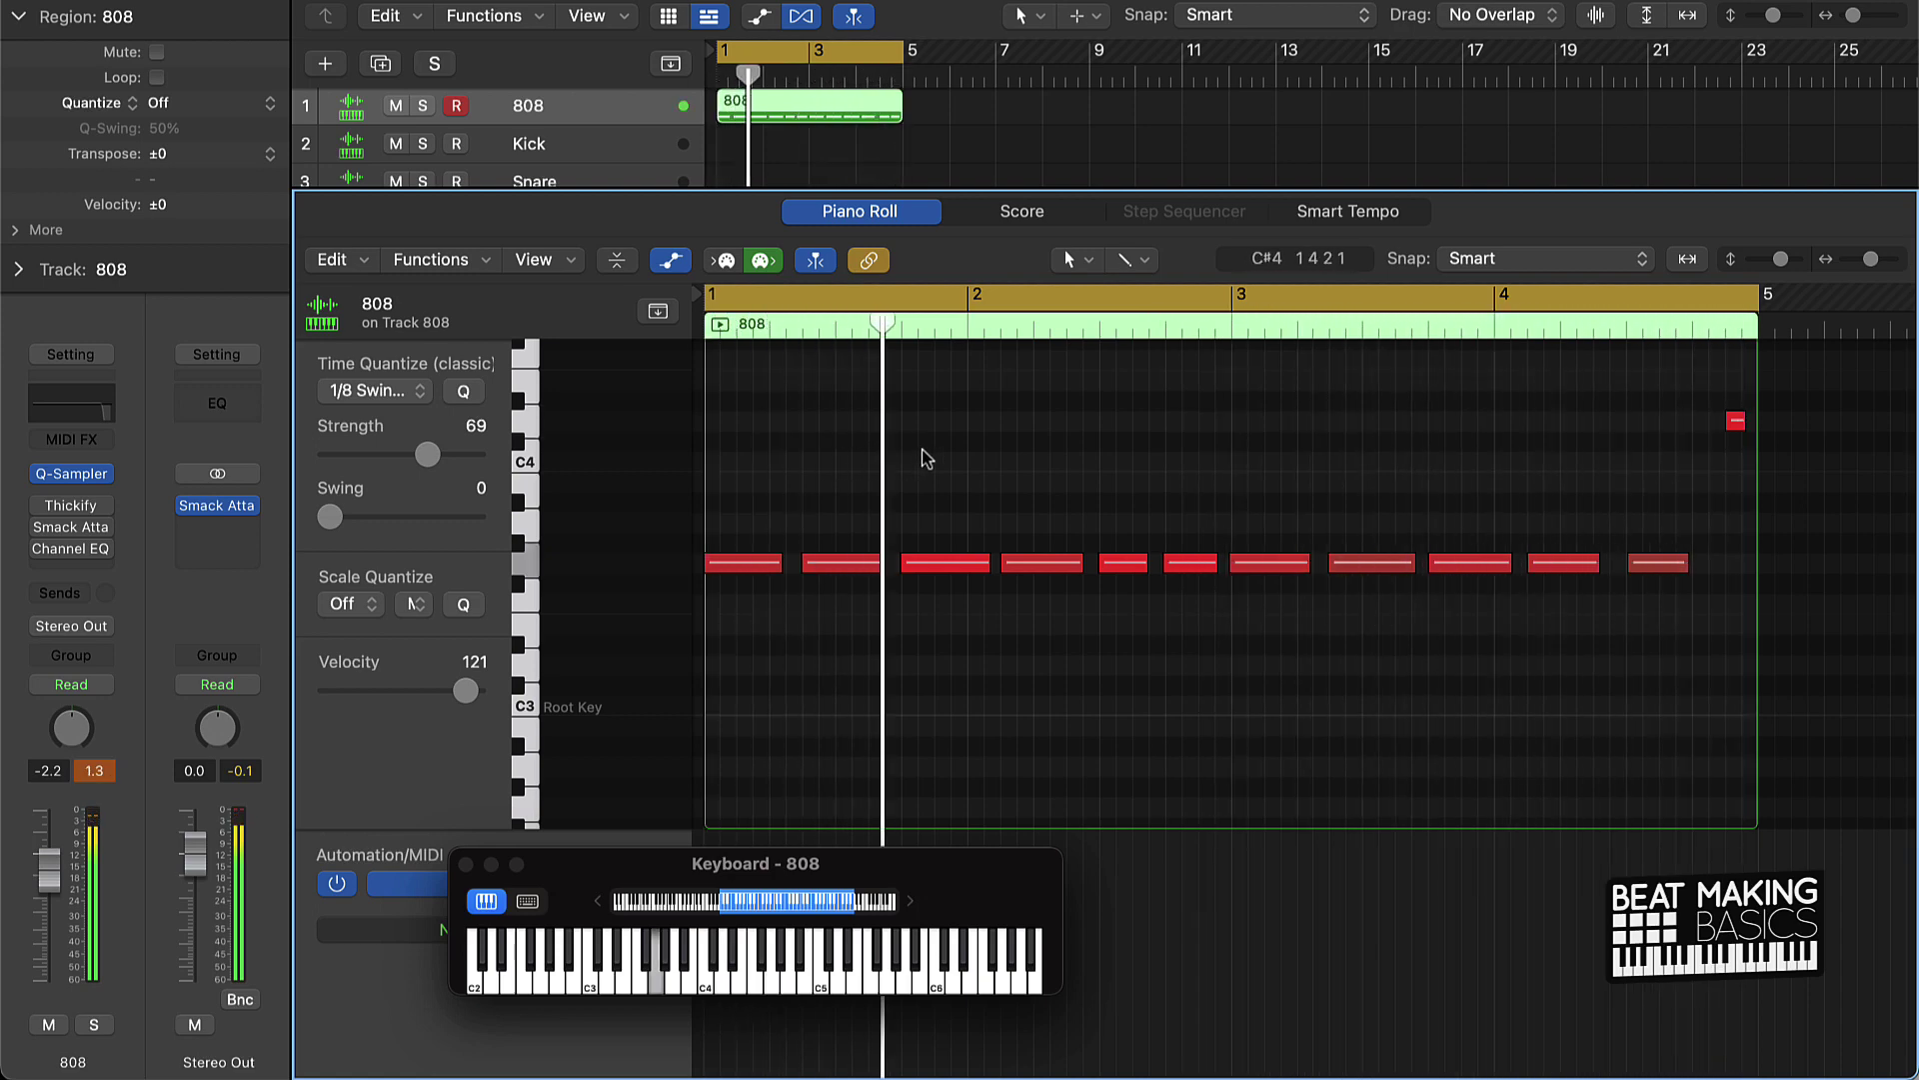
Step: Set quantize strength to 87 and swing to 28 for all 808 notes except the first, and stop playback
key("super+a")
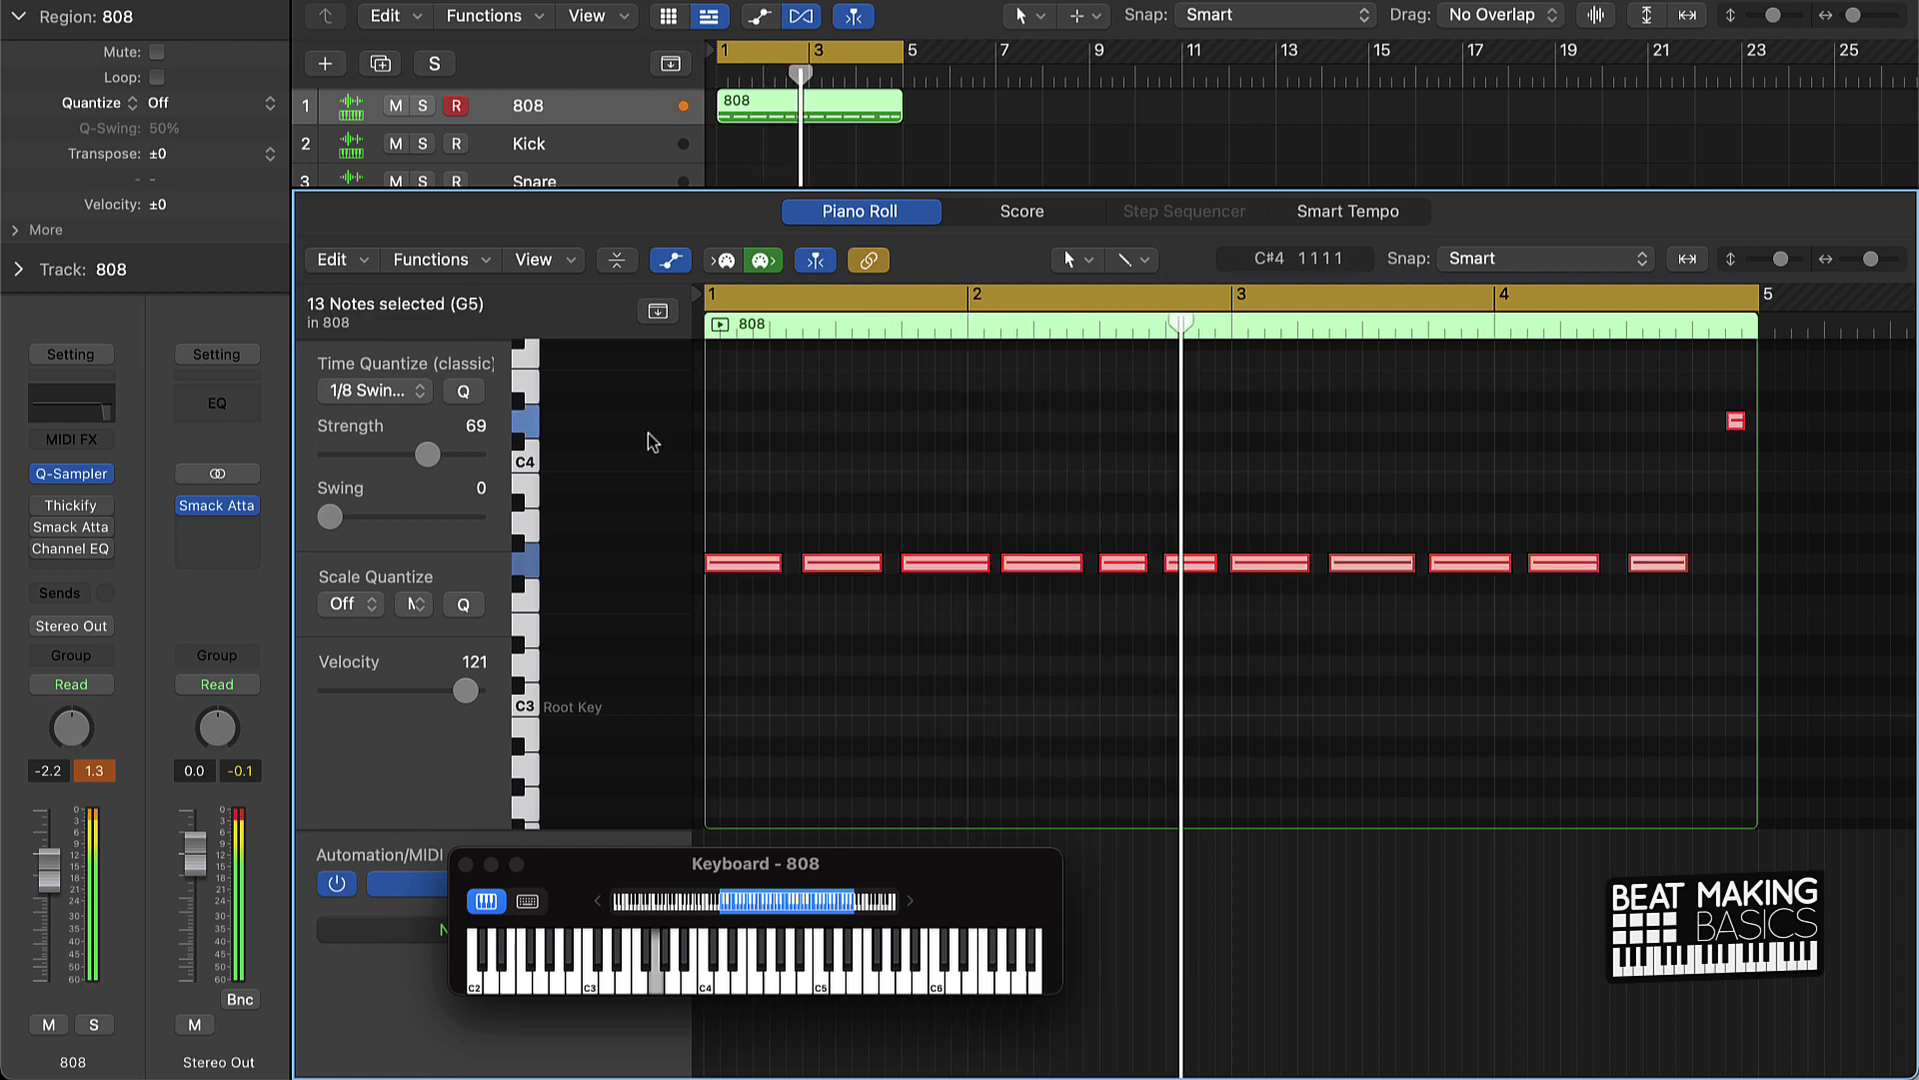
left_click(750, 563, "shift")
left_click_drag(427, 454, 446, 461)
left_click_drag(330, 517, 368, 517)
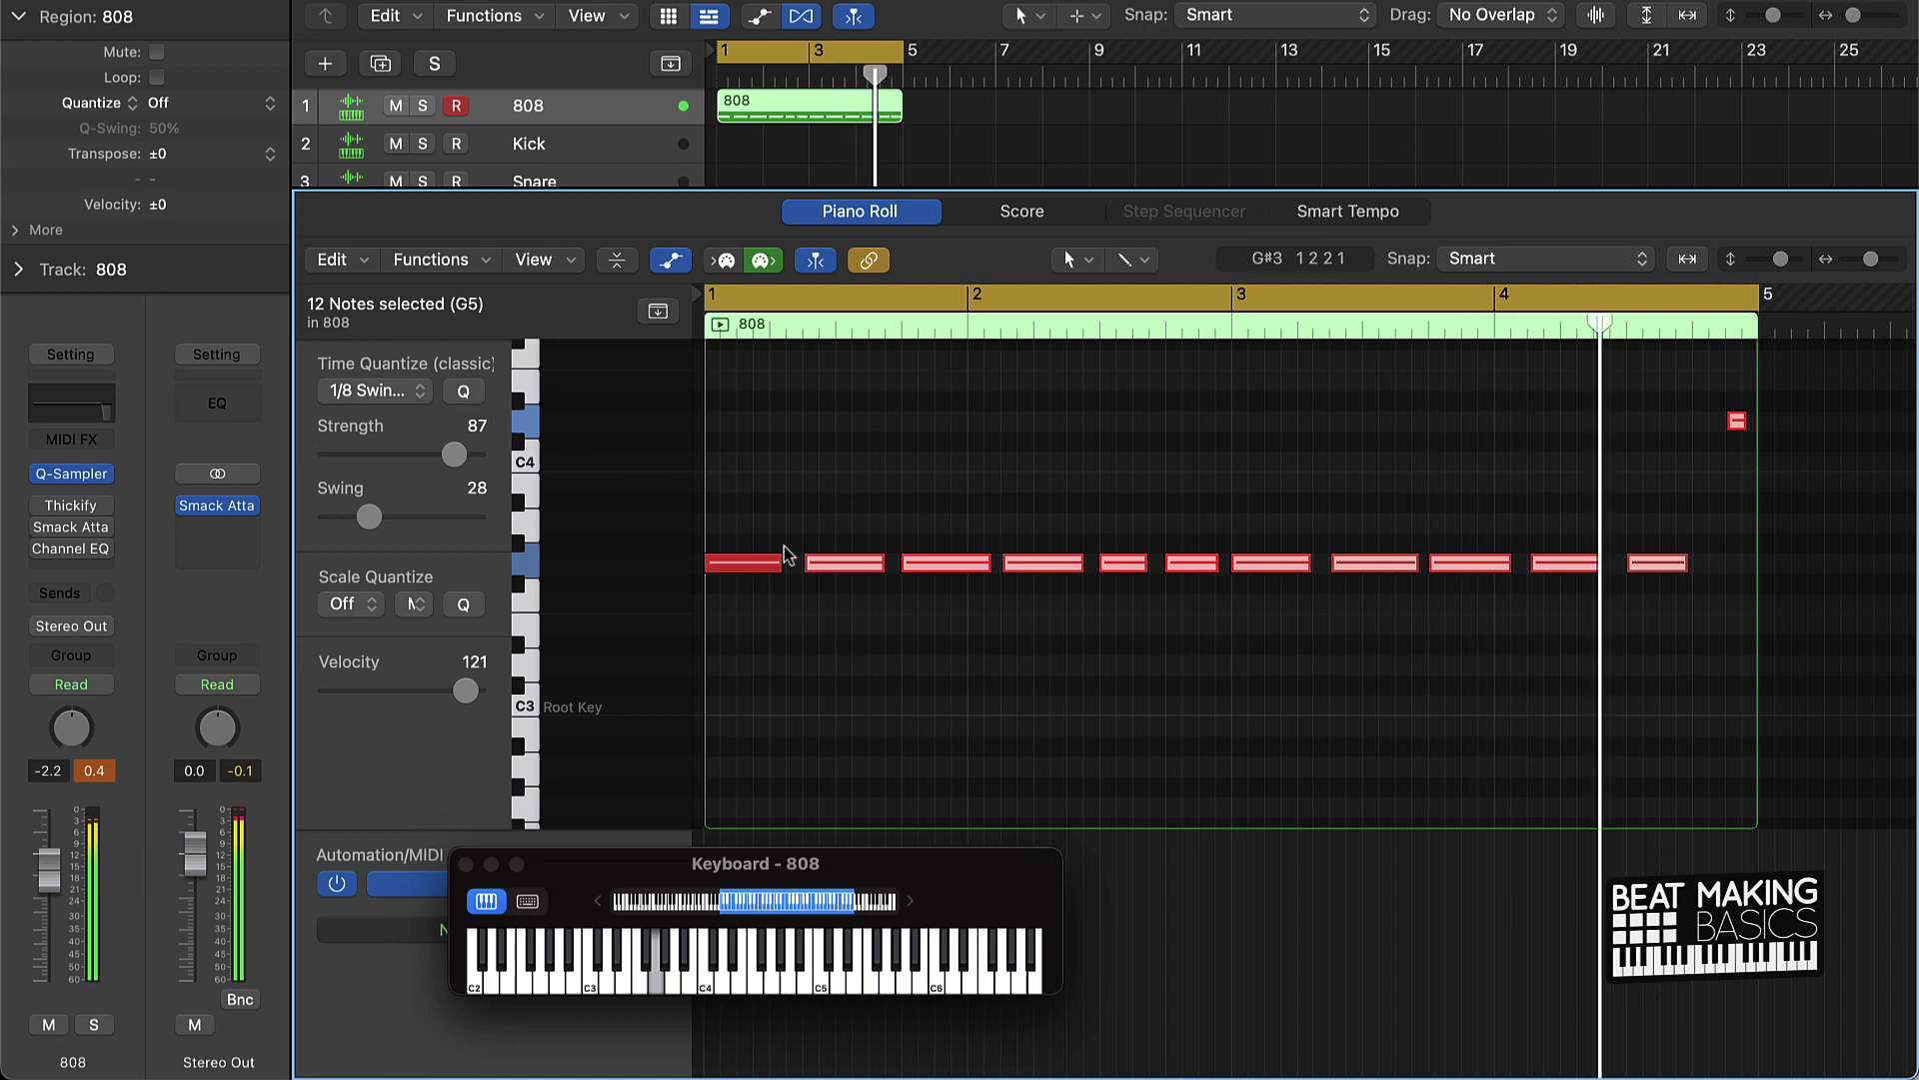
key("space")
Step: Extend every 808 note's end to the following note with Force Legato
left_click(790, 512)
key("super+a")
right_click(761, 563)
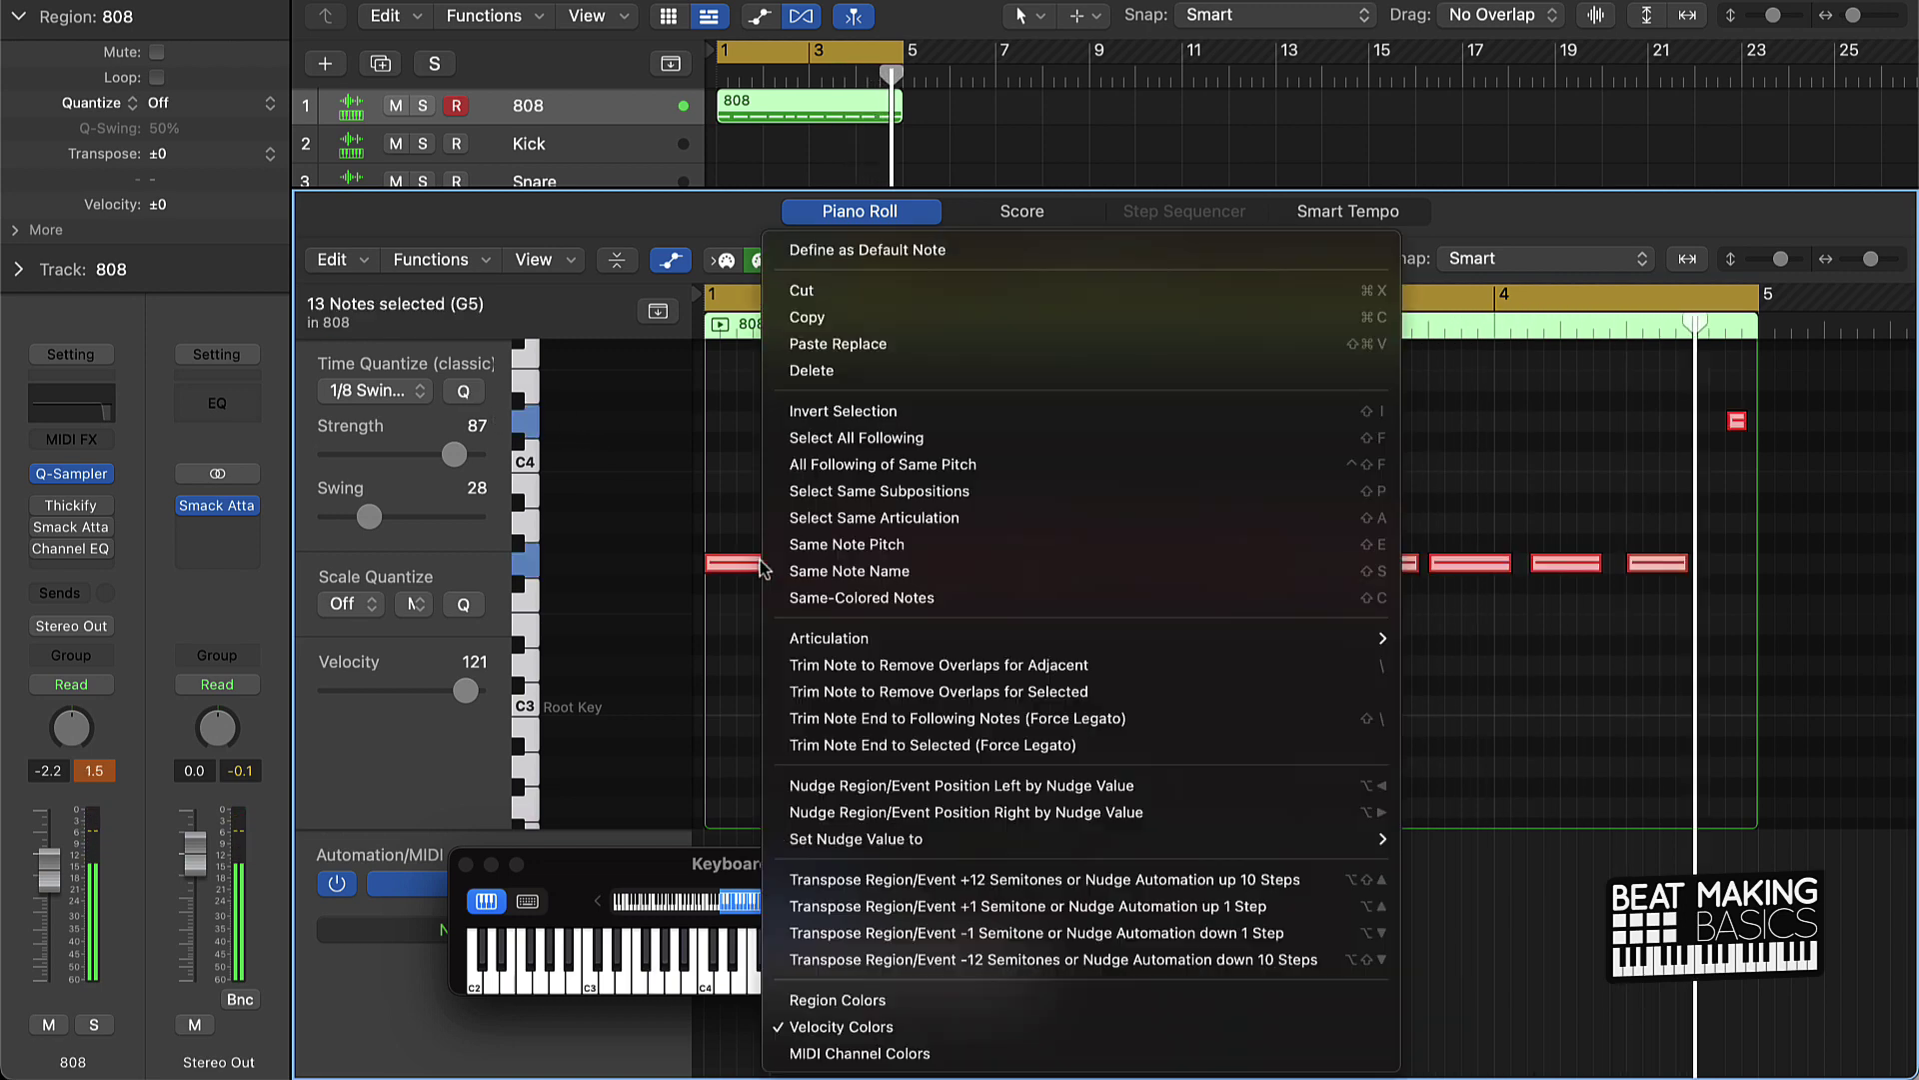
left_click(946, 719)
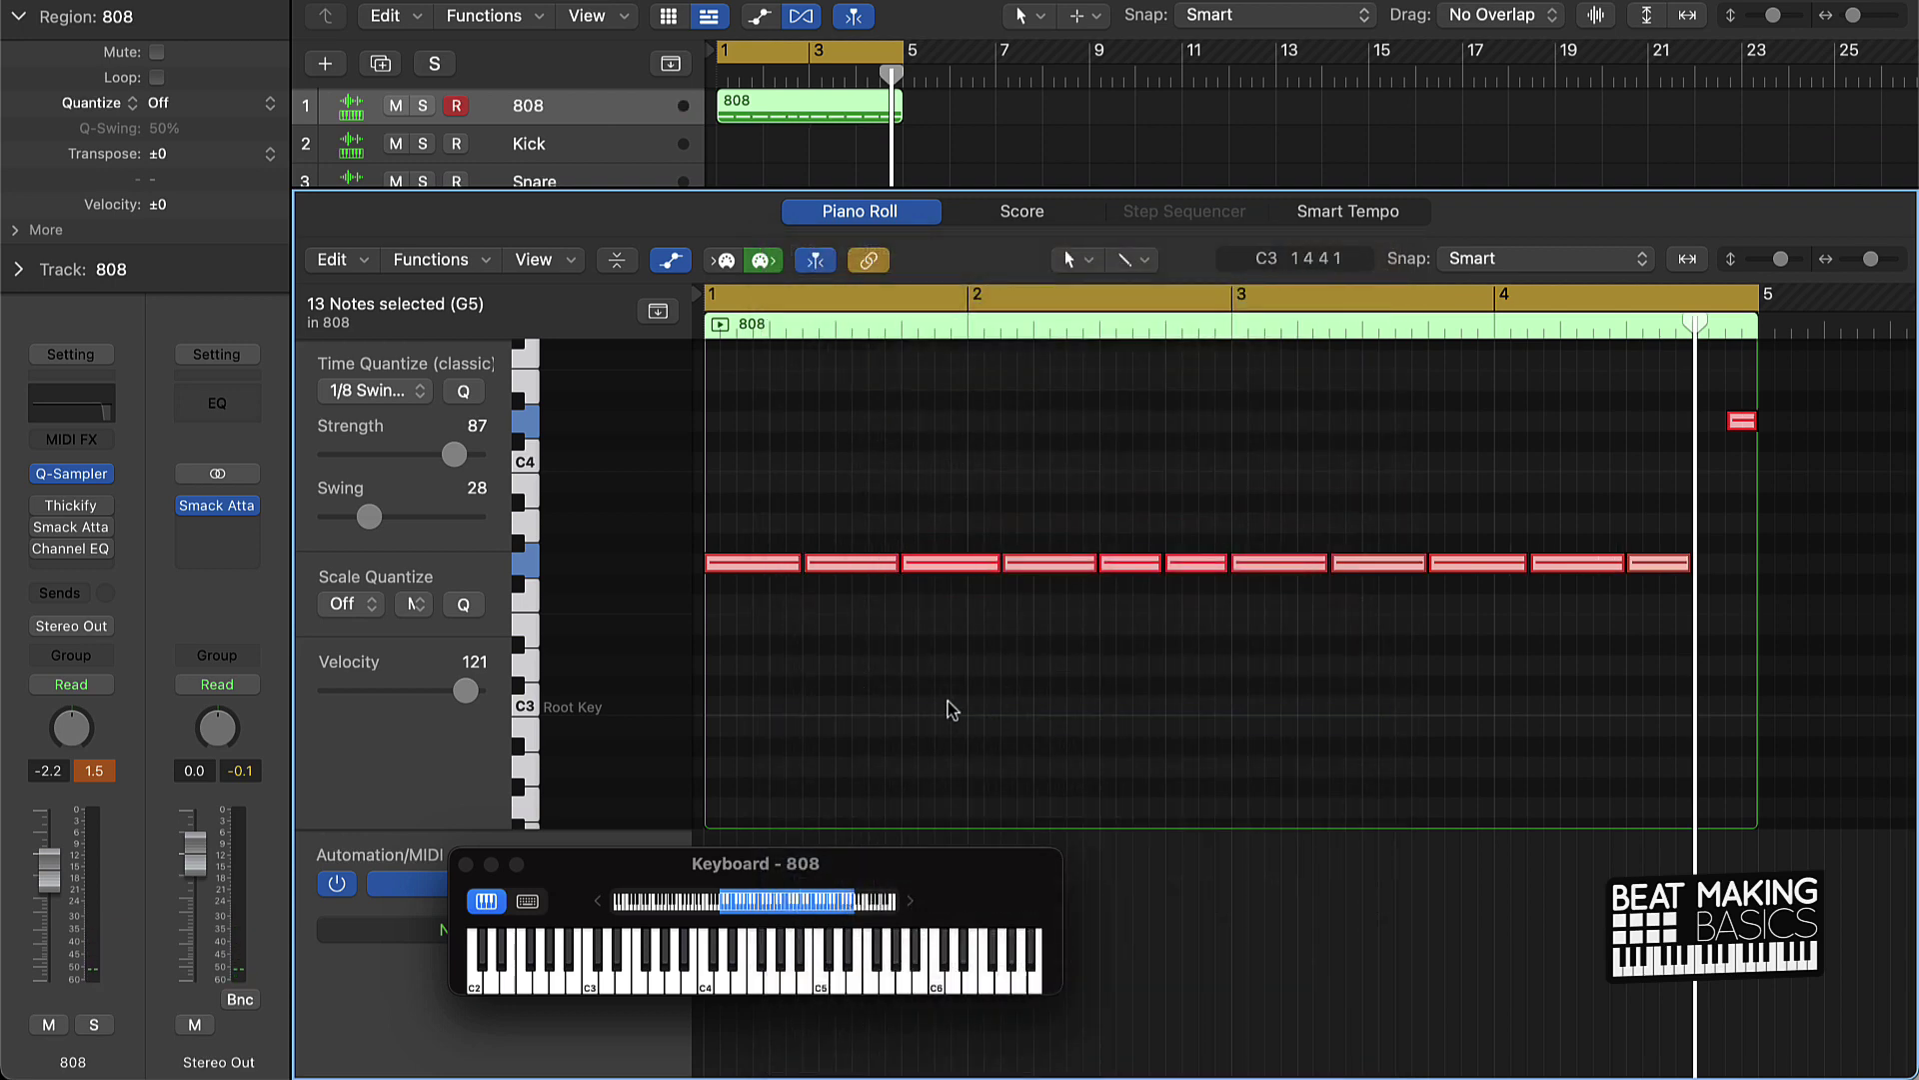
Step: Raise the velocity of all 808 notes to 127, moving the on-screen keyboard out of the way, and close the Piano Roll
left_click_drag(630, 871, 543, 365)
left_click(638, 888)
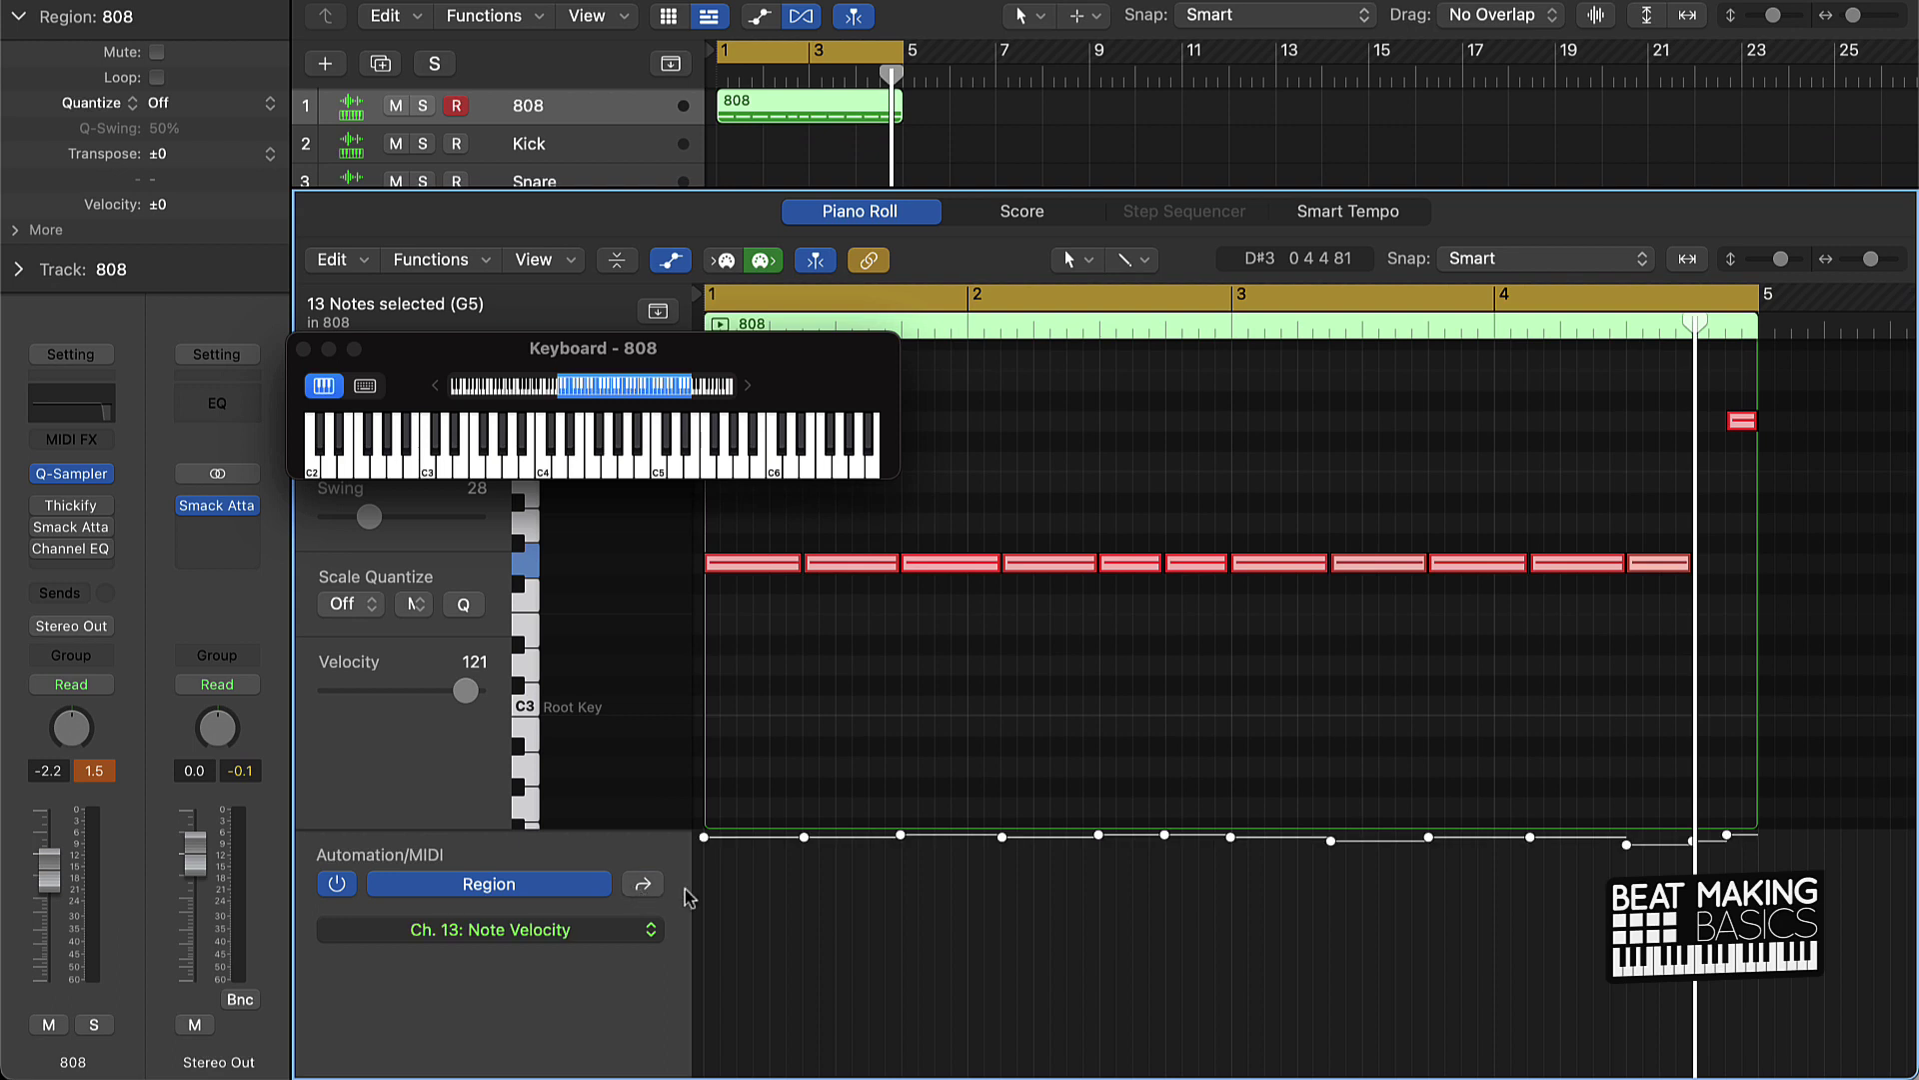
left_click_drag(1628, 848, 1607, 640)
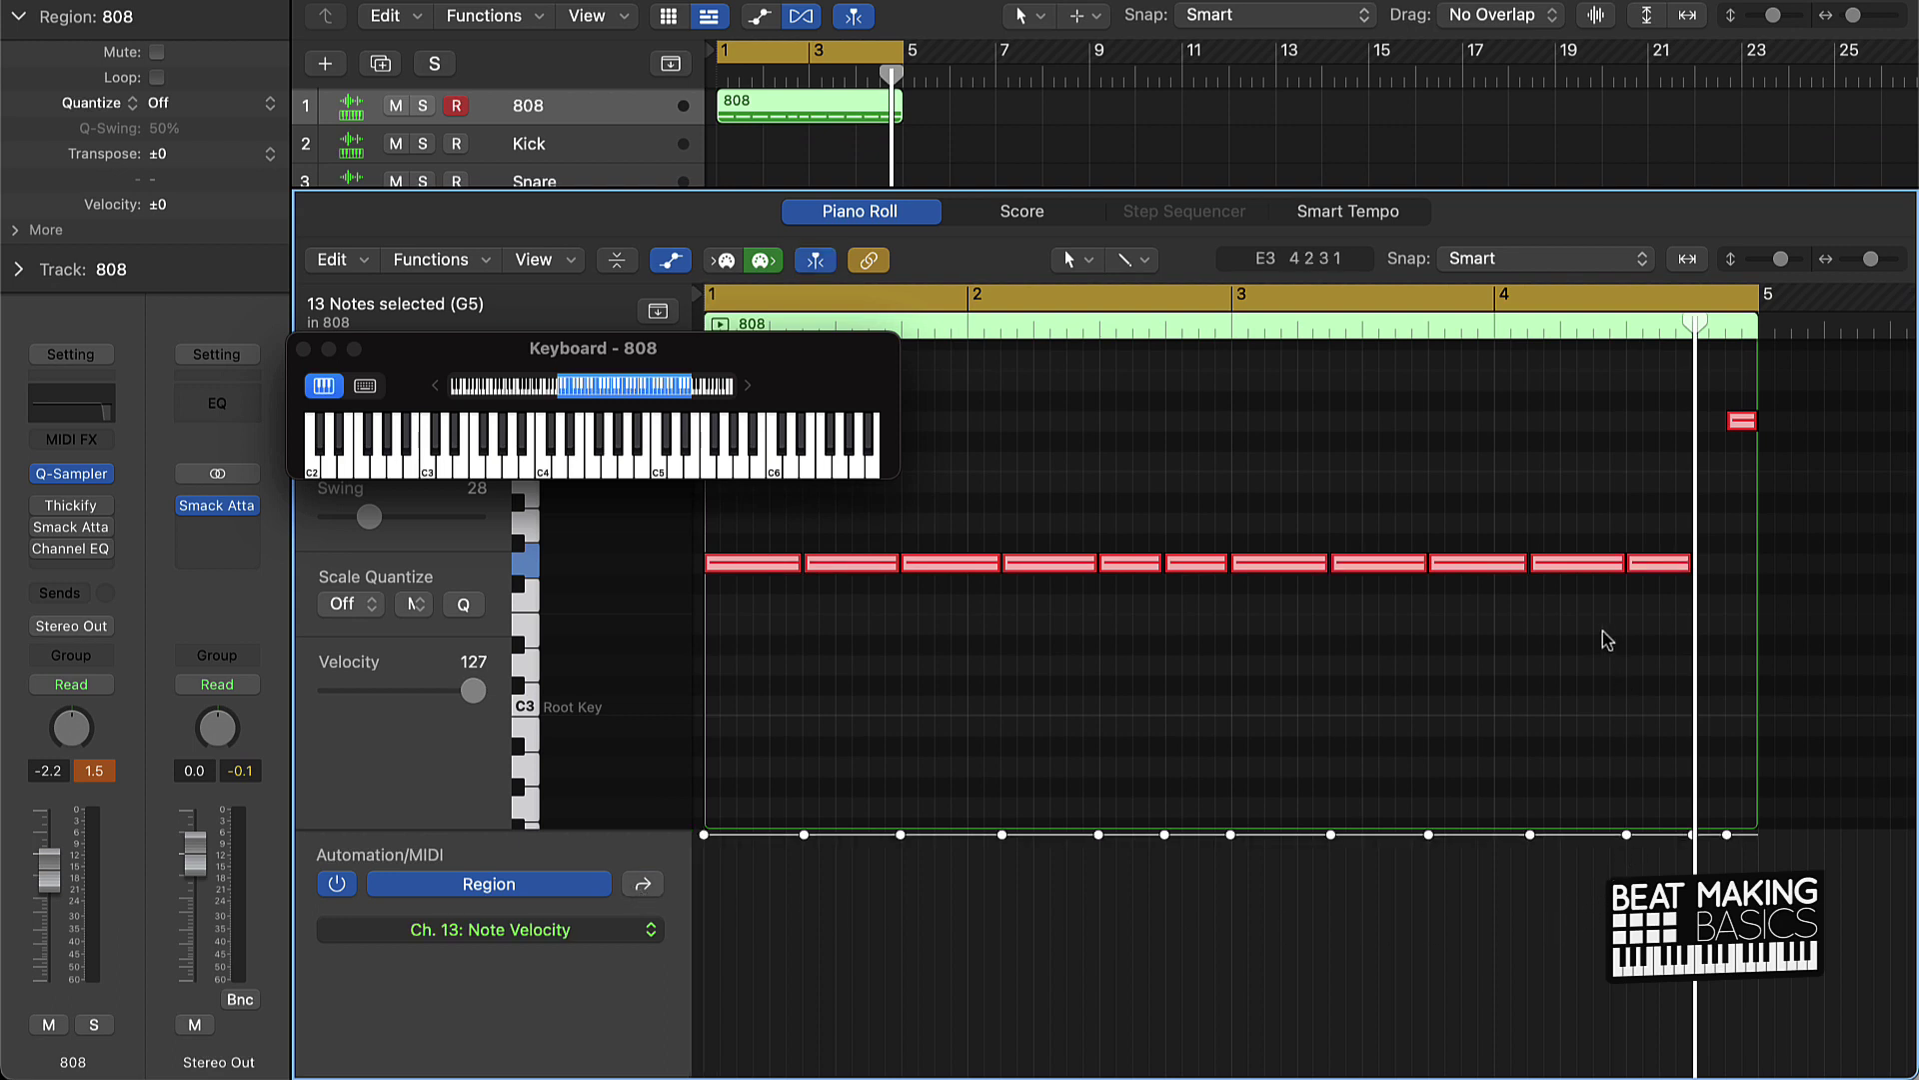
left_click_drag(697, 352, 1307, 632)
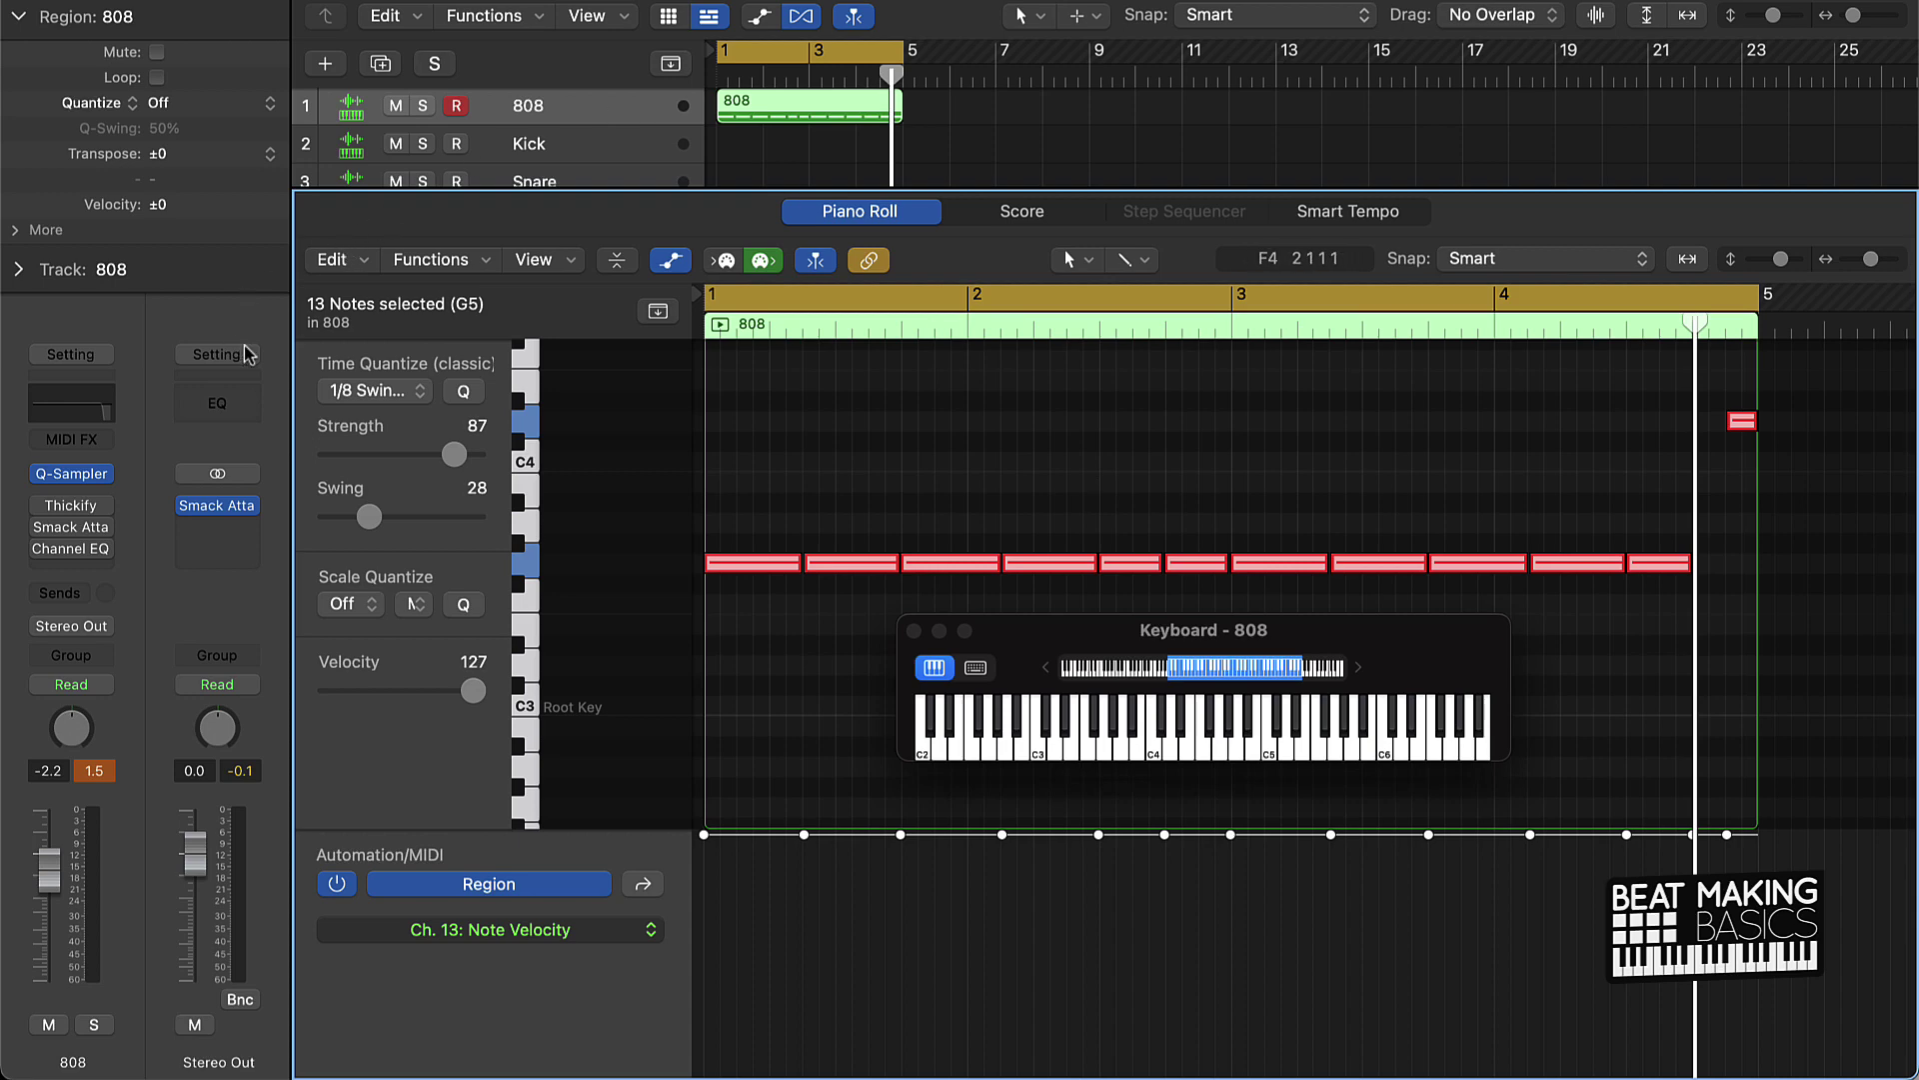
key("e")
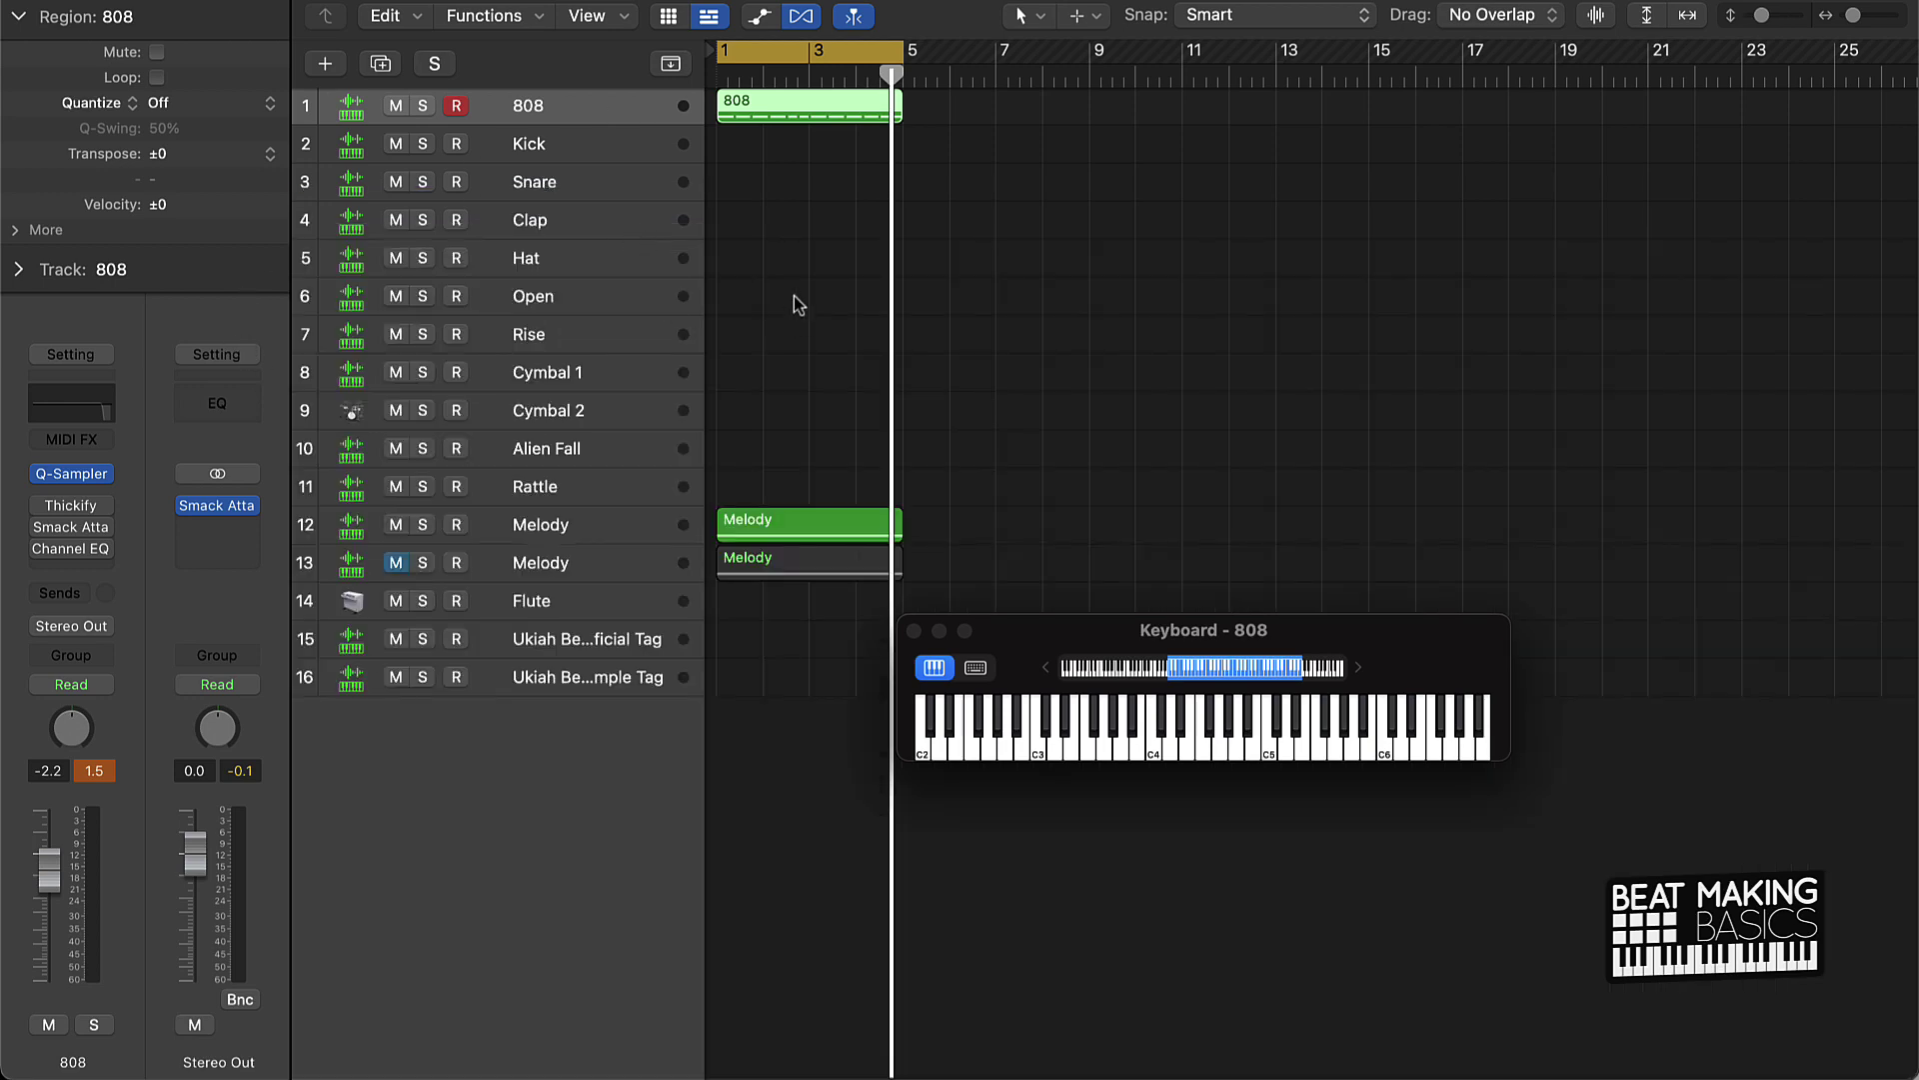
Step: Record a four-bar kick pattern on the Kick track over the 808 and melody
left_click(554, 145)
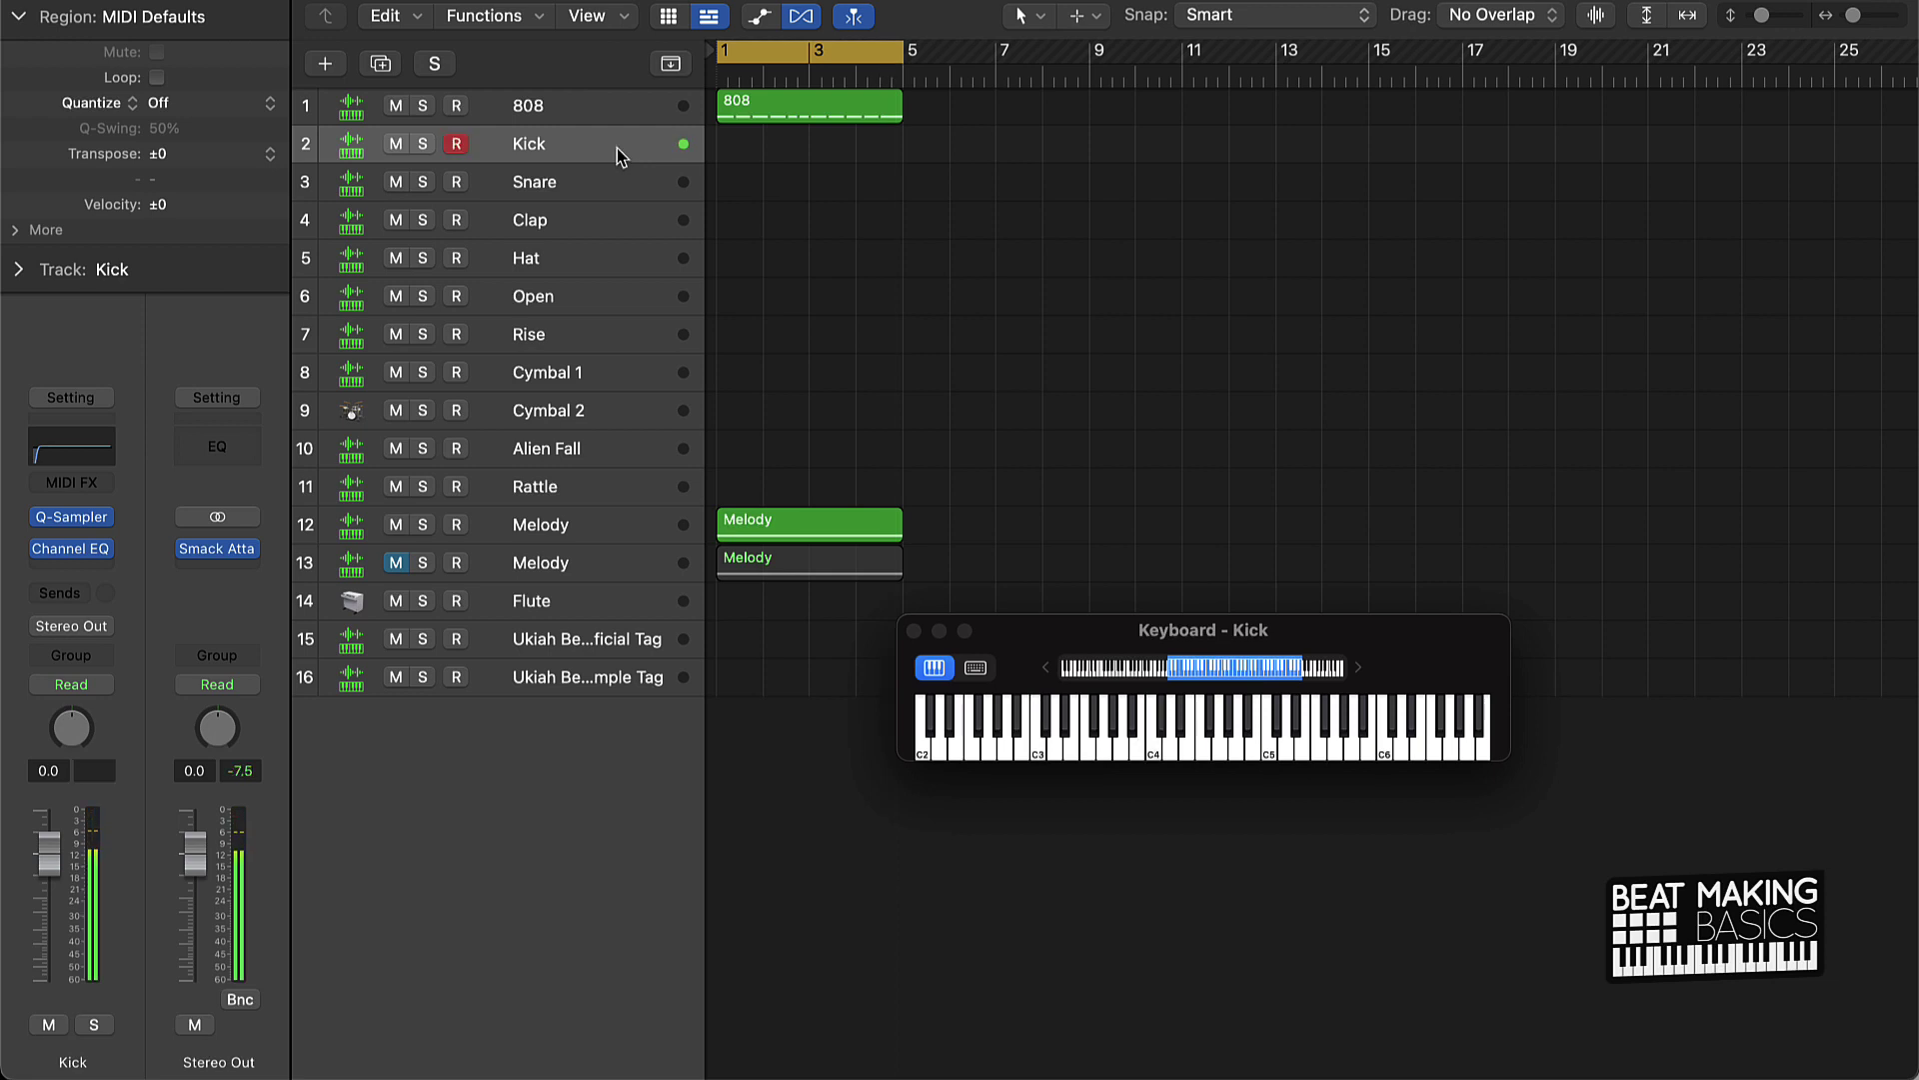
key("r")
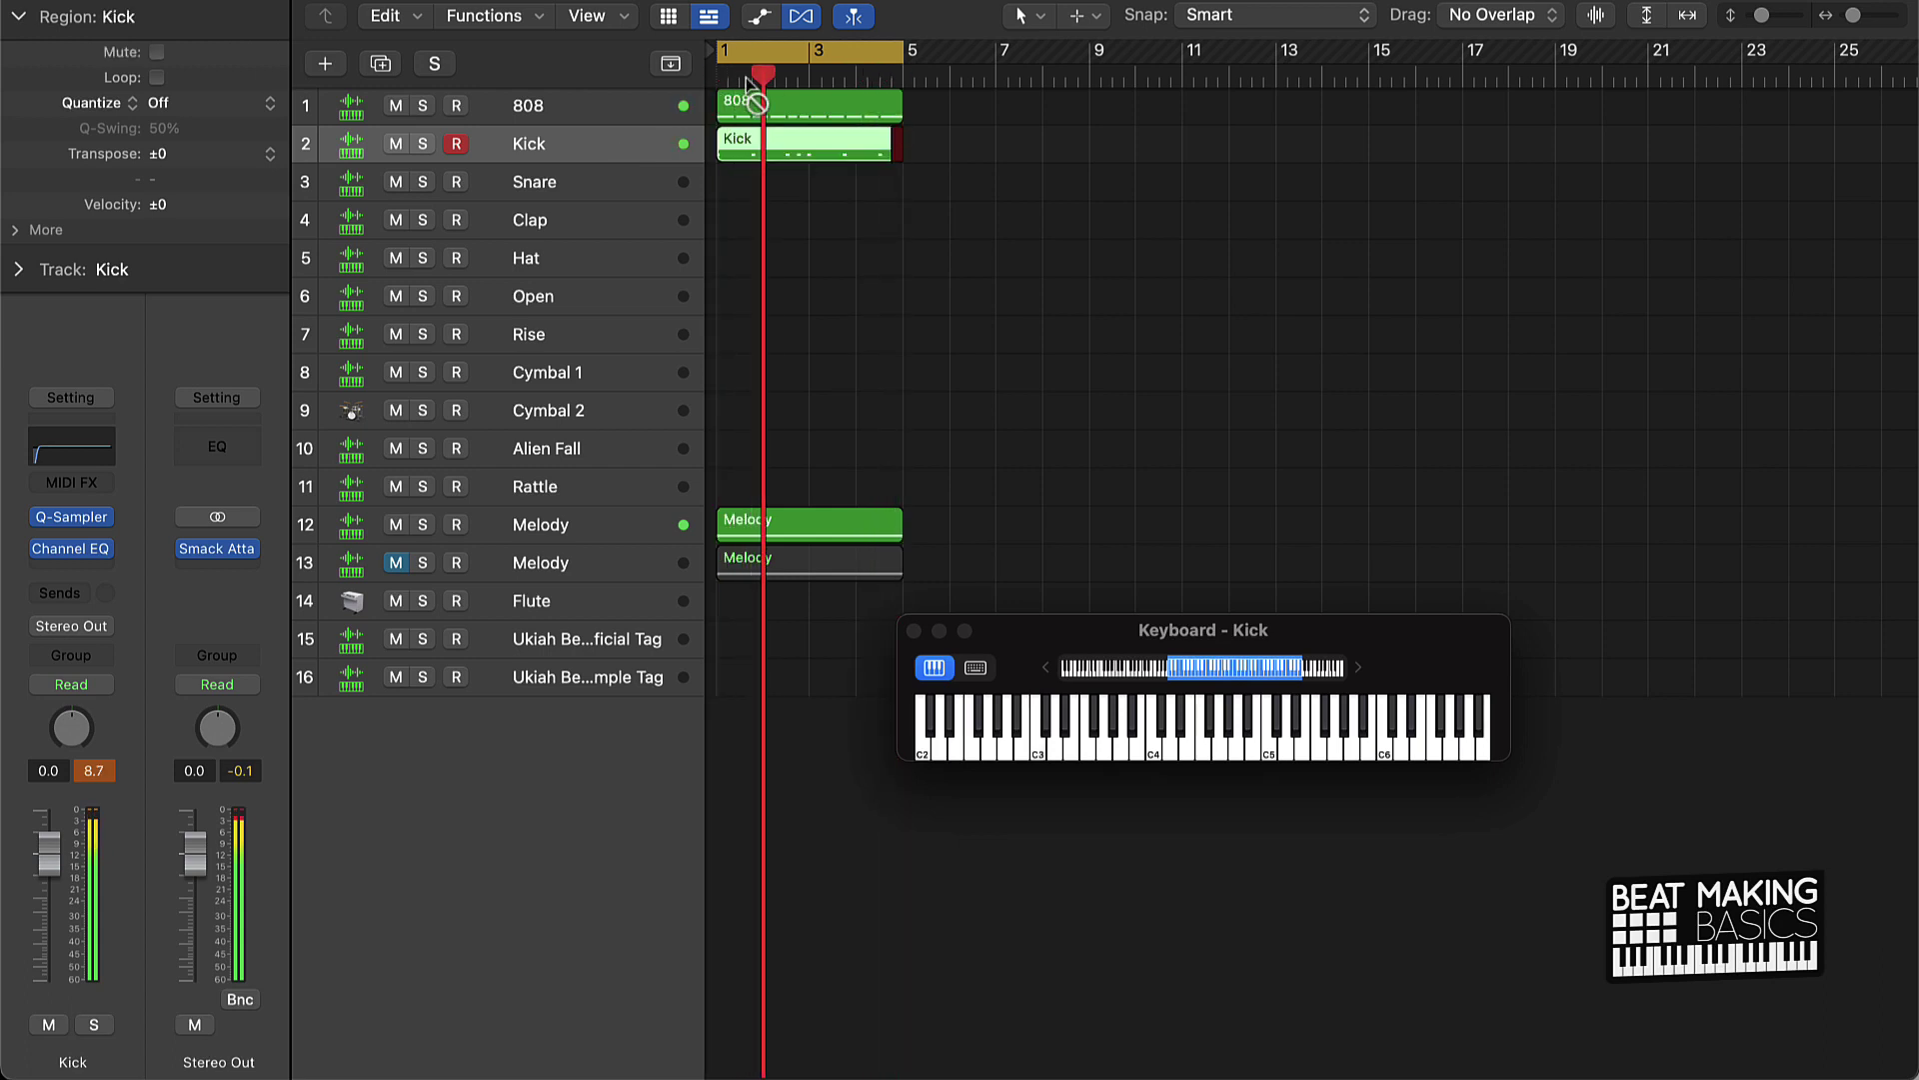
key("space")
Step: Quantize all recorded kick notes to the 1/8 swing grid at strength 87 and swing 28
double_click(847, 150)
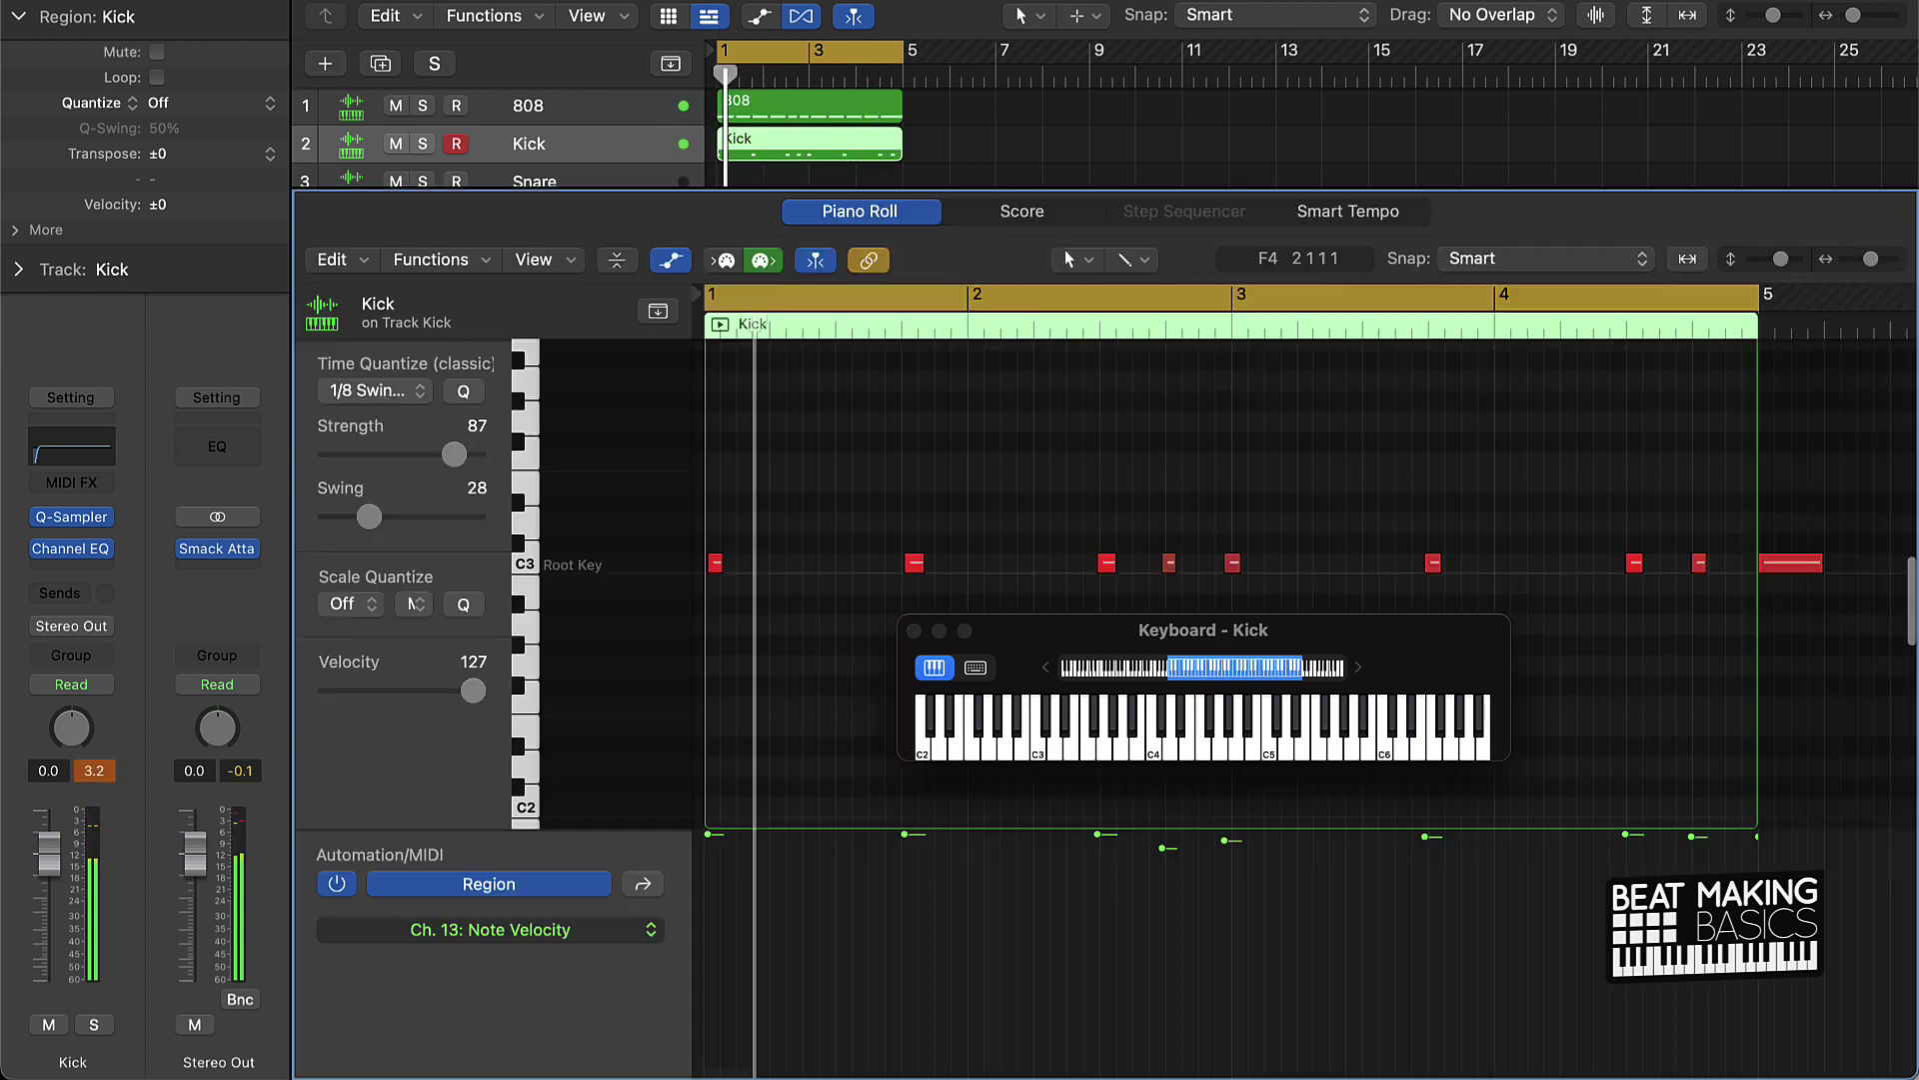
key("super+a")
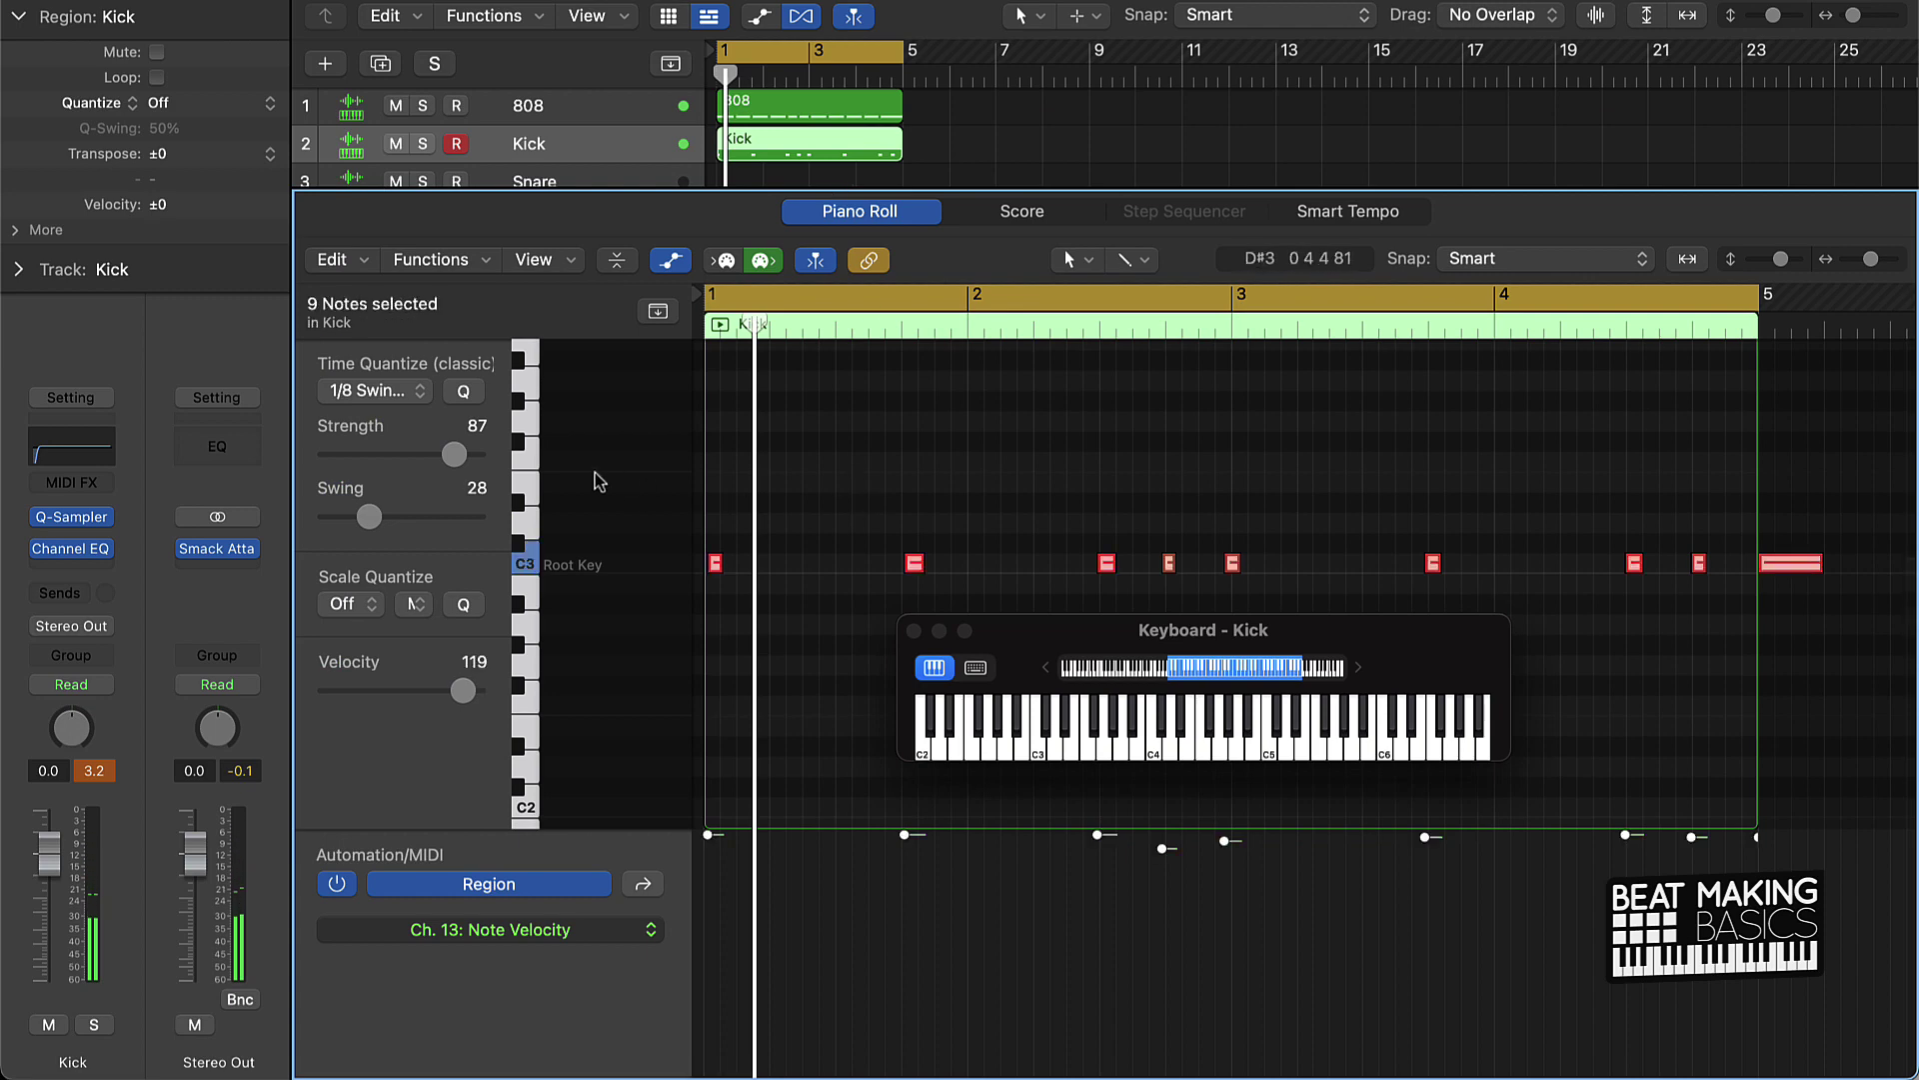
left_click(456, 398)
left_click(1593, 512)
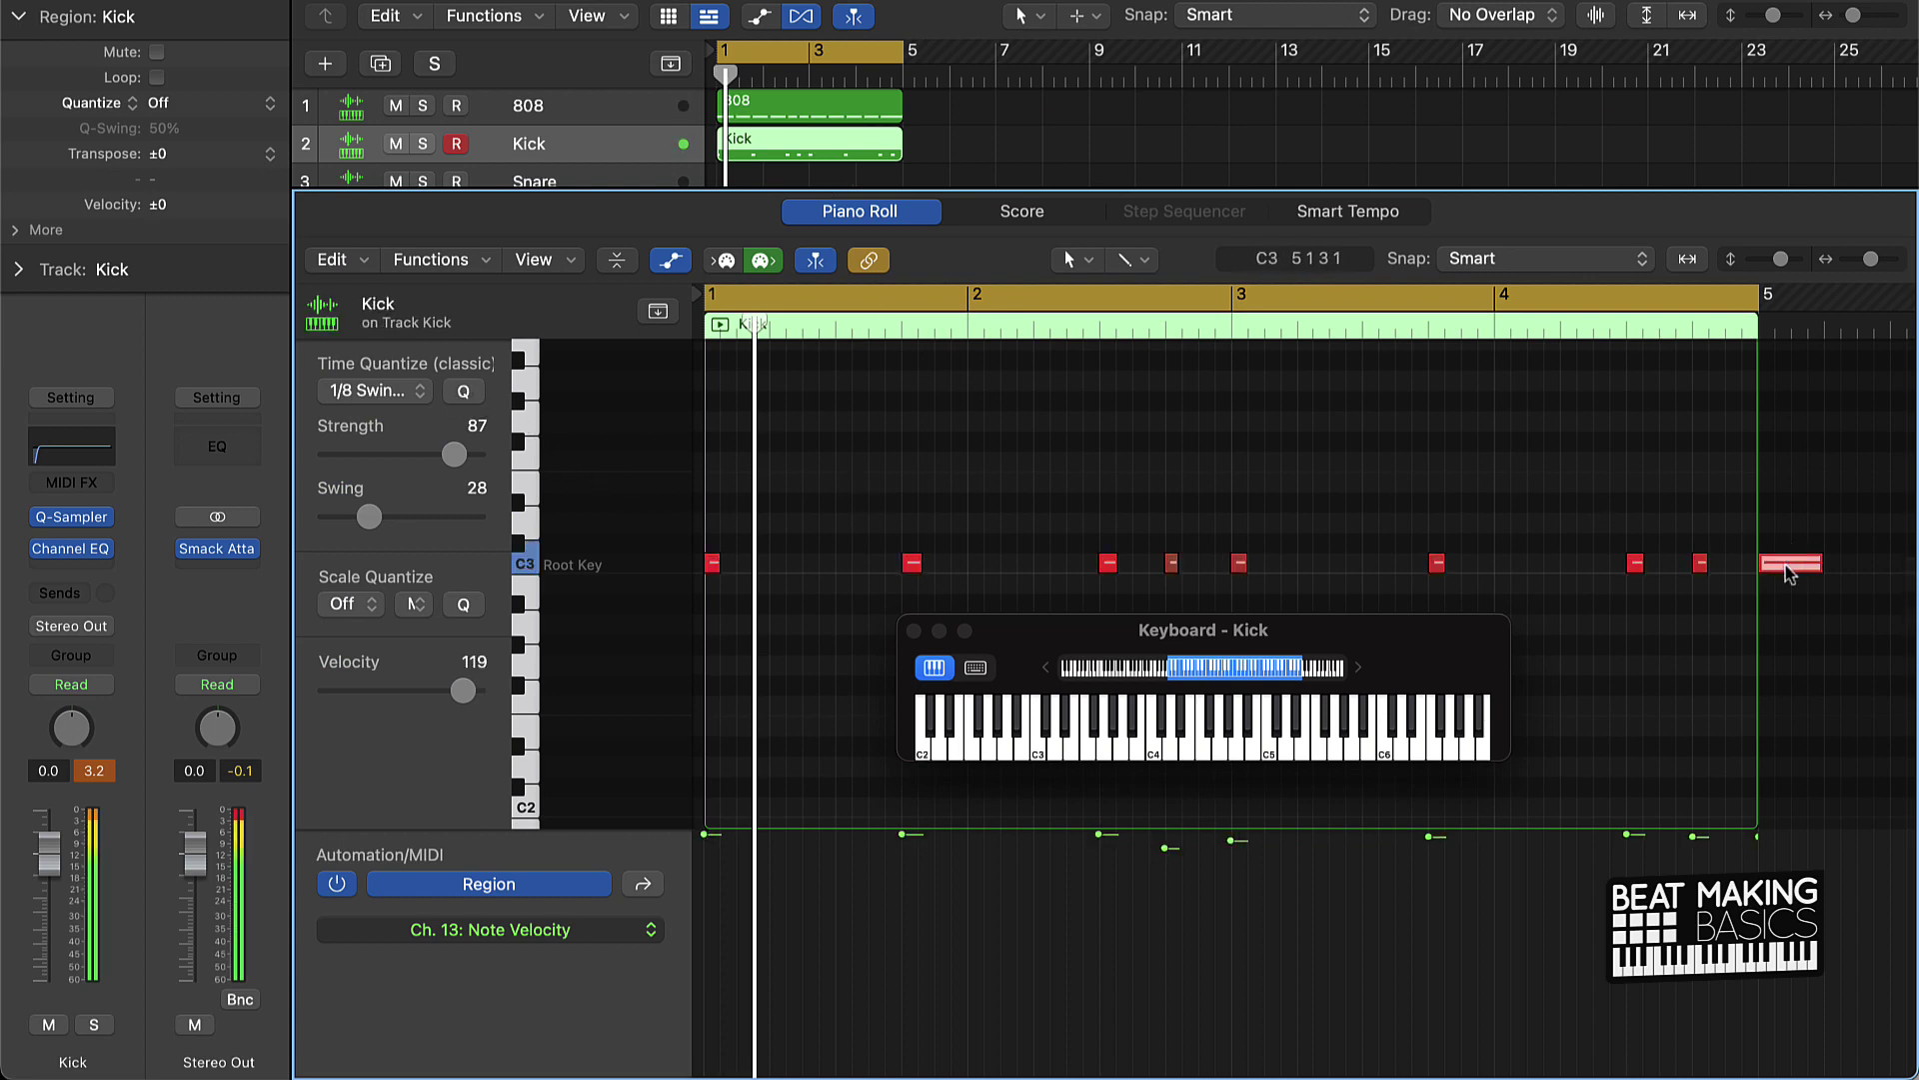
Step: Delete the stray long kick note after bar 5 and add a short C3 kick near the end of bar 4
left_click(1787, 564)
left_click(1701, 567)
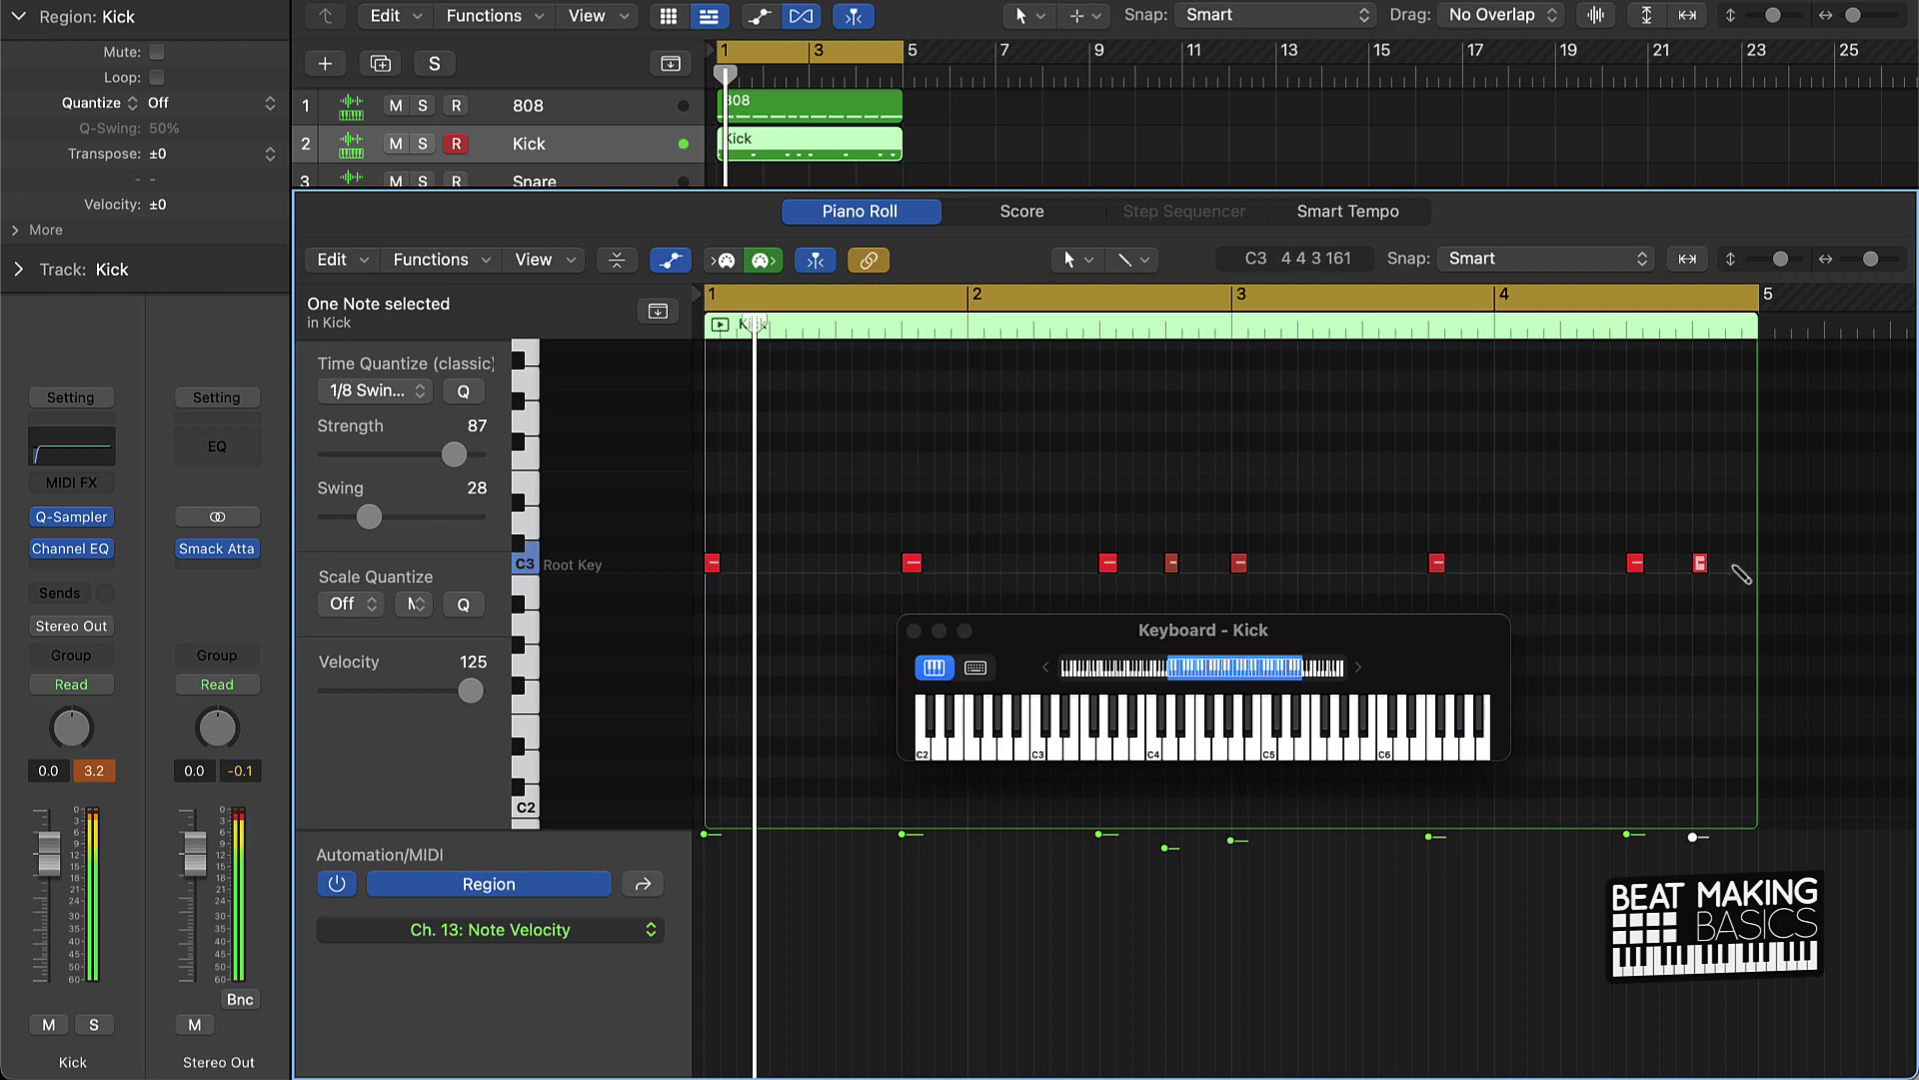
left_click(1734, 566, "super")
left_click(1643, 481)
Step: During playback, lower the Kick volume to -3.4 dB and the 808 volume to -5.2 dB, and close the Piano Roll
key("space")
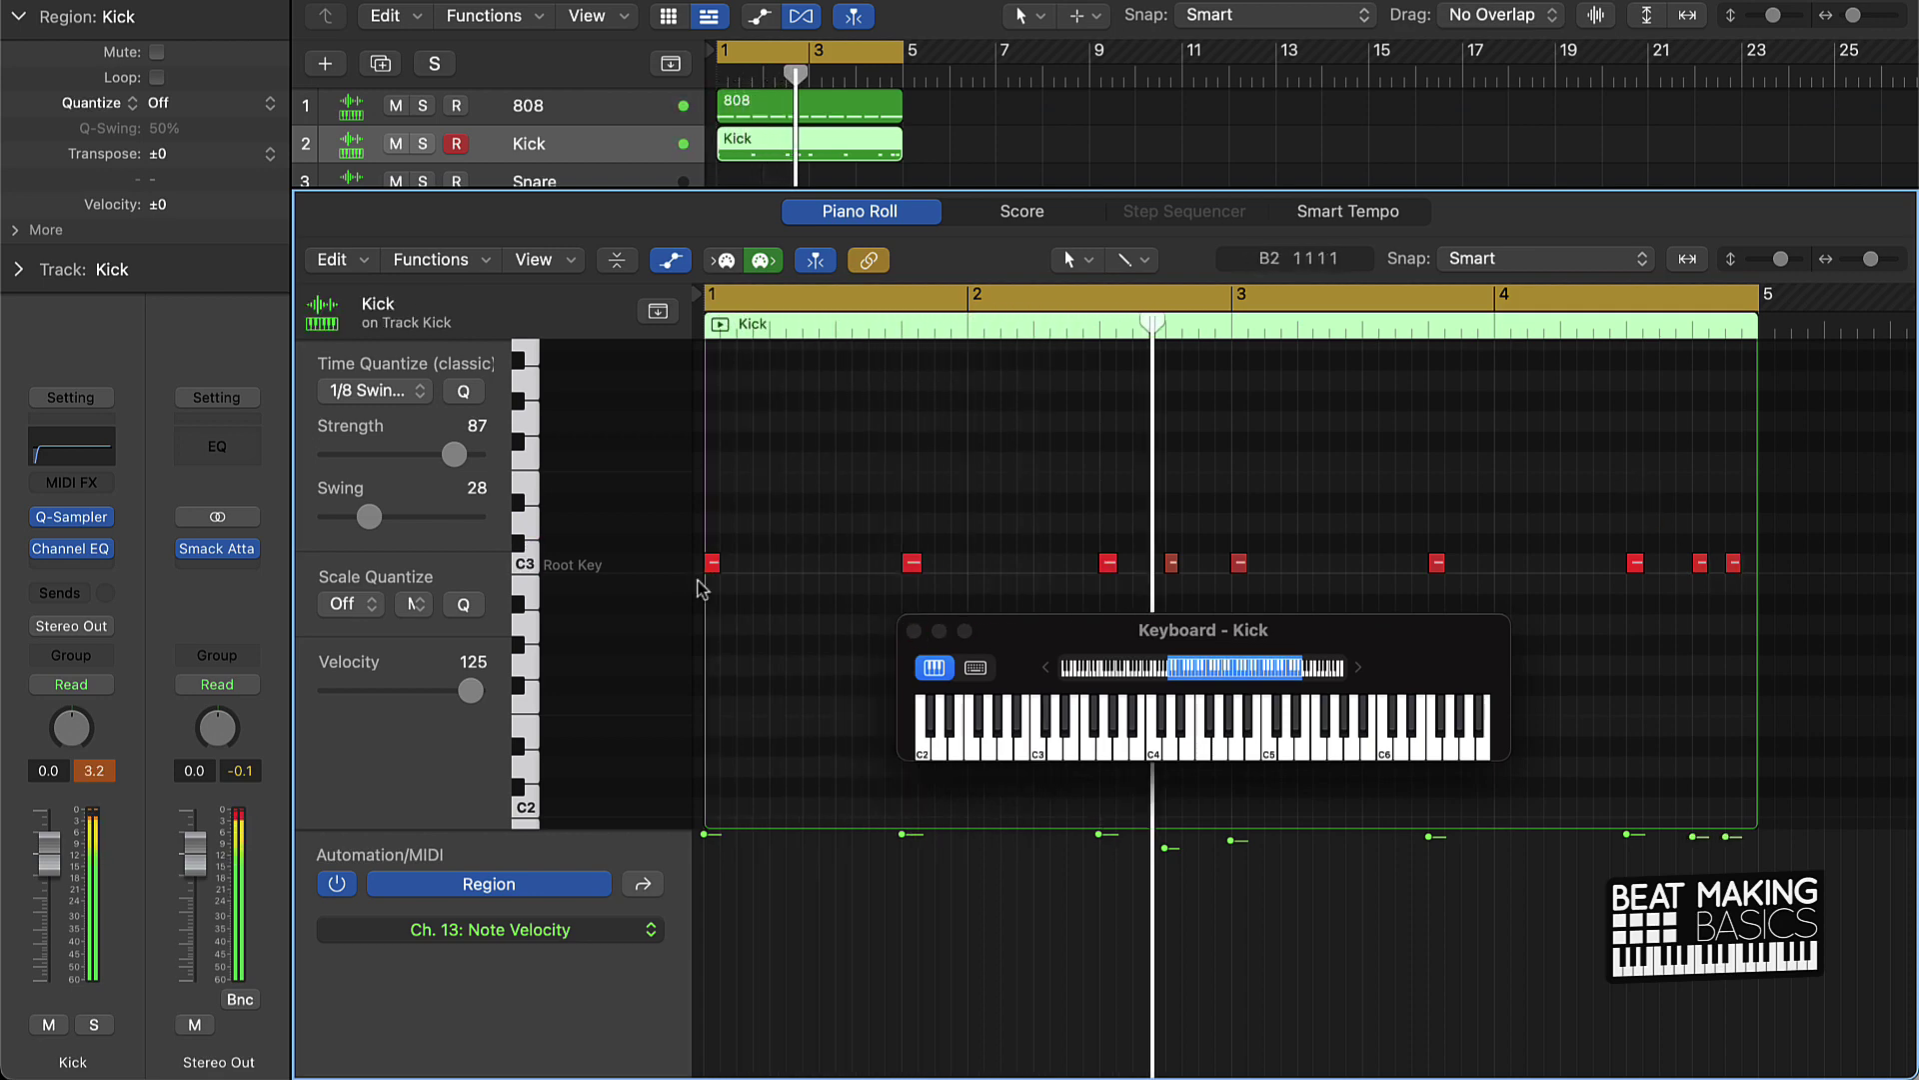
left_click_drag(44, 862, 44, 884)
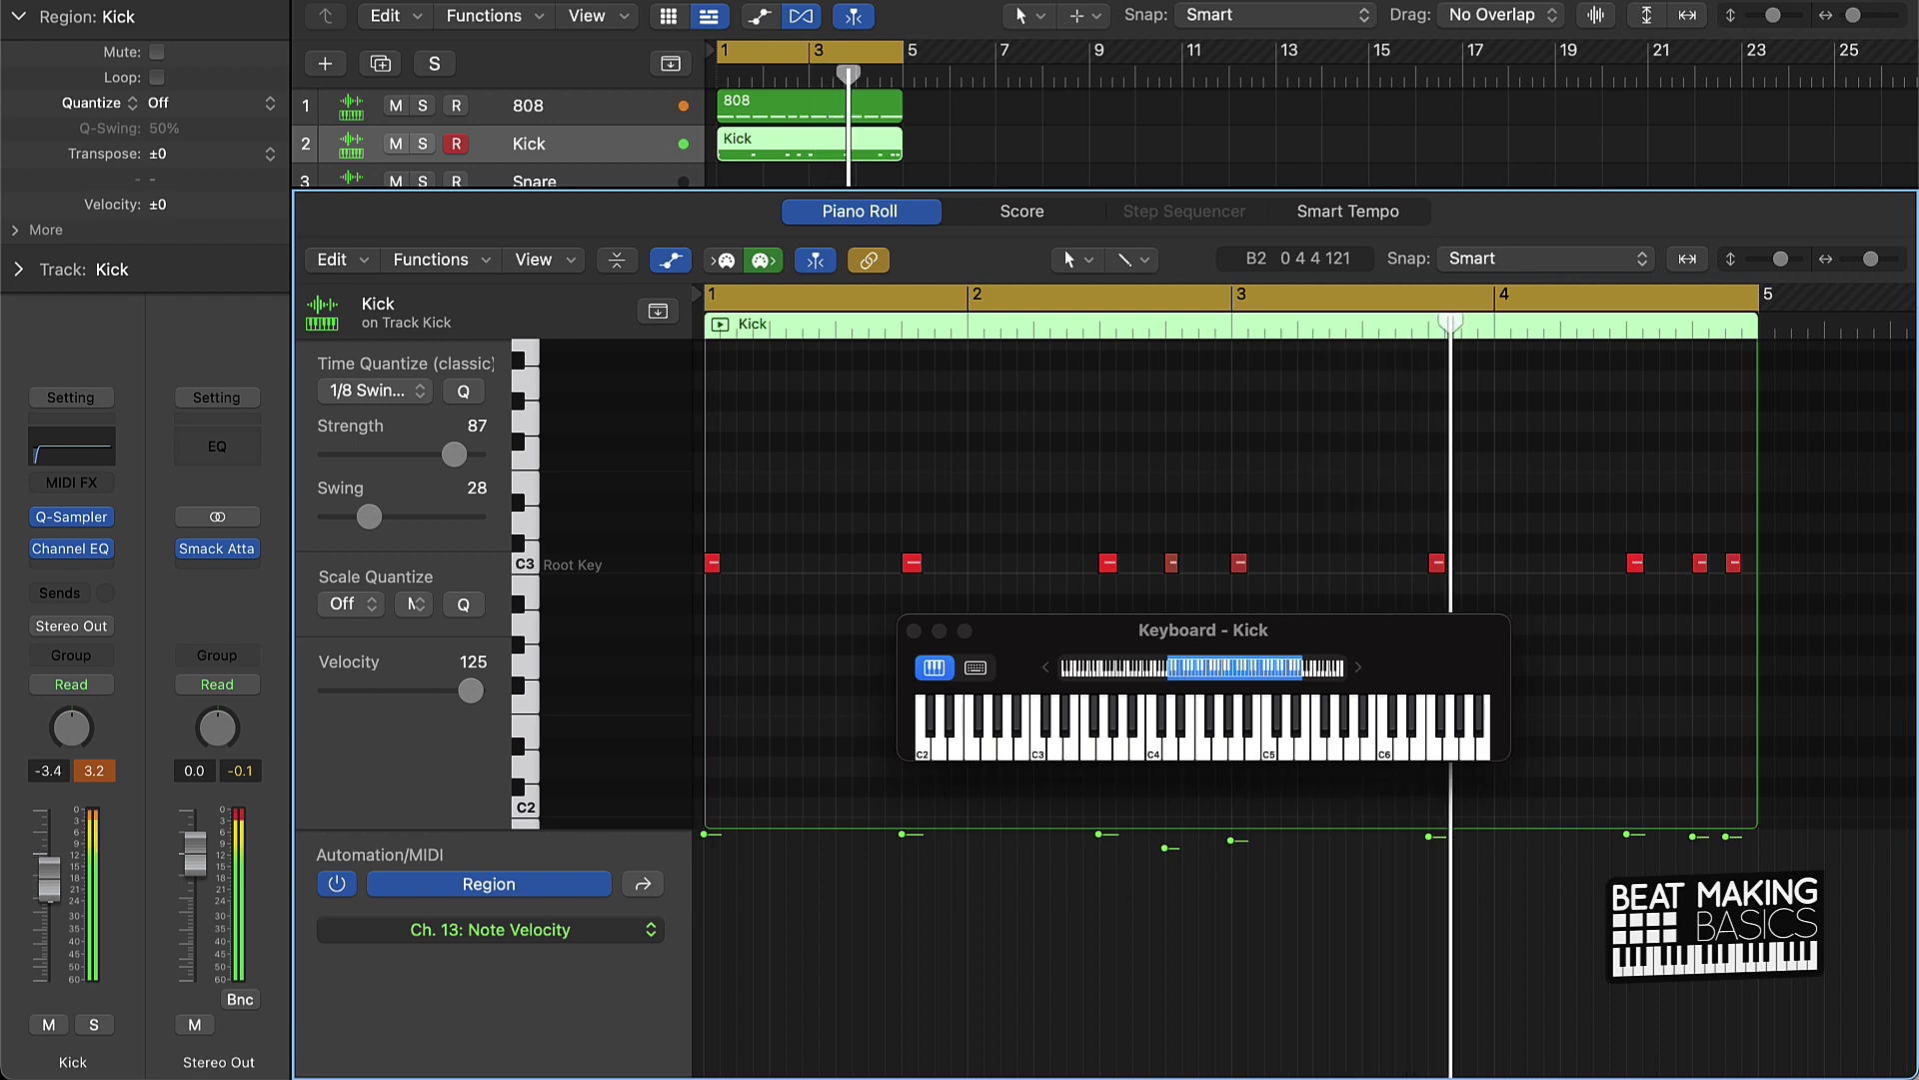
left_click(523, 93)
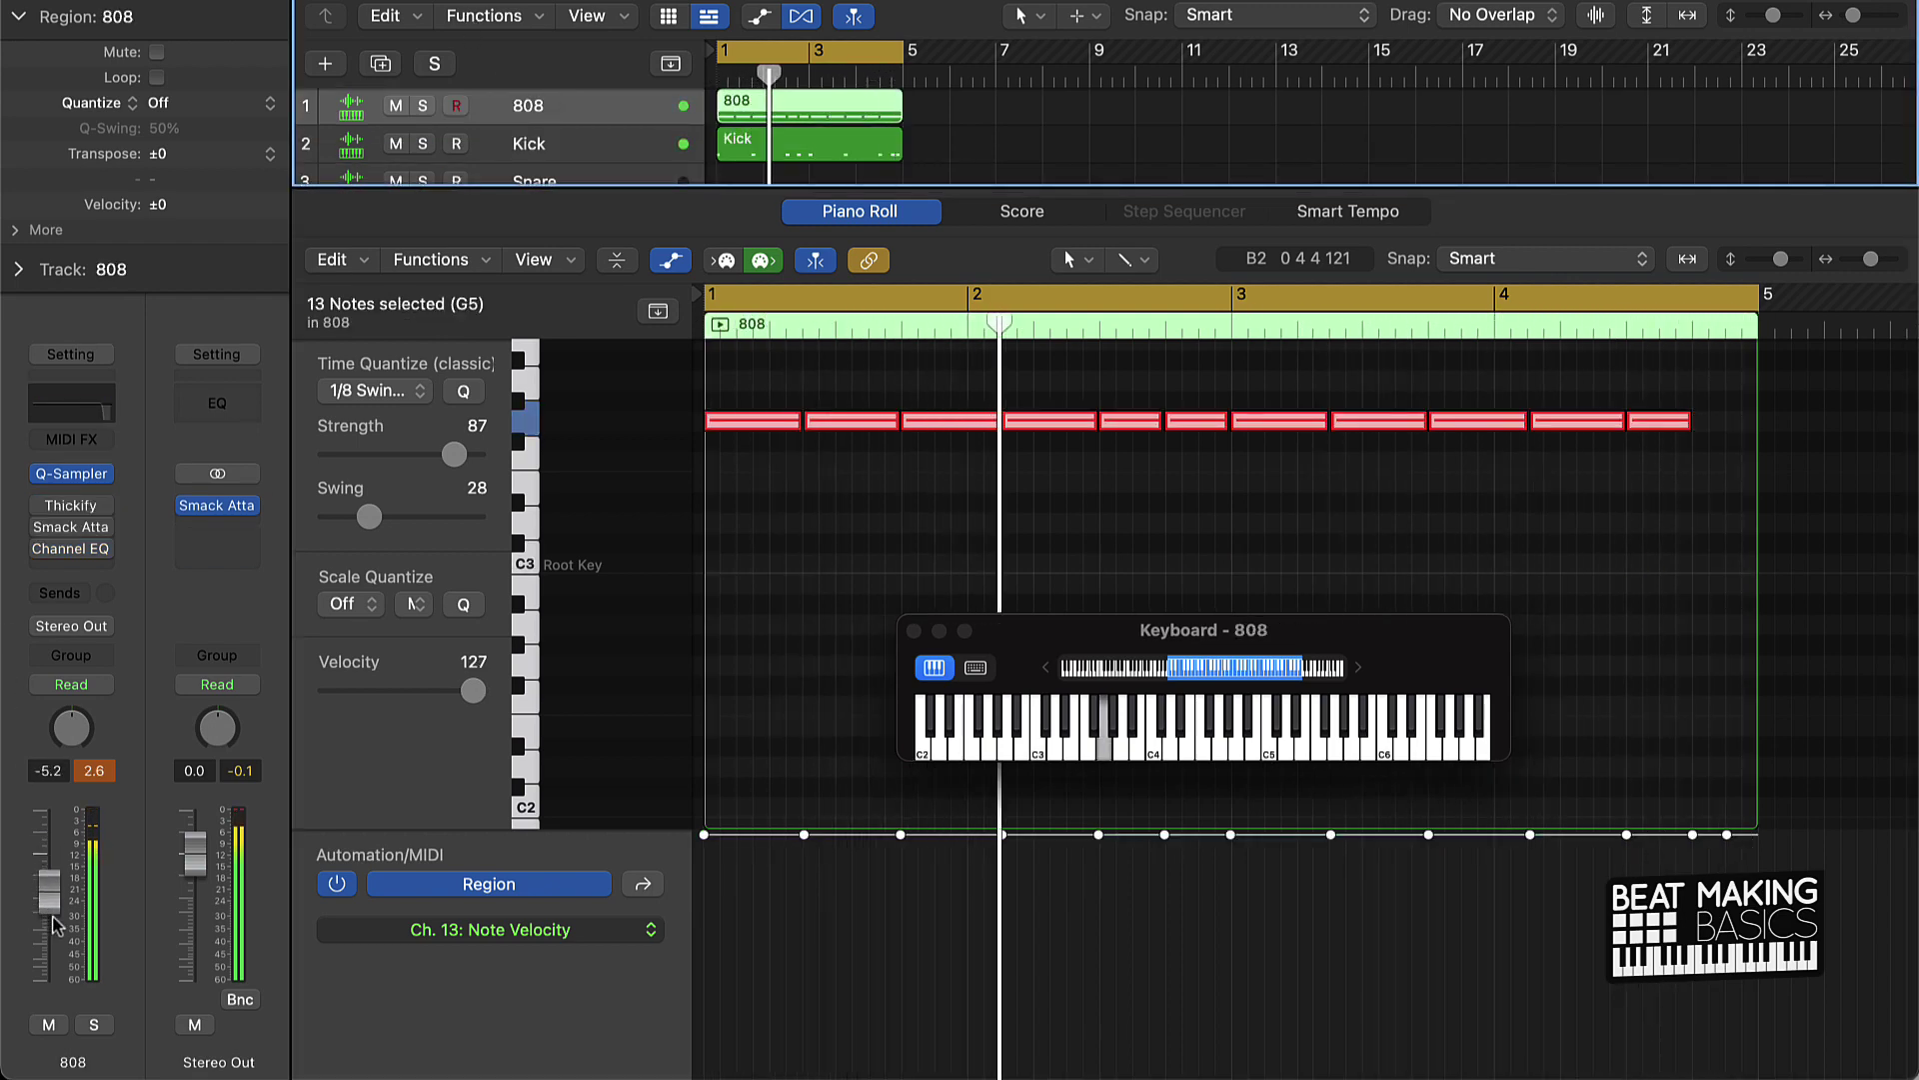
key("e")
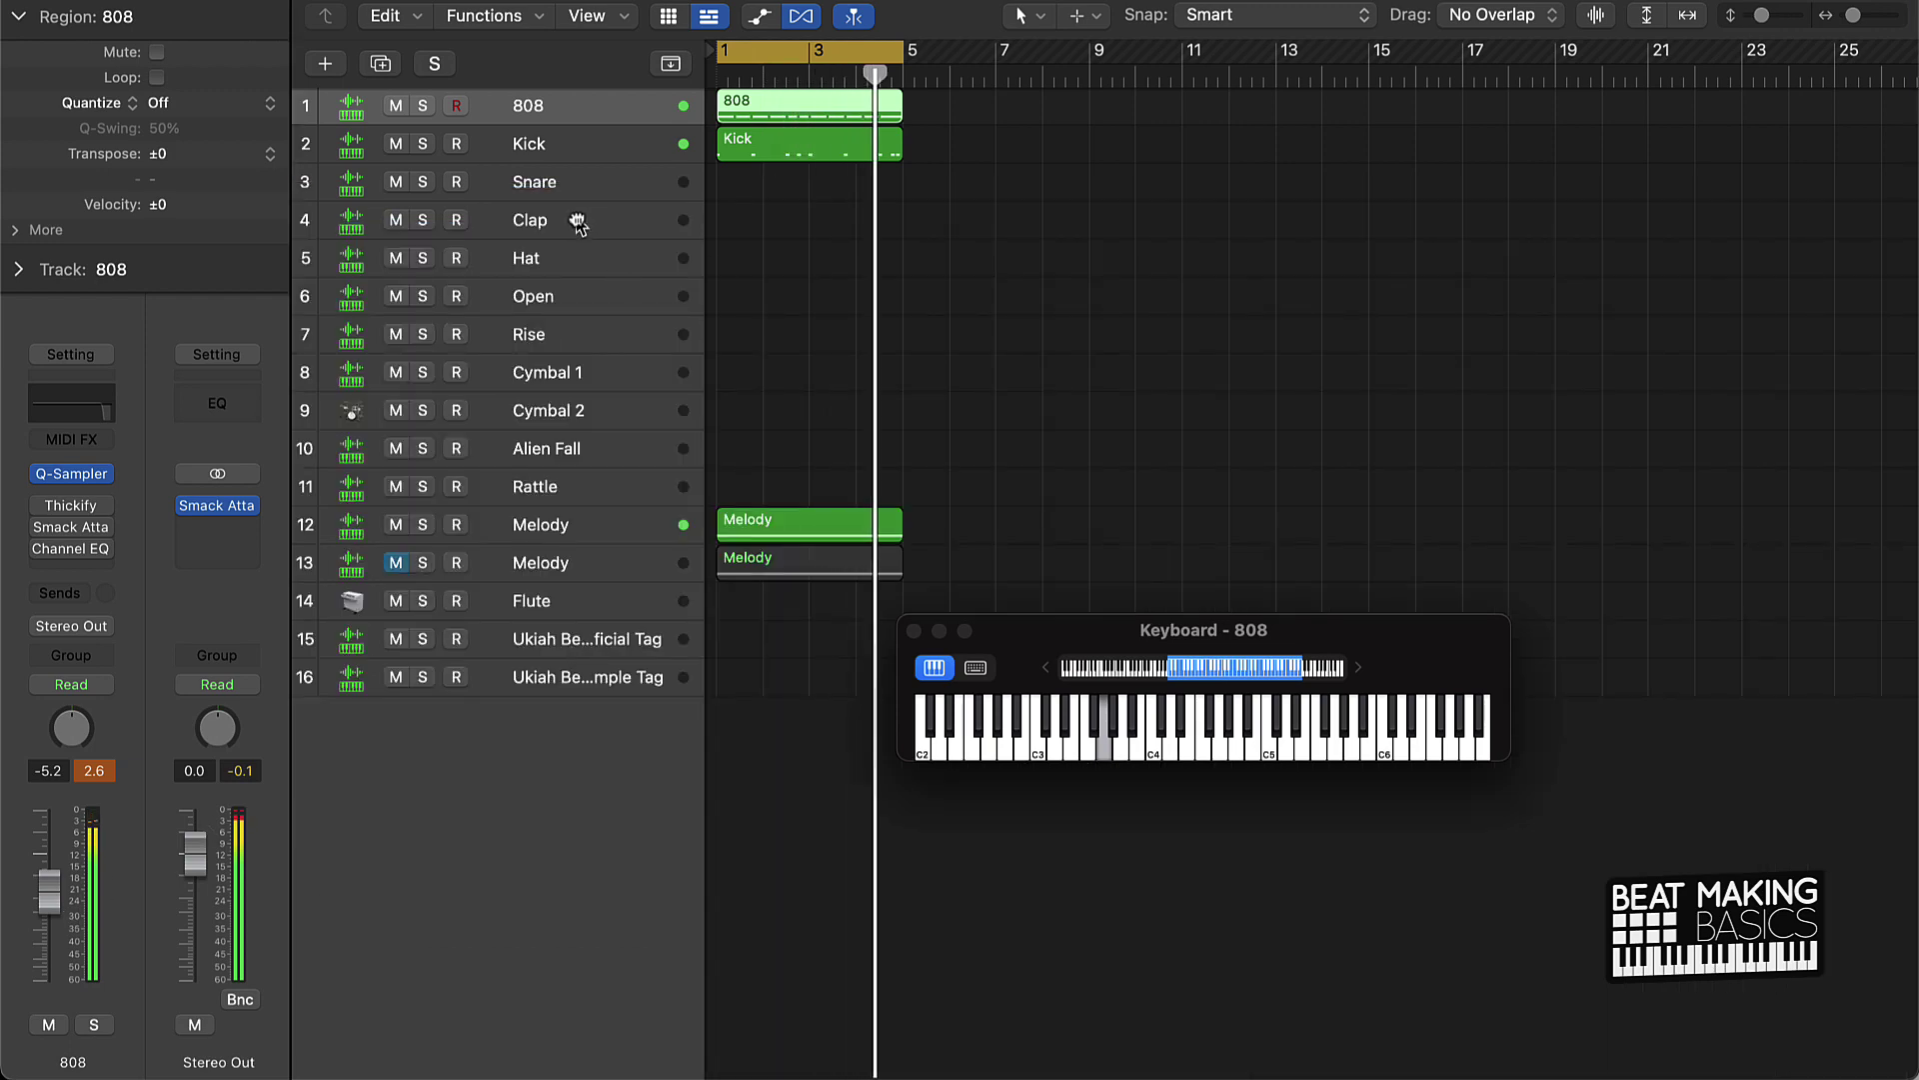
Step: Move the Clap track above Snare and record one clap per bar over the four-bar loop
left_click_drag(579, 219, 553, 184)
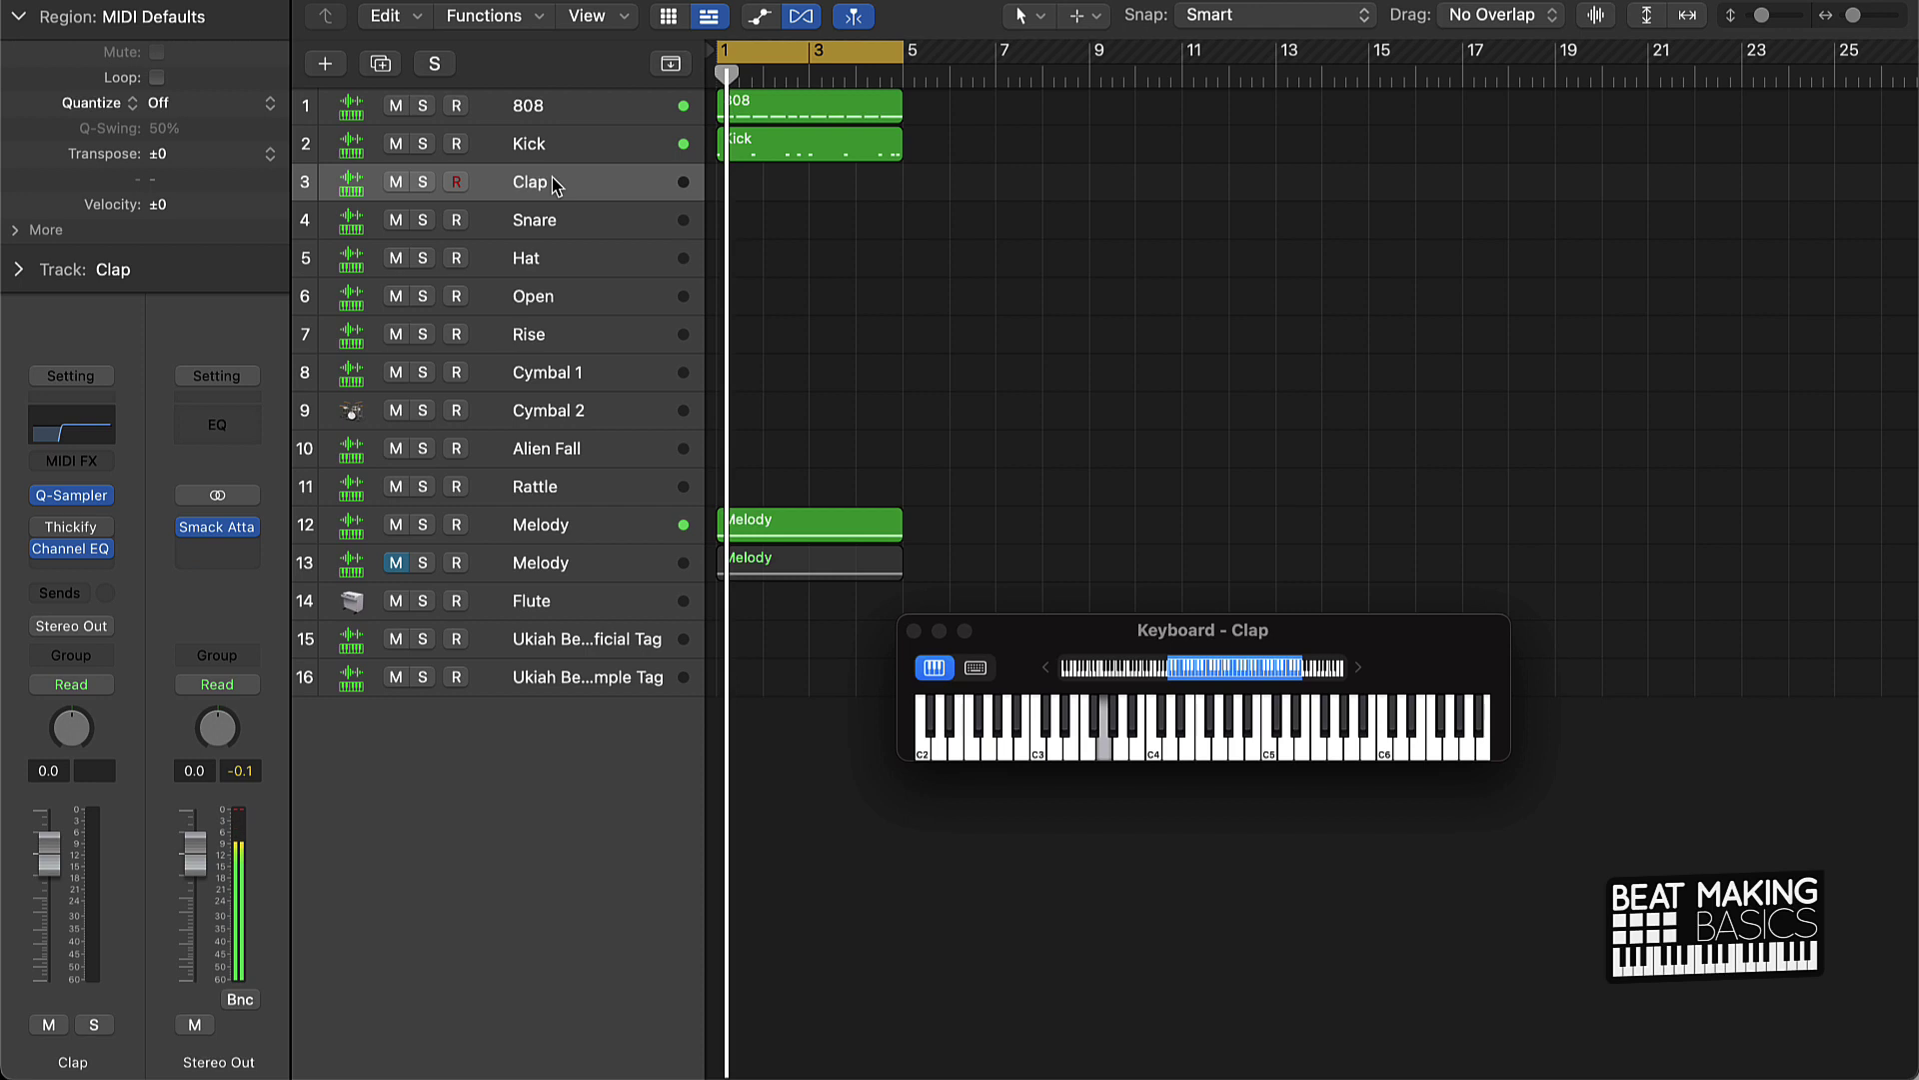
key("r")
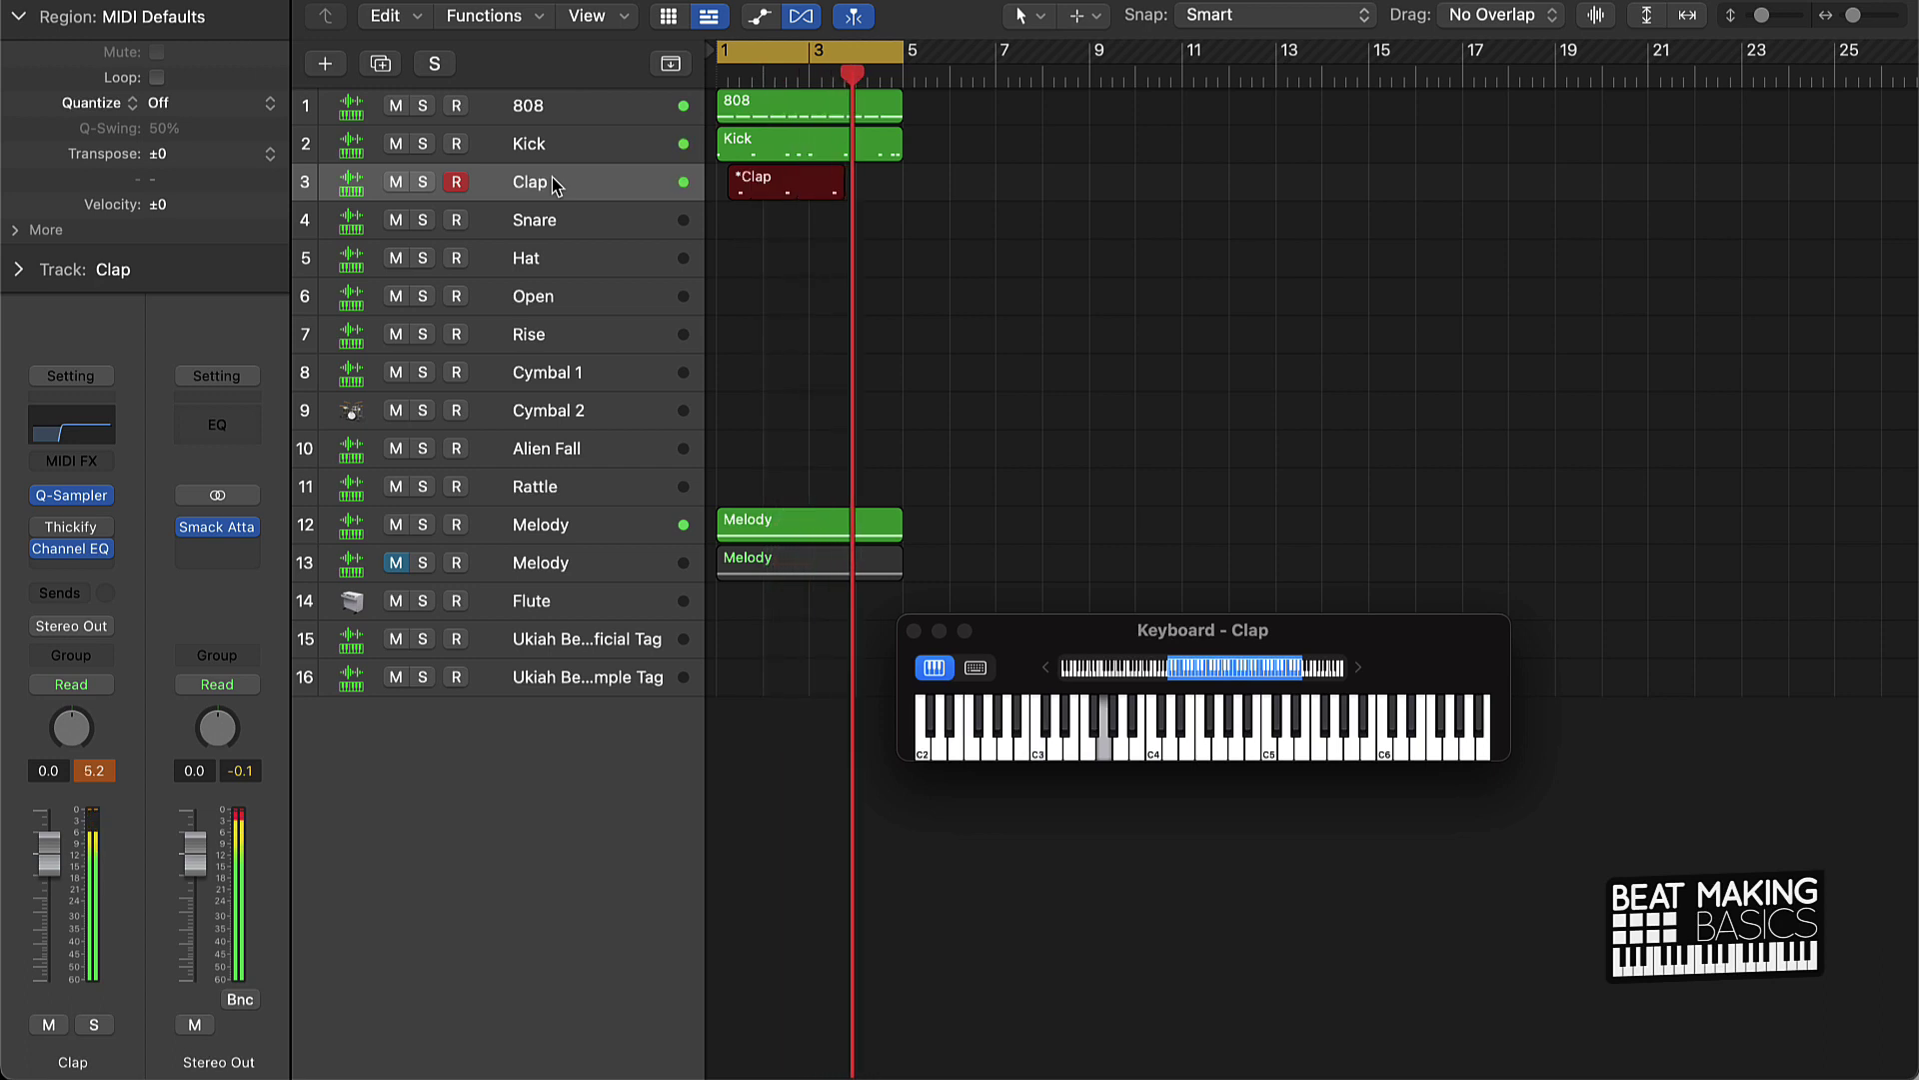
key("space")
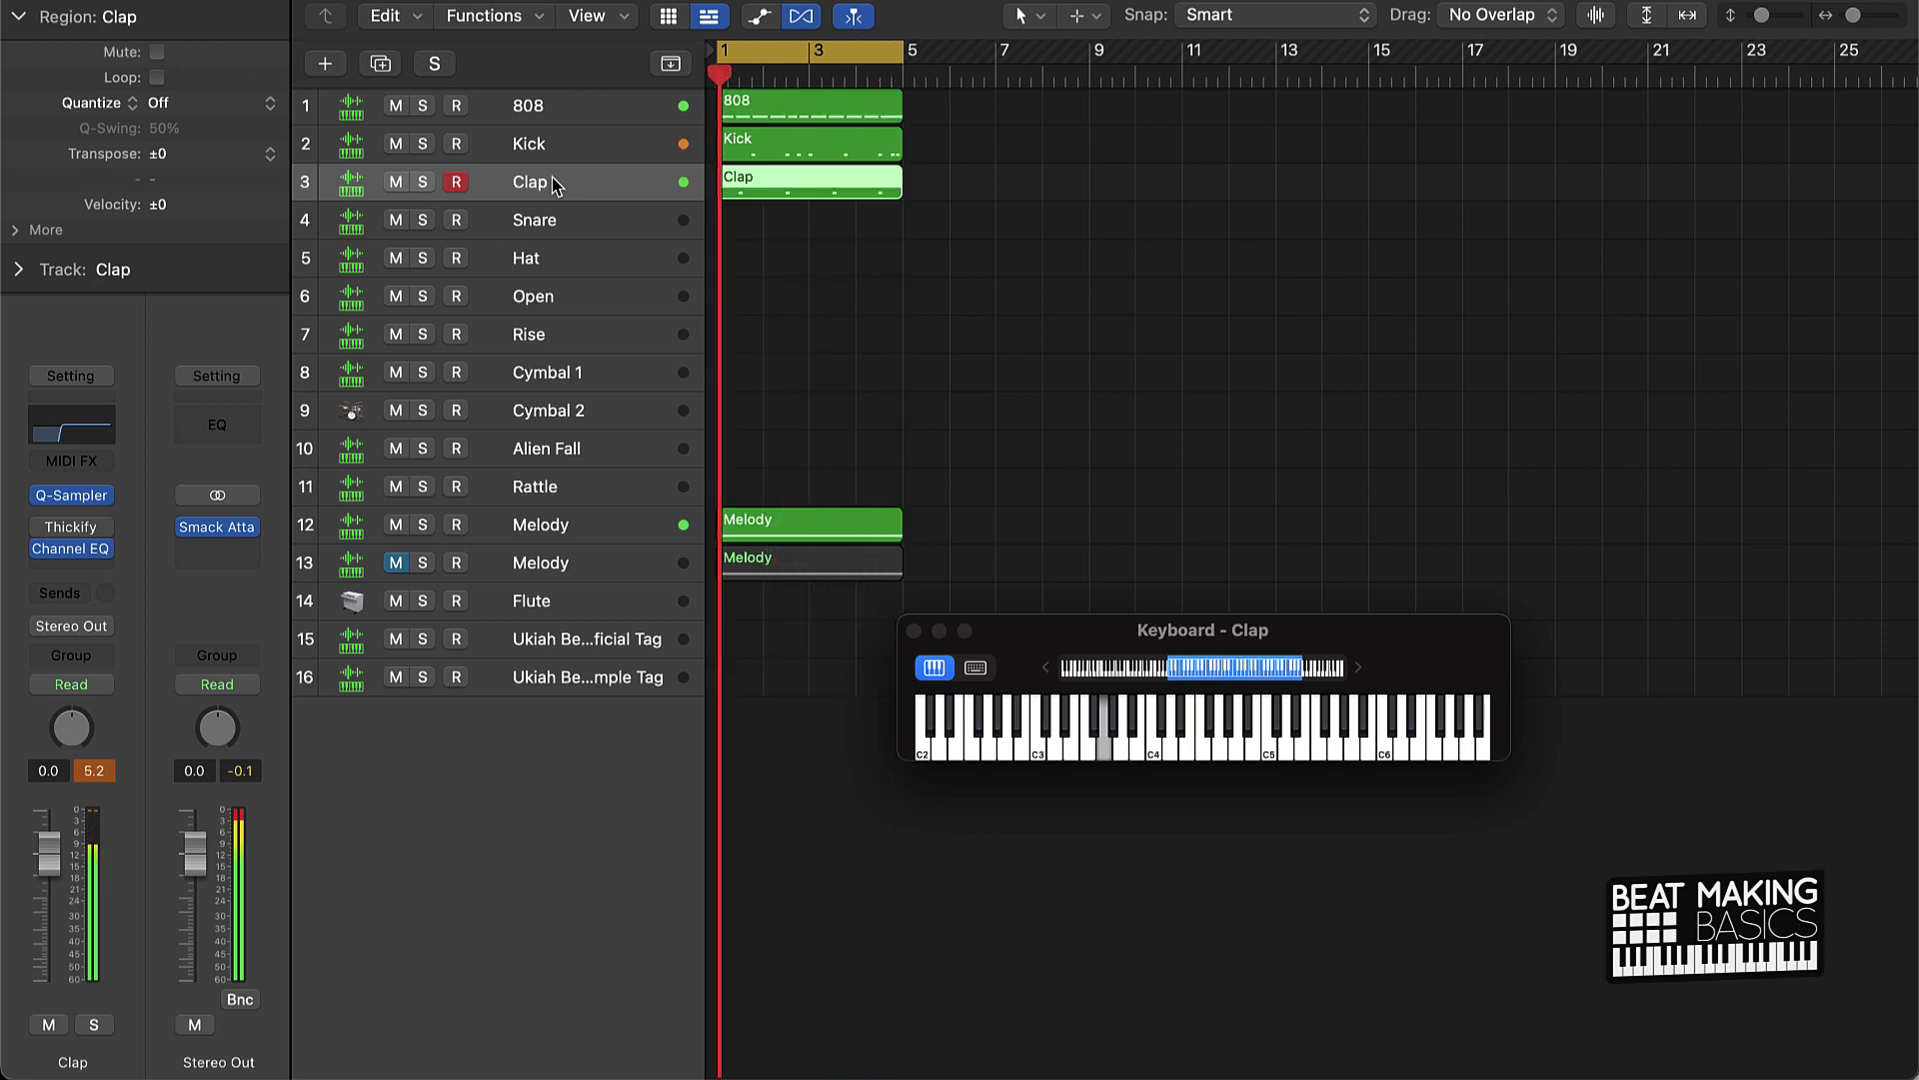
key("space")
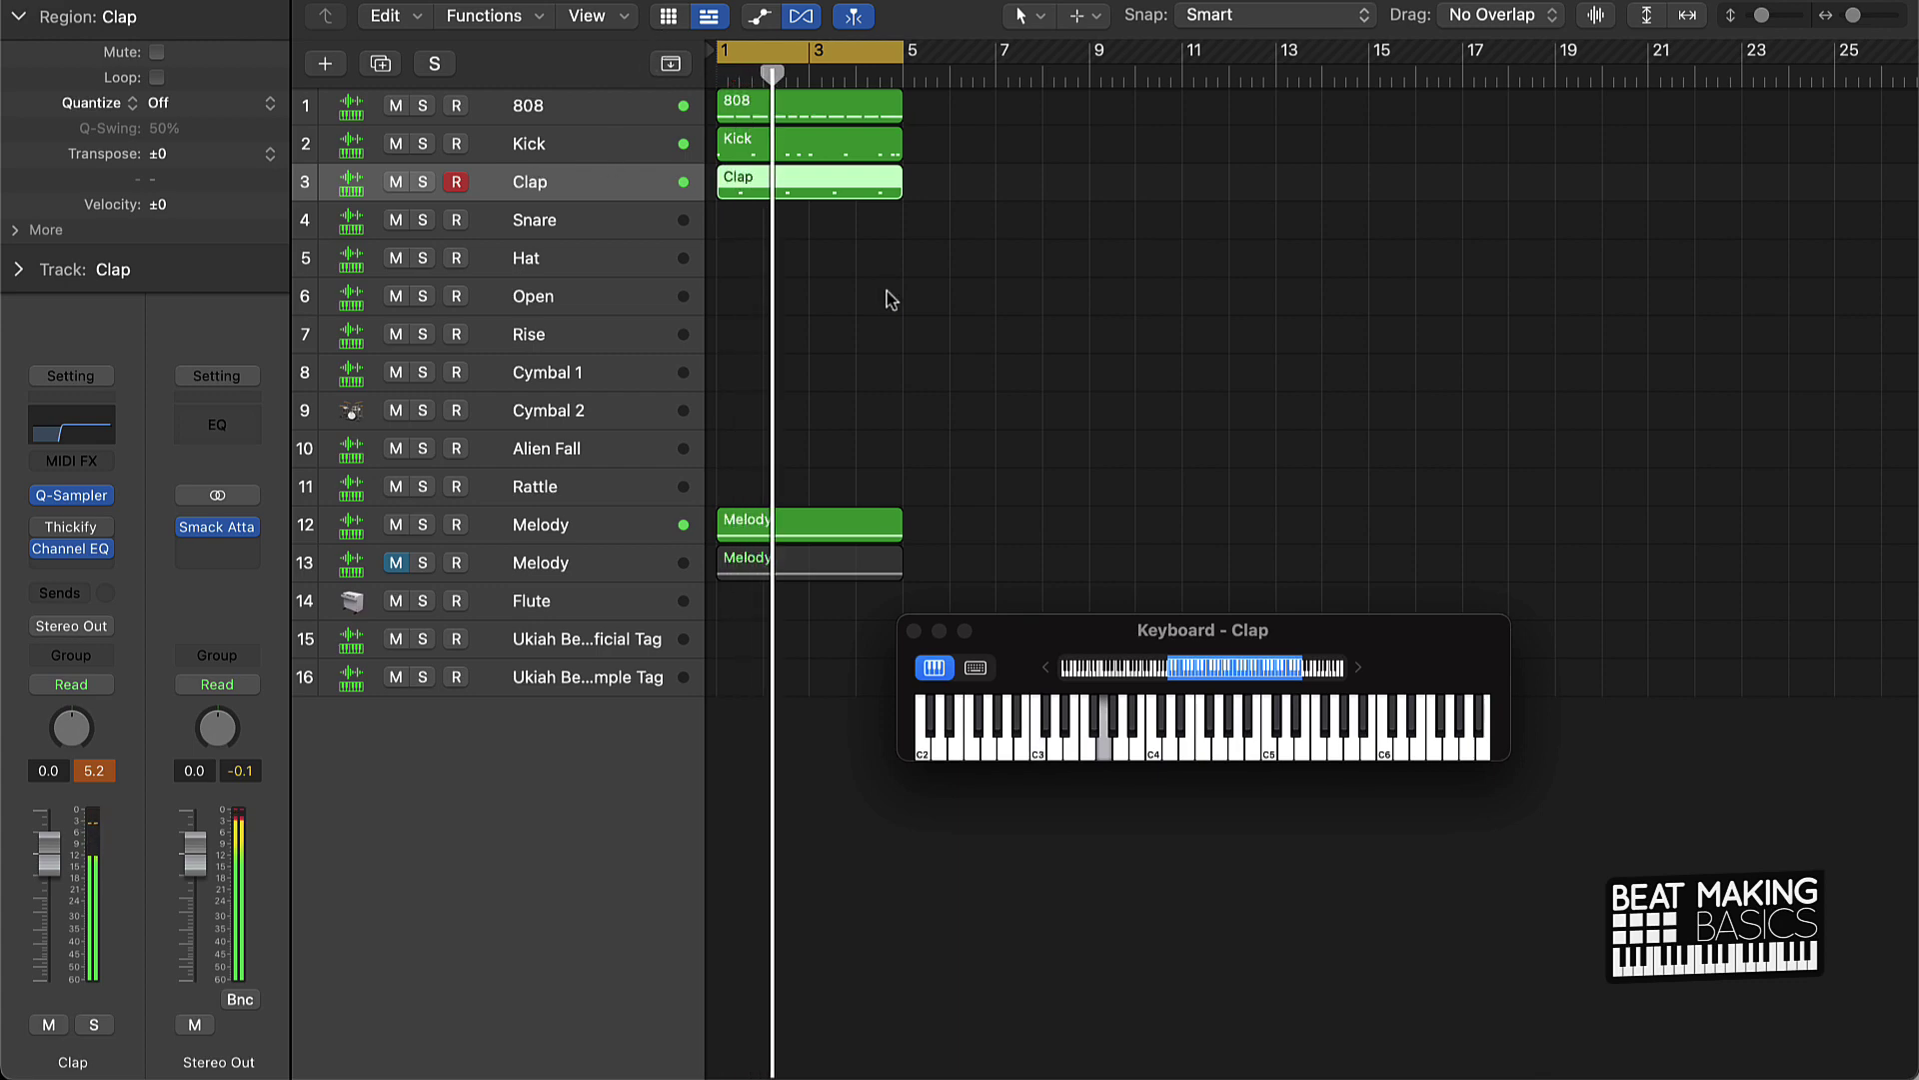
Step: Quantize all clap notes to the 1/8 swing grid at strength 87 and swing 28, and close the Piano Roll
double_click(870, 183)
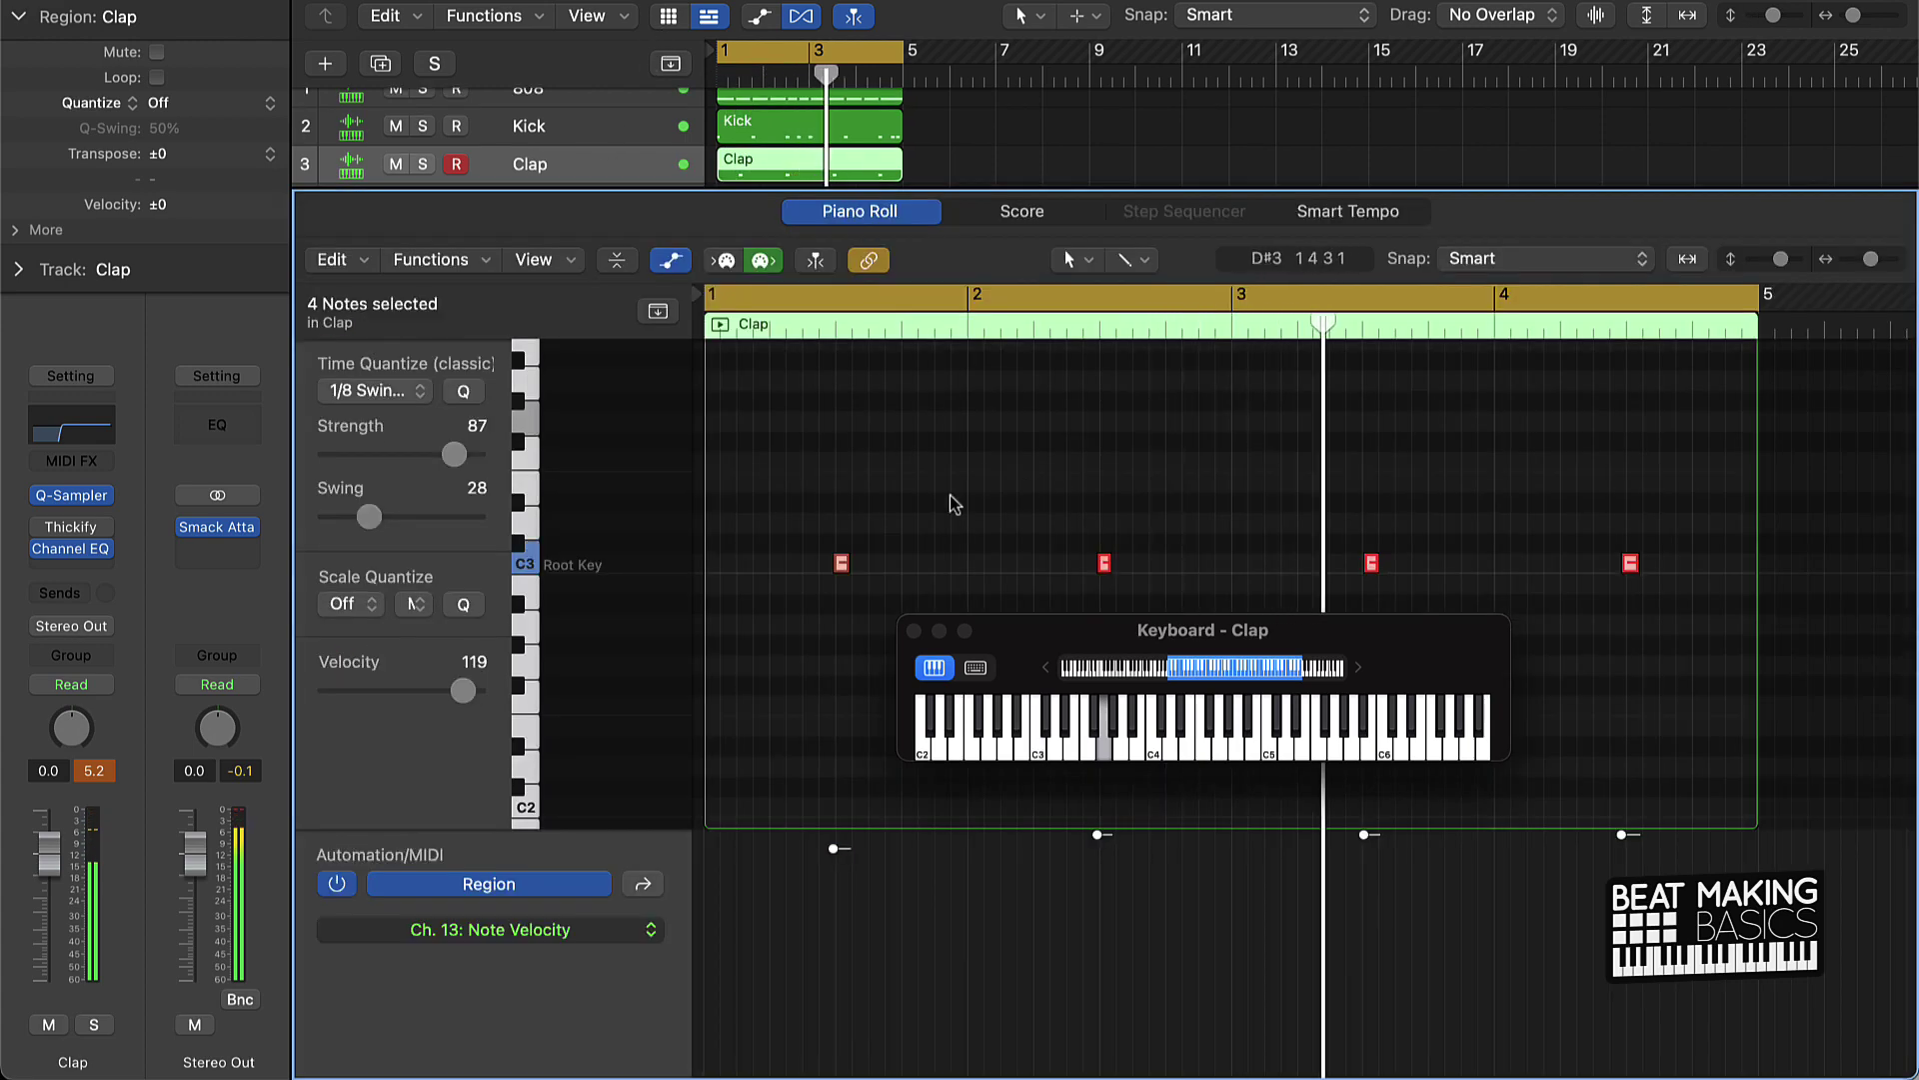
left_click(904, 424)
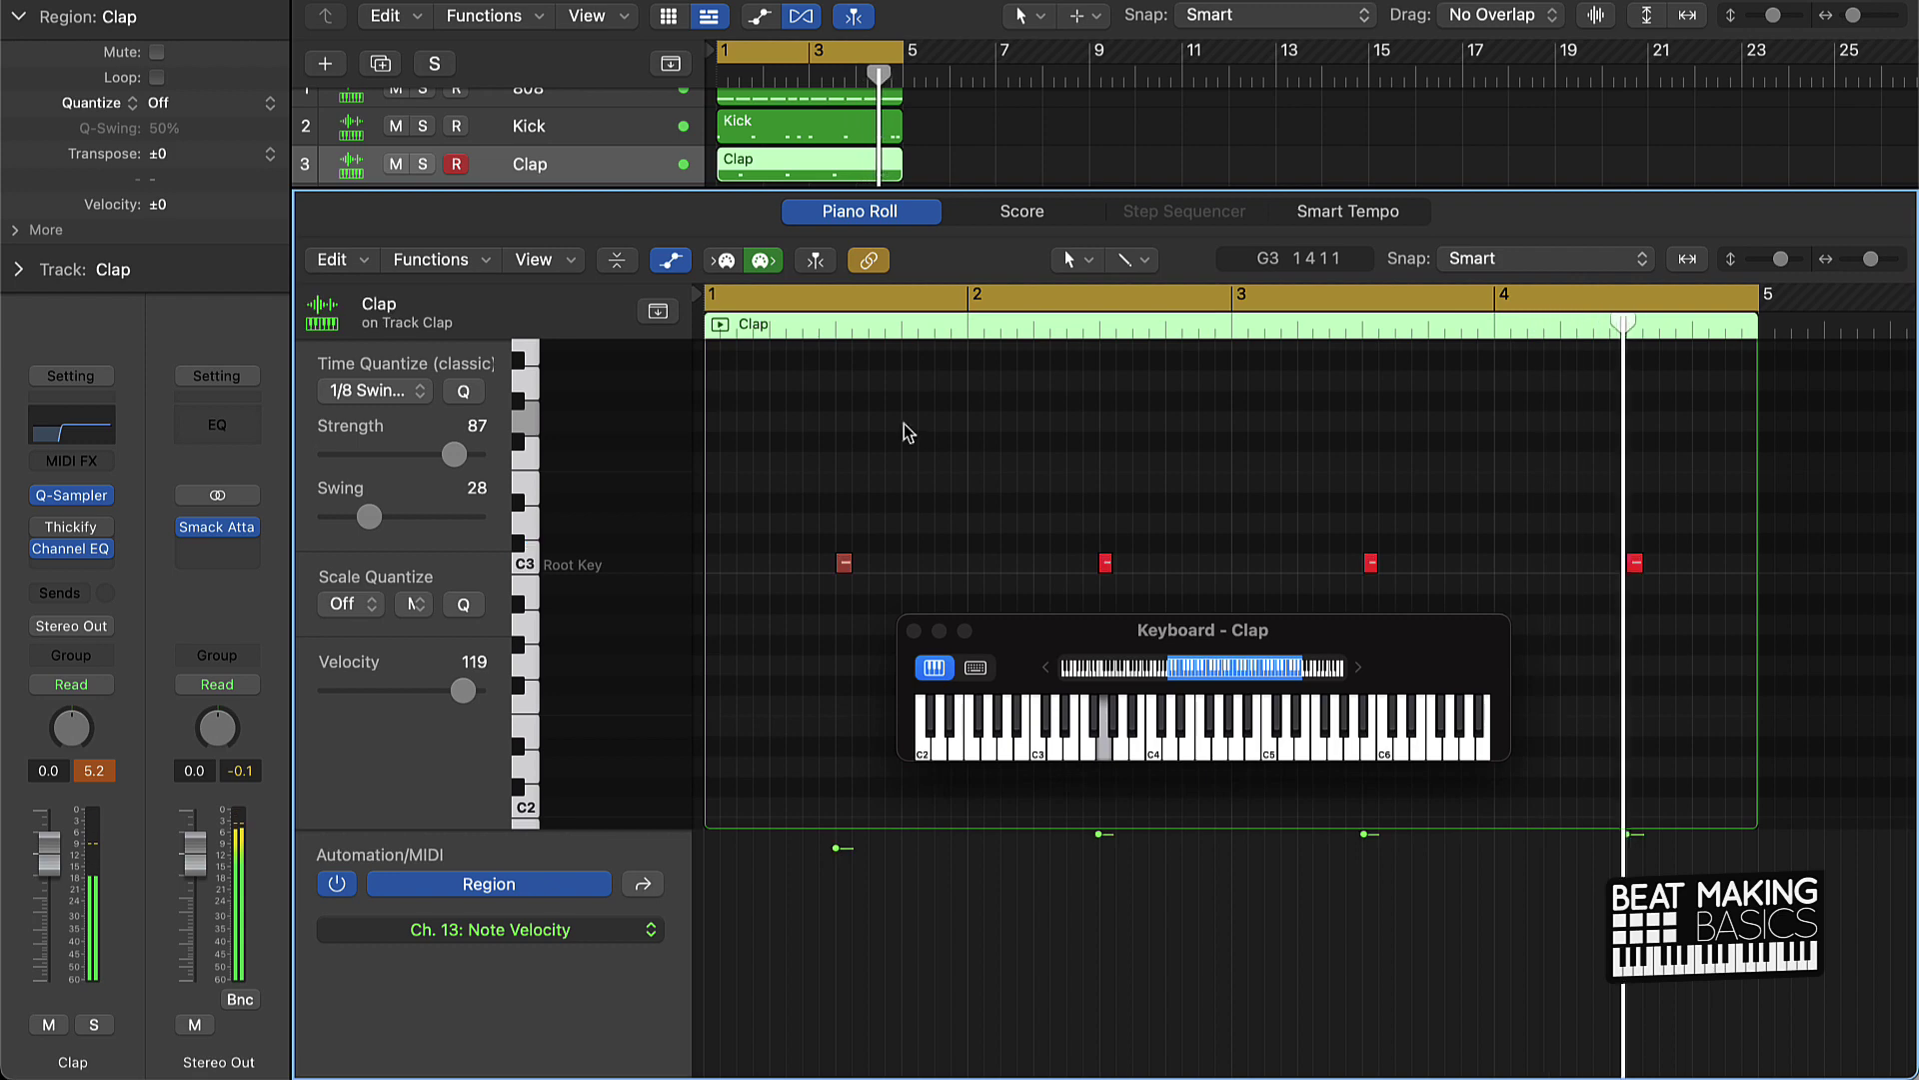
key("e")
Step: Record a four-bar snare pattern on the Snare track, with an extra hit at the end of bar 4
left_click(579, 252)
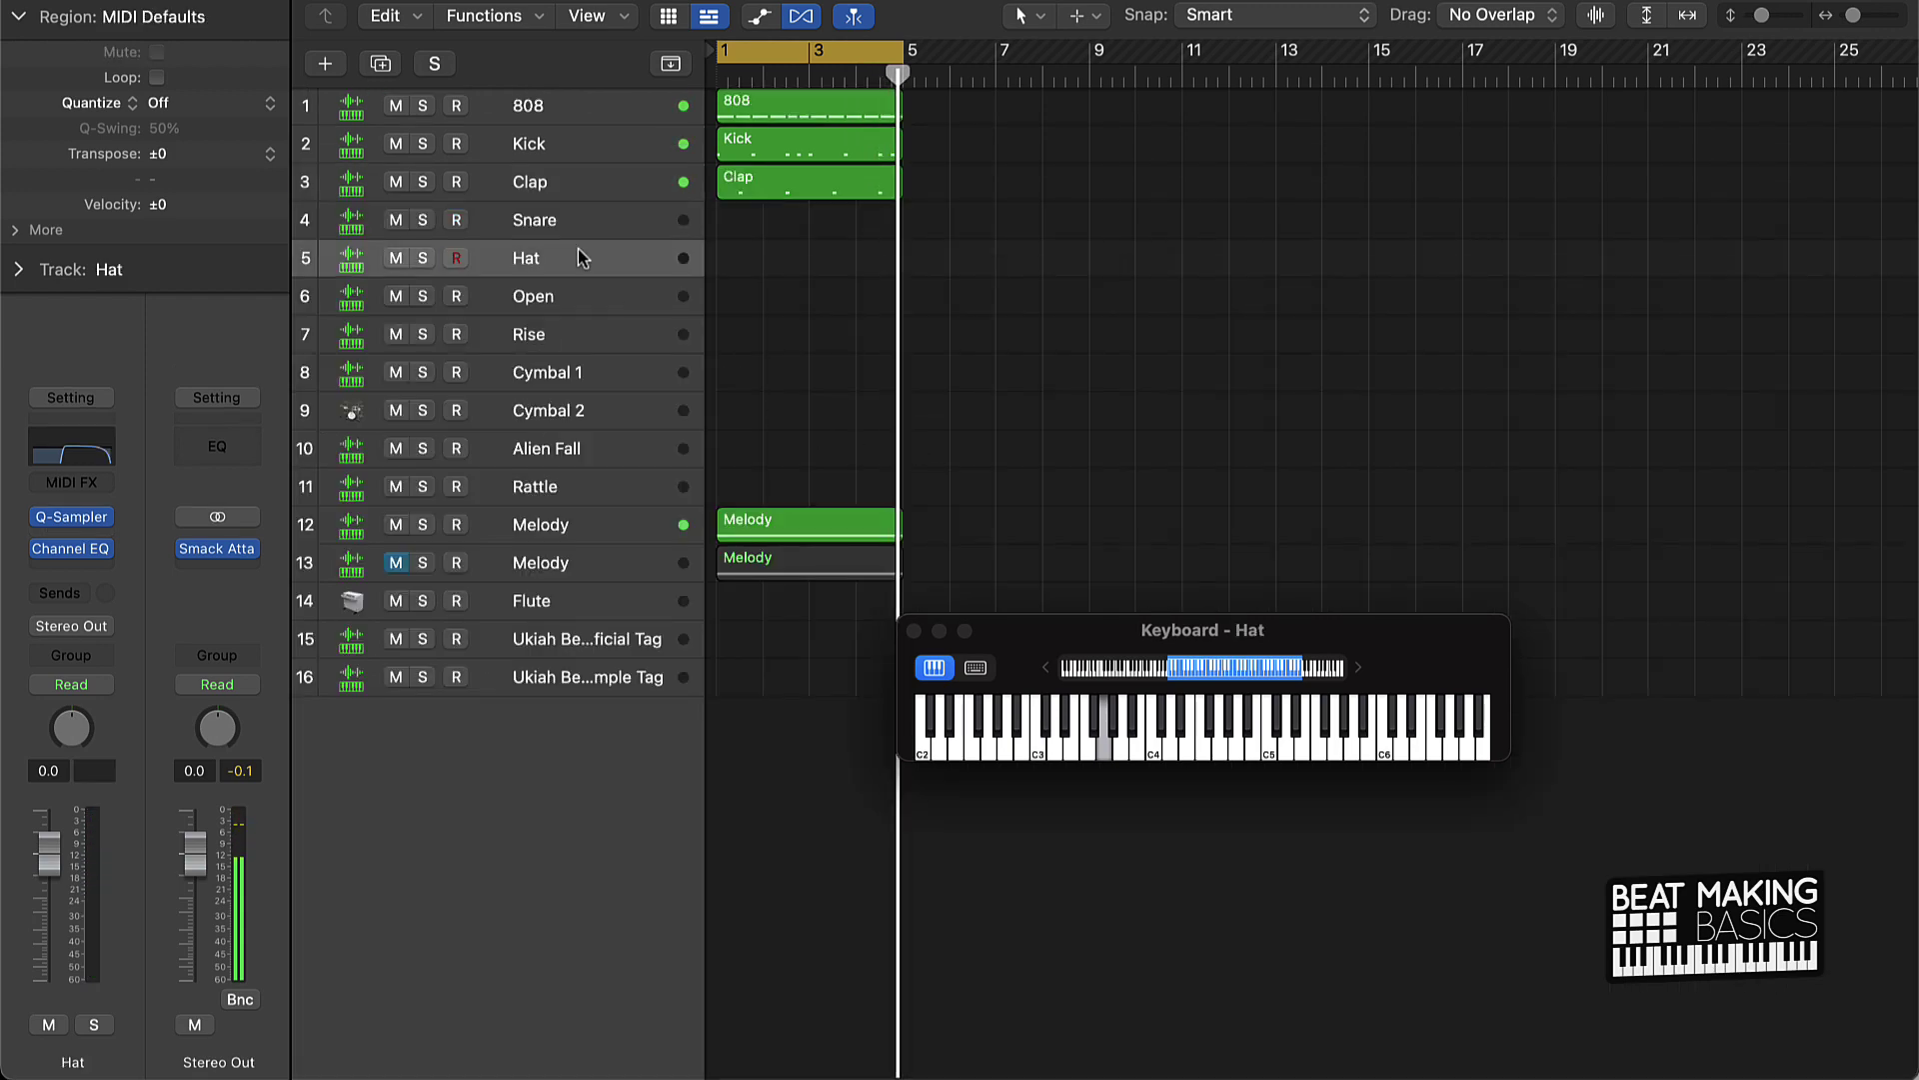
left_click(583, 226)
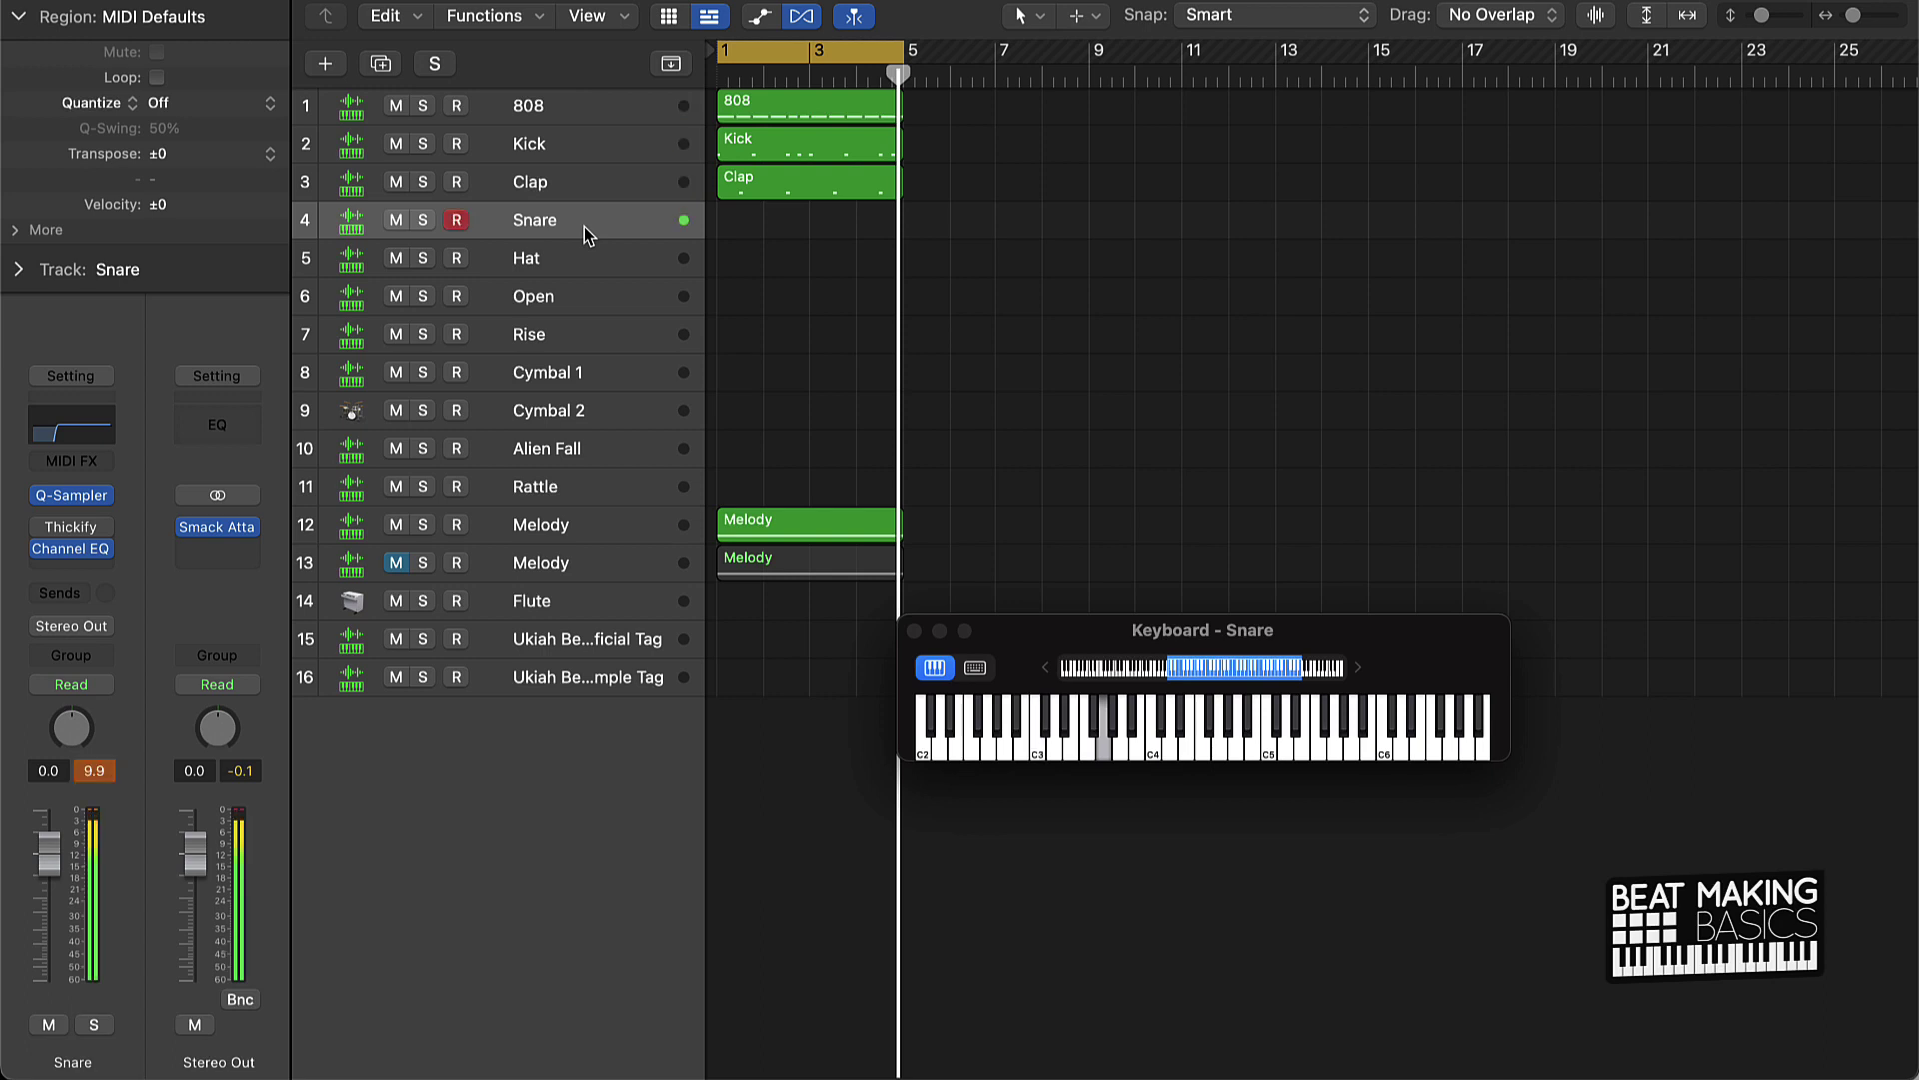
key("r")
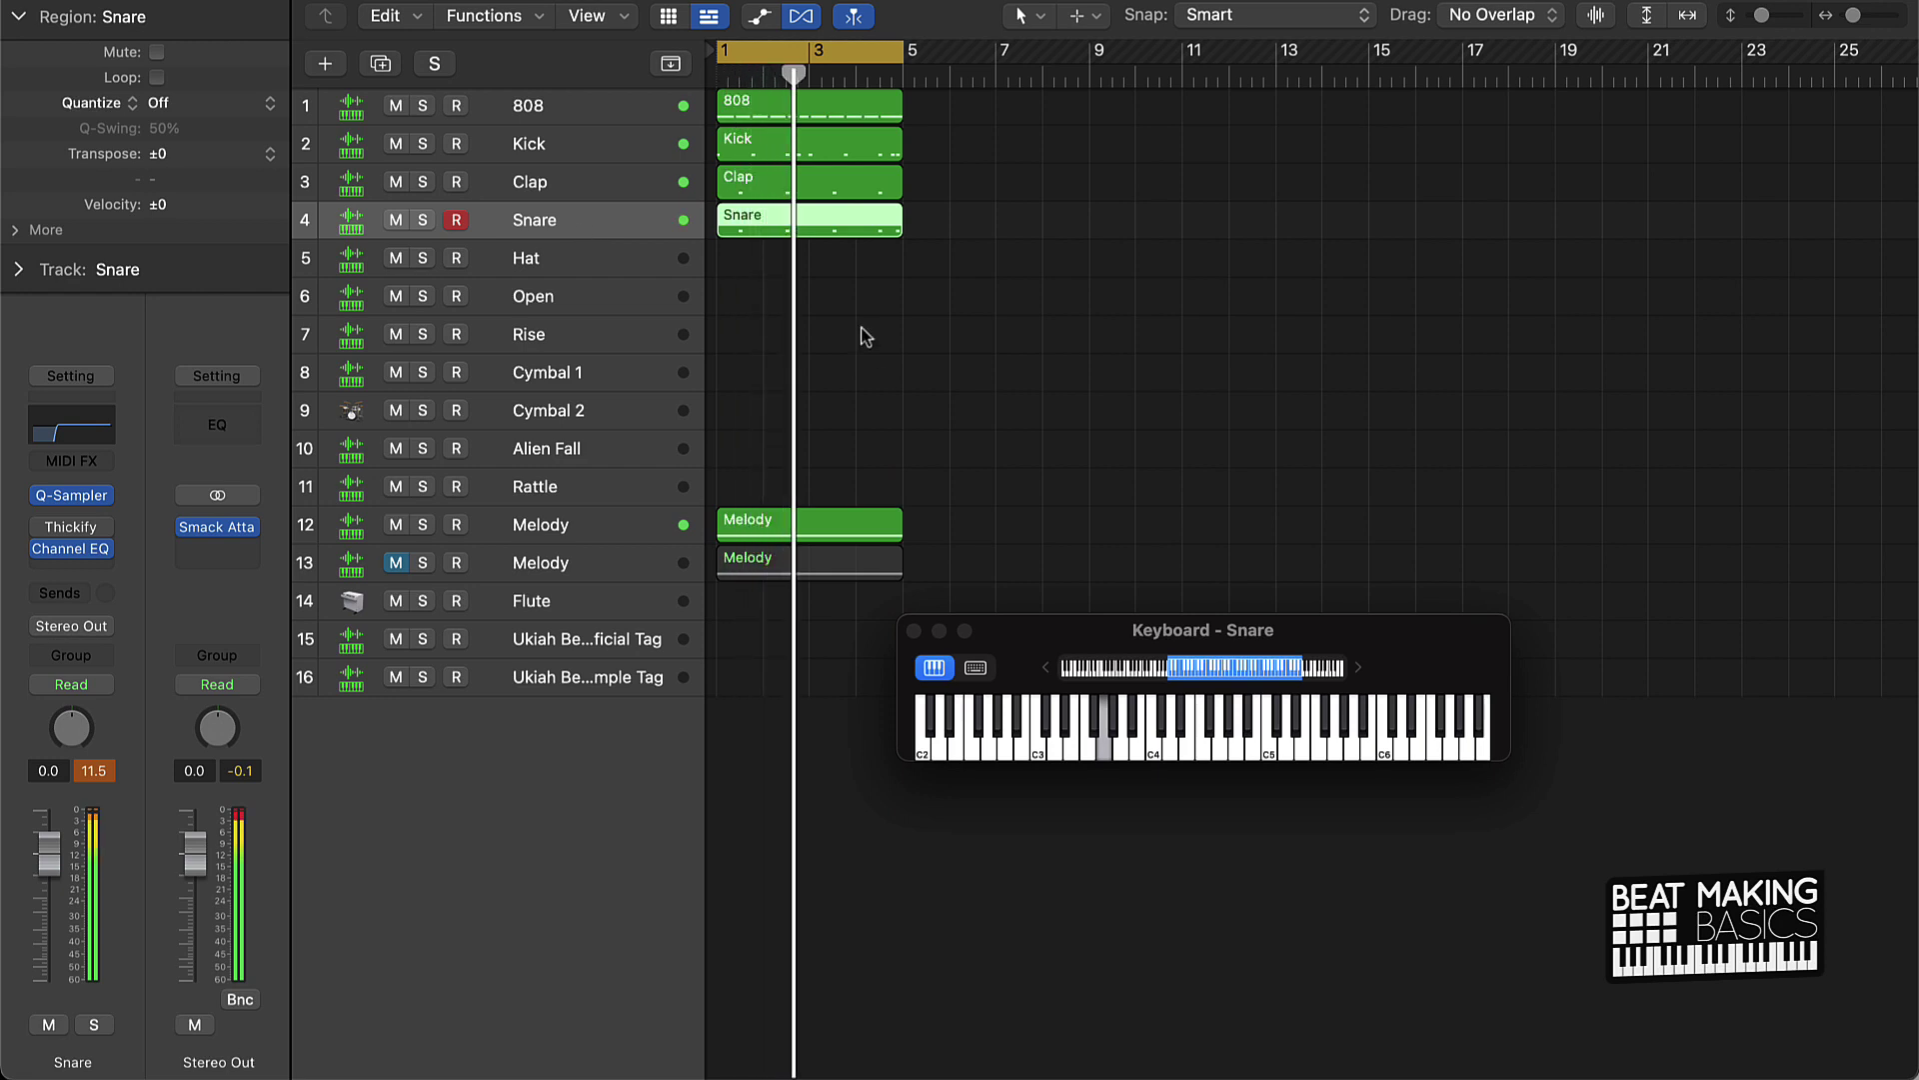
Step: Quantize all snare notes to the 1/8 swing grid at strength 87 and swing 28, and close the Piano Roll
double_click(839, 231)
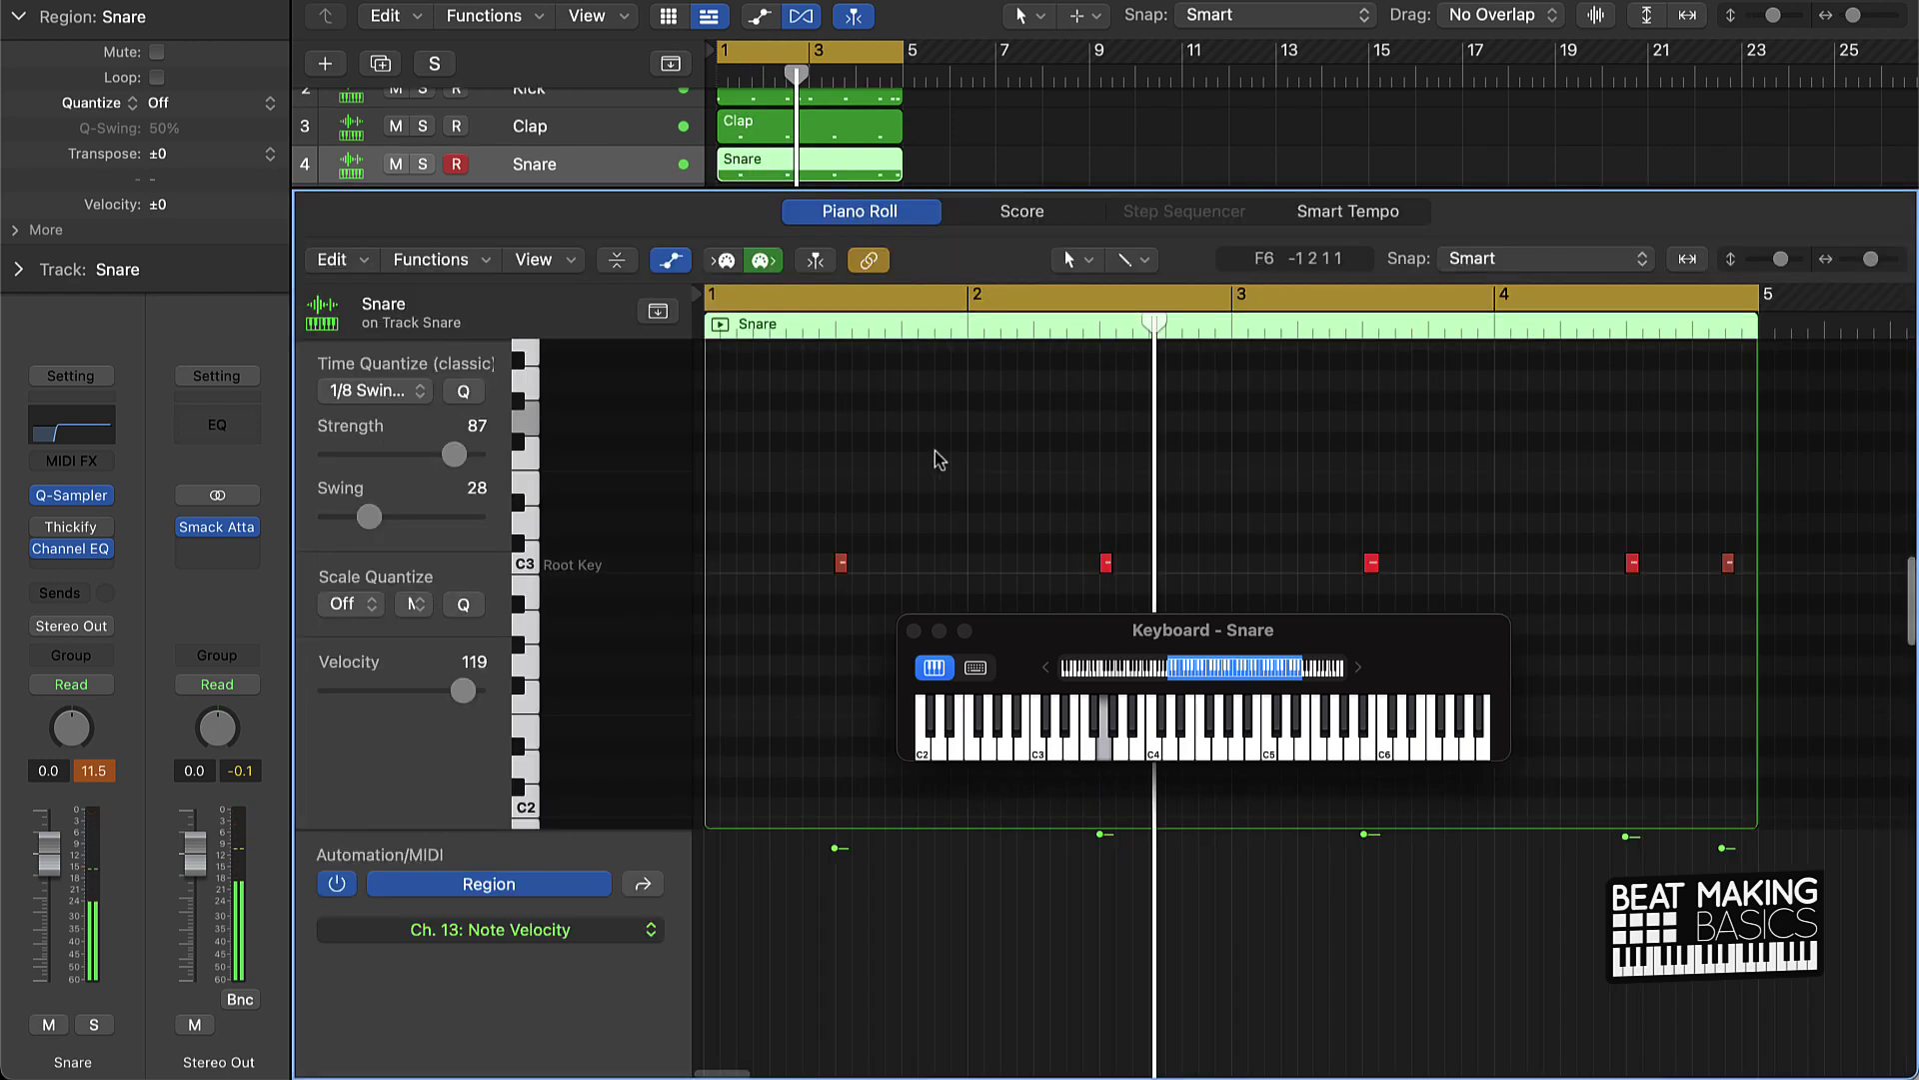
key("super+a")
left_click(1016, 448)
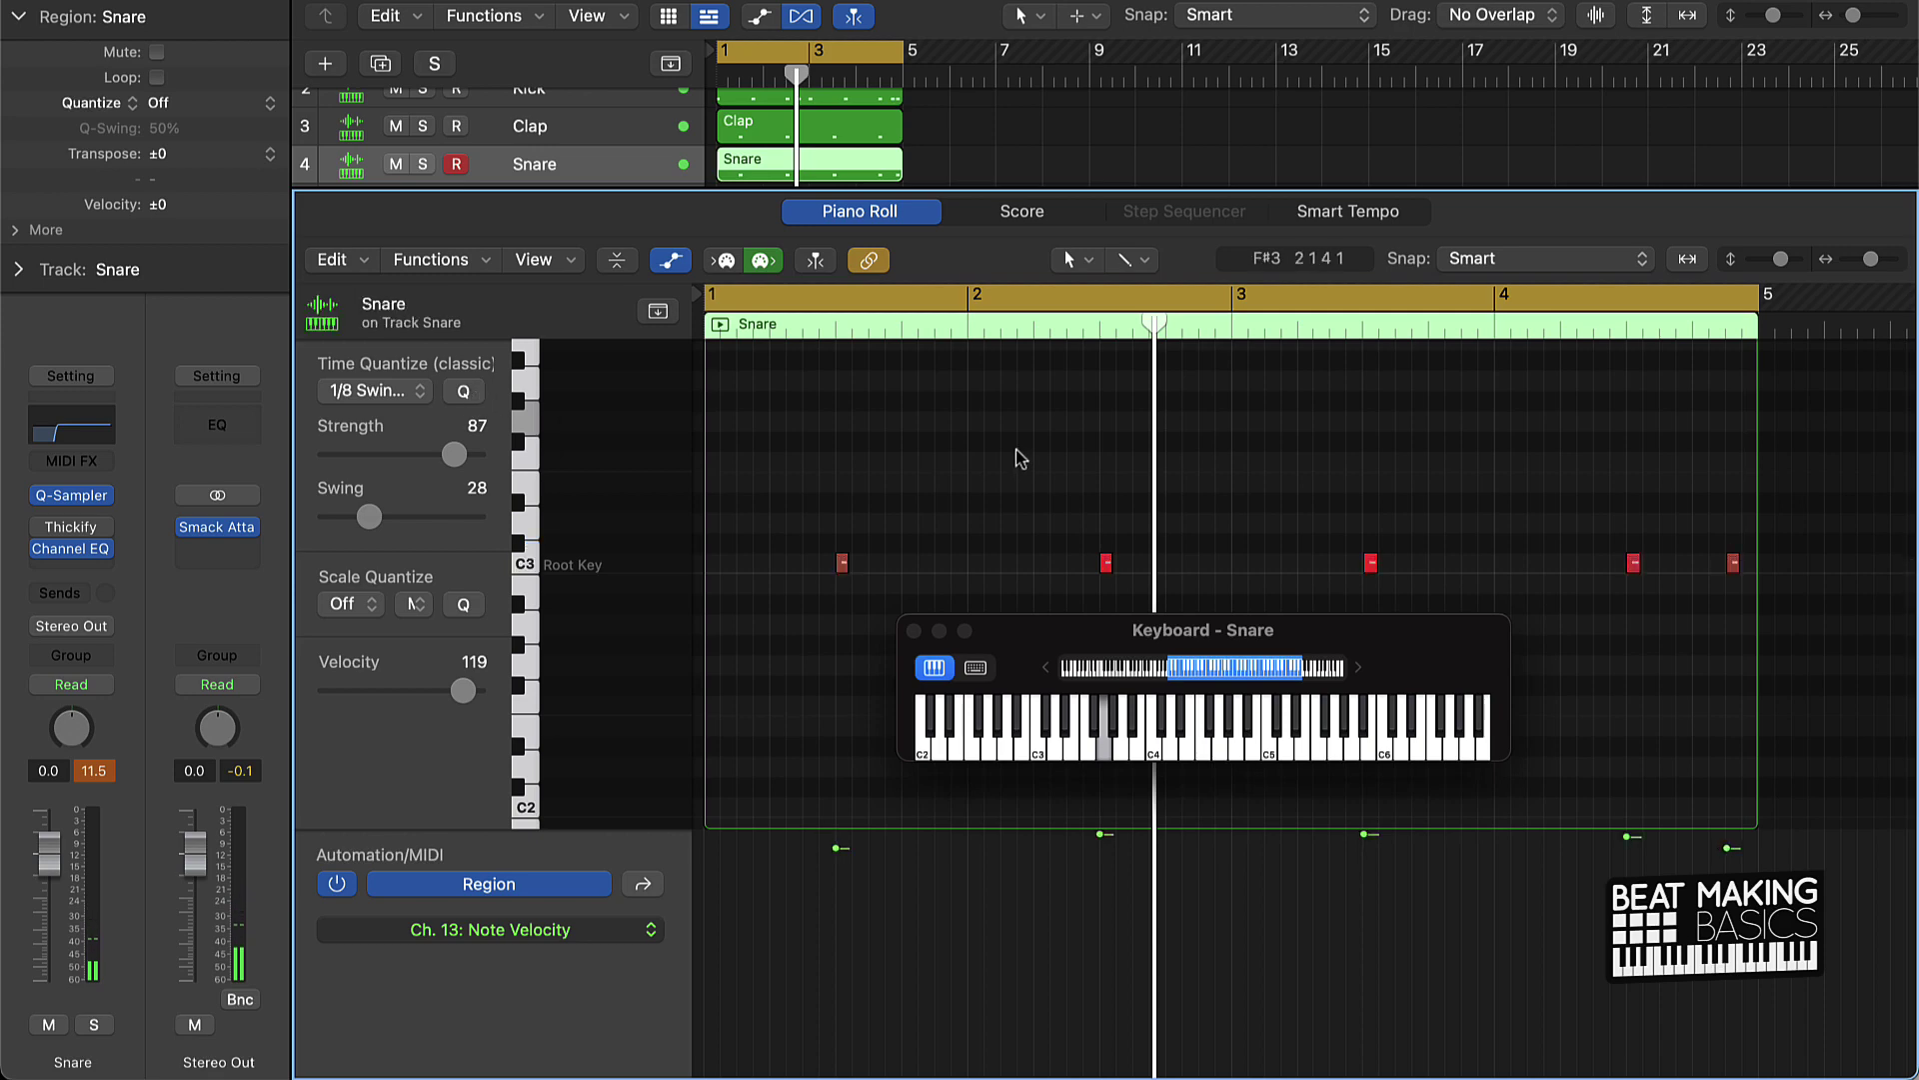
key("e")
left_click(1068, 363)
Step: Return the playhead to bar 1, close the on-screen keyboard, and open the Step Sequencer for the Hat track
left_click(560, 250)
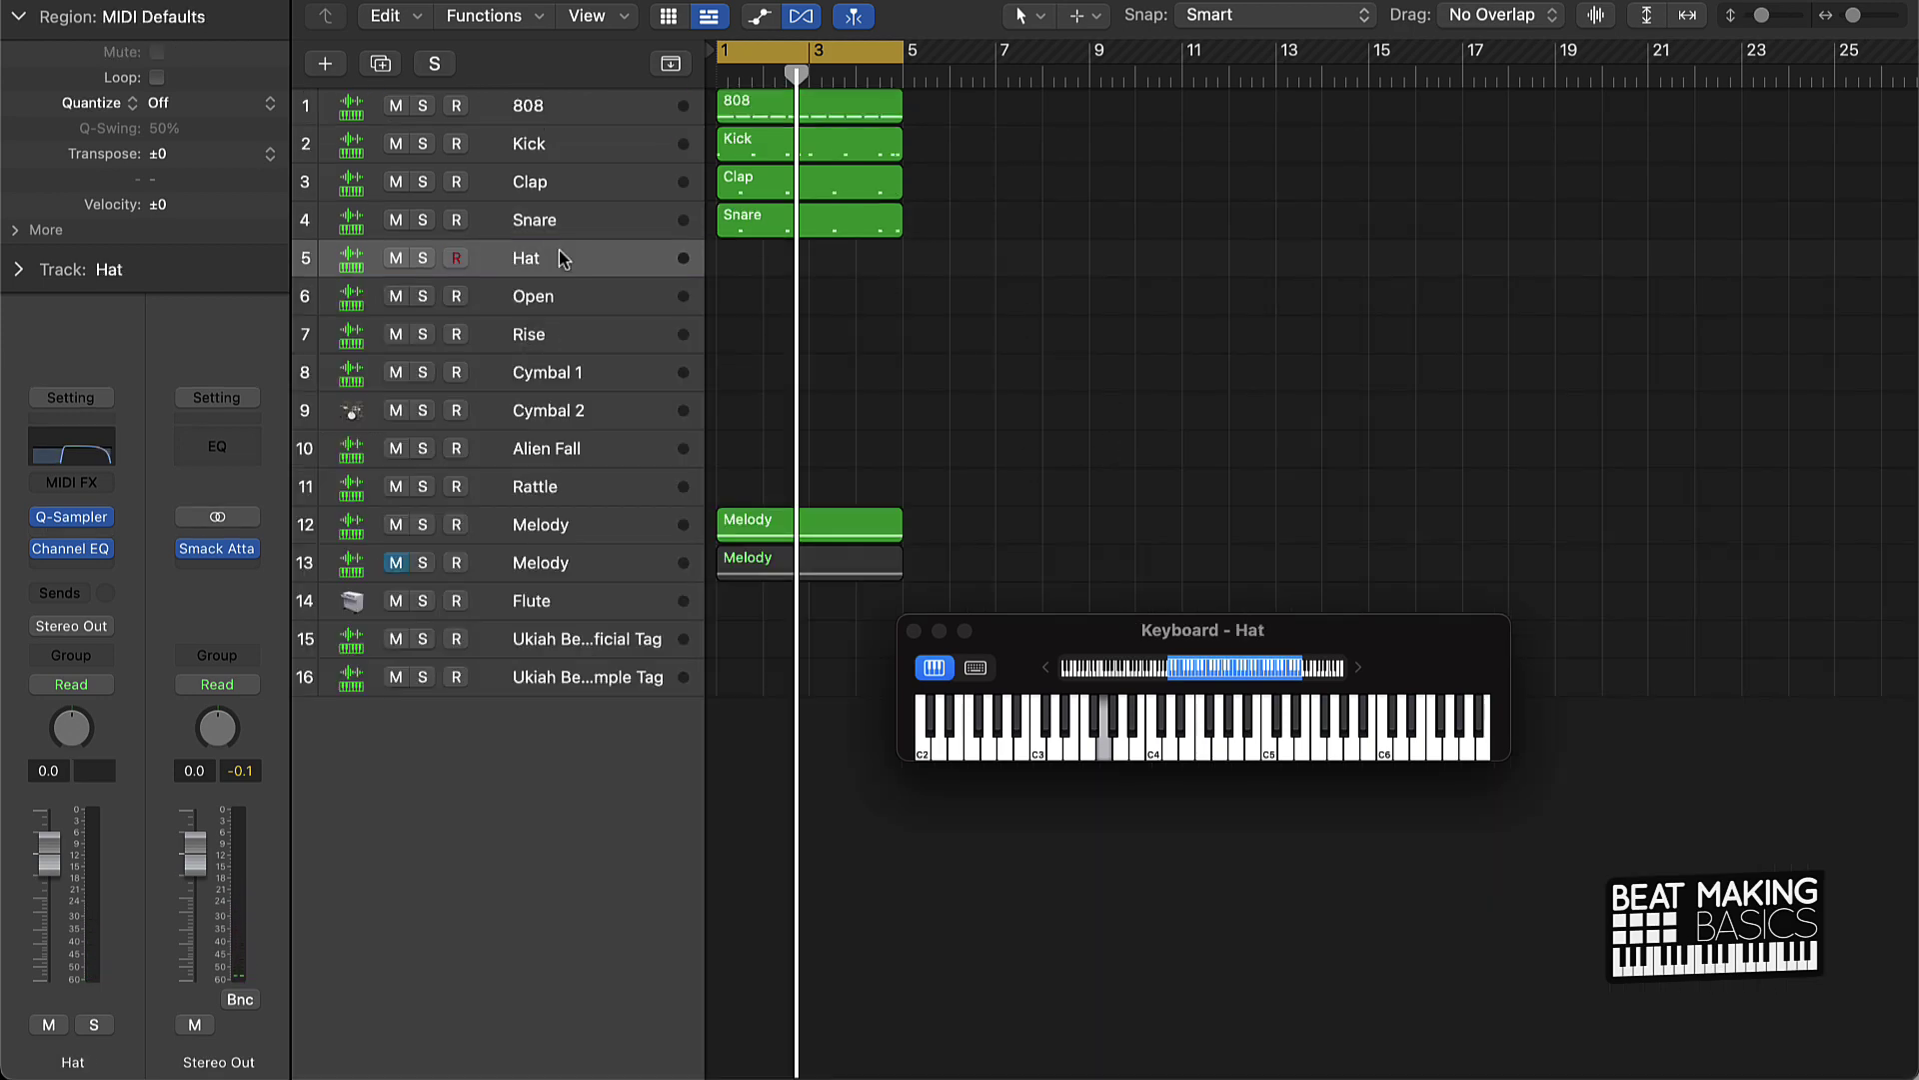
key("Return")
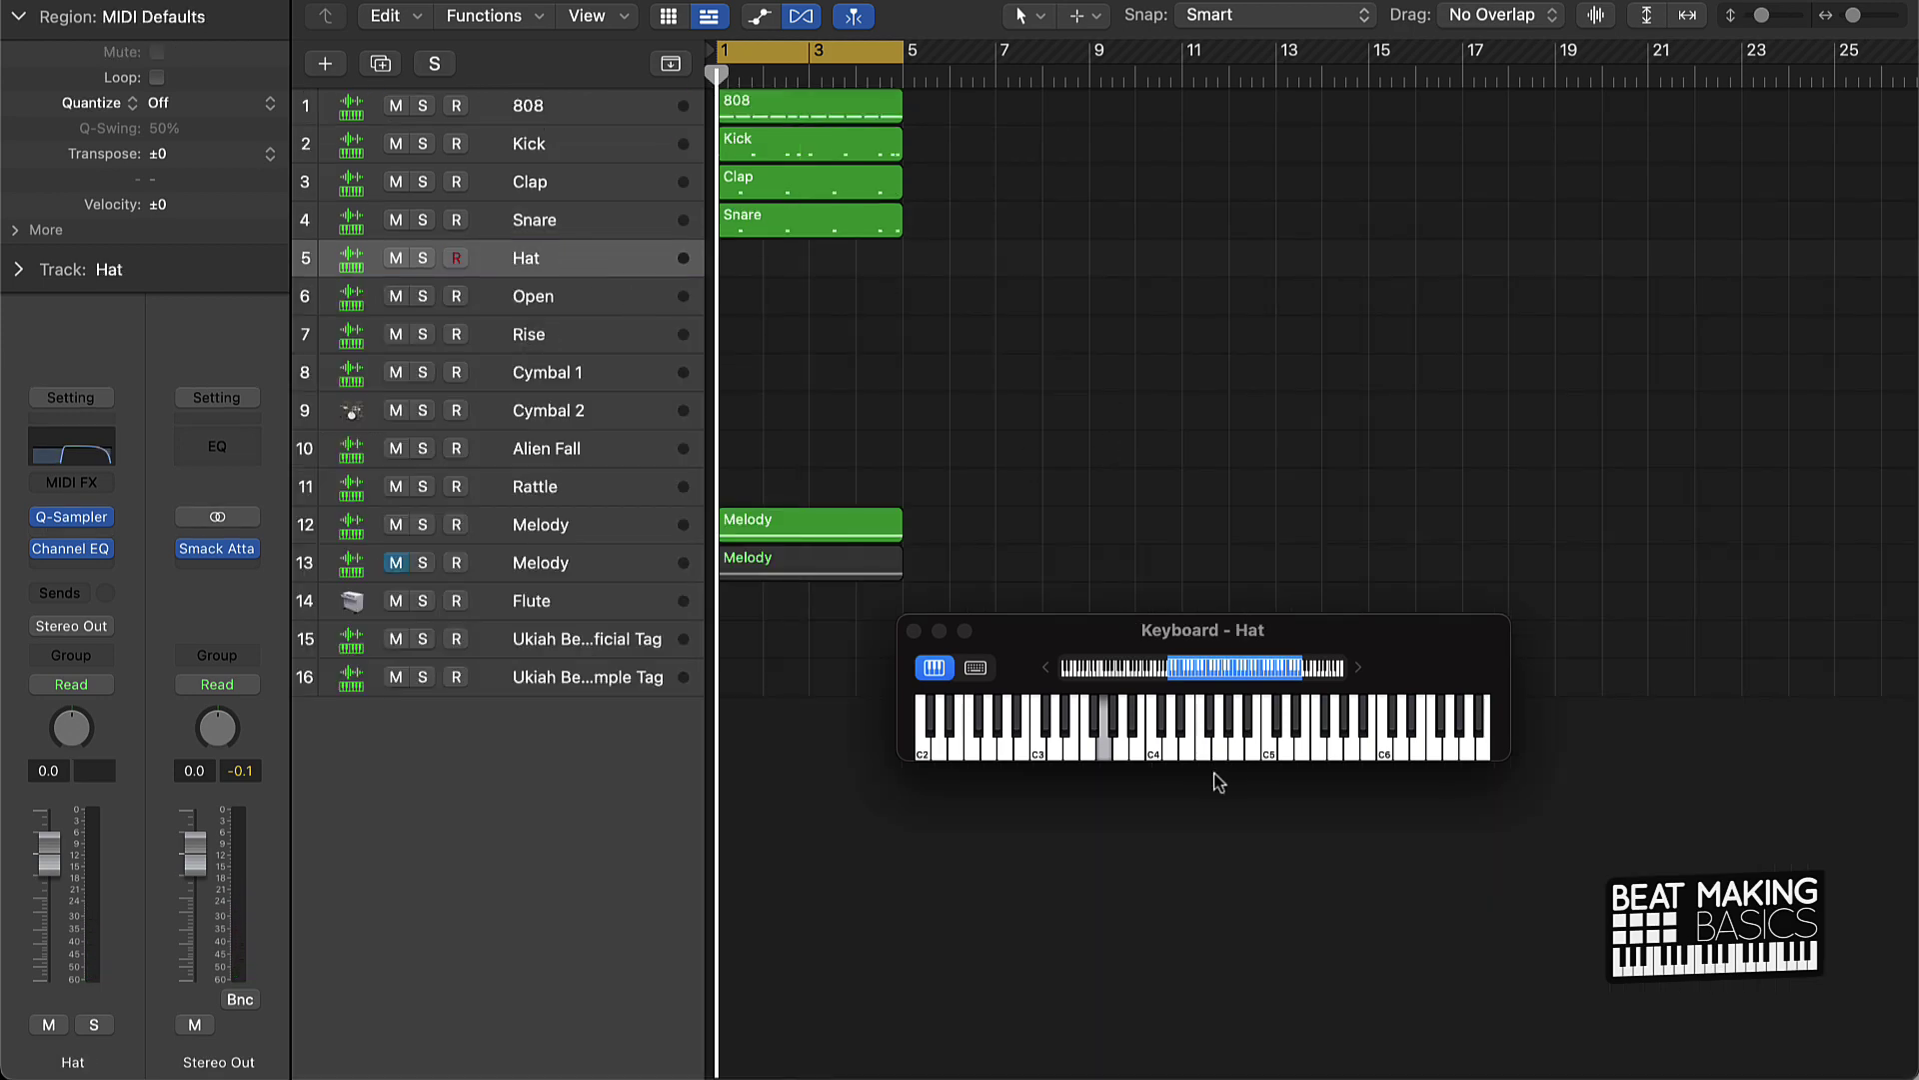
left_click_drag(1016, 622, 1188, 262)
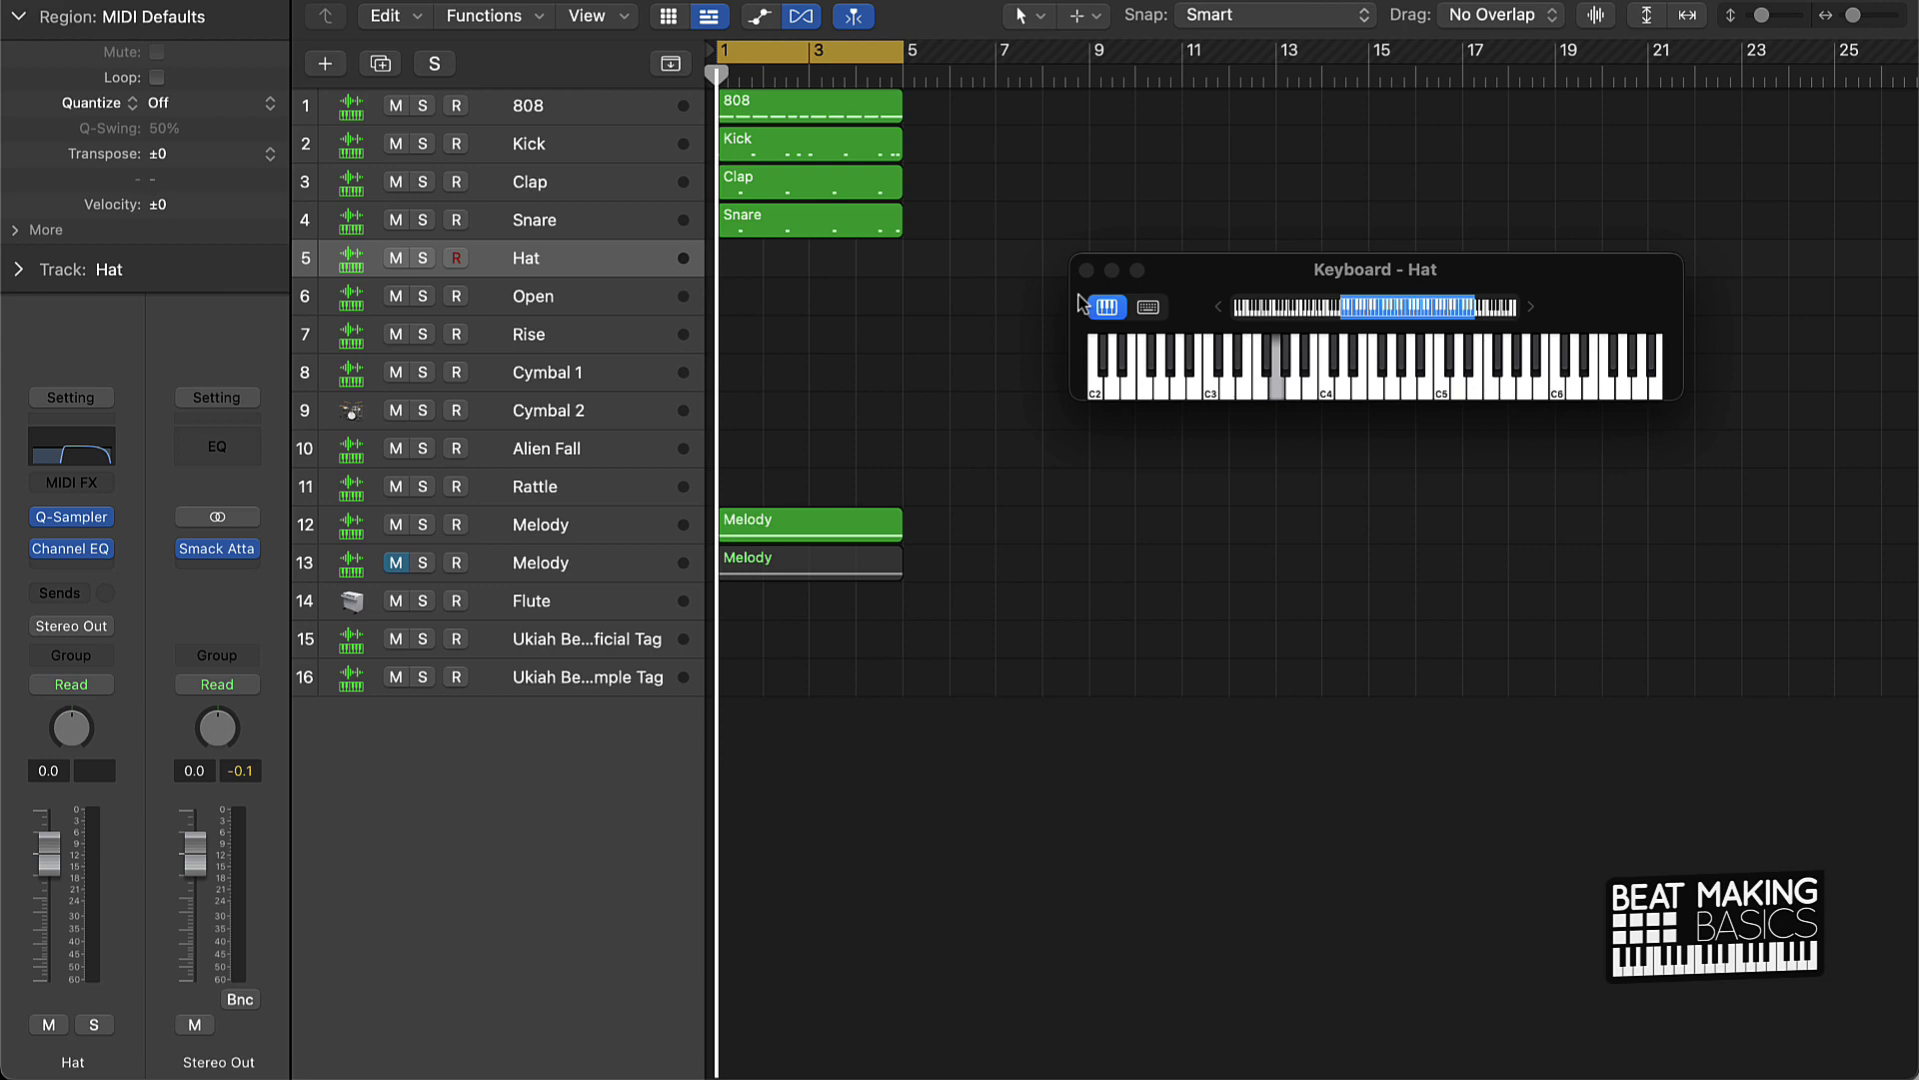
left_click(1087, 271)
key("p")
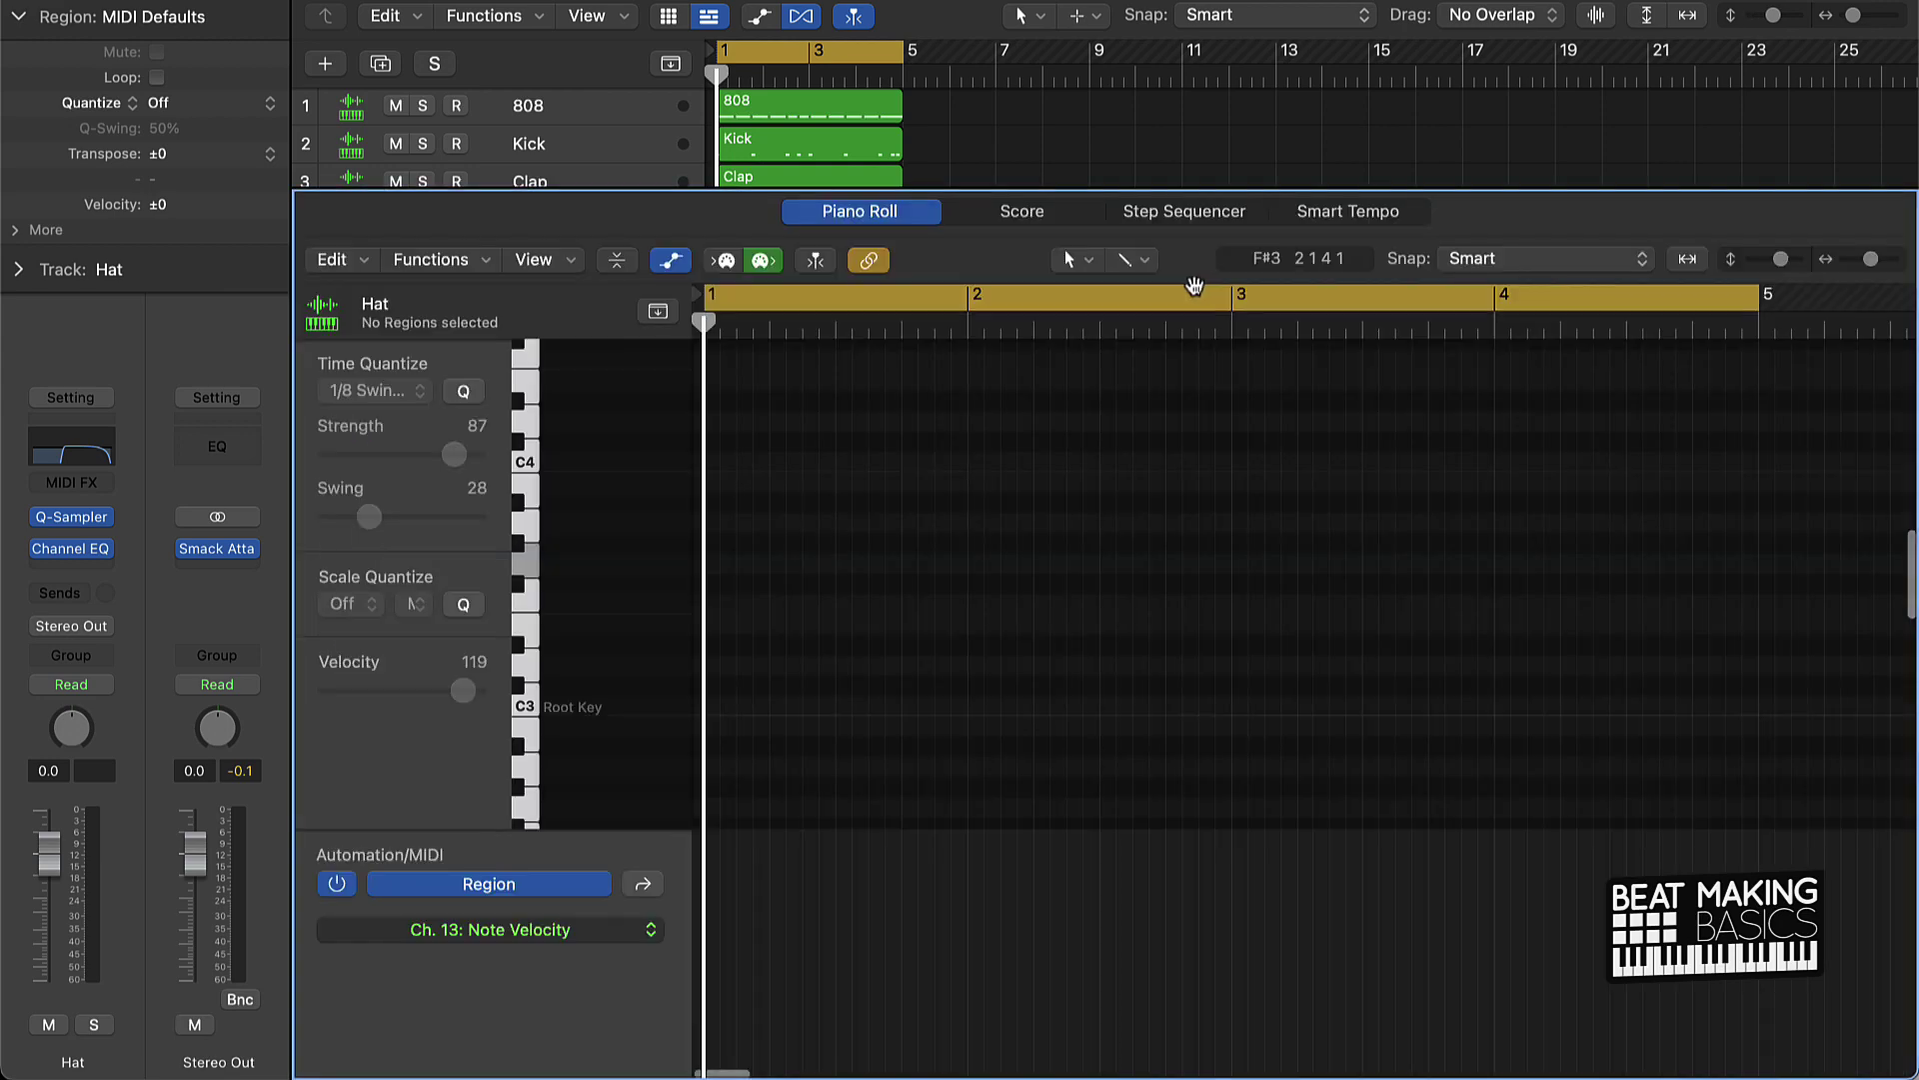
left_click(1191, 218)
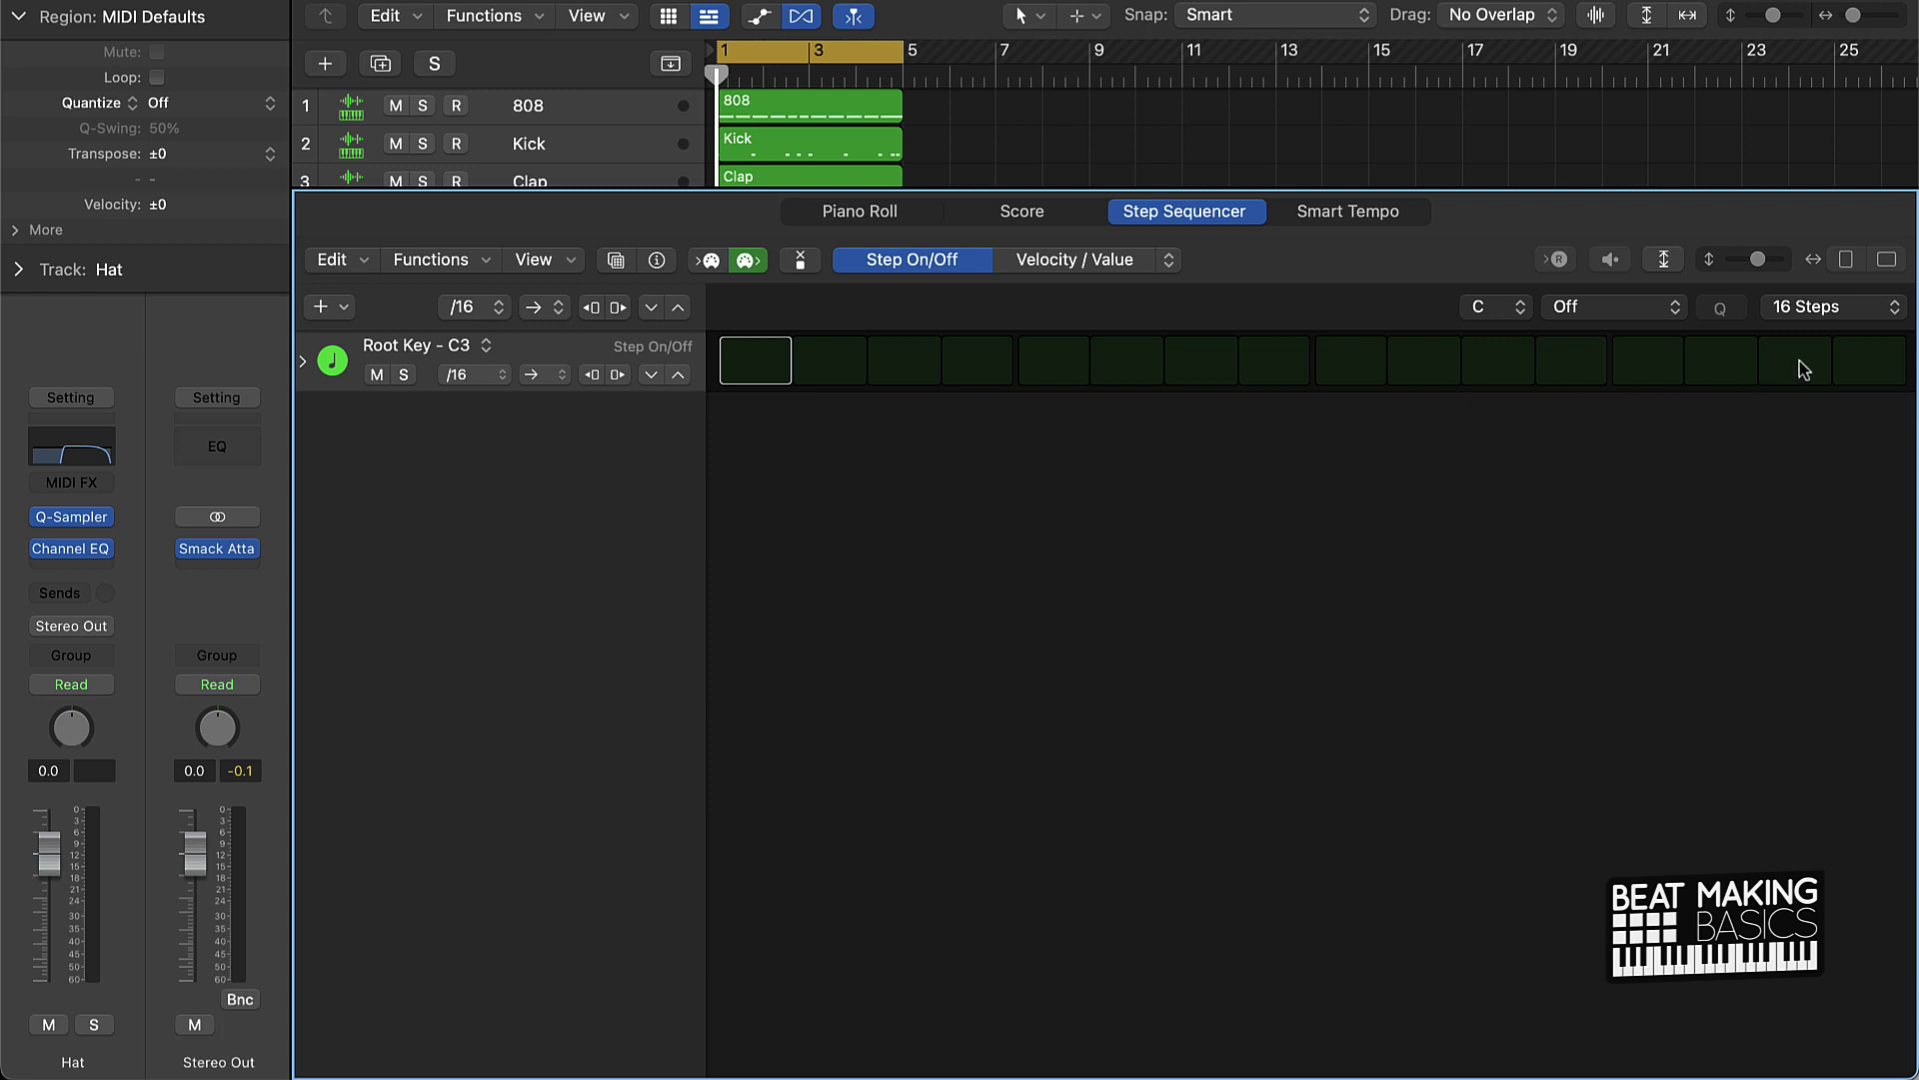
Step: Turn on every other step of the 16-step hat pattern, starting with the first
left_click(780, 372)
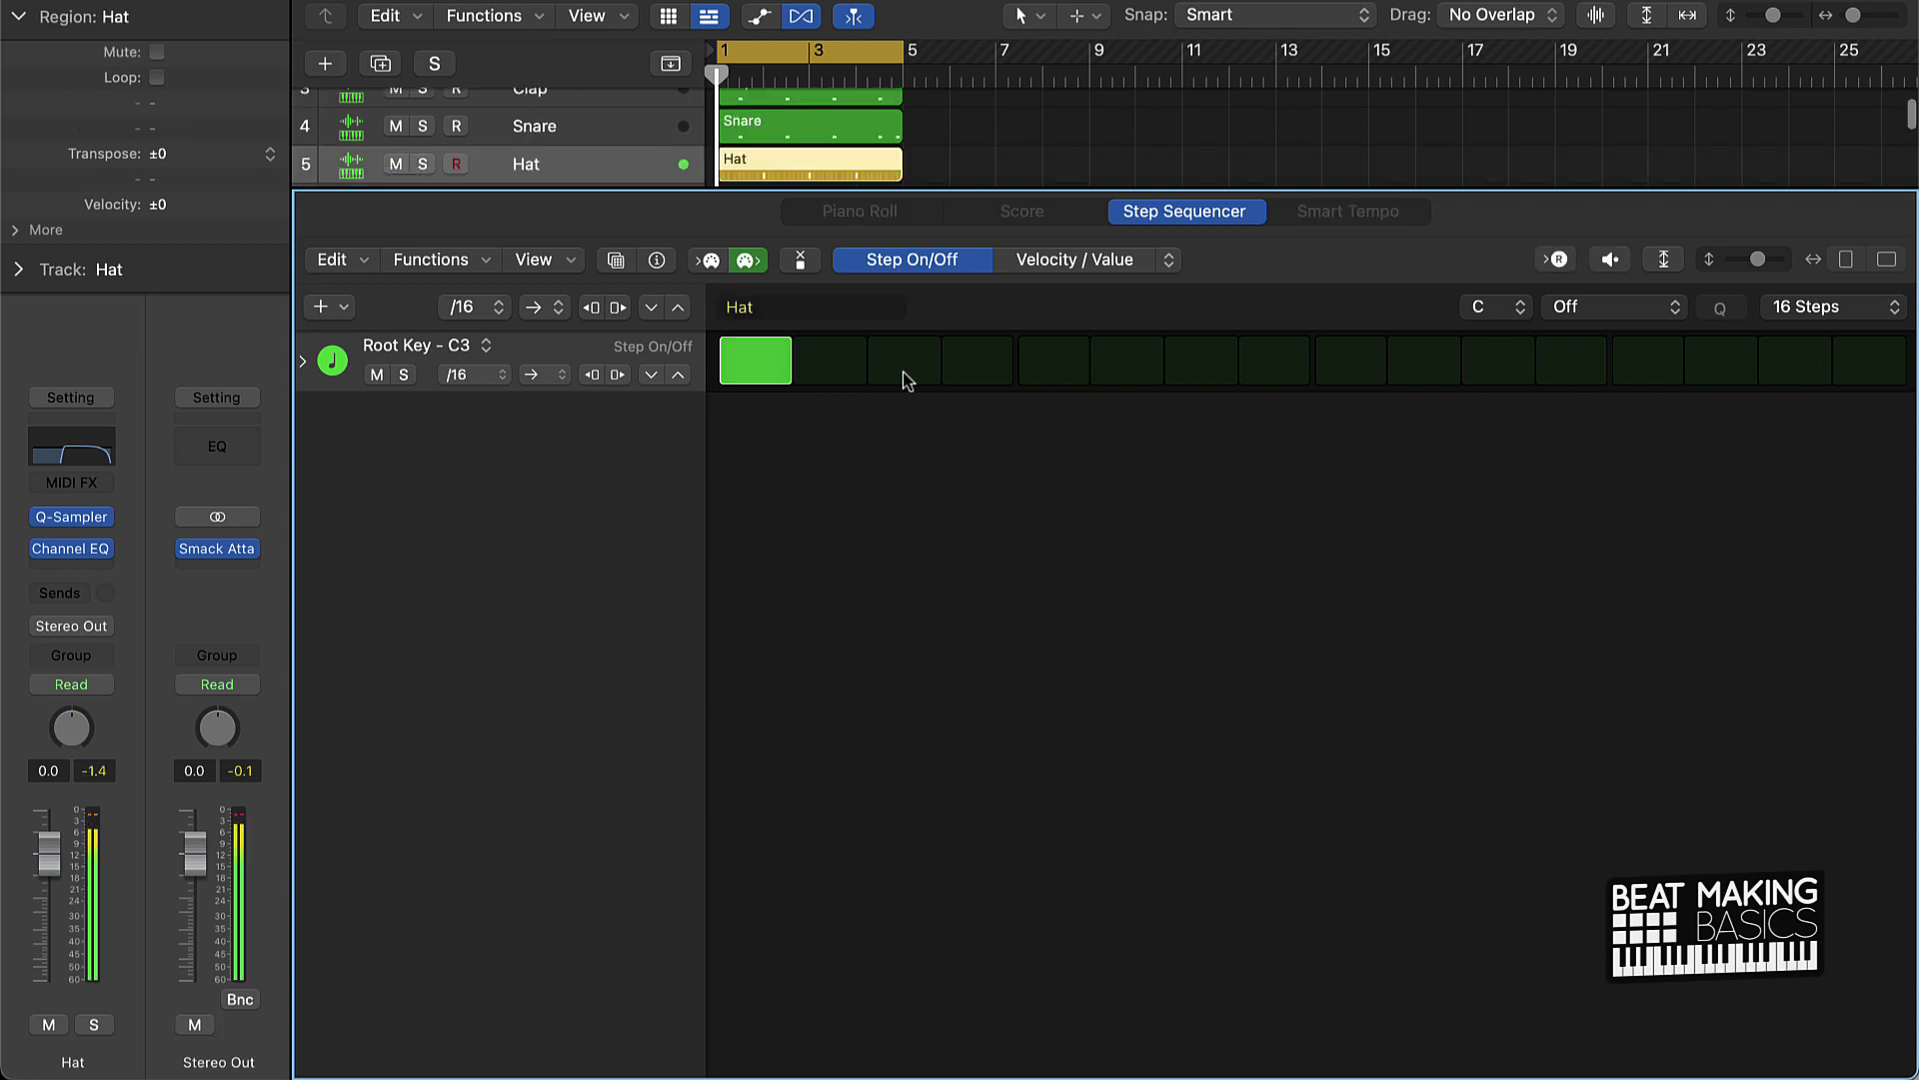
left_click(905, 365)
left_click(1054, 365)
left_click(1182, 371)
left_click(1366, 376)
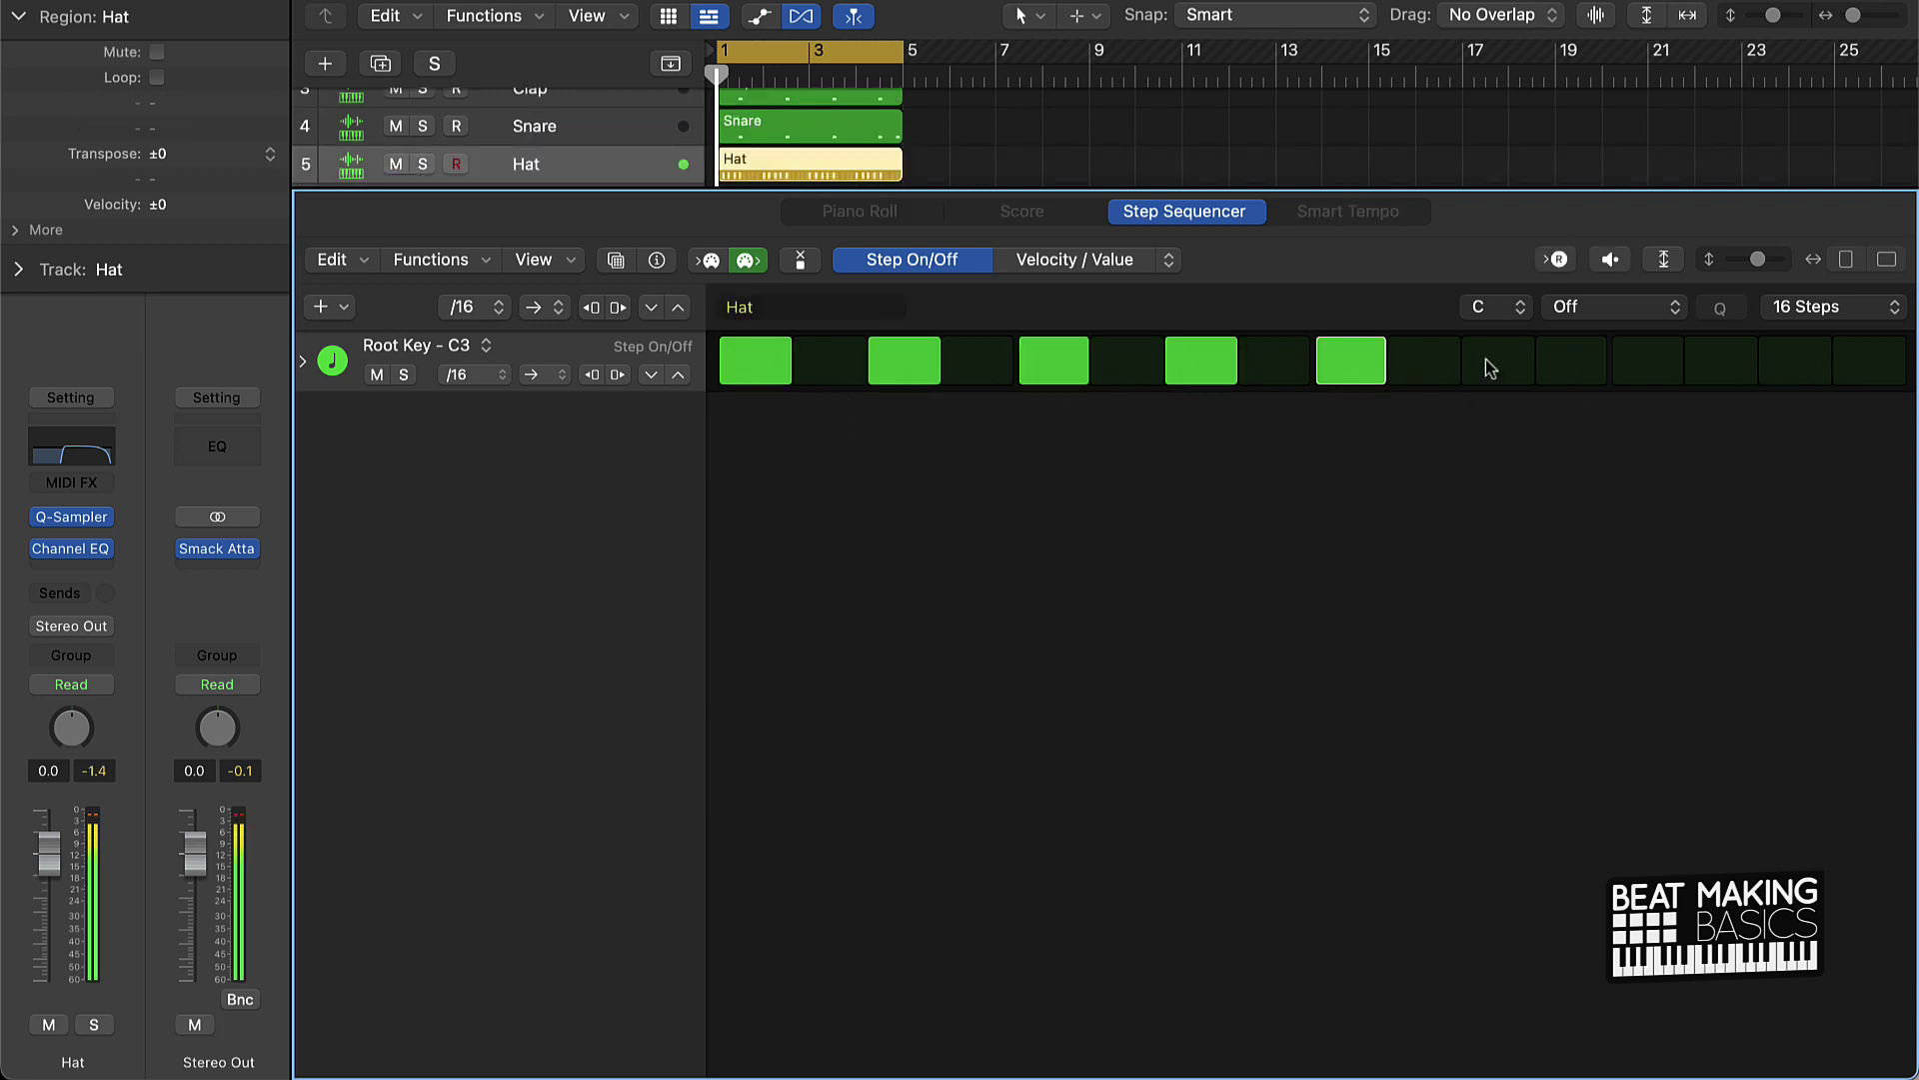
left_click(1496, 364)
left_click(1649, 366)
left_click(1795, 364)
Step: Extend the hat pattern length to 64 steps
left_click(1844, 315)
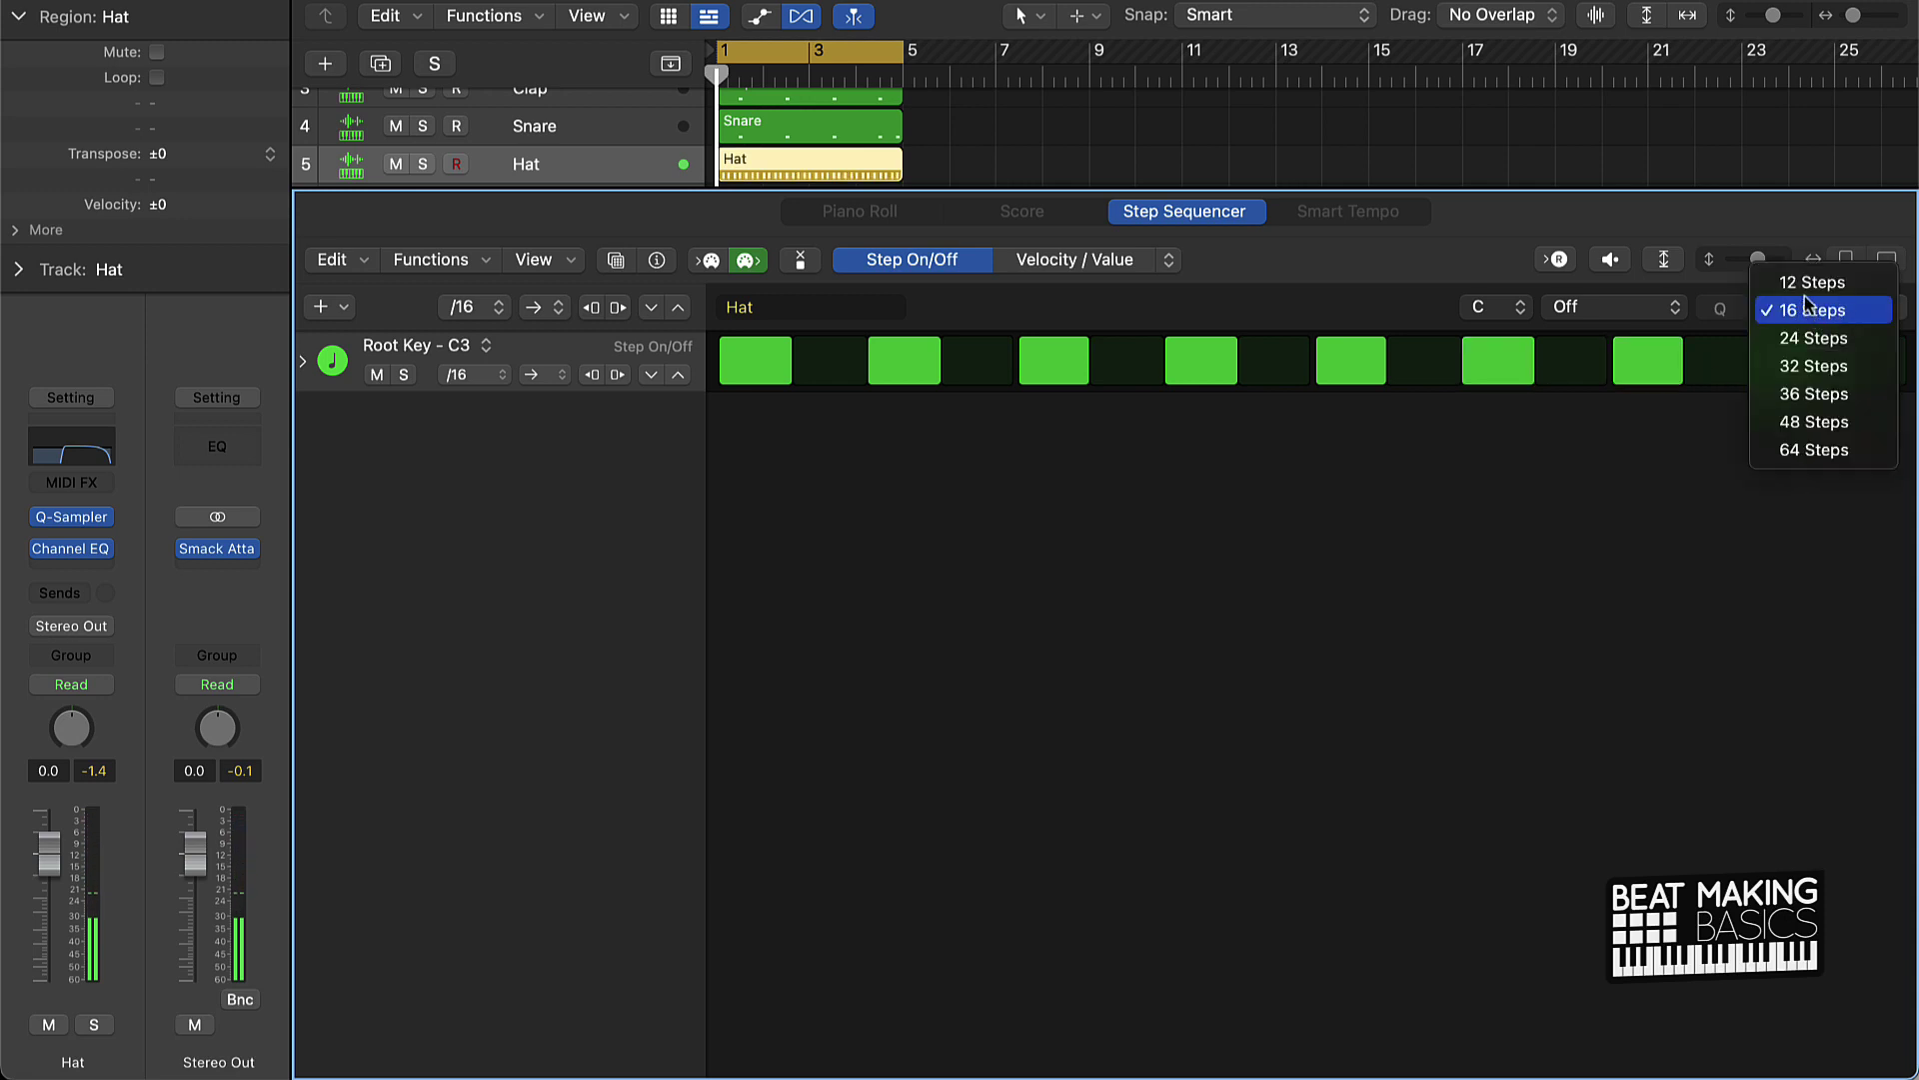
left_click(1806, 302)
left_click(1830, 307)
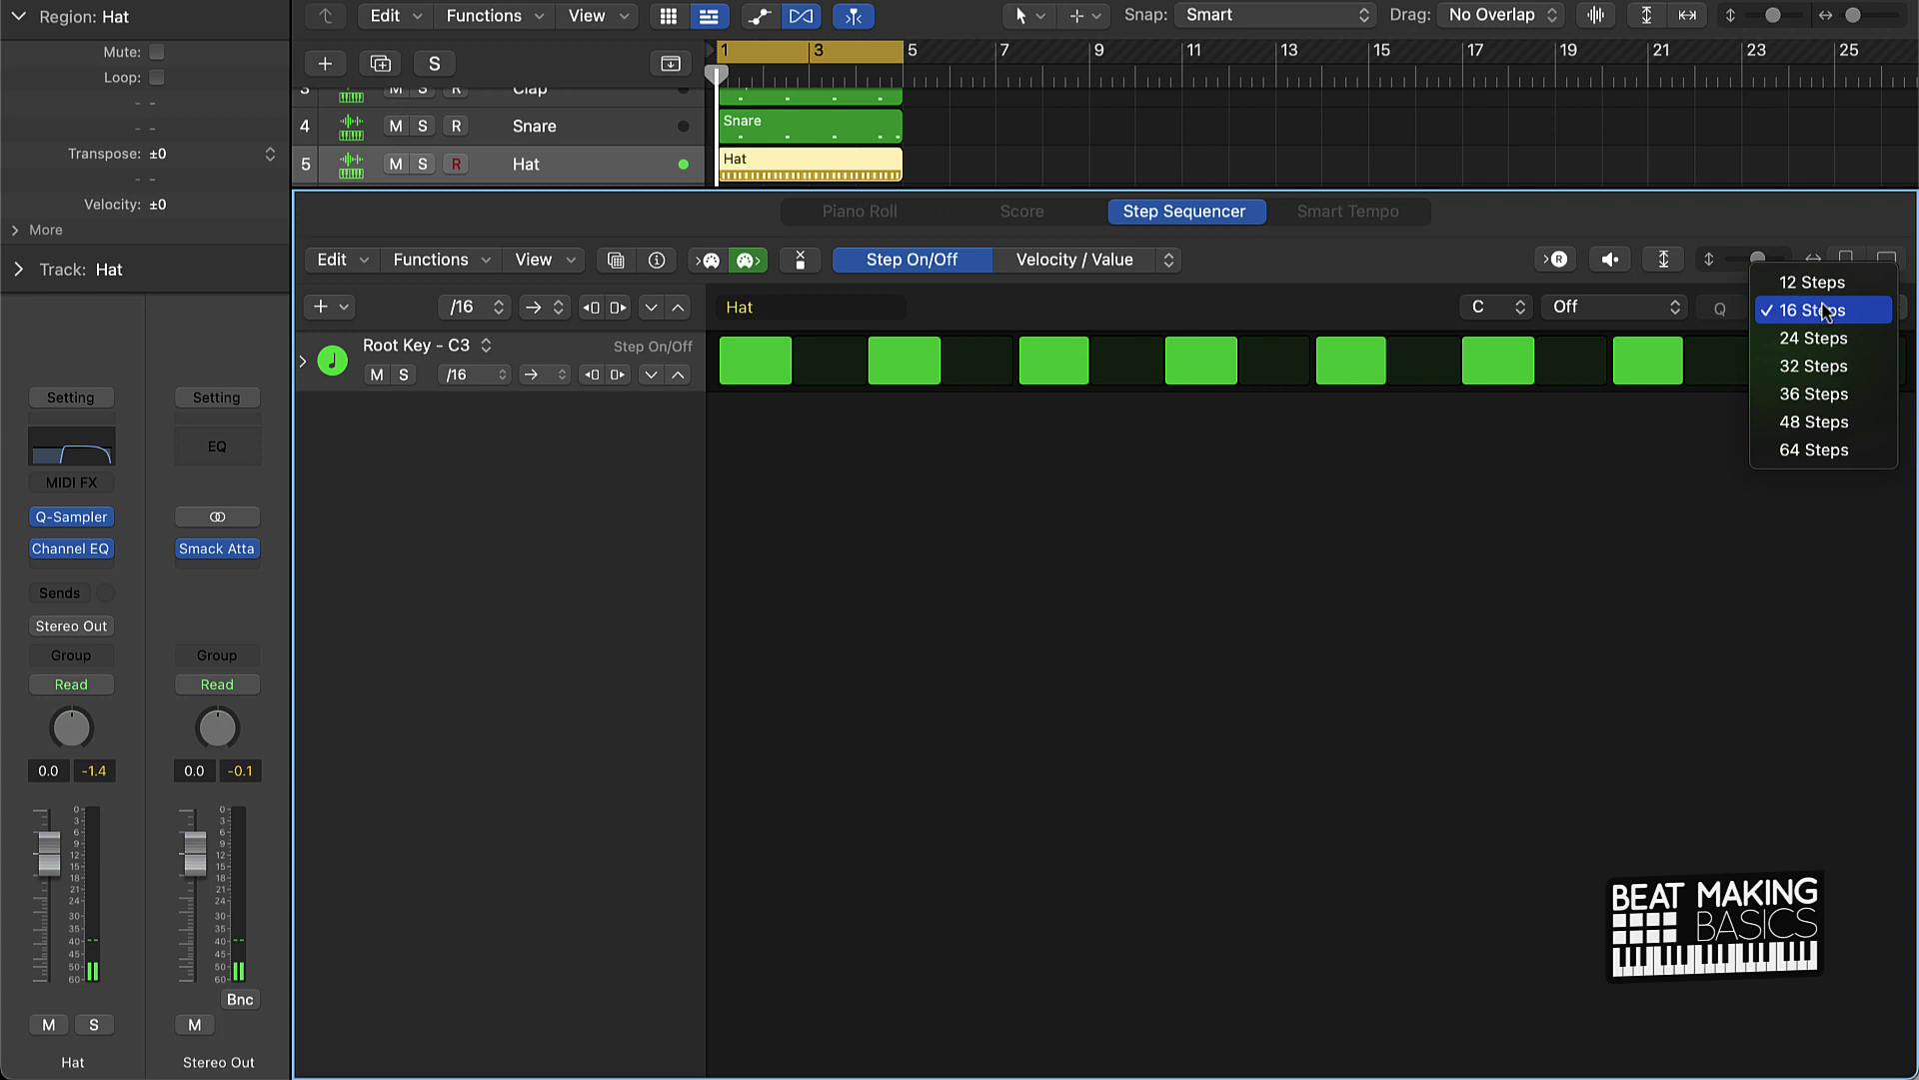
left_click(1814, 450)
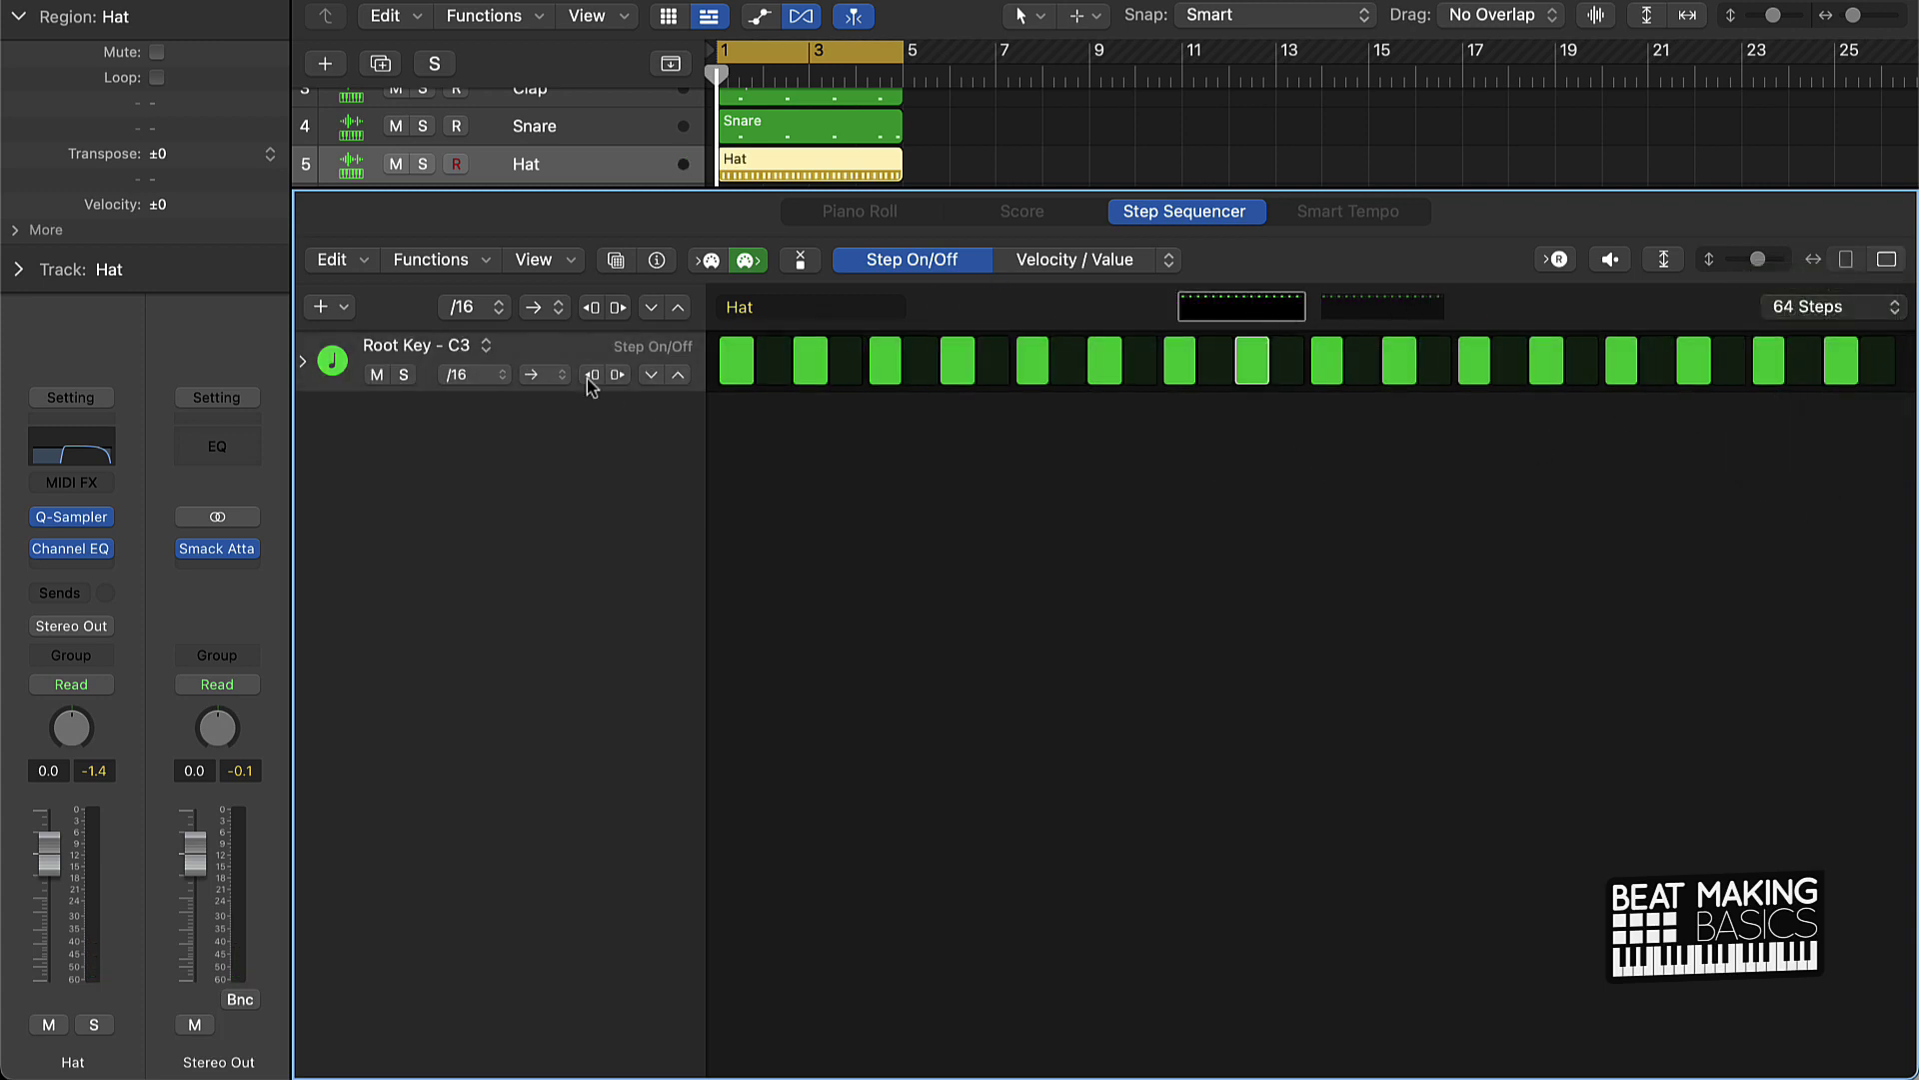
Step: Change the hat row's note from the root key to E3
left_click(470, 350)
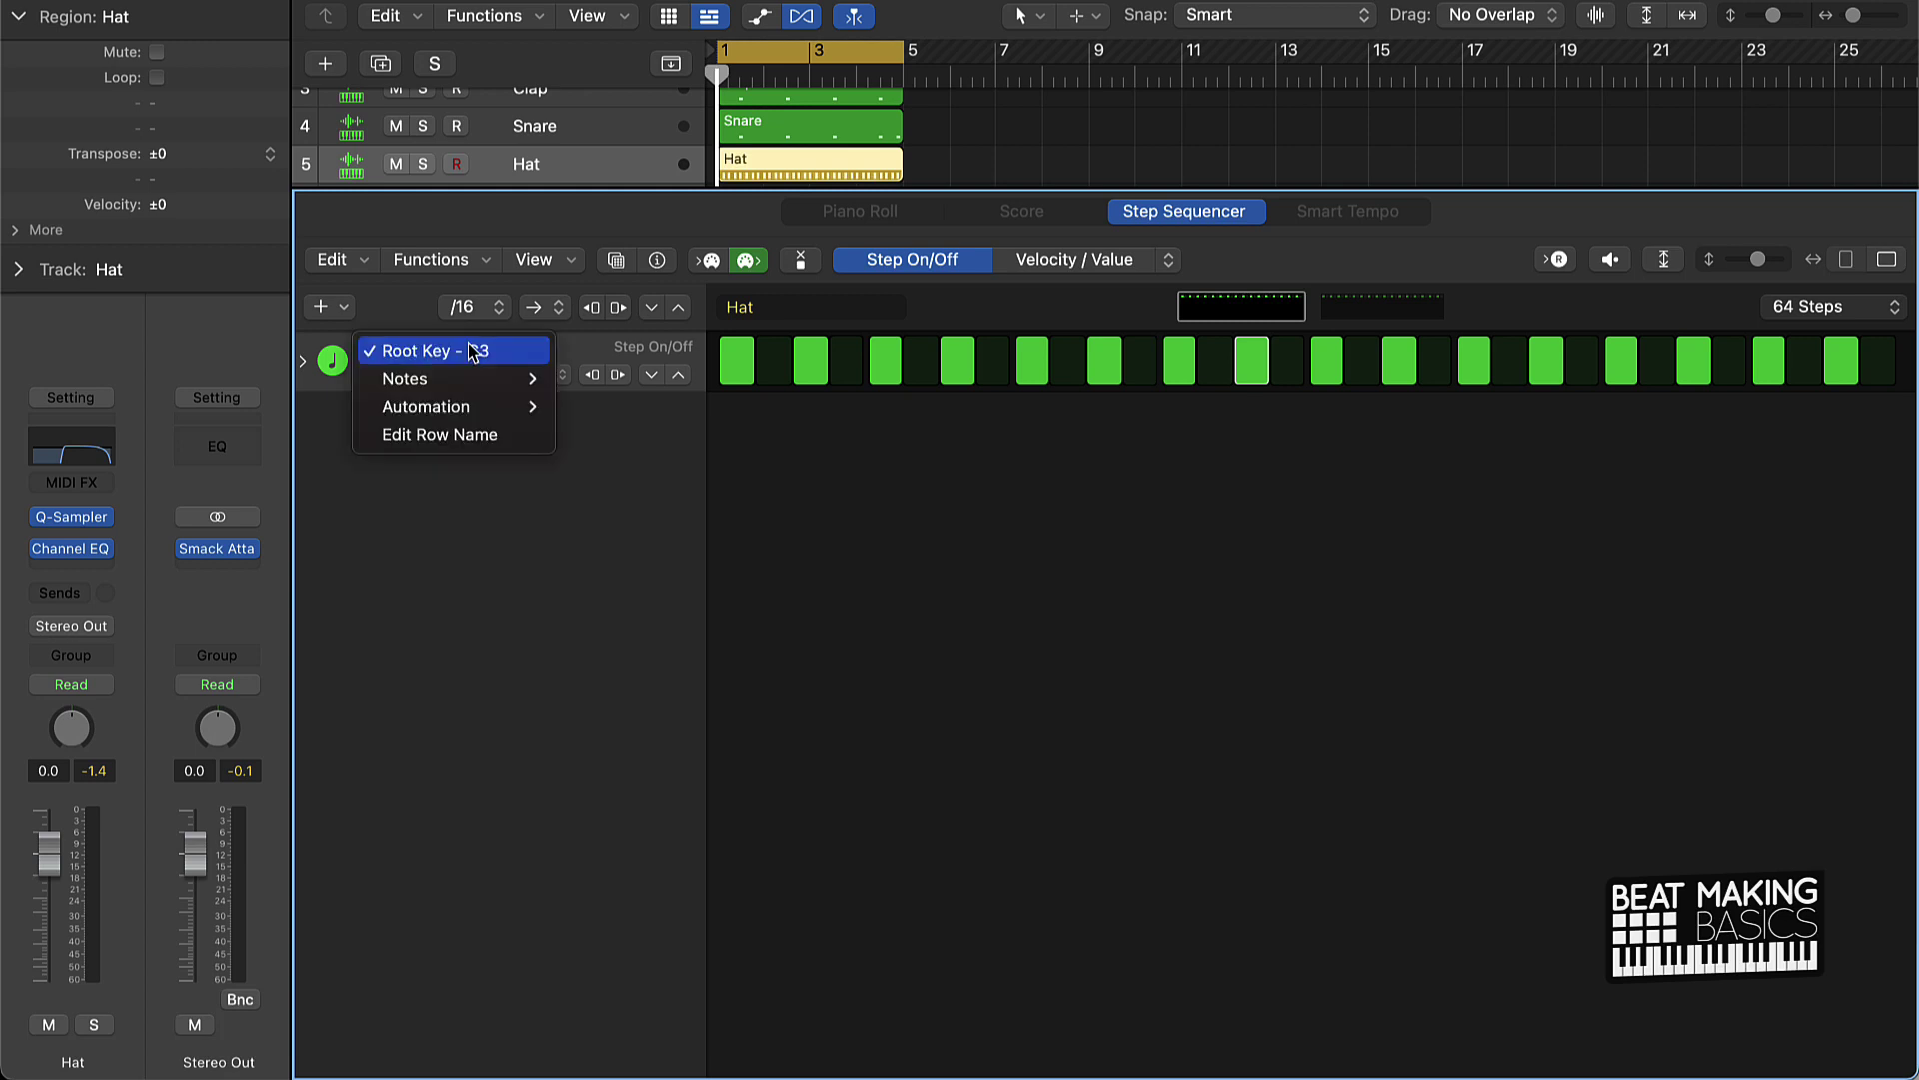
mouse_move(470, 378)
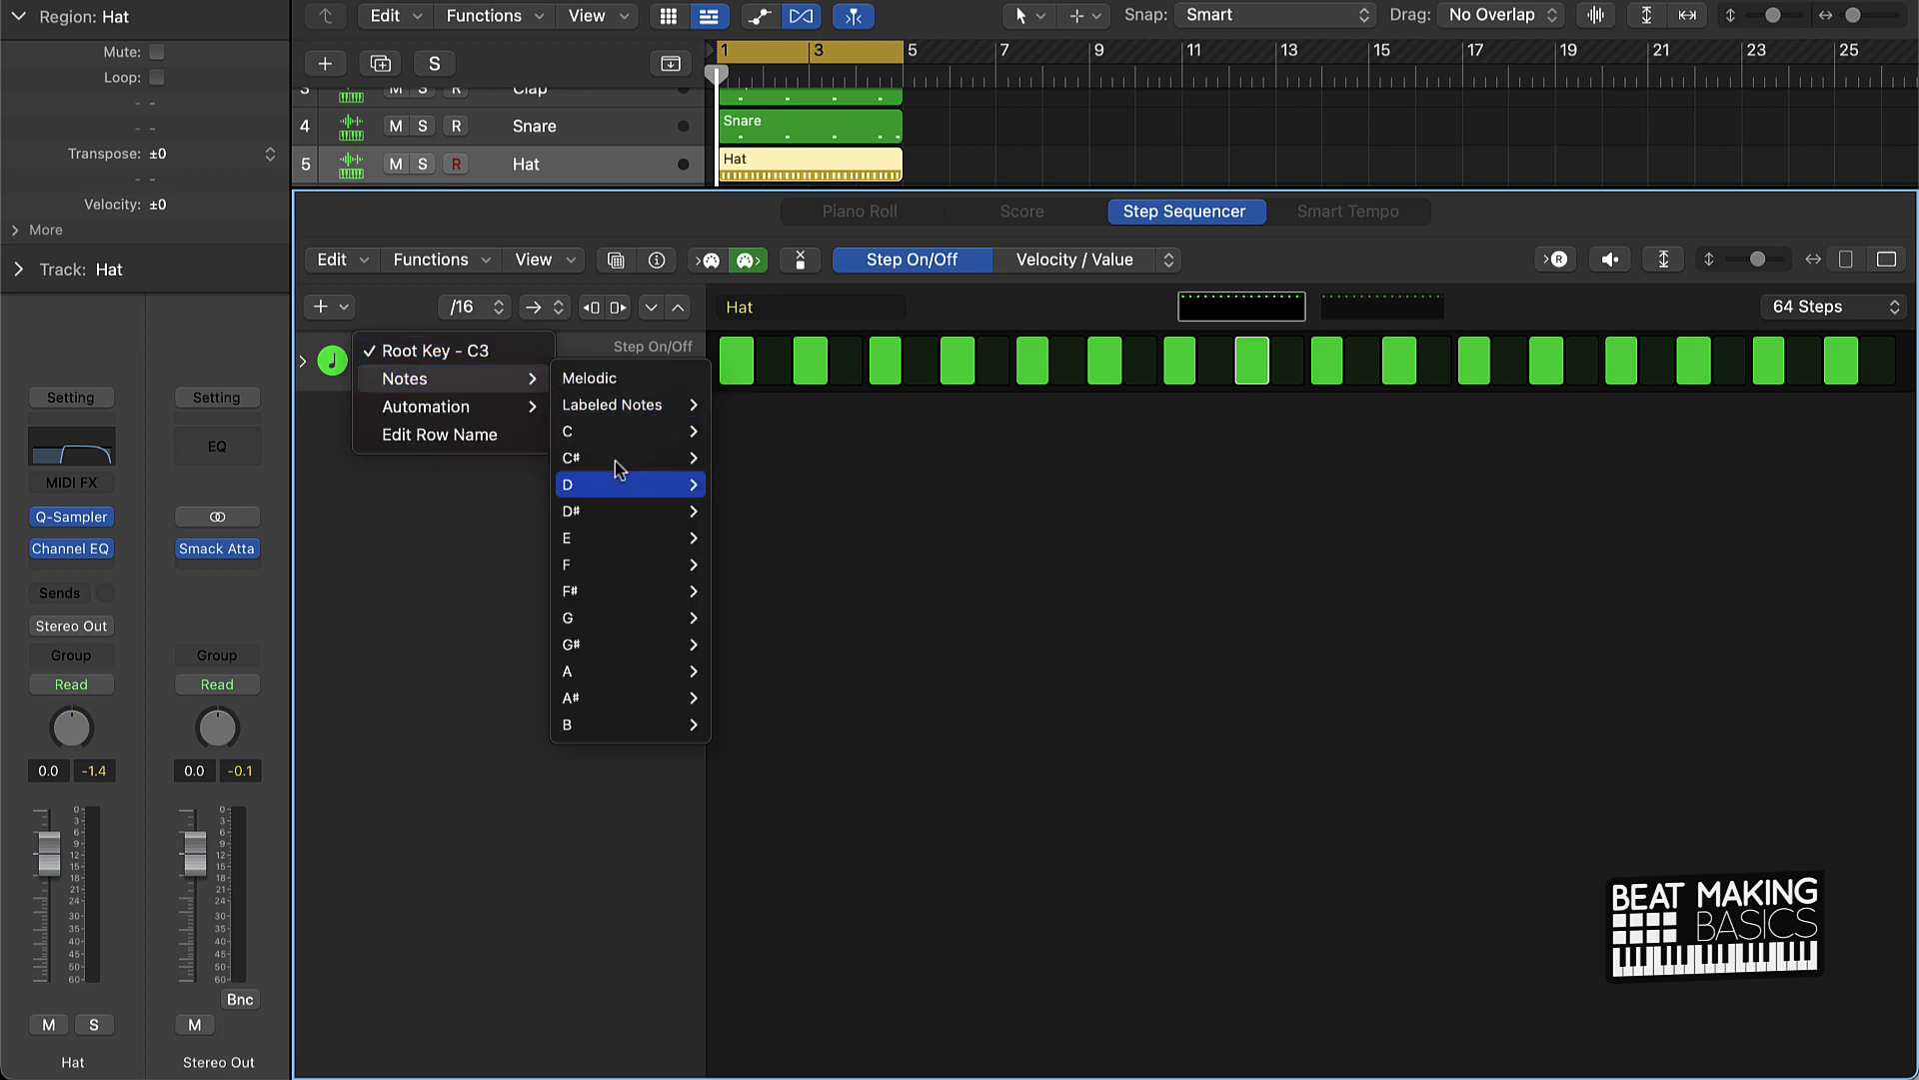
mouse_move(609, 540)
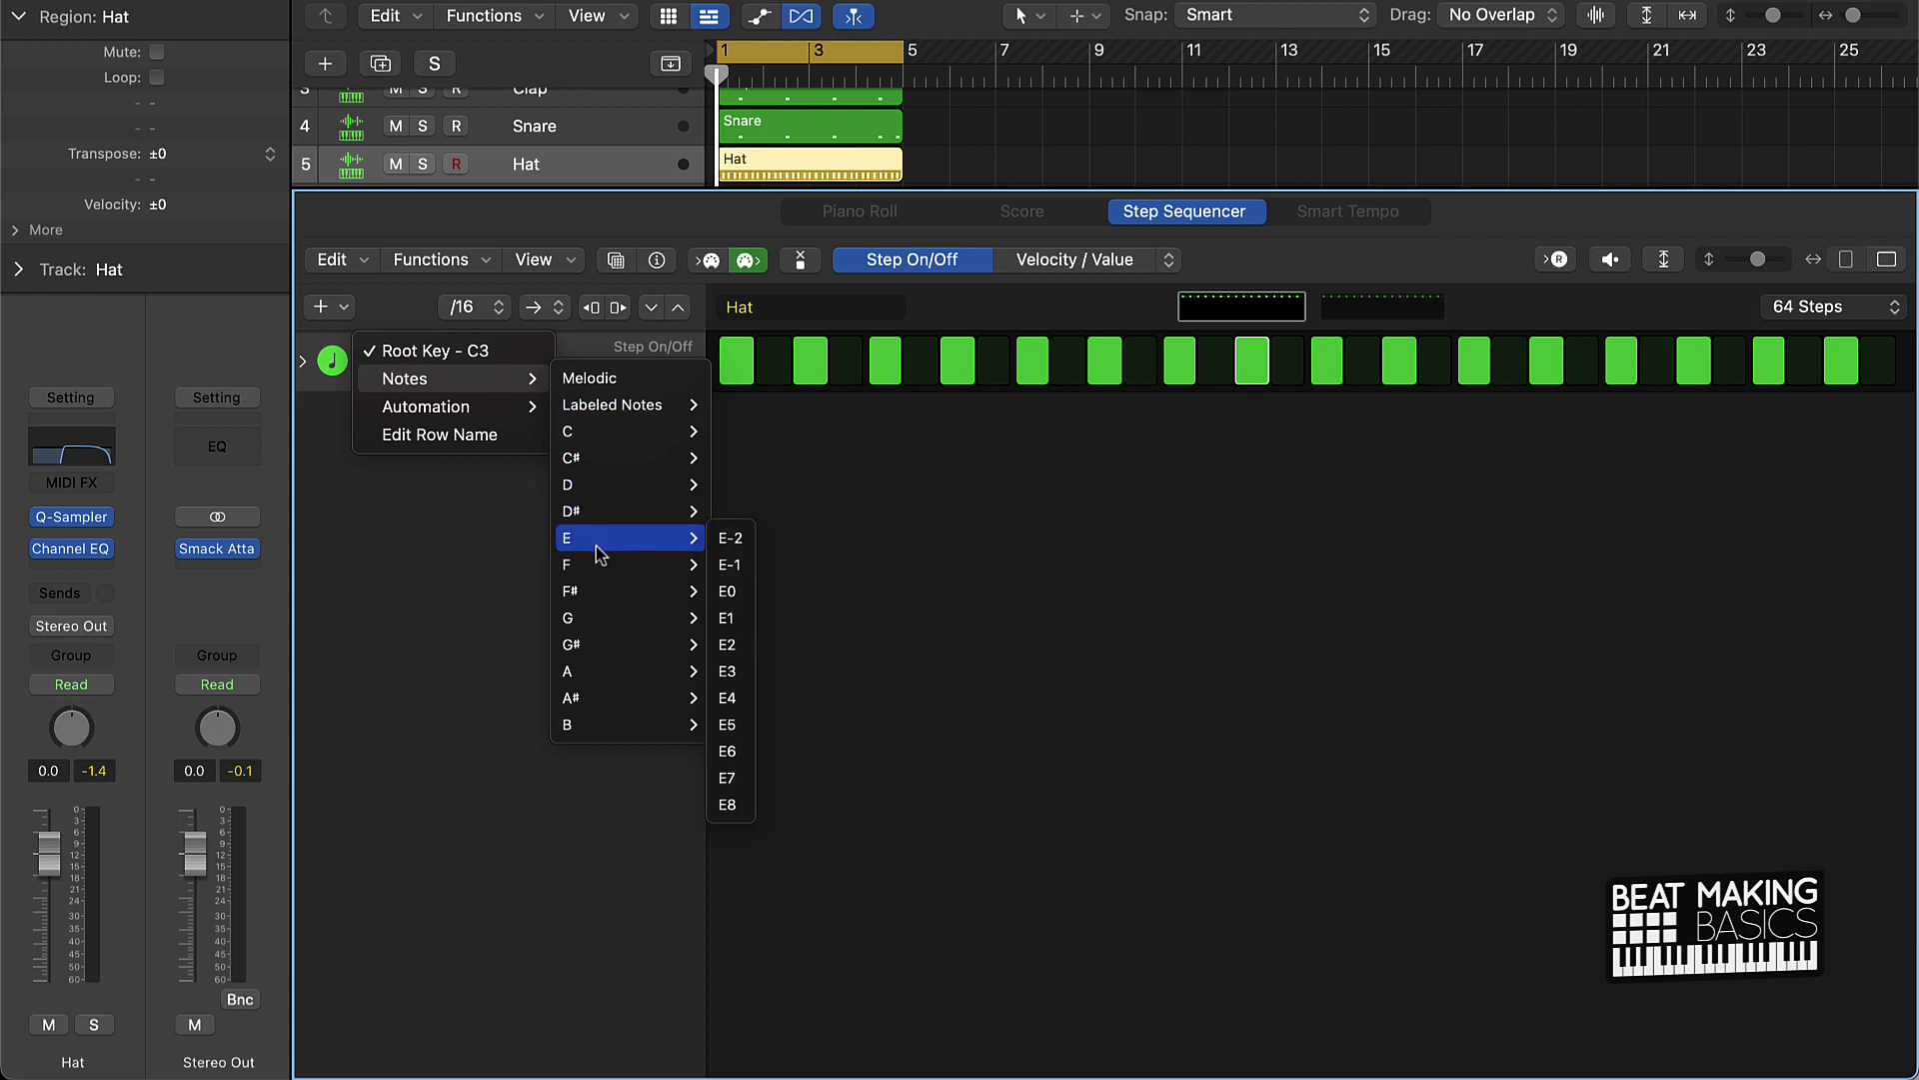
left_click(729, 671)
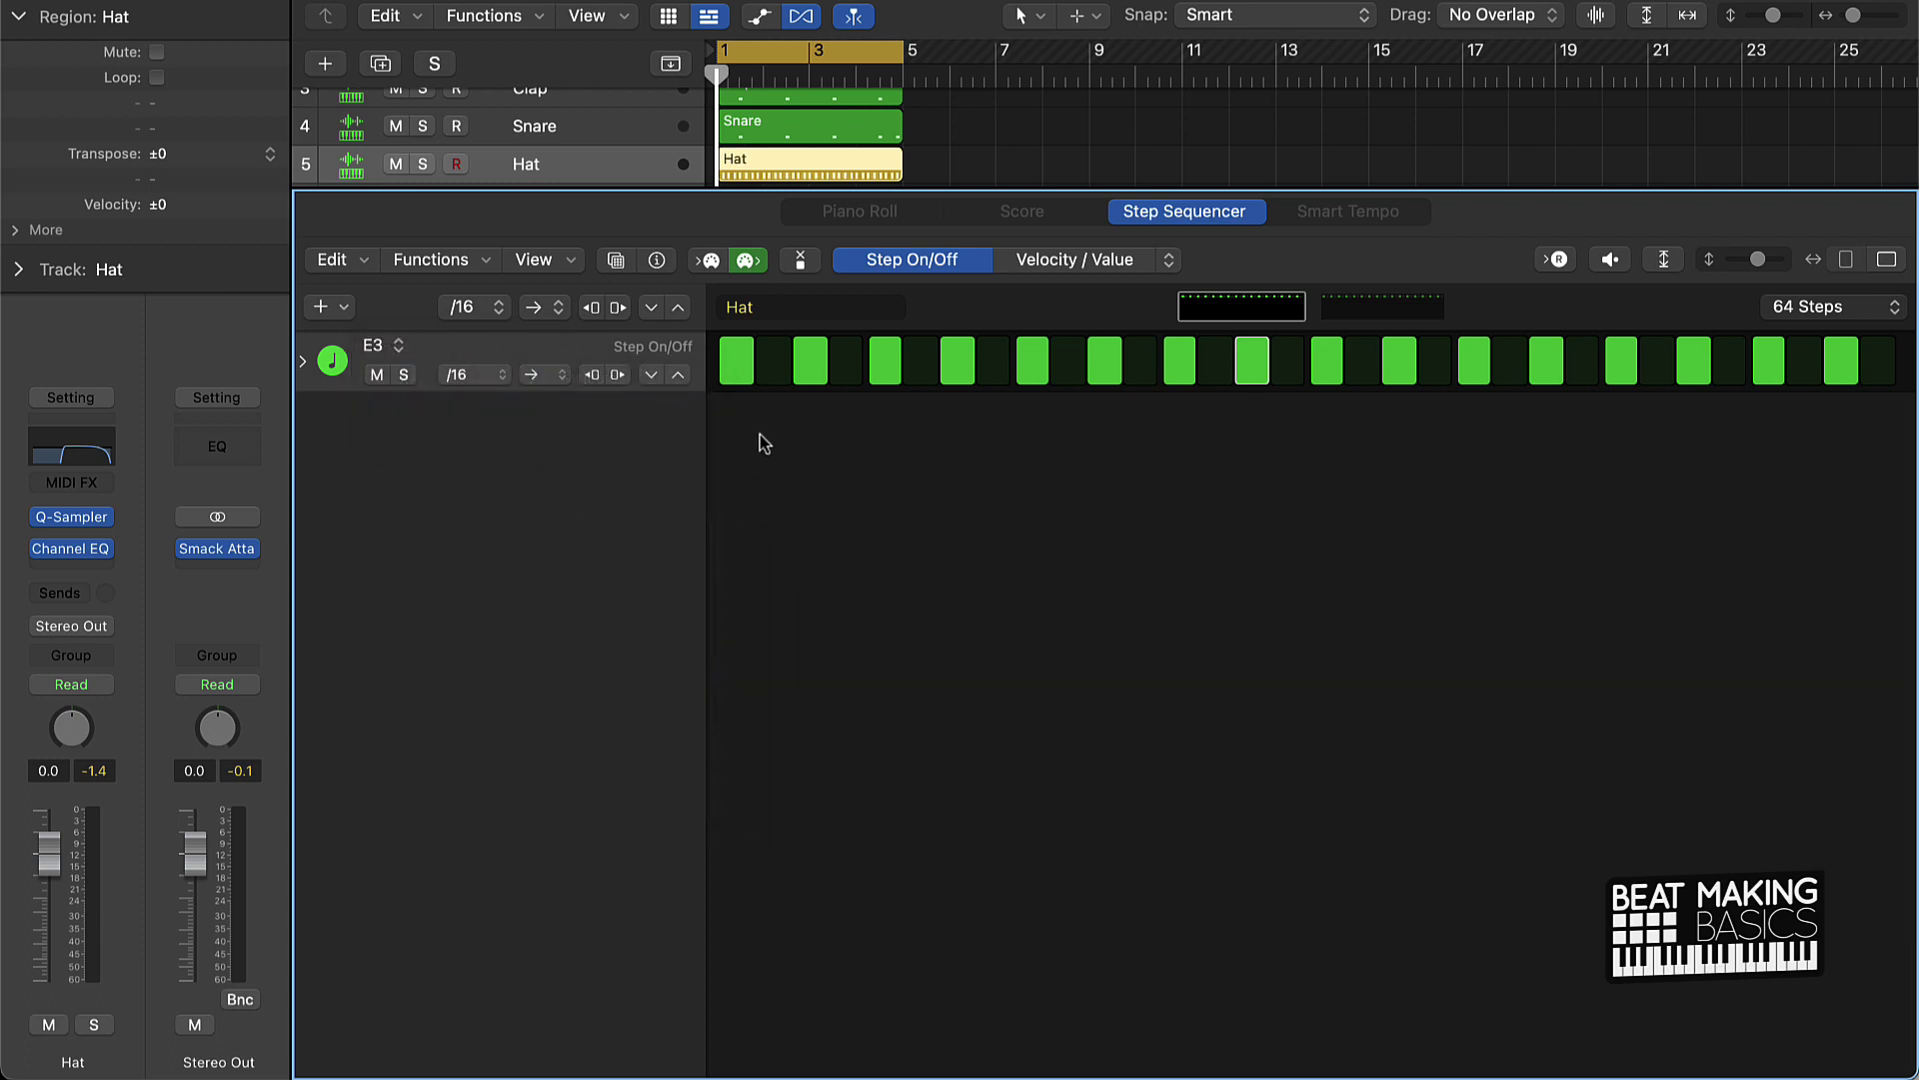
Step: In the second half of the hat pattern, try extra hits during playback, keeping only those on its 16th and last steps
key("space")
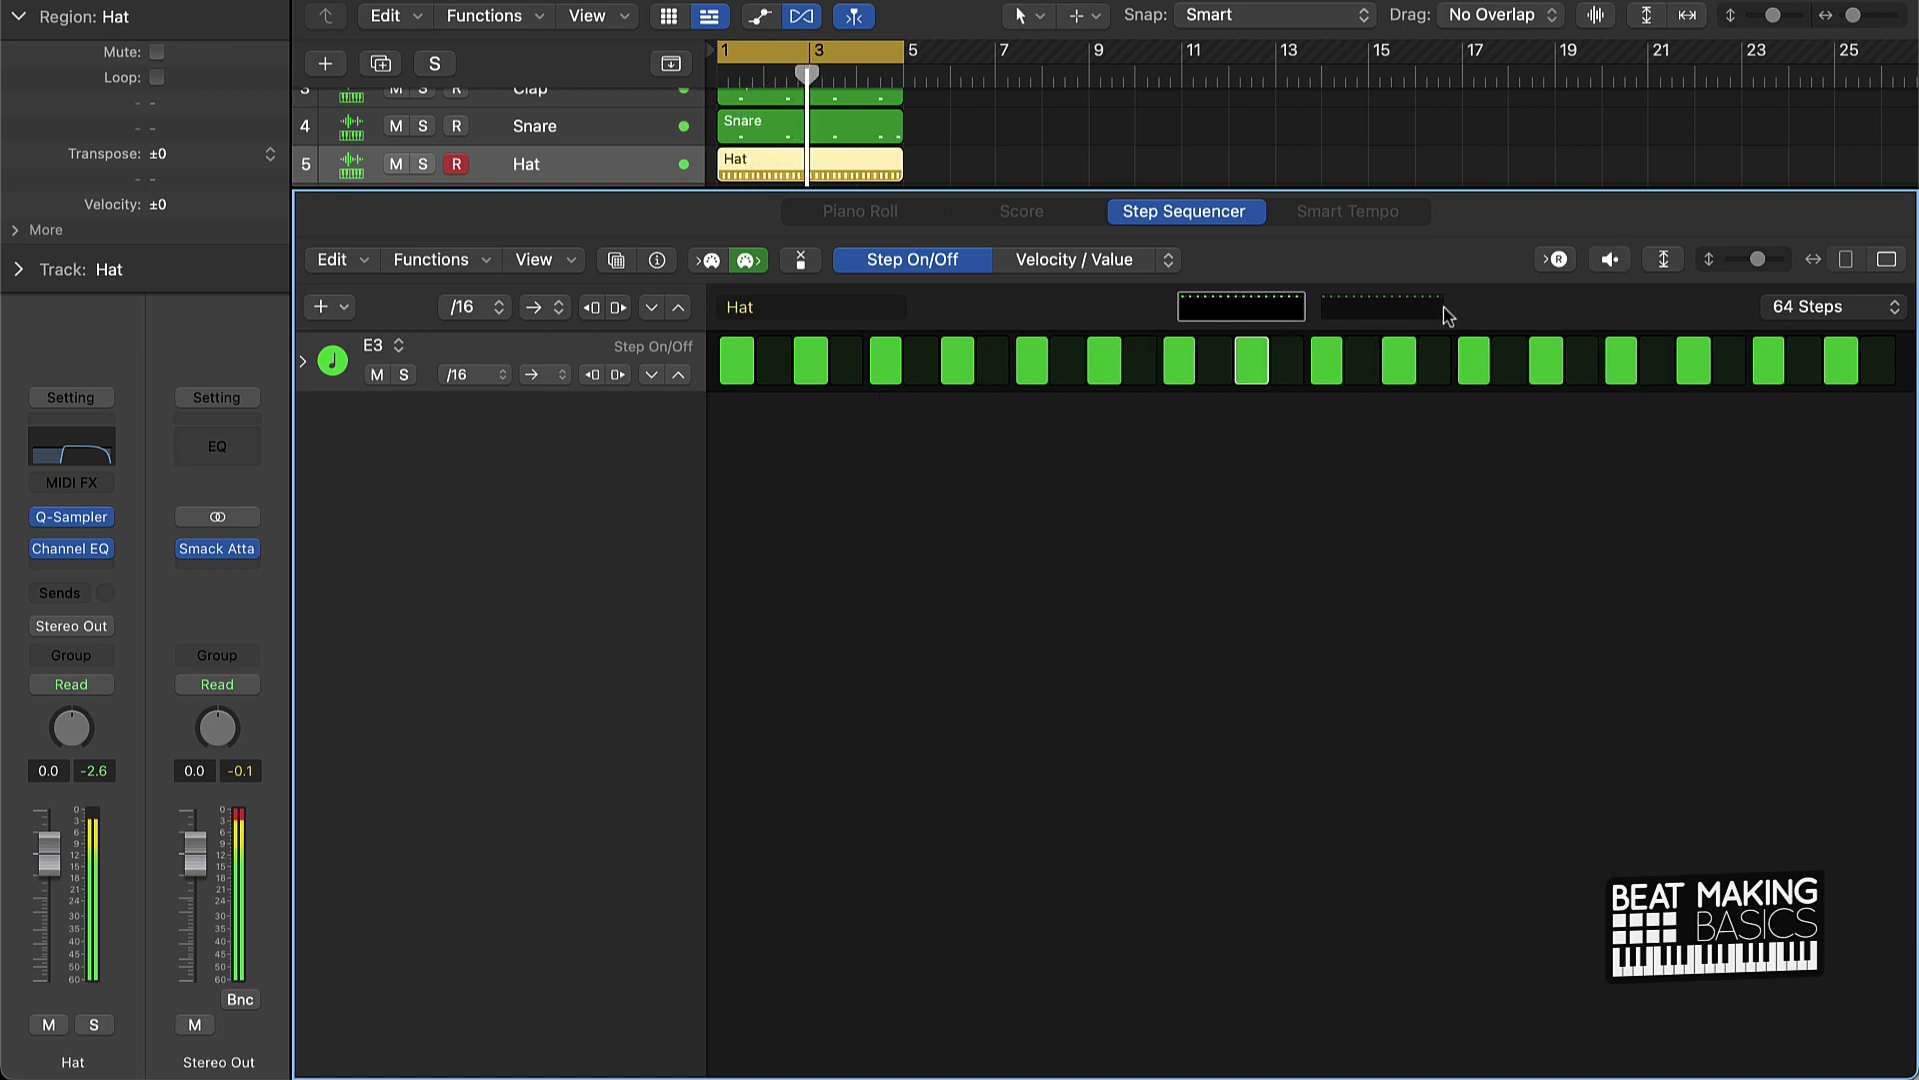
left_click(1413, 313)
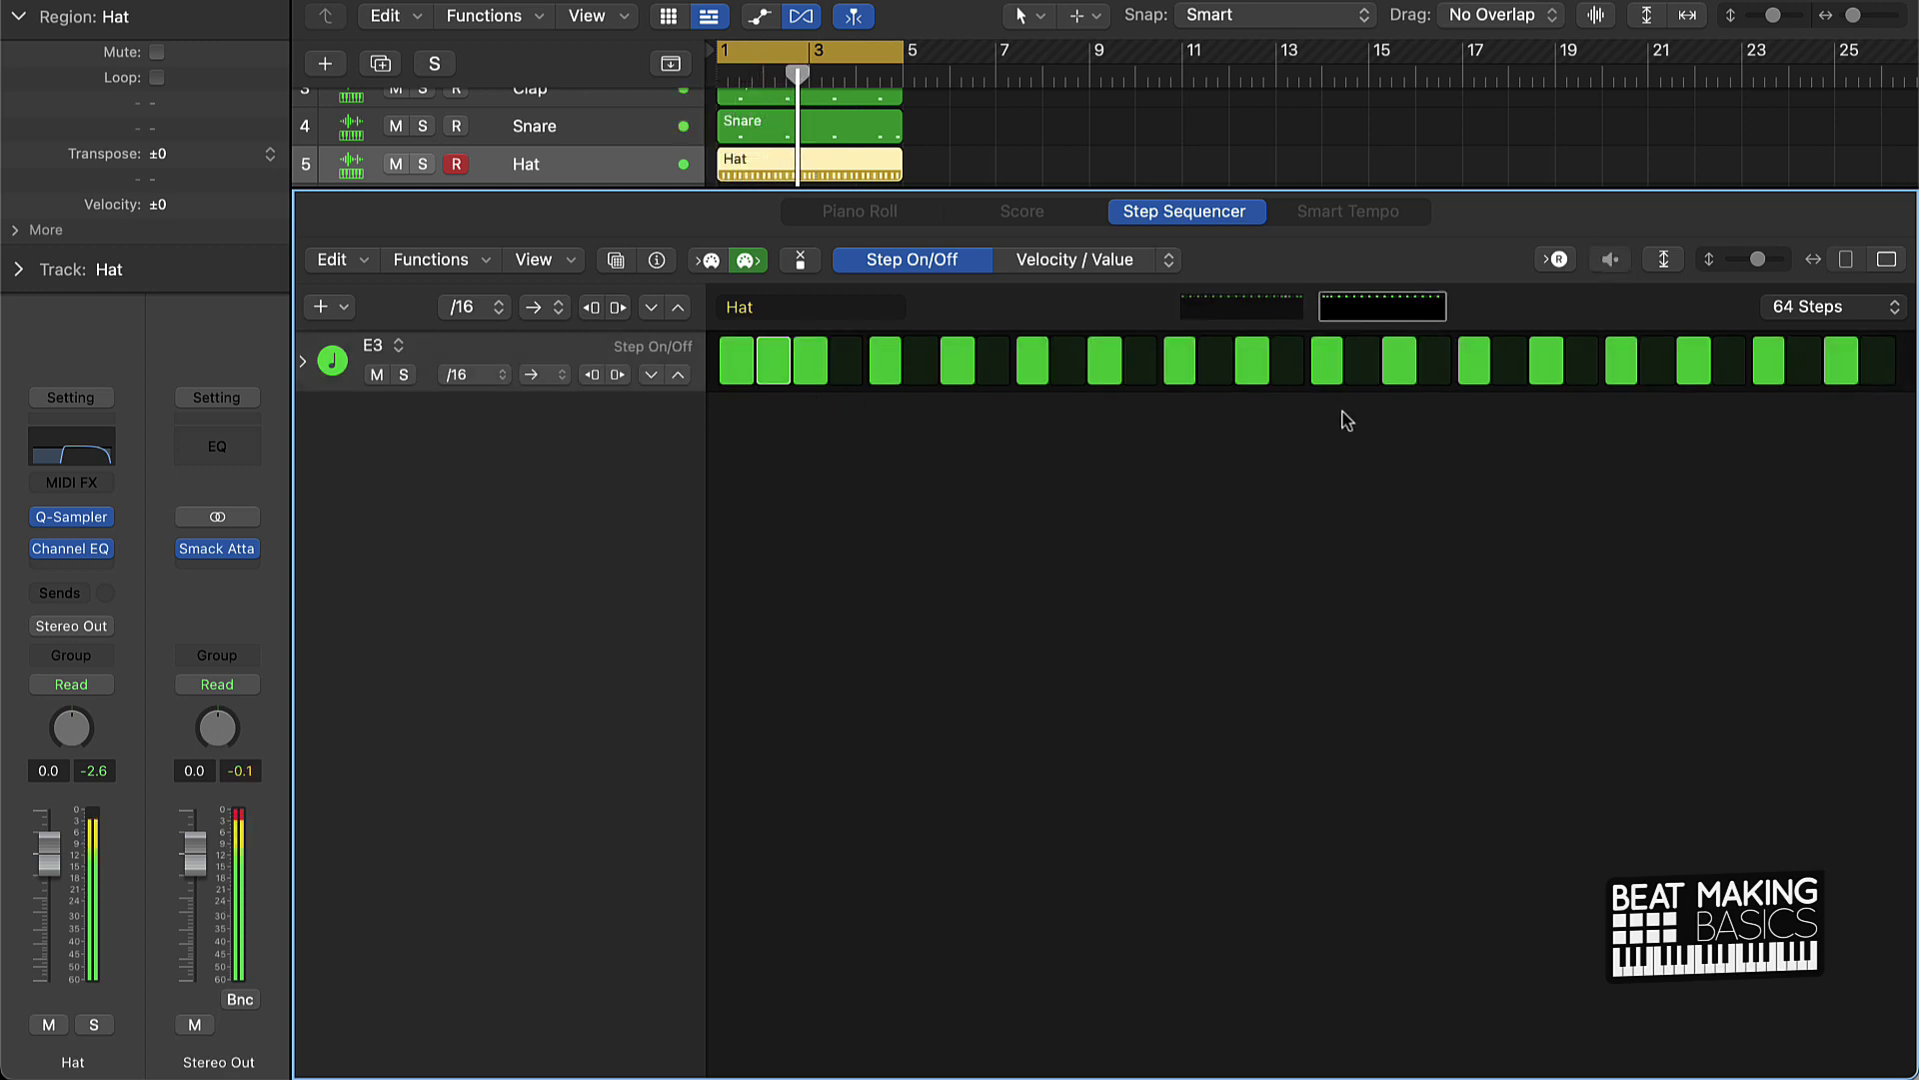
left_click(776, 361)
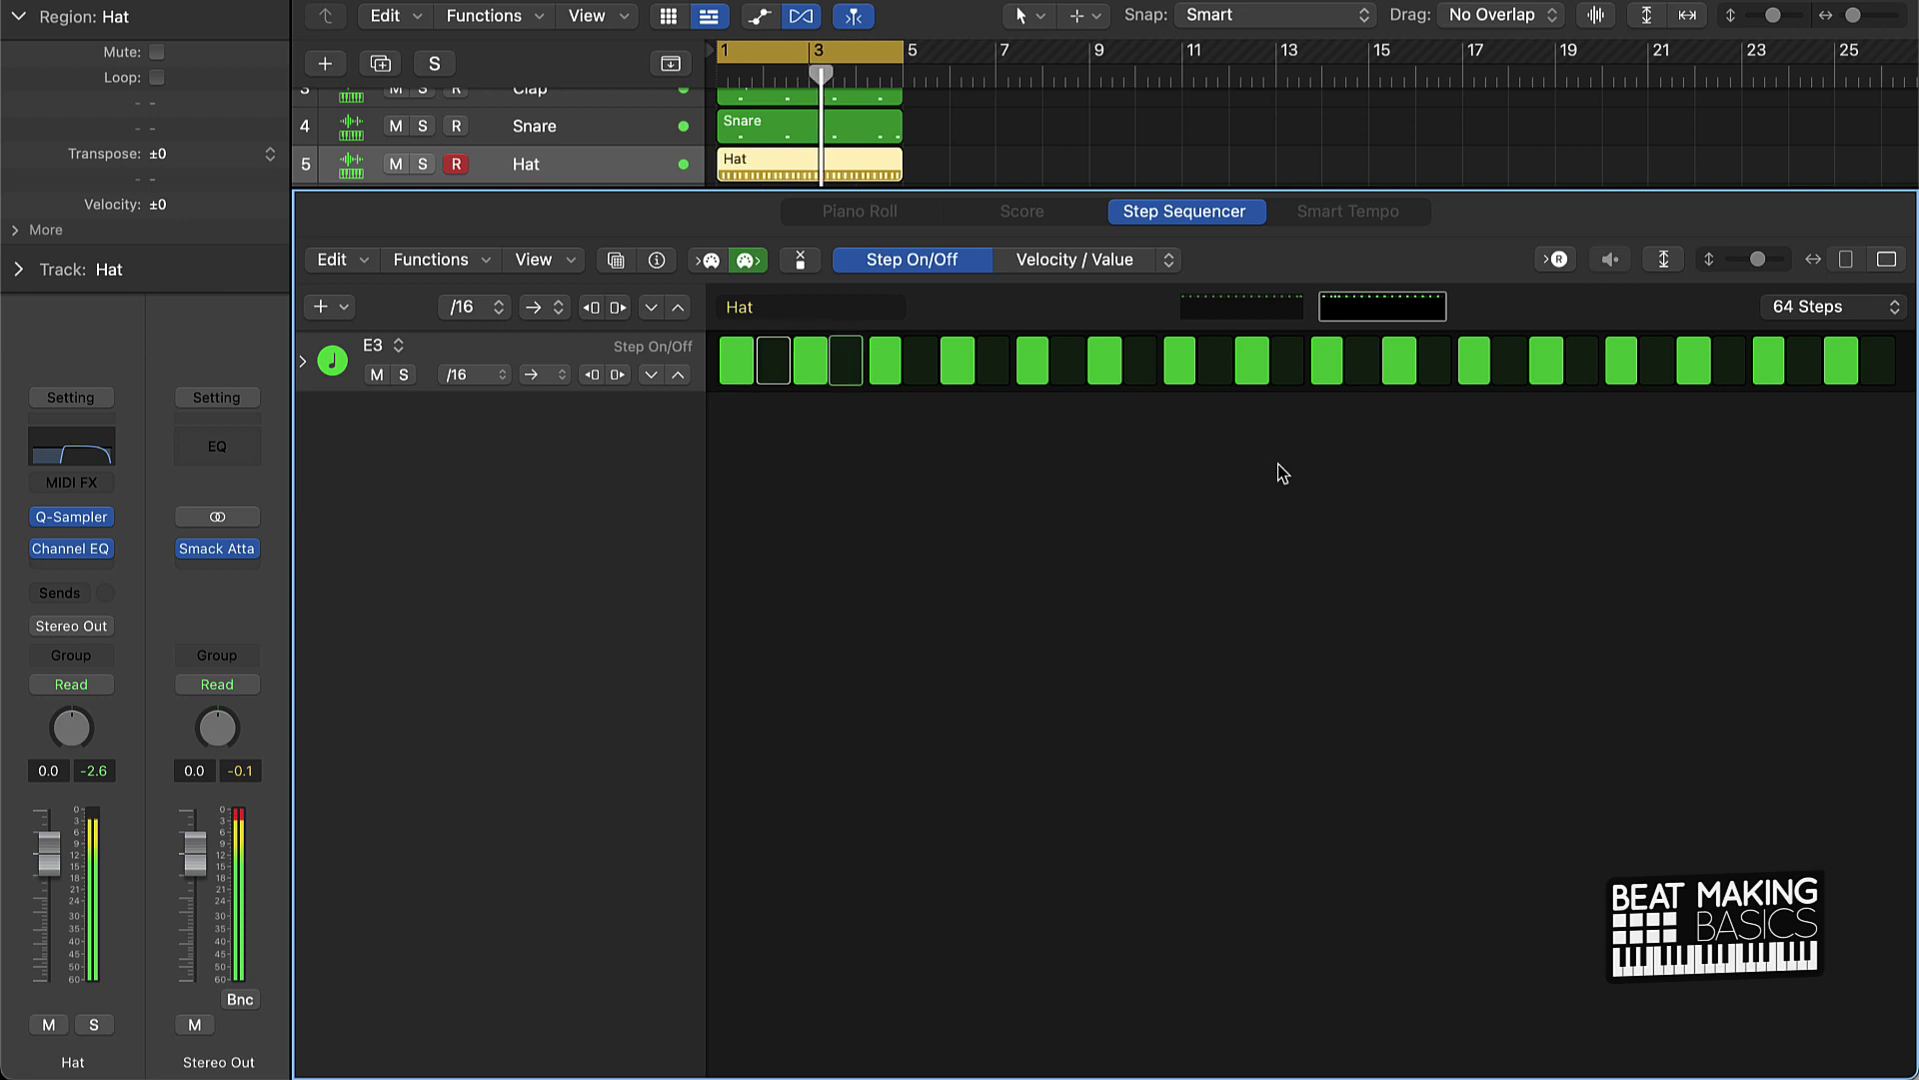
left_click(1437, 364)
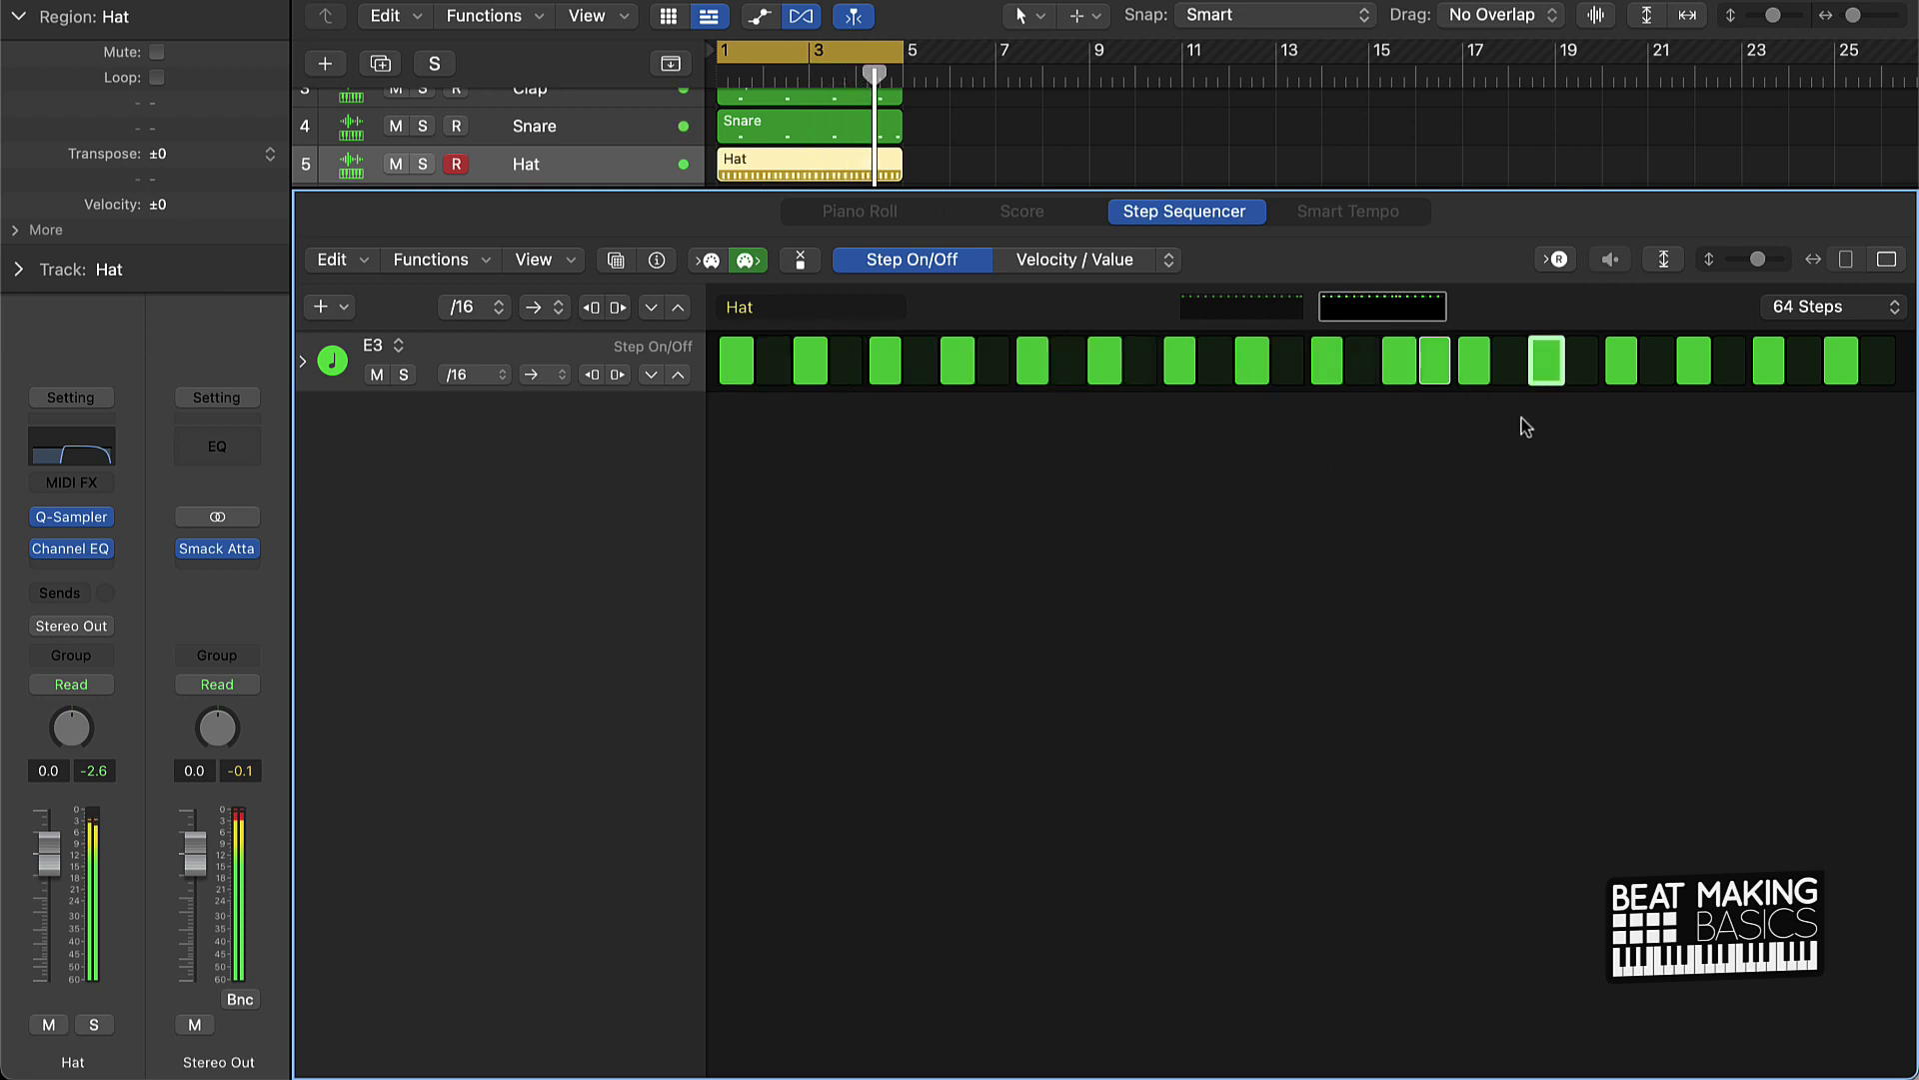
left_click(1349, 375)
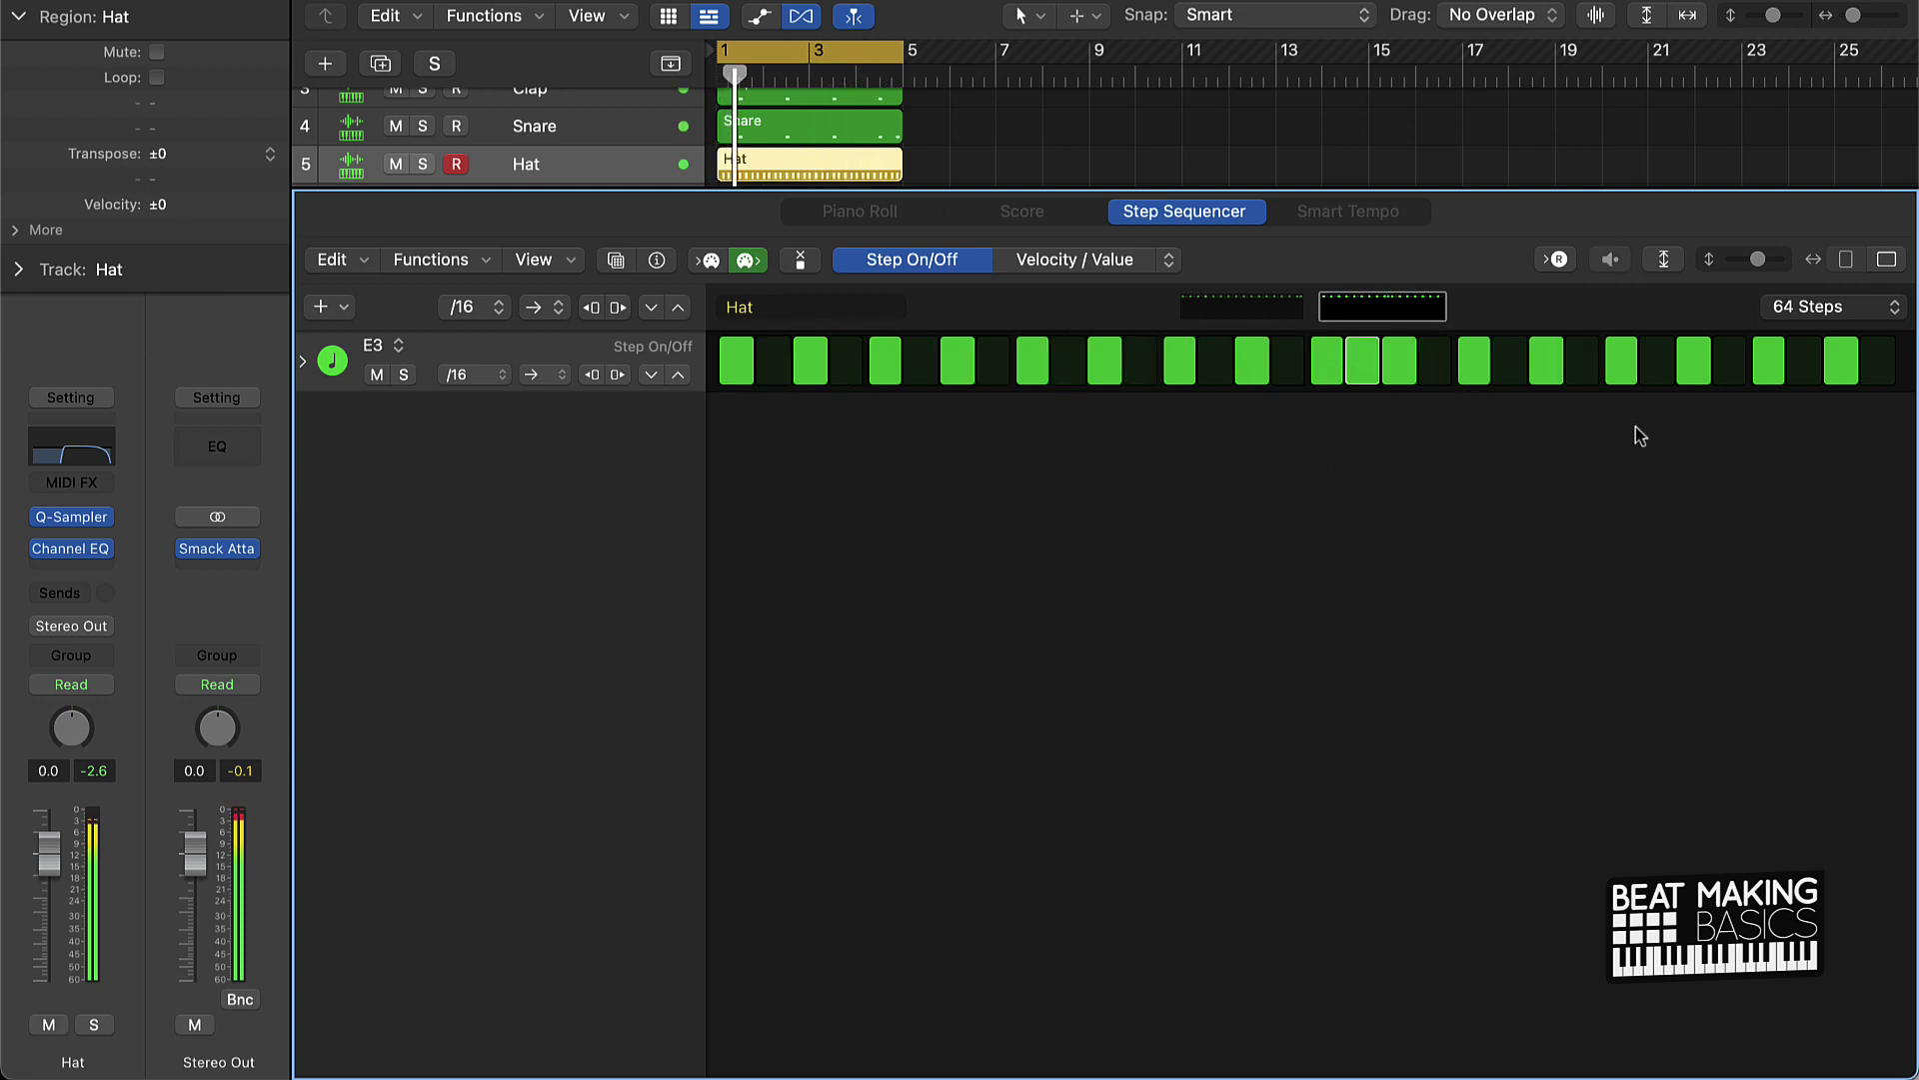
left_click(1882, 372)
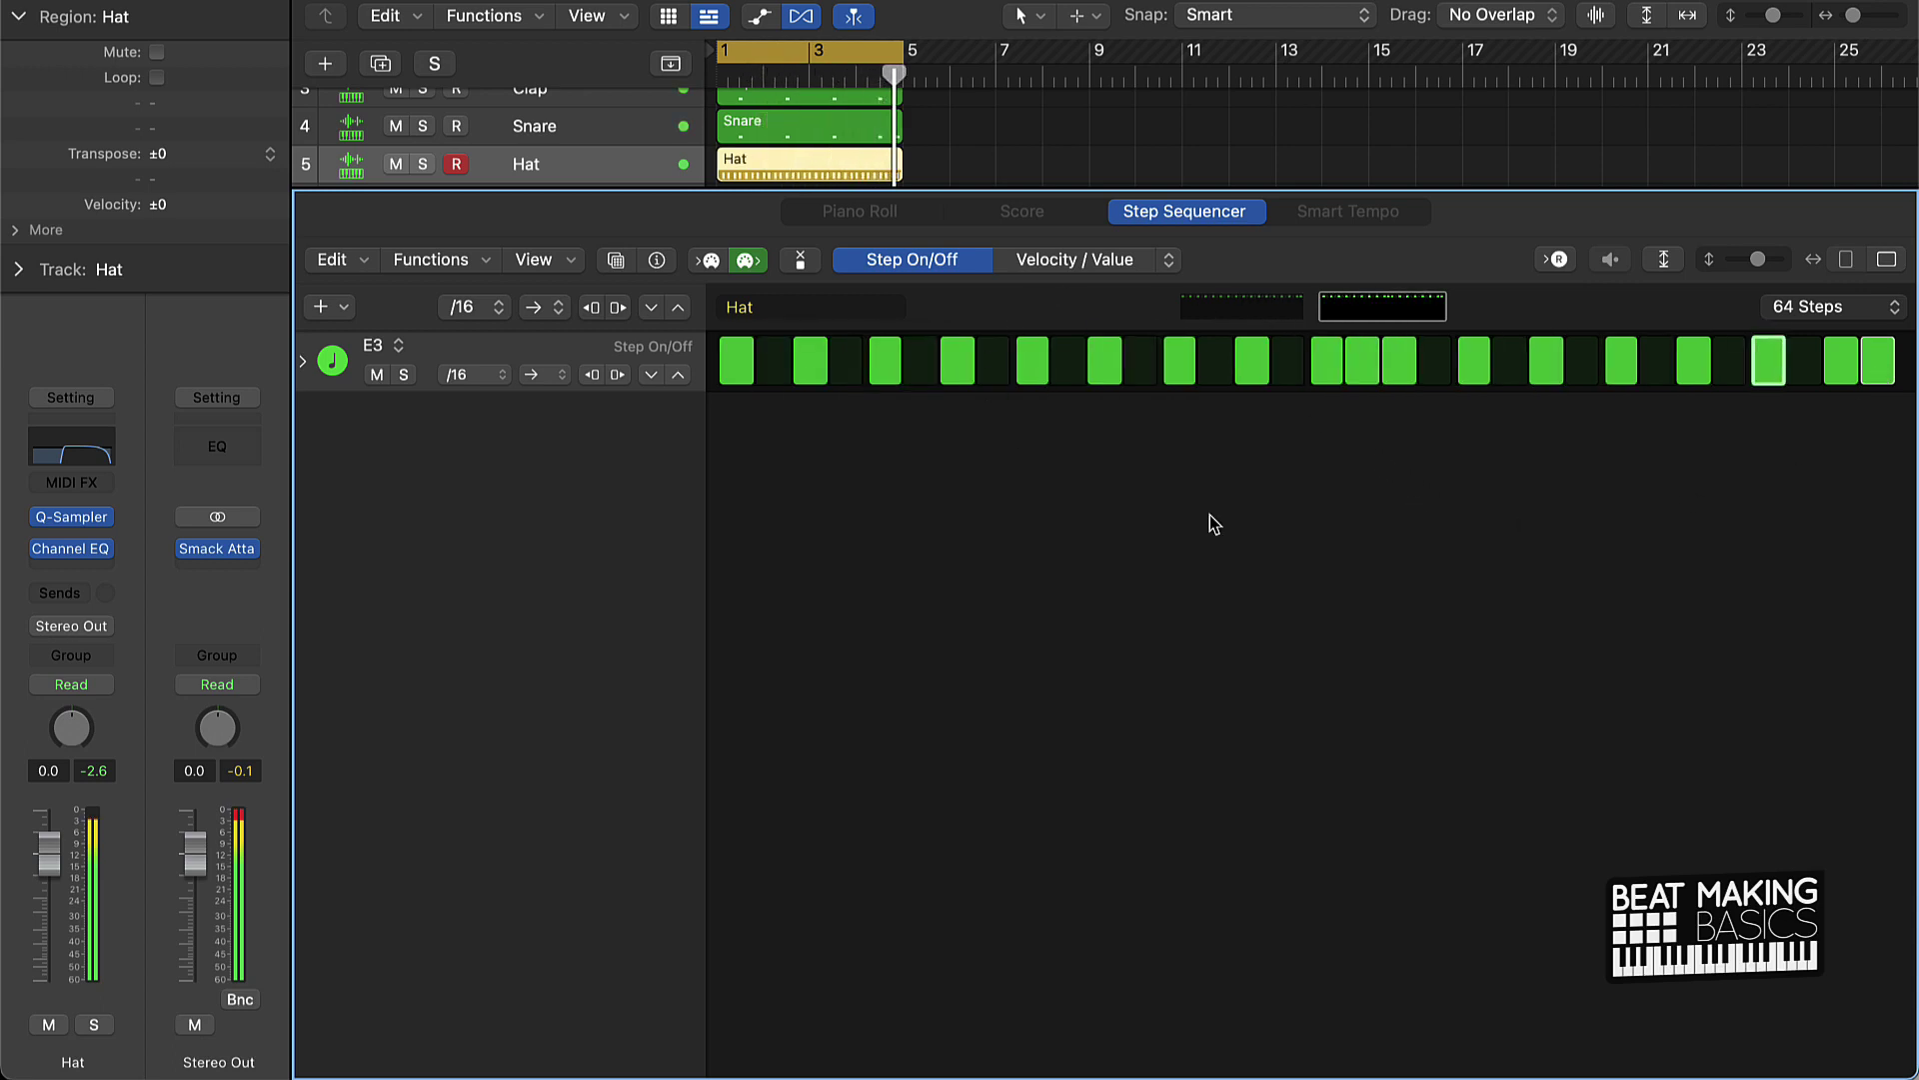
left_click(1359, 374)
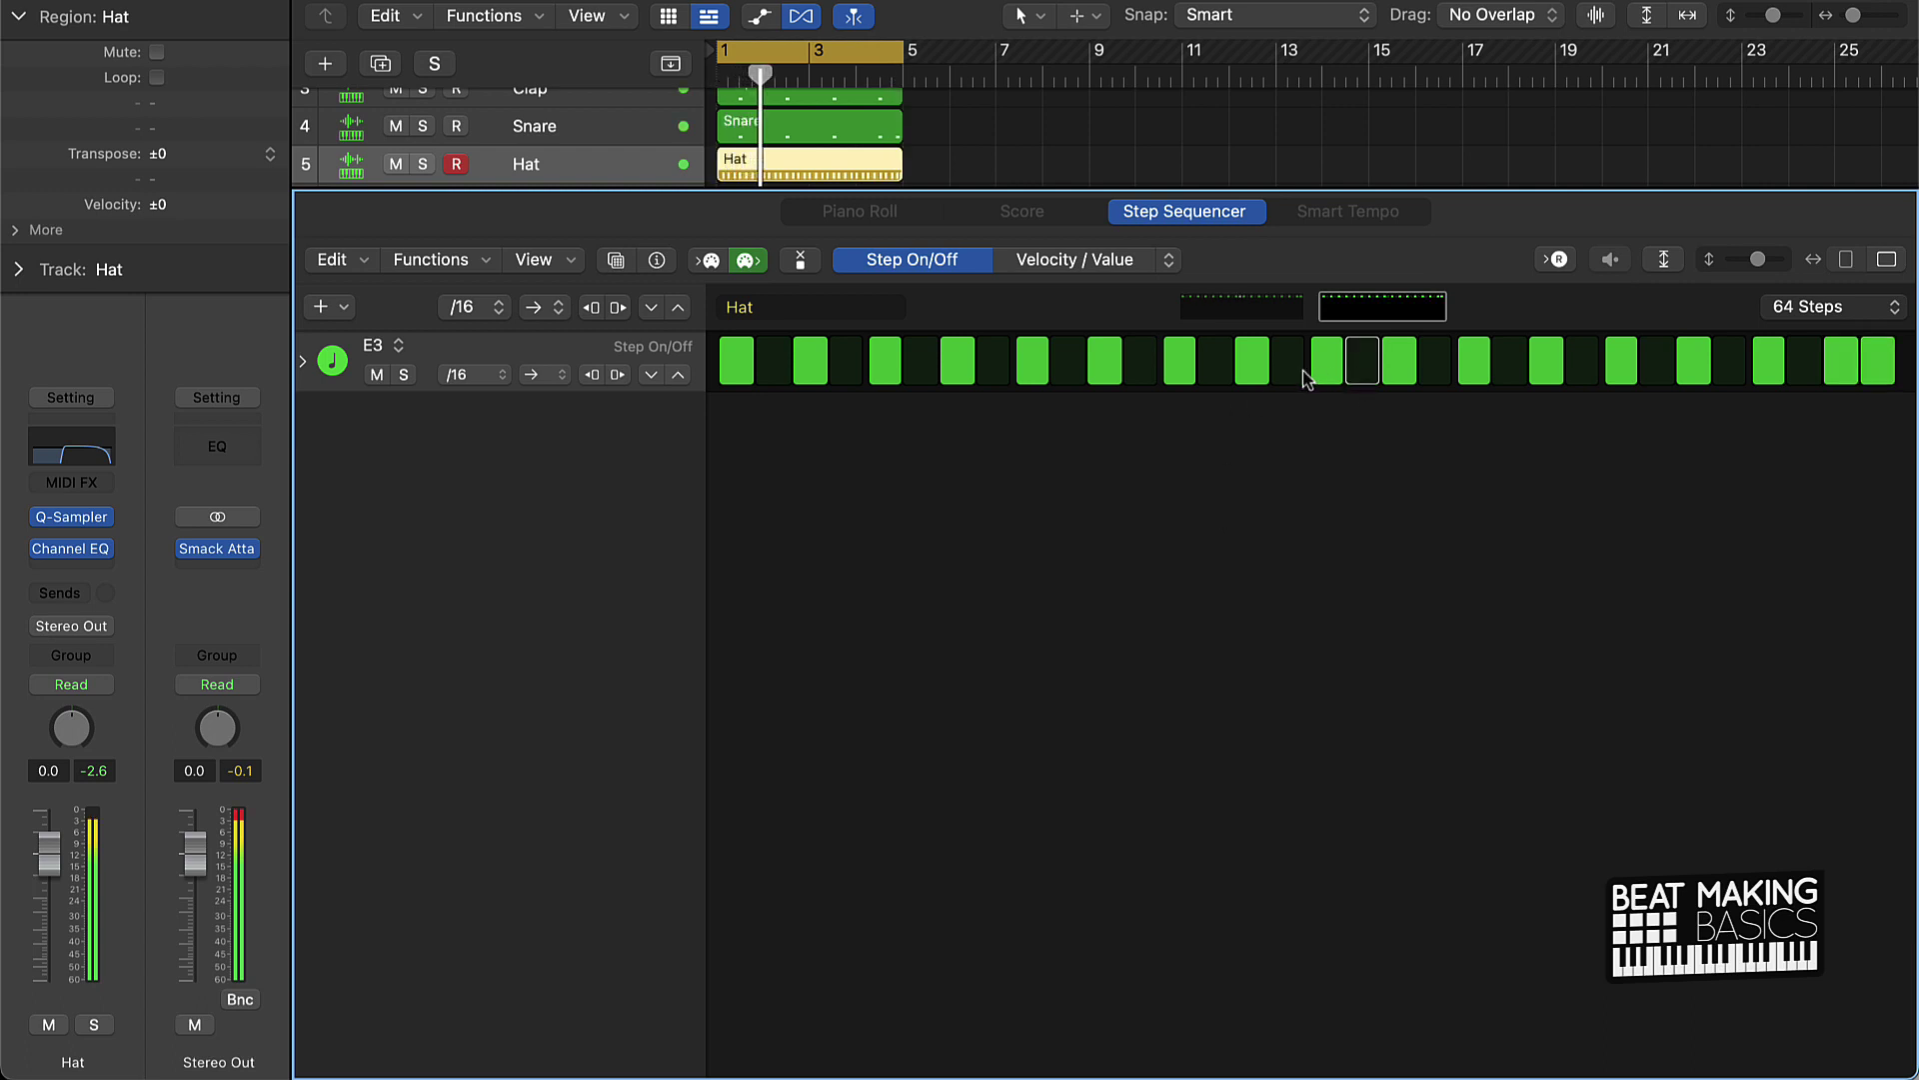
left_click(1296, 378)
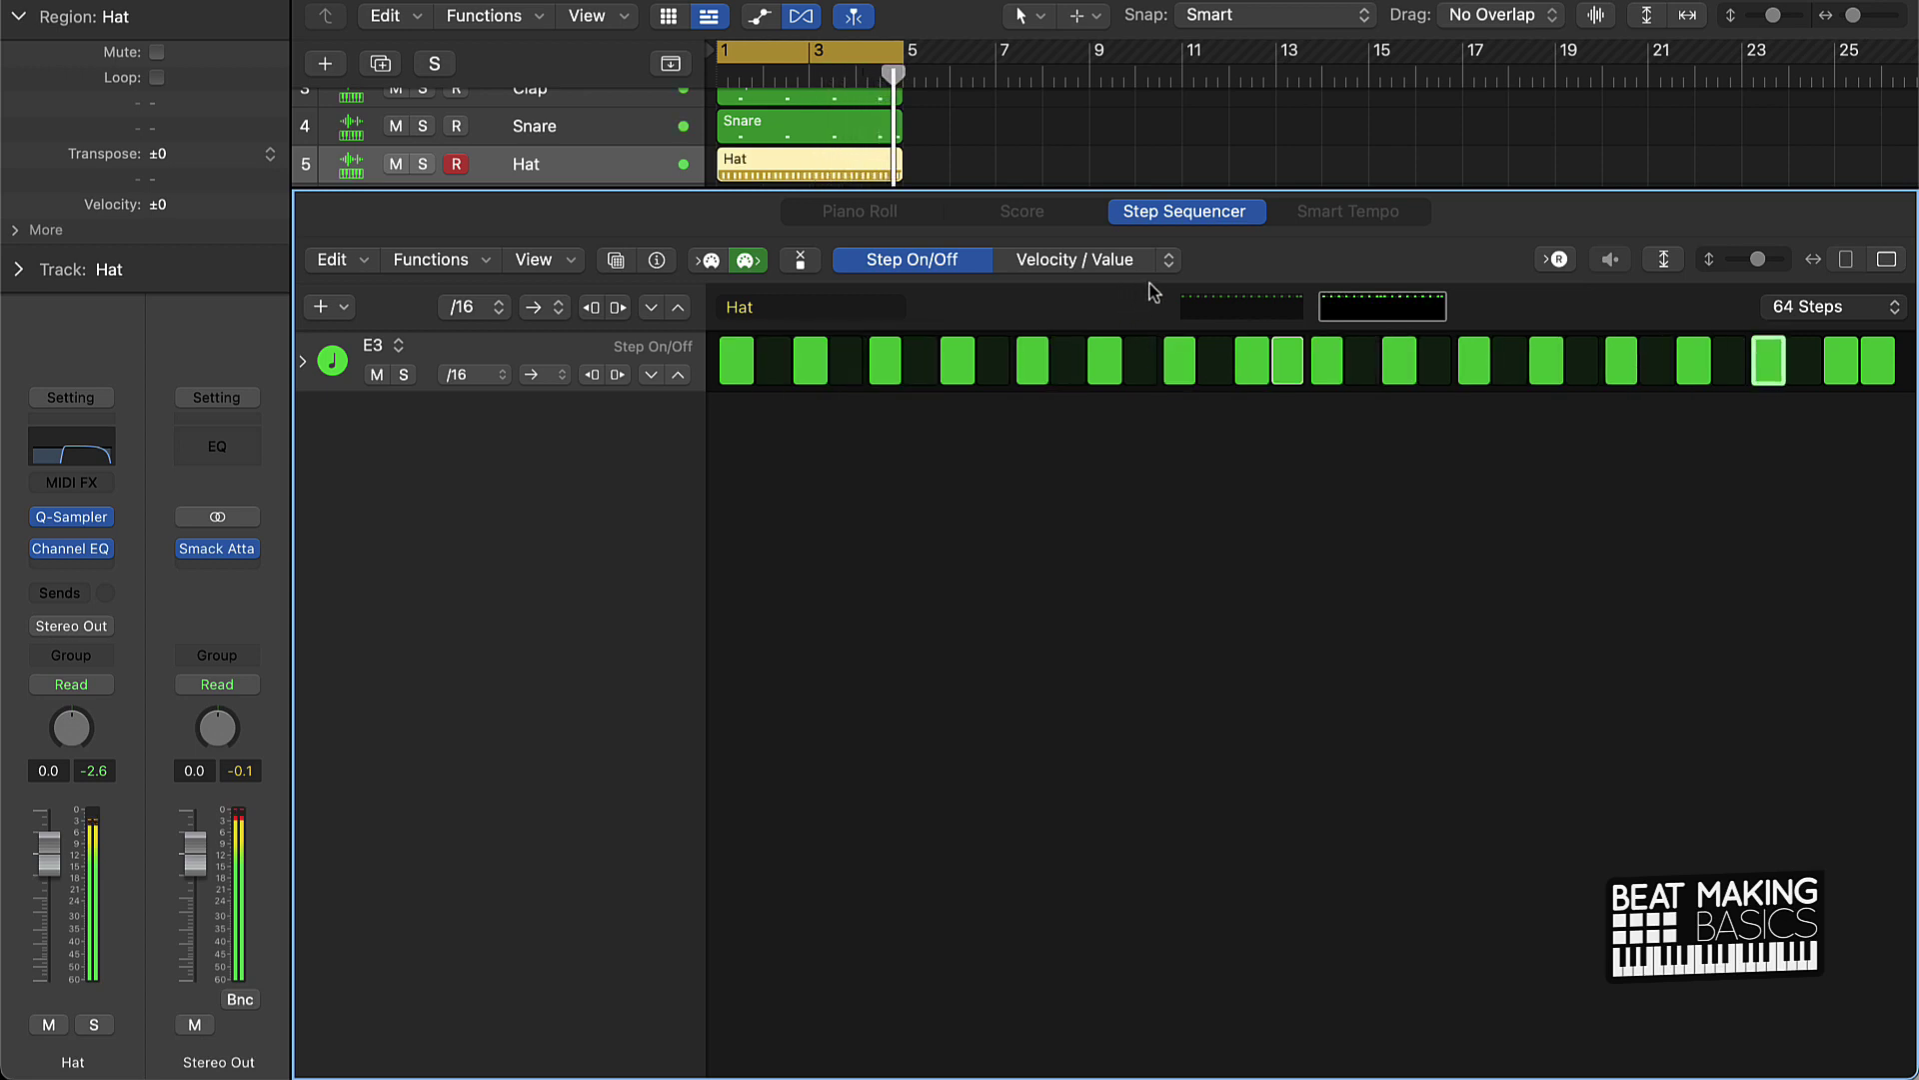
Step: Close the editor and lower the Hat track's volume to -8.2 dB
key("p")
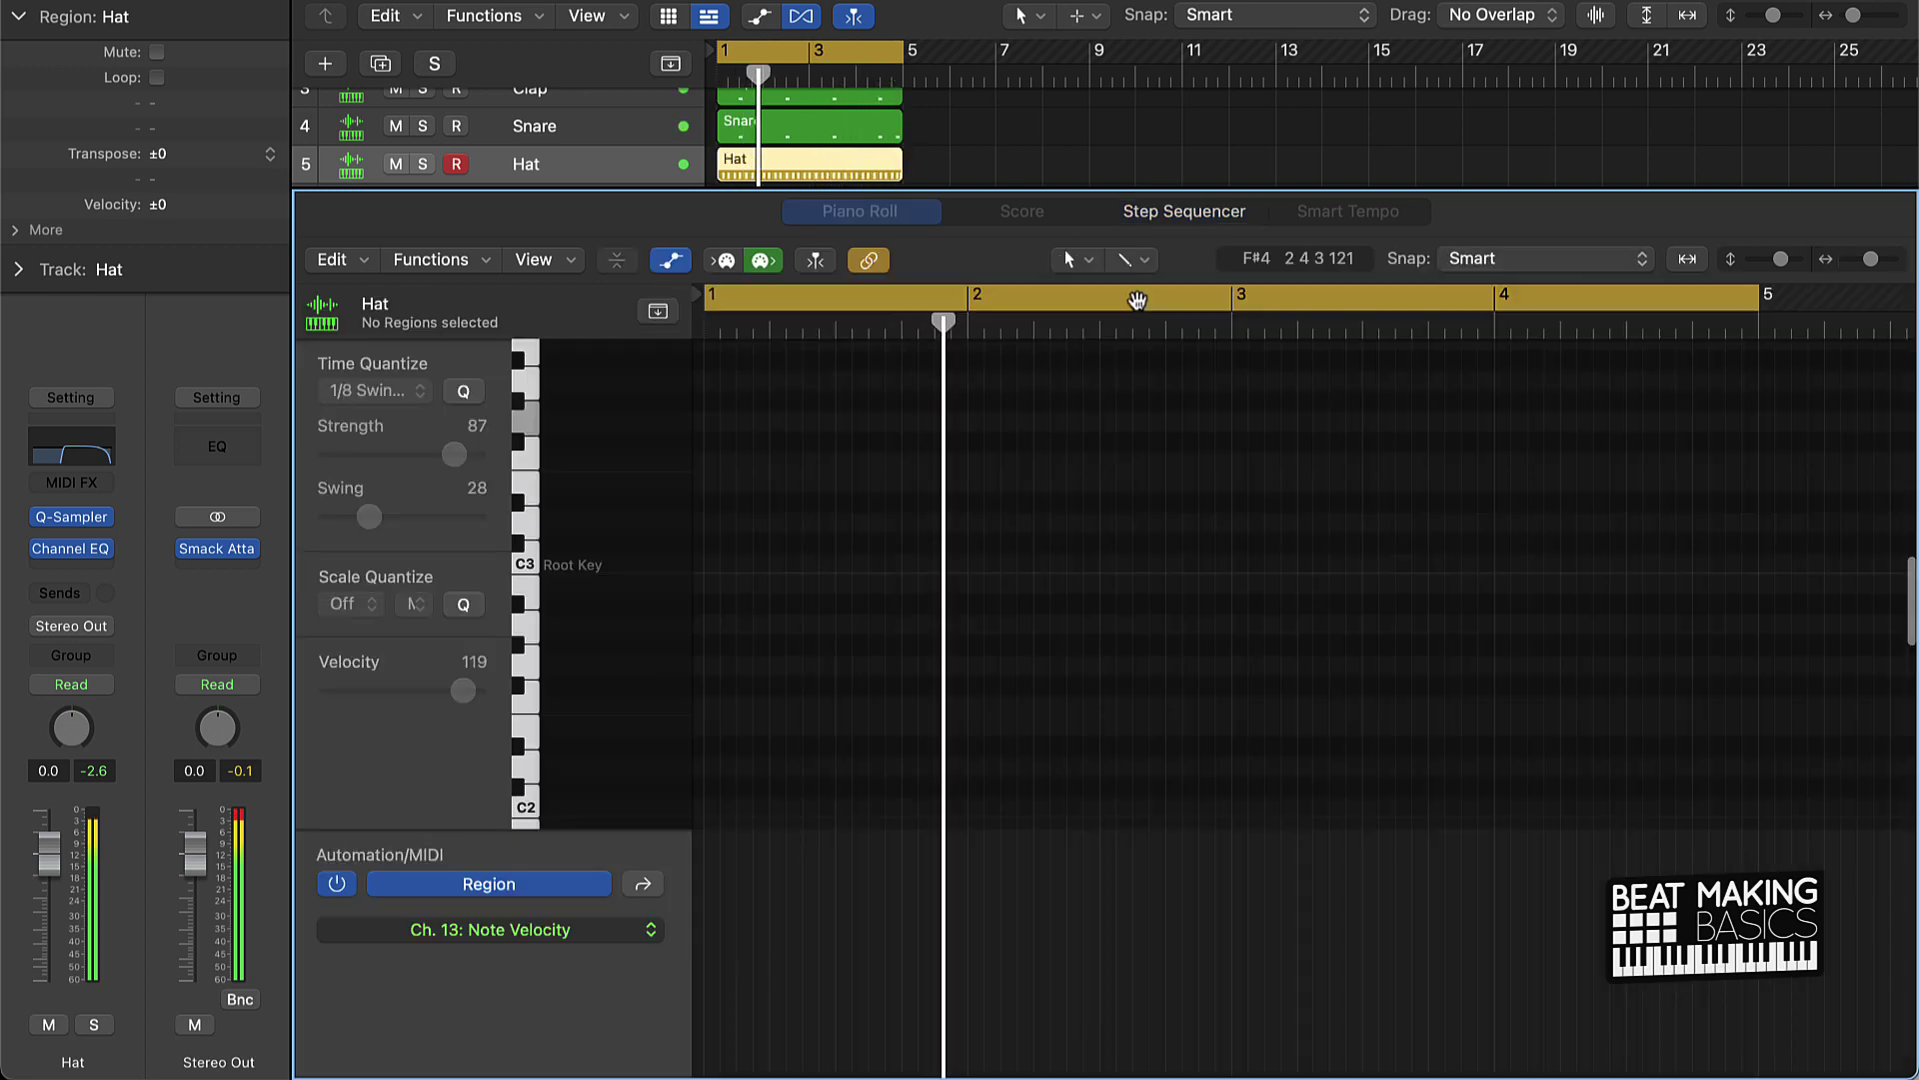
key("e")
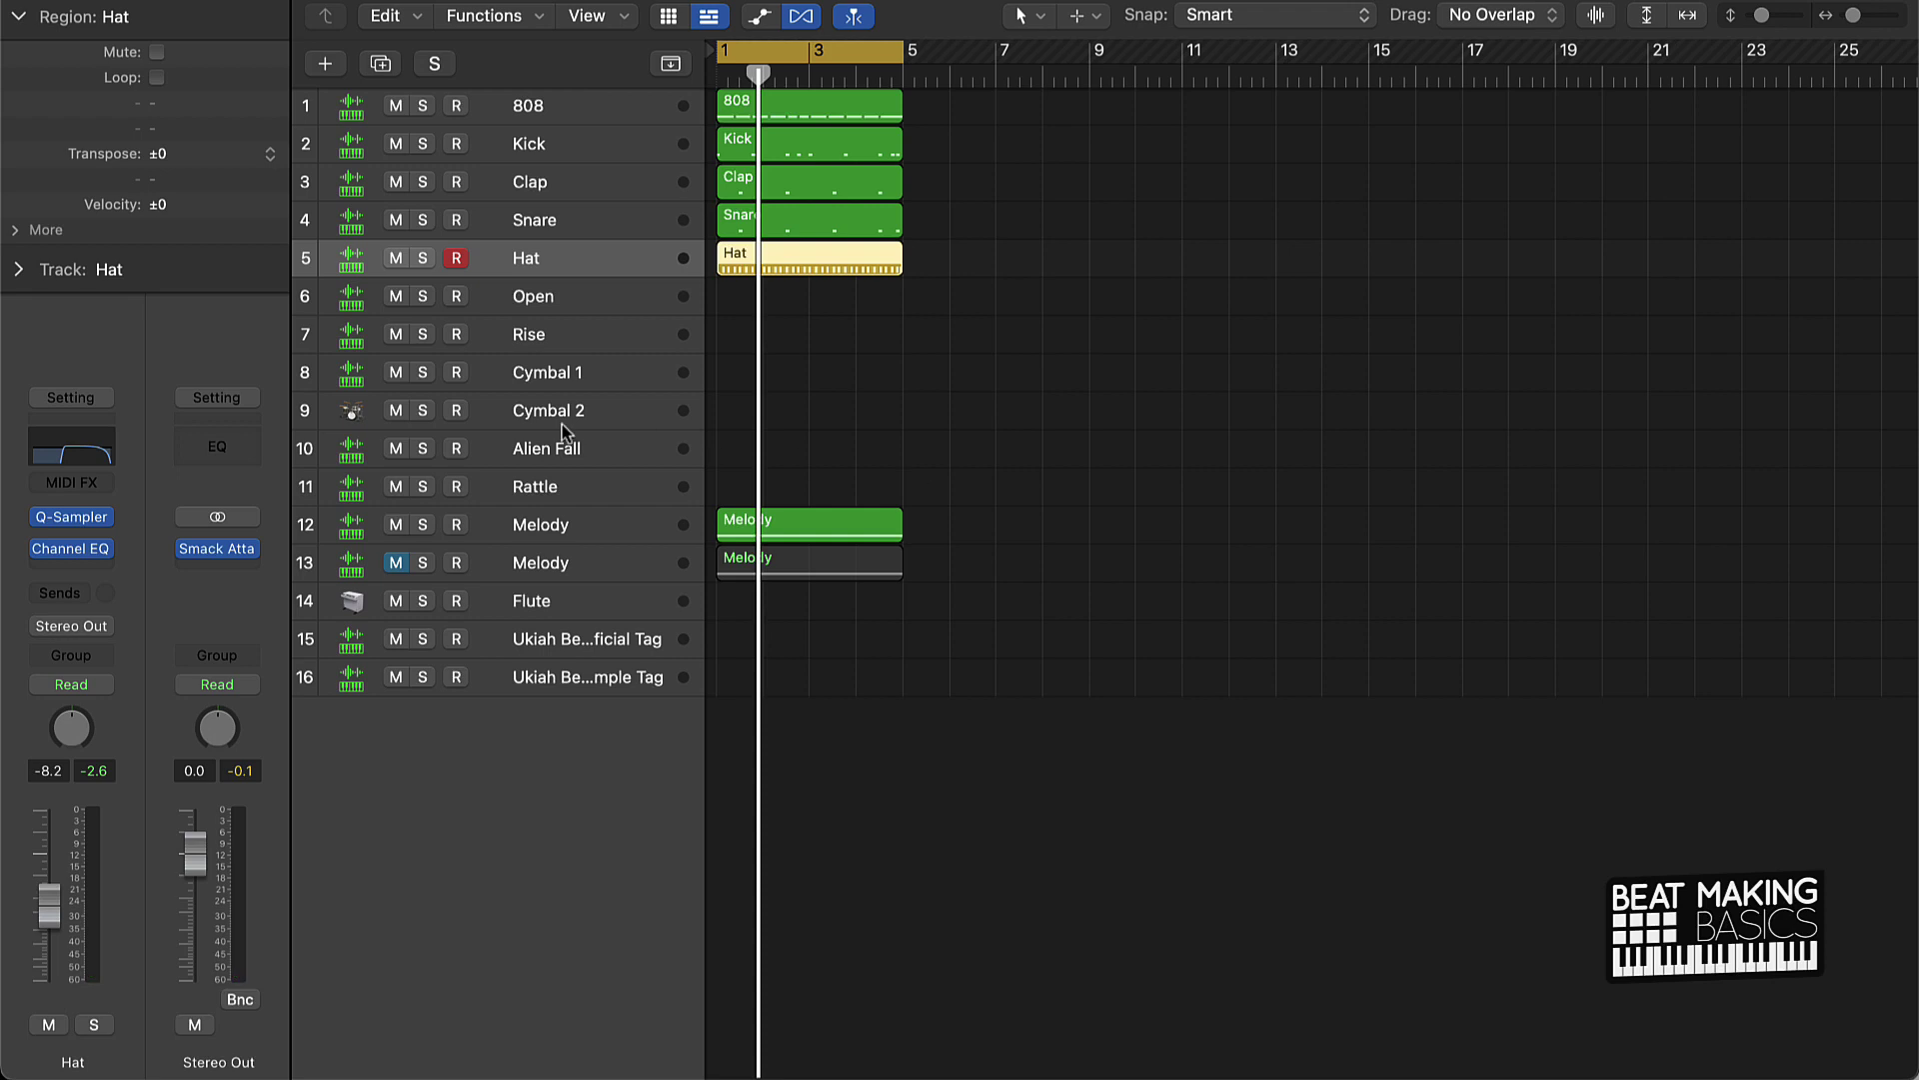
Step: Record two open hat hits on the Open track and extend the recorded region to bar 5
left_click(588, 302)
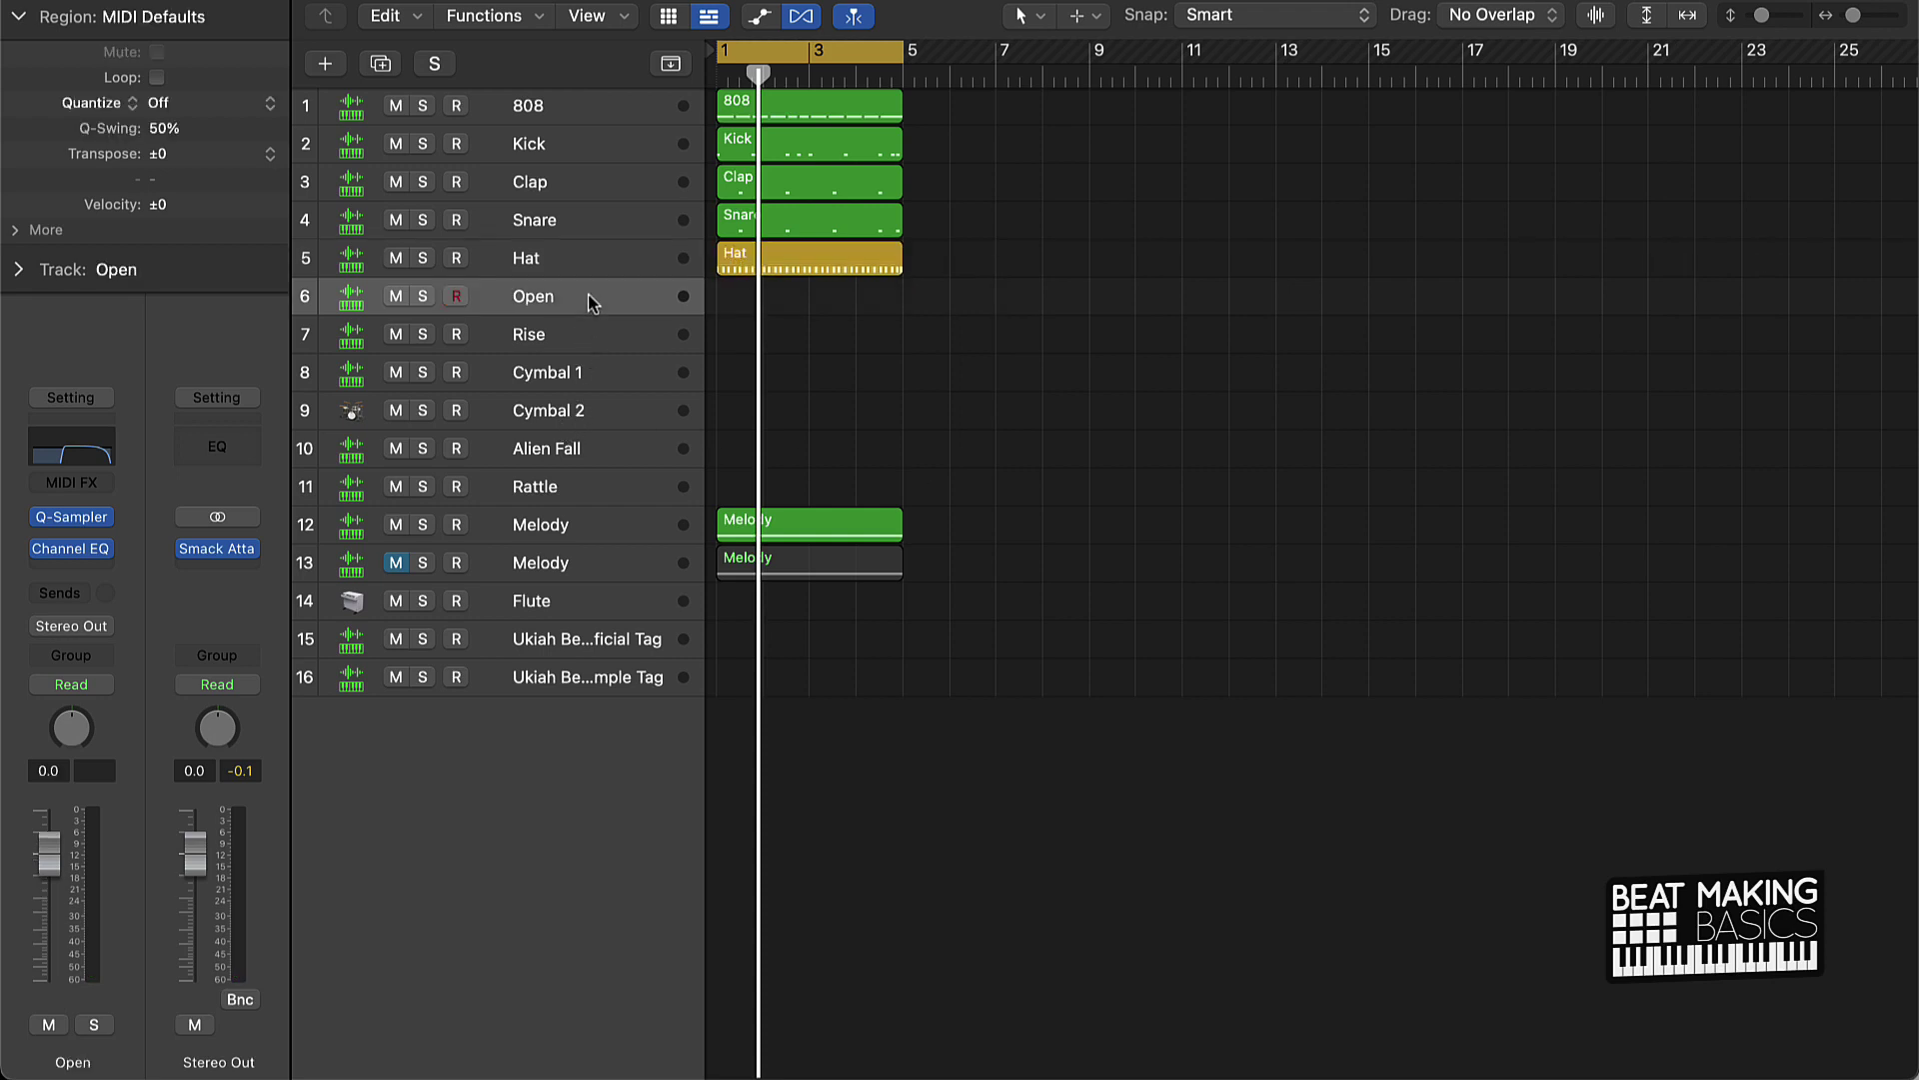
key("r")
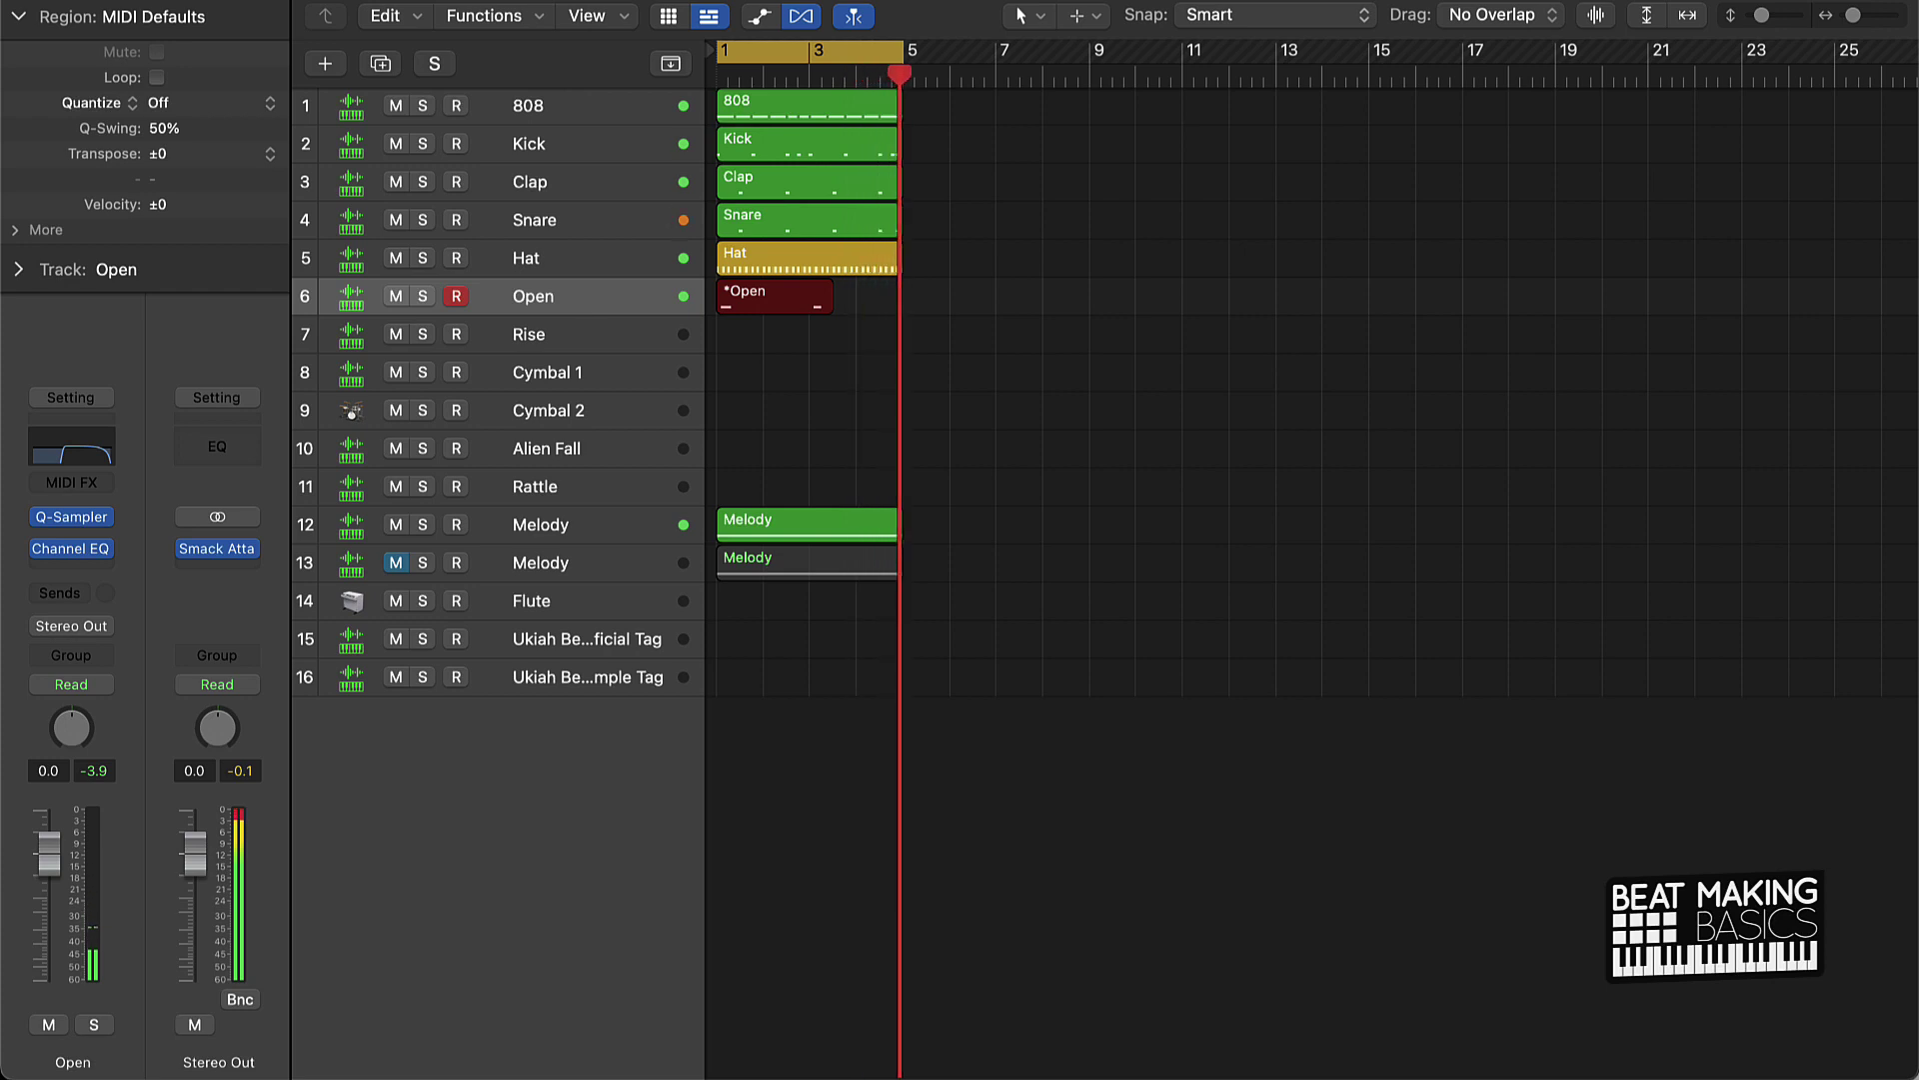
key("space")
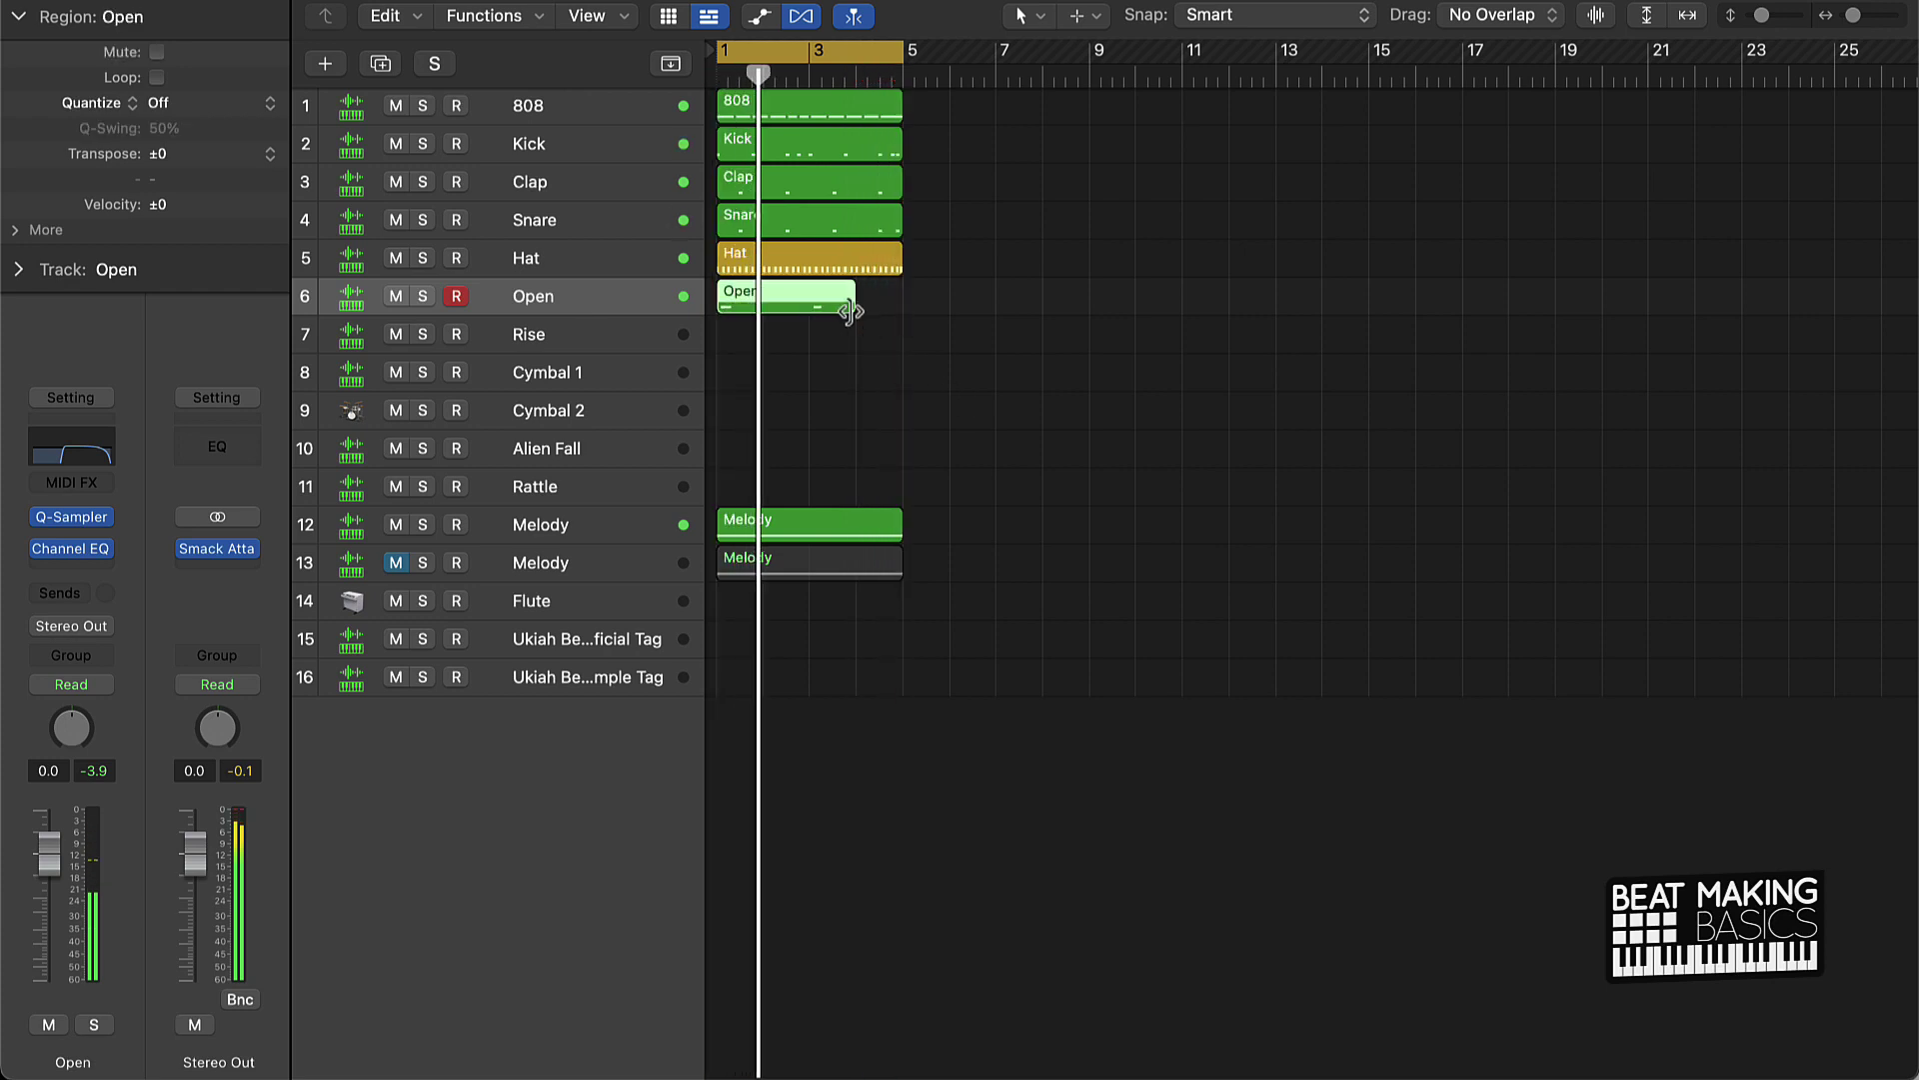
left_click_drag(850, 311, 902, 309)
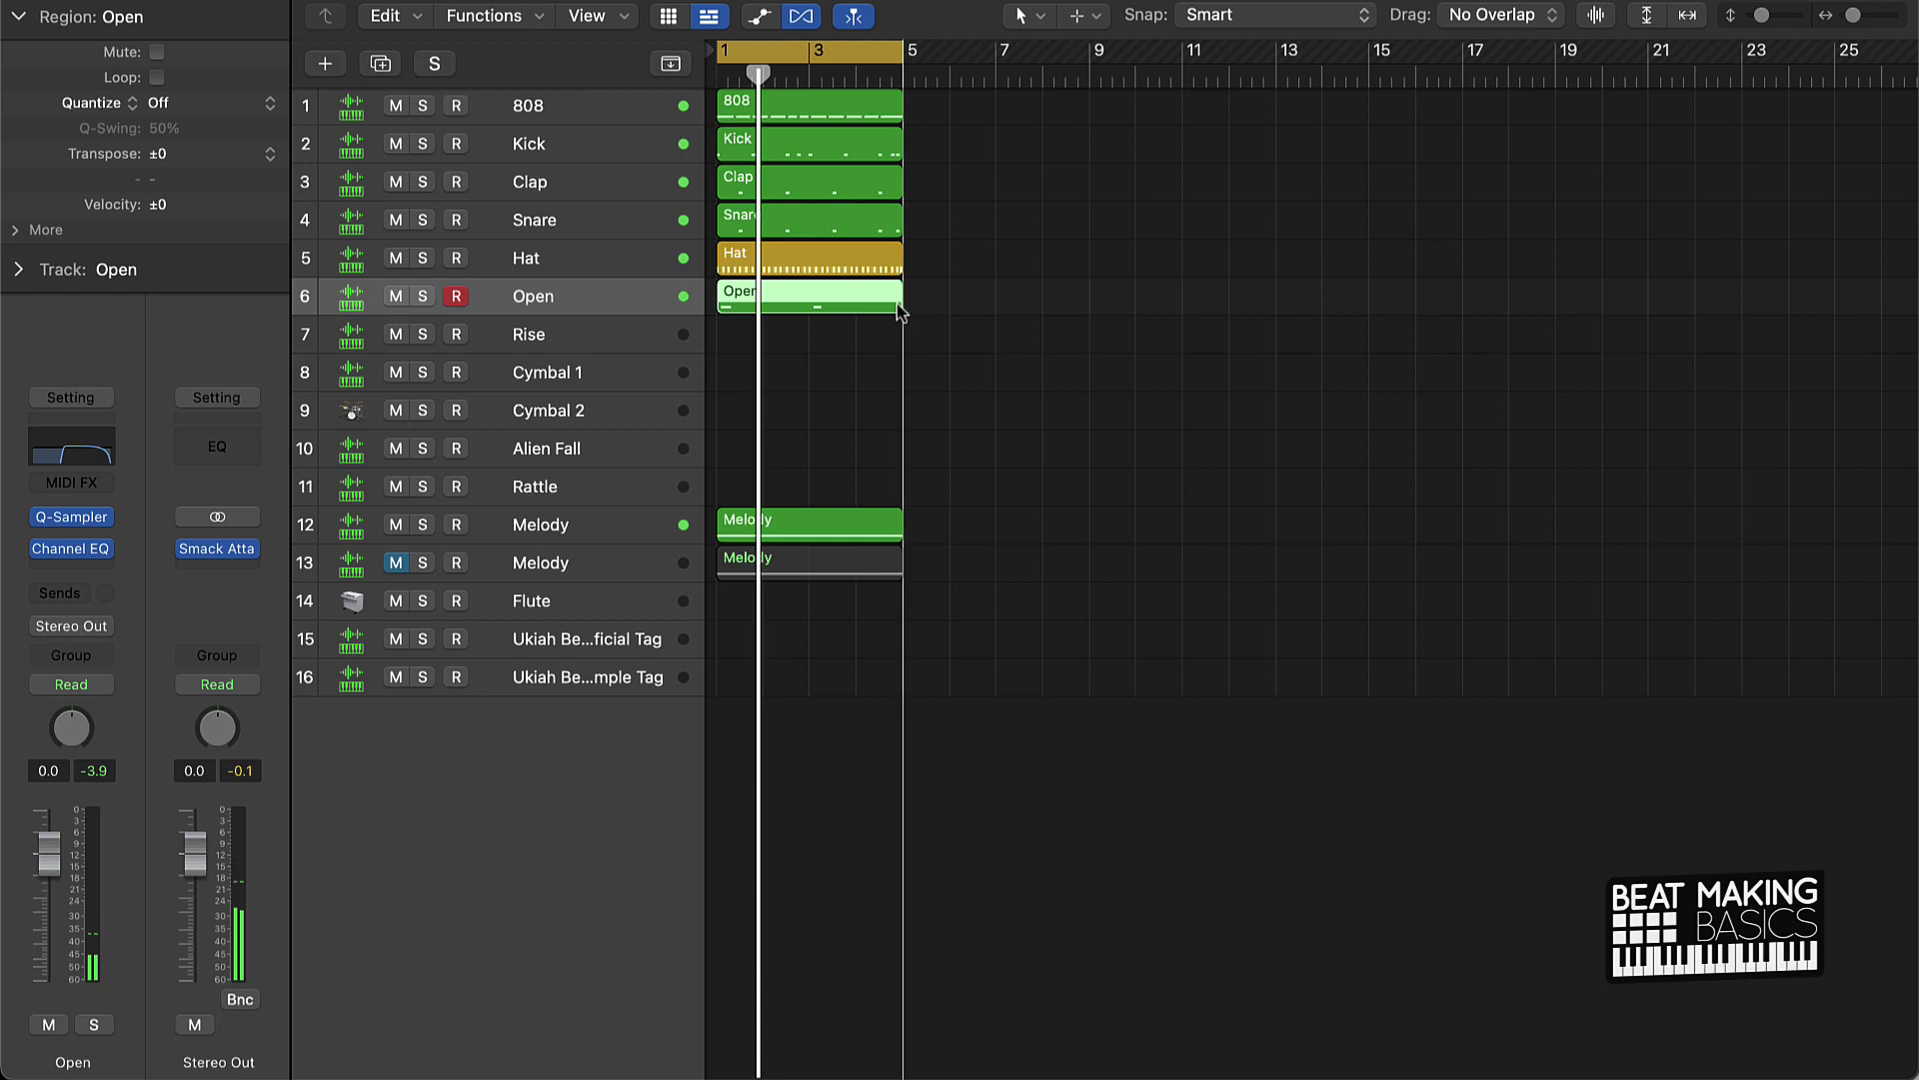
Step: Quantize both open hat notes with the 1/8 swing setting, raise their velocity and close the Piano Roll
double_click(846, 306)
key("super+a")
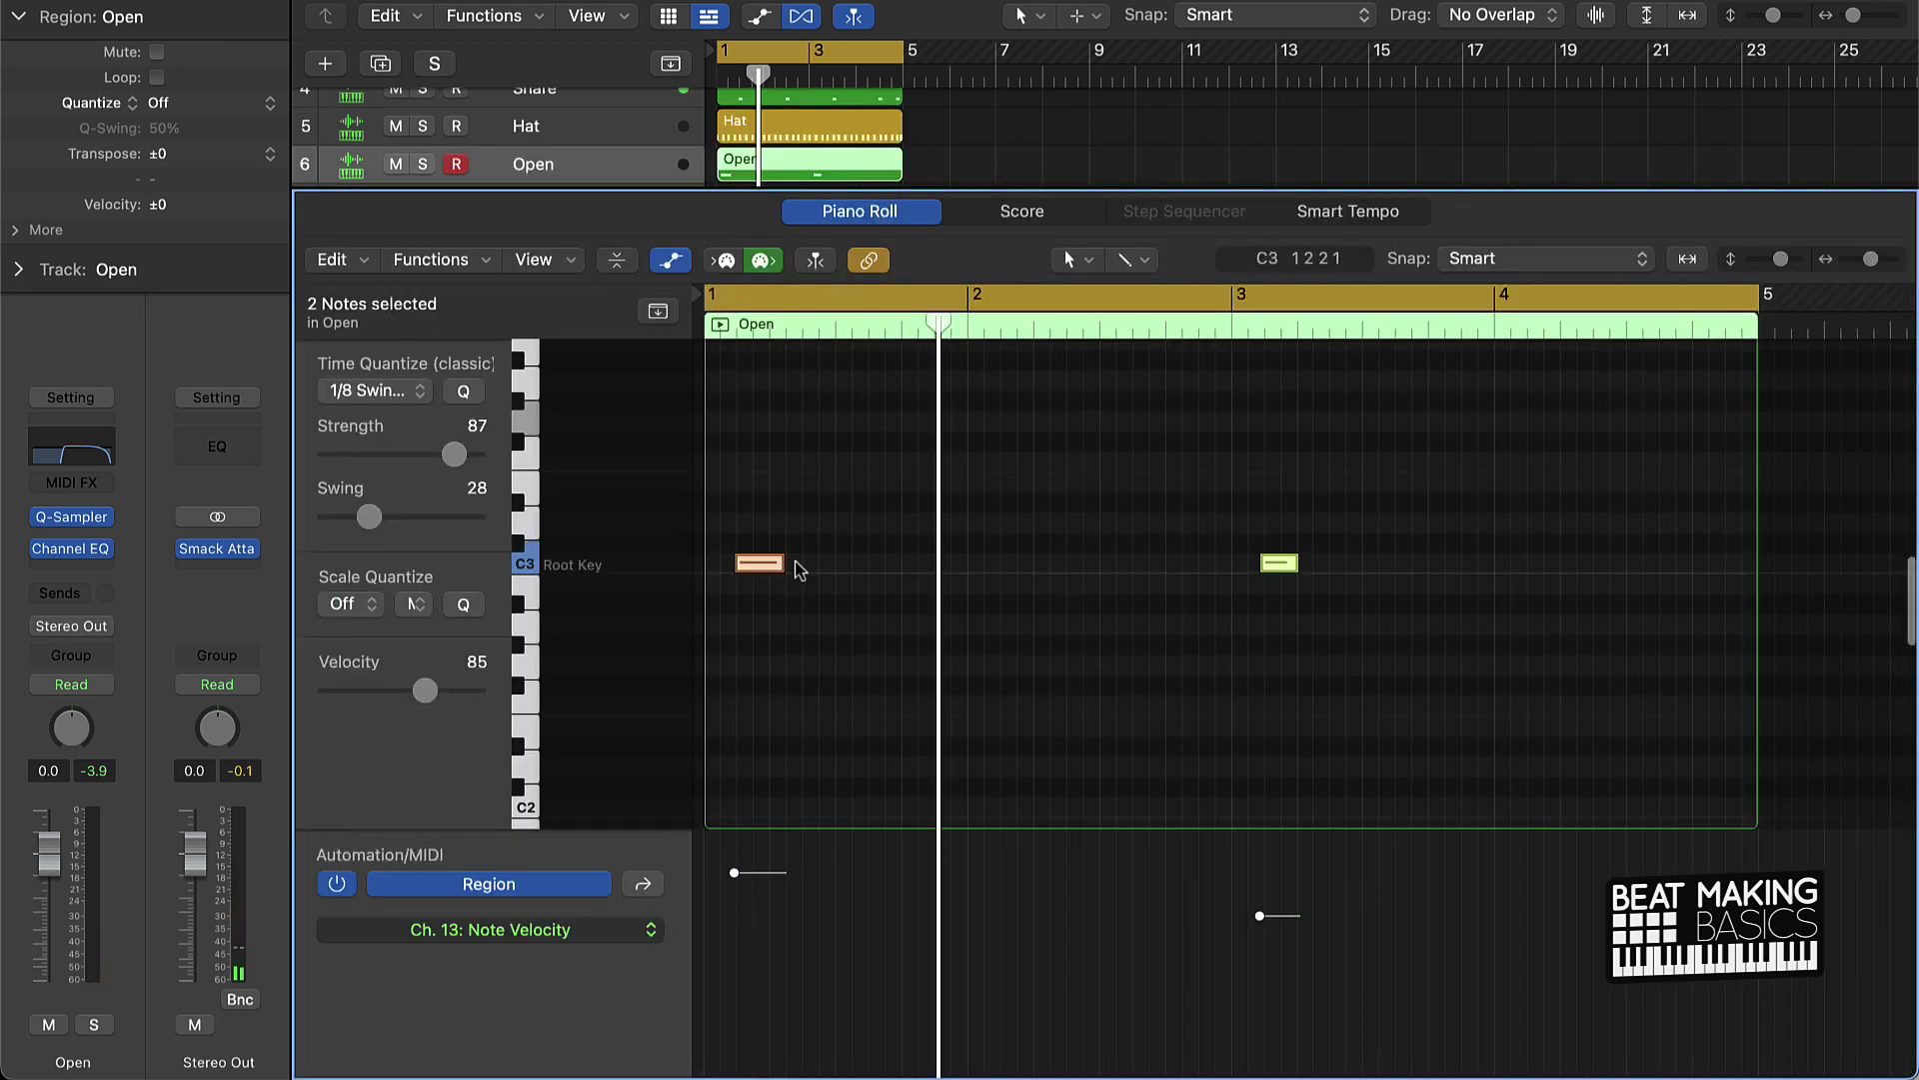
left_click(468, 395)
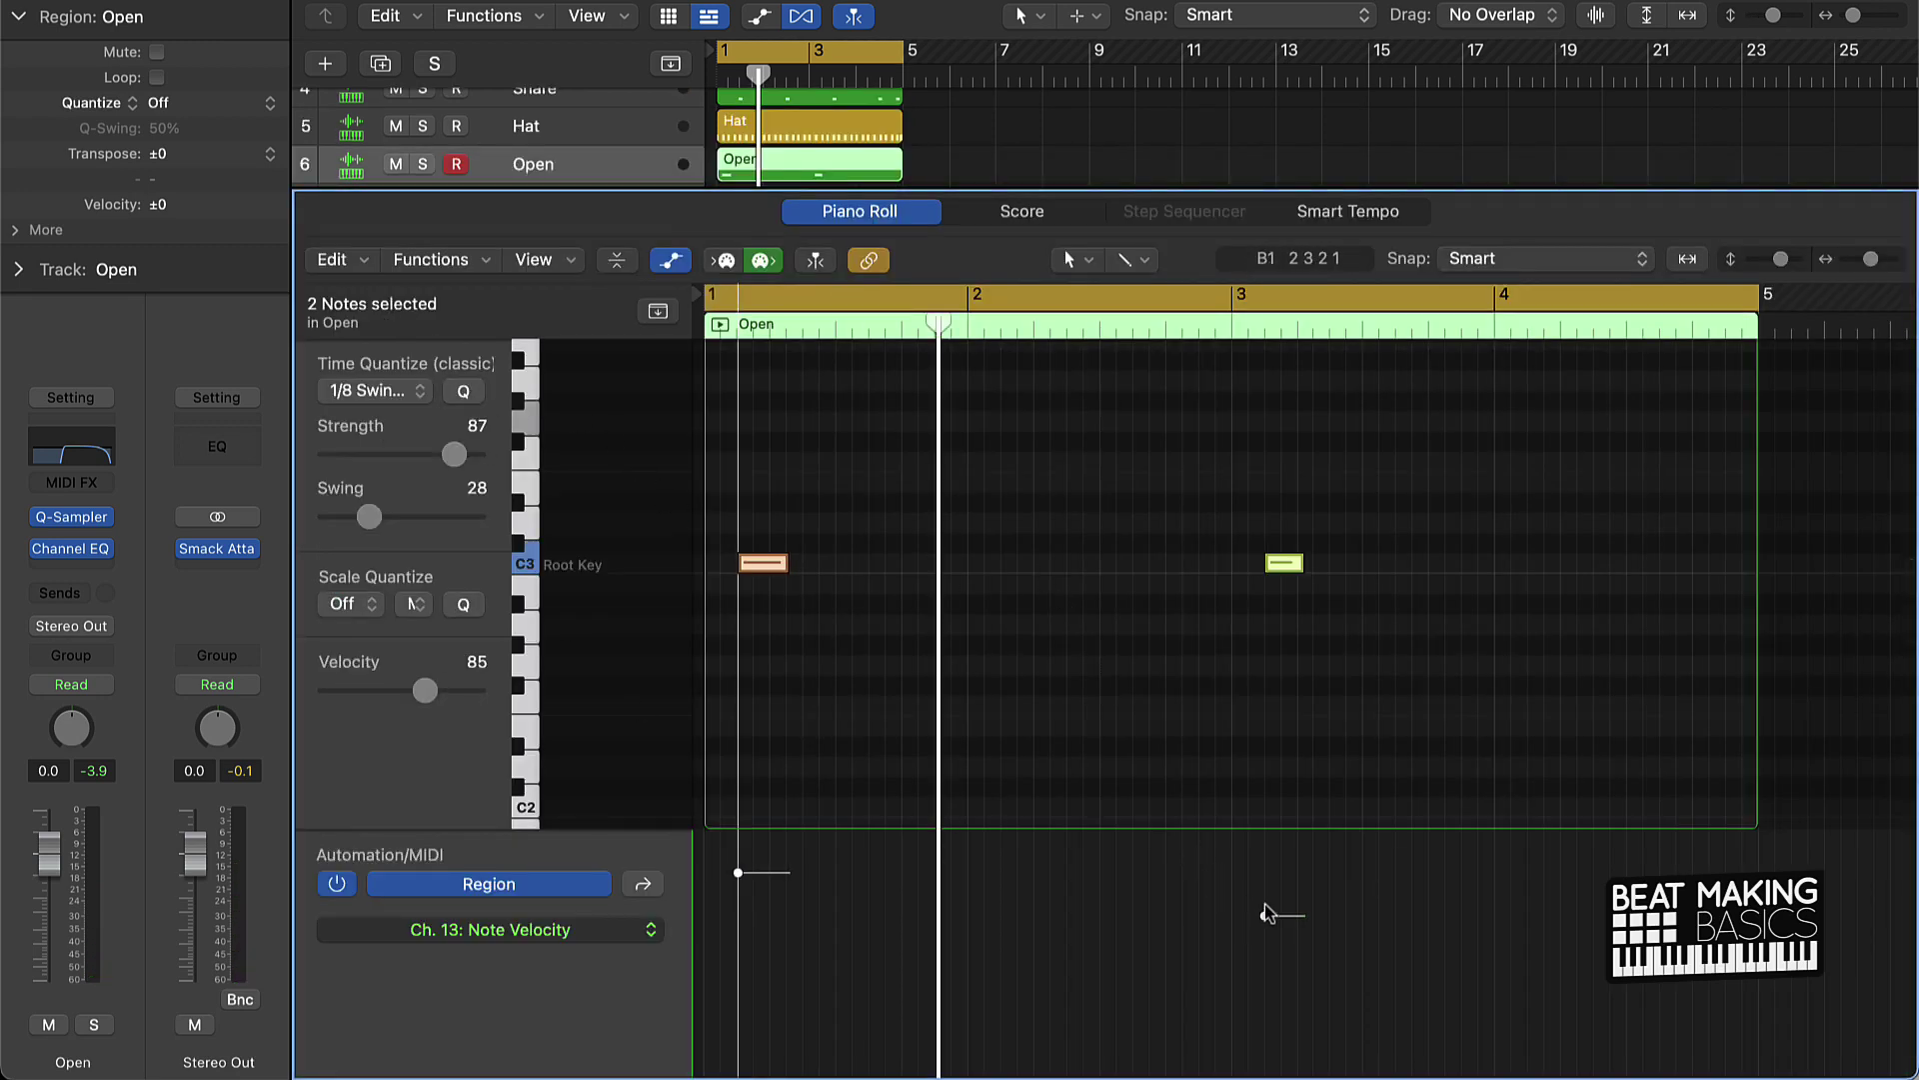
left_click_drag(1264, 912, 1136, 699)
left_click(1135, 698)
key("p")
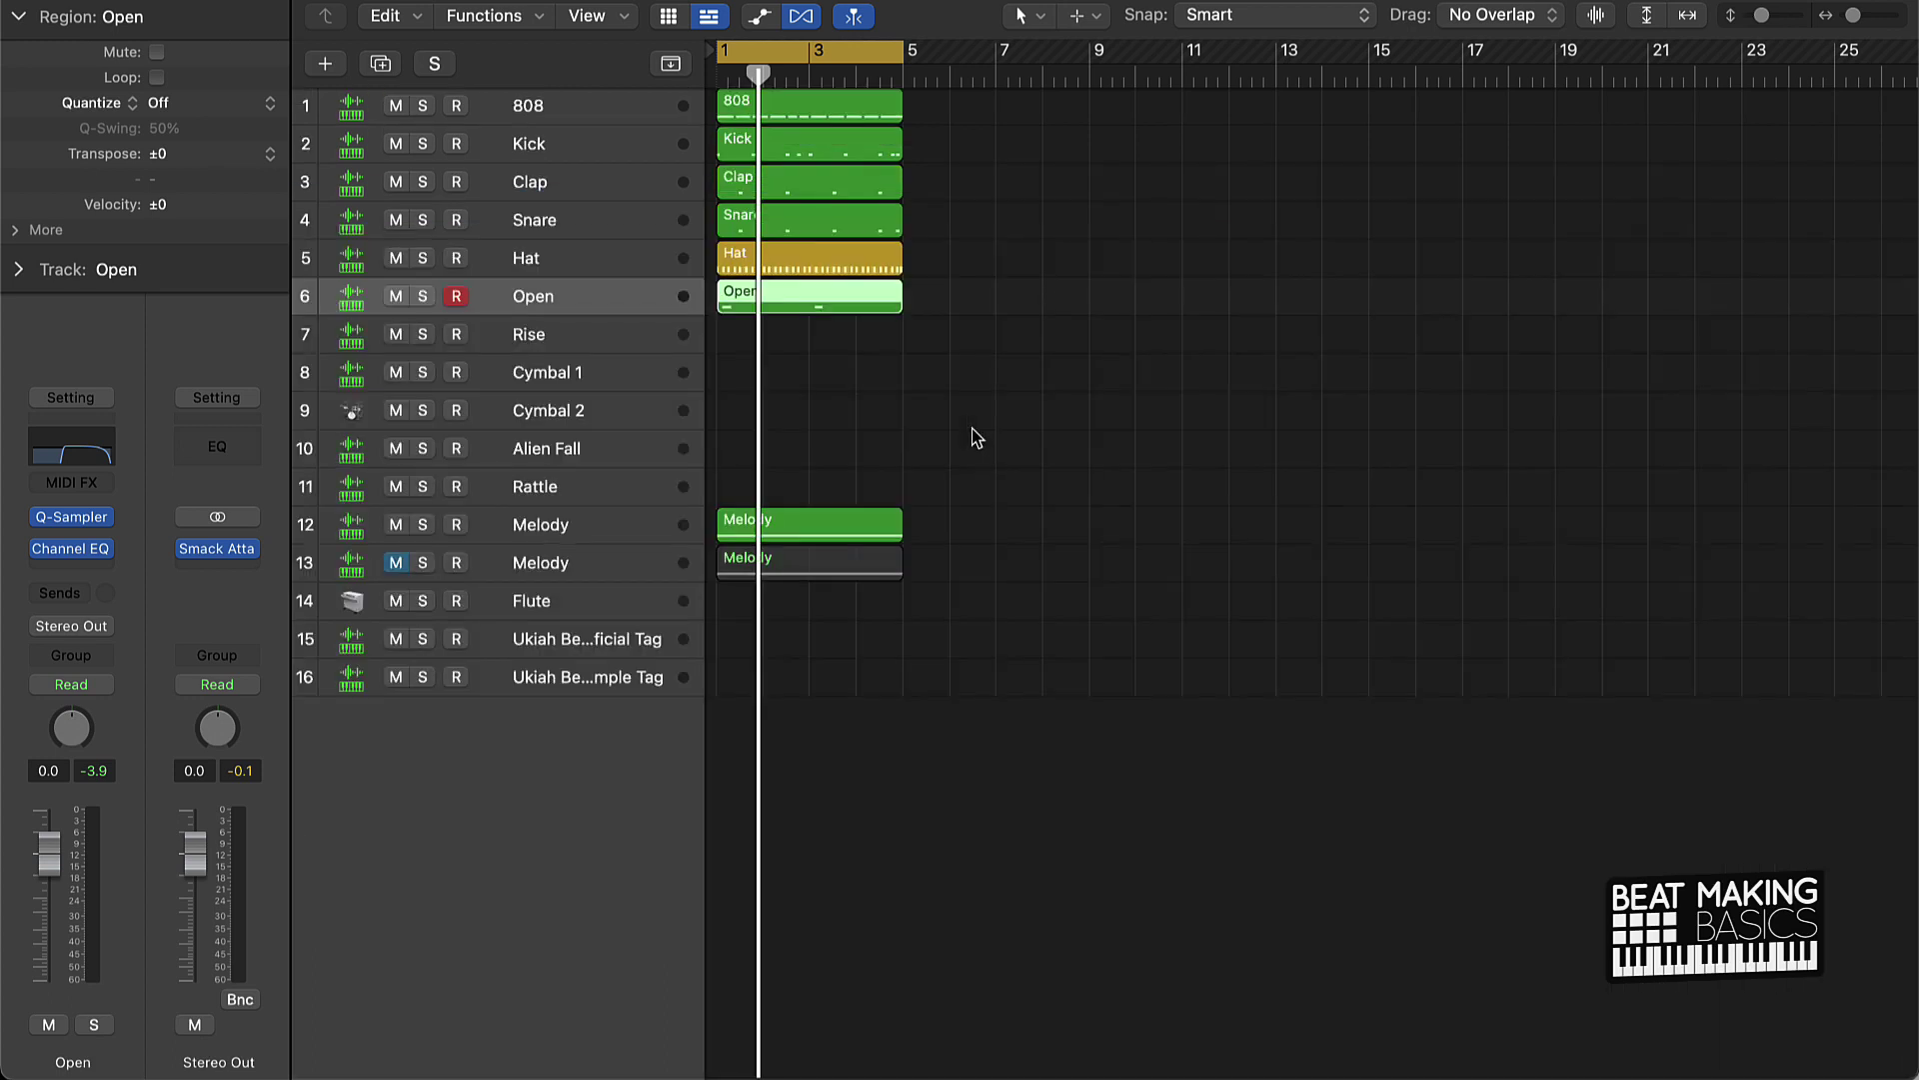
Step: Record a rattle part on the Rattle track over the four-bar loop
left_click(520, 345)
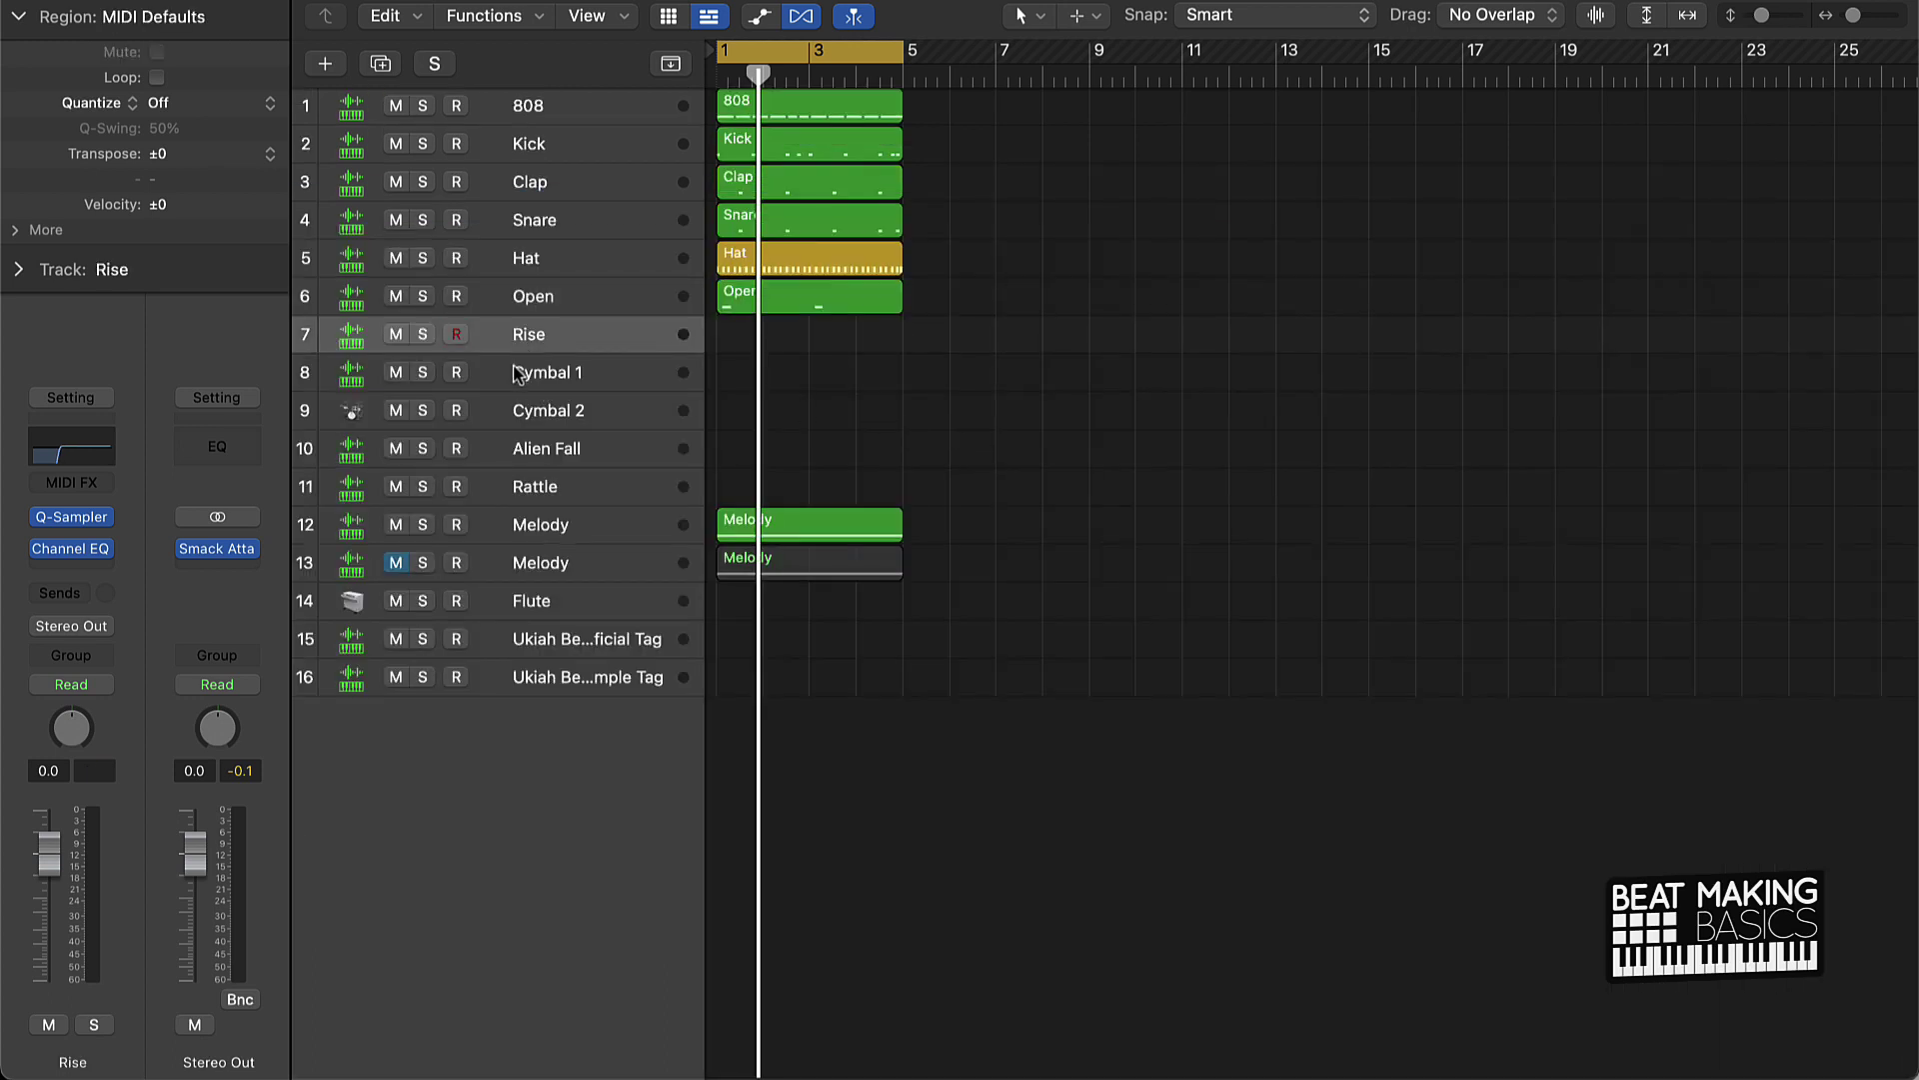
left_click(514, 375)
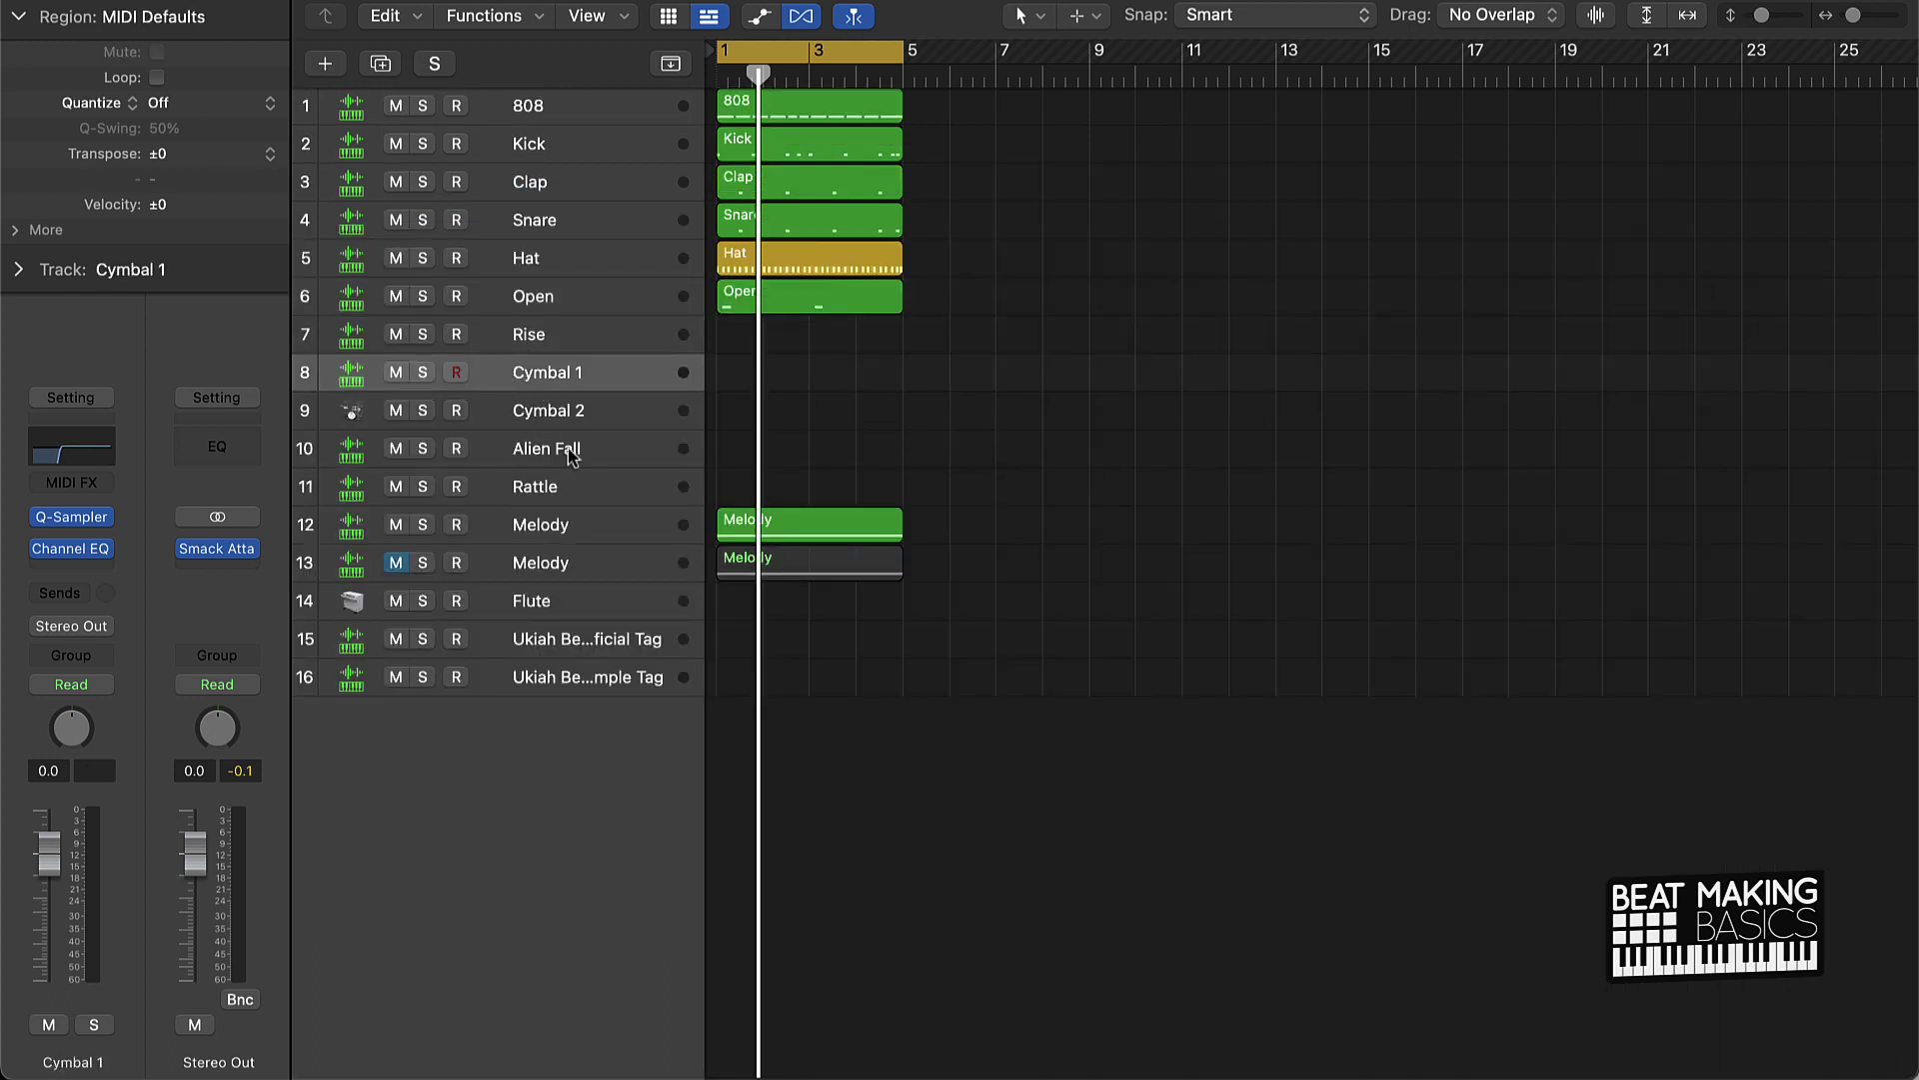
left_click(592, 489)
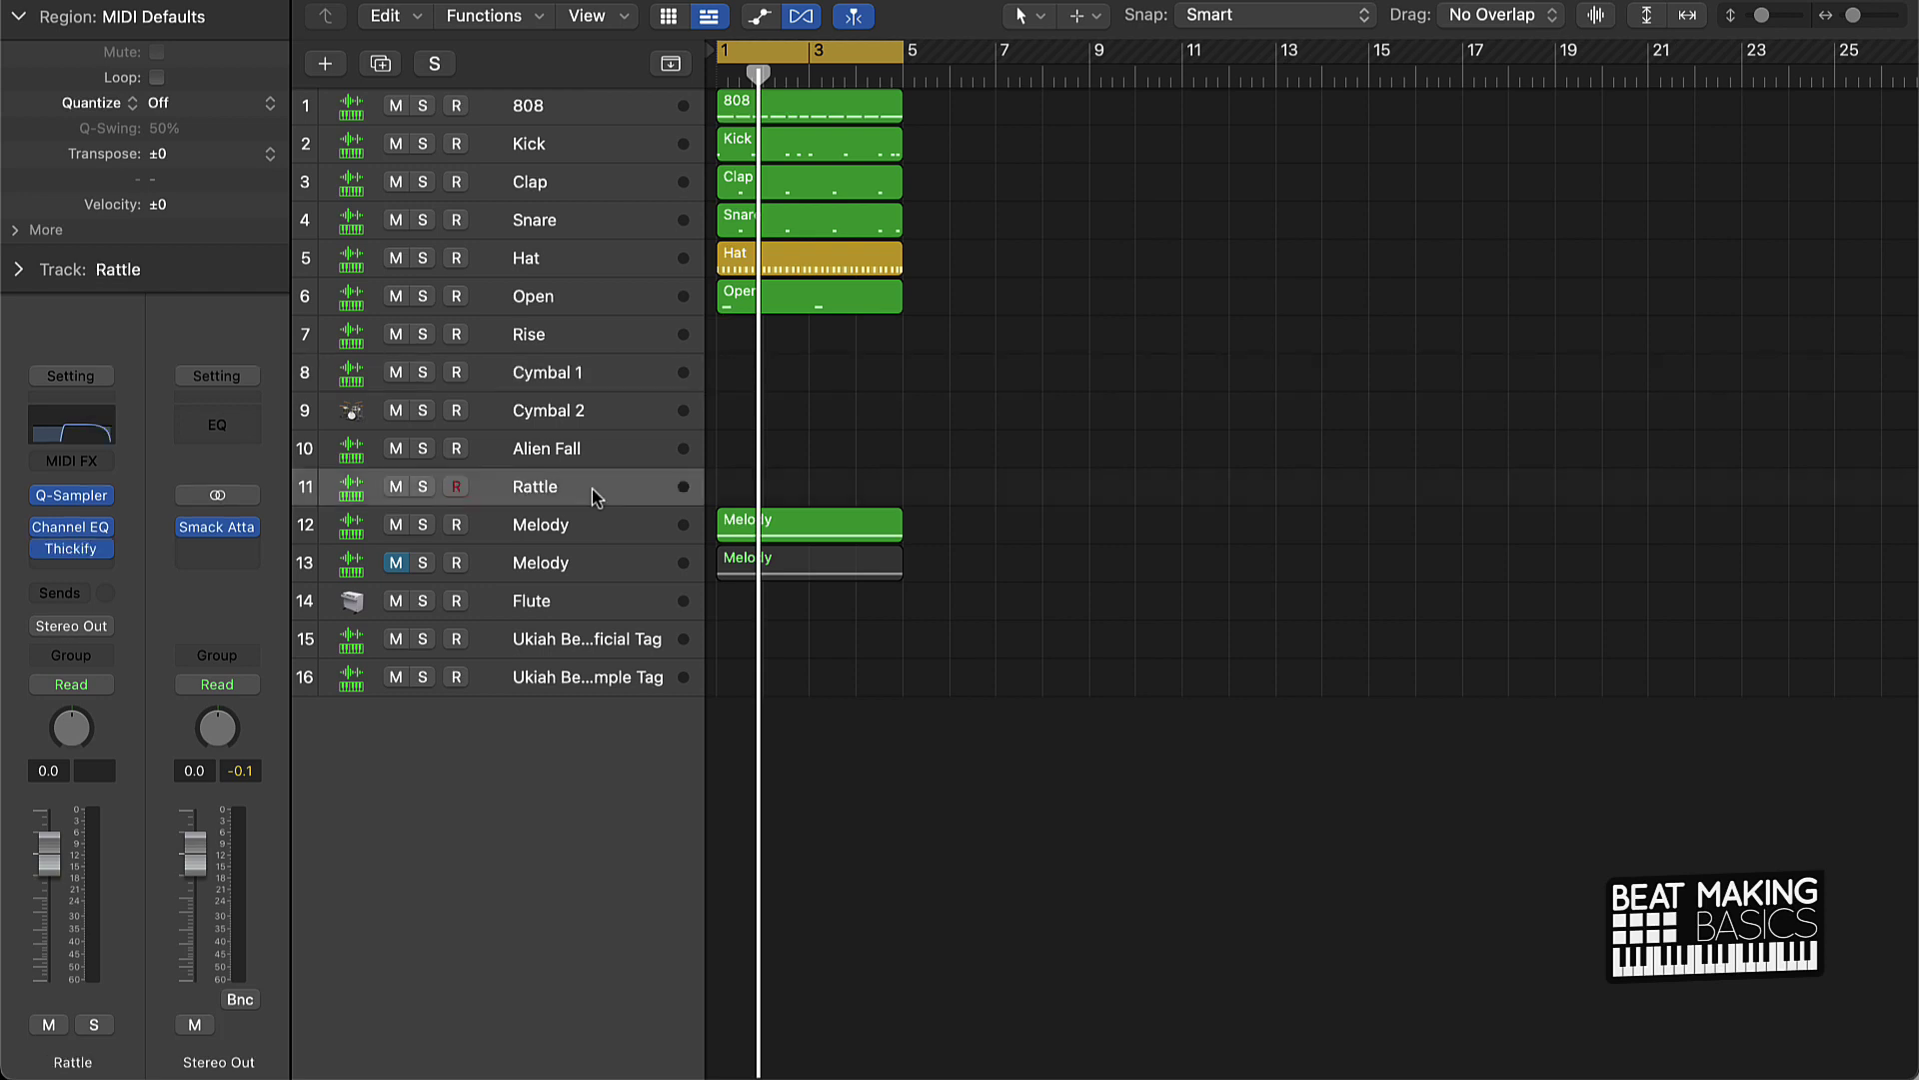
key("r")
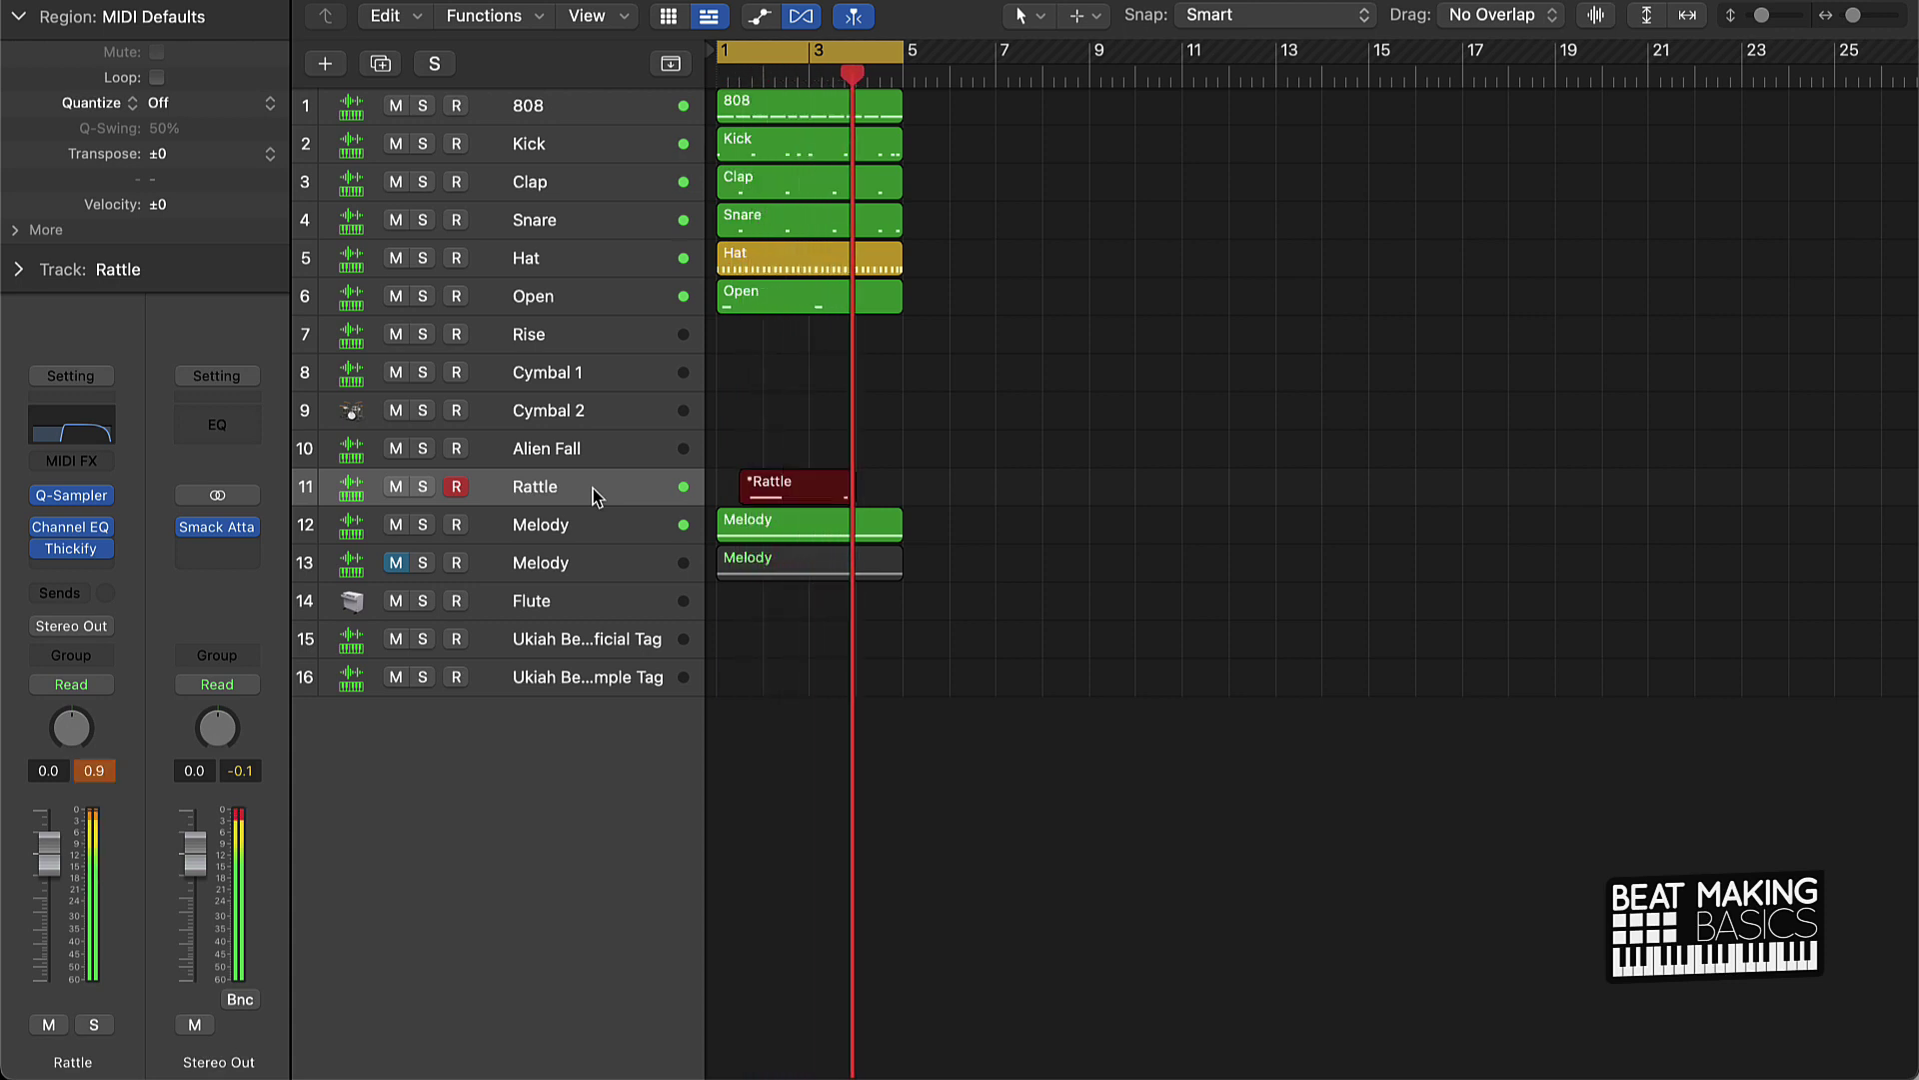
key("space")
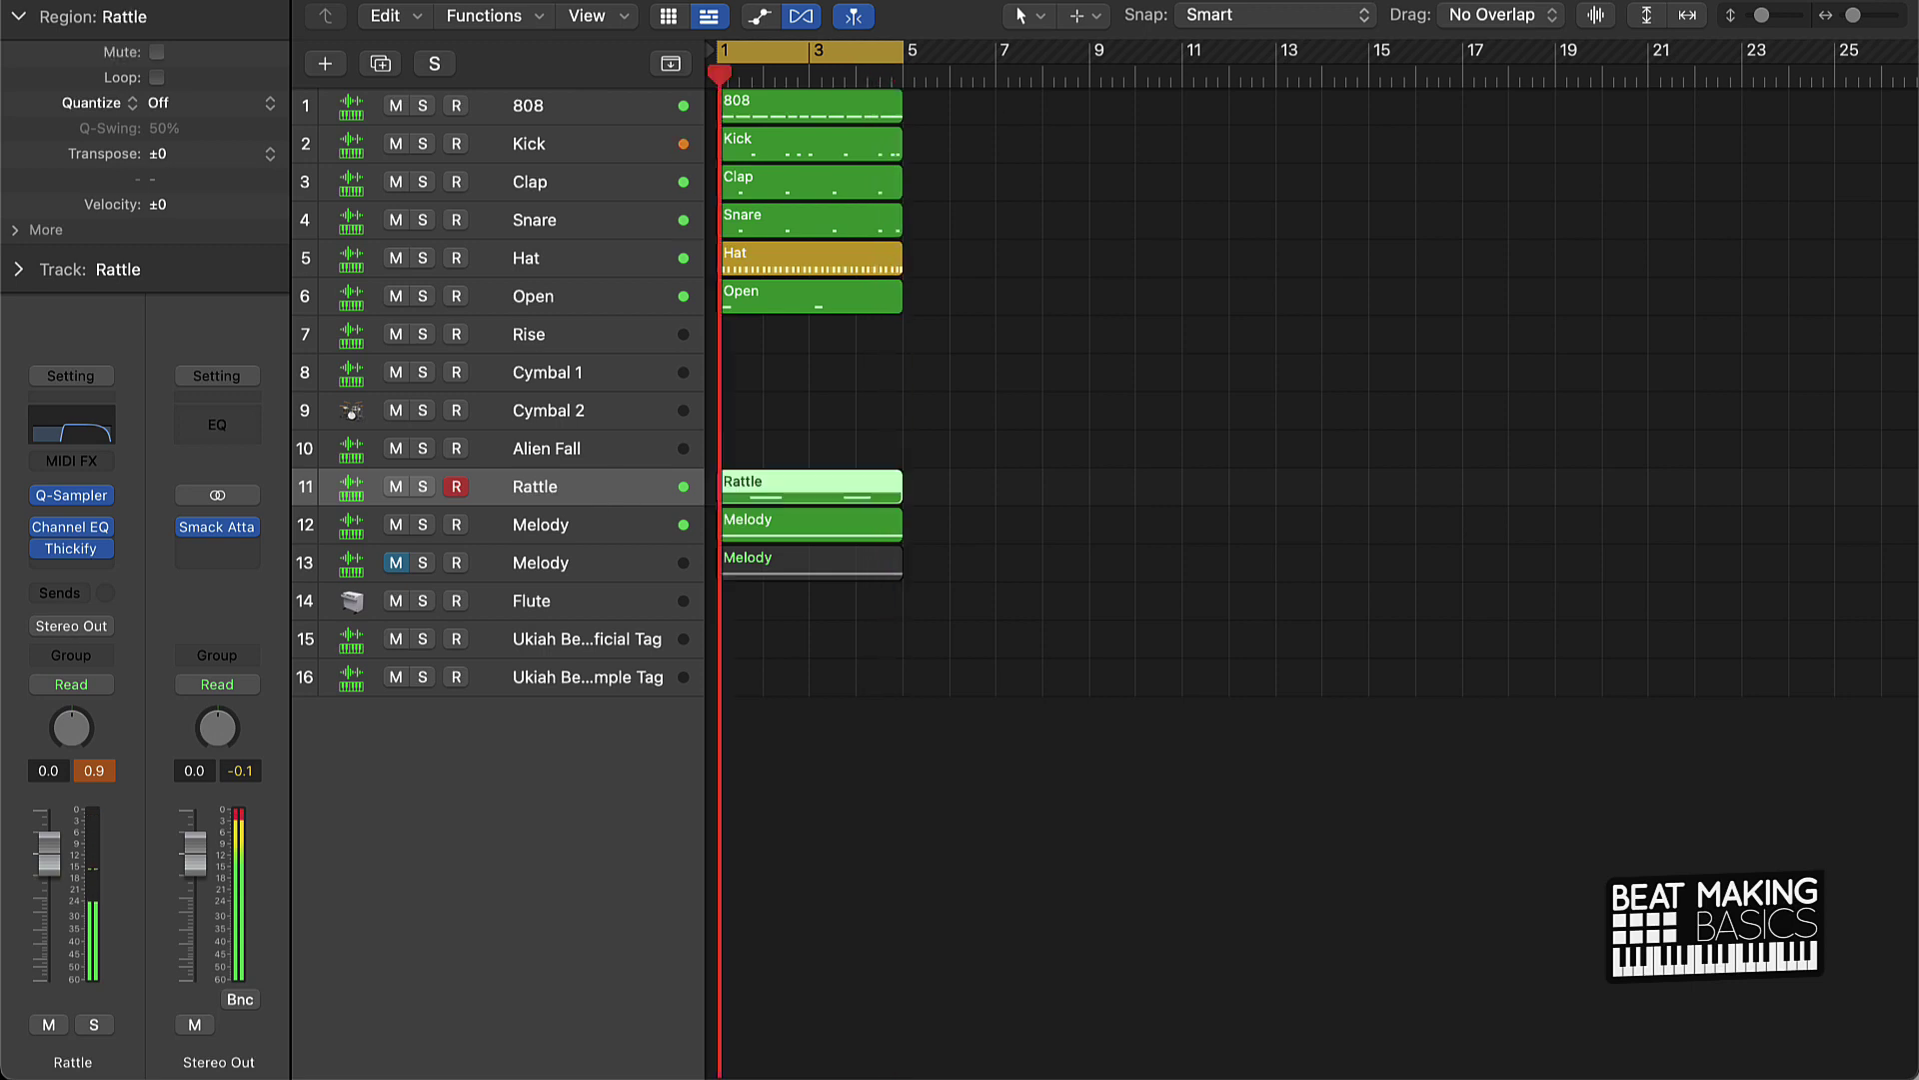
key("space")
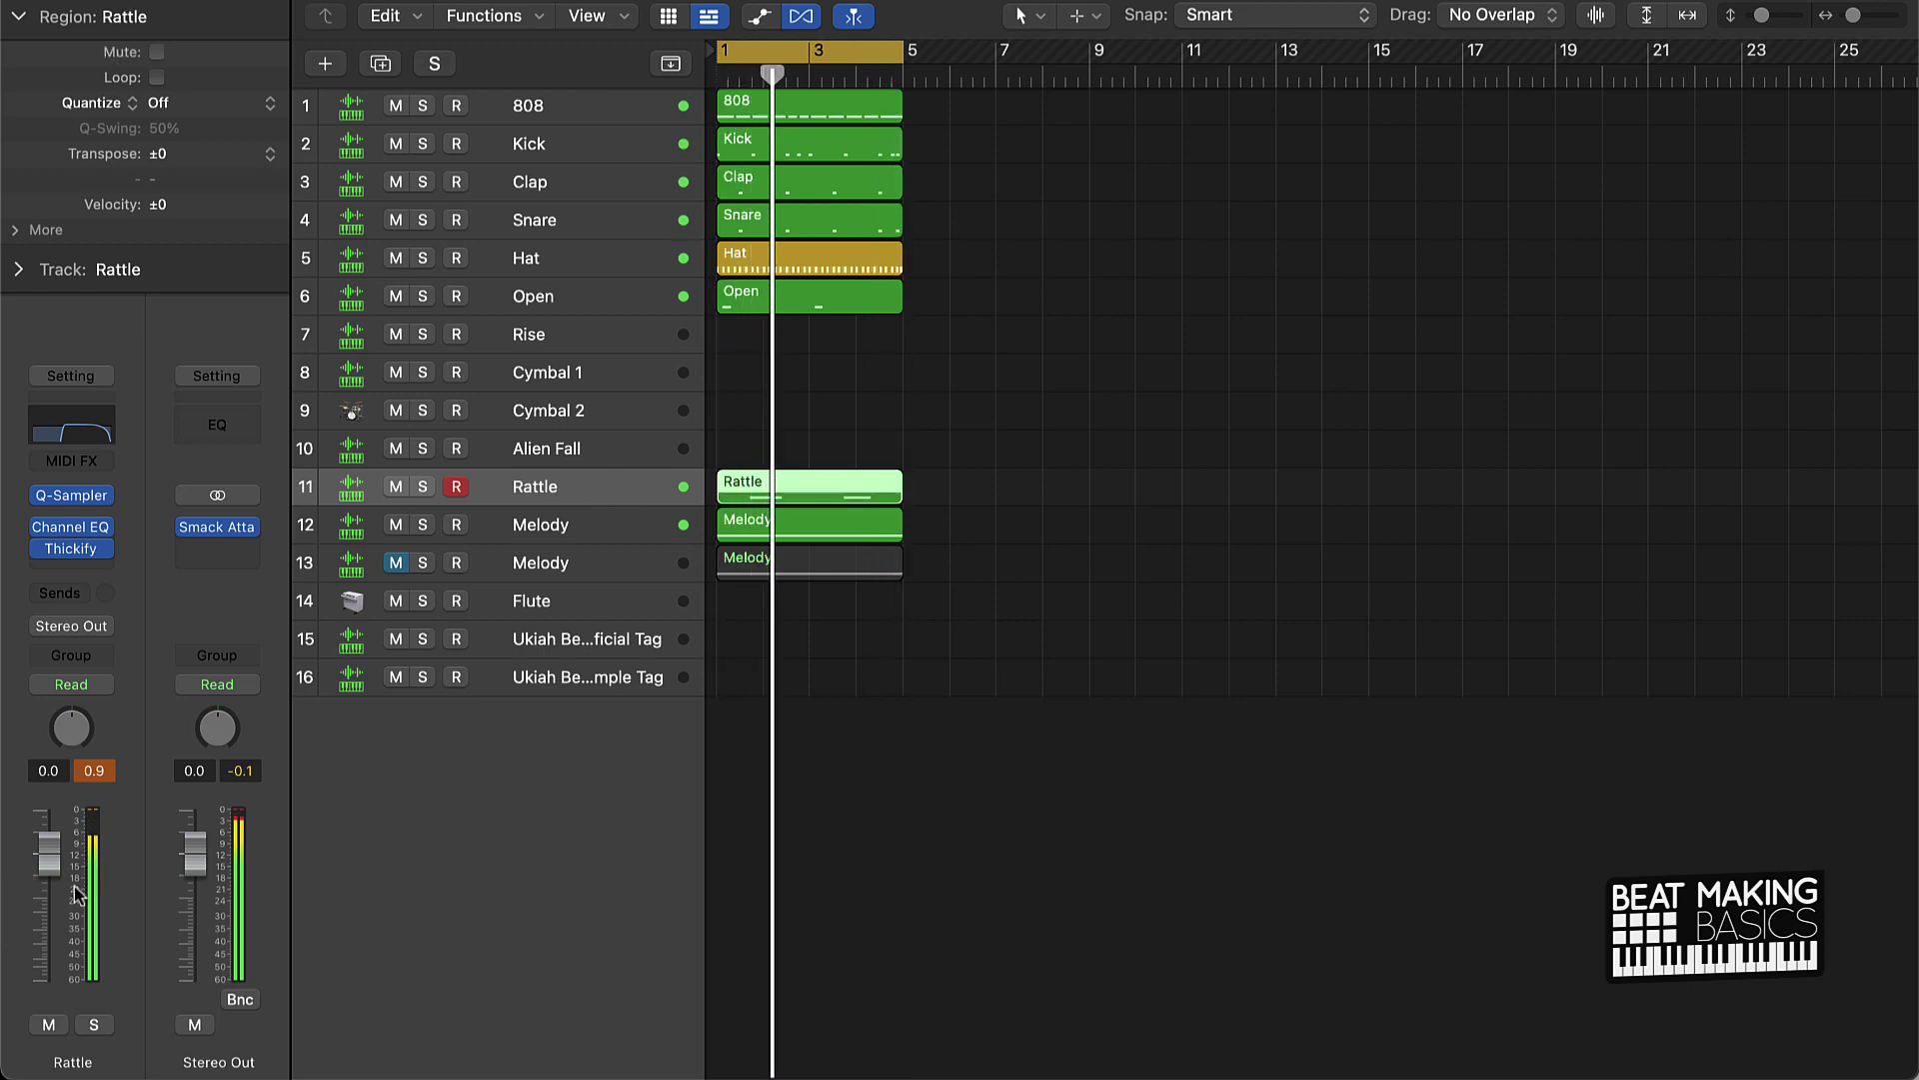
Step: Lower the Rattle track's volume to -13.6 dB and move the track directly below Open
left_click_drag(48, 852, 48, 896)
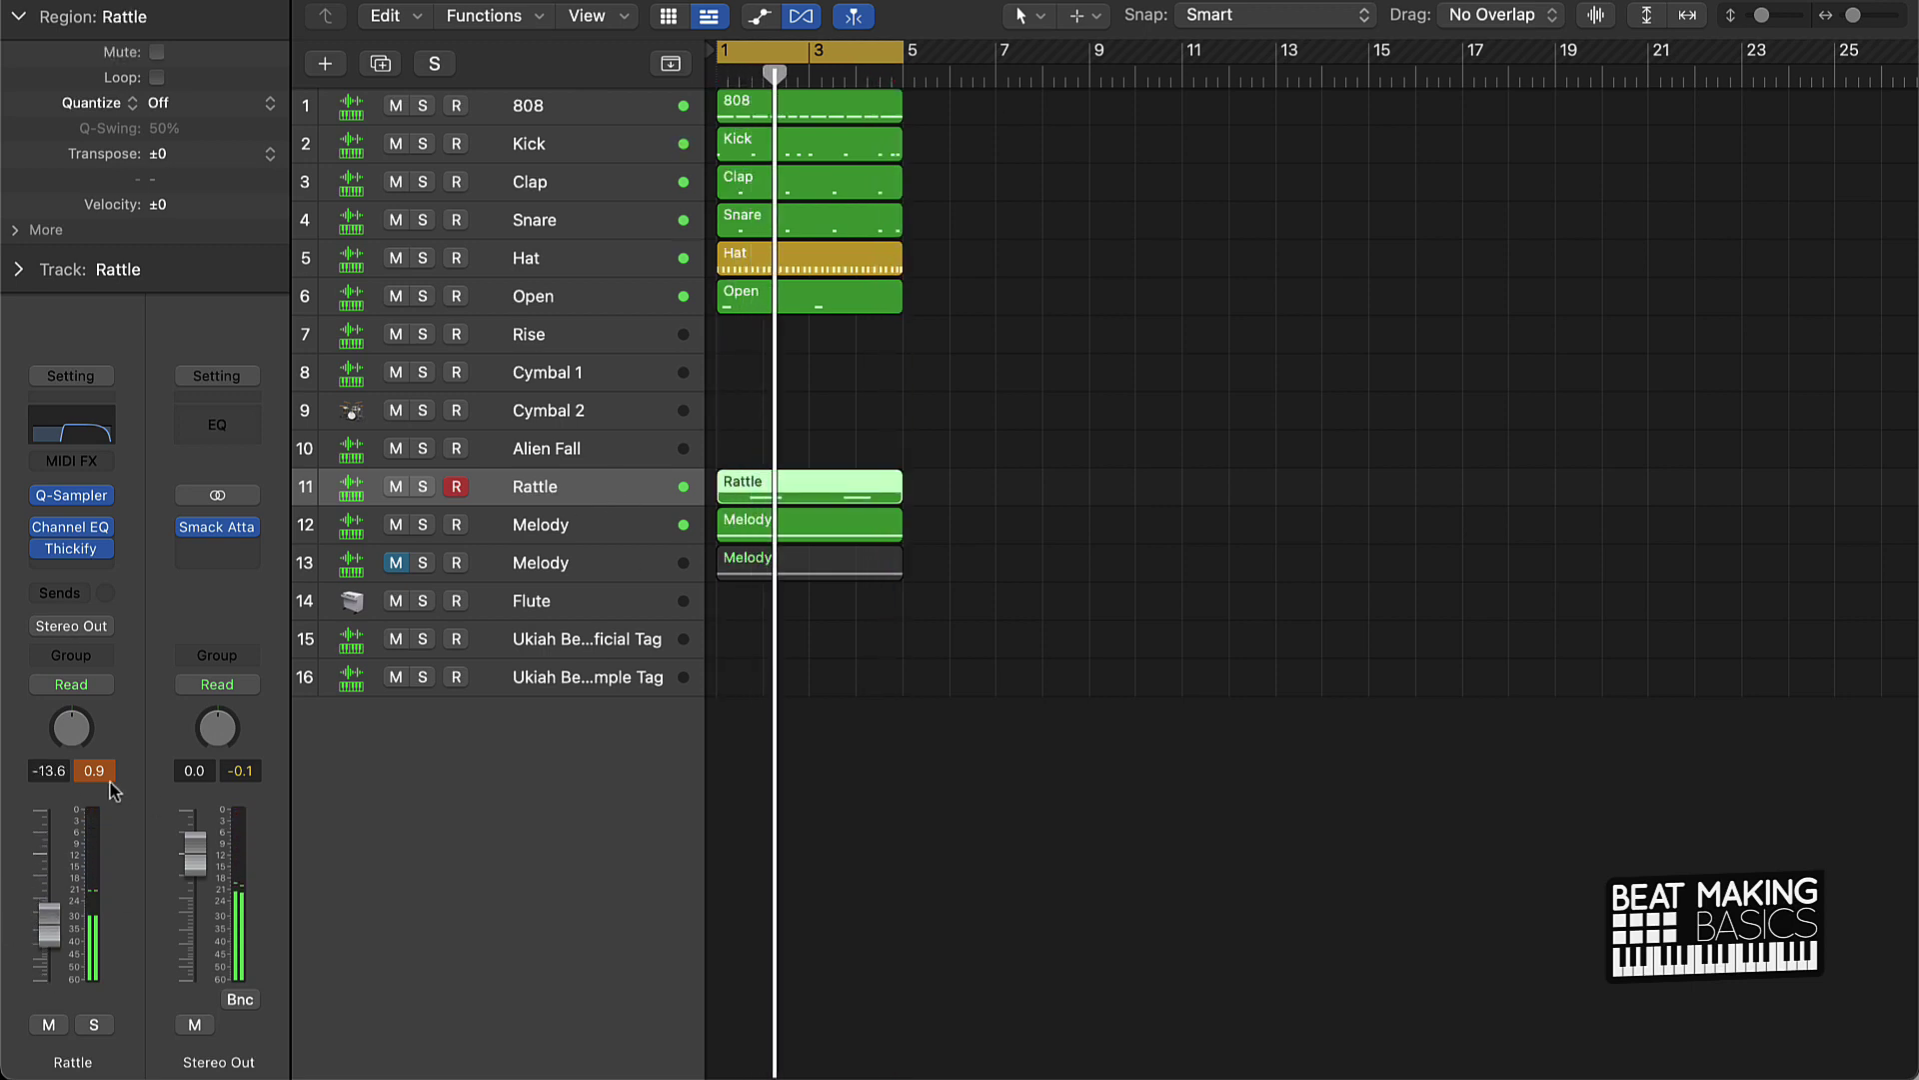
left_click_drag(524, 490, 530, 332)
Step: Unmute the second Melody track during playback and enable its Channel EQ
key("space")
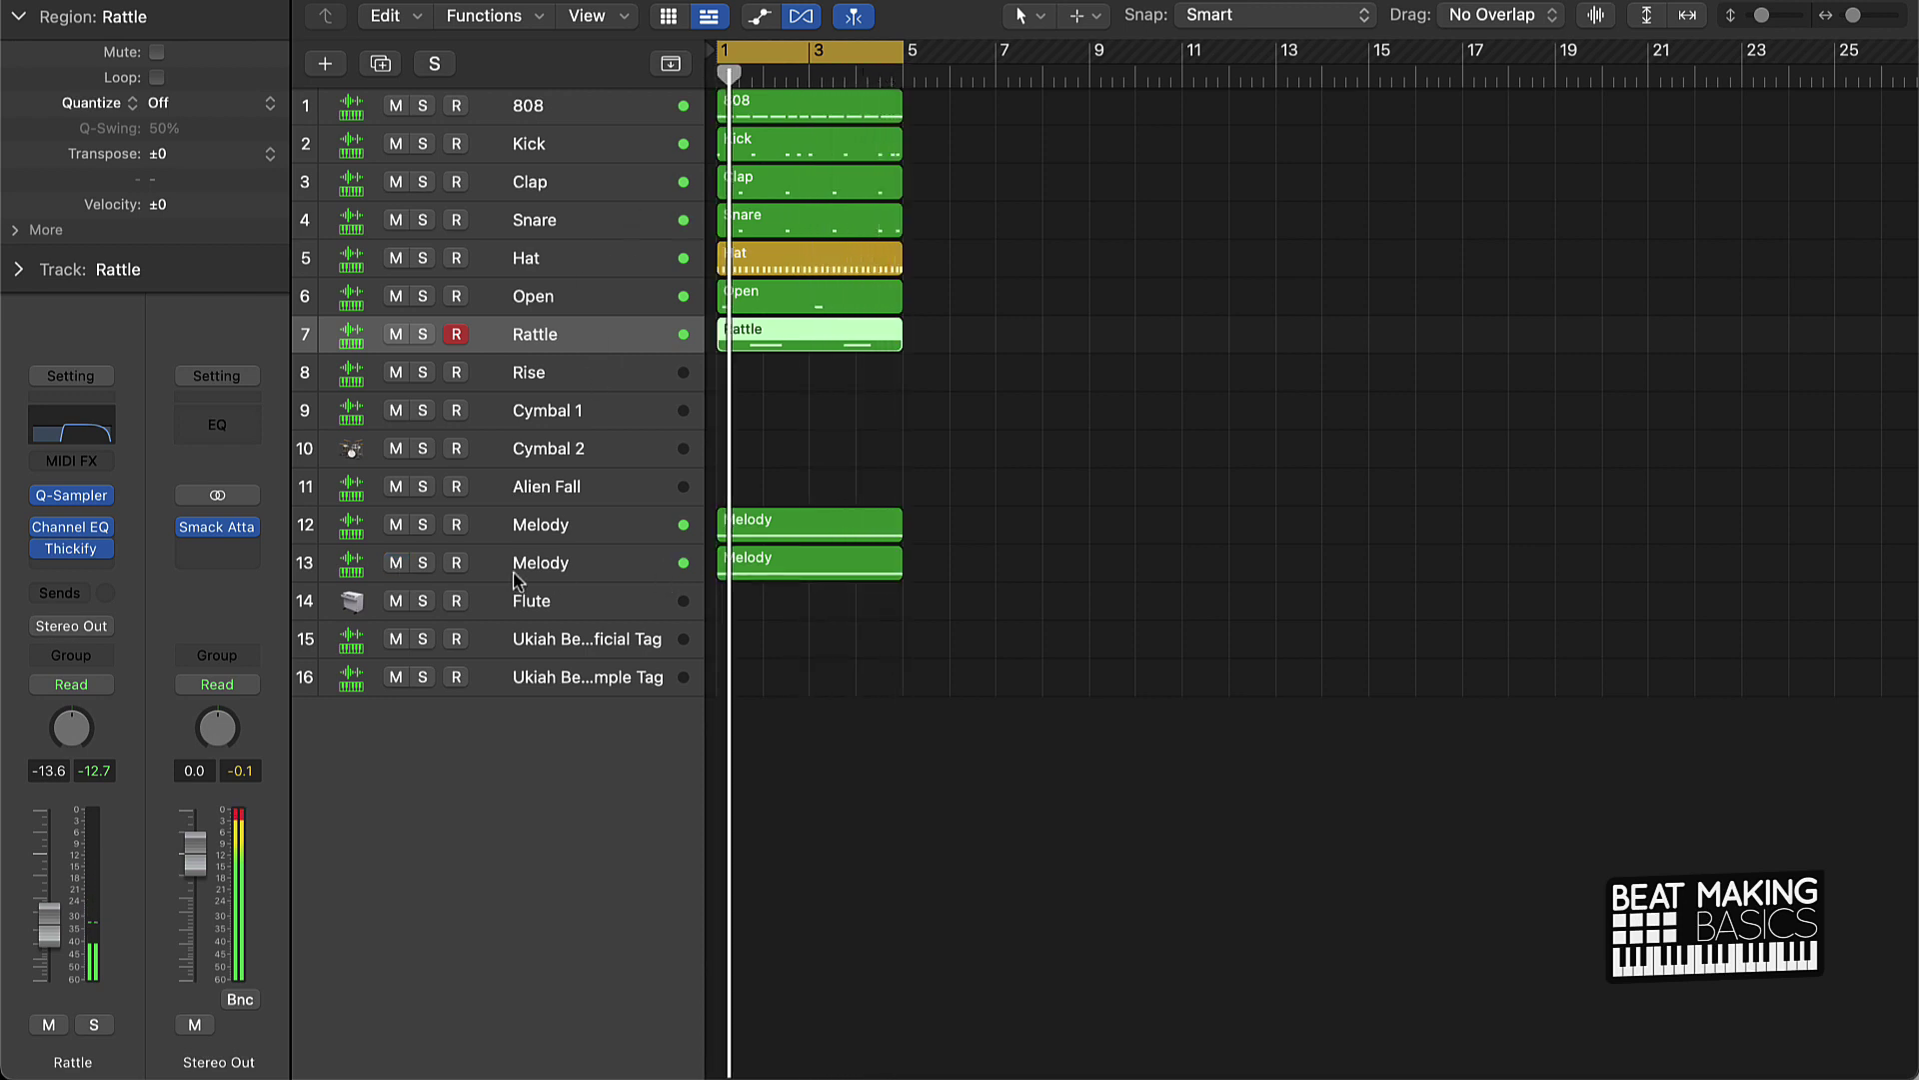
left_click(558, 573)
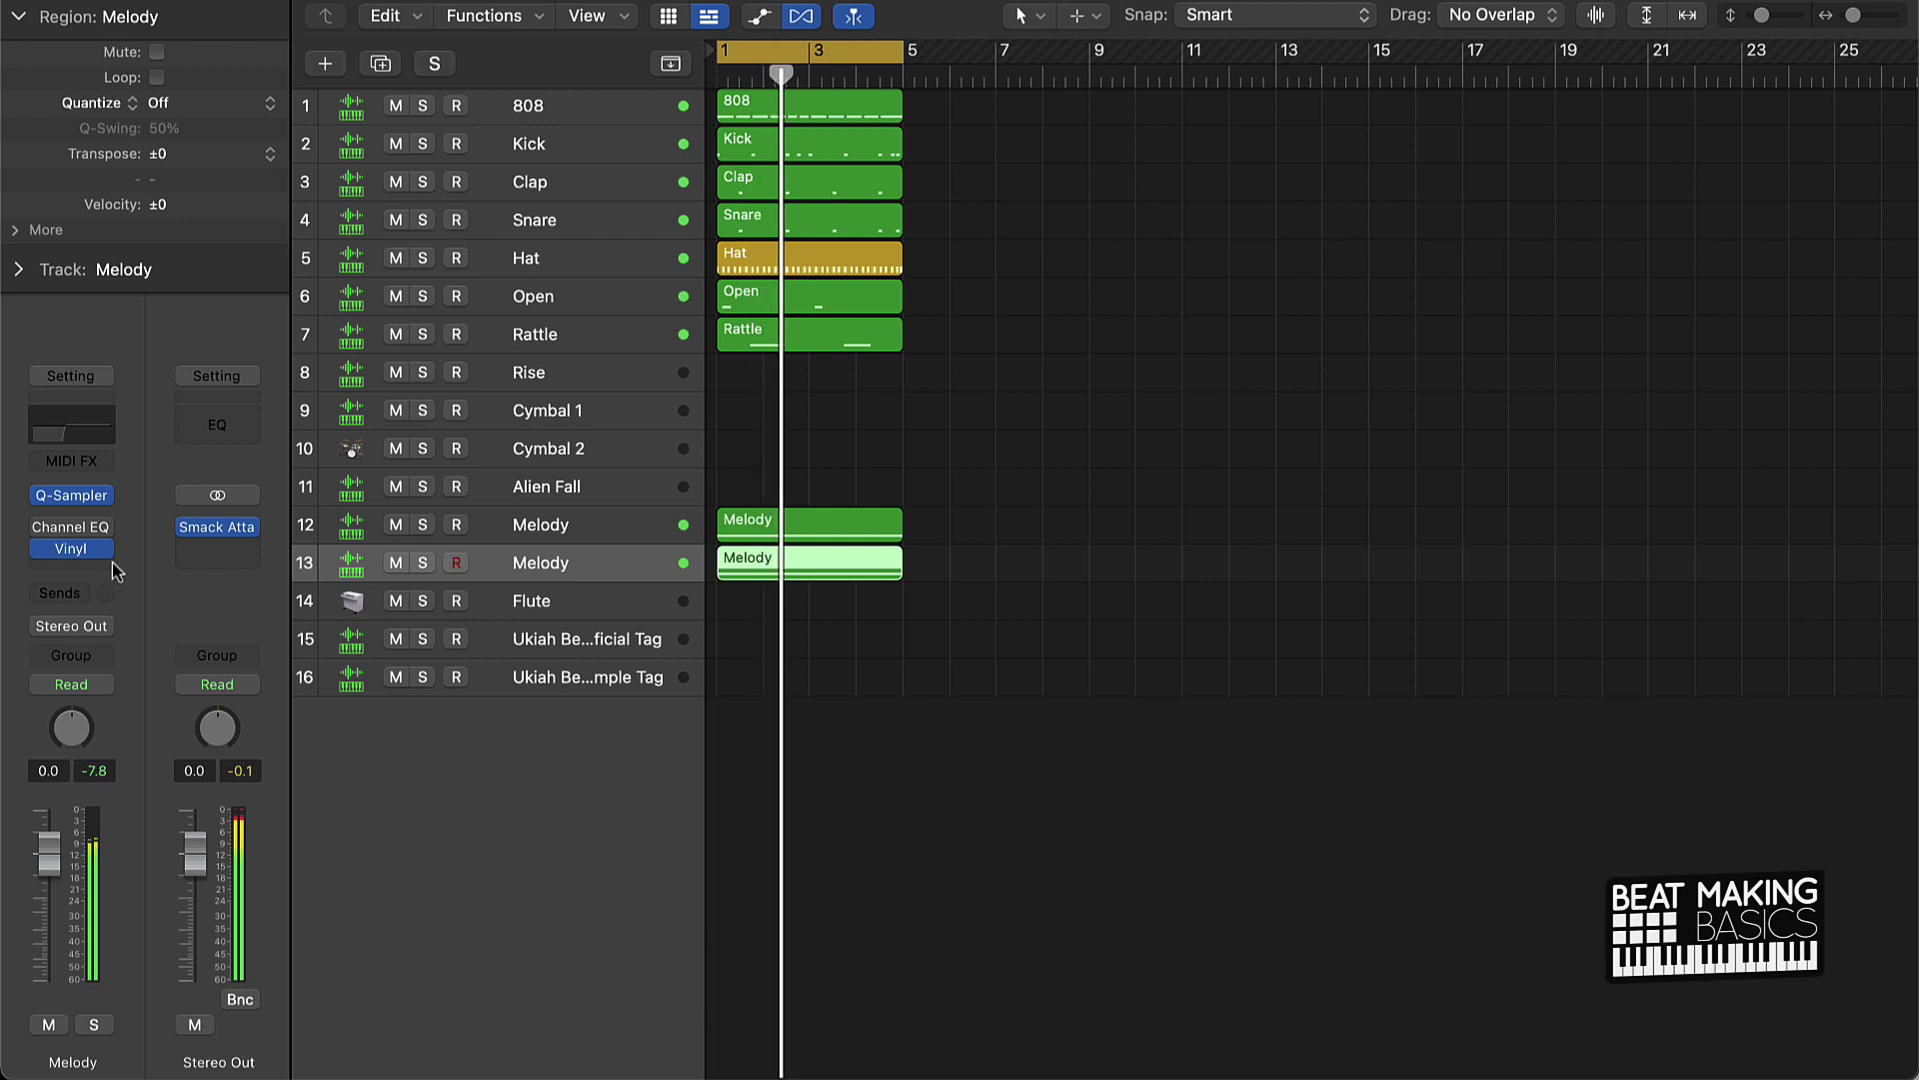
mouse_move(41, 530)
Step: Set the low-cut frequency in the first Melody track's Channel EQ to 146 Hz
left_click(612, 524)
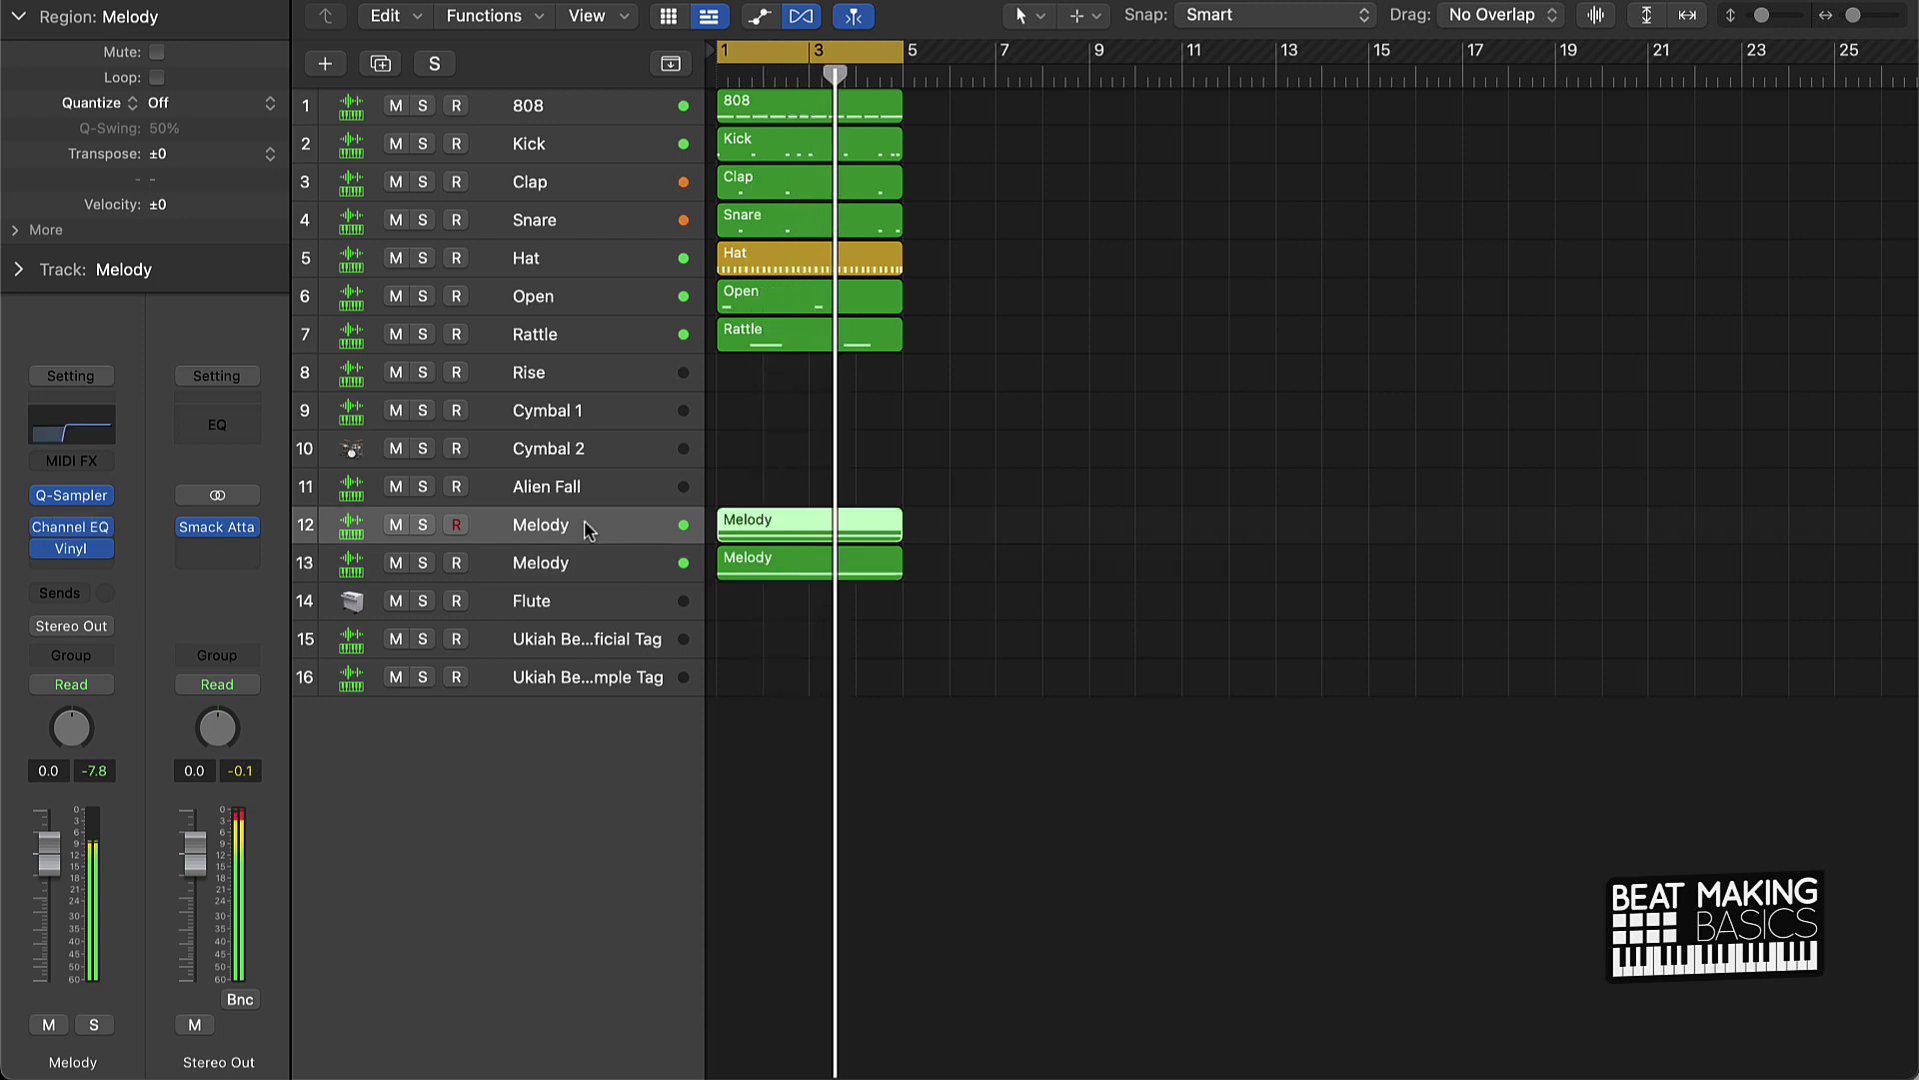
left_click(70, 527)
left_click_drag(675, 602, 676, 658)
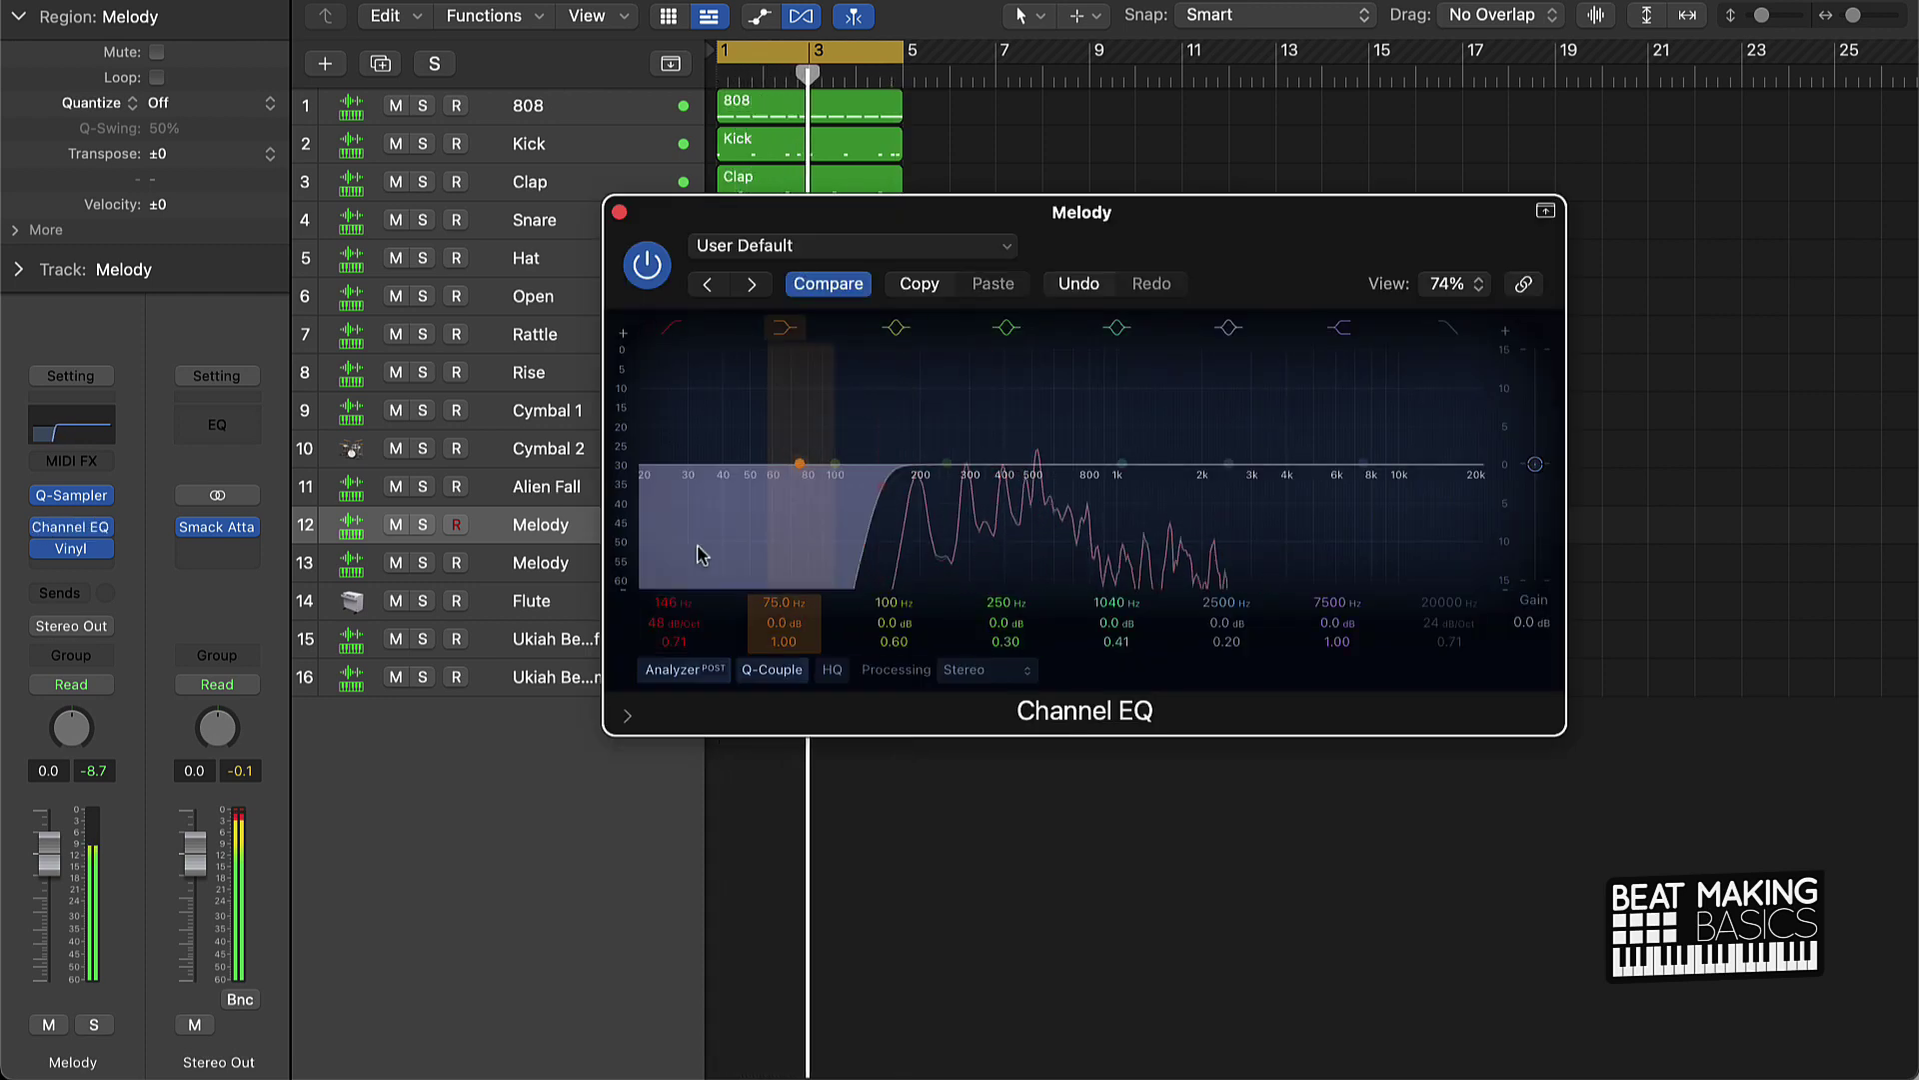
left_click(620, 213)
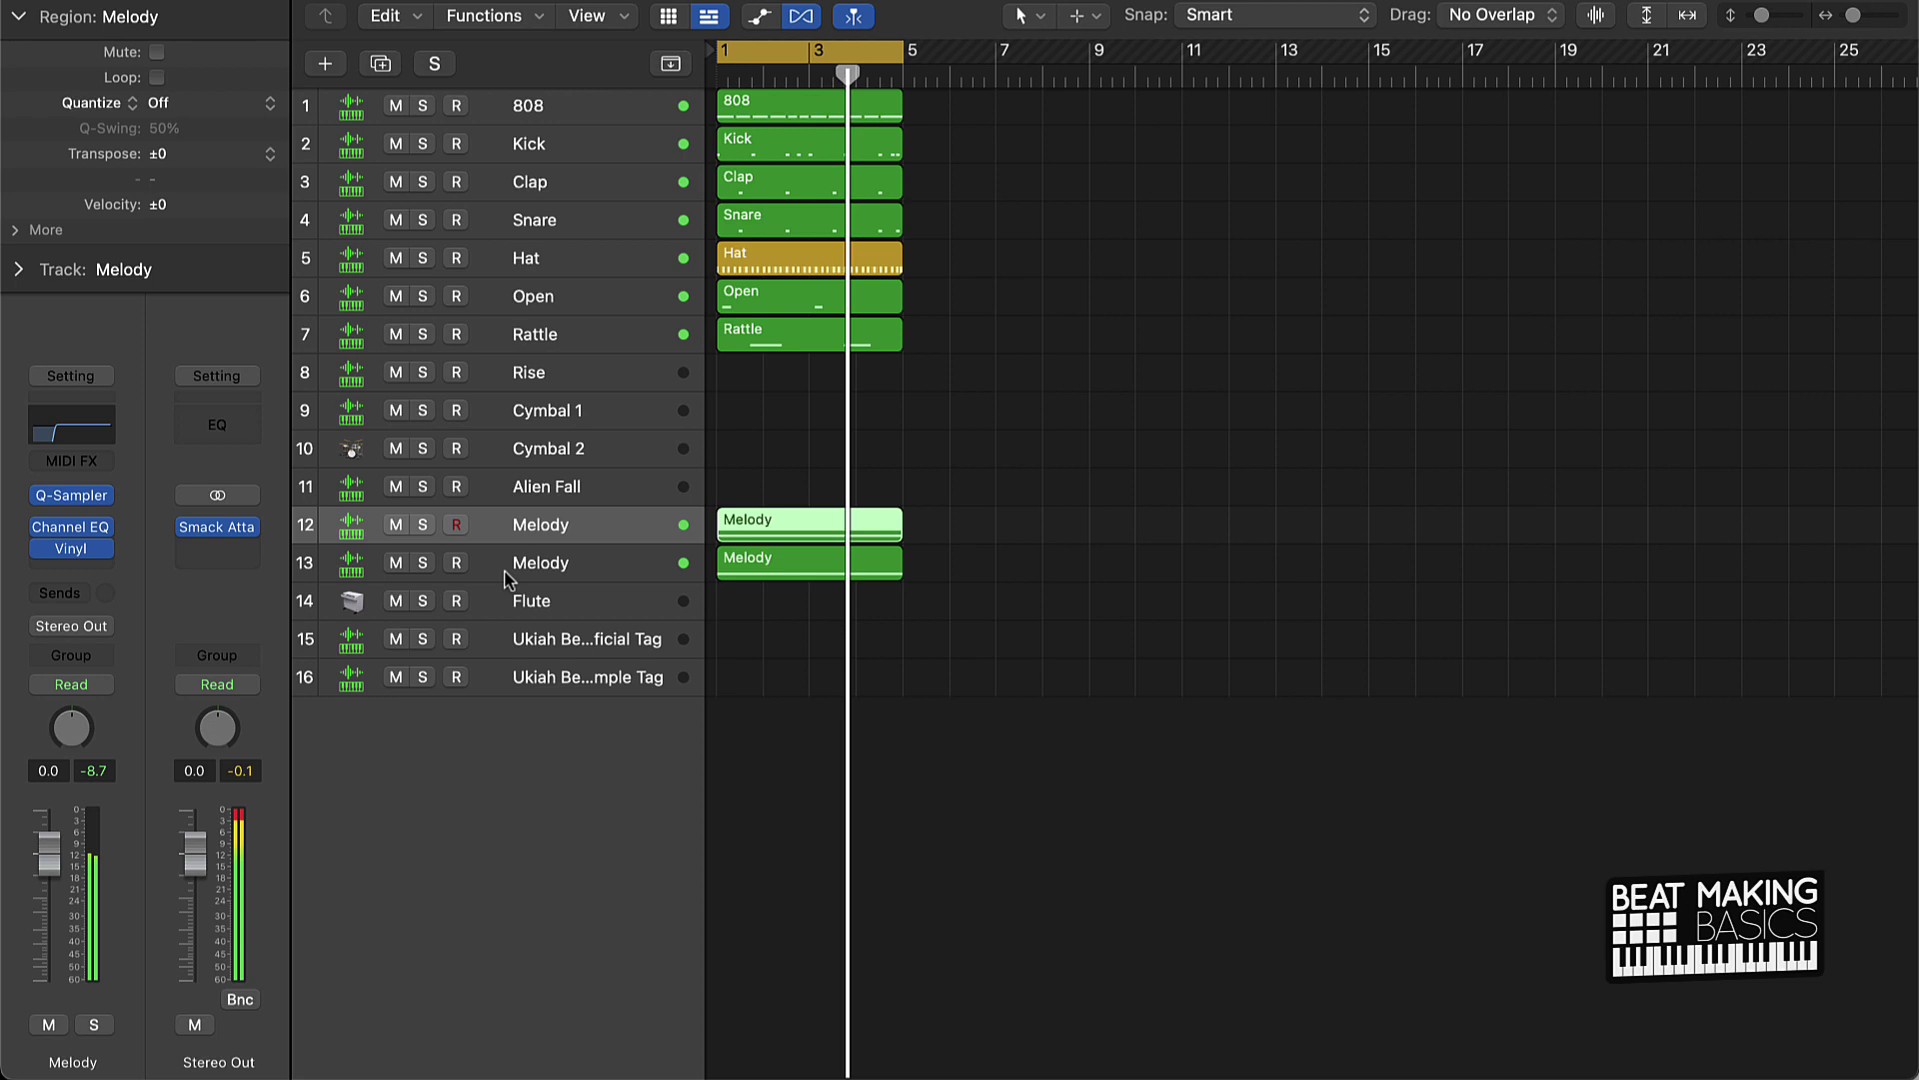
Step: Mute the first Melody track and set the low cut in the second Melody track's Channel EQ to 152 Hz
left_click(396, 524)
left_click(436, 567)
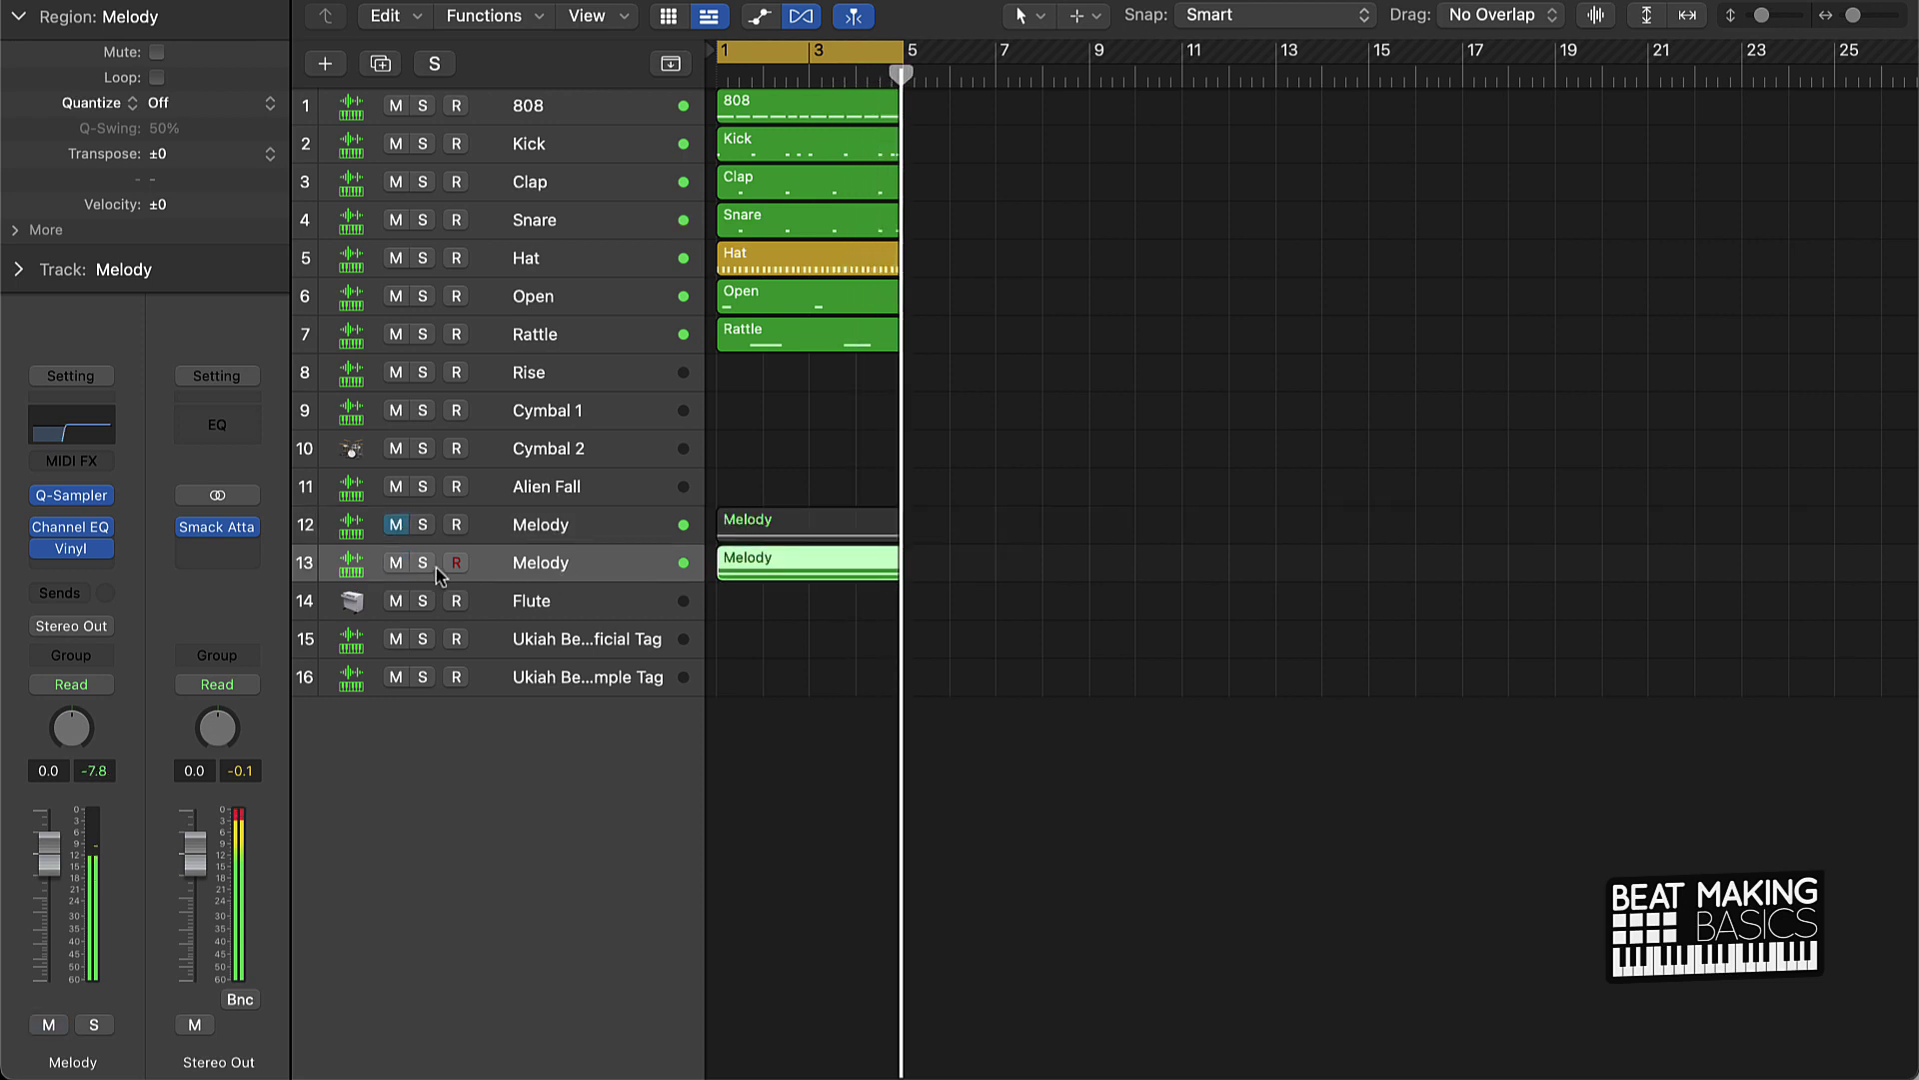
left_click(62, 430)
left_click_drag(671, 602, 672, 656)
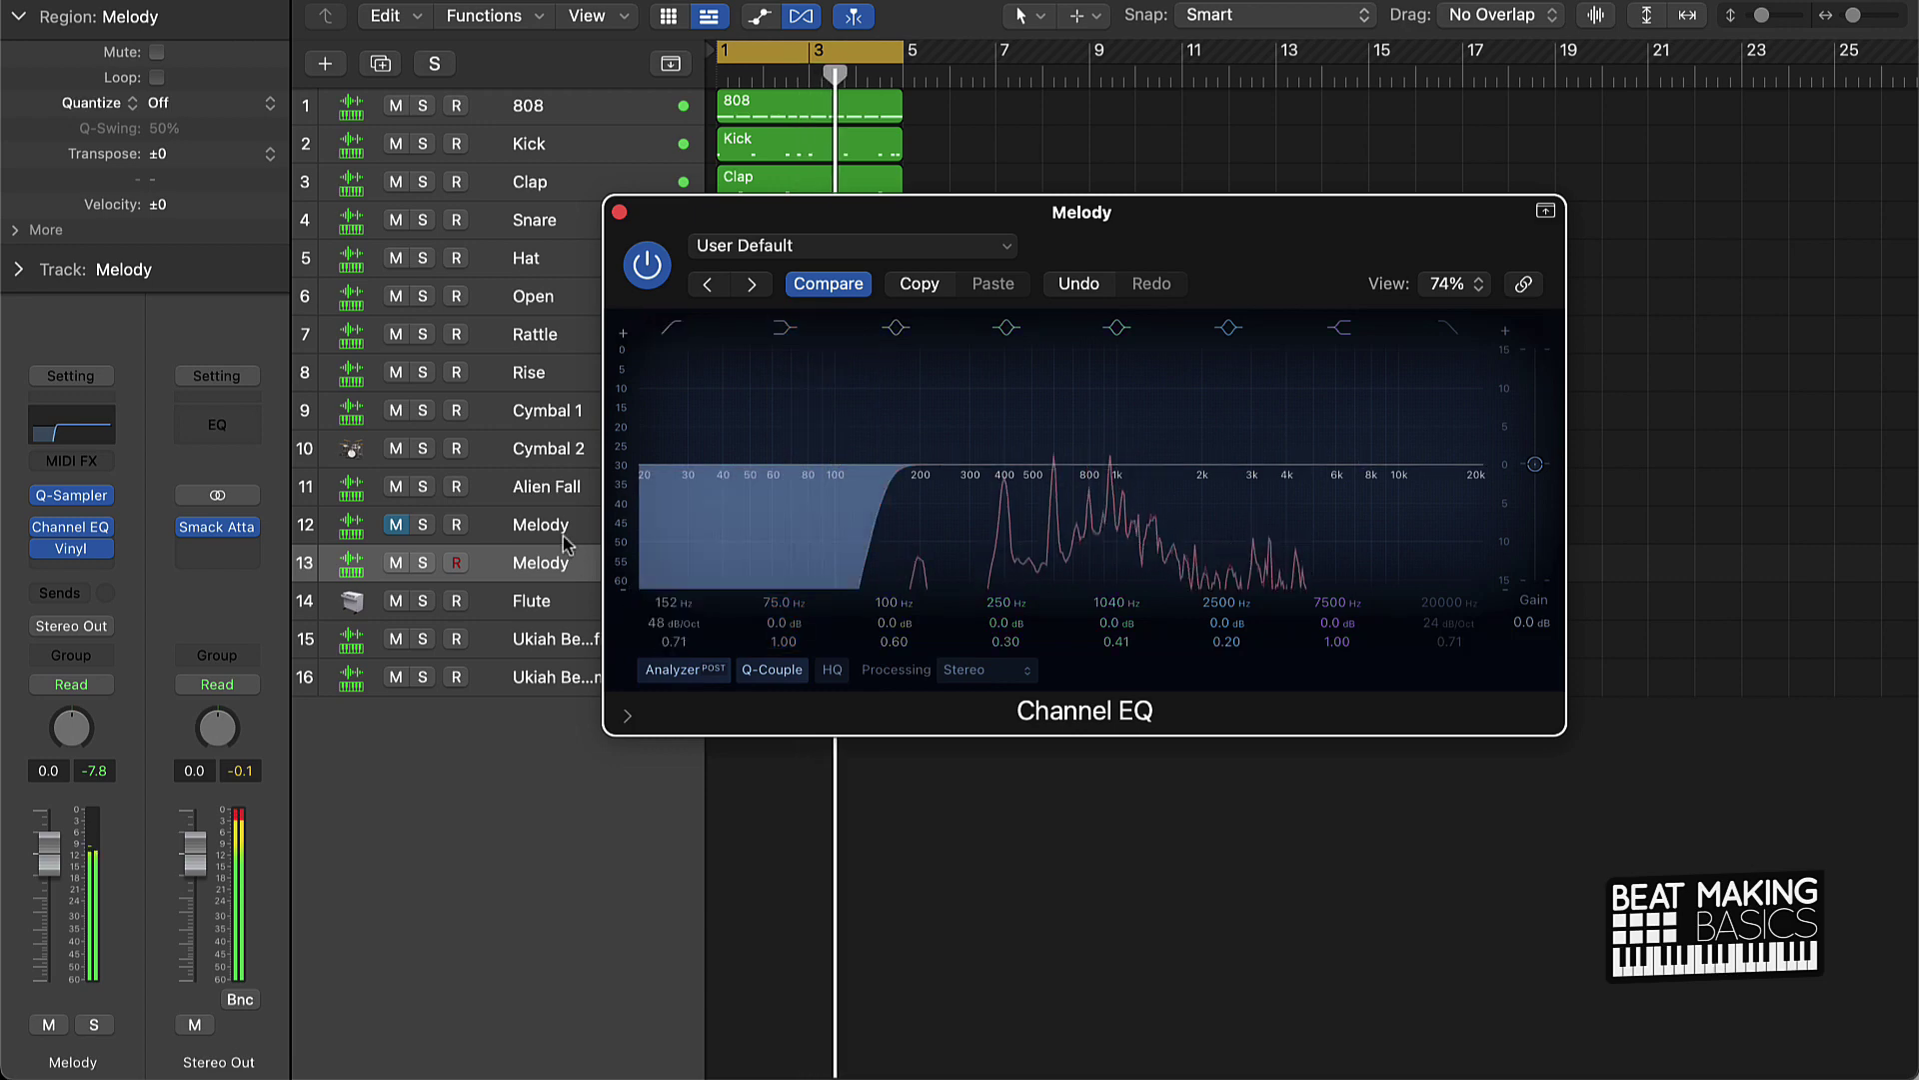
left_click(1205, 498)
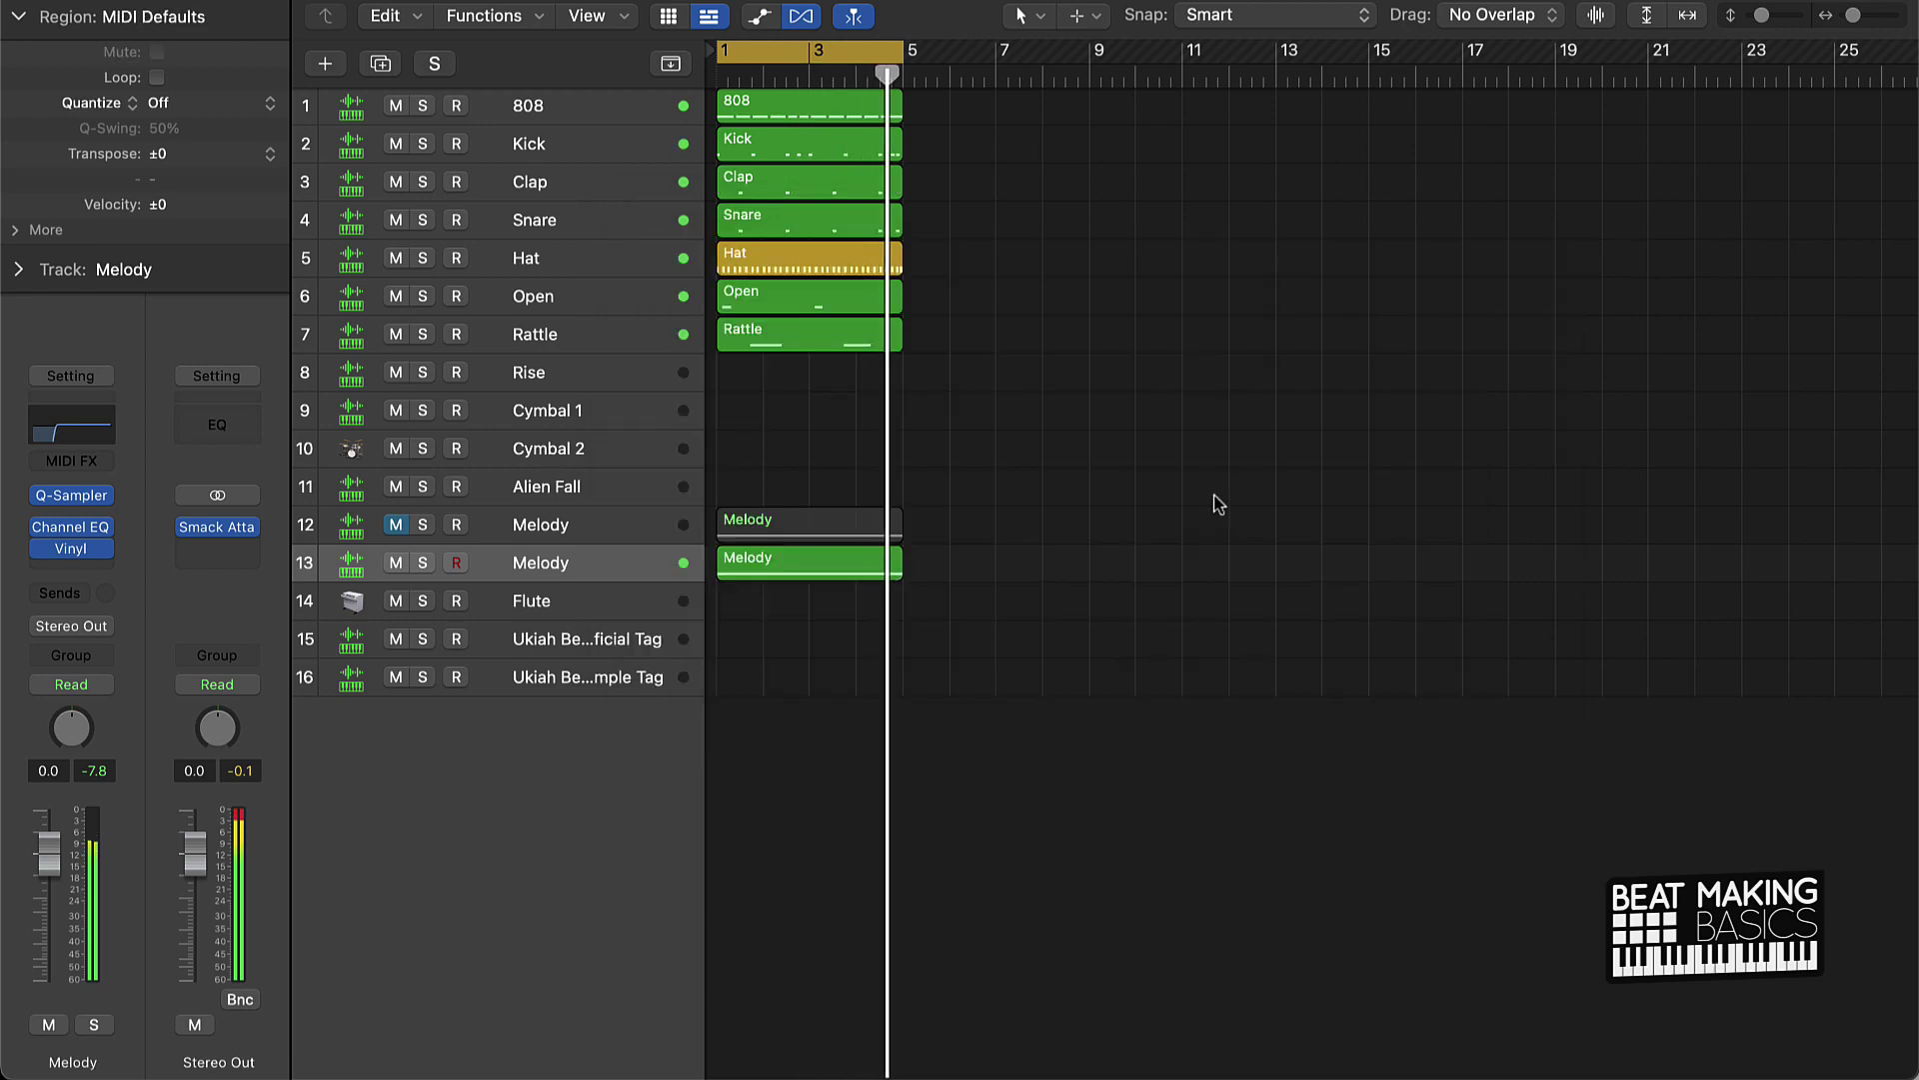
Step: Record a flute part on the Flute track over the loop and lower its volume to -9.2 dB
left_click(557, 605)
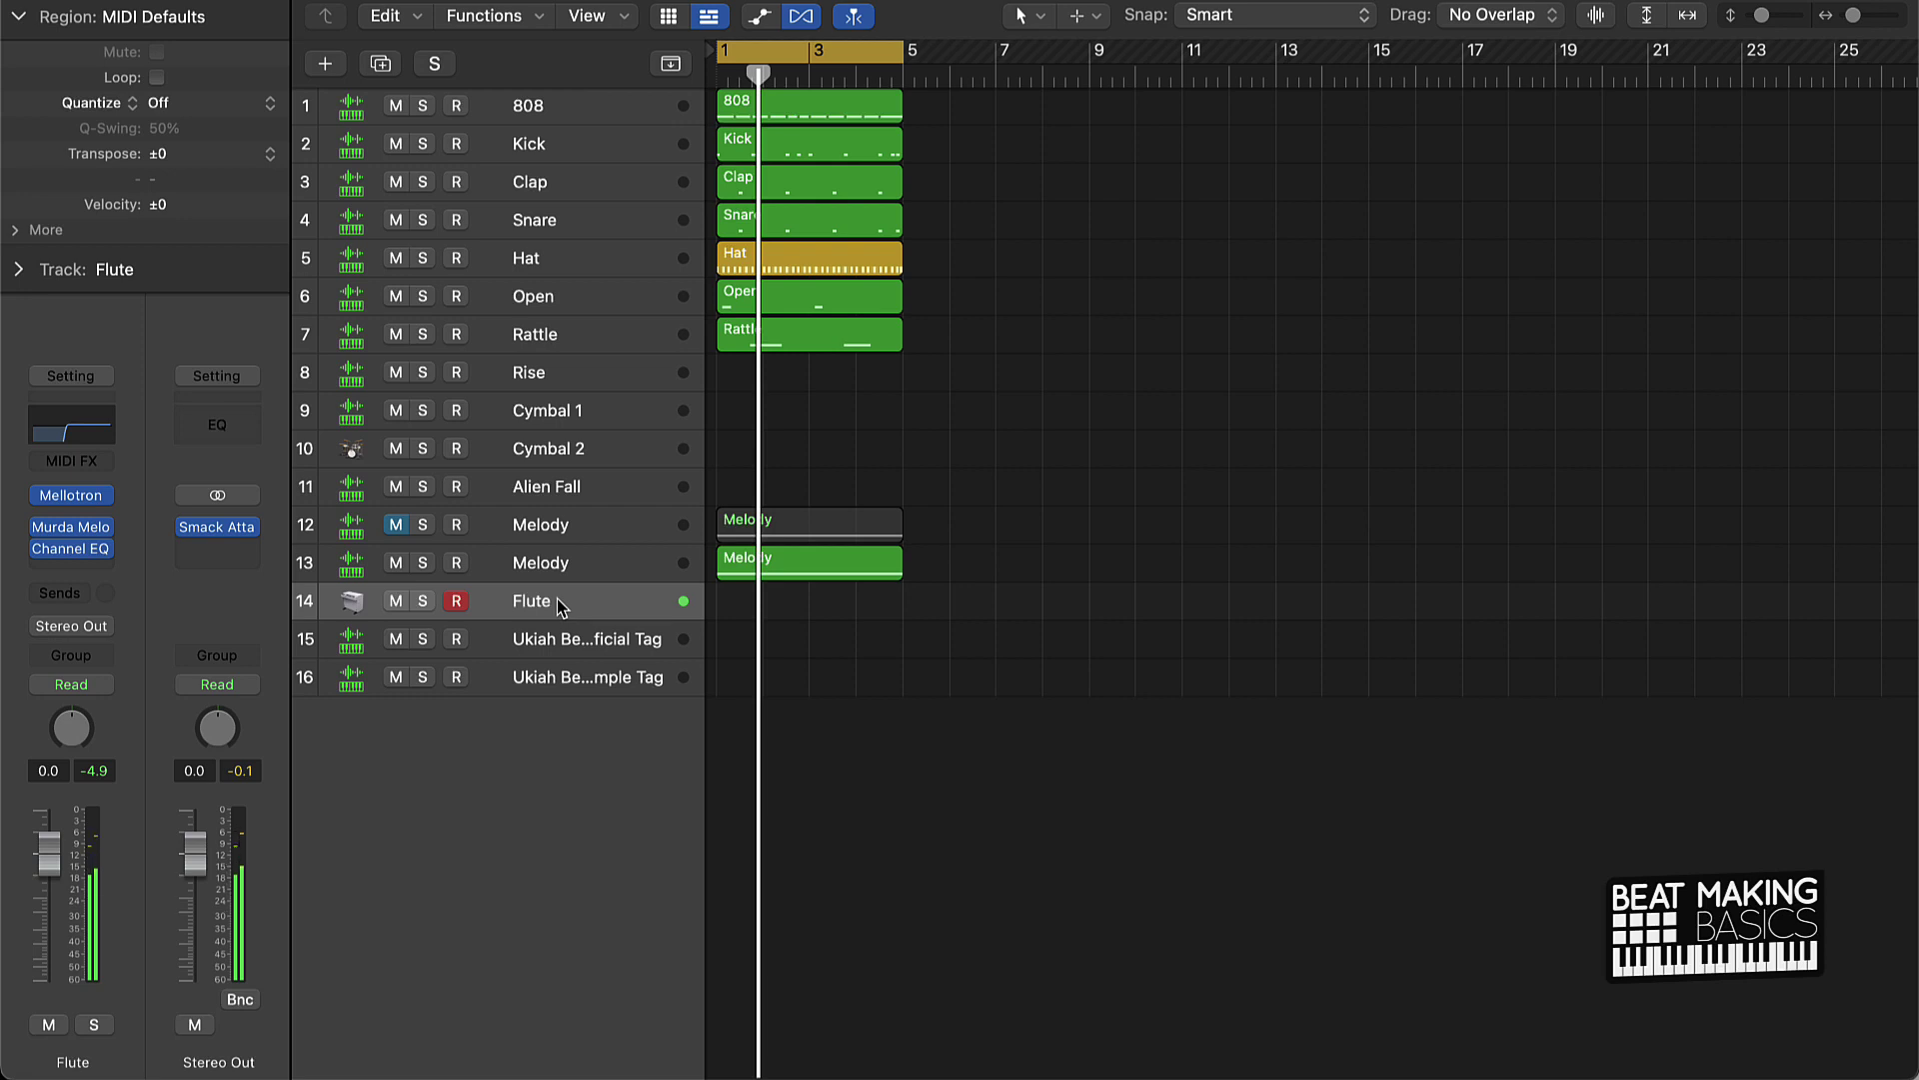
key("space")
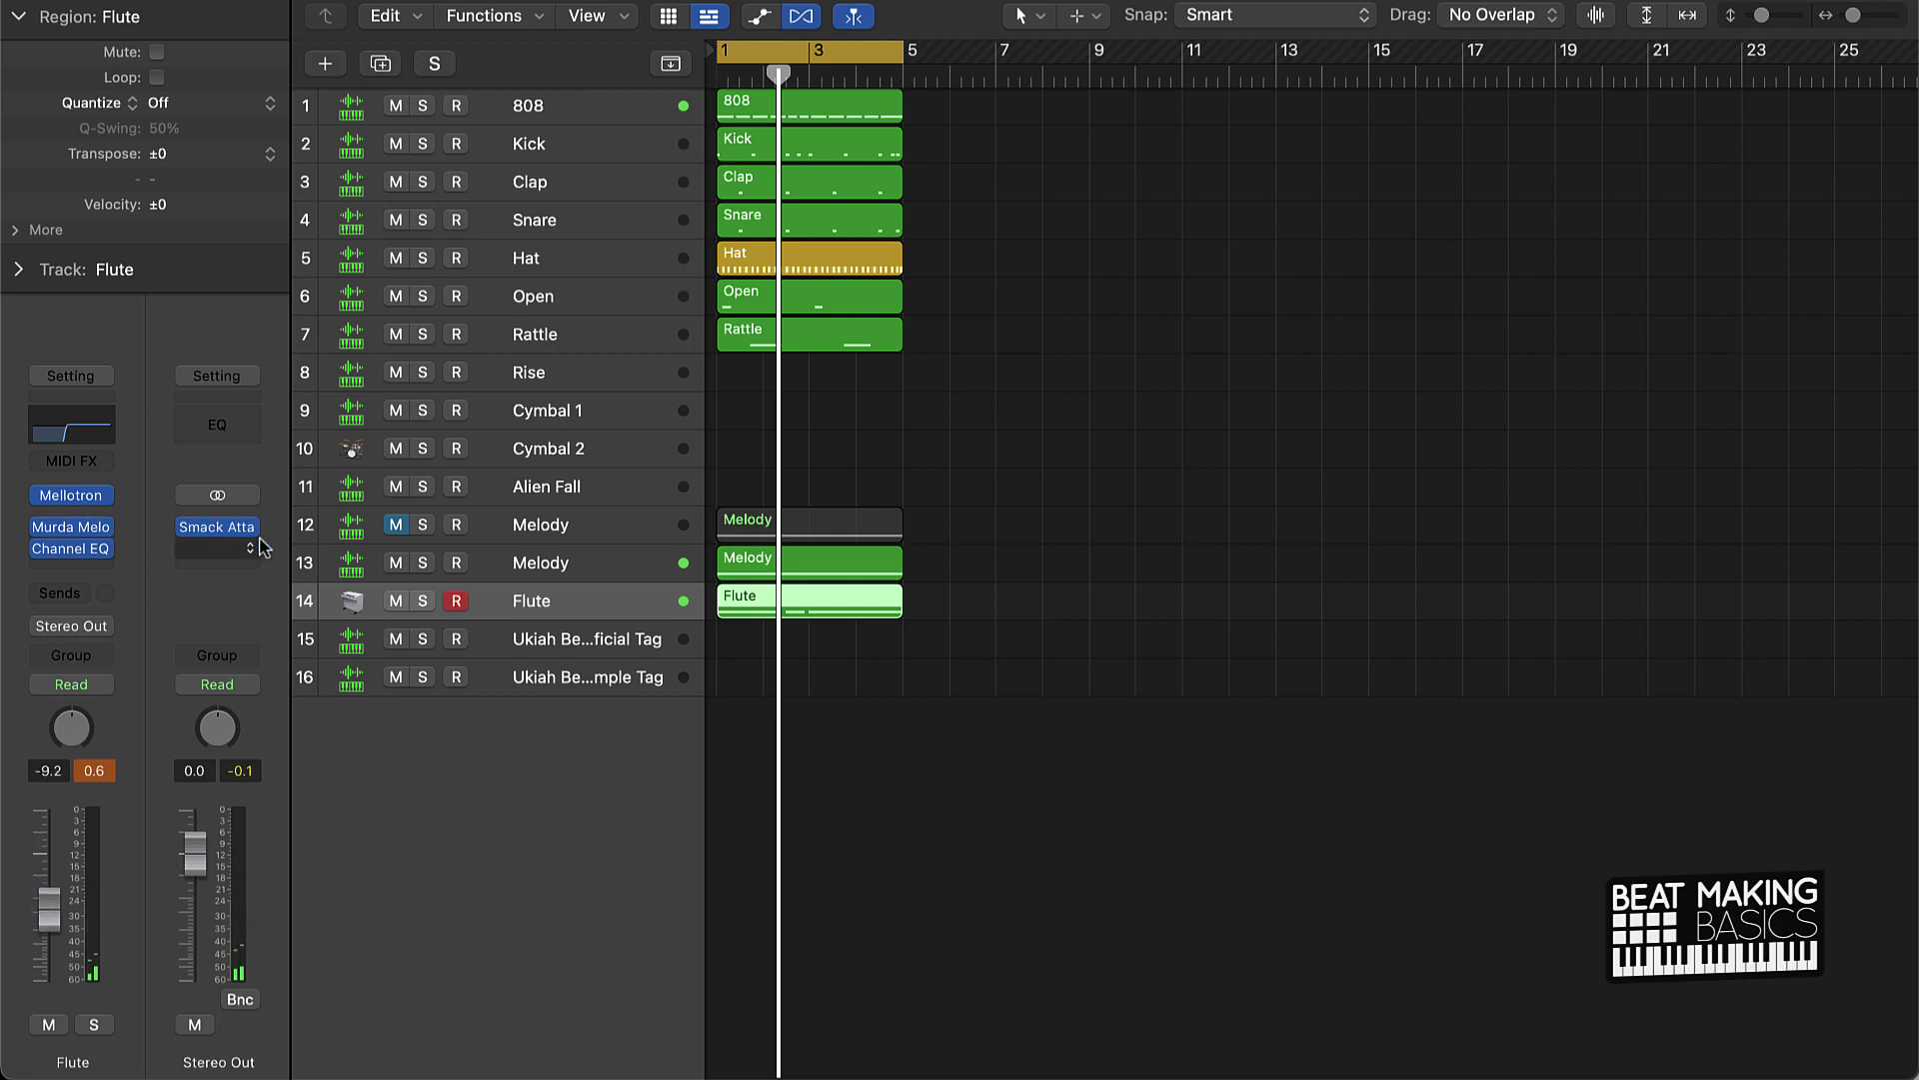
Step: Show the on-screen piano keyboard for the Flute track and play the loop
key("super+k")
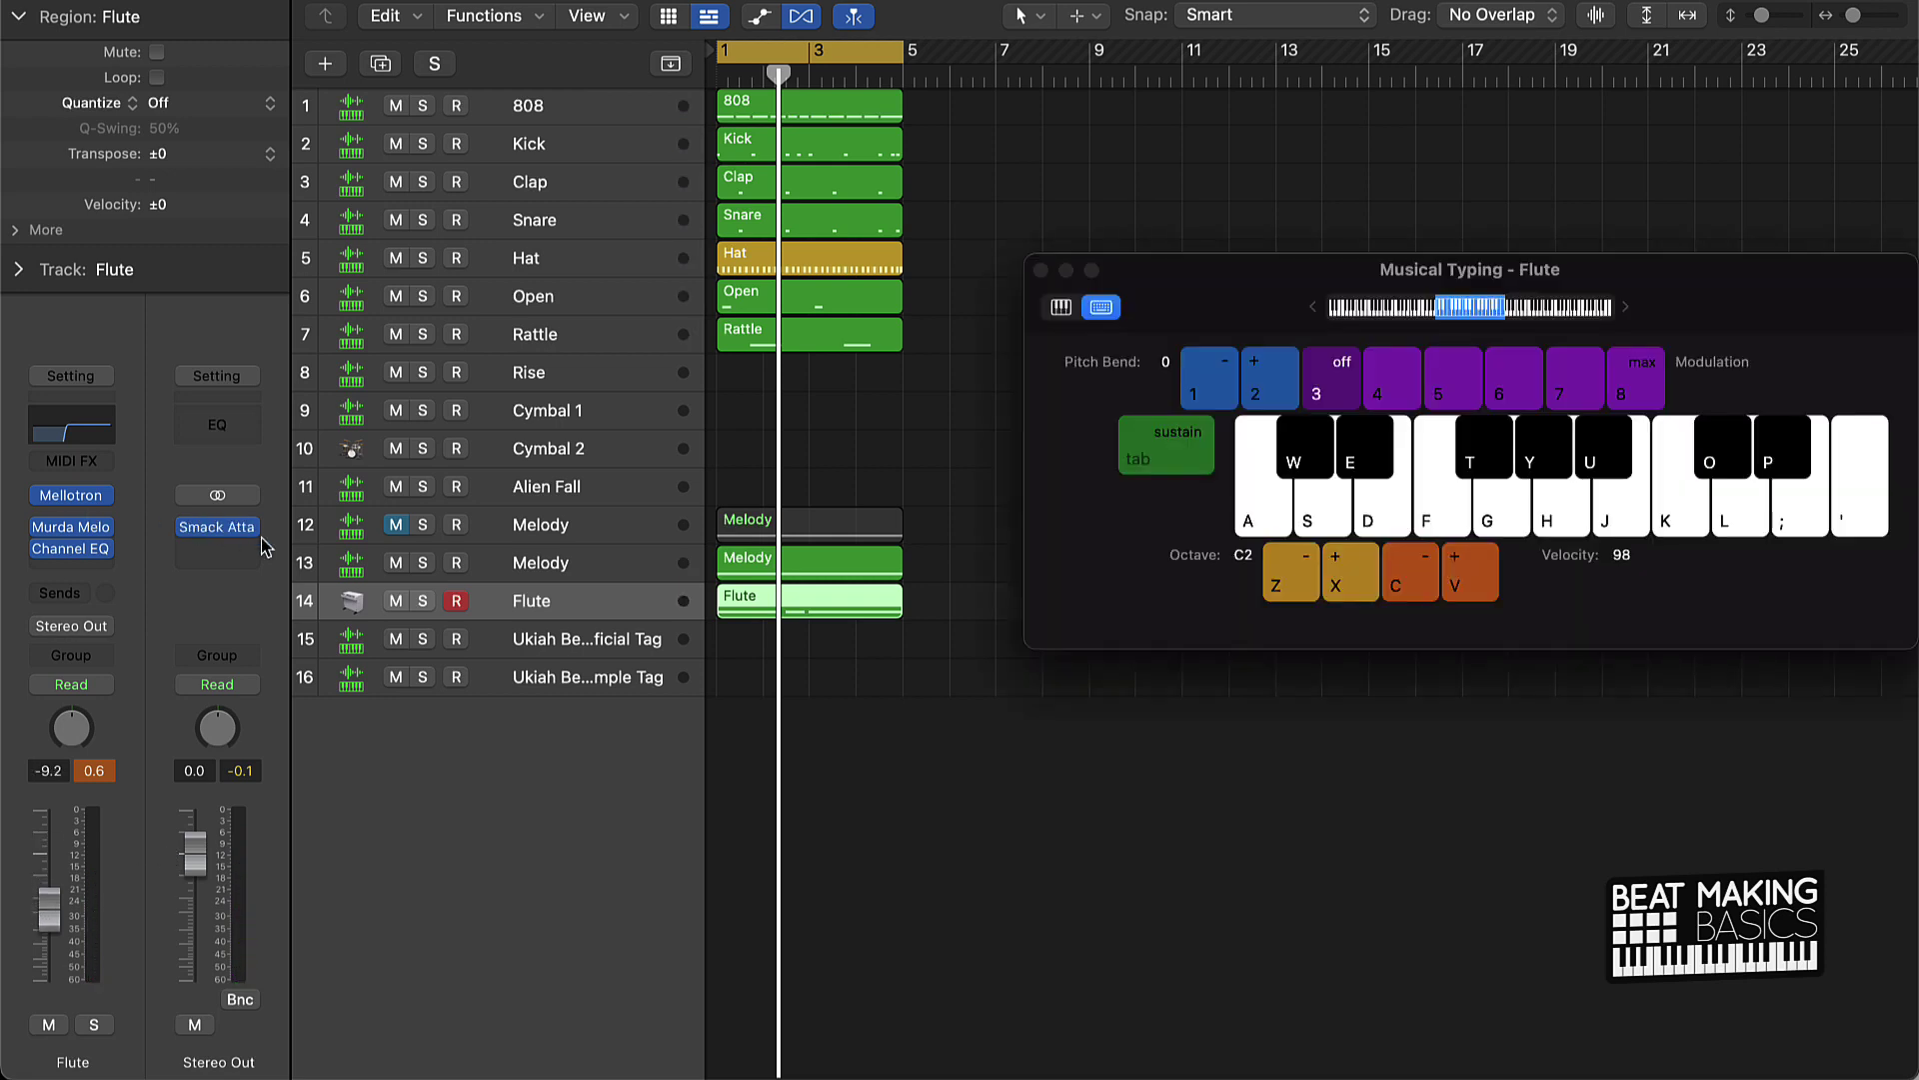
left_click(1063, 308)
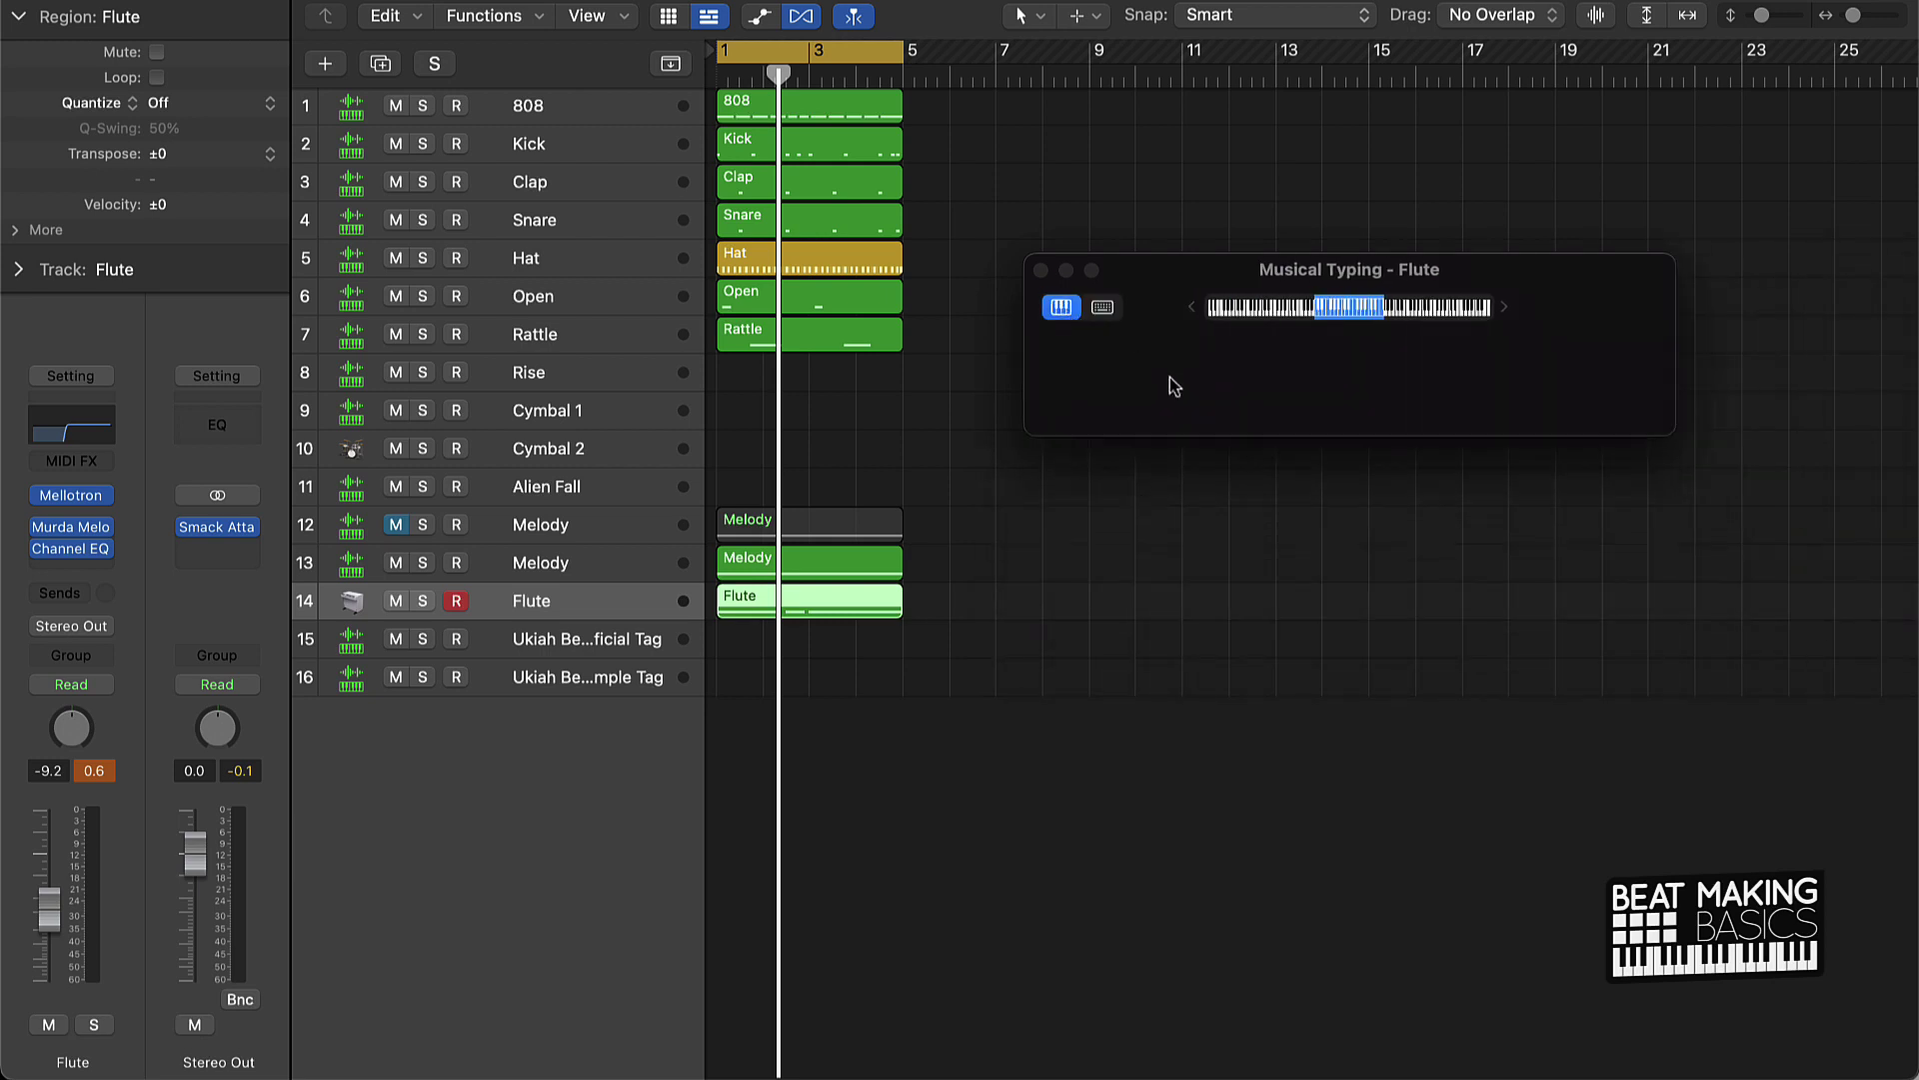
key("space")
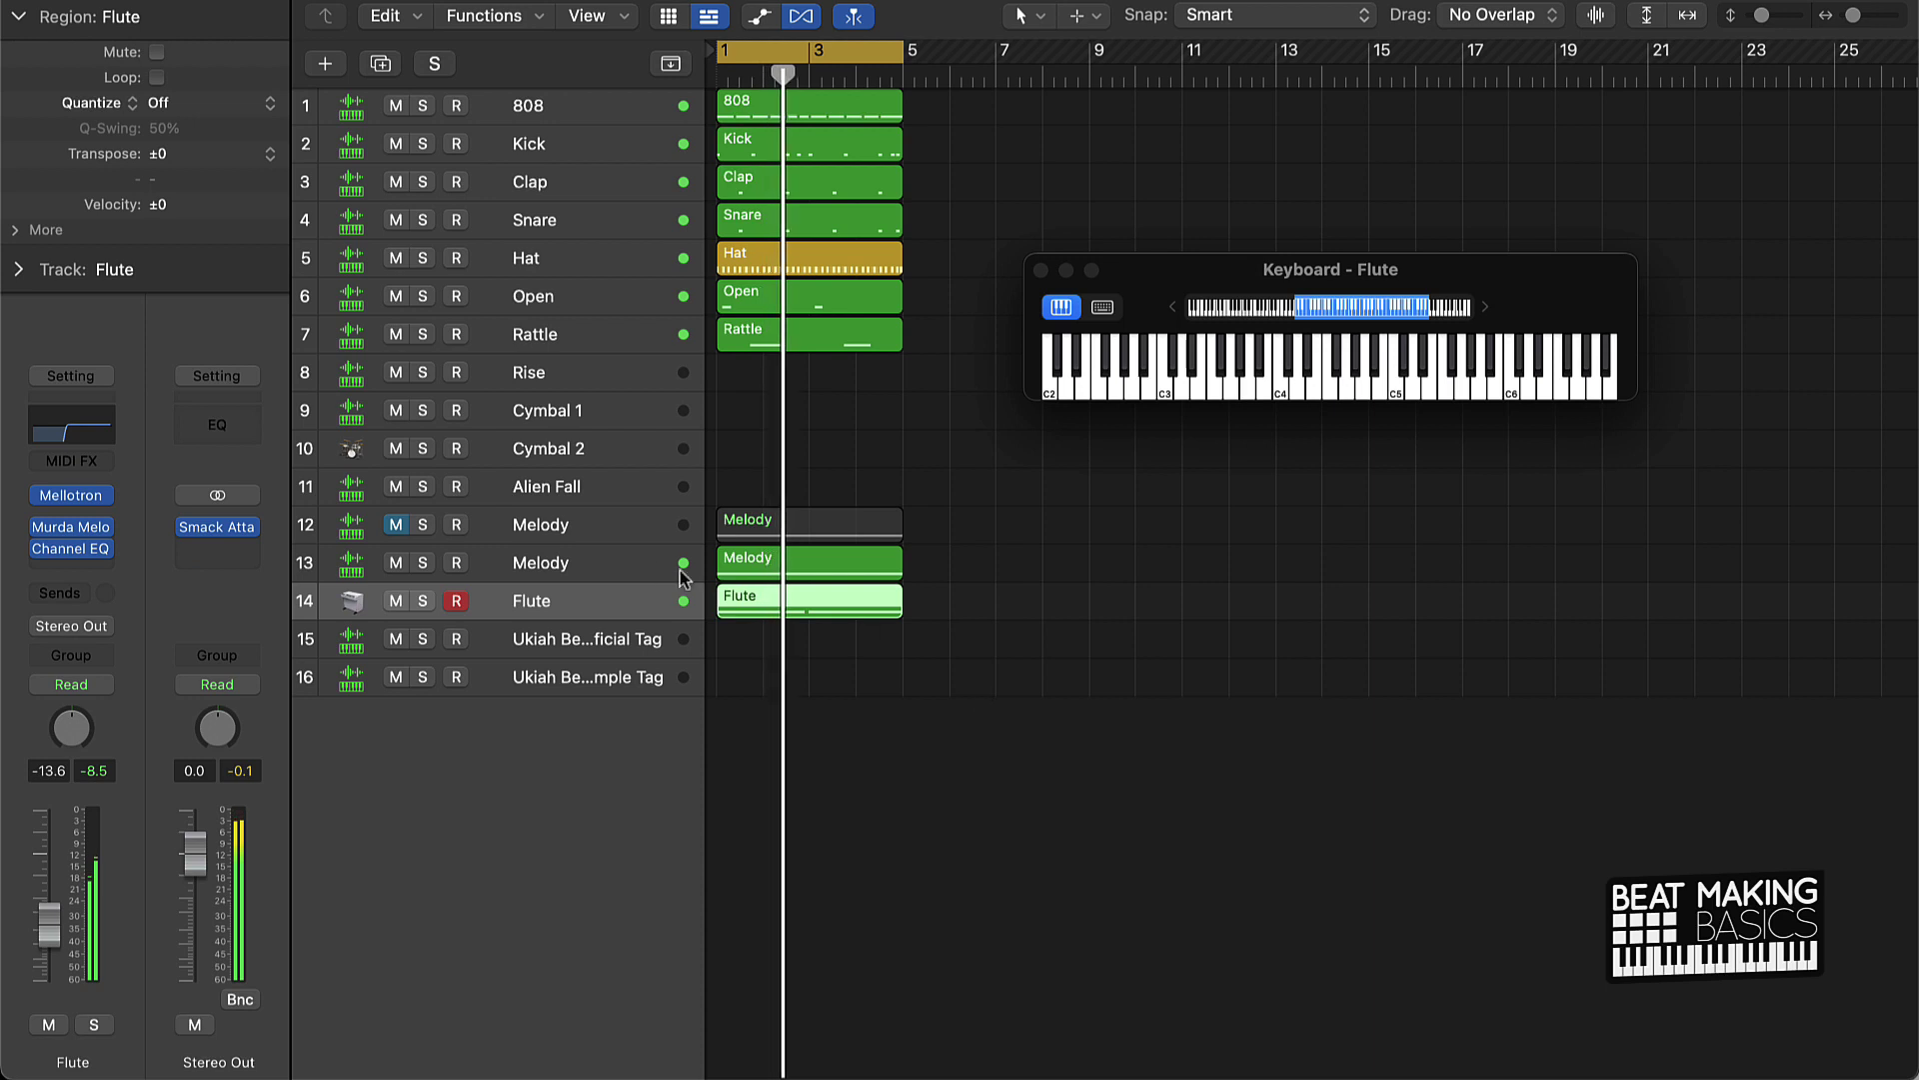
Step: Unmute the first Melody track and lower its volume to -3.5 dB
left_click(396, 525)
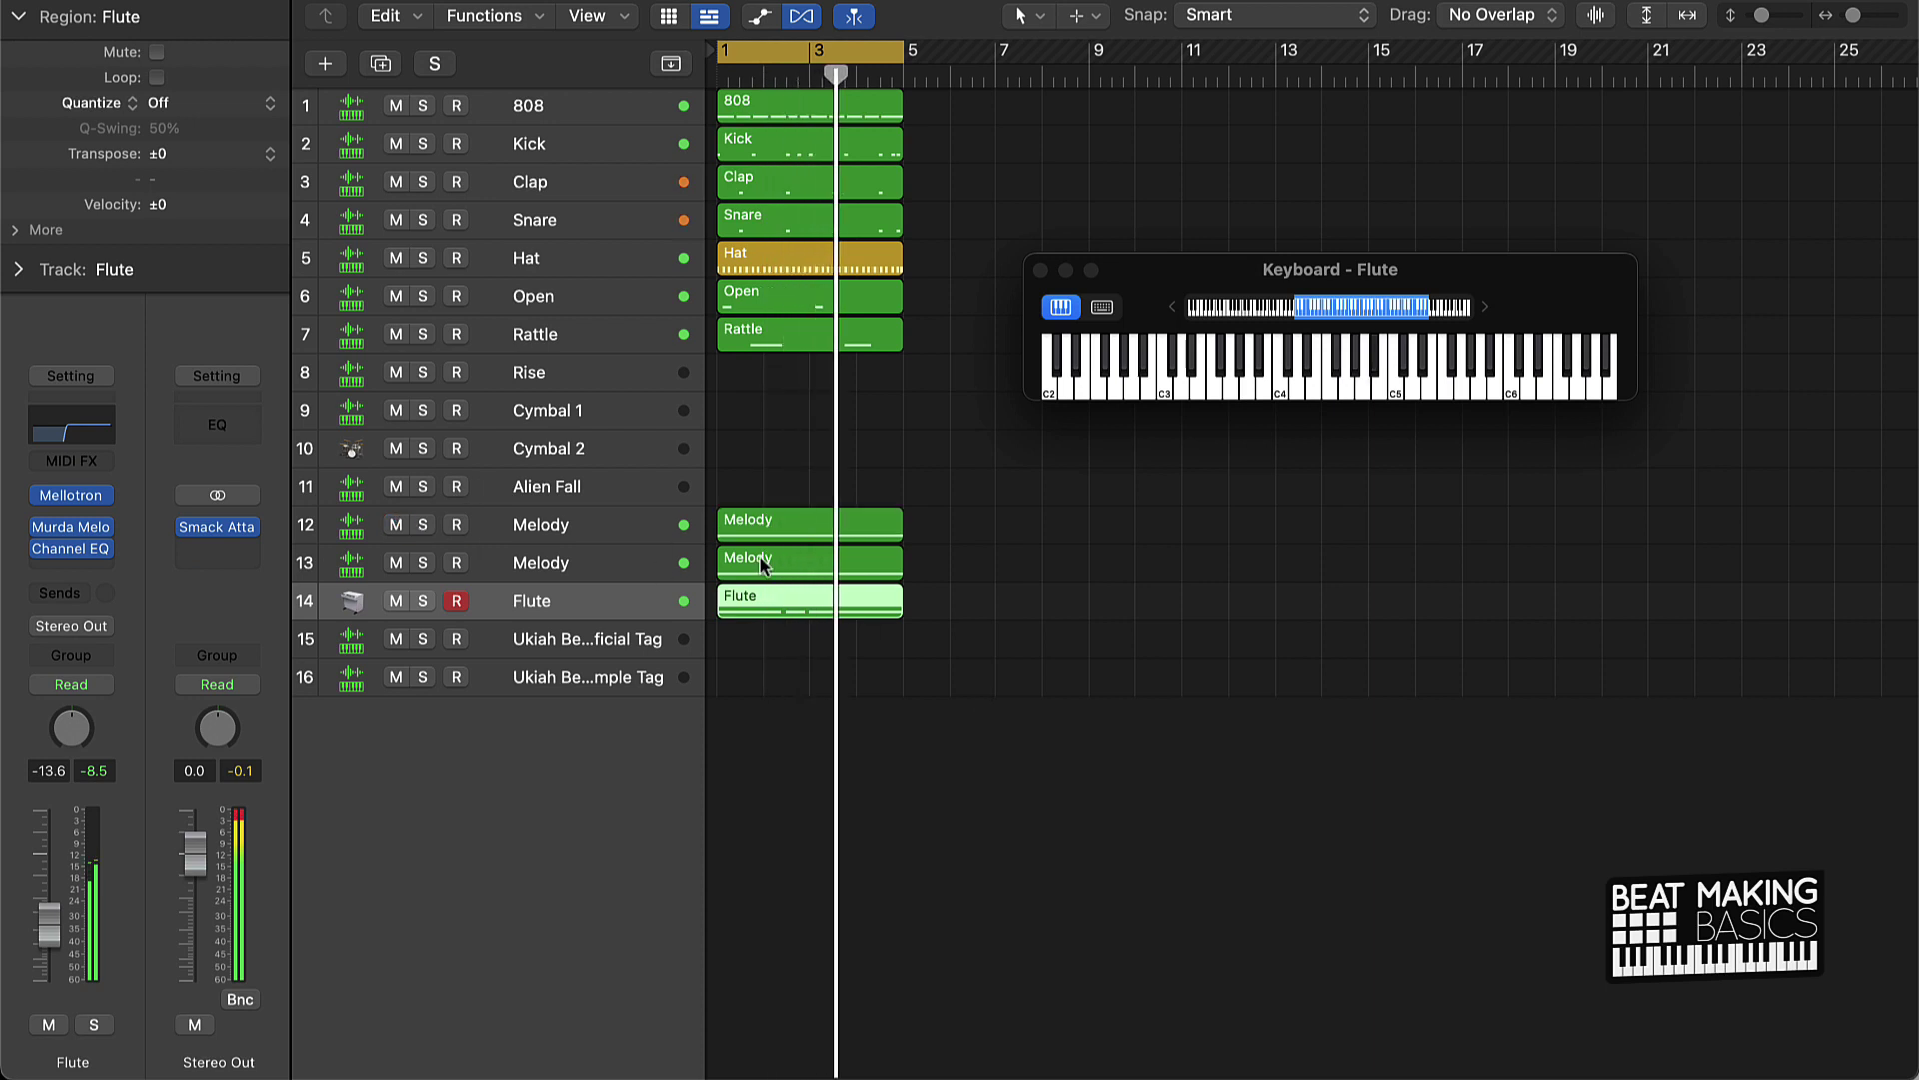
left_click(638, 535)
left_click_drag(45, 872, 46, 904)
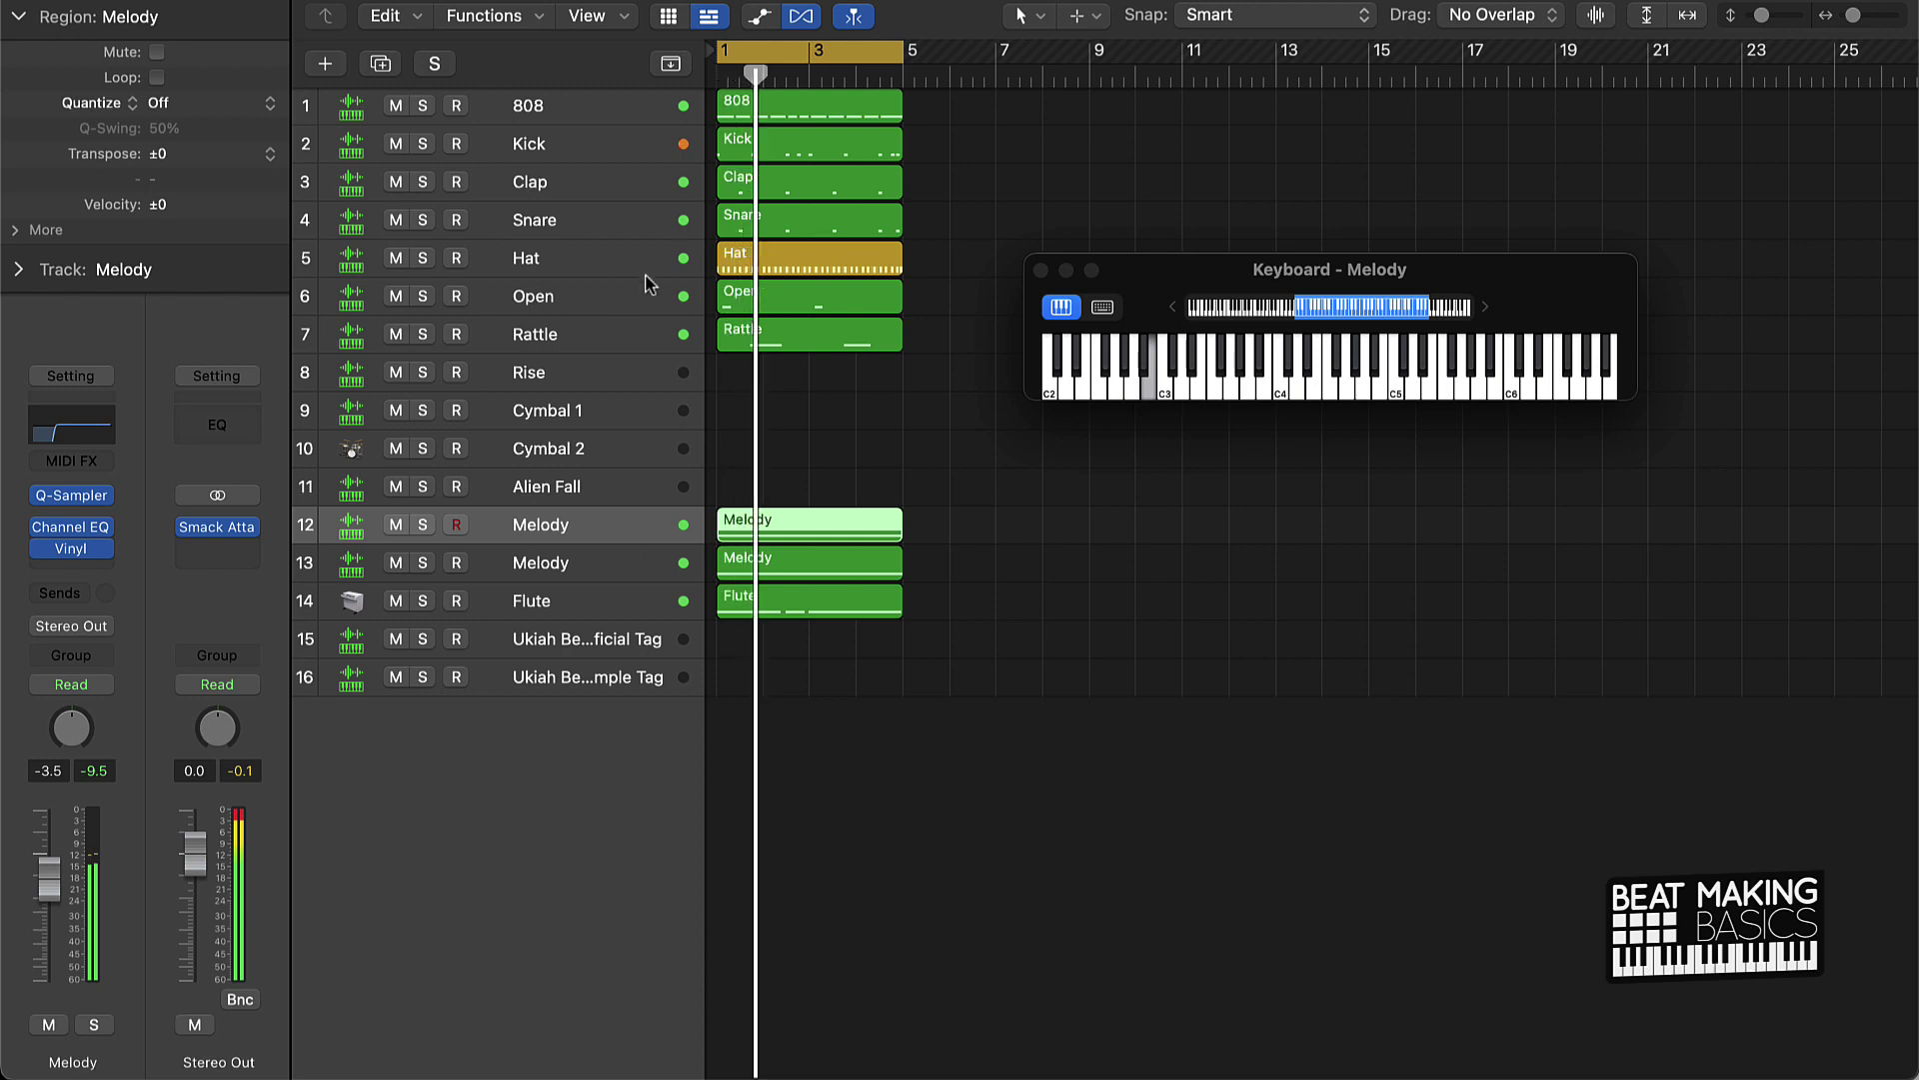
Step: Lower the Open track's volume to -9.0 dB and the Flute track's volume to -15.0 dB
left_click(557, 298)
left_click_drag(48, 858, 37, 976)
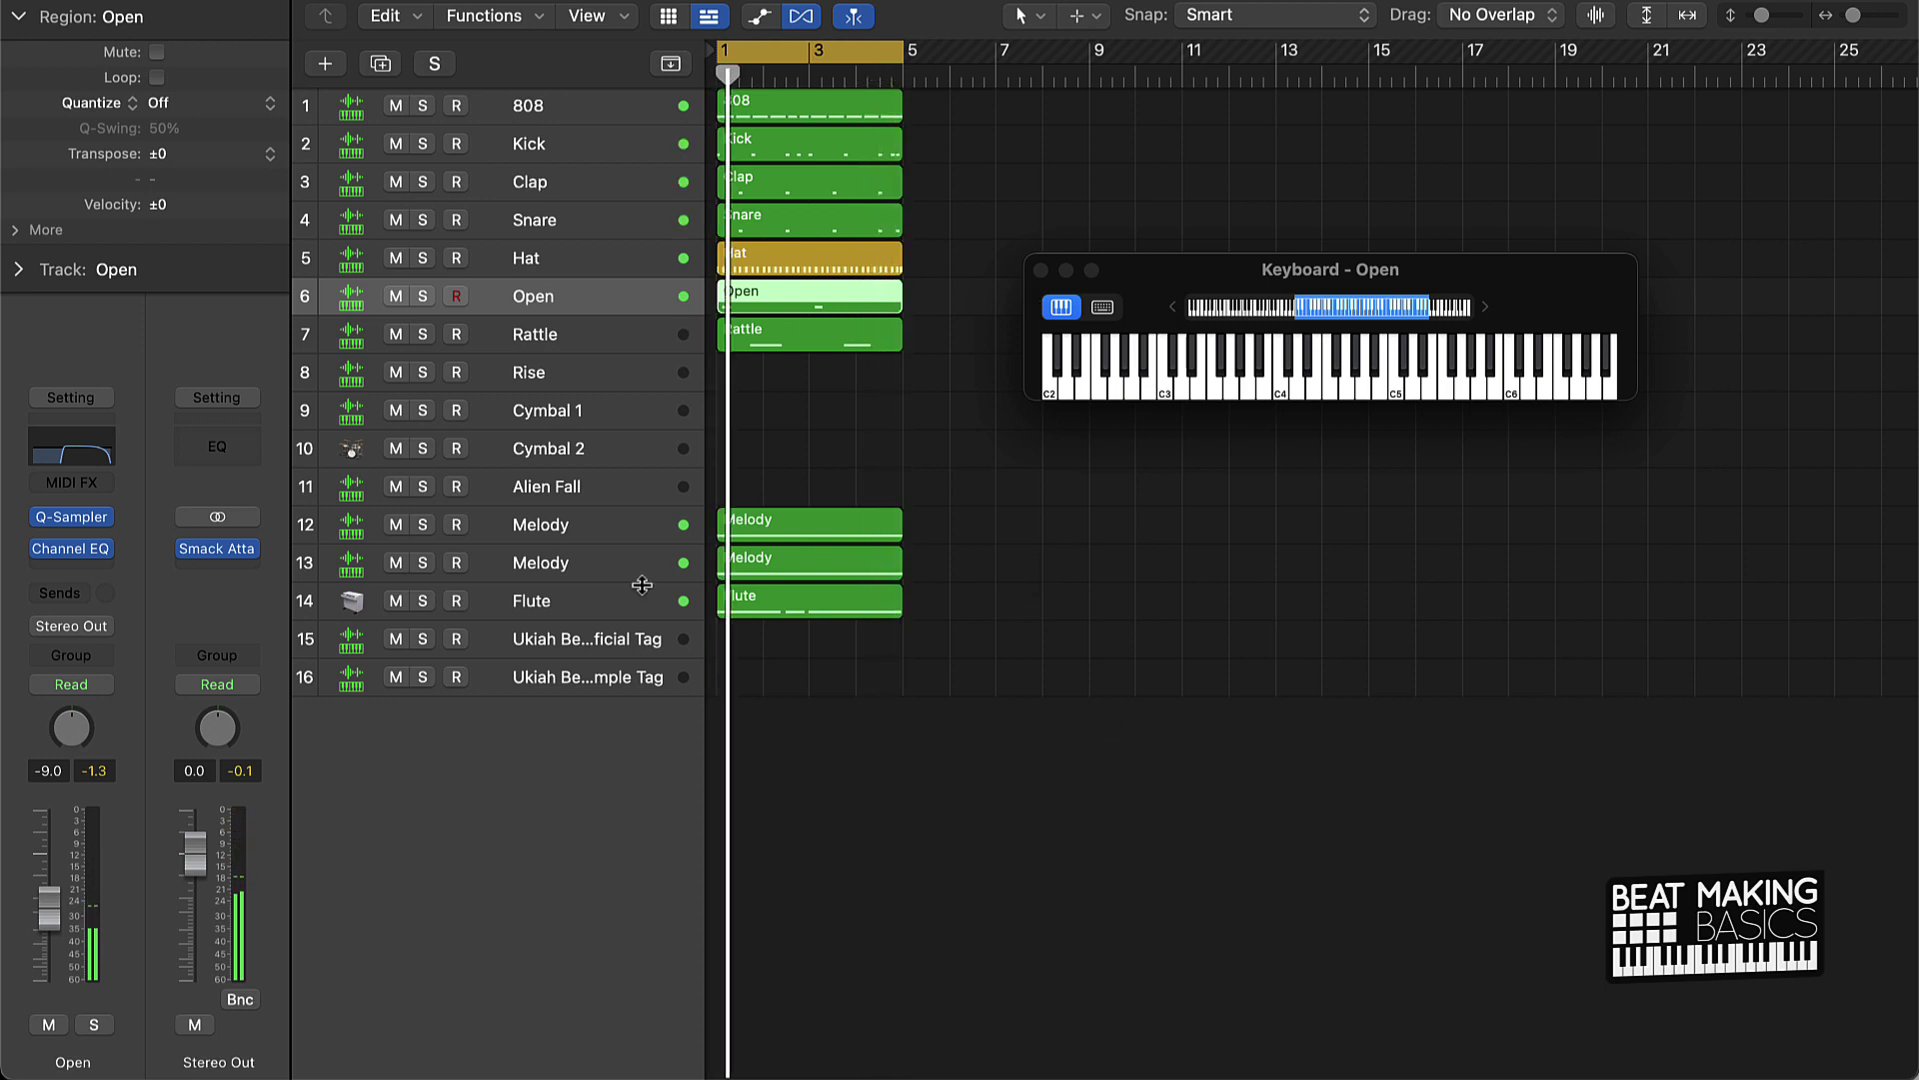
left_click(558, 606)
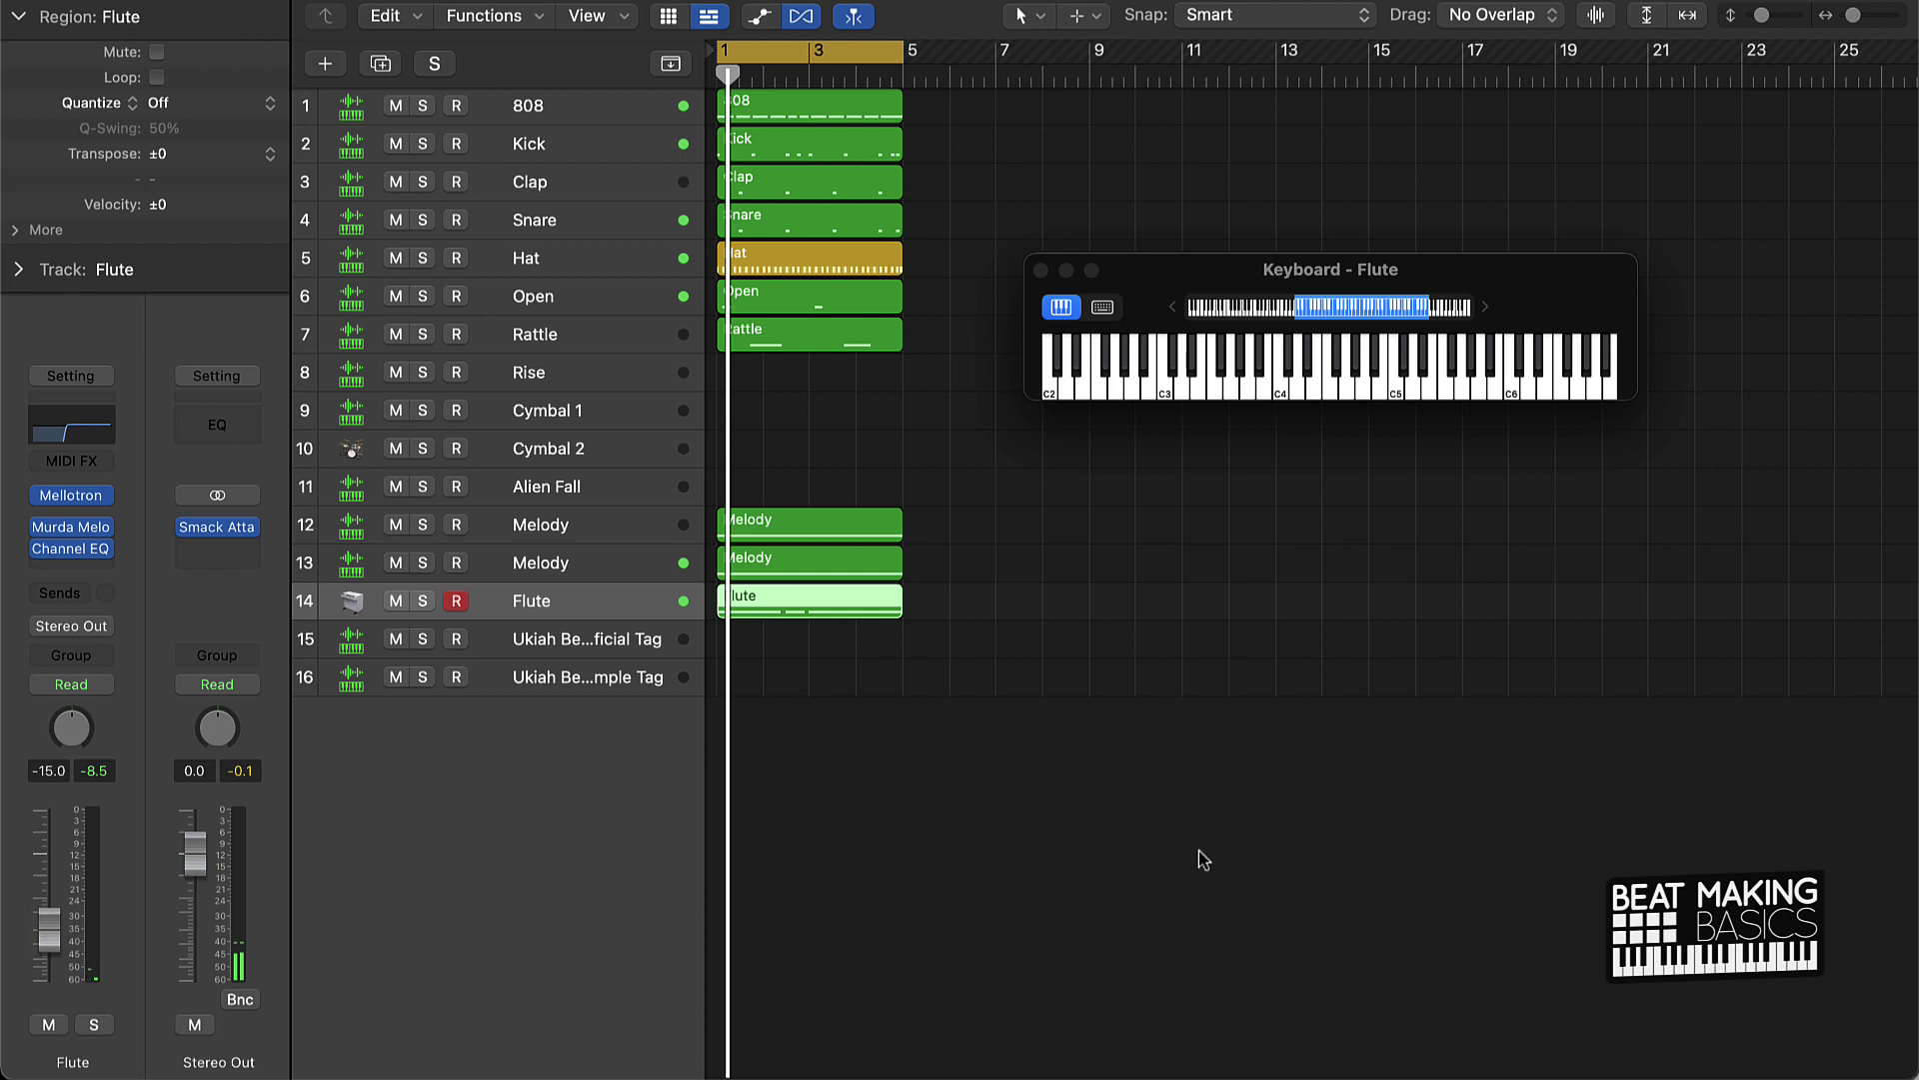
Step: Close the on-screen keyboard, repeat all loop regions end to end up to bar 49 and return the playhead to bar 1
key("super+a")
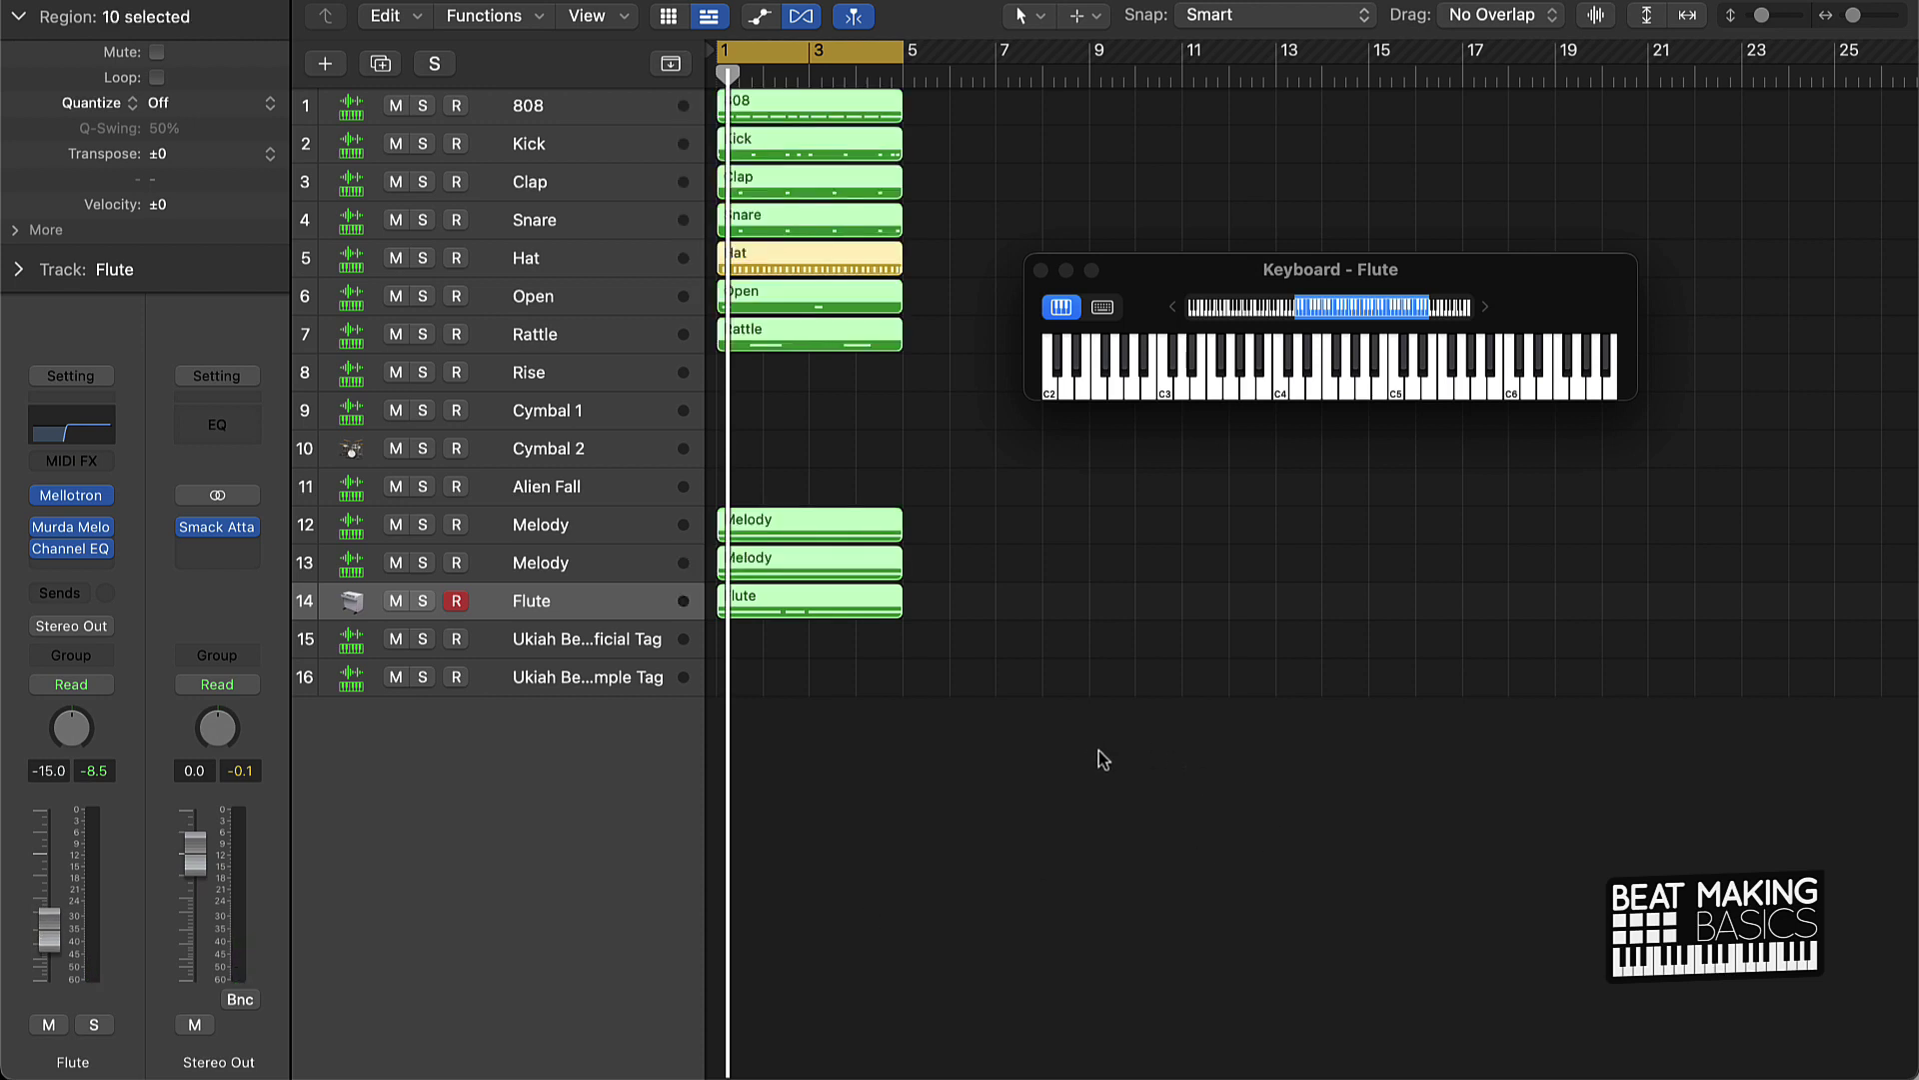
left_click(1040, 270)
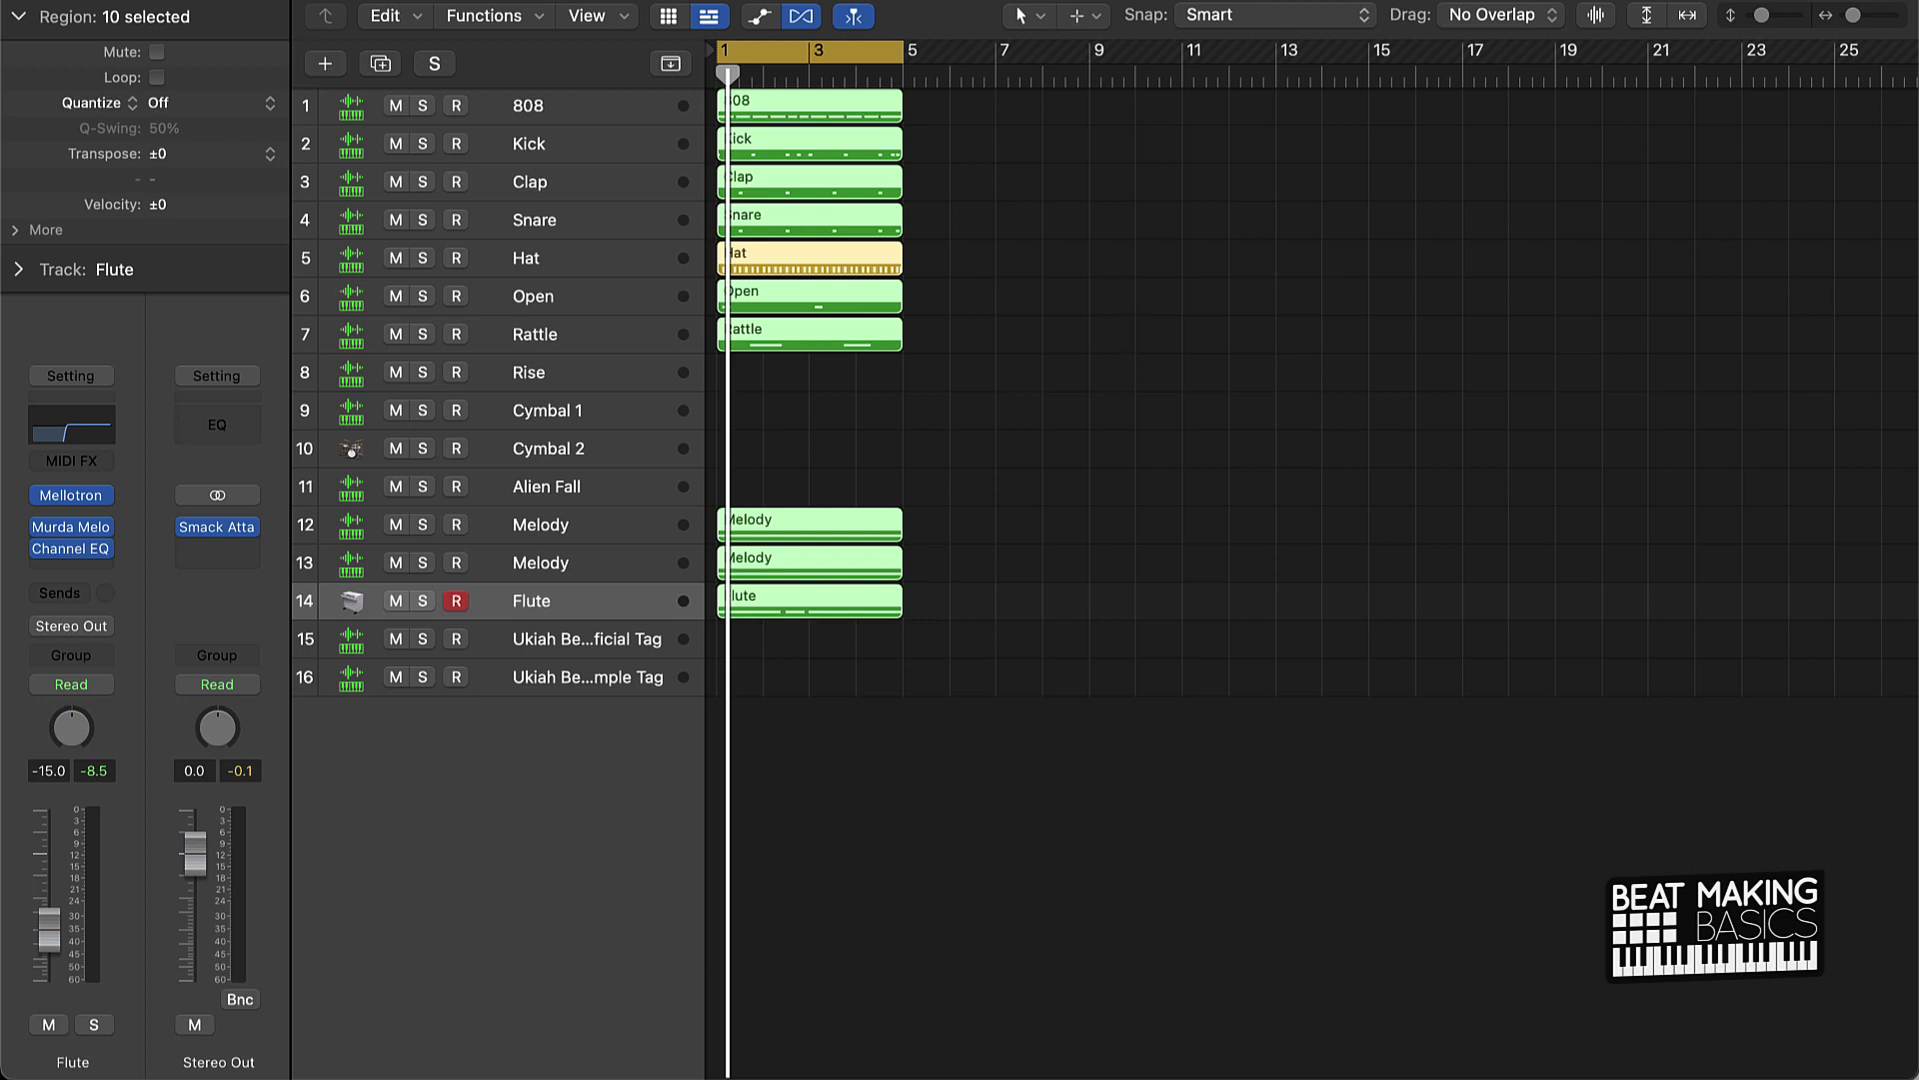
key("super+r")
key("super+r")
key("super+r")
key("super+r")
key("super+r")
key("super+r")
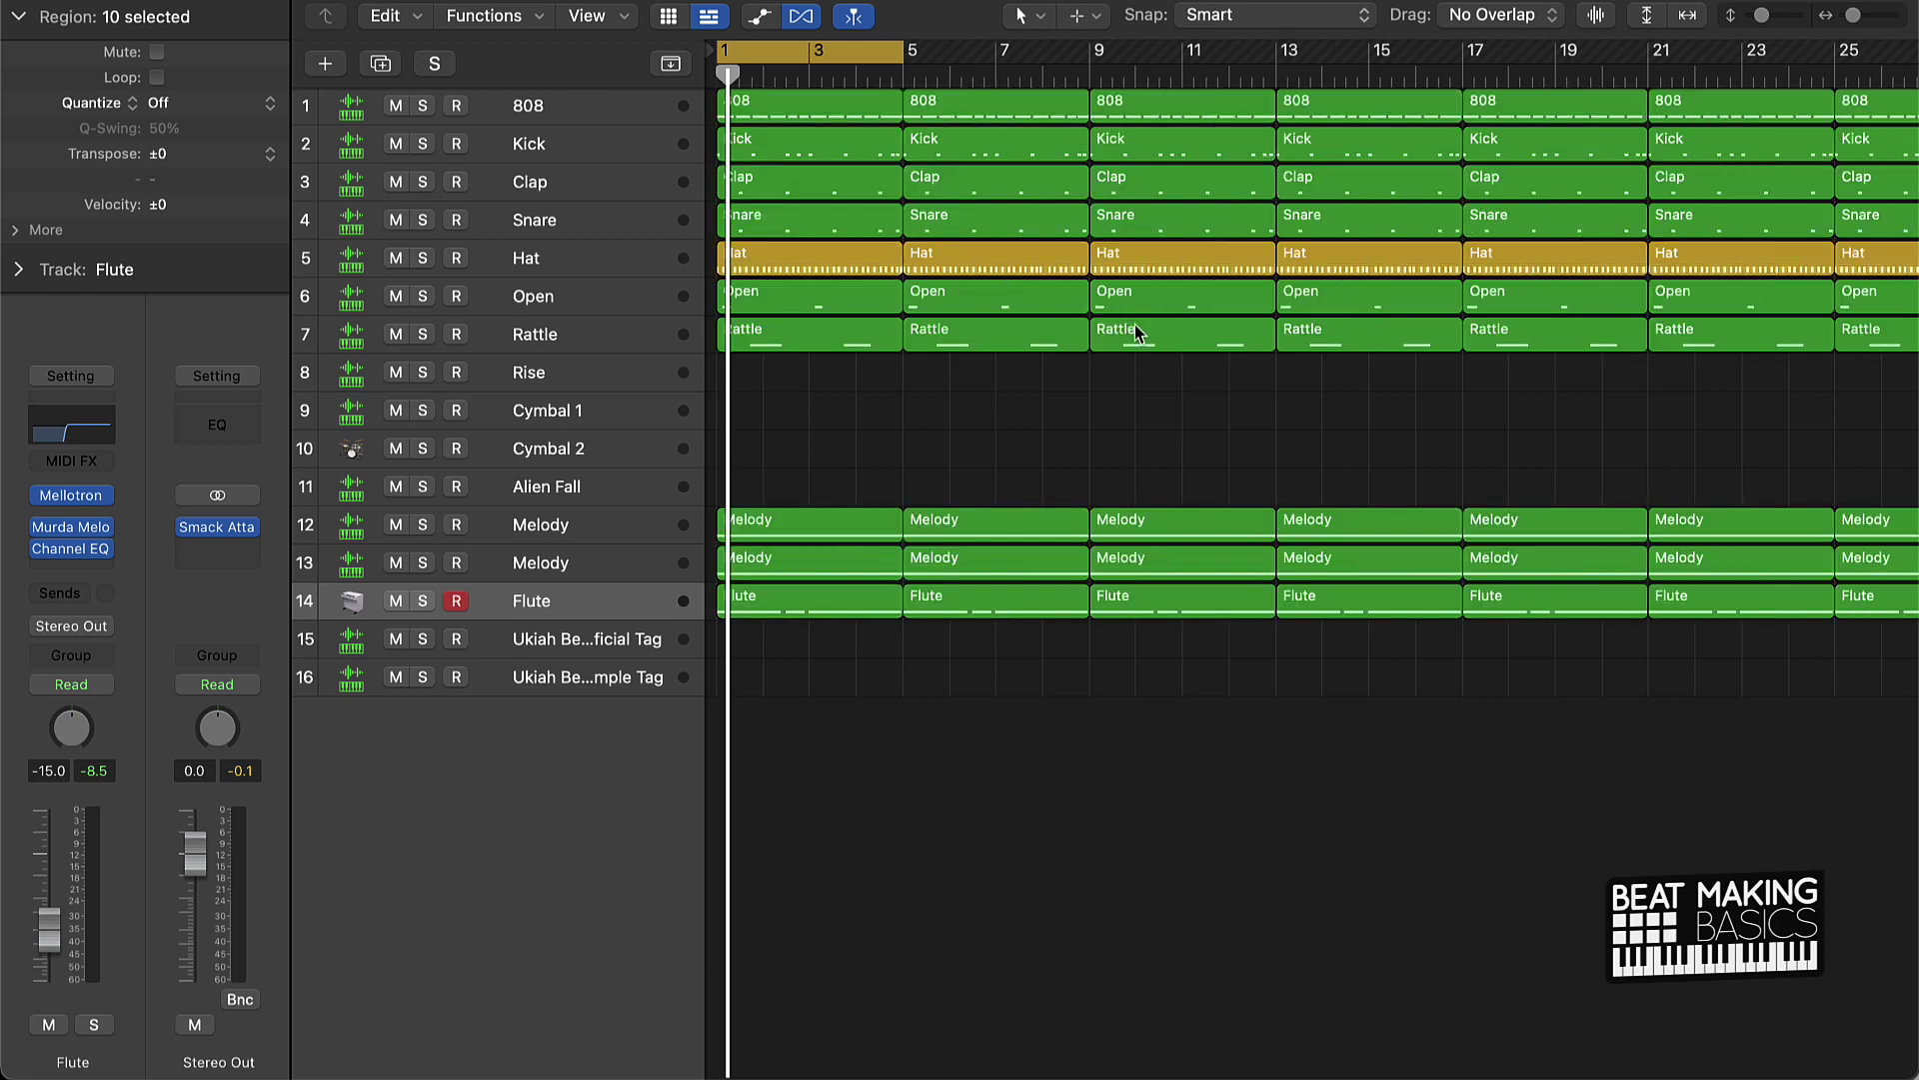
key("Return")
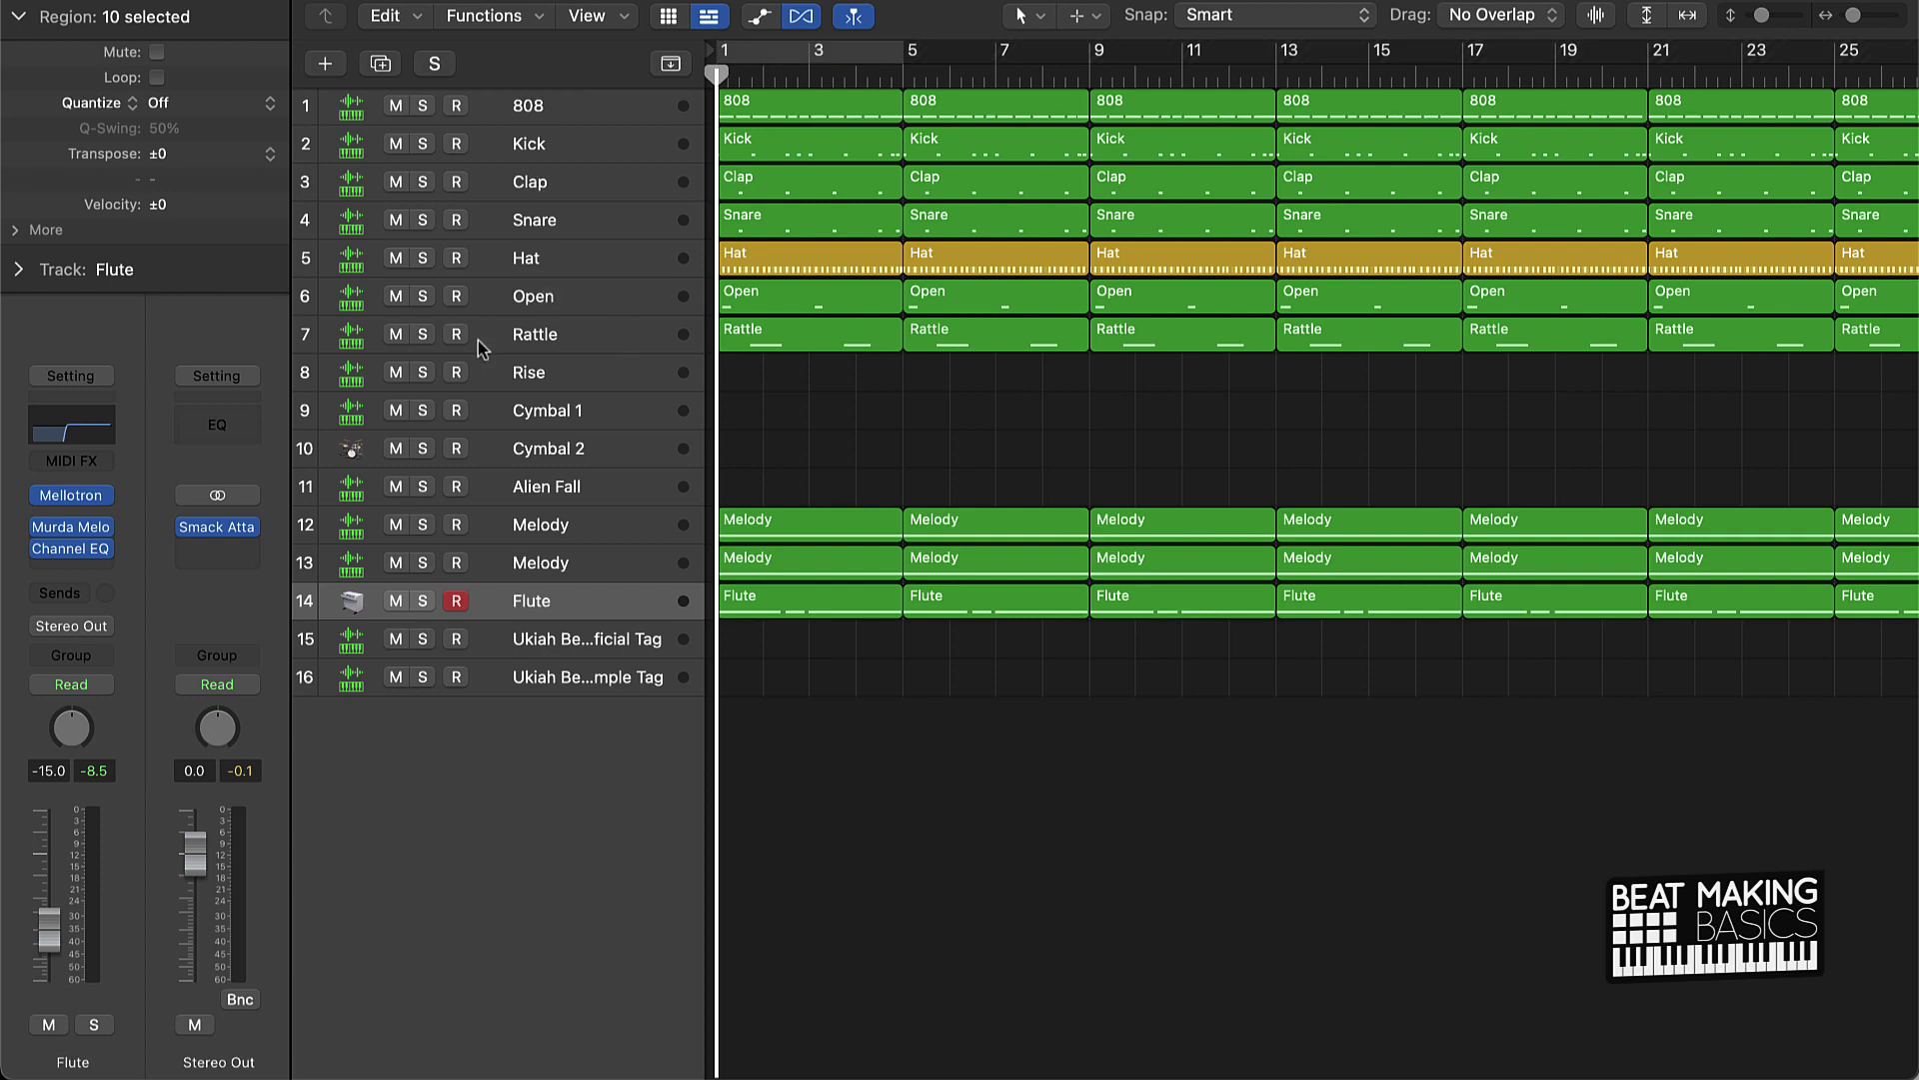
Step: Mute the tracks from 808 through Rise plus the second Melody and Flute tracks, leaving the first Melody active
left_click(396, 106)
left_click_drag(391, 135, 391, 388)
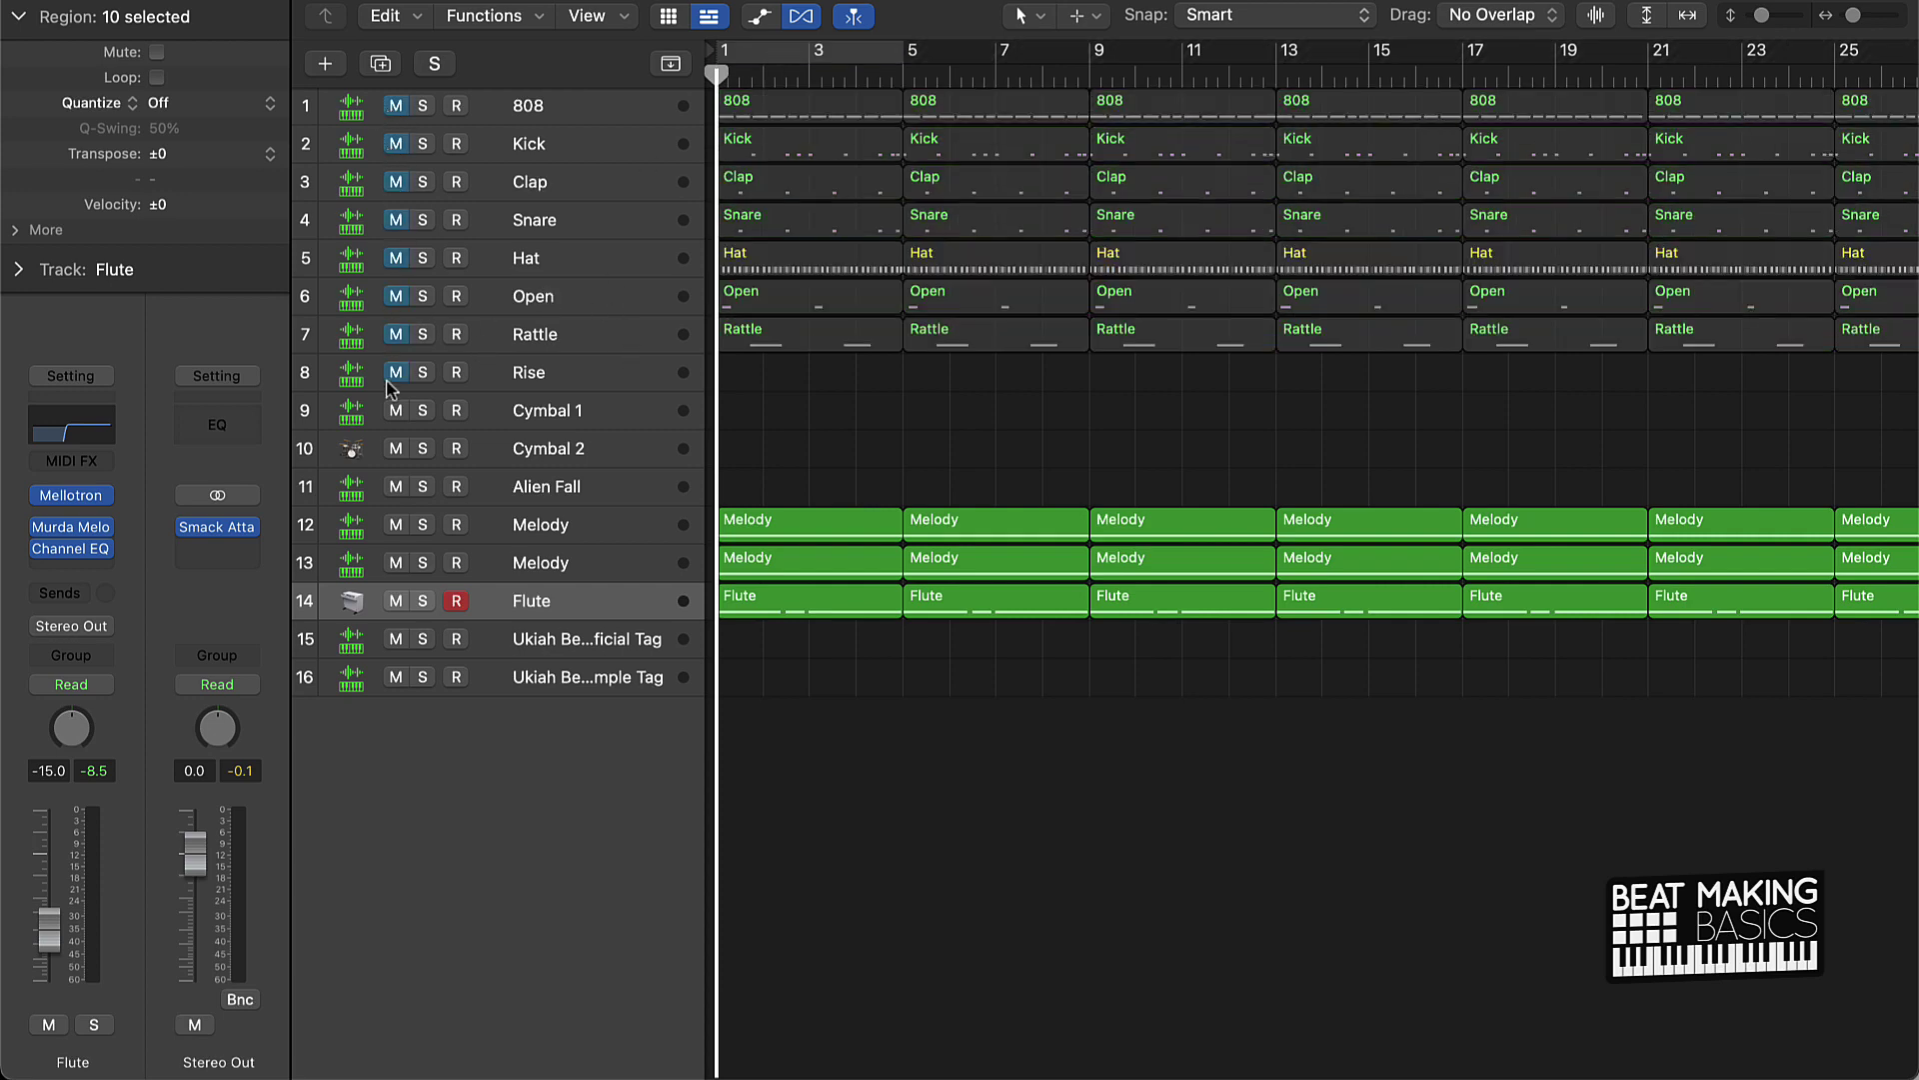
left_click_drag(395, 570, 394, 608)
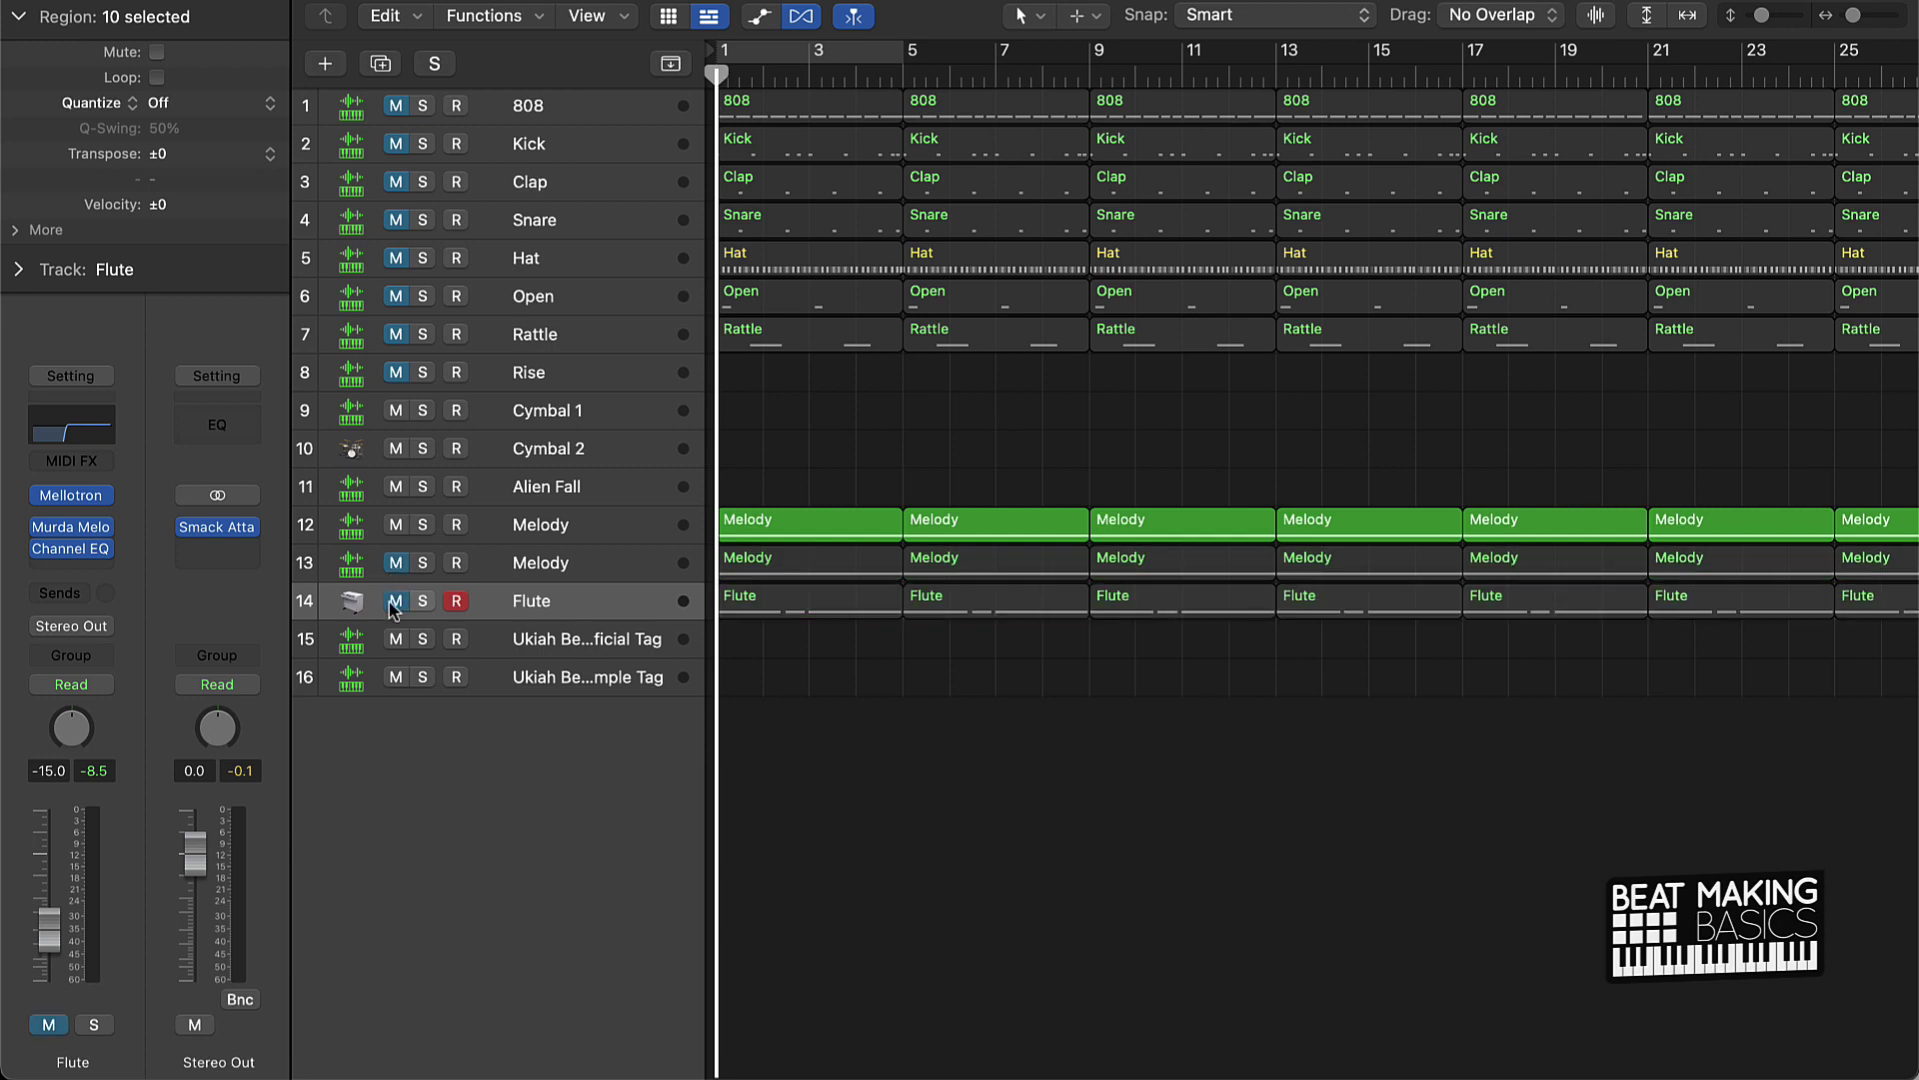
Step: Rename the two Melody tracks as Melody 1 and Melody 2 and name all regions after their tracks
double_click(557, 528)
left_click(562, 563)
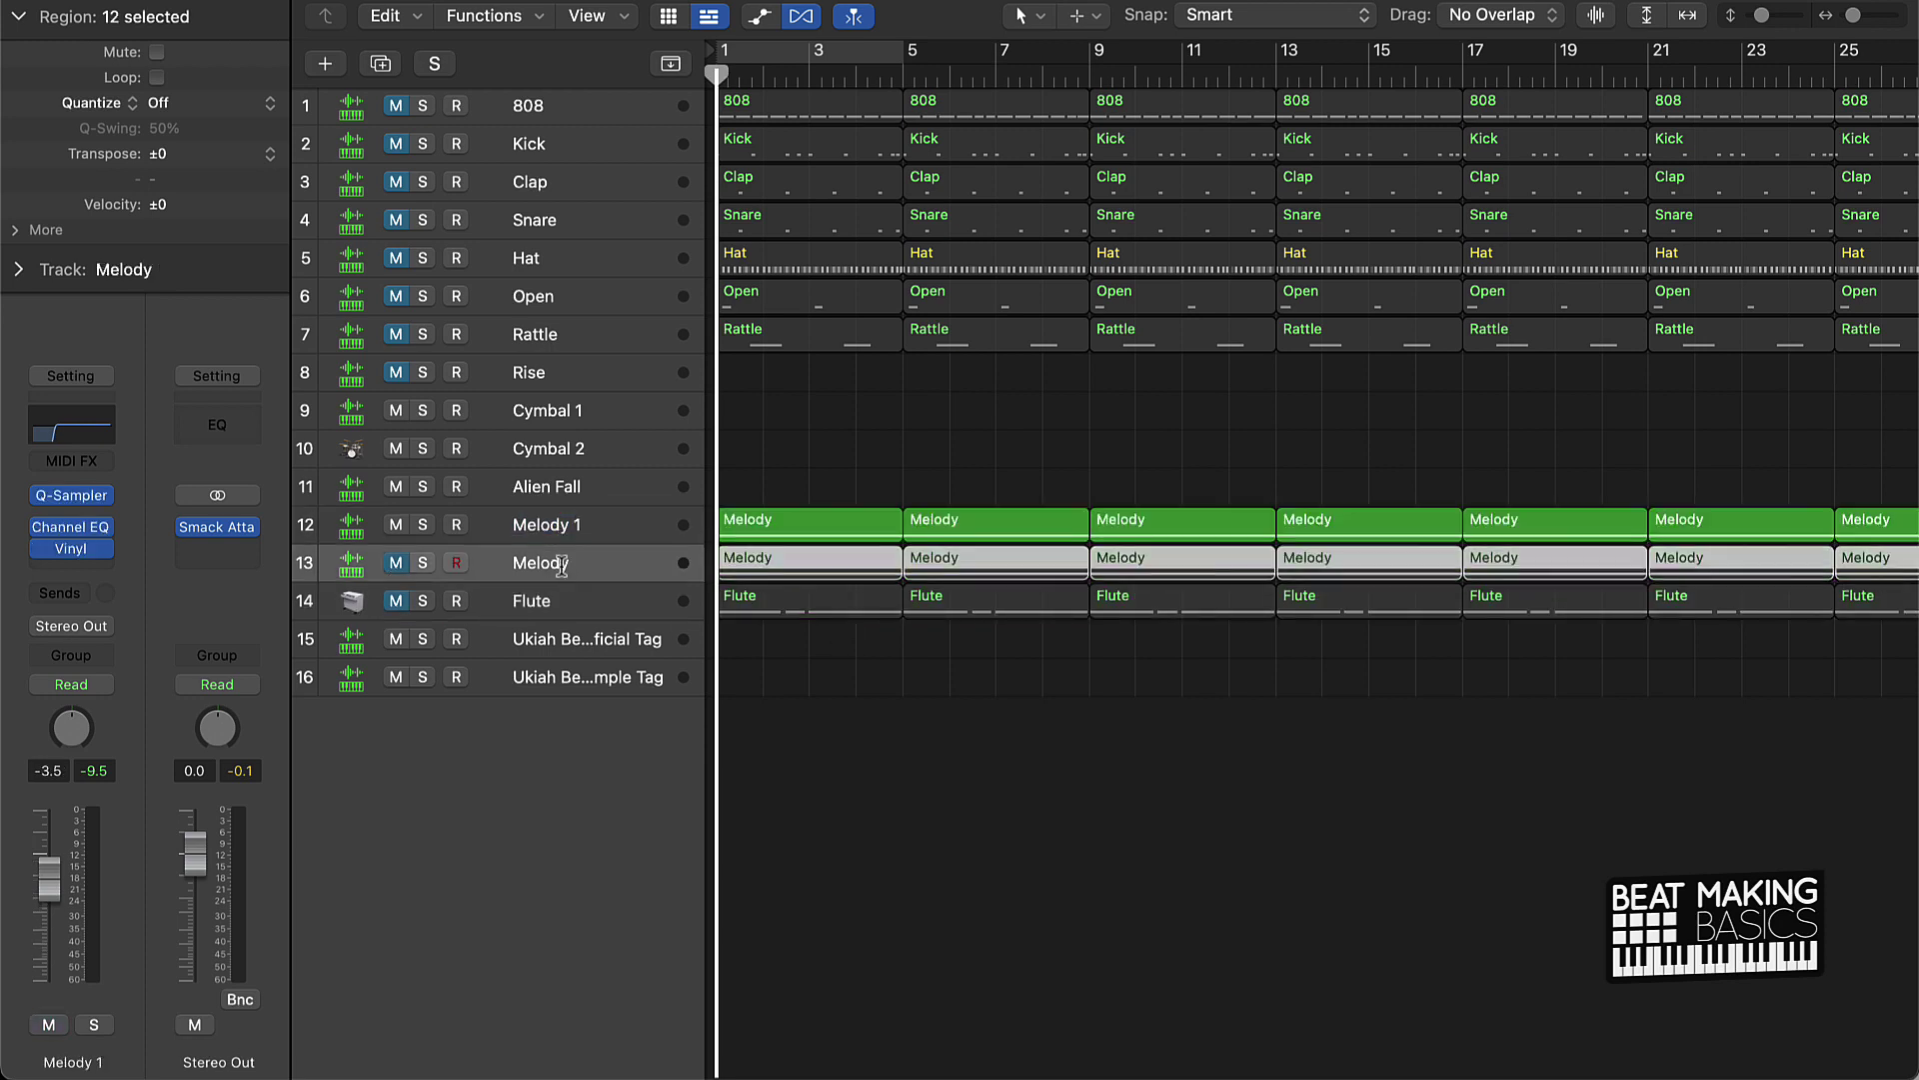
left_click(854, 688)
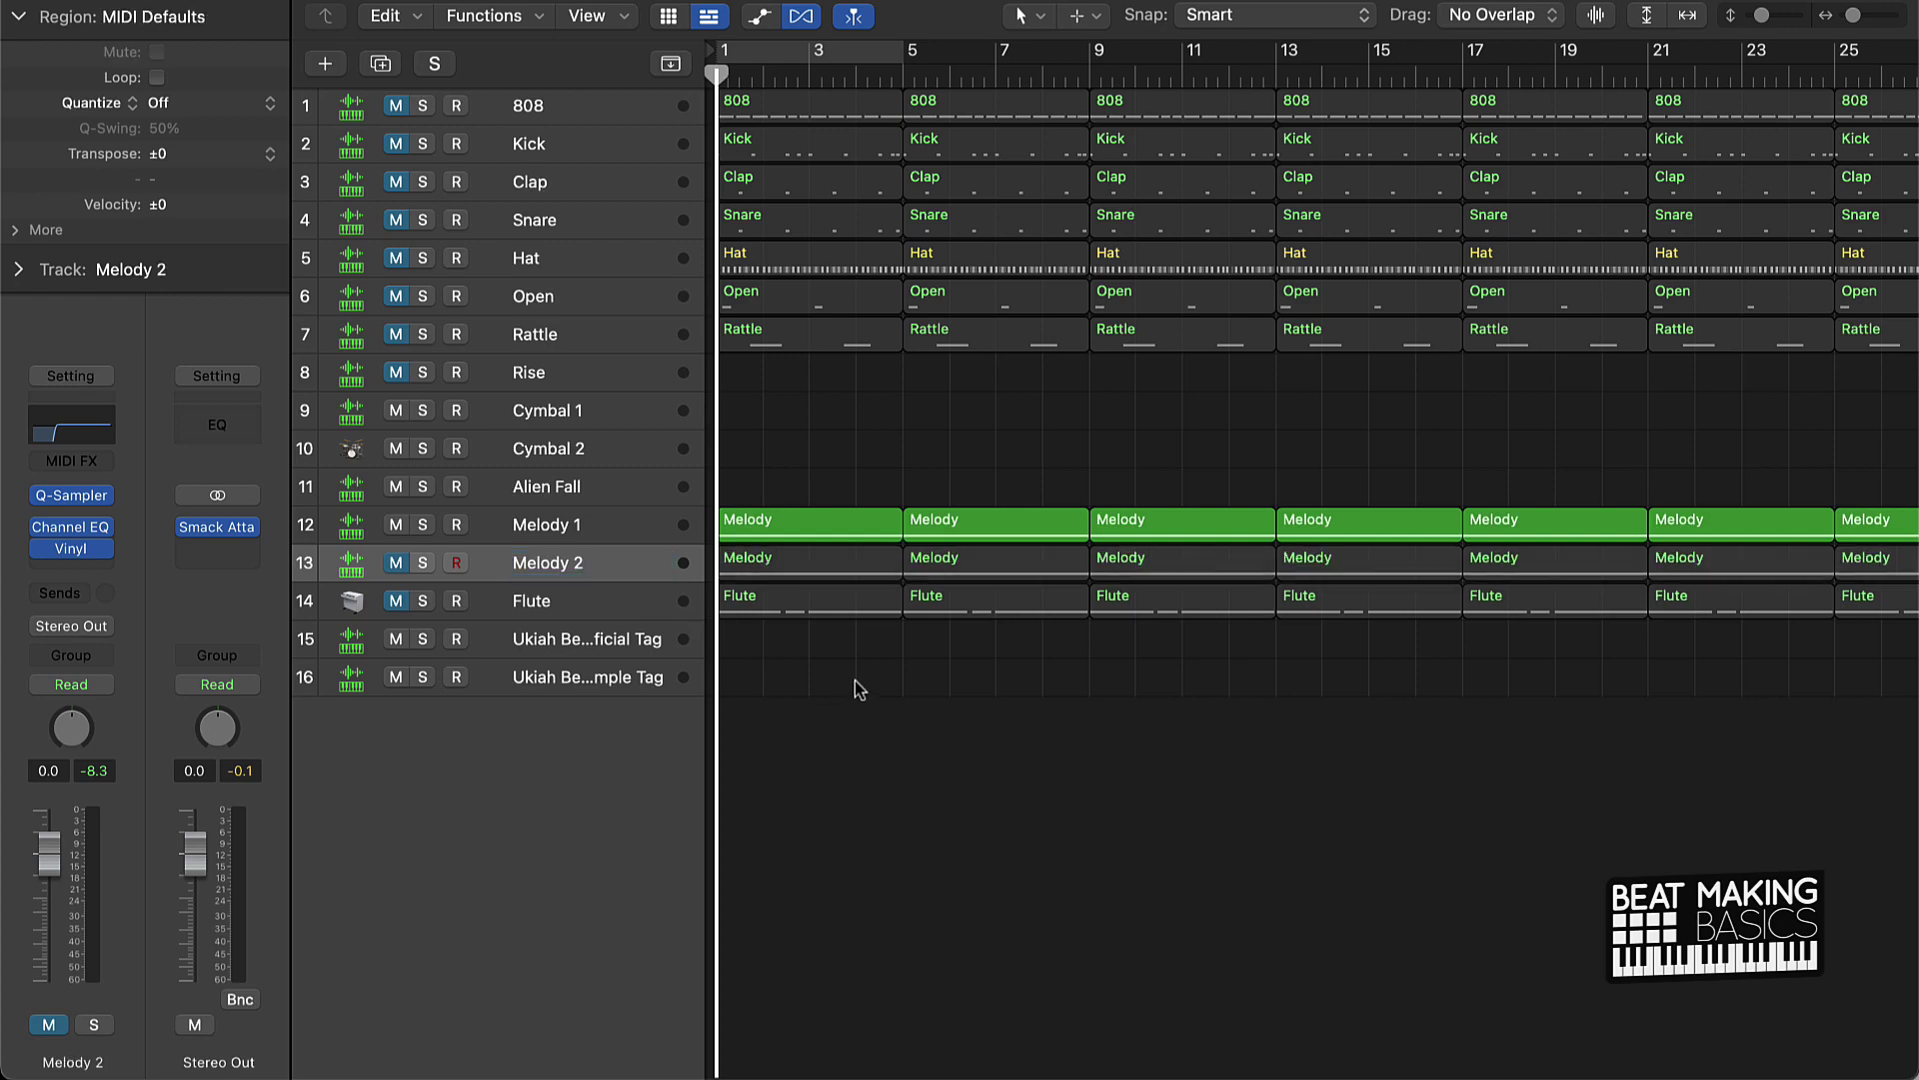
key("super+a")
key("space")
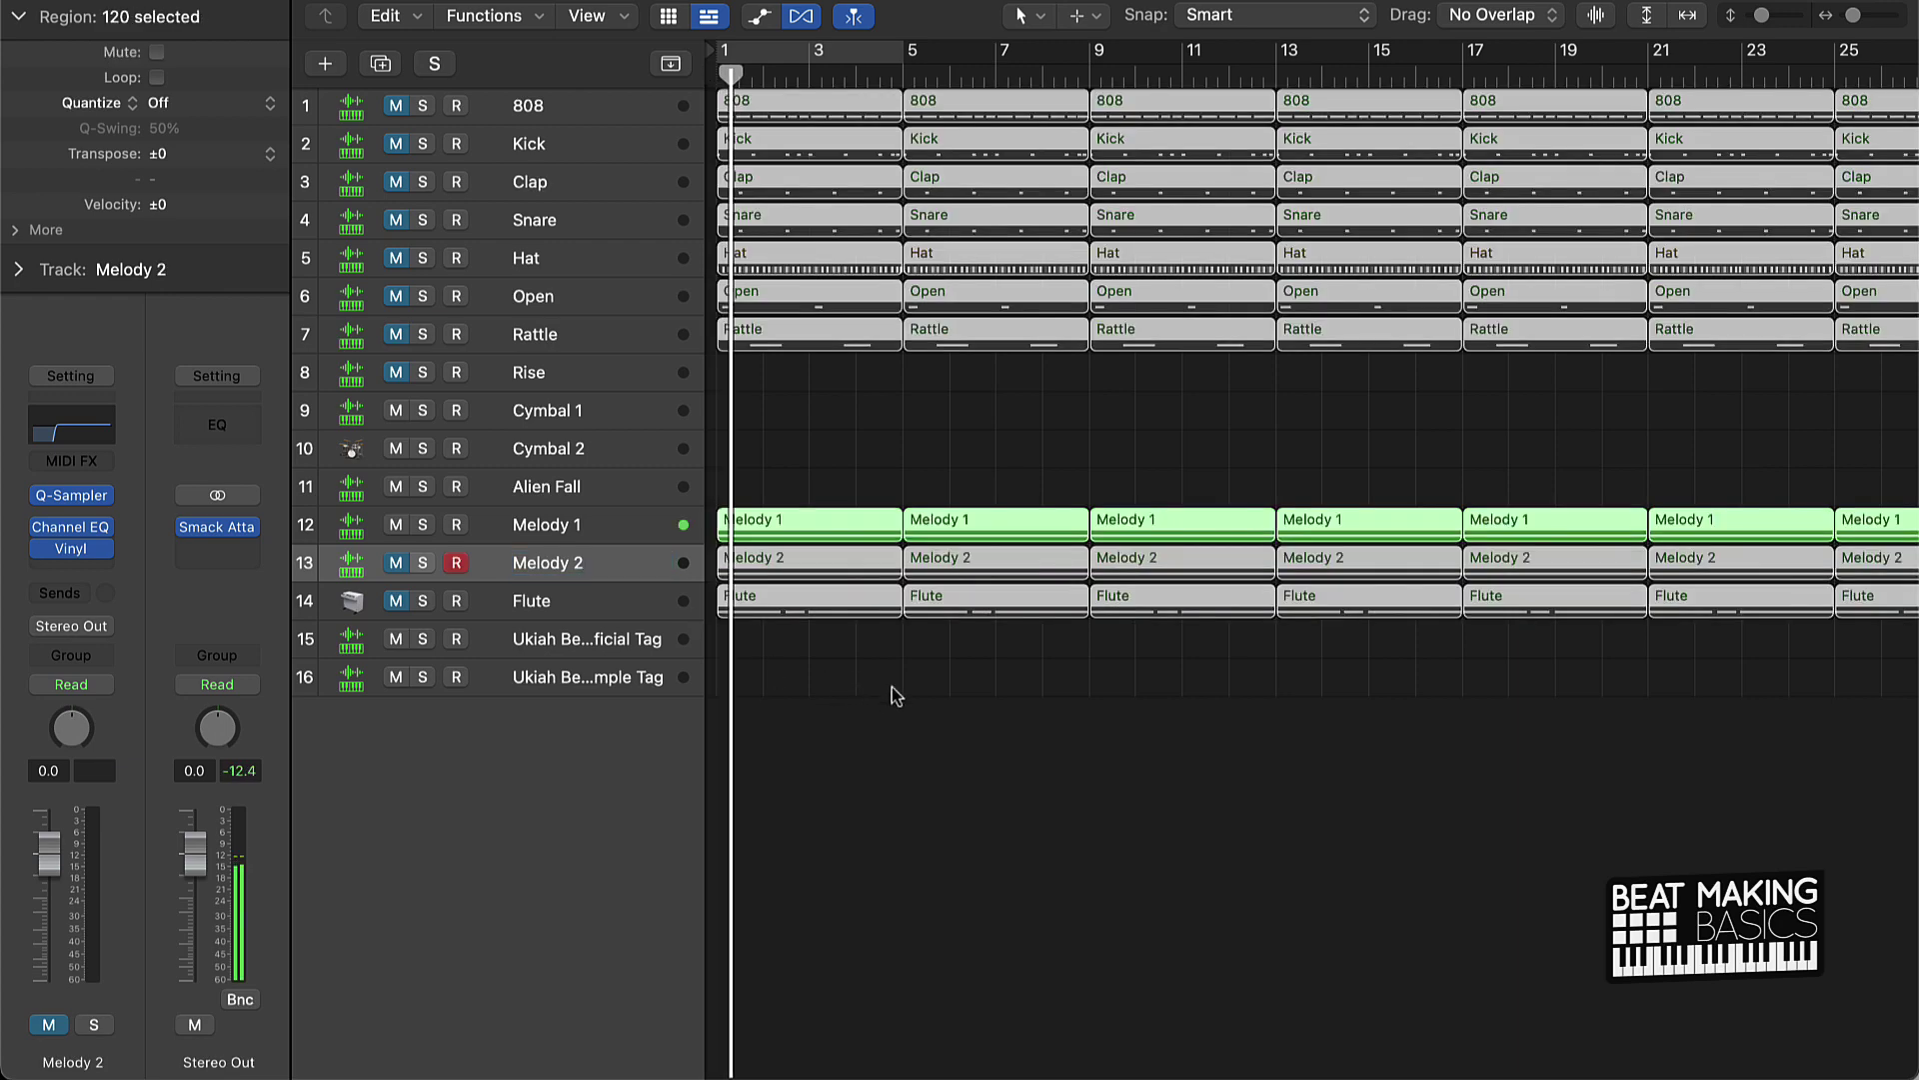
left_click(891, 683)
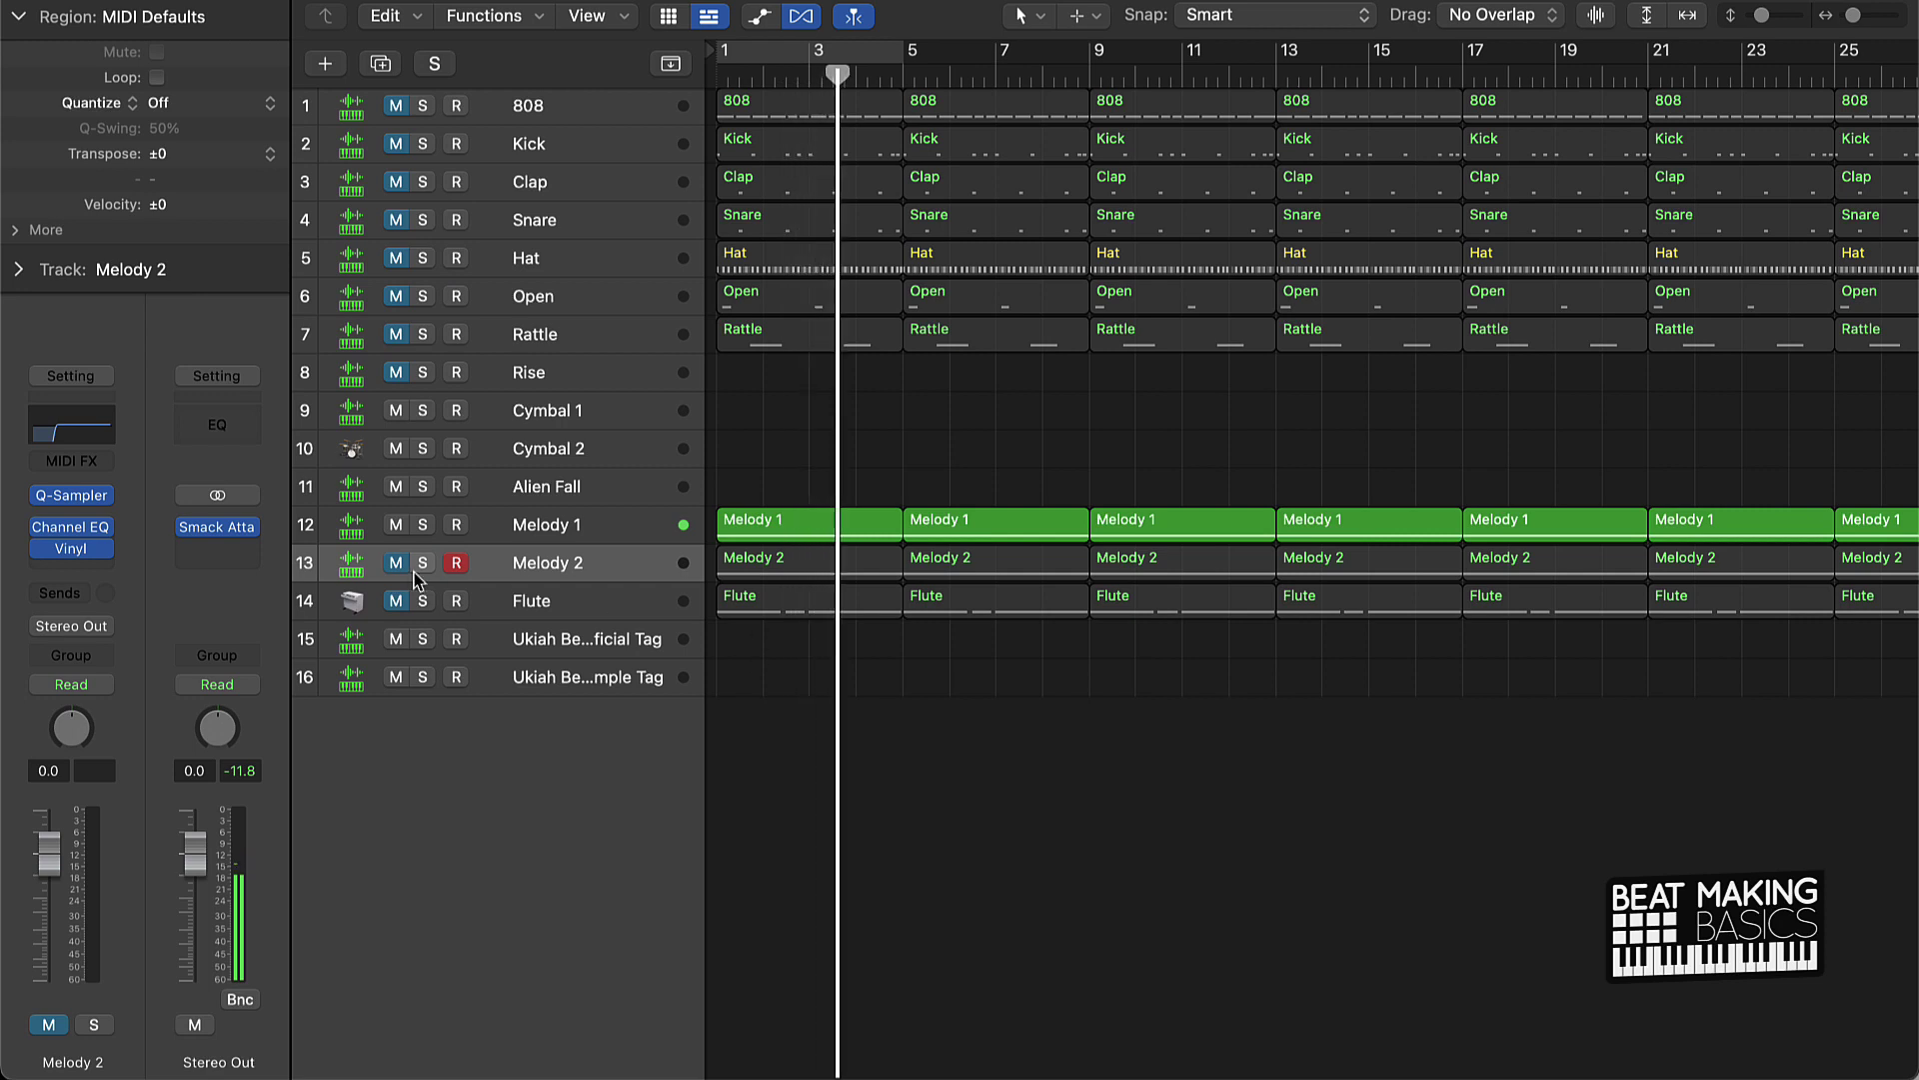
Step: Unmute the 808 track and mute its first region, covering bars 1 to 4
left_click(396, 105)
left_click(857, 110)
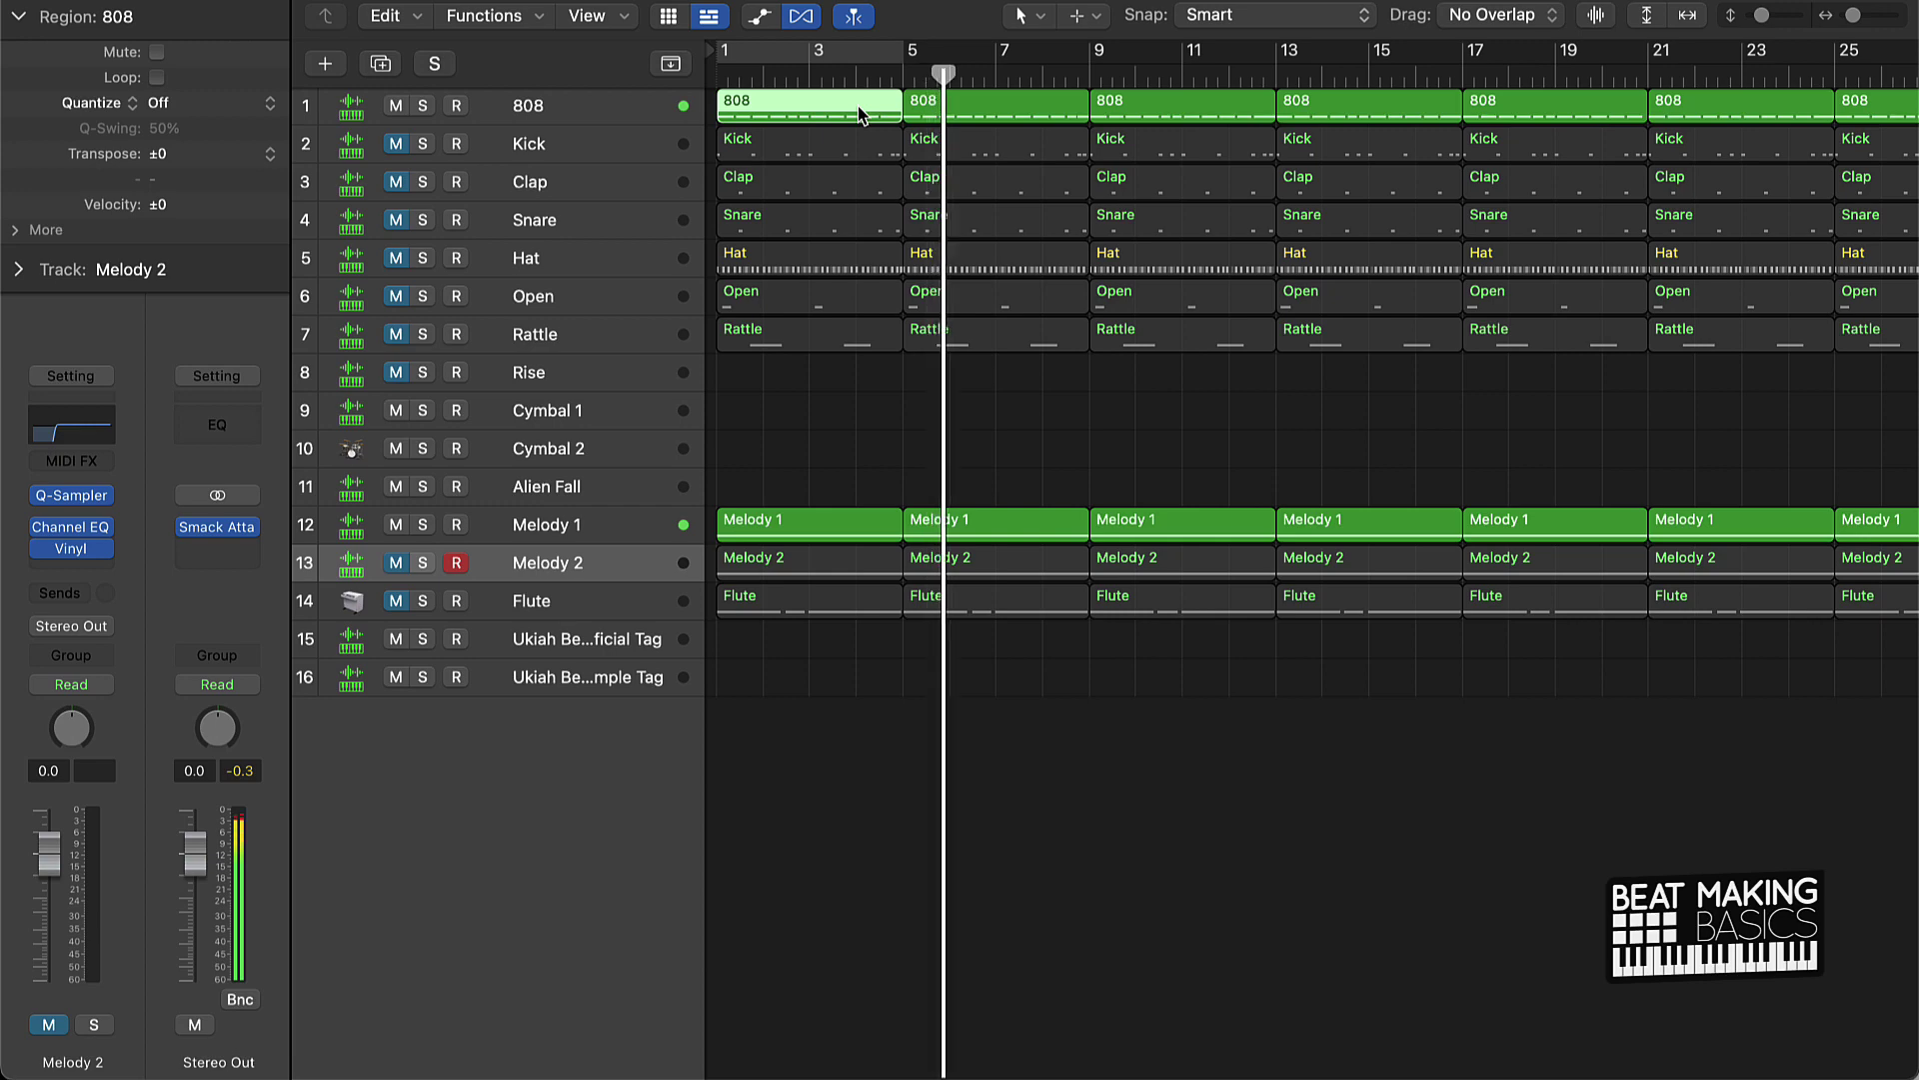
key("ctrl+m")
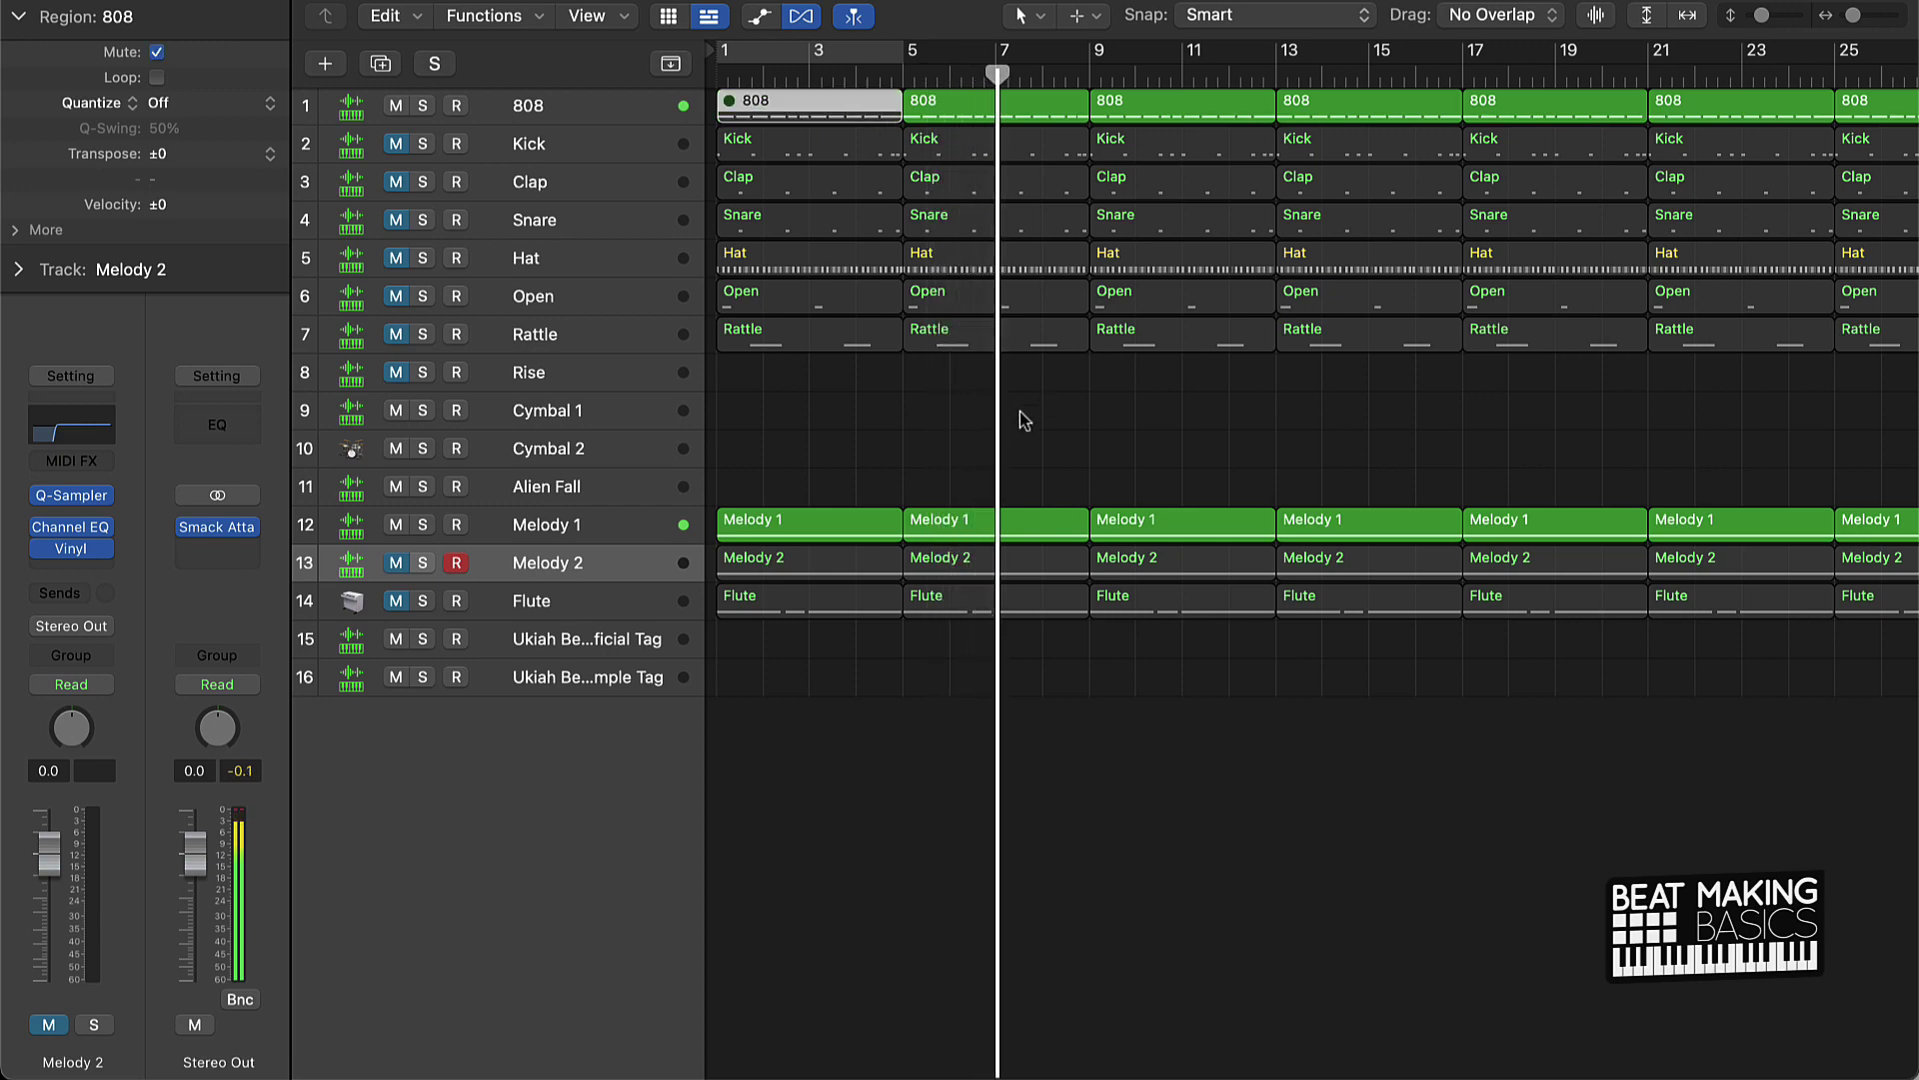
Step: Mute the first two regions, bars 1 to 8, on the Kick through Rattle, Melody 2 and Flute tracks
left_click_drag(1019, 416, 736, 146)
key("ctrl+m")
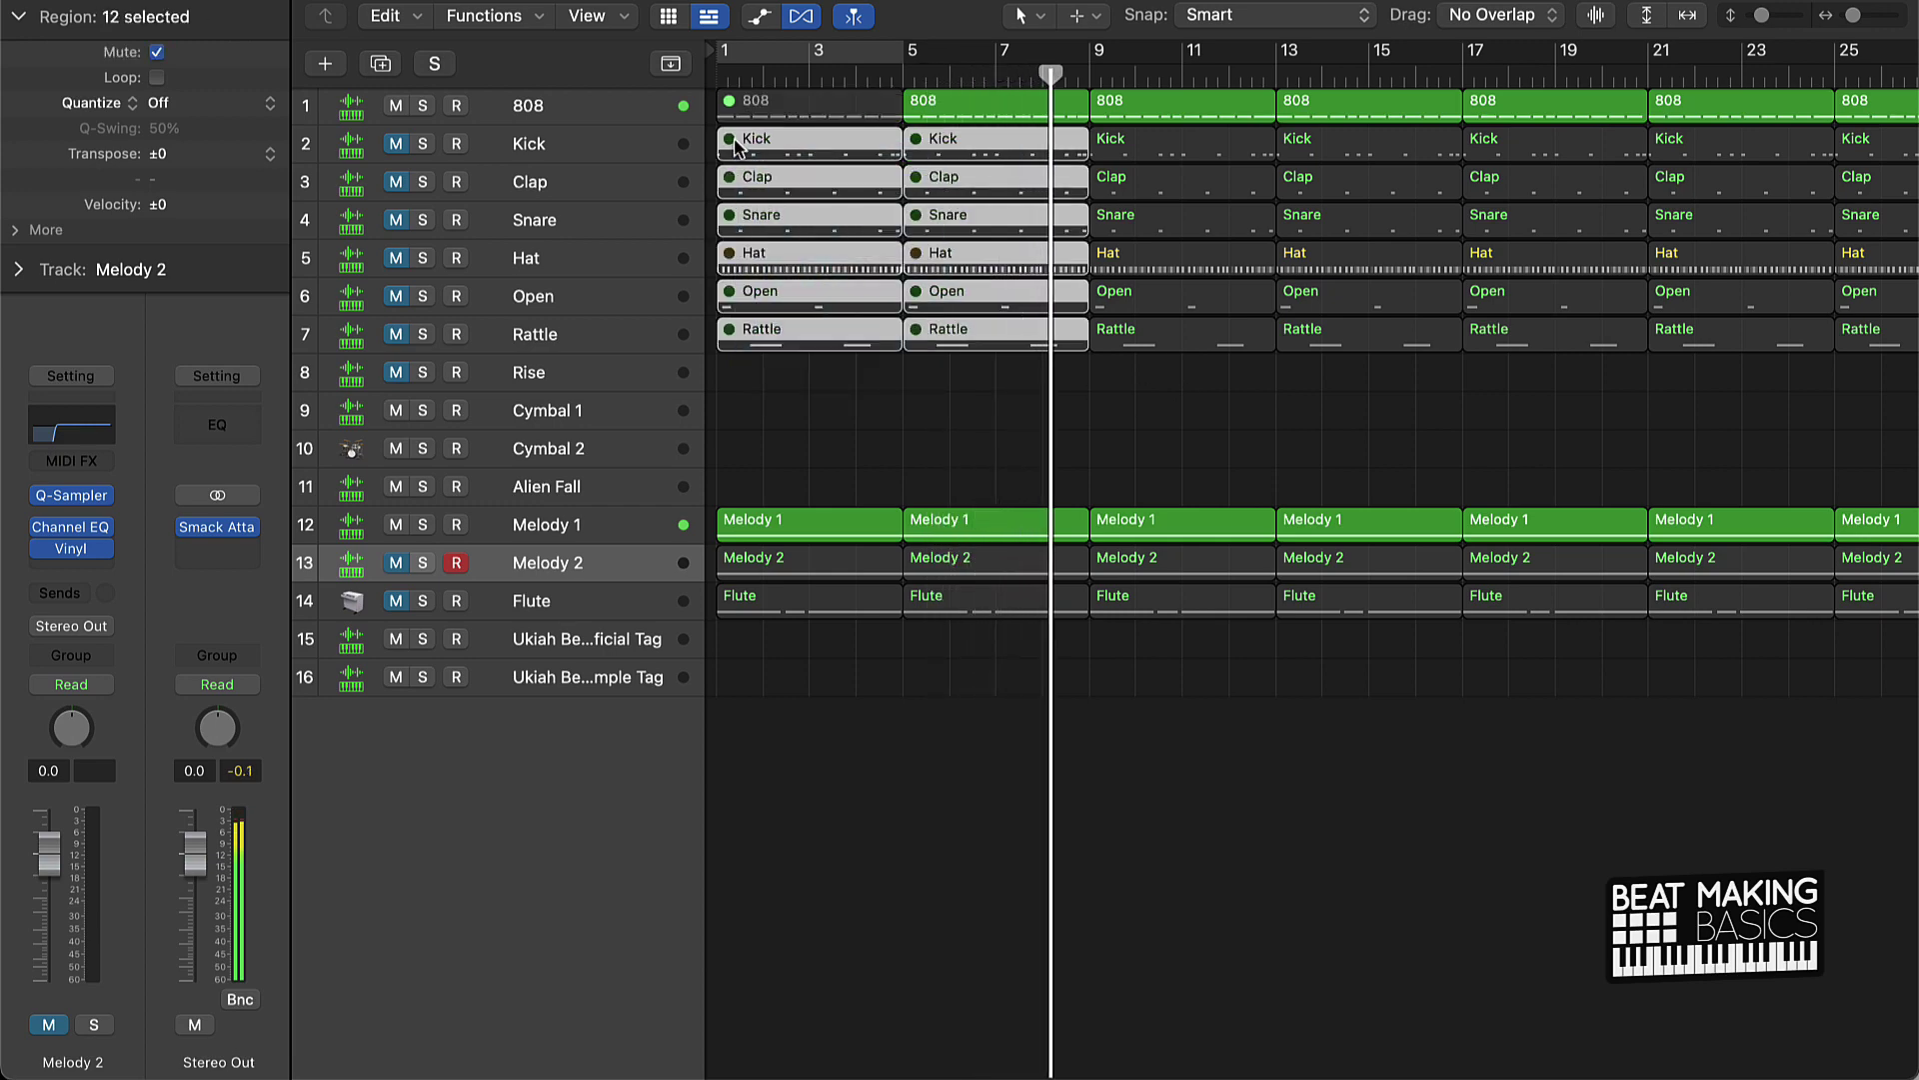
left_click_drag(972, 668, 818, 571)
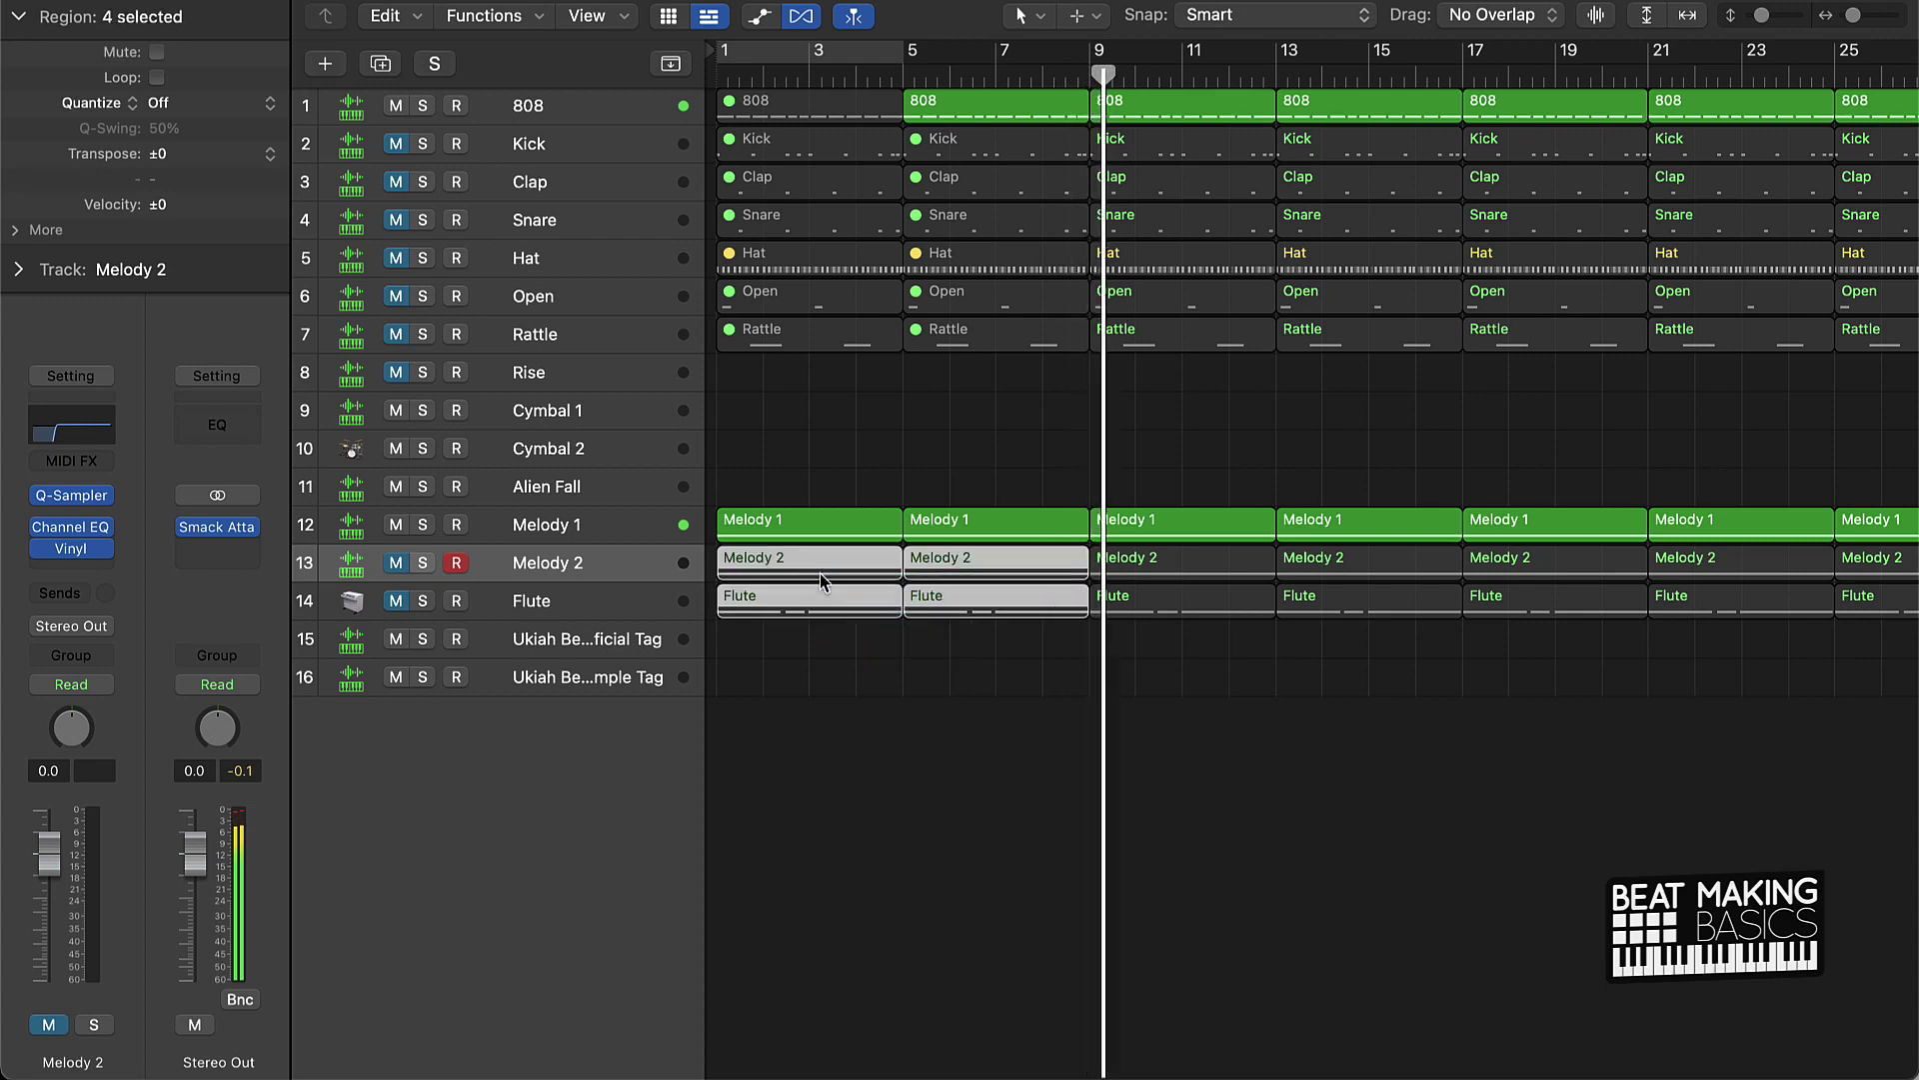
key("ctrl+m")
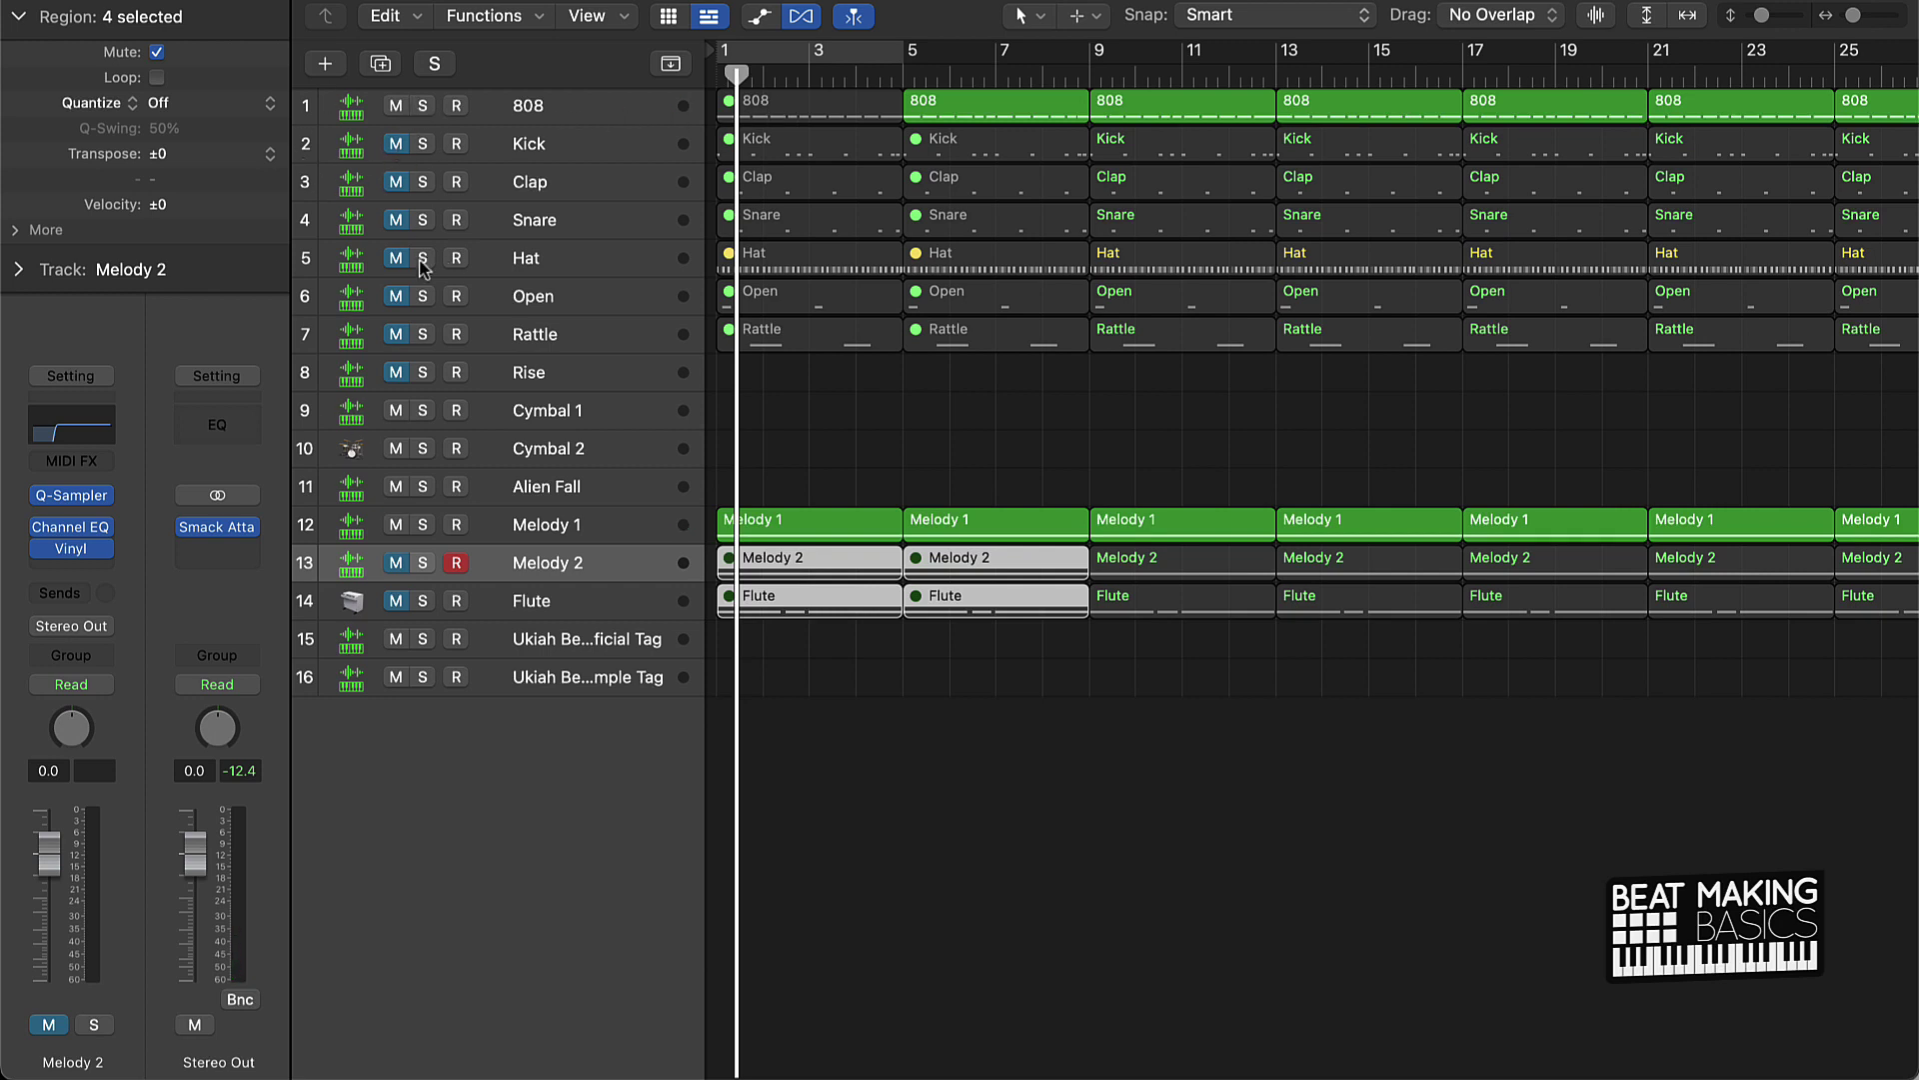
left_click(395, 146)
left_click(395, 146)
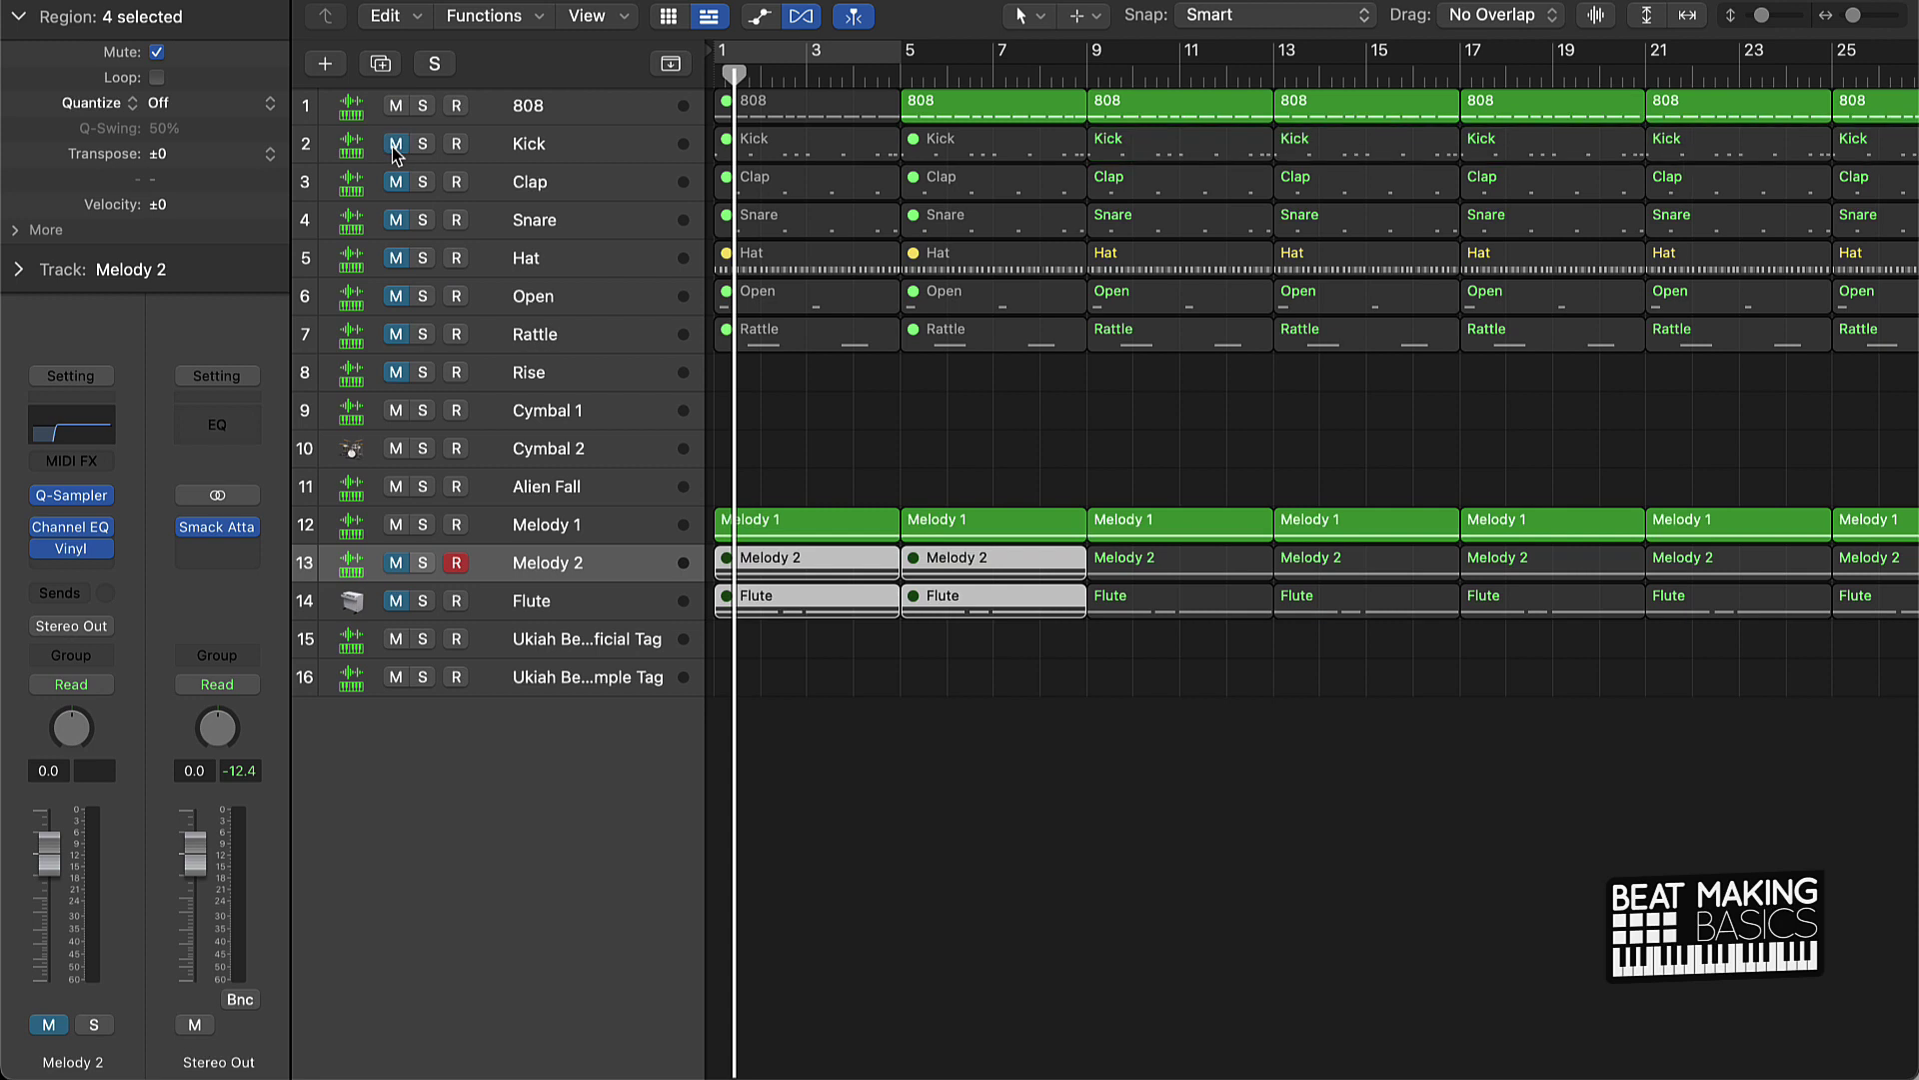
left_click(395, 146)
left_click(395, 146)
left_click(395, 146)
left_click(394, 146)
left_click_drag(796, 391, 782, 345)
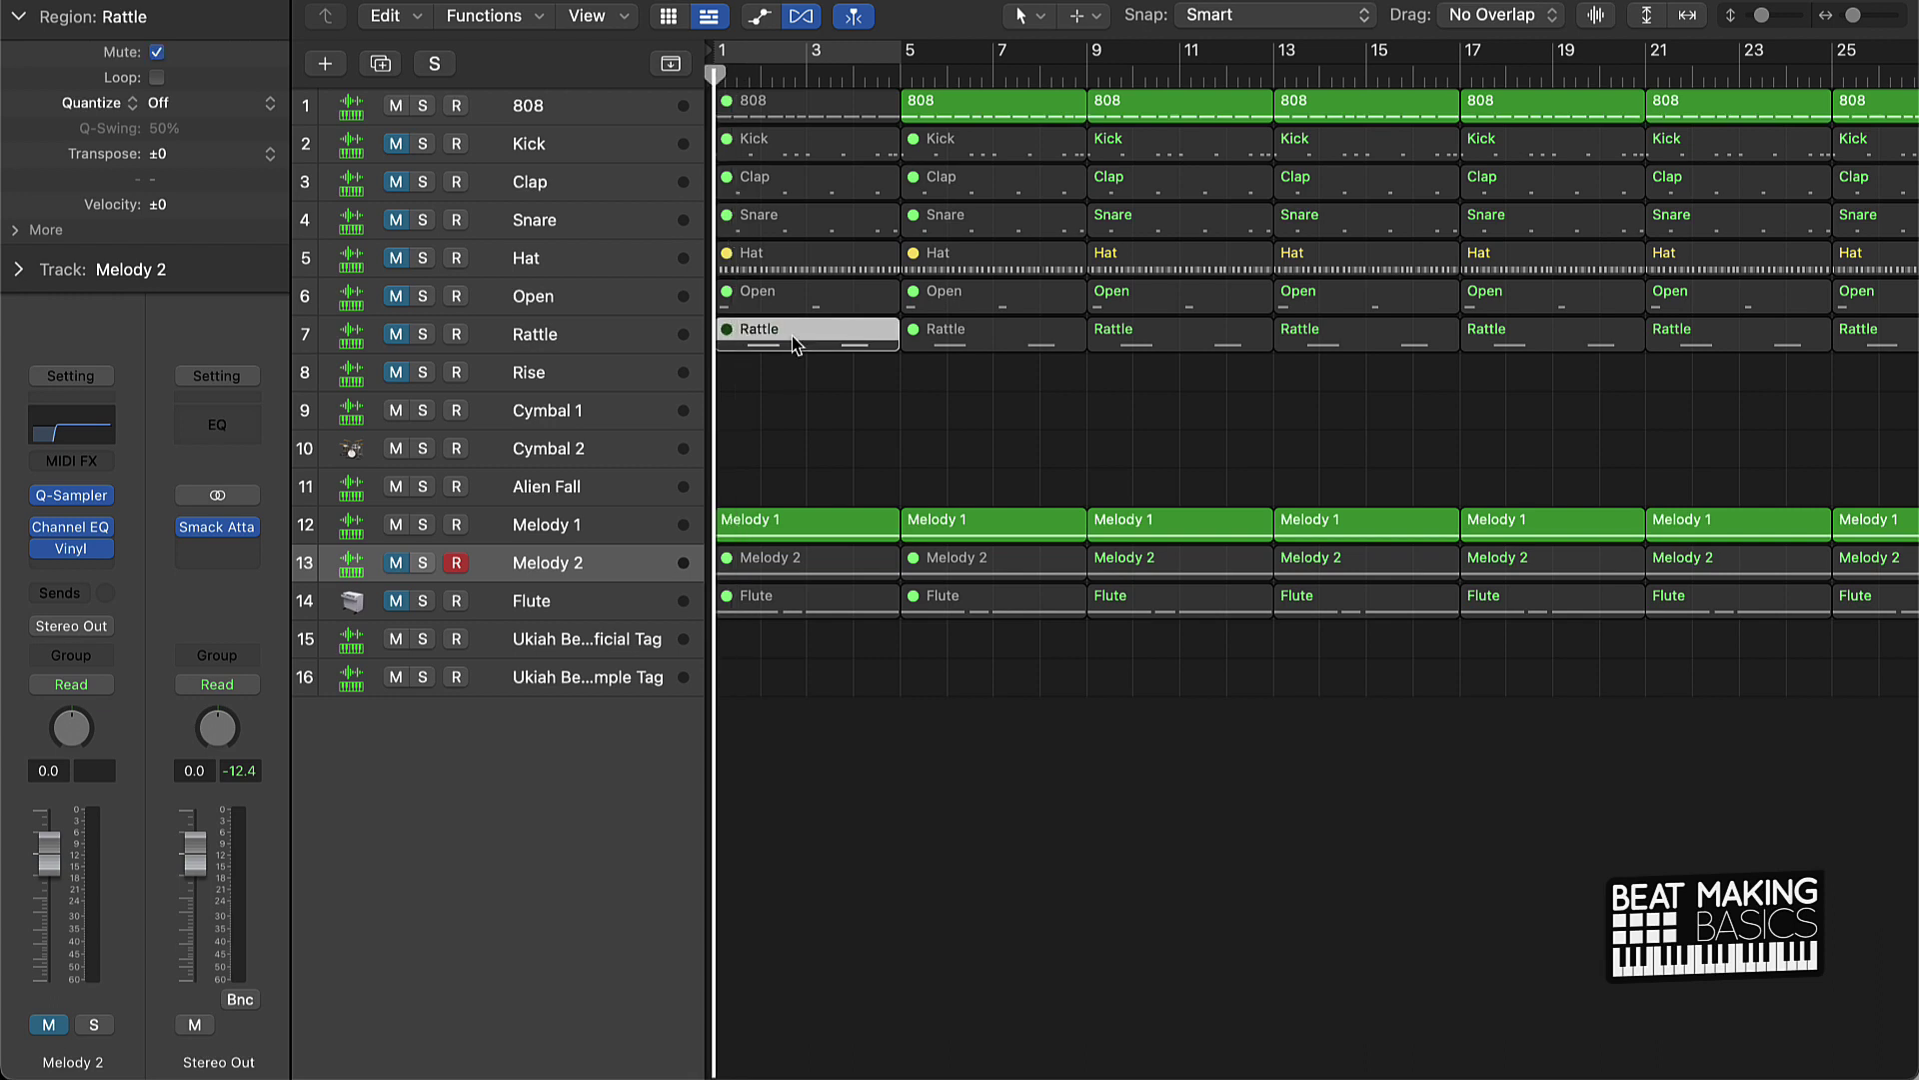
Step: Unmute all tracks from Kick through Flute and lower Melody 2's volume to -4.3 dB
left_click_drag(405, 150, 399, 636)
left_click(1243, 783)
left_click(1194, 730, "ctrl+alt")
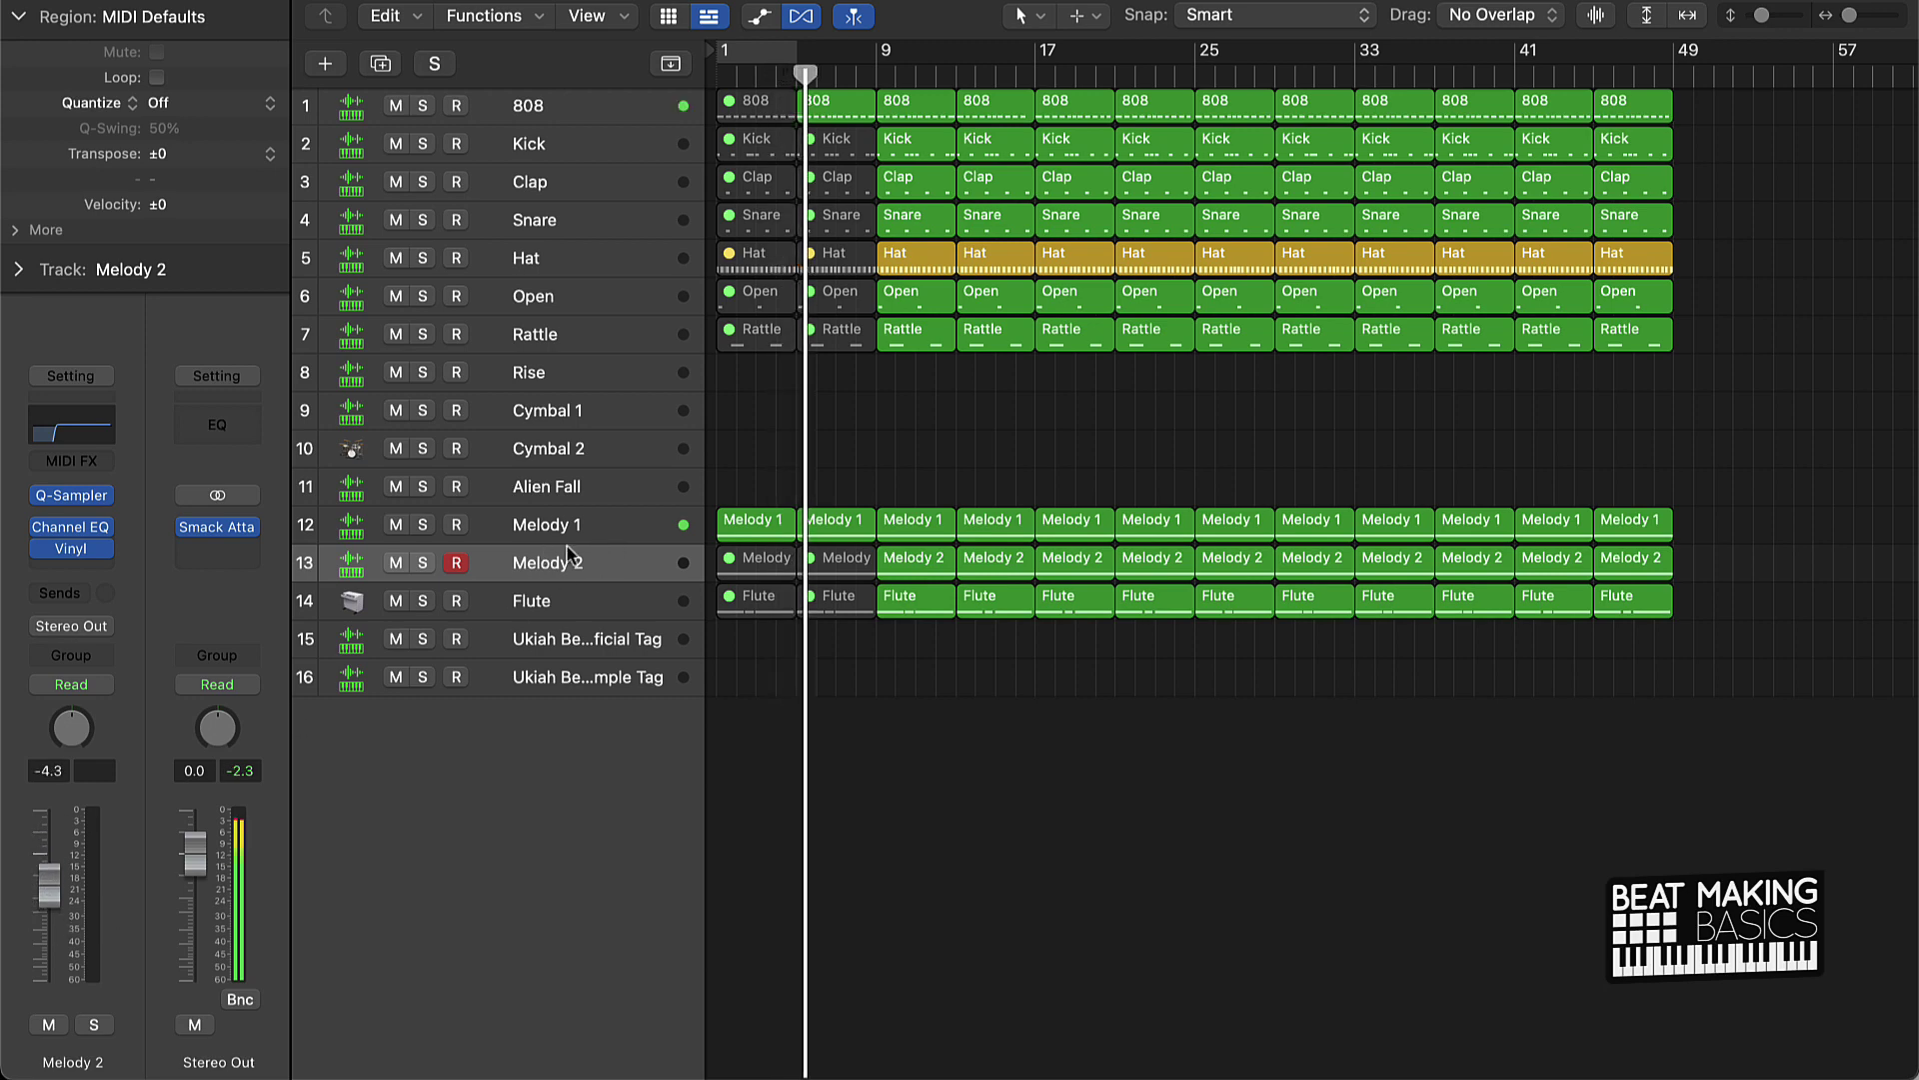
Step: Lower the Flute track's volume to -16.0 dB and briefly mute Melody 2 during playback to compare the sound
left_click(560, 601)
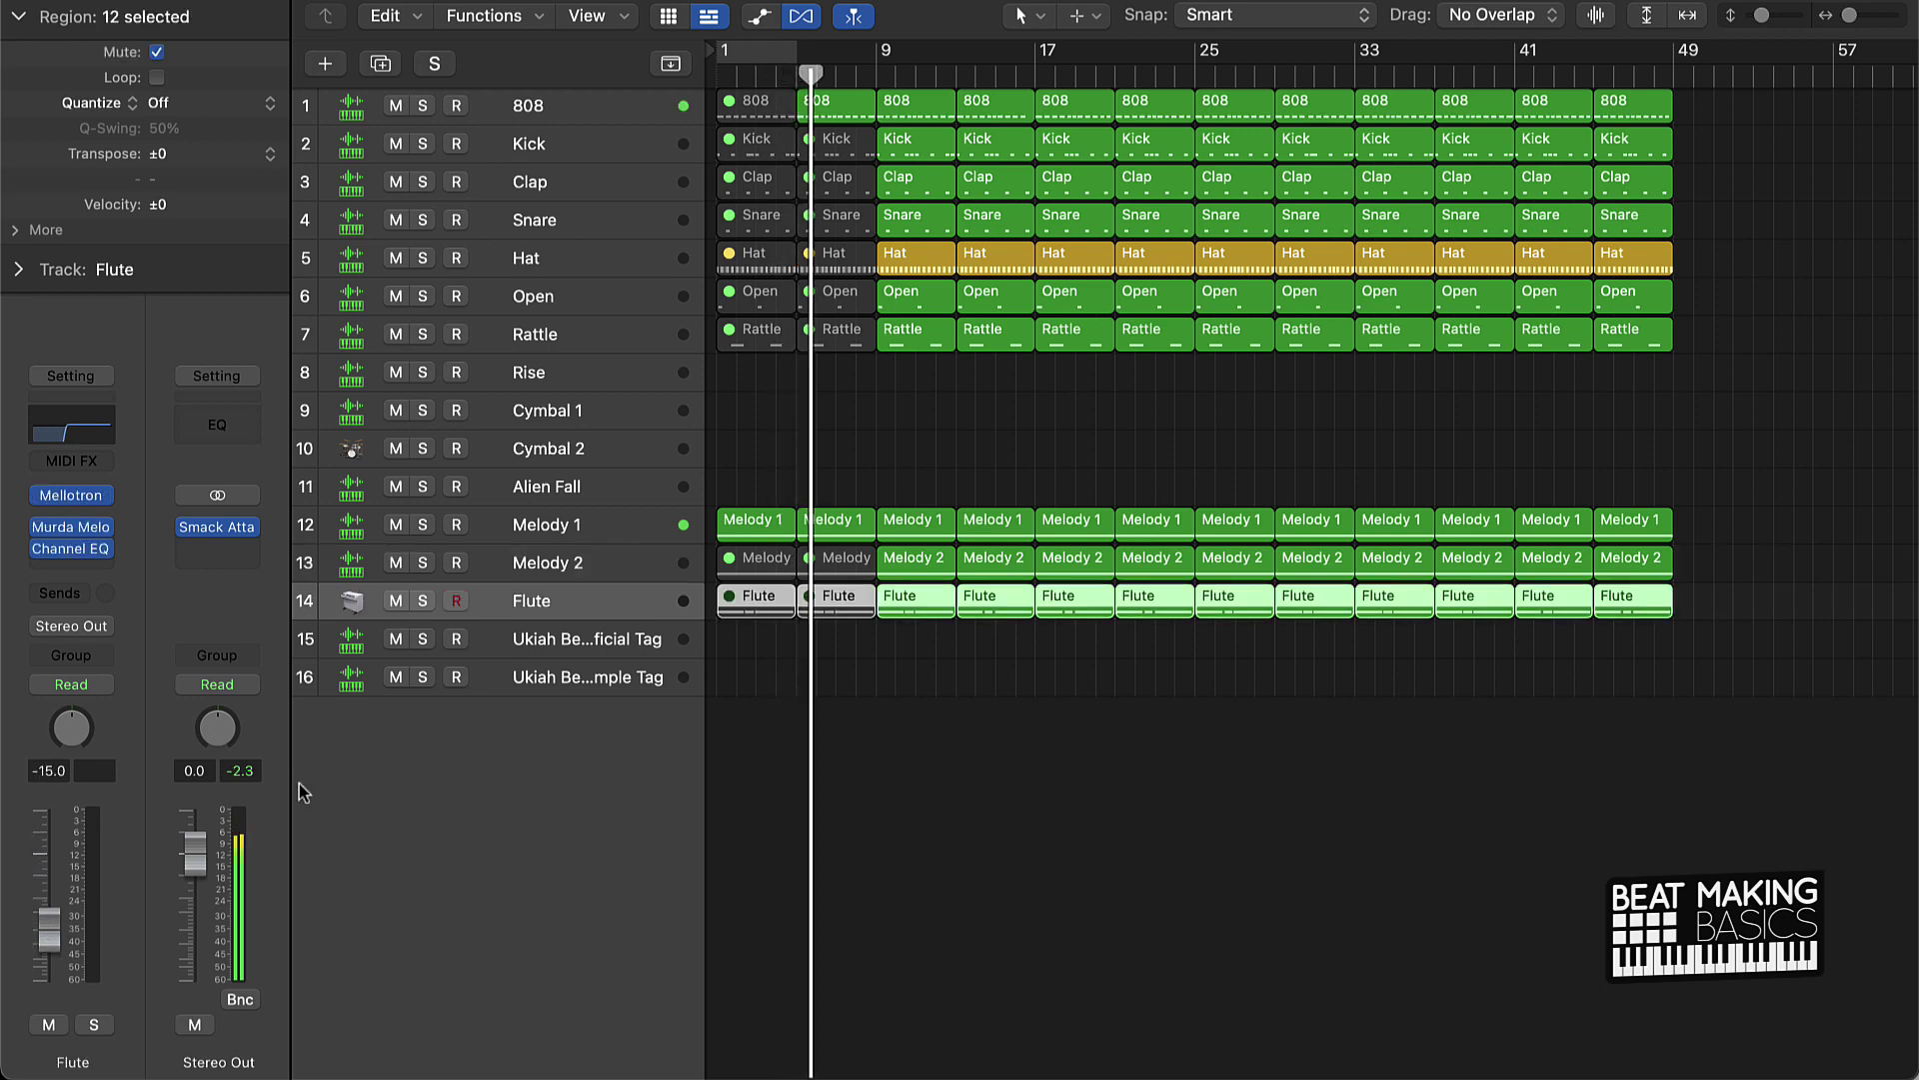
left_click(1162, 860)
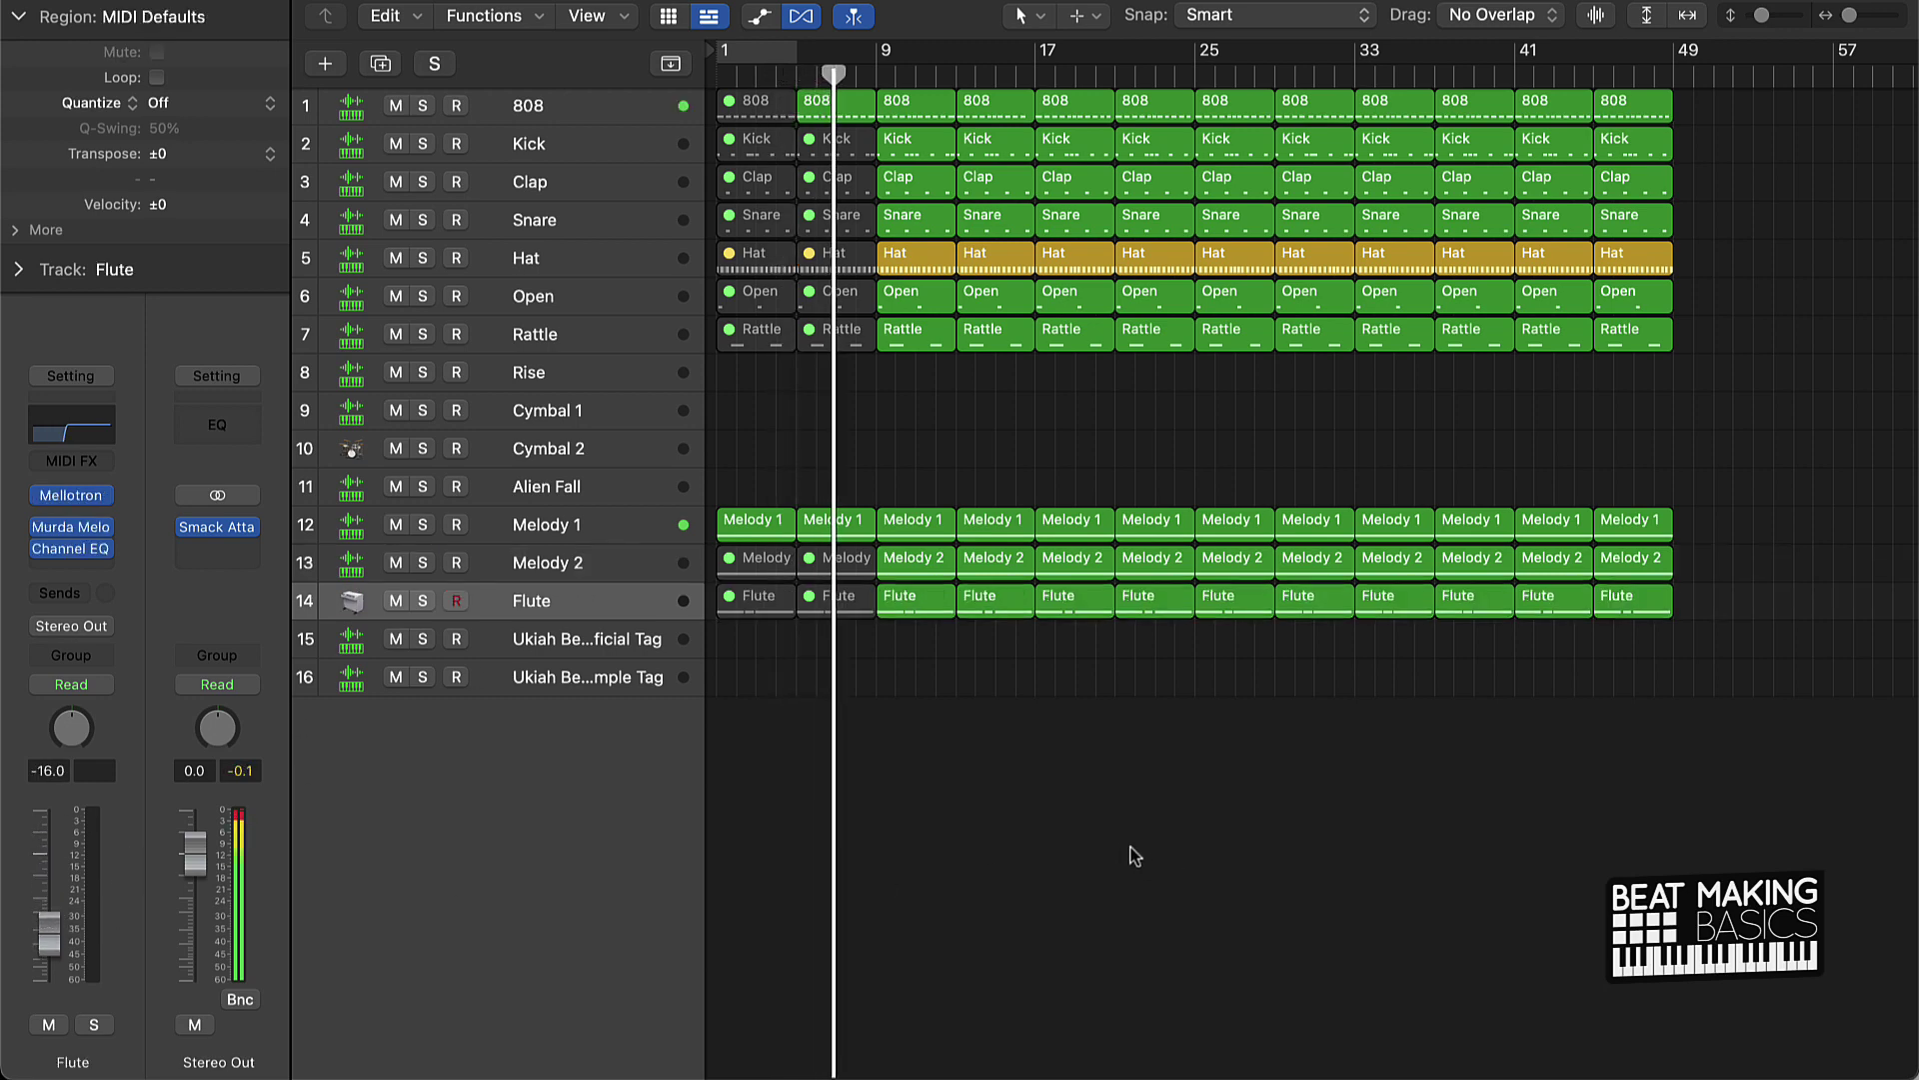
left_click(396, 563)
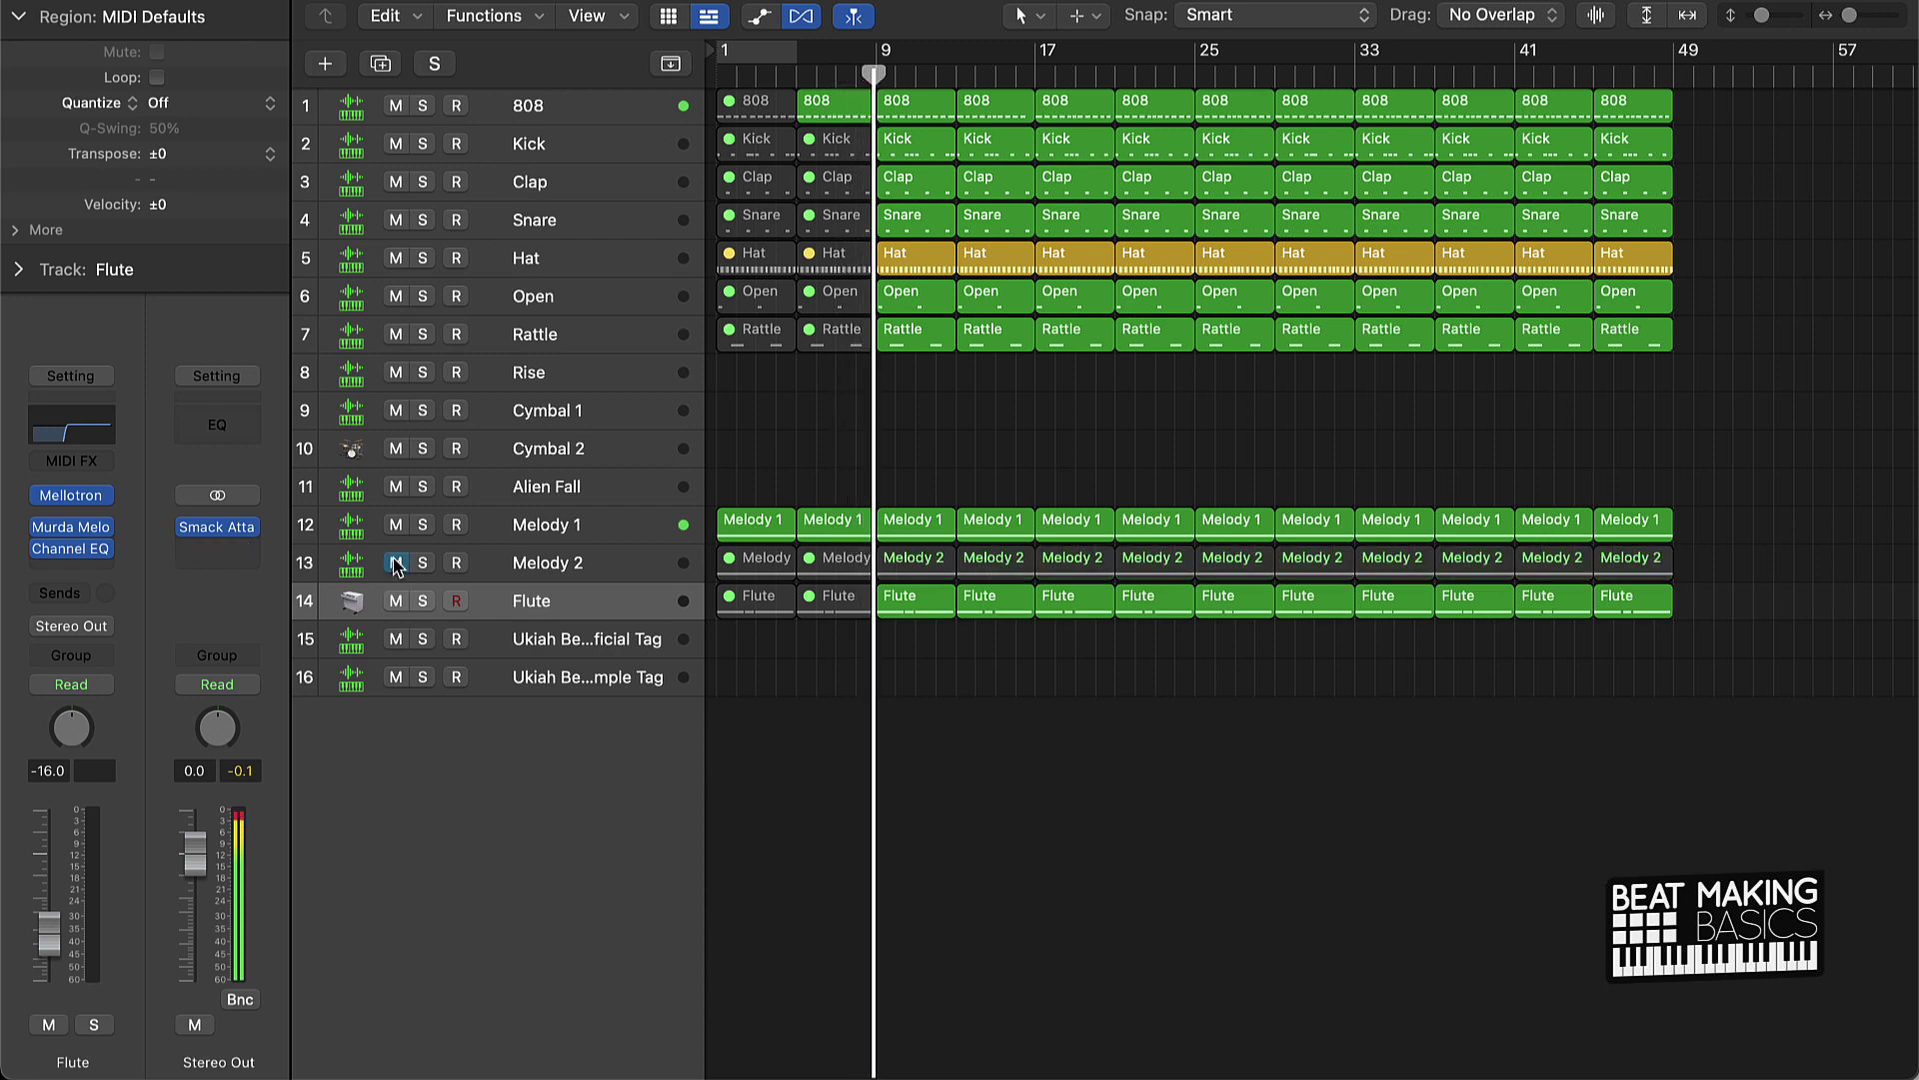
left_click(396, 563)
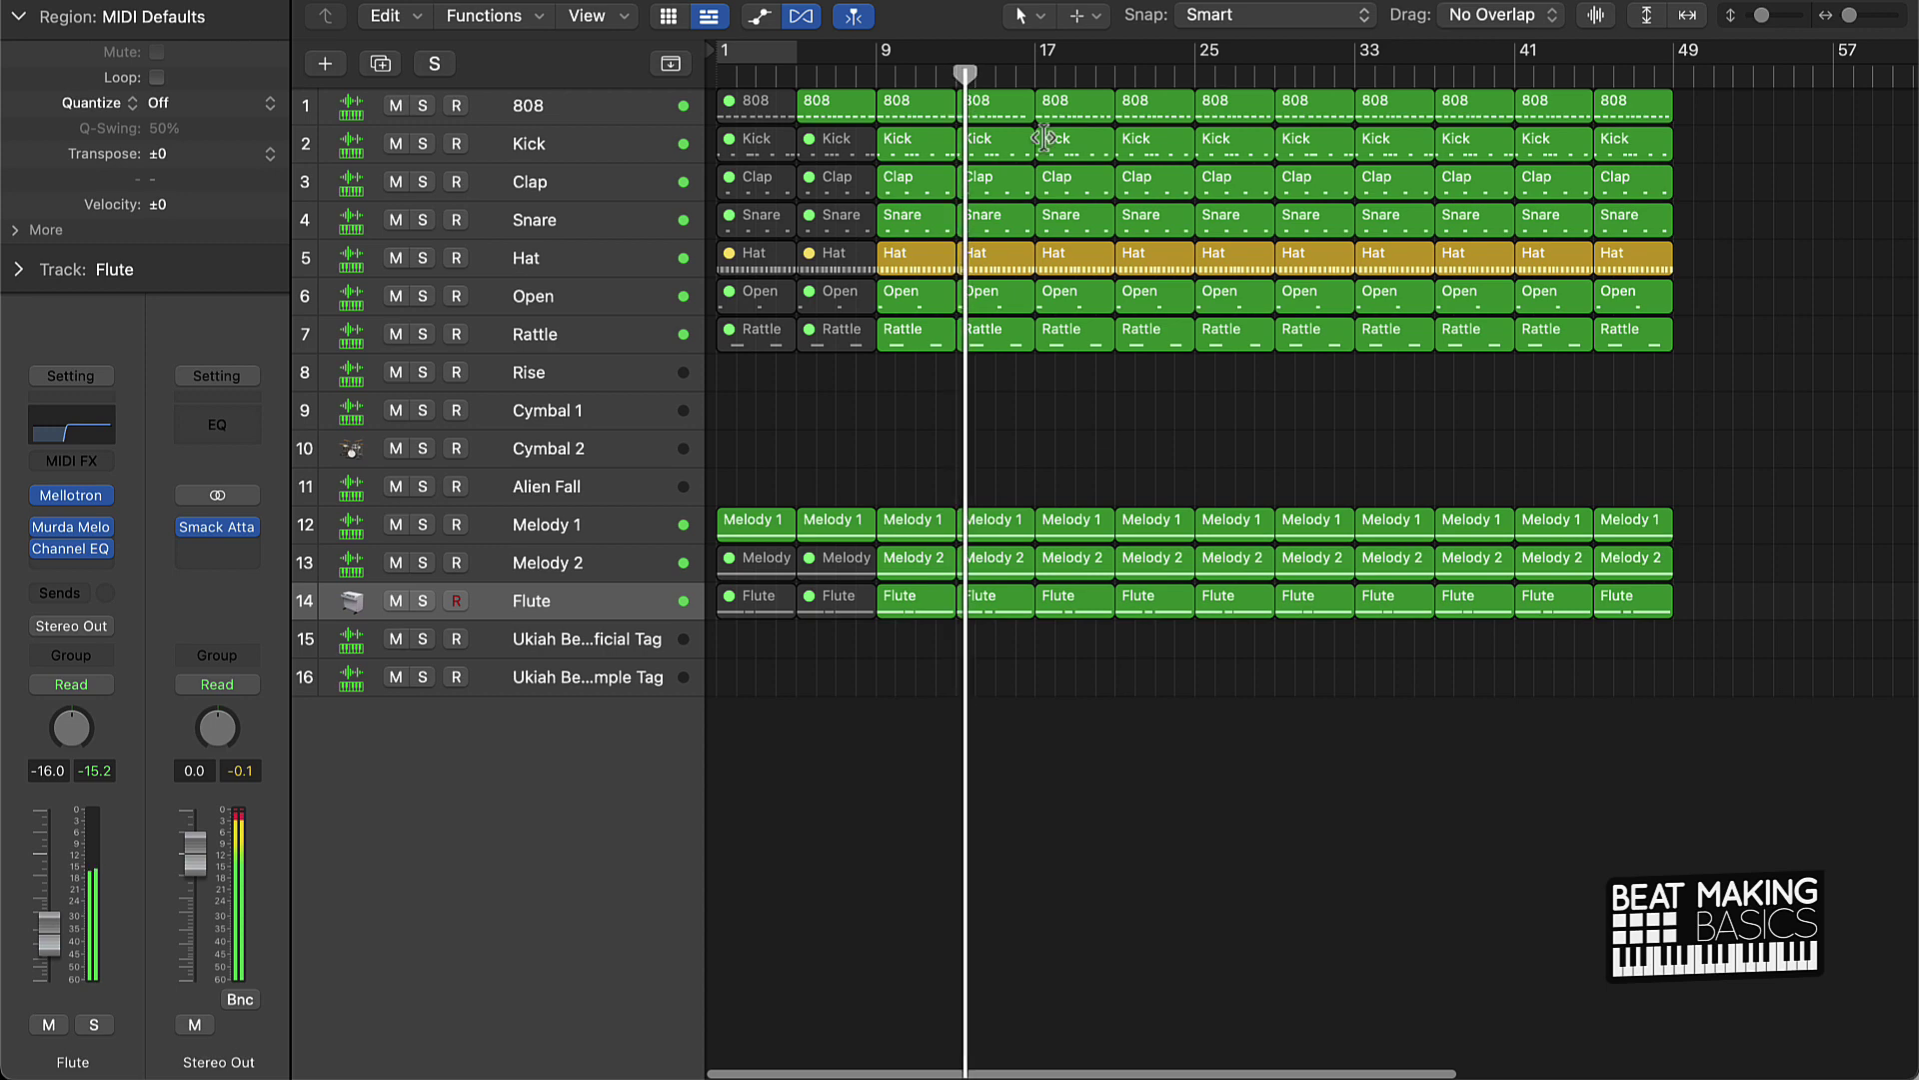
Step: Mute the Kick, Melody 2 and Flute regions covering bars 17 to 24
left_click(1077, 153)
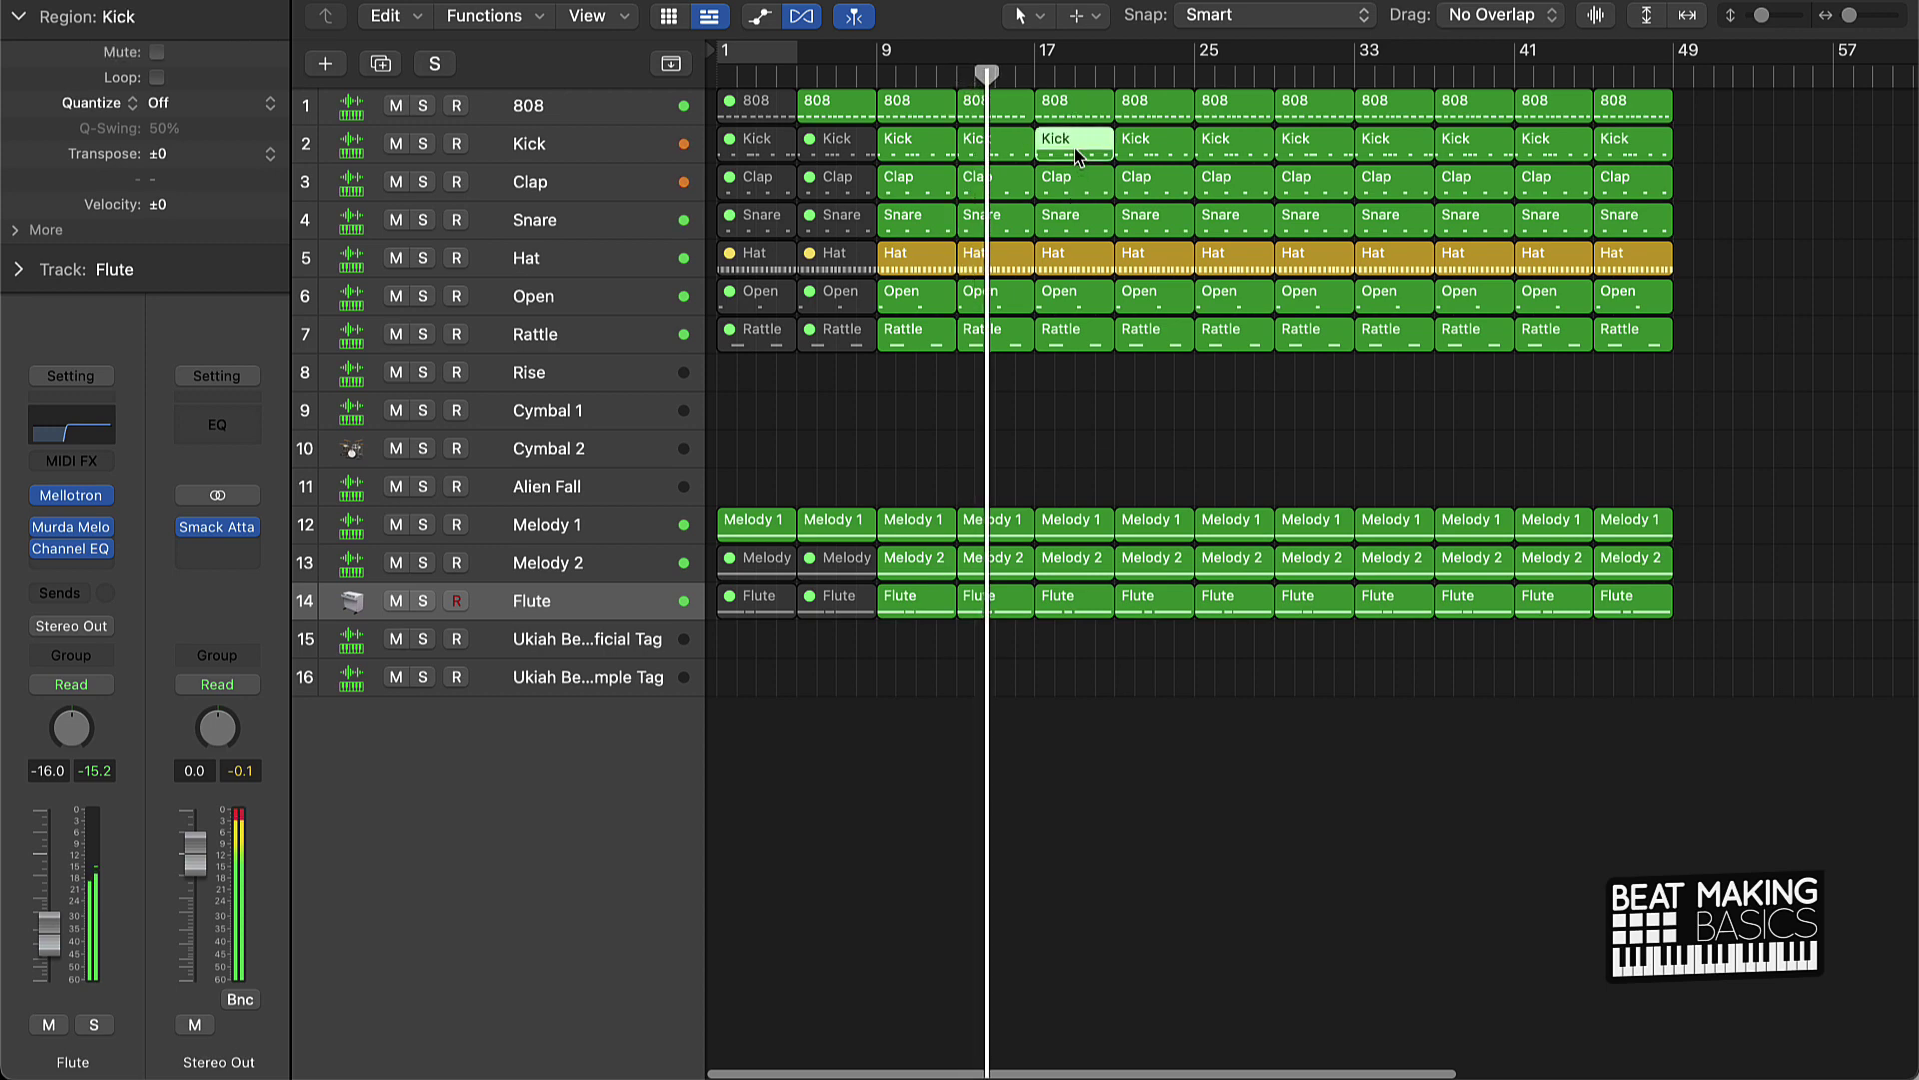
key("ctrl+m")
left_click_drag(1040, 650, 1170, 565)
key("ctrl+m")
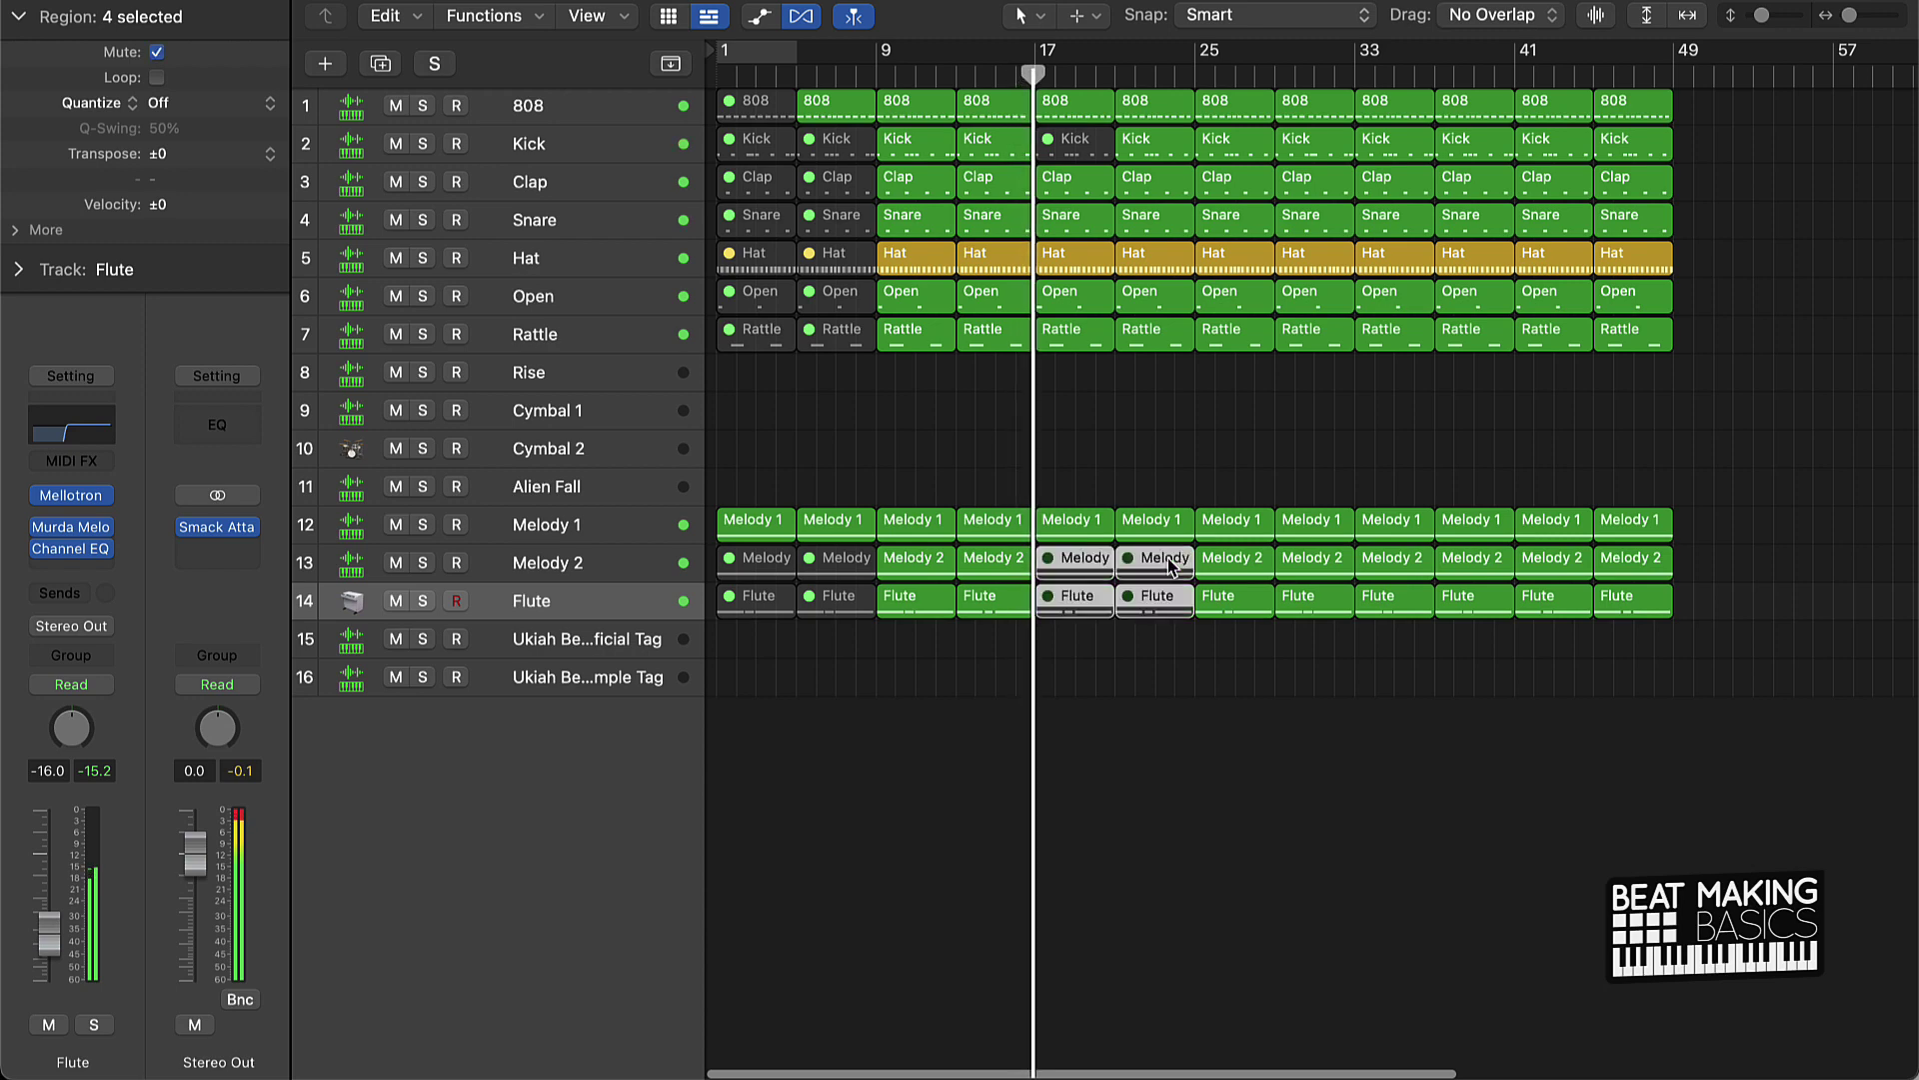
left_click(1166, 144)
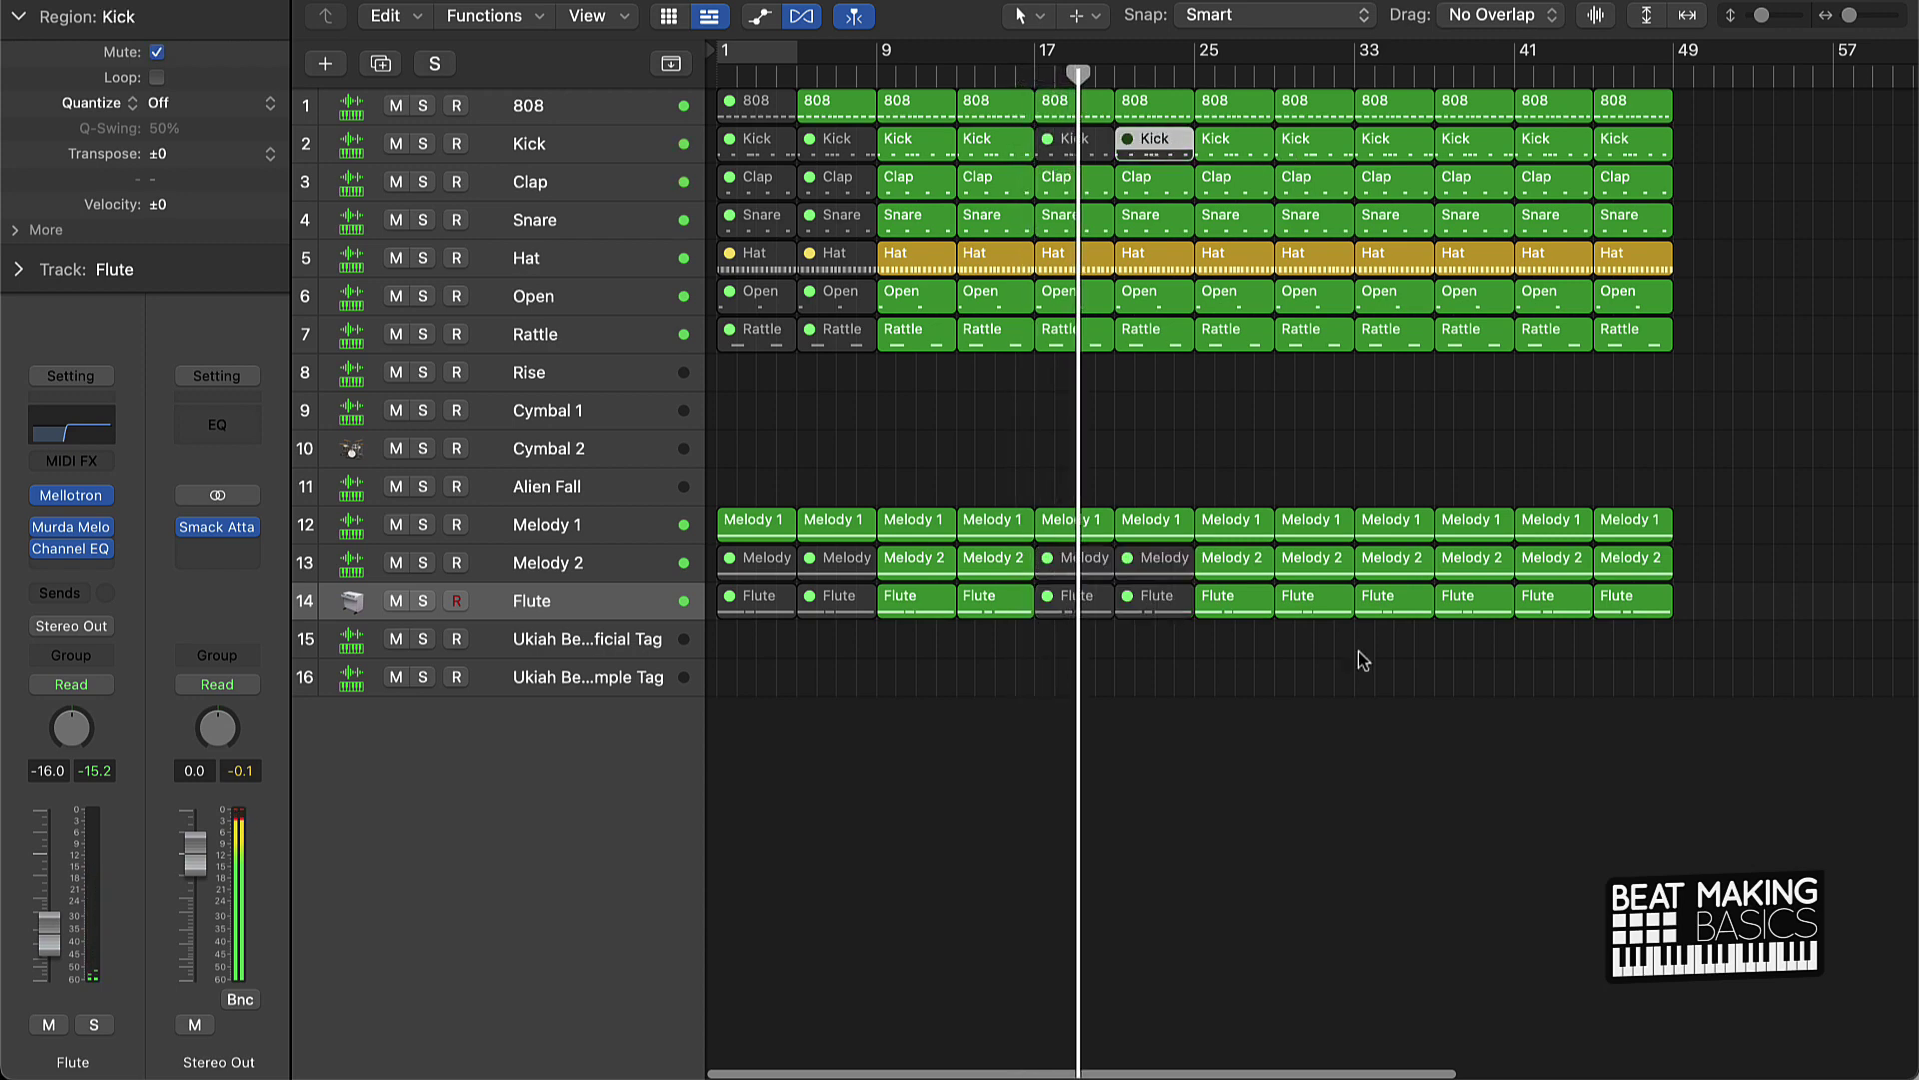
Step: Mute the Melody 1 and Flute regions covering bars 25 to 32
left_click(1235, 521)
left_click(1324, 523, "shift")
key("ctrl+m")
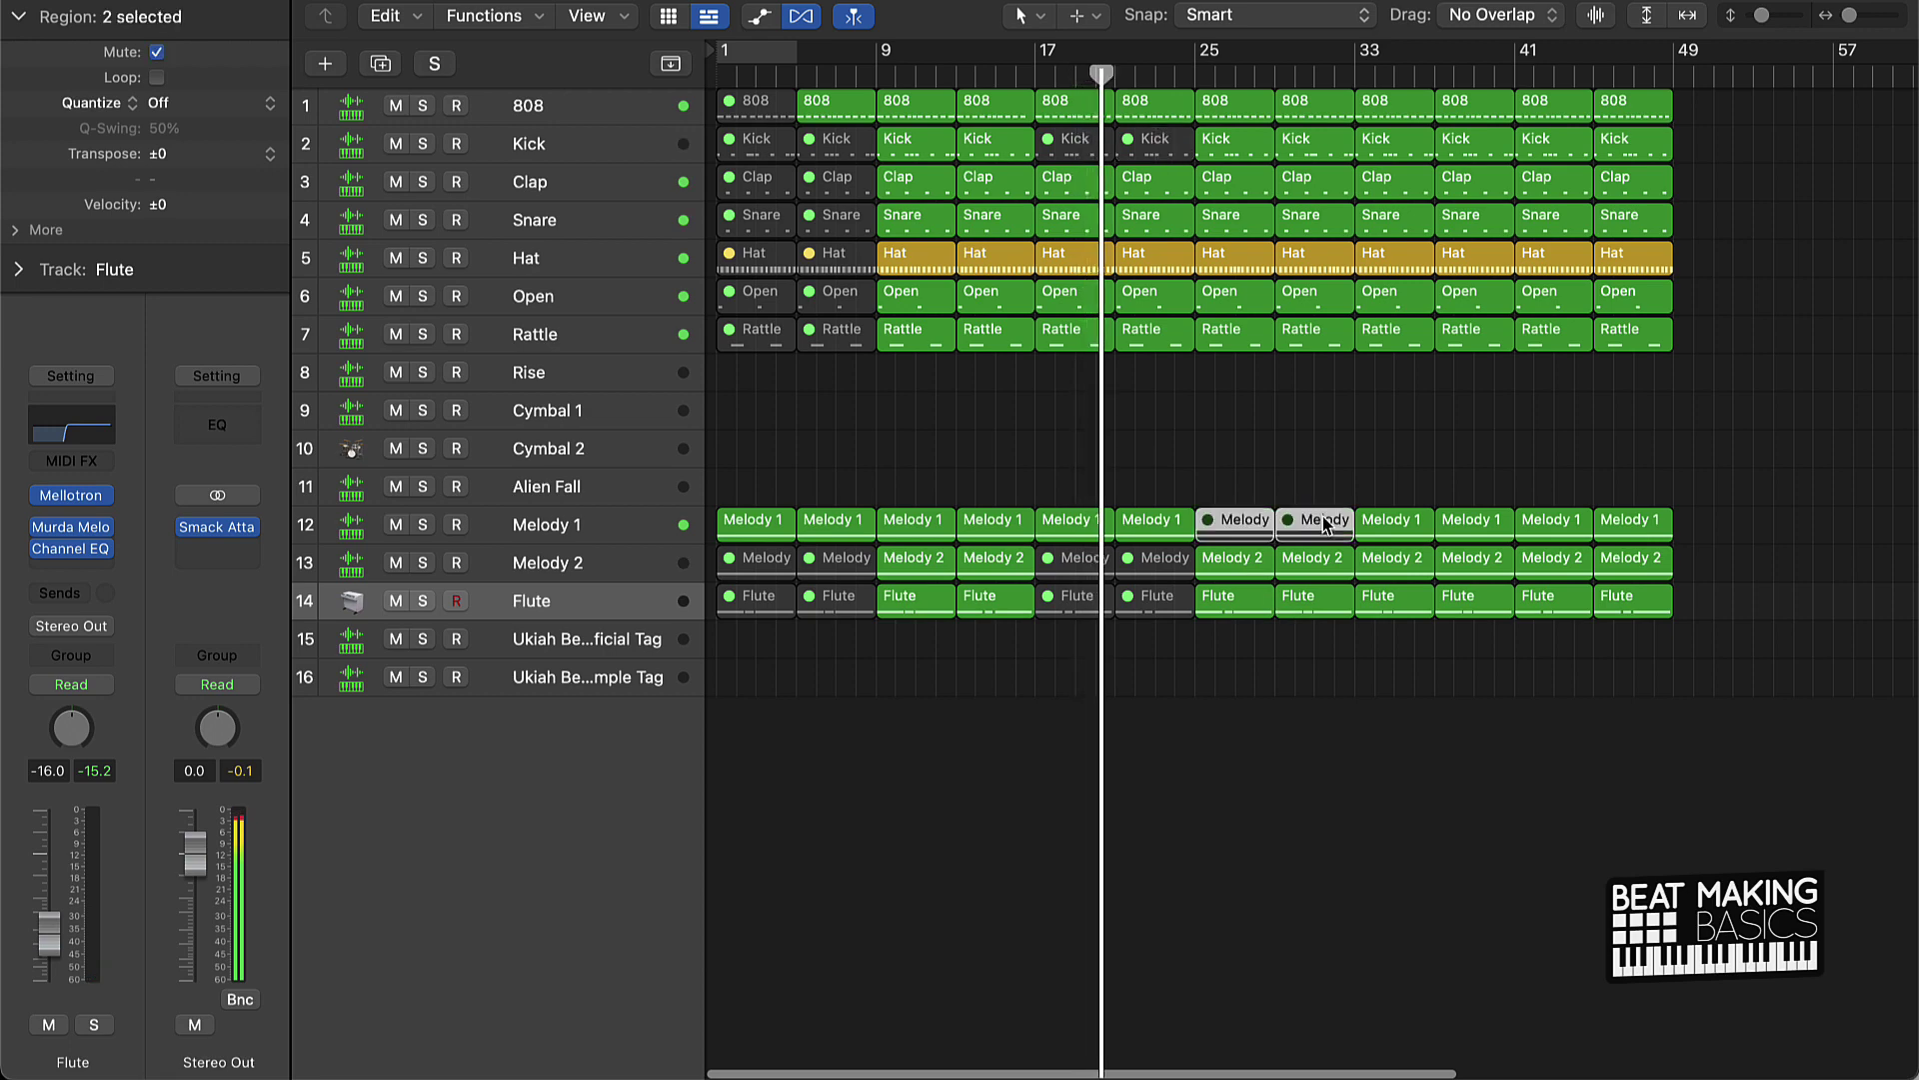
left_click_drag(1230, 660, 1304, 606)
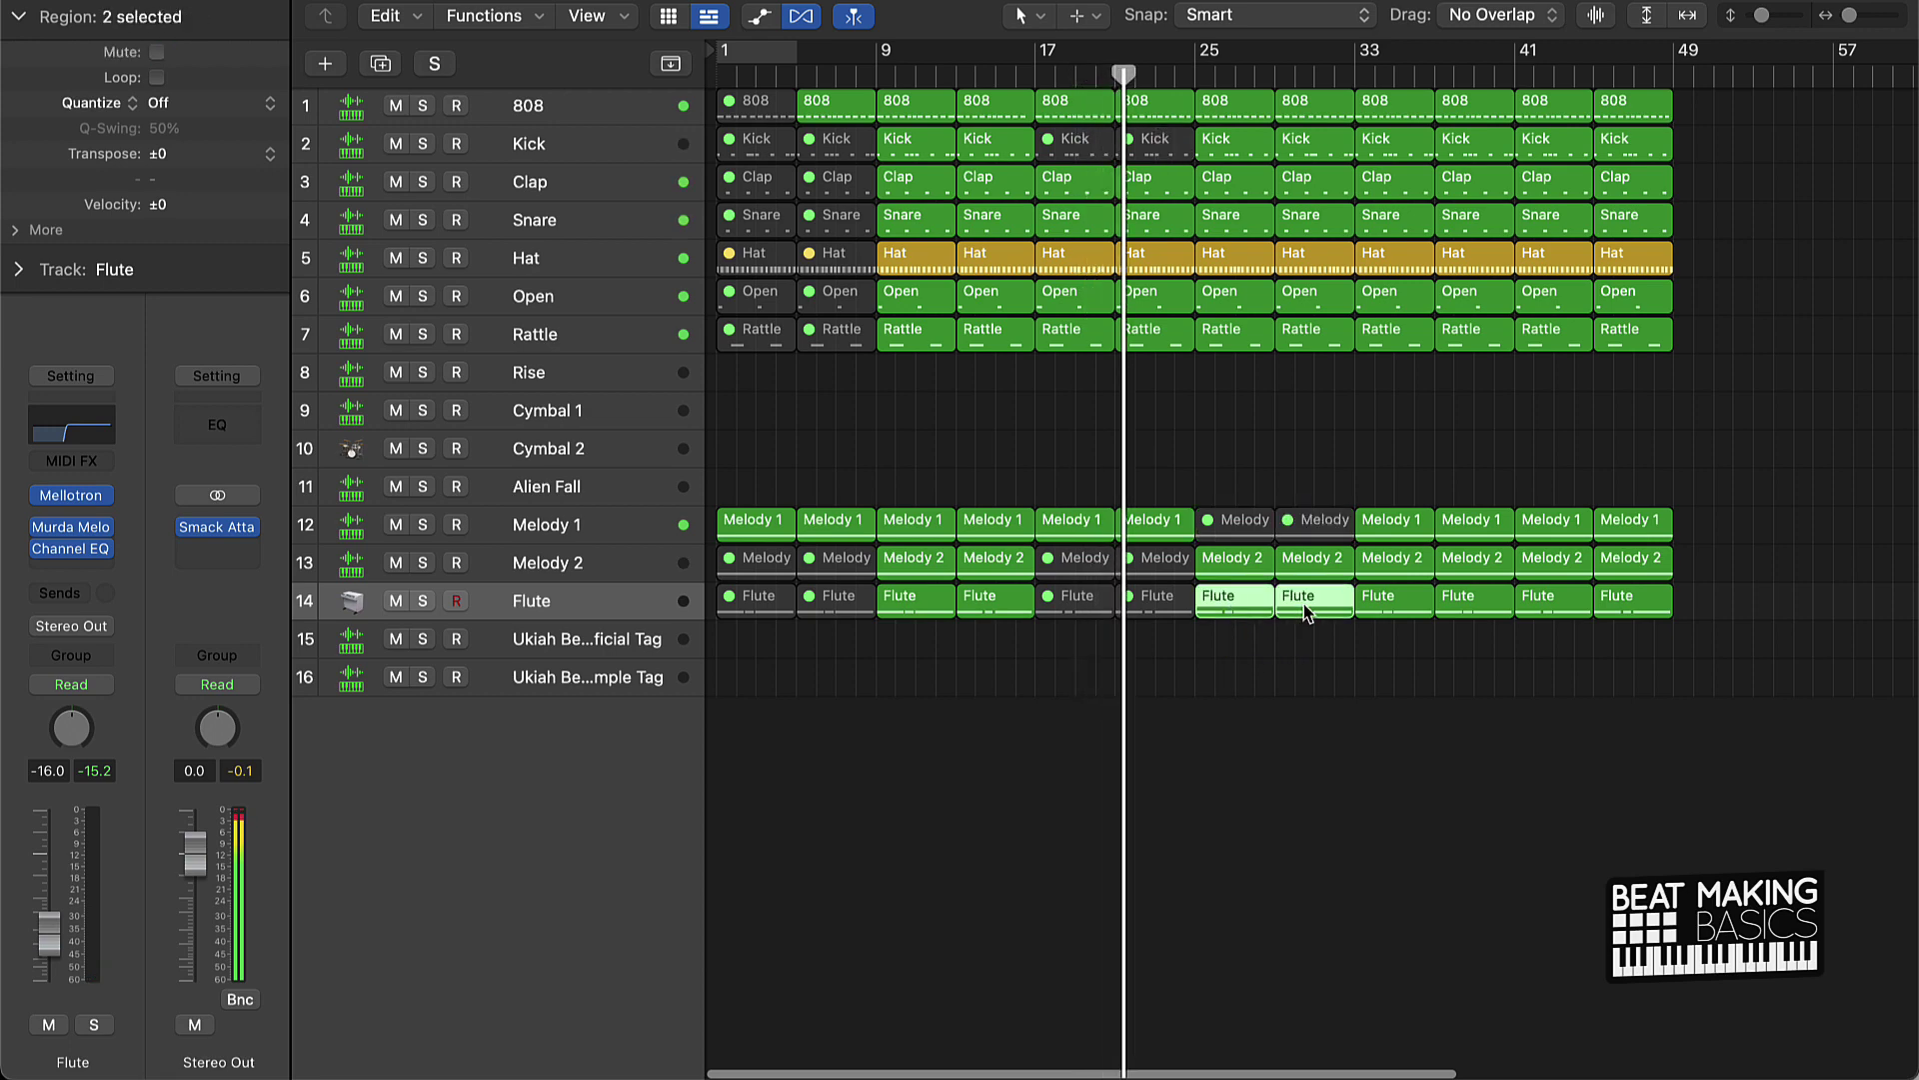
key("ctrl+m")
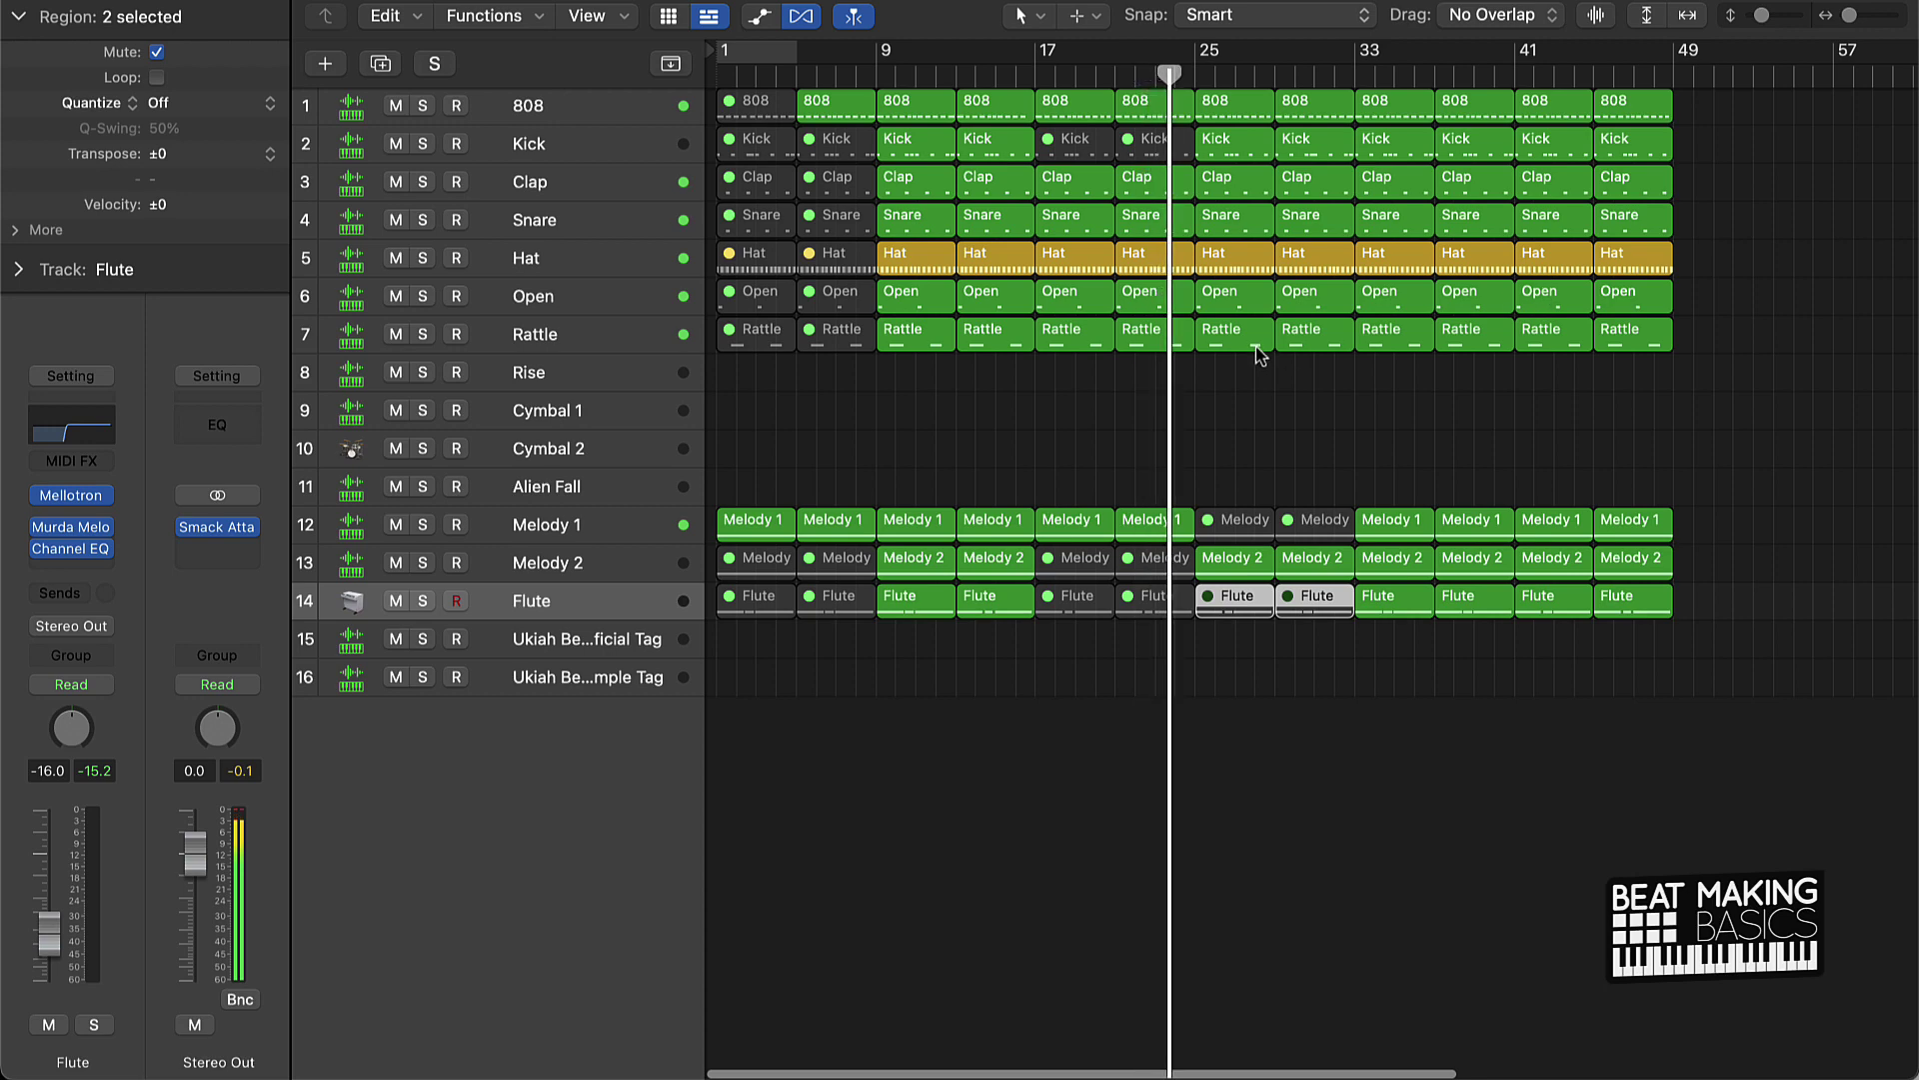
Step: Trim the ends of the Snare and Hat regions starting at bar 29 so they stop slightly before bar 33
scroll(1256, 346, "up", 5)
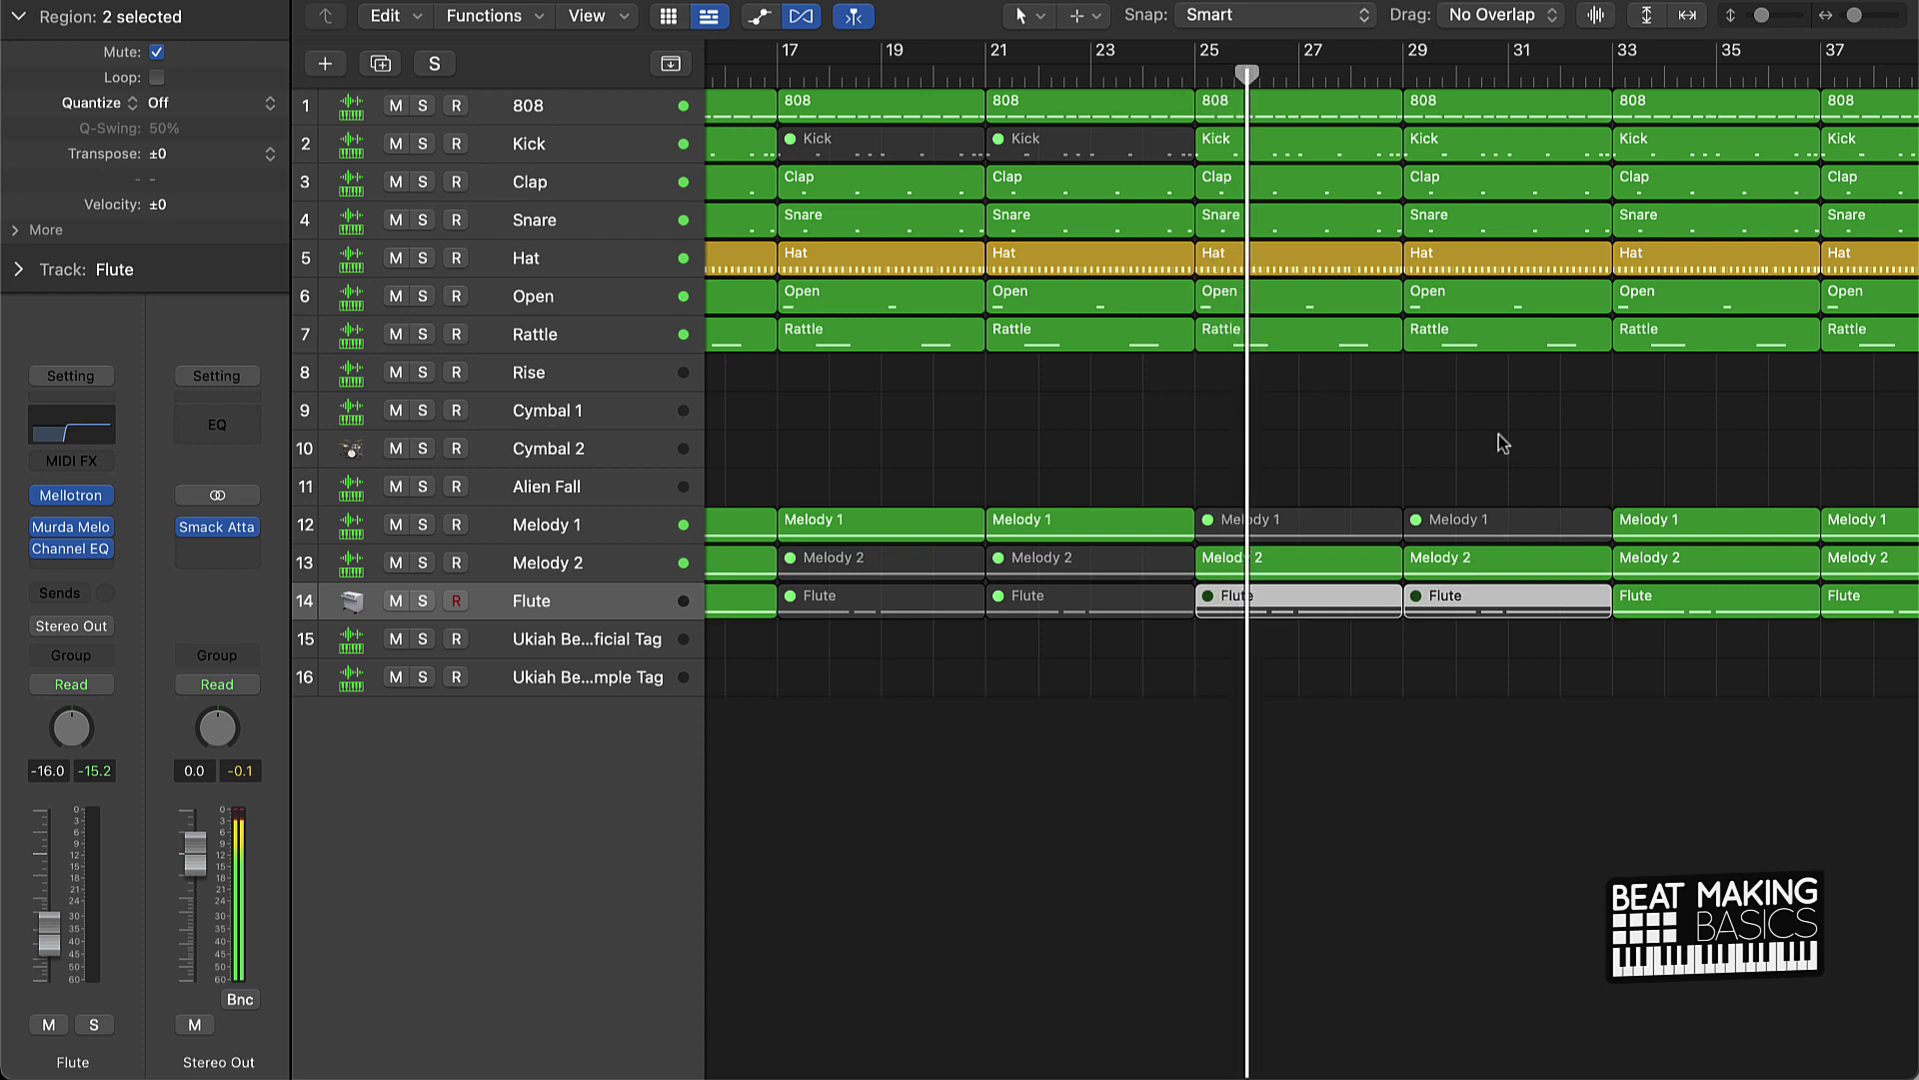
scroll(1499, 440, "right", 5)
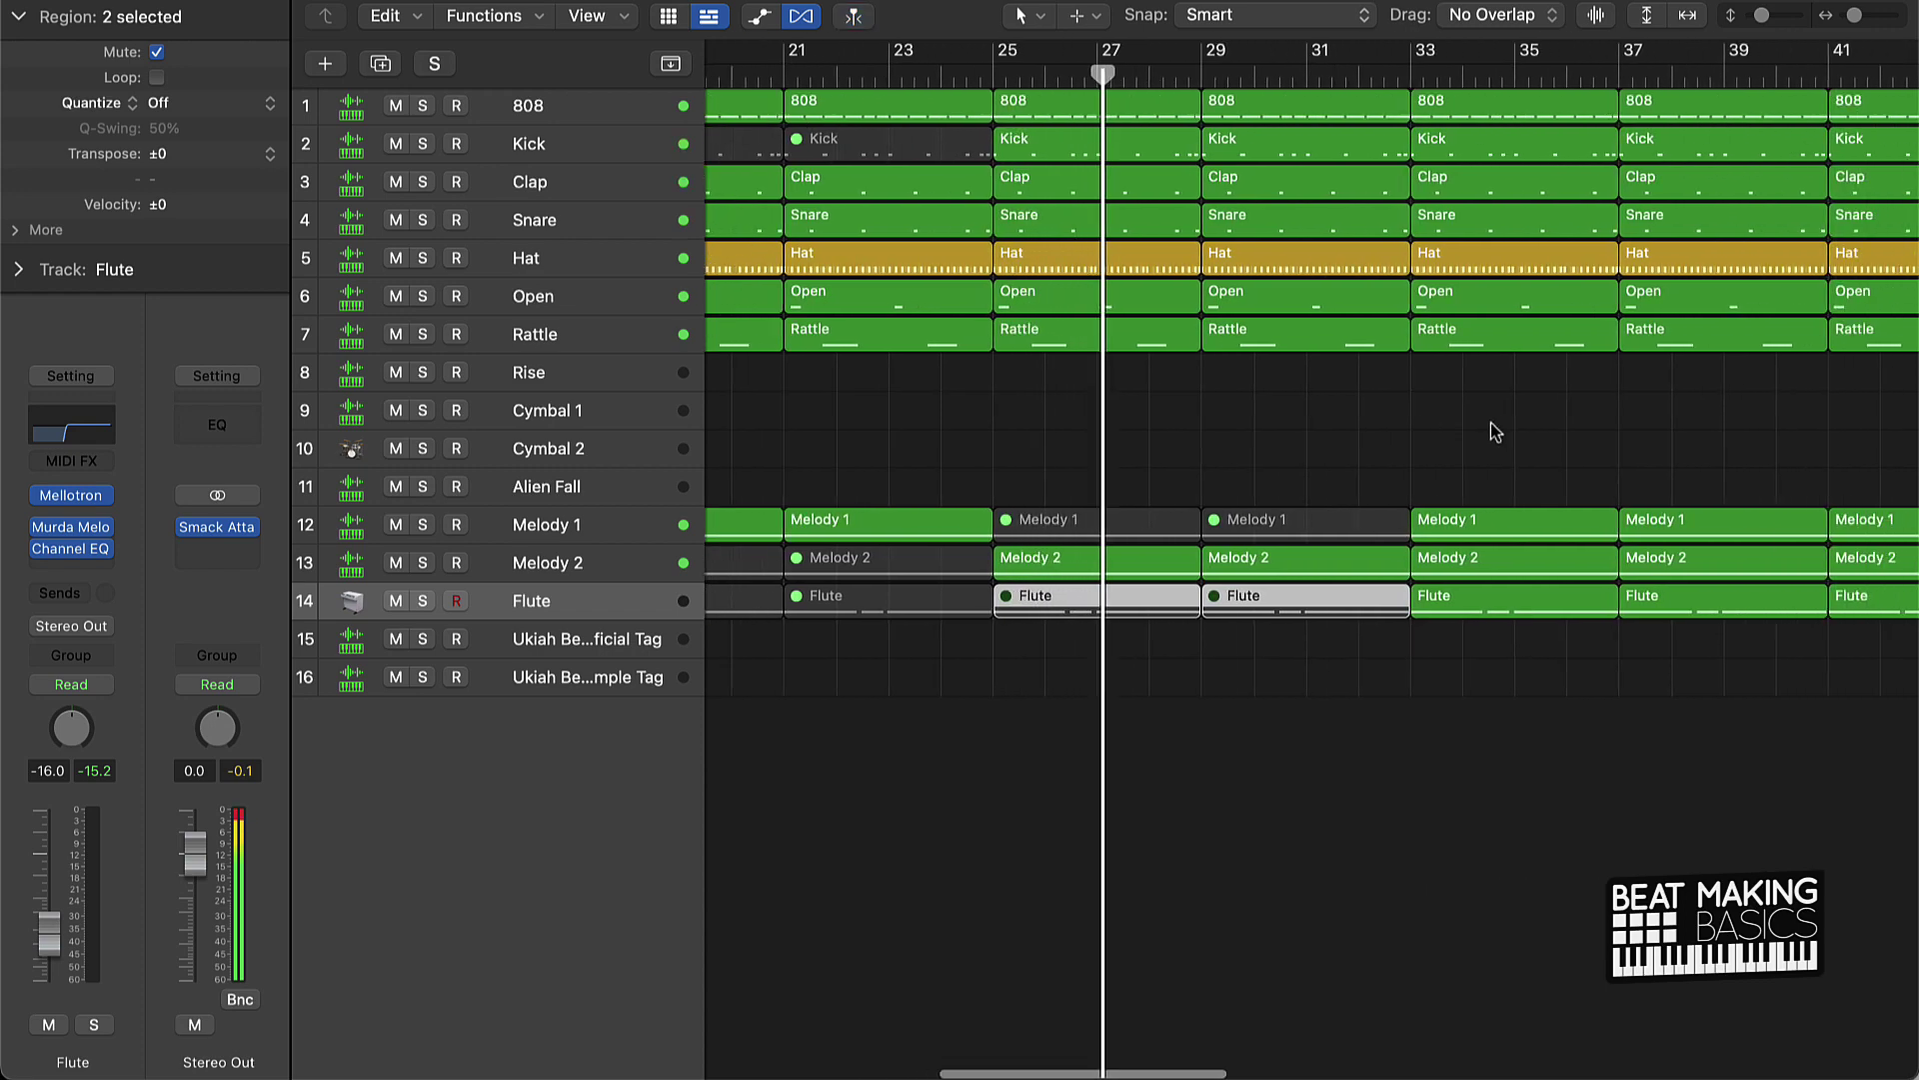
left_click(1336, 399)
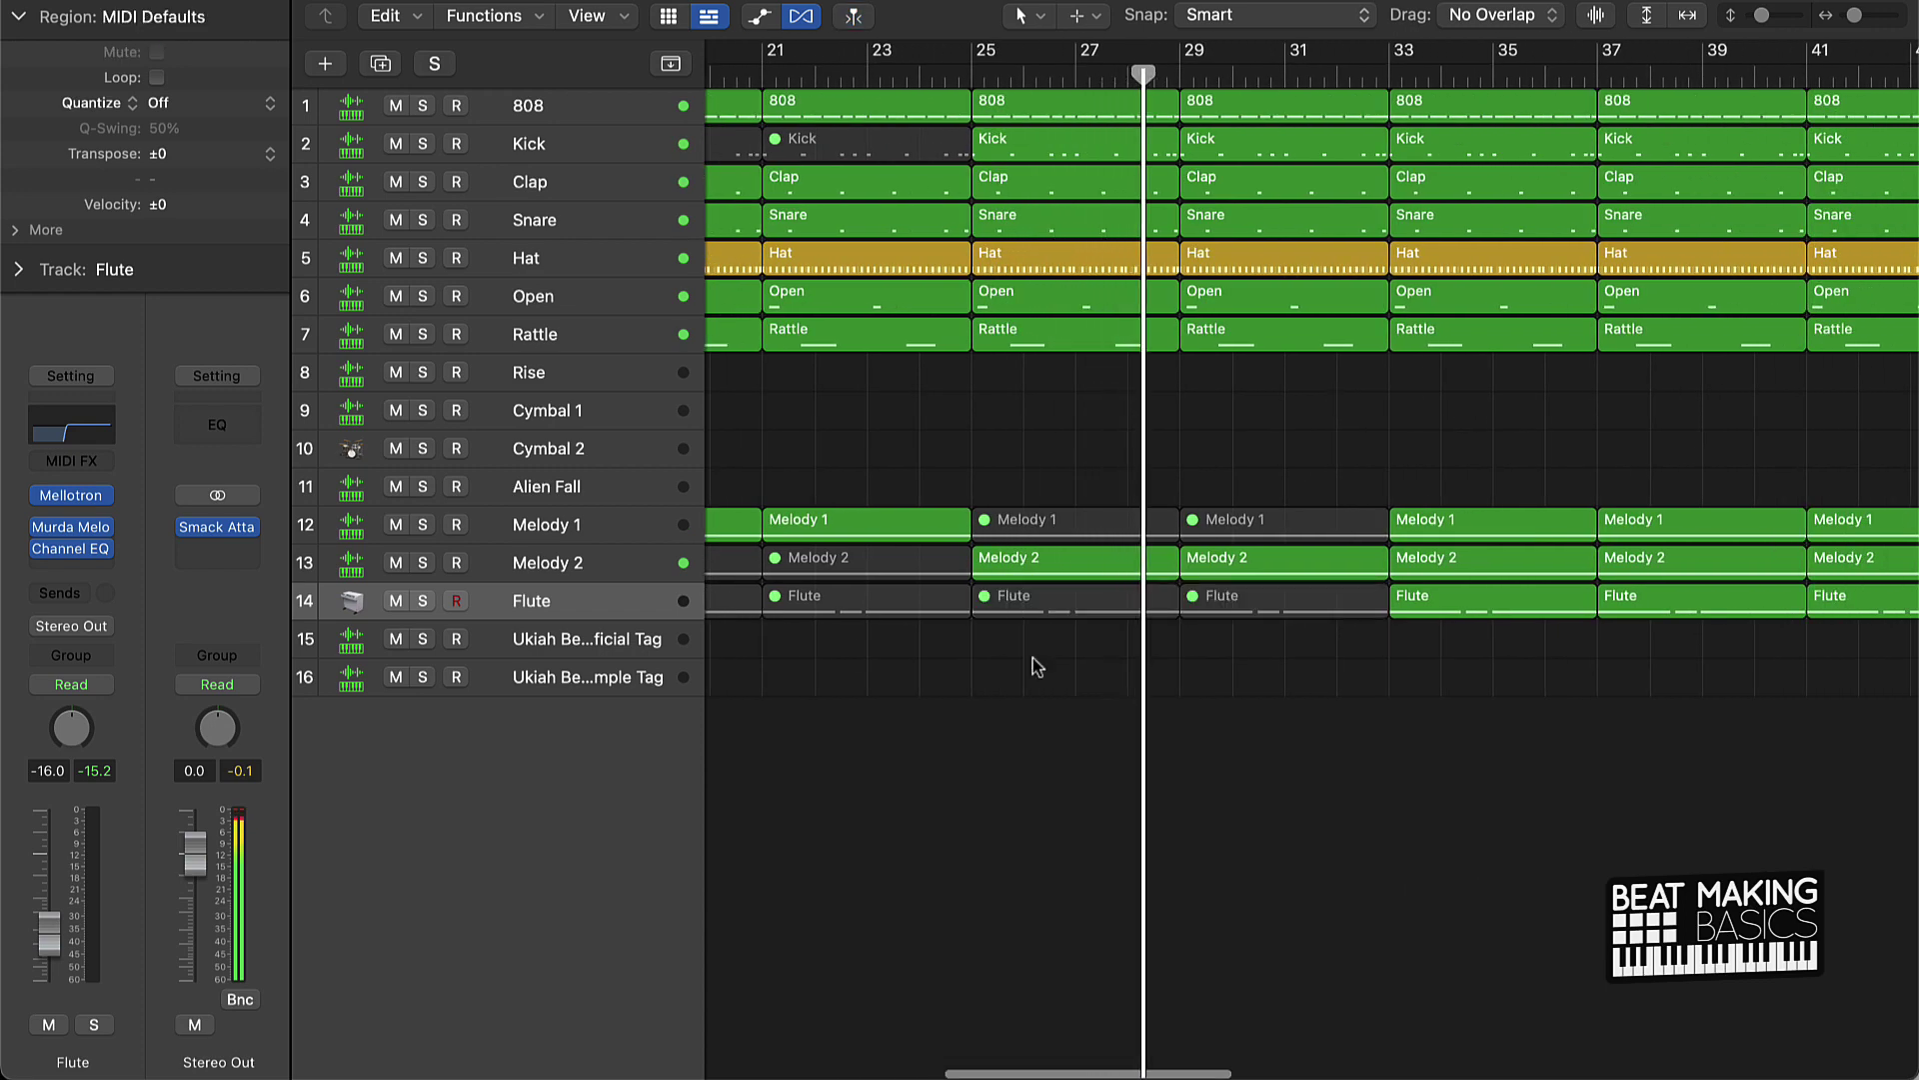
scroll(1624, 774, "right", 5)
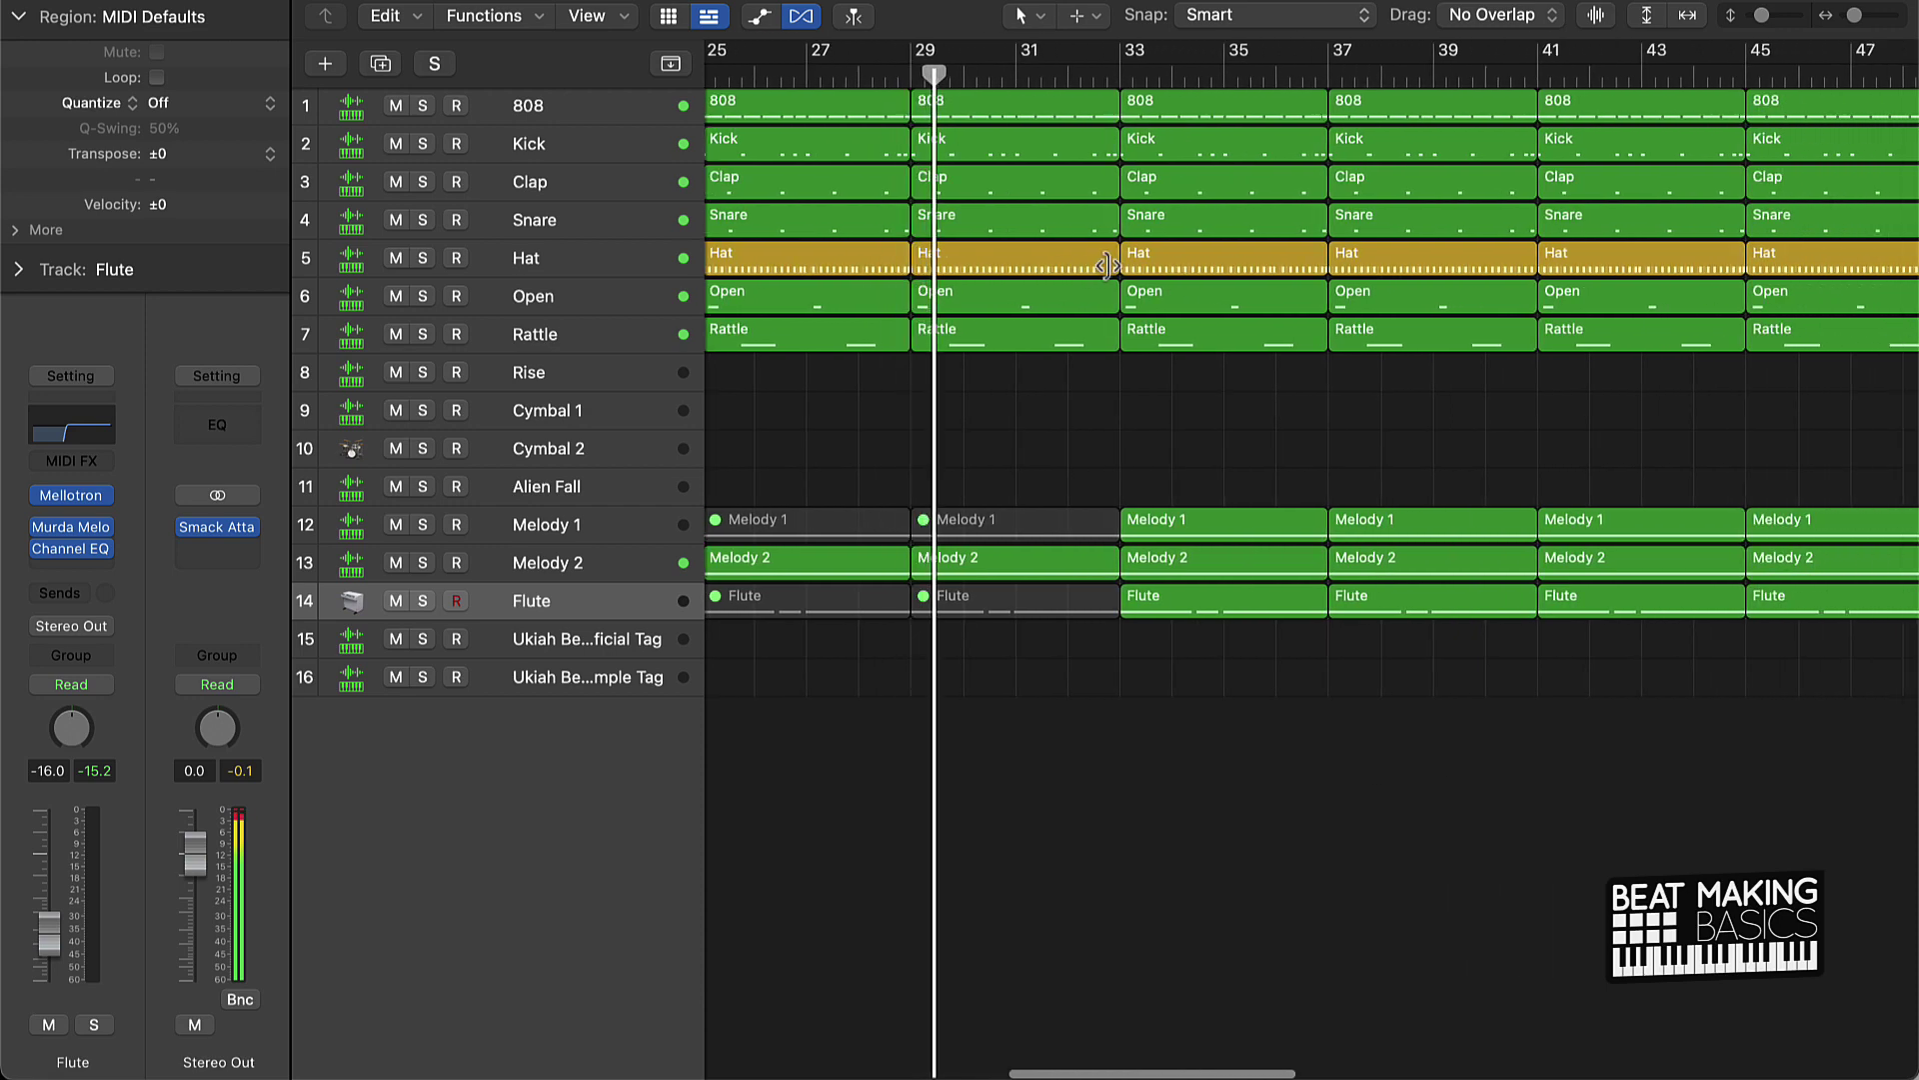
left_click_drag(1108, 266, 1105, 226)
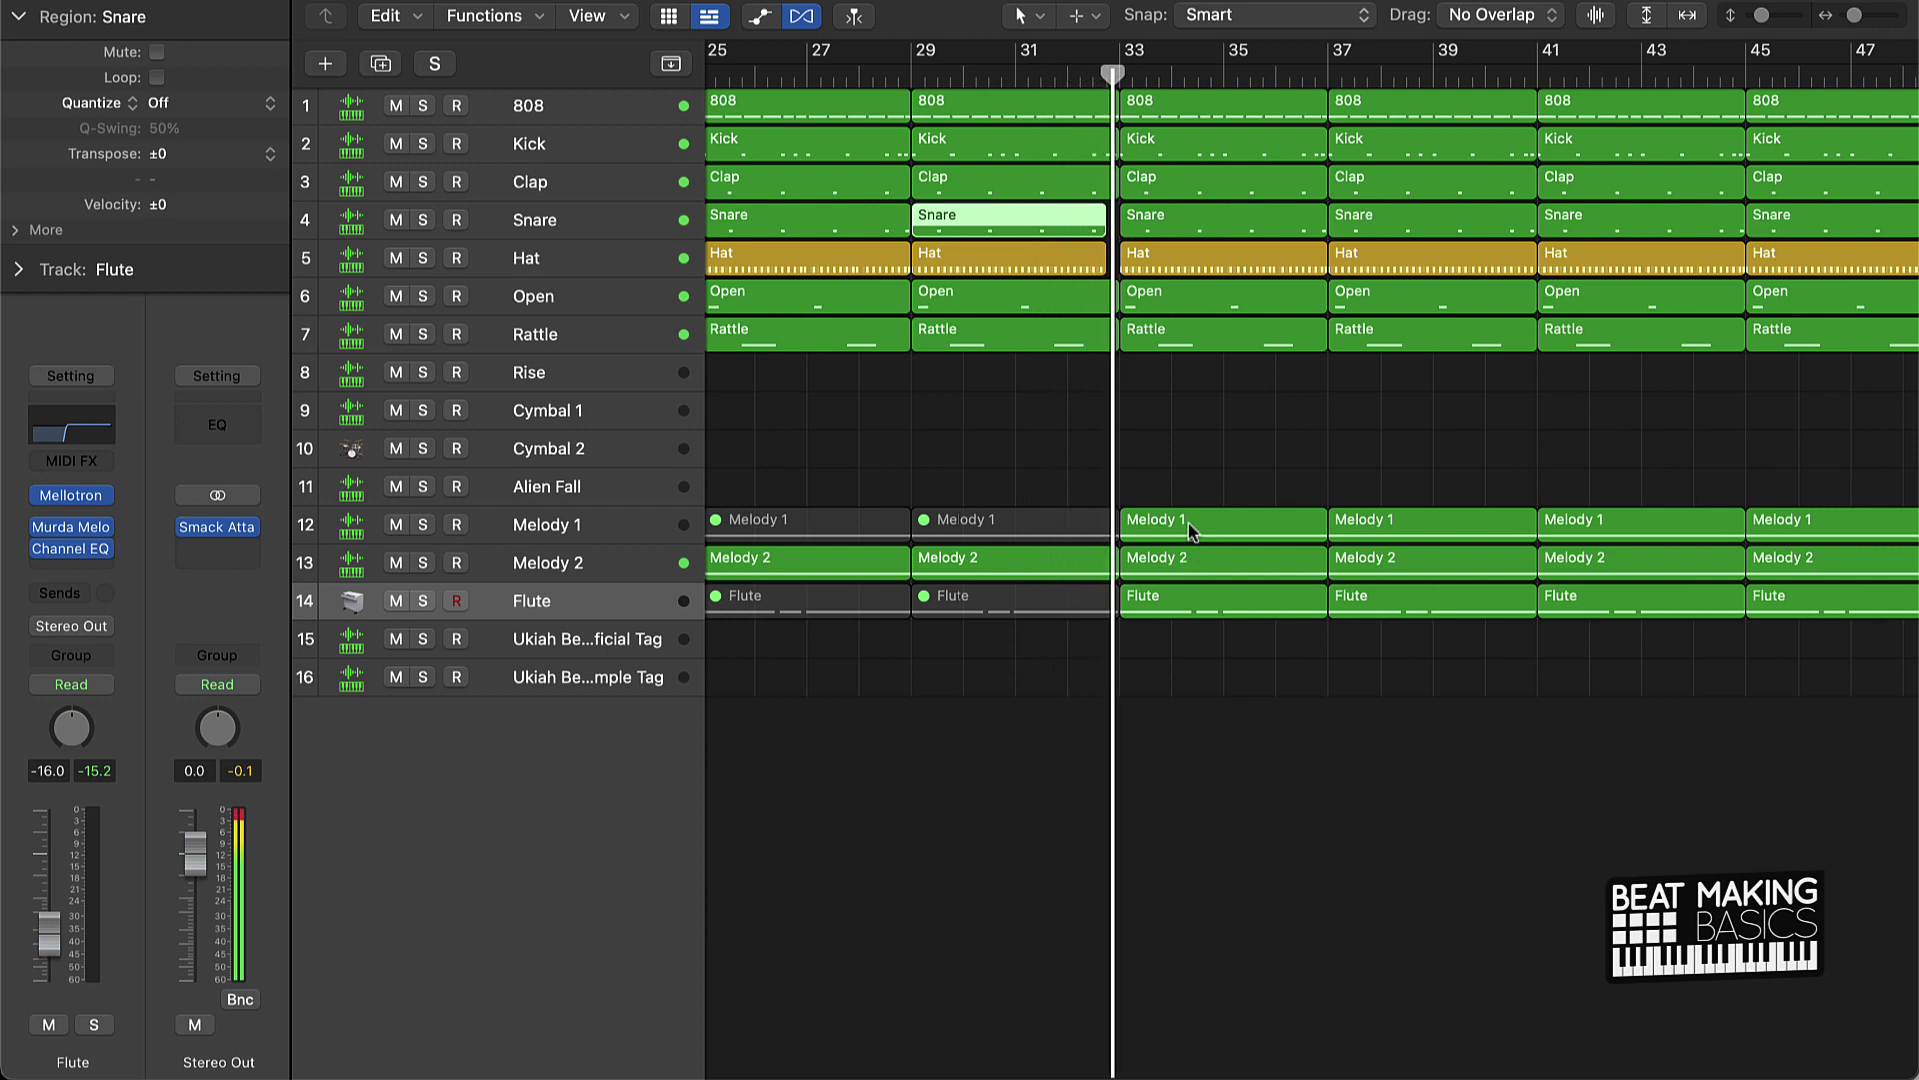
Step: Delete all regions from bar 33 onward on every track
scroll(1189, 526, "down", 5)
scroll(1192, 505, "left", 1)
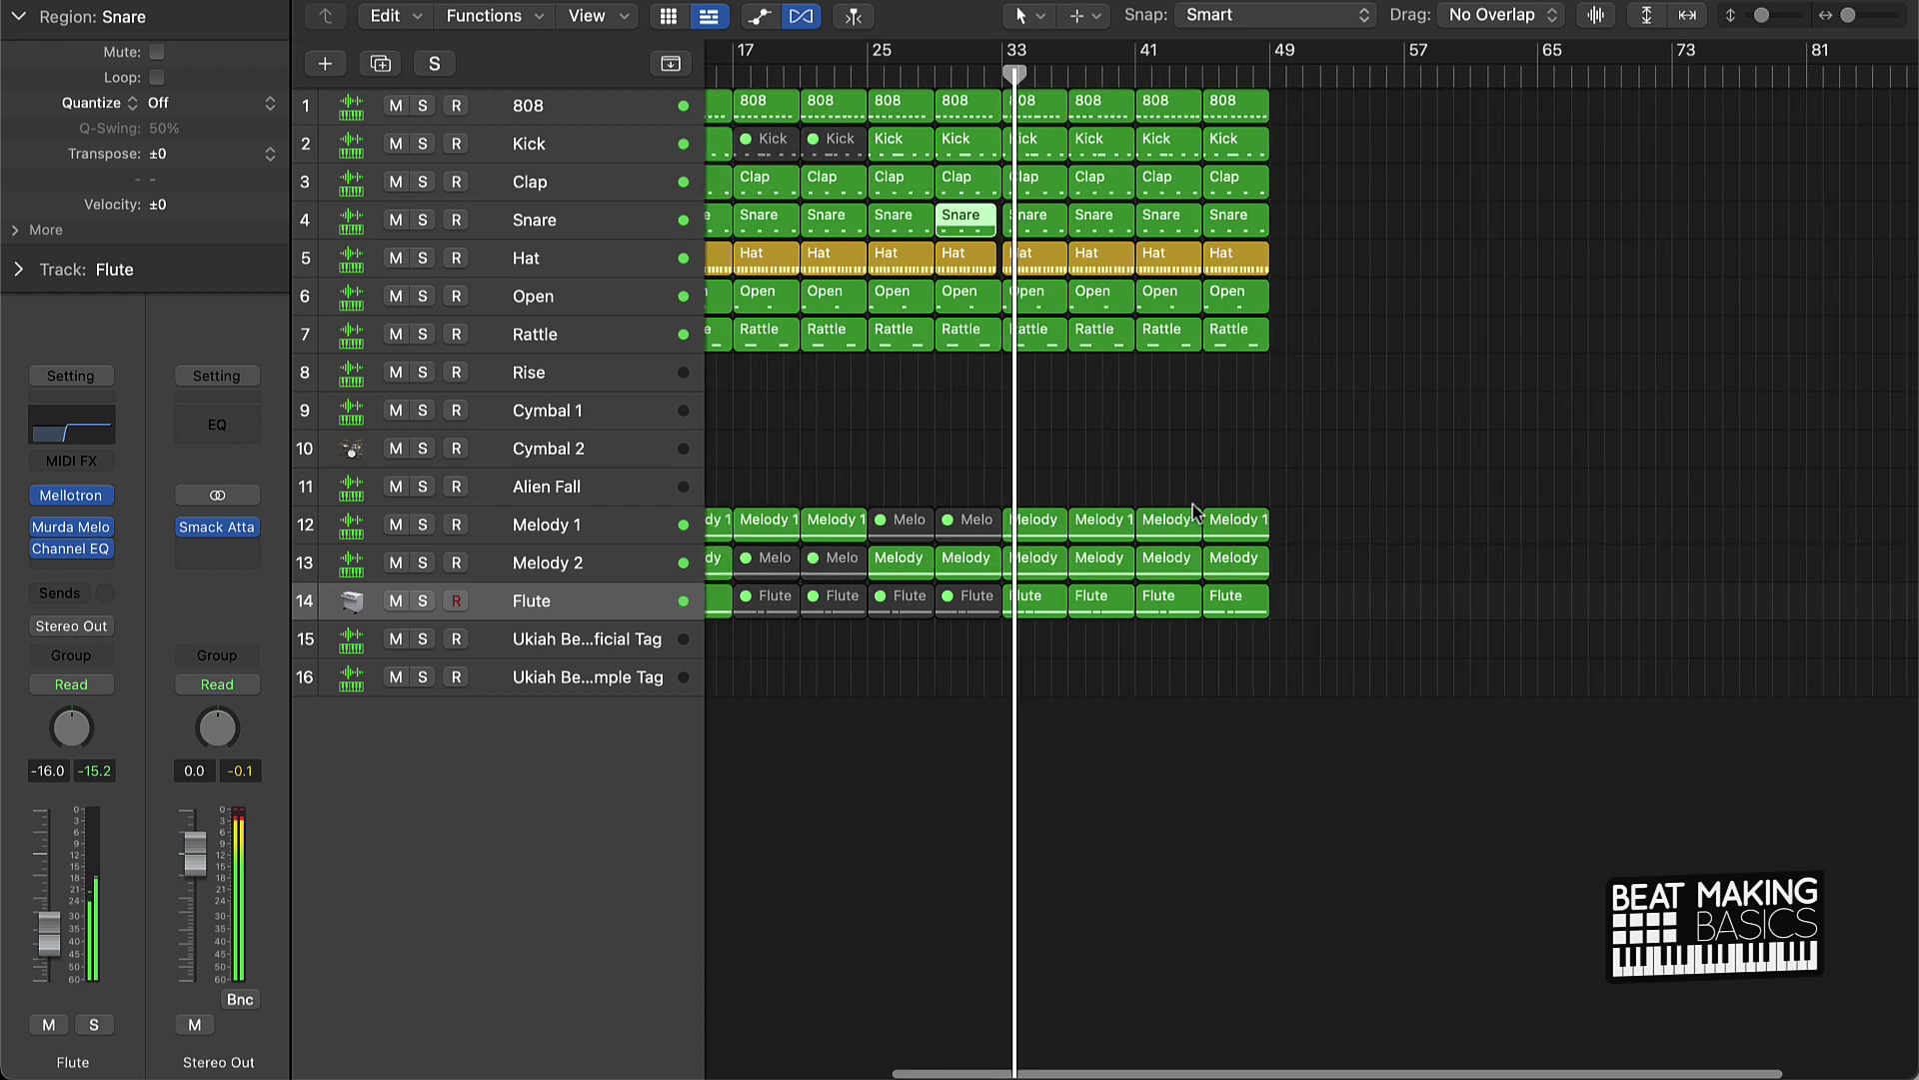
scroll(1189, 501, "left", 5)
left_click_drag(1302, 676, 1546, 90)
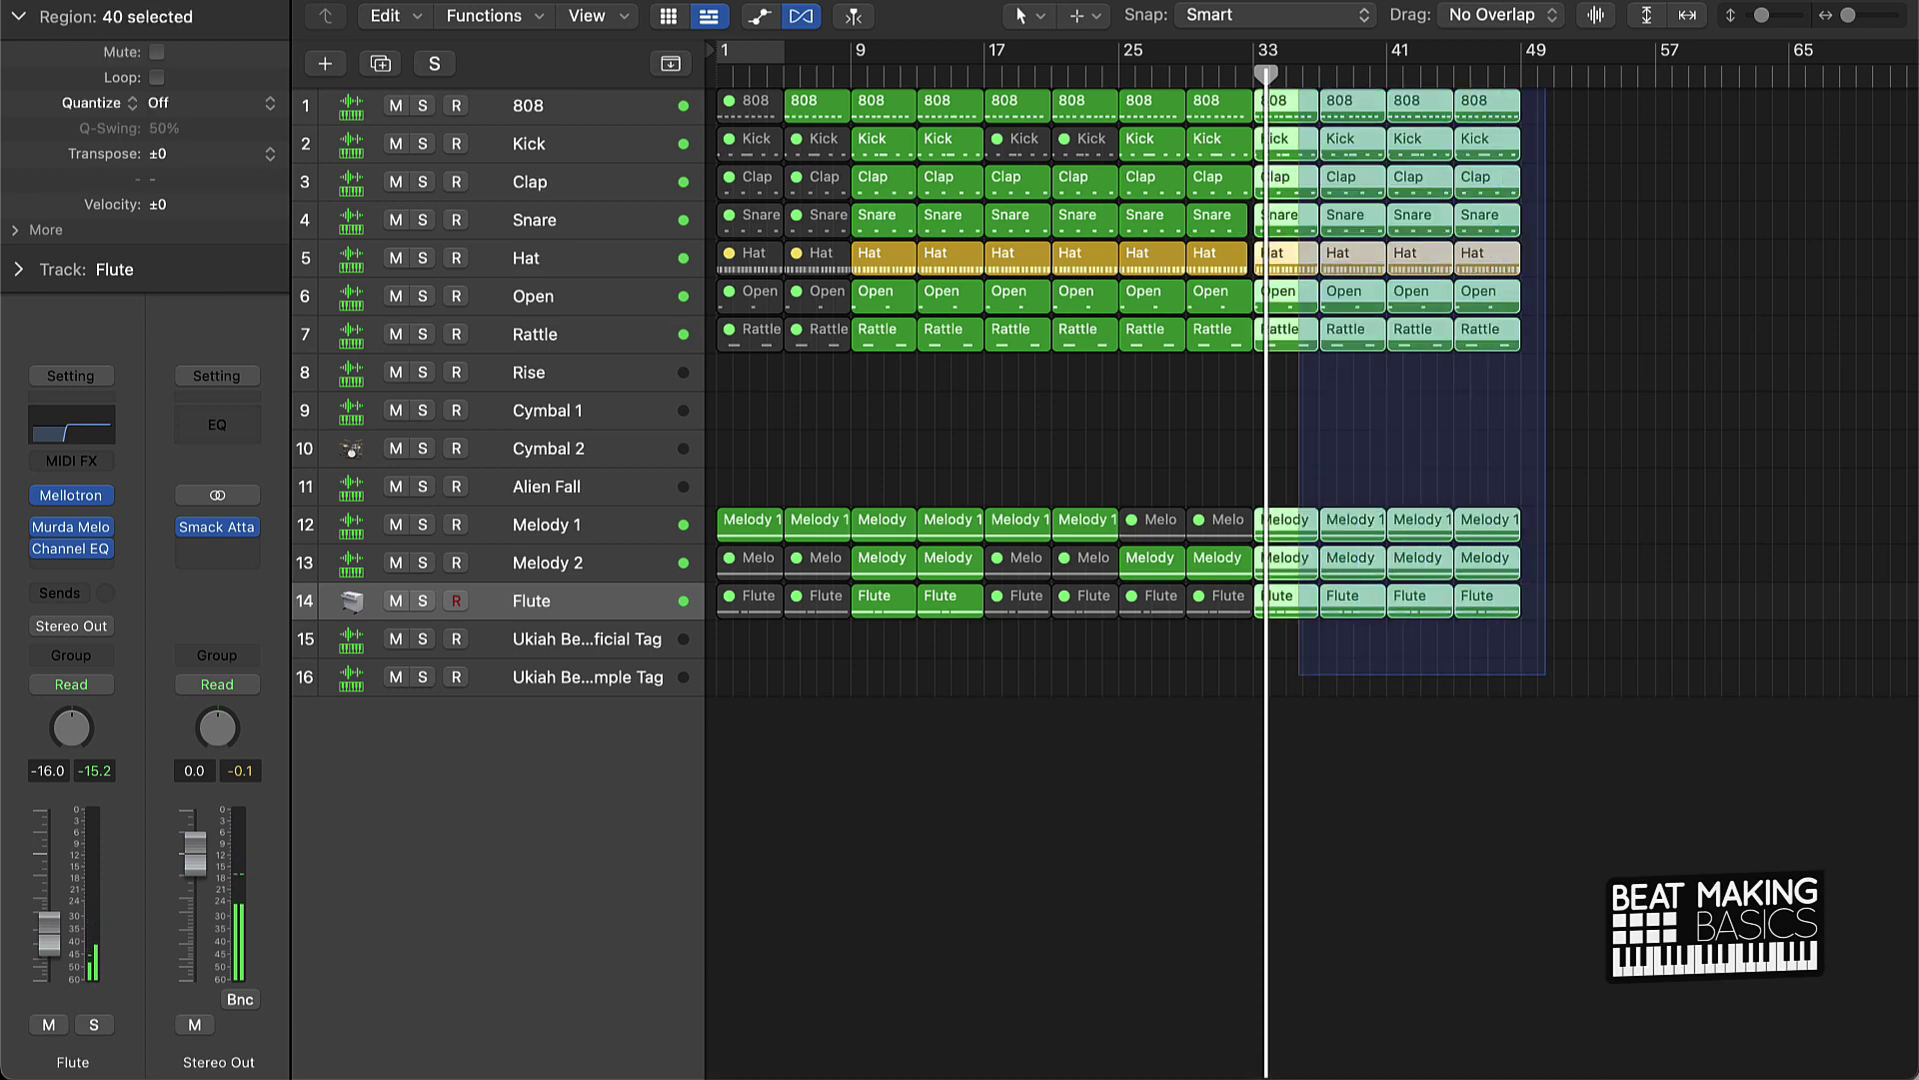
key("Delete")
scroll(1289, 243, "up", 5)
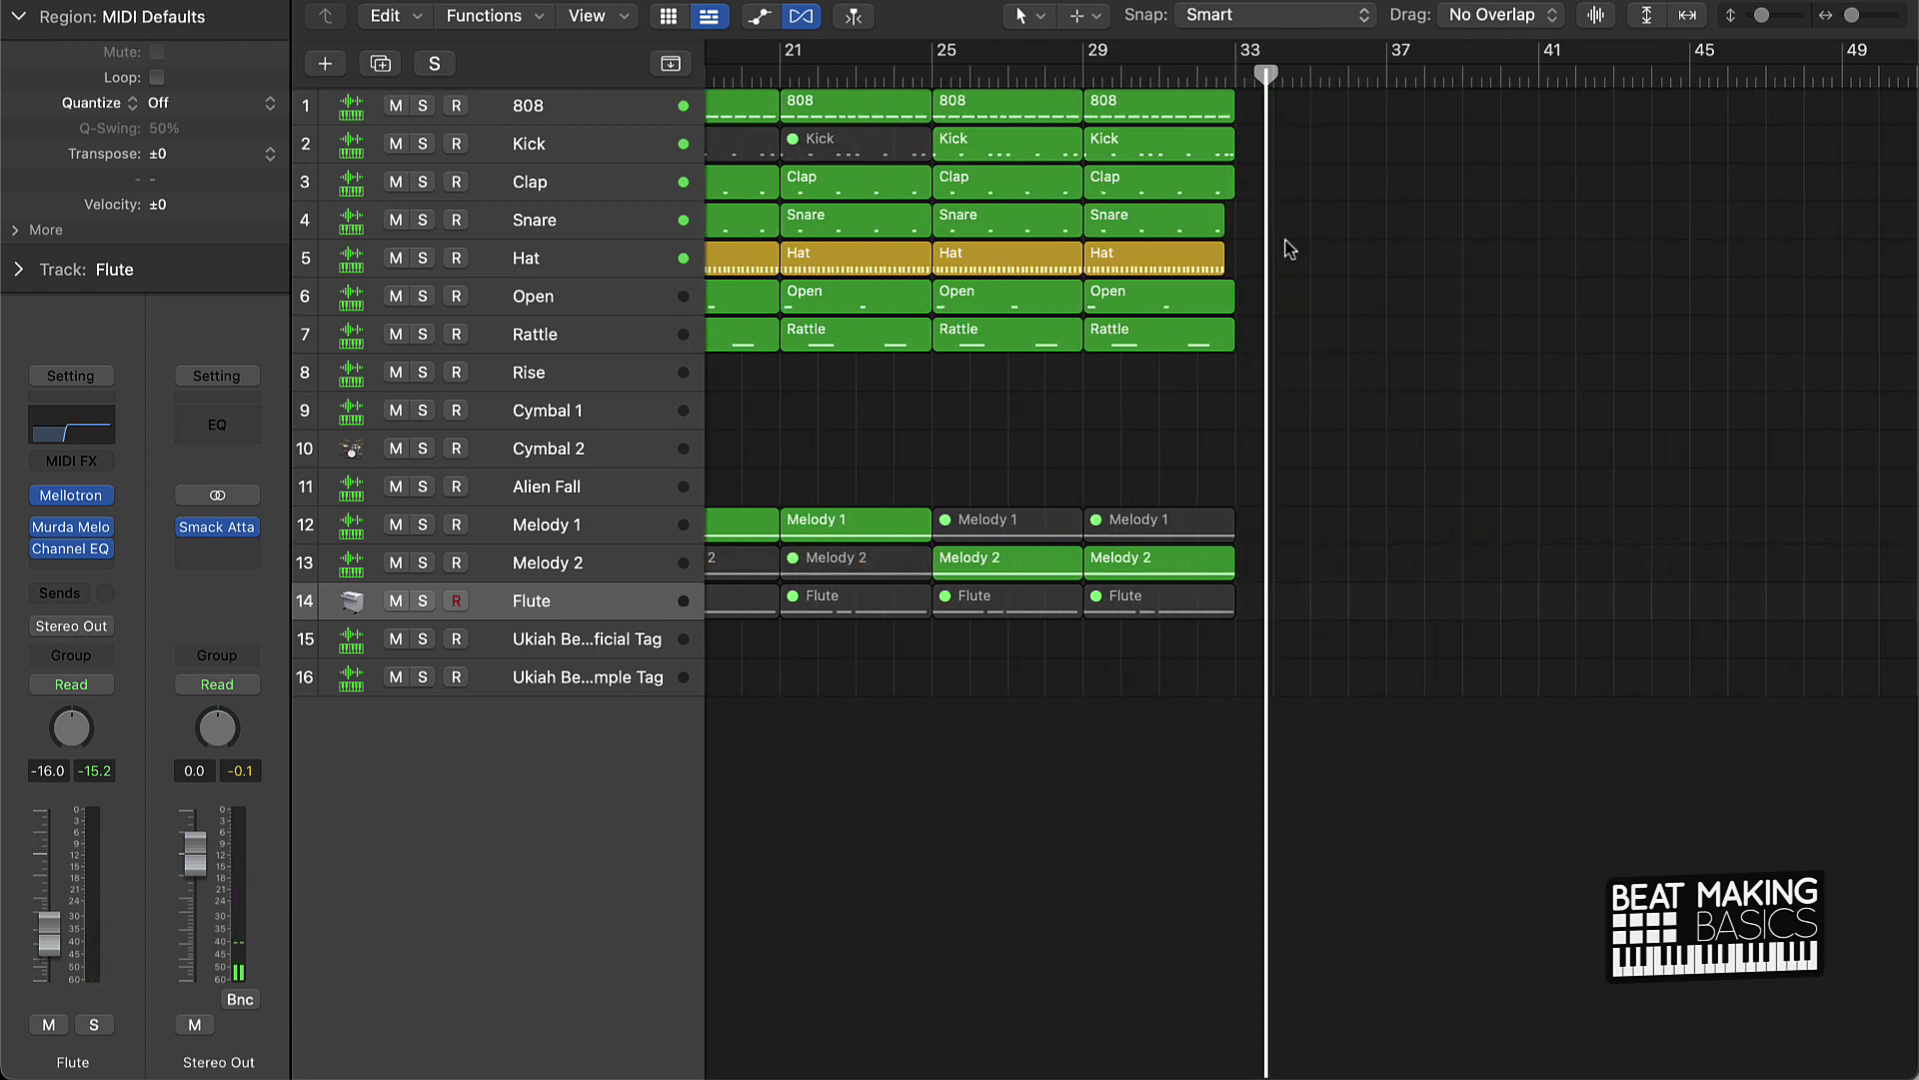
scroll(1289, 243, "left", 7)
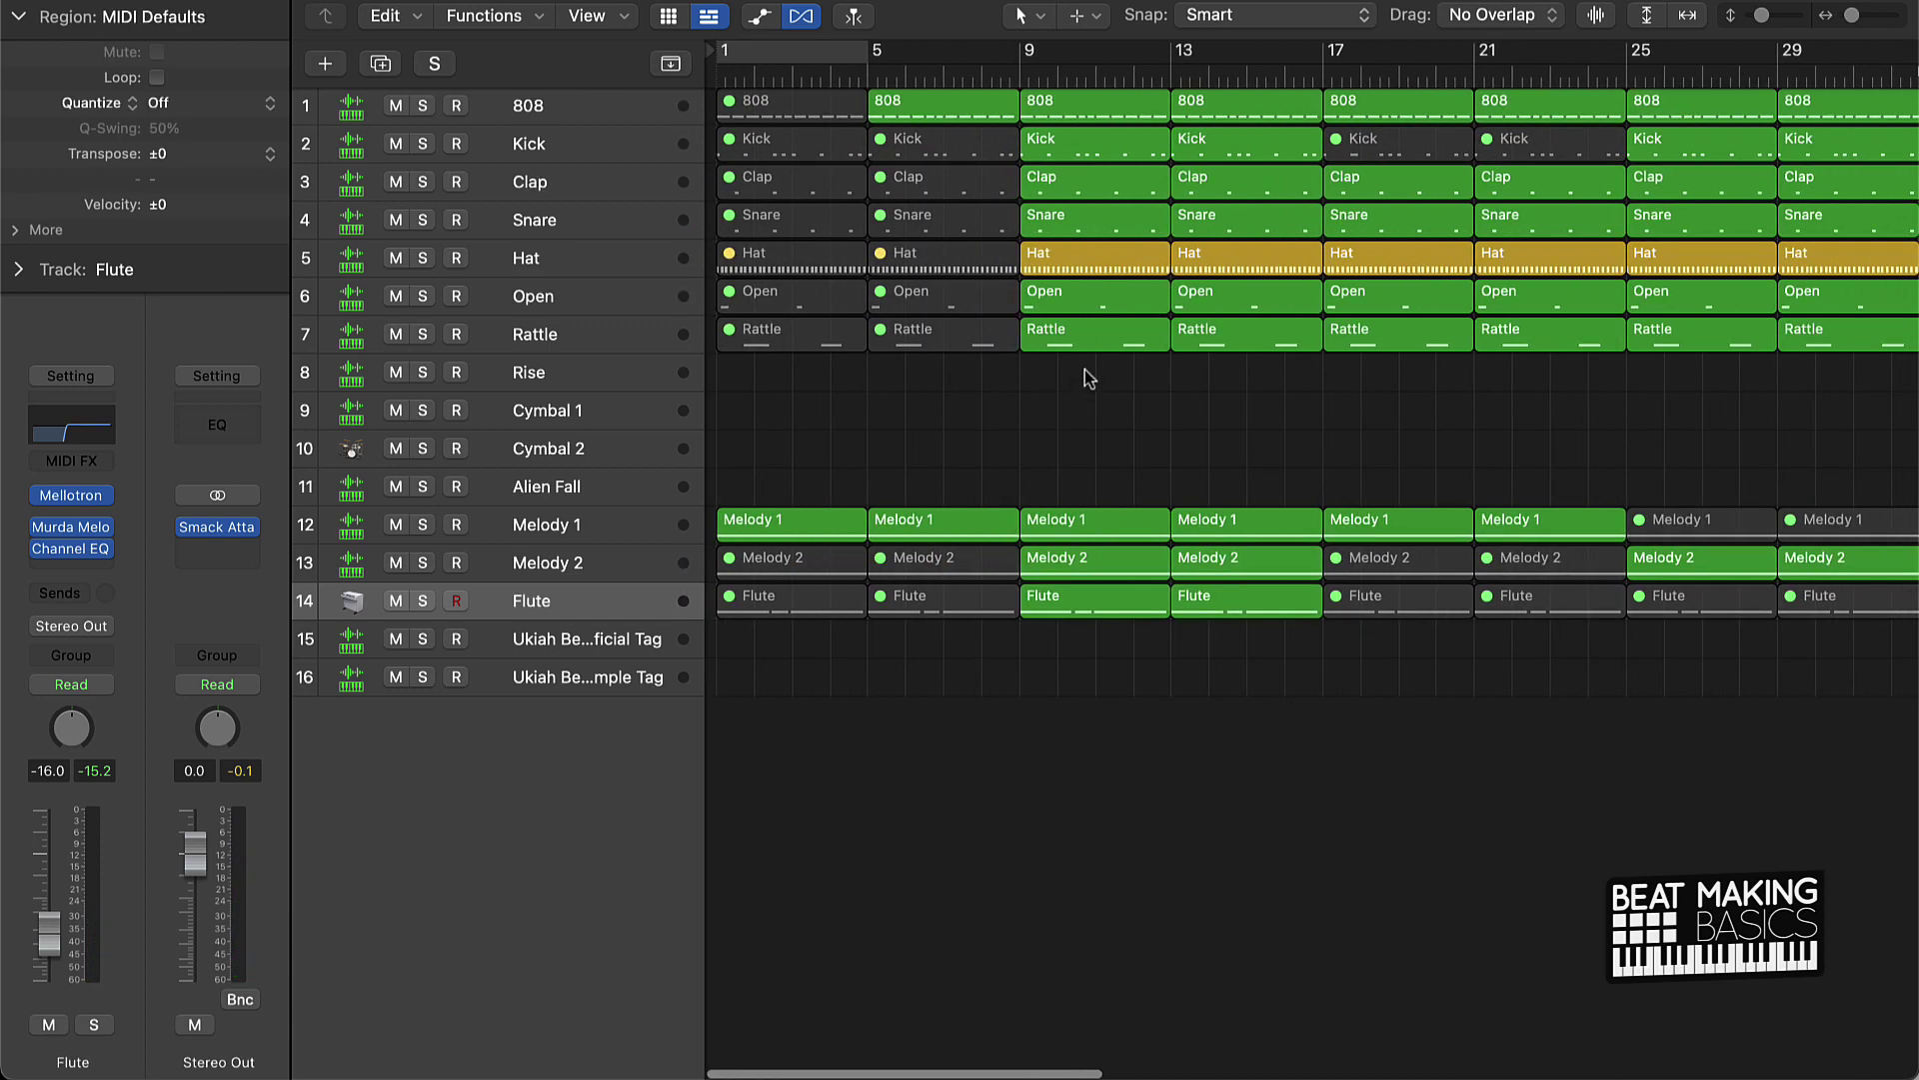
scroll(1084, 368, "down", 5)
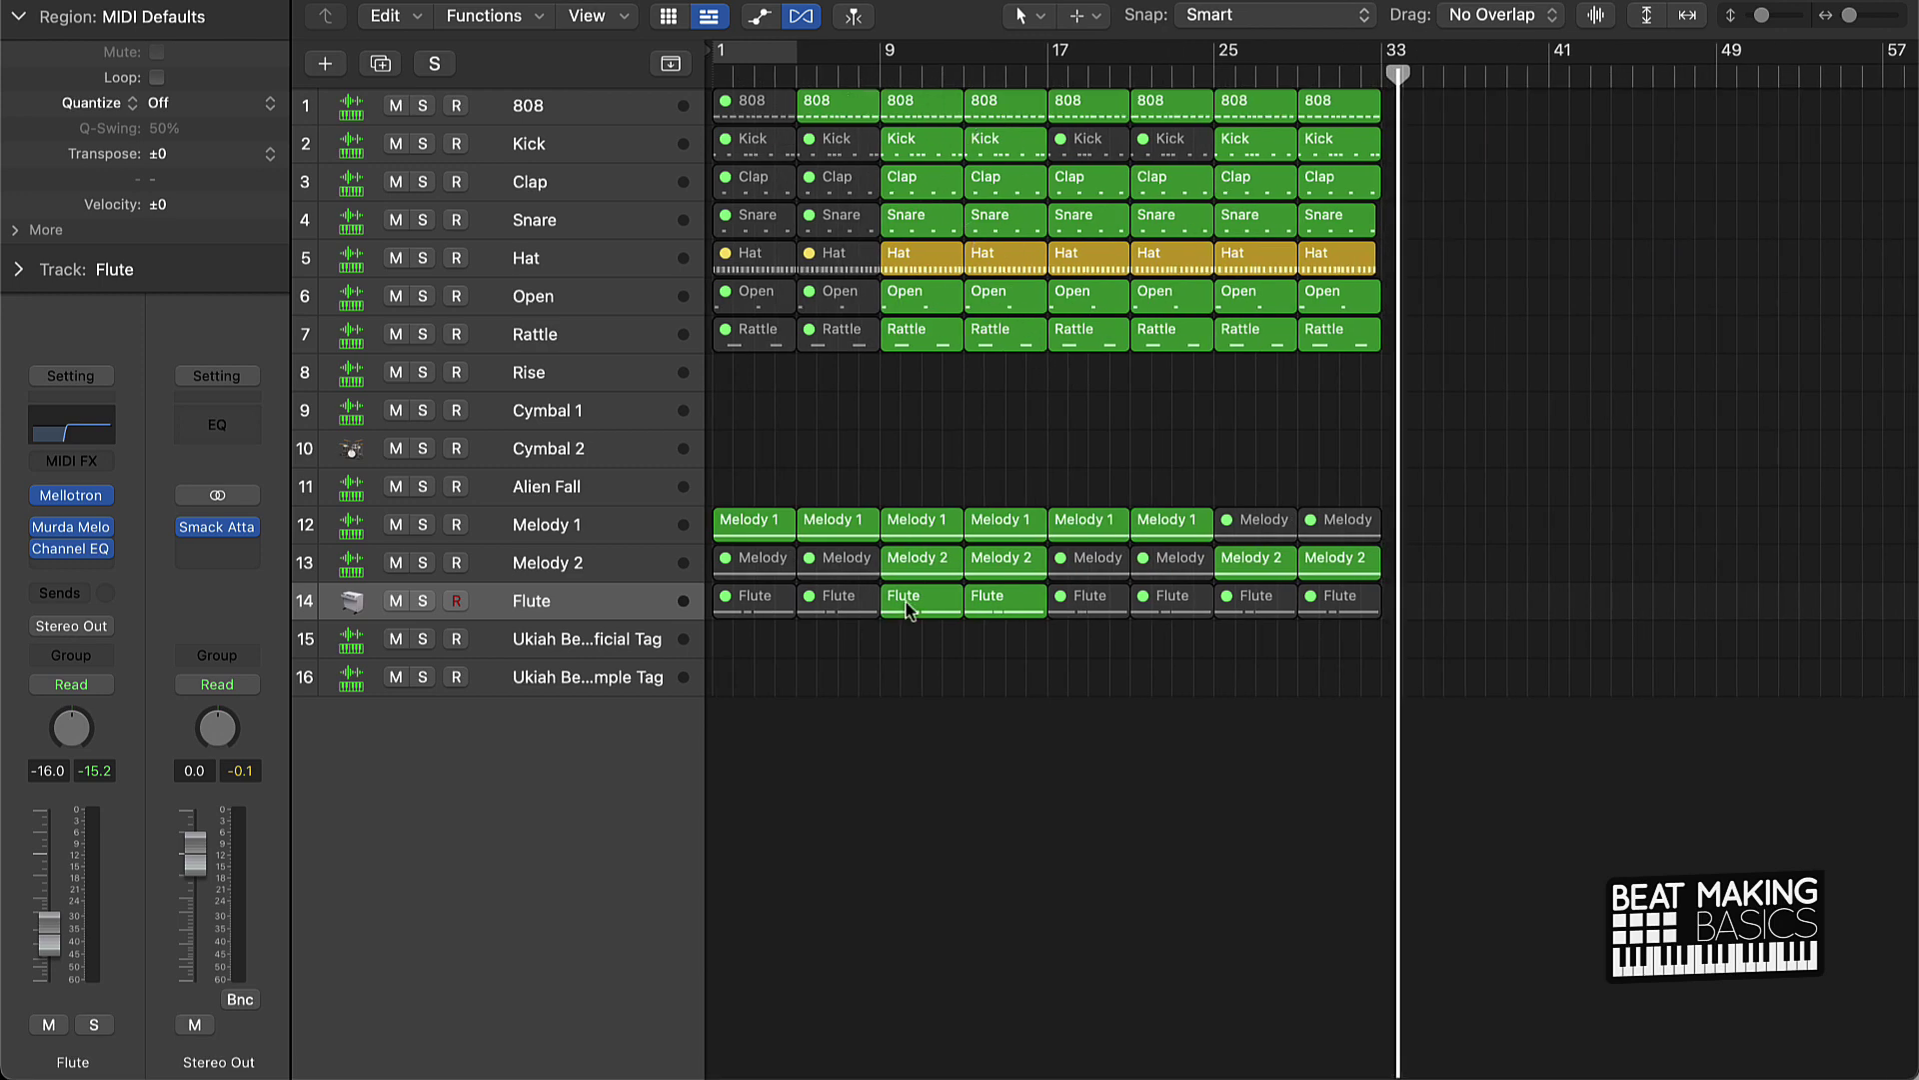
Step: Record a riser on the Rise track leading into bar 9, redo the take, and fit its region to bars 5 to 8
left_click(873, 73)
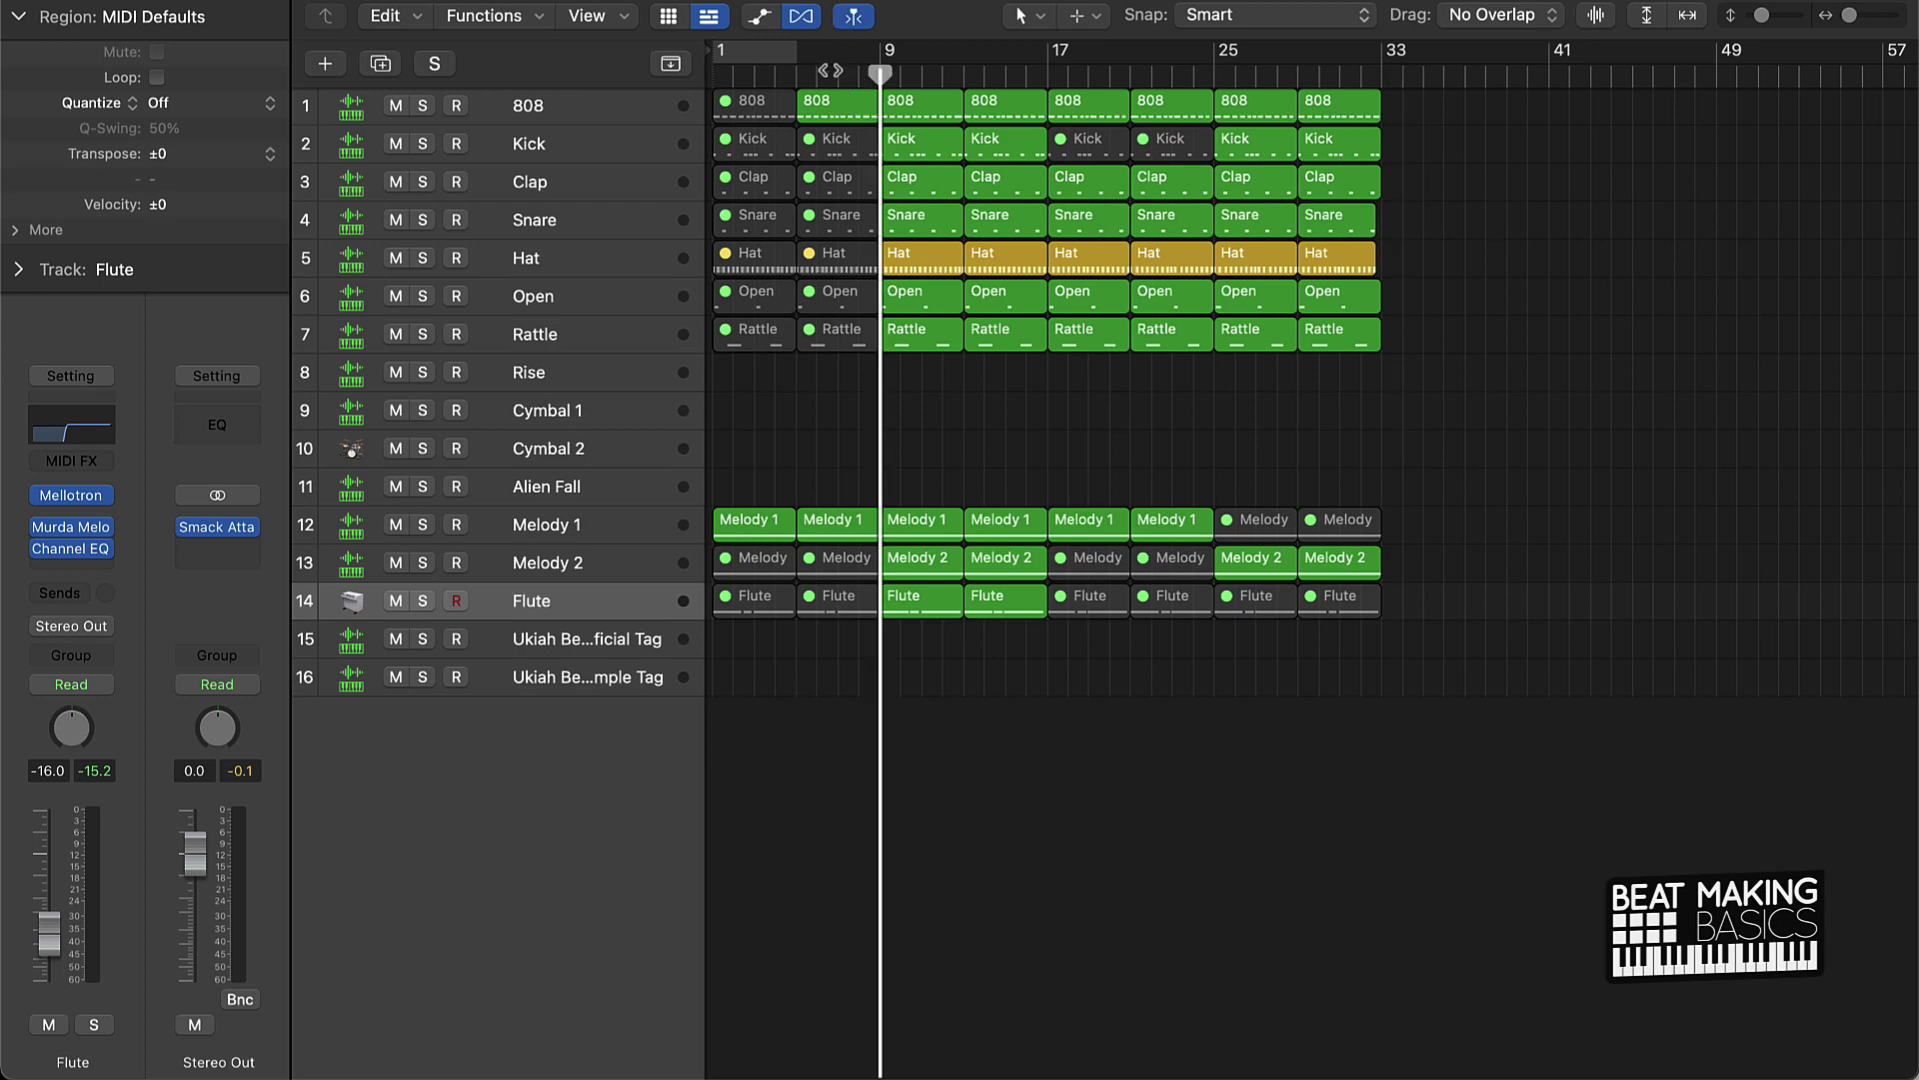
left_click(796, 75)
left_click(560, 373)
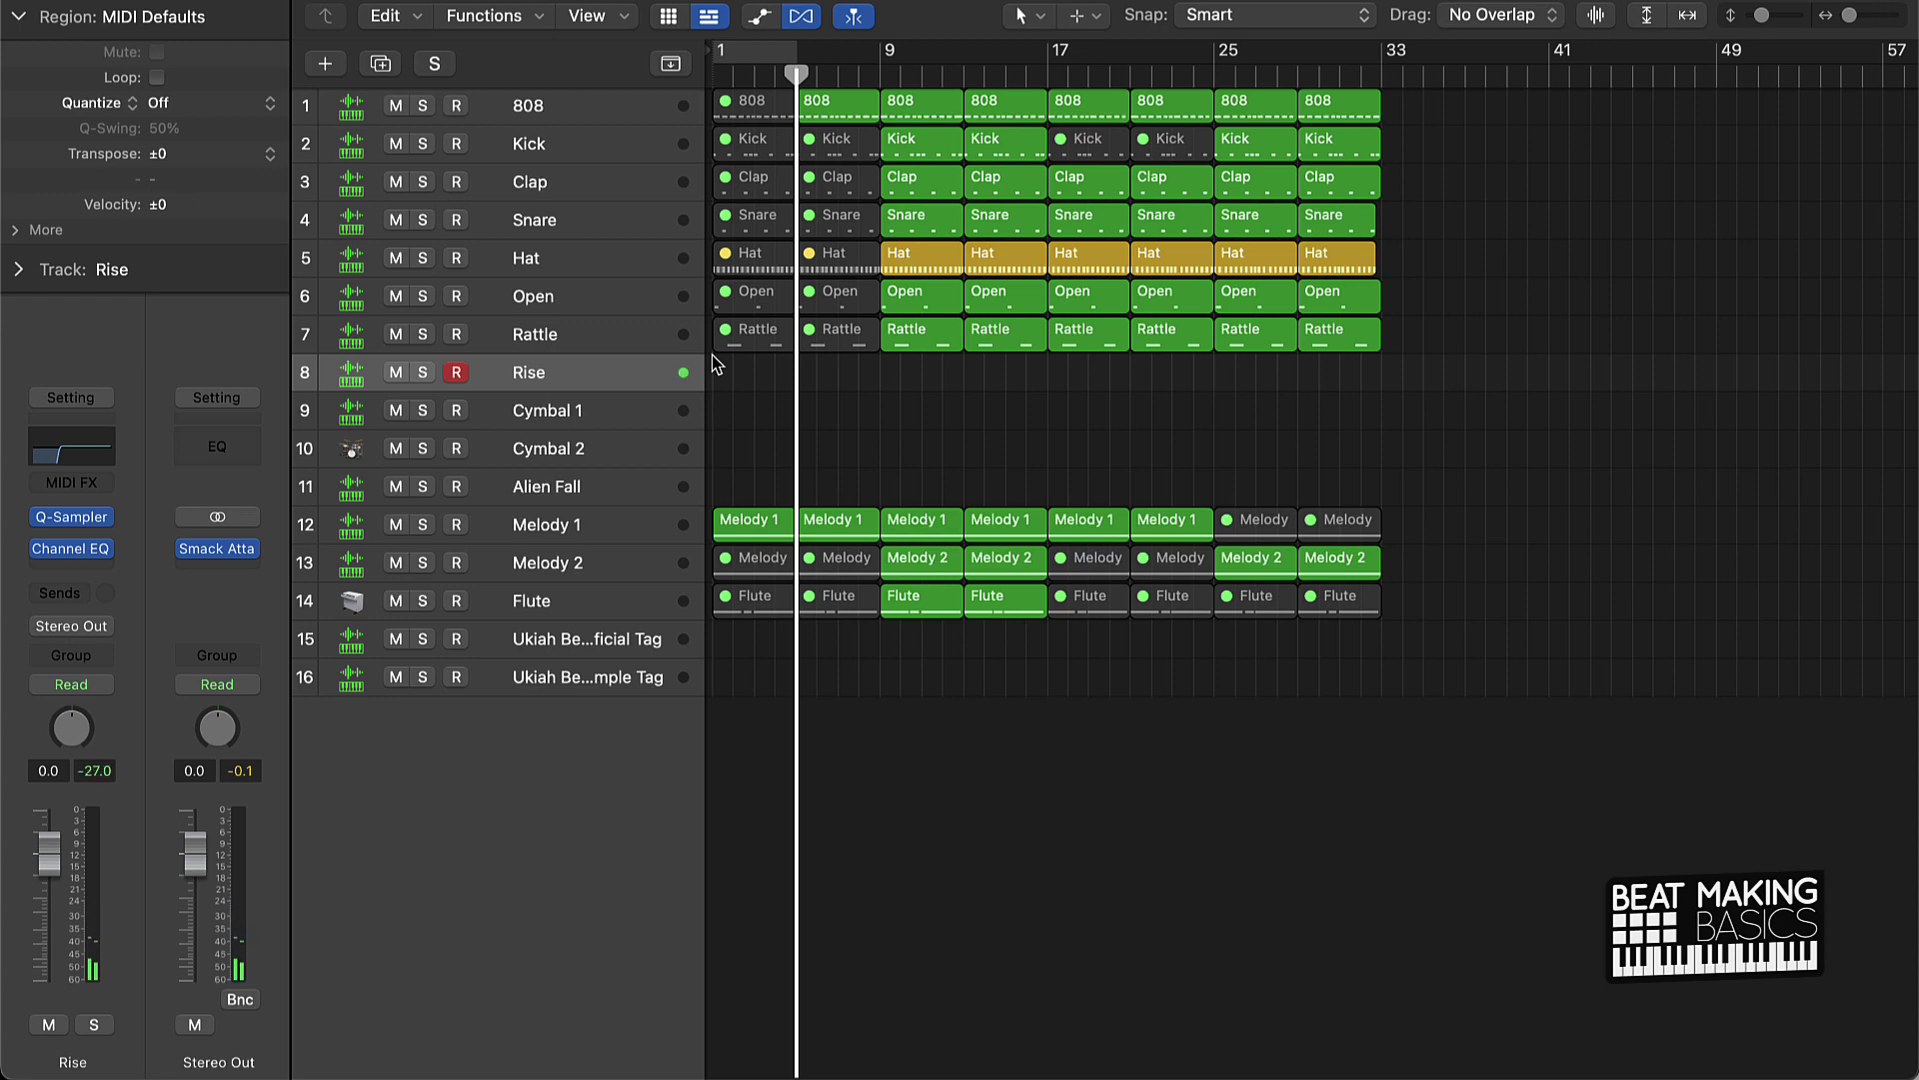
key("r")
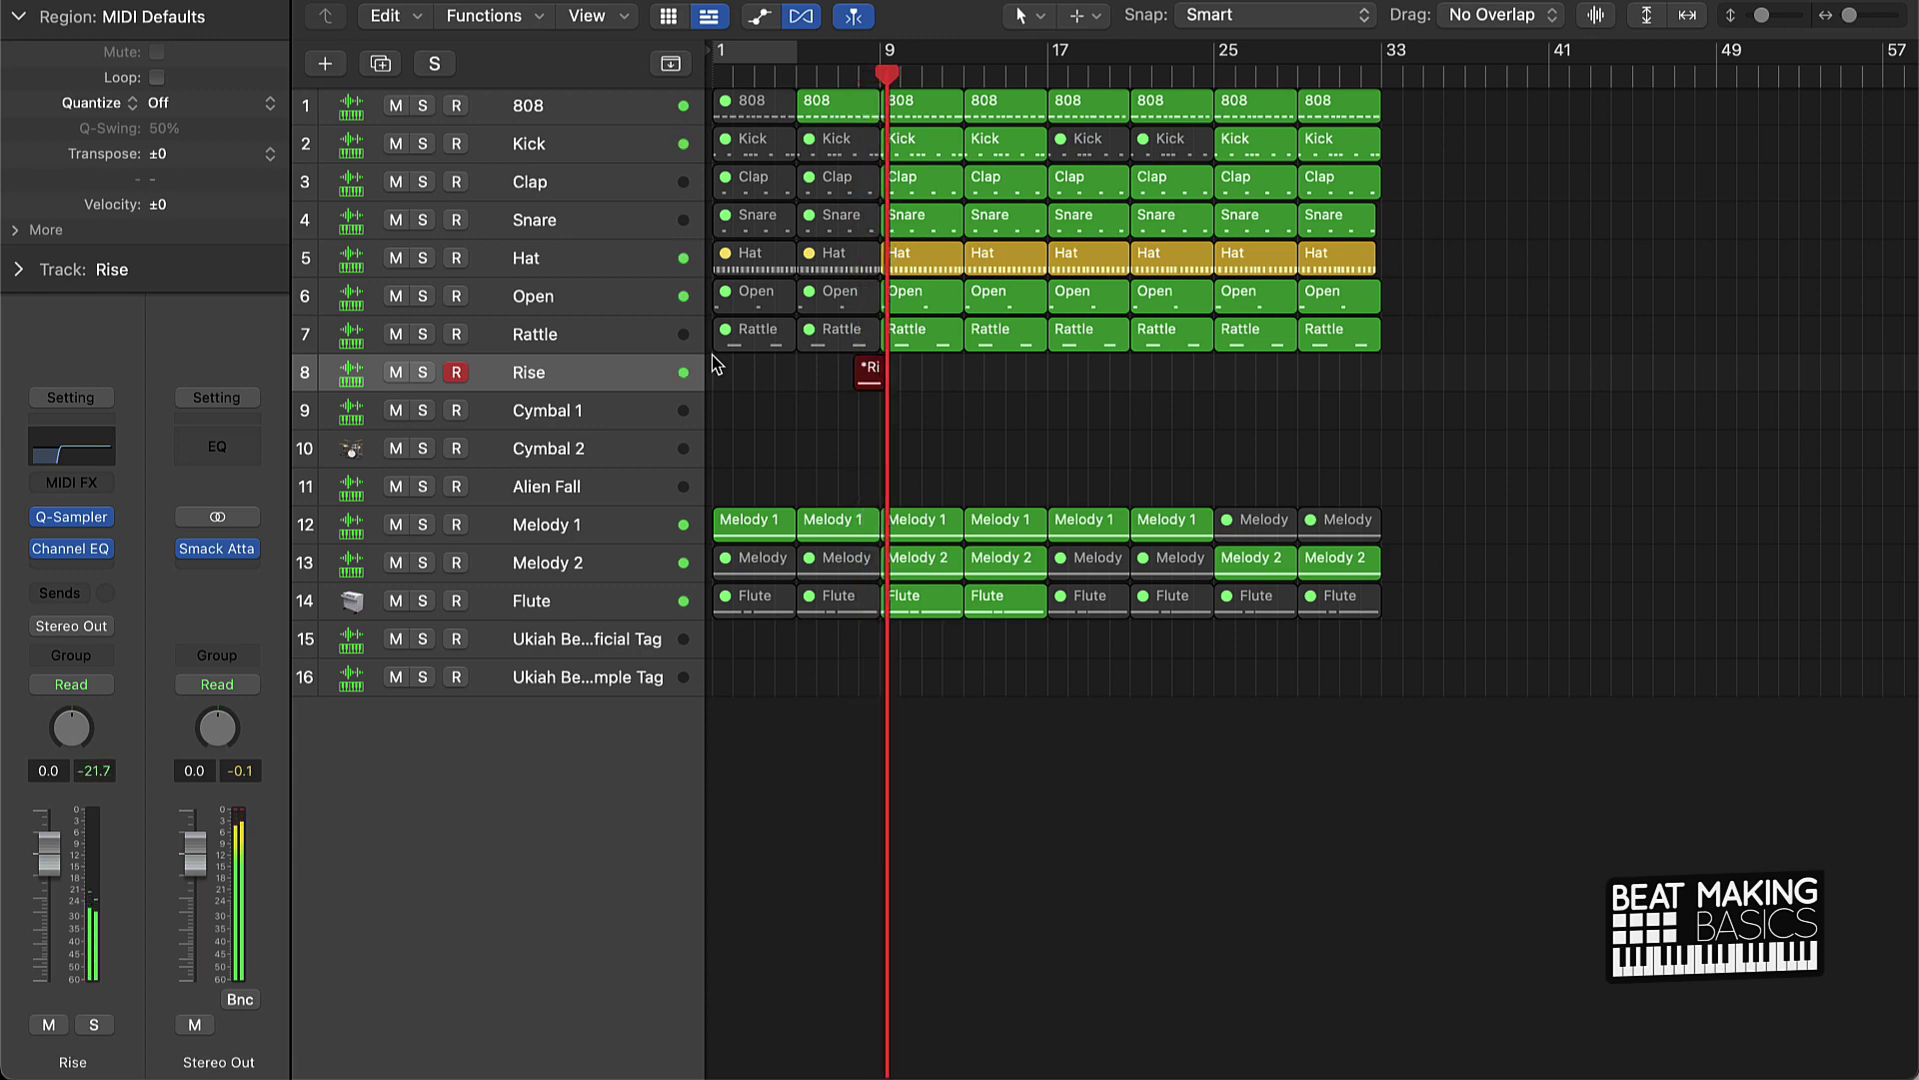
key("space")
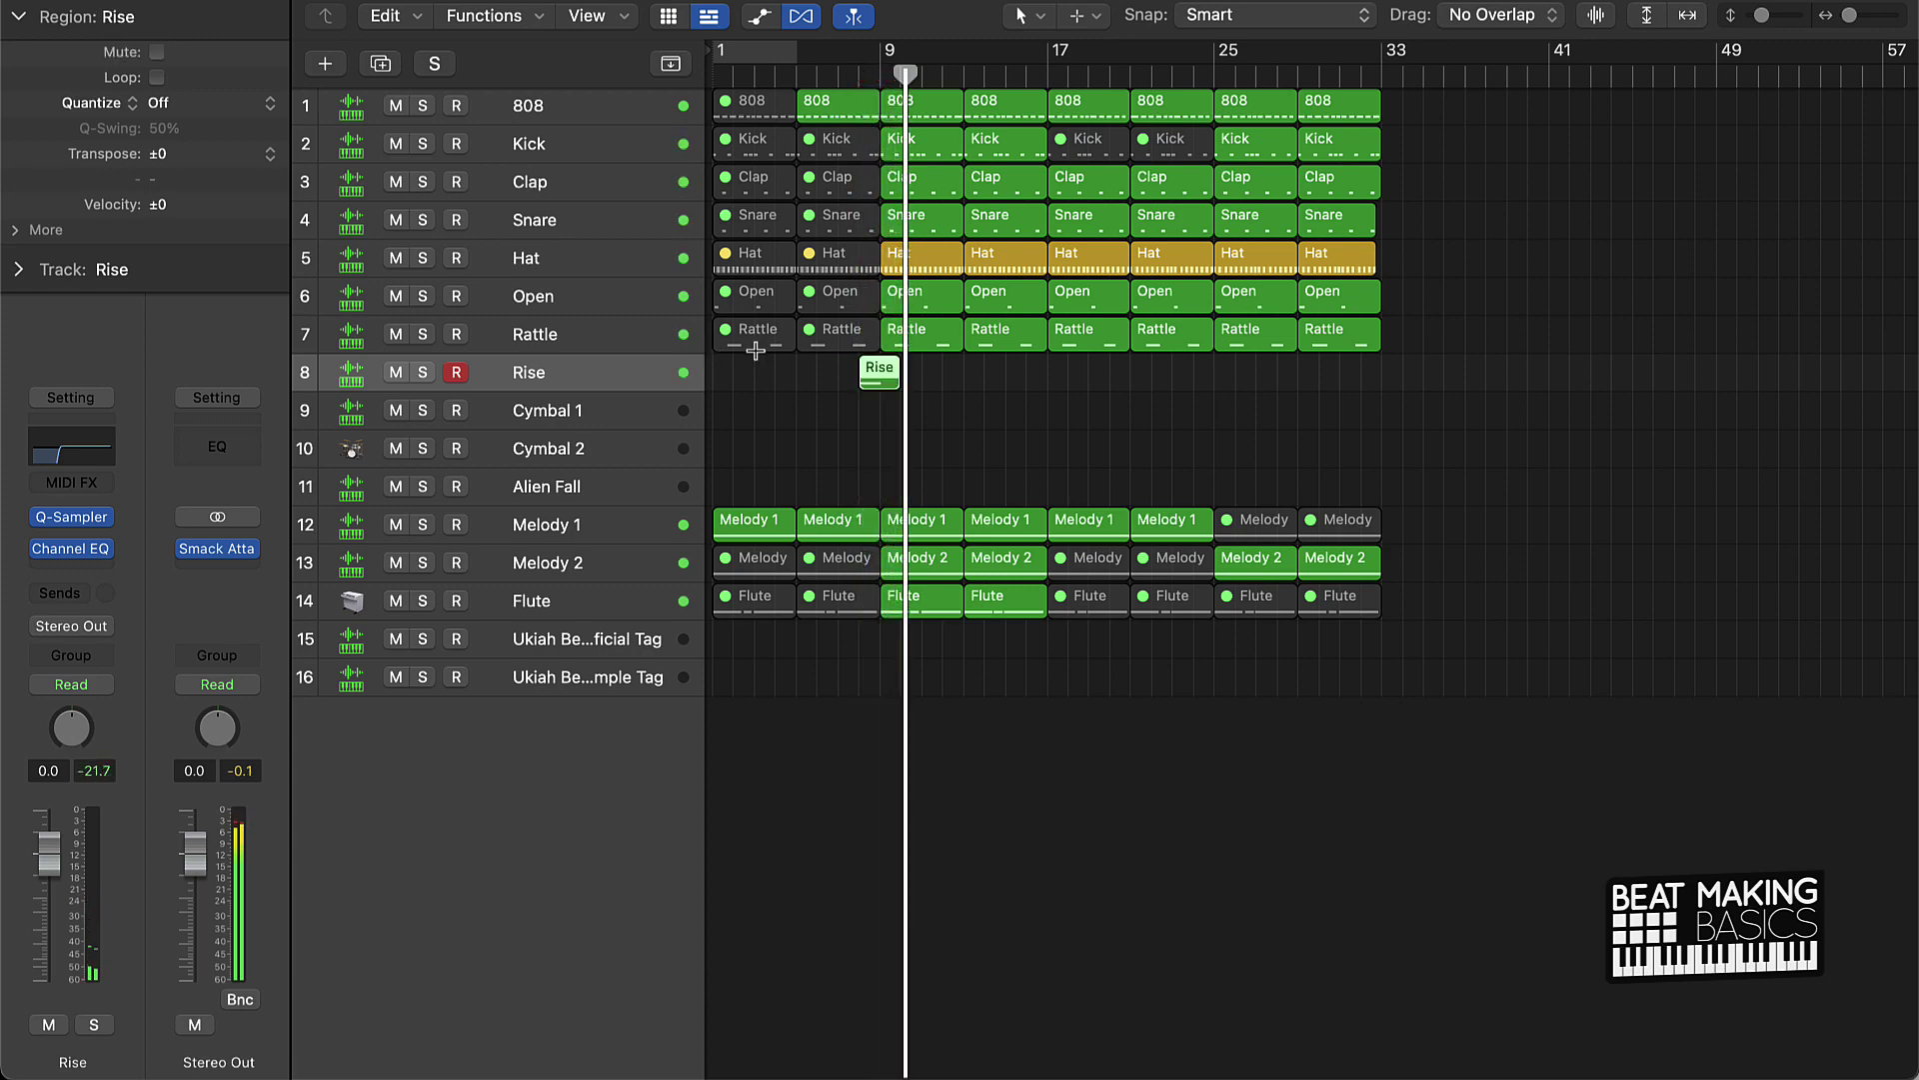
left_click(836, 85)
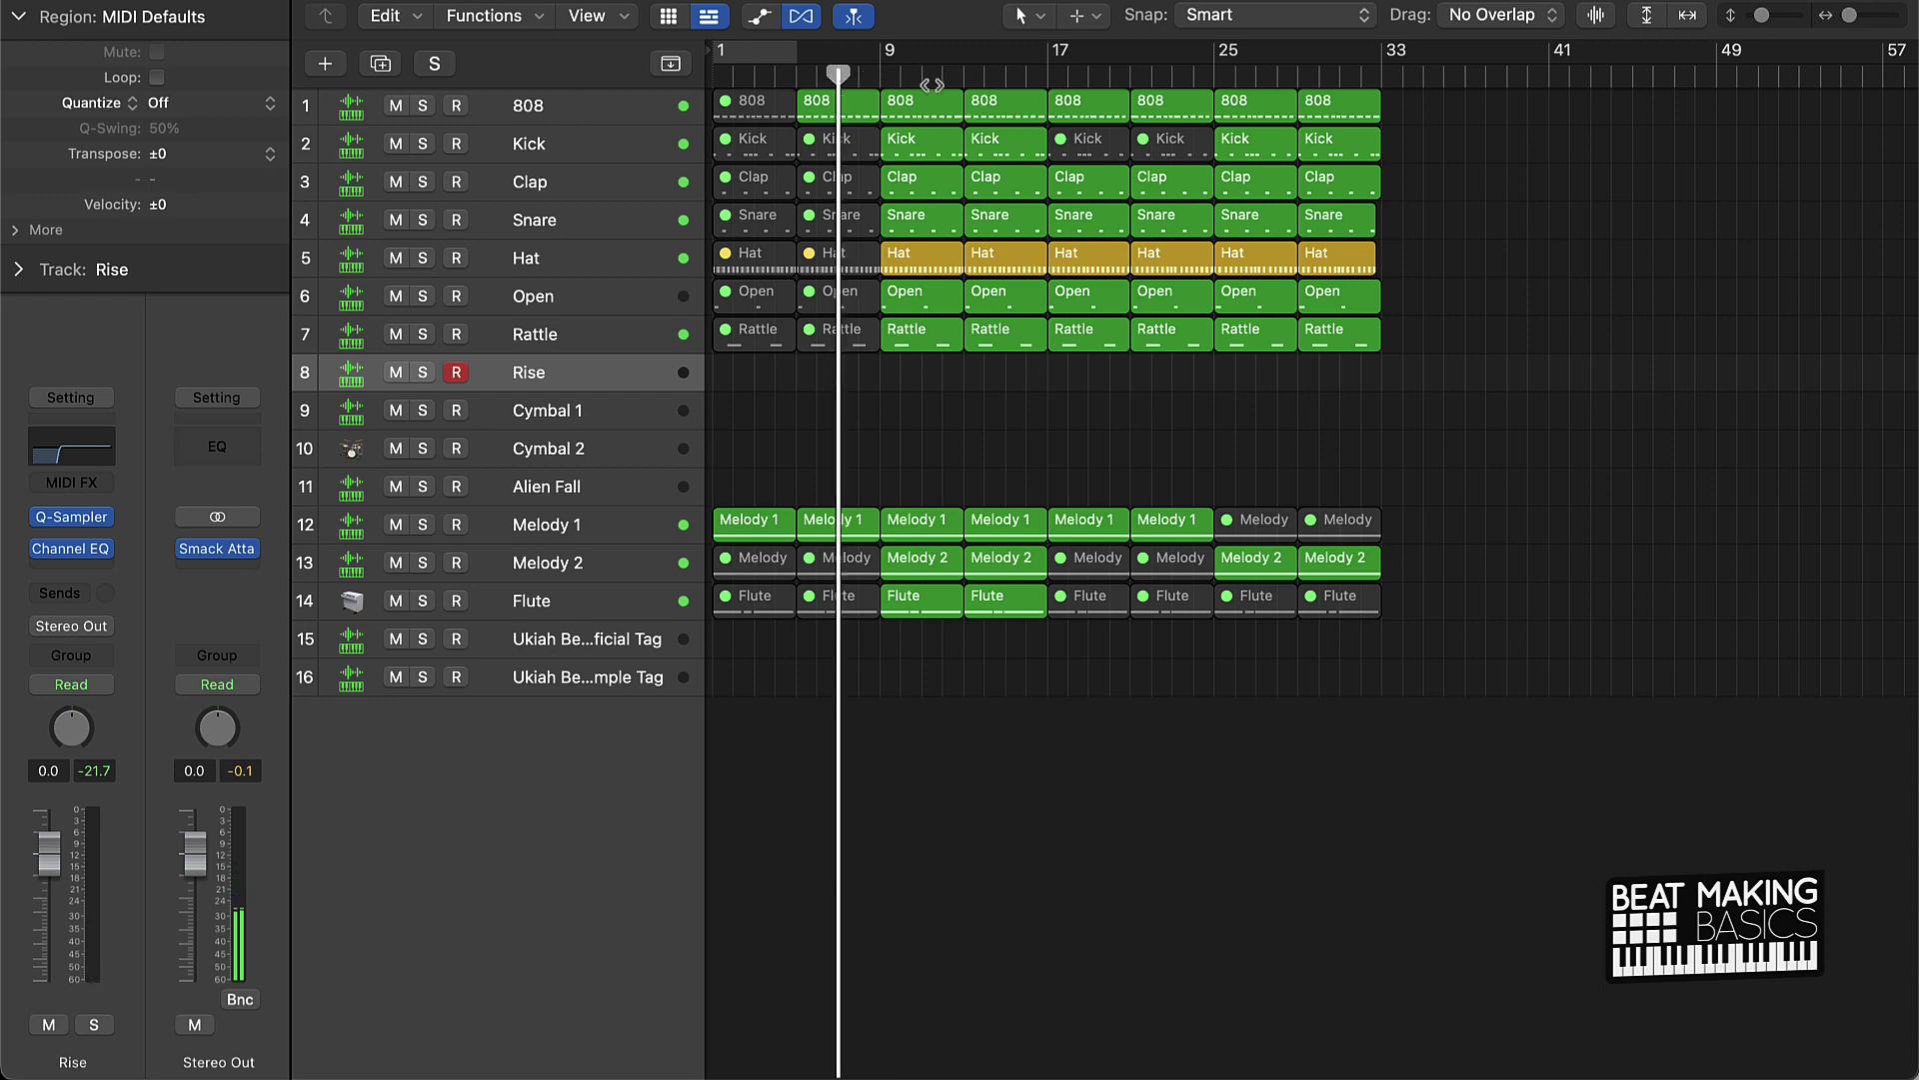
key("r")
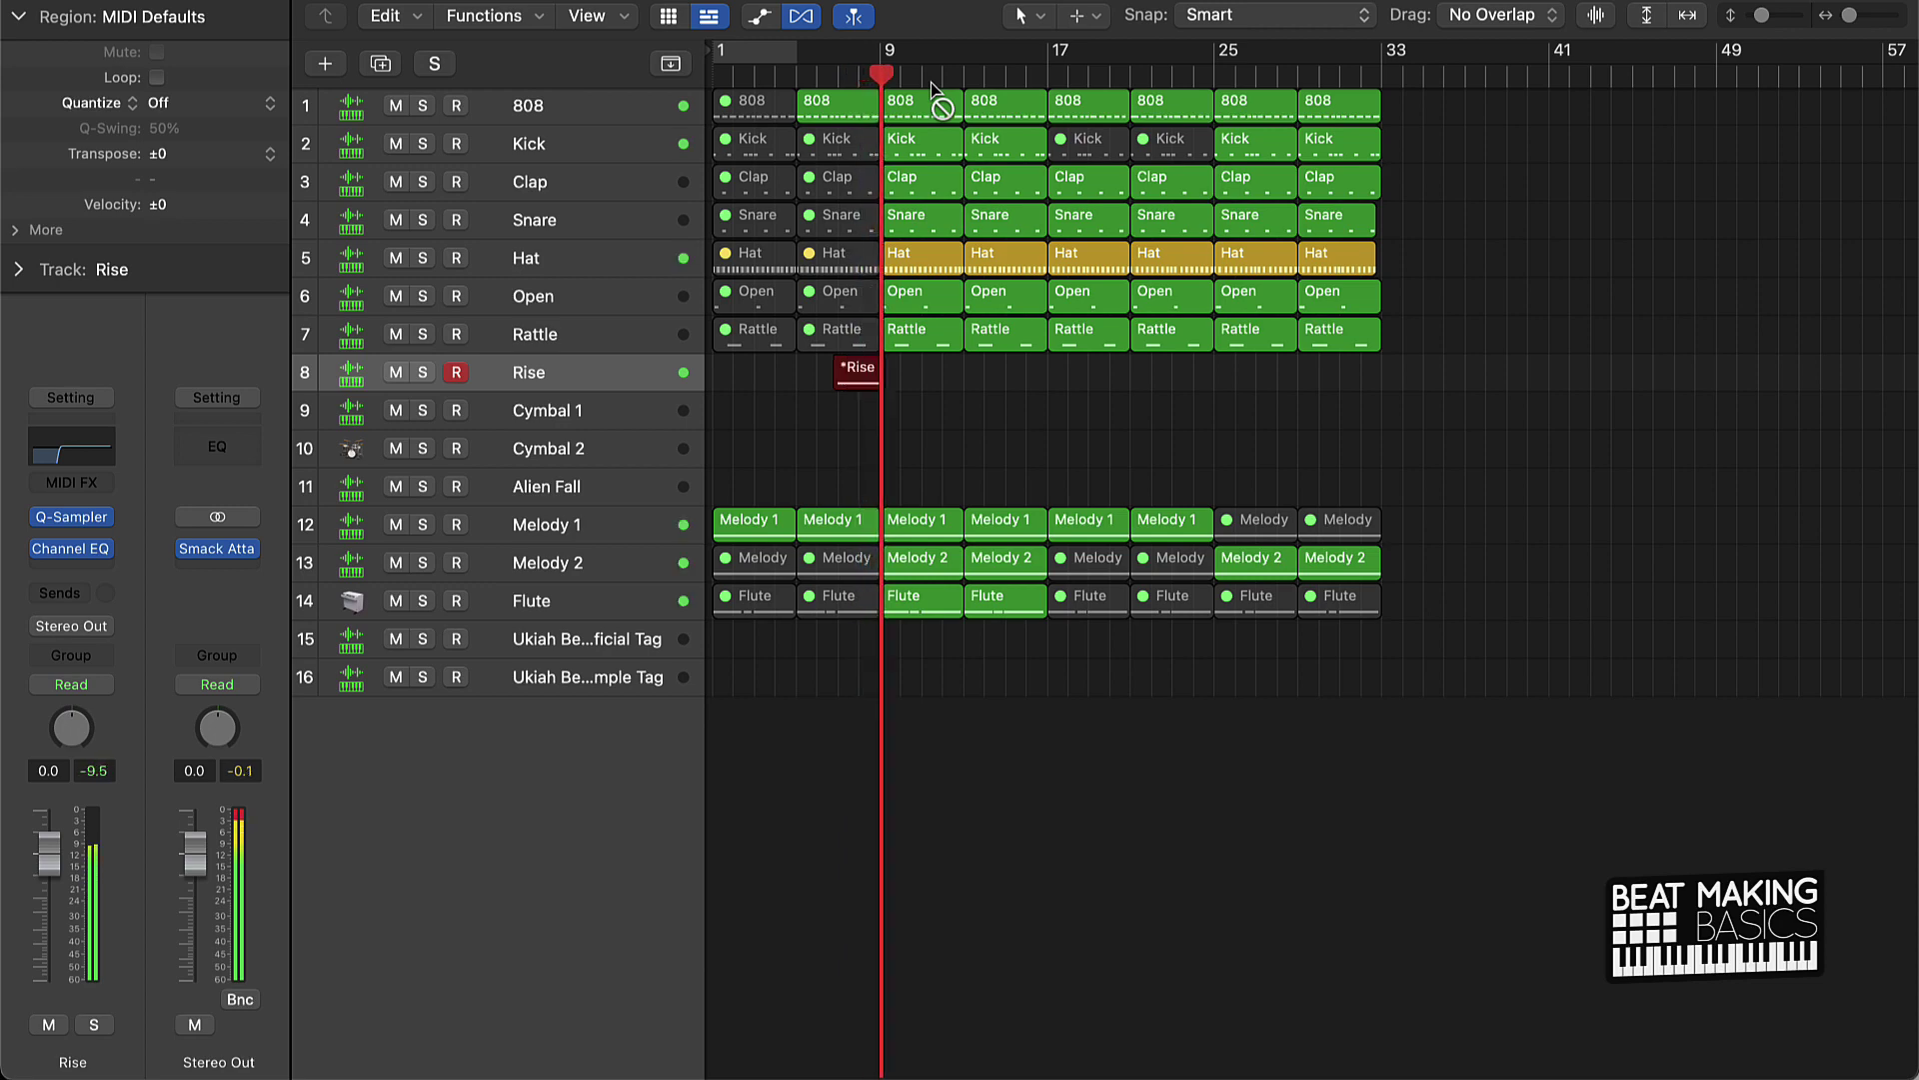
key("space")
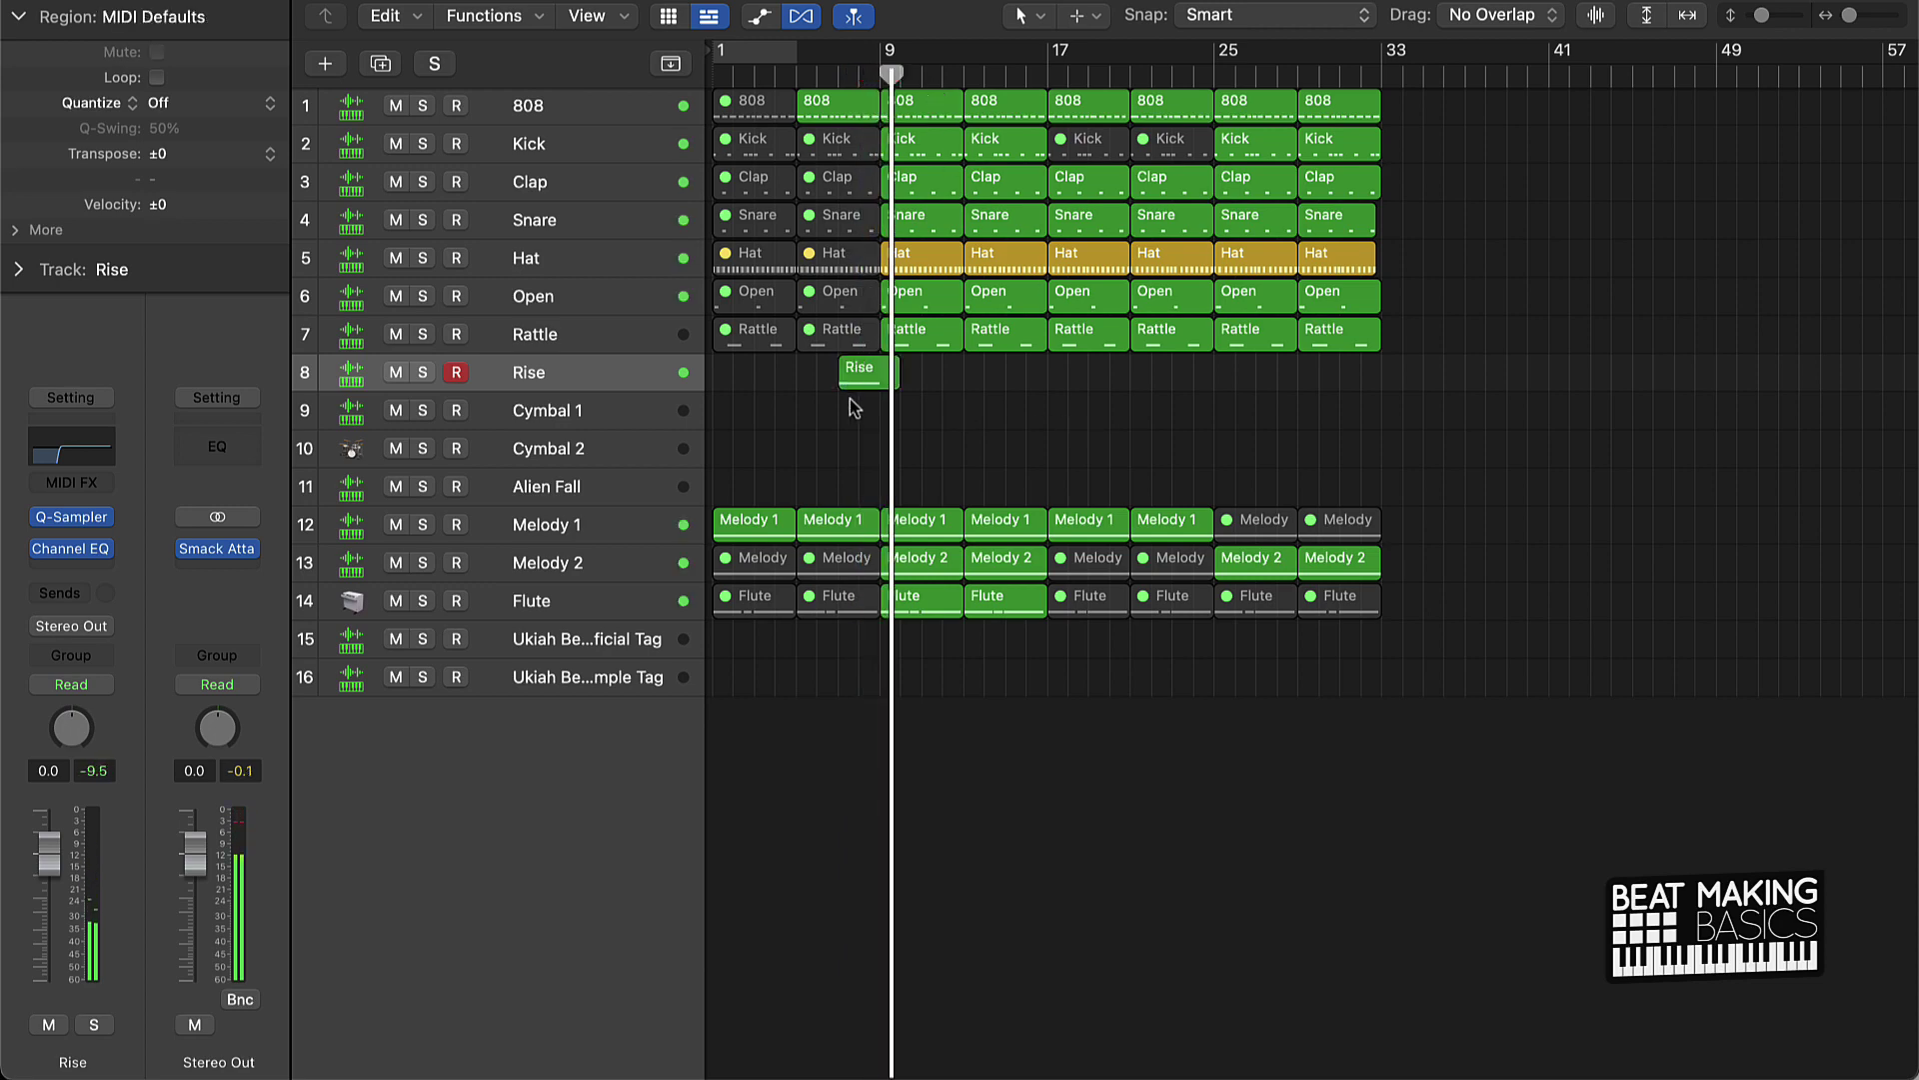
left_click_drag(838, 381, 879, 381)
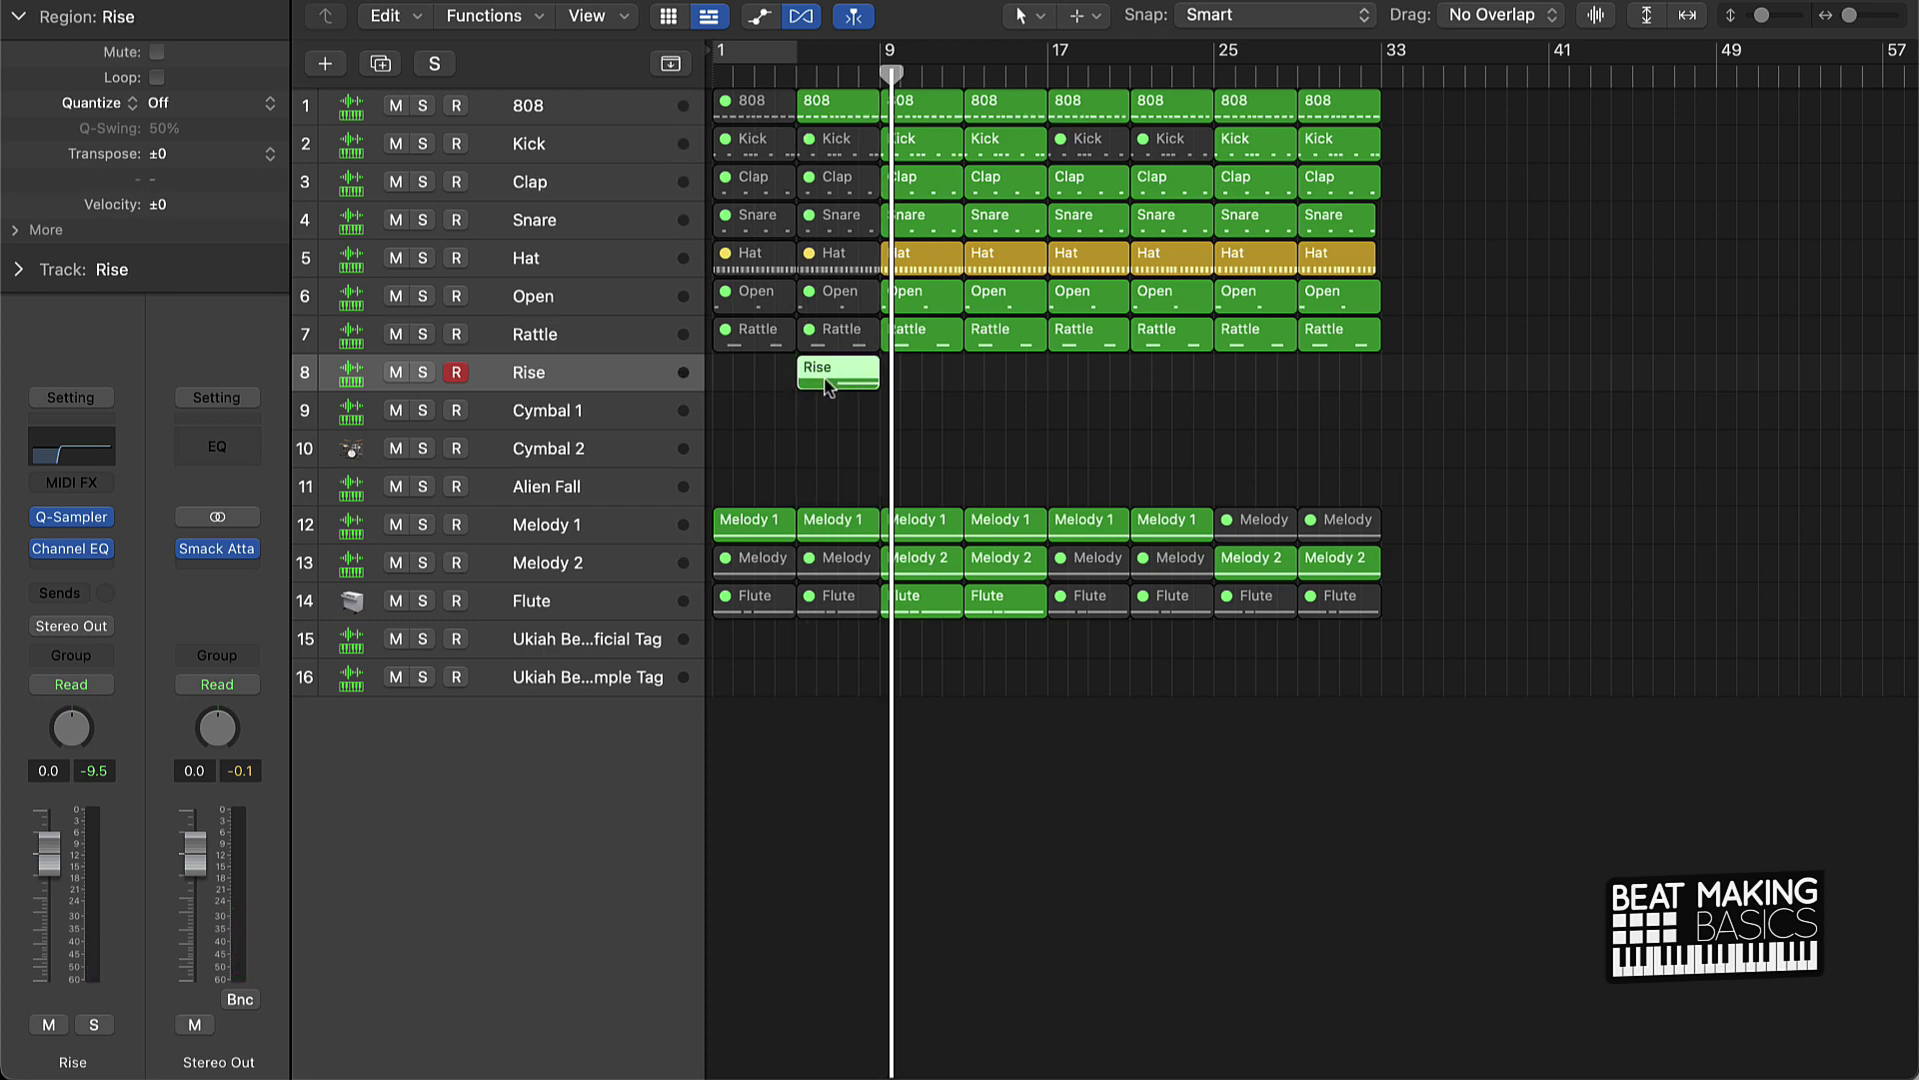
Step: Copy the Rise region to bars 13 and 29 and lower the Rise track's volume to -6.8 dB
left_click_drag(827, 385, 1335, 376)
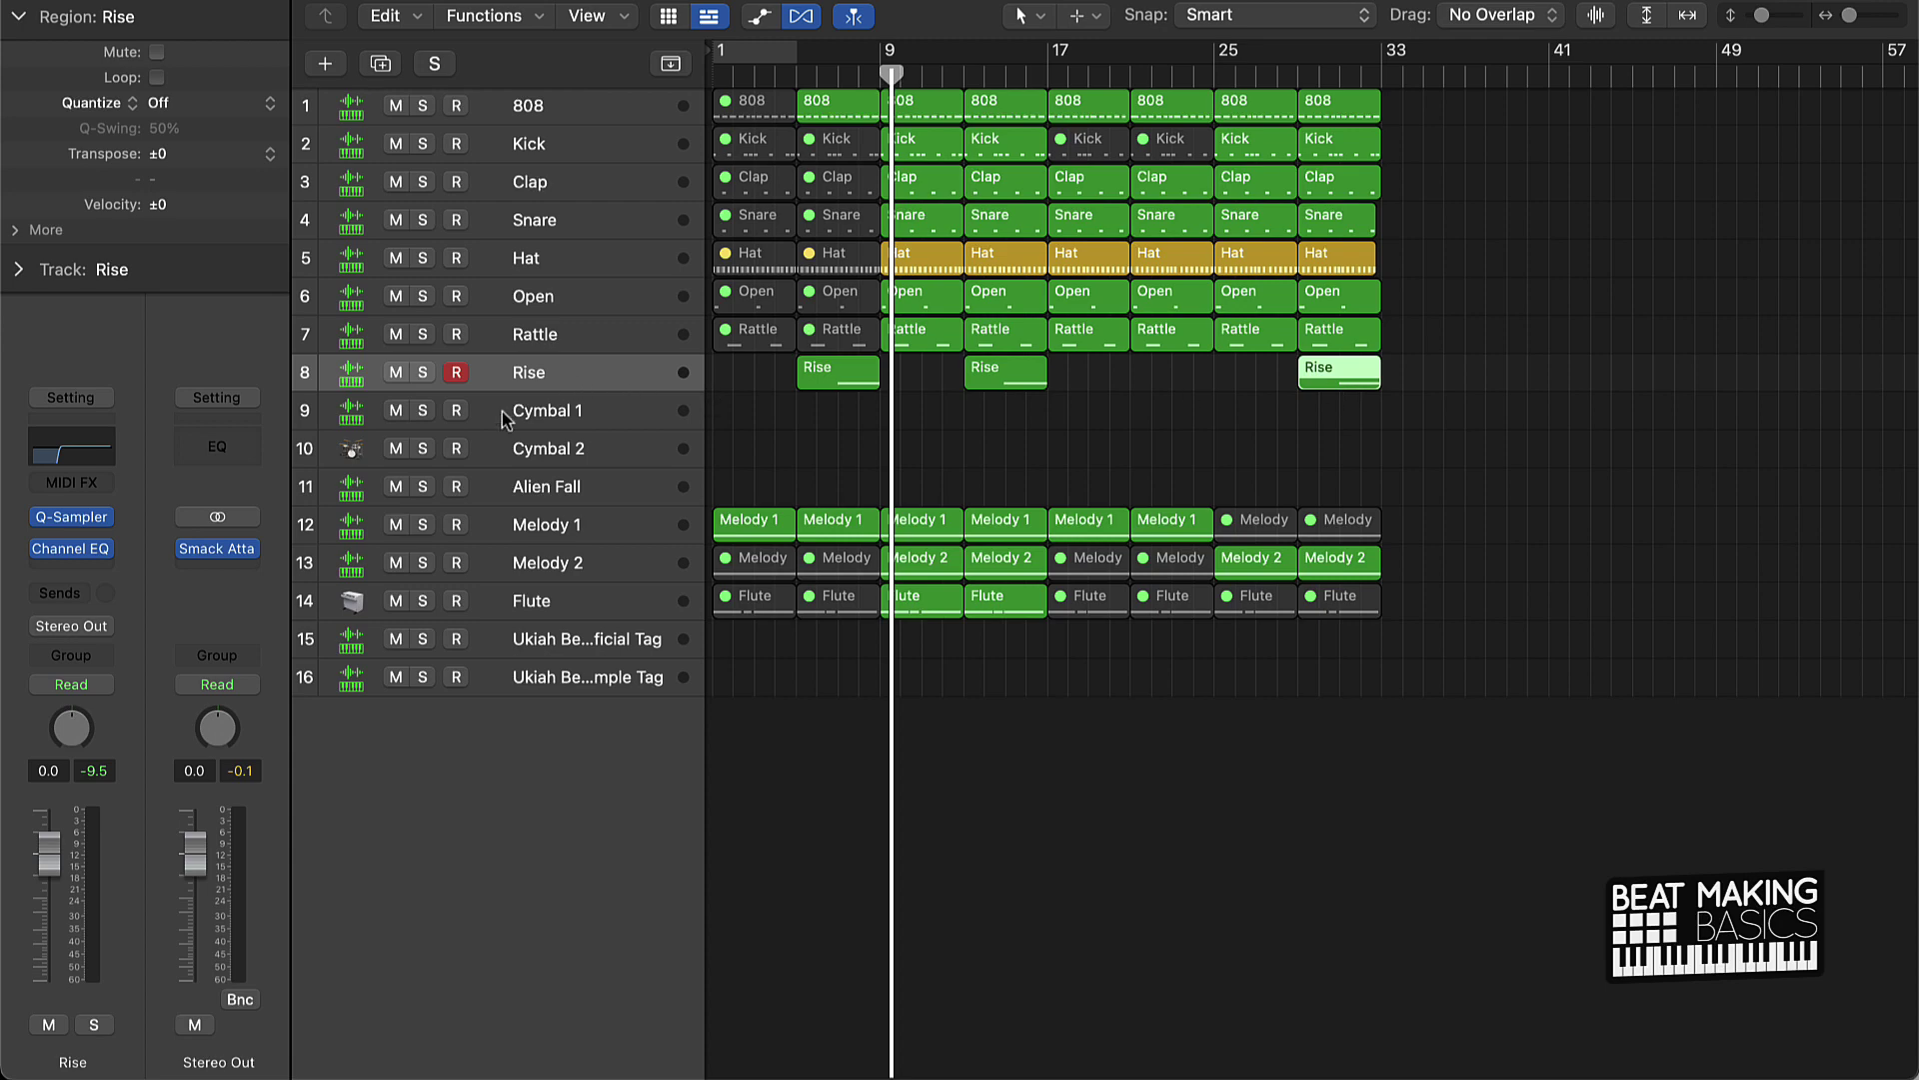
left_click_drag(52, 853, 58, 940)
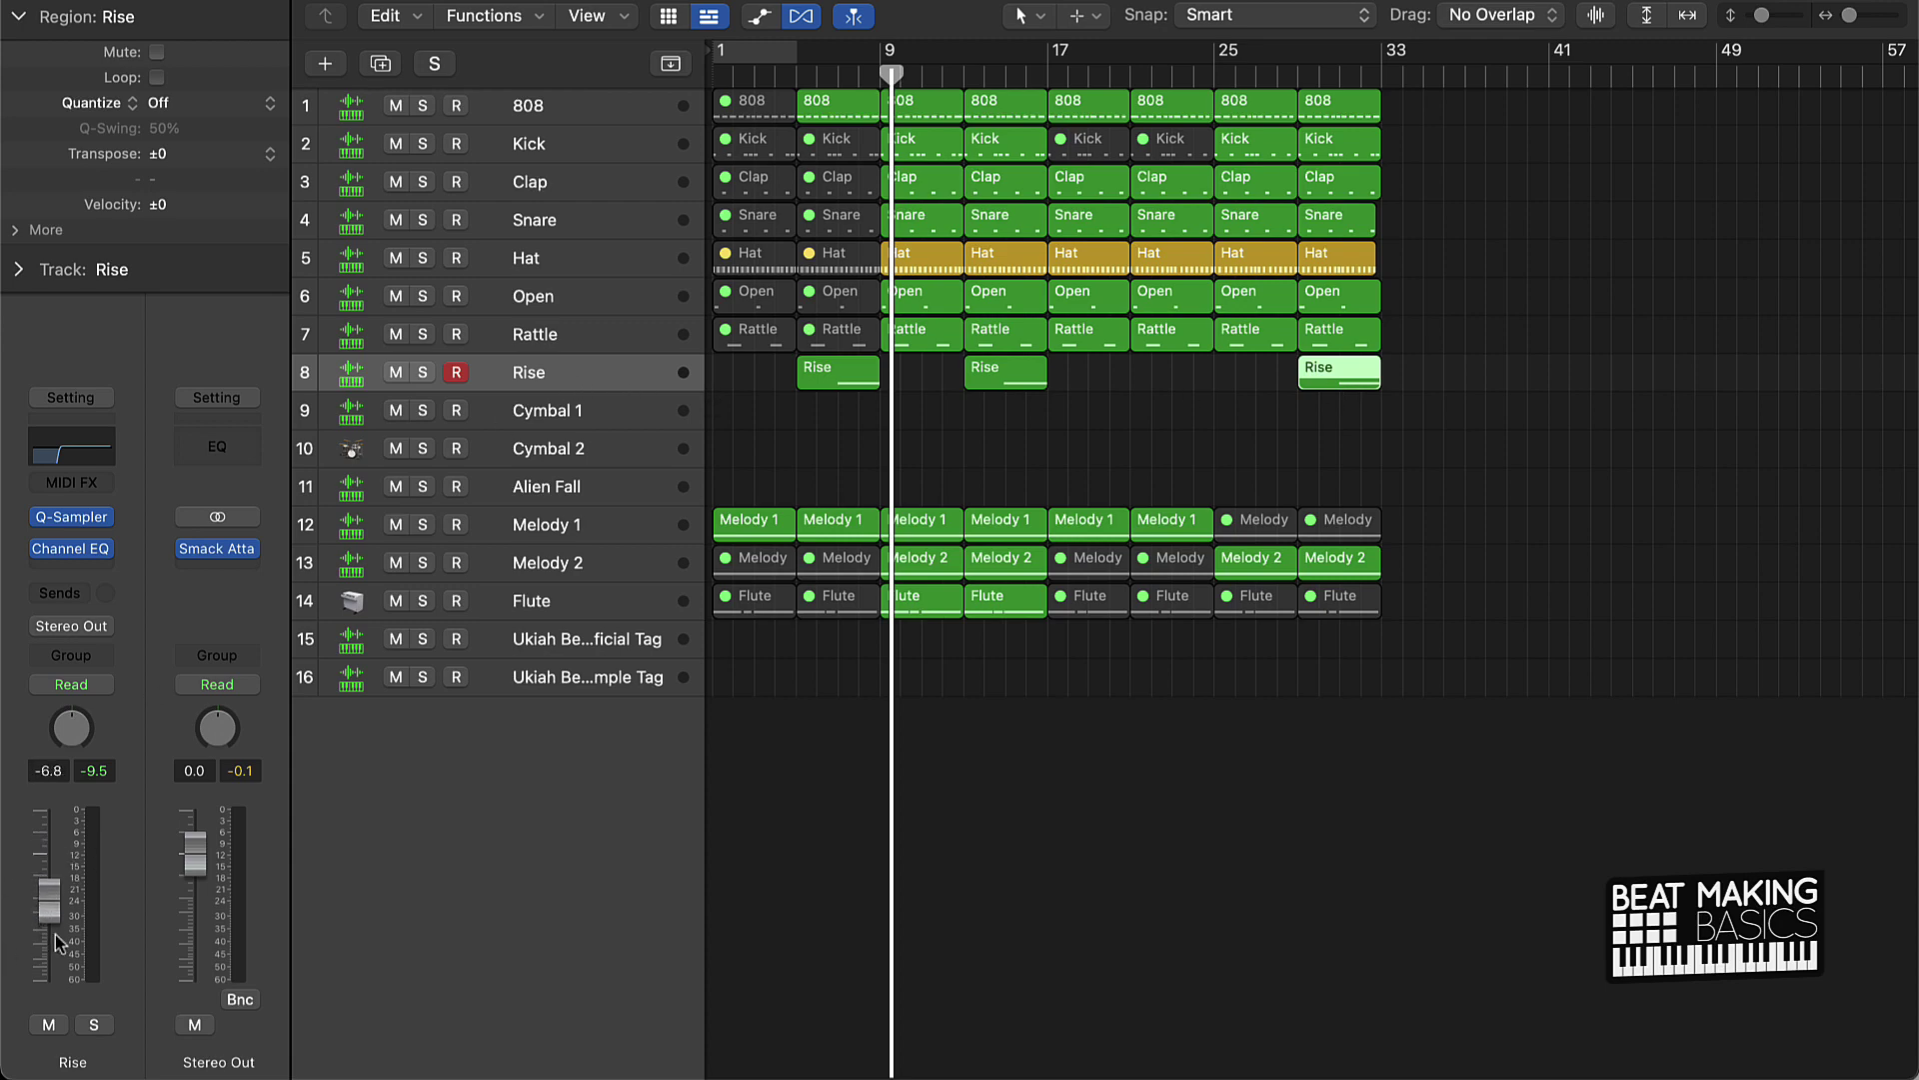
Step: Record a cymbal hit at bar 9 on the Cymbal 1 track
left_click(557, 414)
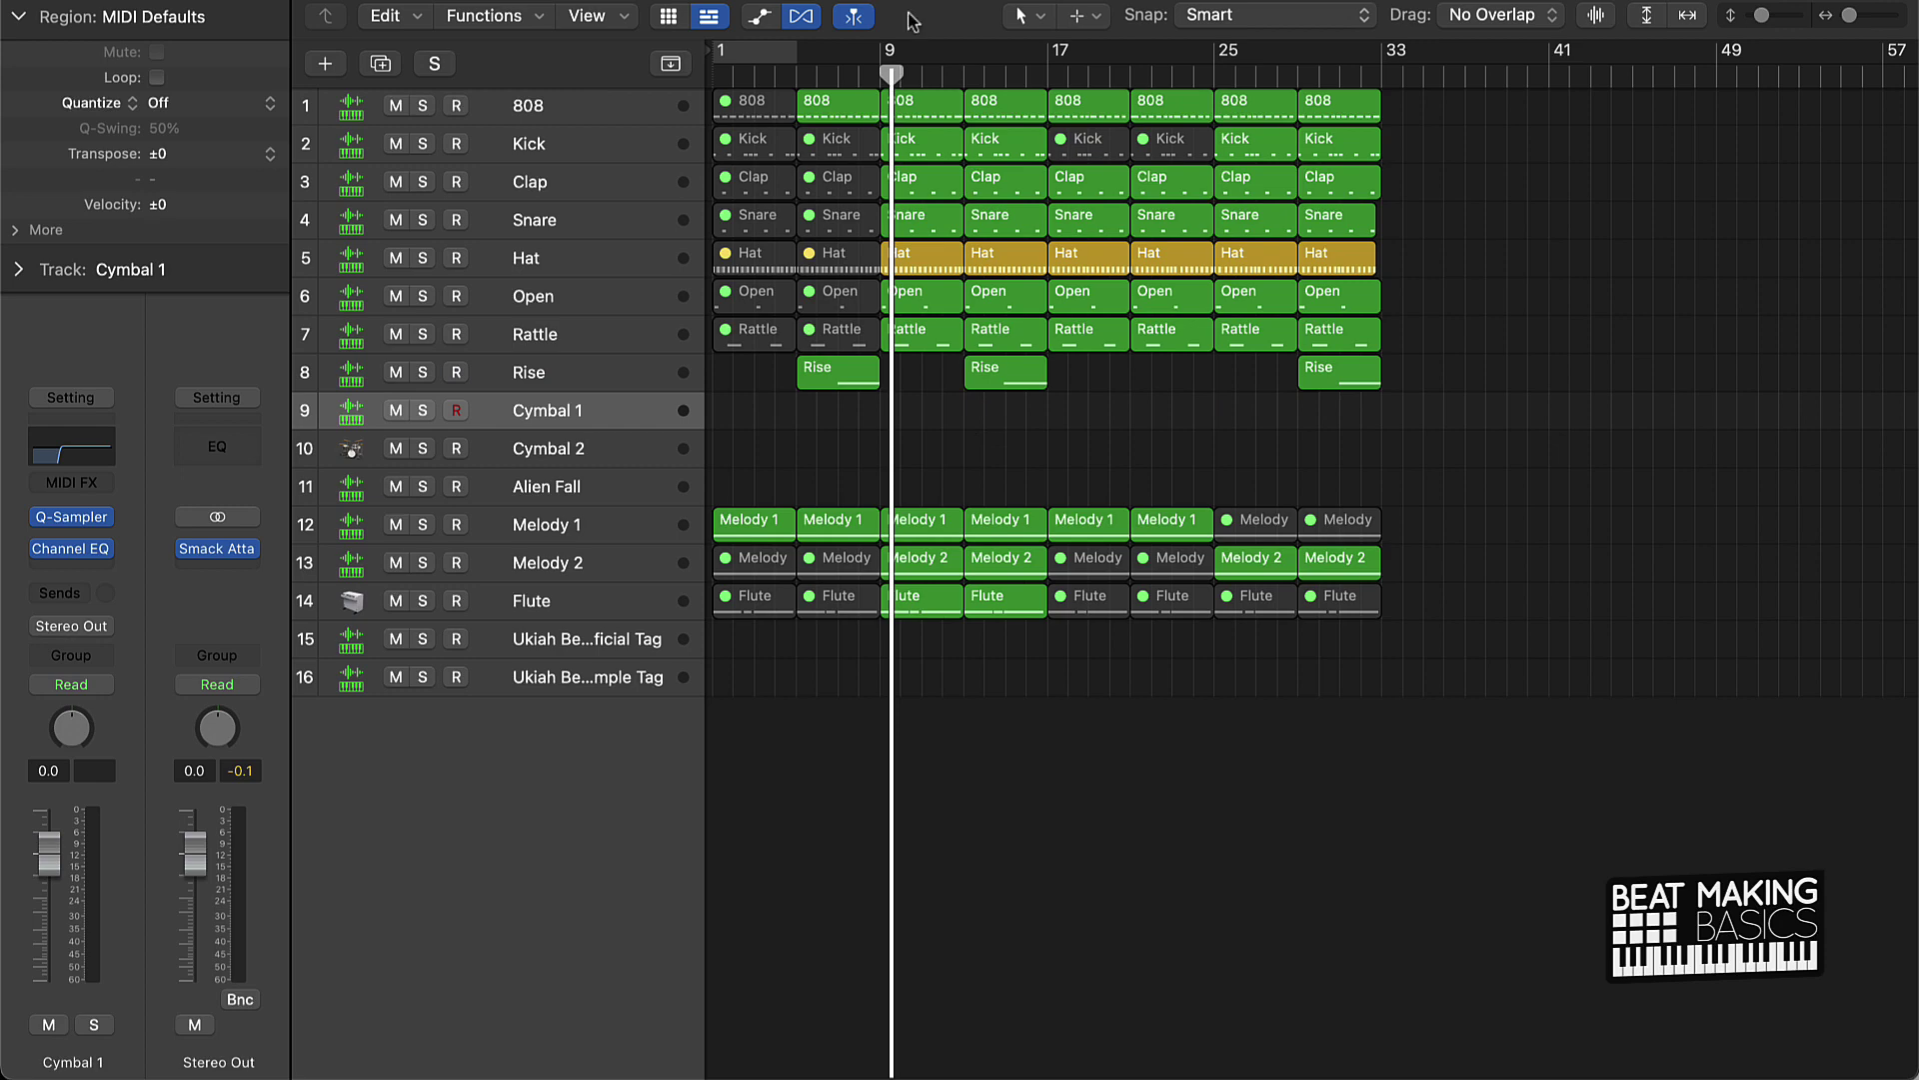
left_click(853, 79)
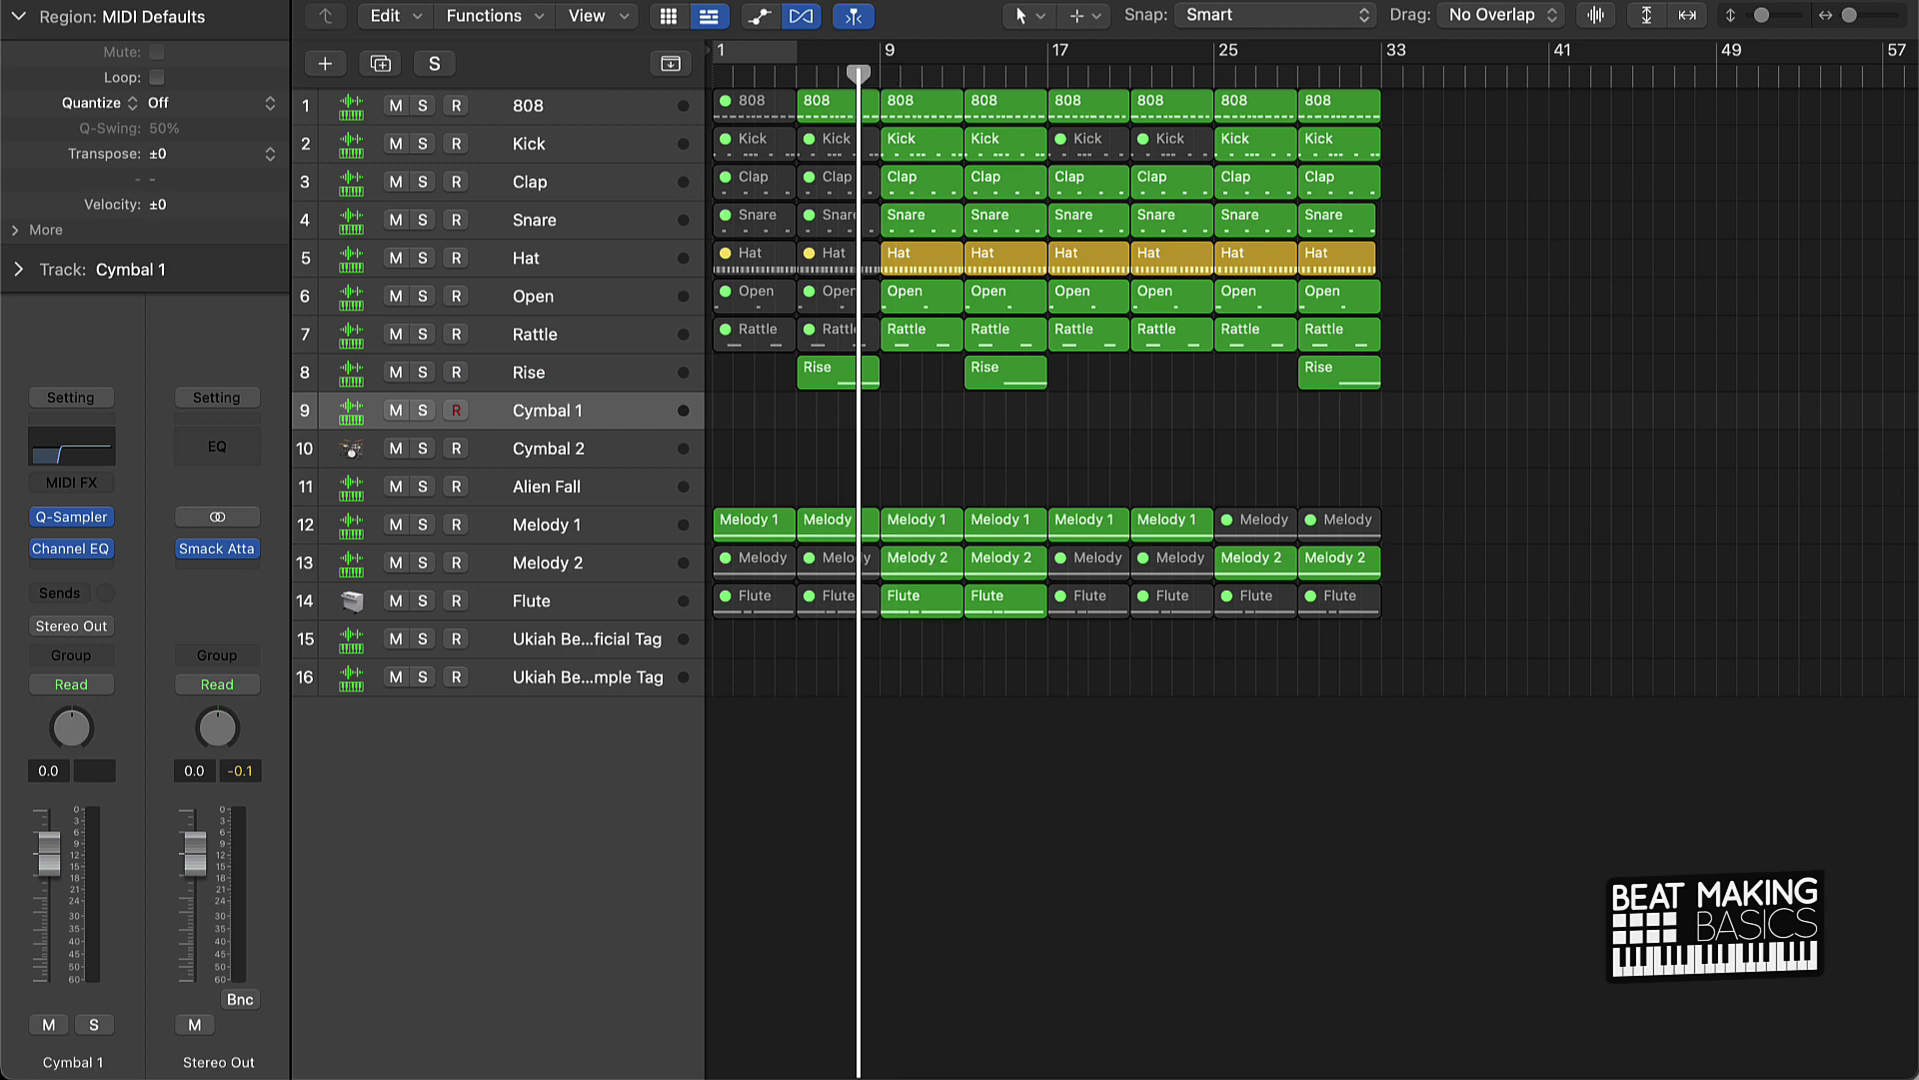
key("r")
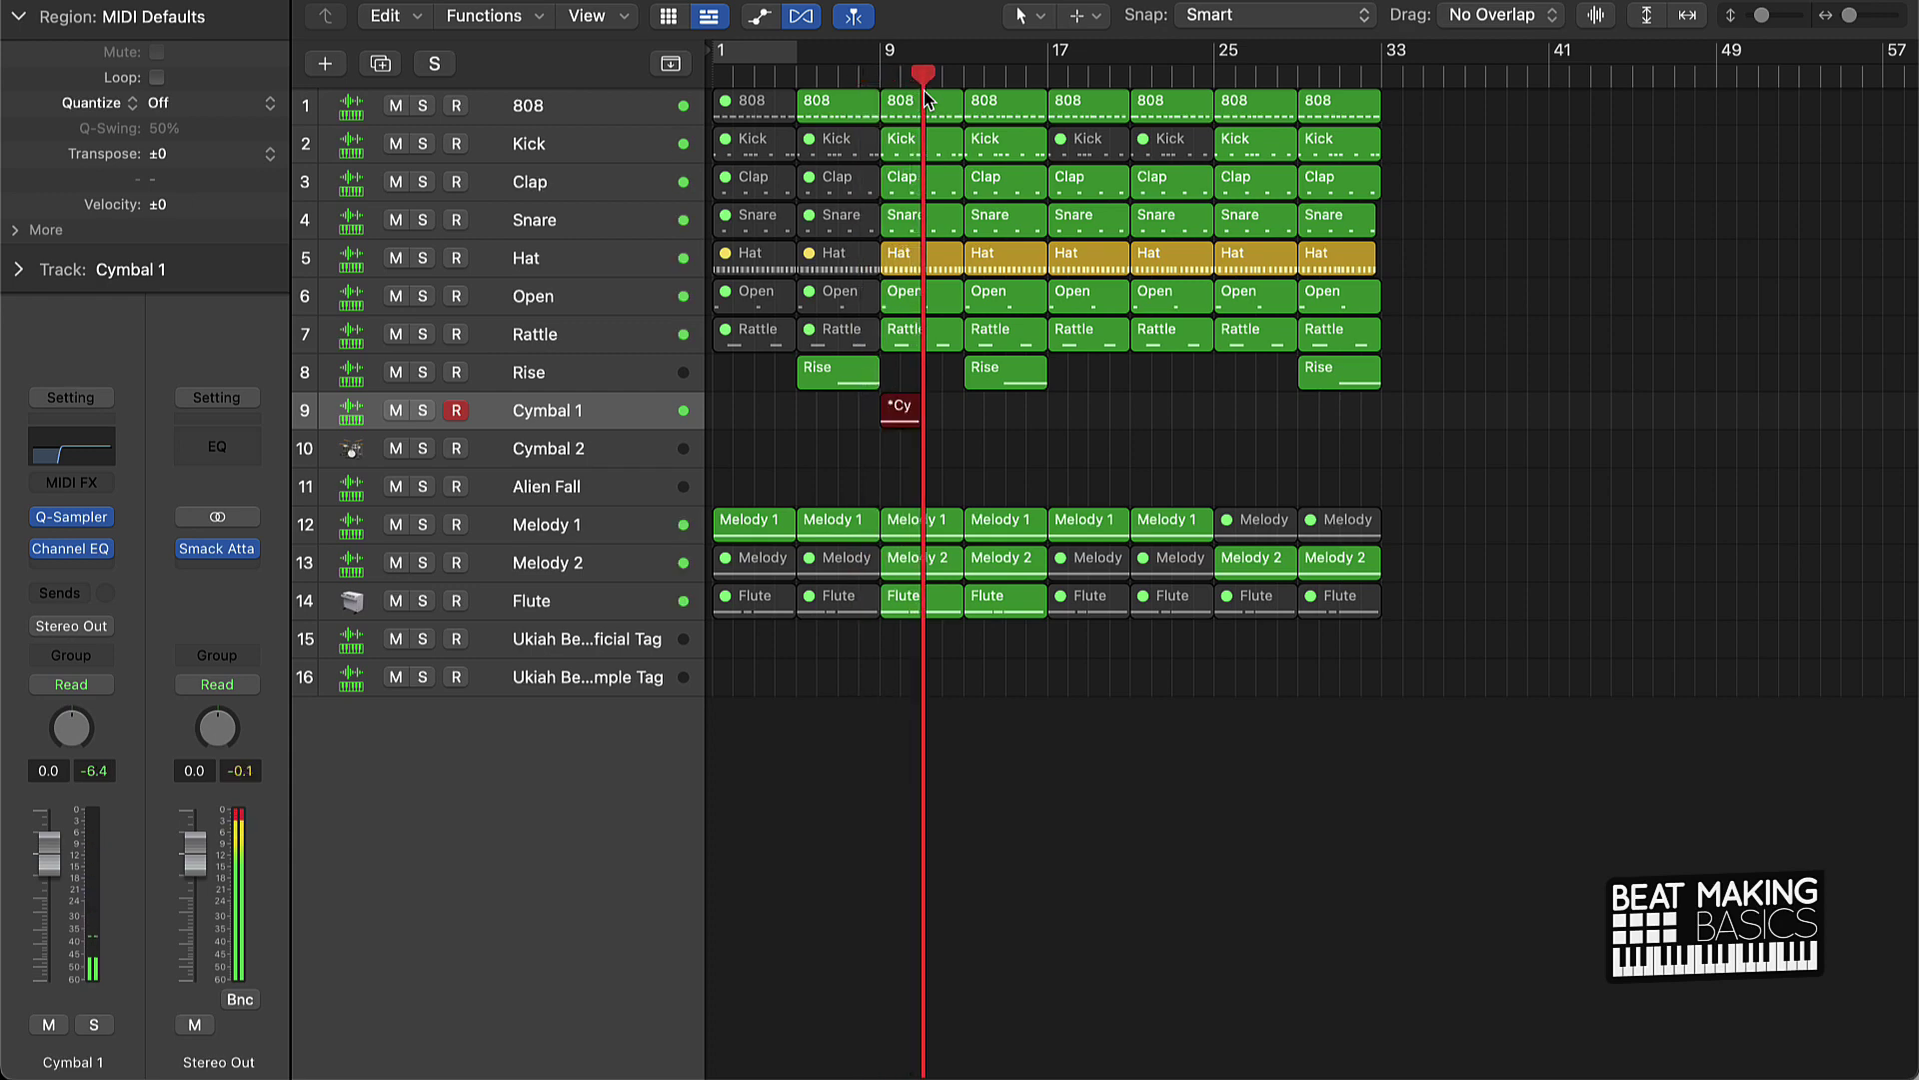
key("space")
Step: Delete the stray short note above C3 from the Cymbal 1 region, keeping the long C3 note
left_click(1003, 504)
double_click(900, 412)
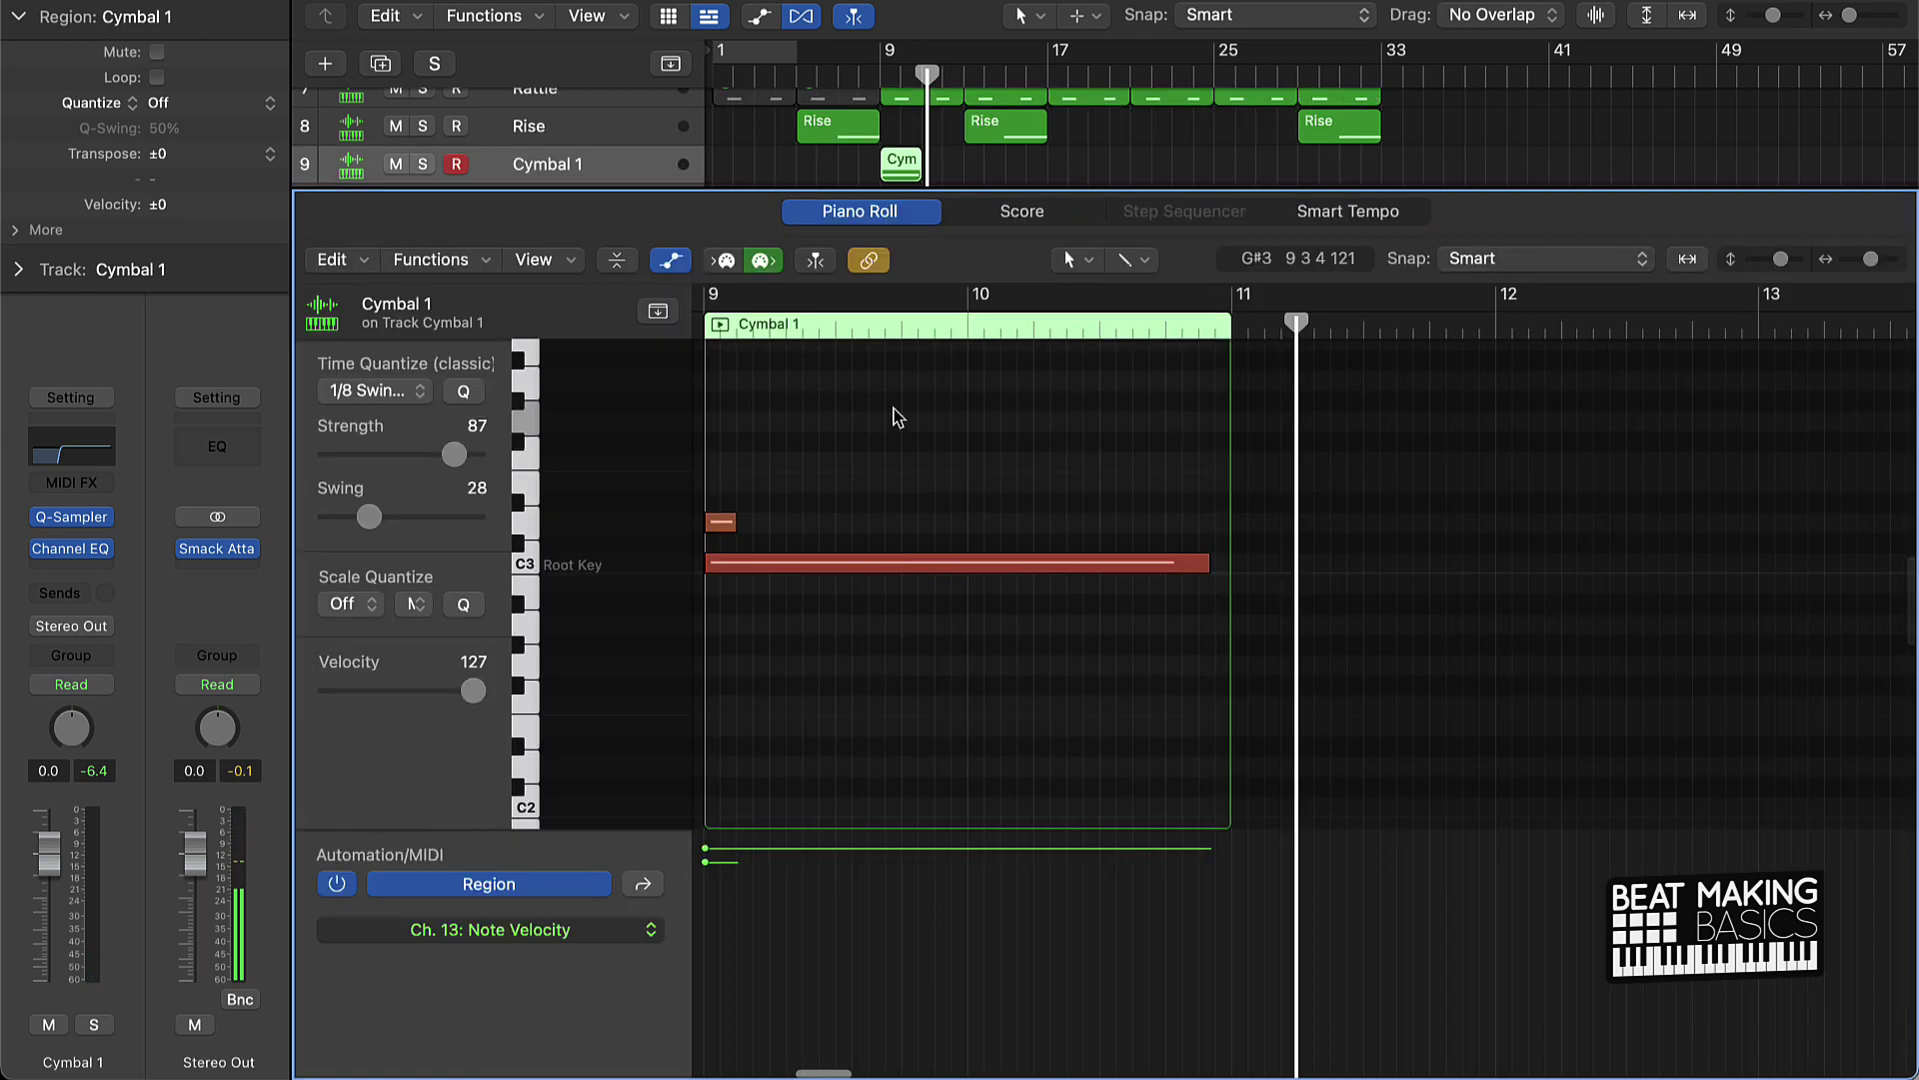
left_click(733, 521)
key("Delete")
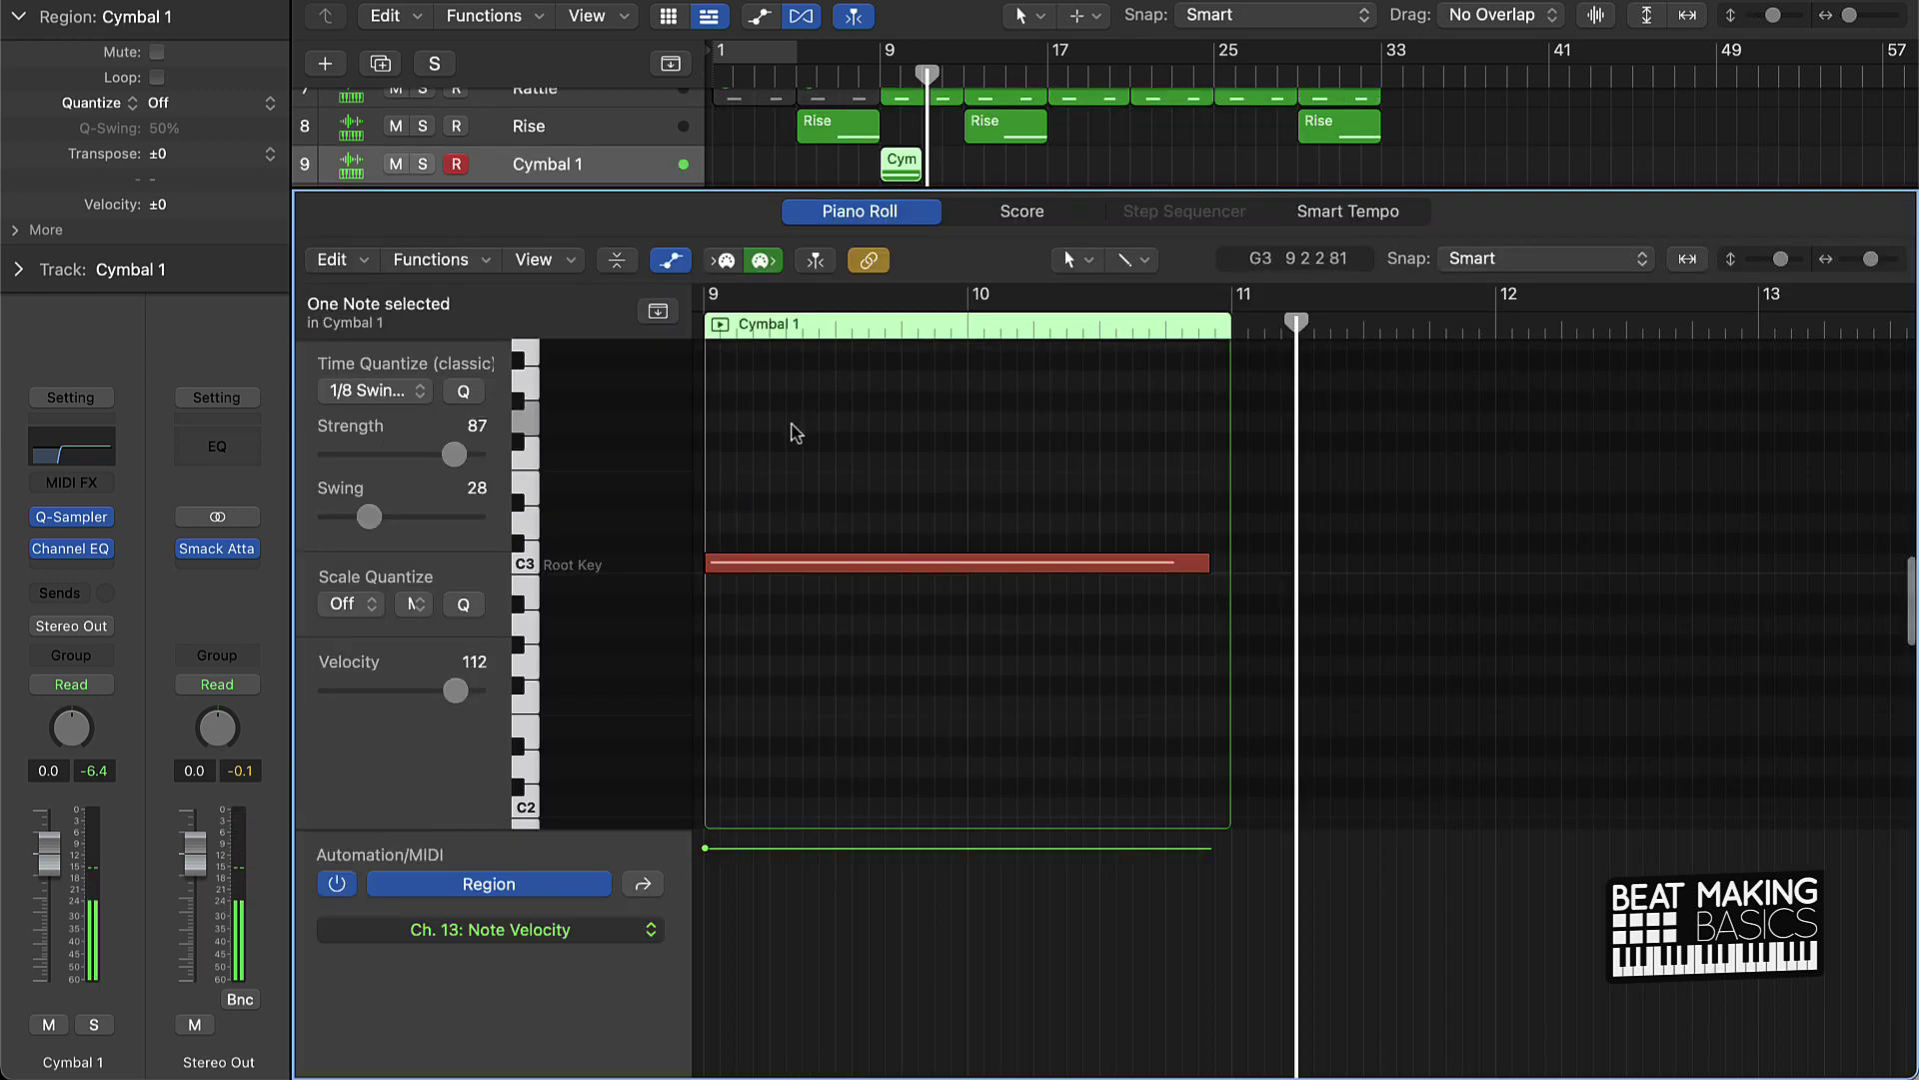
key("p")
double_click(887, 410)
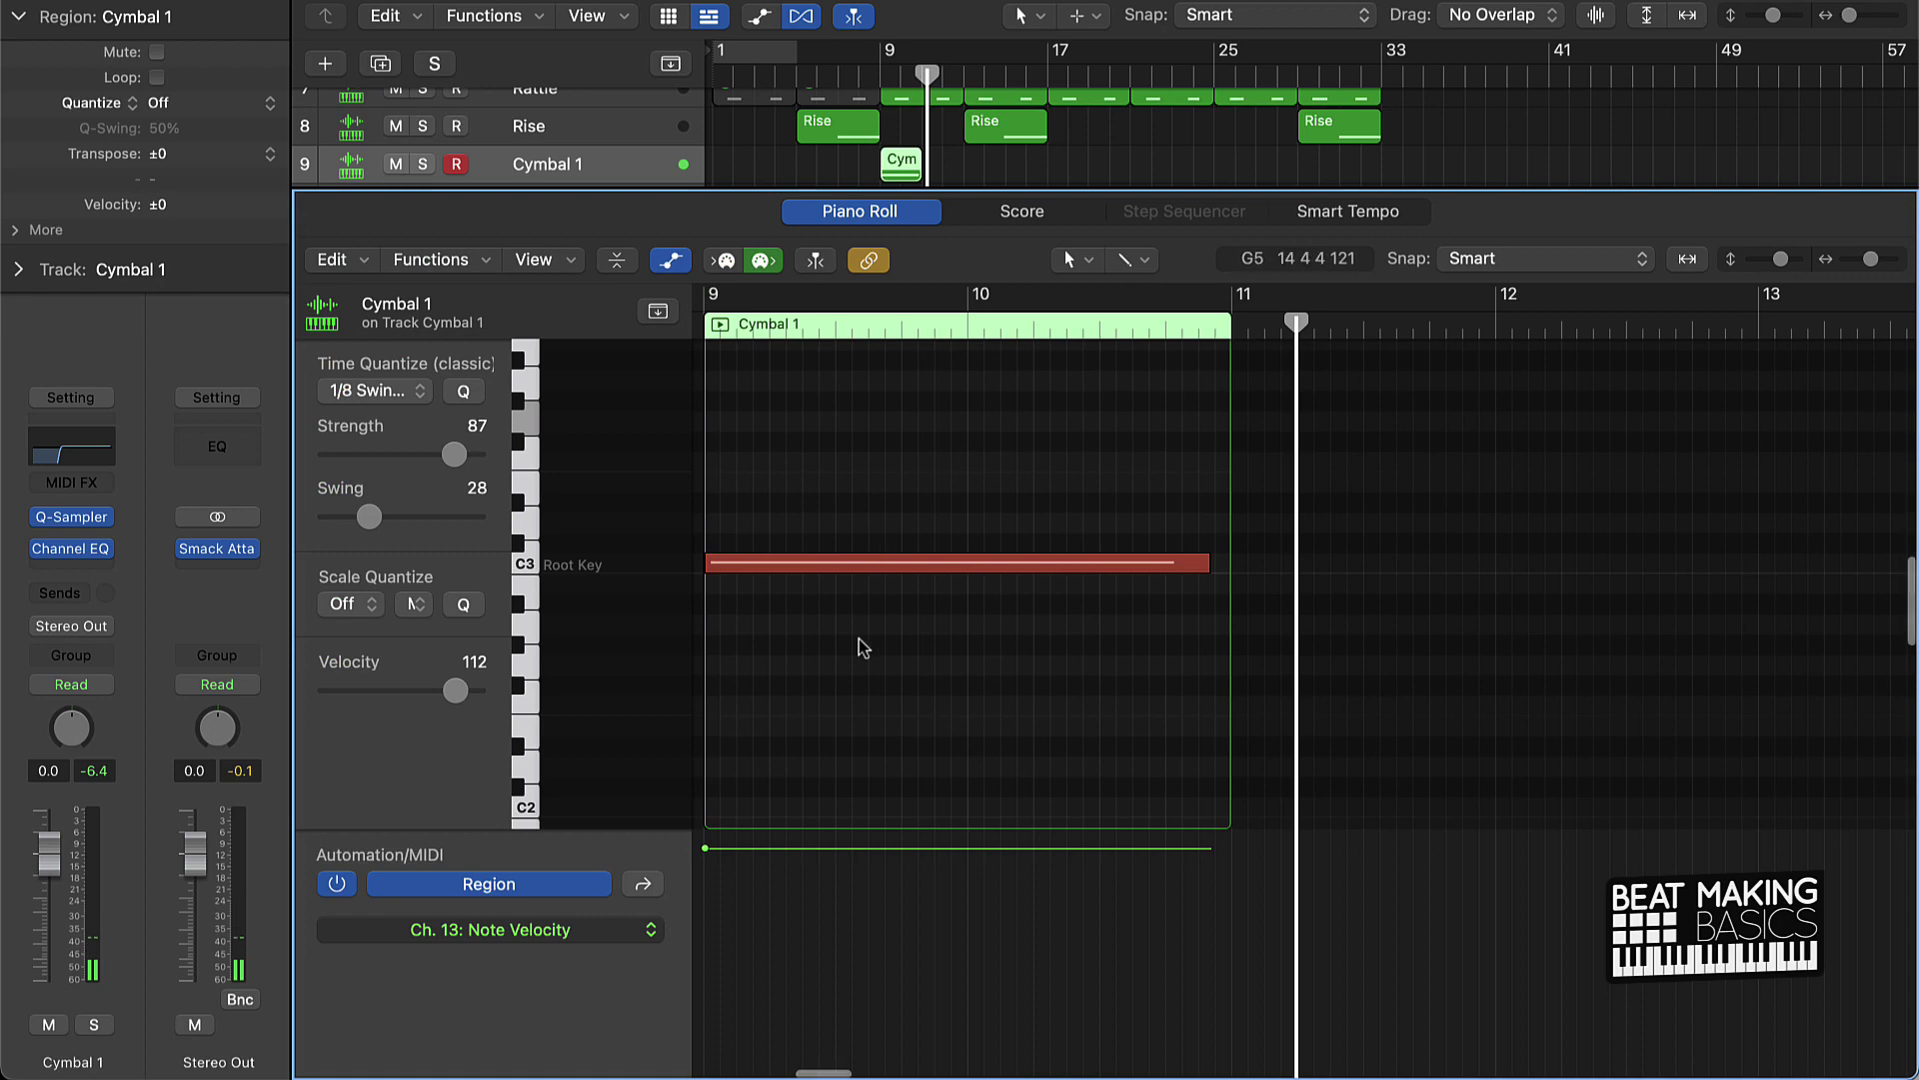
key("super+a")
left_click(879, 450)
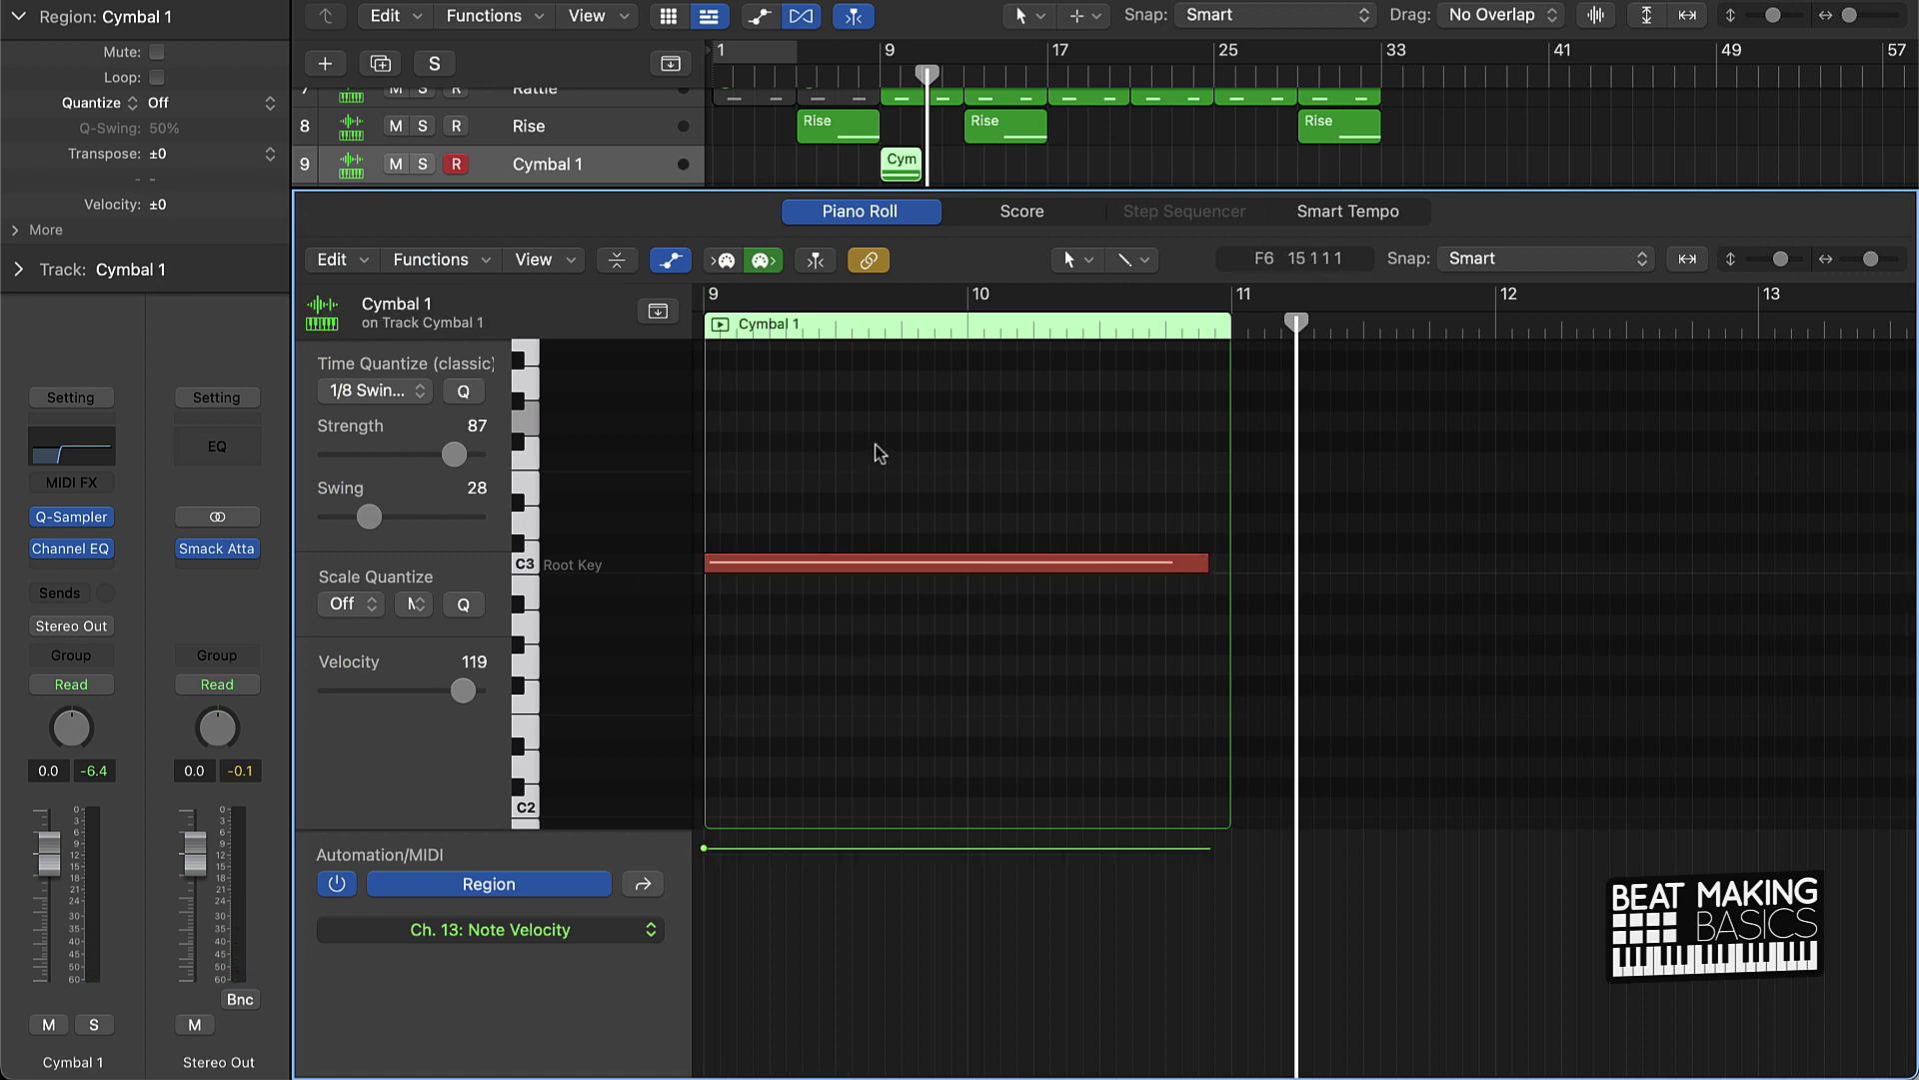
key("p")
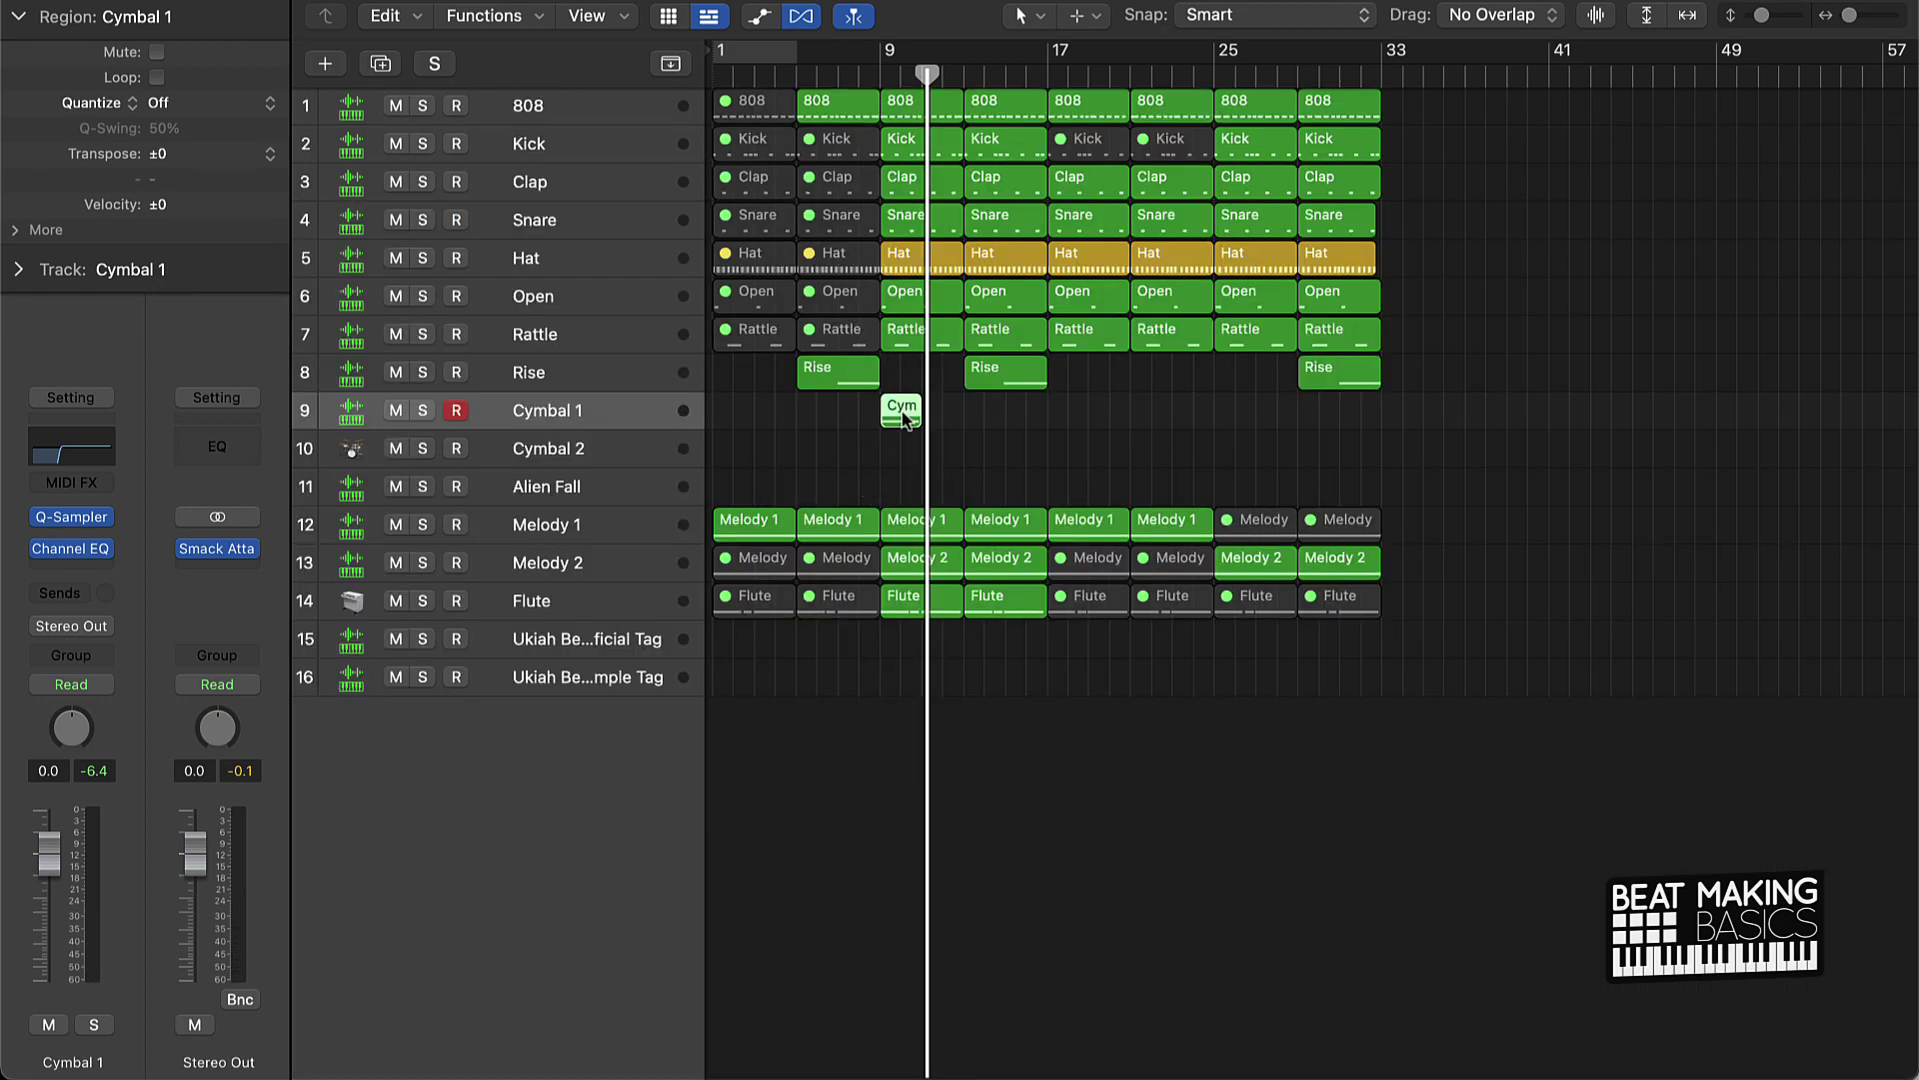
Step: Copy the Cymbal 1 region from bar 9 to bar 17
mouse_move(903, 418)
left_mouse_down()
mouse_move(1078, 425)
mouse_move(889, 423)
left_mouse_up()
left_click(1194, 443)
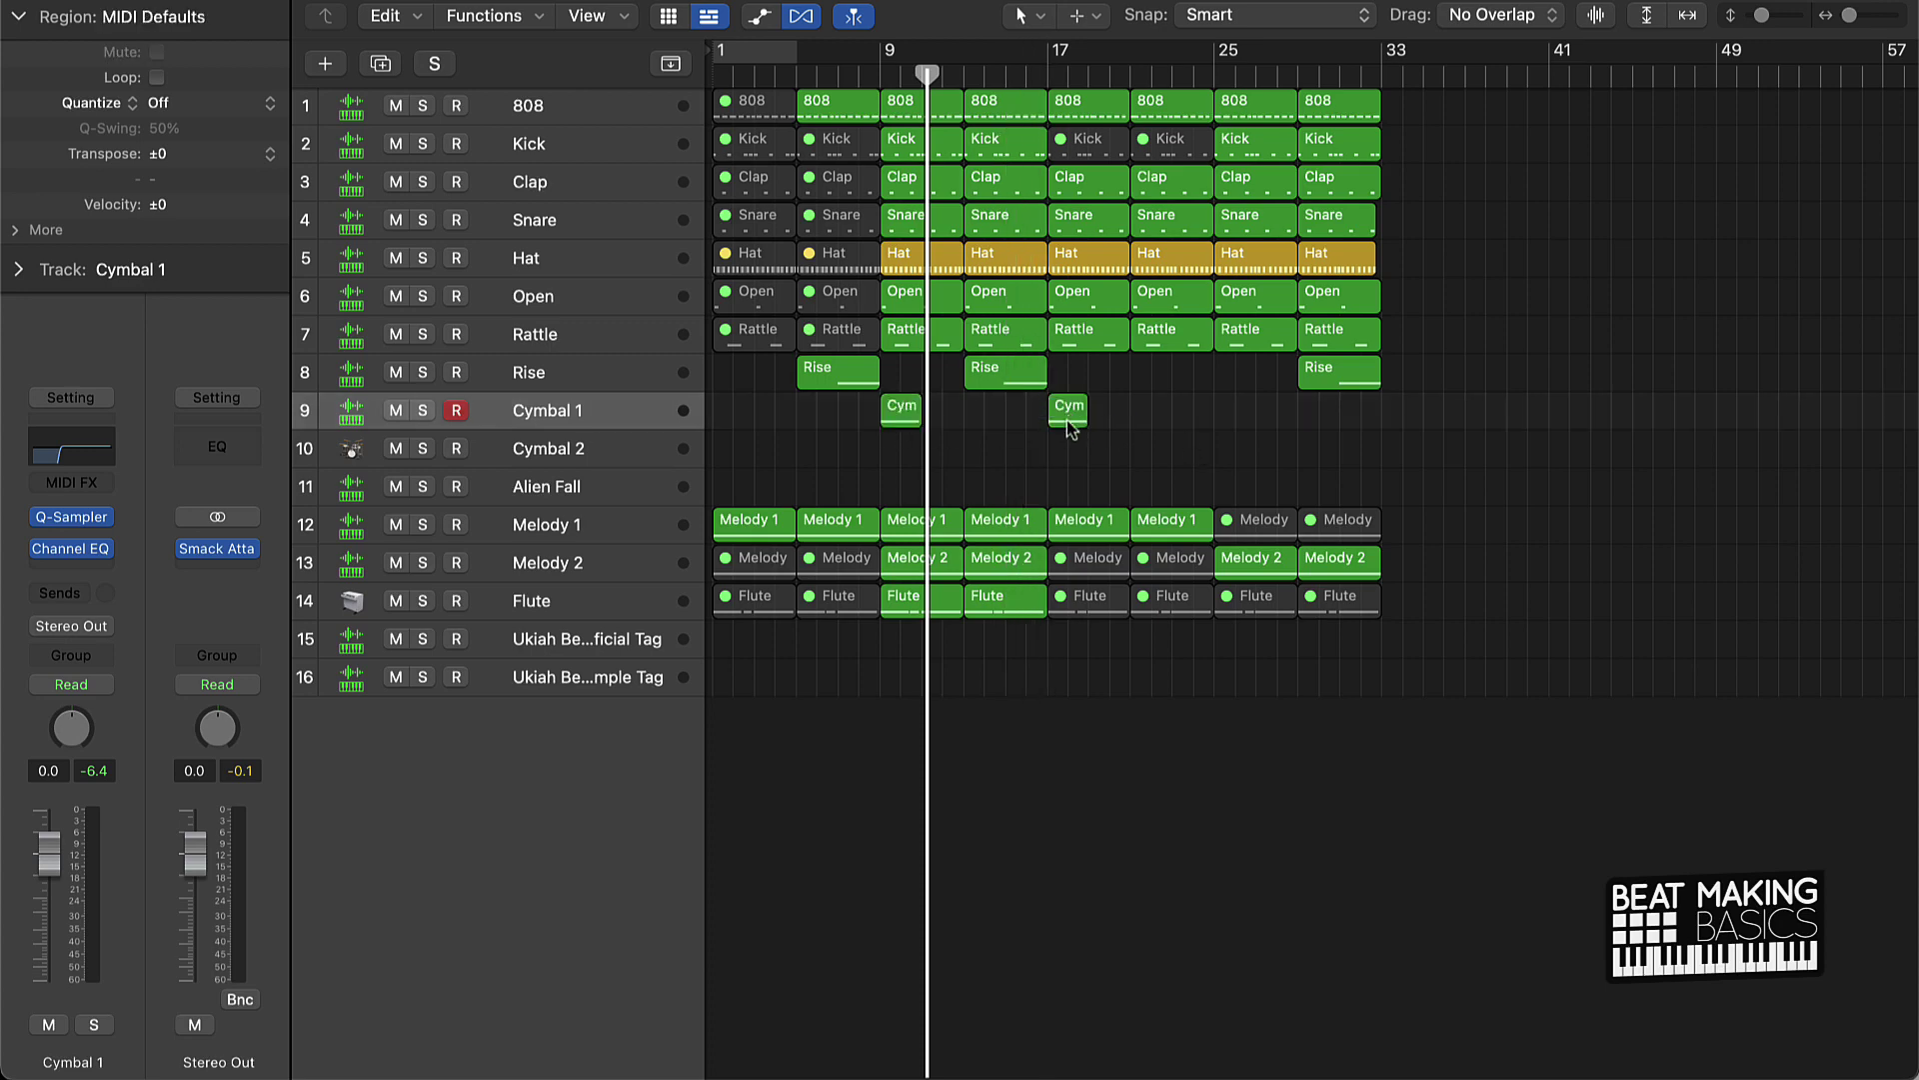
left_click_drag(1072, 427, 1231, 432)
key("Delete")
Step: Rename the Cymbal 2 track as Toms
left_click(560, 456)
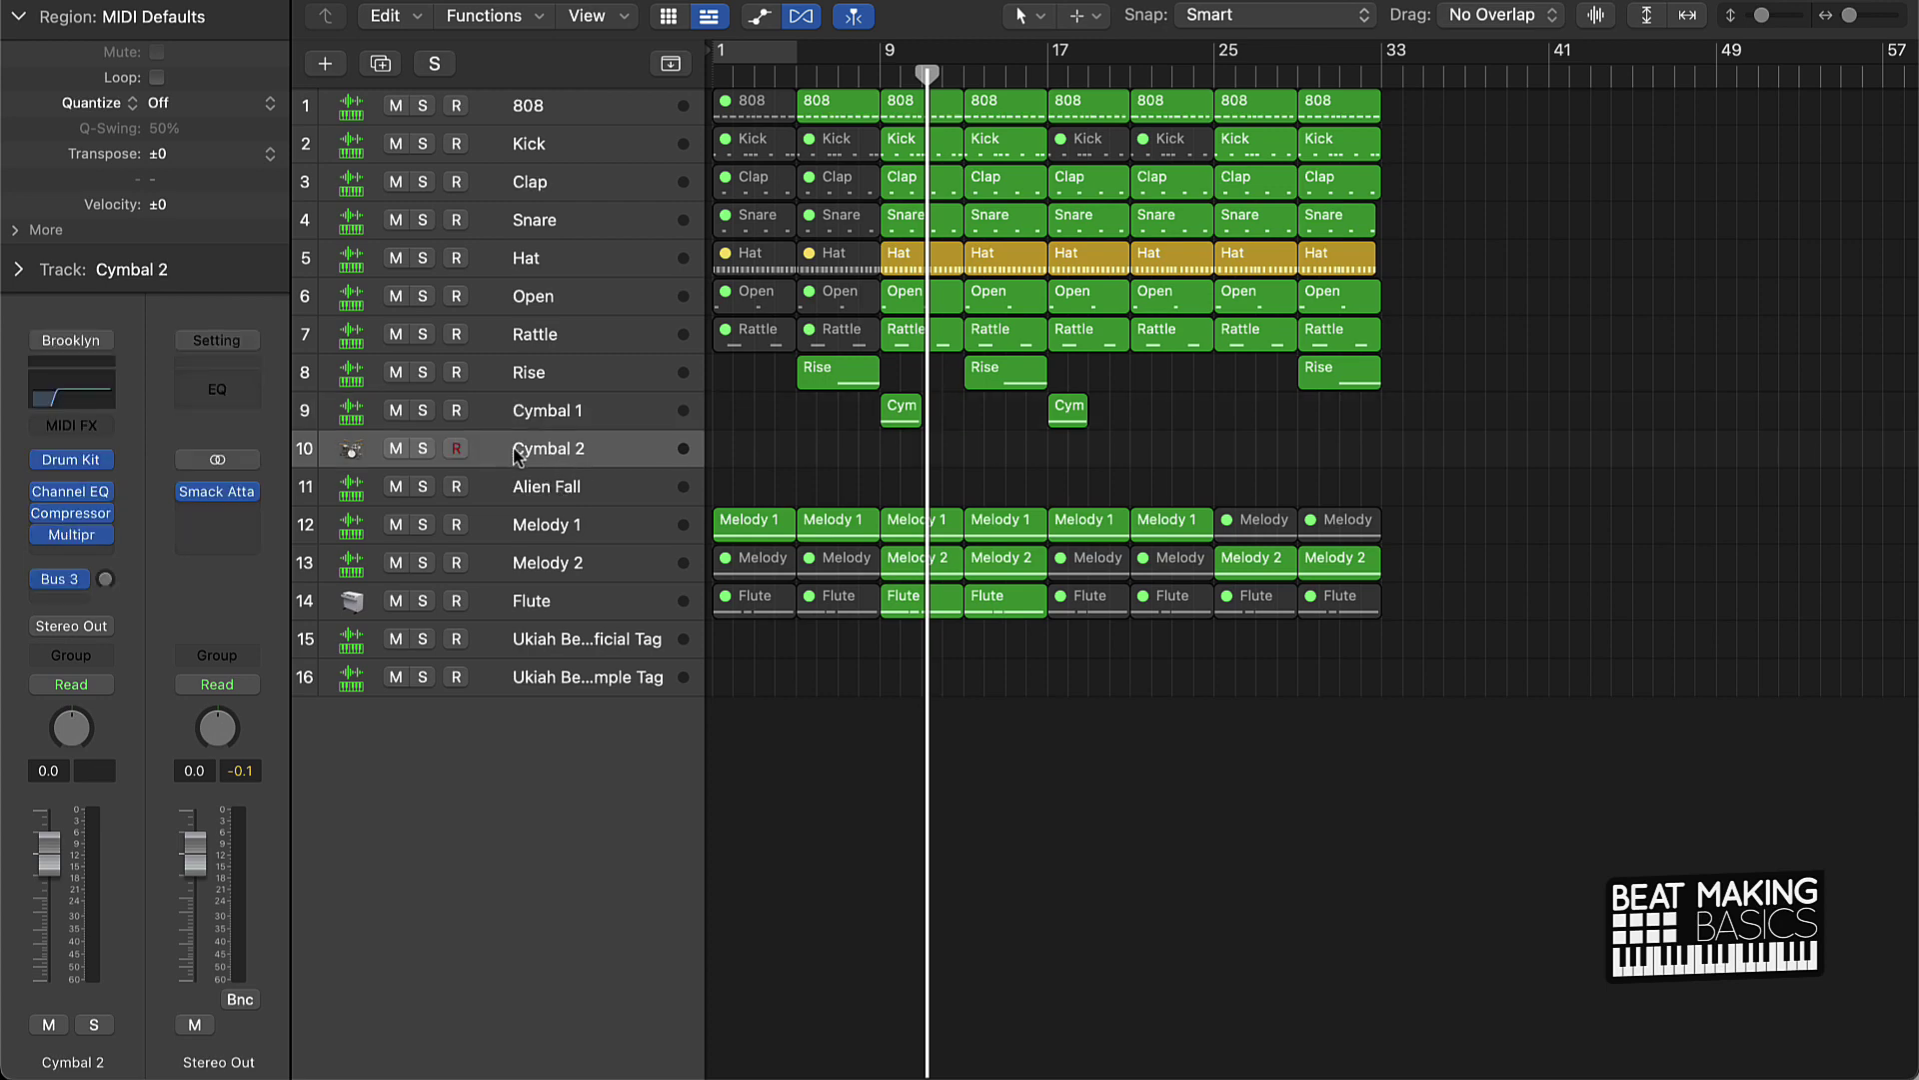
double_click(517, 452)
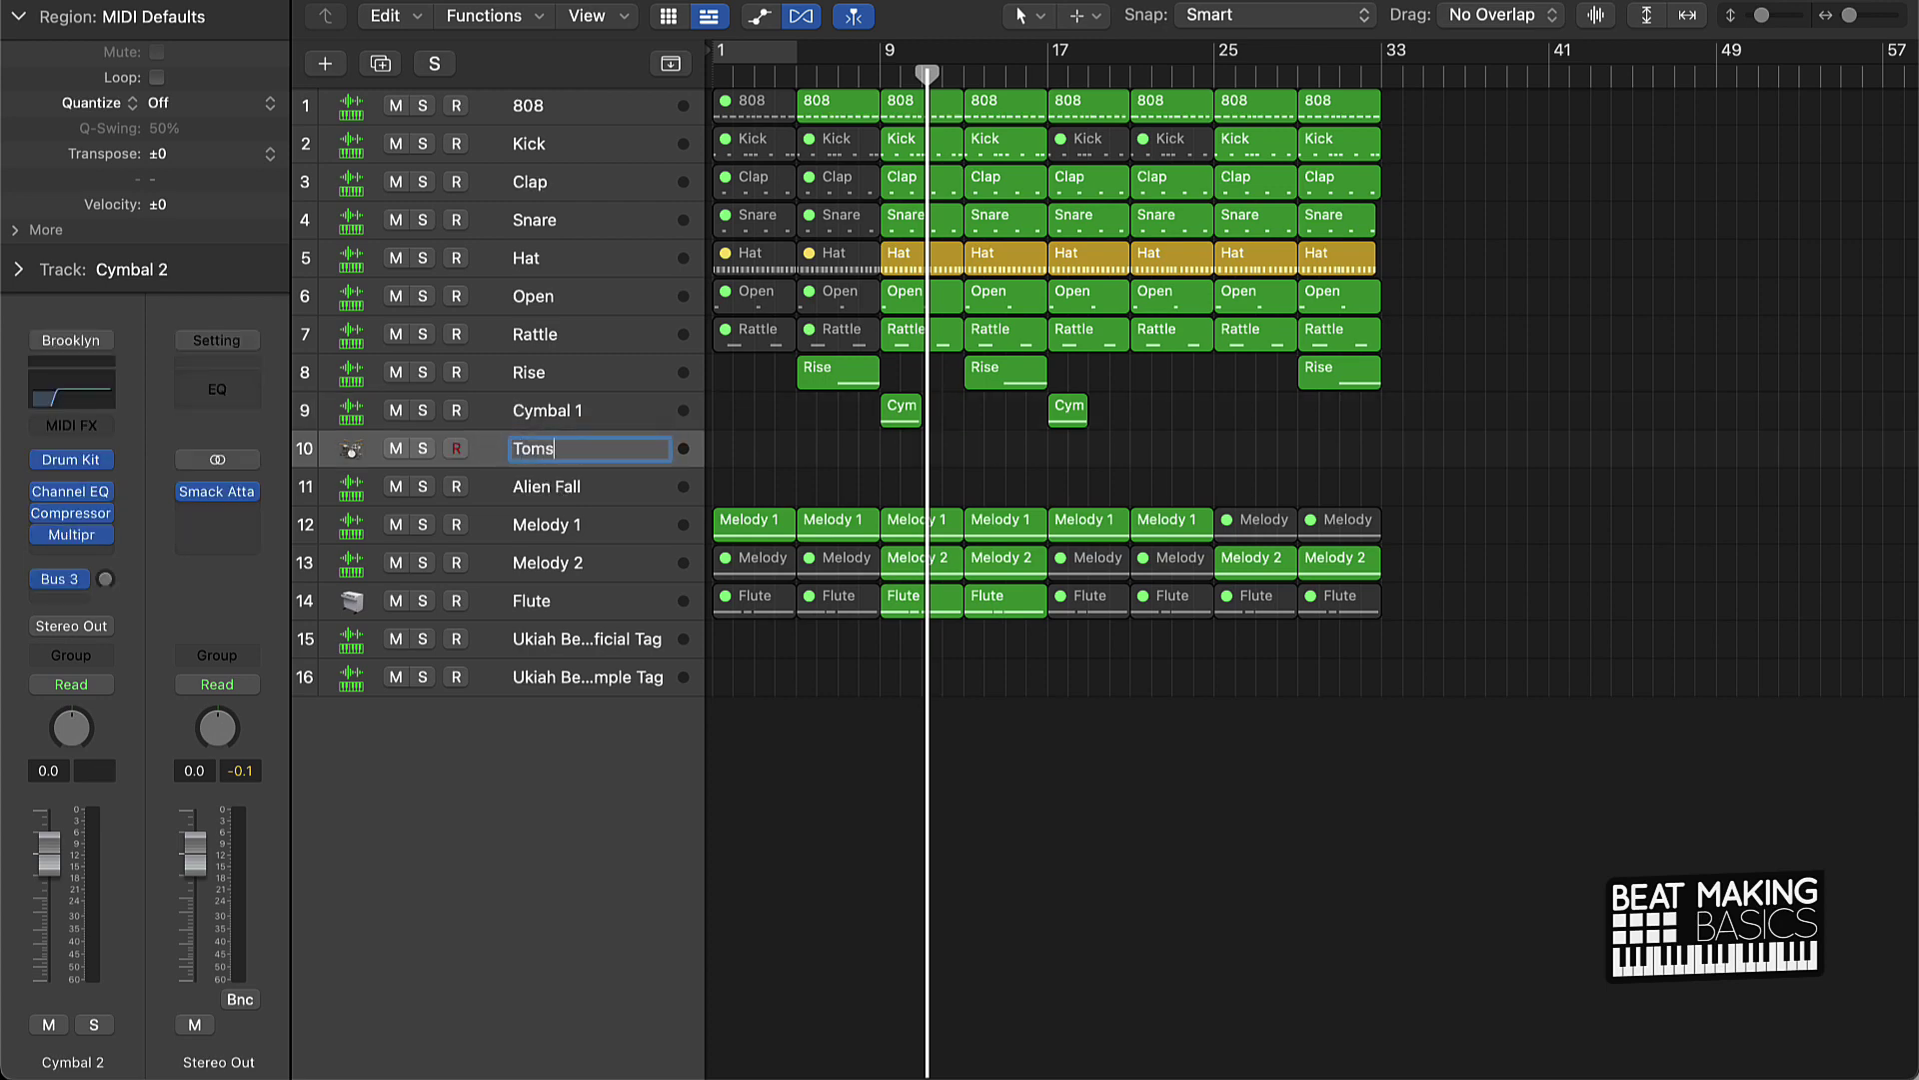
key("Return")
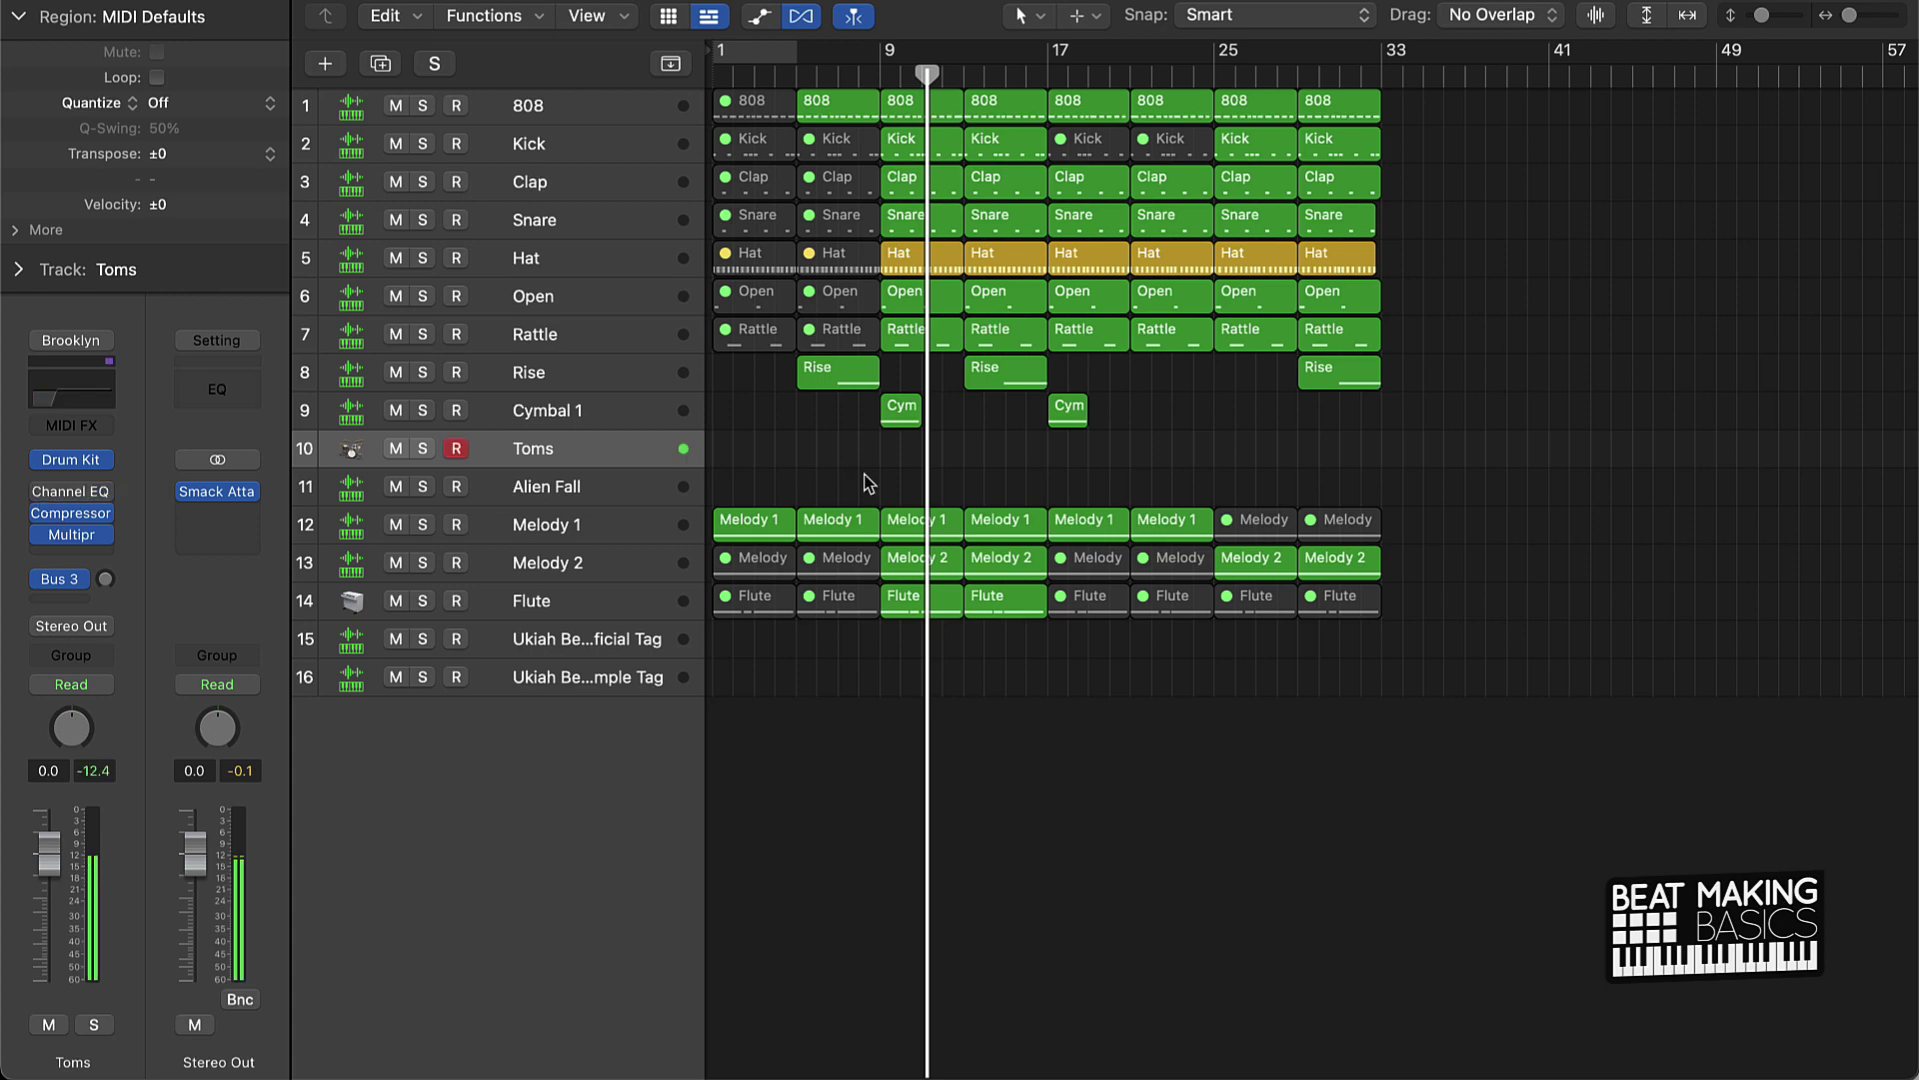
Step: Show the on-screen piano keyboard for the Toms track and place it in the empty area below the tracks
key("super+k")
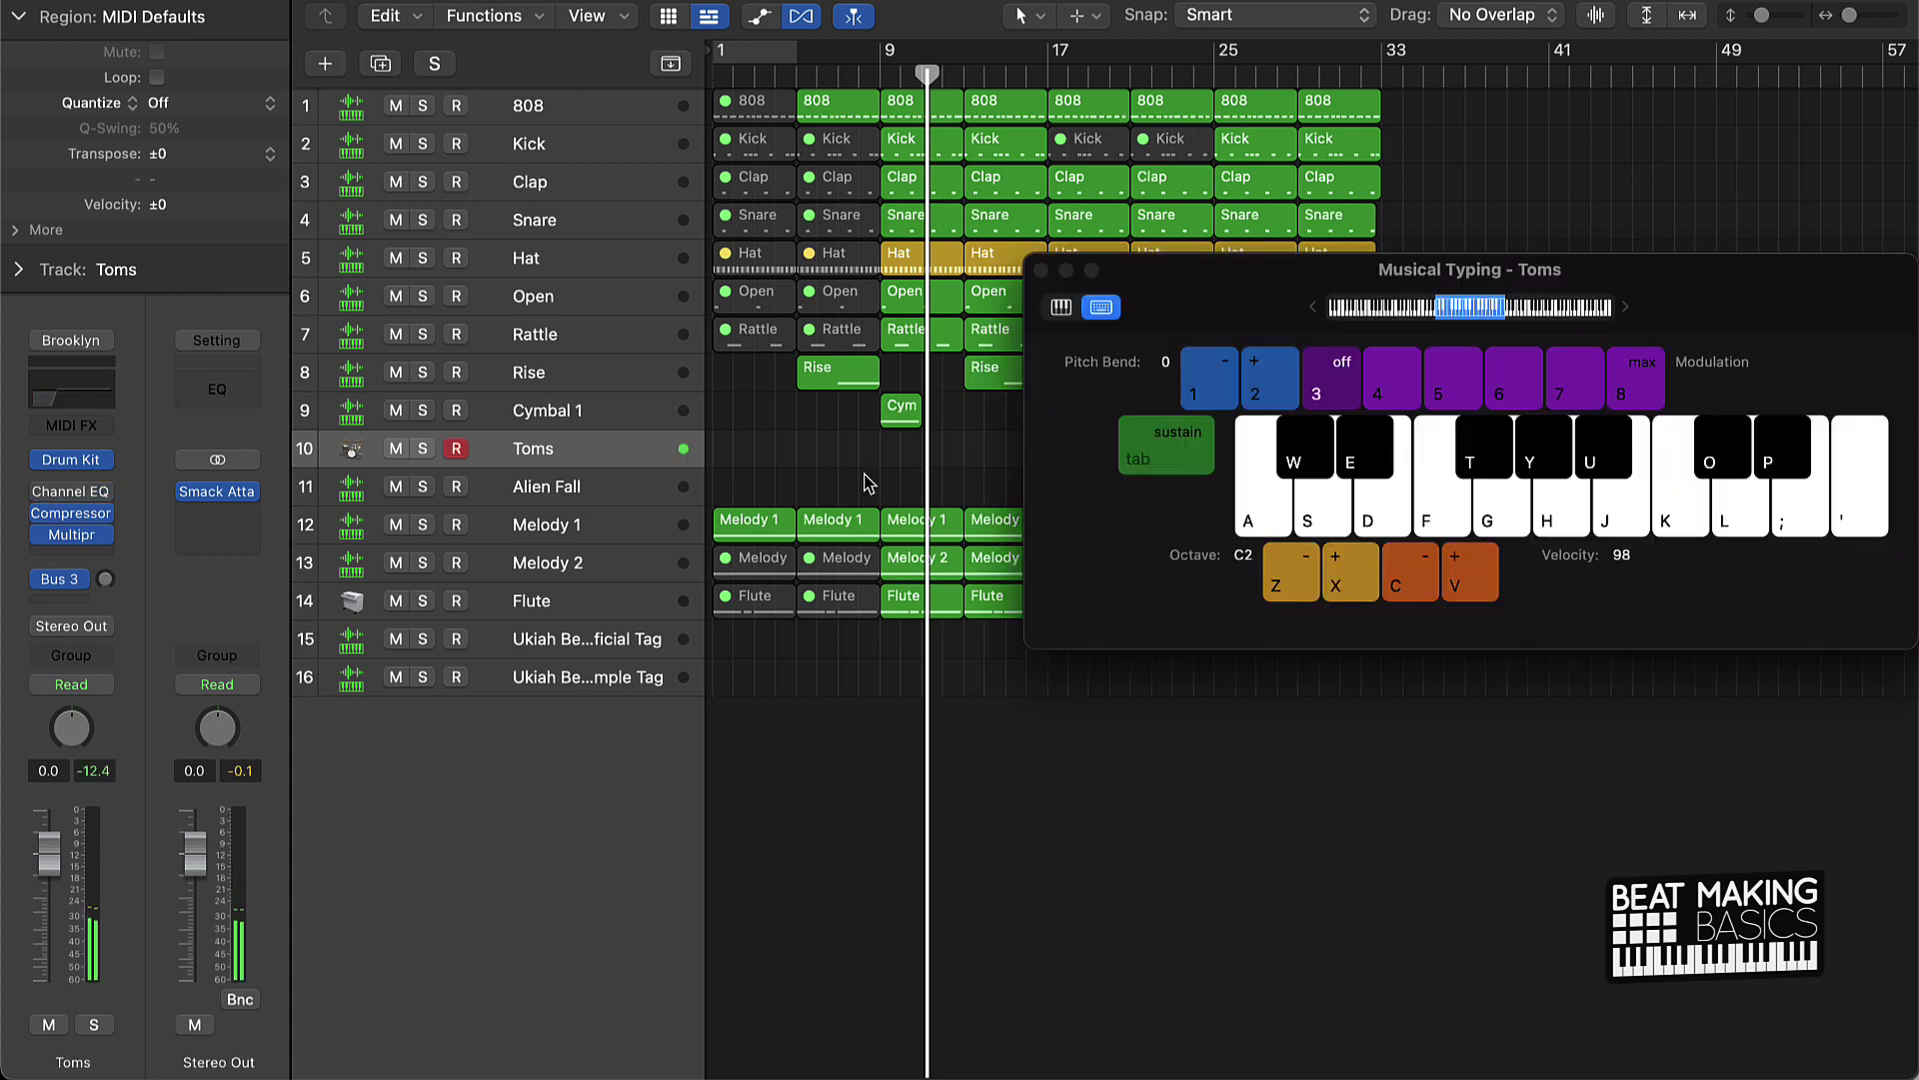
left_click(1061, 307)
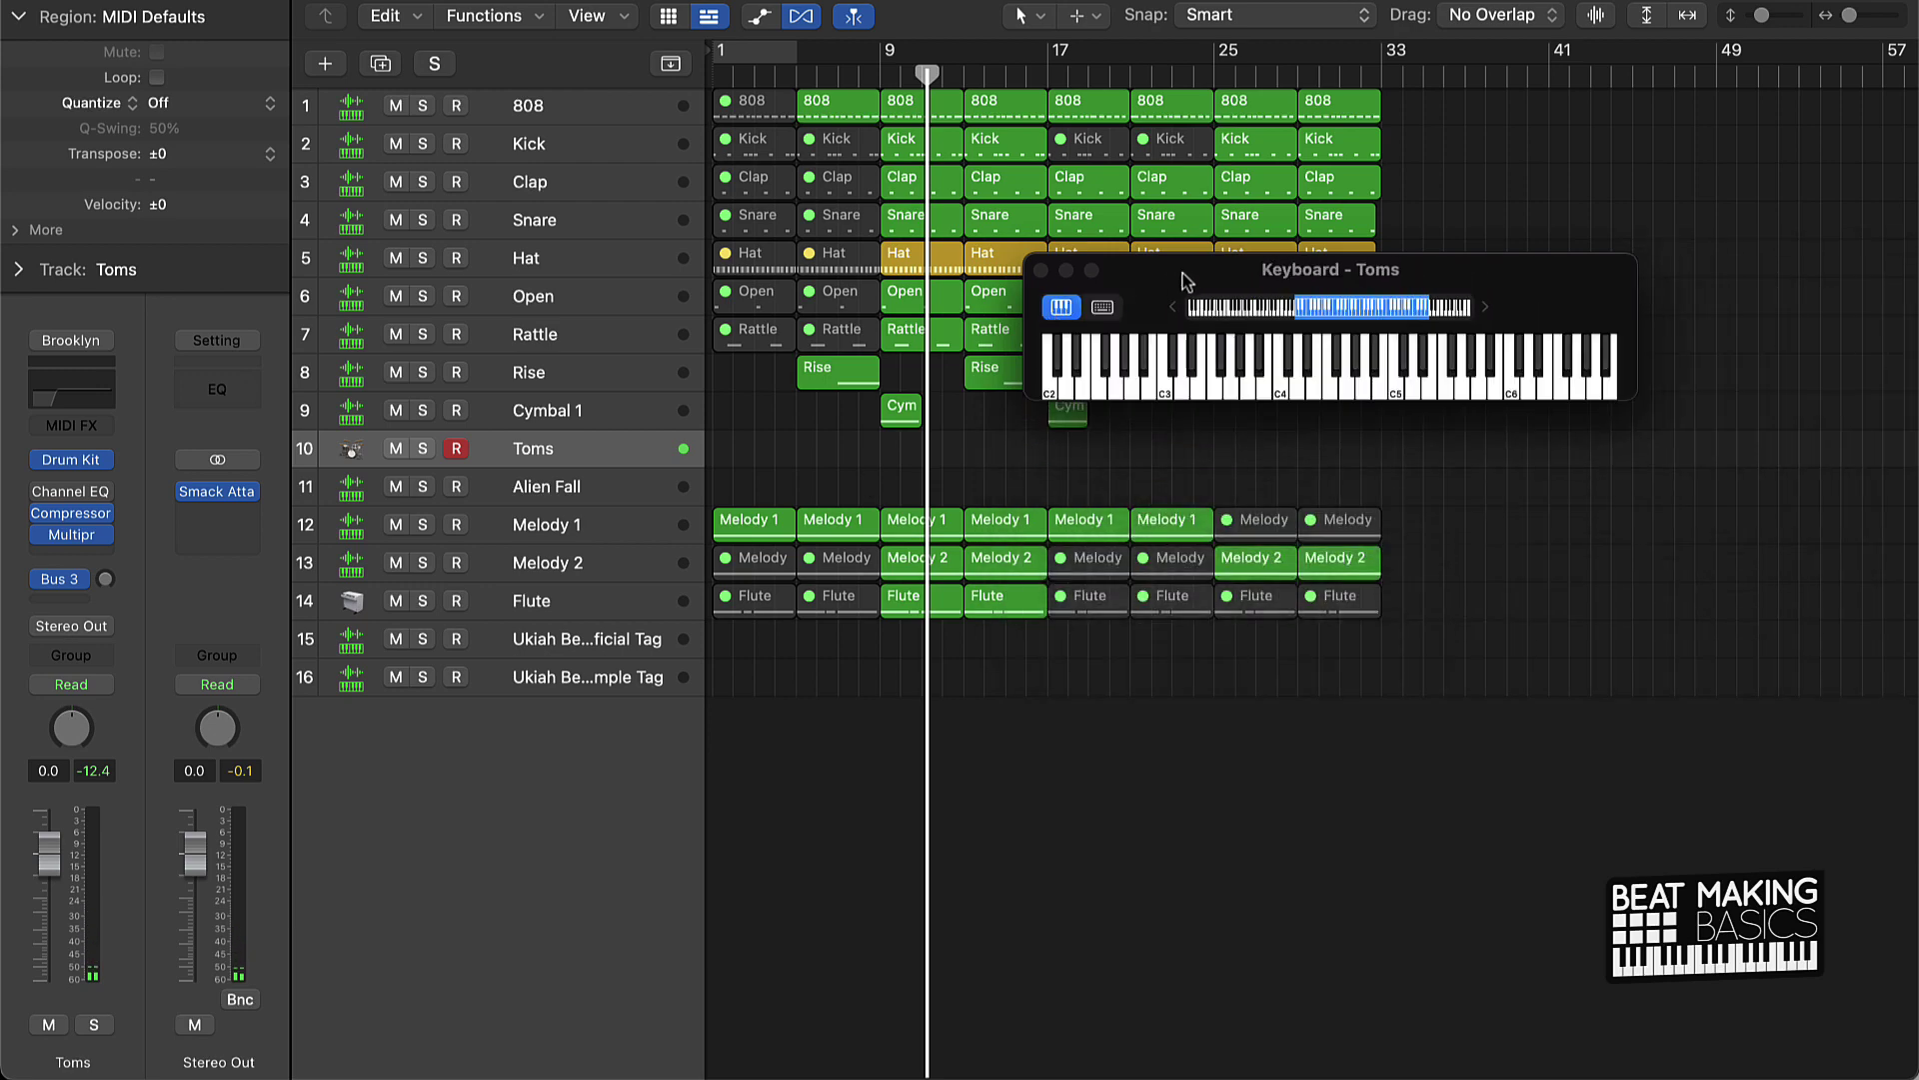
left_click_drag(1184, 273, 1013, 778)
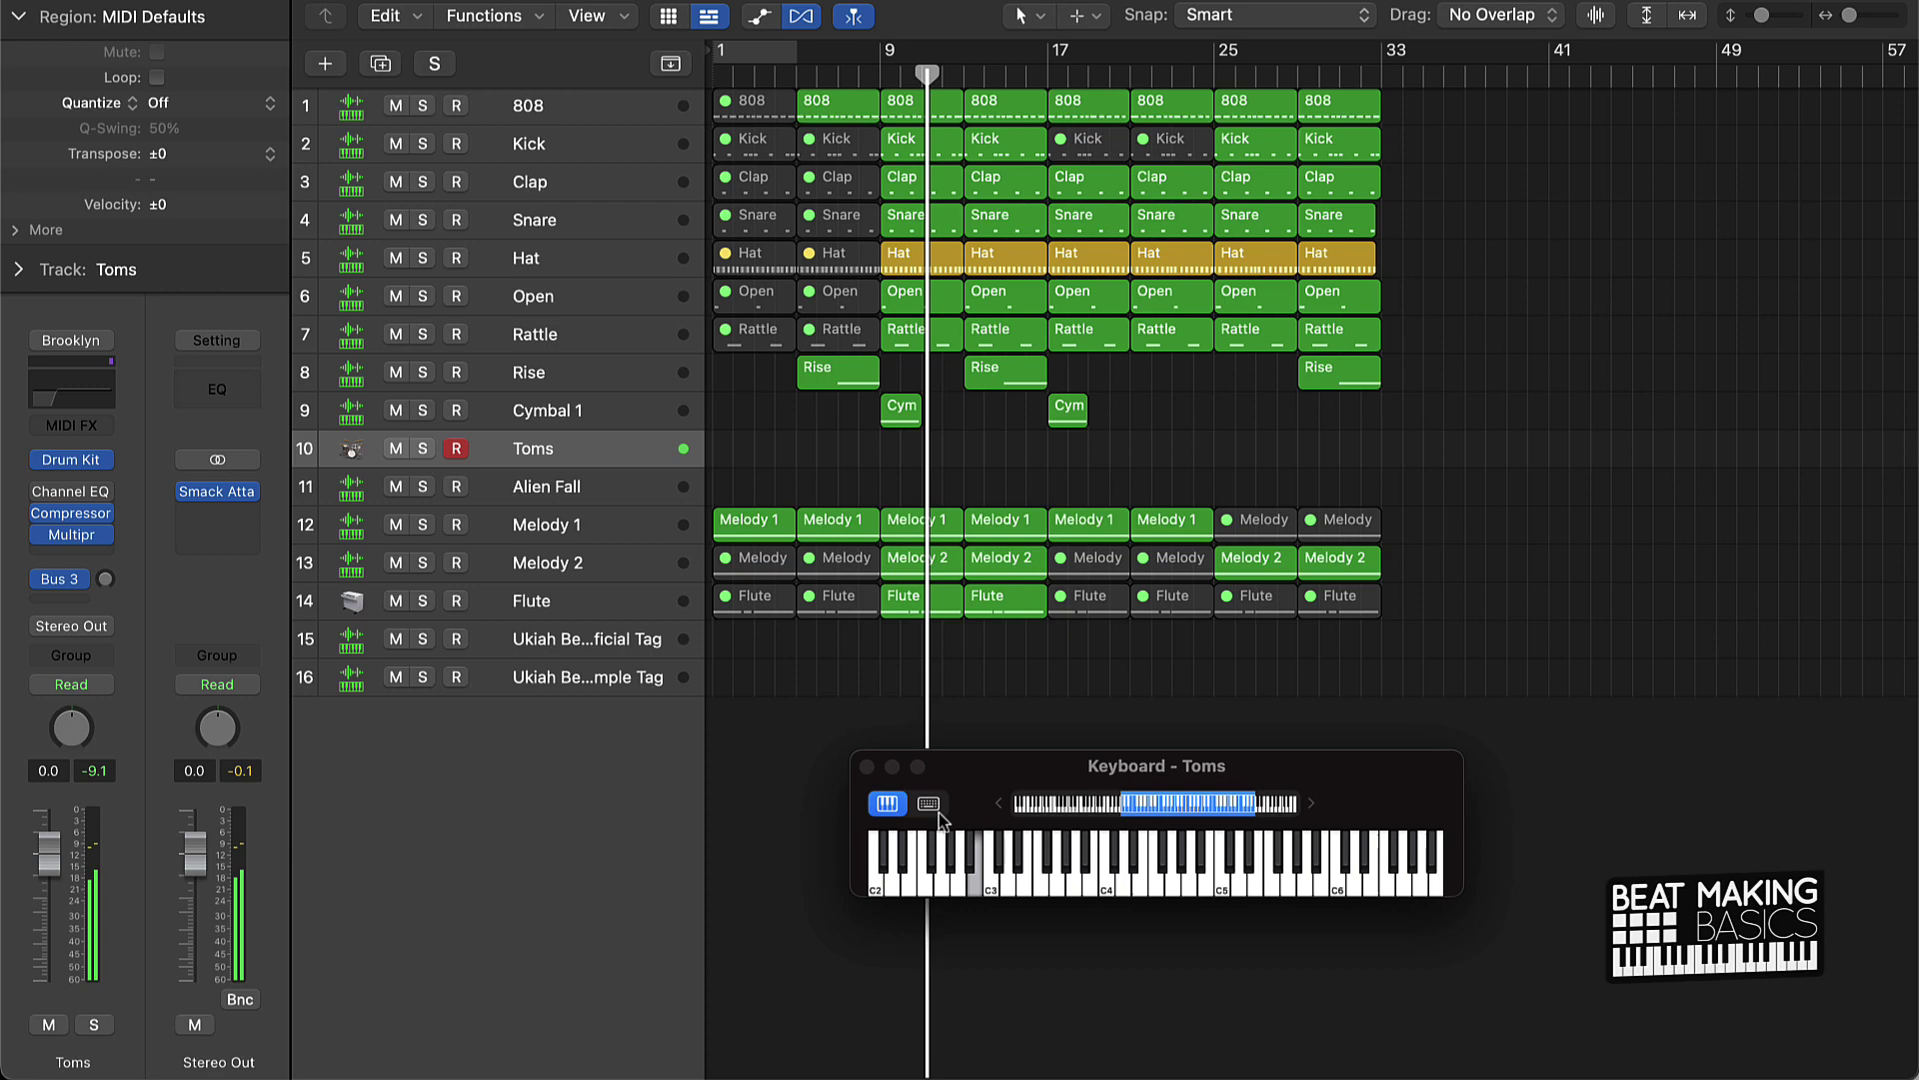
Step: Shift the on-screen keyboard range down two octaves and record a tom fill on the Toms track just before bar 9
left_click(1000, 803)
left_click(1000, 806)
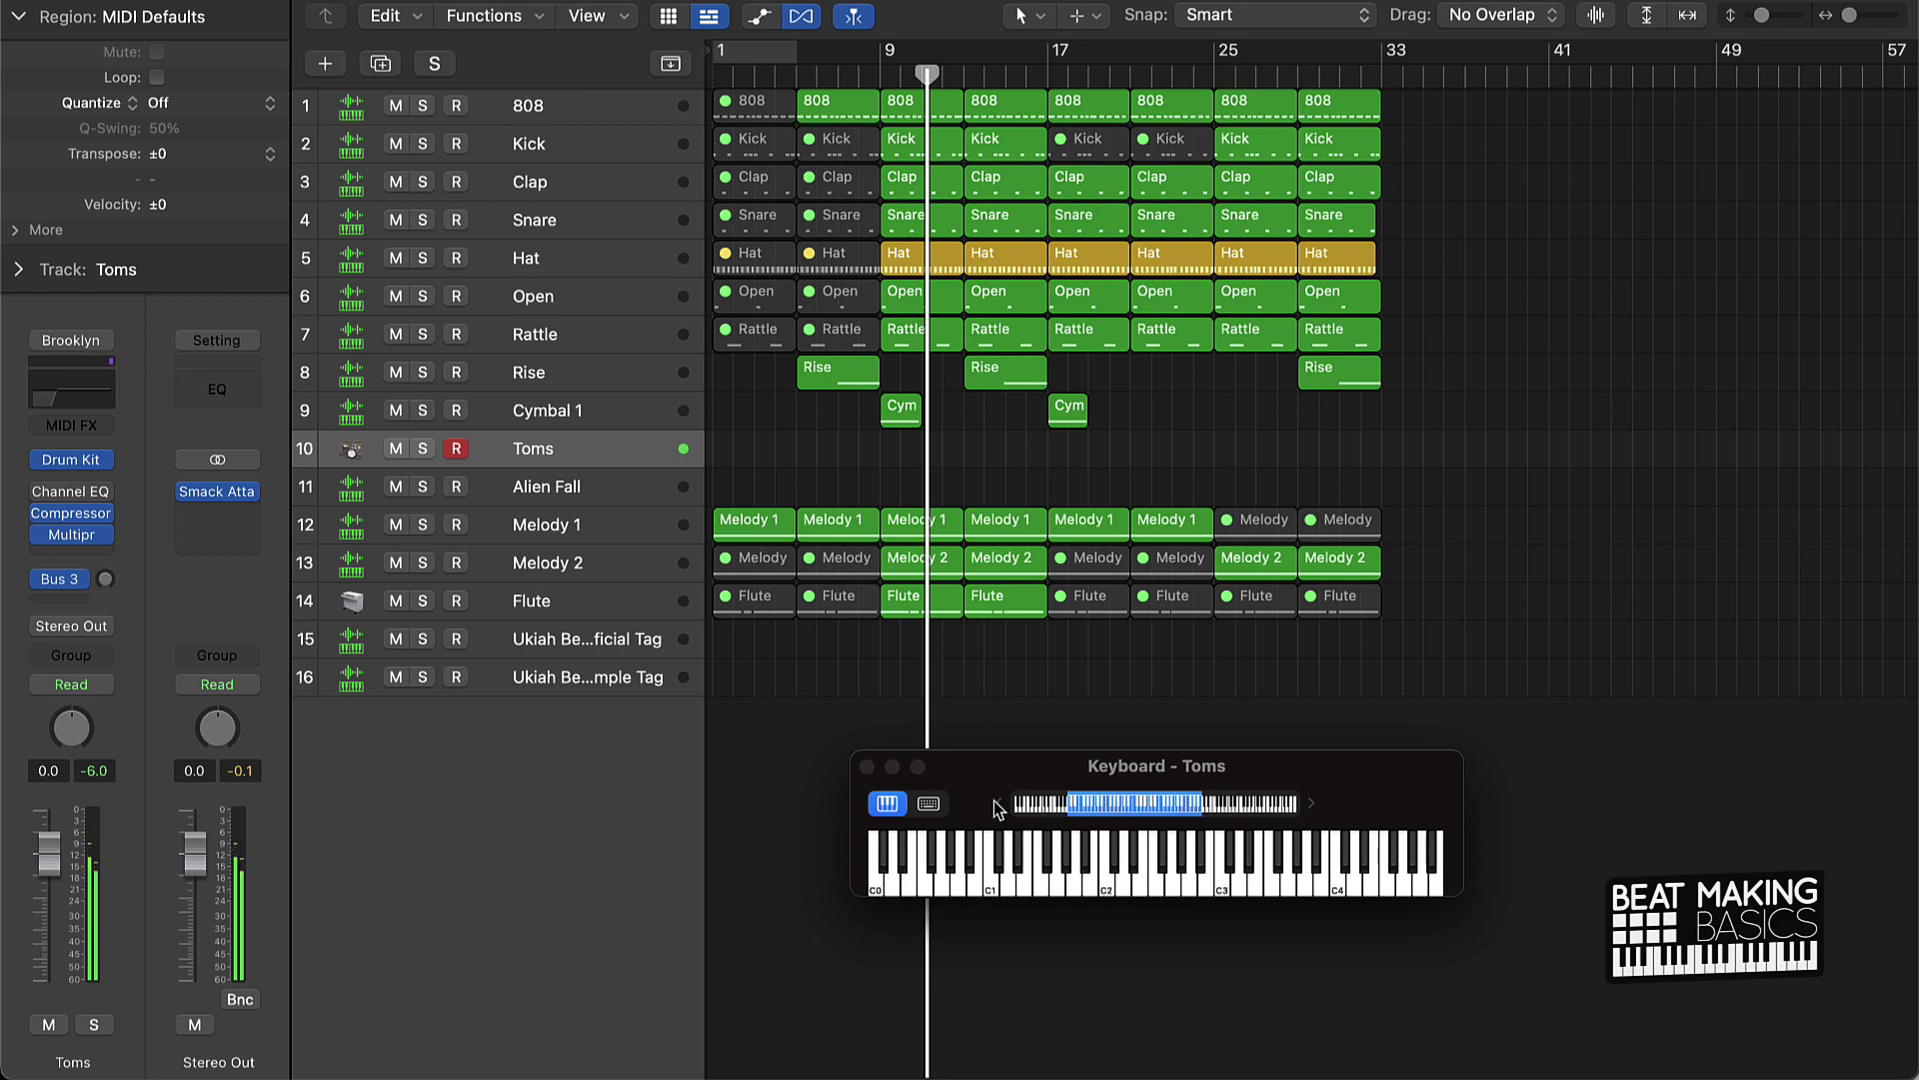
key("comma")
key("comma")
key("comma")
key("comma")
key("comma")
key("comma")
key("comma")
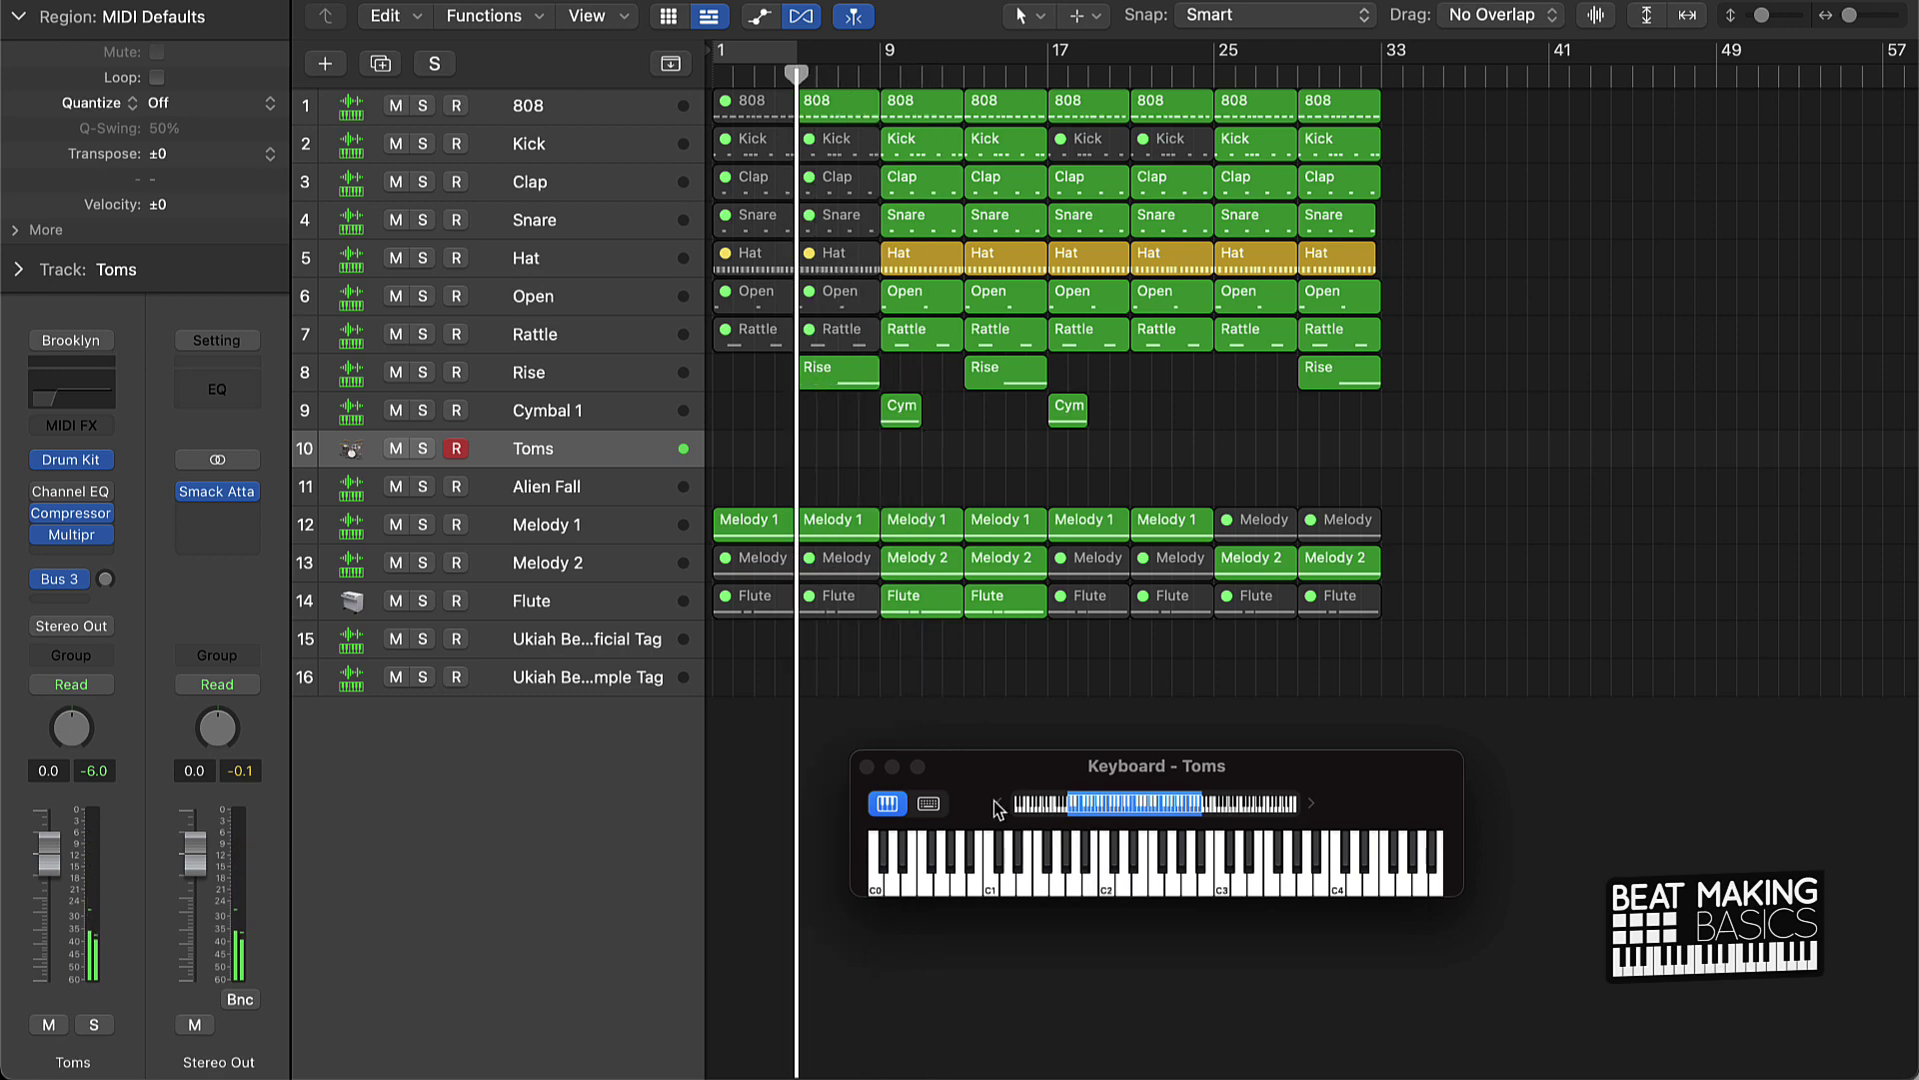
key("r")
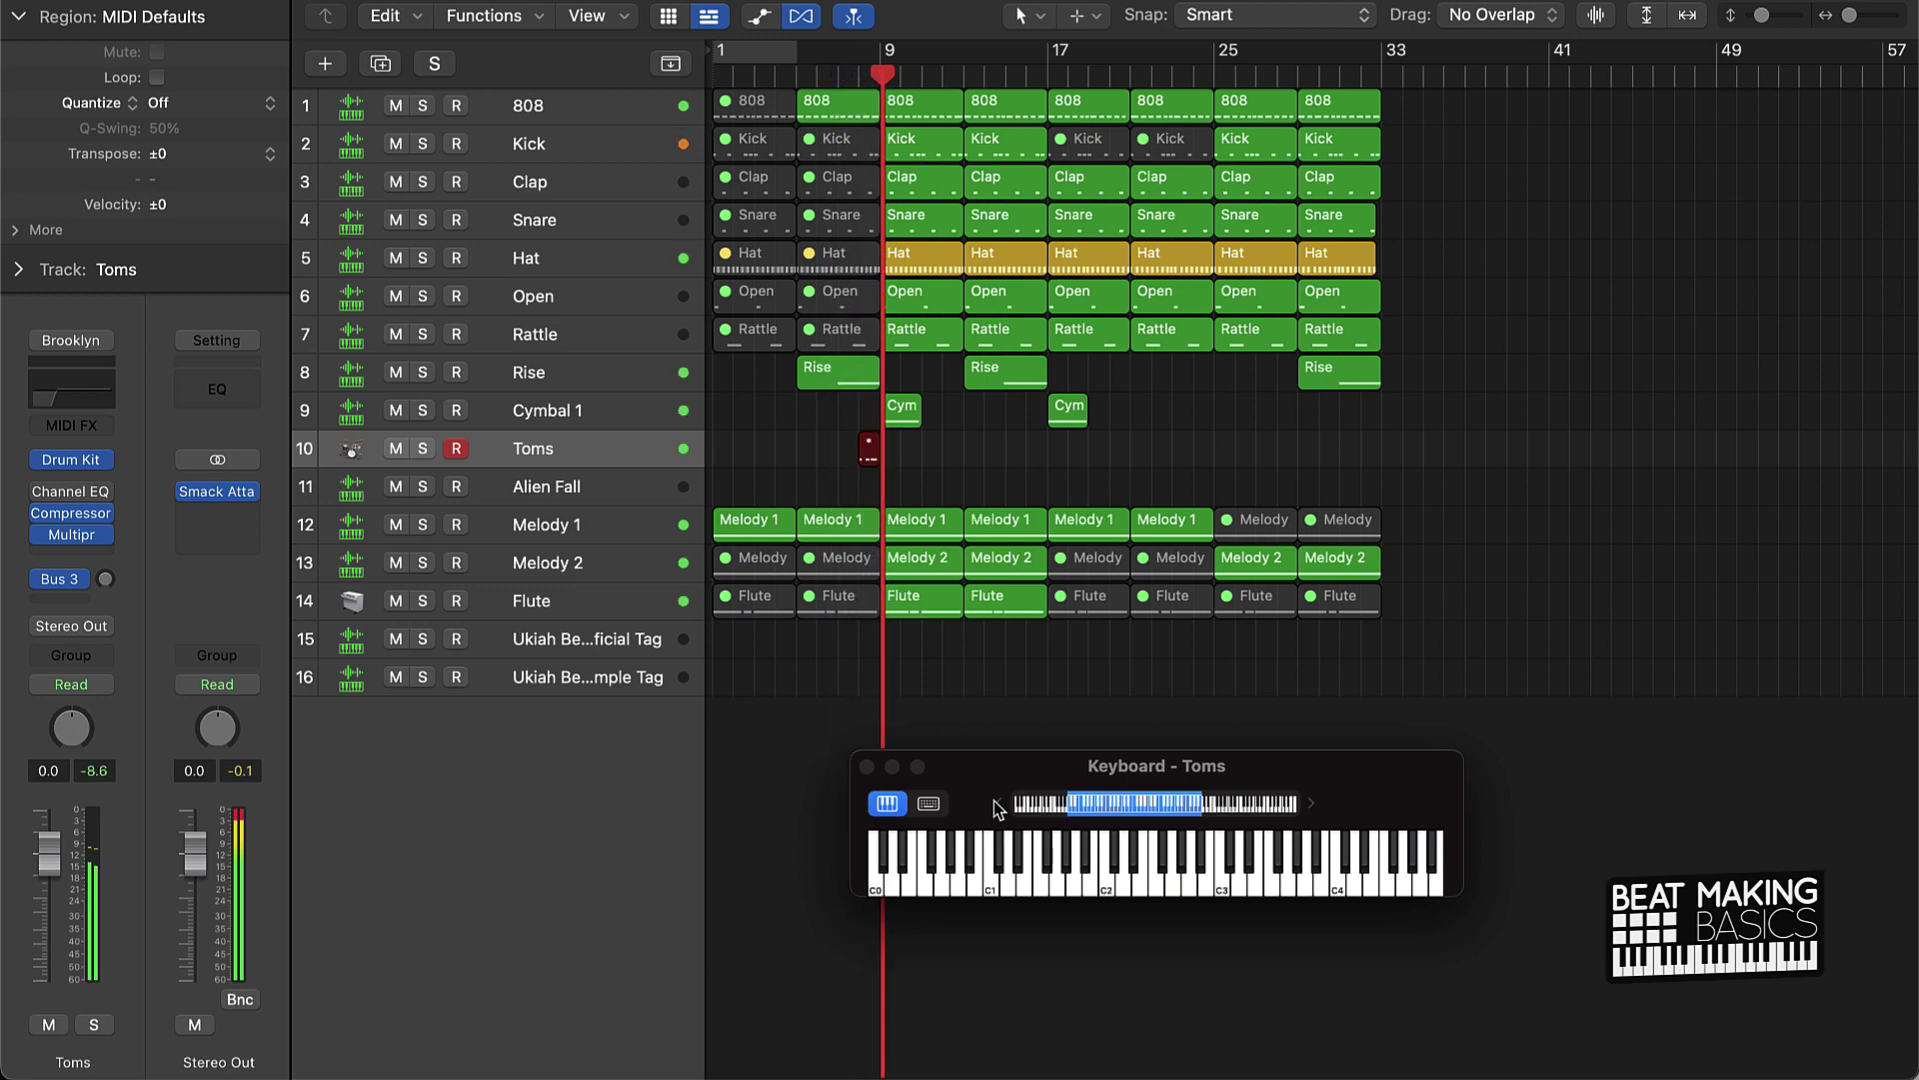
key("space")
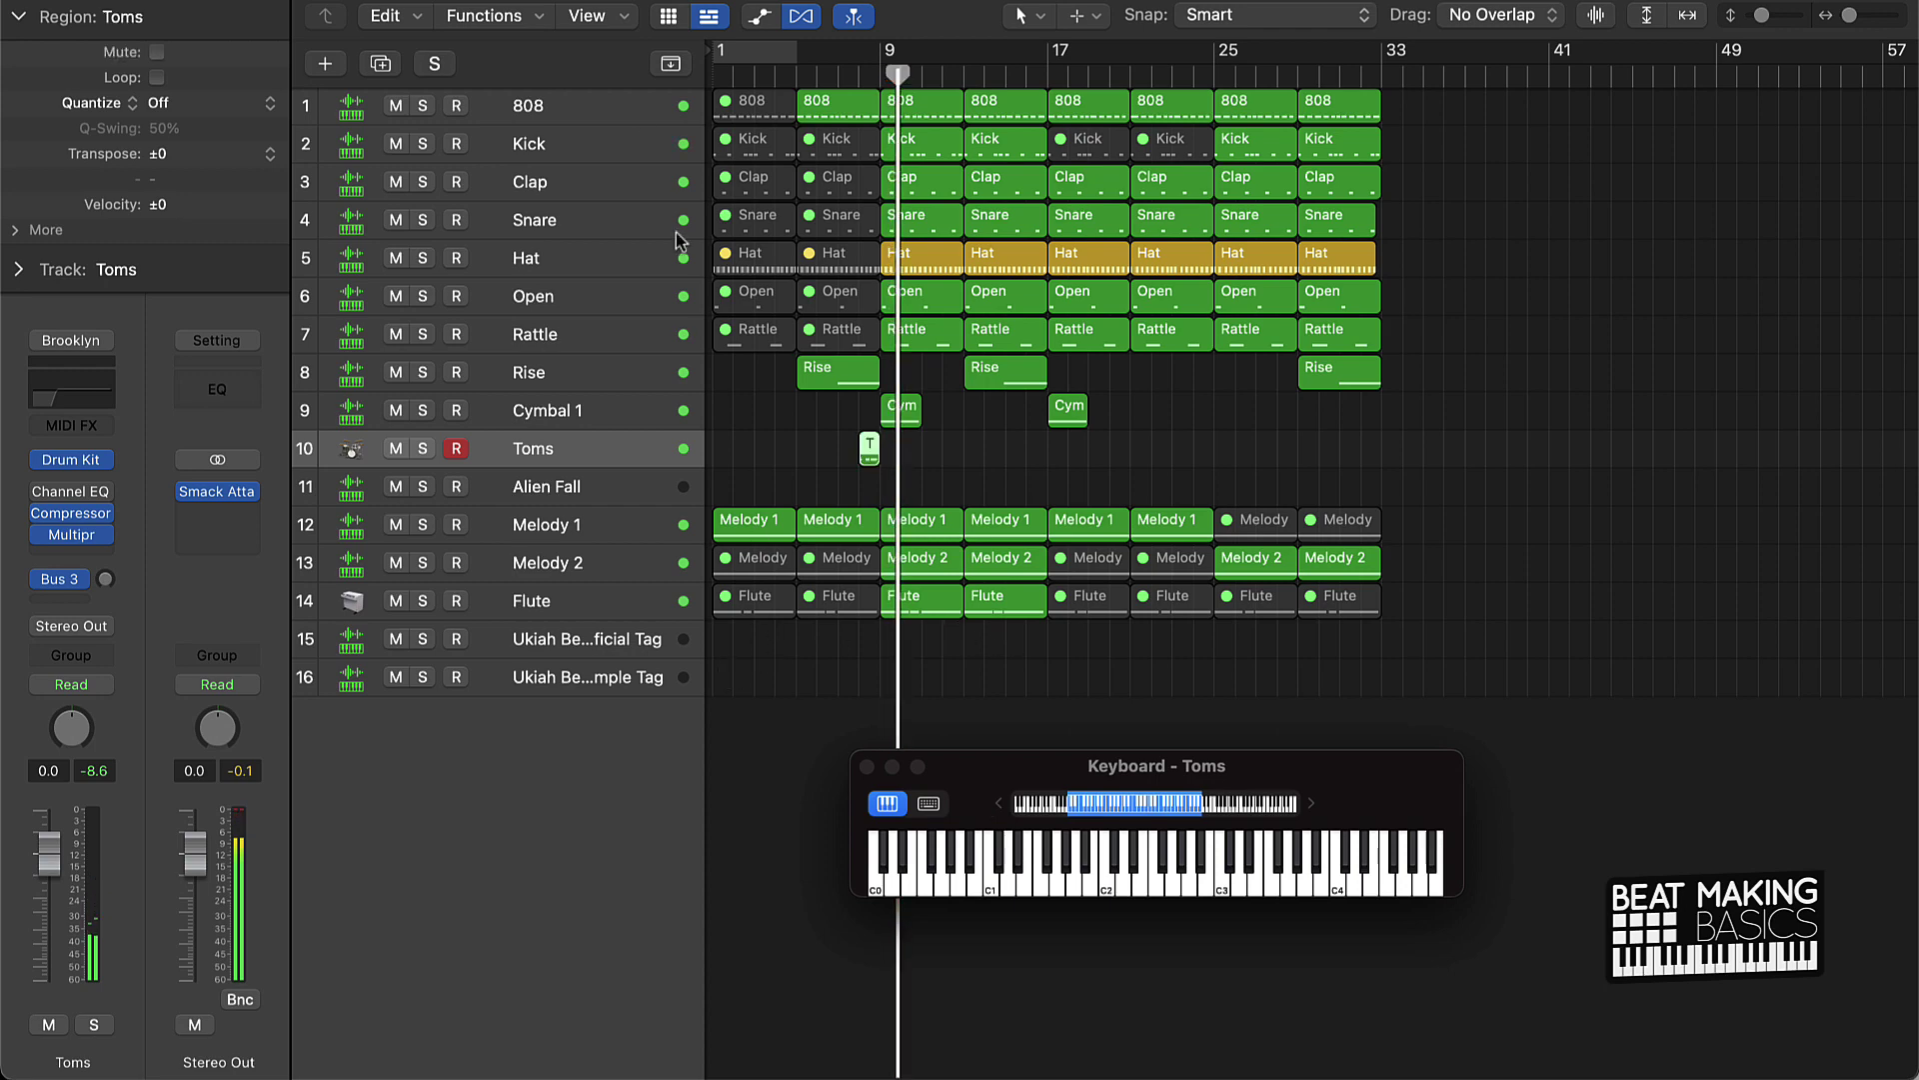
Step: Extend the start of the Toms region back to bar 5 and quantize all its notes with the current 1/8 swing setting
left_click_drag(865, 462, 798, 462)
double_click(850, 462)
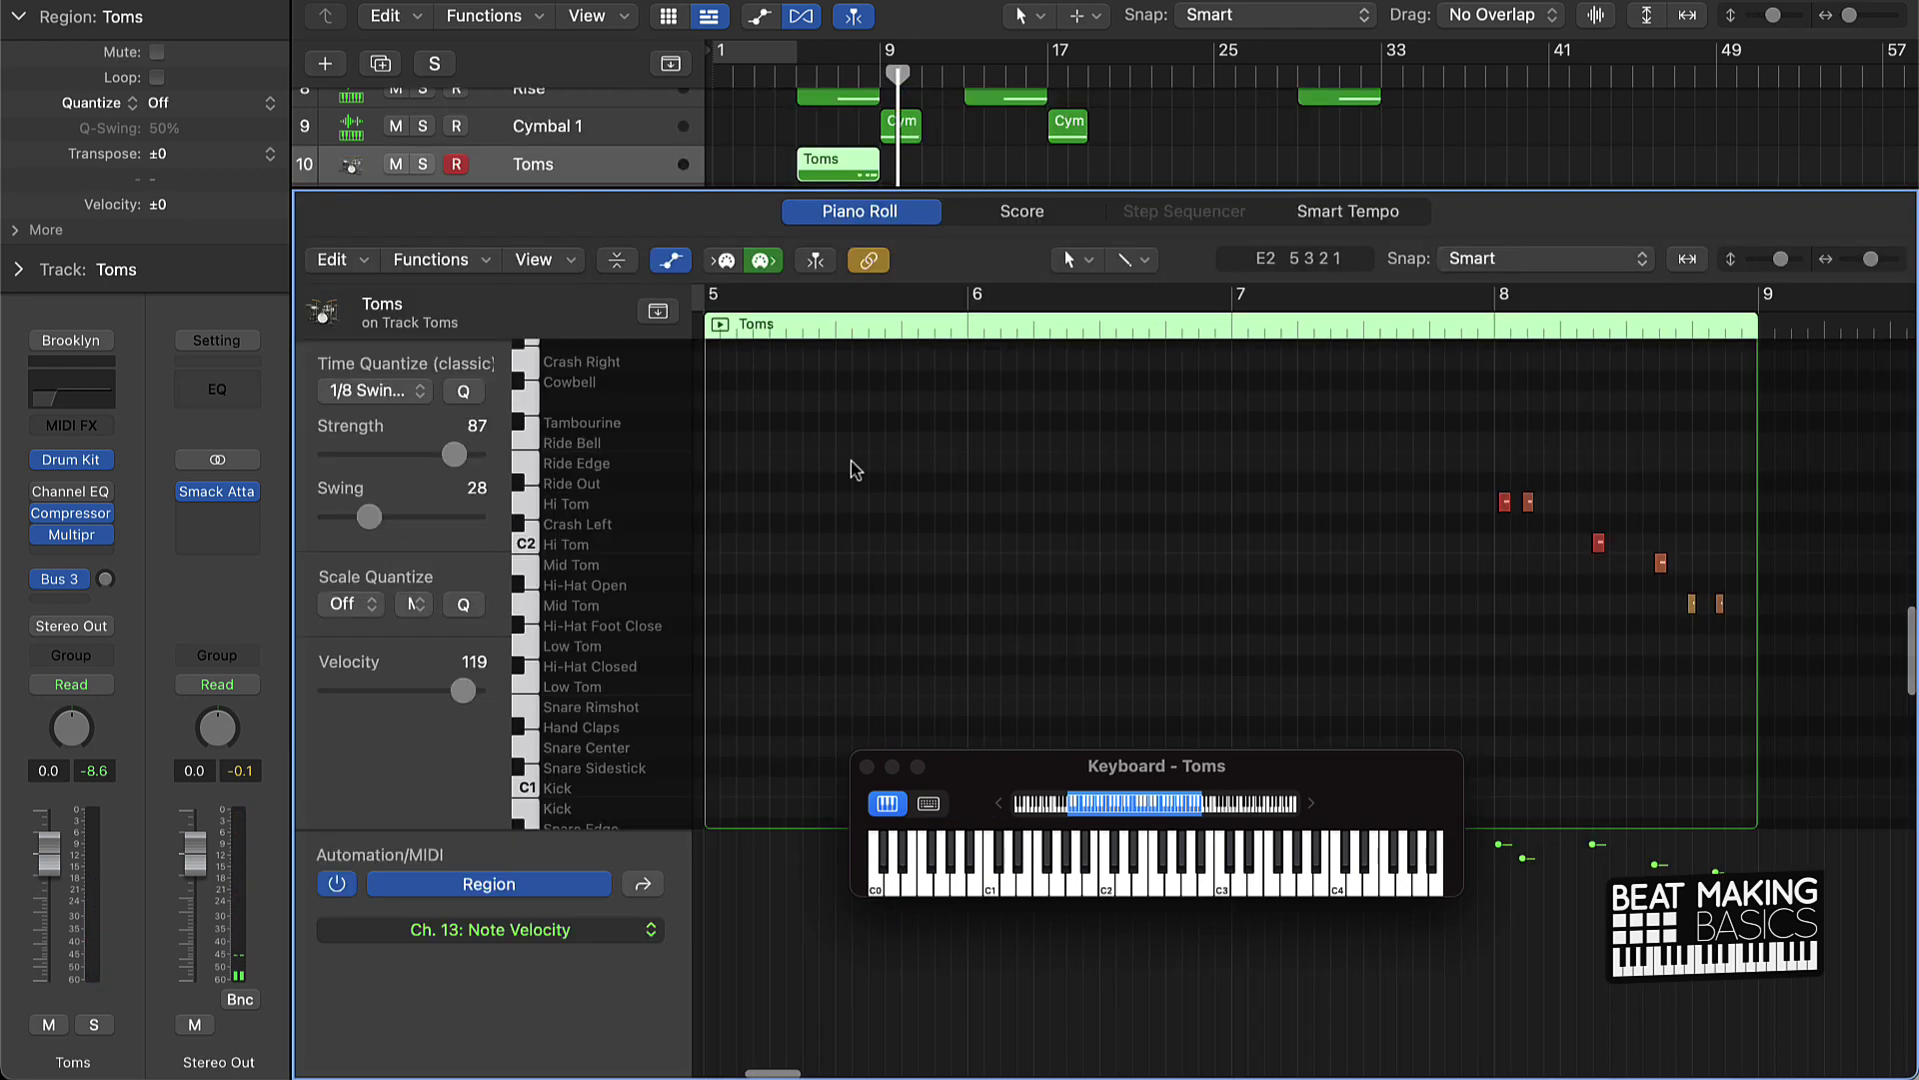
key("super+a")
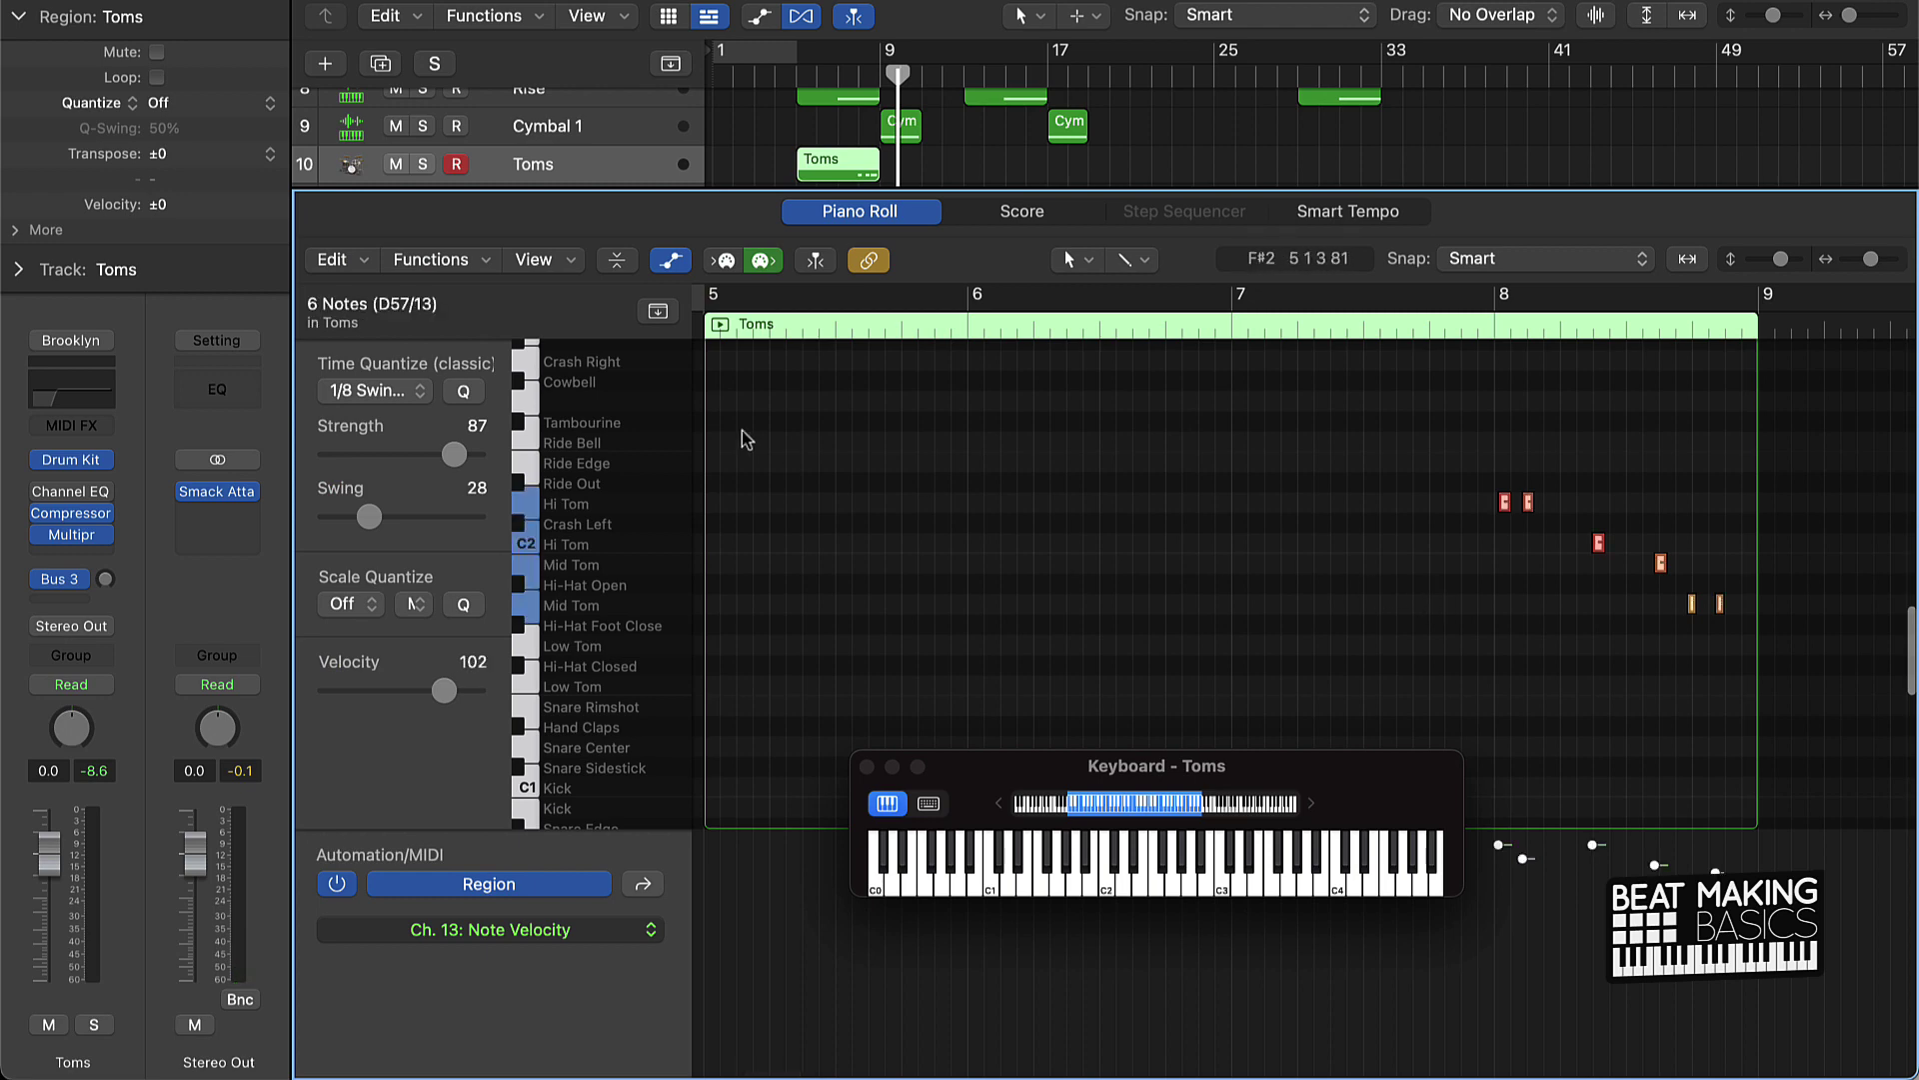
left_click(462, 391)
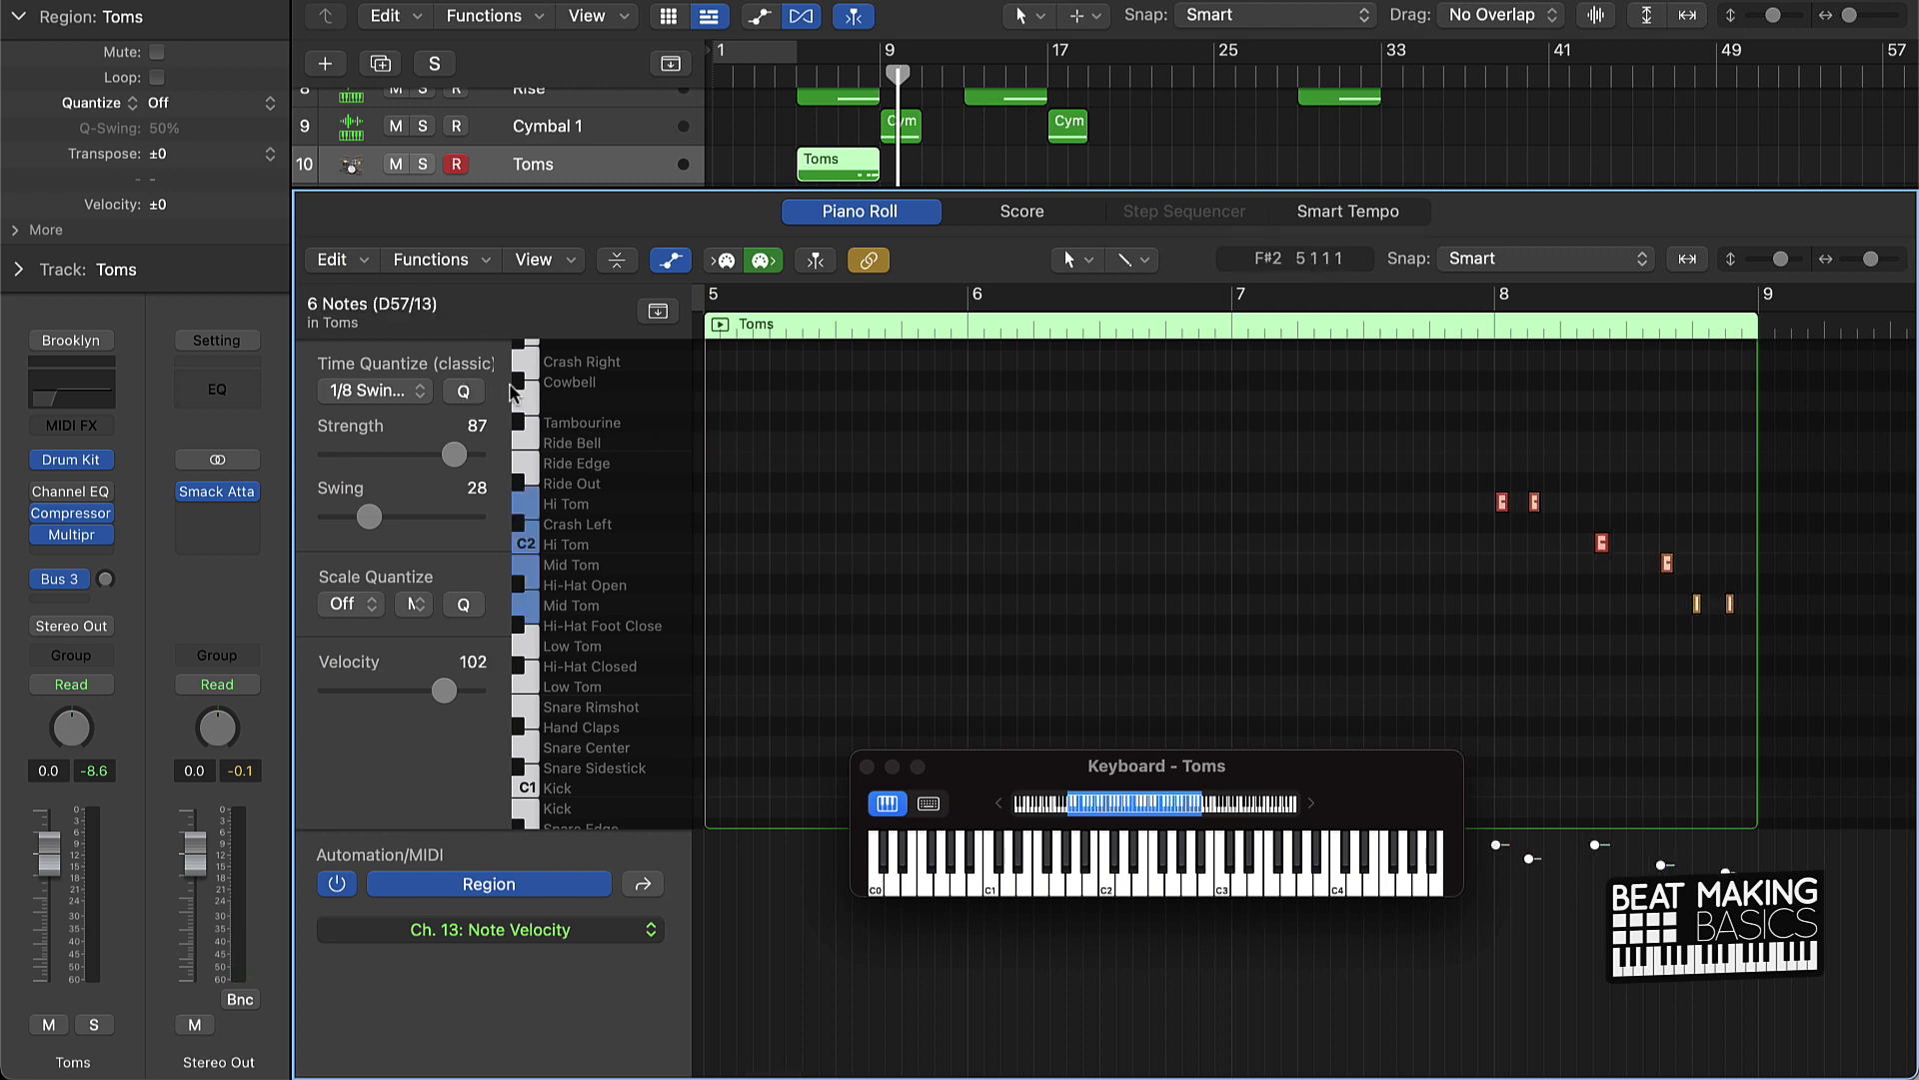
Step: Raise the velocity of all the tom notes to 127 and listen to the fill from bar 8
left_click_drag(1536, 880, 1550, 775)
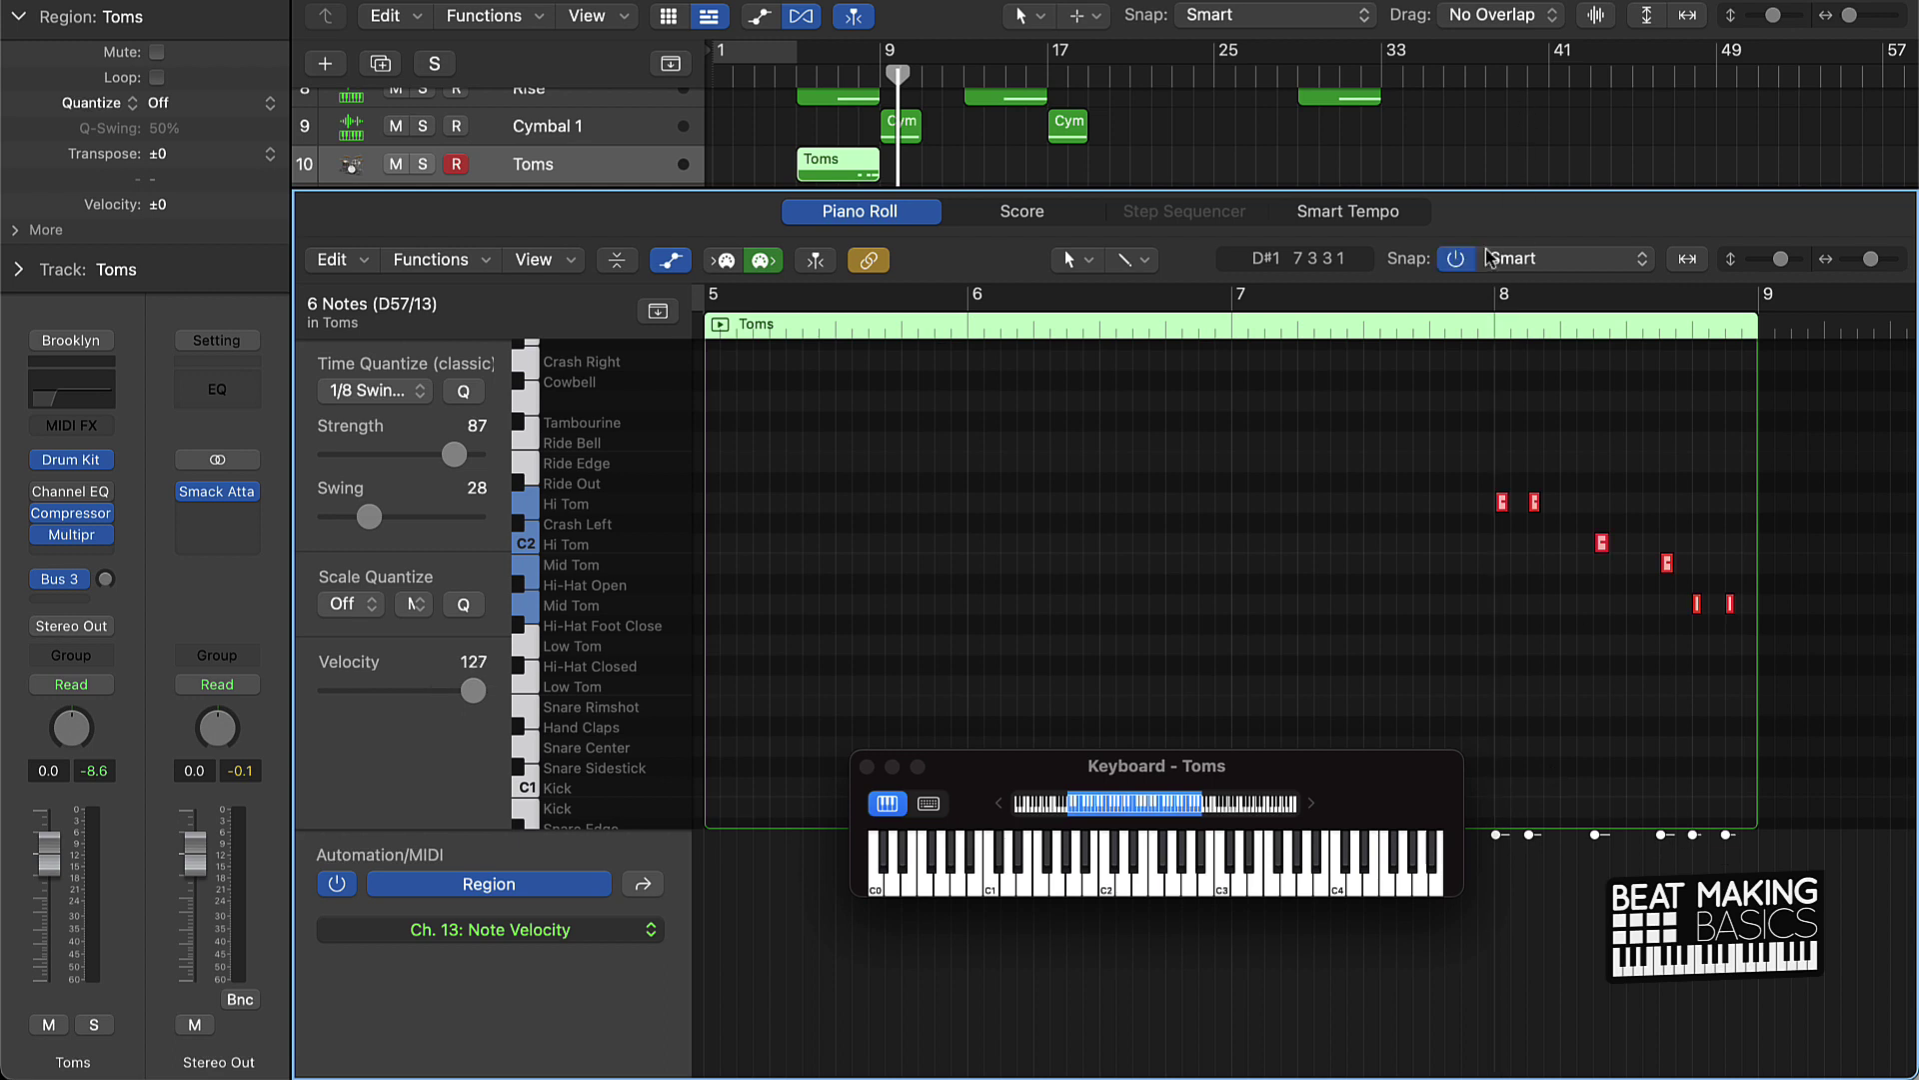
left_click(1490, 326)
key("space")
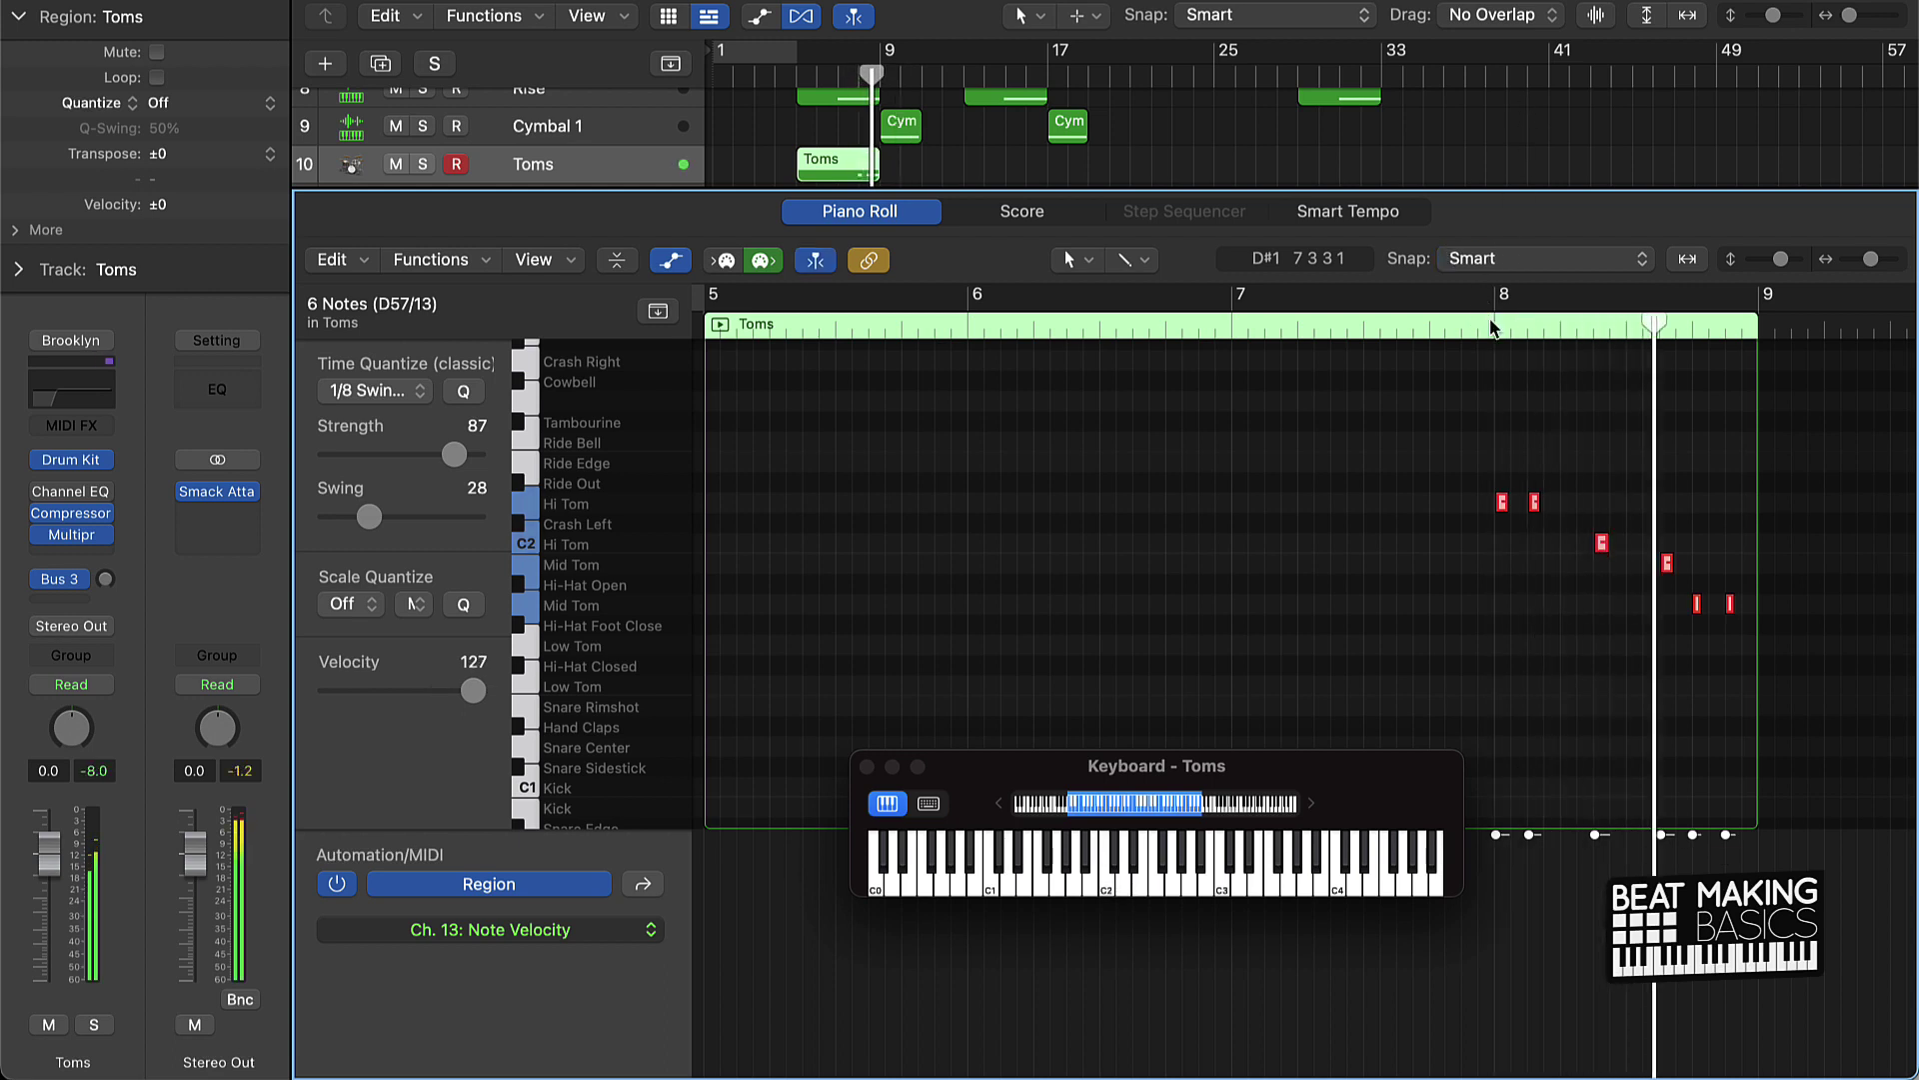
left_click(1549, 572)
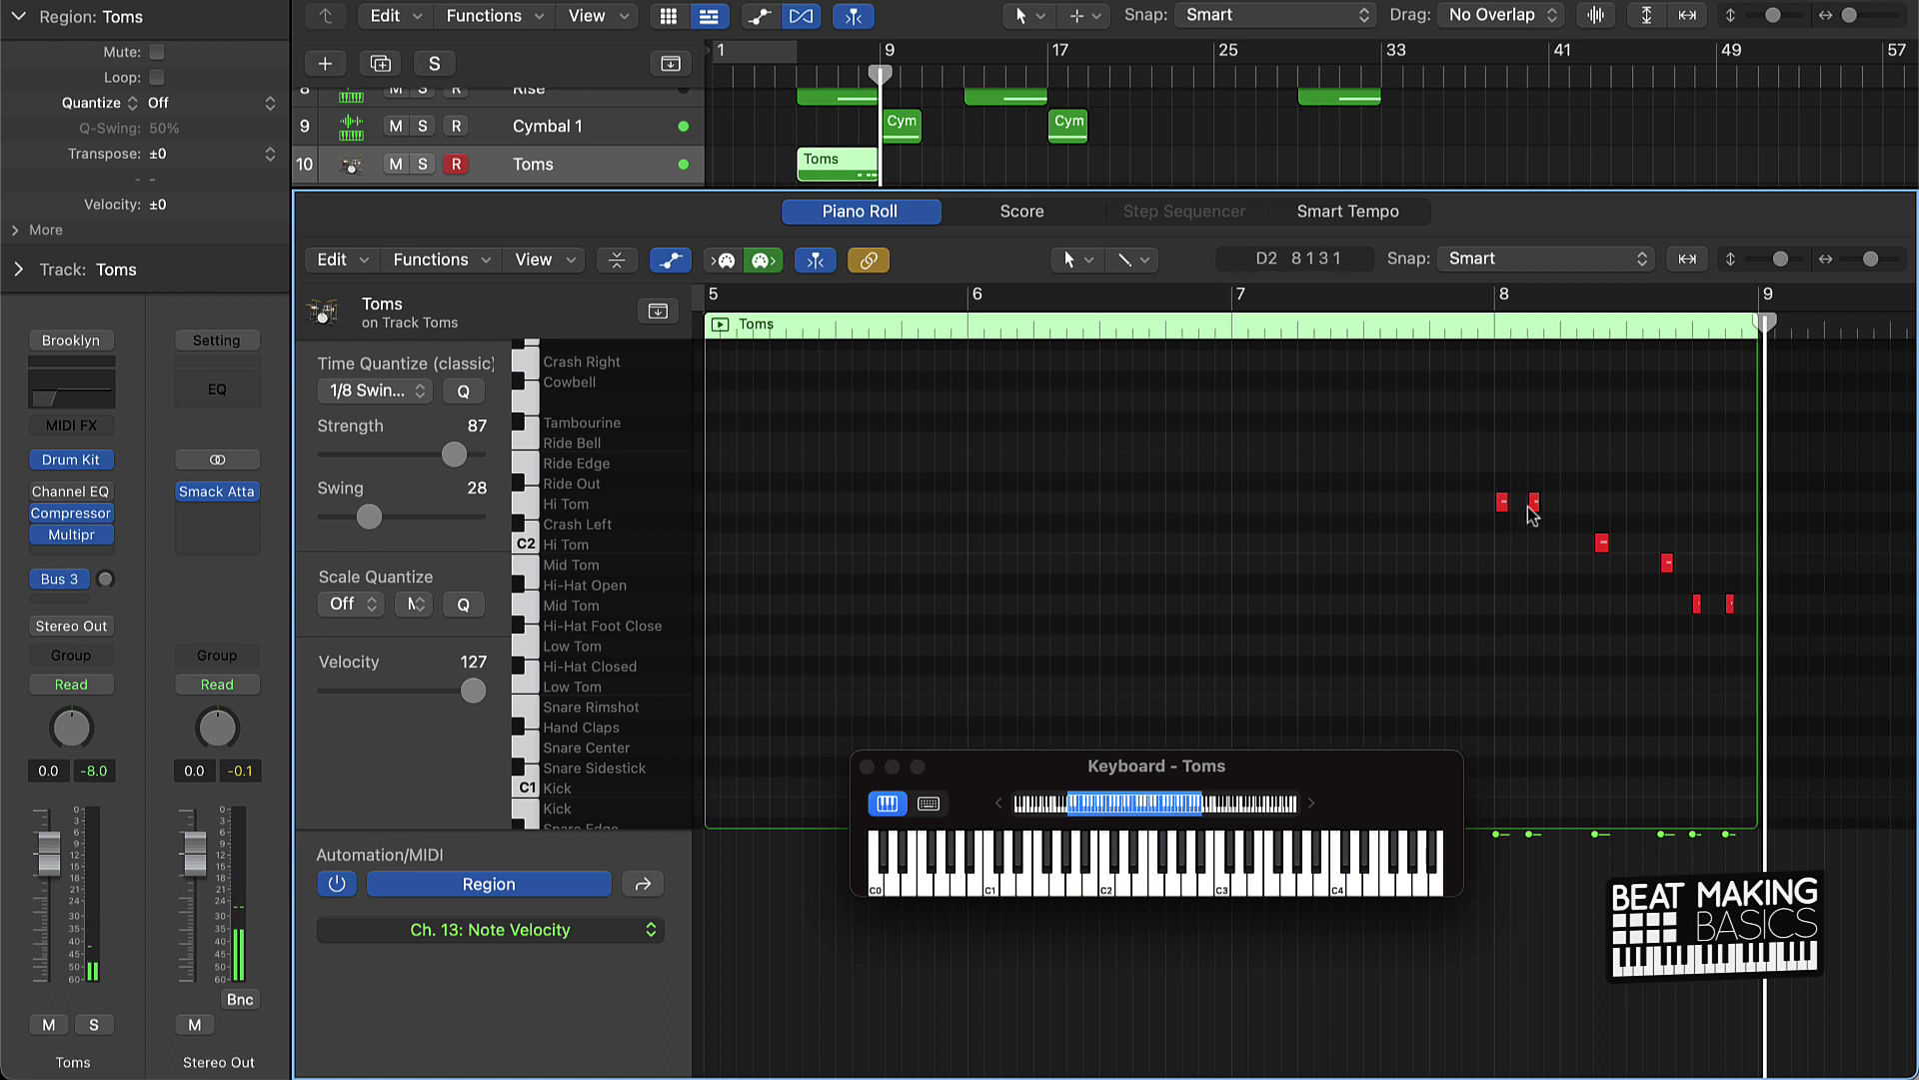
Step: Delete the second of the two upper Hi Tom notes in bar 8 and replay the fill
left_click(1480, 330)
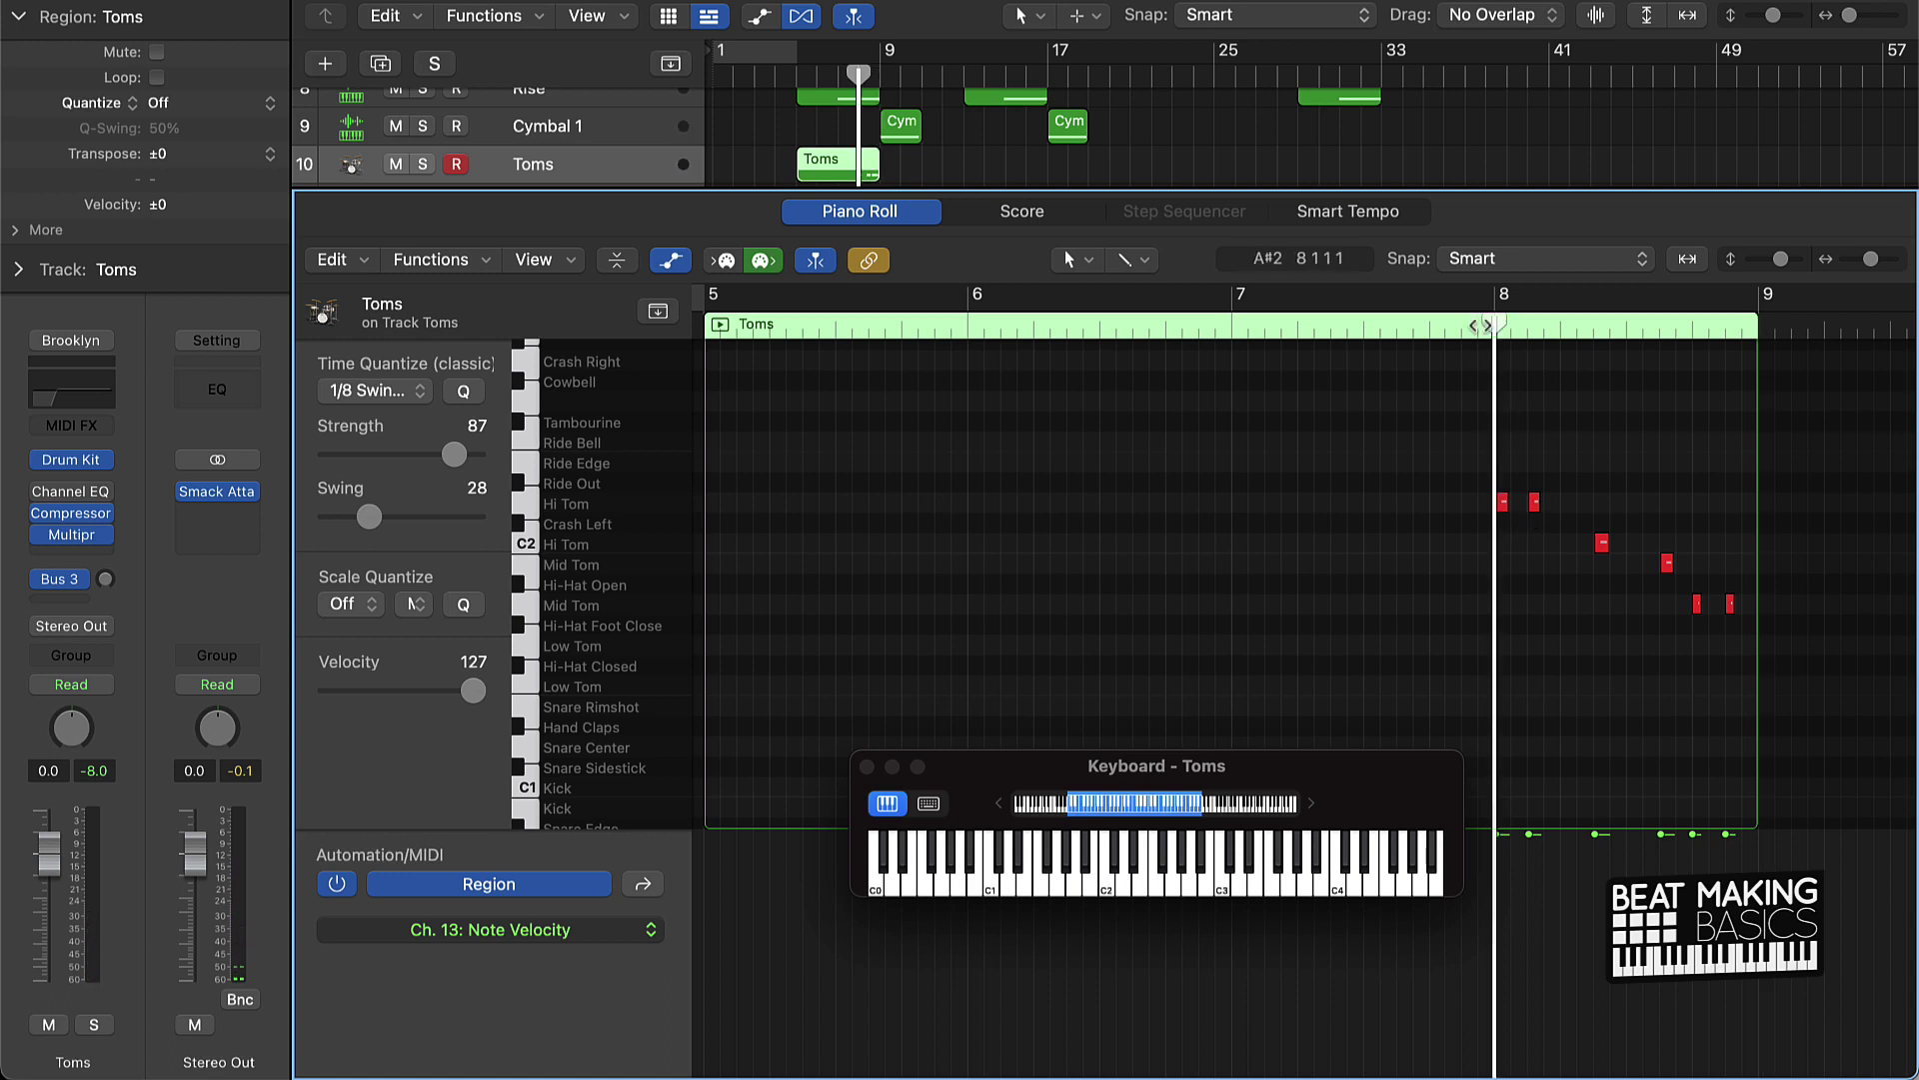
left_click_drag(1606, 470, 1524, 524)
key("Delete")
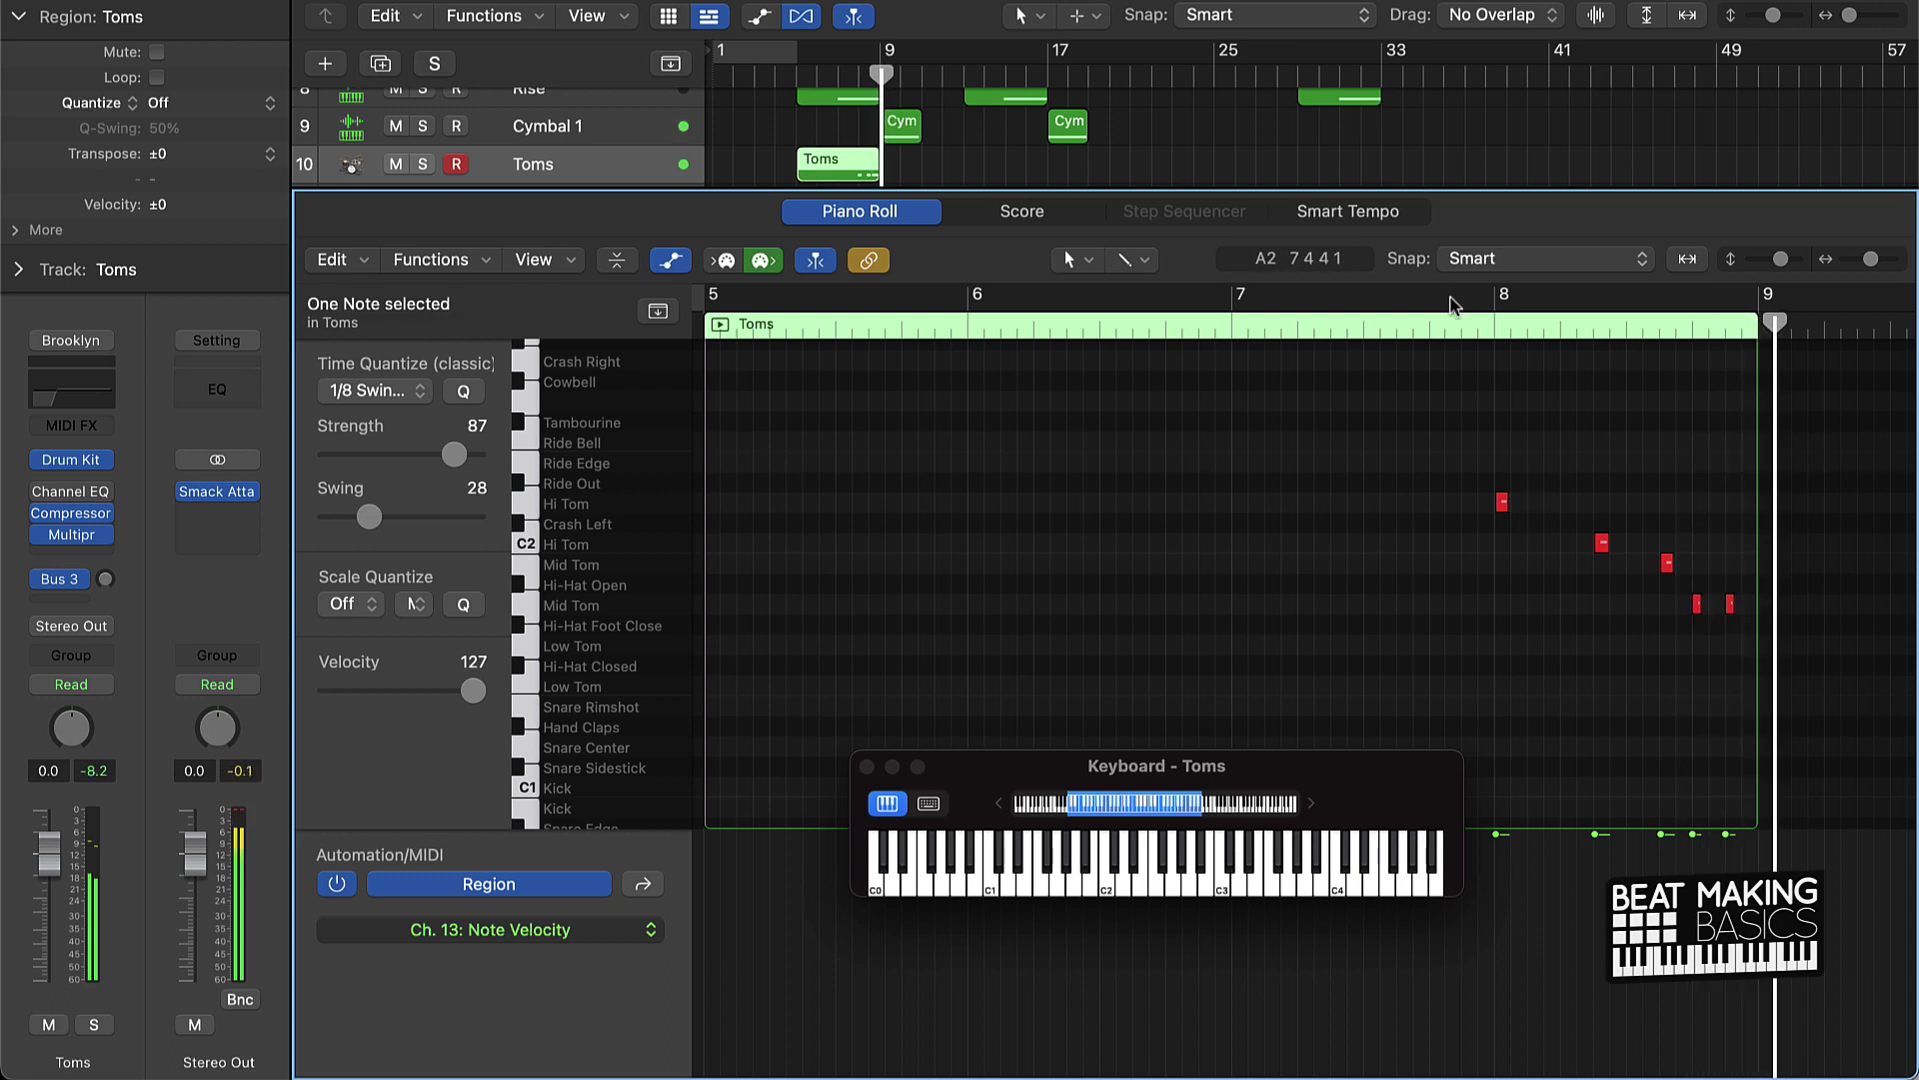
left_click(1438, 340)
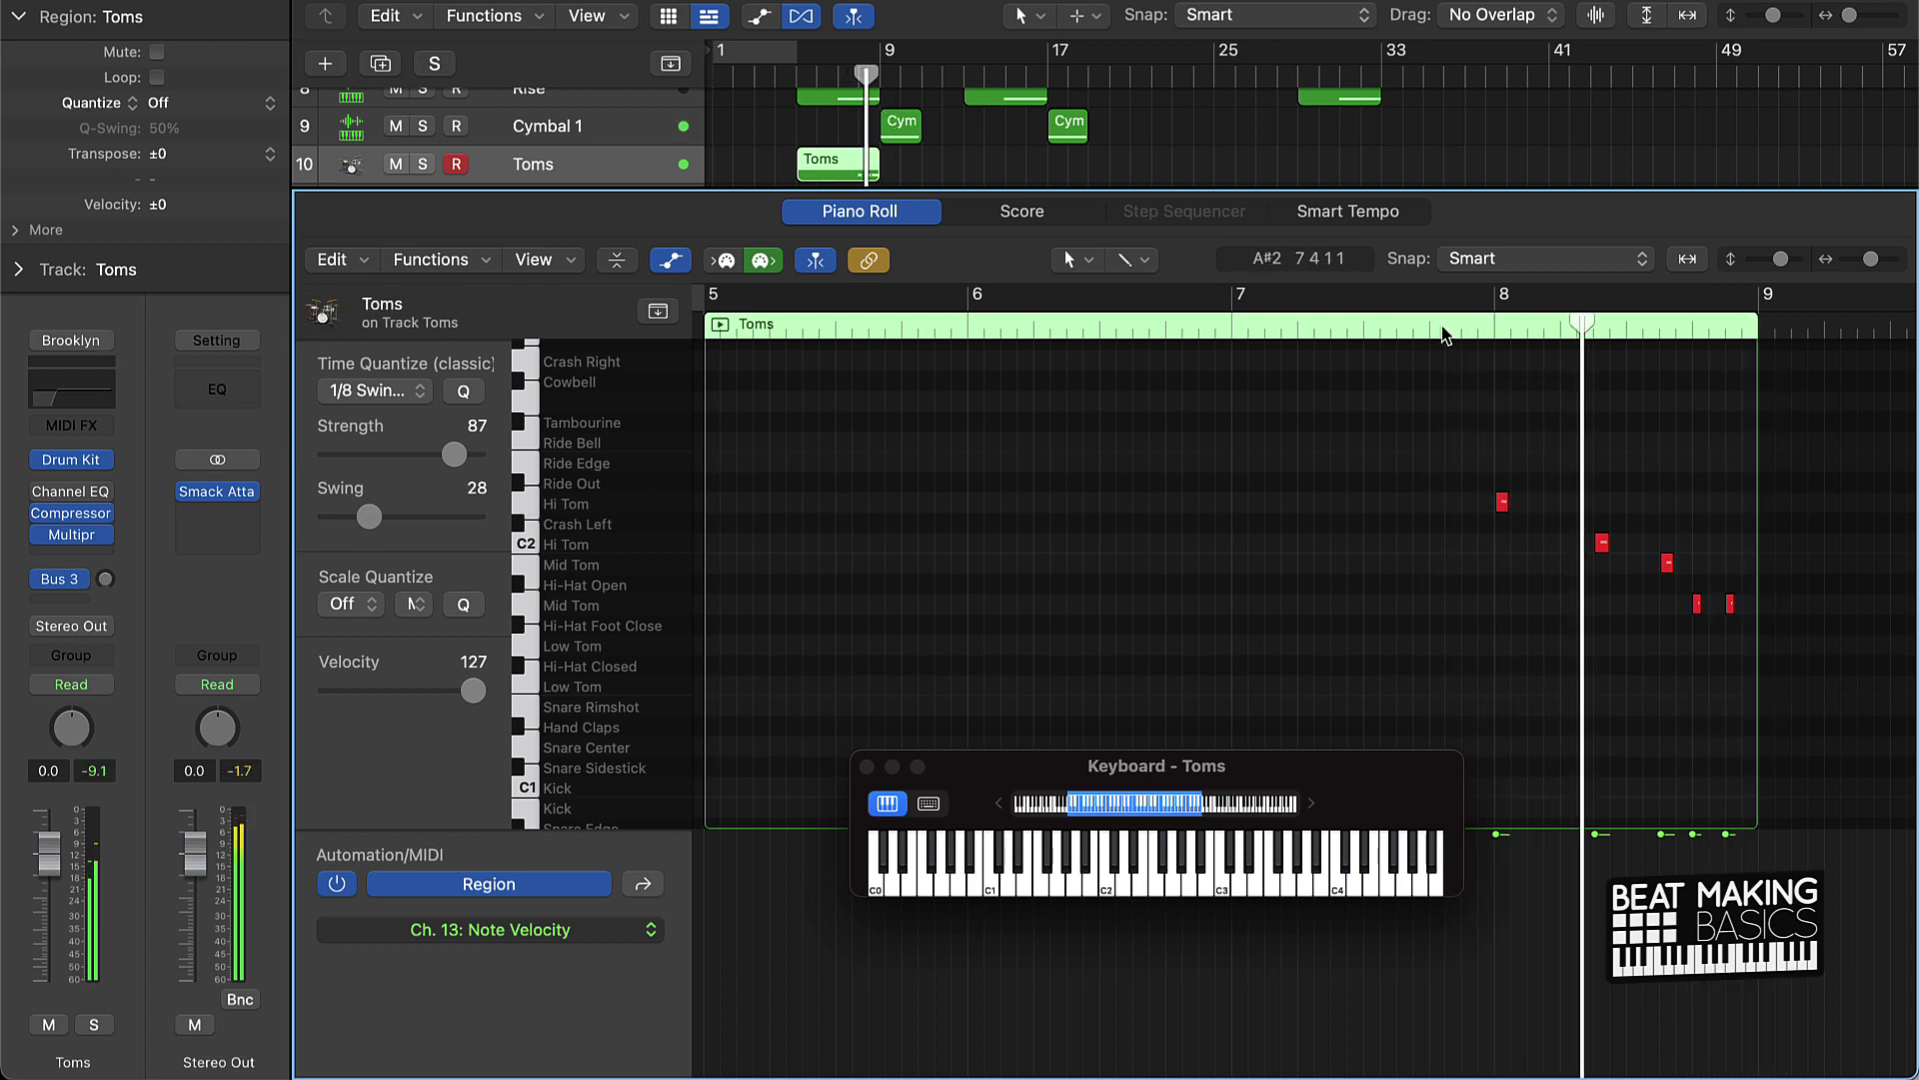
Step: Try a replacement second note on the upper Hi Tom row at two different positions in bar 8, listening to each
left_click(1549, 502, "super")
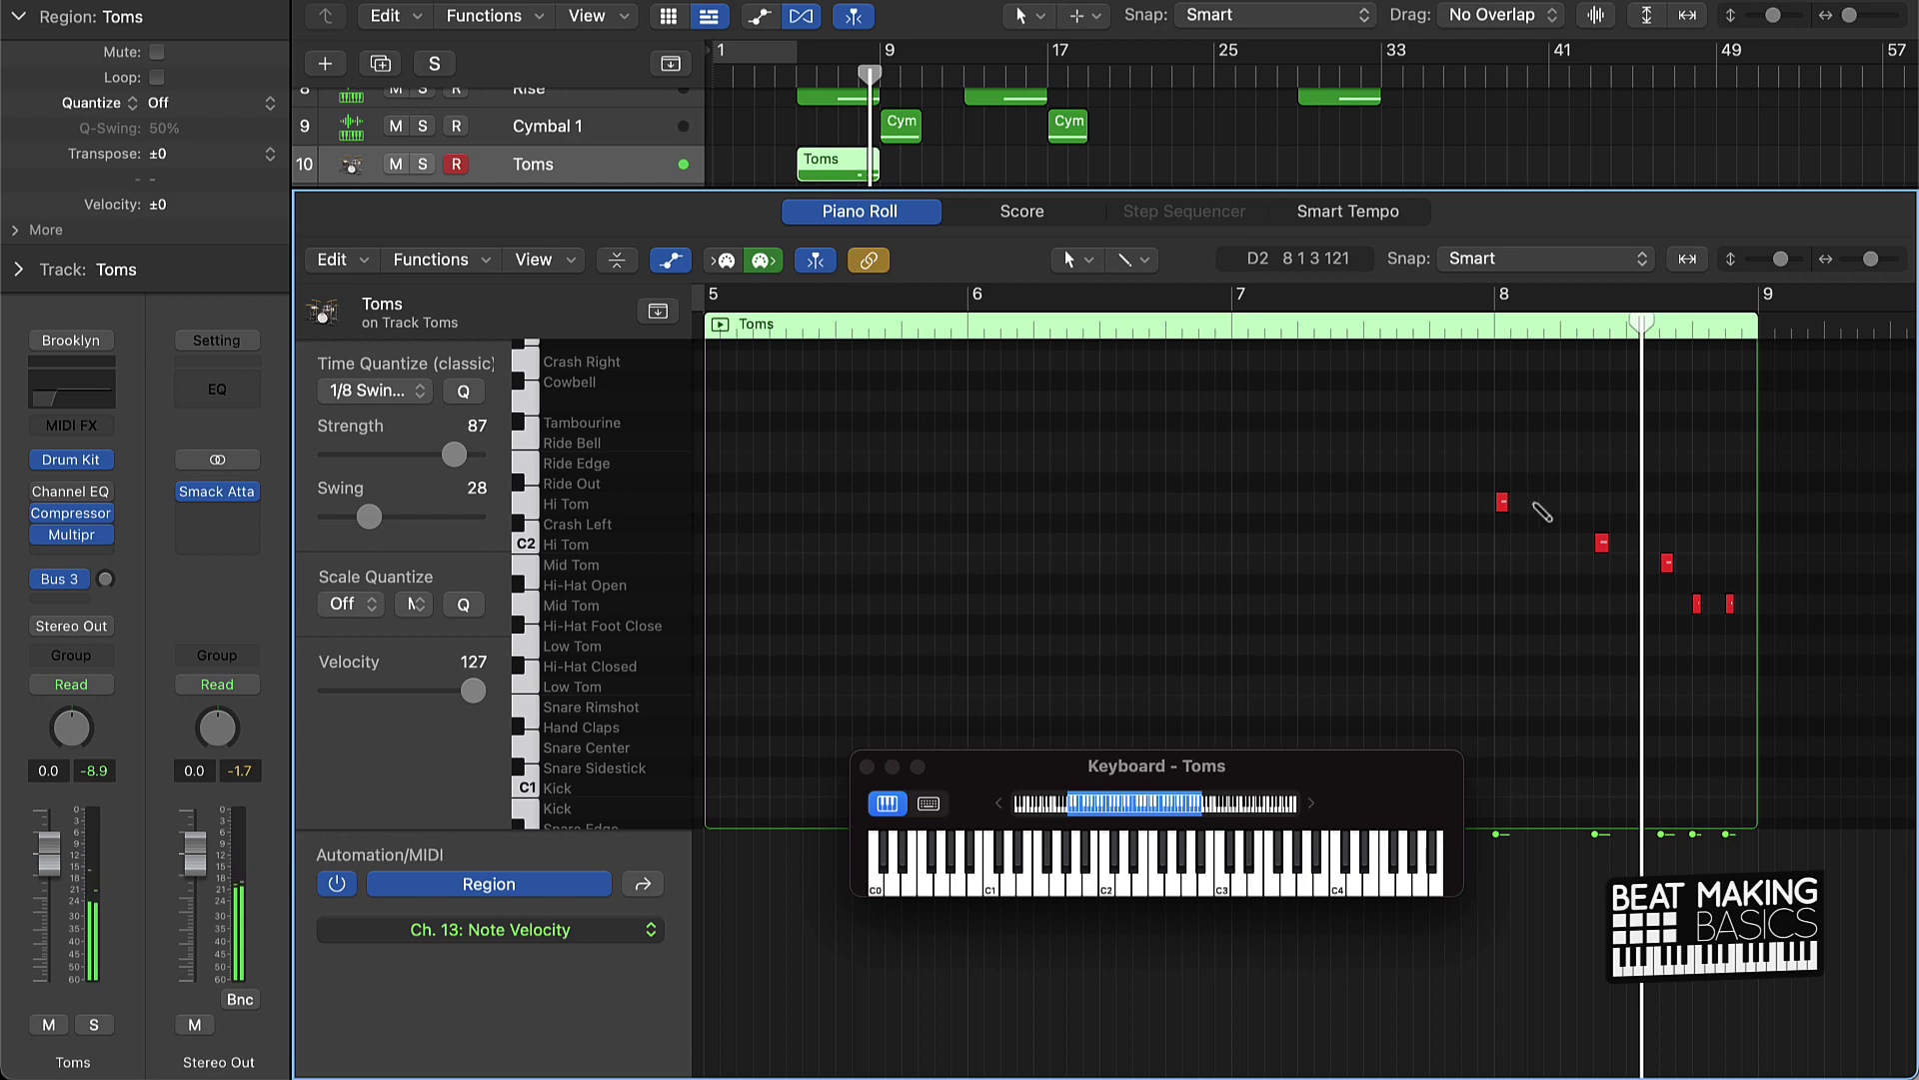
left_click(1465, 331)
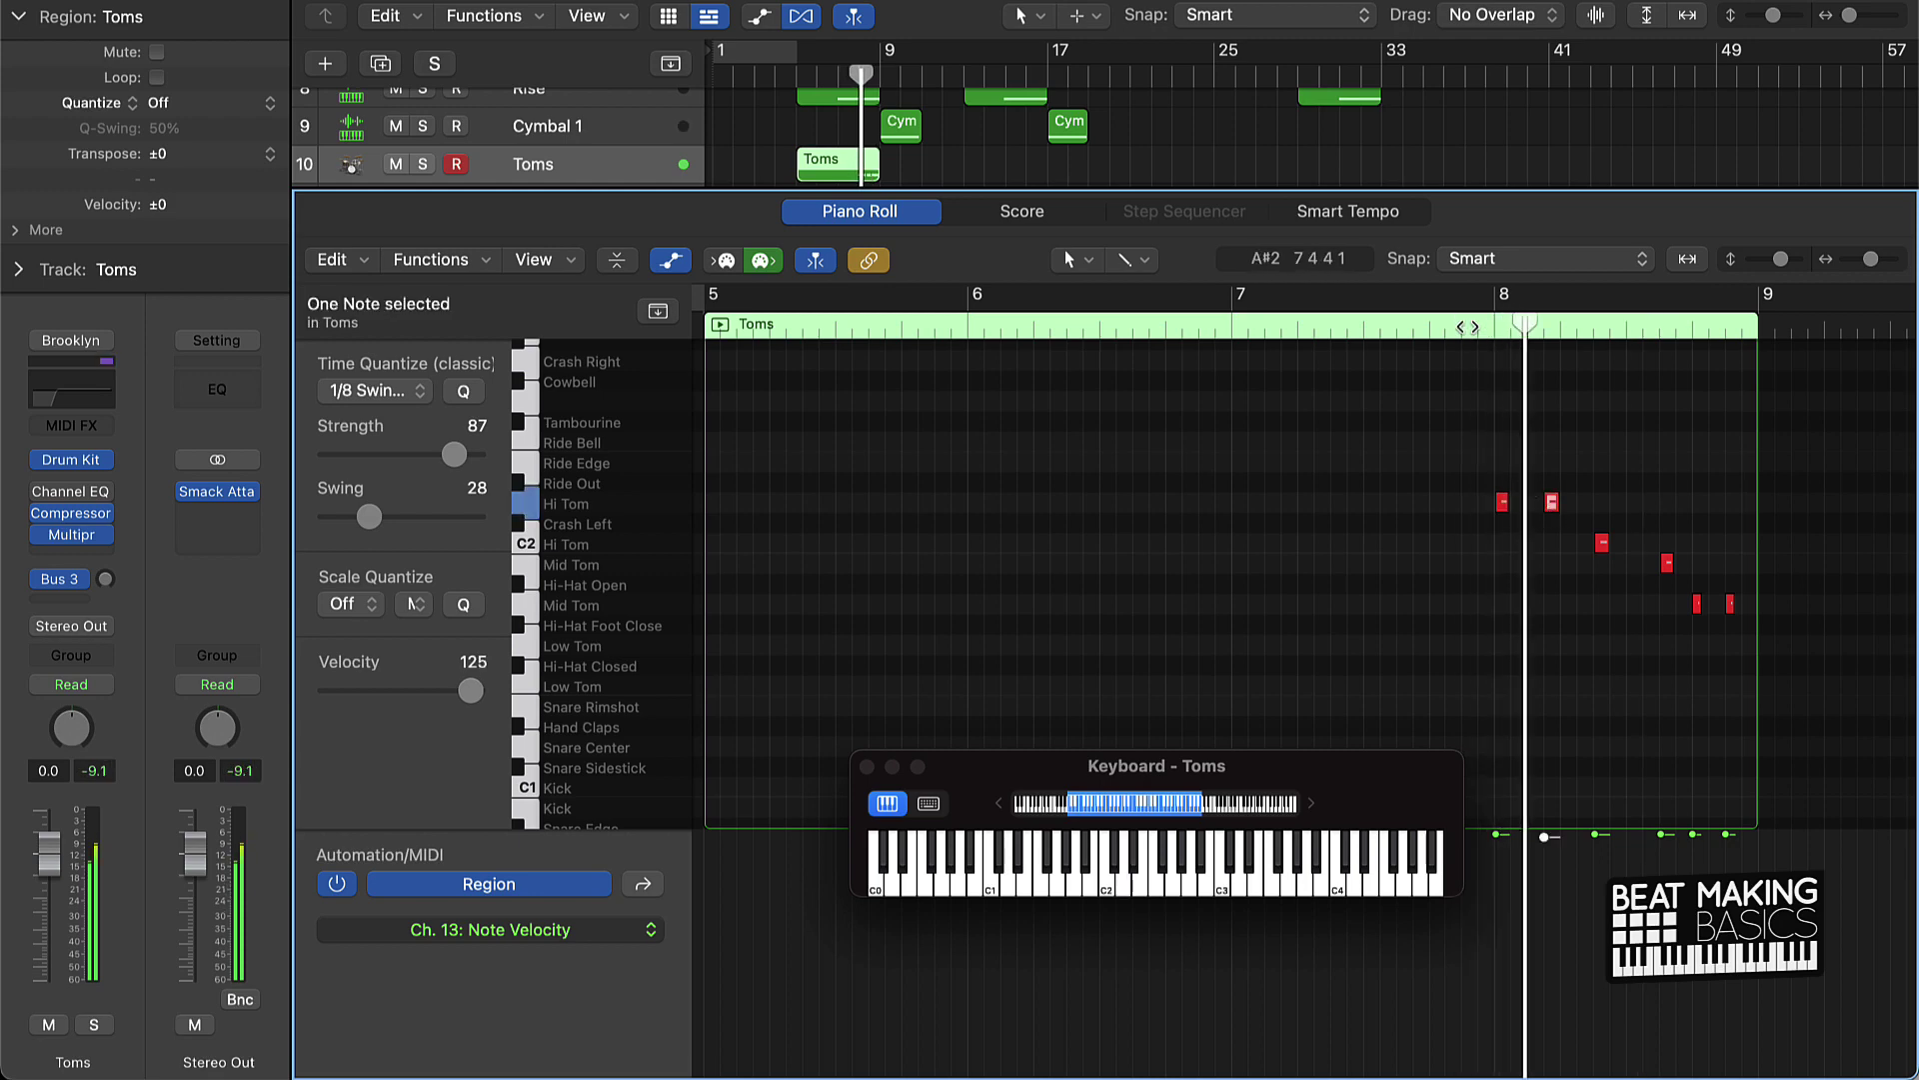
key("space")
key("Delete")
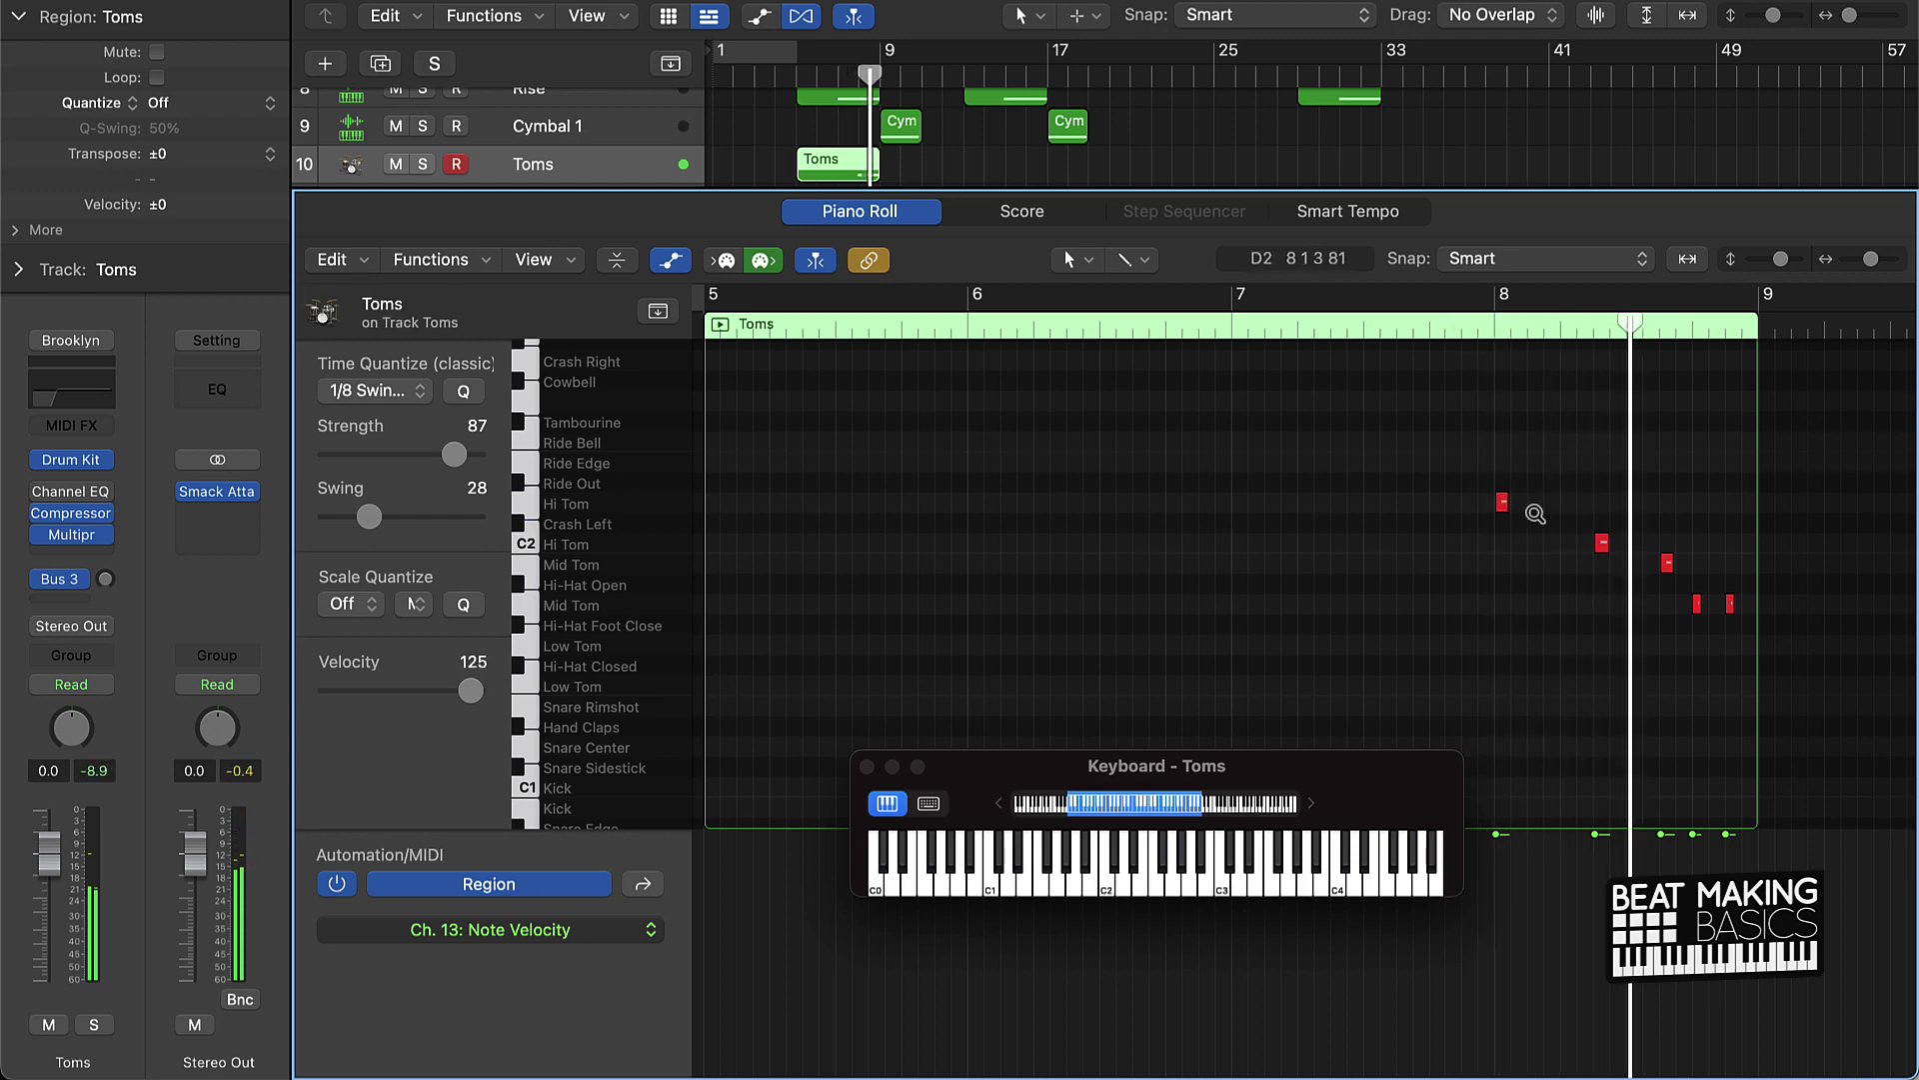
left_click(1536, 502, "super")
left_click(1478, 328)
key("space")
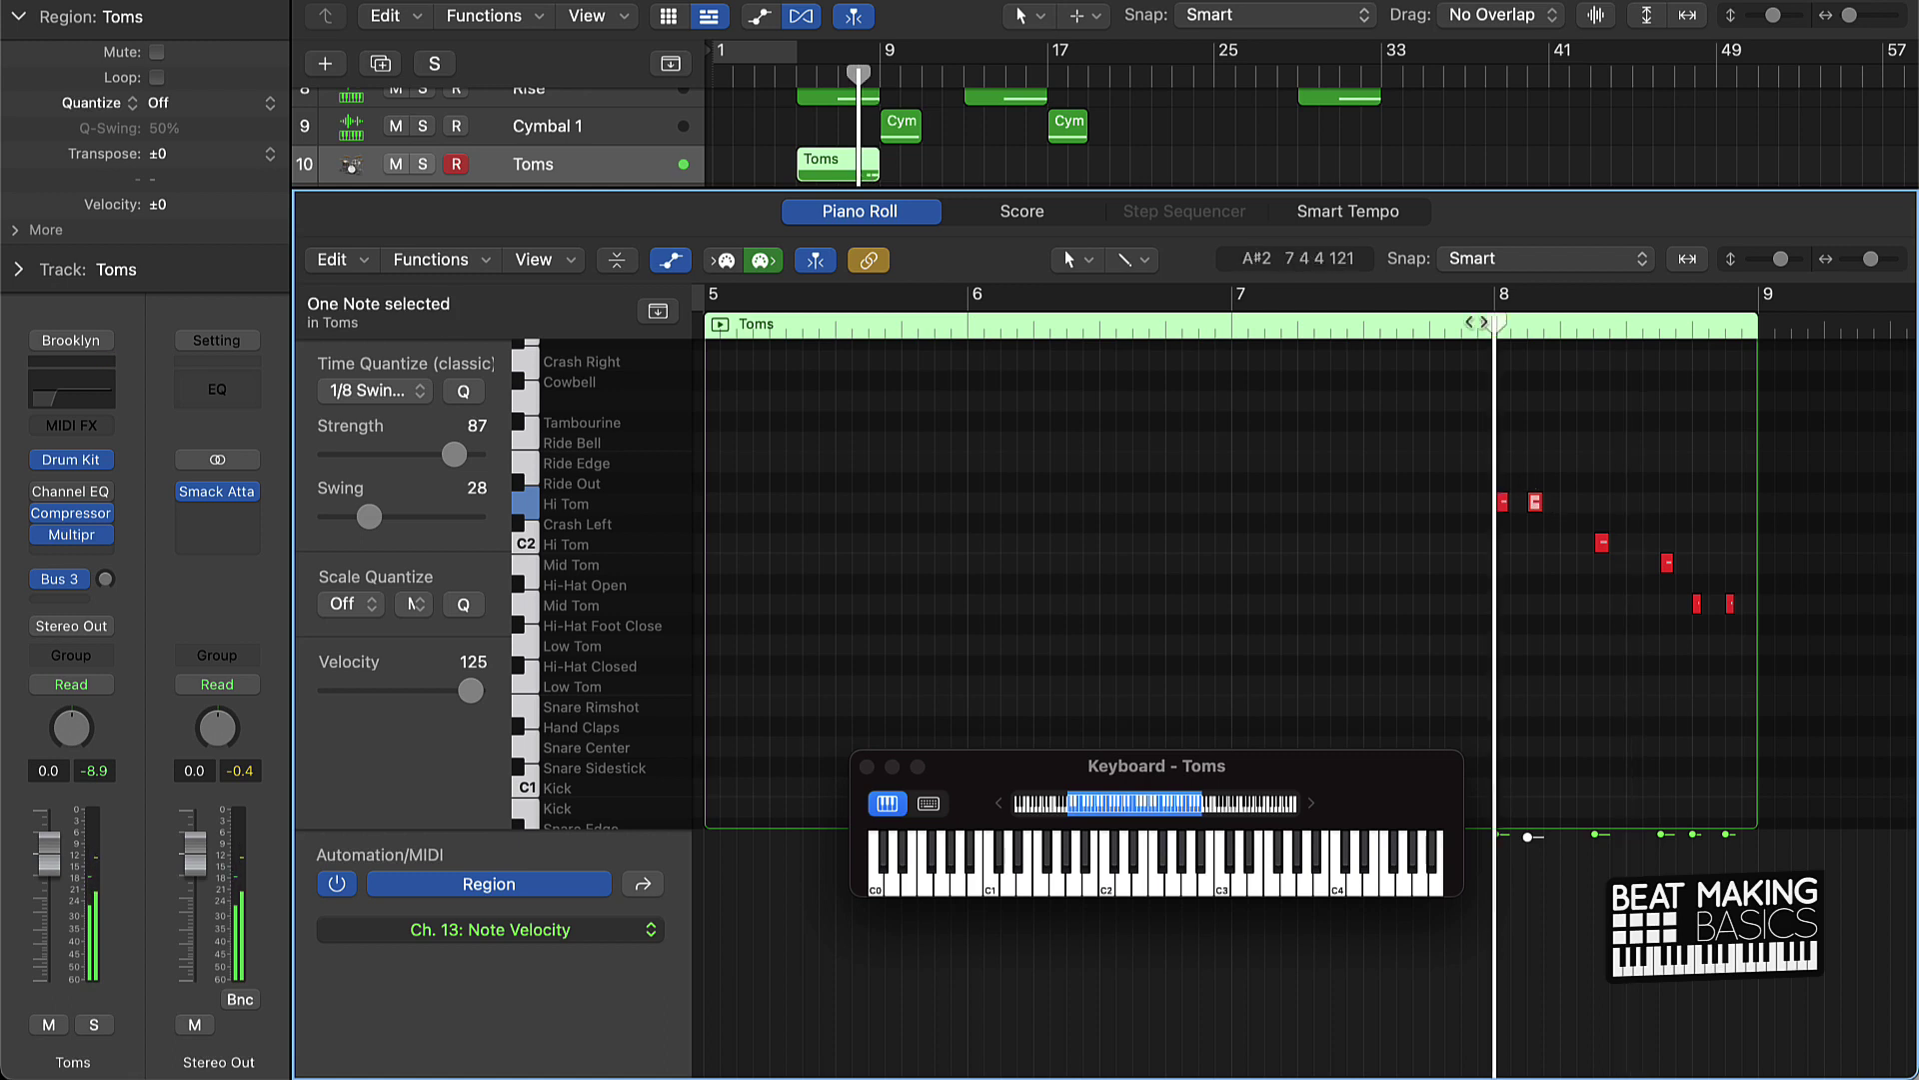
key("space")
key("Delete")
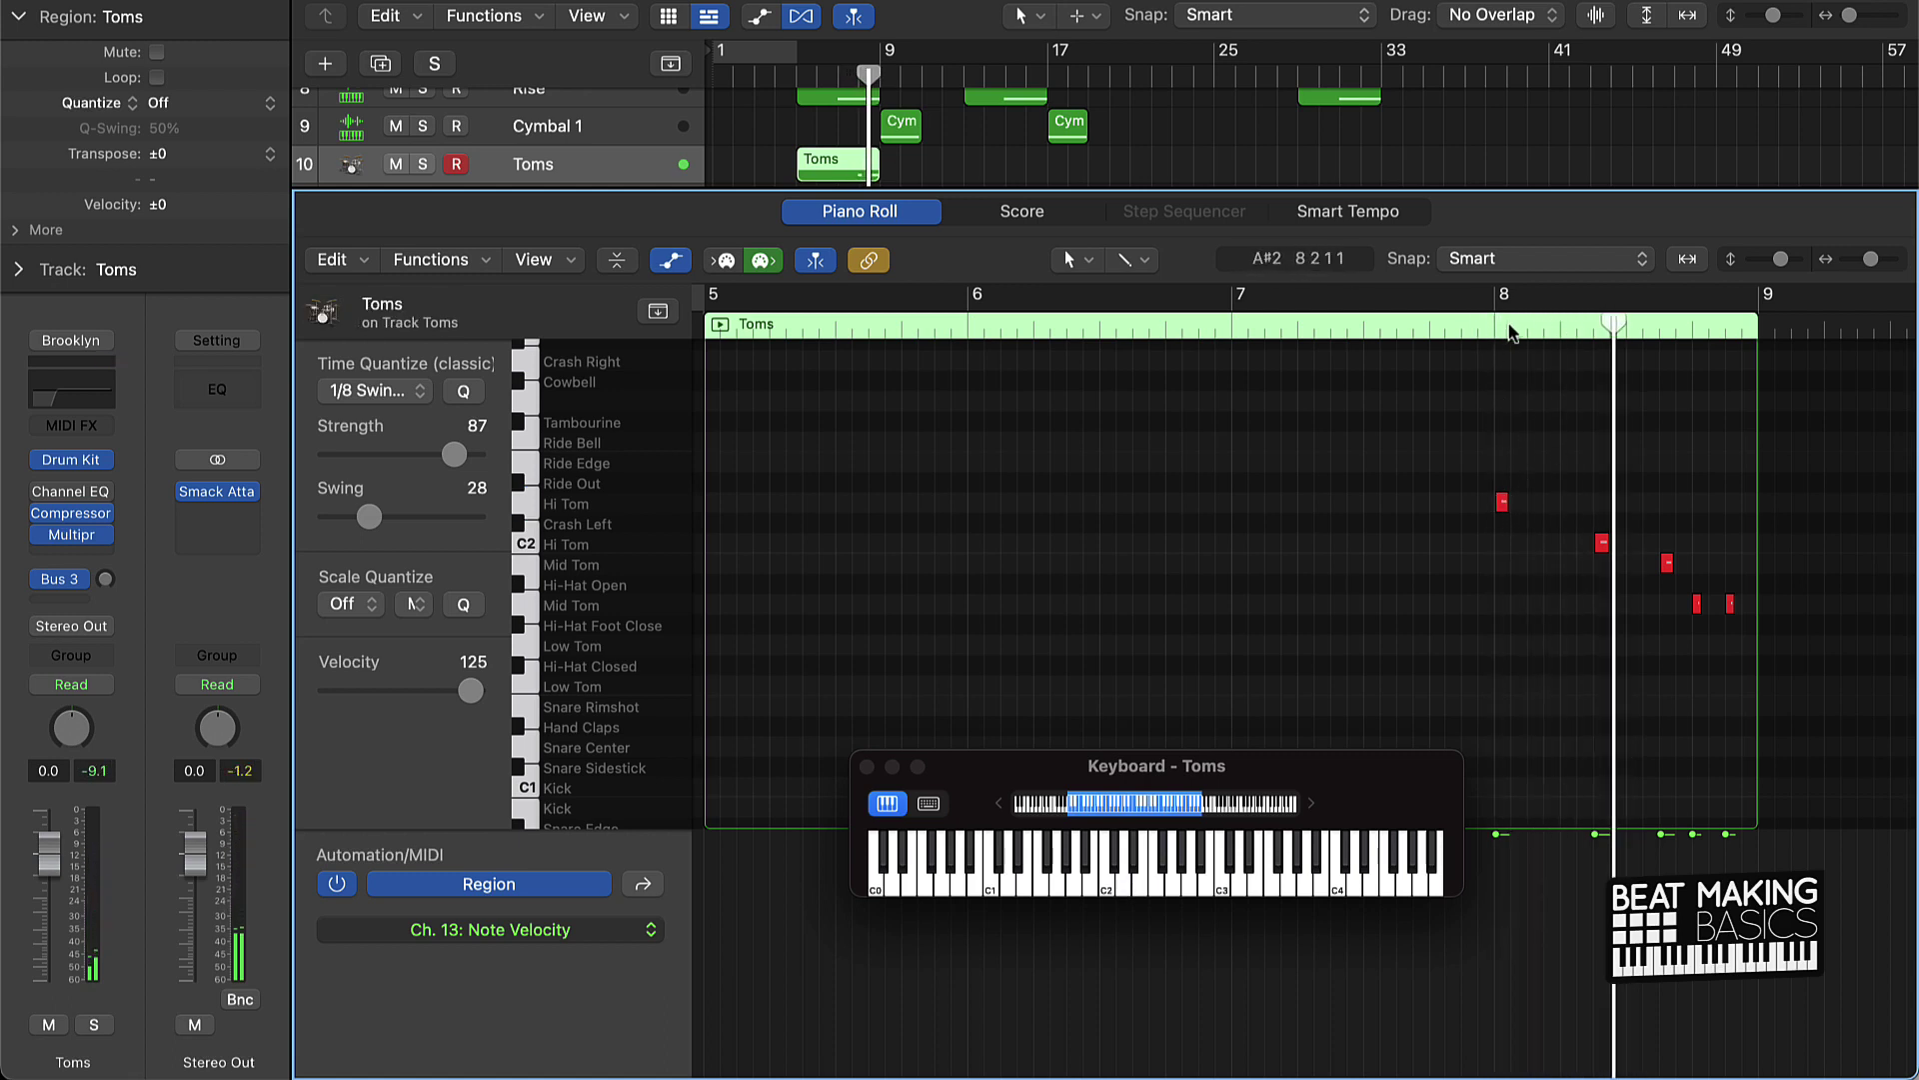
Step: Delete the remaining upper Hi Tom note at the start of bar 8 and play the Toms region from bar 5
left_click(1213, 330)
key("space")
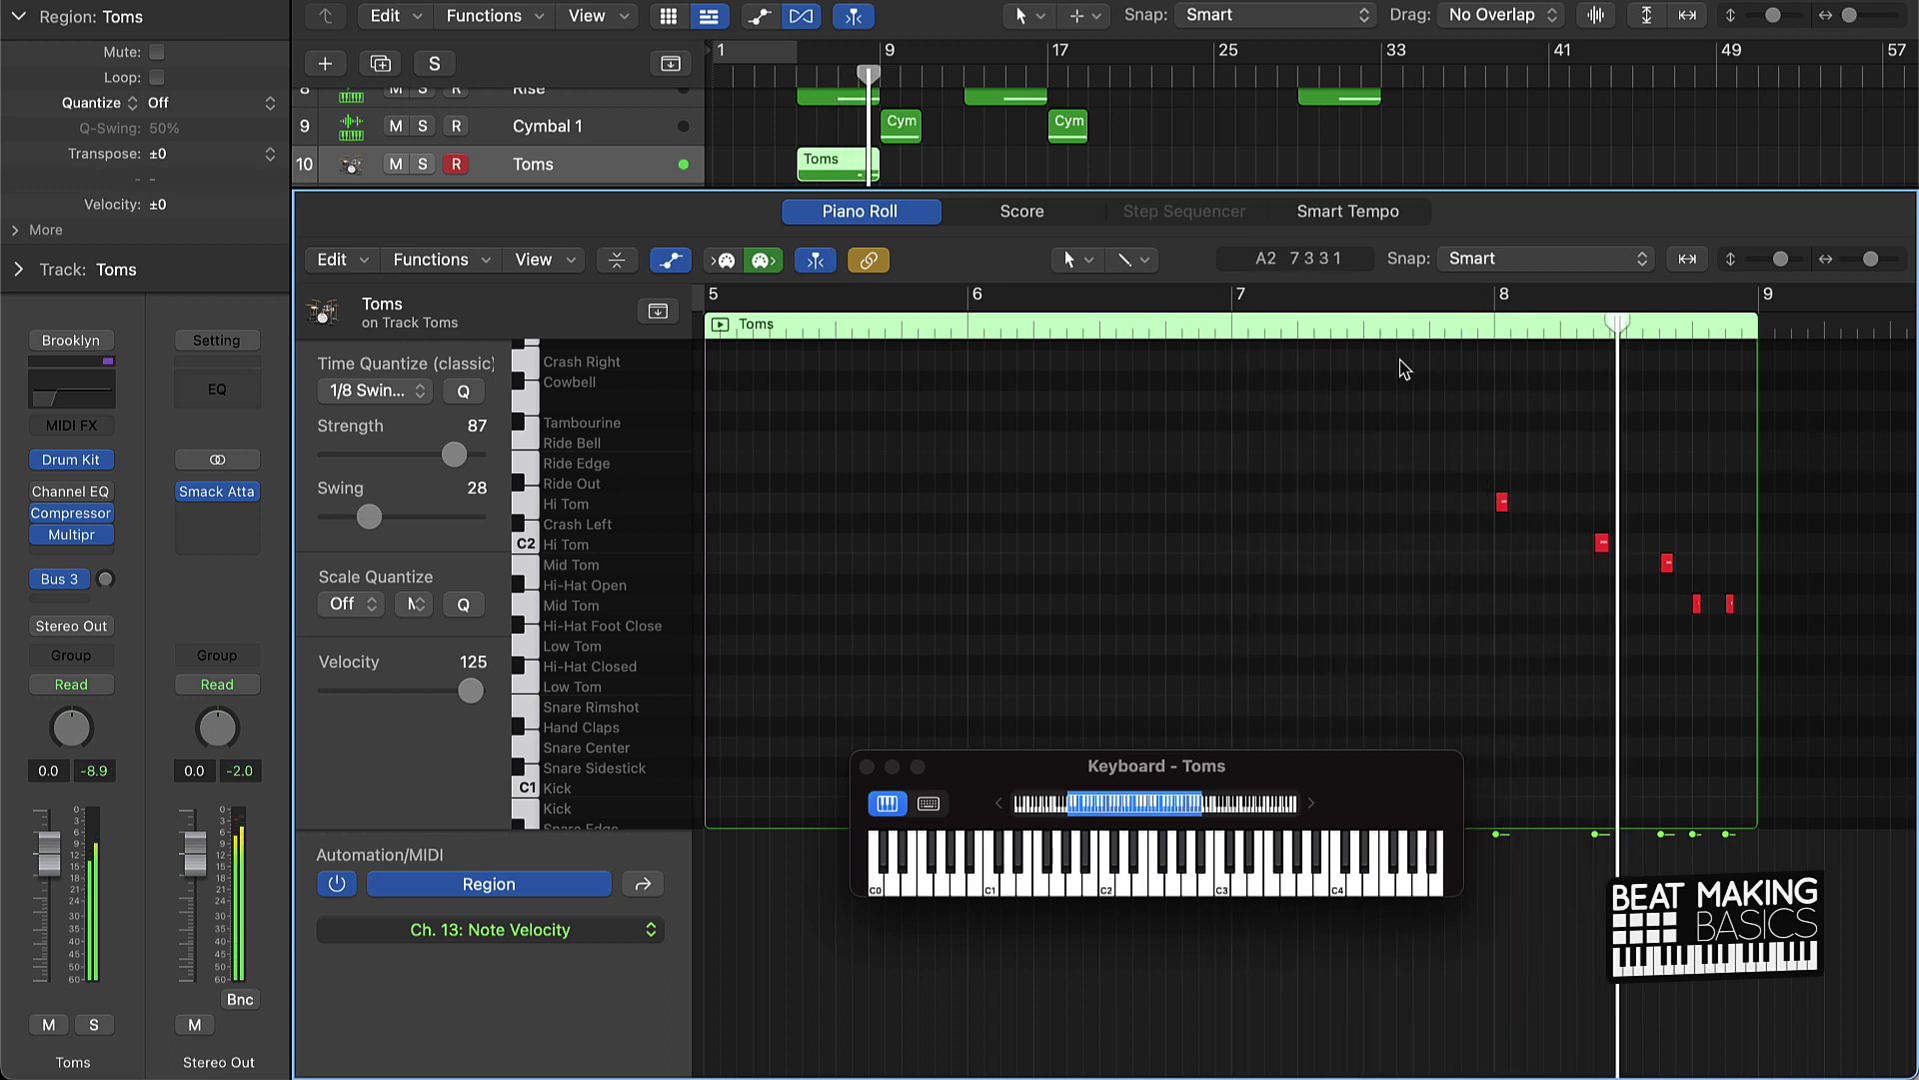
left_click_drag(1502, 502, 1438, 548)
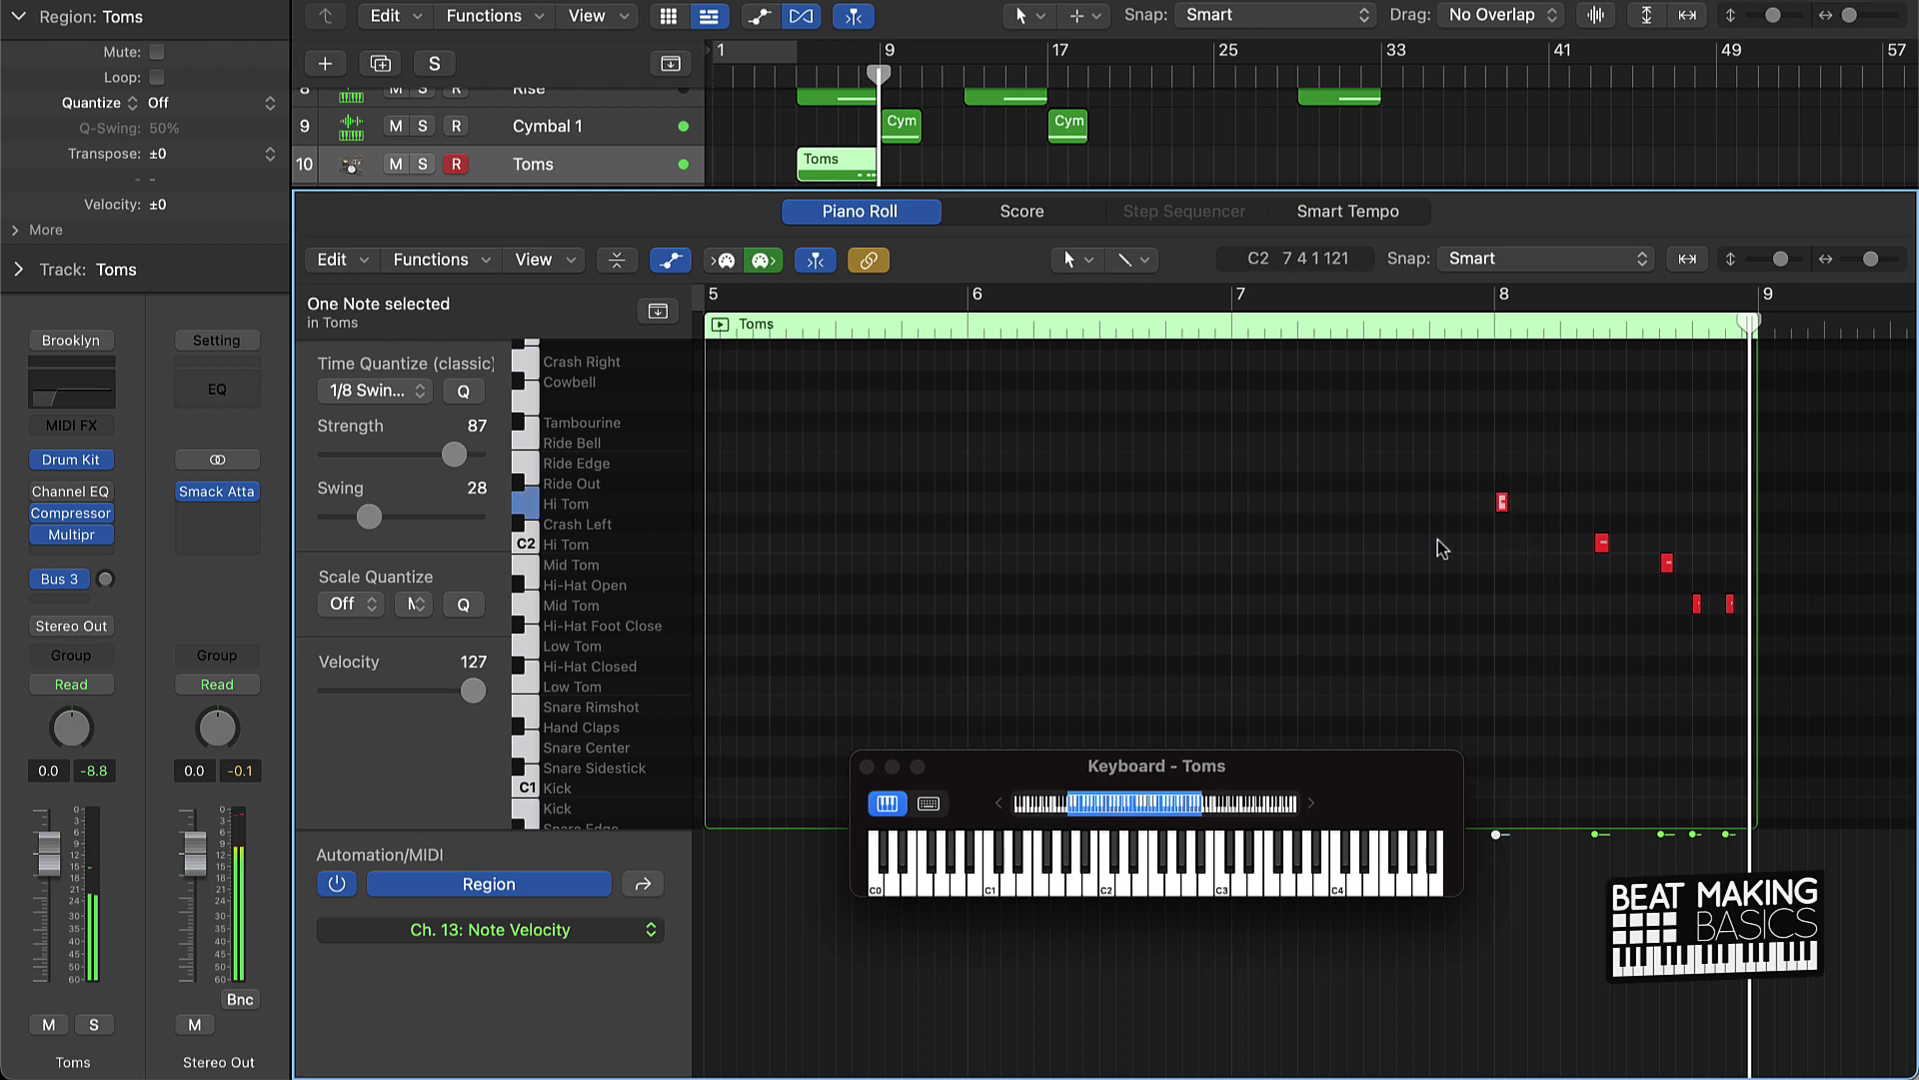
key("comma")
key("comma")
key("comma")
key("comma")
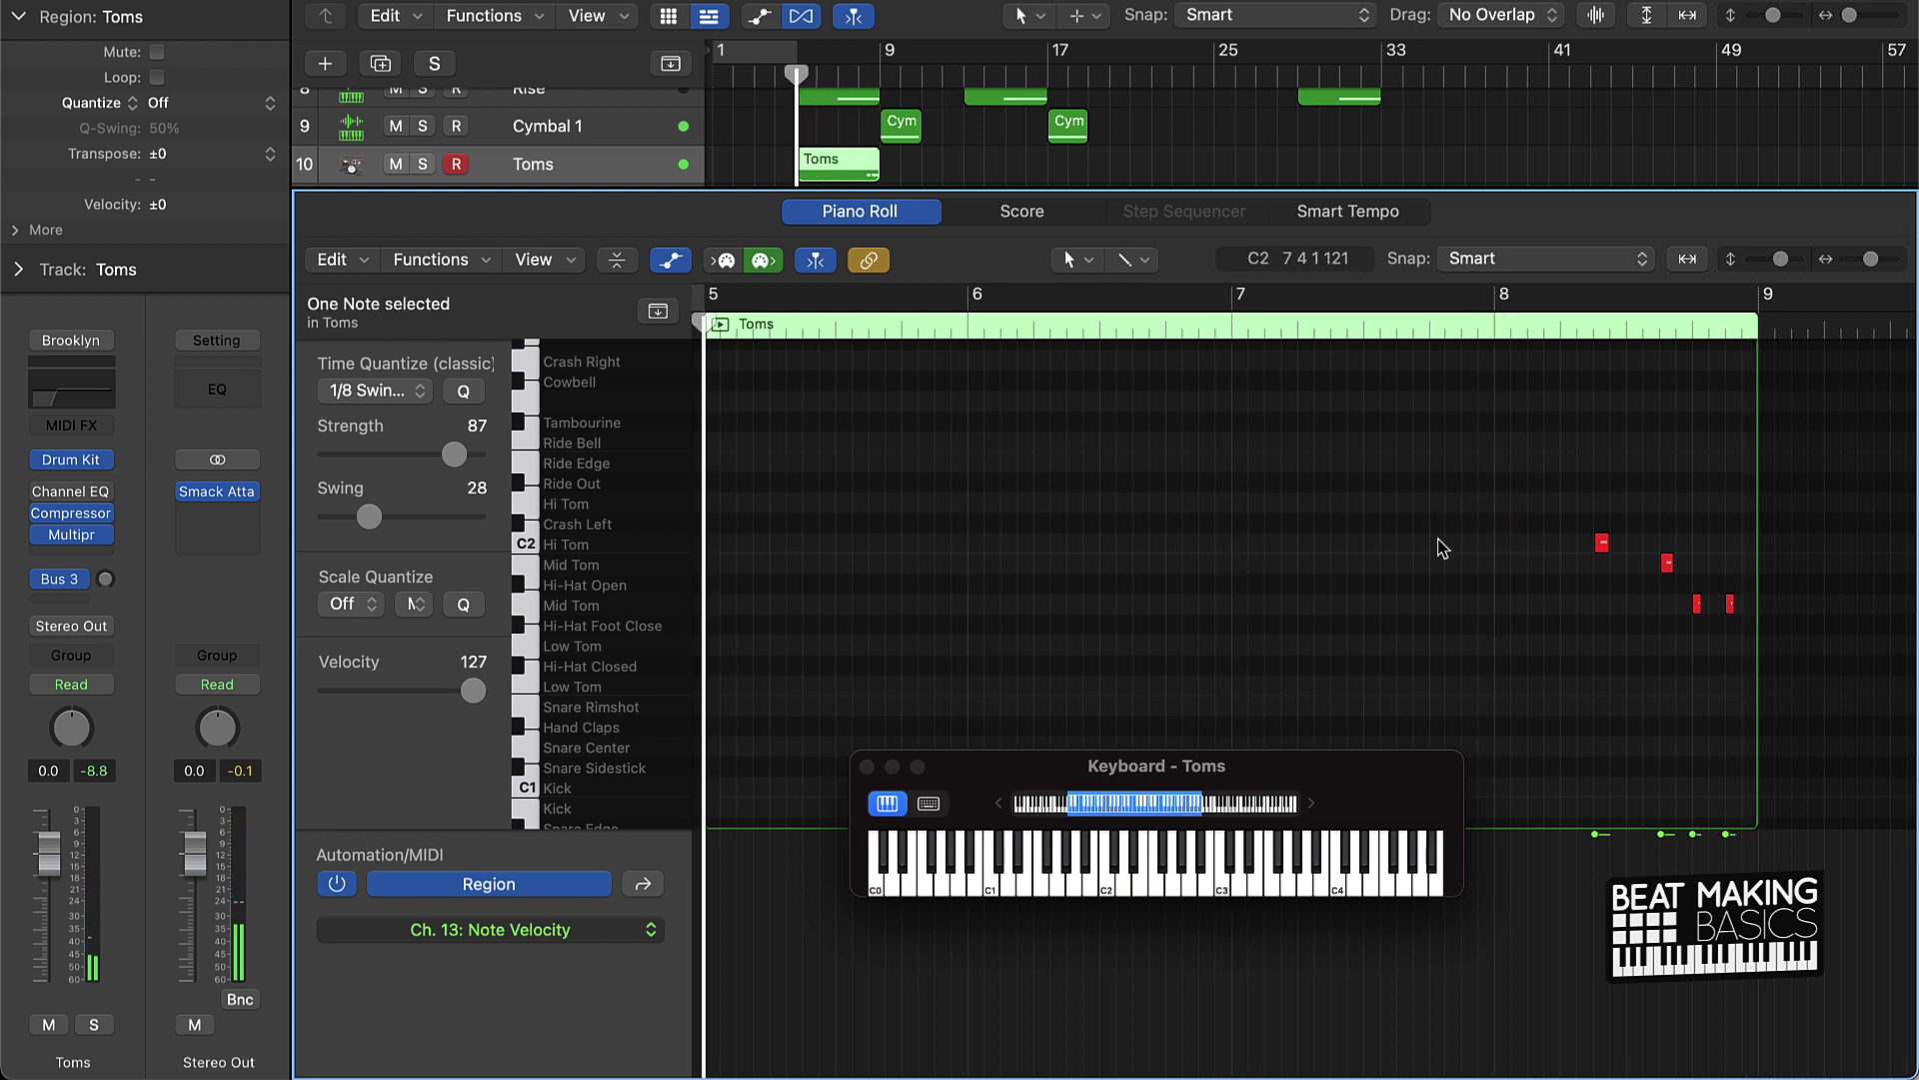
key("space")
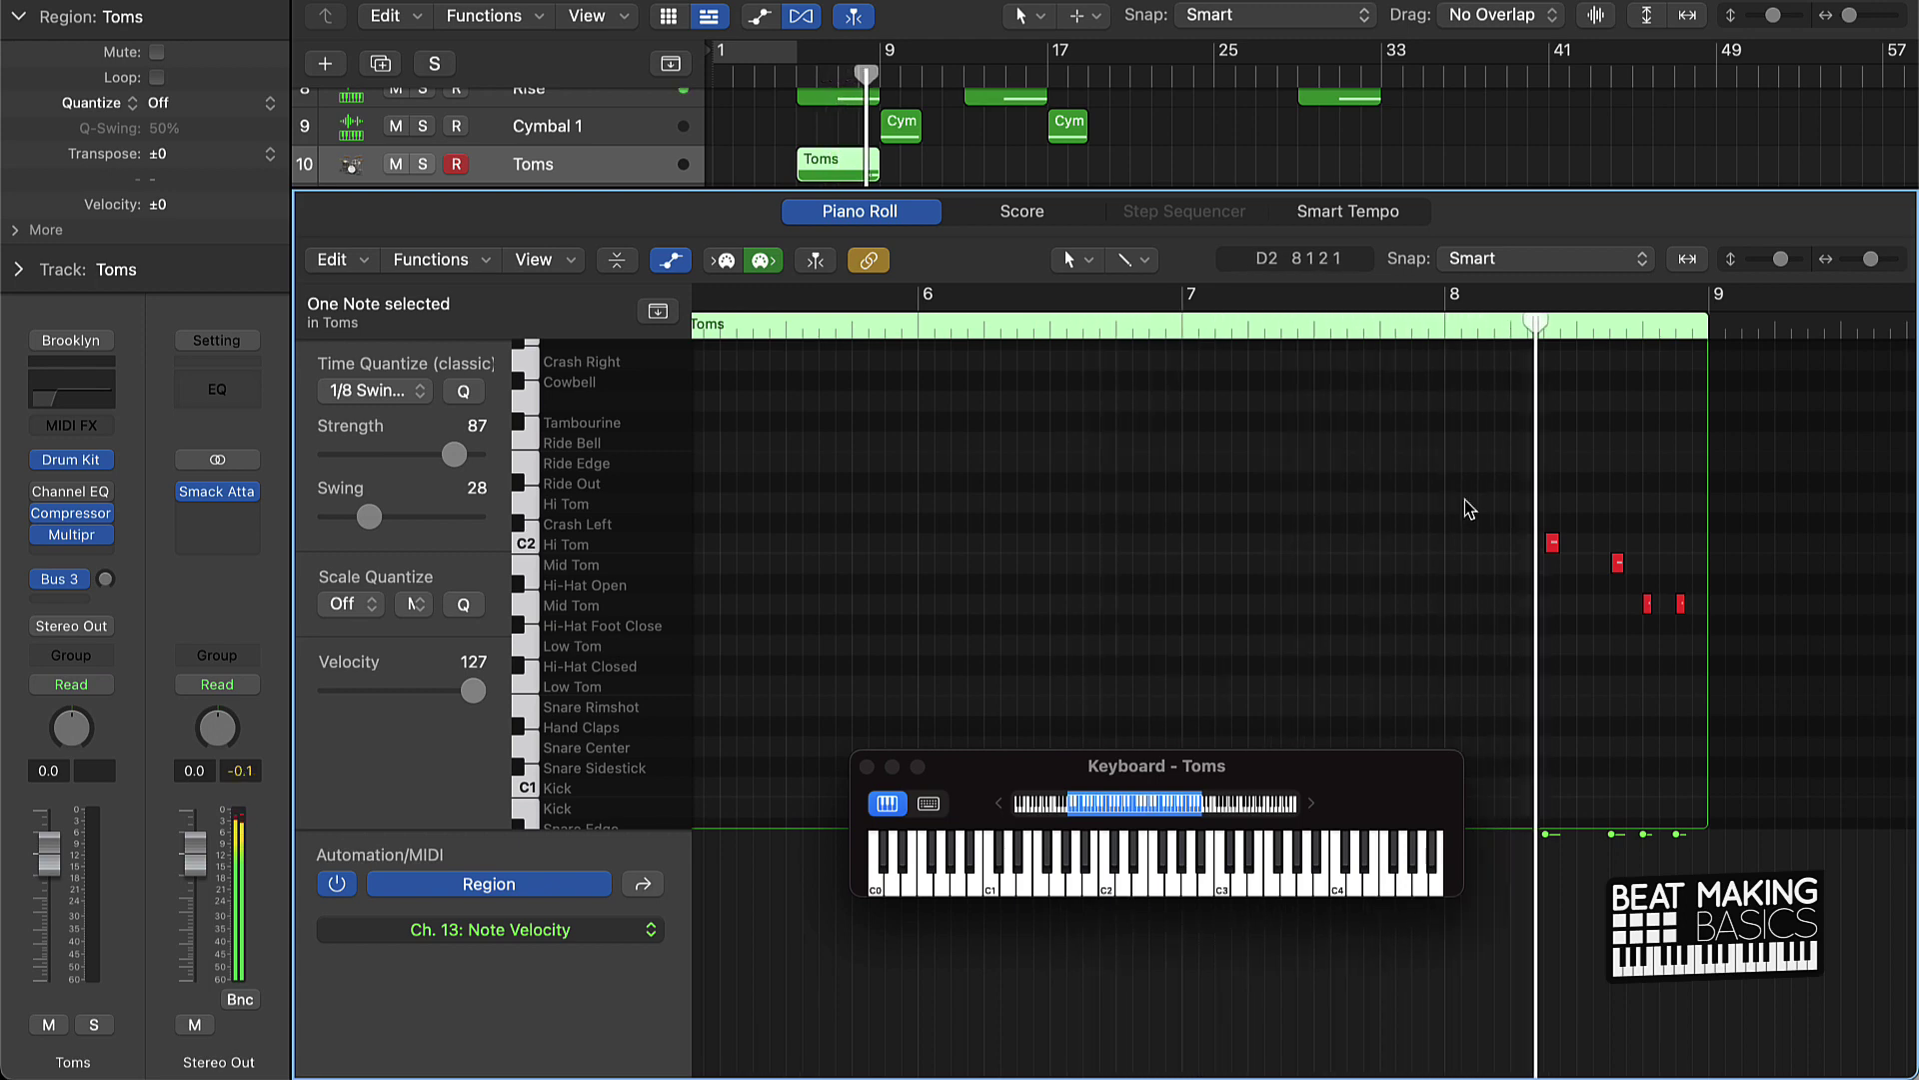
Step: Delete the Hi Tom note on C2 from the fill and close the Piano Roll
key("space")
left_click_drag(1584, 490, 1525, 575)
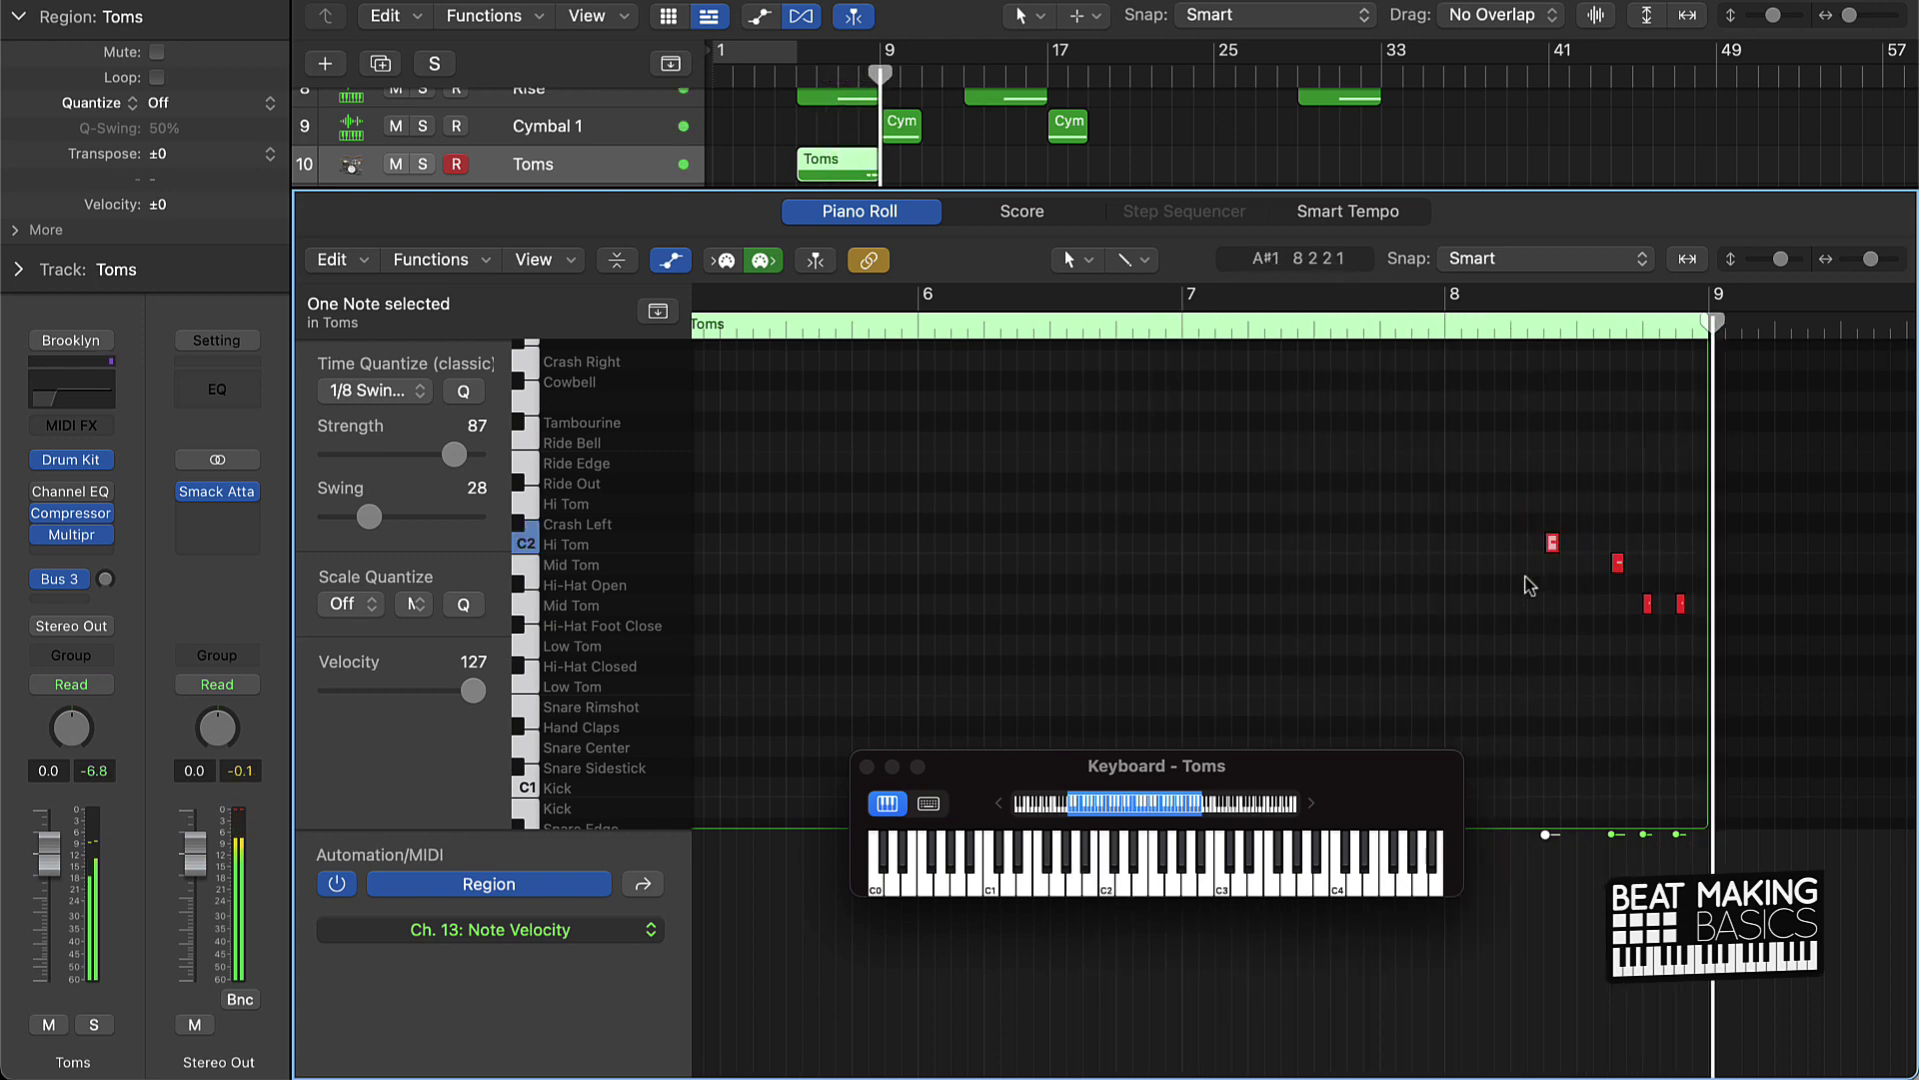
key("Delete")
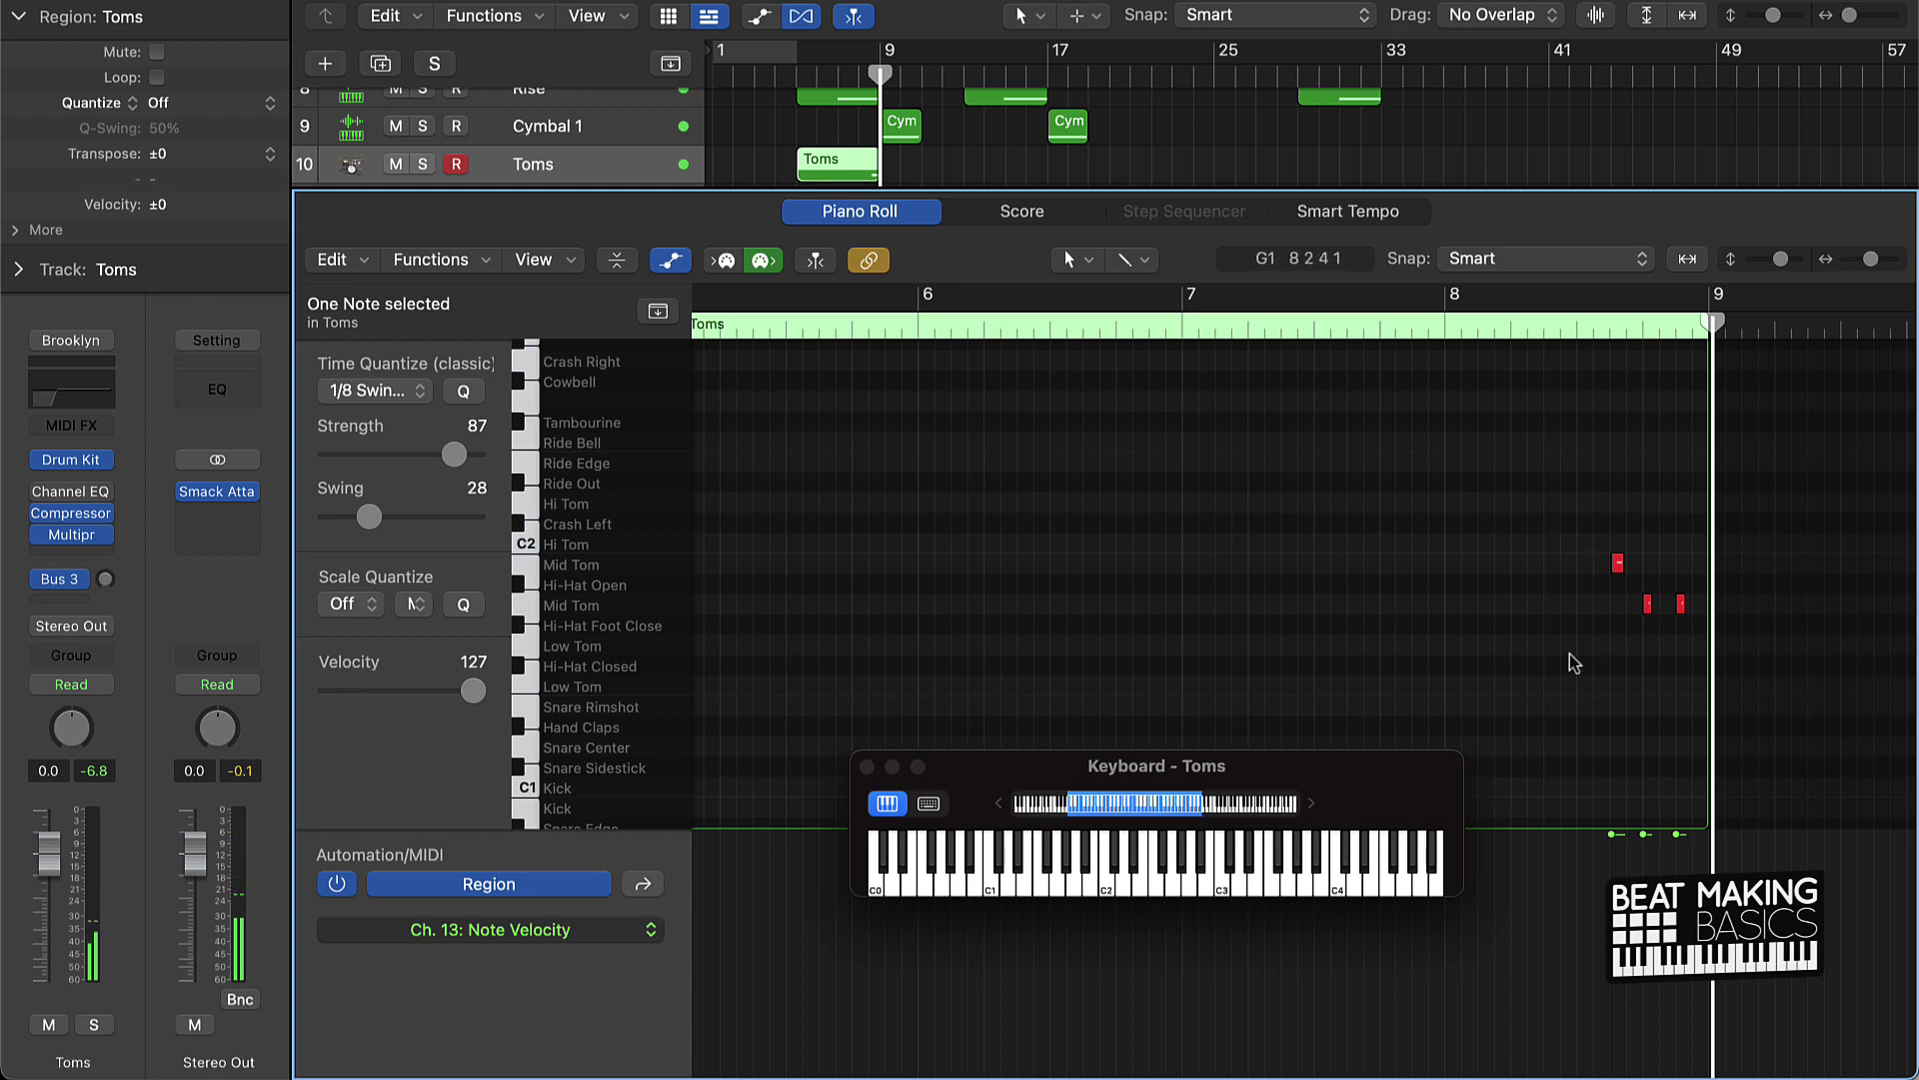
key("e")
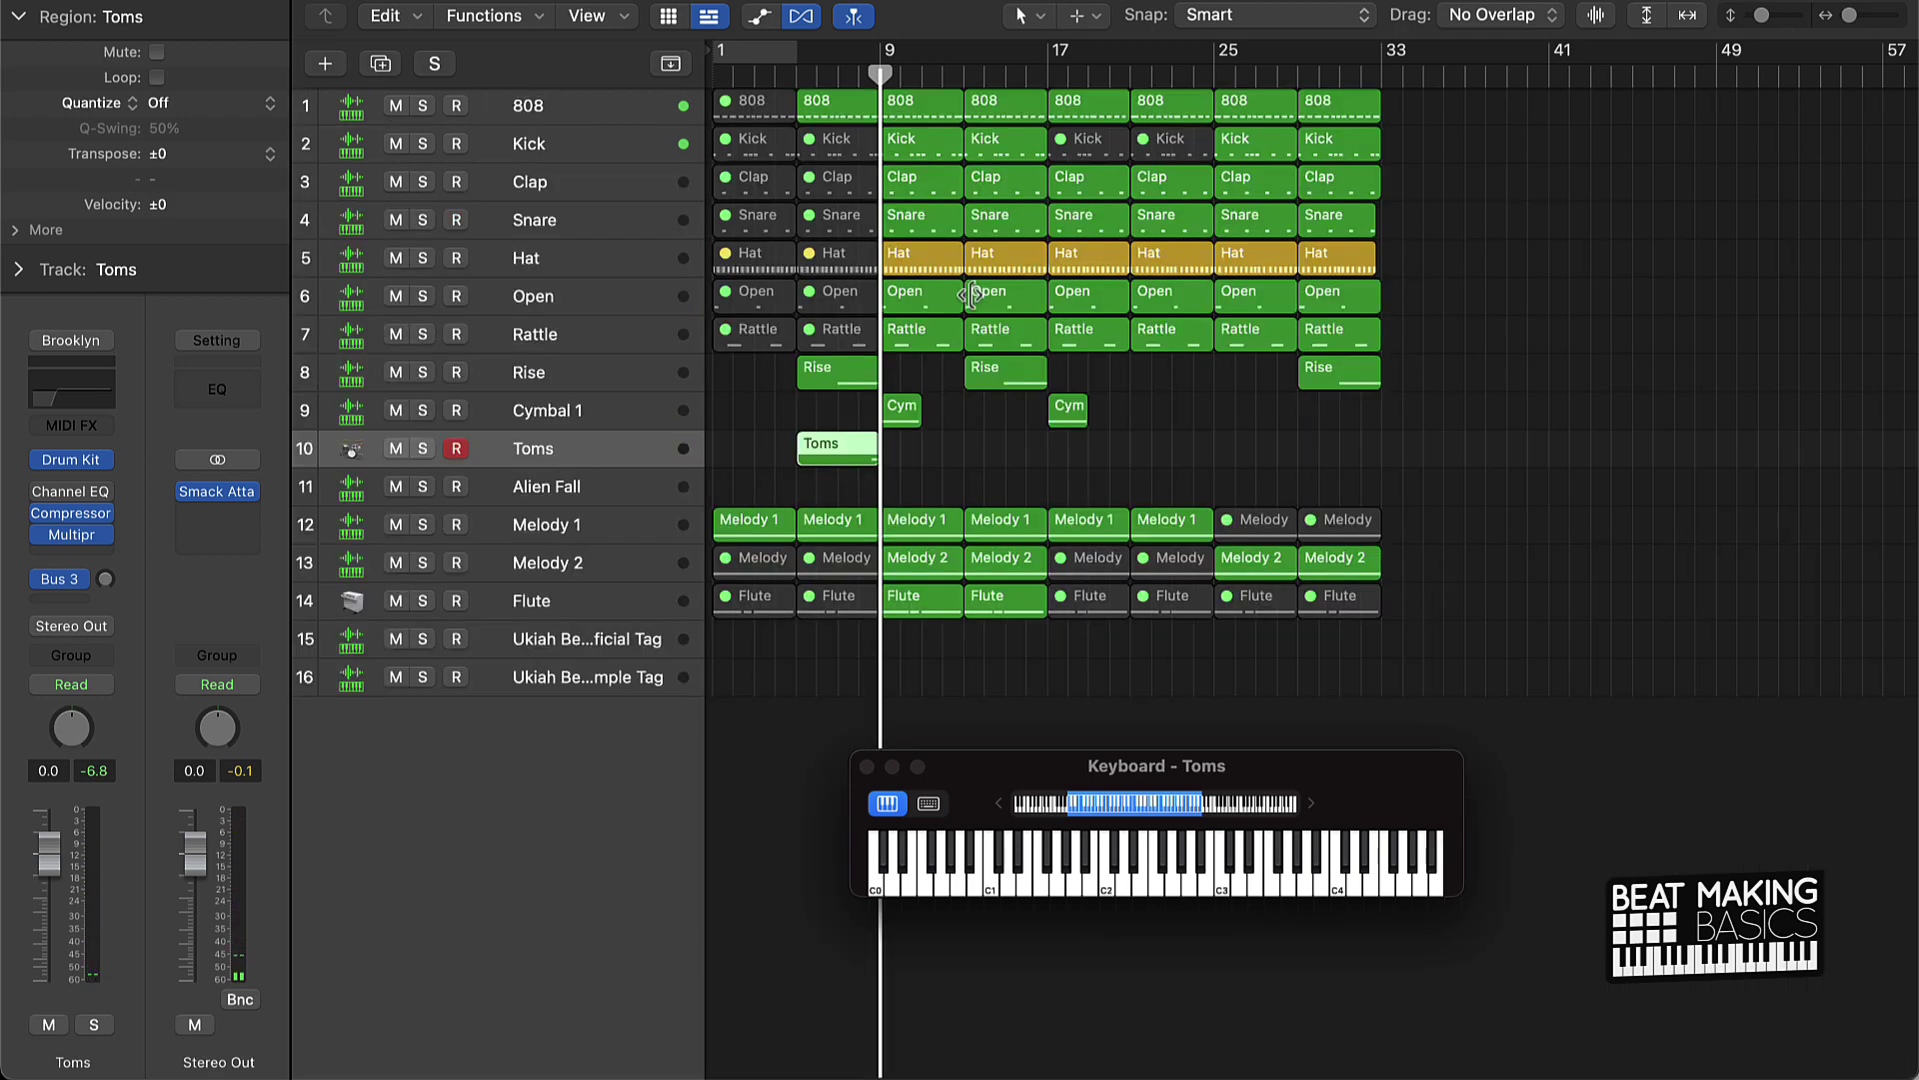
Step: Copy the Toms region from bar 5 to bars 13 and 29
left_click(977, 460)
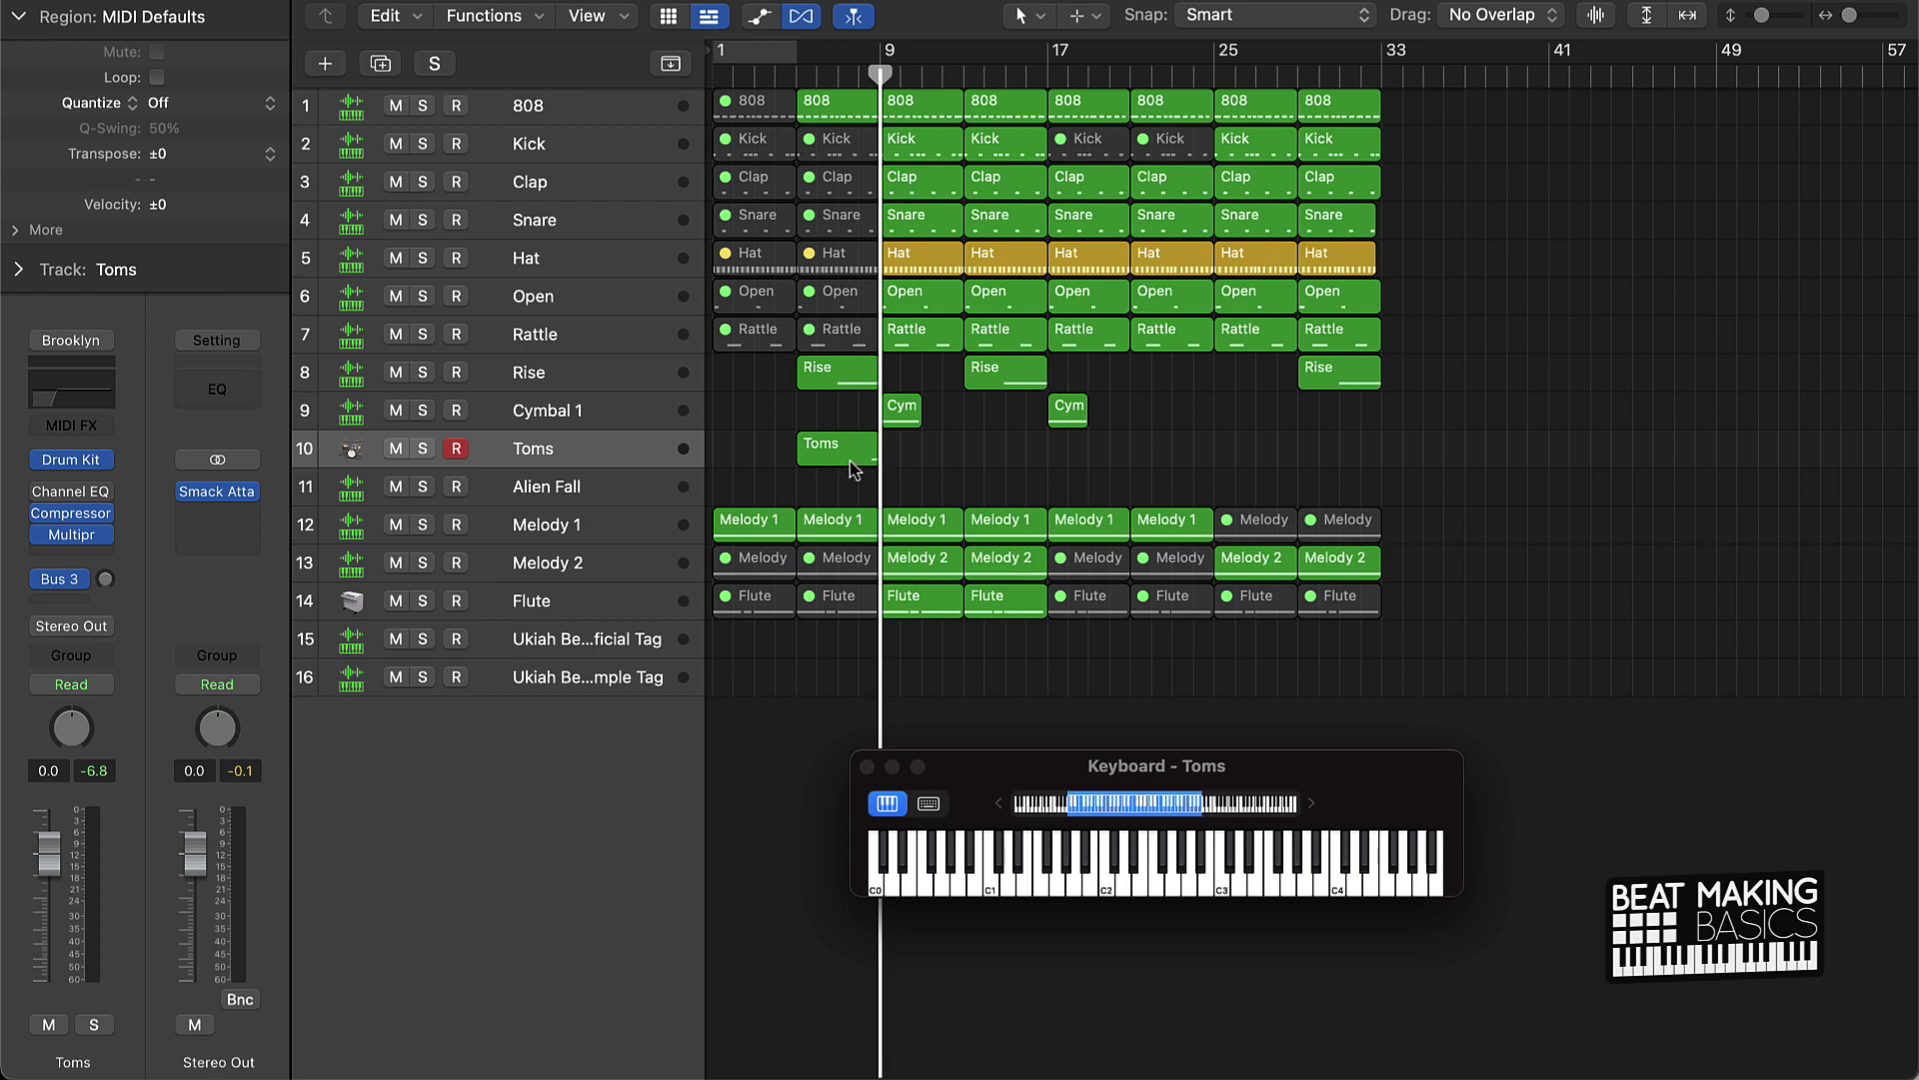
left_click_drag(832, 458, 1344, 461)
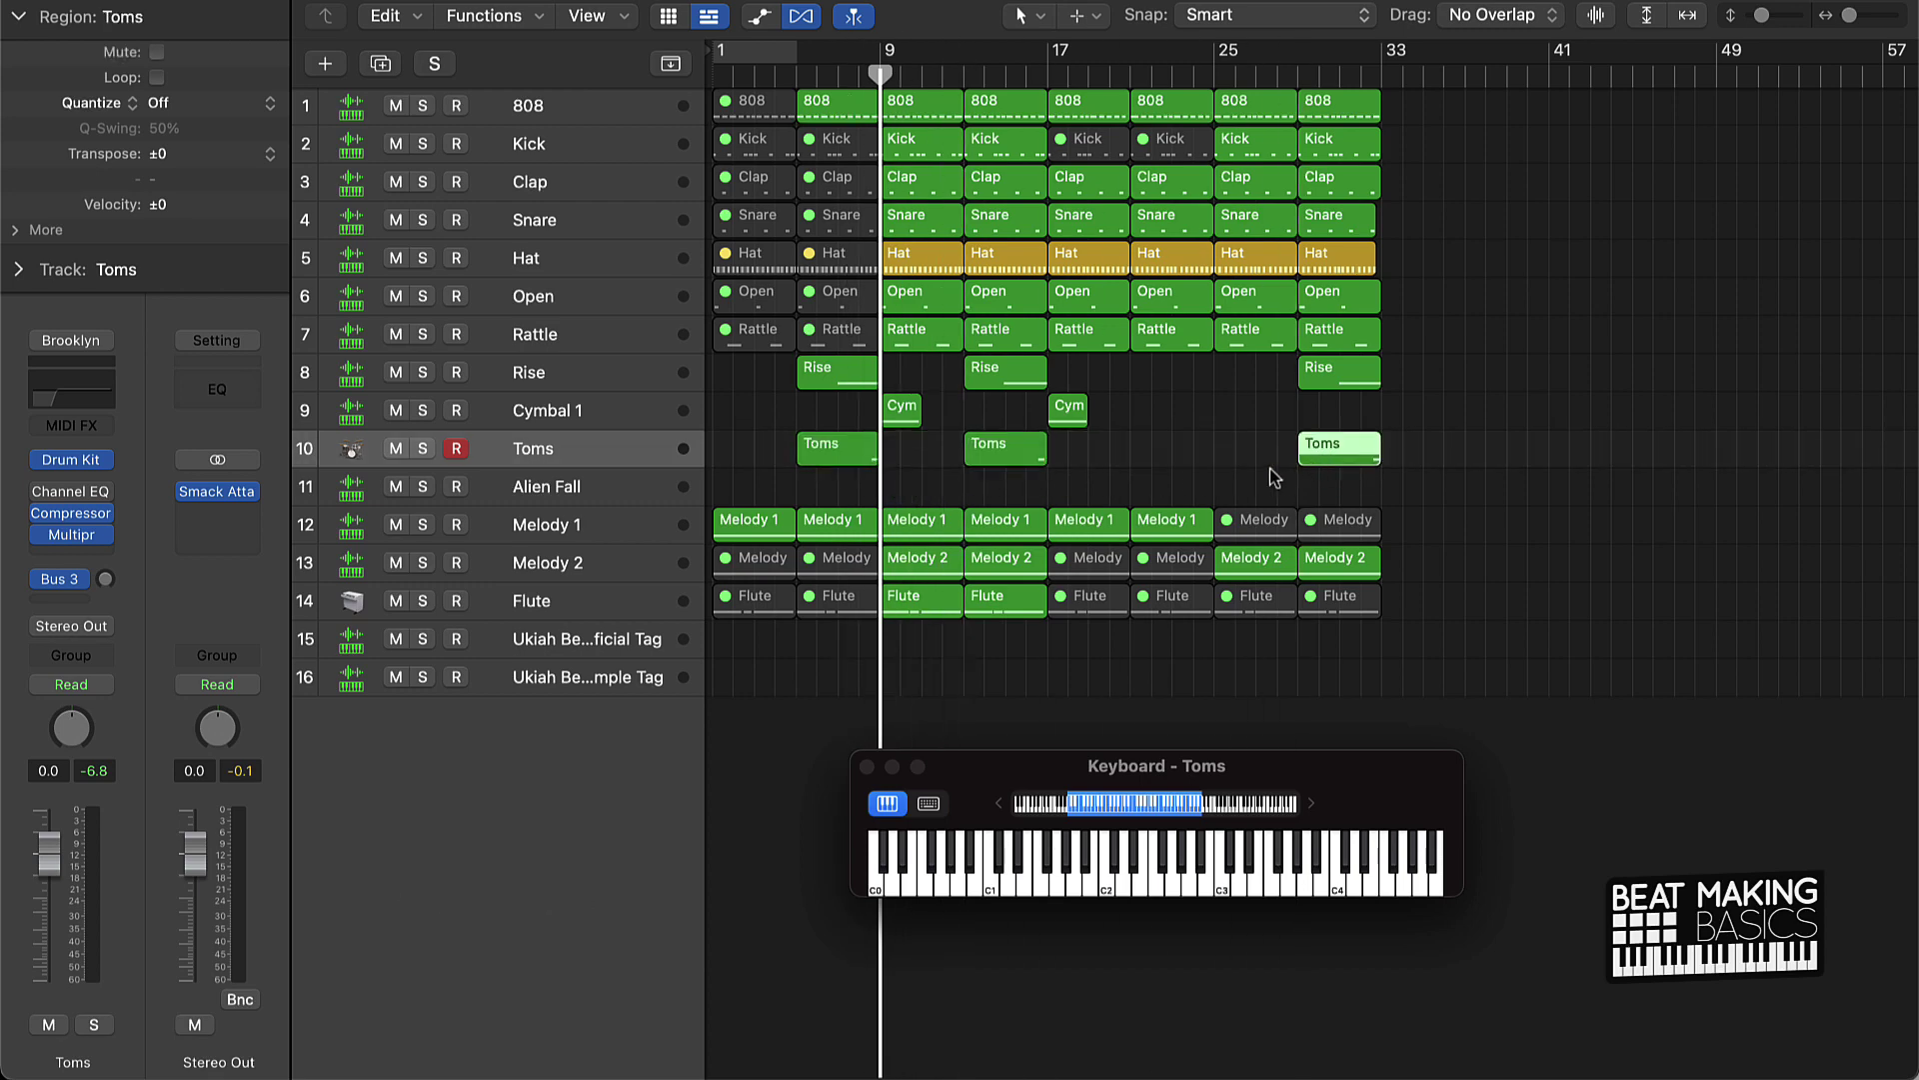
left_click(1201, 450)
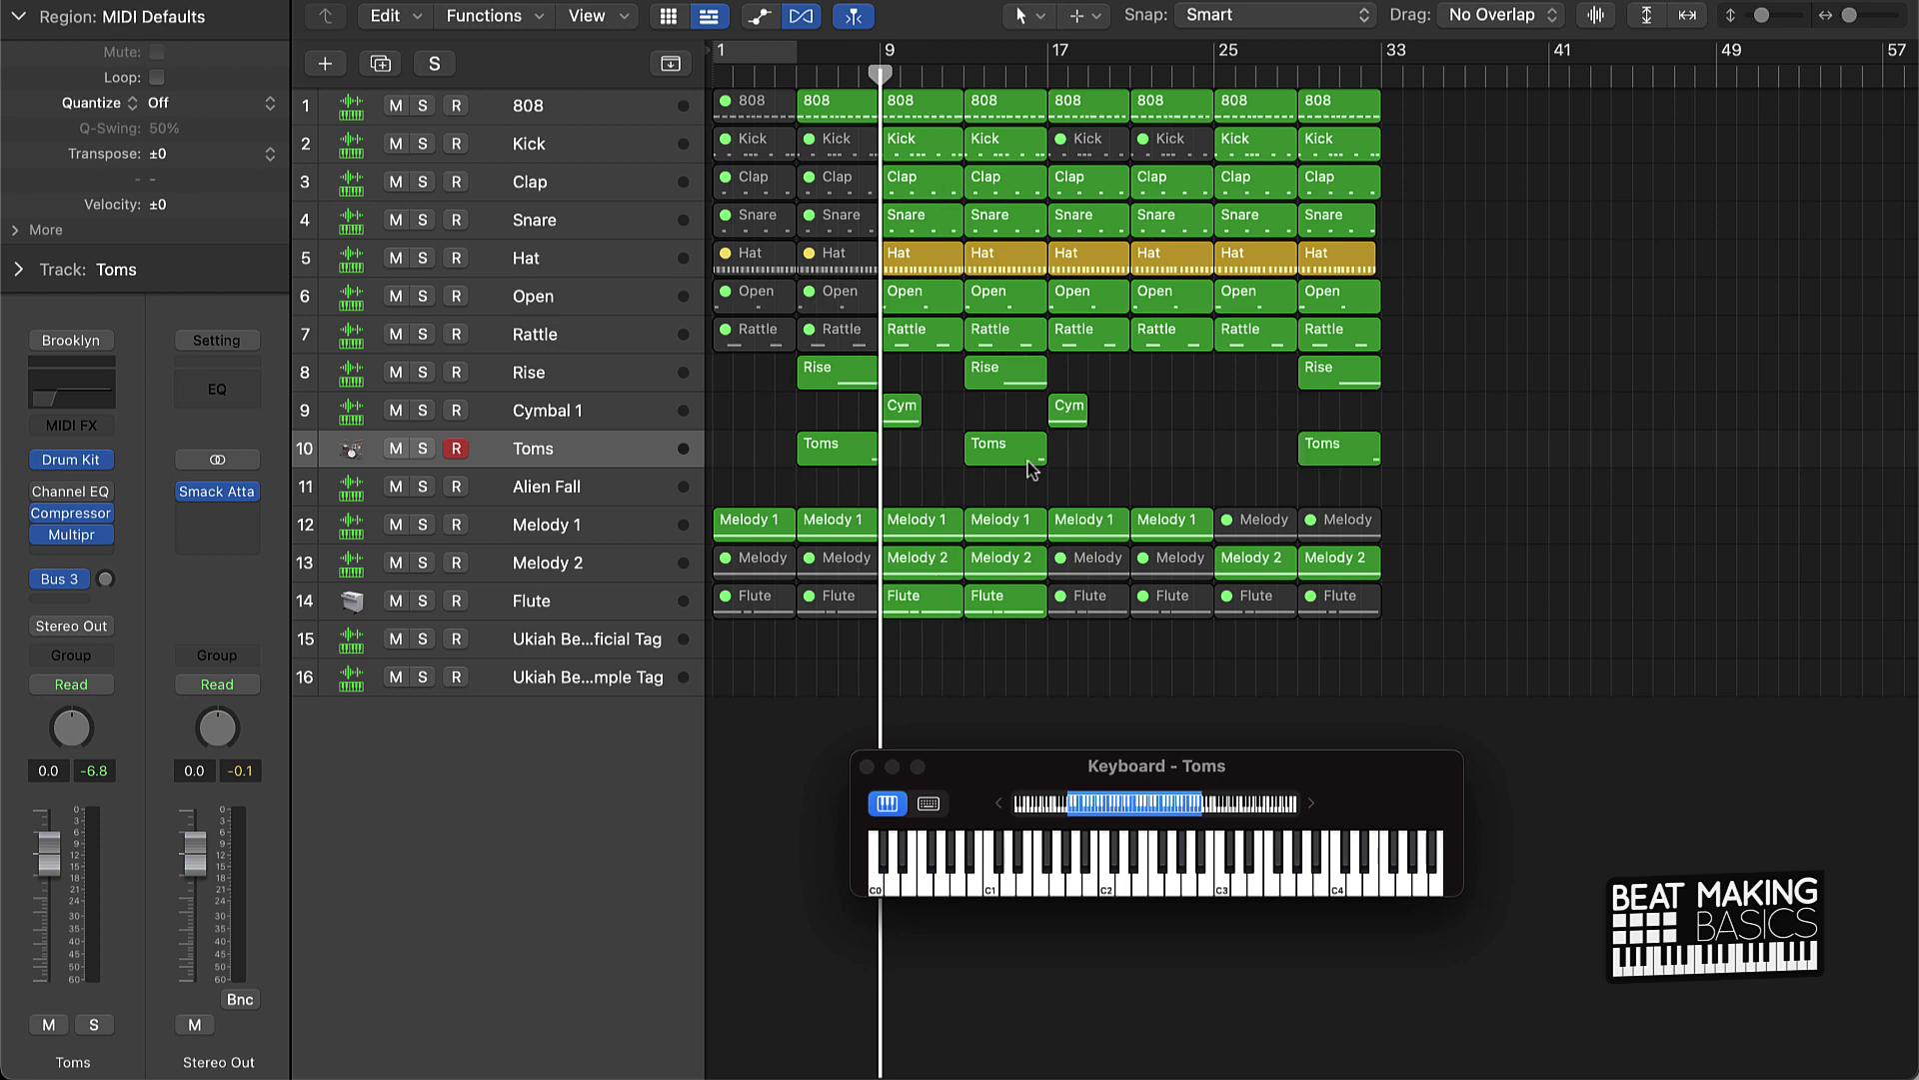
Step: Record an Alien Fall hit at bar 9 on its track and copy the region to bar 25
left_click(567, 490)
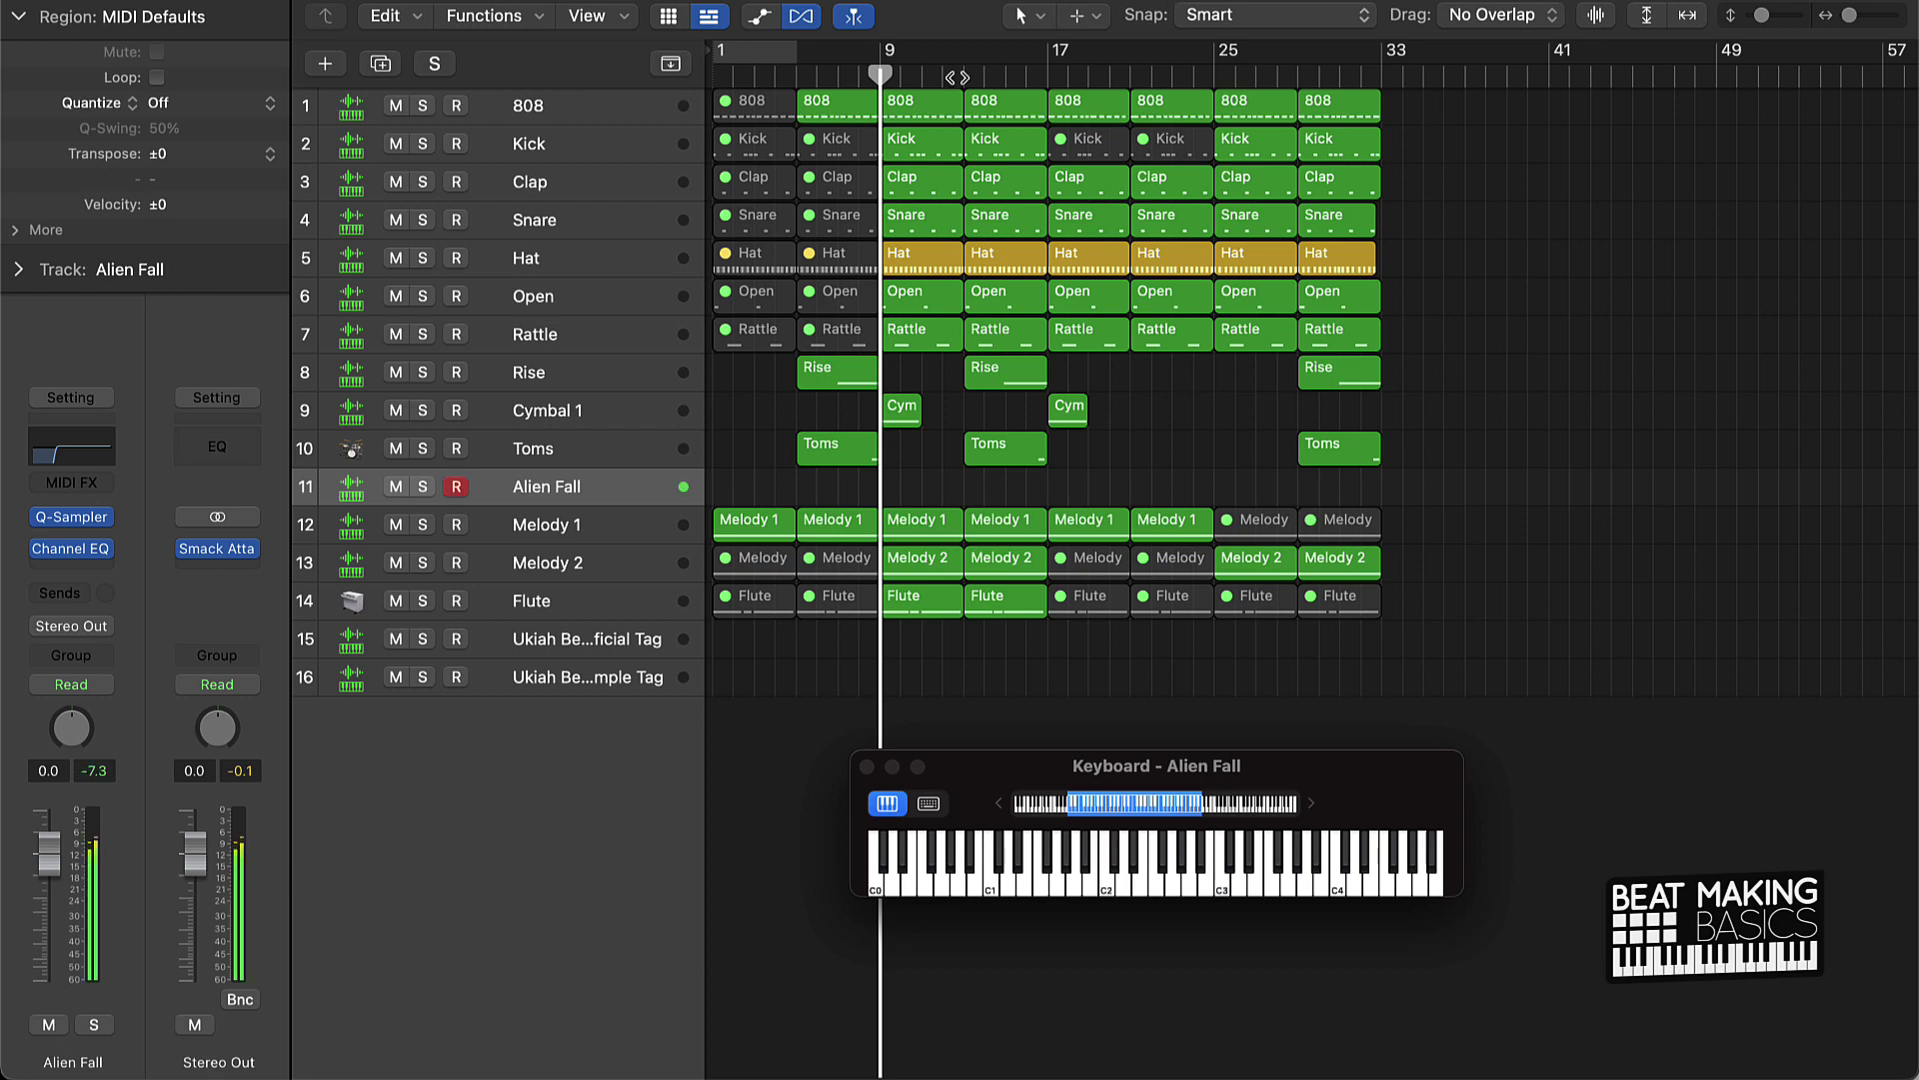
key("r")
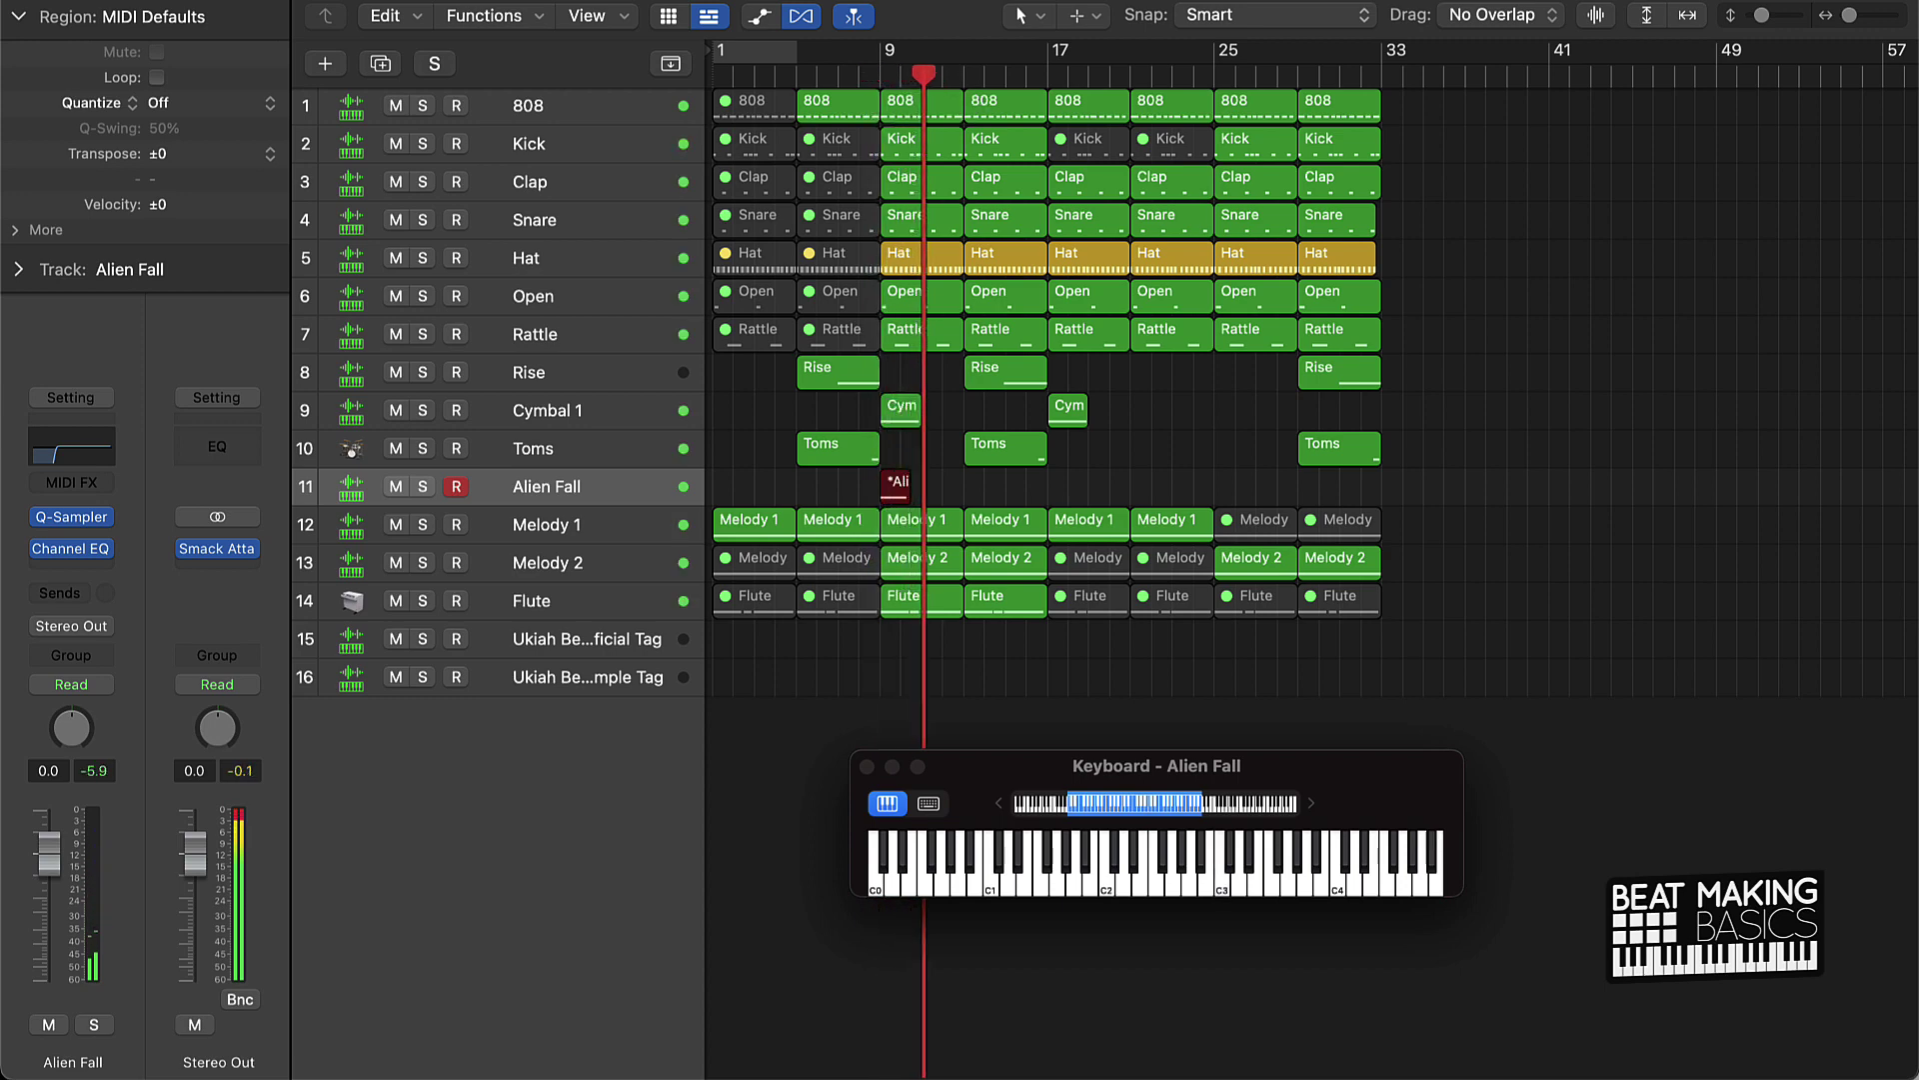
key("r")
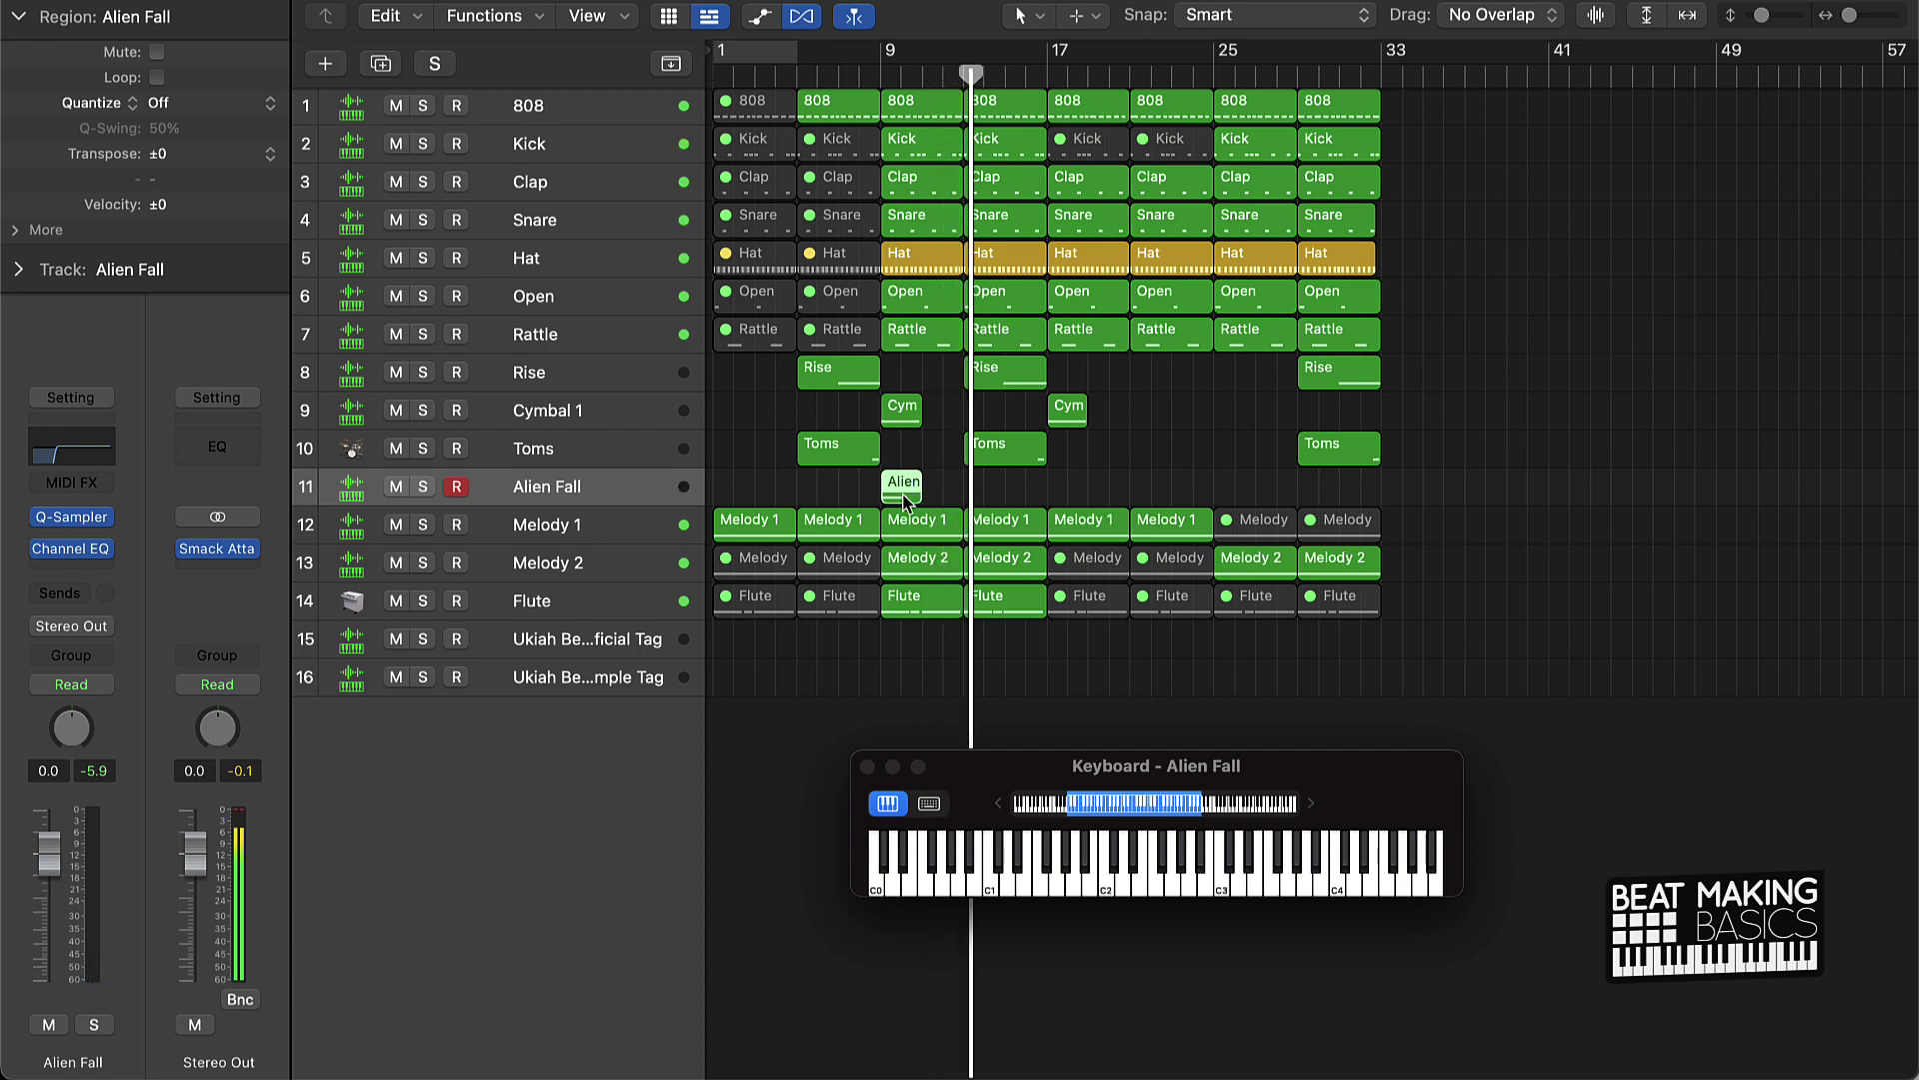
left_click_drag(904, 500, 1240, 500)
left_click(1106, 466)
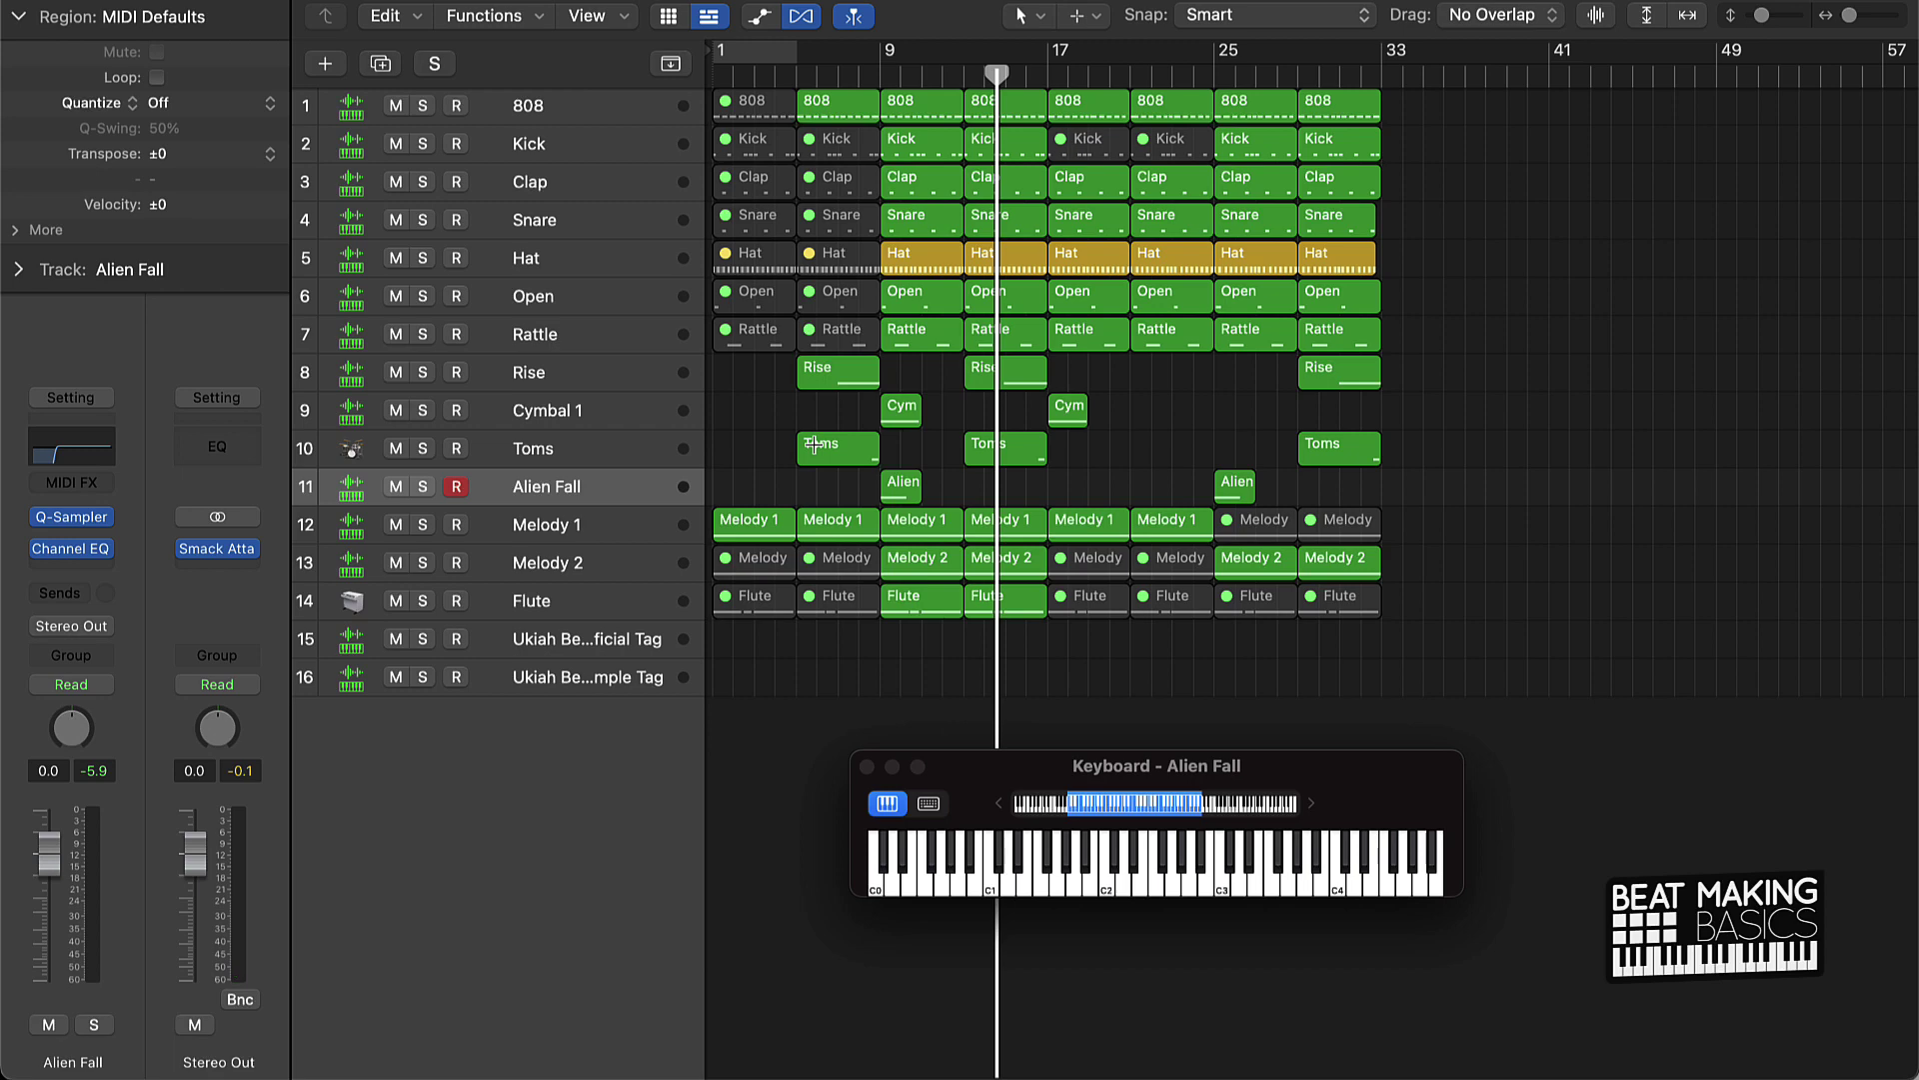
Step: Save the project as Grams
key("super+s")
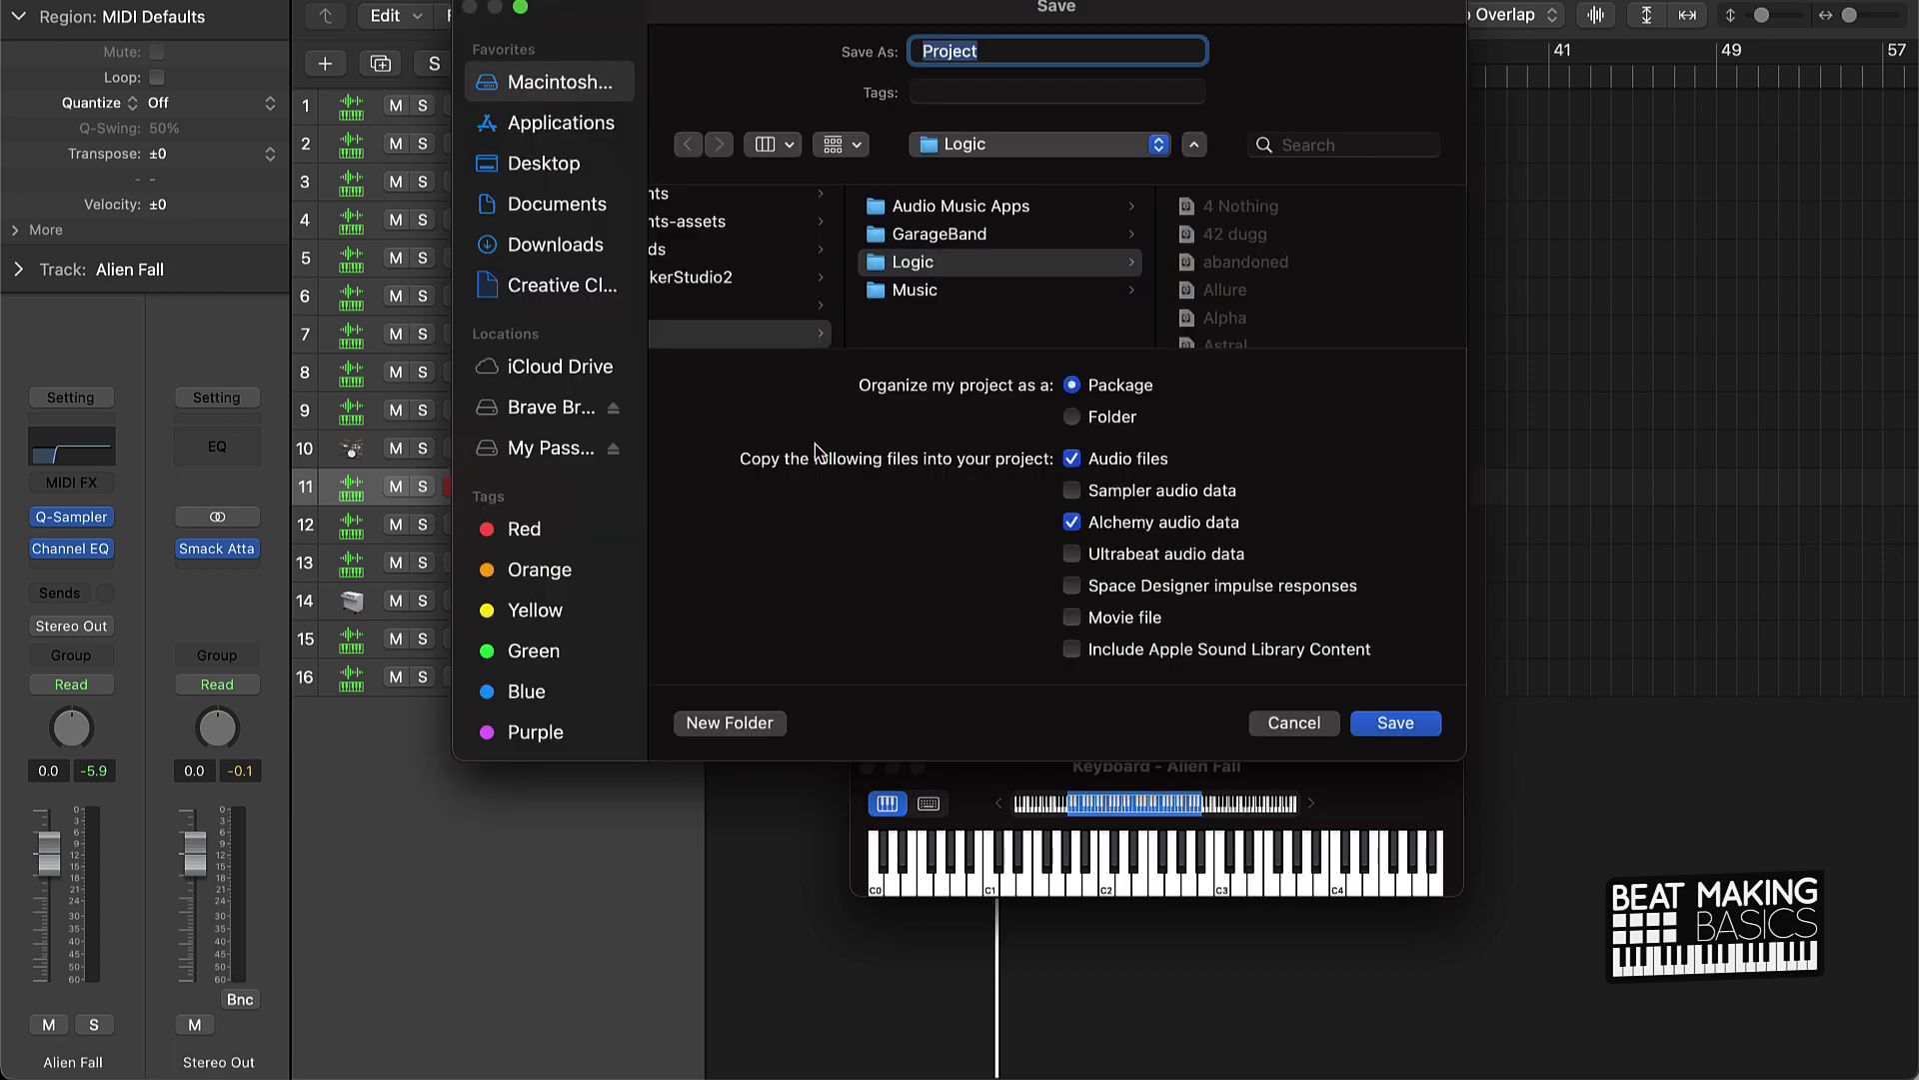
type("Grams")
key("Return")
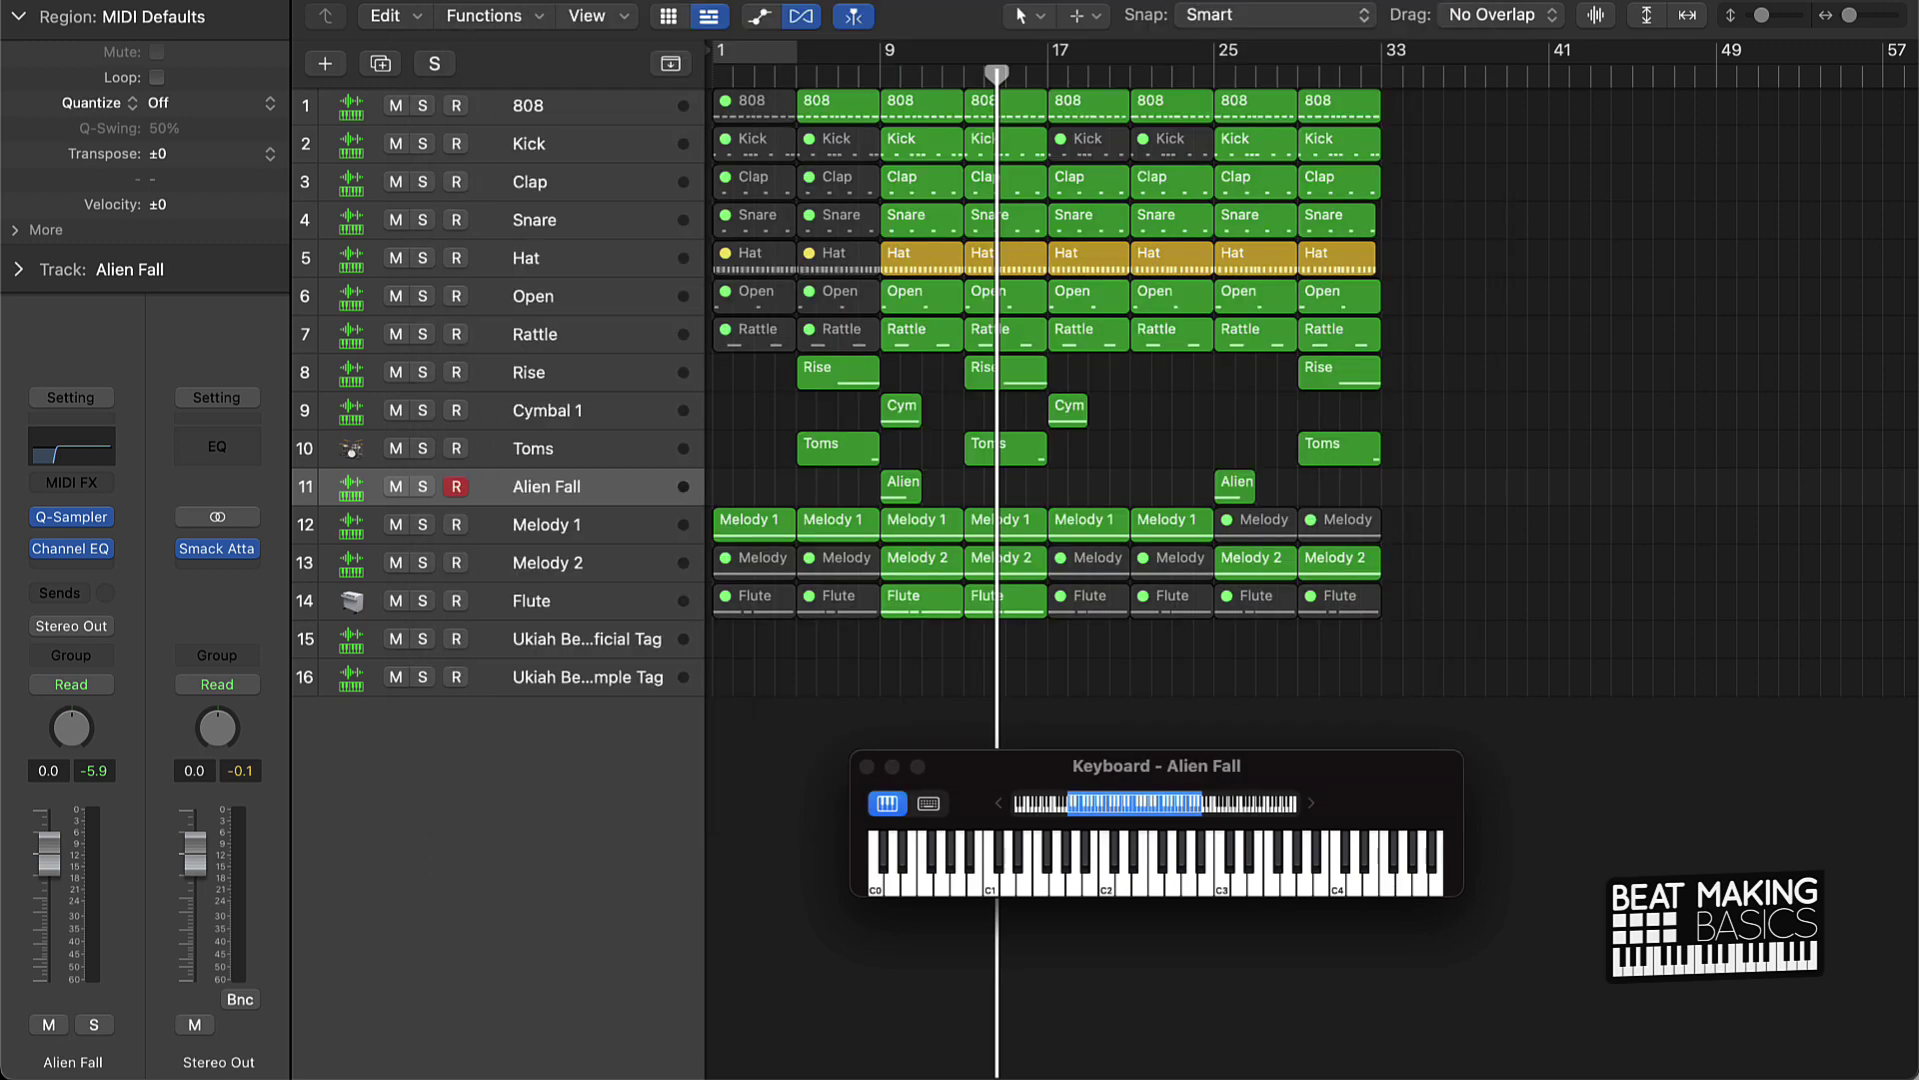
Step: Repeat all regions from bars 9 to 33 three times back to back, starting at bar 33
left_click_drag(912, 682, 1452, 87)
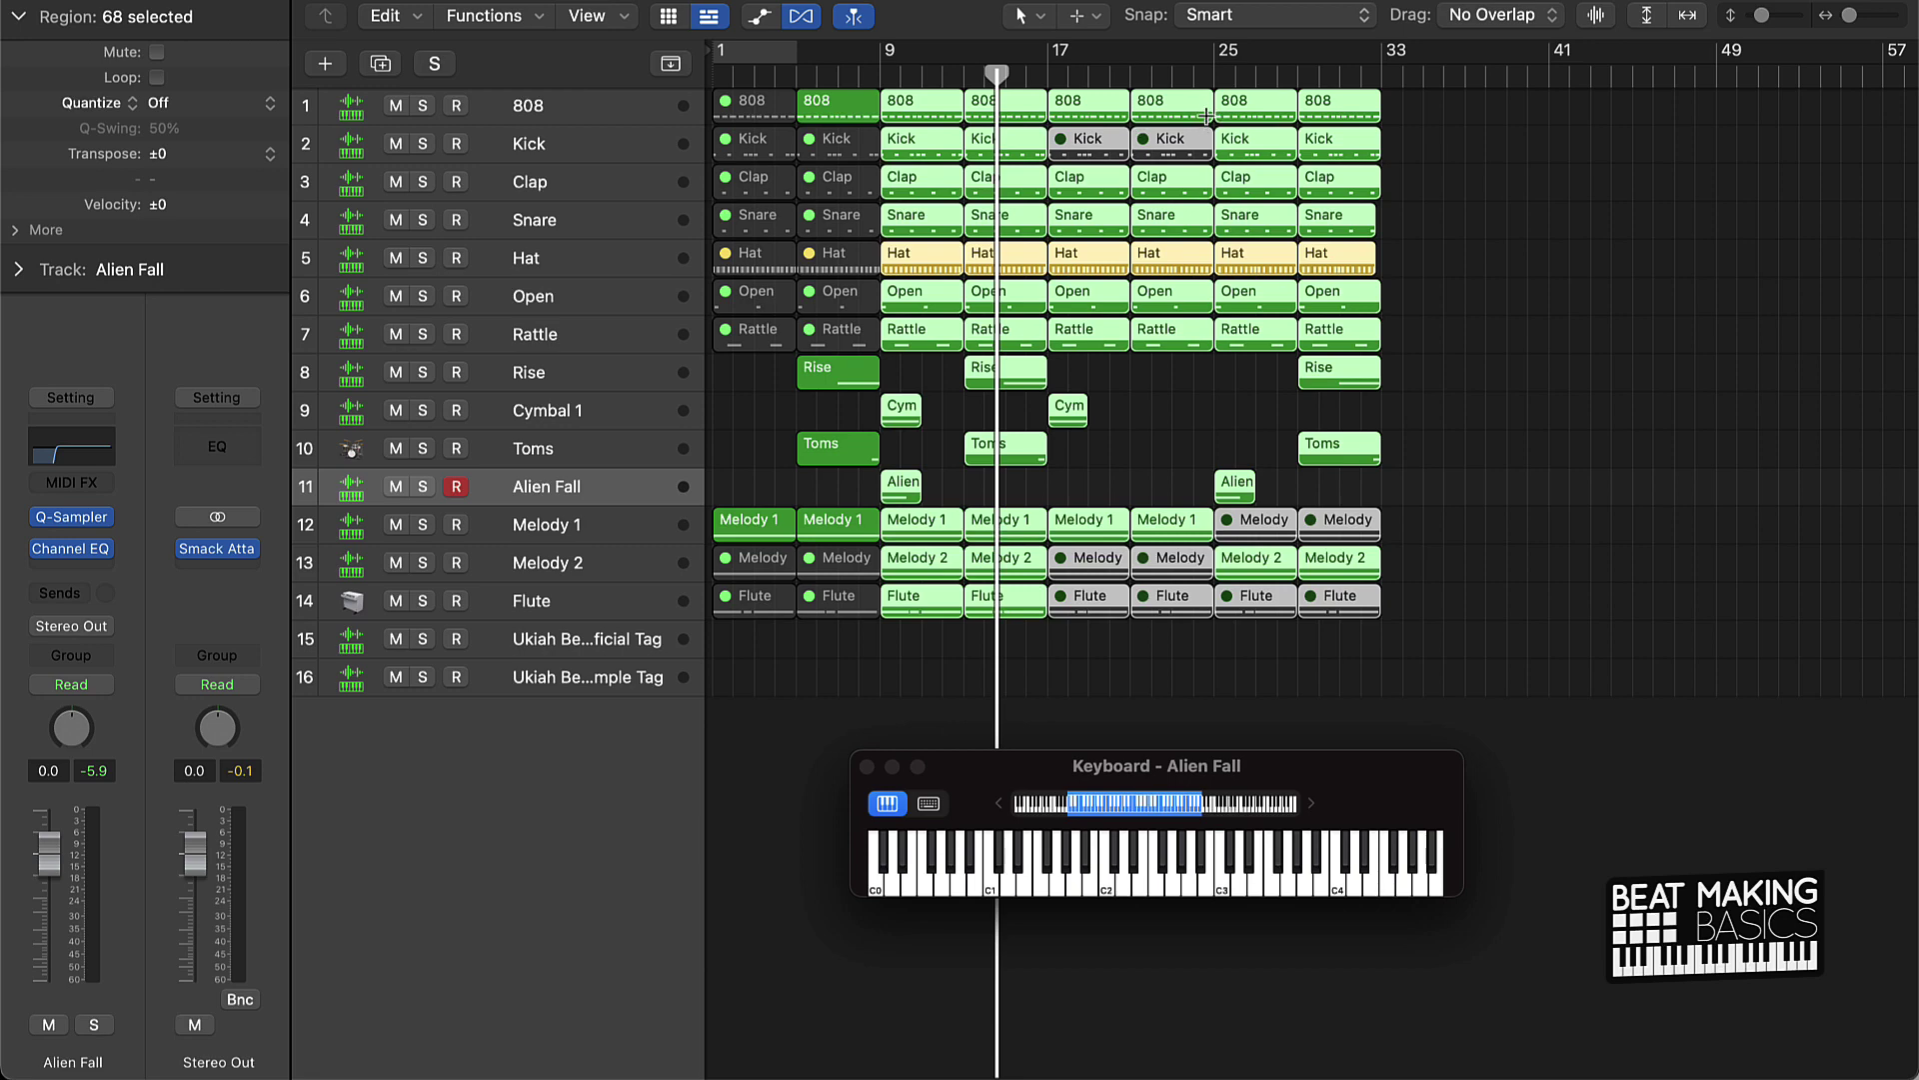
key("super+r")
scroll(1299, 380, "right", 3)
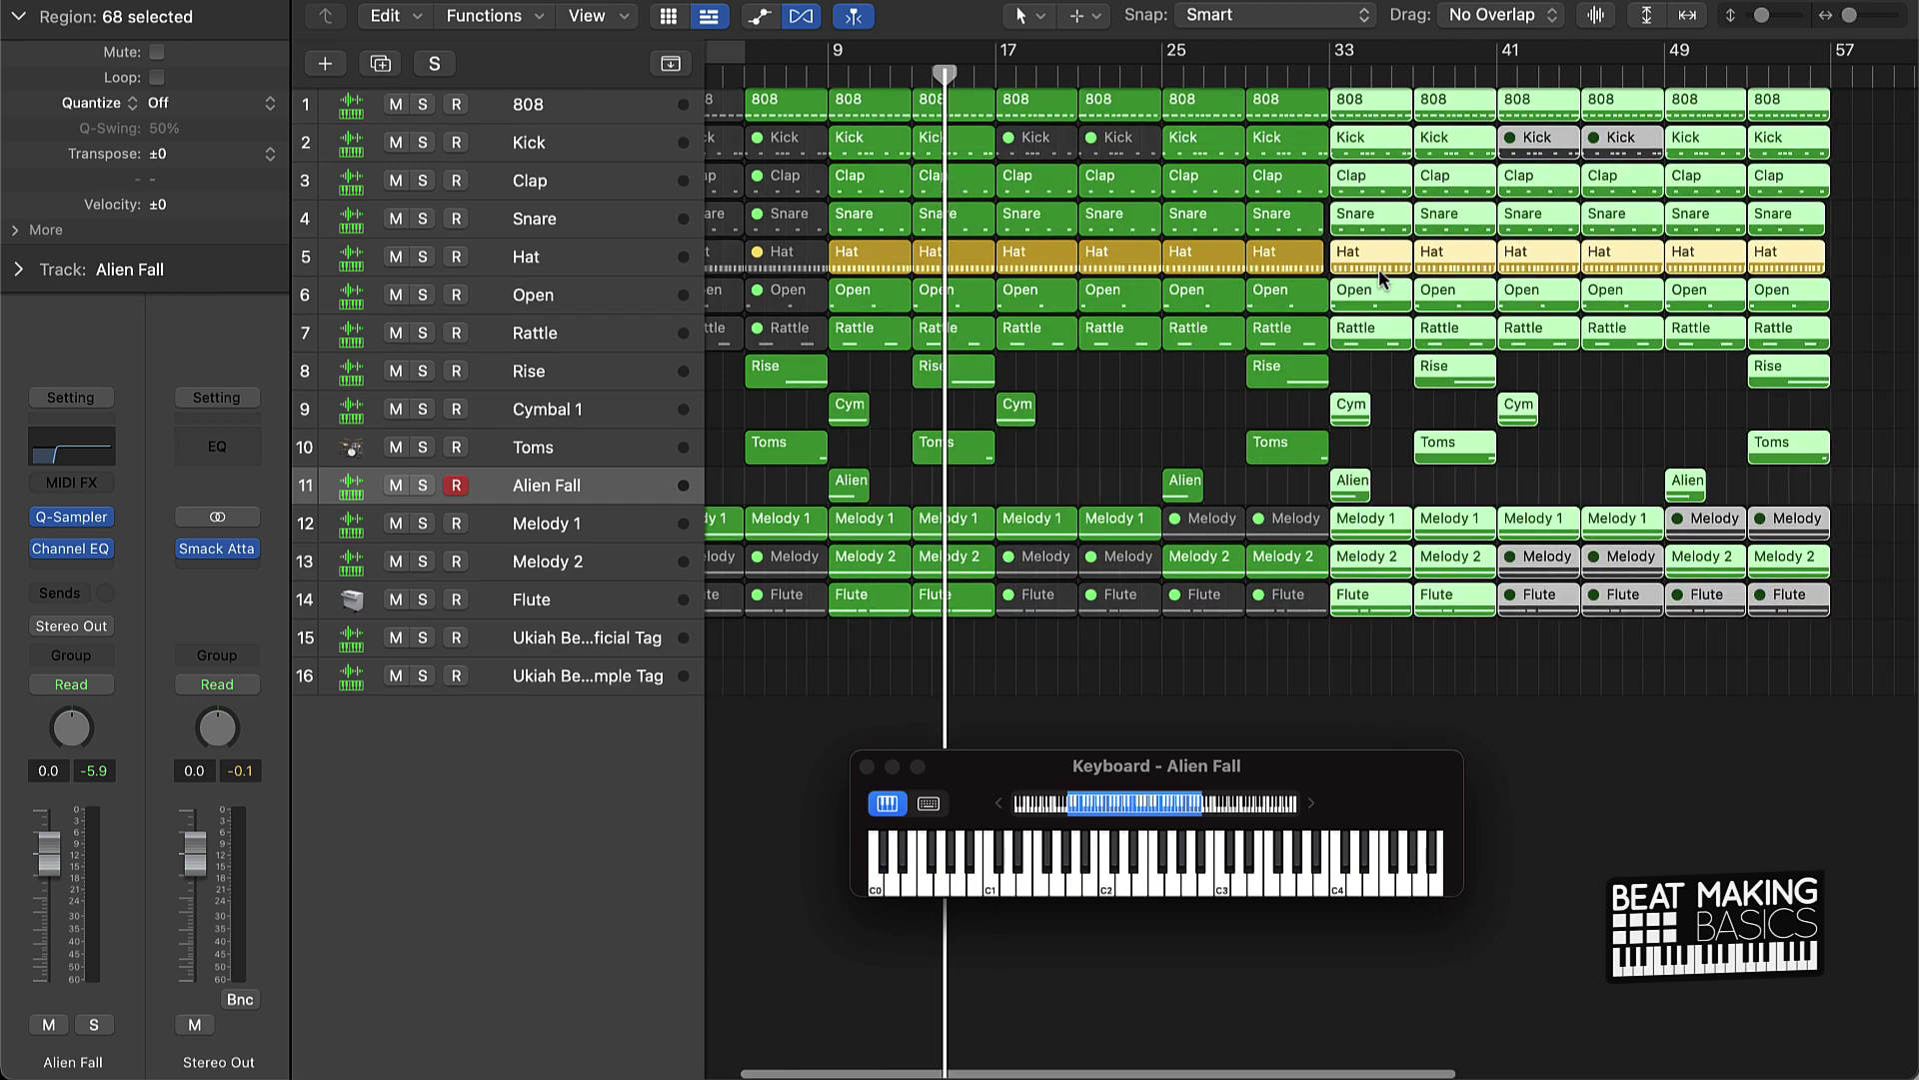
left_click(1659, 75)
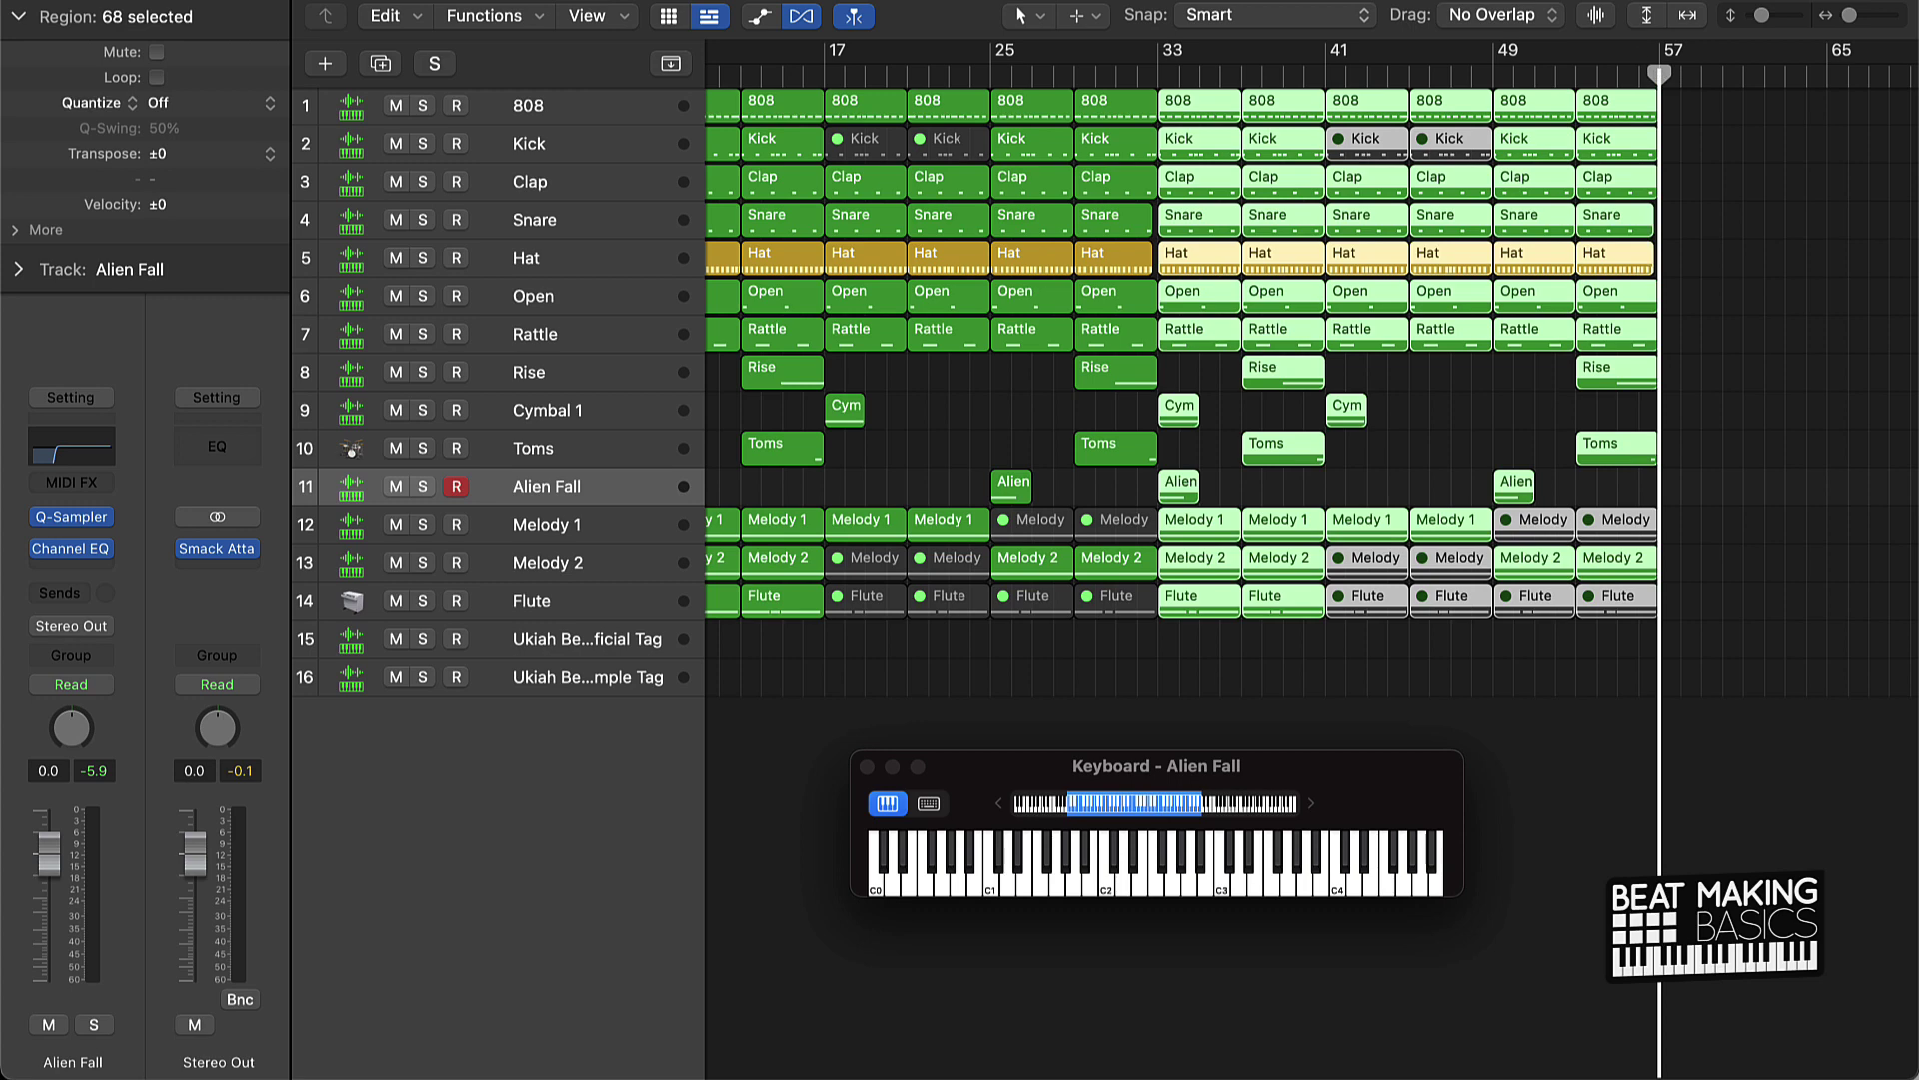
left_click(1136, 2)
left_click(1142, 10)
key("super+r")
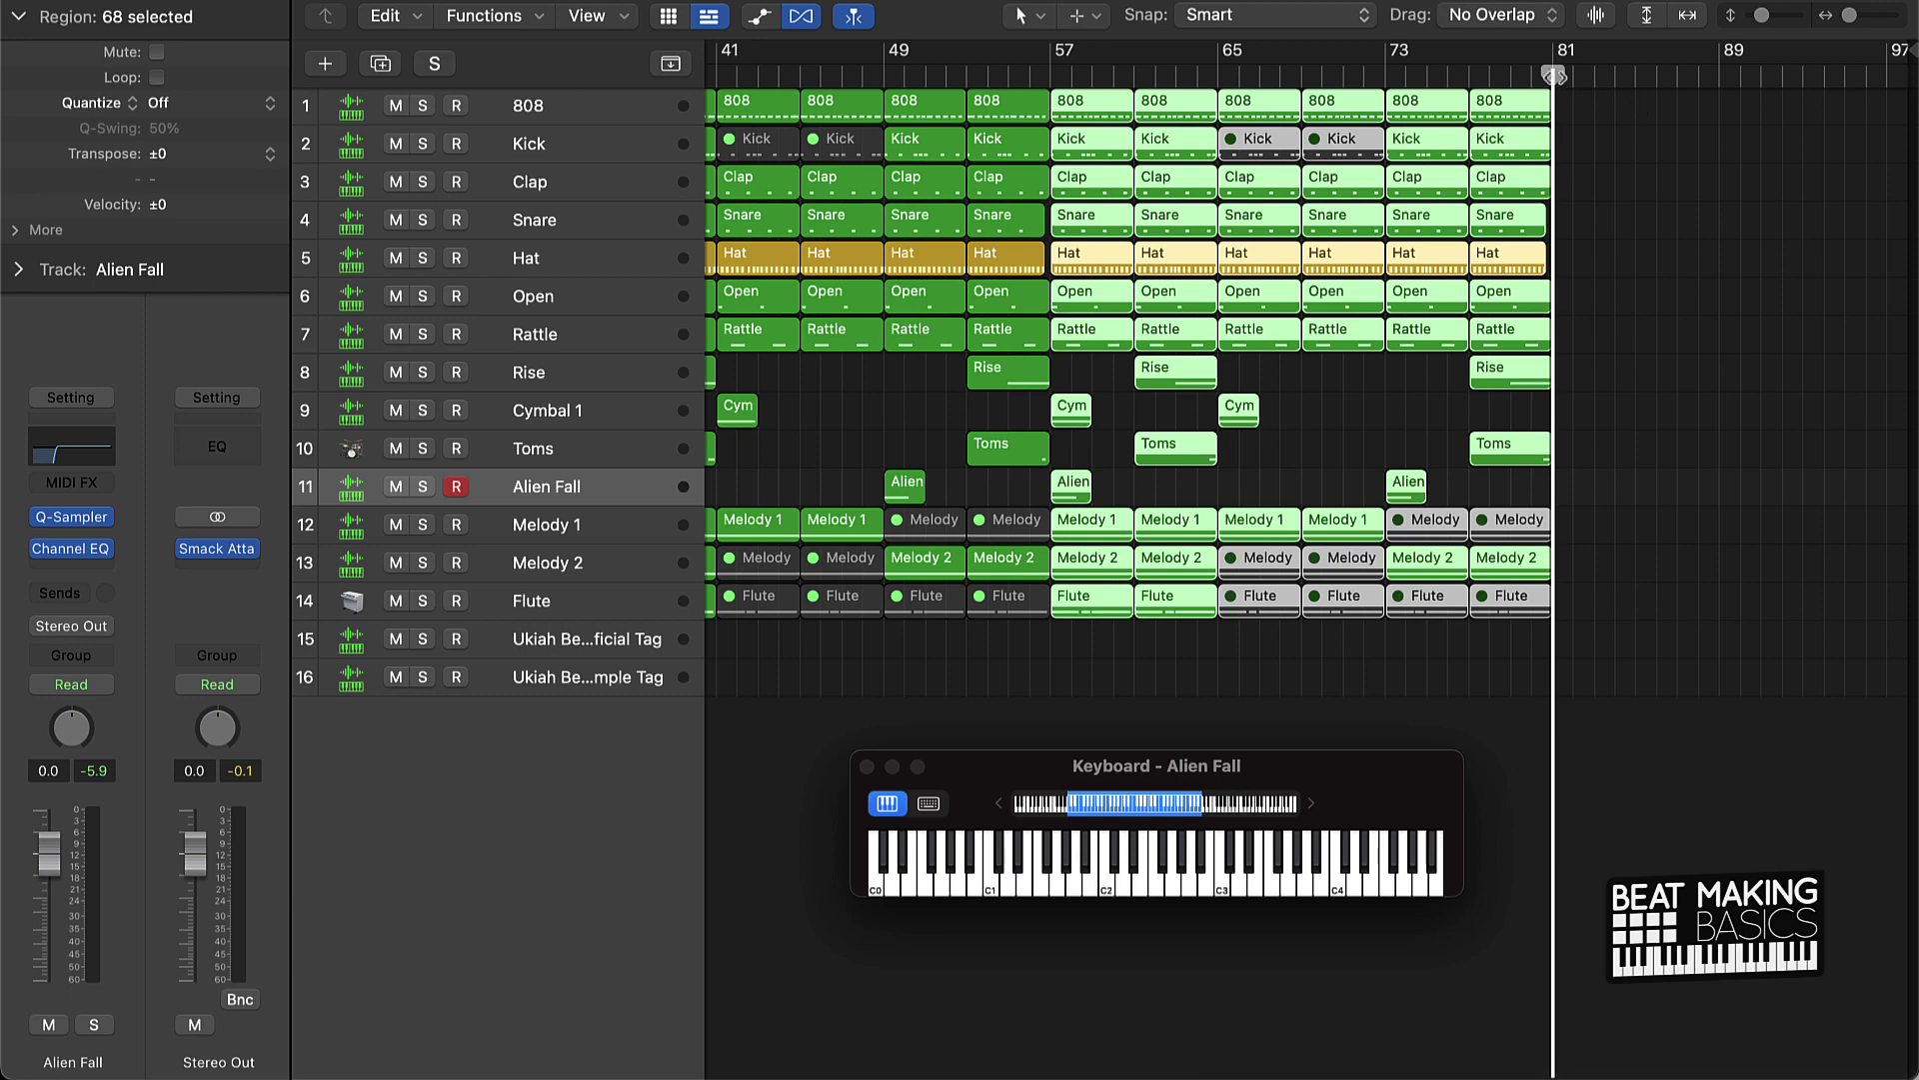
key("super+r")
scroll(1714, 157, "right", 5)
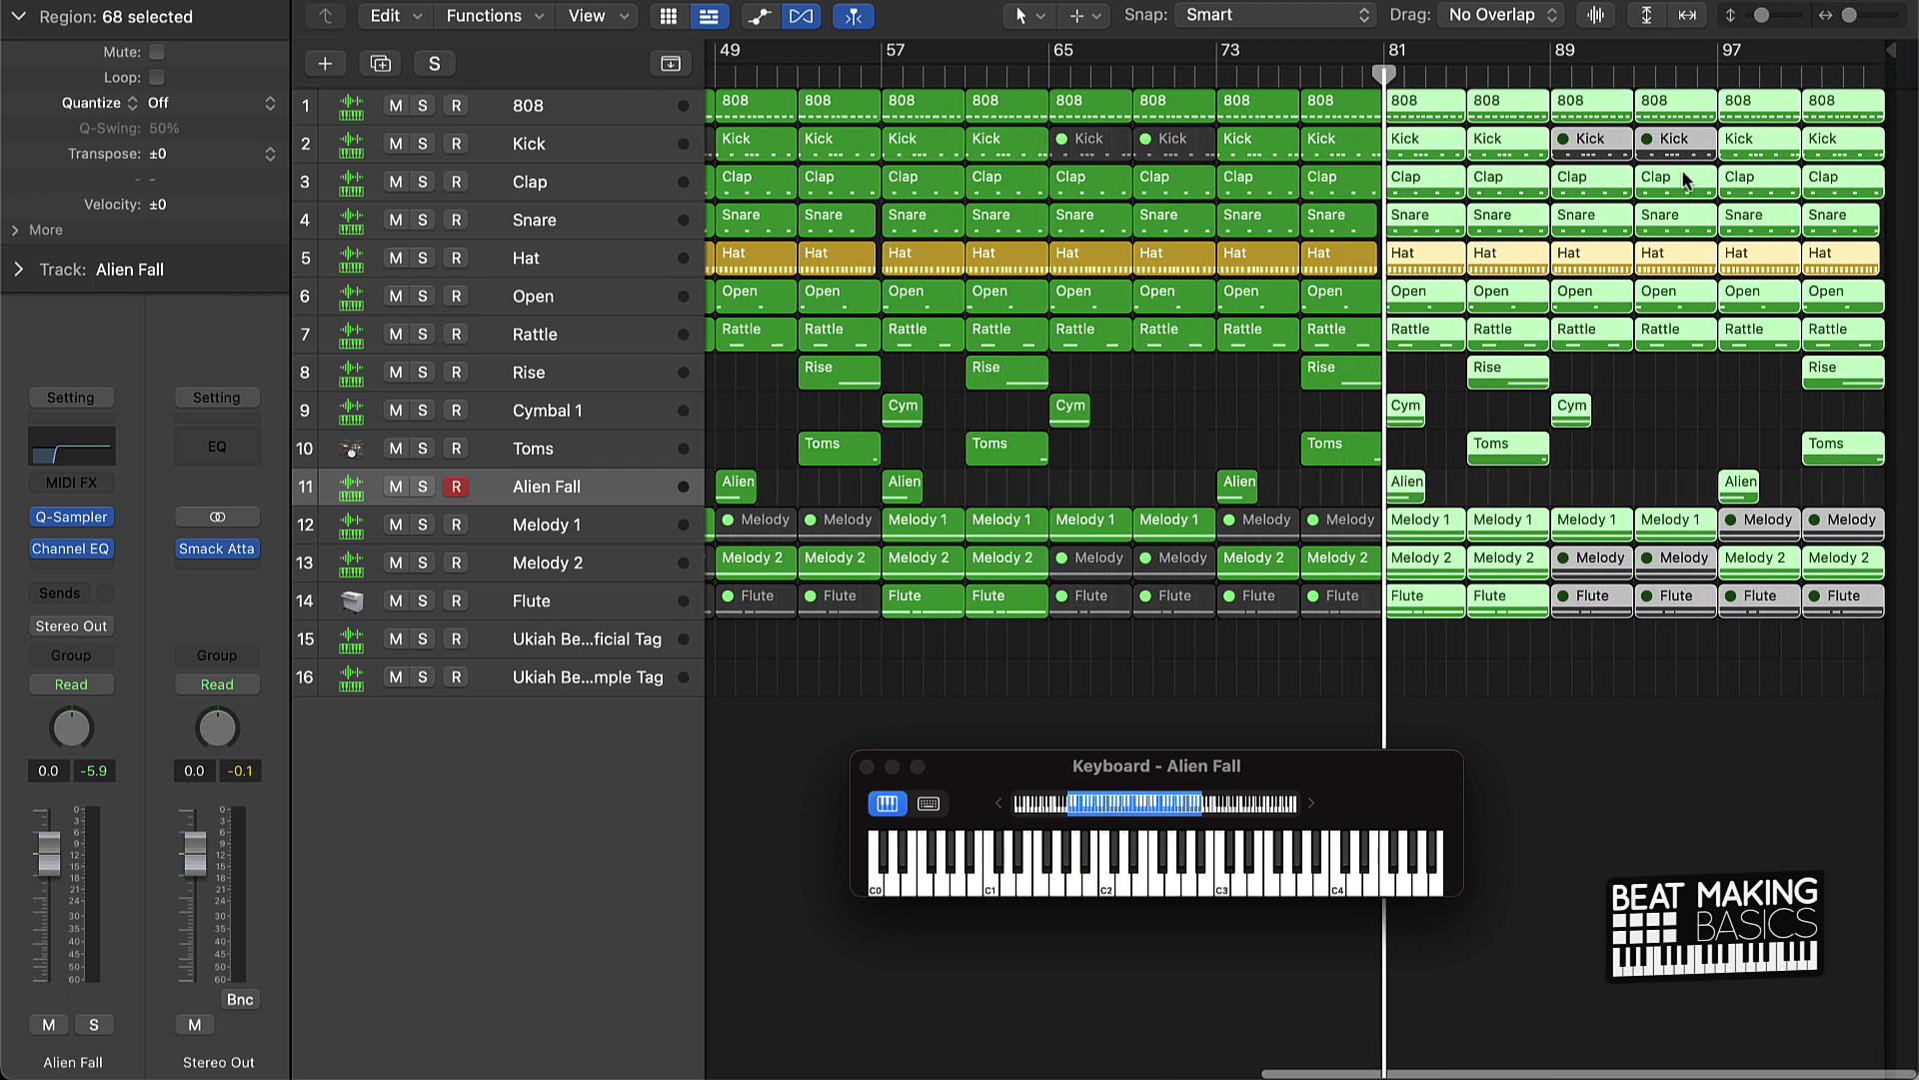
Step: Delete all regions from bar 89 onward on every track
left_click(1599, 664)
left_click_drag(1599, 689, 1912, 92)
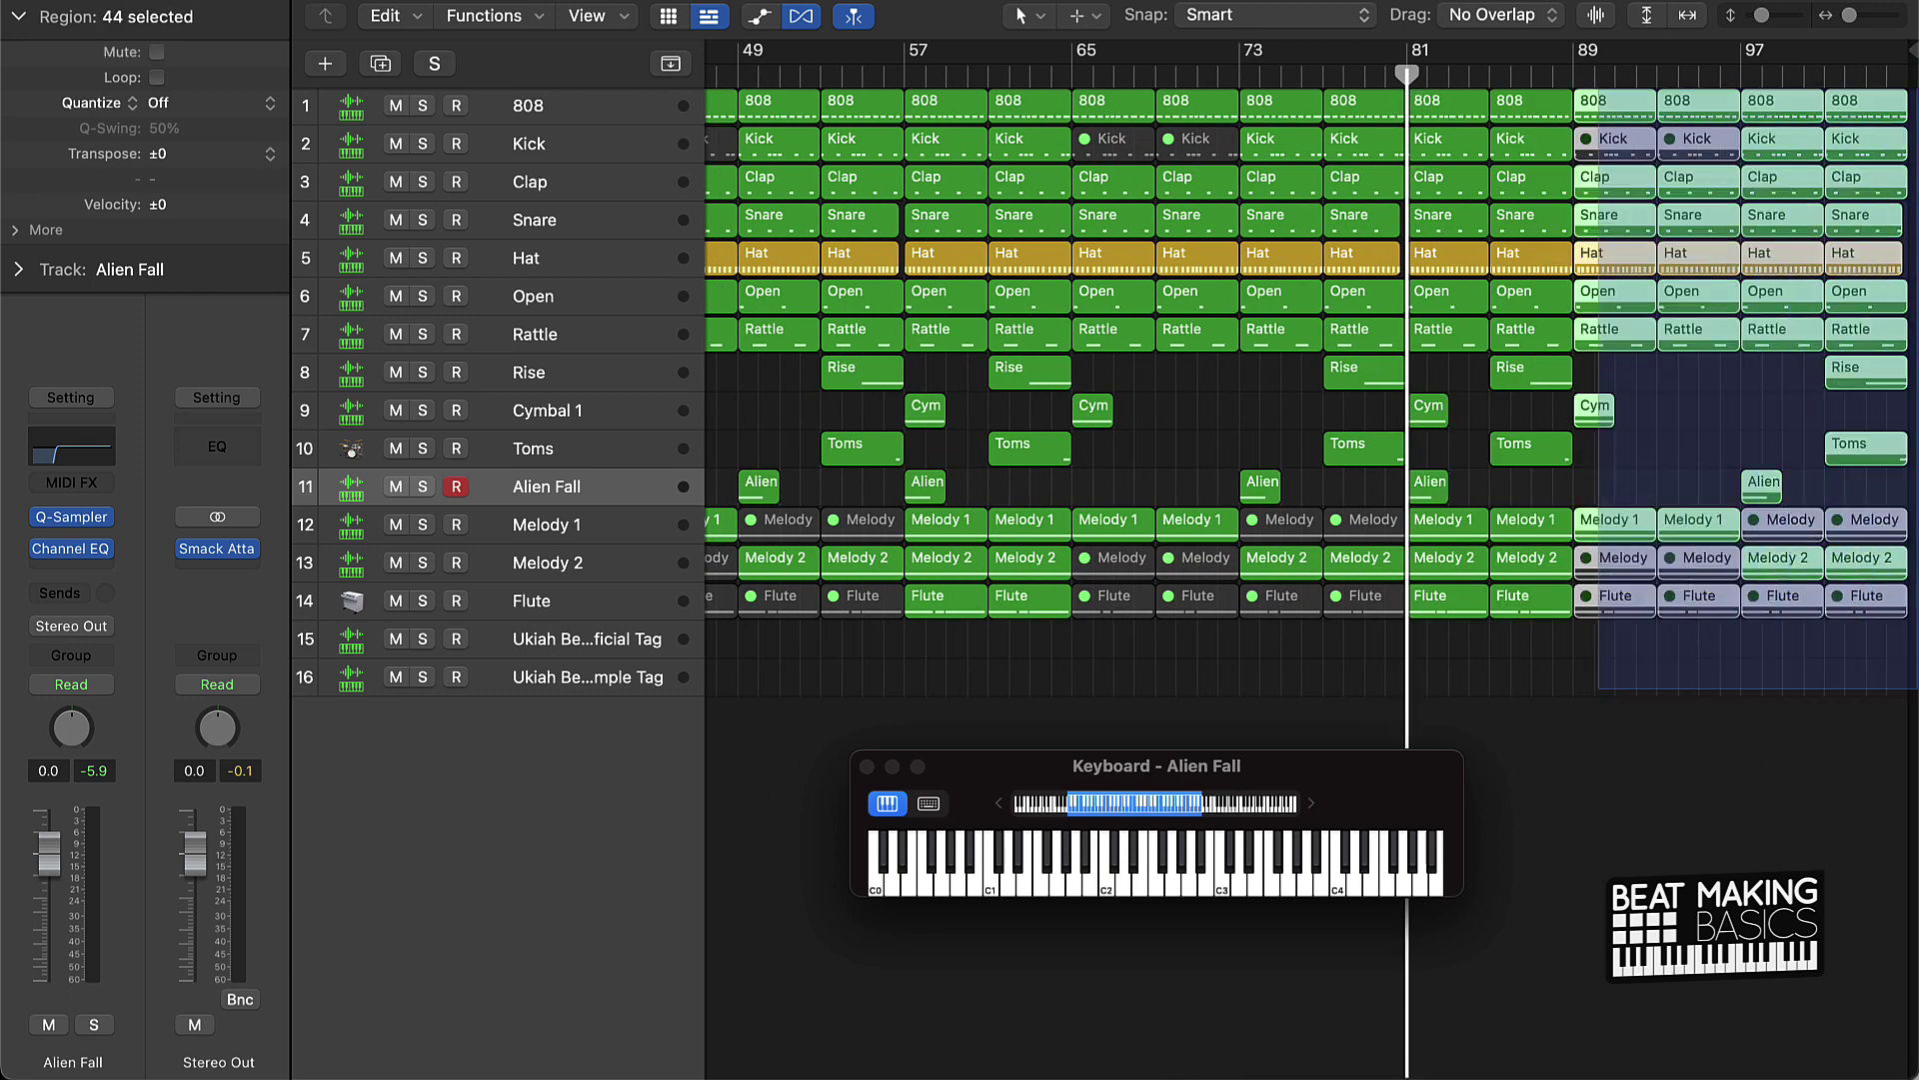
key("Delete")
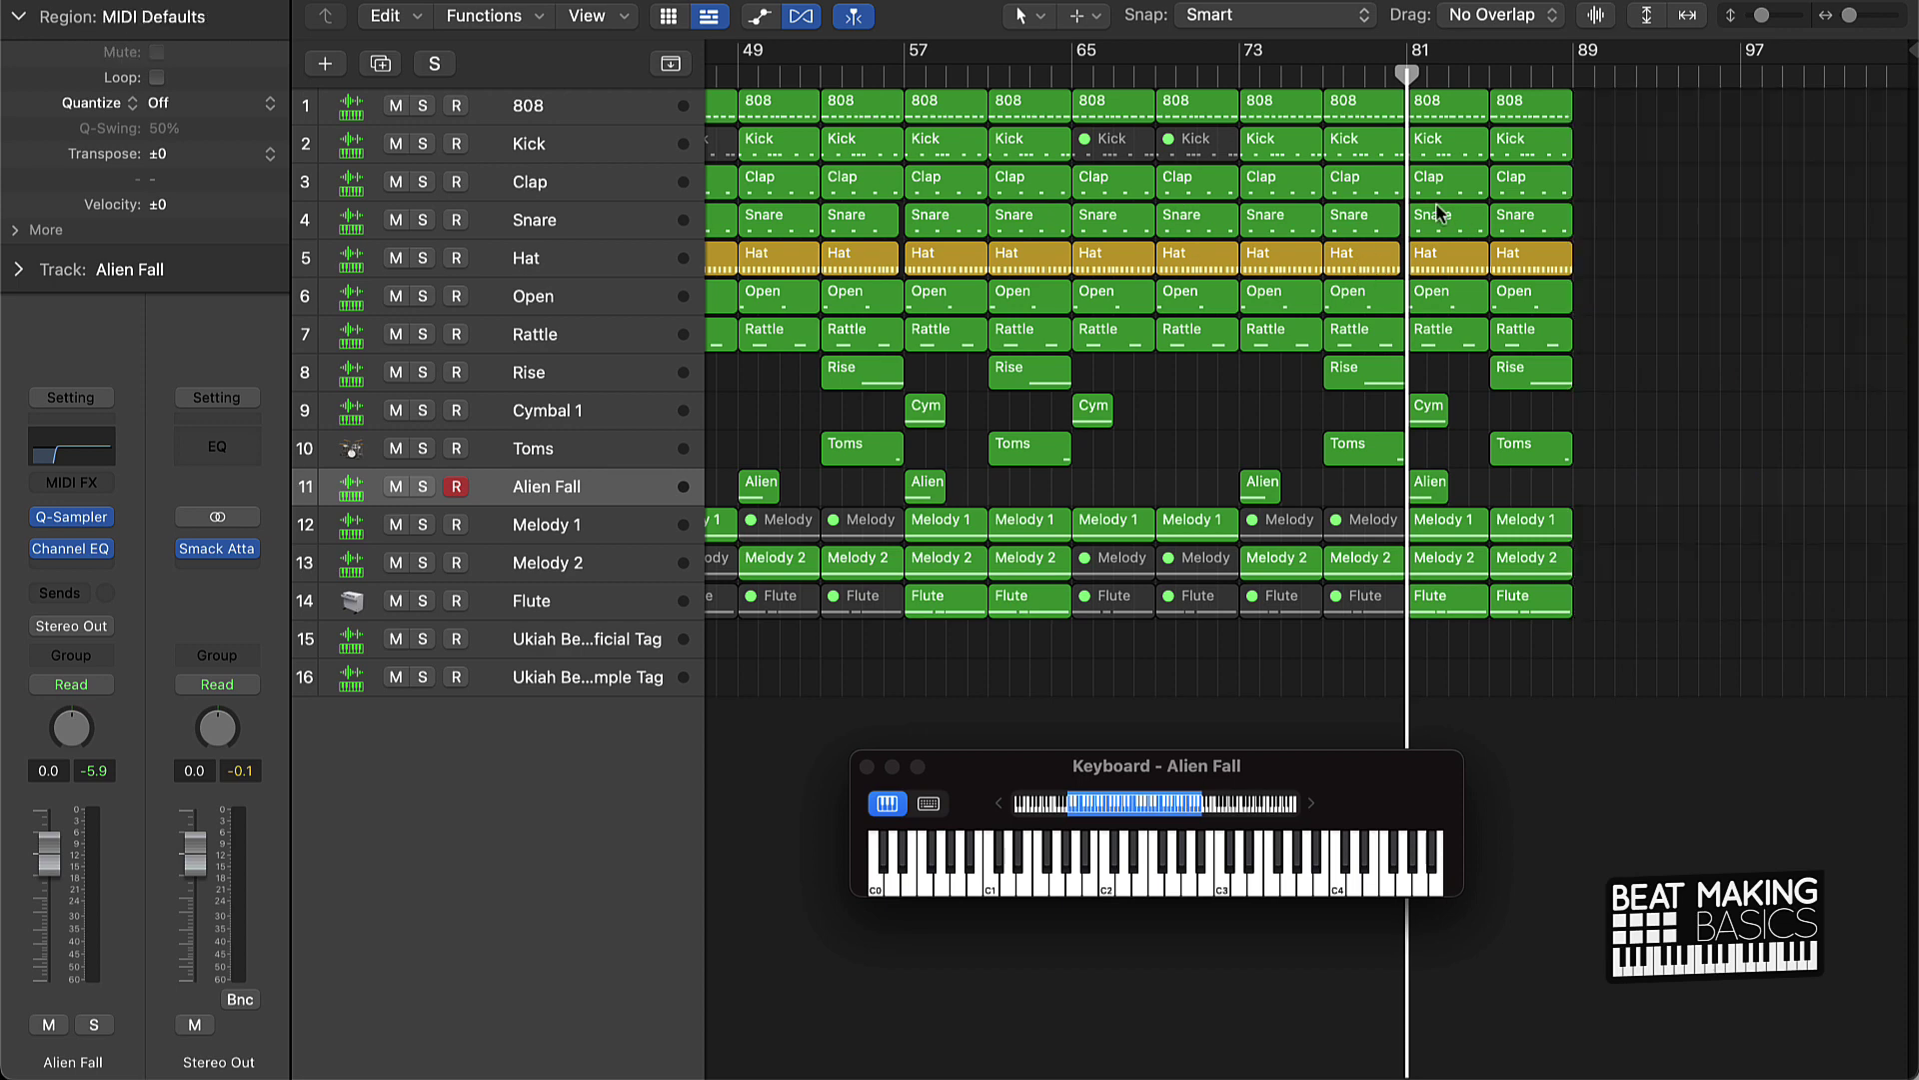
Step: Copy the Melody 1, Melody 2 and Flute regions of the first eight bars to bar 89 as the outro
scroll(1439, 211, "left", 15)
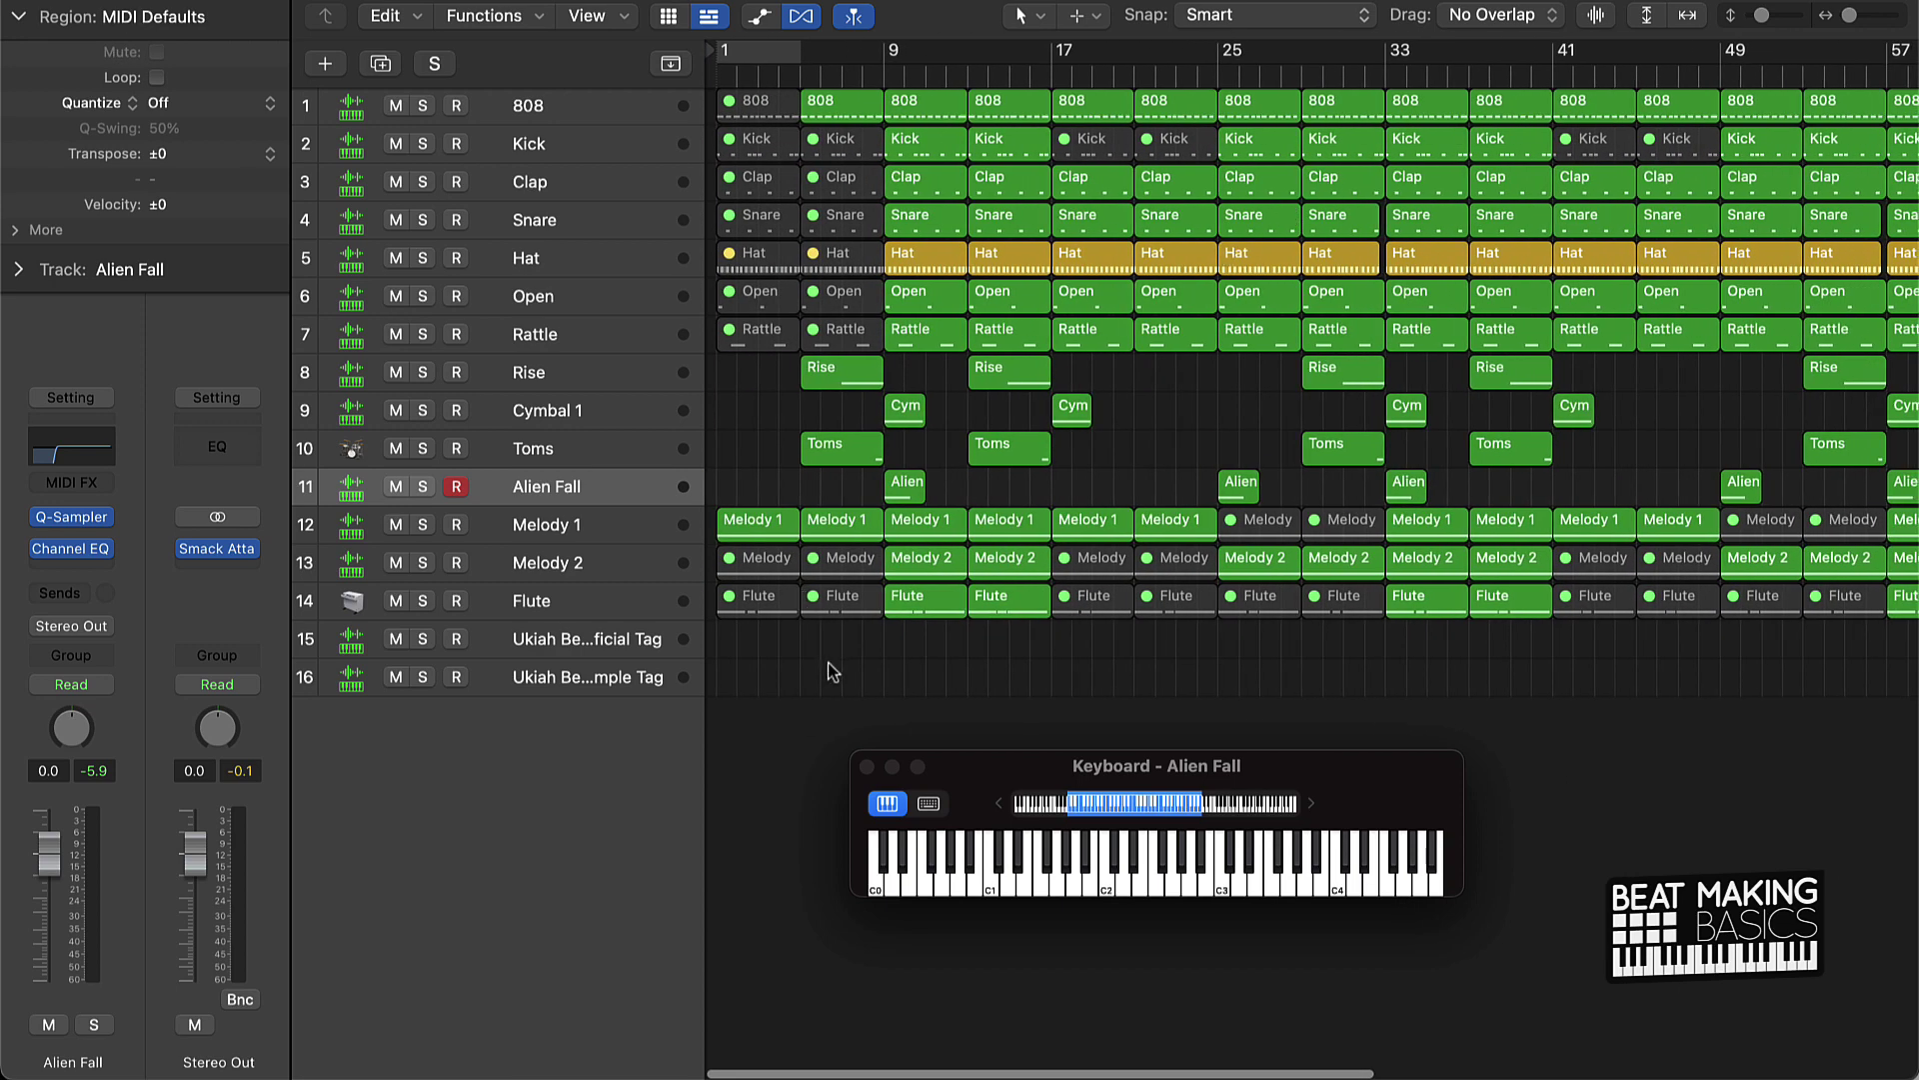
left_click_drag(844, 659, 790, 510)
scroll(790, 510, "right", 15)
scroll(1692, 180, "left", 1)
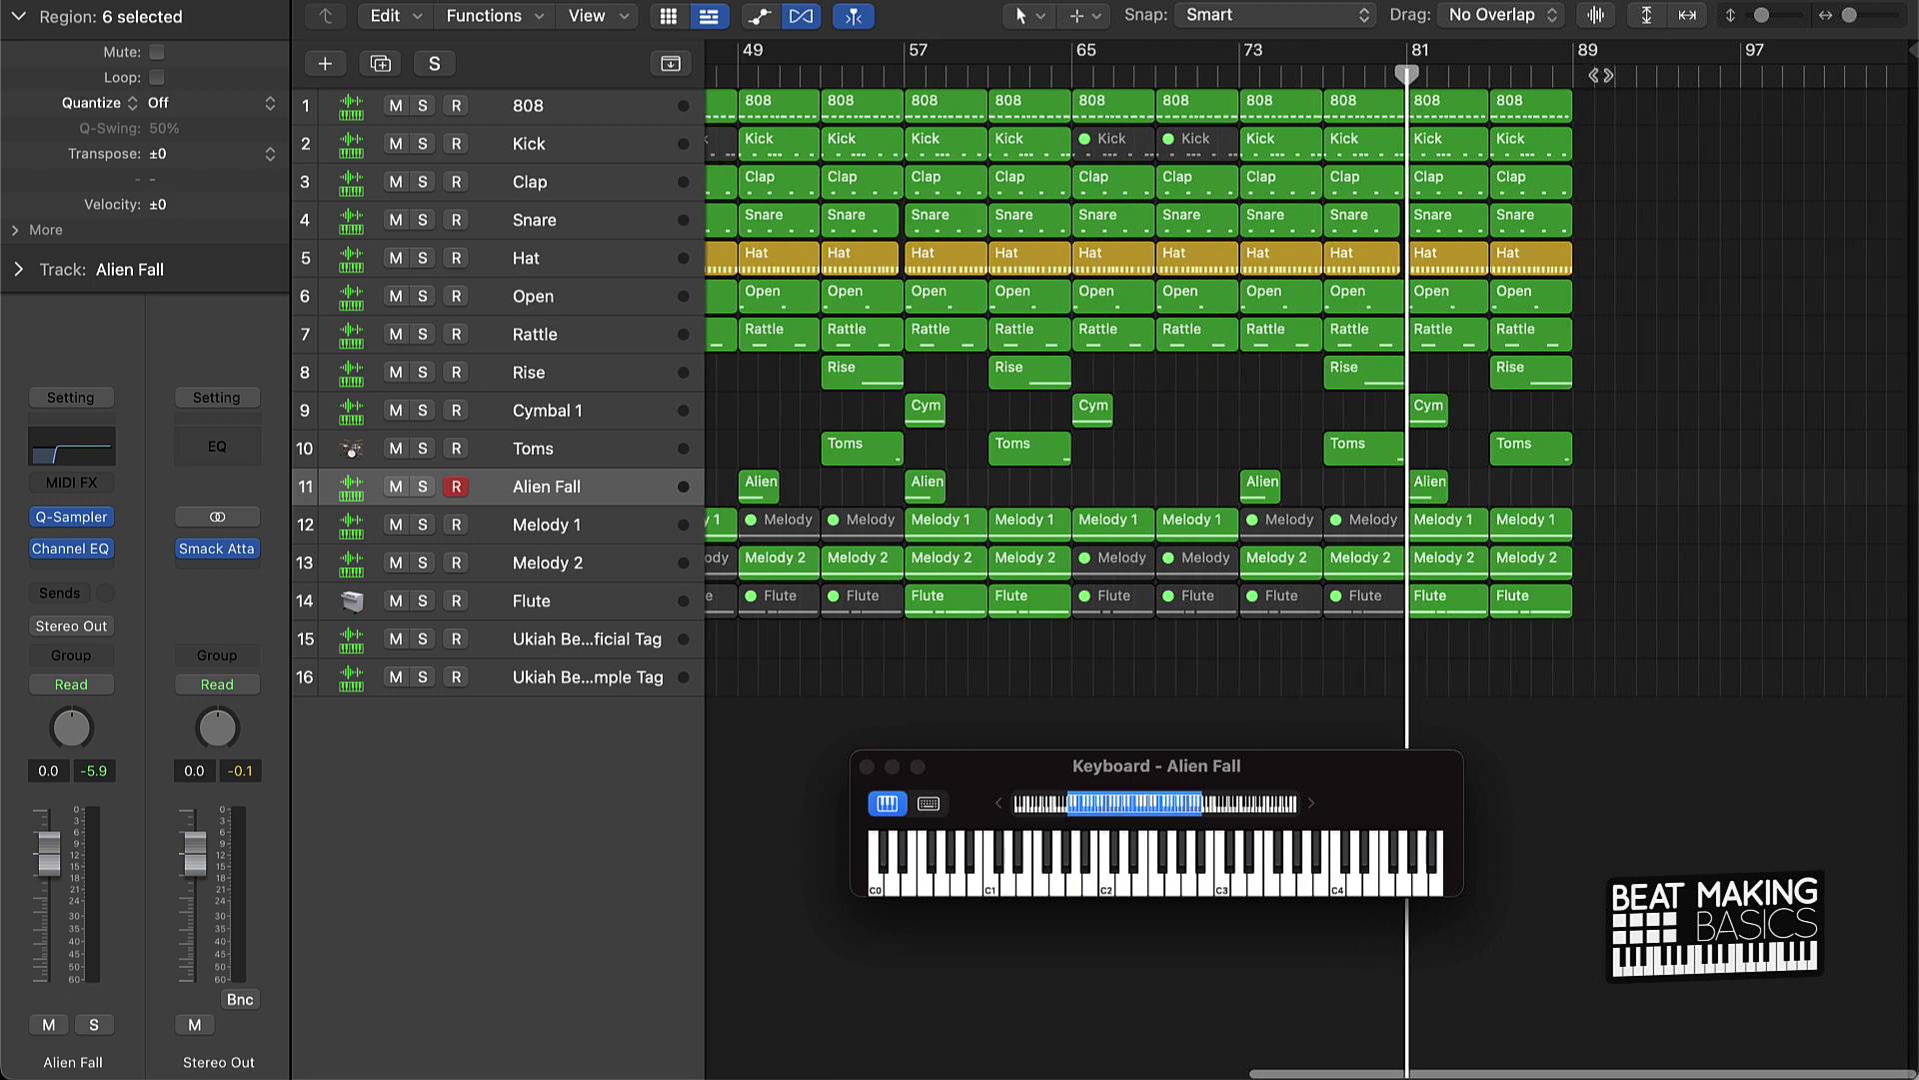
left_click(1598, 75)
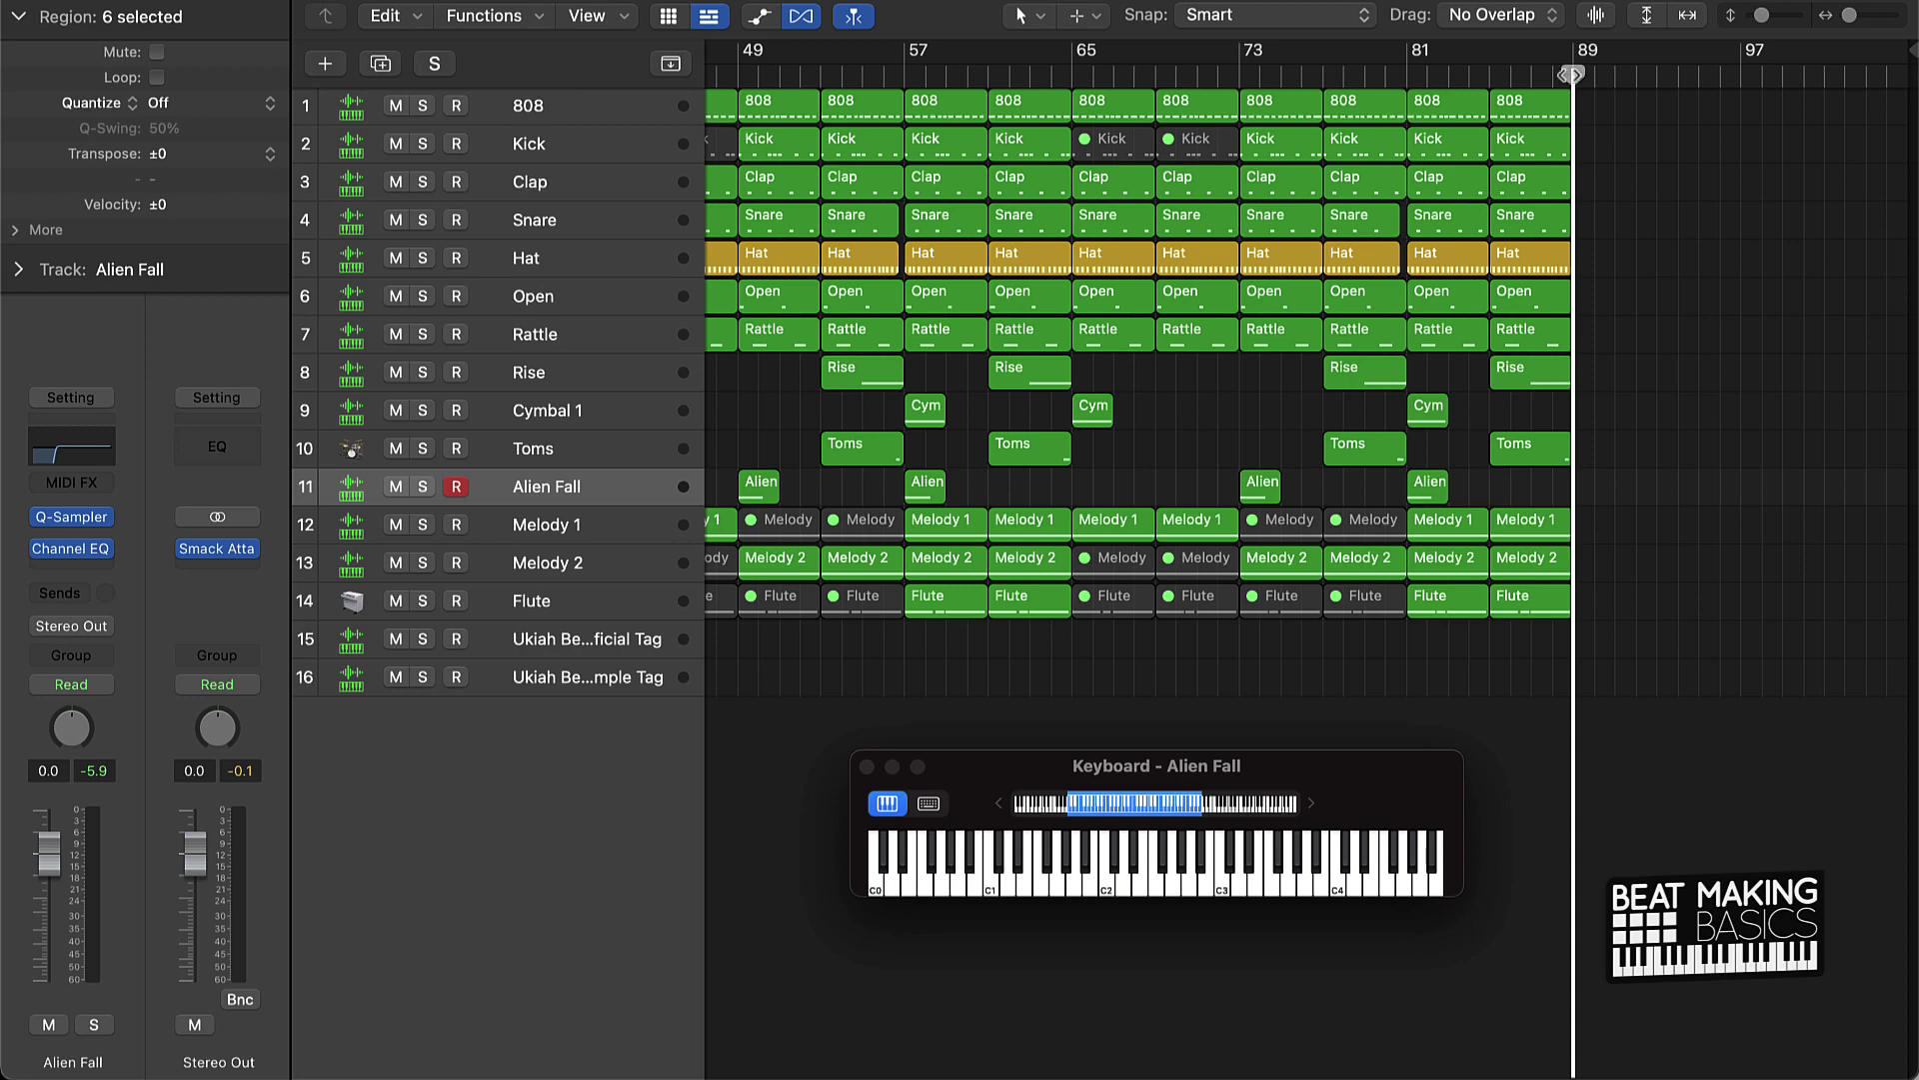
key("super+v")
left_click(1622, 712)
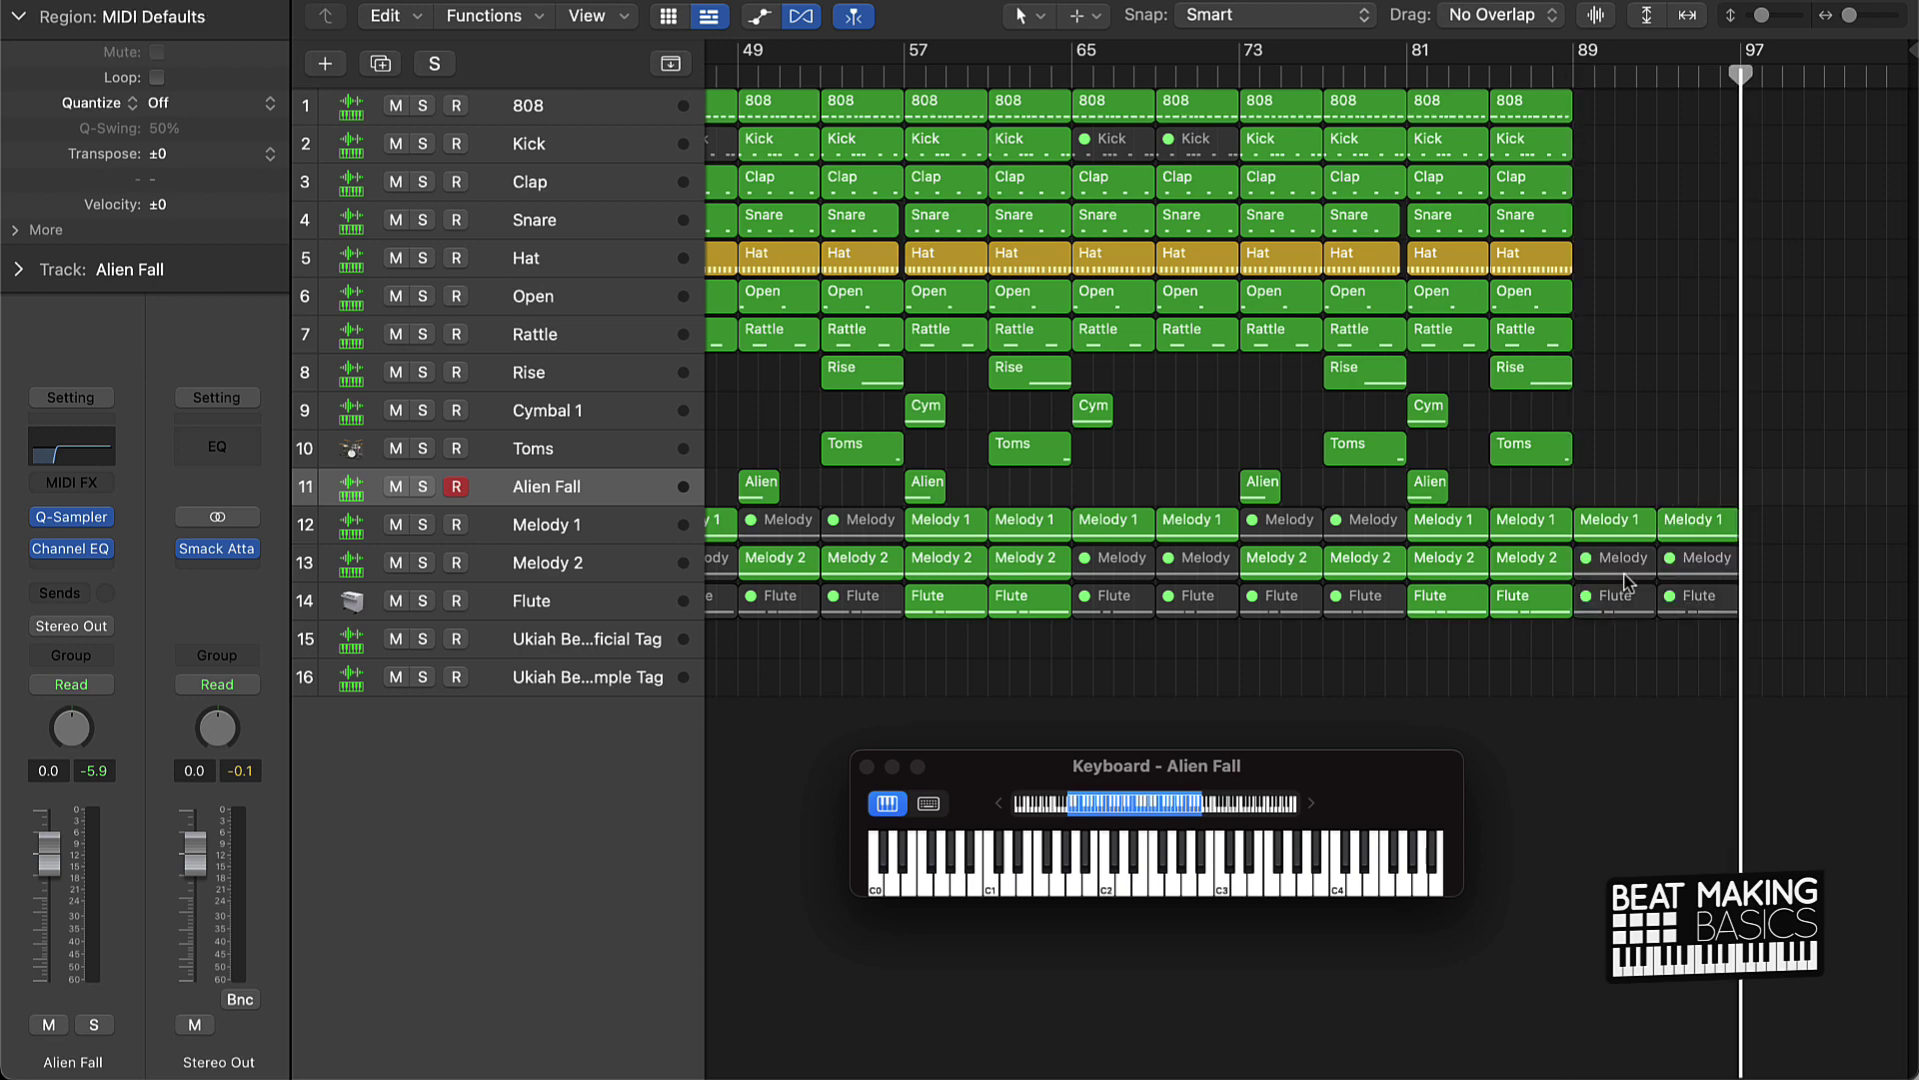
Step: Unmute the Melody 2 region at bar 89 and close the on-screen keyboard
left_click(1706, 620)
key("a")
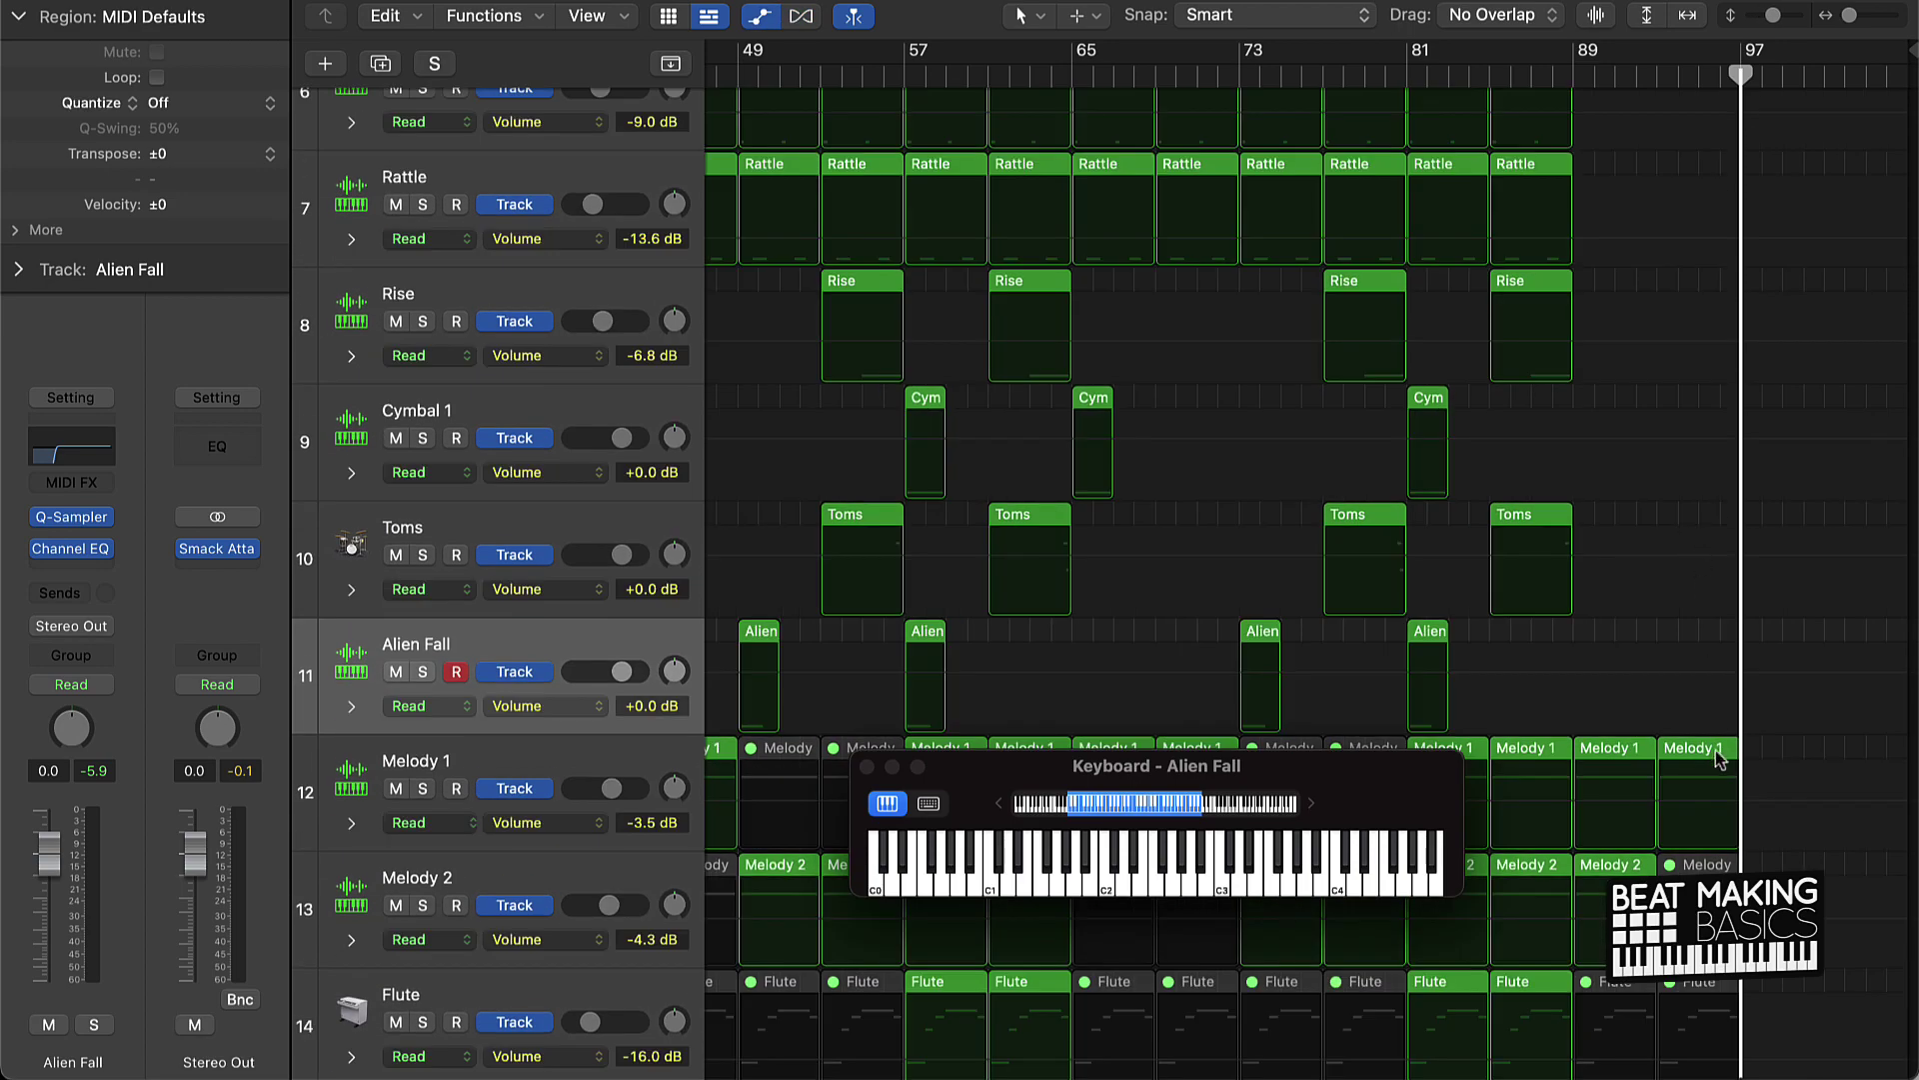
key("a")
left_click(864, 768)
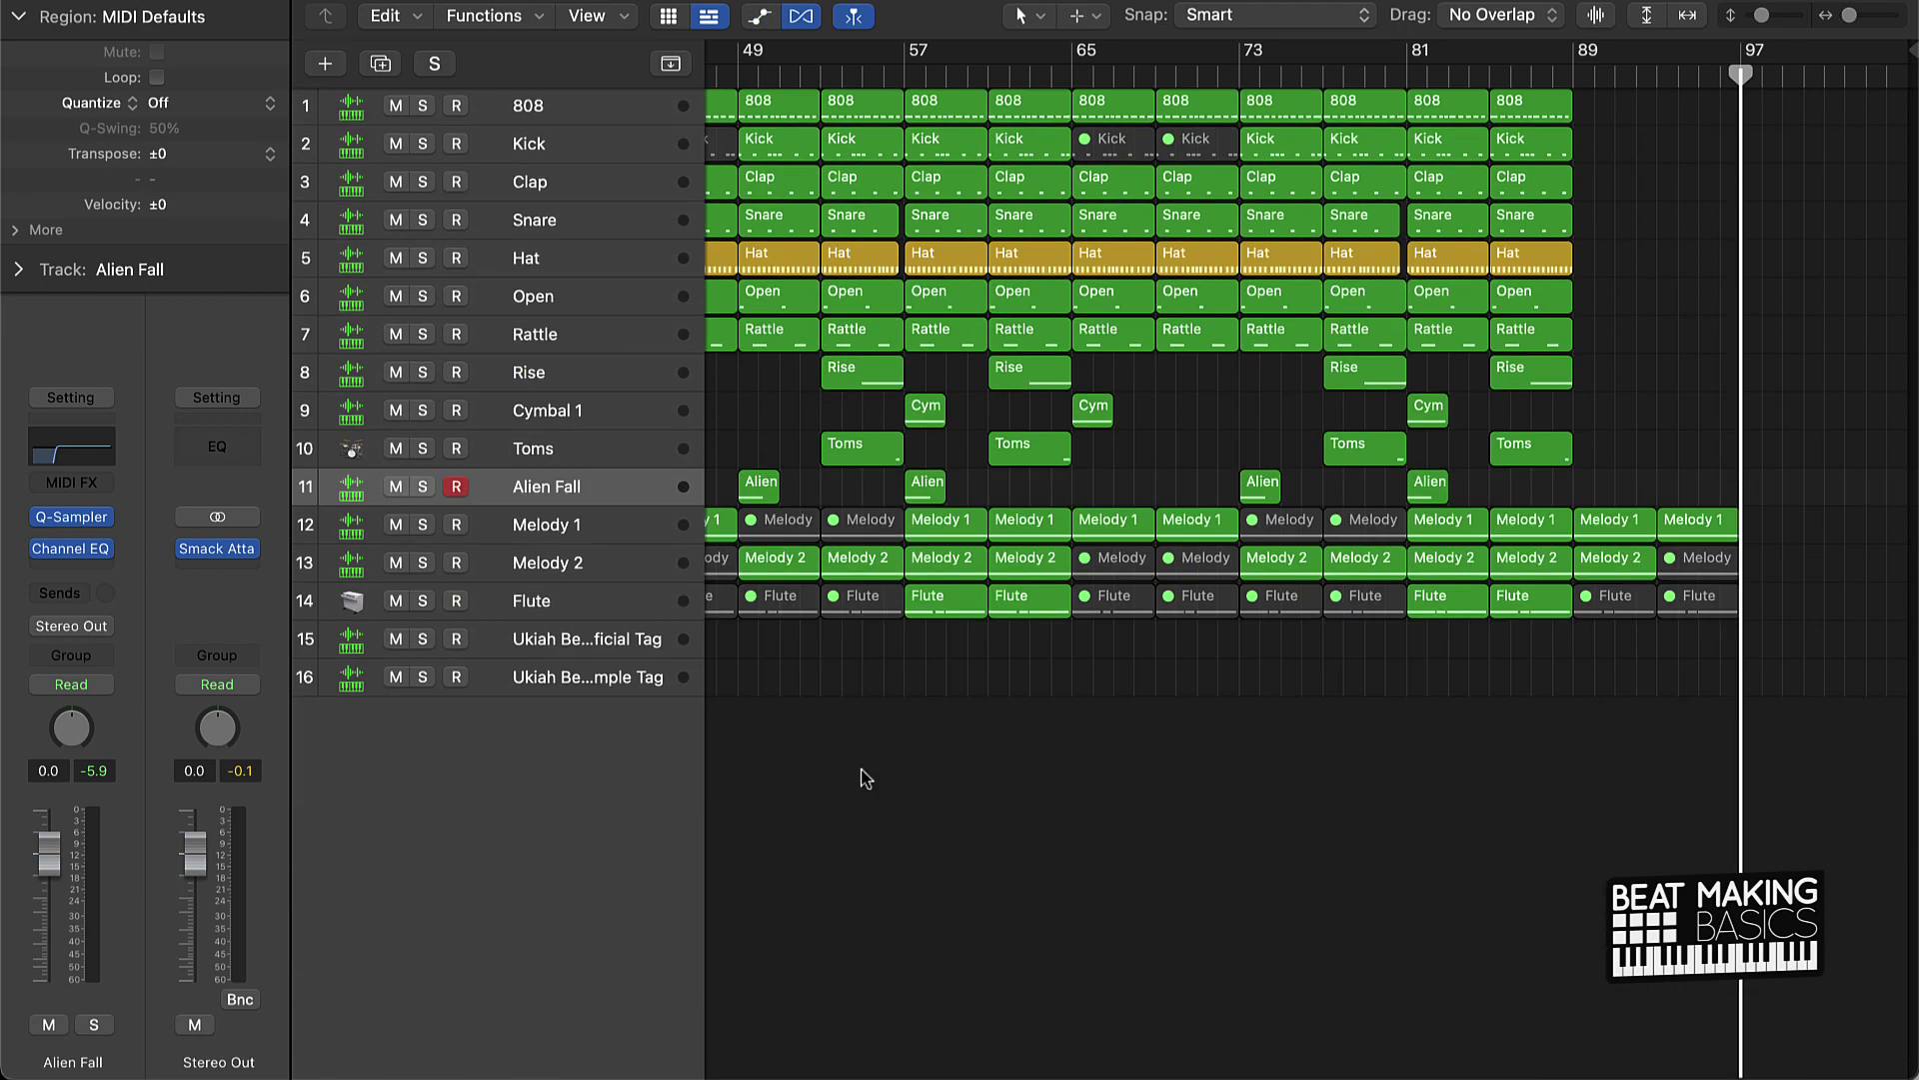
Step: Add a -3.5 dB volume automation point on the Melody 1 track at bar 93, then hide the automation
key("a")
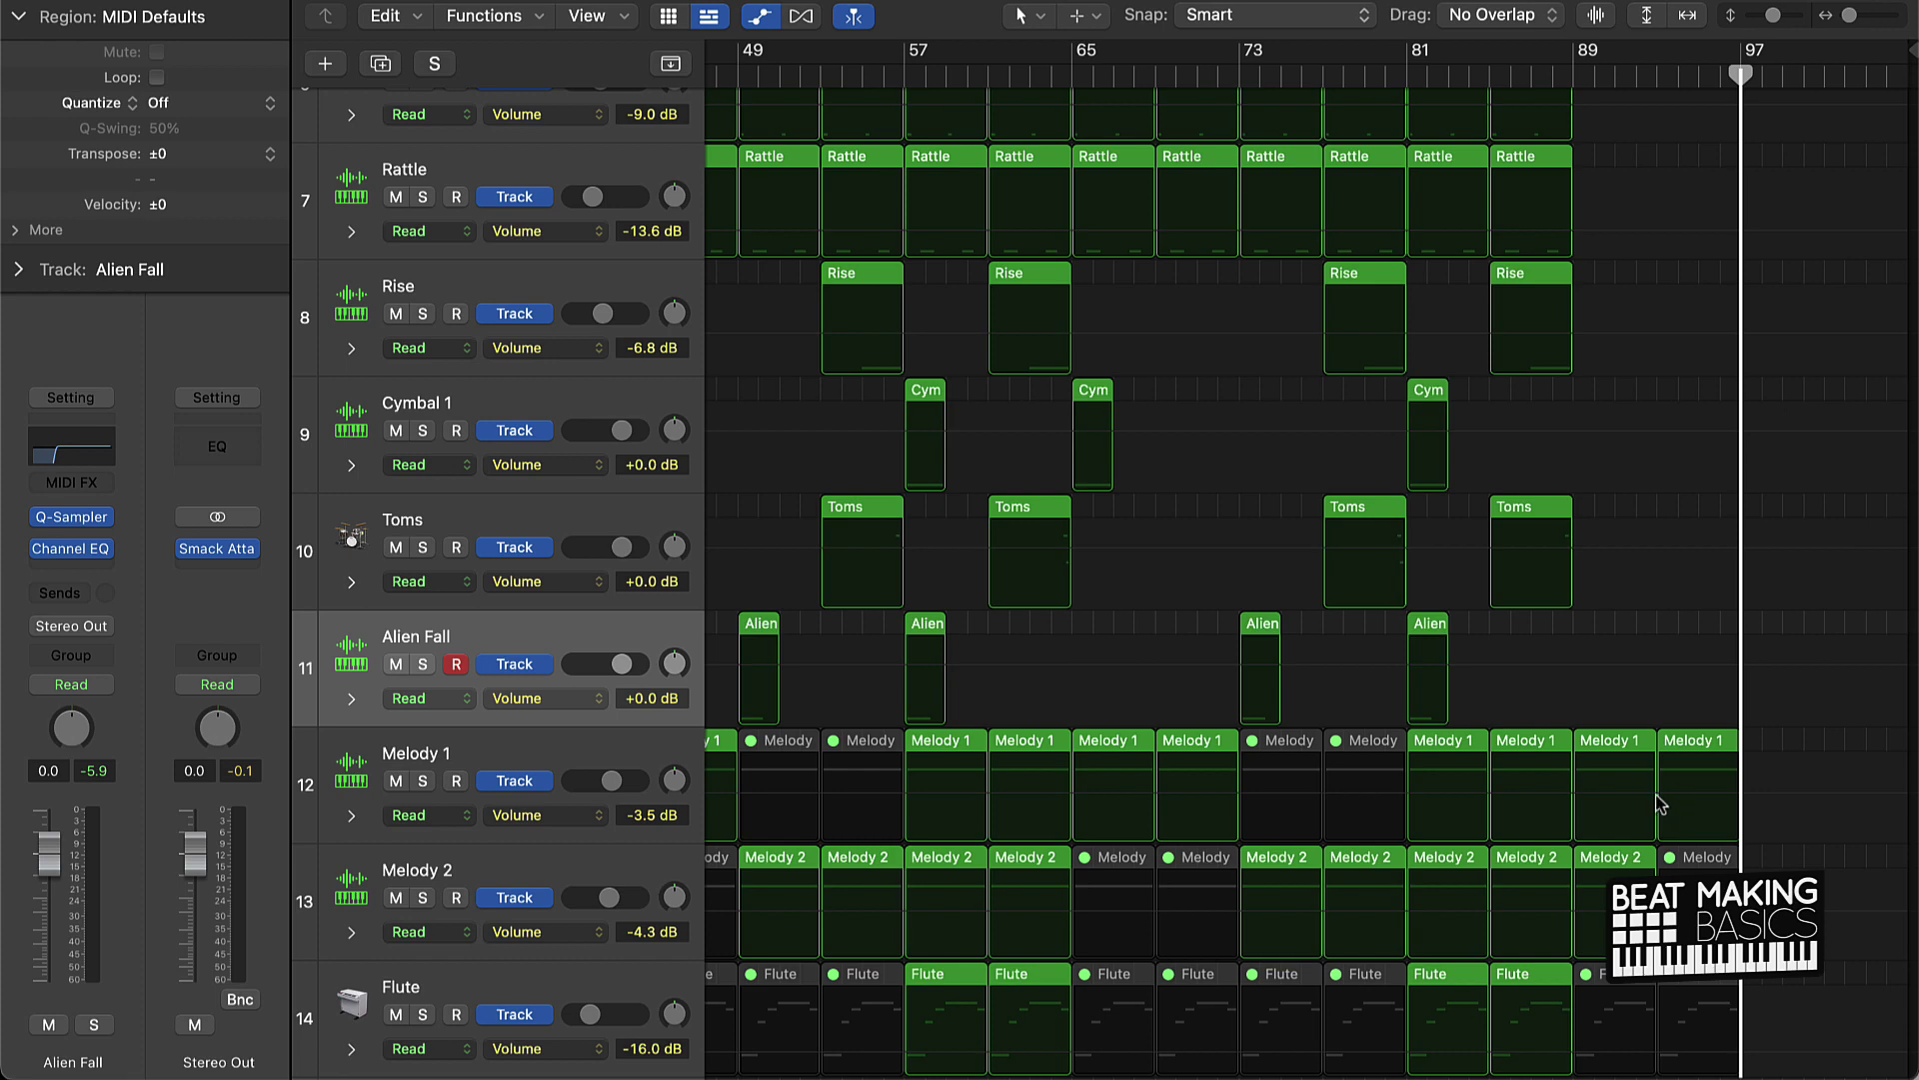
left_click(1659, 804)
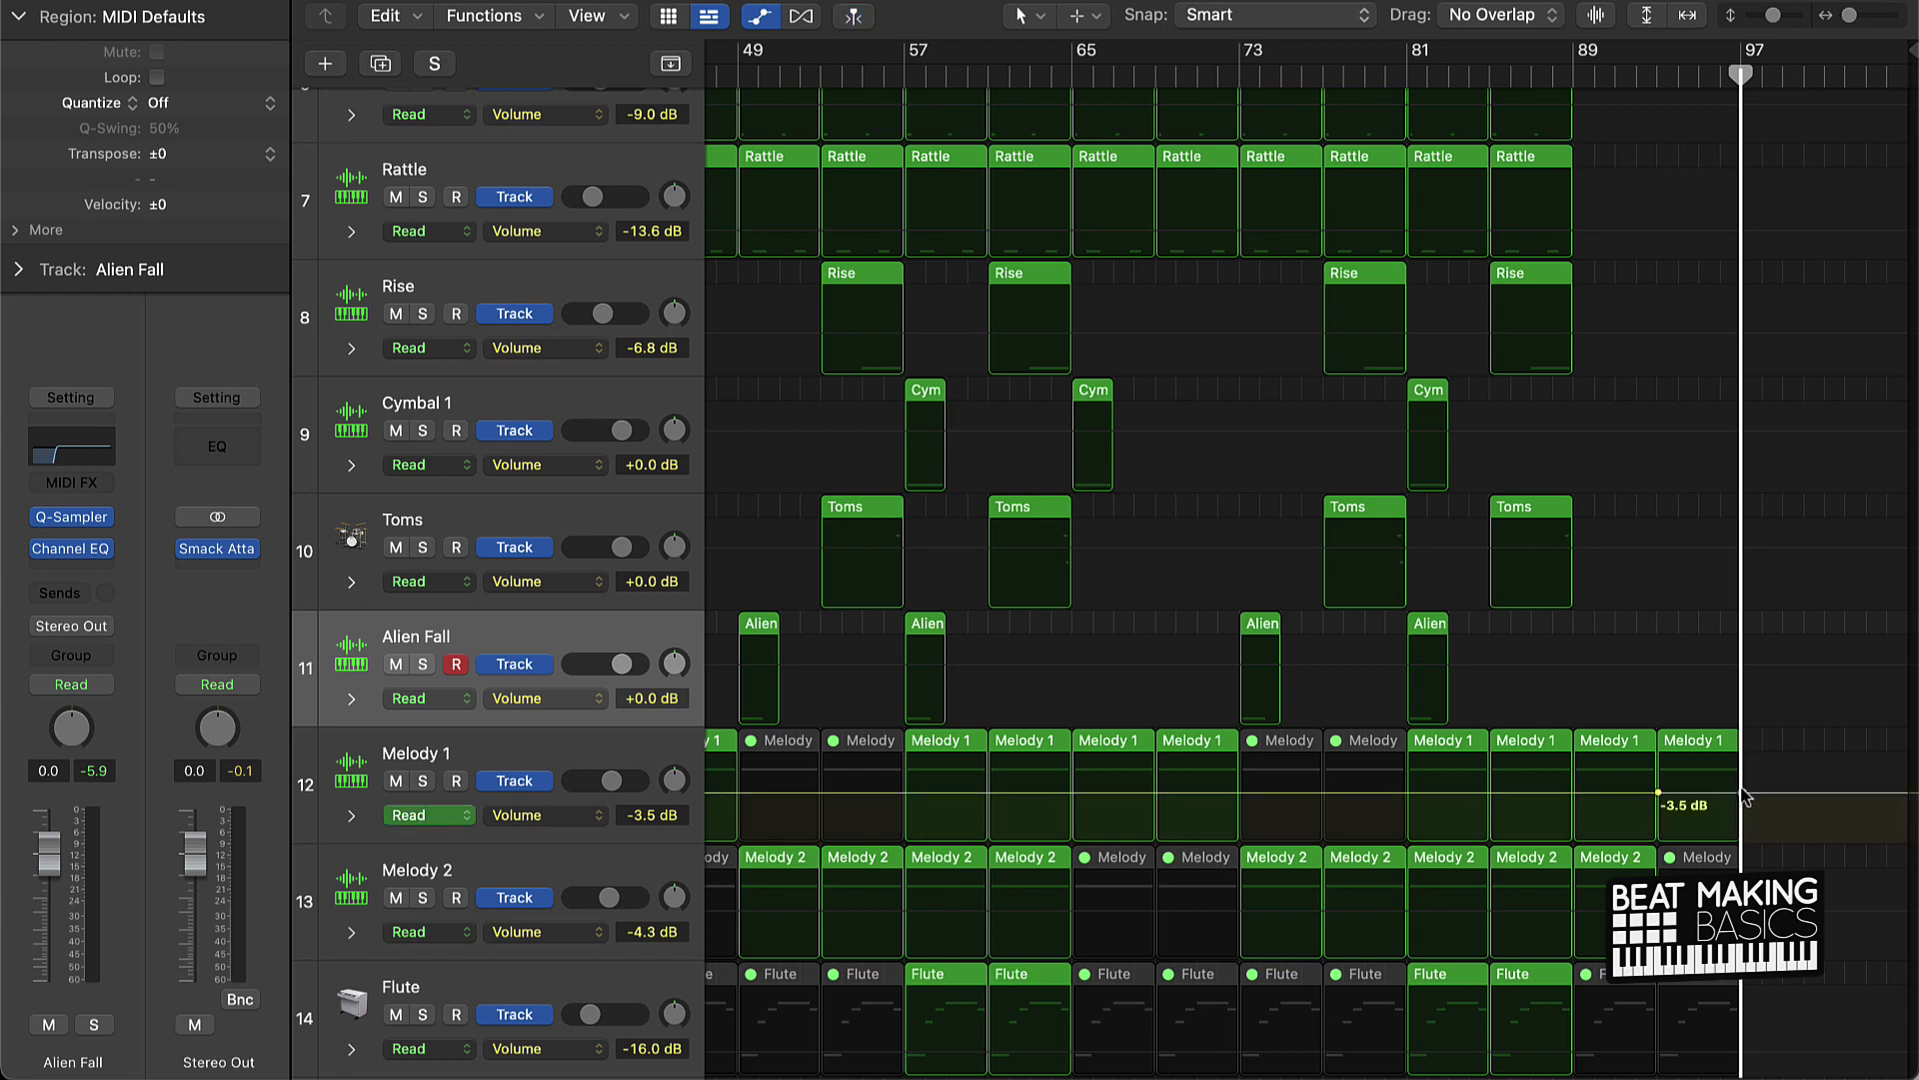
key("a")
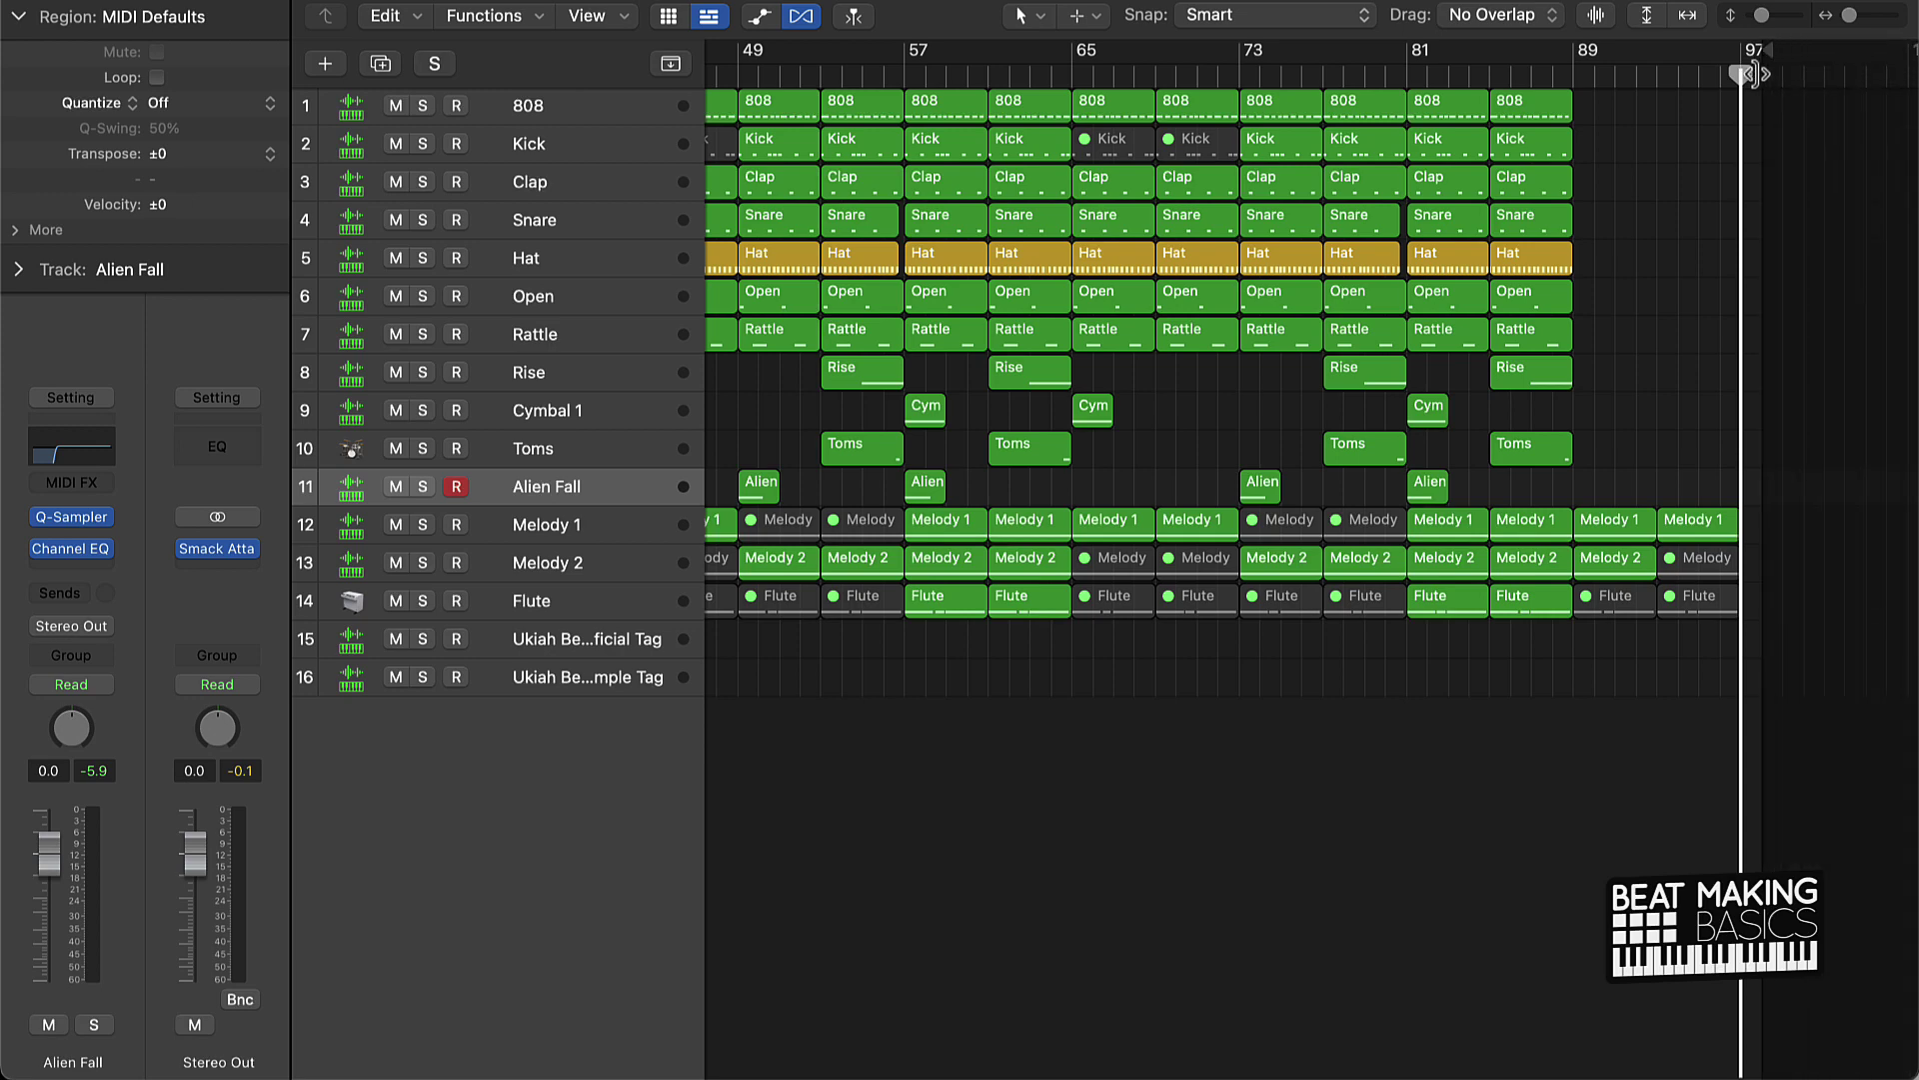
Step: Return the playhead to the beginning of the project
scroll(1755, 75, "left", 3)
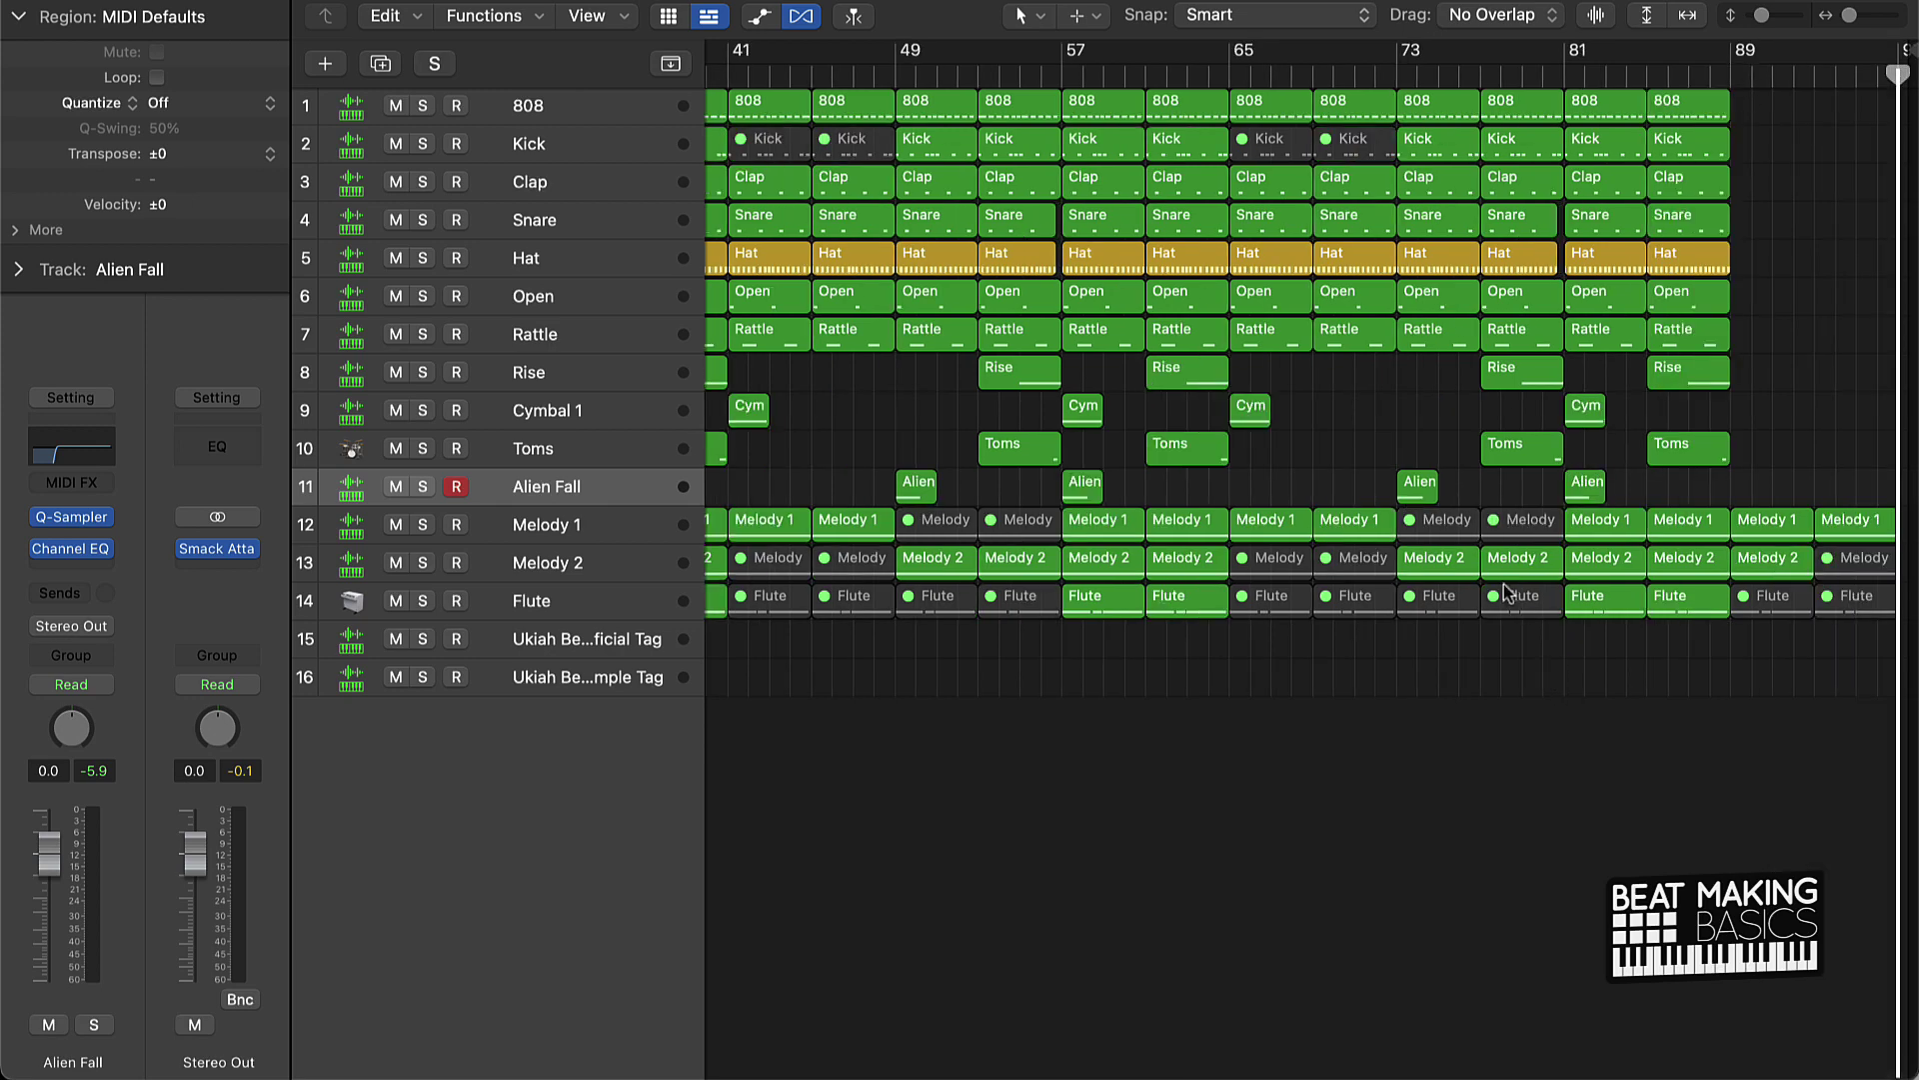
scroll(1505, 590, "left", 8)
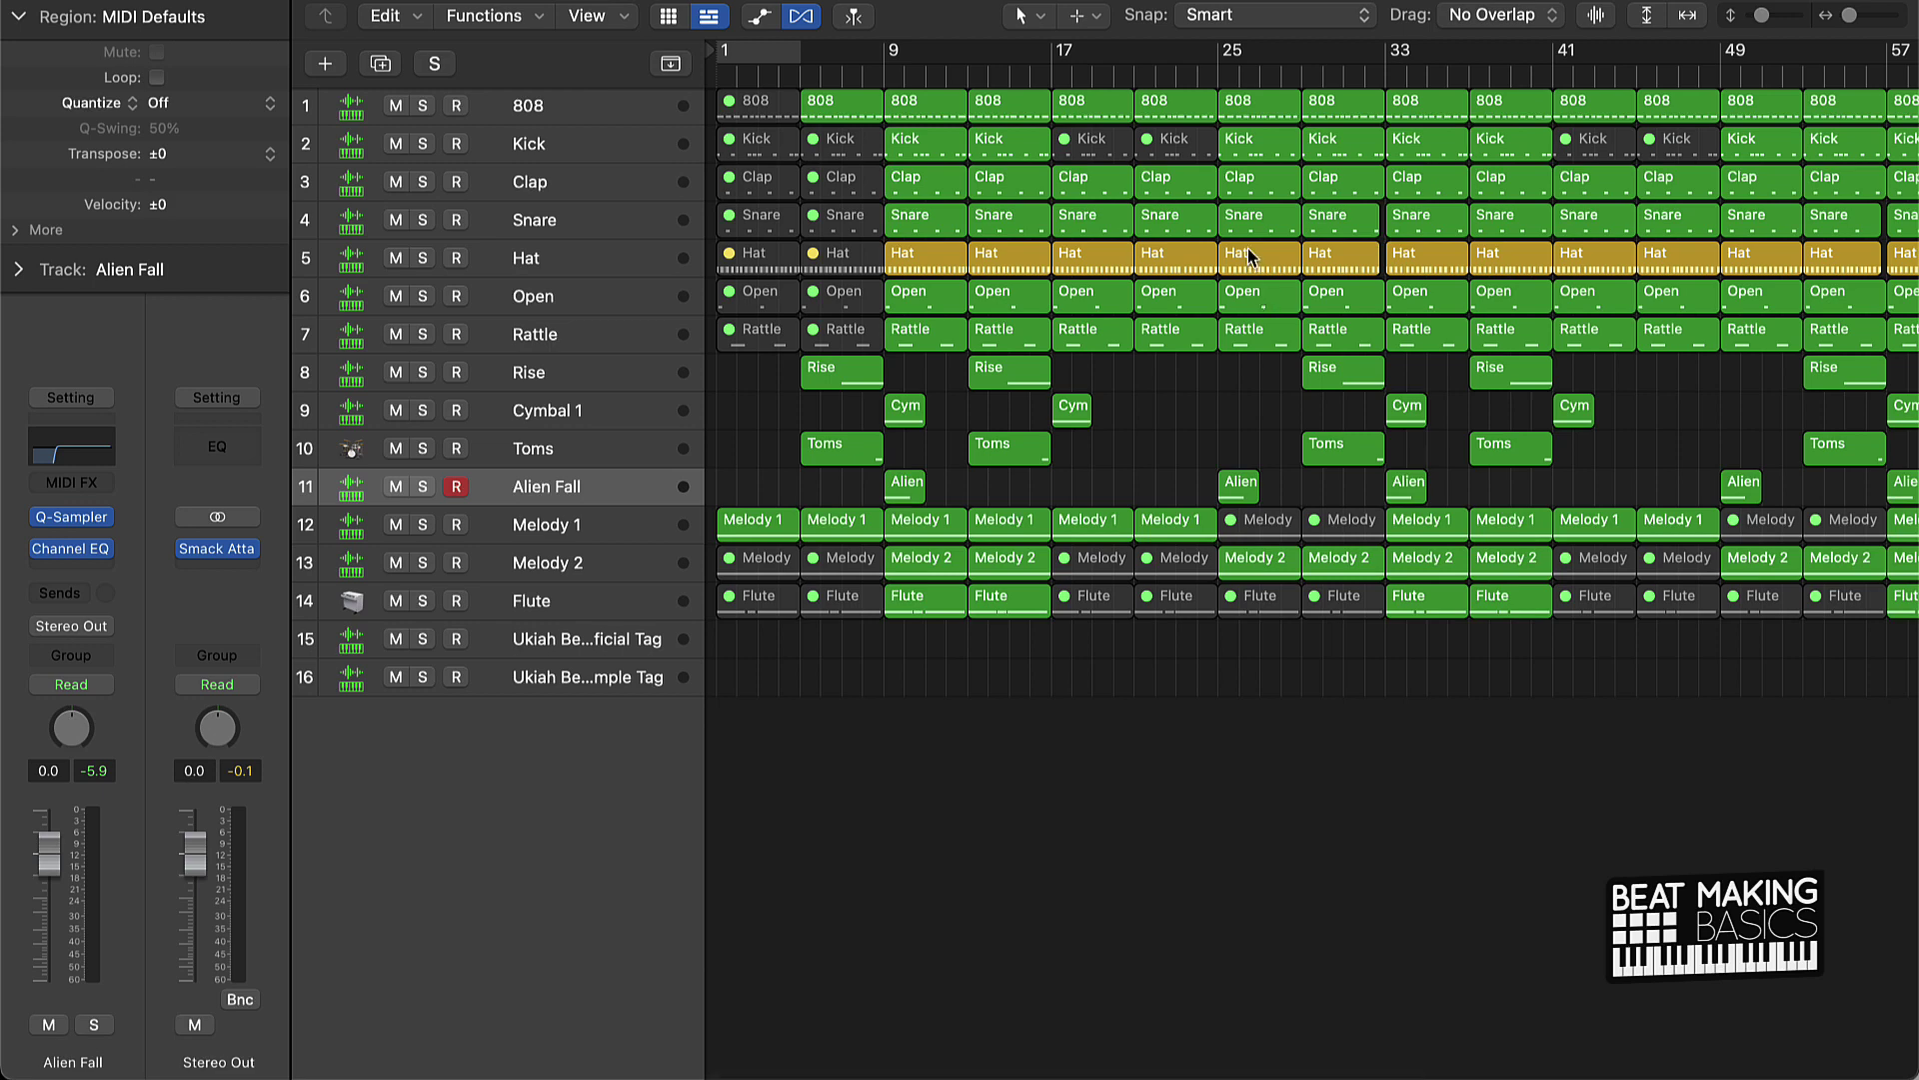
key("Return")
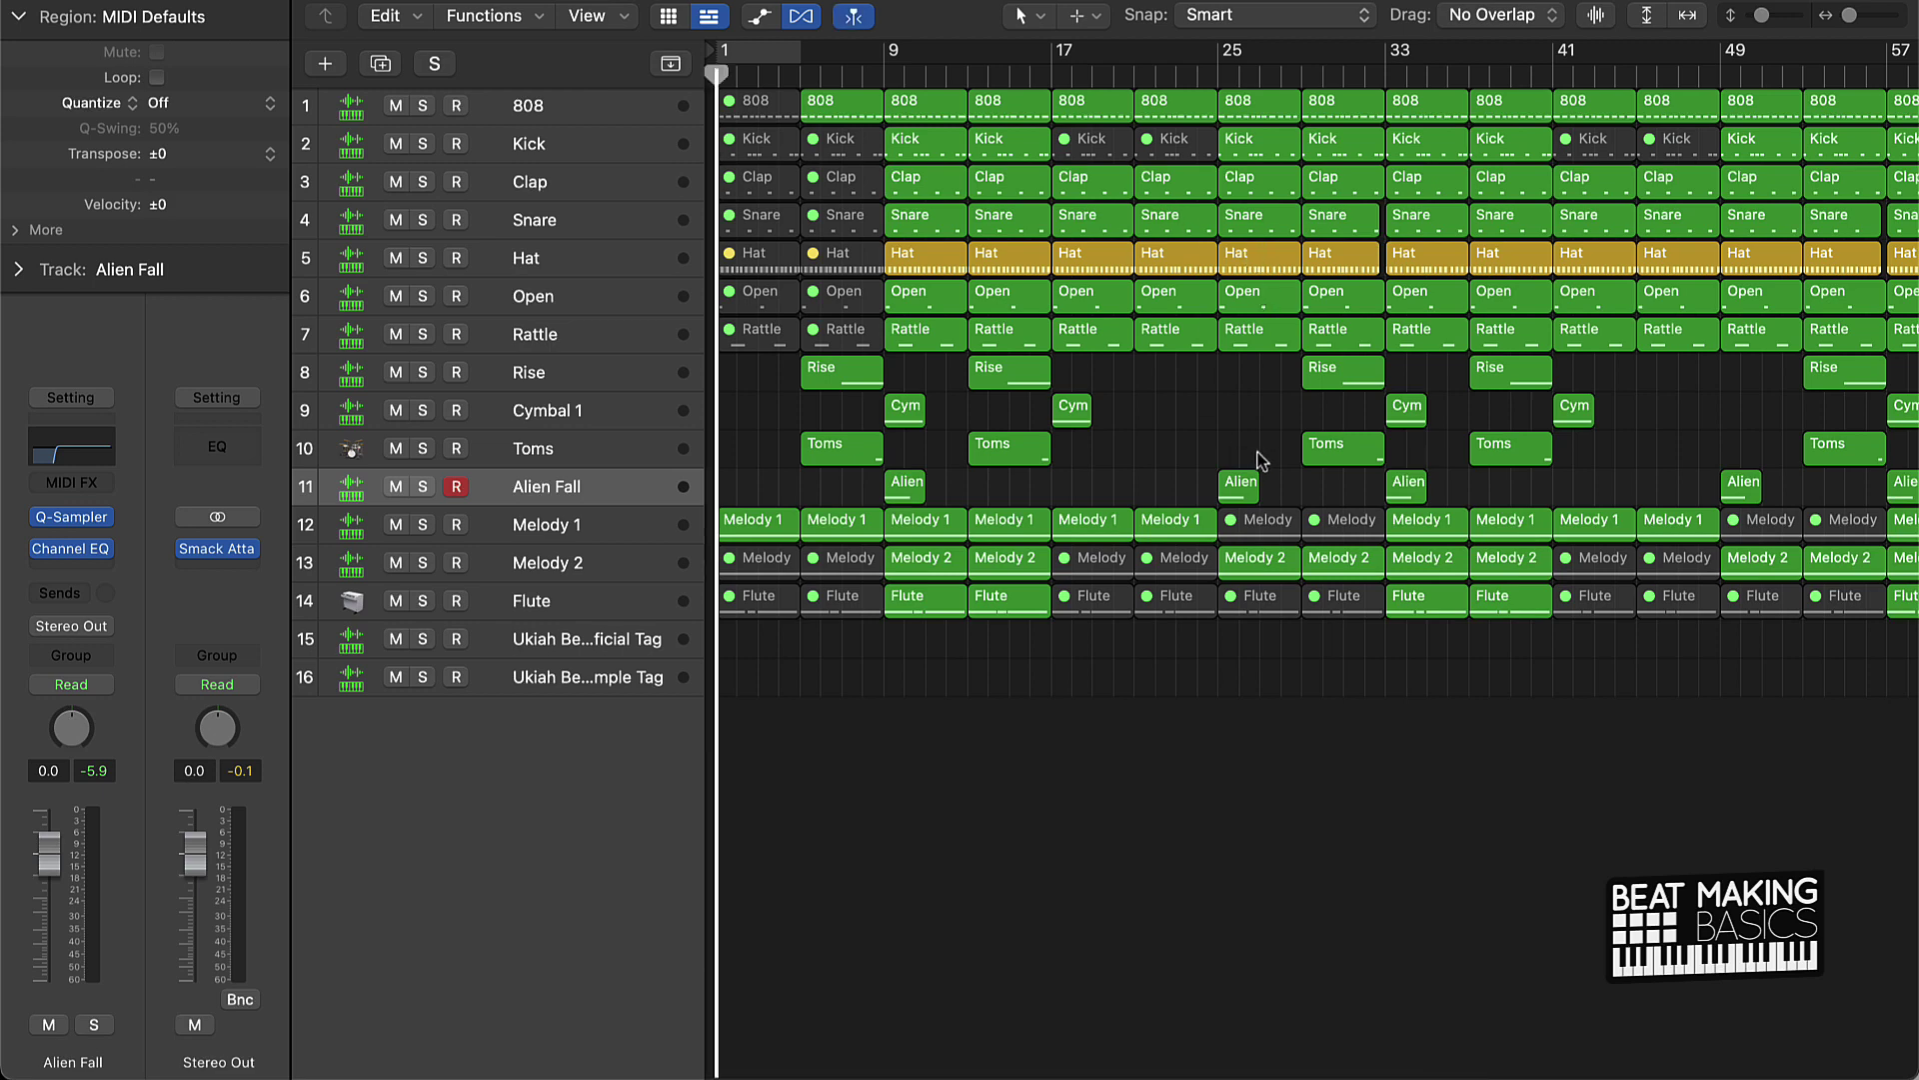
Step: Pan the Hat track to +11 and deselect its regions
scroll(1259, 452, "right", 4)
scroll(1259, 452, "left", 2)
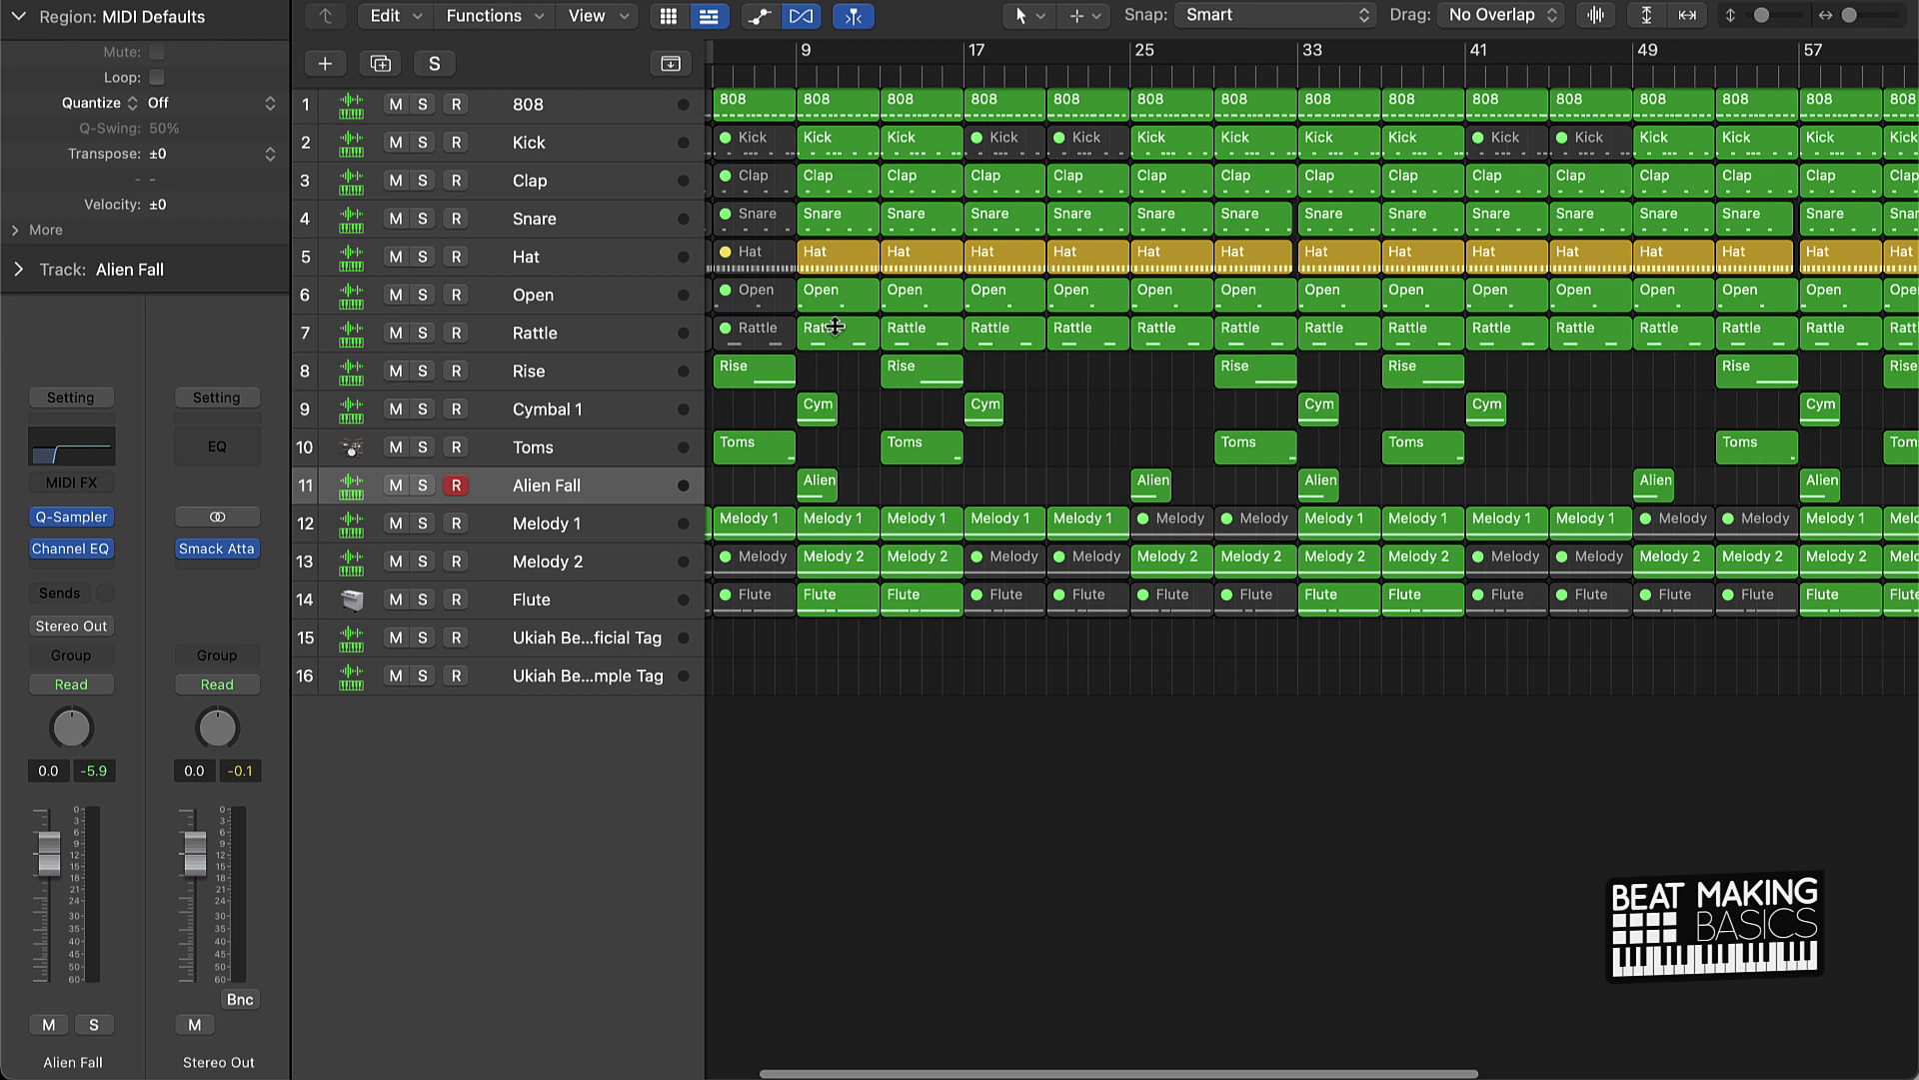
left_click(537, 265)
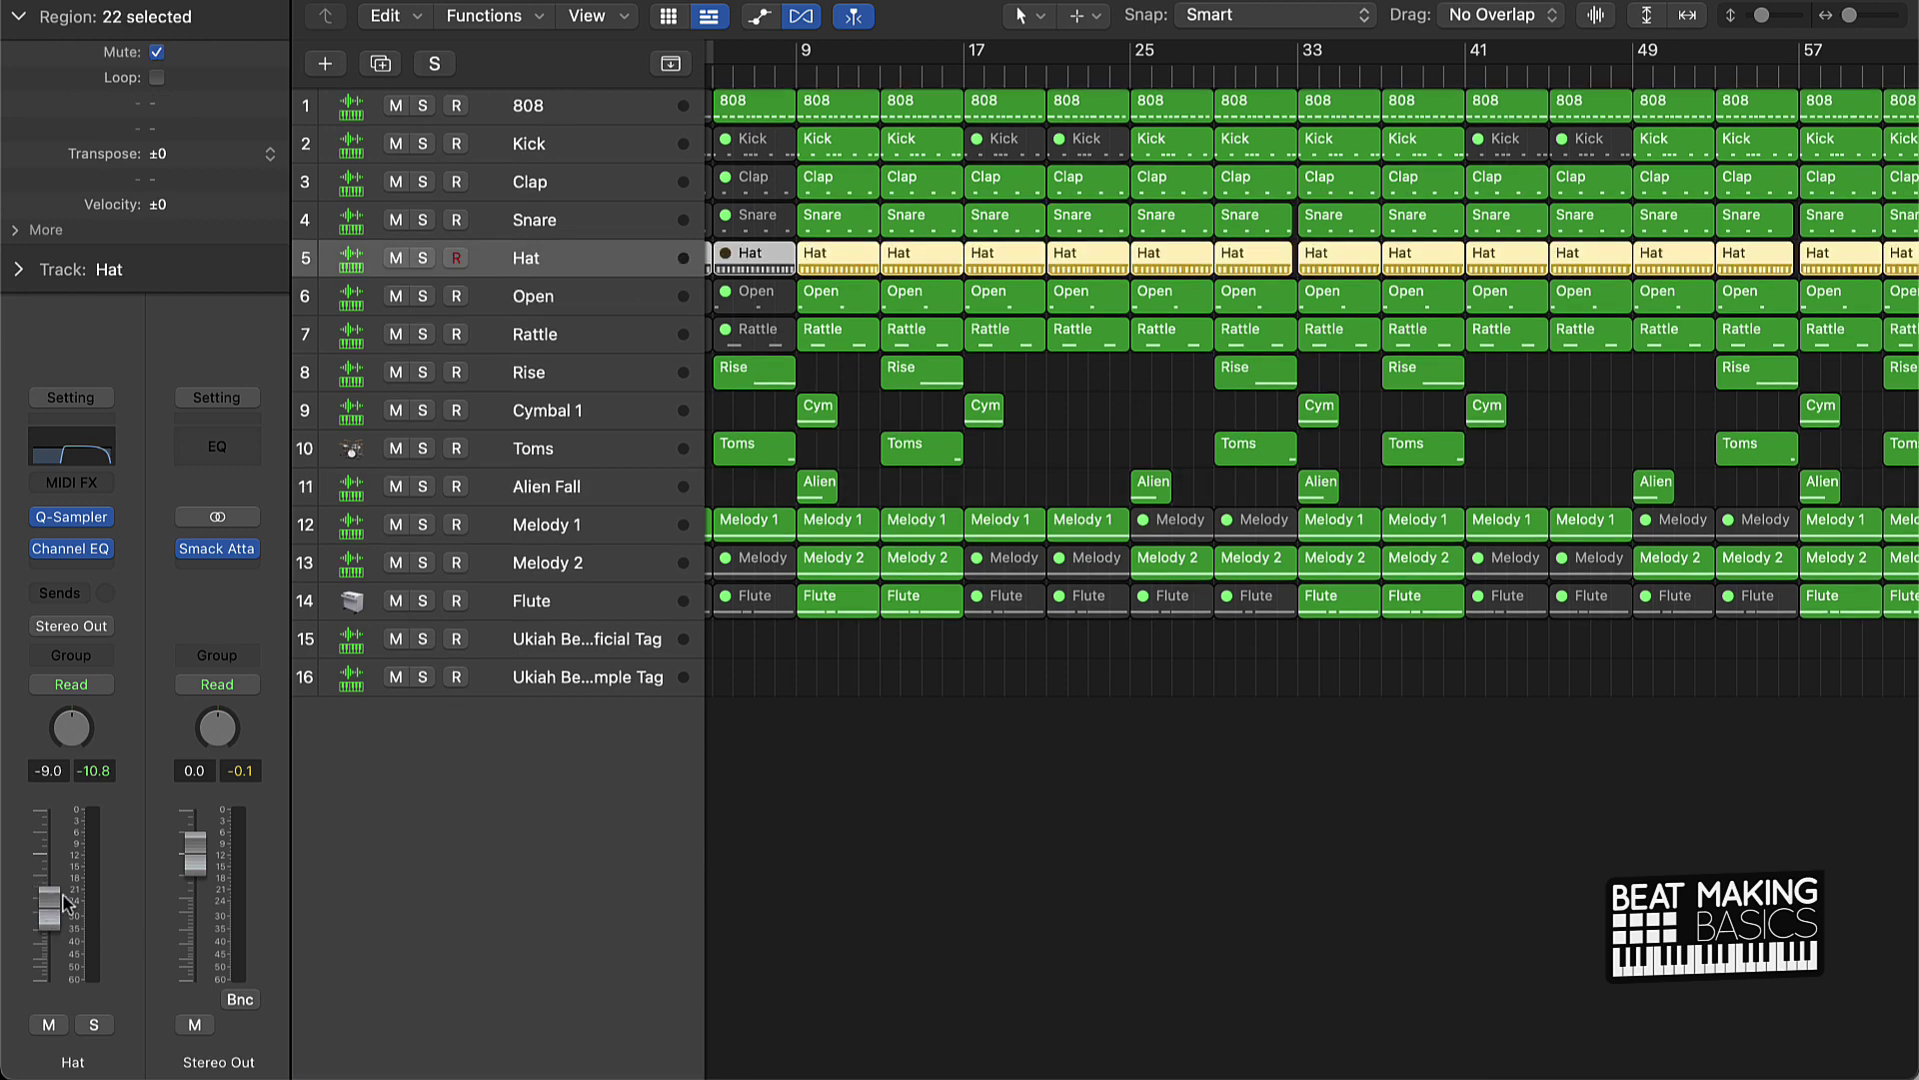
left_click(1349, 808)
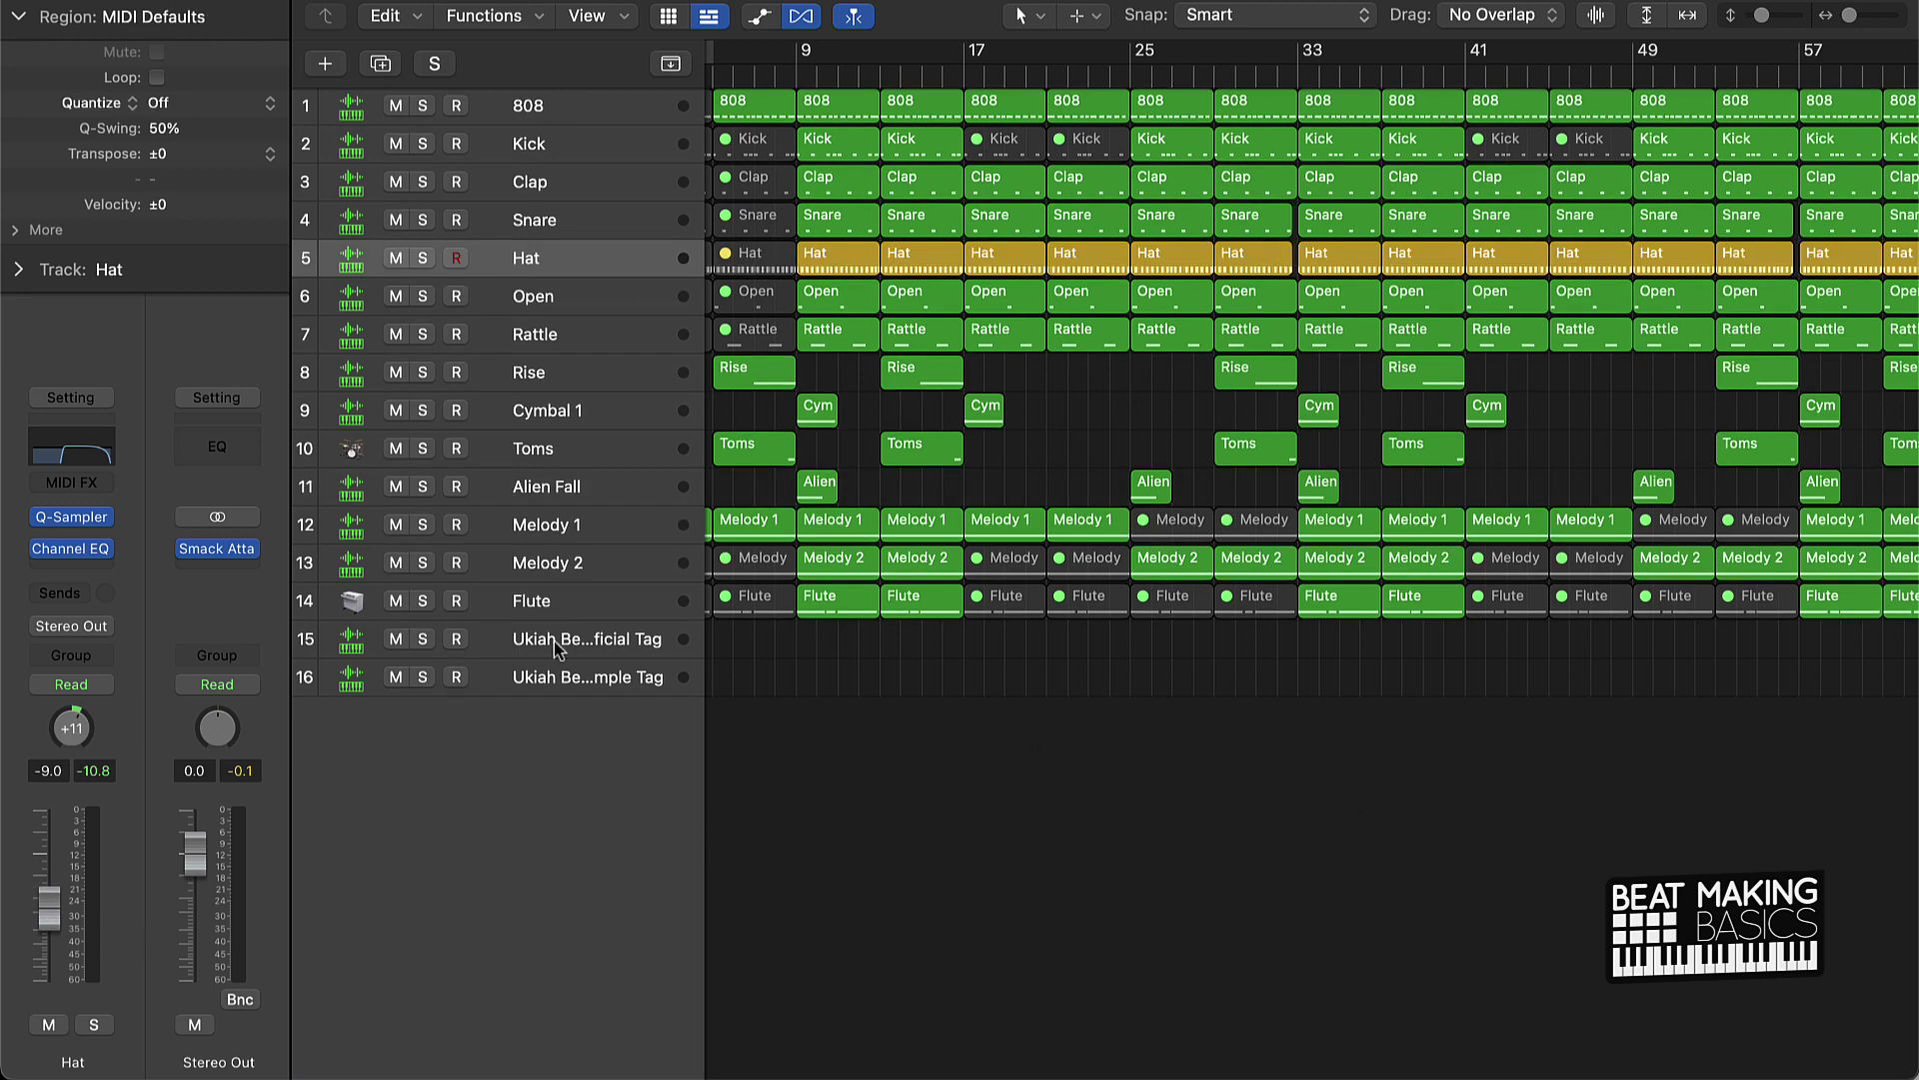
Step: Insert the stereo Remix FX plug-in on the Melody 1 track and place its window below the tracks
scroll(966, 660, "left", 3)
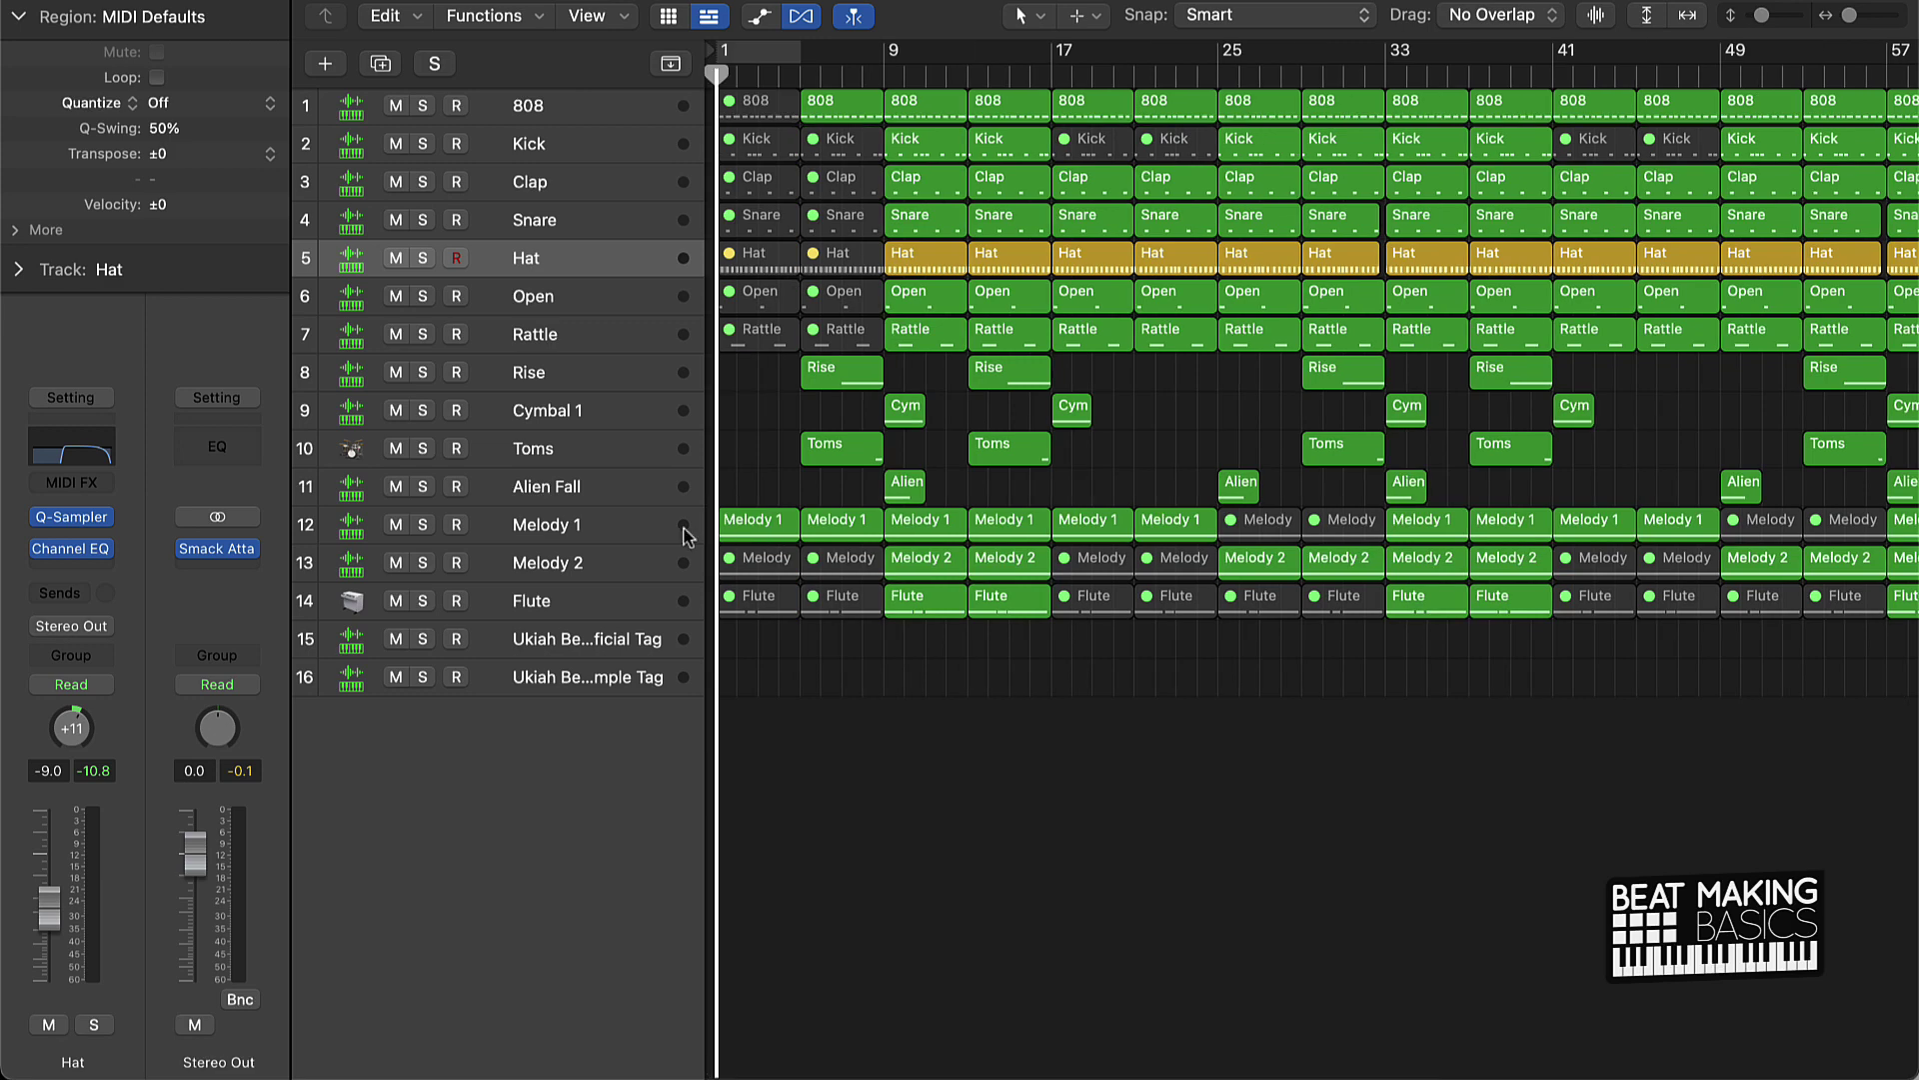
left_click(558, 536)
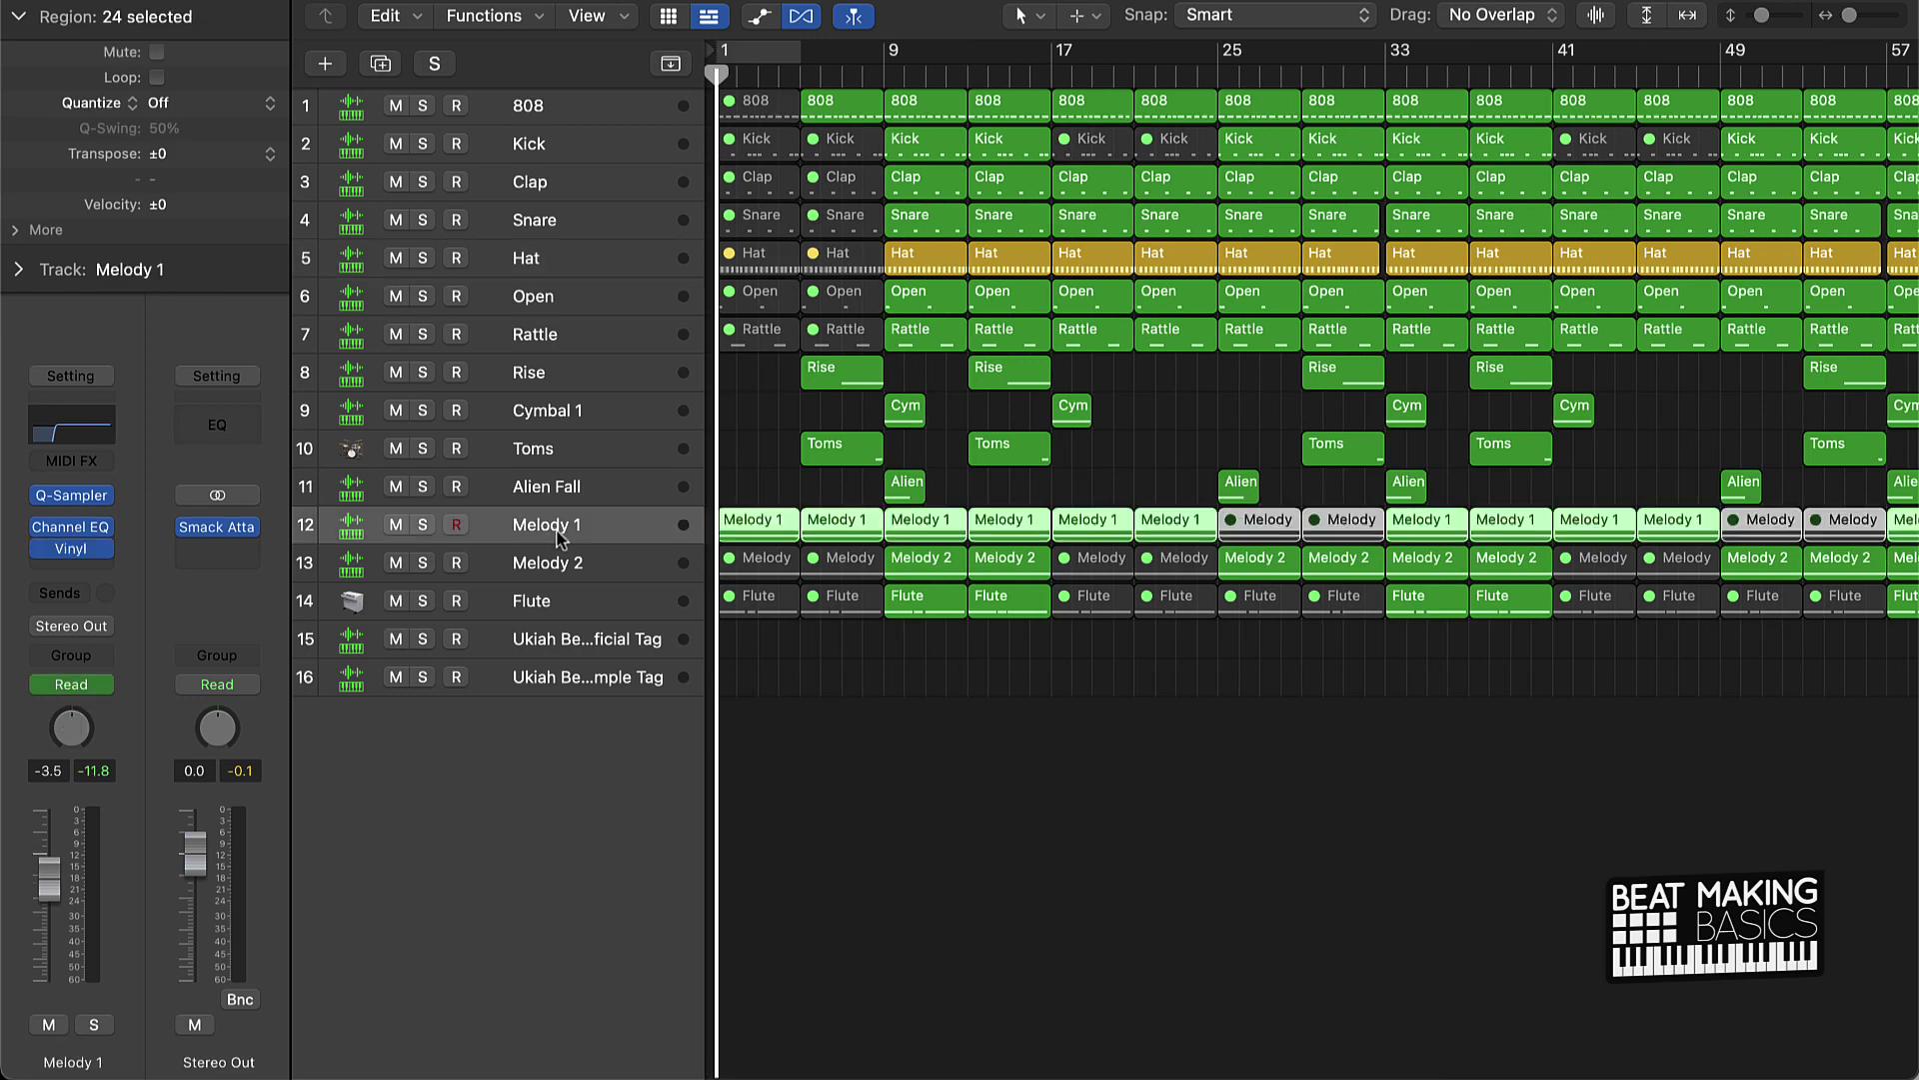
left_click(91, 566)
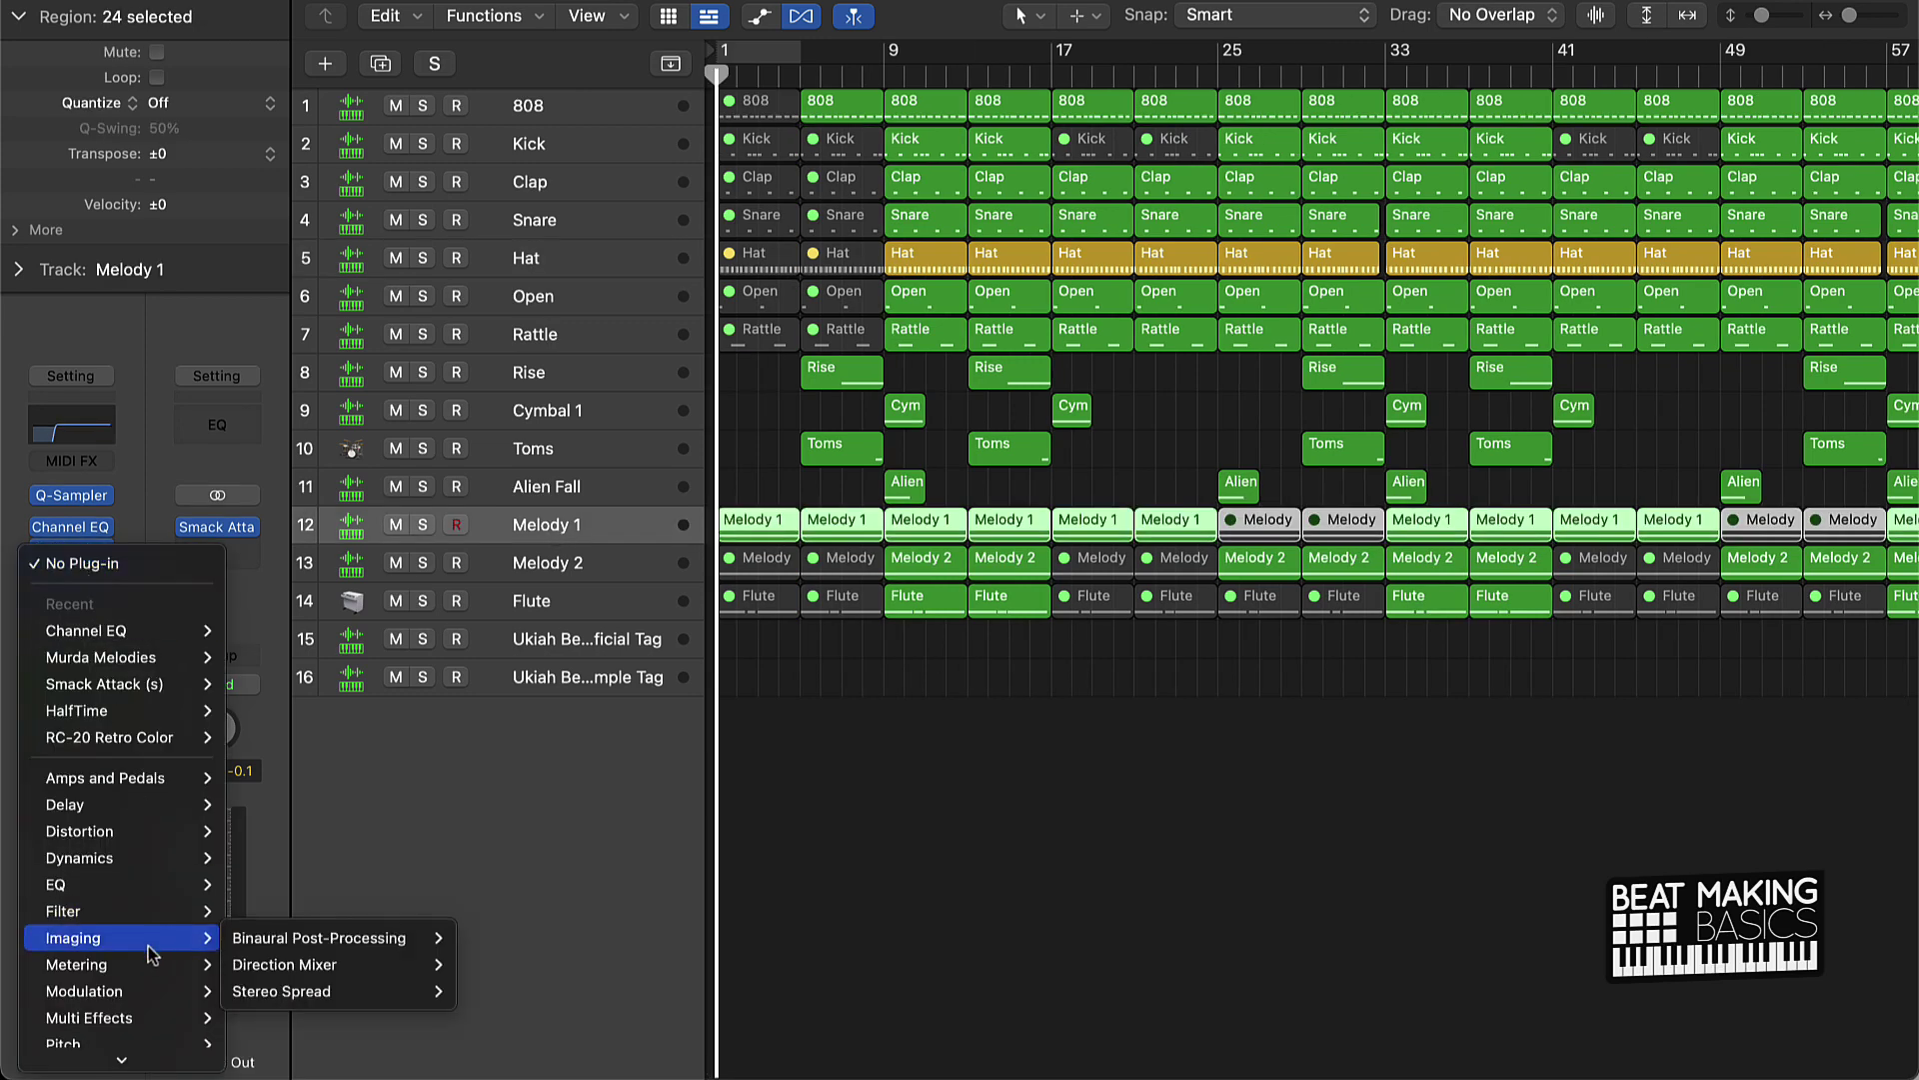
mouse_move(146, 1003)
mouse_move(304, 1031)
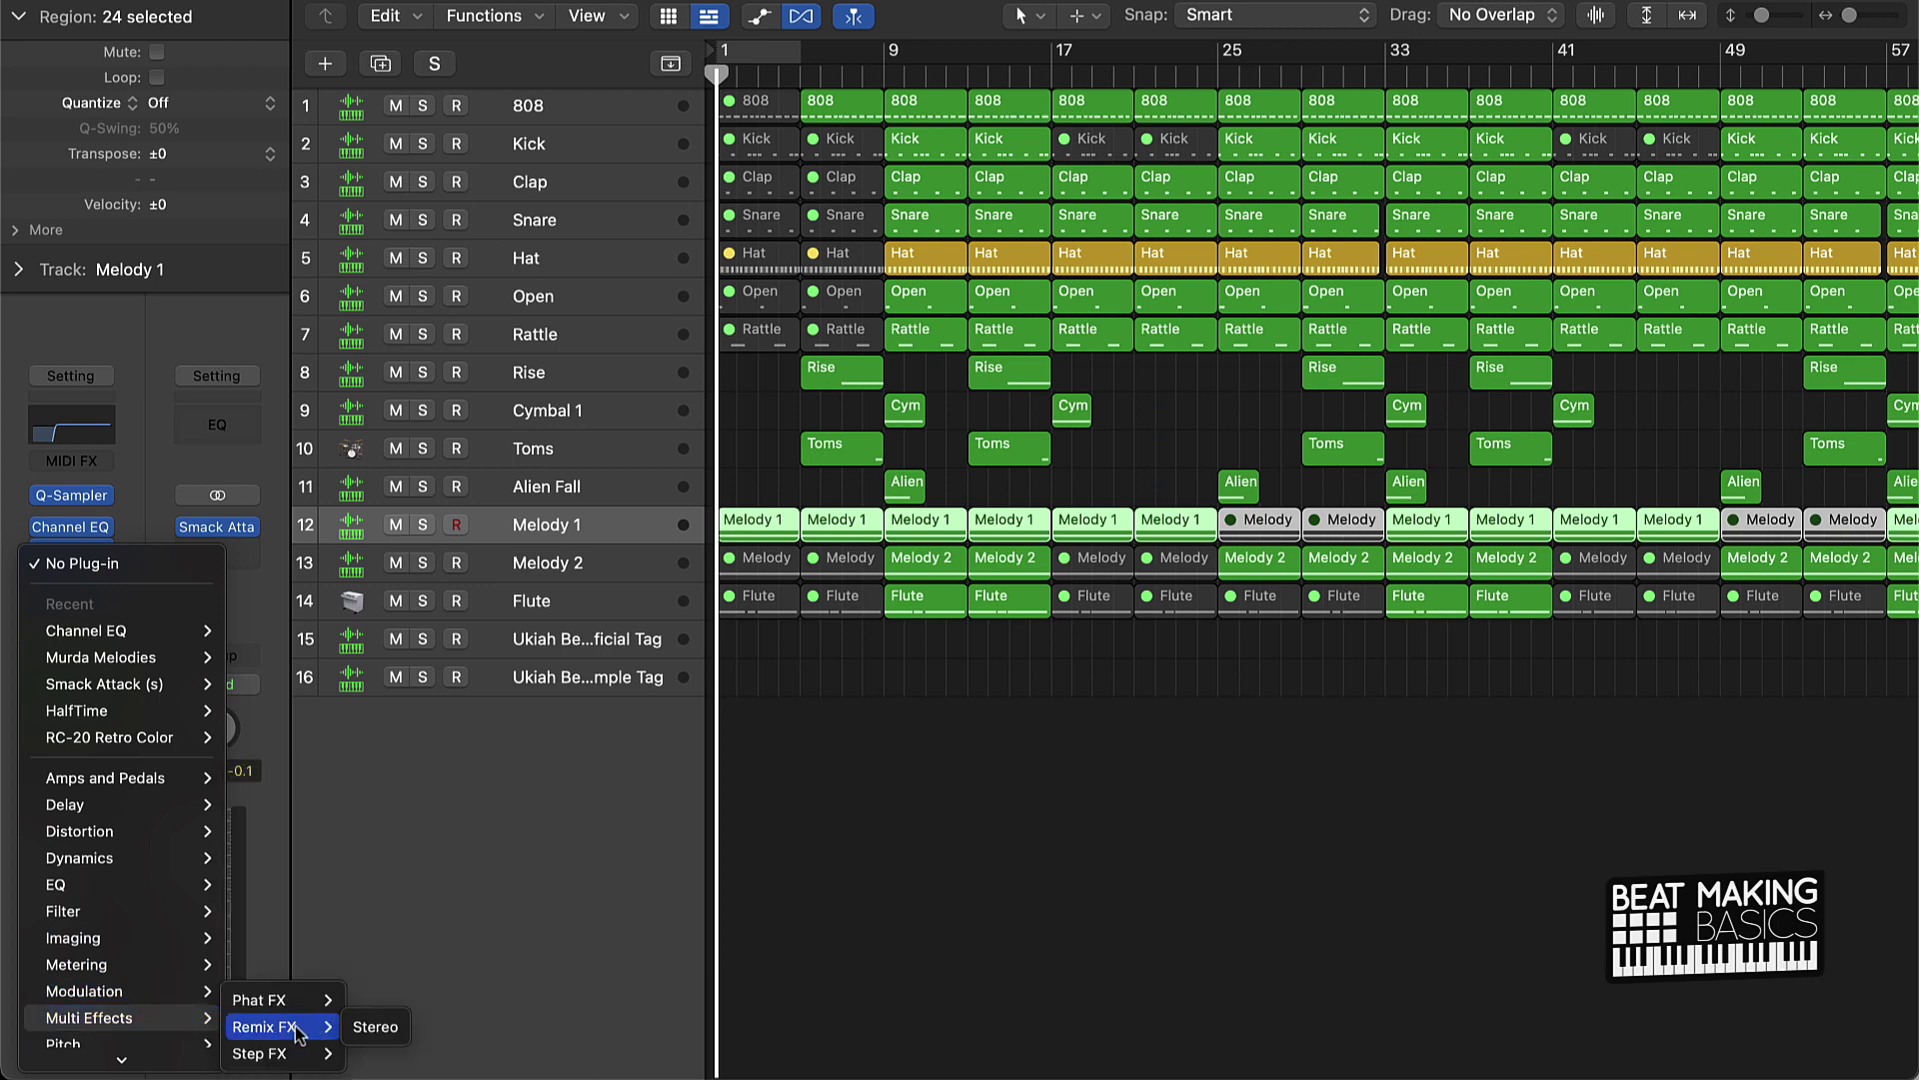
left_click(376, 1030)
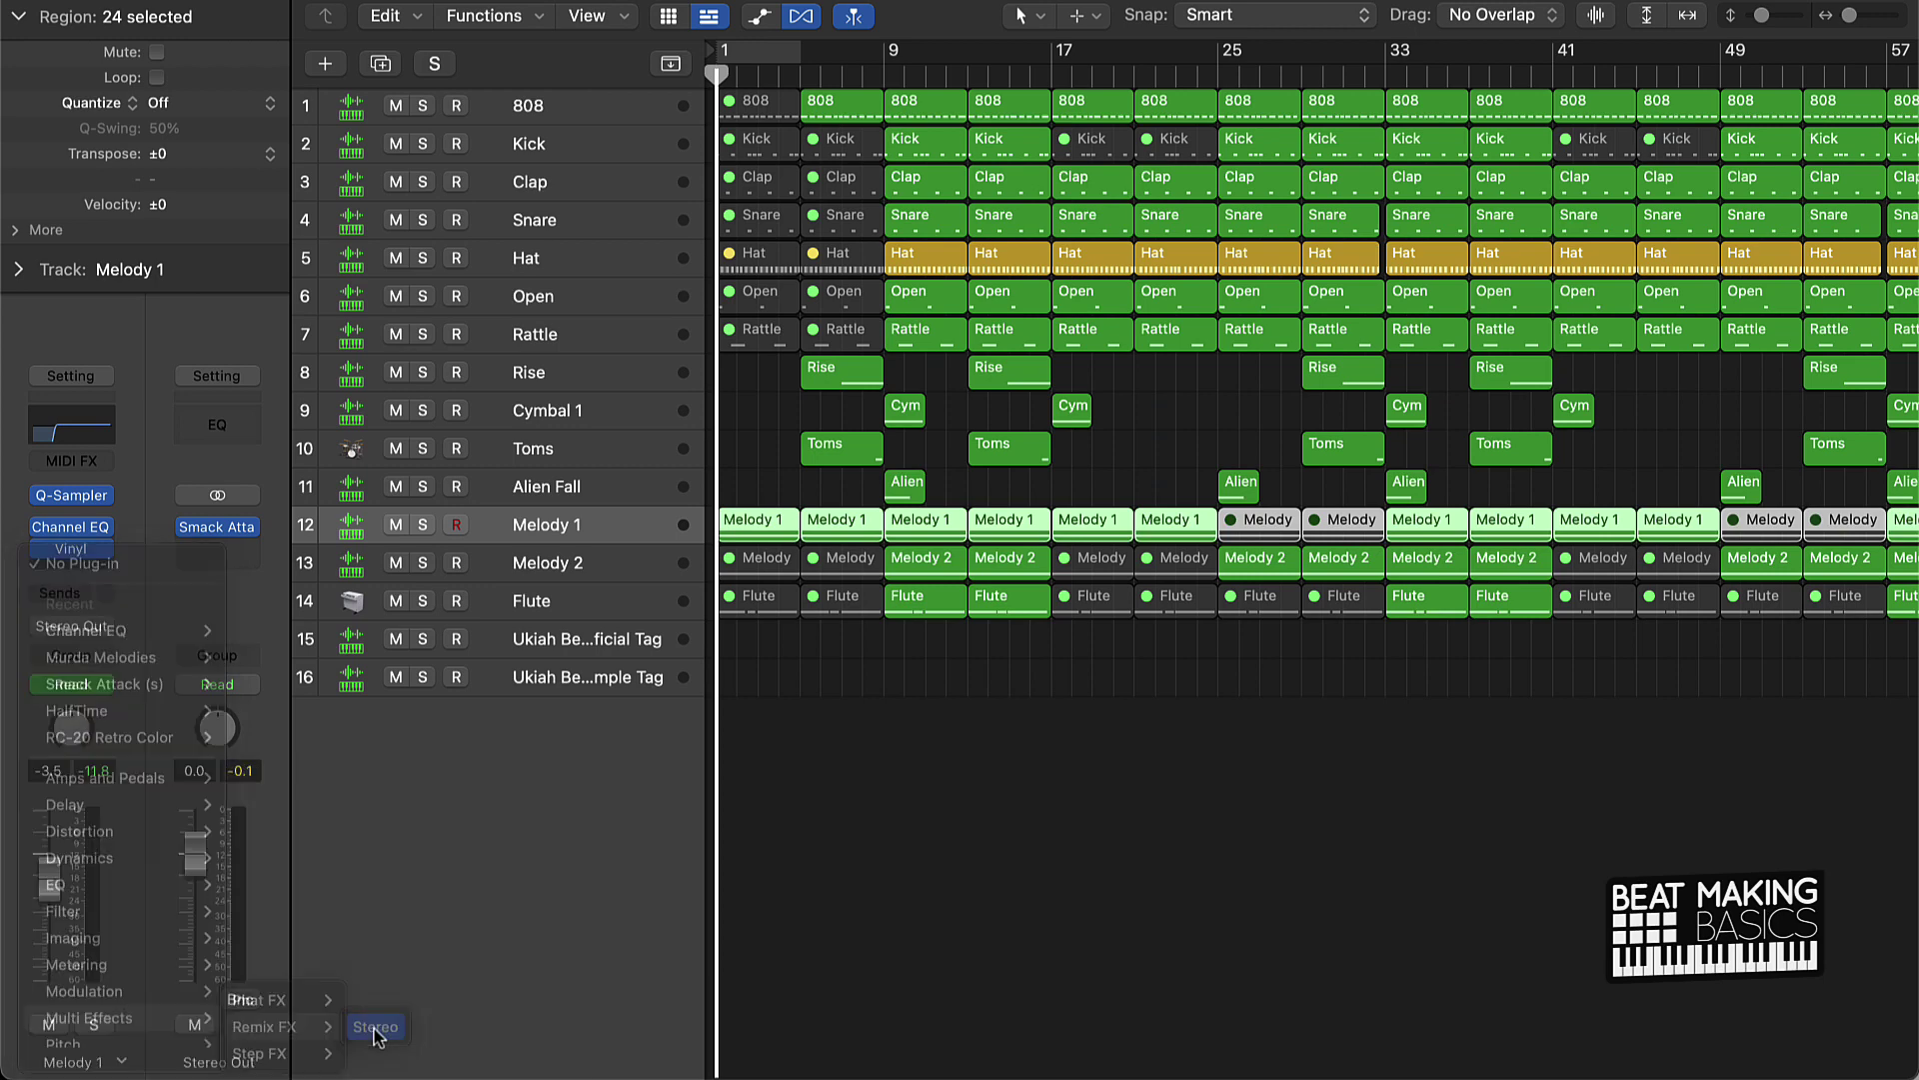
left_click_drag(1025, 212, 1146, 660)
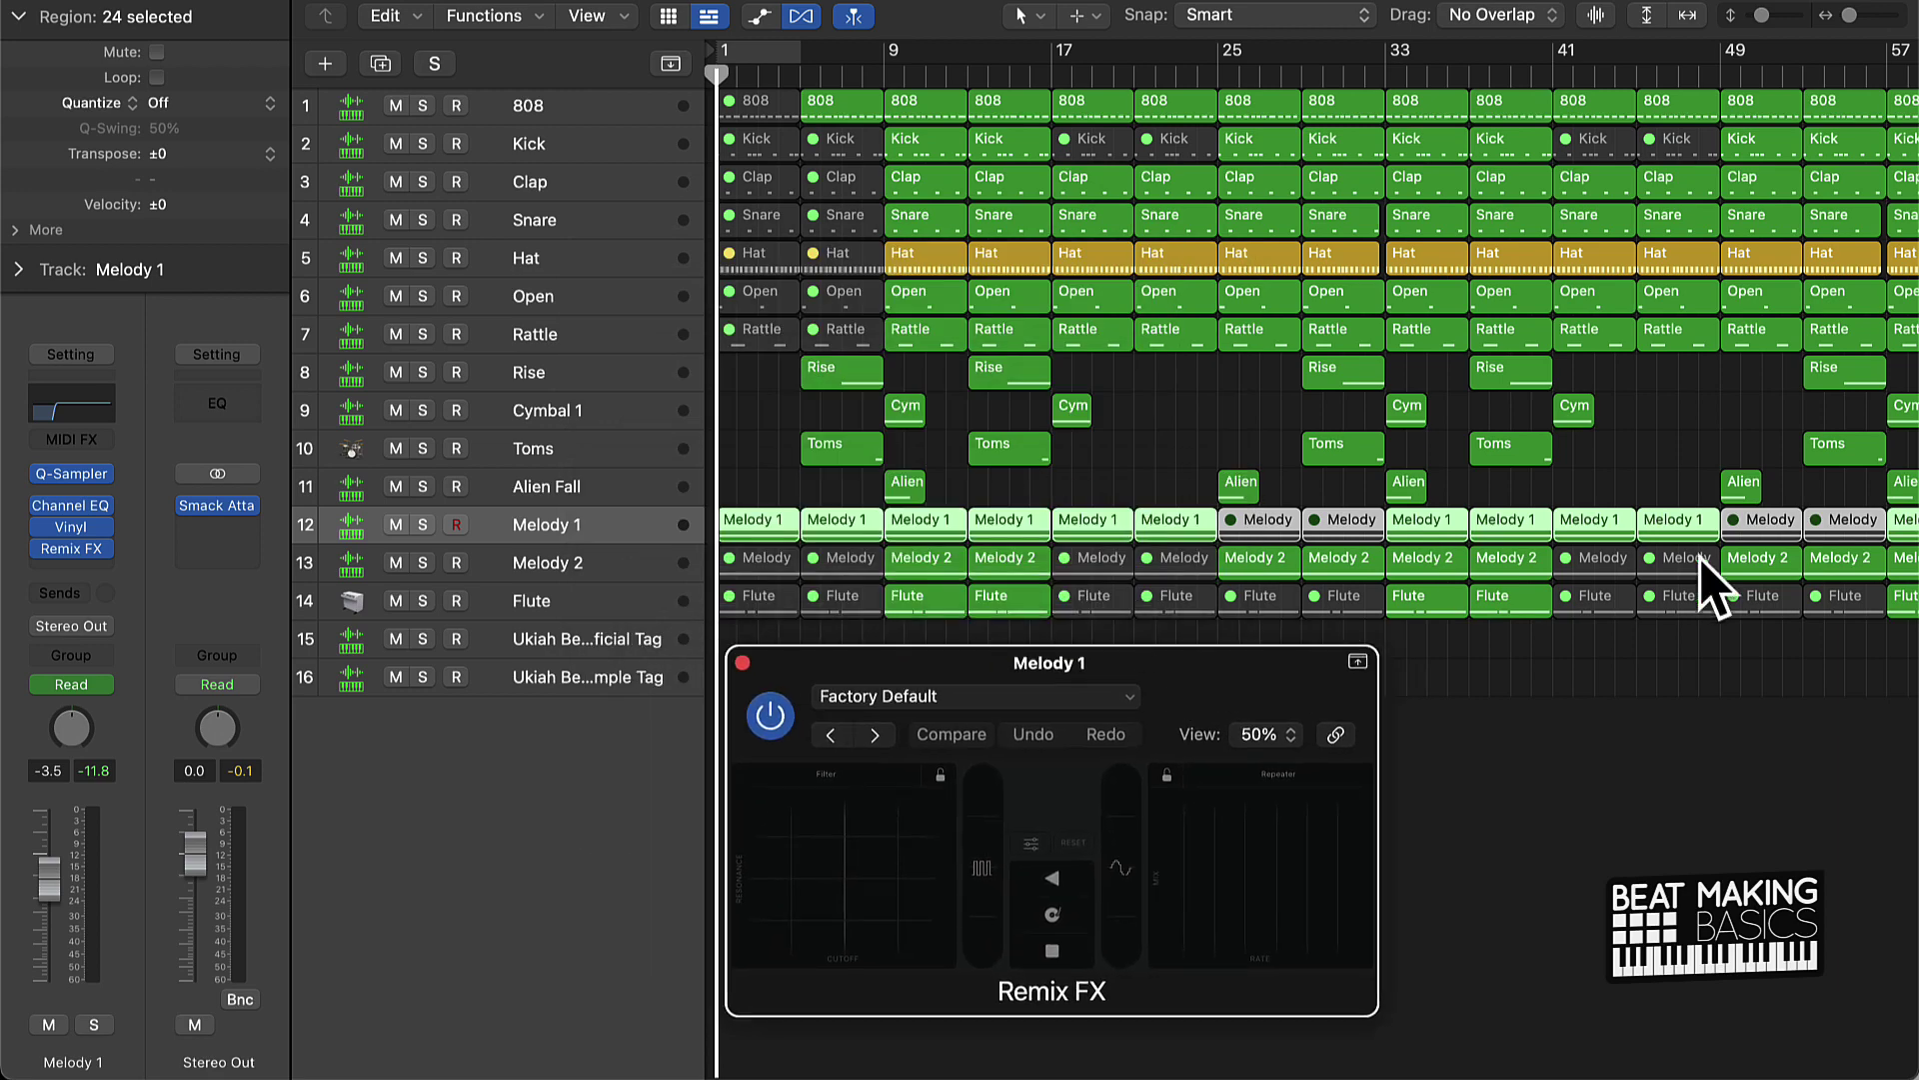
Step: Set Melody 1's automation mode to Latch and record the Remix FX stop effect while playing from about bar 14
left_click(986, 74)
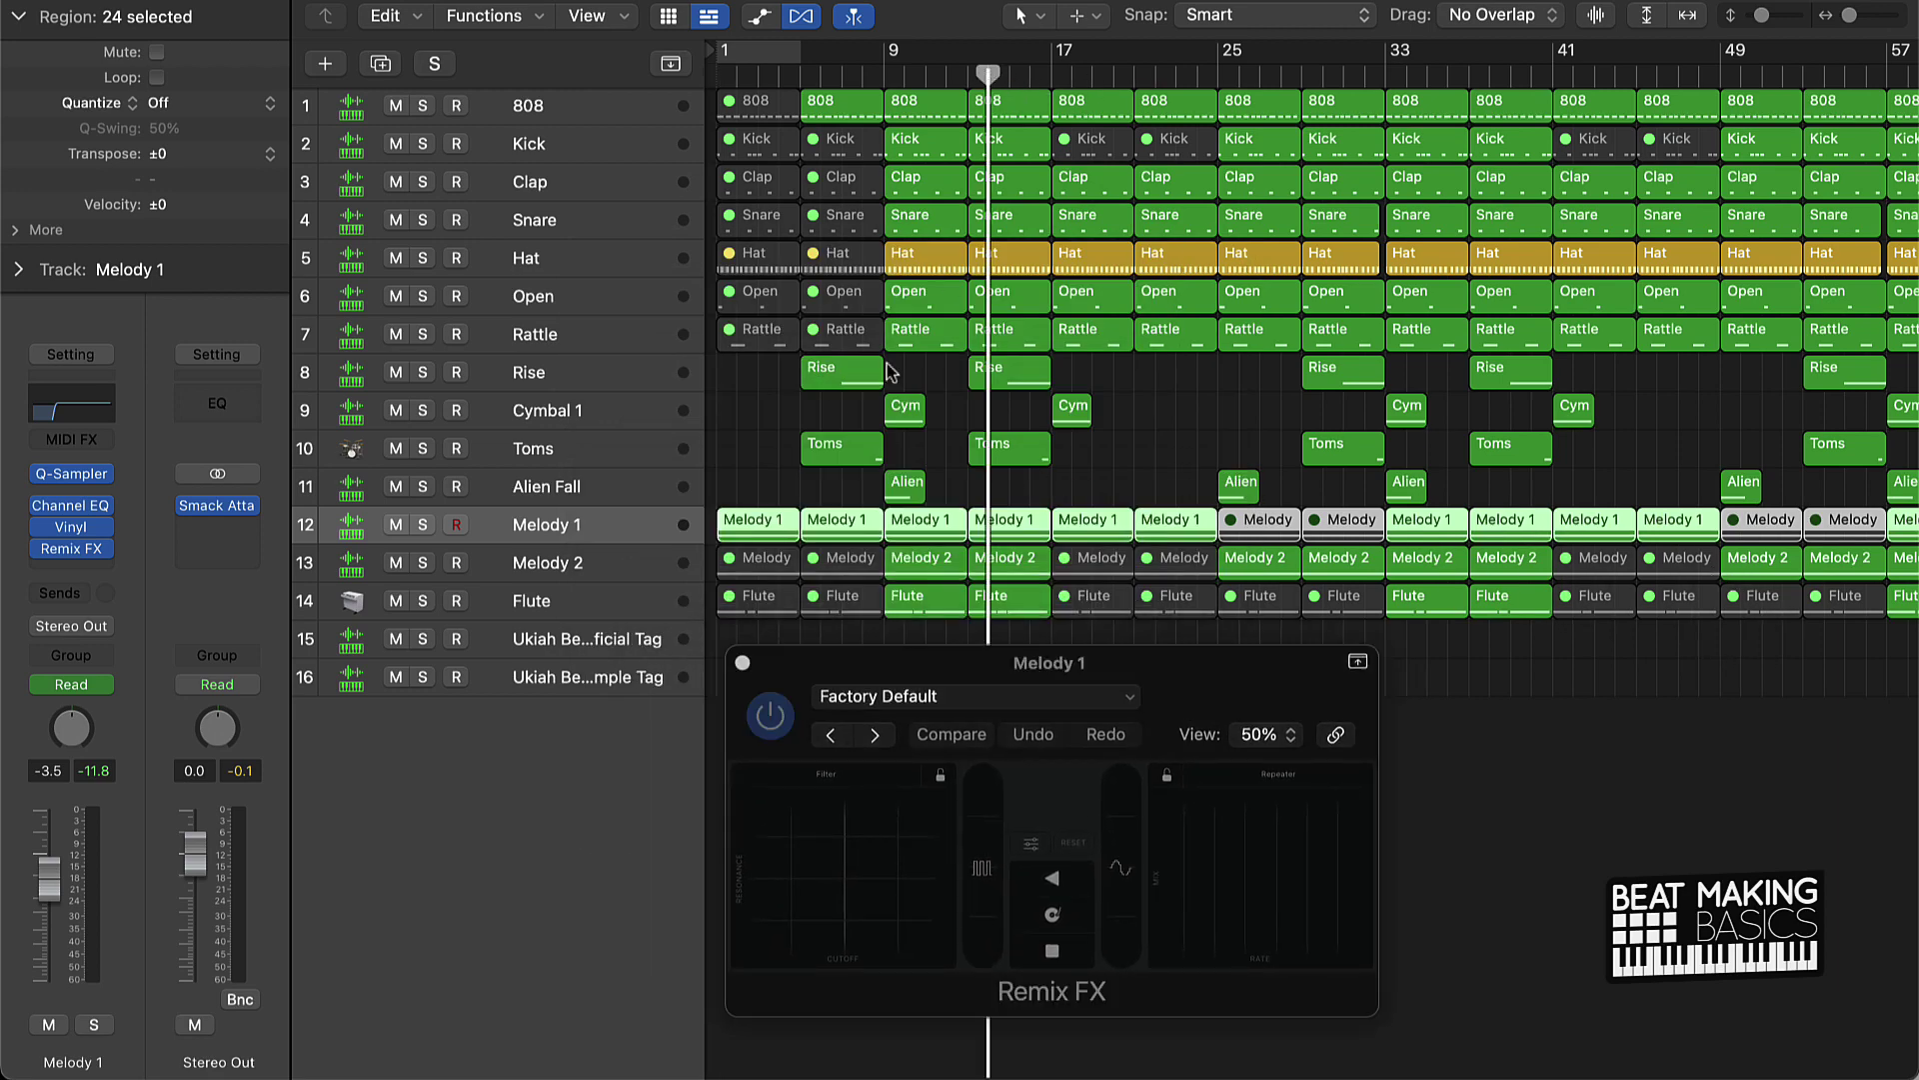
left_click(72, 684)
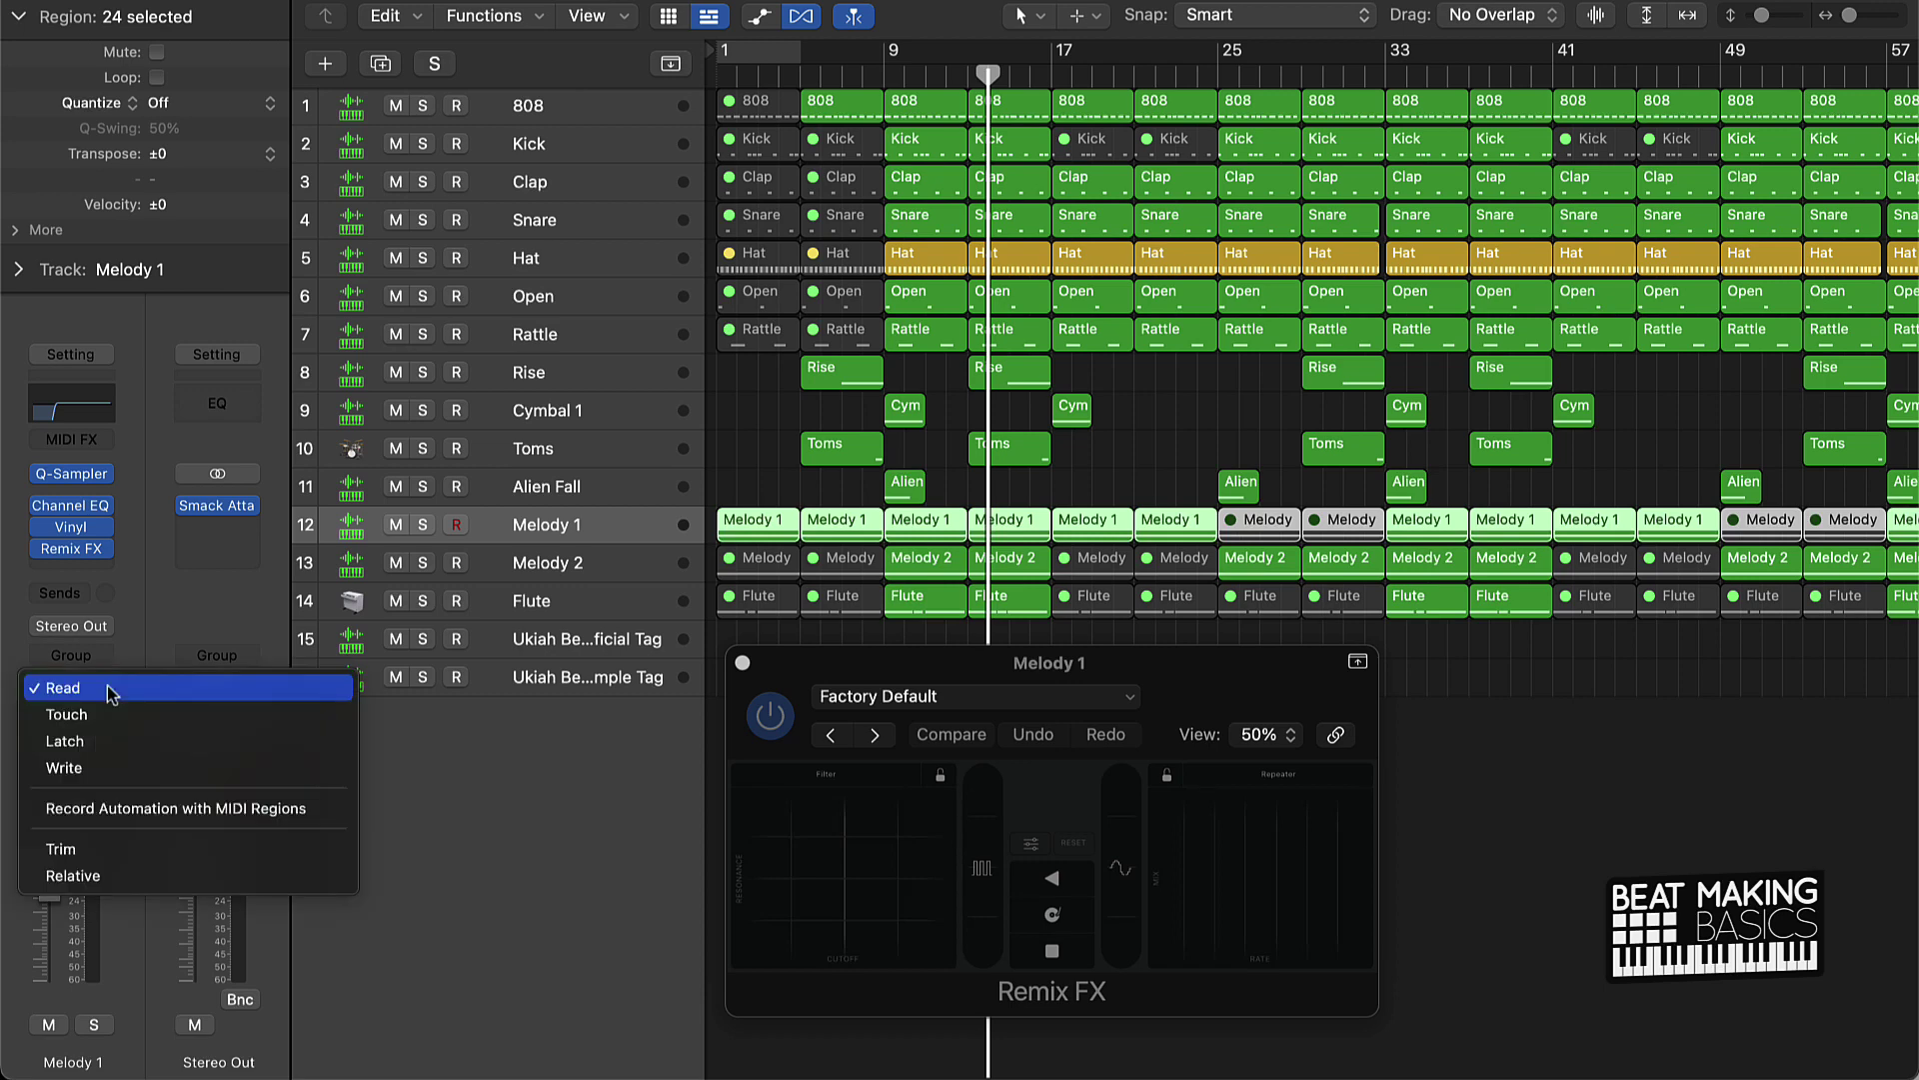
left_click(80, 740)
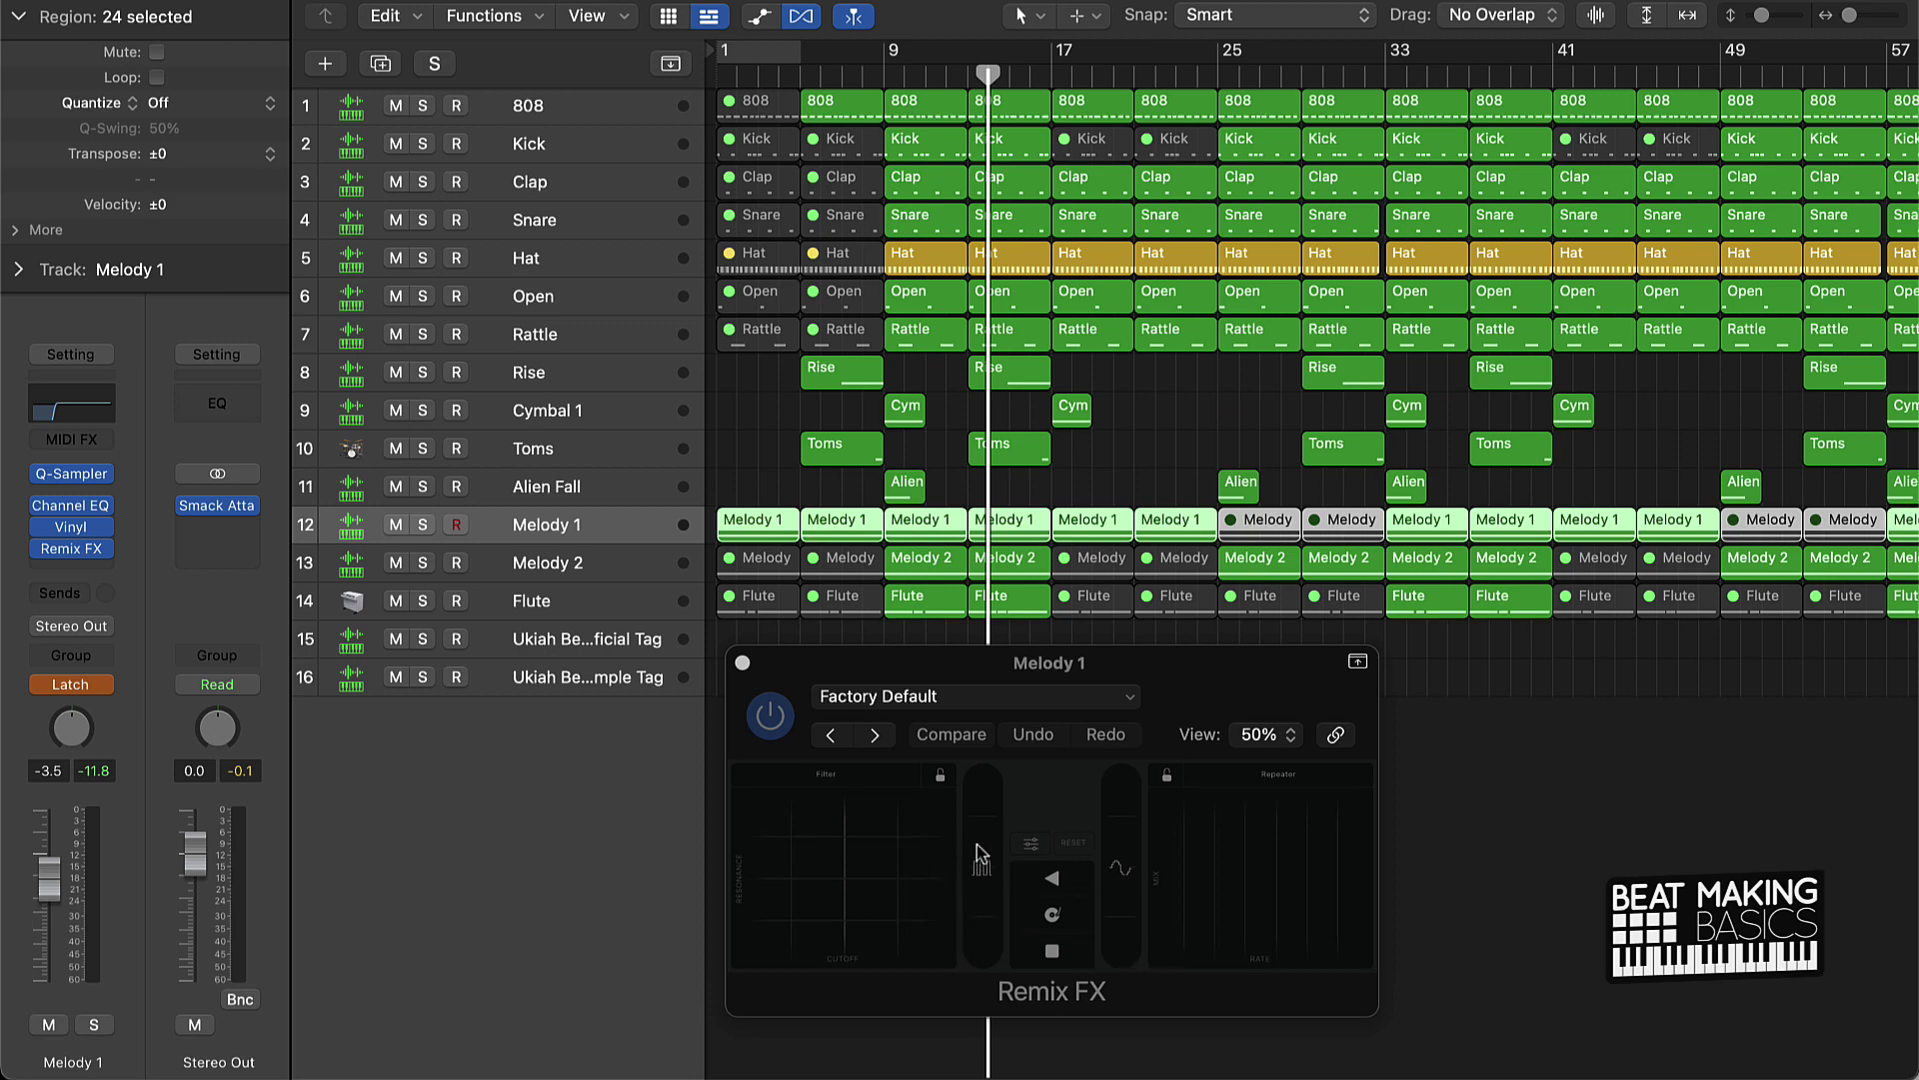
key("space")
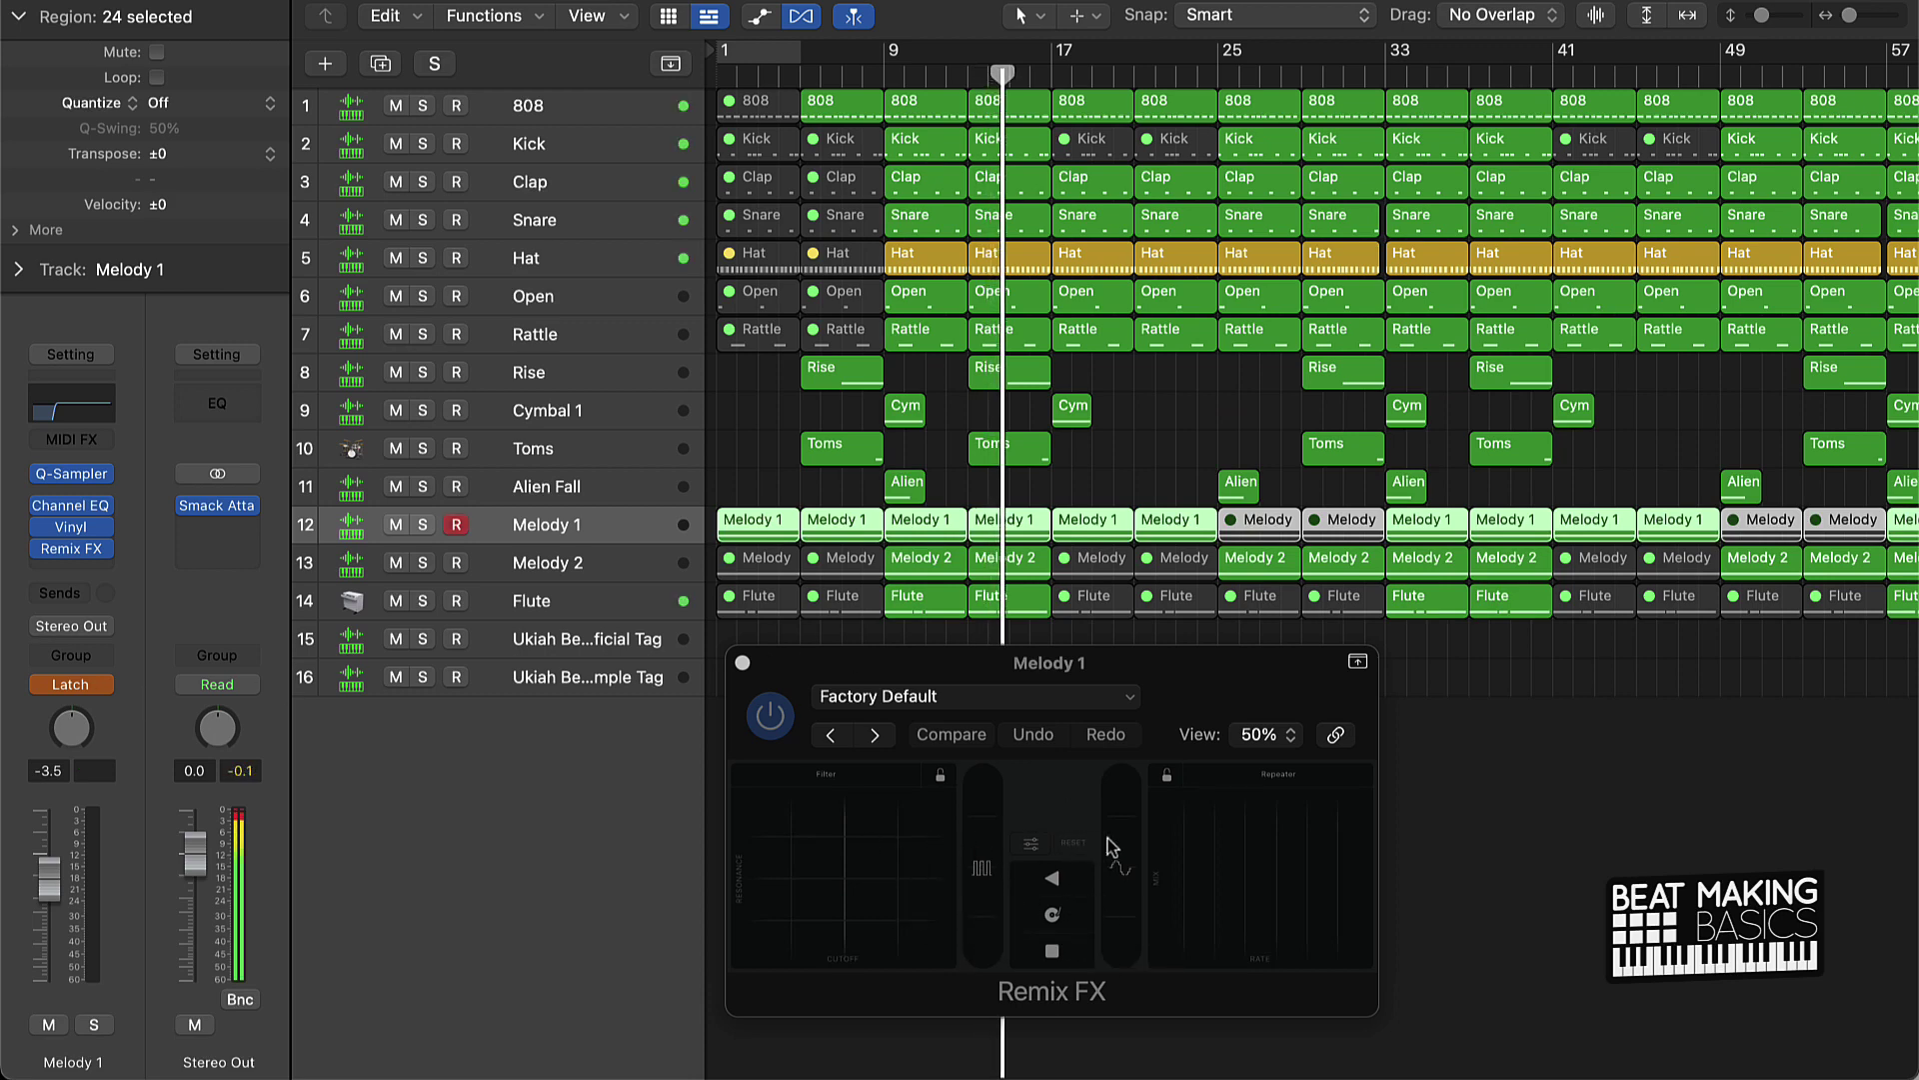
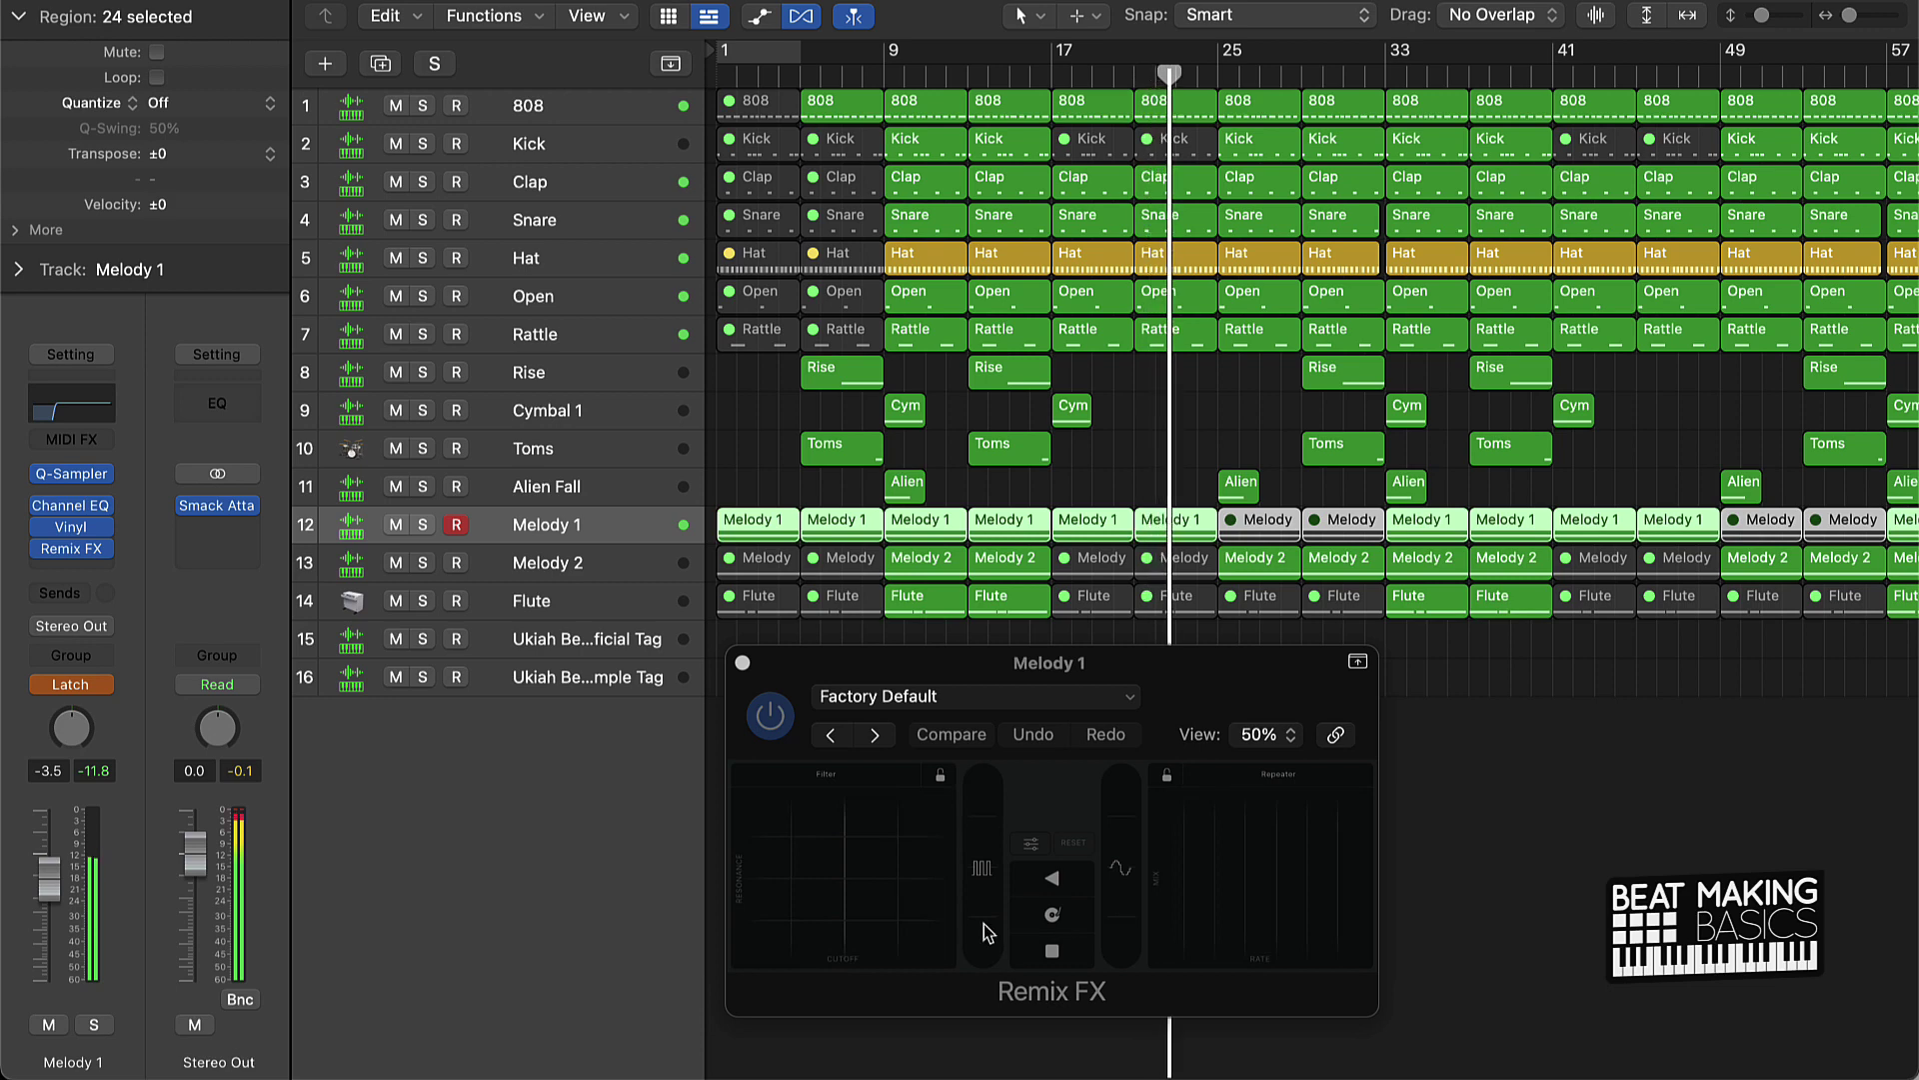
left_click(1078, 952)
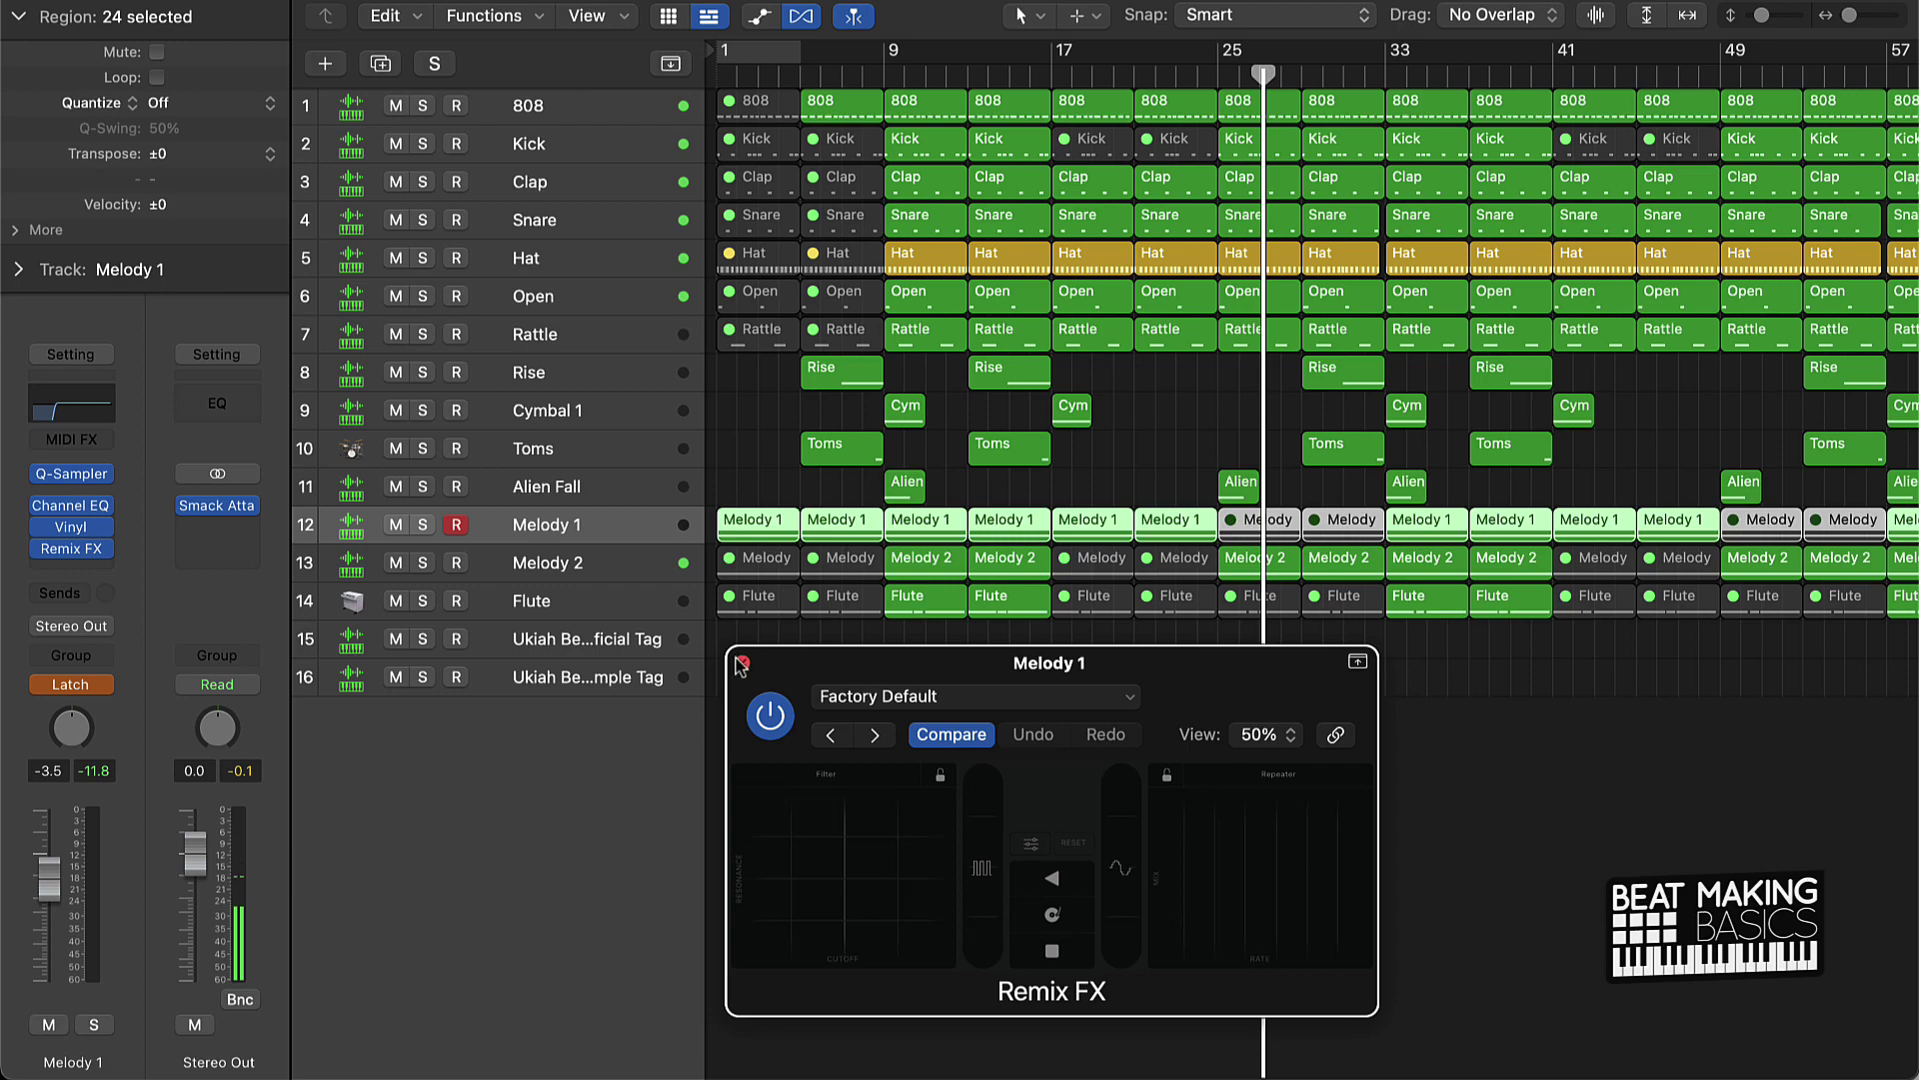
Step: Show the track automation, move the Remix FX window clear of the Melody 1 lane, and set Melody 1's automation mode to Read
key("a")
left_click_drag(821, 692, 830, 167)
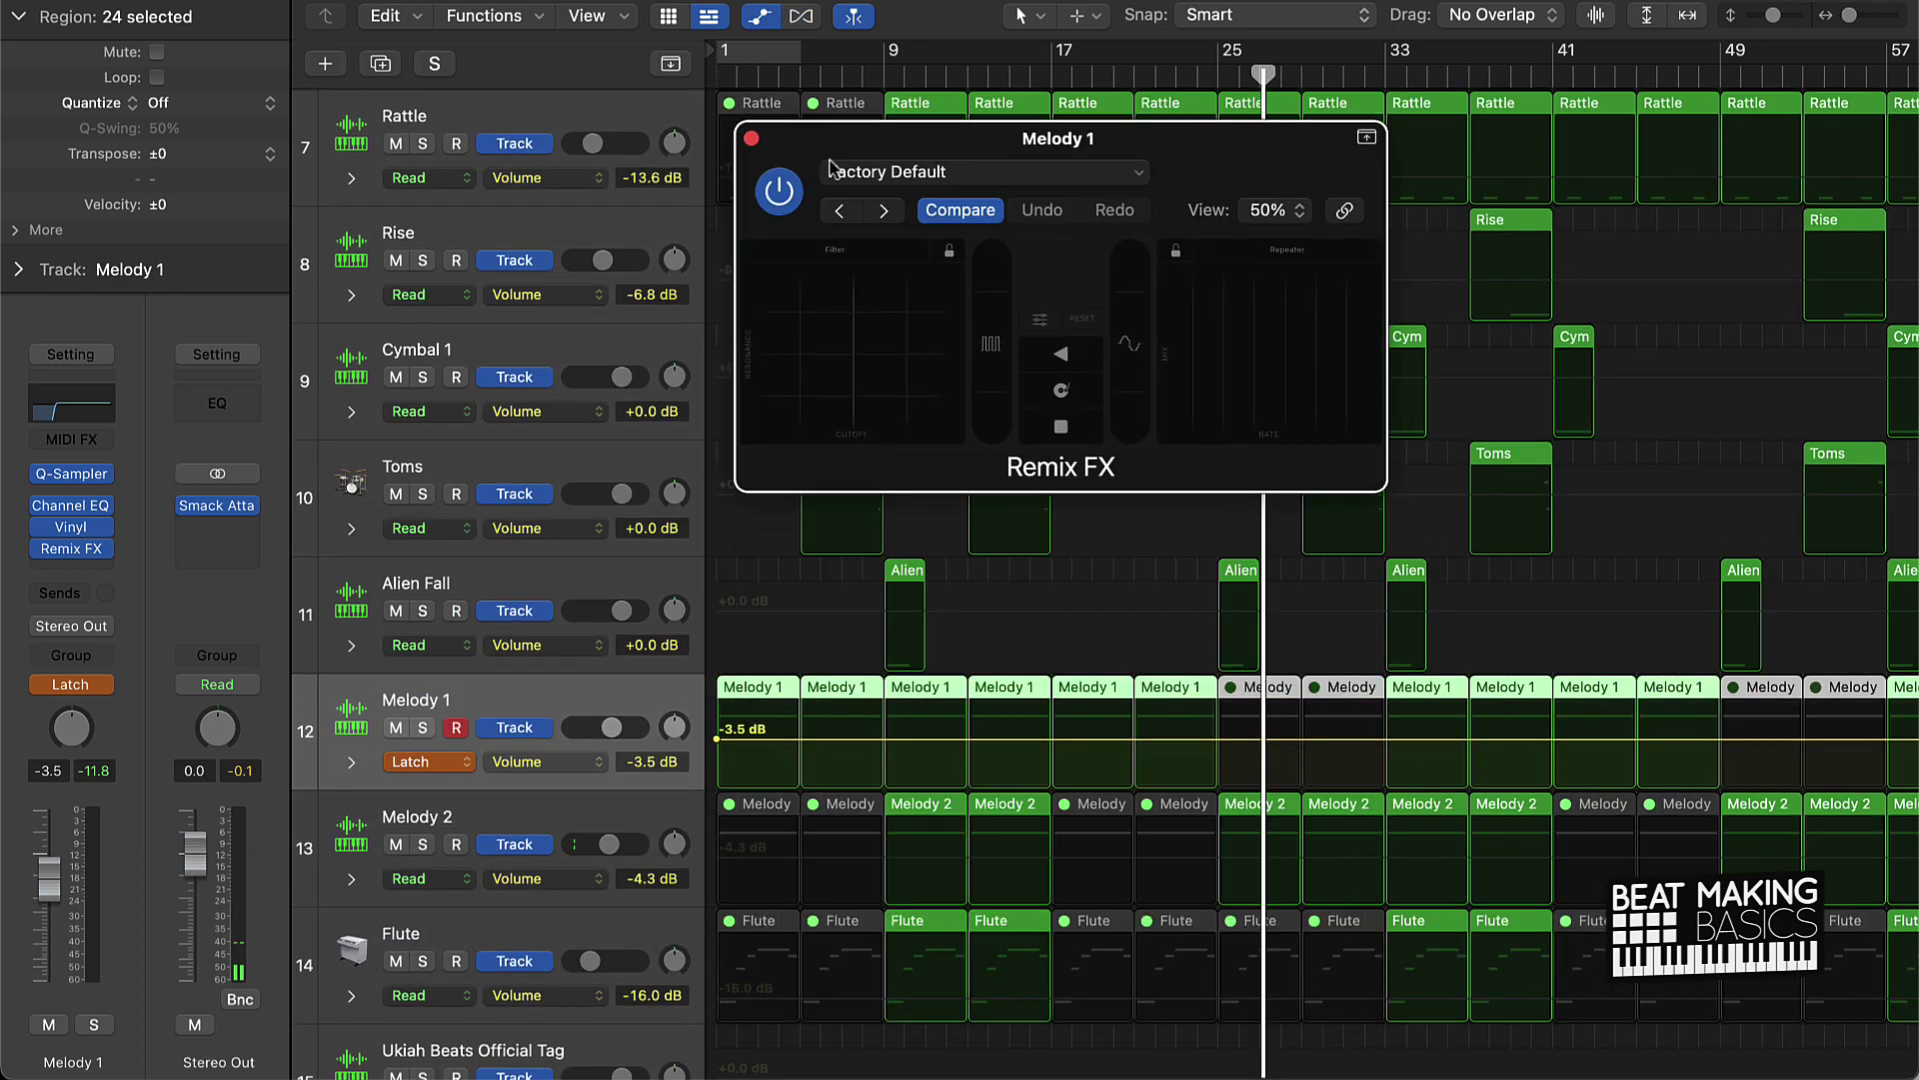
scroll(1185, 639, "up", 5)
scroll(1194, 630, "right", 10)
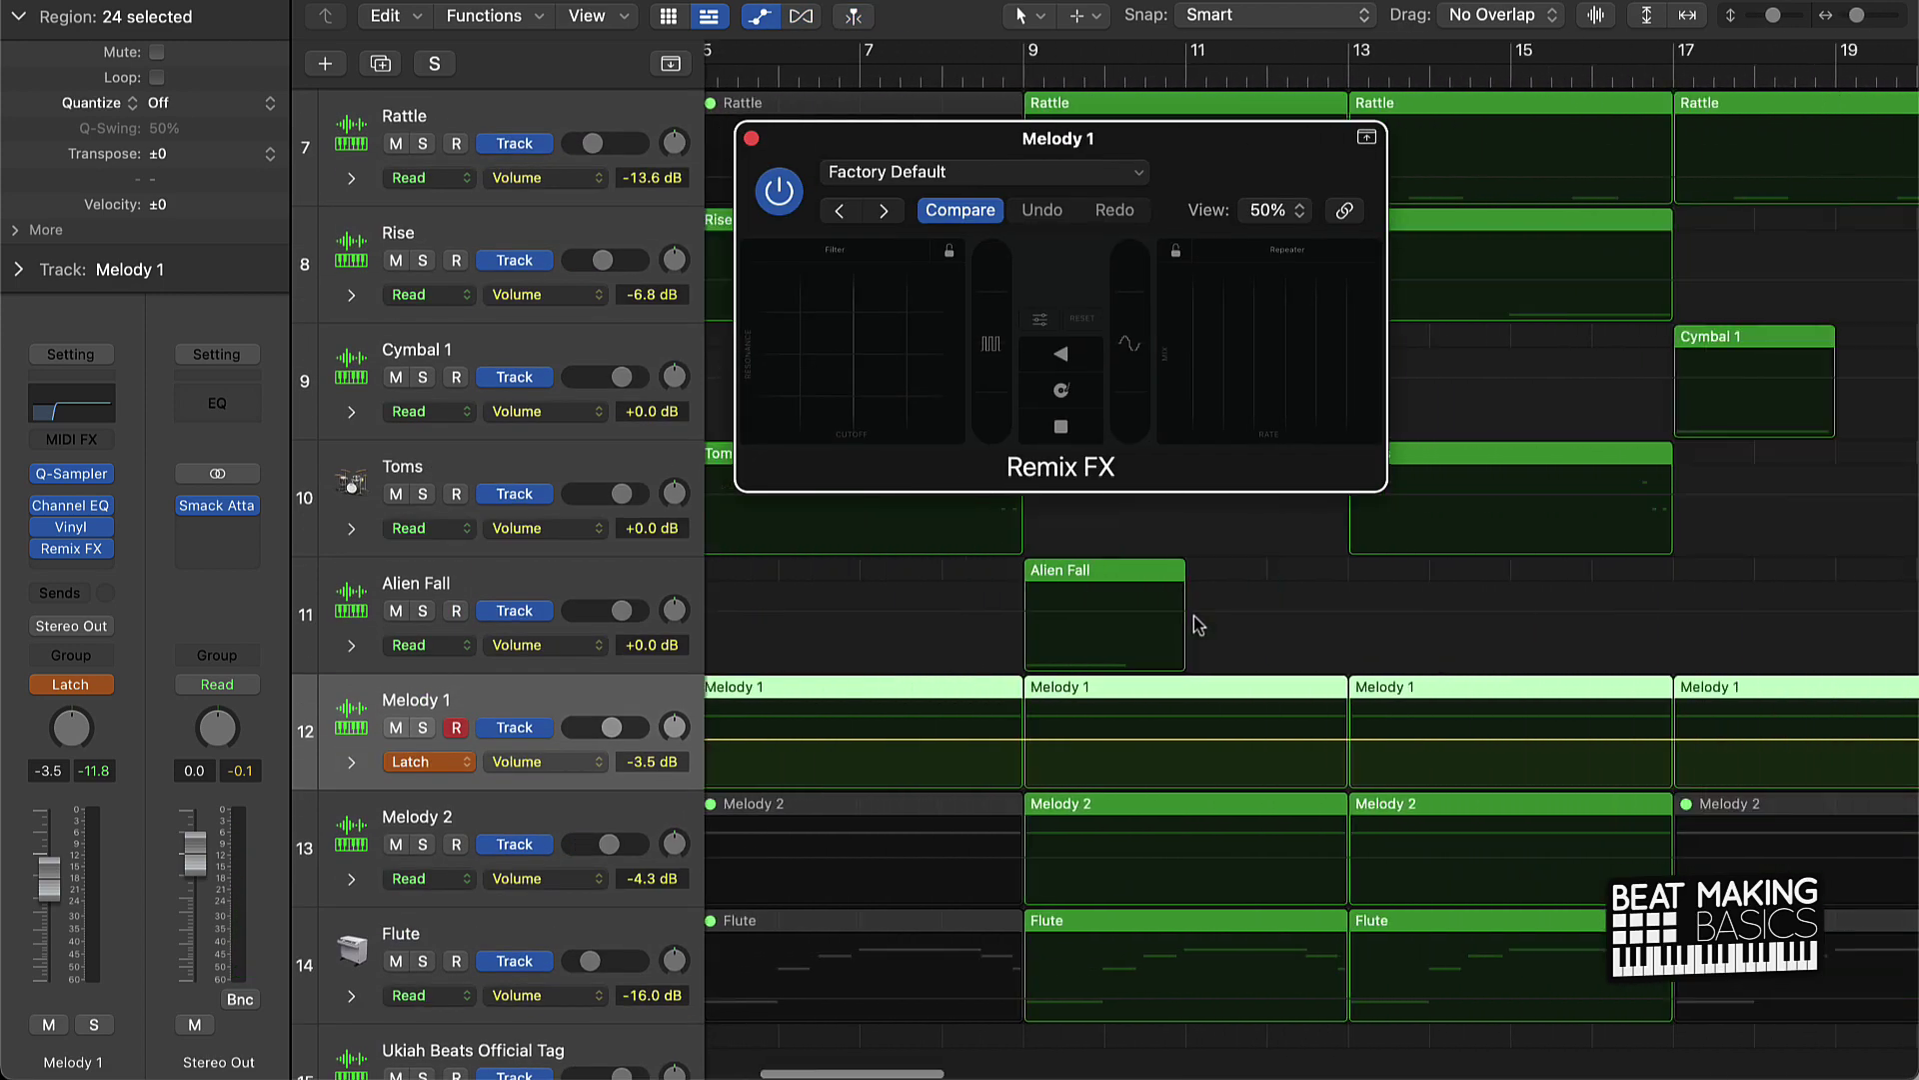
scroll(1192, 613, "up", 5)
scroll(1200, 603, "right", 15)
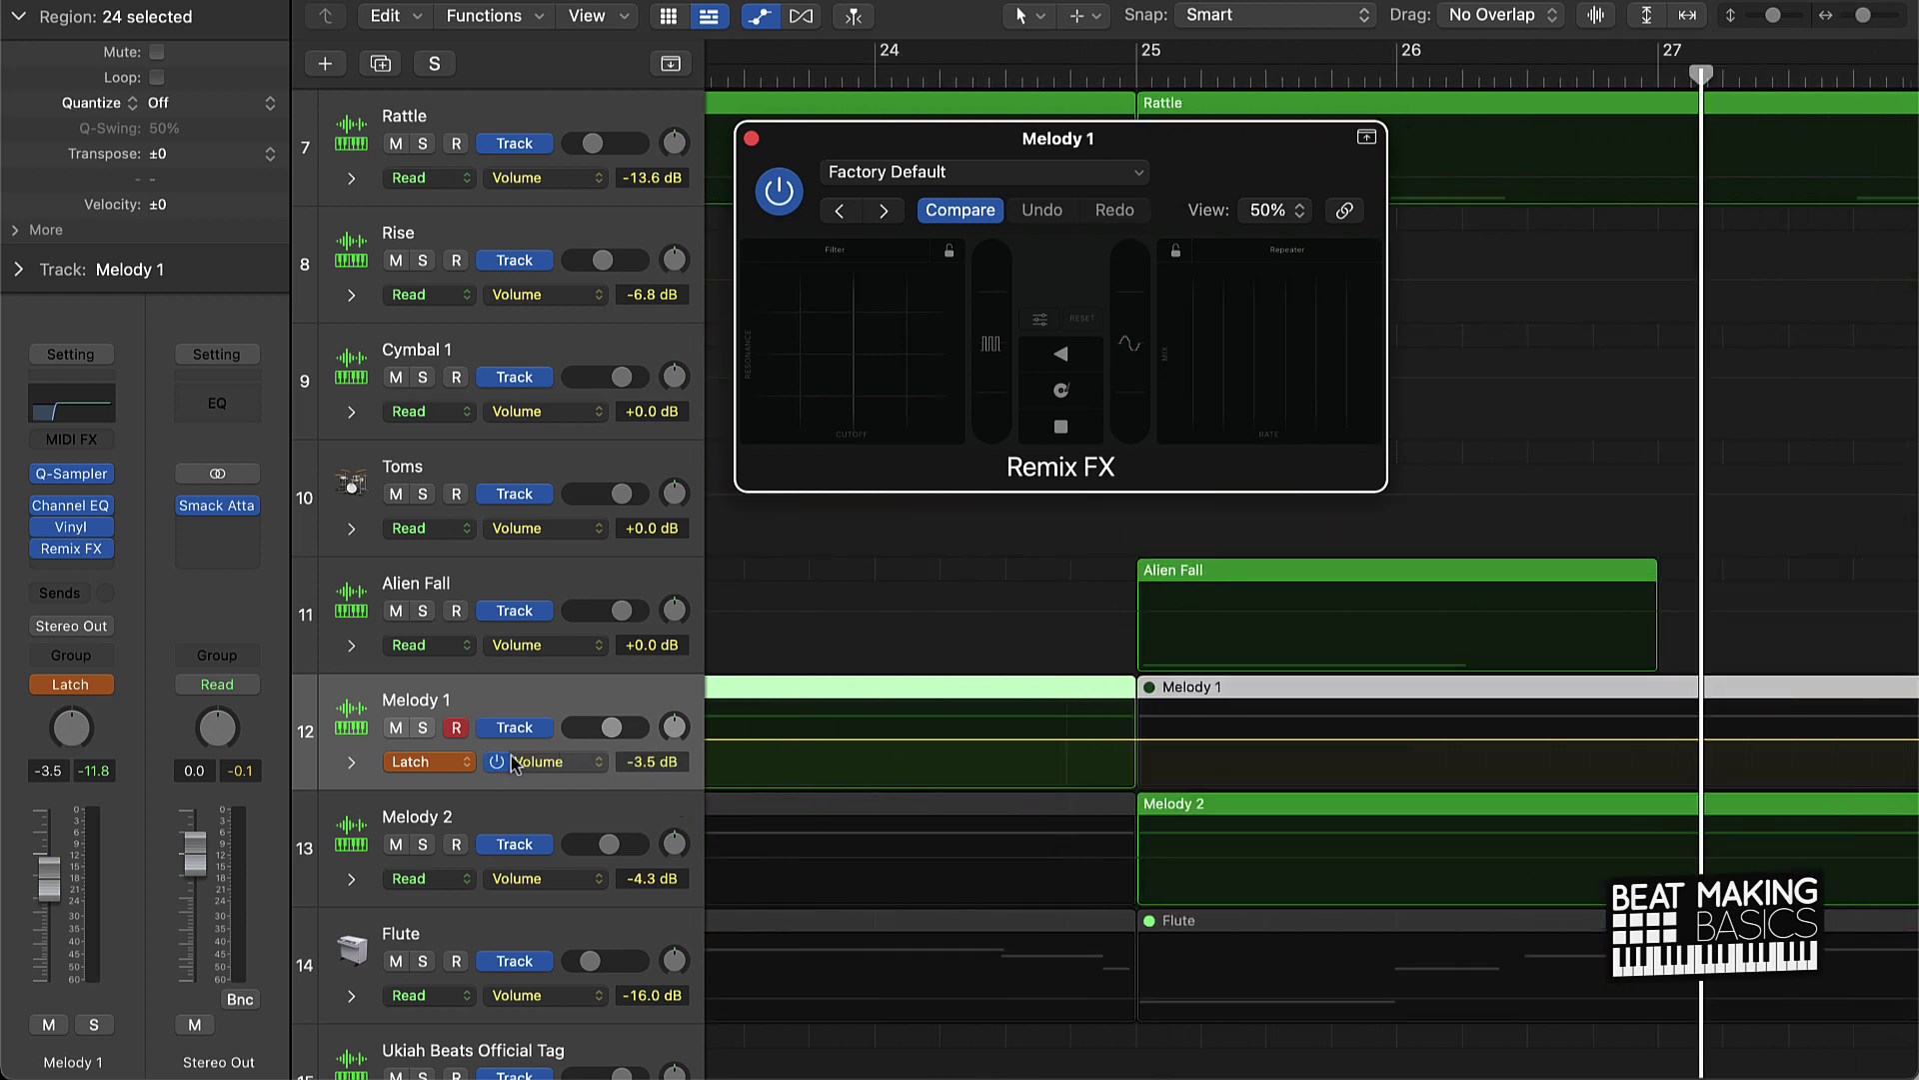
left_click(462, 762)
left_click(425, 699)
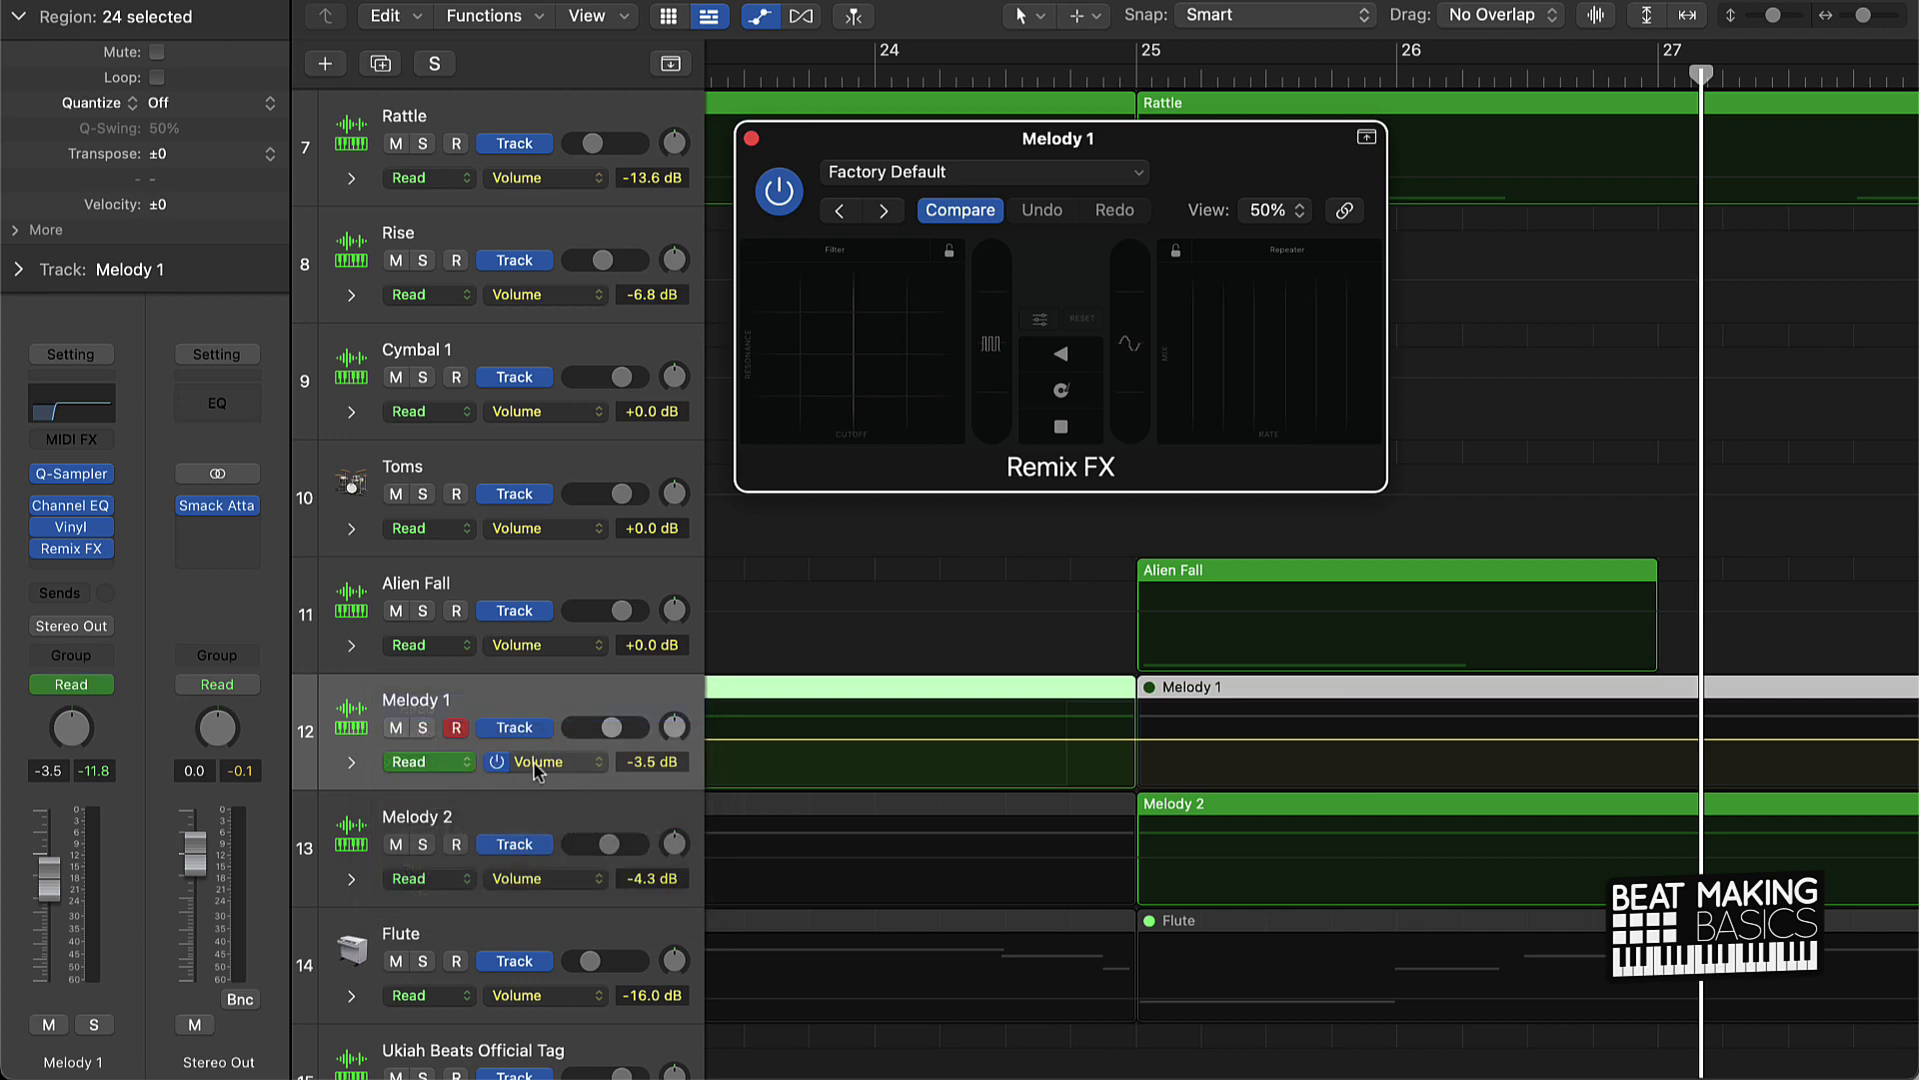
Step: Display Melody 1's Remix FX Tape Stop On/Off automation, remove its On section just before bar 25, and hide the automation
left_click(600, 765)
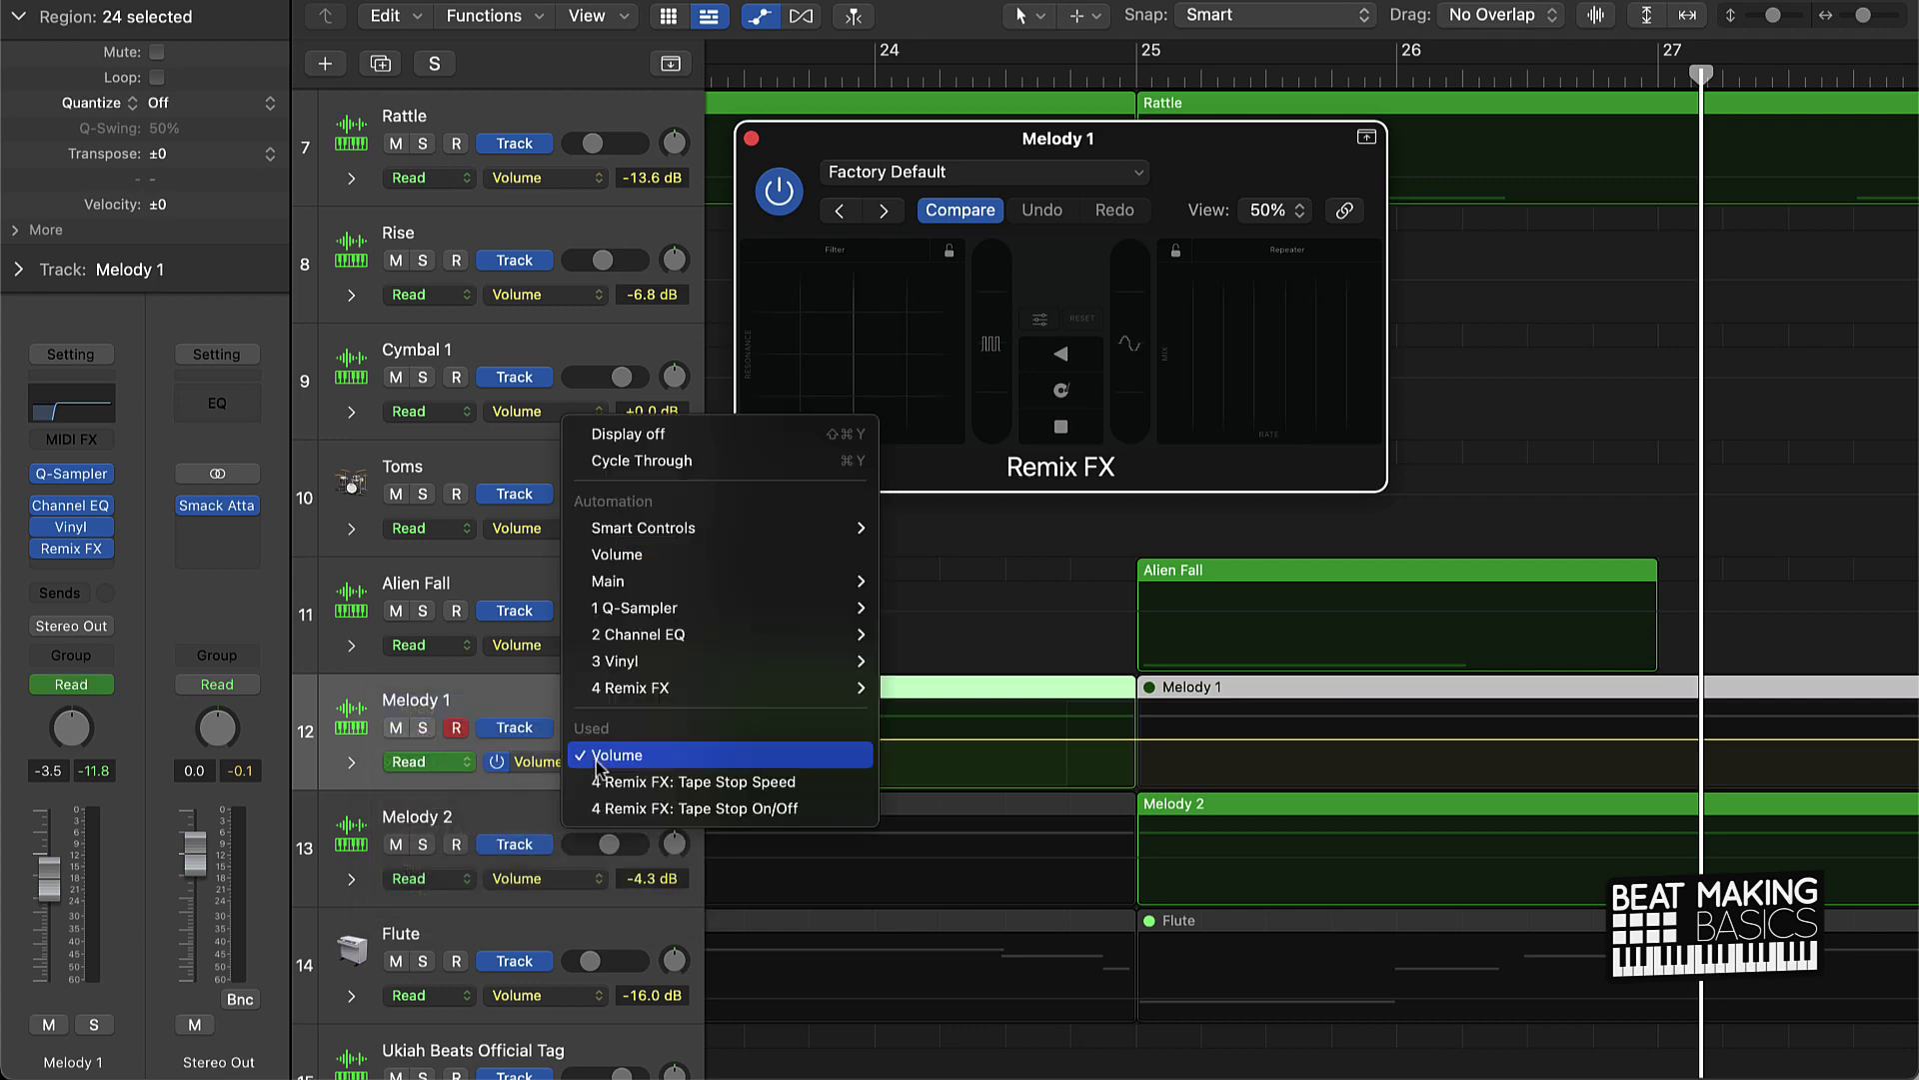
left_click(716, 810)
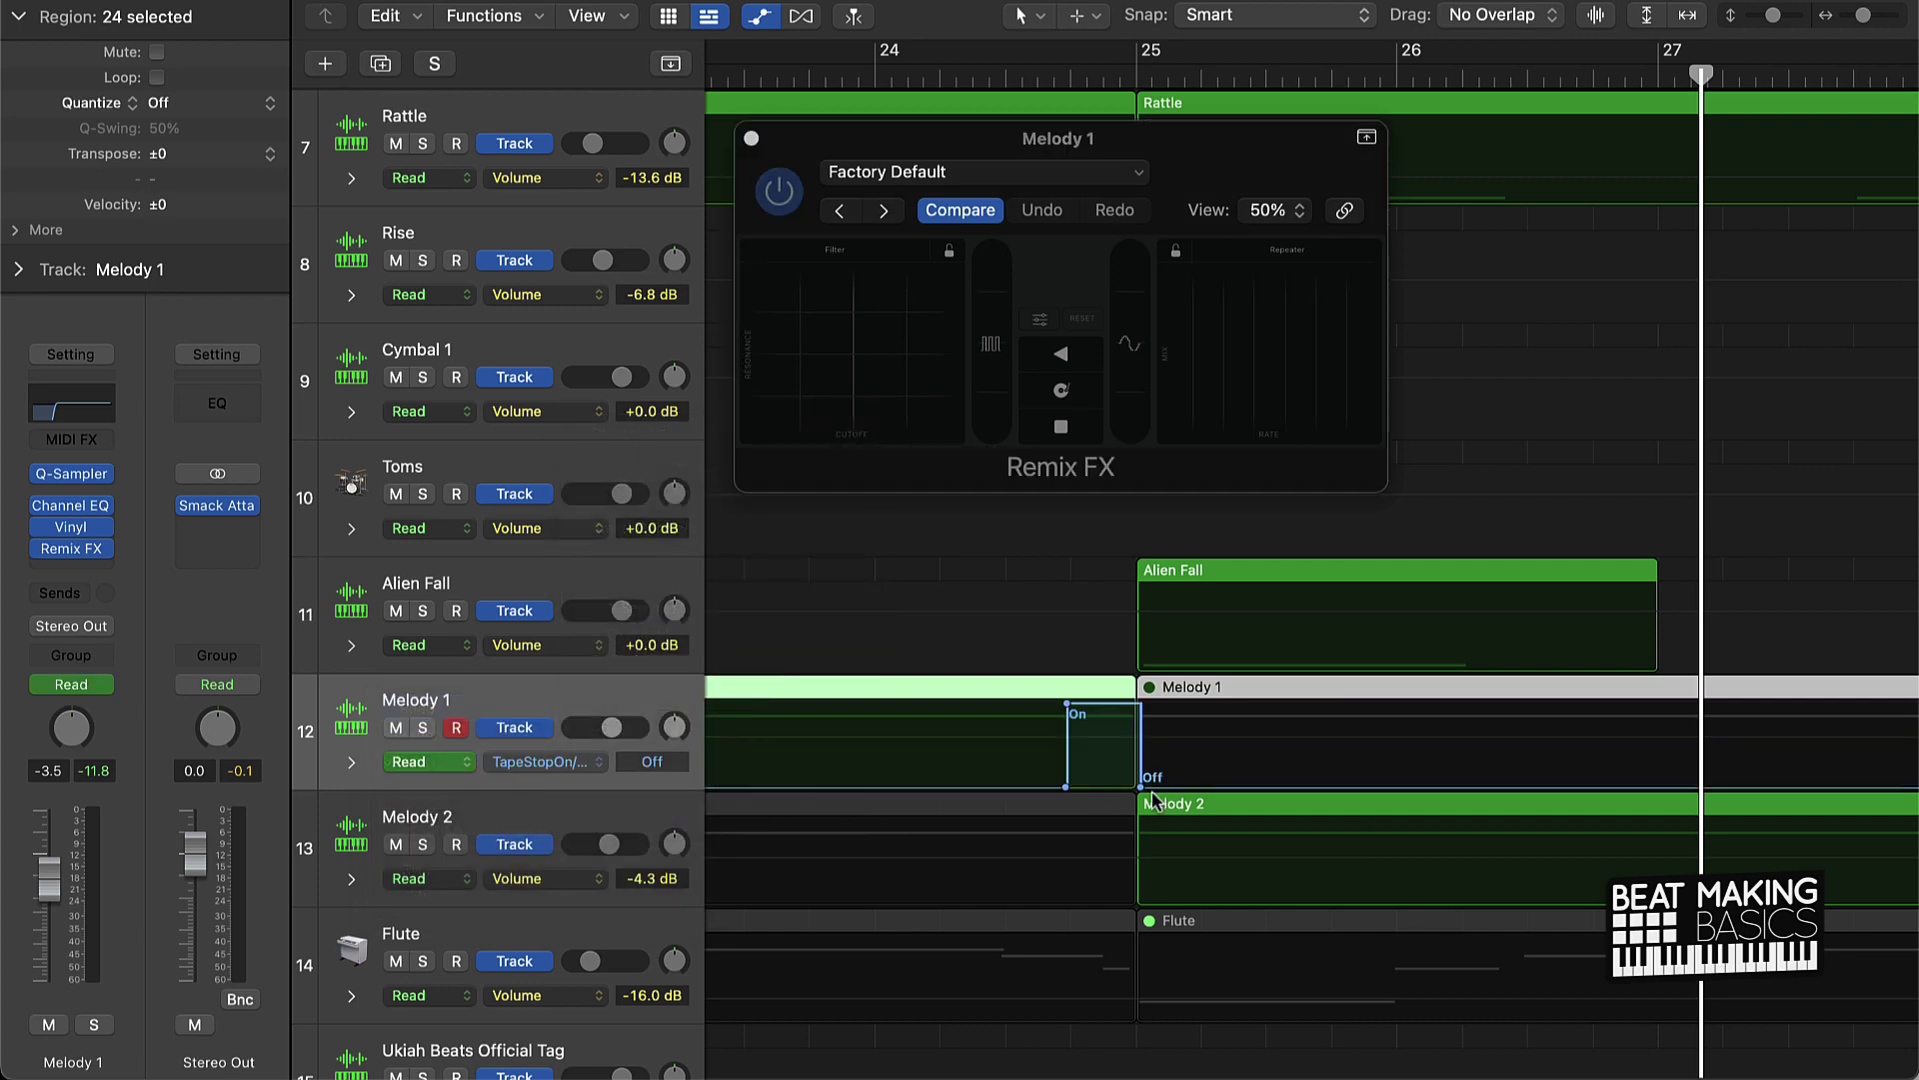
left_click_drag(1141, 788, 929, 777)
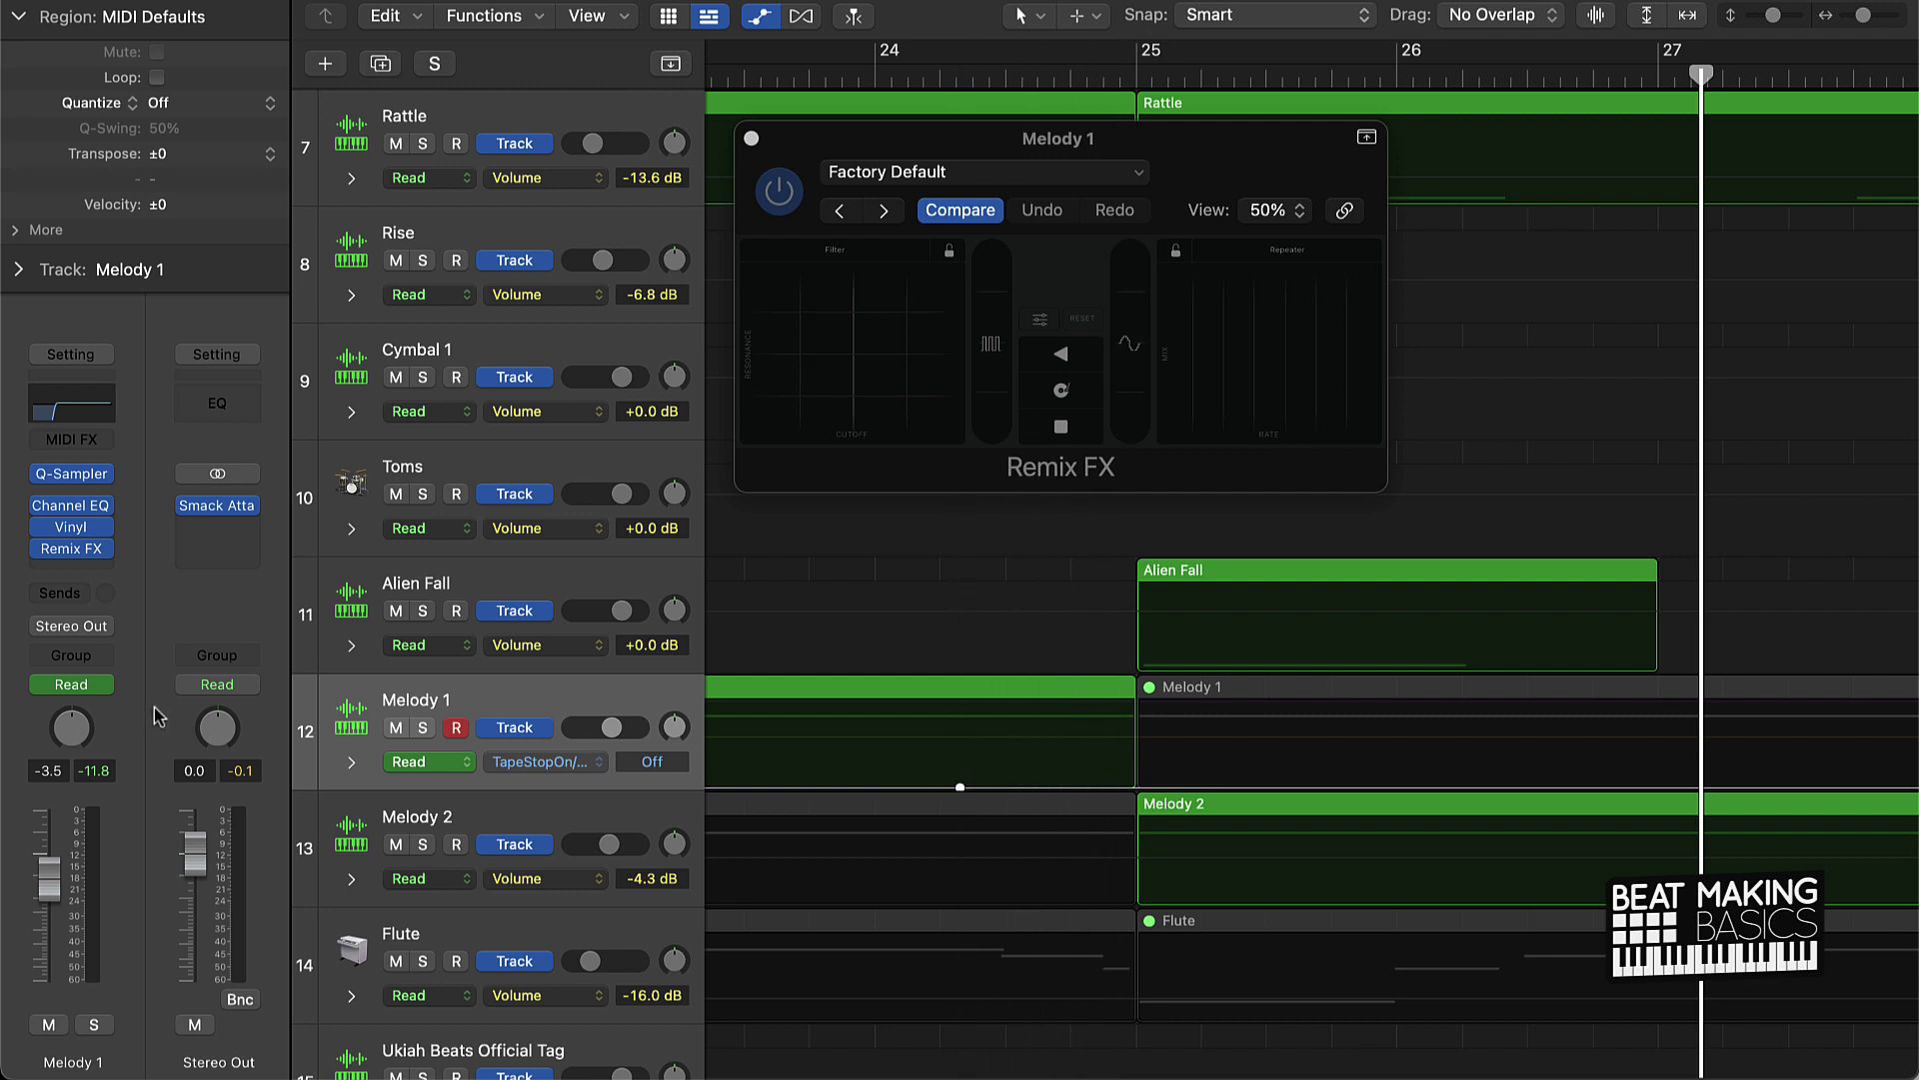
key("a")
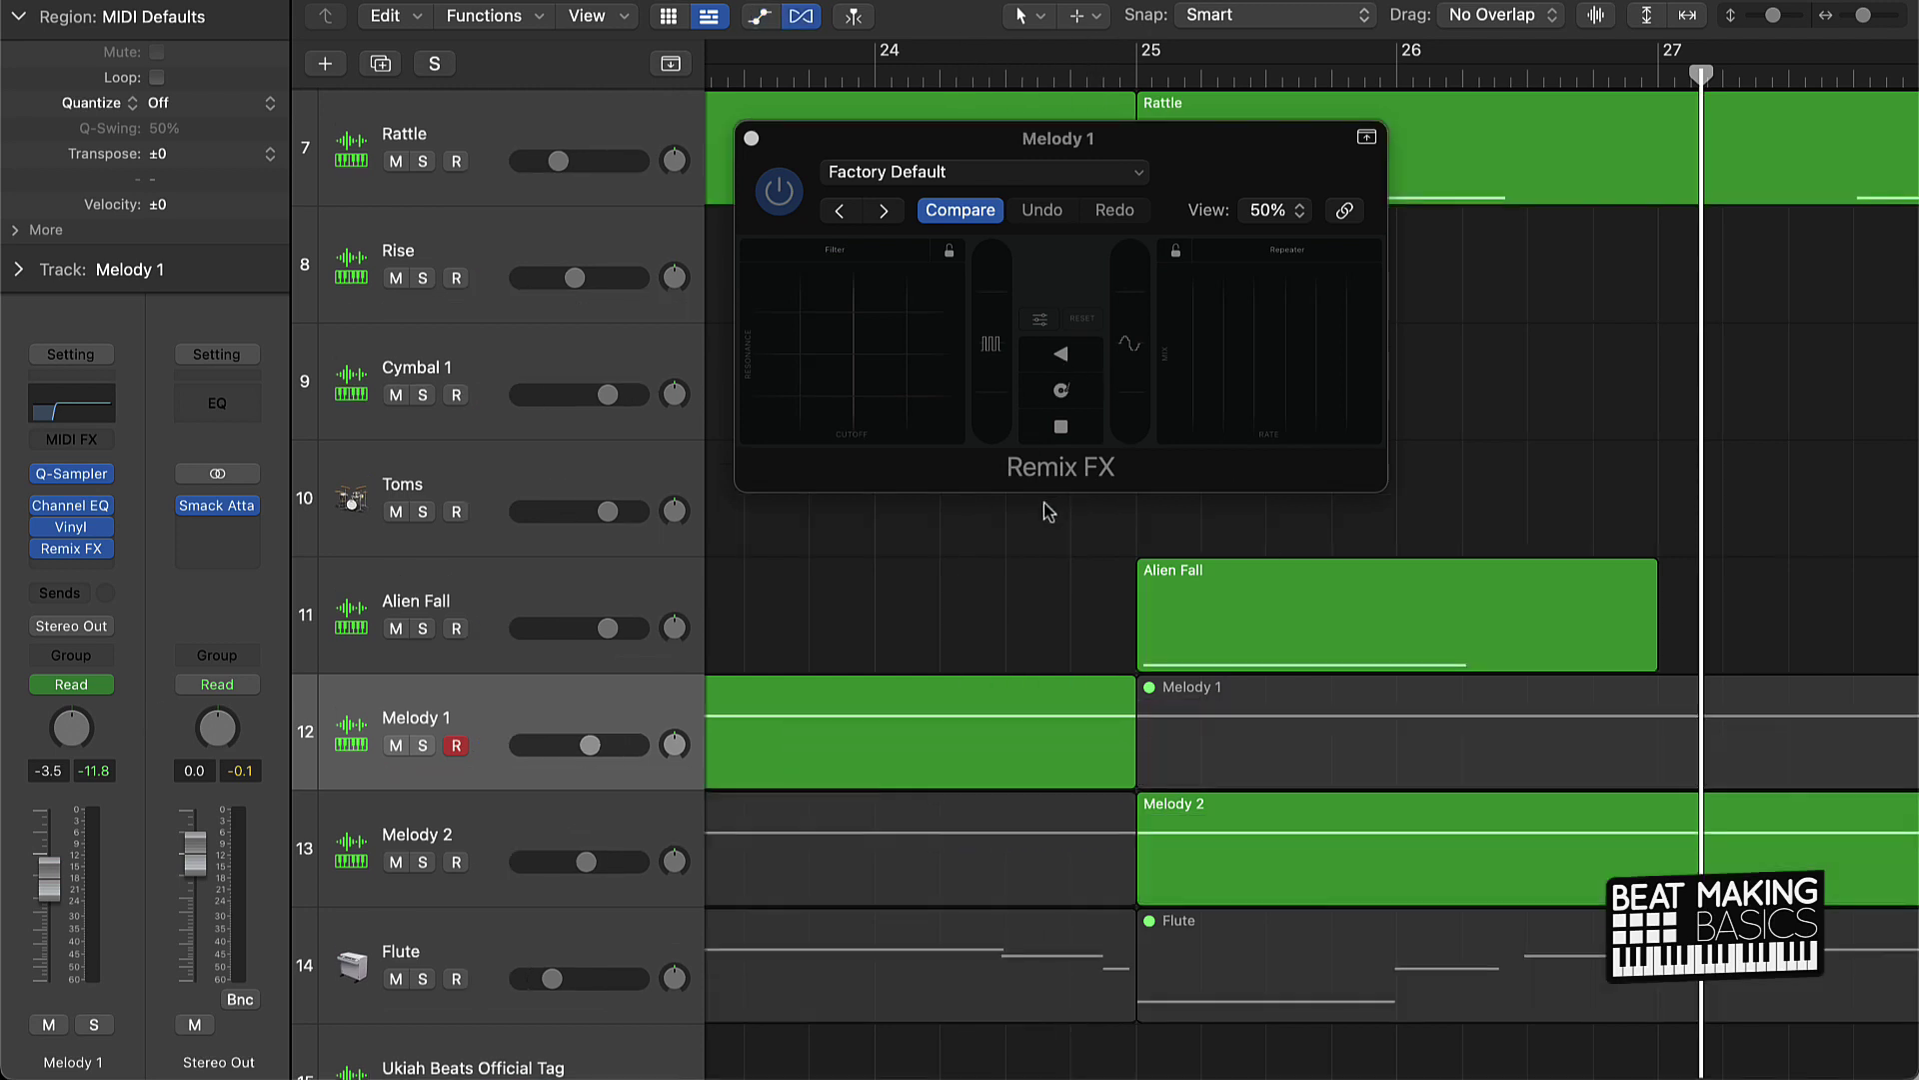
Step: Set Melody 1's automation mode to Latch and place the playhead at about bar 13
left_click(106, 686)
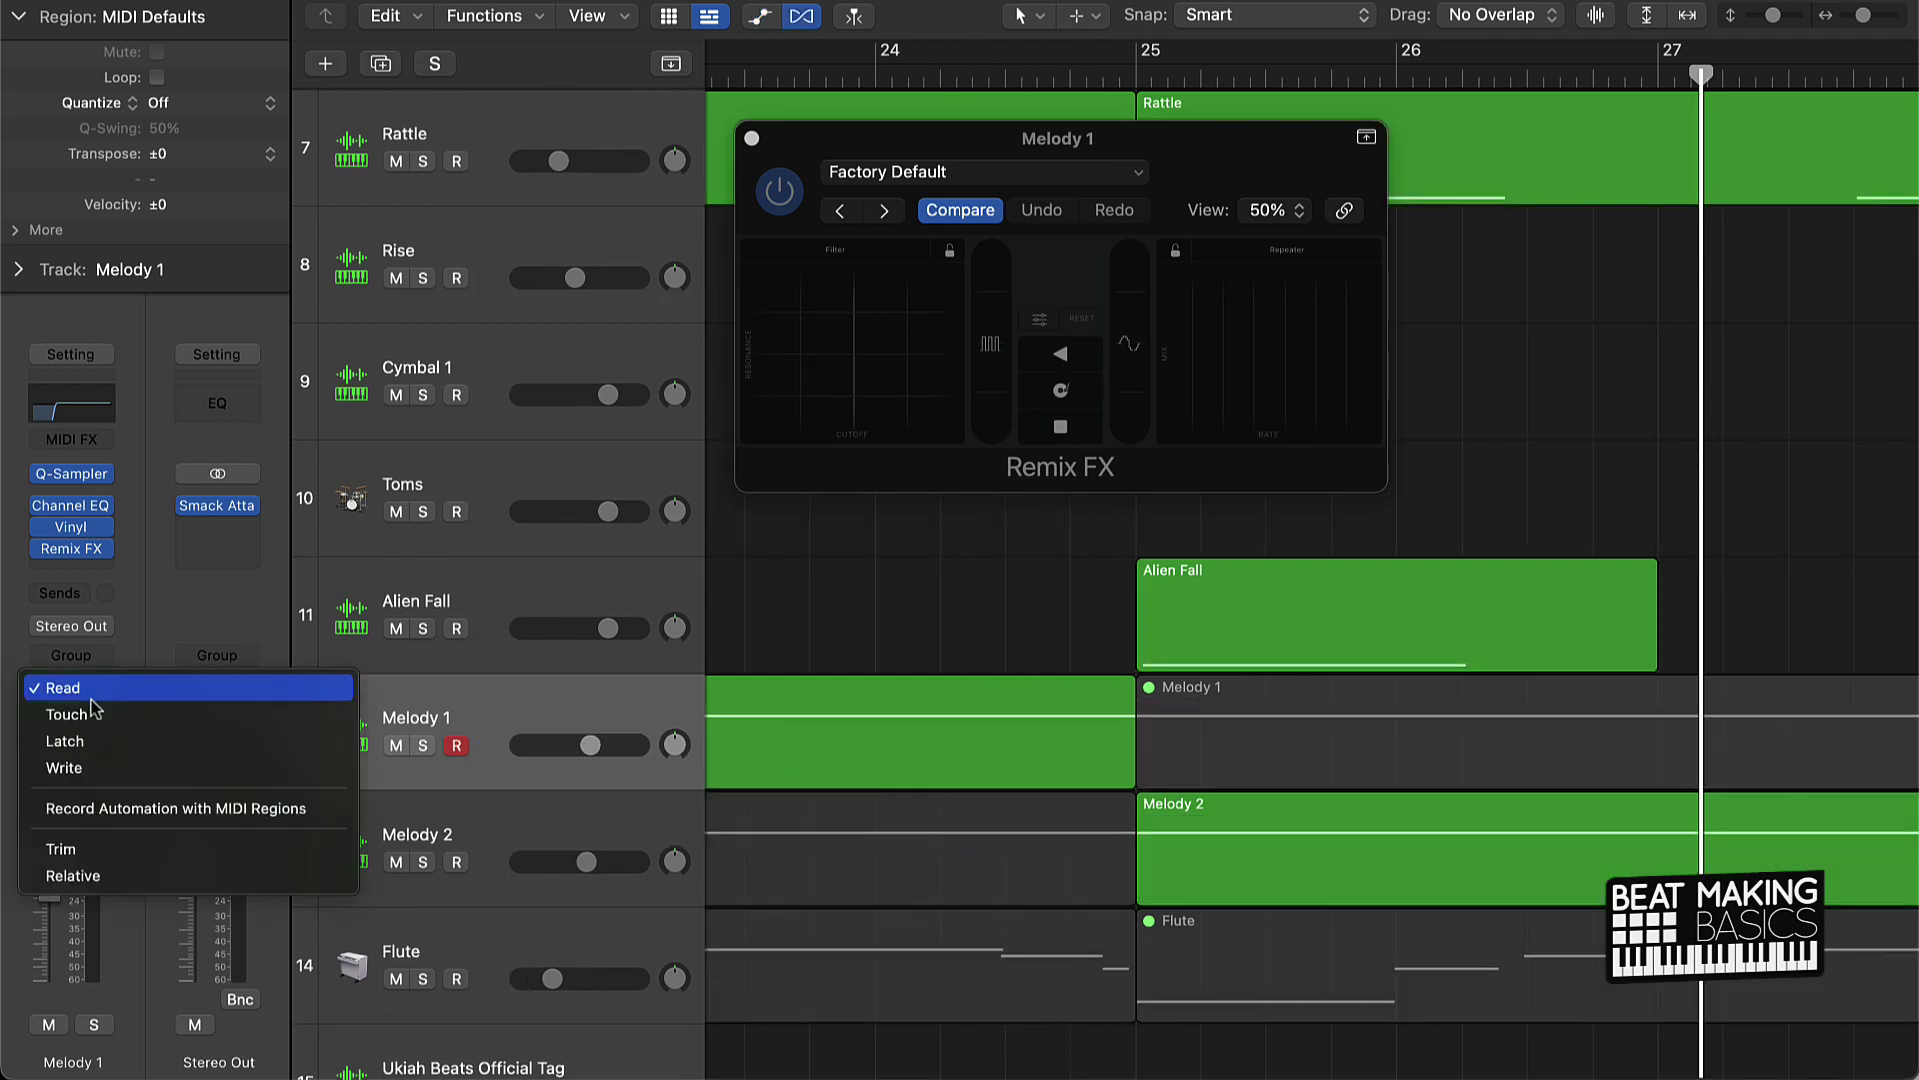
left_click(120, 737)
scroll(1039, 794, "down", 10)
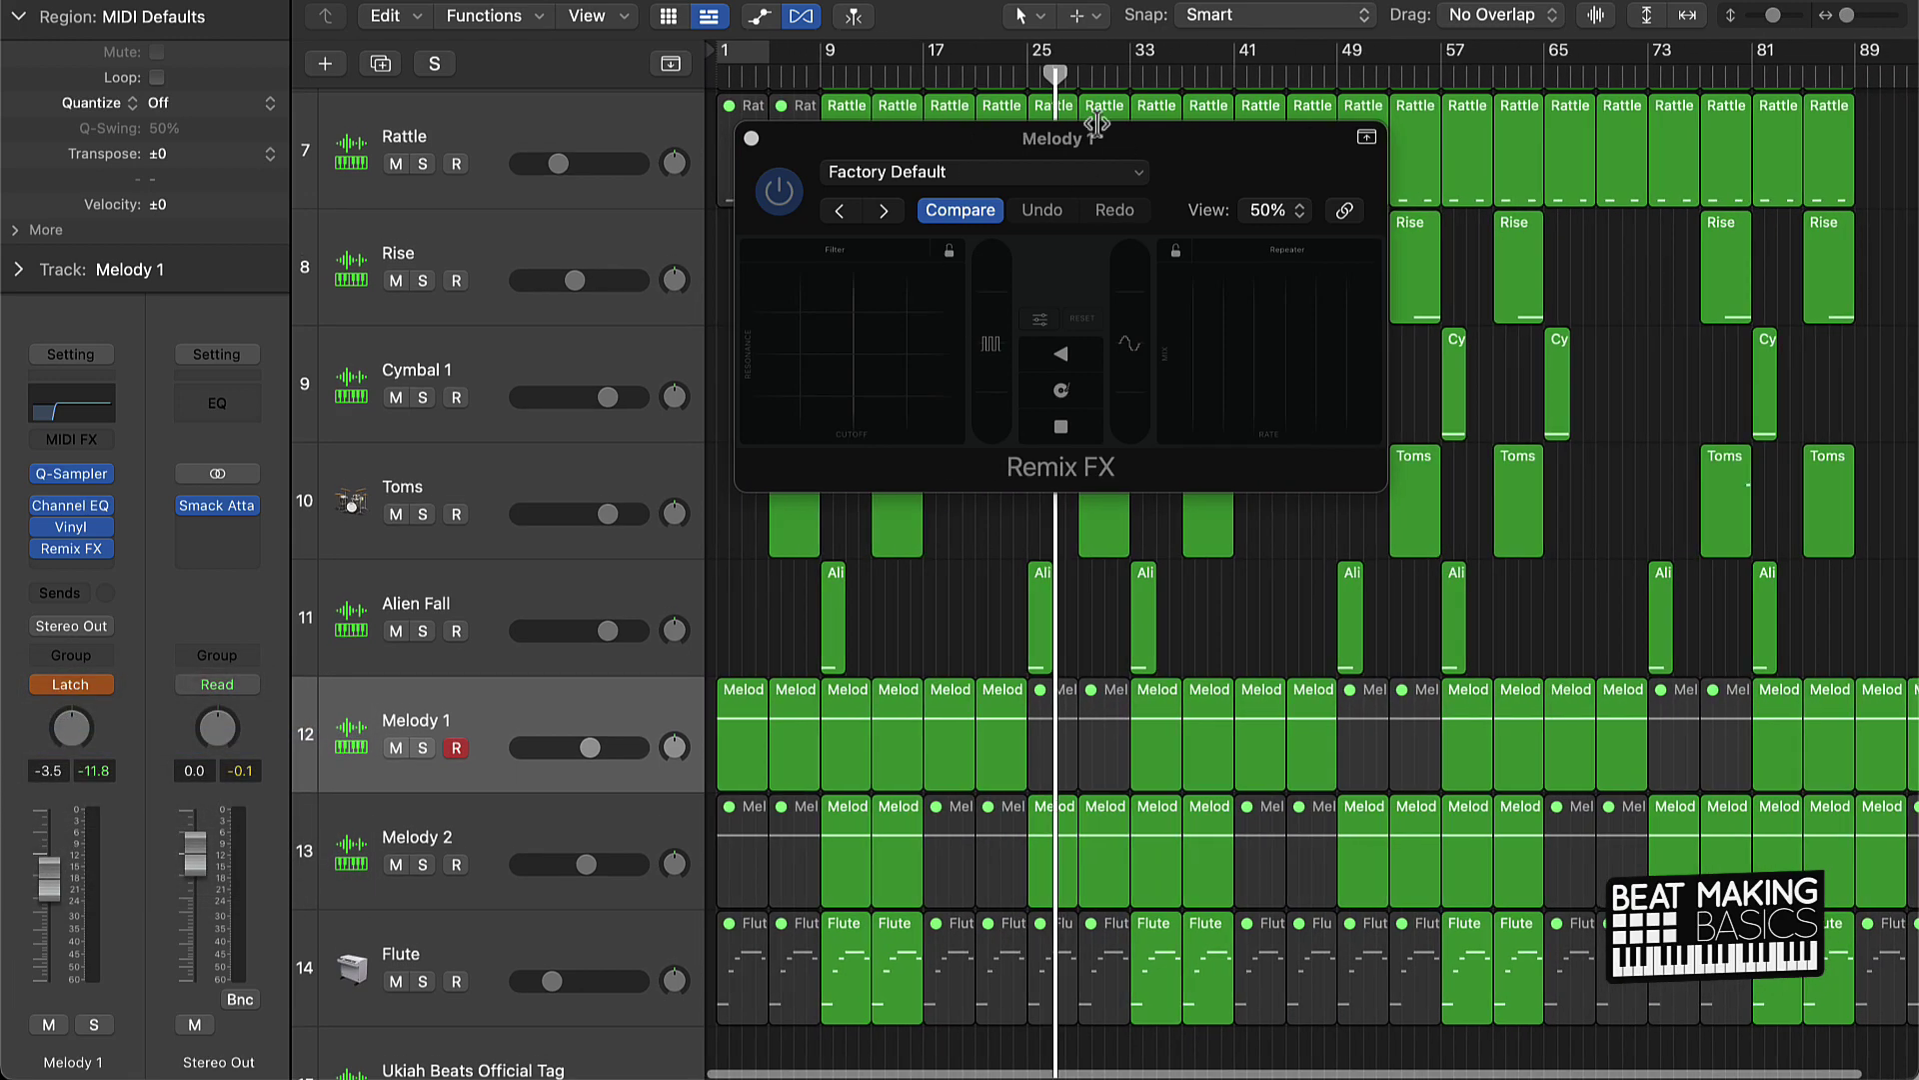
left_click(873, 73)
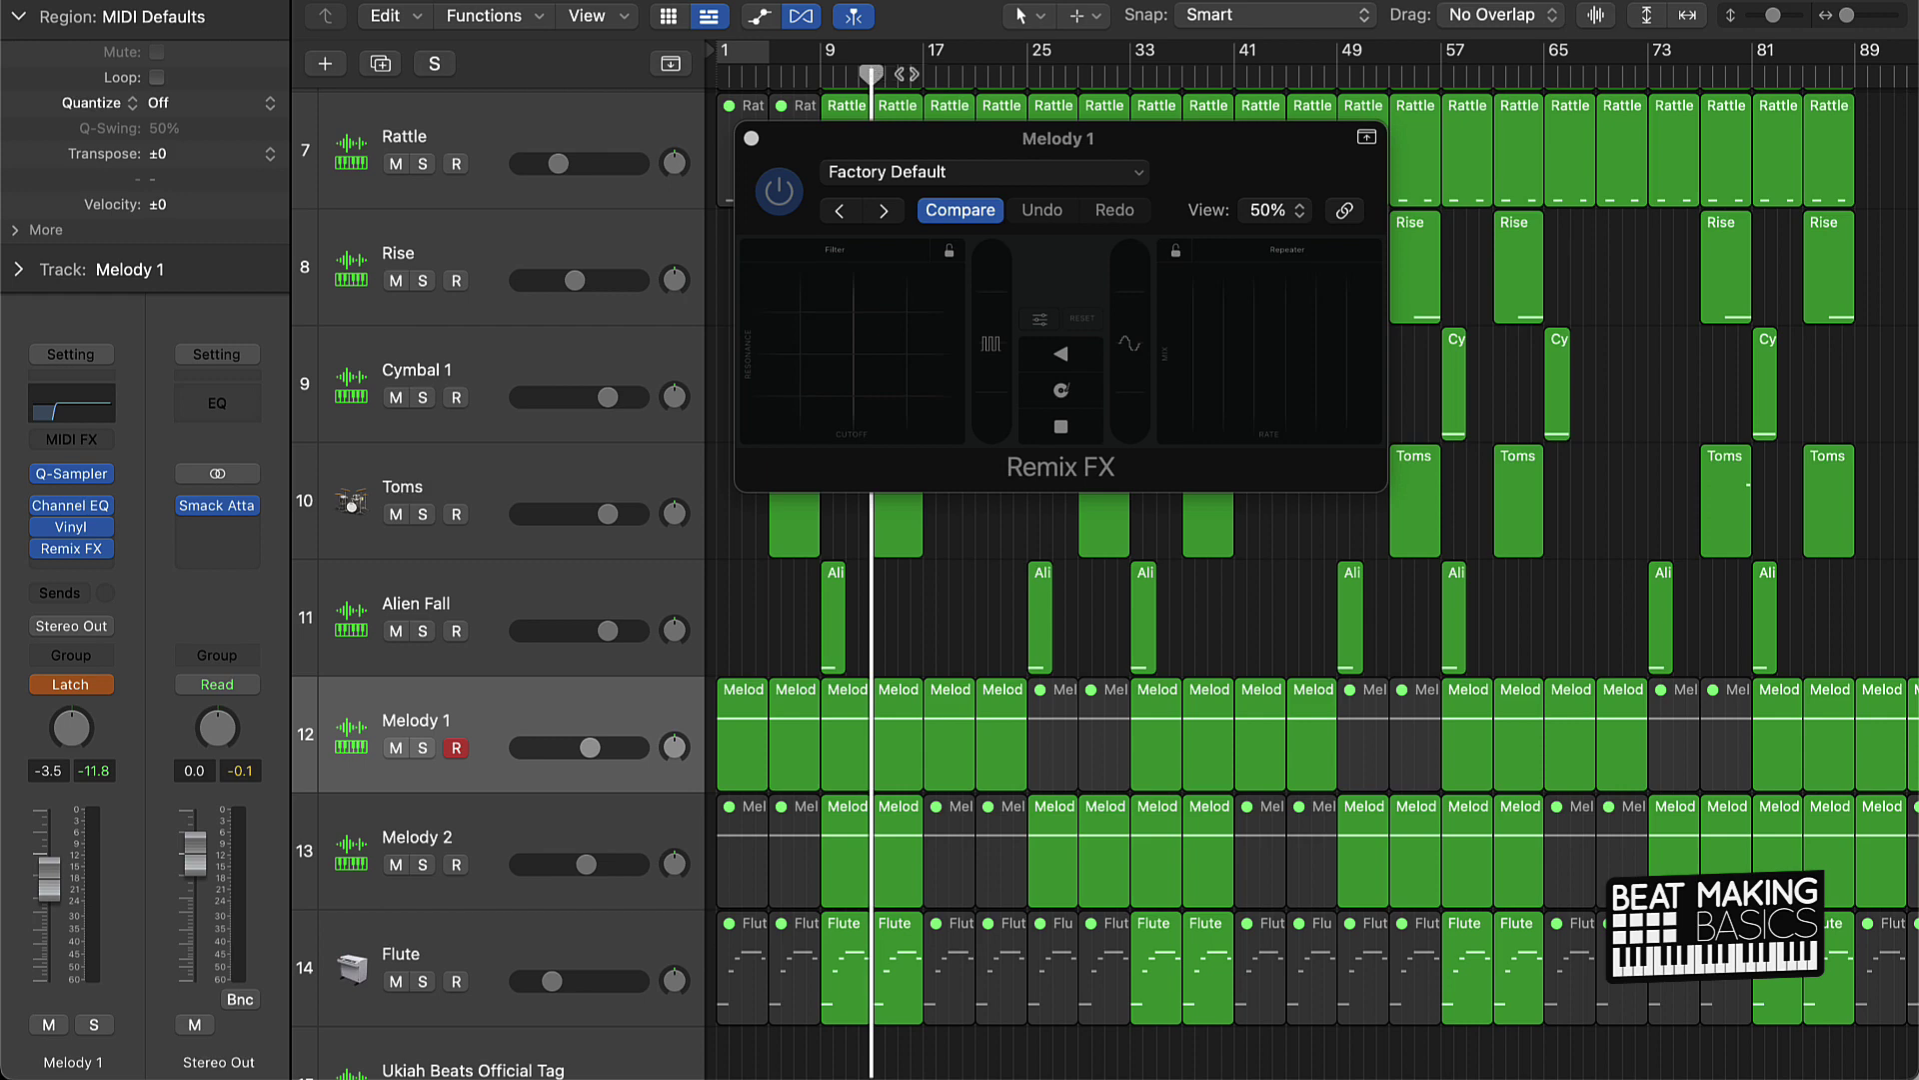
Step: Record Remix FX filter and gater moves on the Melody 1 track during playback, and review the track automation
key("space")
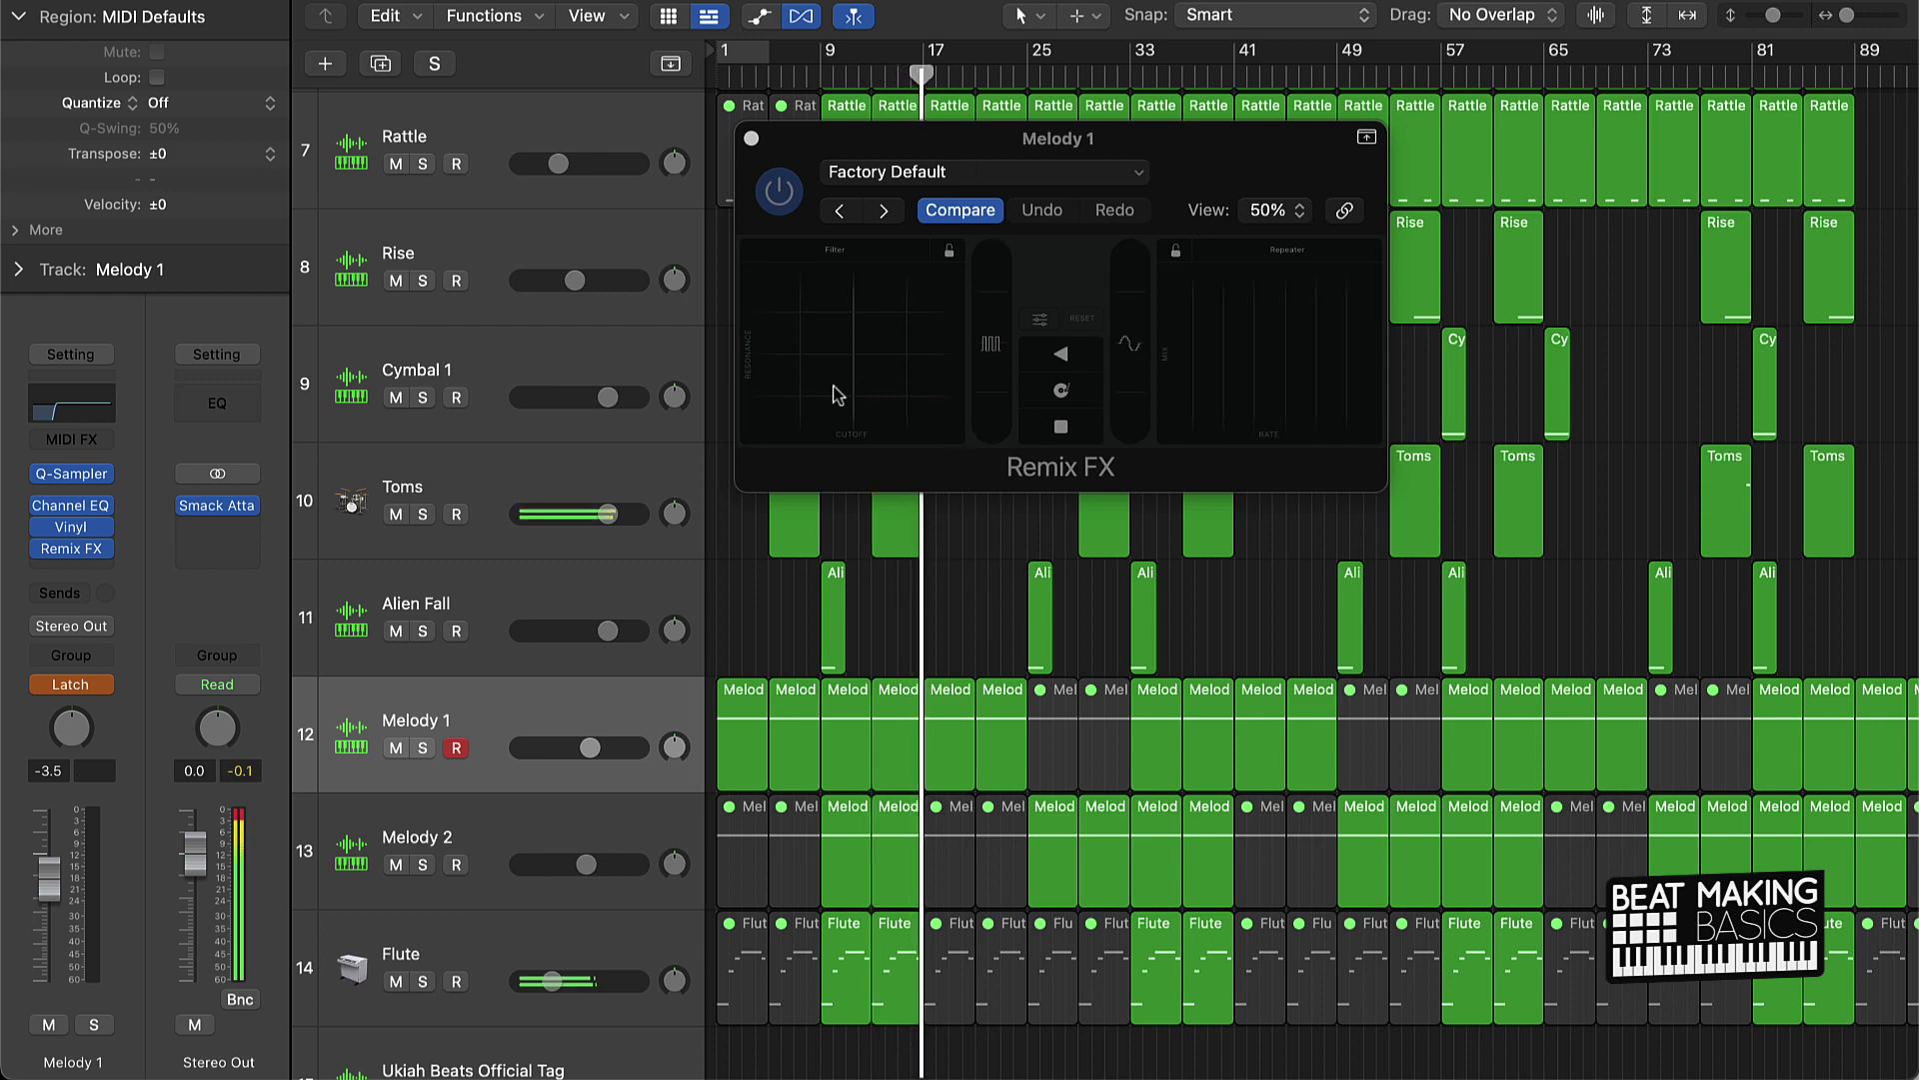
left_click_drag(838, 395, 857, 351)
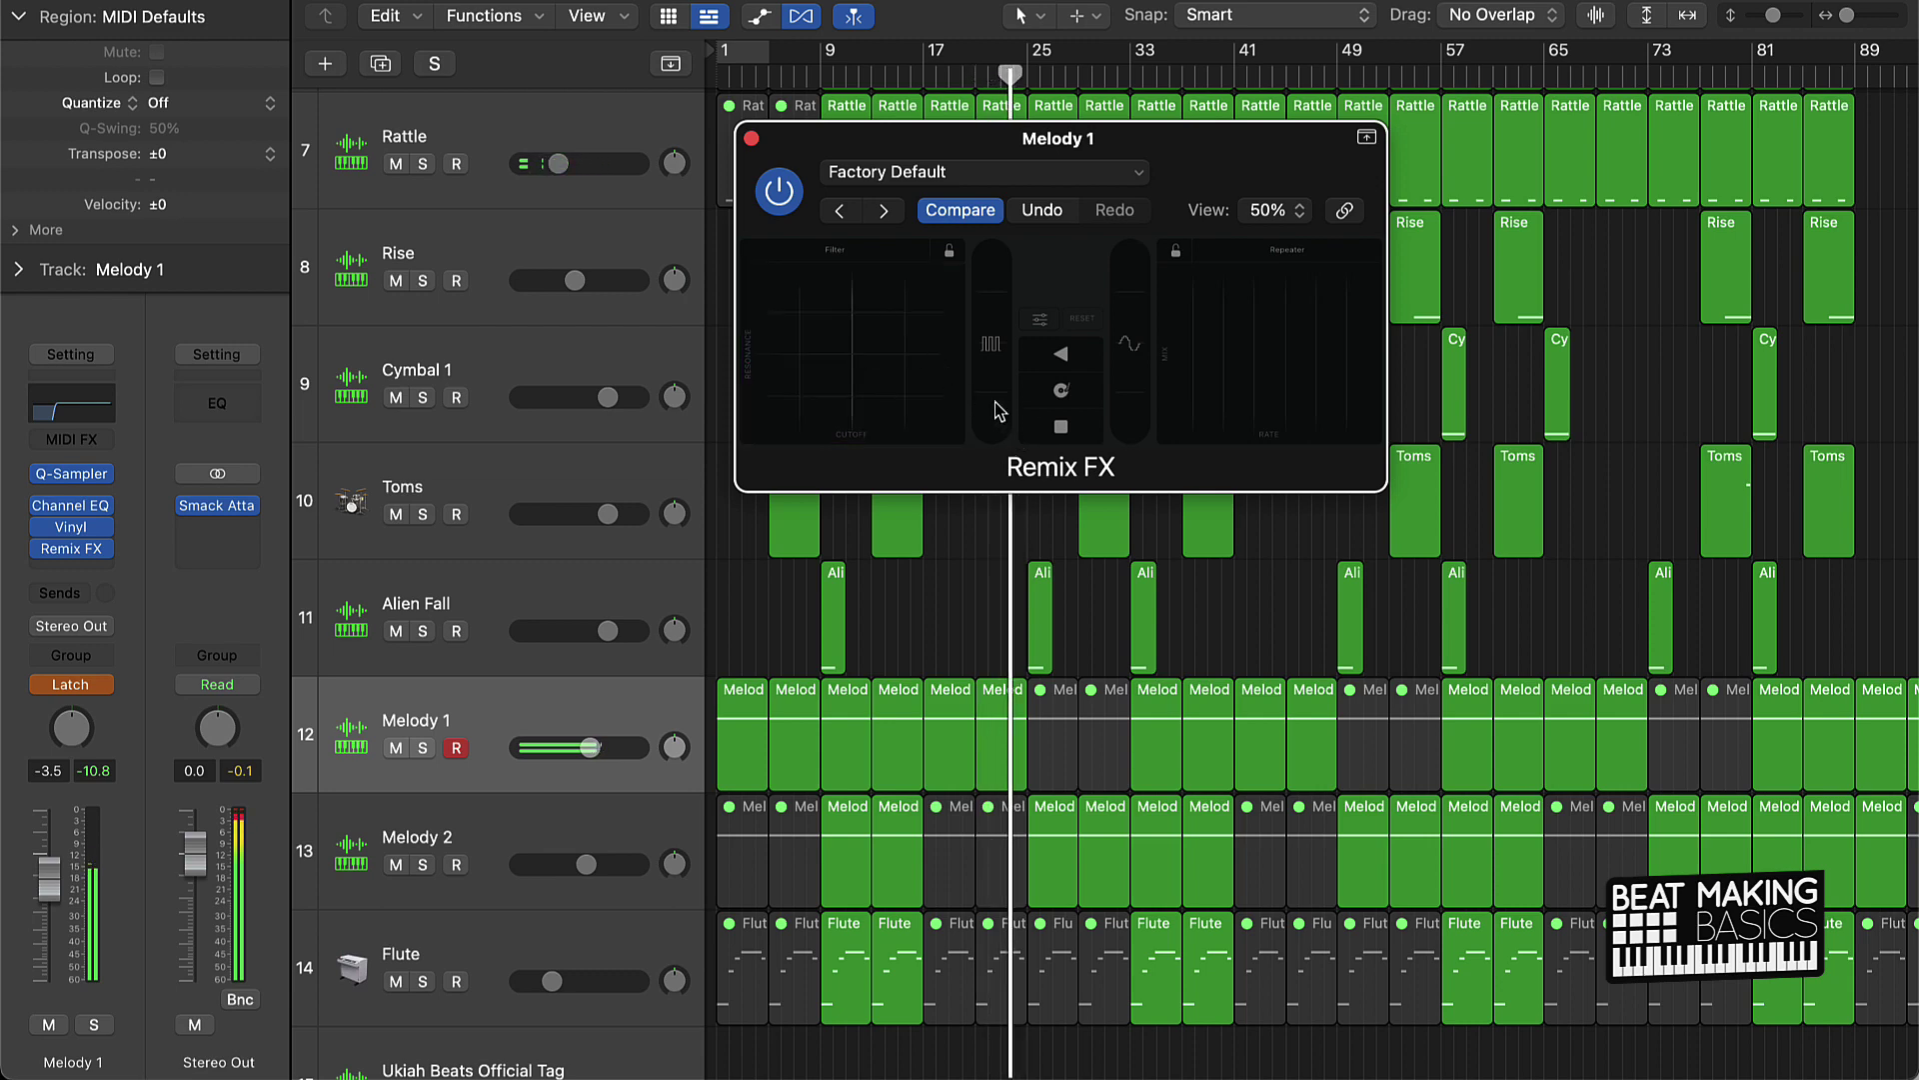
left_click_drag(996, 410, 998, 410)
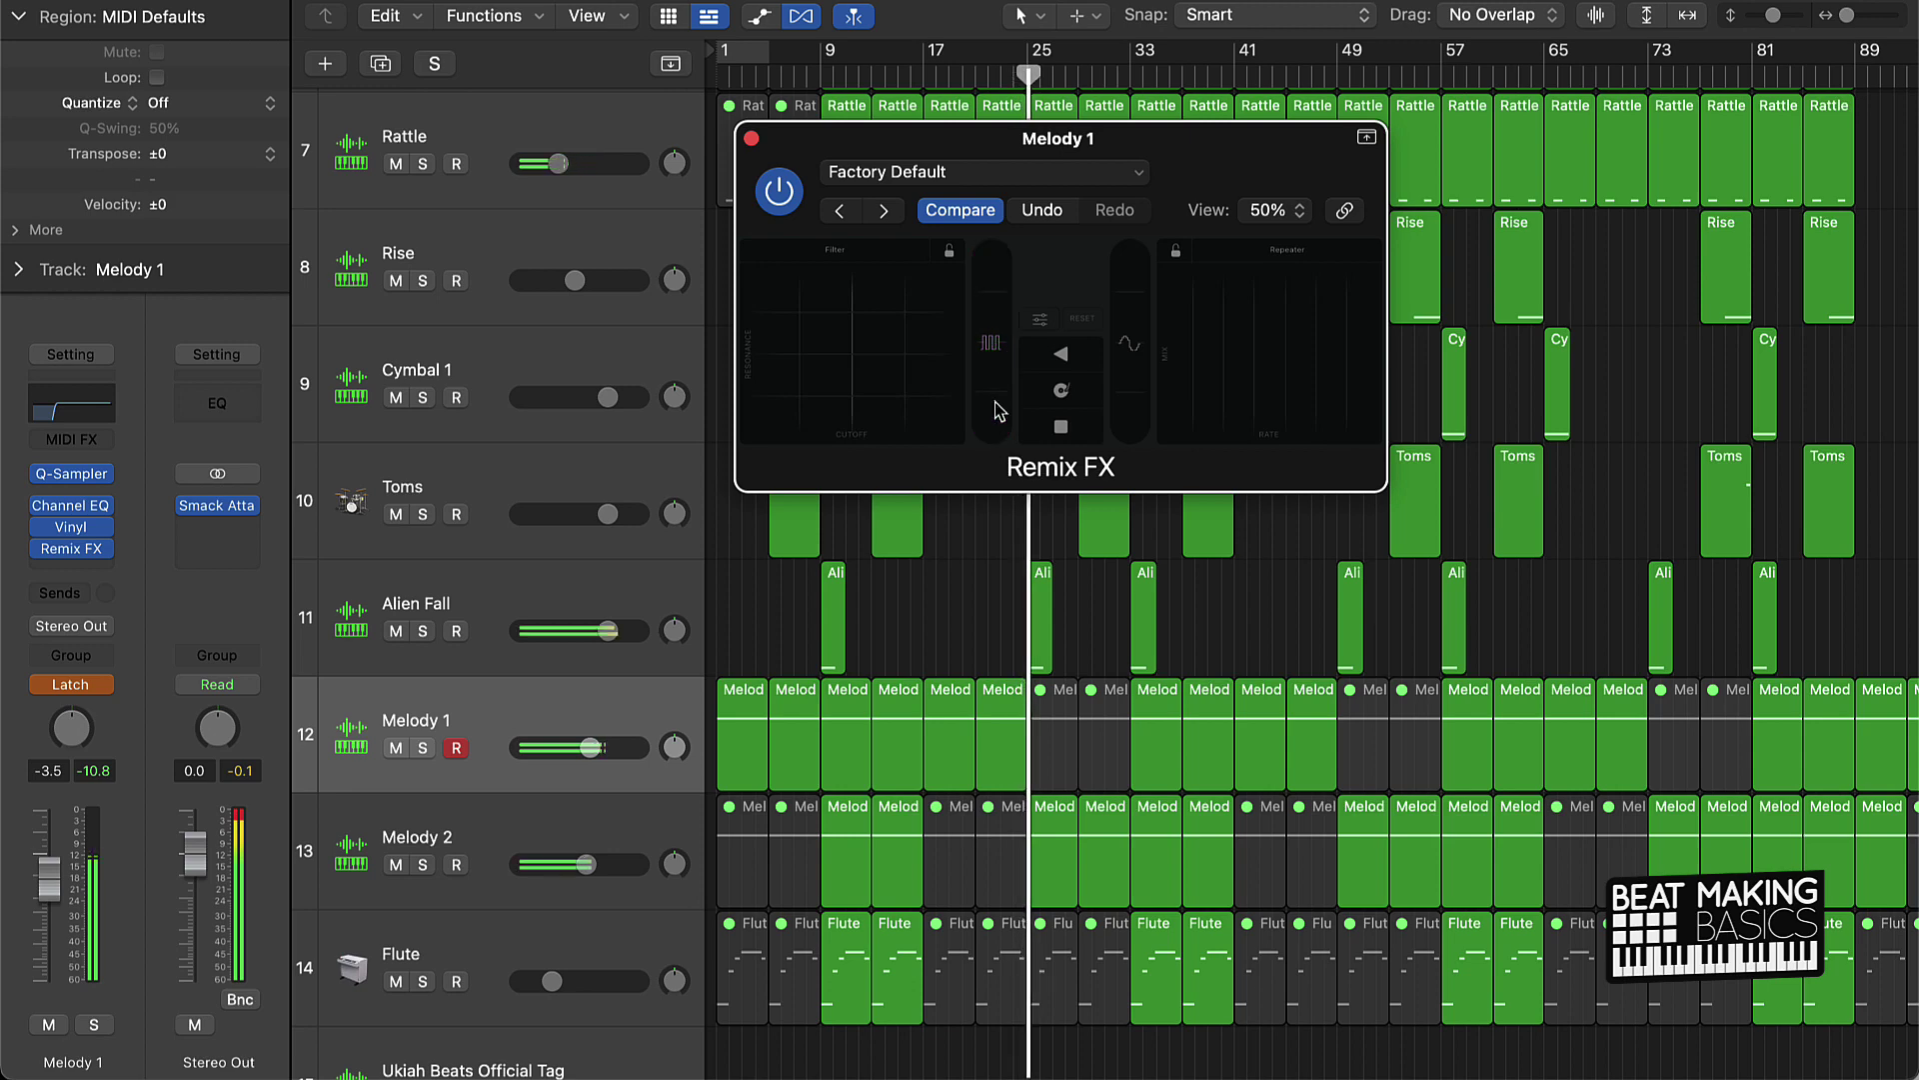
left_click(751, 139)
key("a")
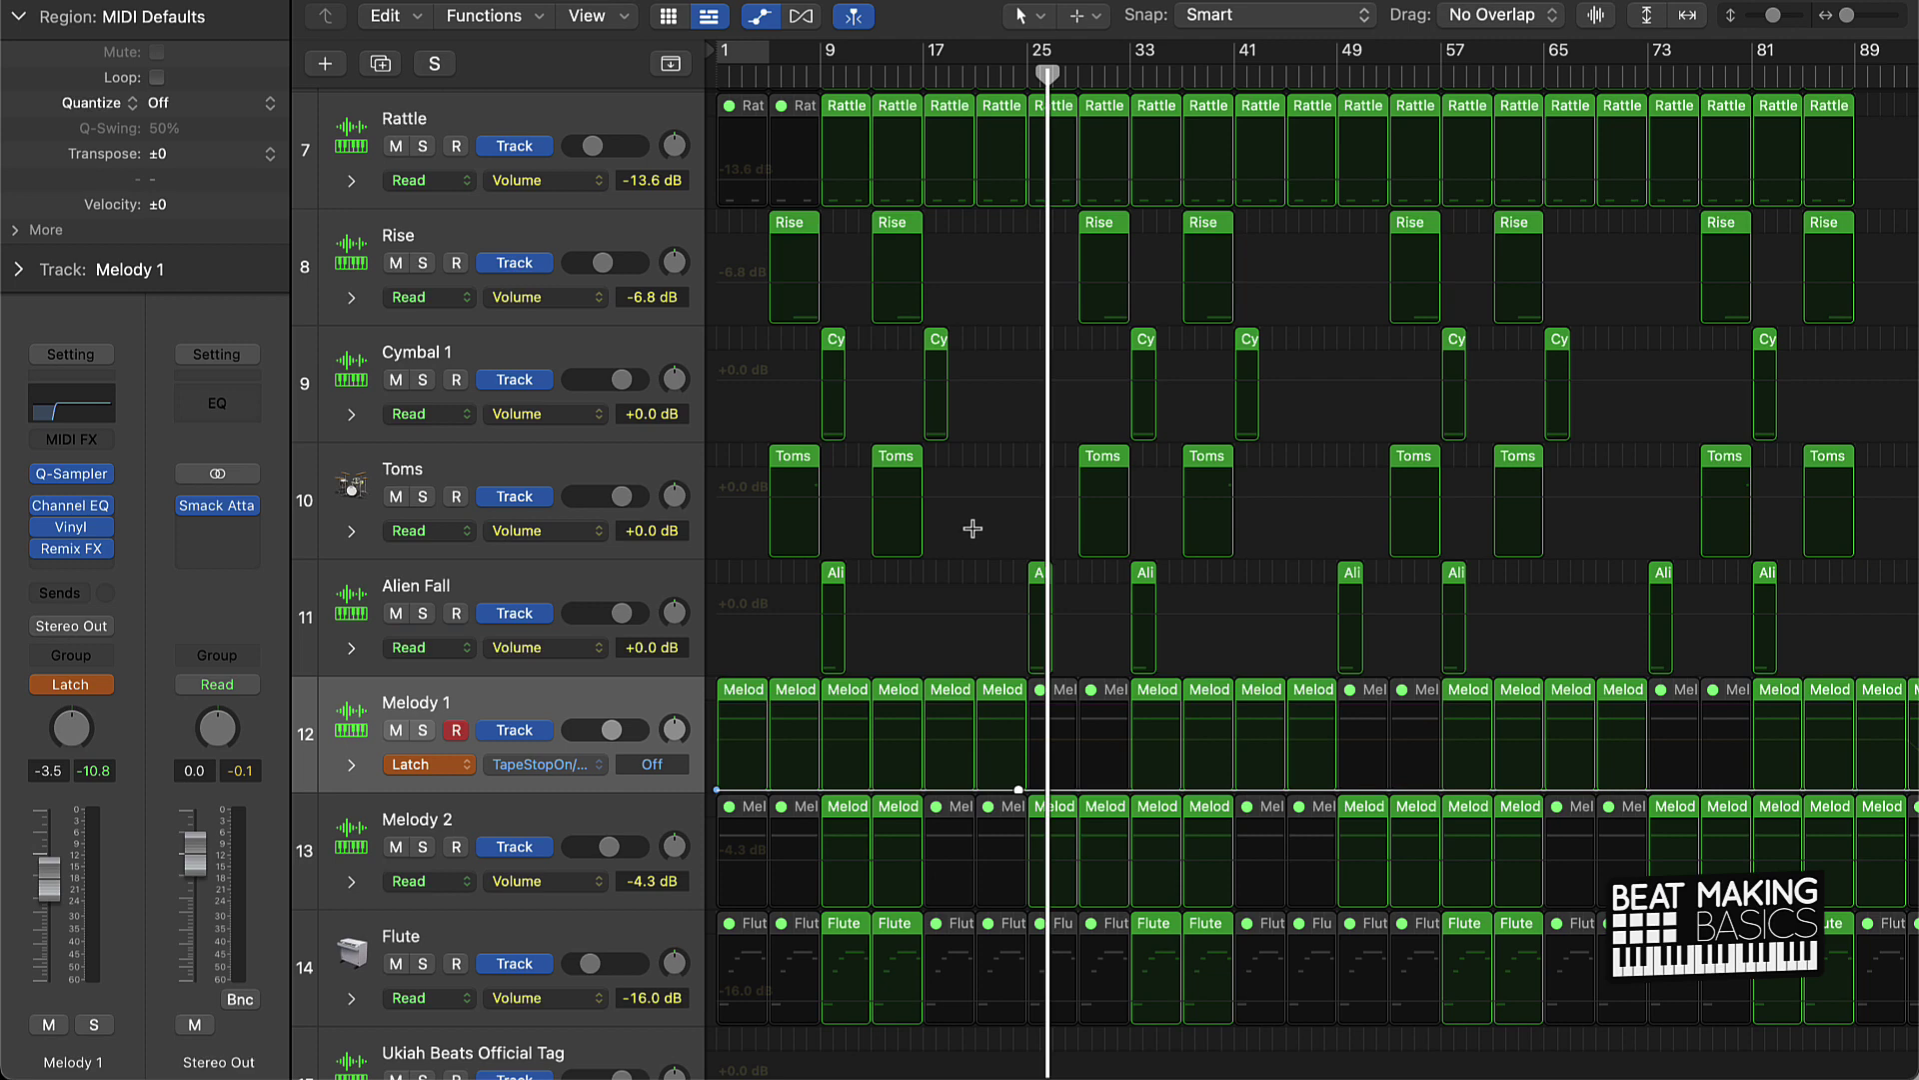
key("a")
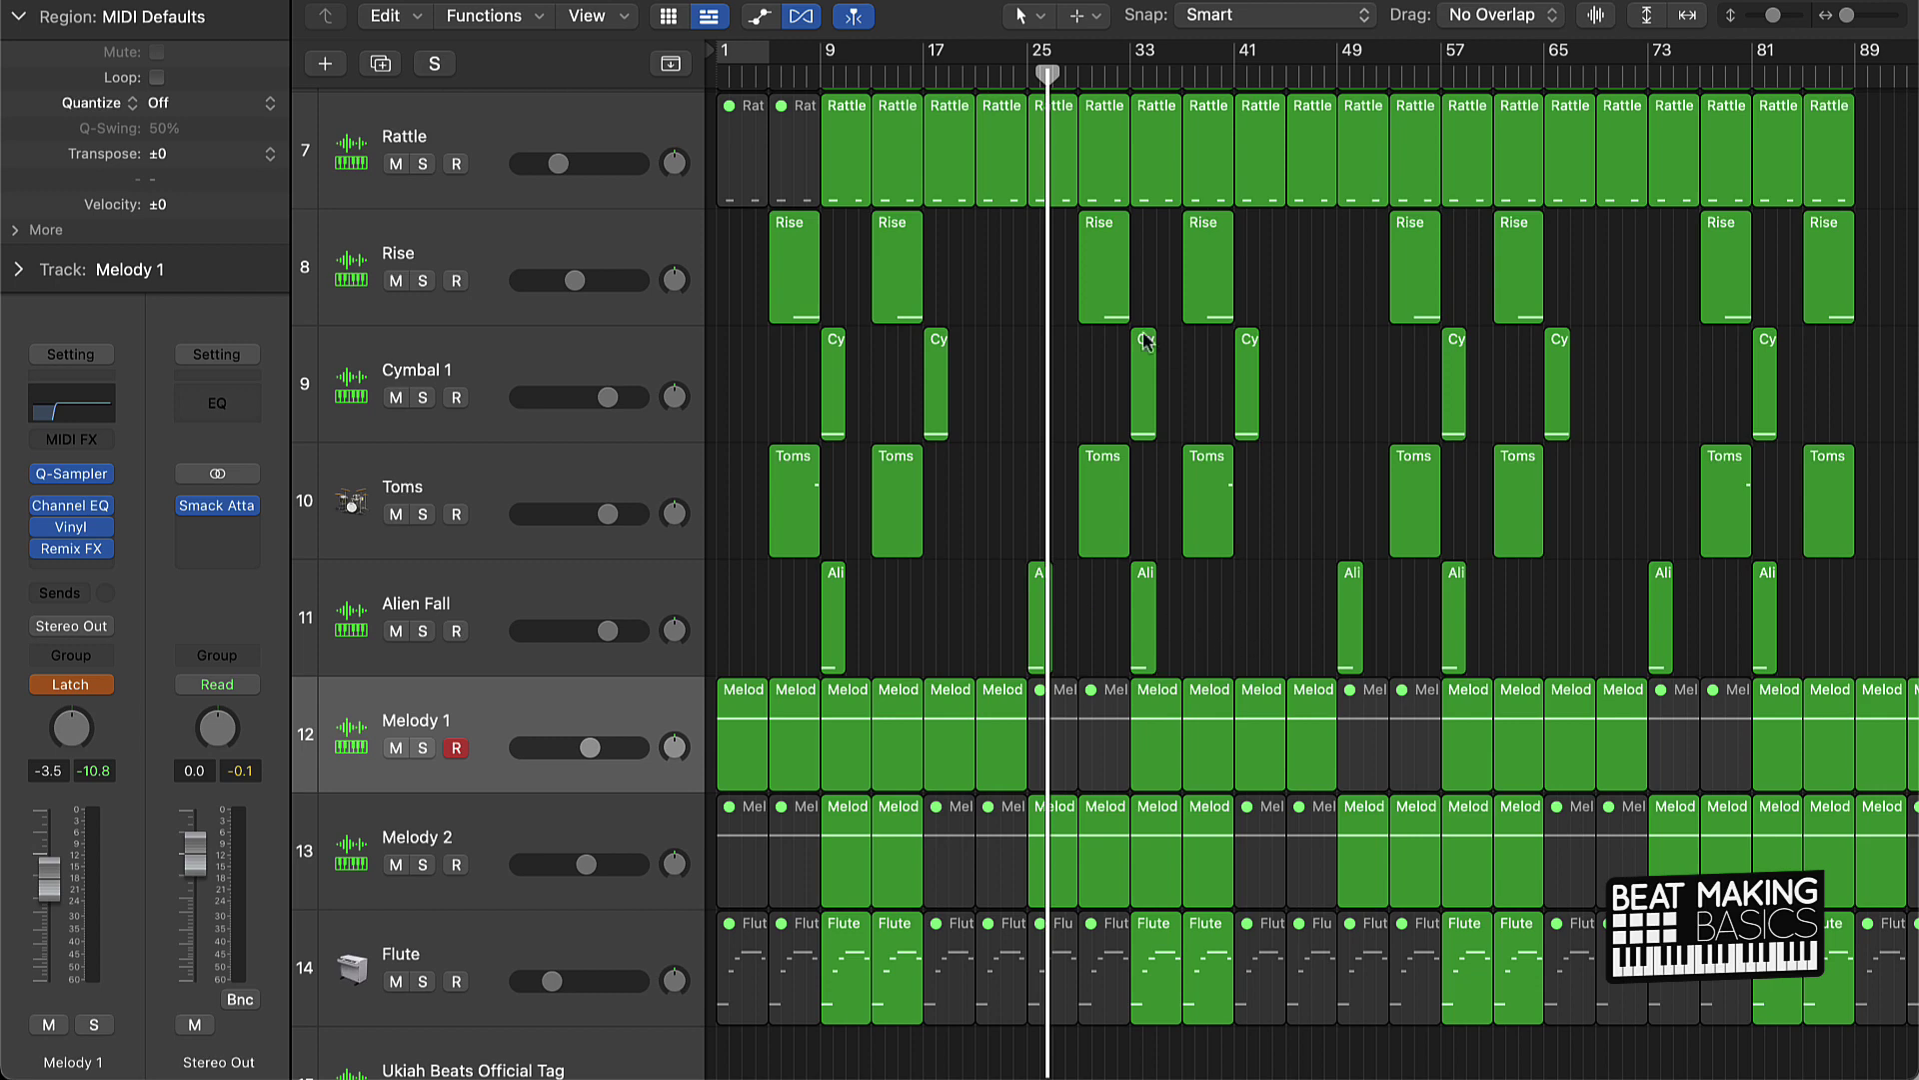
Step: Mute the Hat, Snare, Clap, Open and Rattle regions that start at bar 41
scroll(1200, 400, "down", 6)
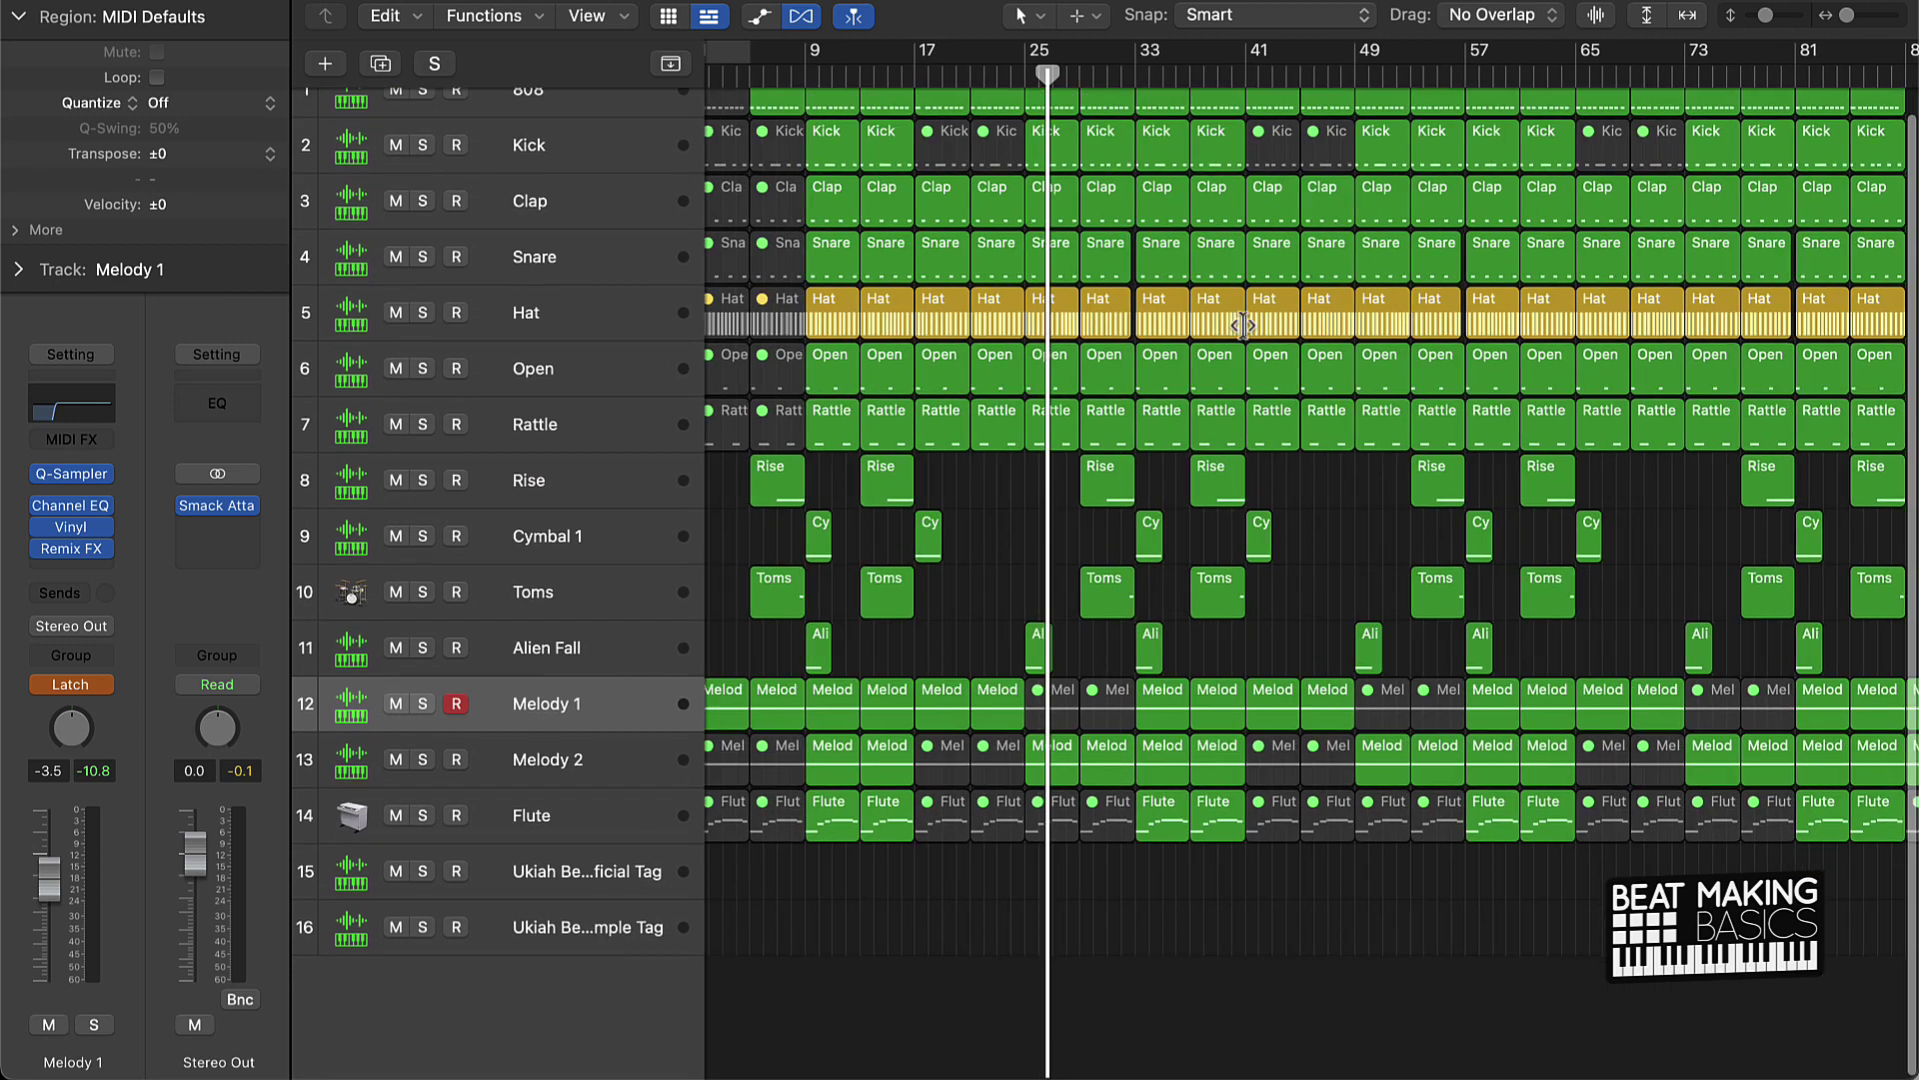
left_click(1296, 312)
scroll(1295, 312, "right", 1)
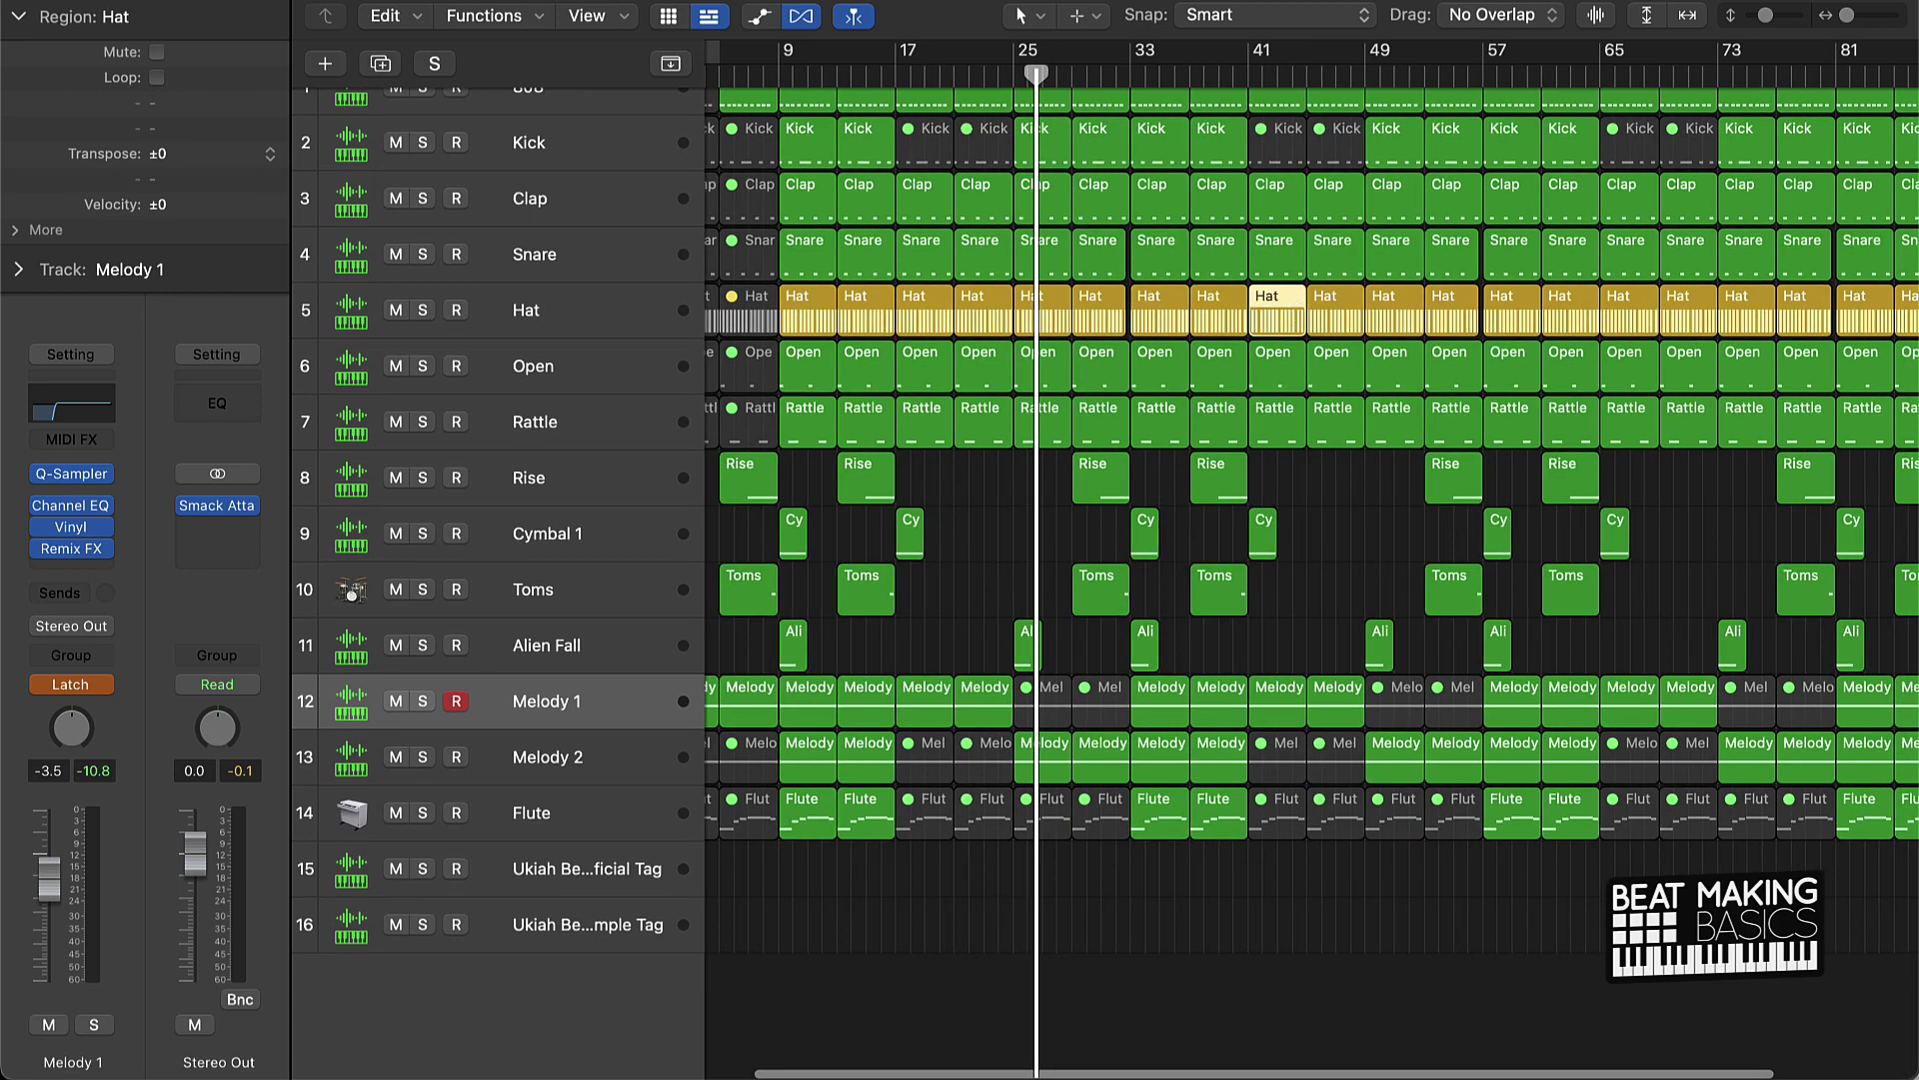
key("ctrl+m")
left_click(1270, 246)
left_click(1272, 190, "shift")
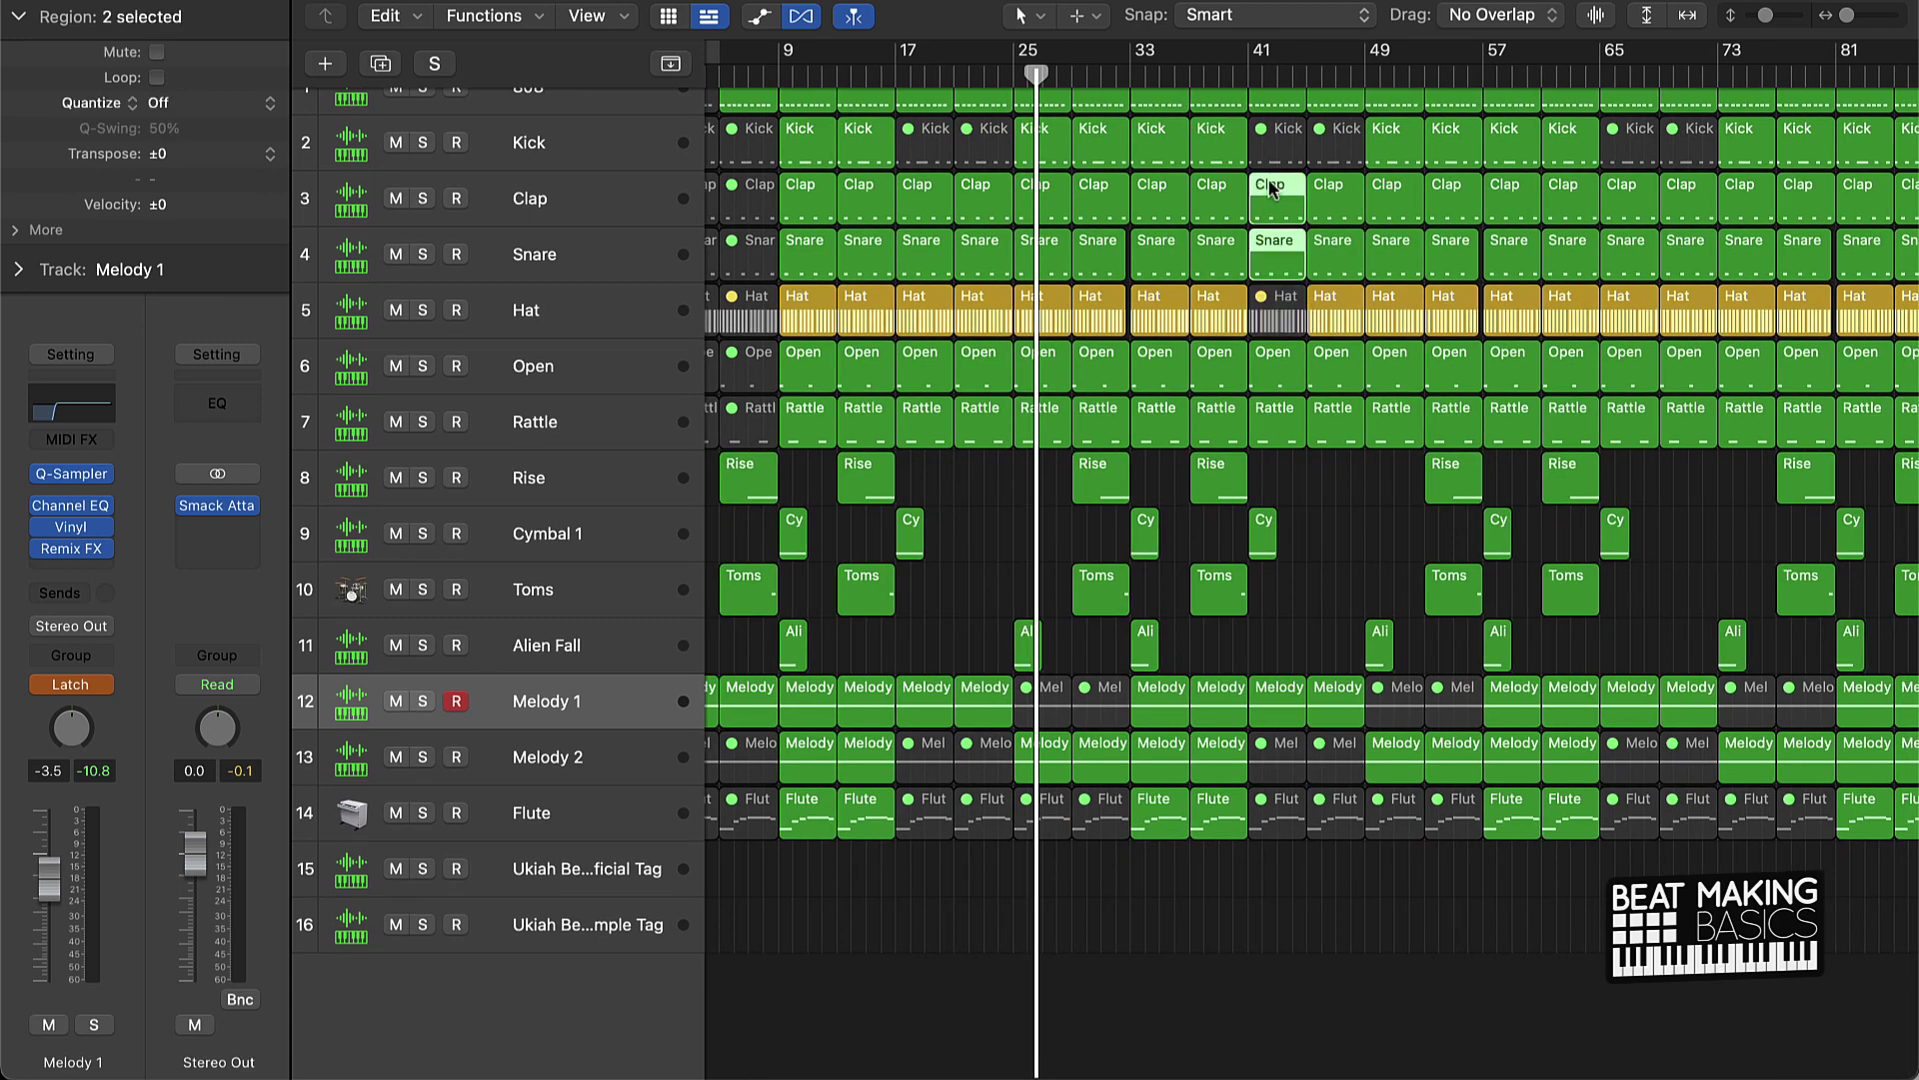
left_click(1297, 376, "shift")
left_click(1290, 420, "shift")
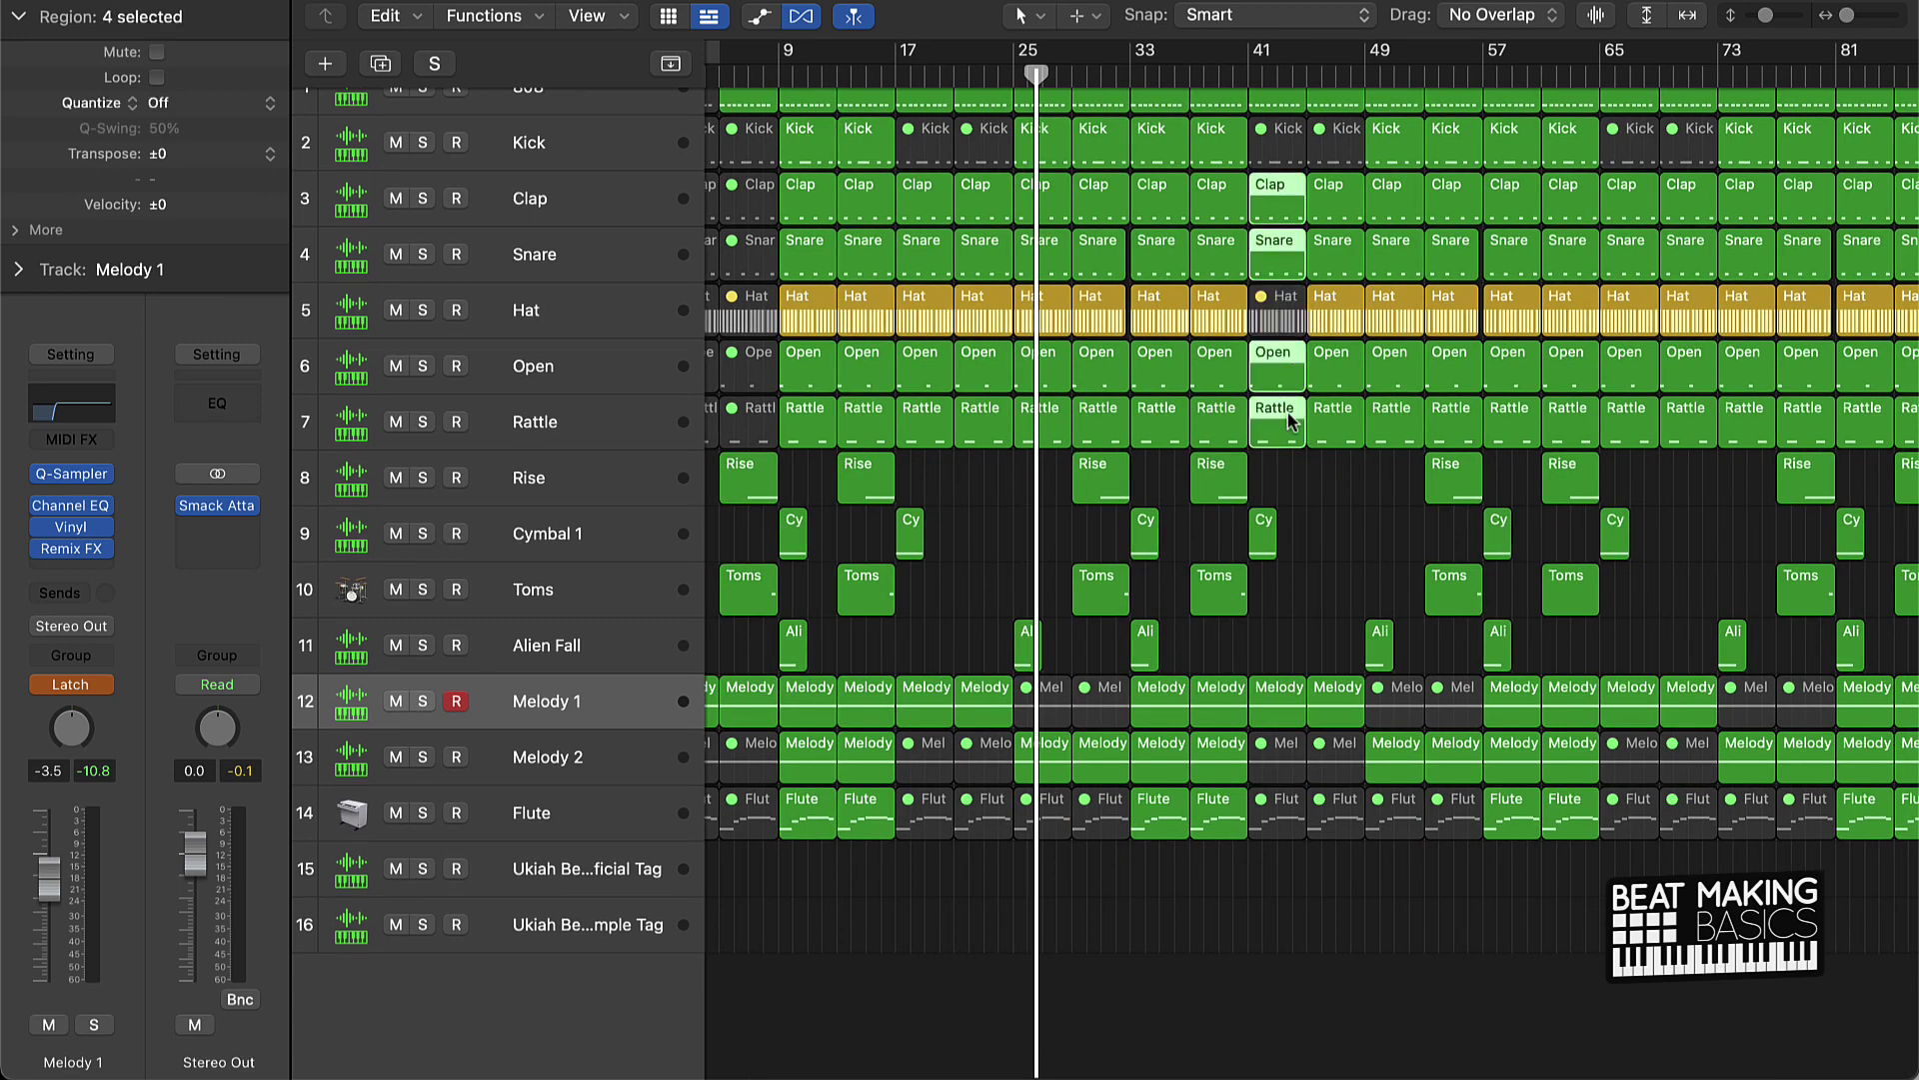
key("ctrl+m")
left_click(1317, 617)
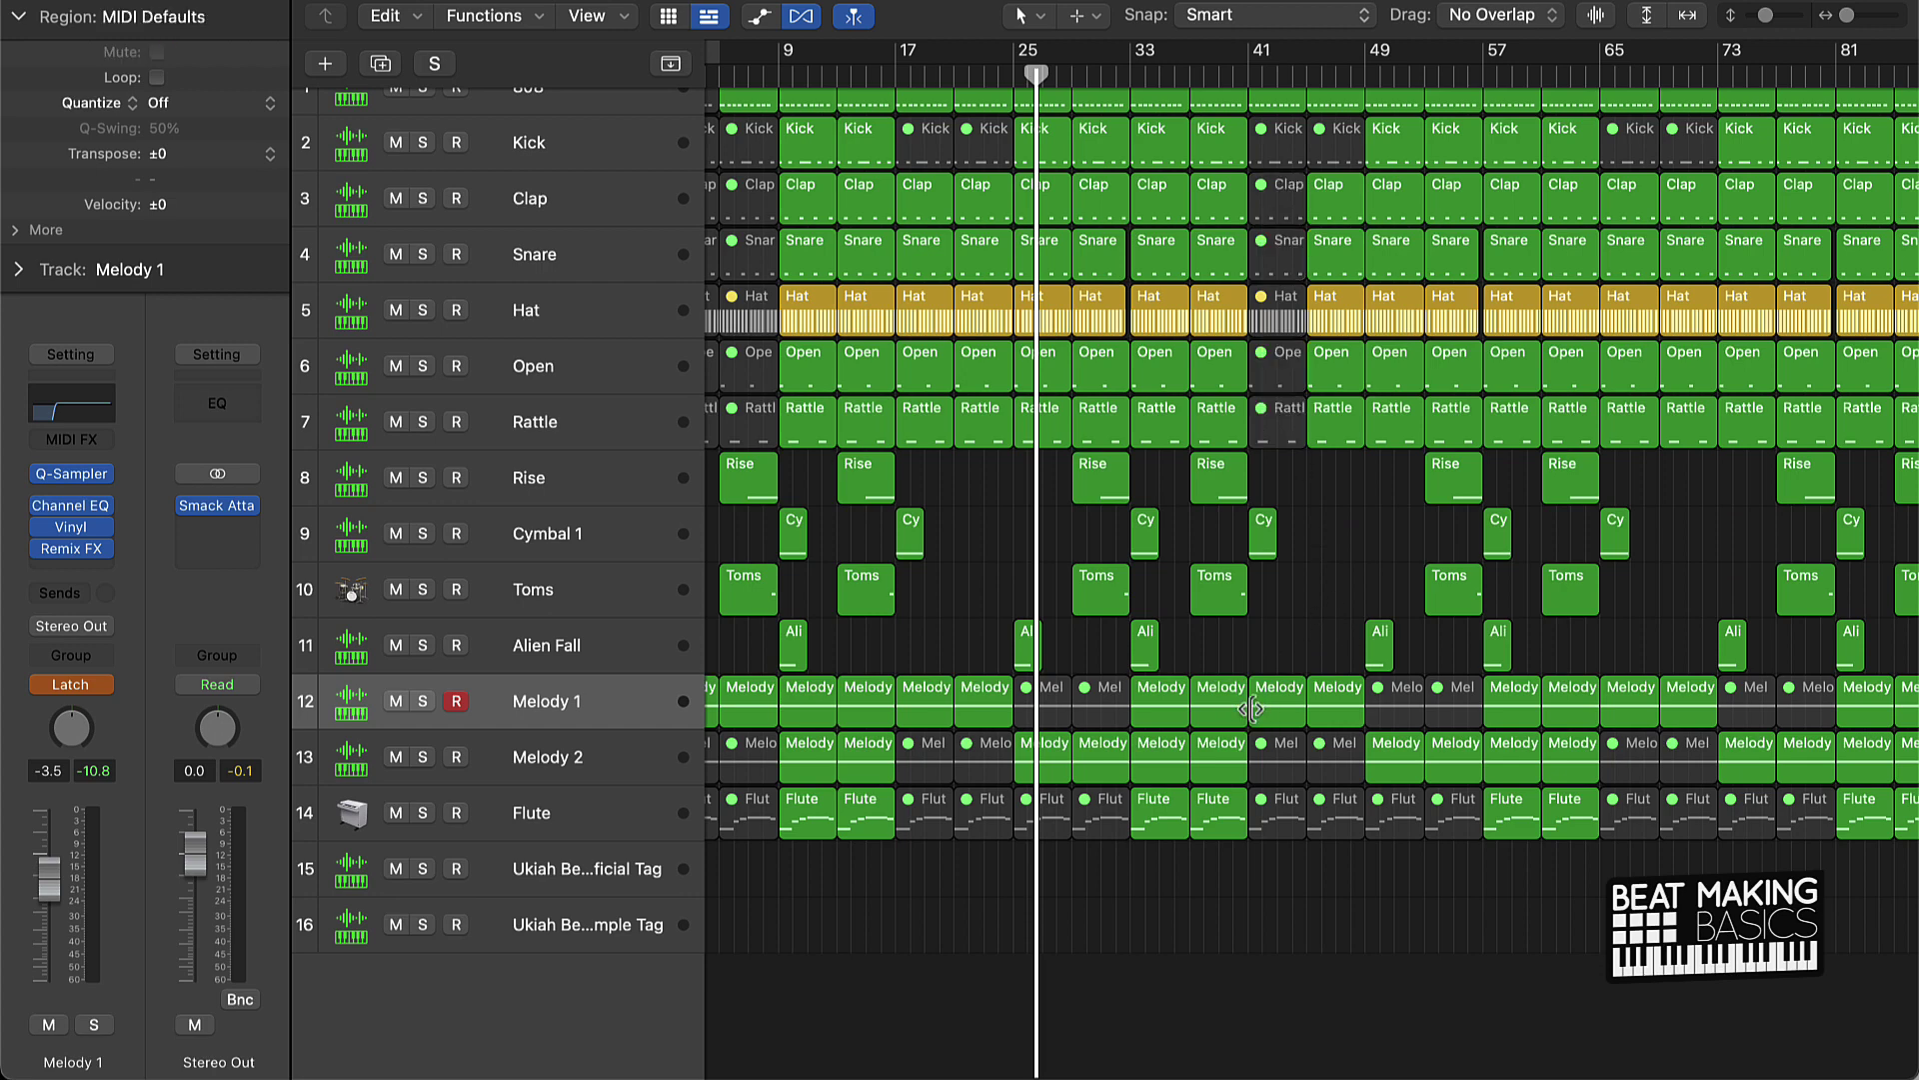
Step: Play from about bar 39 and record a Remix FX filter sweep on the Melody 1 track
left_click(1247, 73)
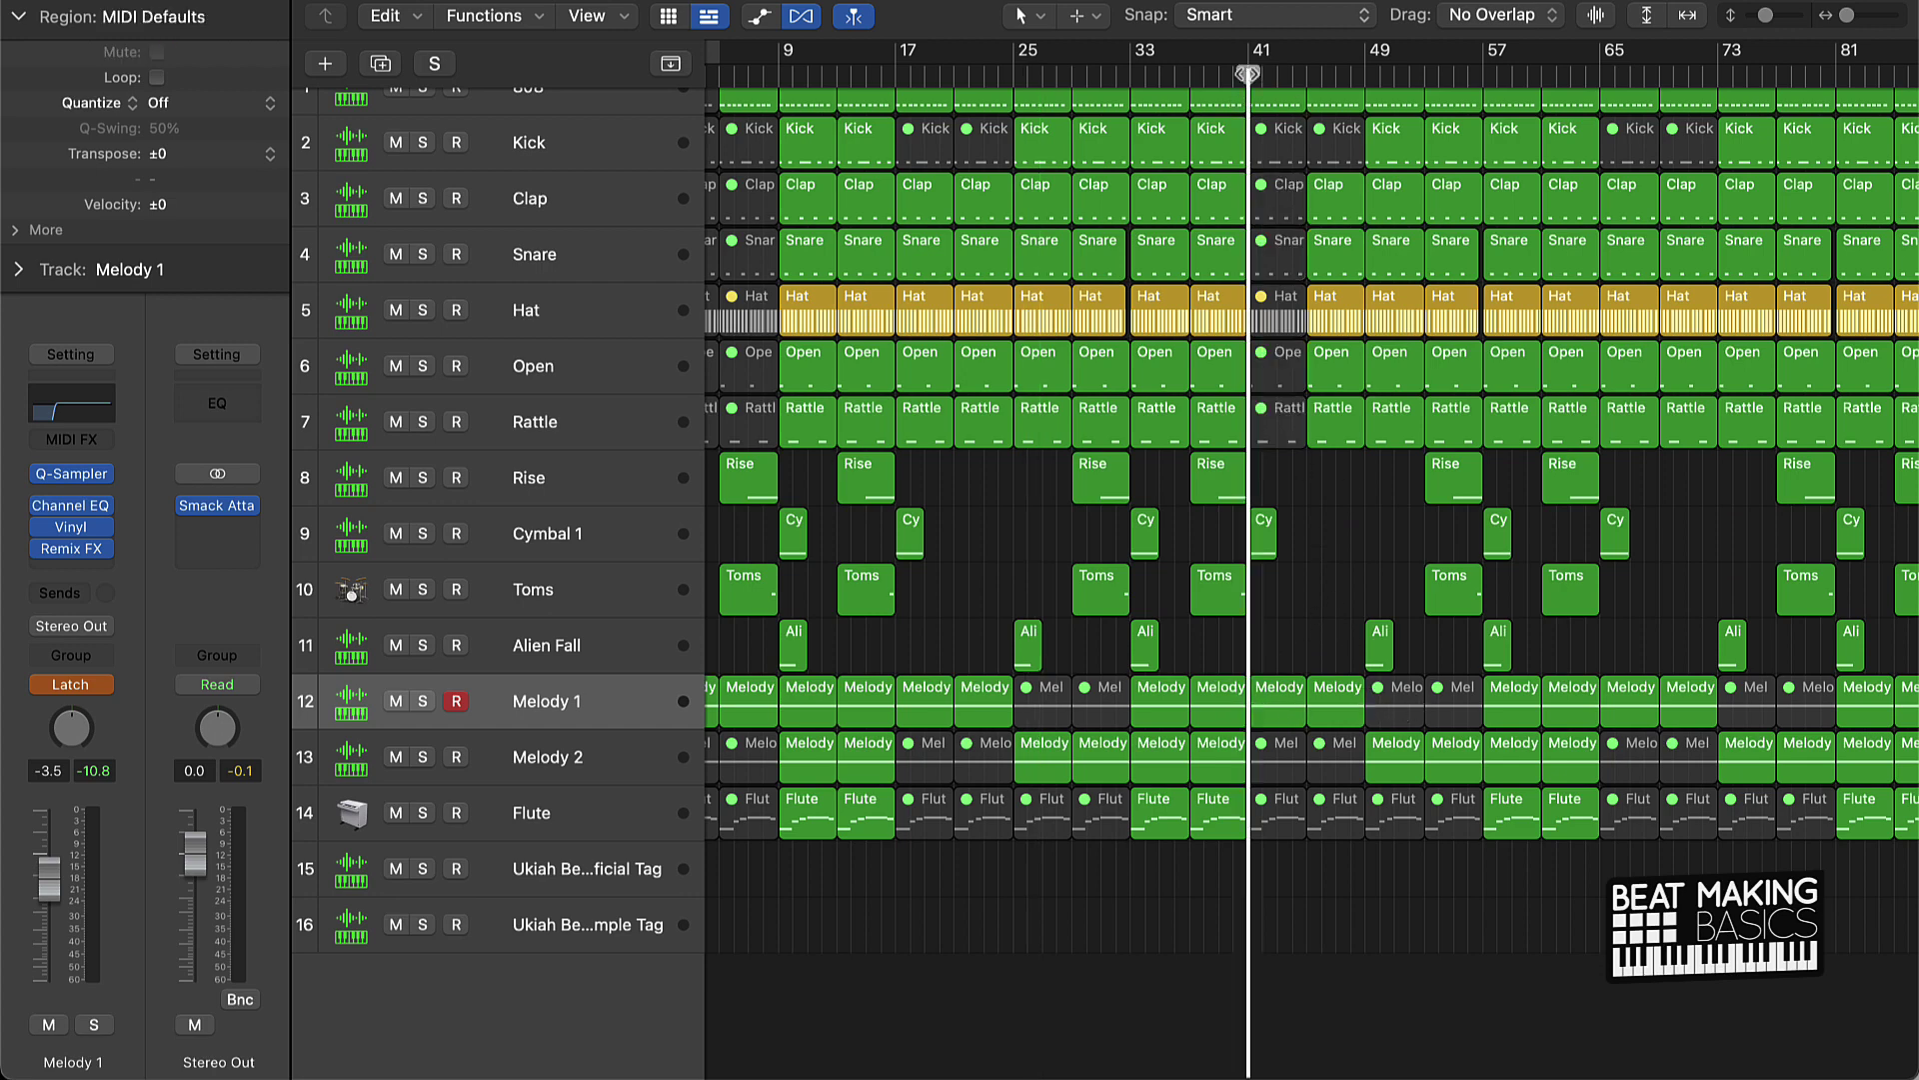
left_click_drag(1248, 73, 1219, 75)
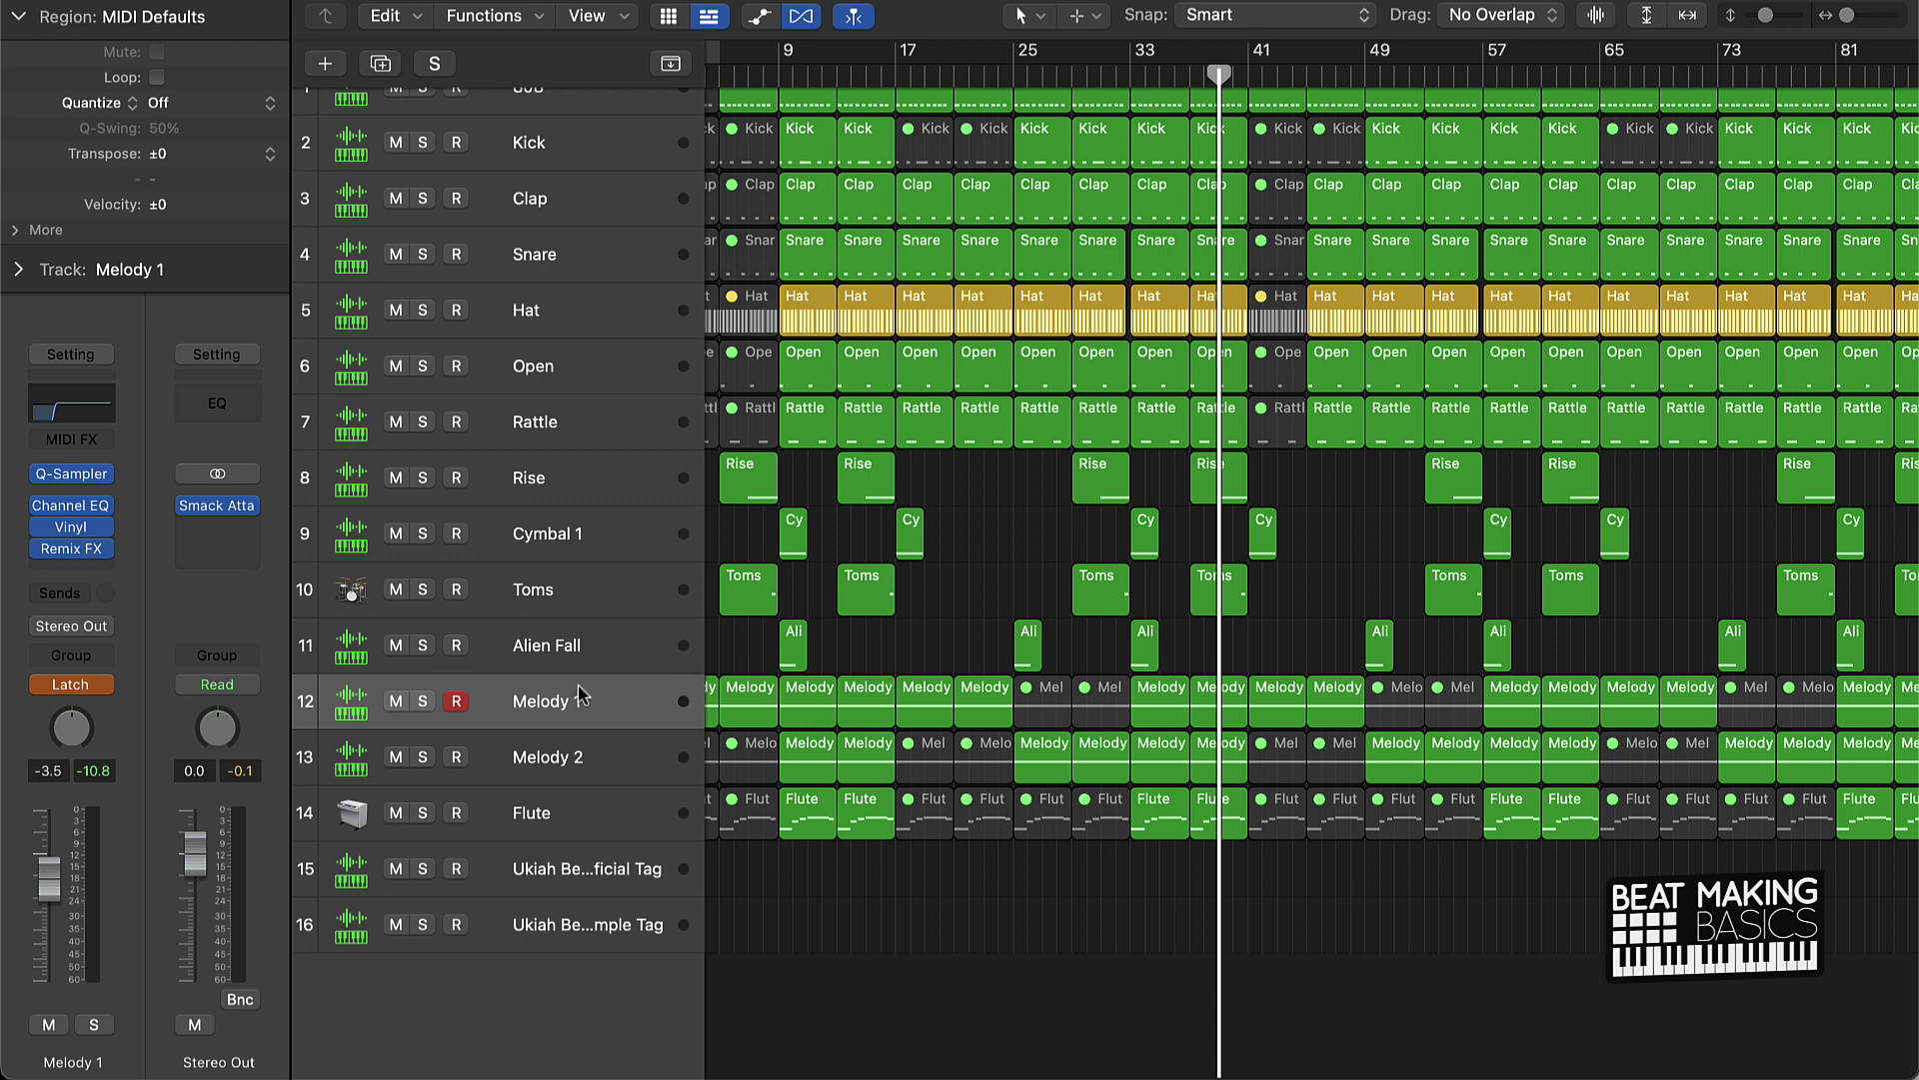
left_click(70, 552)
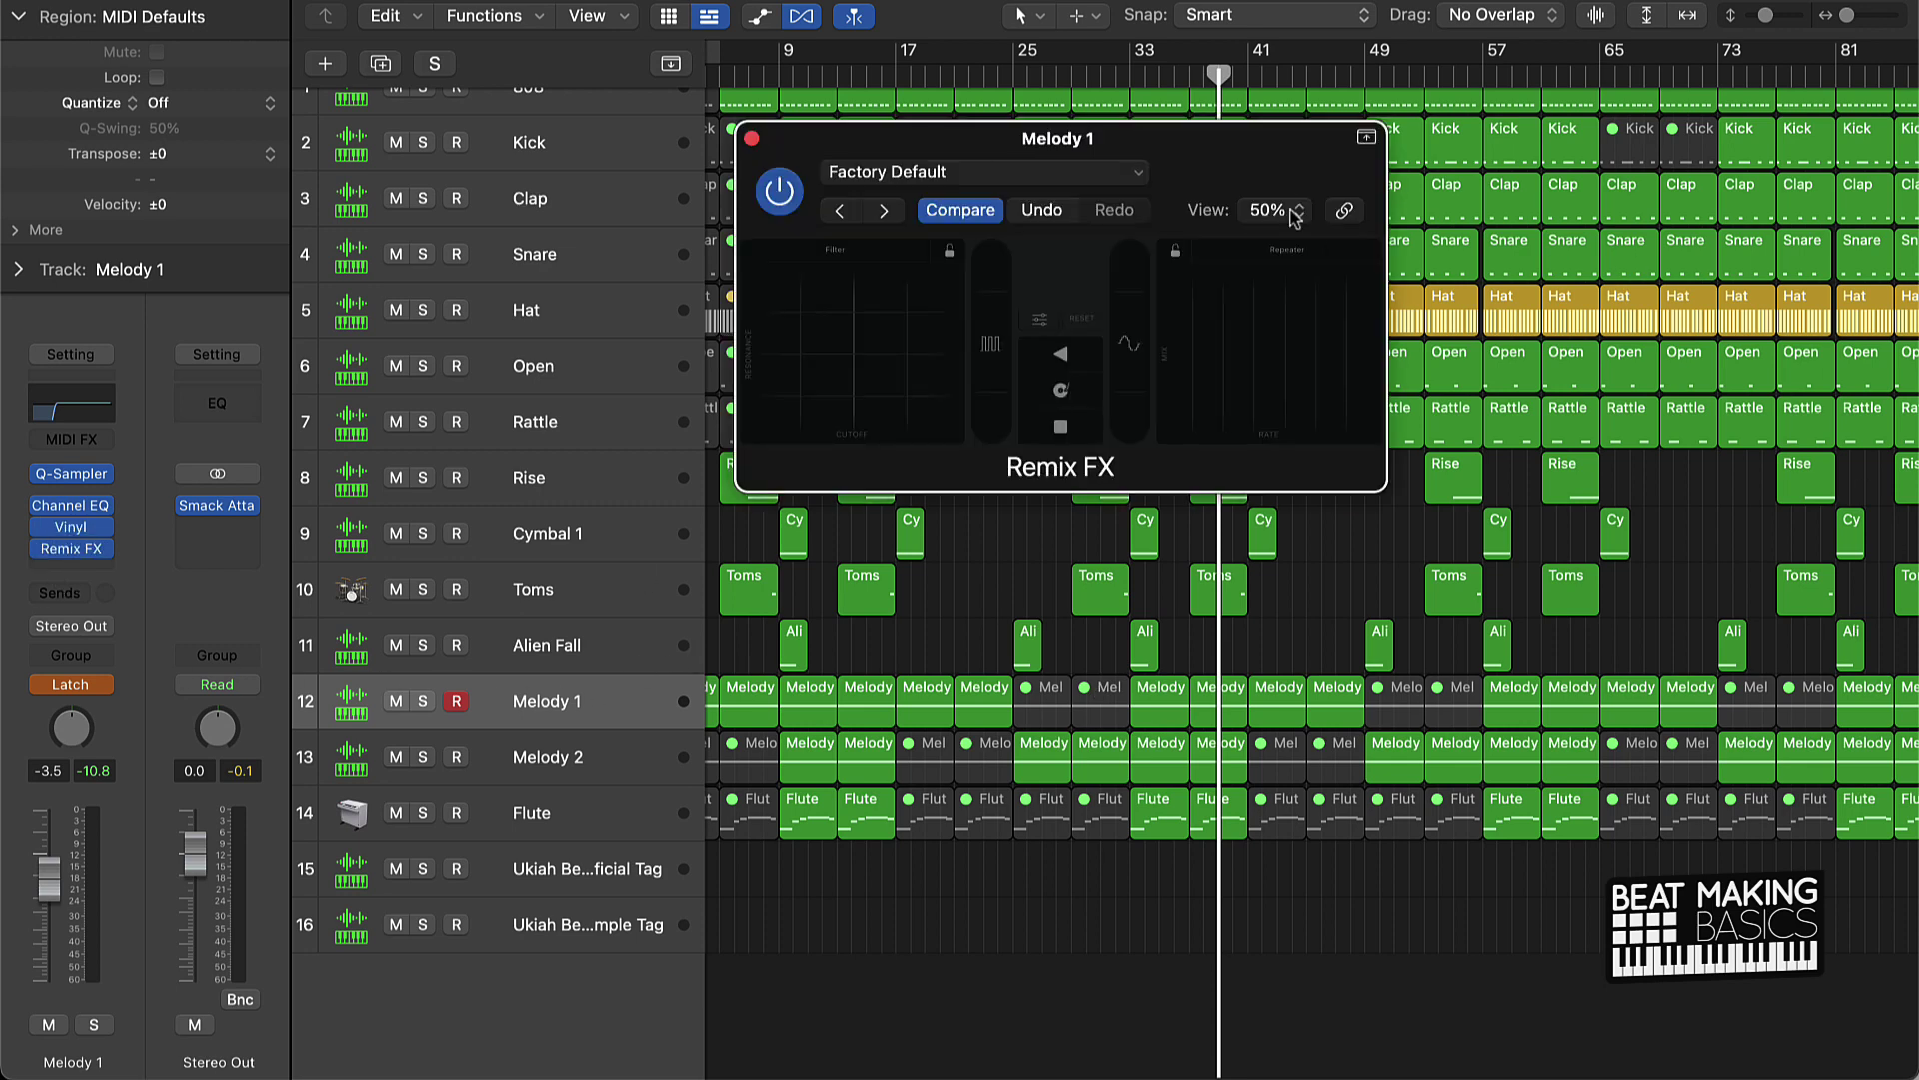
key("space")
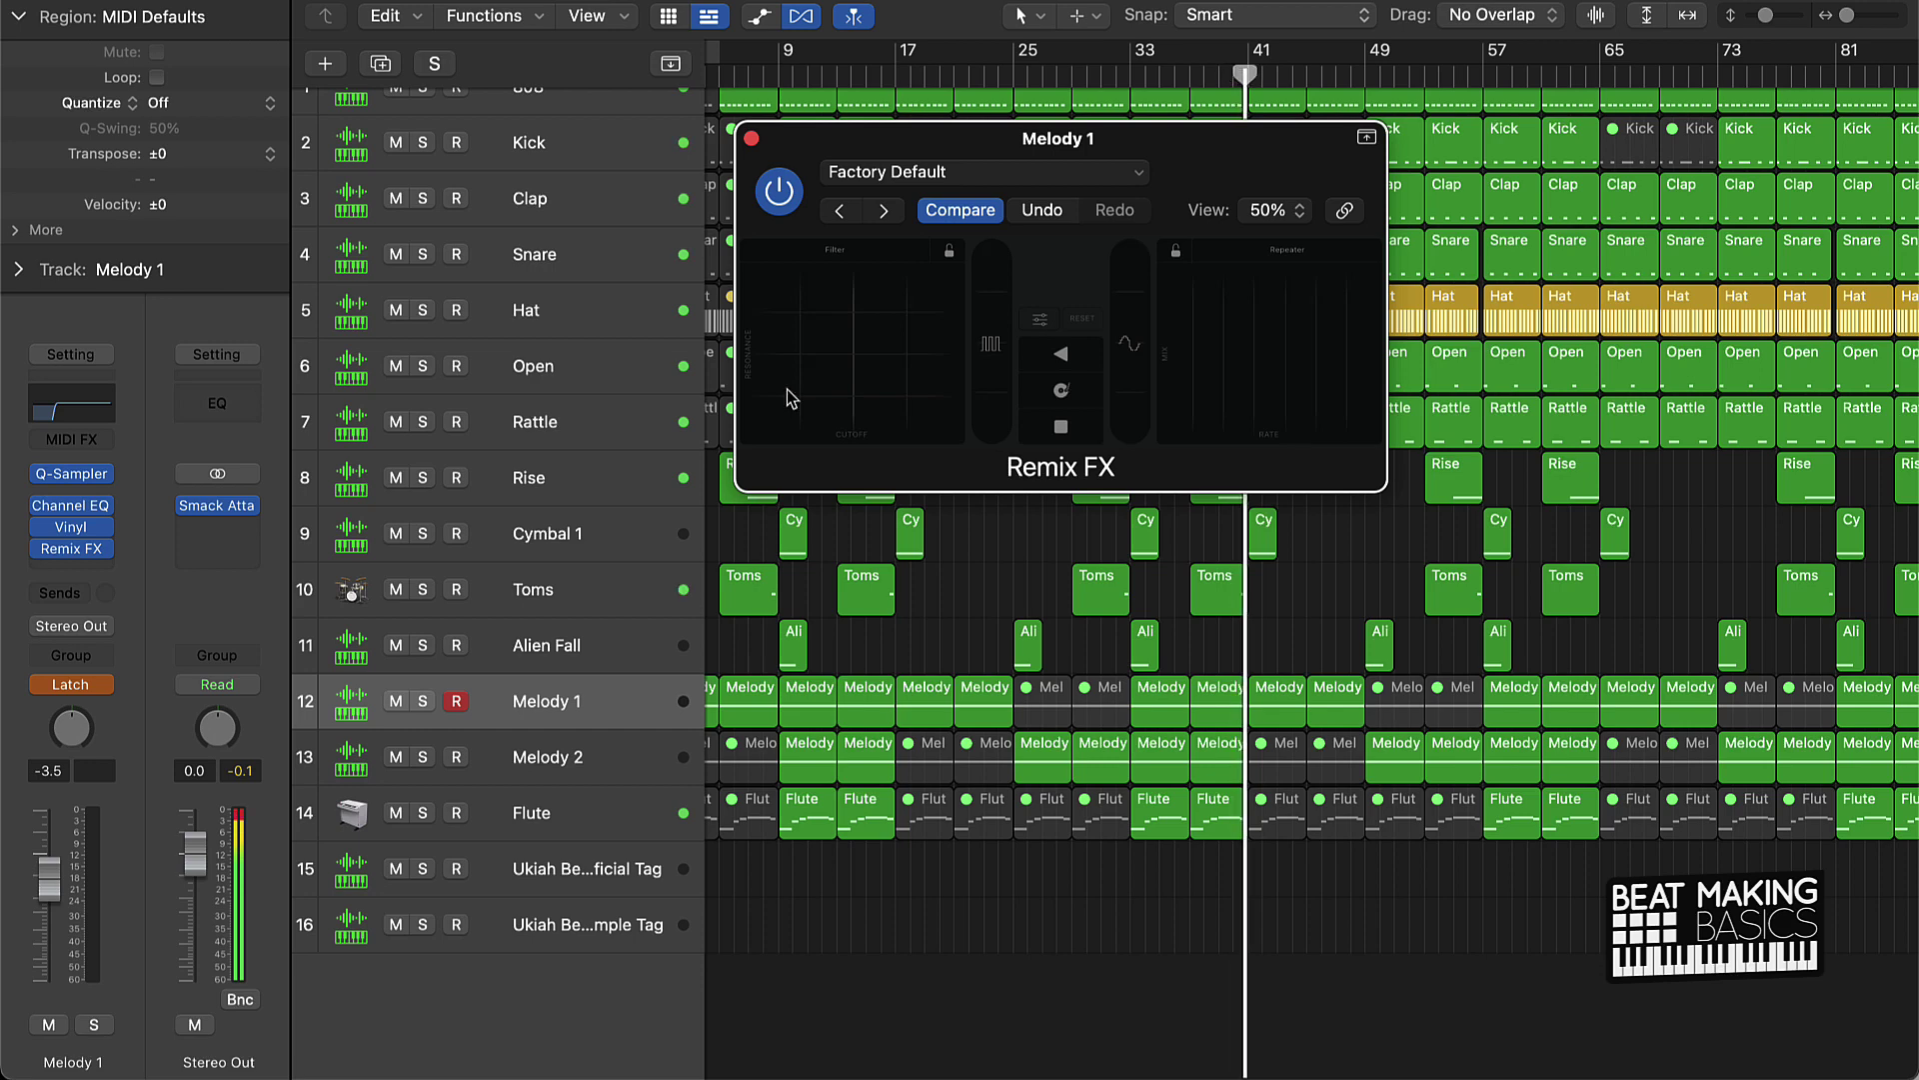
left_click_drag(786, 399, 842, 372)
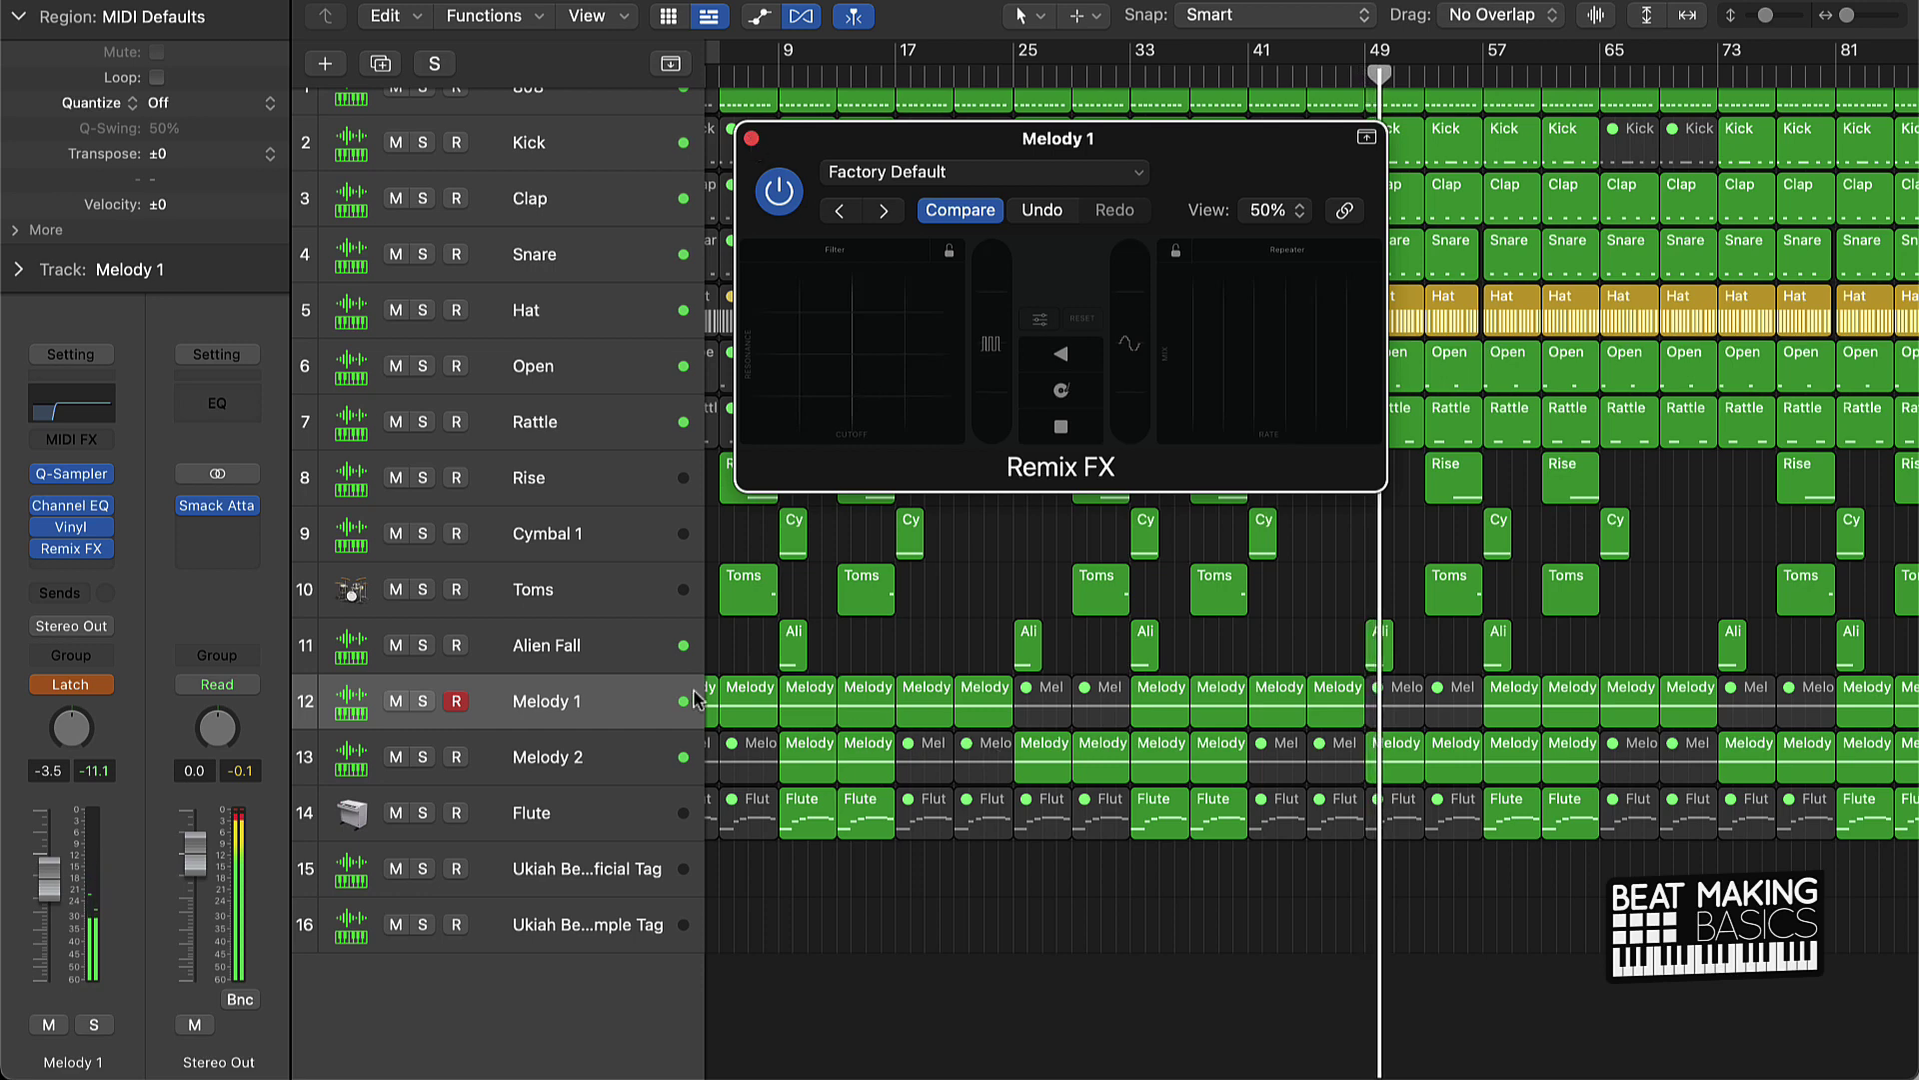
left_click(602, 653)
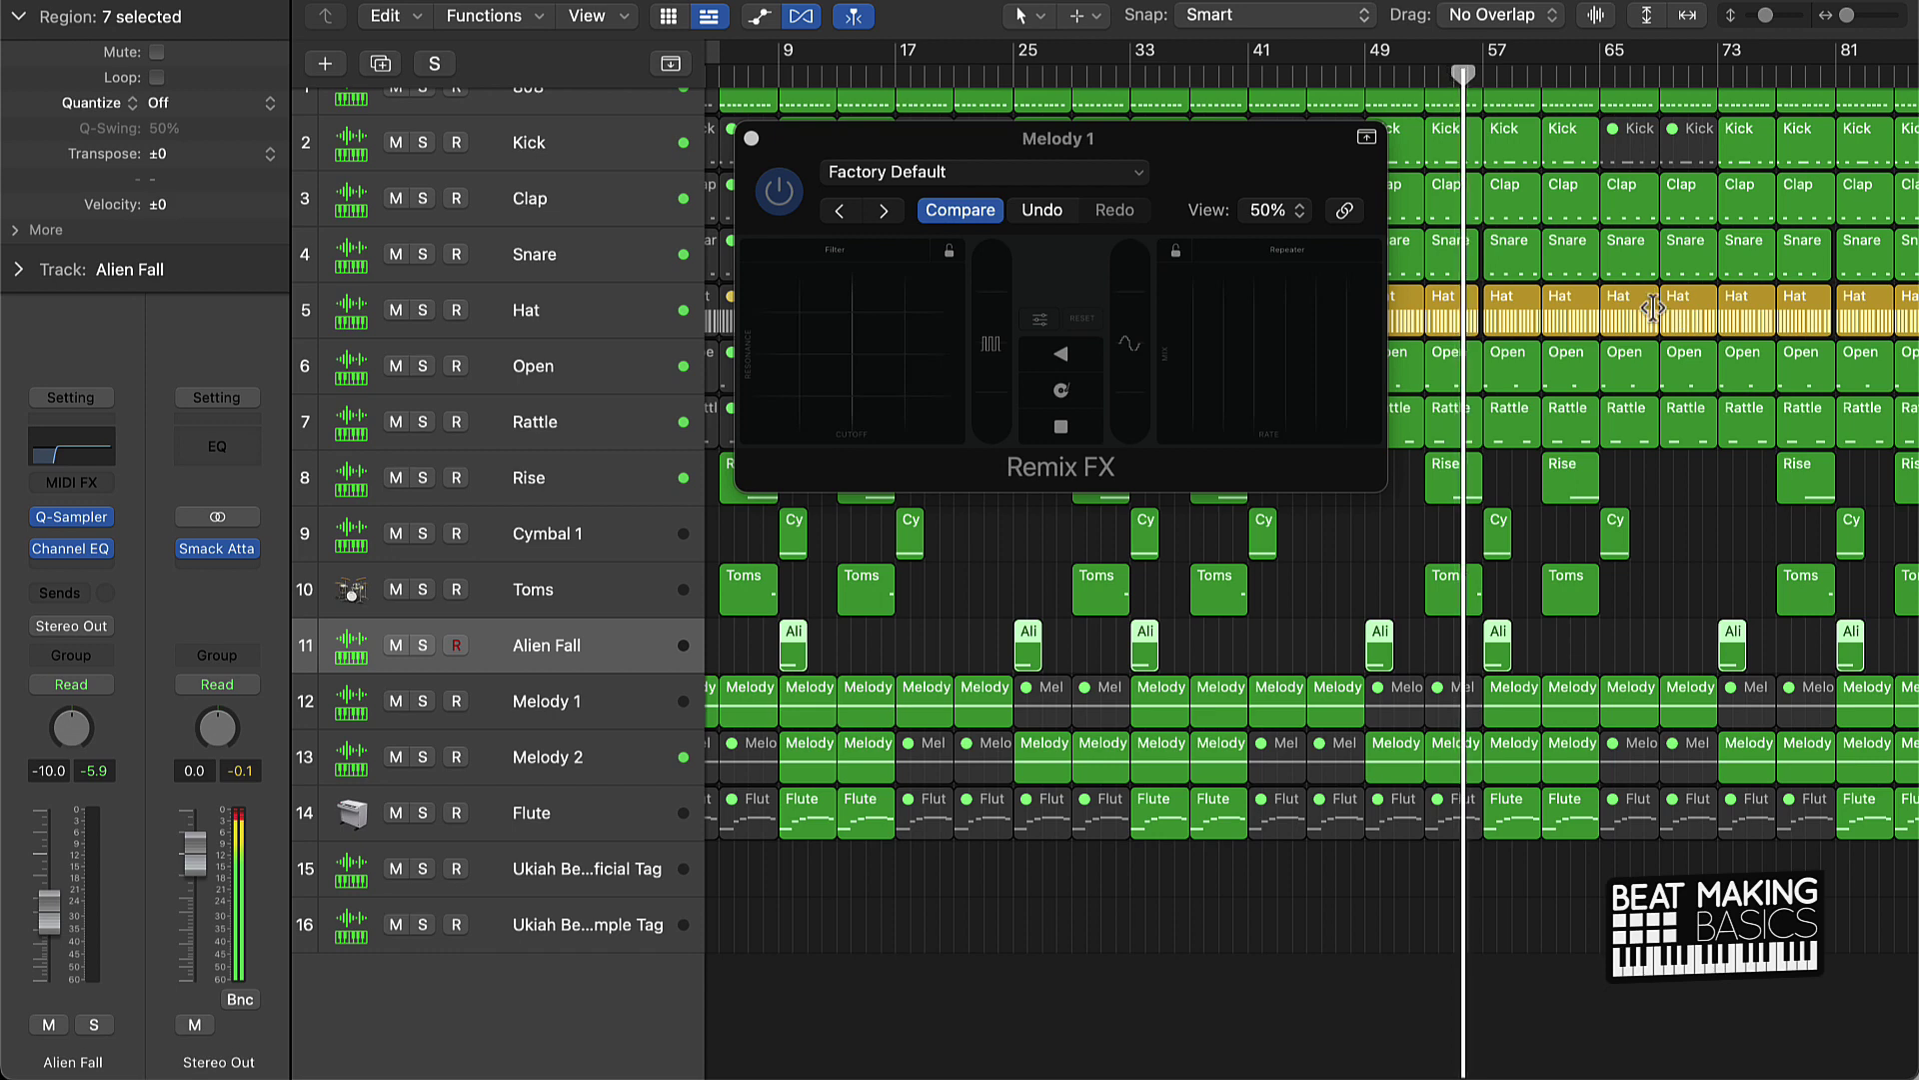
Step: Mute the Hat, Snare, Clap, Open and Rattle regions that start at bar 65
left_click(1622, 317)
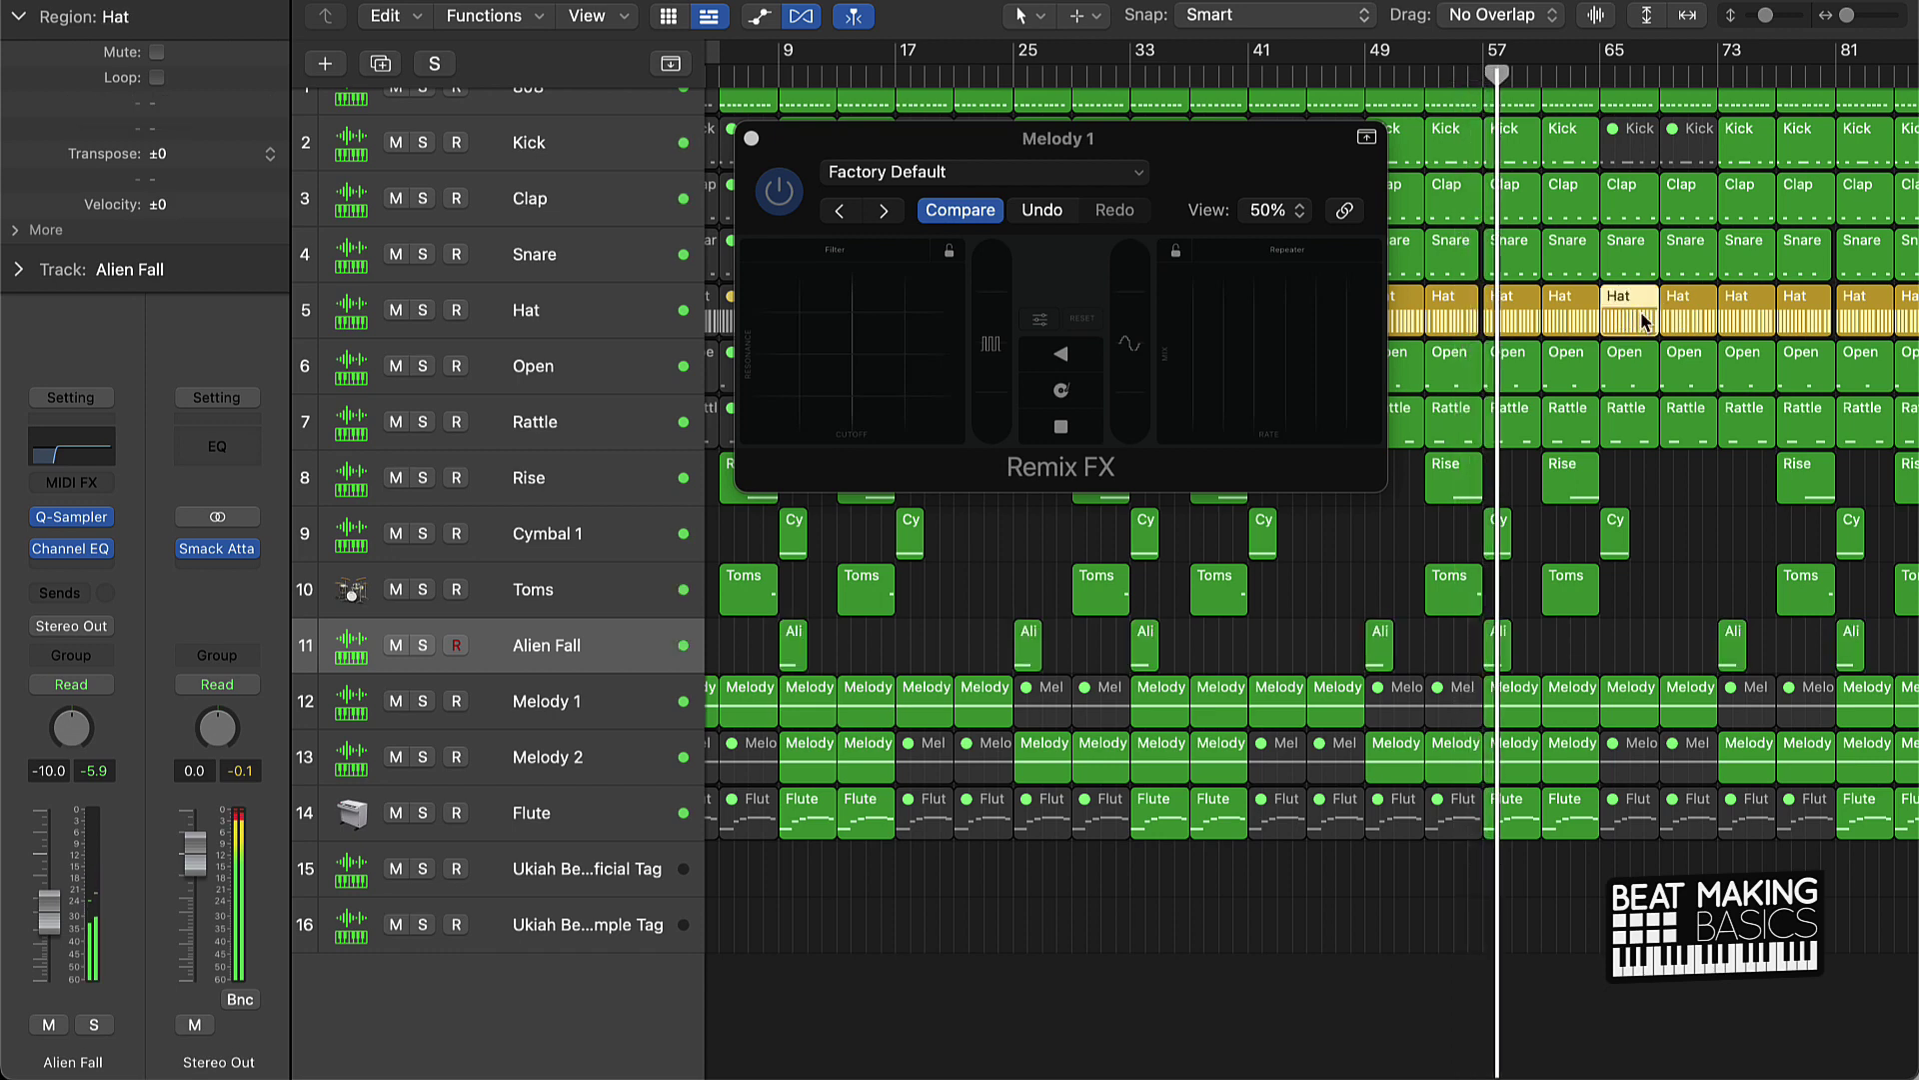
left_click(1640, 262, "shift")
left_click(1639, 200, "shift")
left_click(1635, 370, "shift")
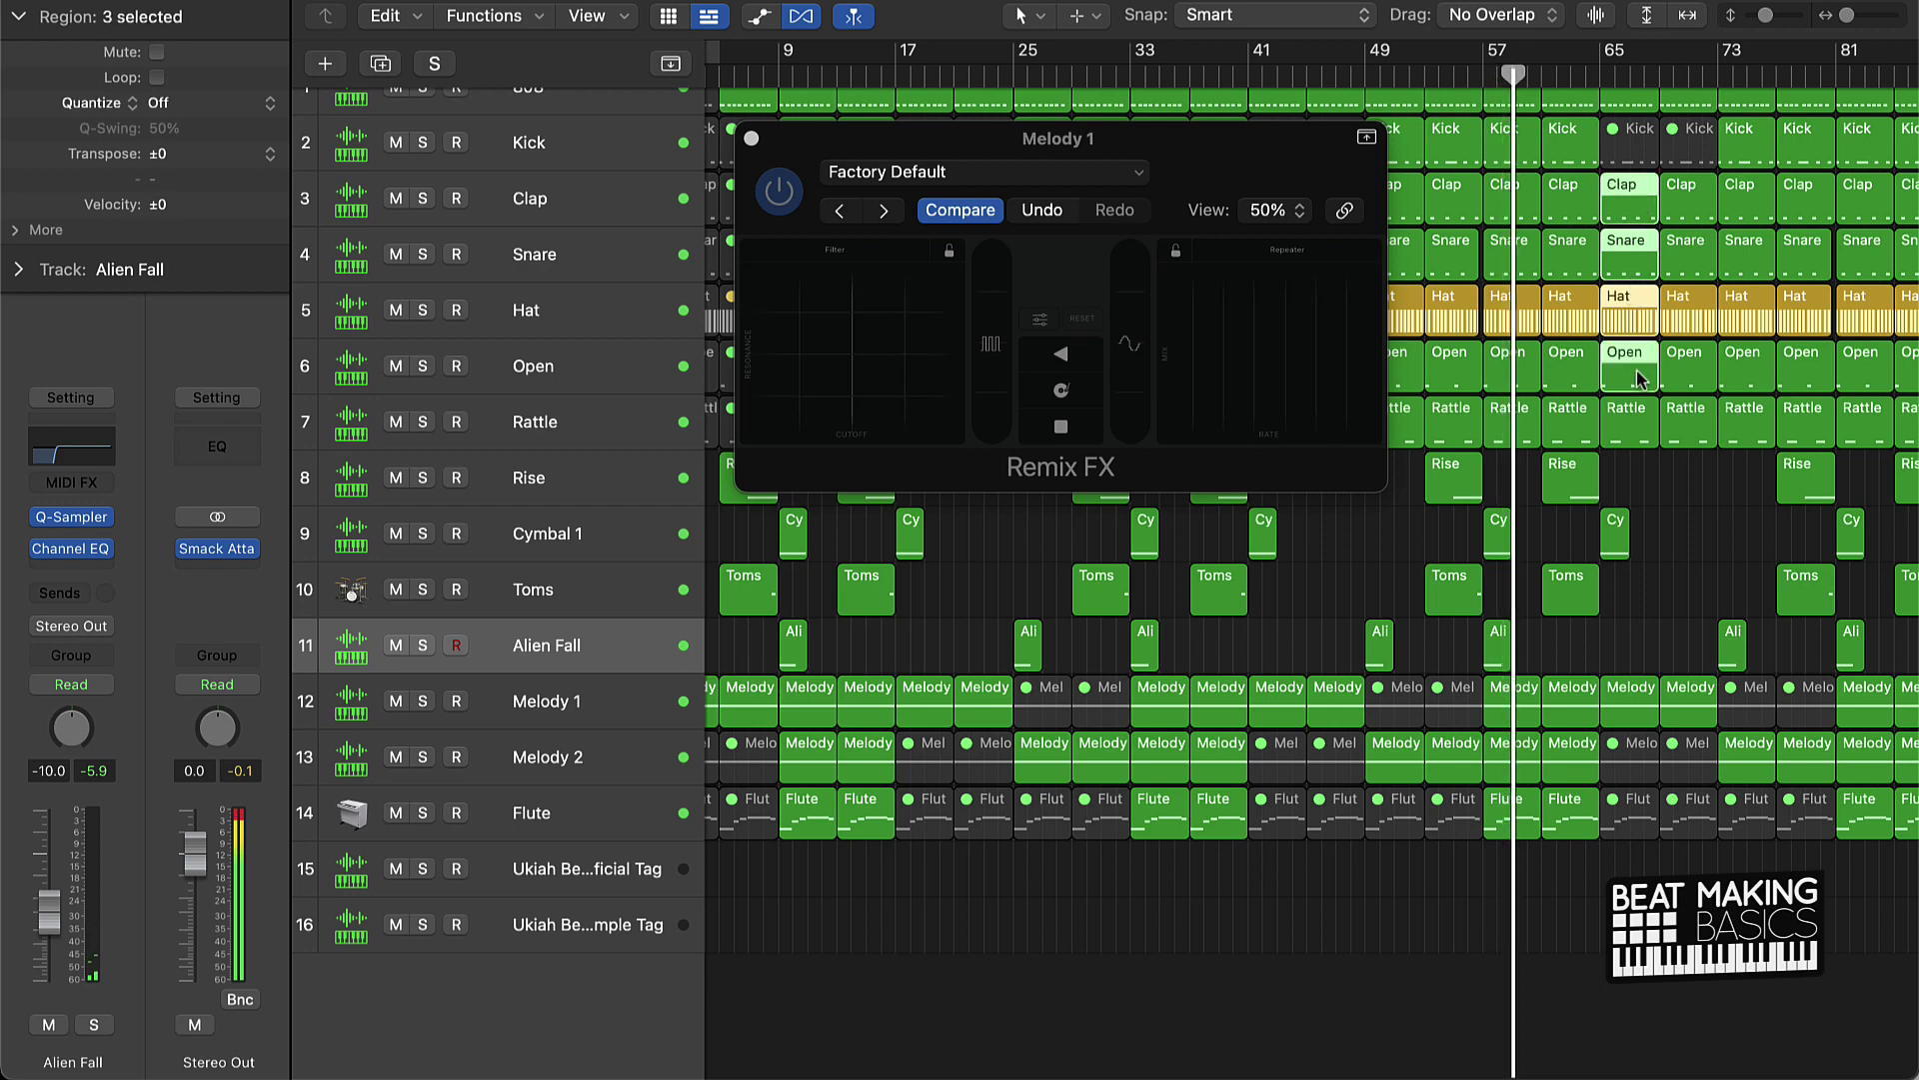
left_click(1632, 425, "shift")
key("ctrl+m")
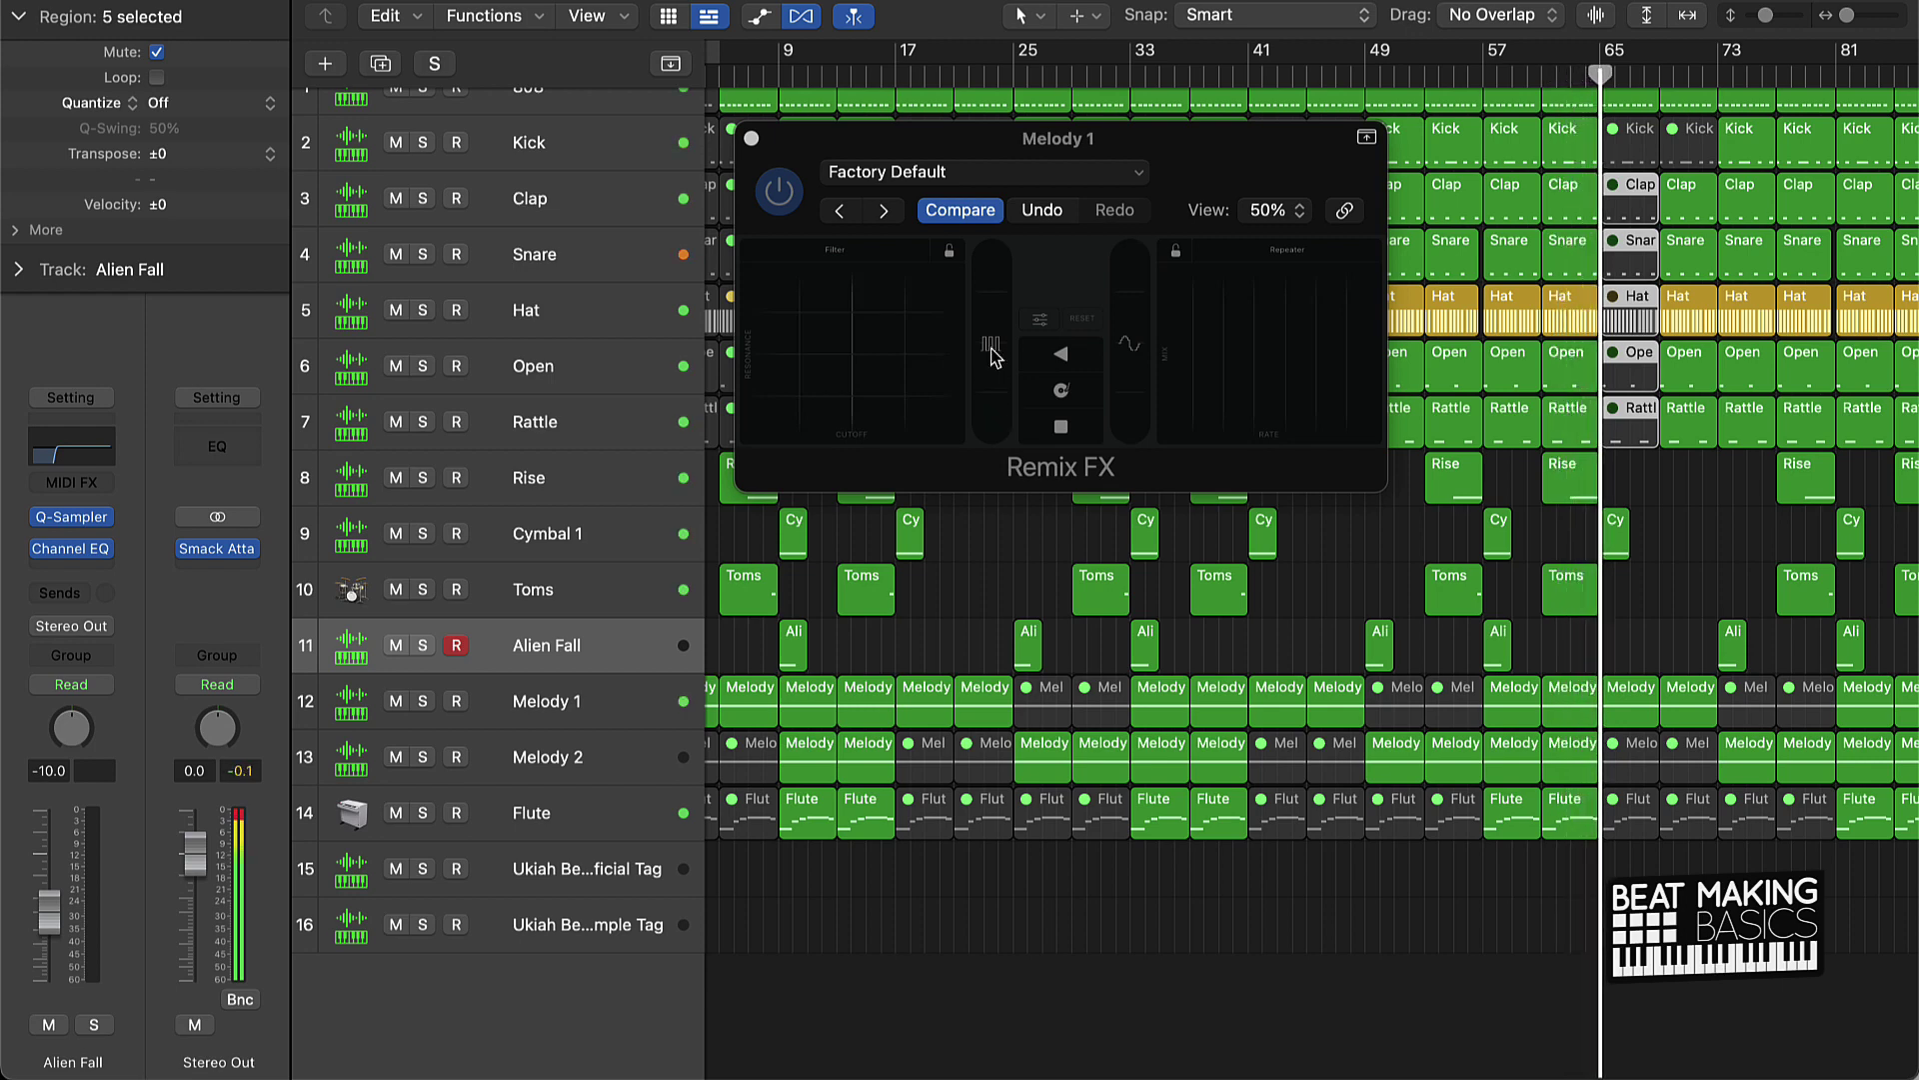
Step: Perform a gater move in Melody 1's Remix FX as playback reaches bar 65, and close the plug-in window
left_click_drag(994, 351, 992, 320)
left_click(751, 138)
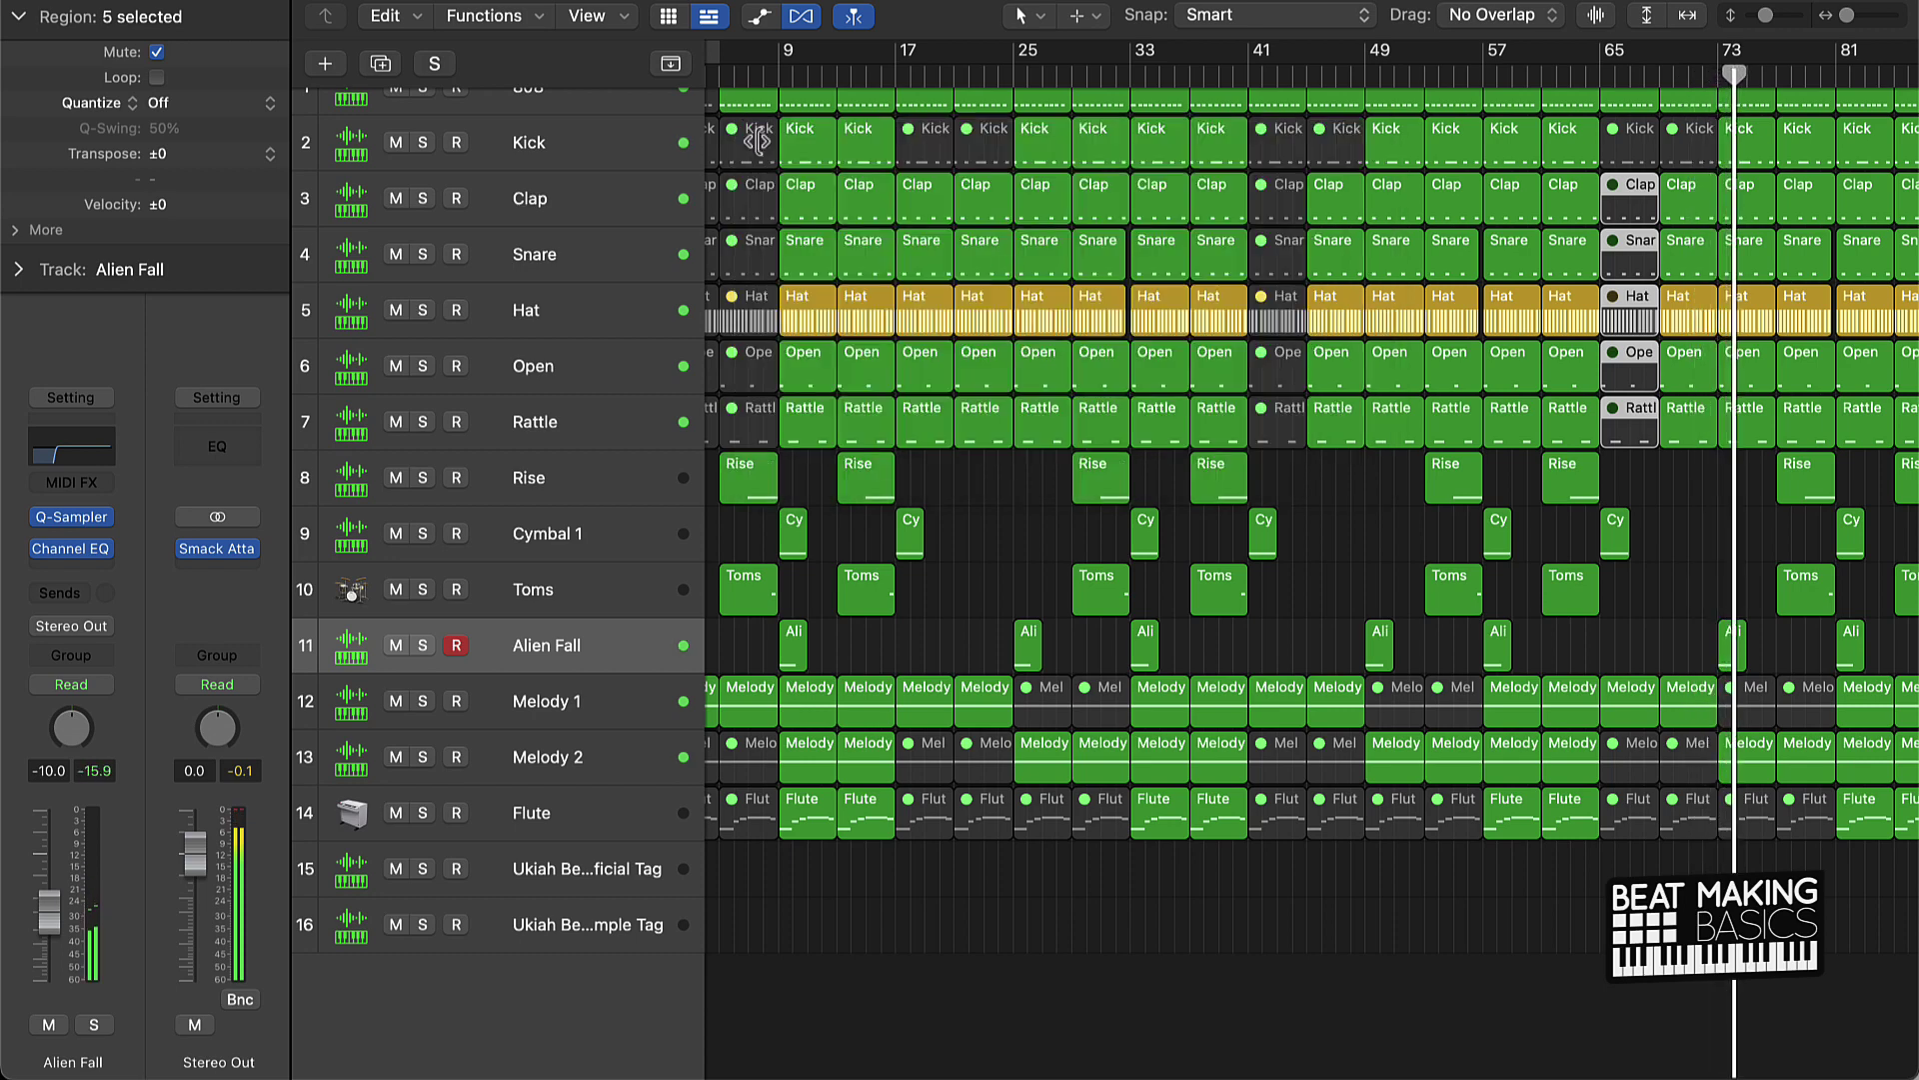
scroll(1427, 430, "right", 5)
left_click(1545, 551)
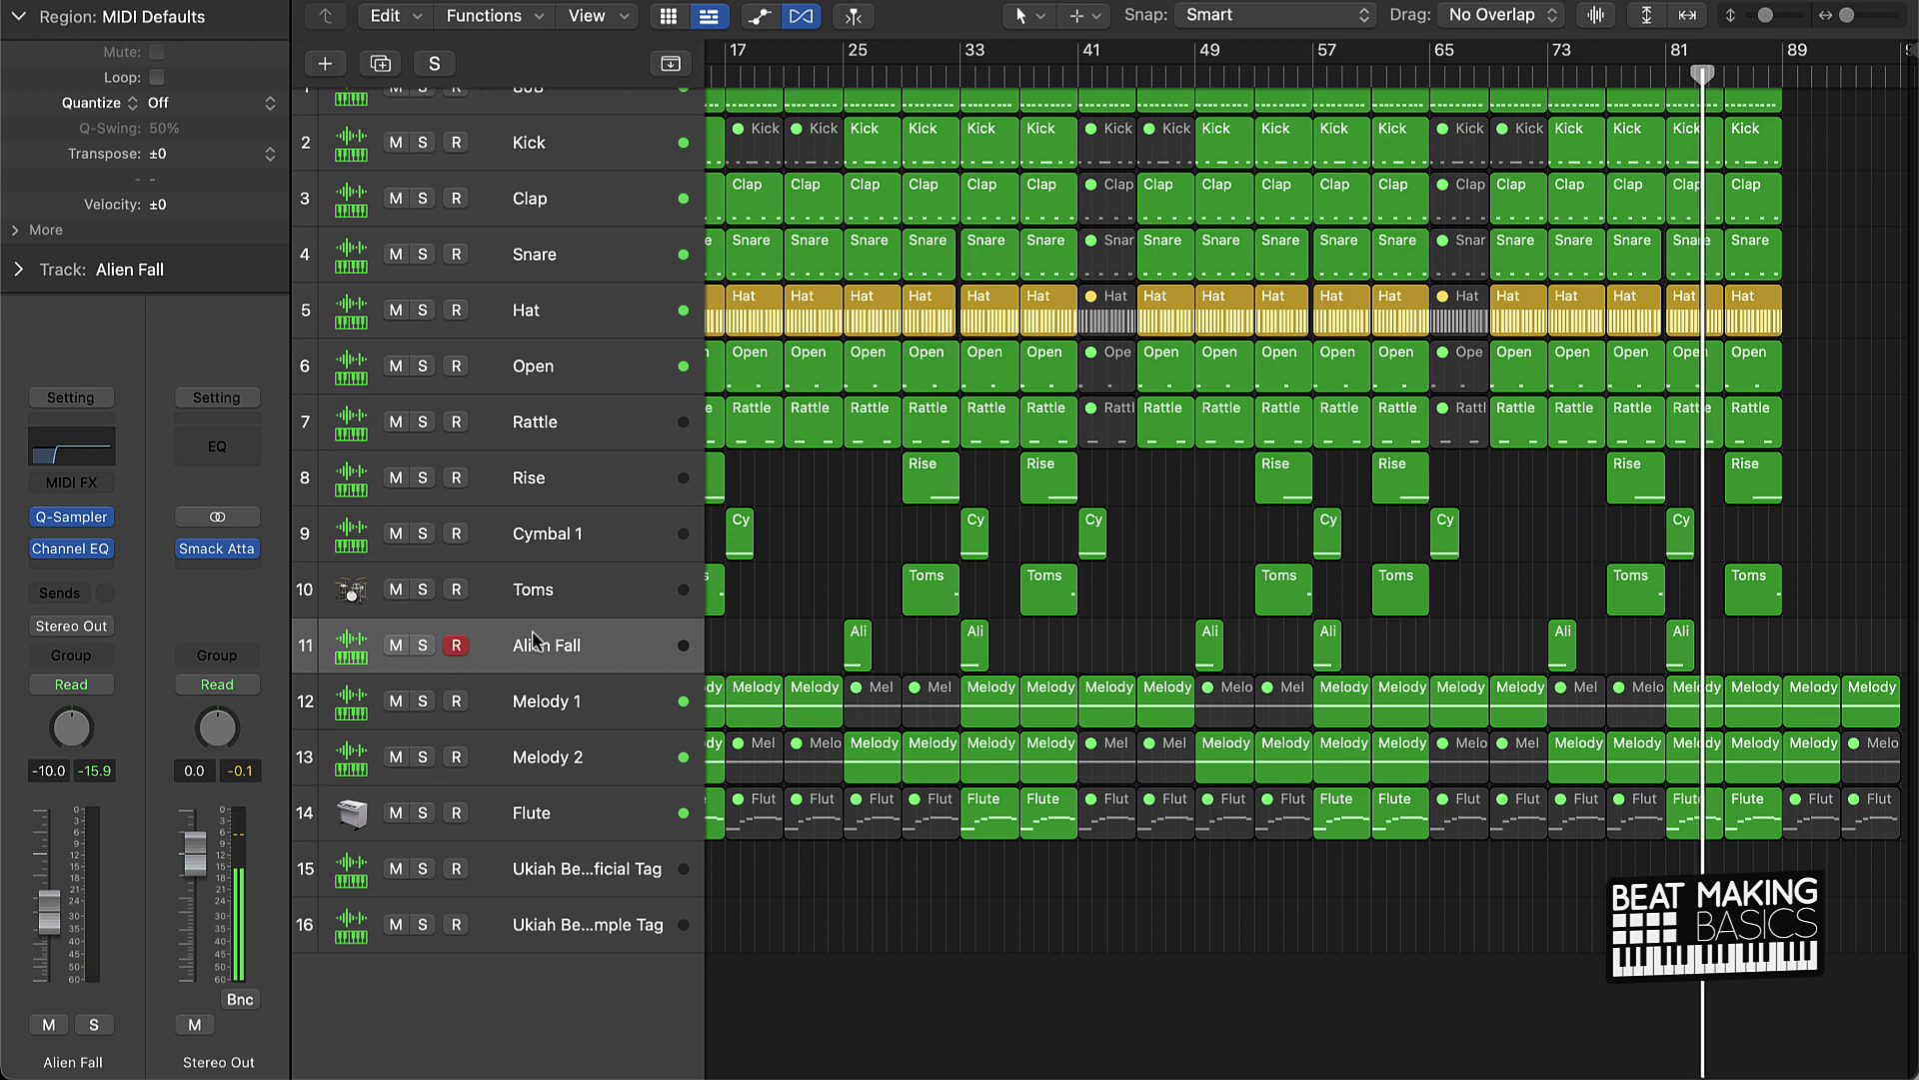
Step: Set the Melody 1 track's automation mode to Read
left_click(578, 694)
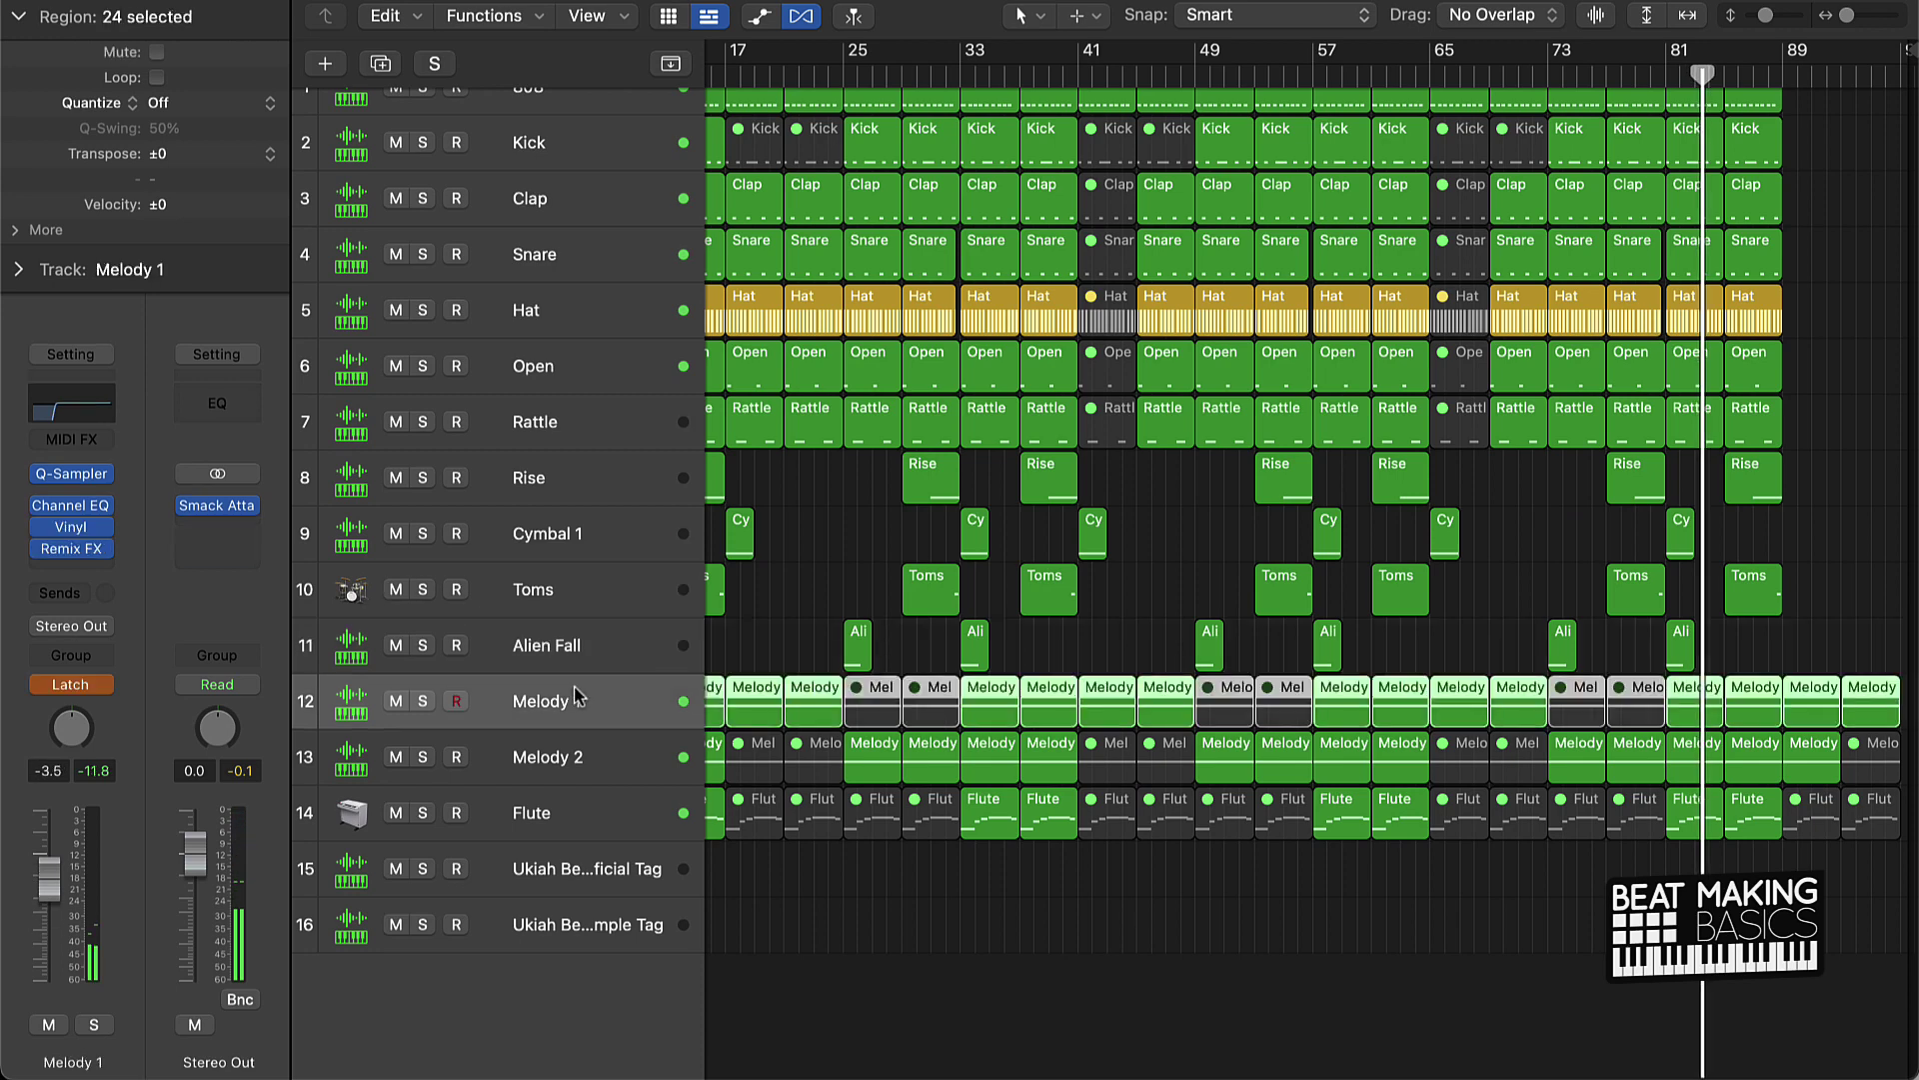
left_click(107, 690)
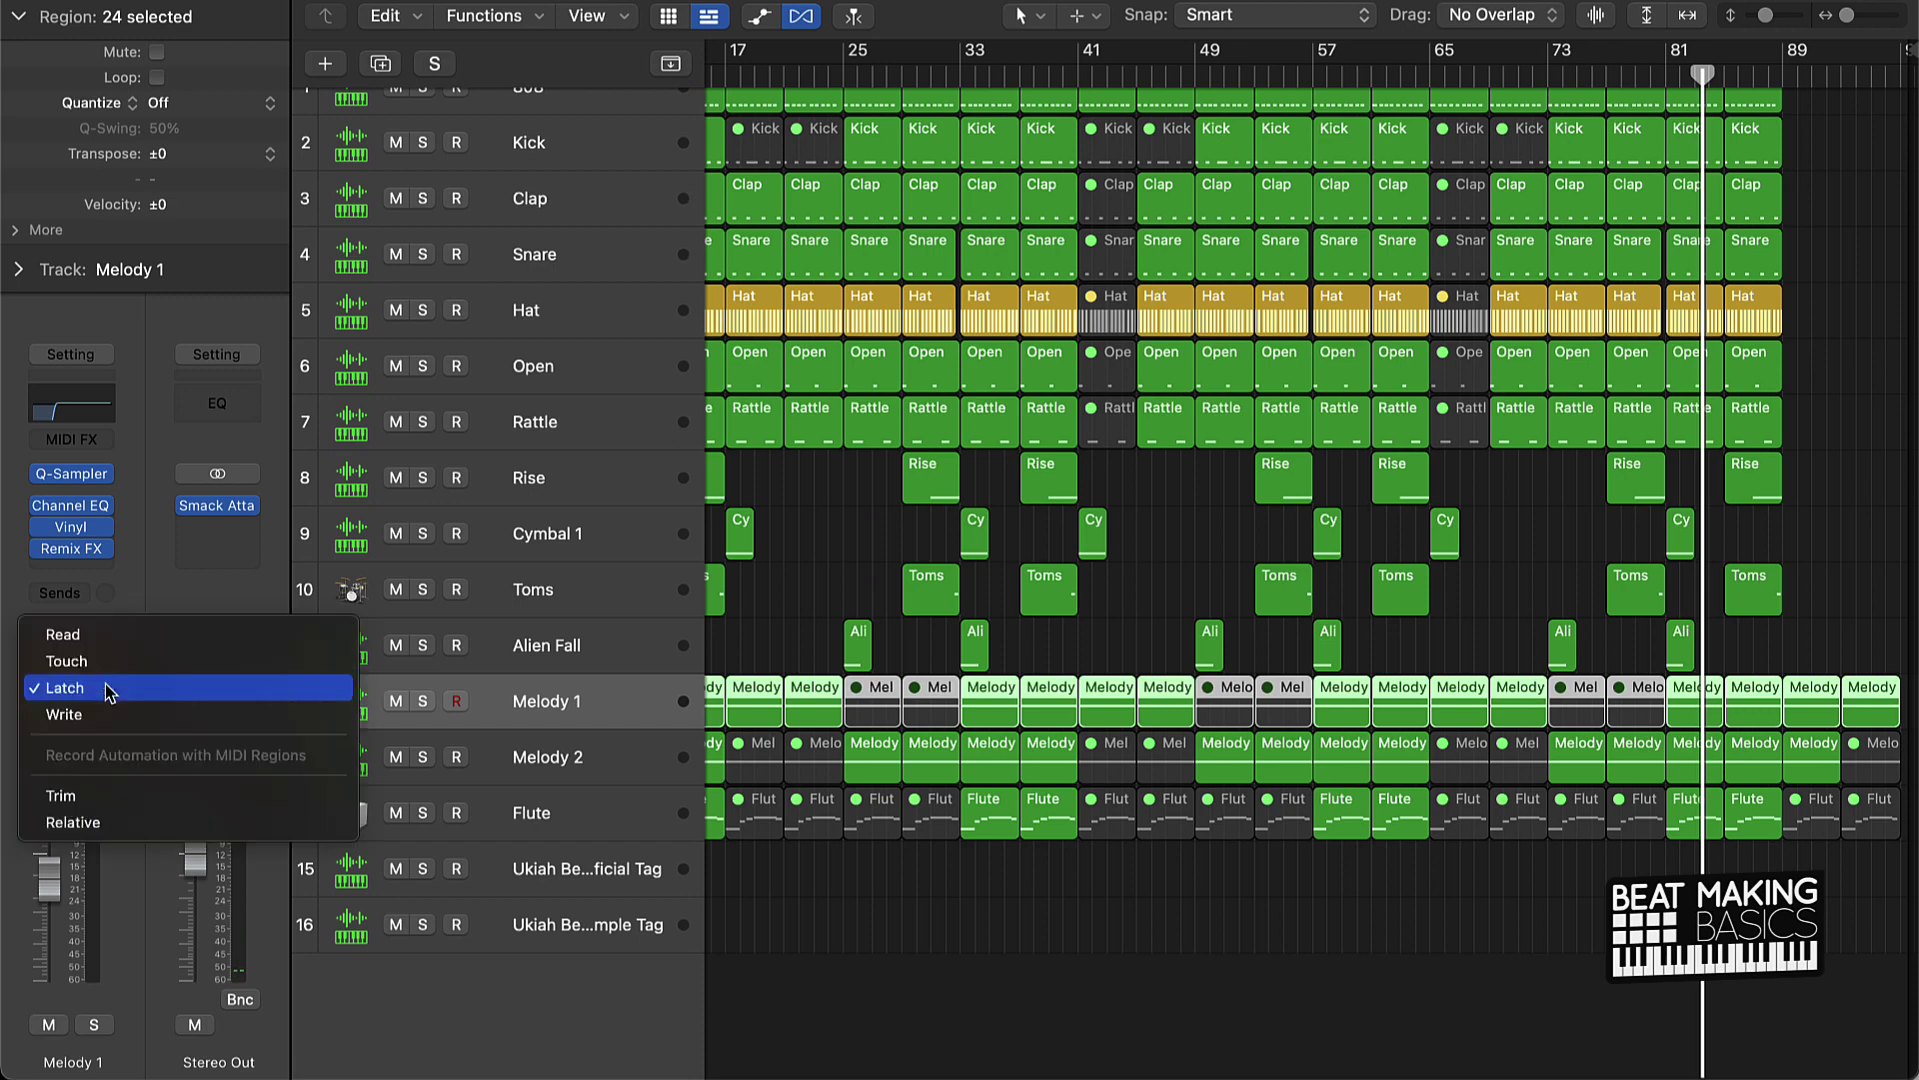
left_click(116, 647)
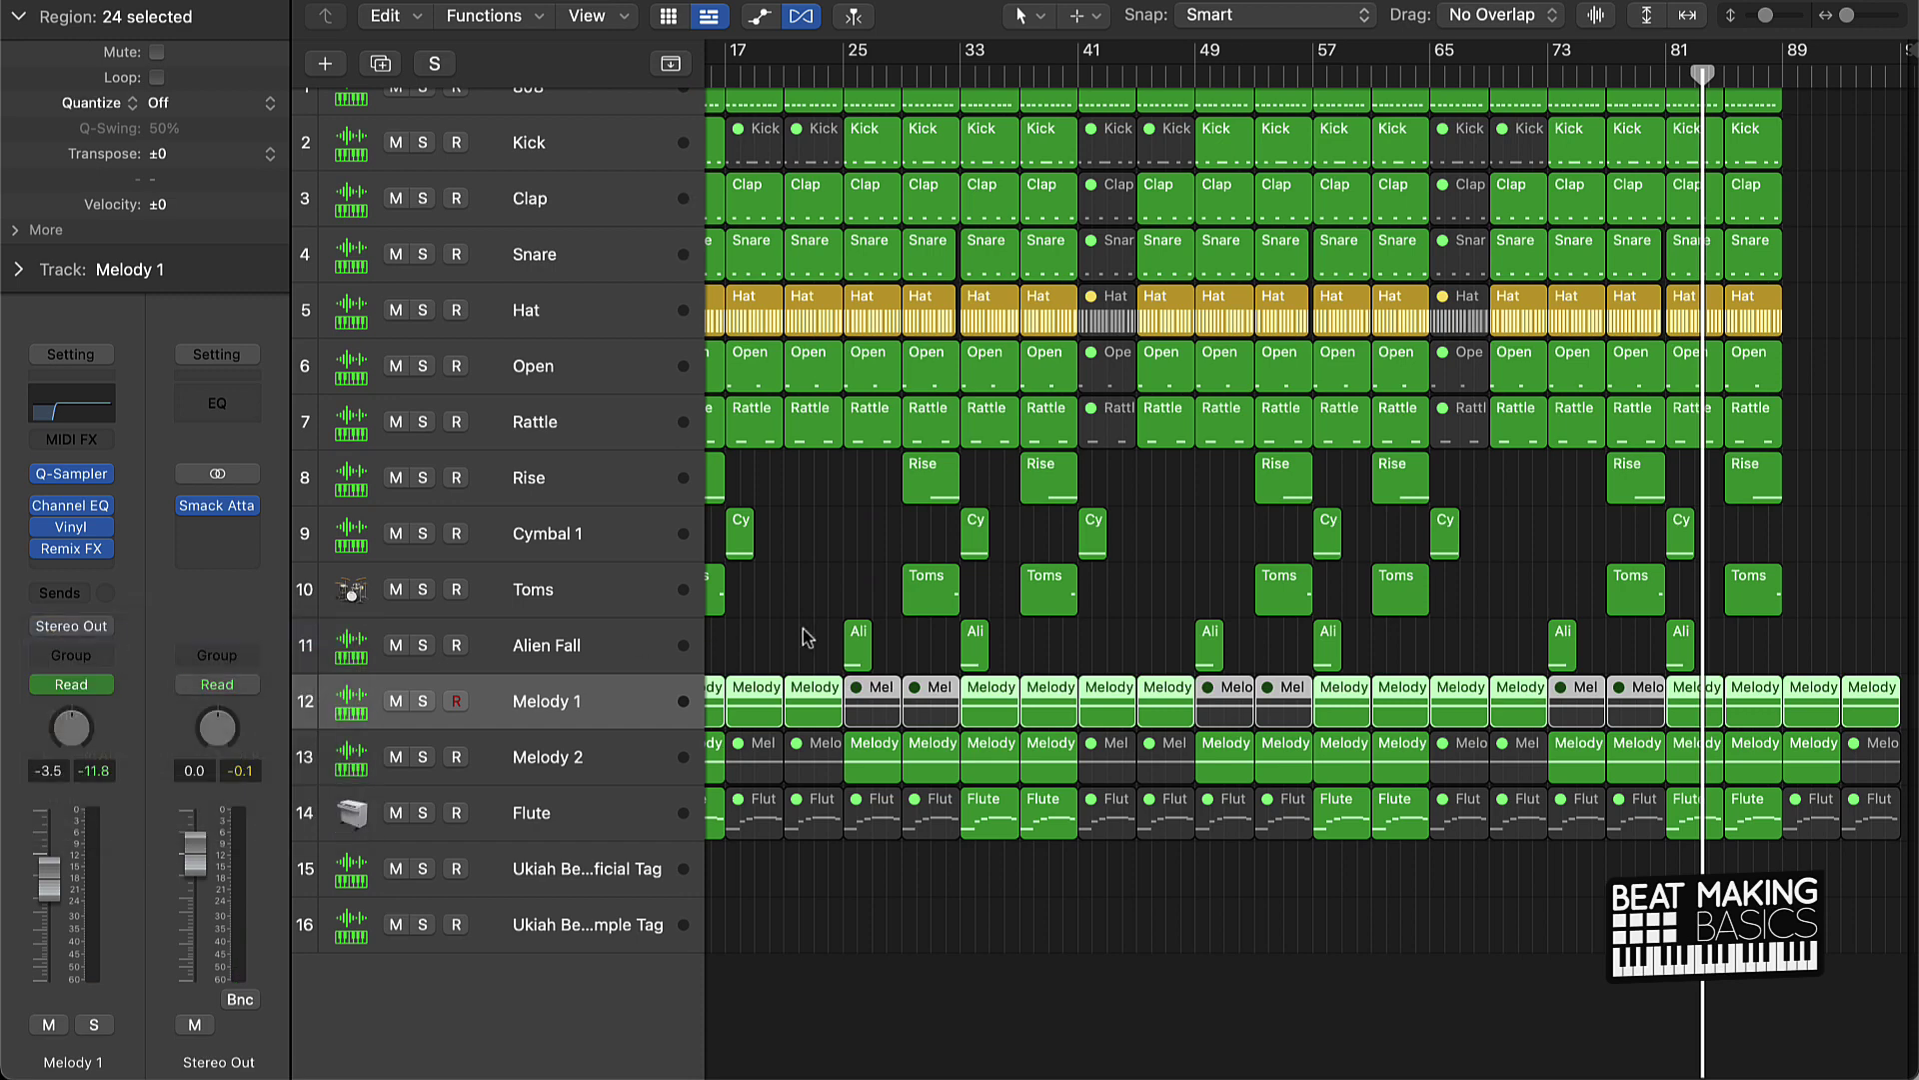
left_click(849, 560)
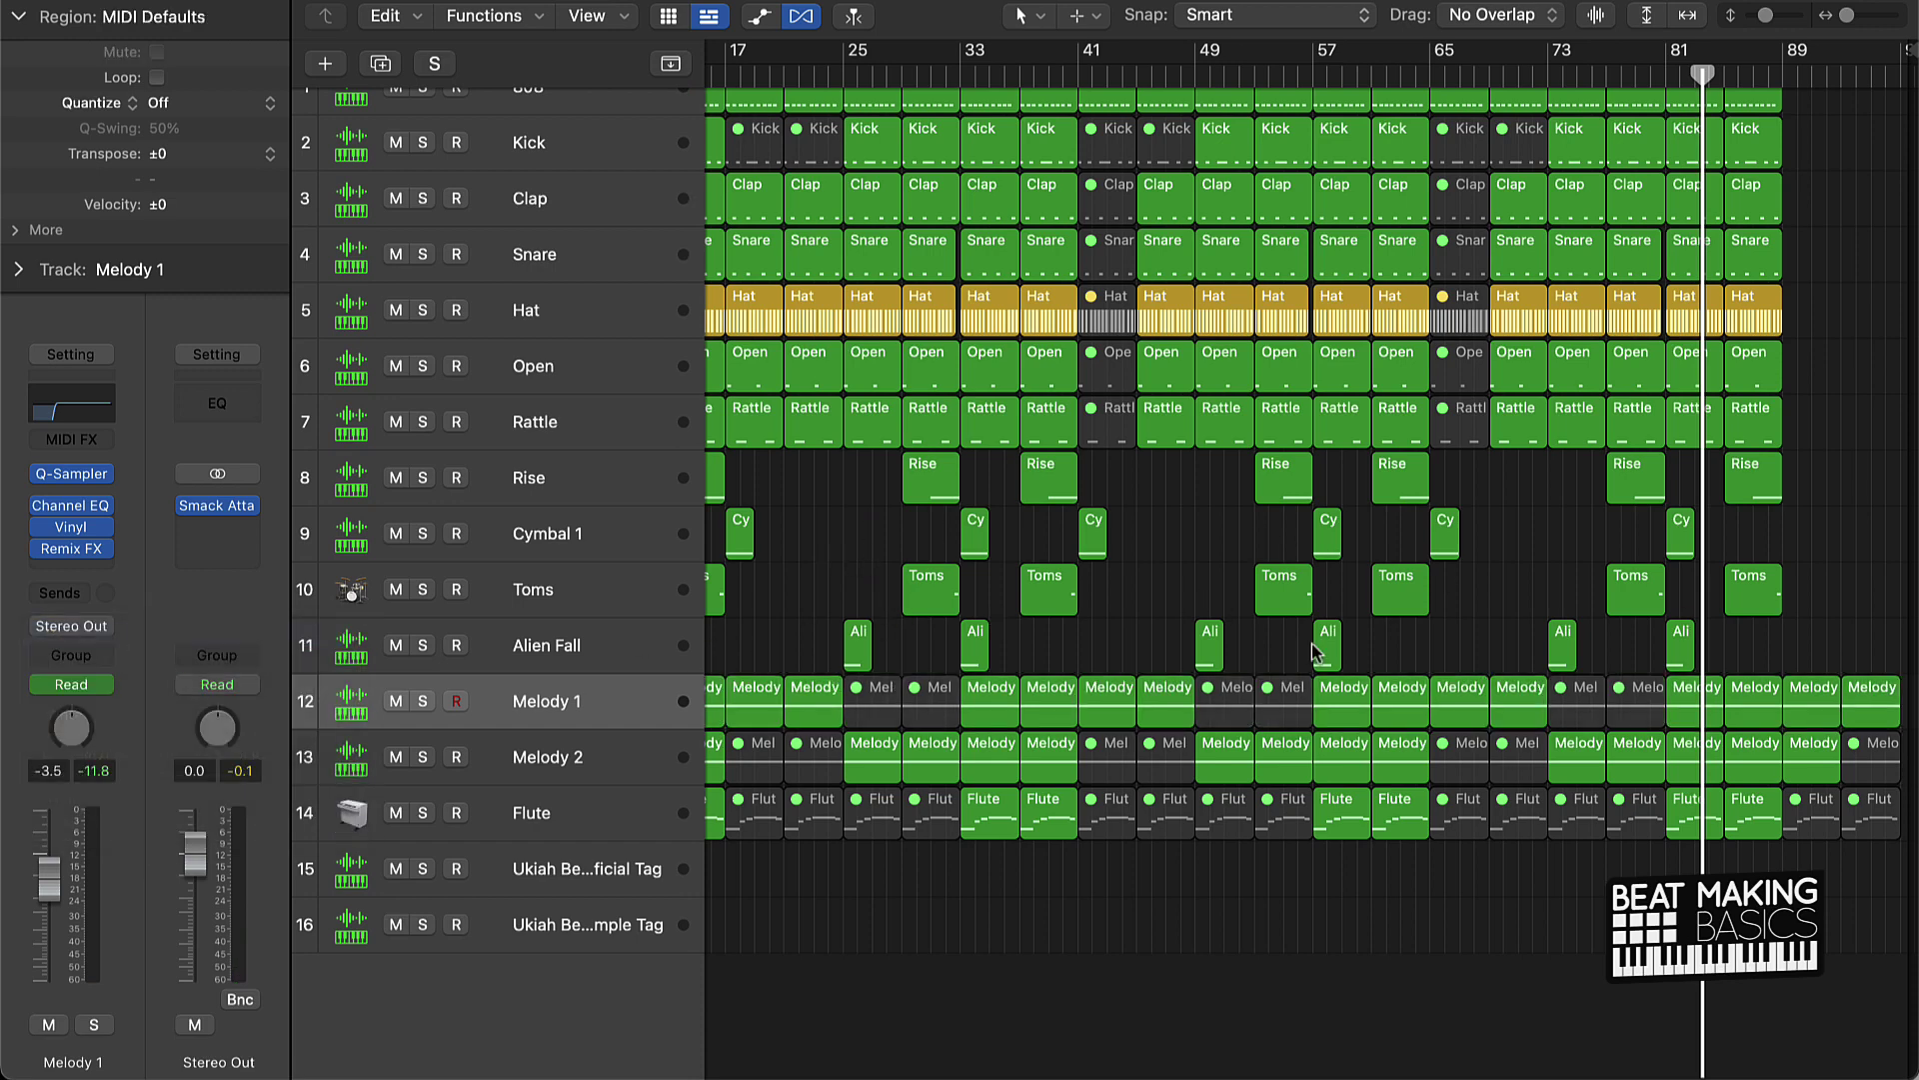
Step: Mute the Clap, Snare, Hat, Open and Rattle regions that start at bar 17, and play back that section
scroll(935, 248, "left", 5)
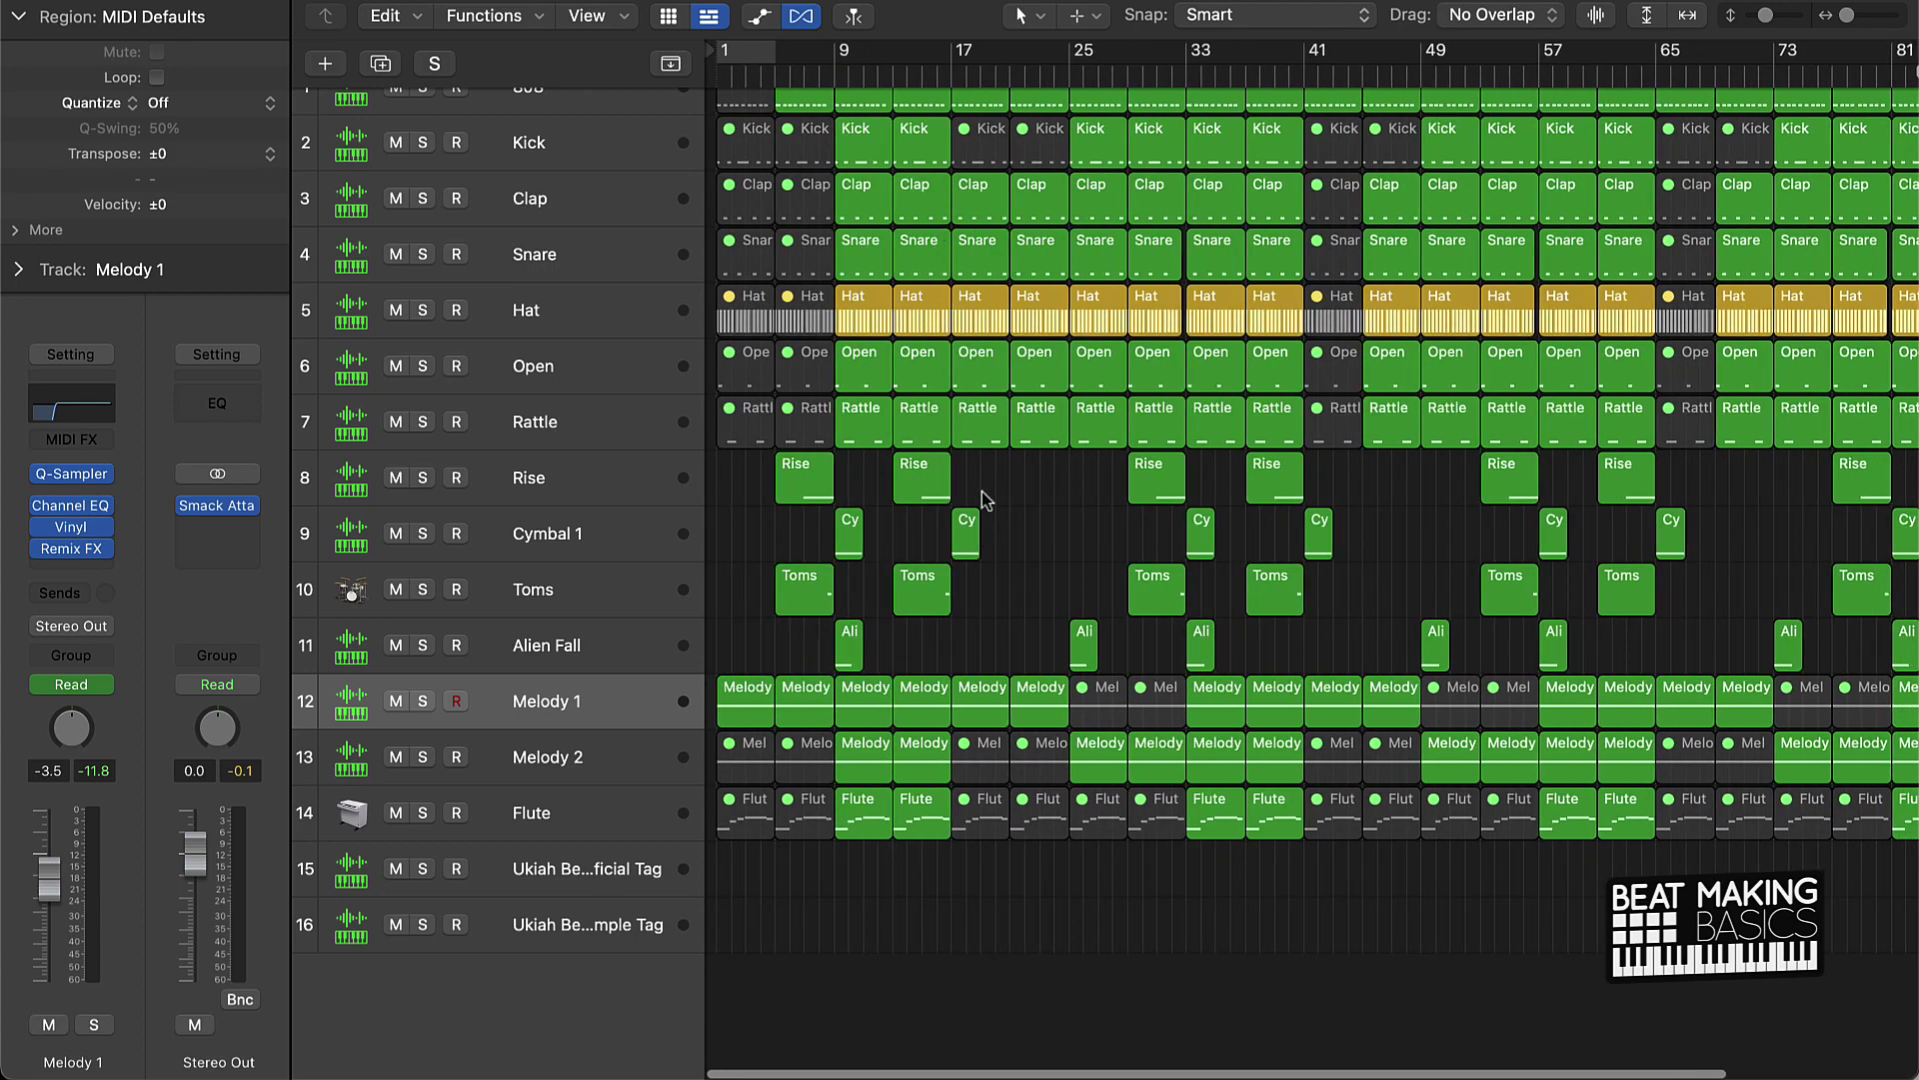
left_click_drag(982, 490, 995, 183)
key("ctrl+m")
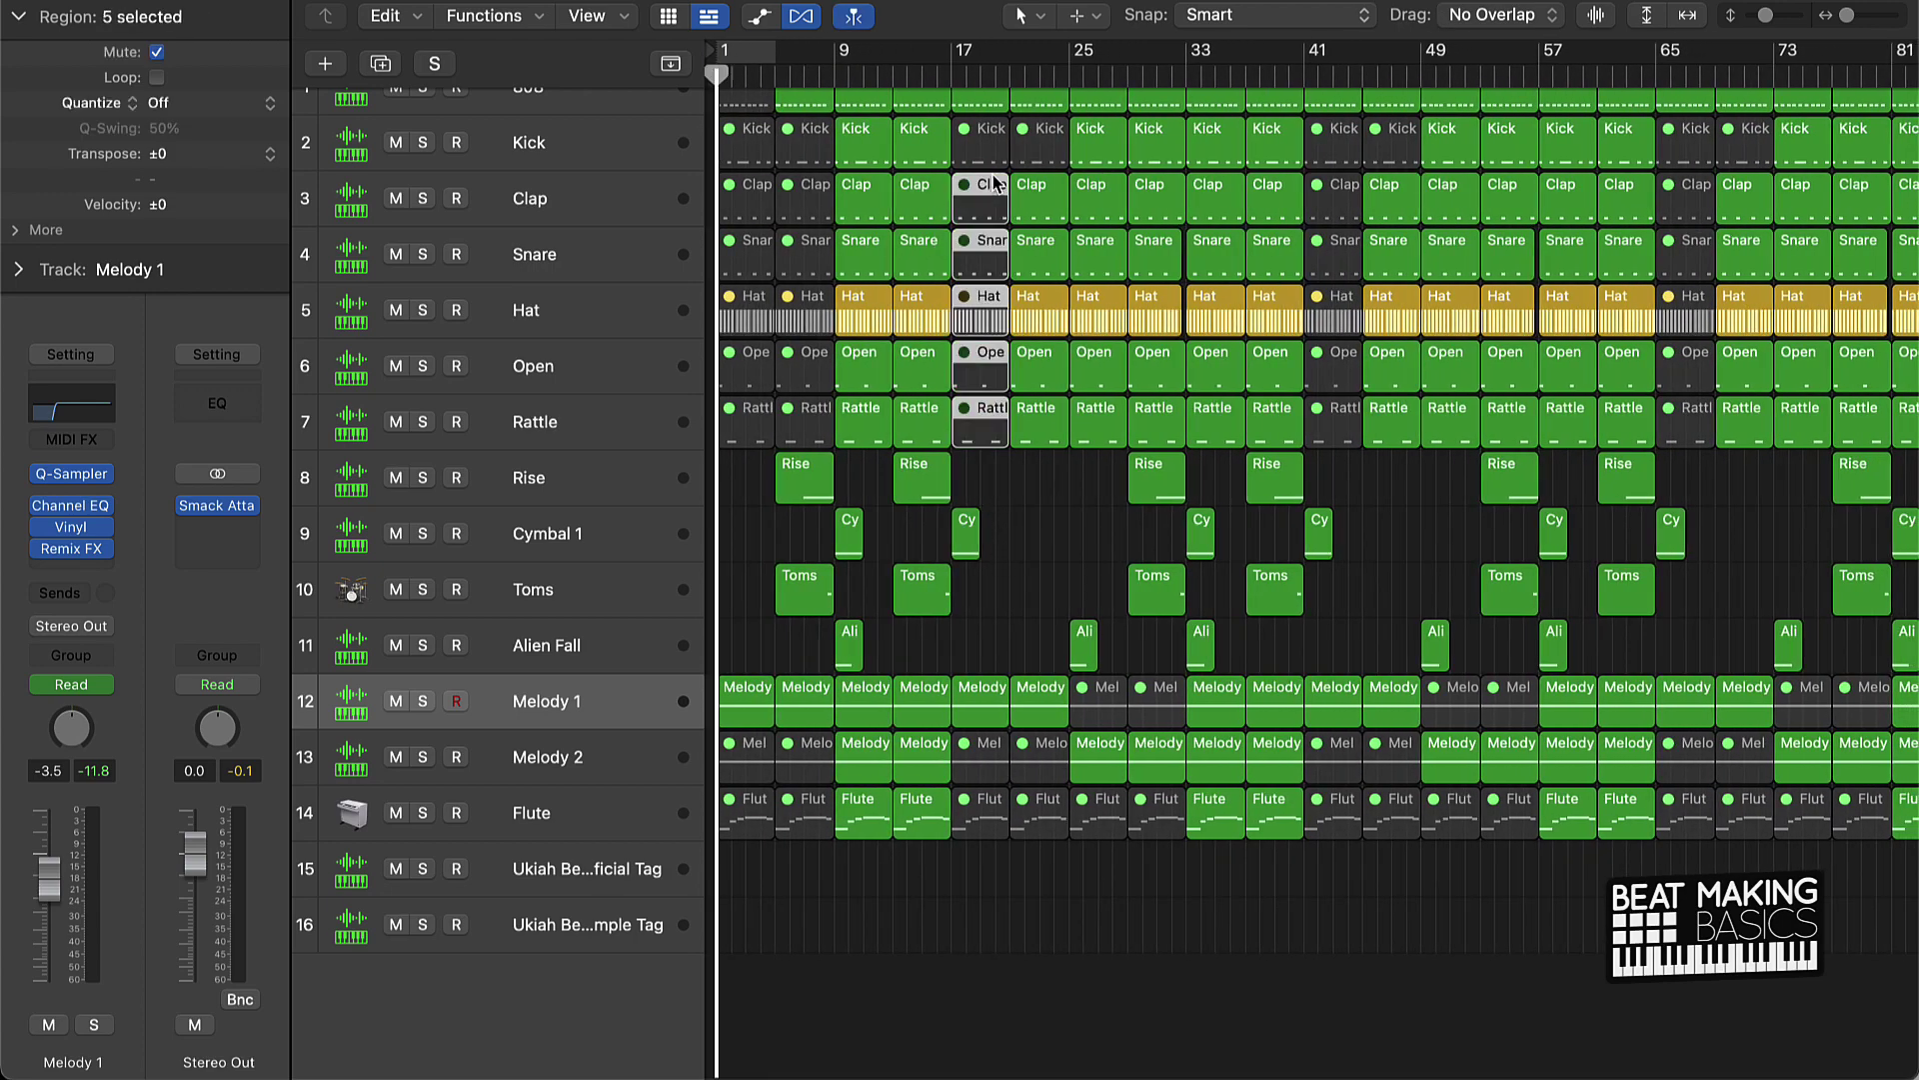
left_click(1006, 472)
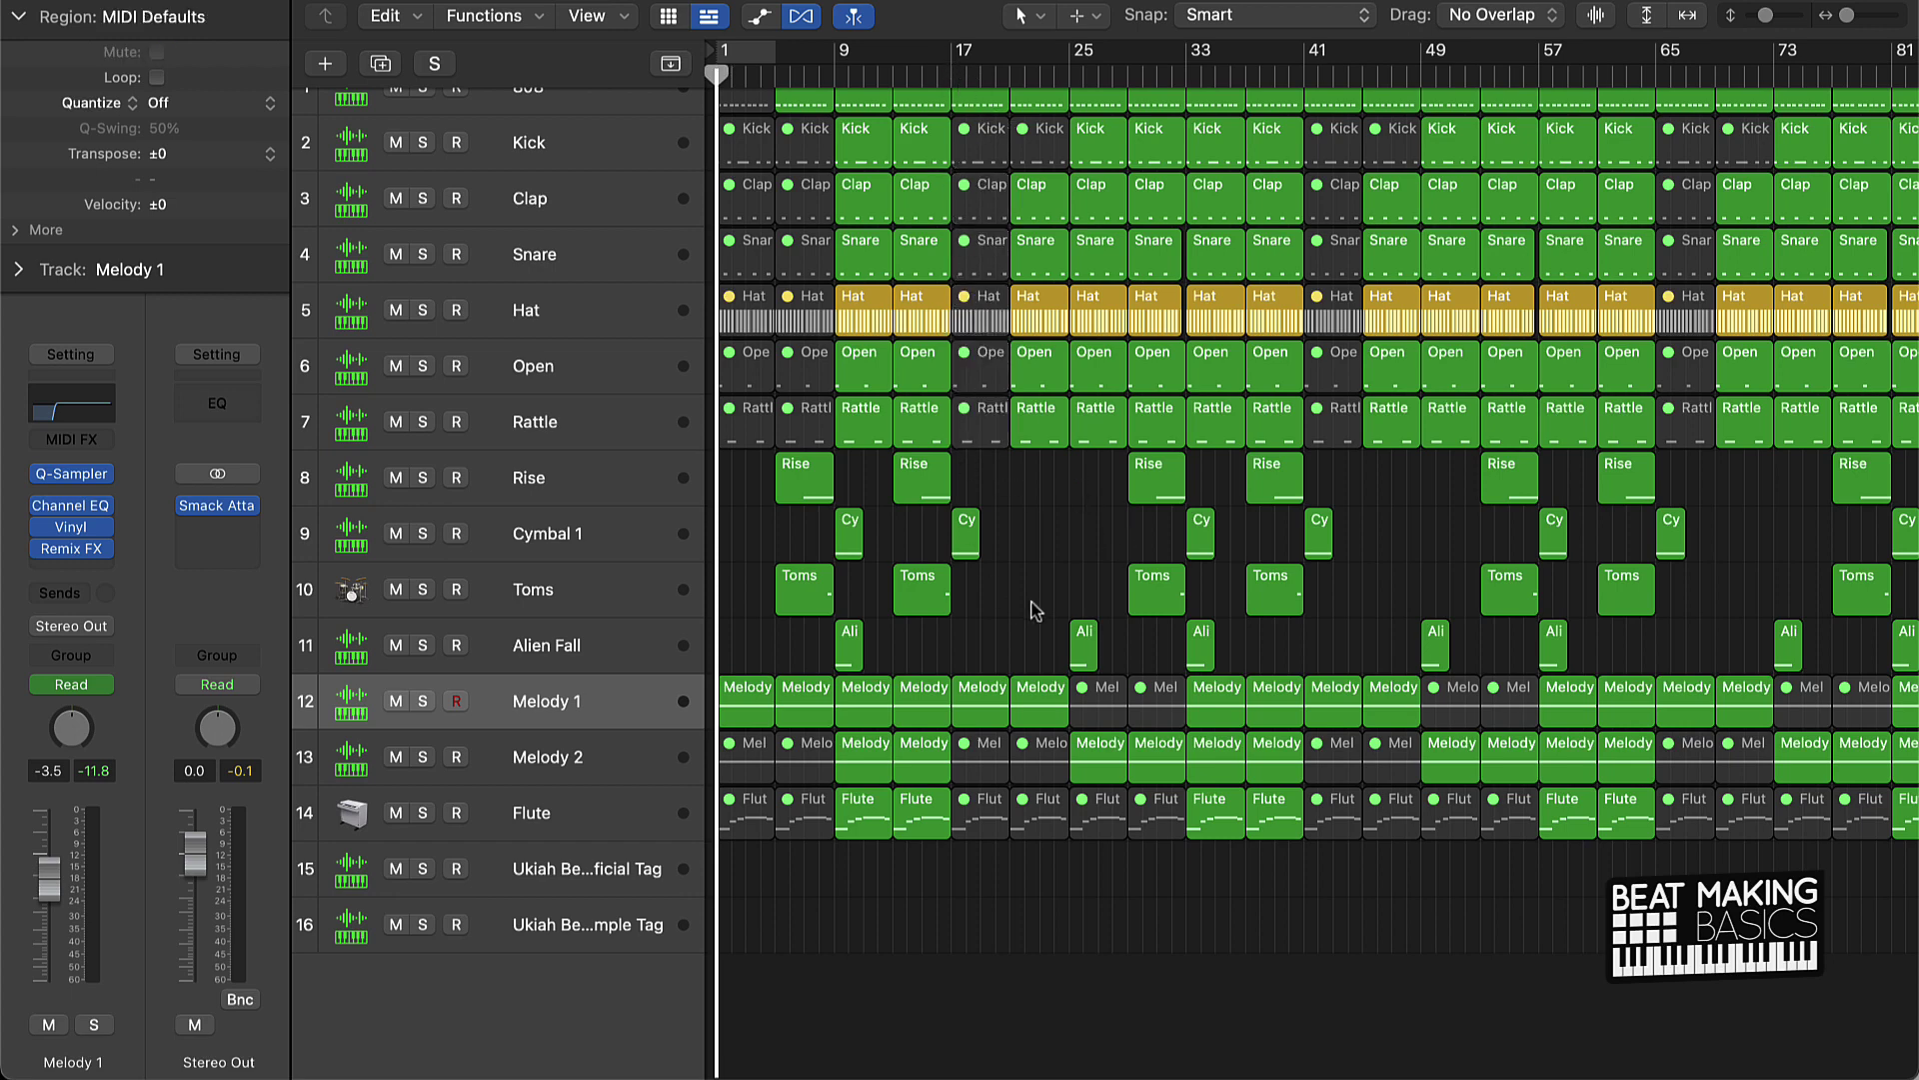
key("space")
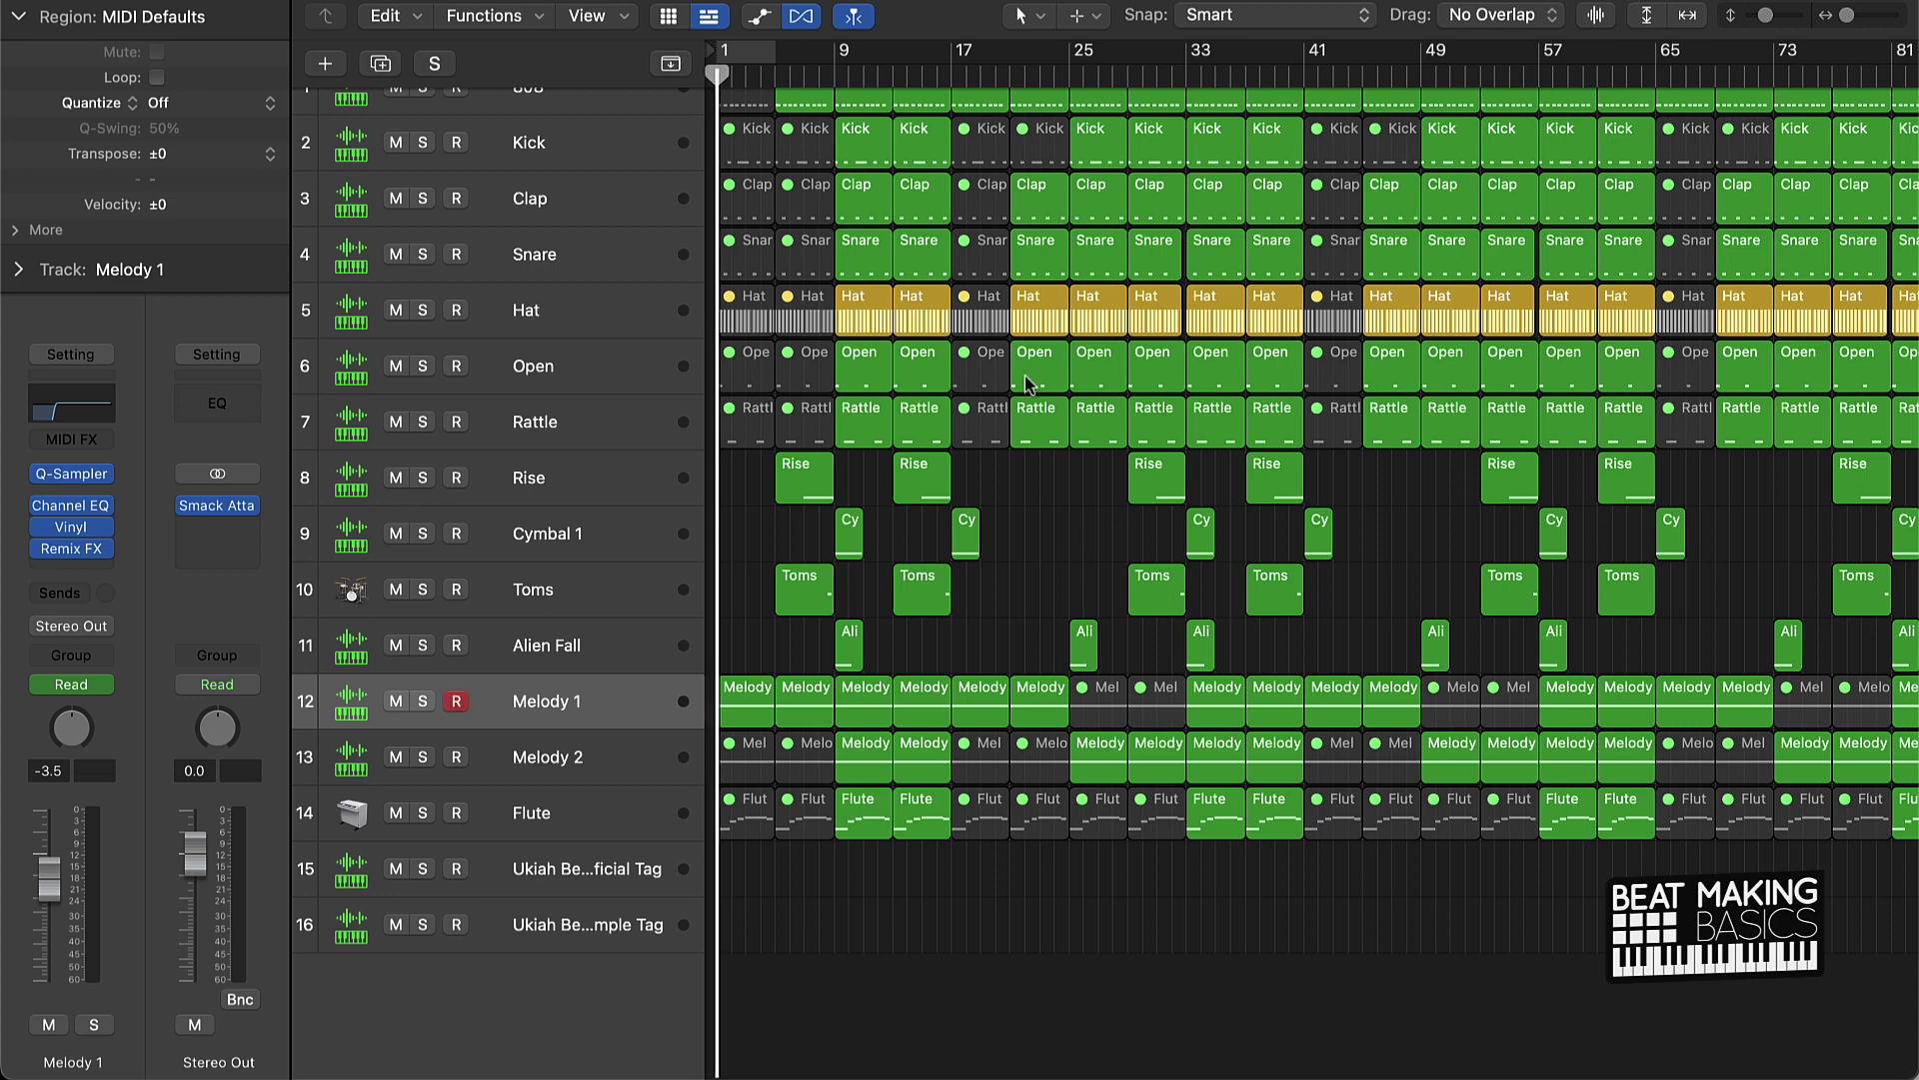
left_click(938, 80)
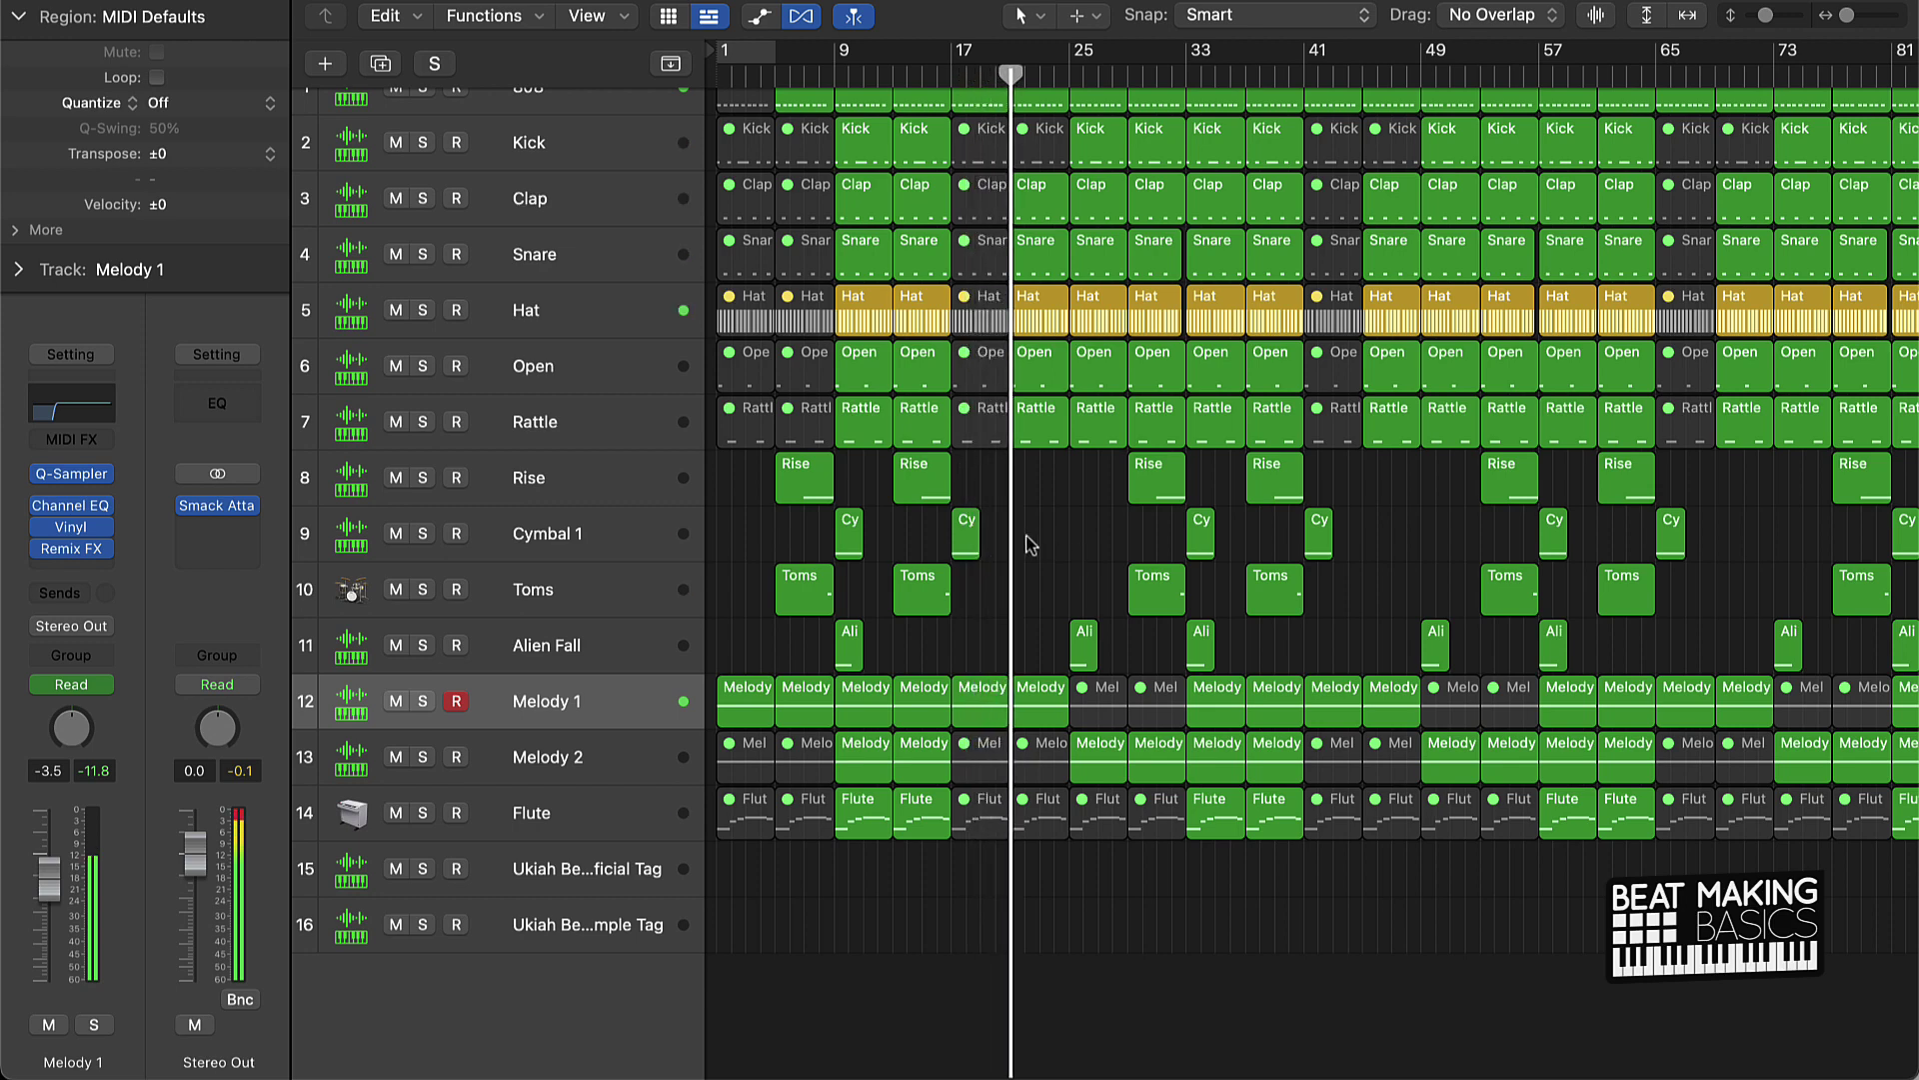
Step: Set the Melody 2 track's automation mode to Latch and add the Remix FX plug-in after Vinyl
left_click(558, 760)
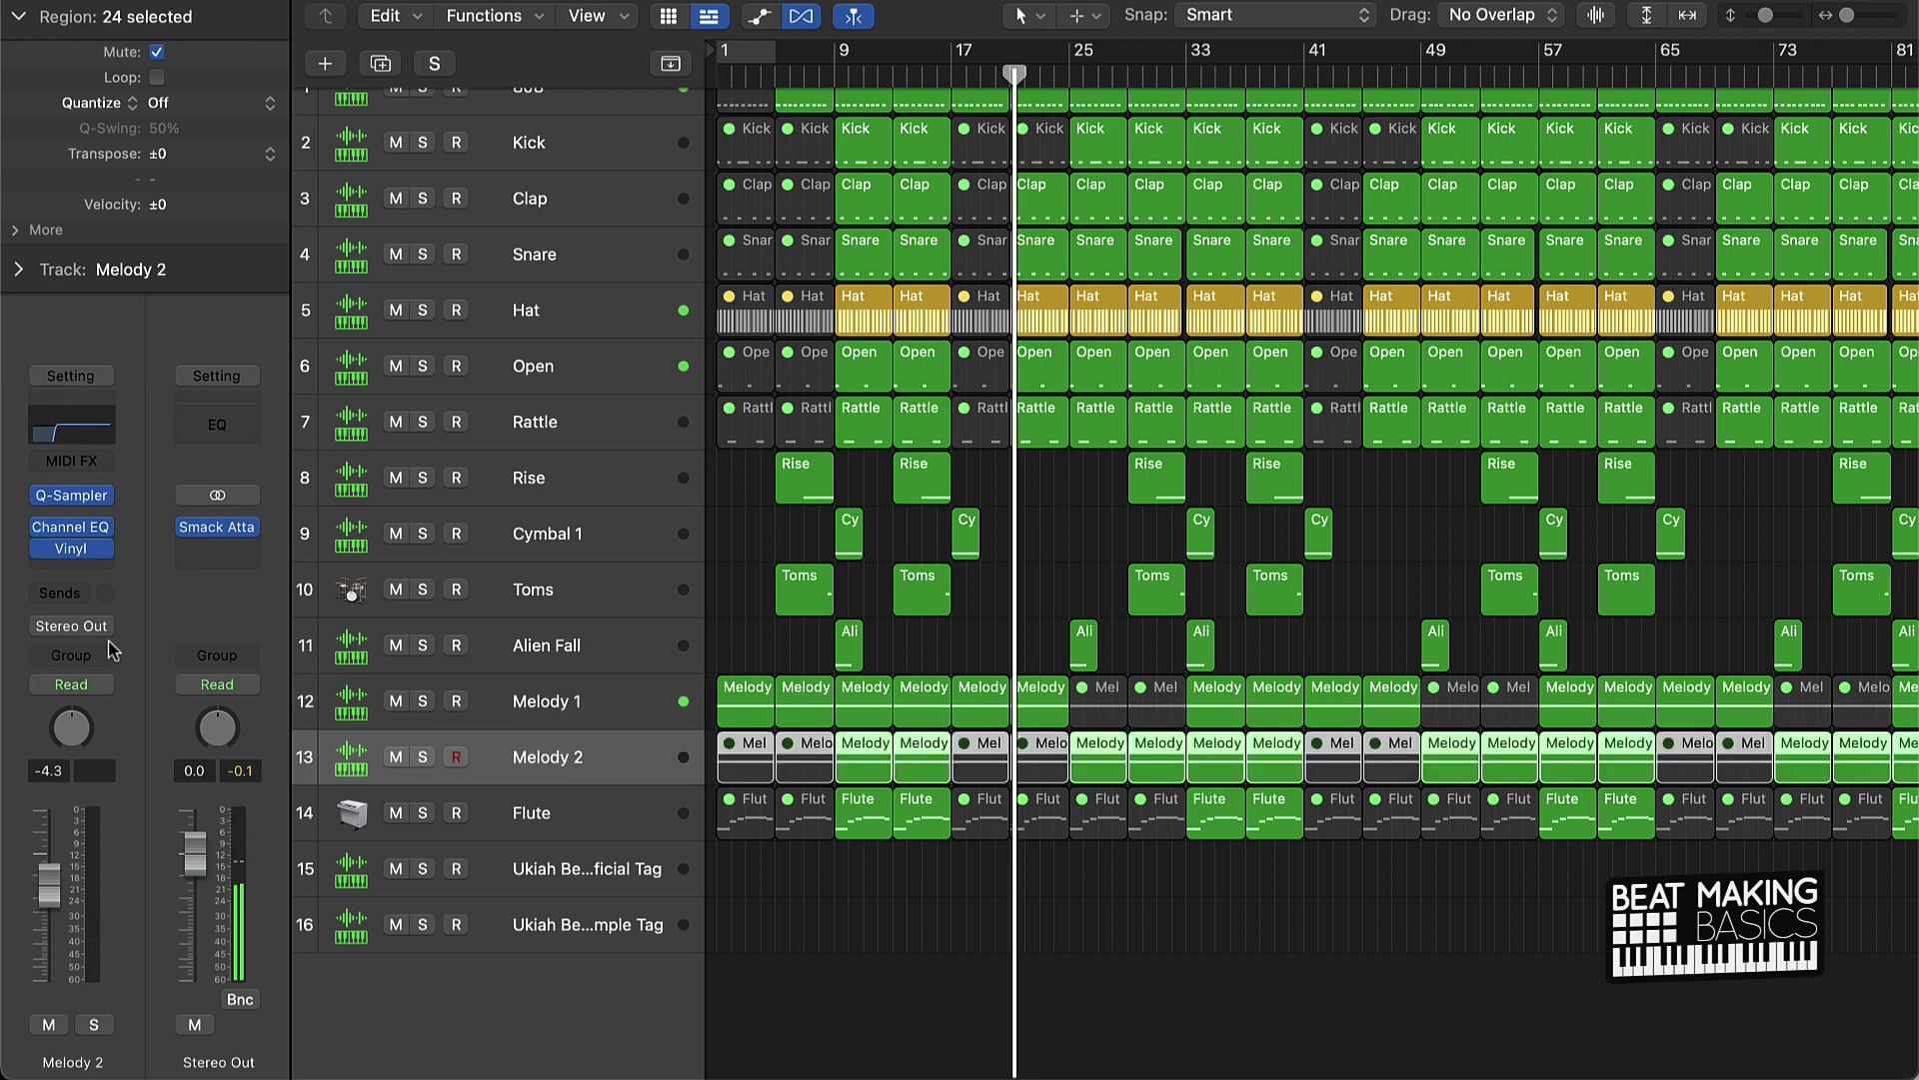
left_click(71, 684)
left_click(90, 738)
left_click(100, 565)
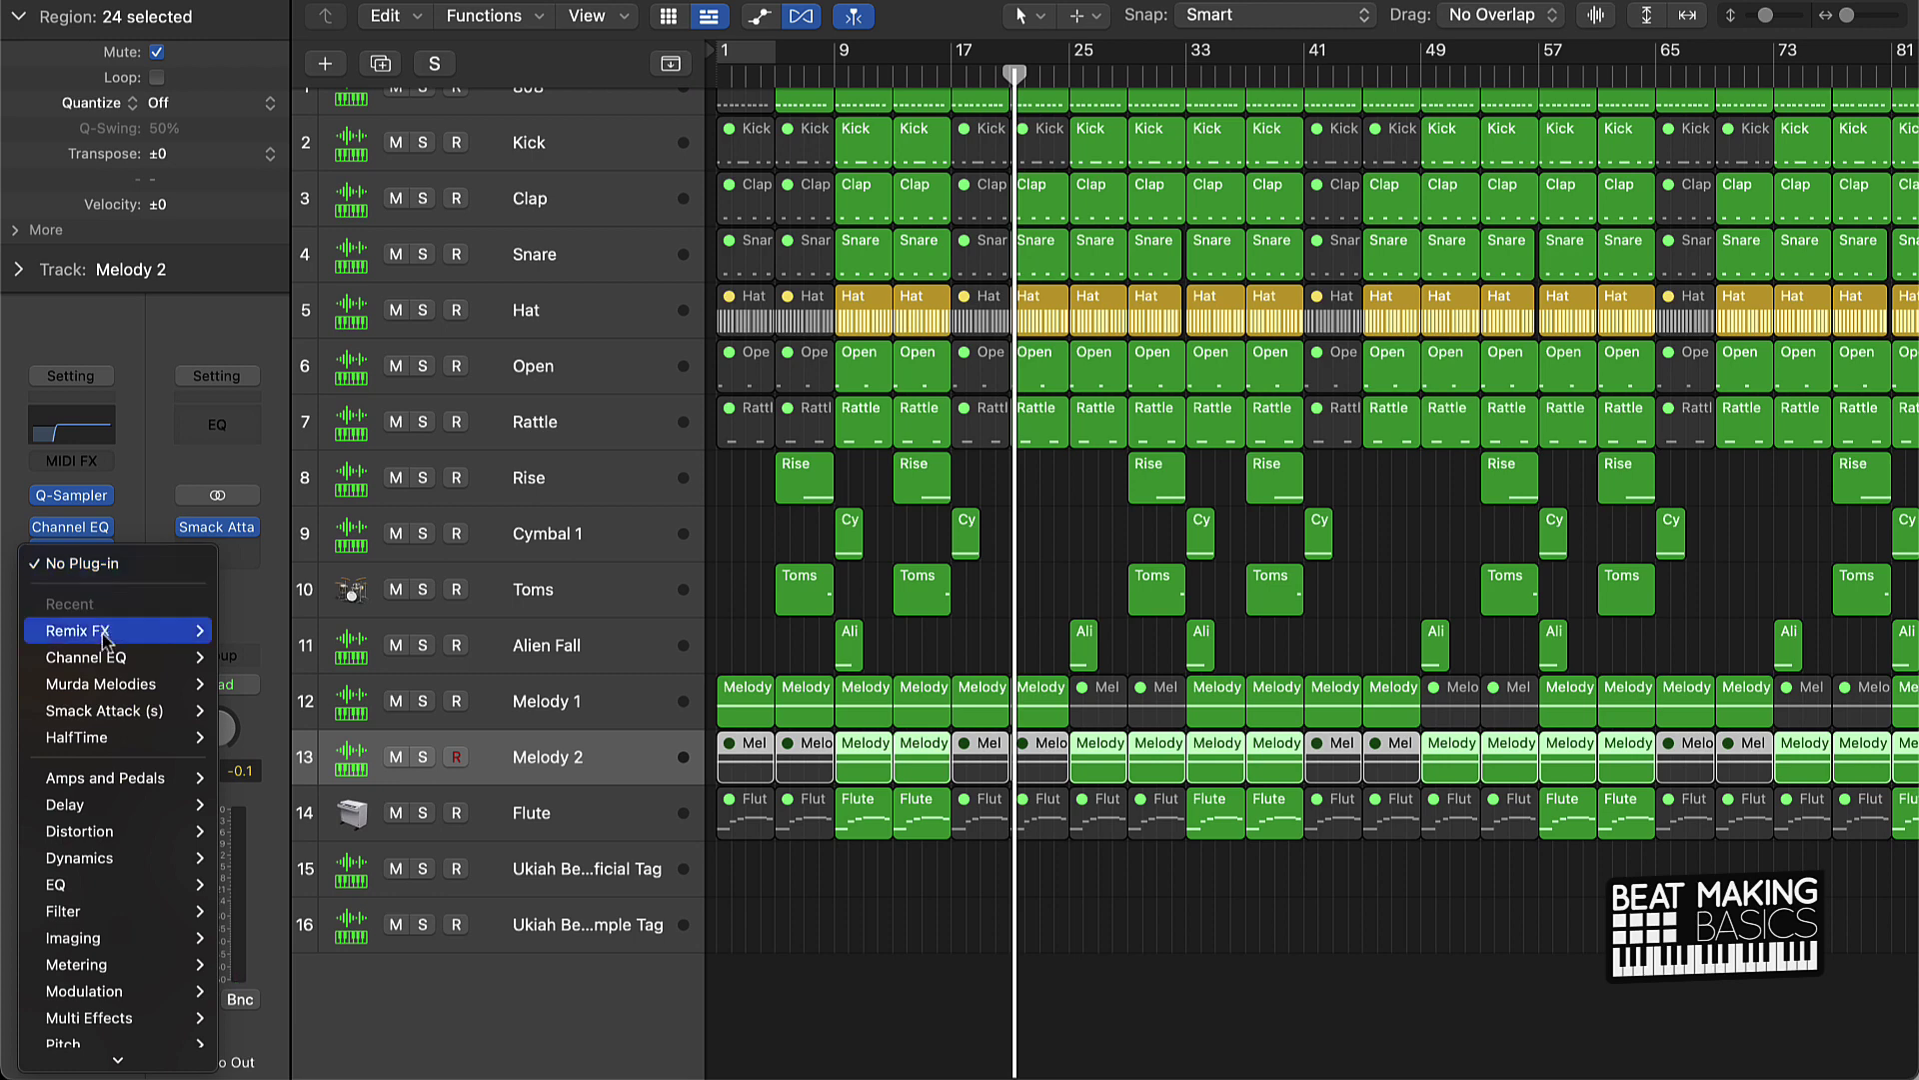
mouse_move(133, 641)
left_click(240, 640)
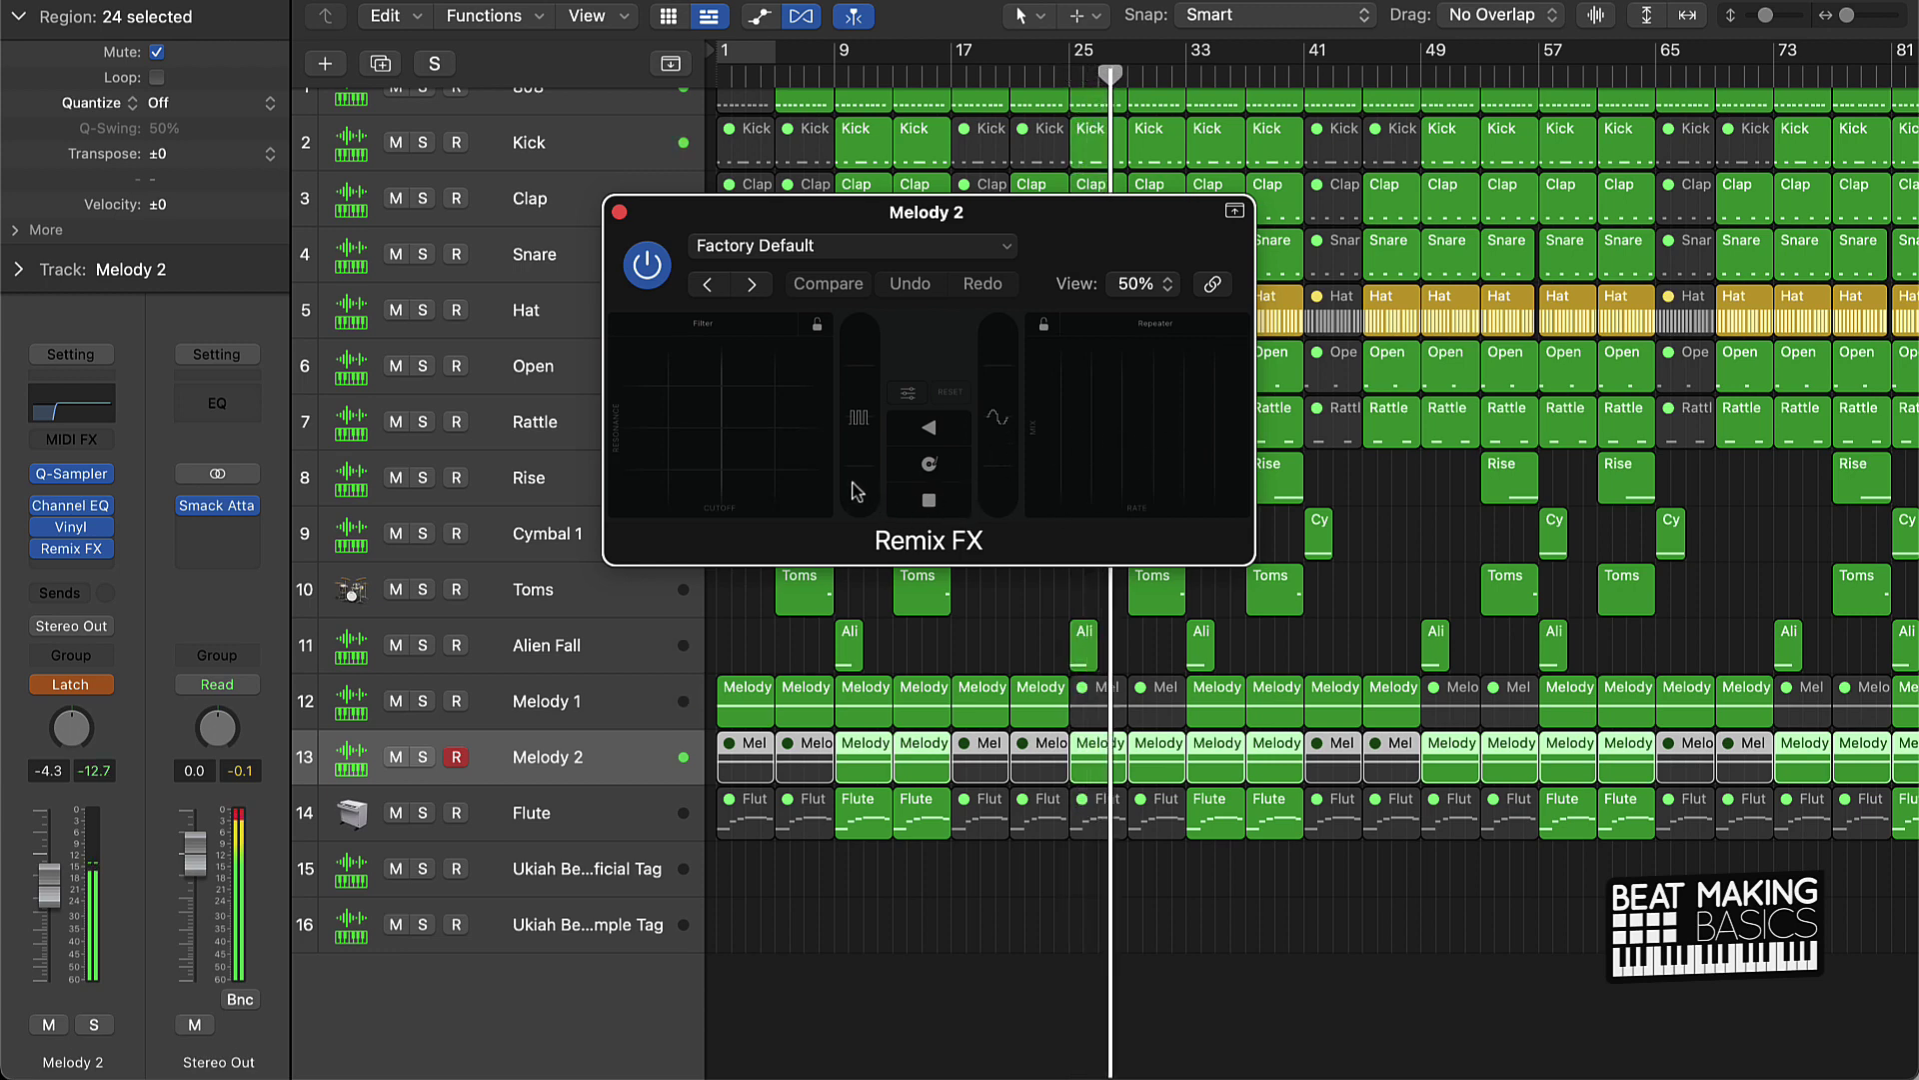
Step: Perform gater moves in Melody 2's Remix FX while playing up to bar 33, and replay the passage from about bar 27
left_click_drag(862, 483, 863, 483)
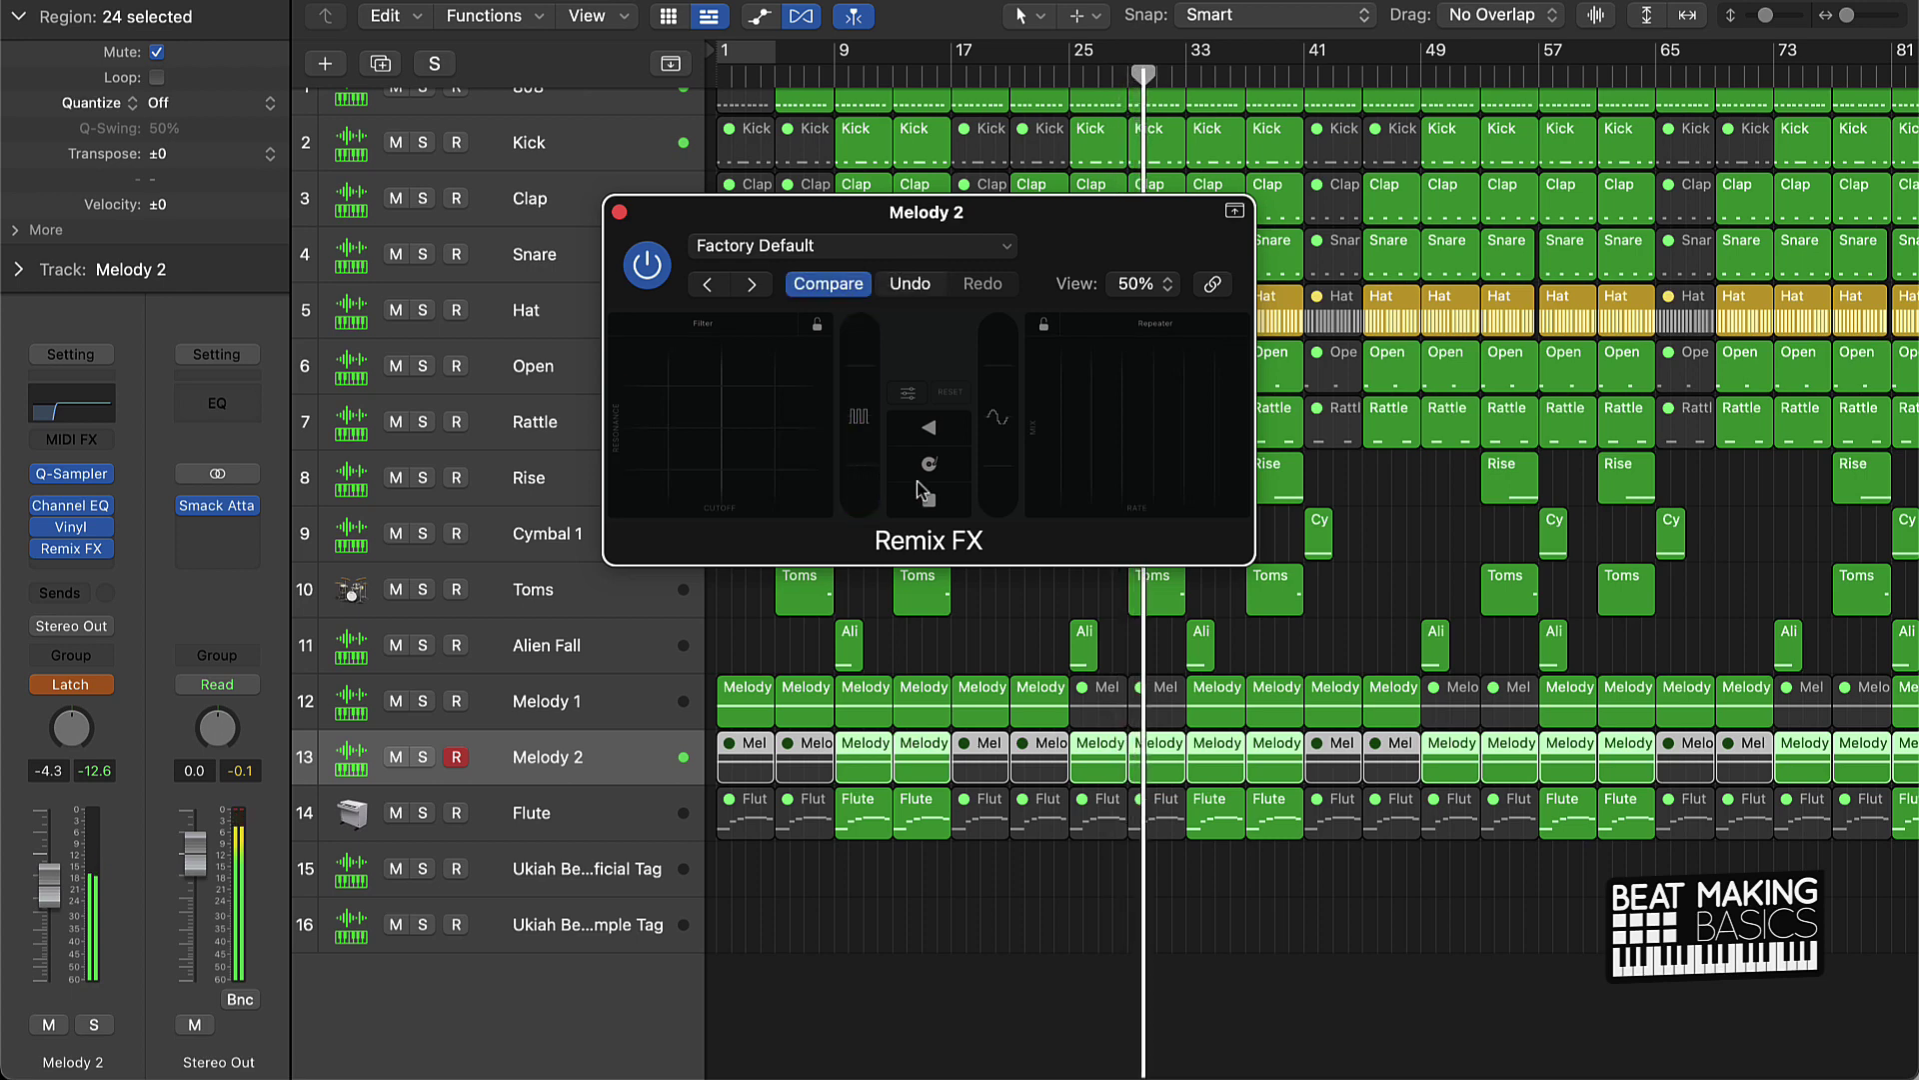
mouse_move(860, 430)
left_mouse_down()
mouse_move(862, 393)
mouse_move(860, 425)
left_mouse_up()
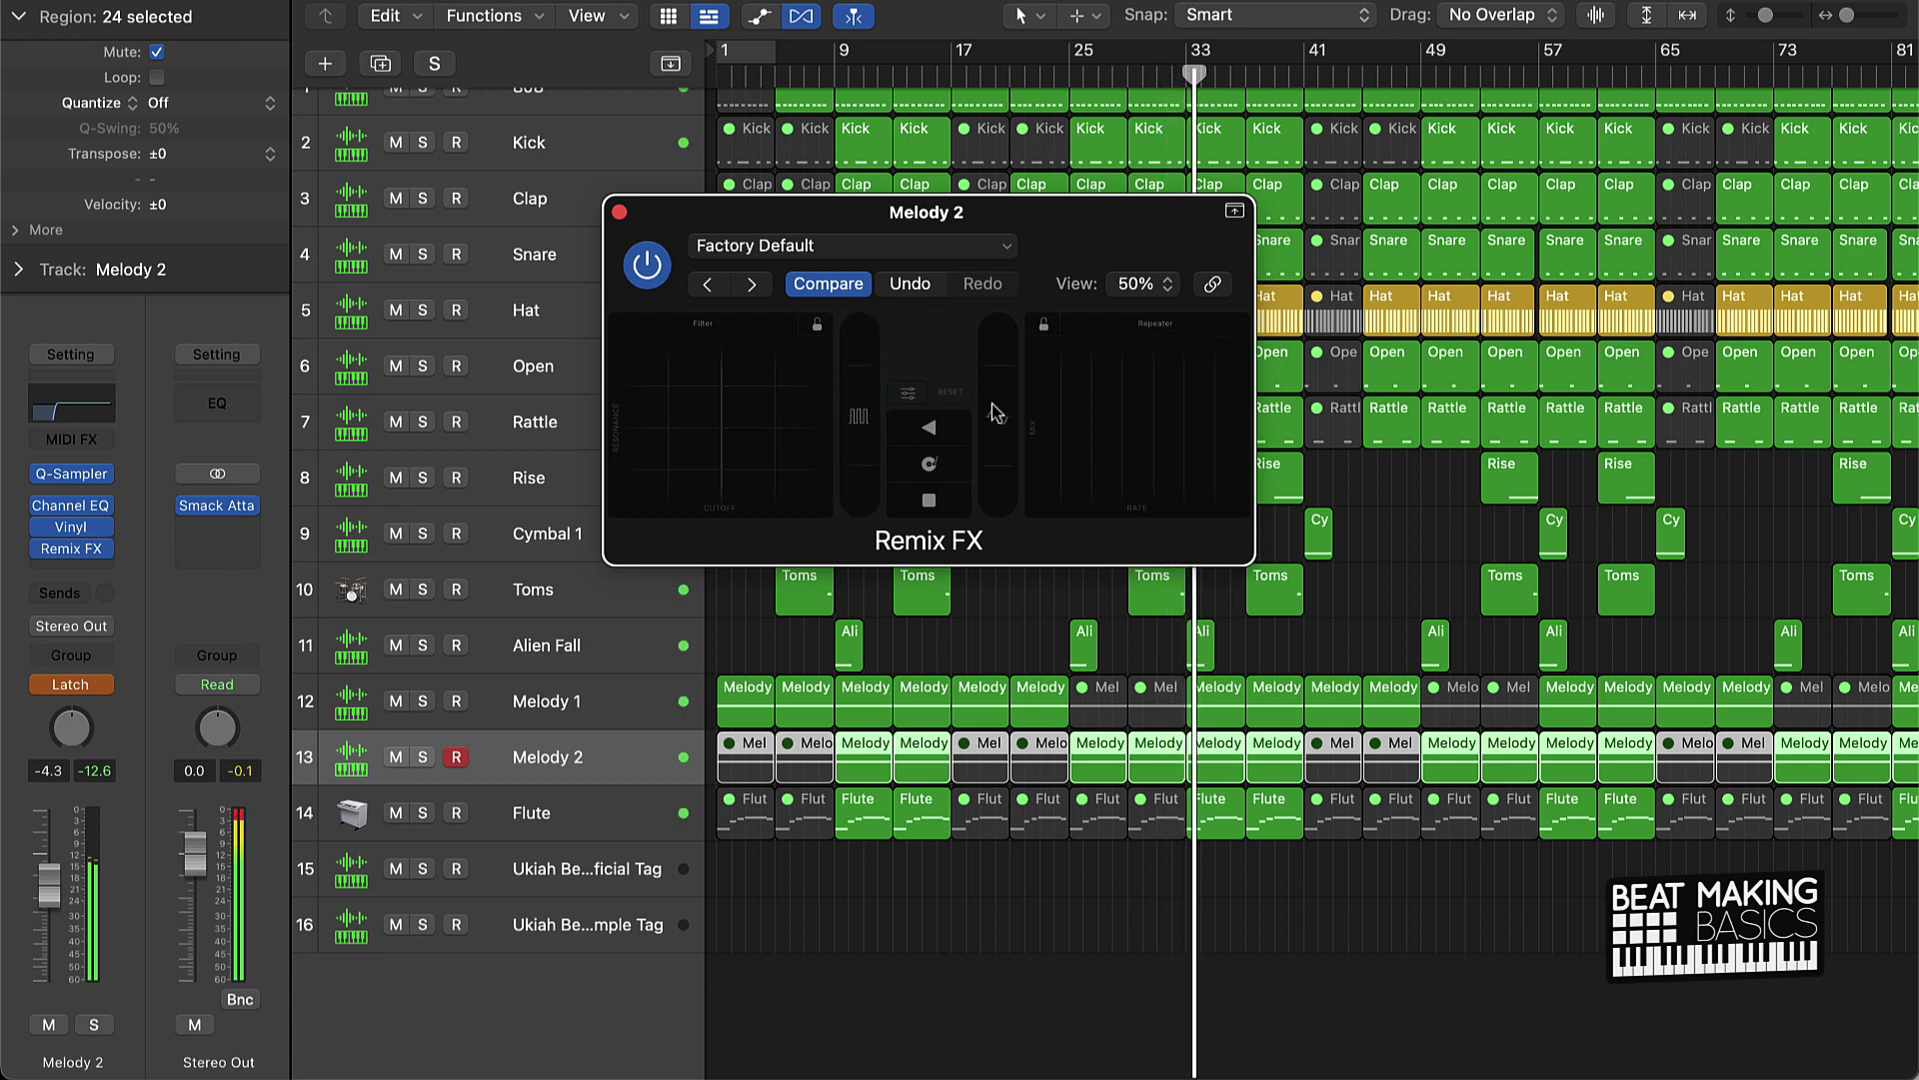
key("space")
key("comma")
key("comma")
key("comma")
key("comma")
key("comma")
key("comma")
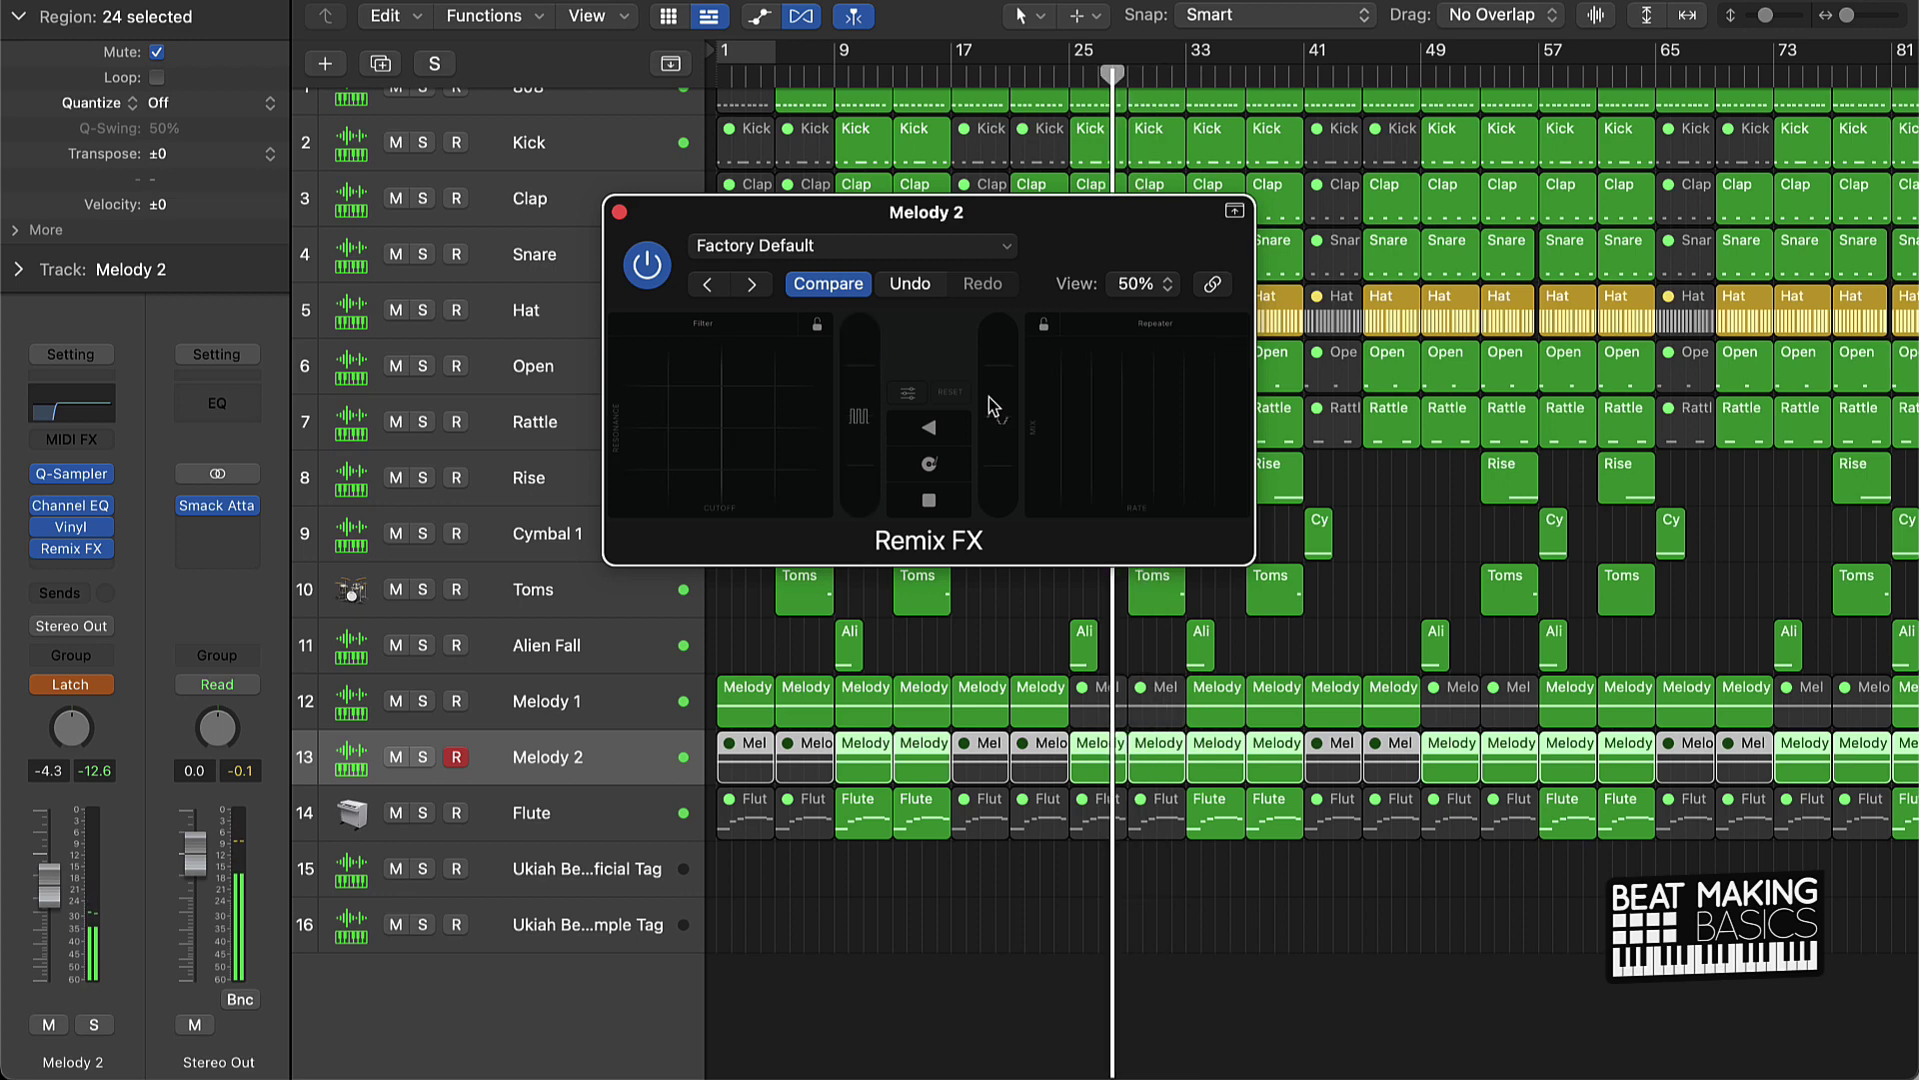
key("ctrl+m")
key("ctrl+m")
key("space")
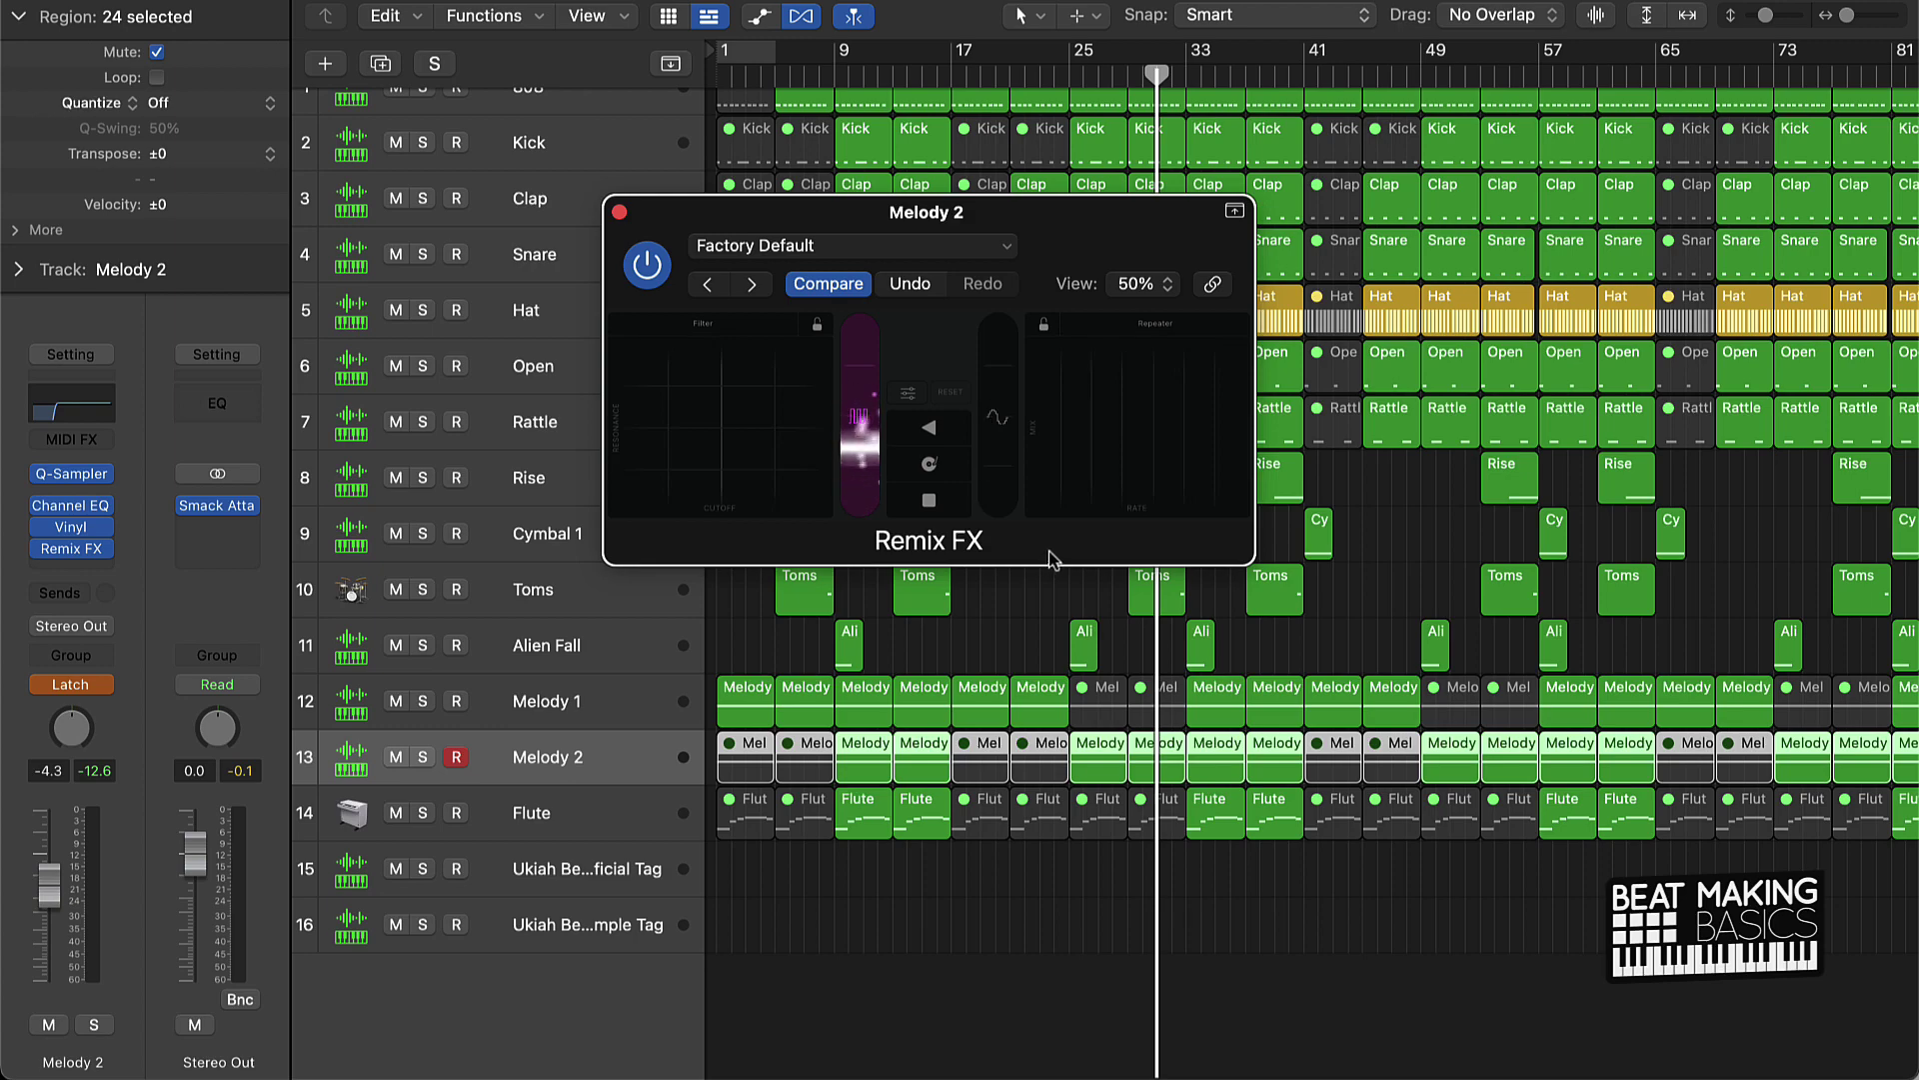
Step: Show the automation lanes and inspect Melody 2's available Remix FX automation parameters around bar 31
key("a")
scroll(1240, 815, "up", 5)
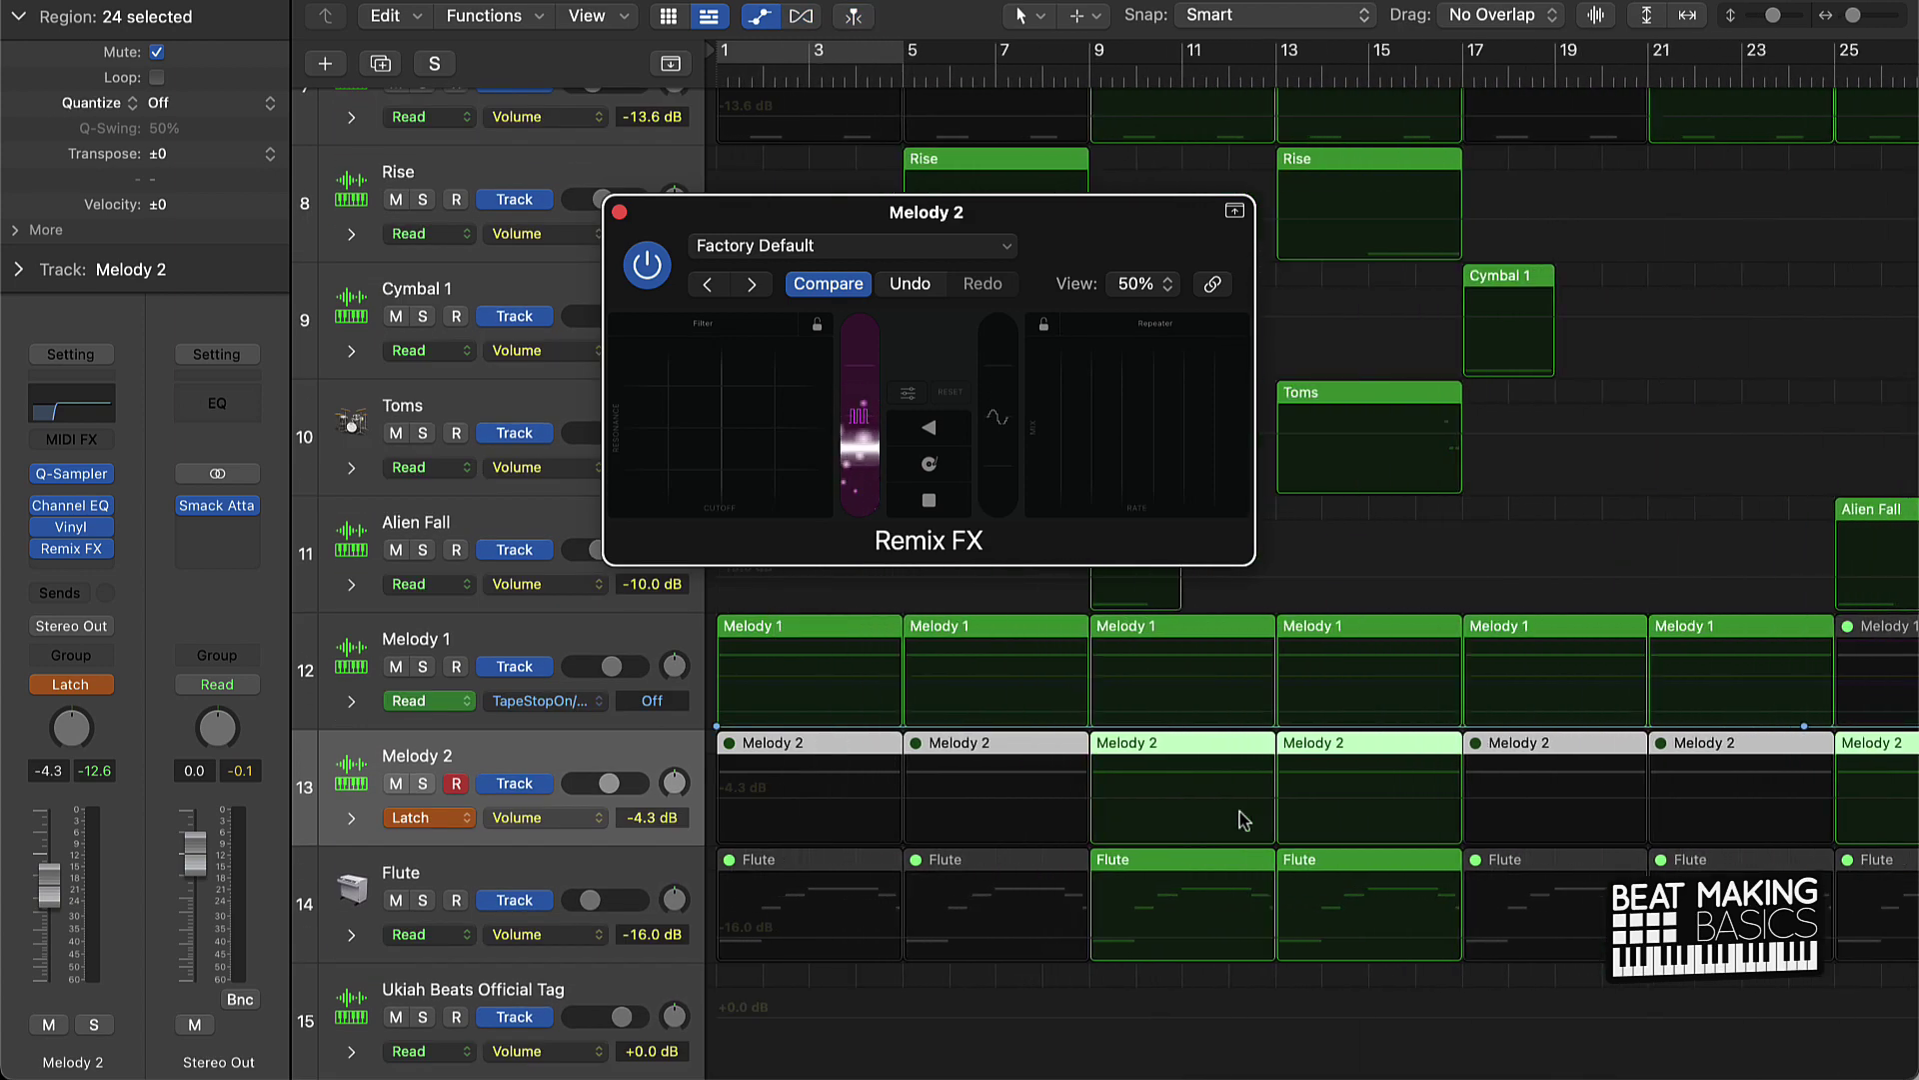
scroll(1246, 808, "right", 7)
scroll(1248, 813, "up", 5)
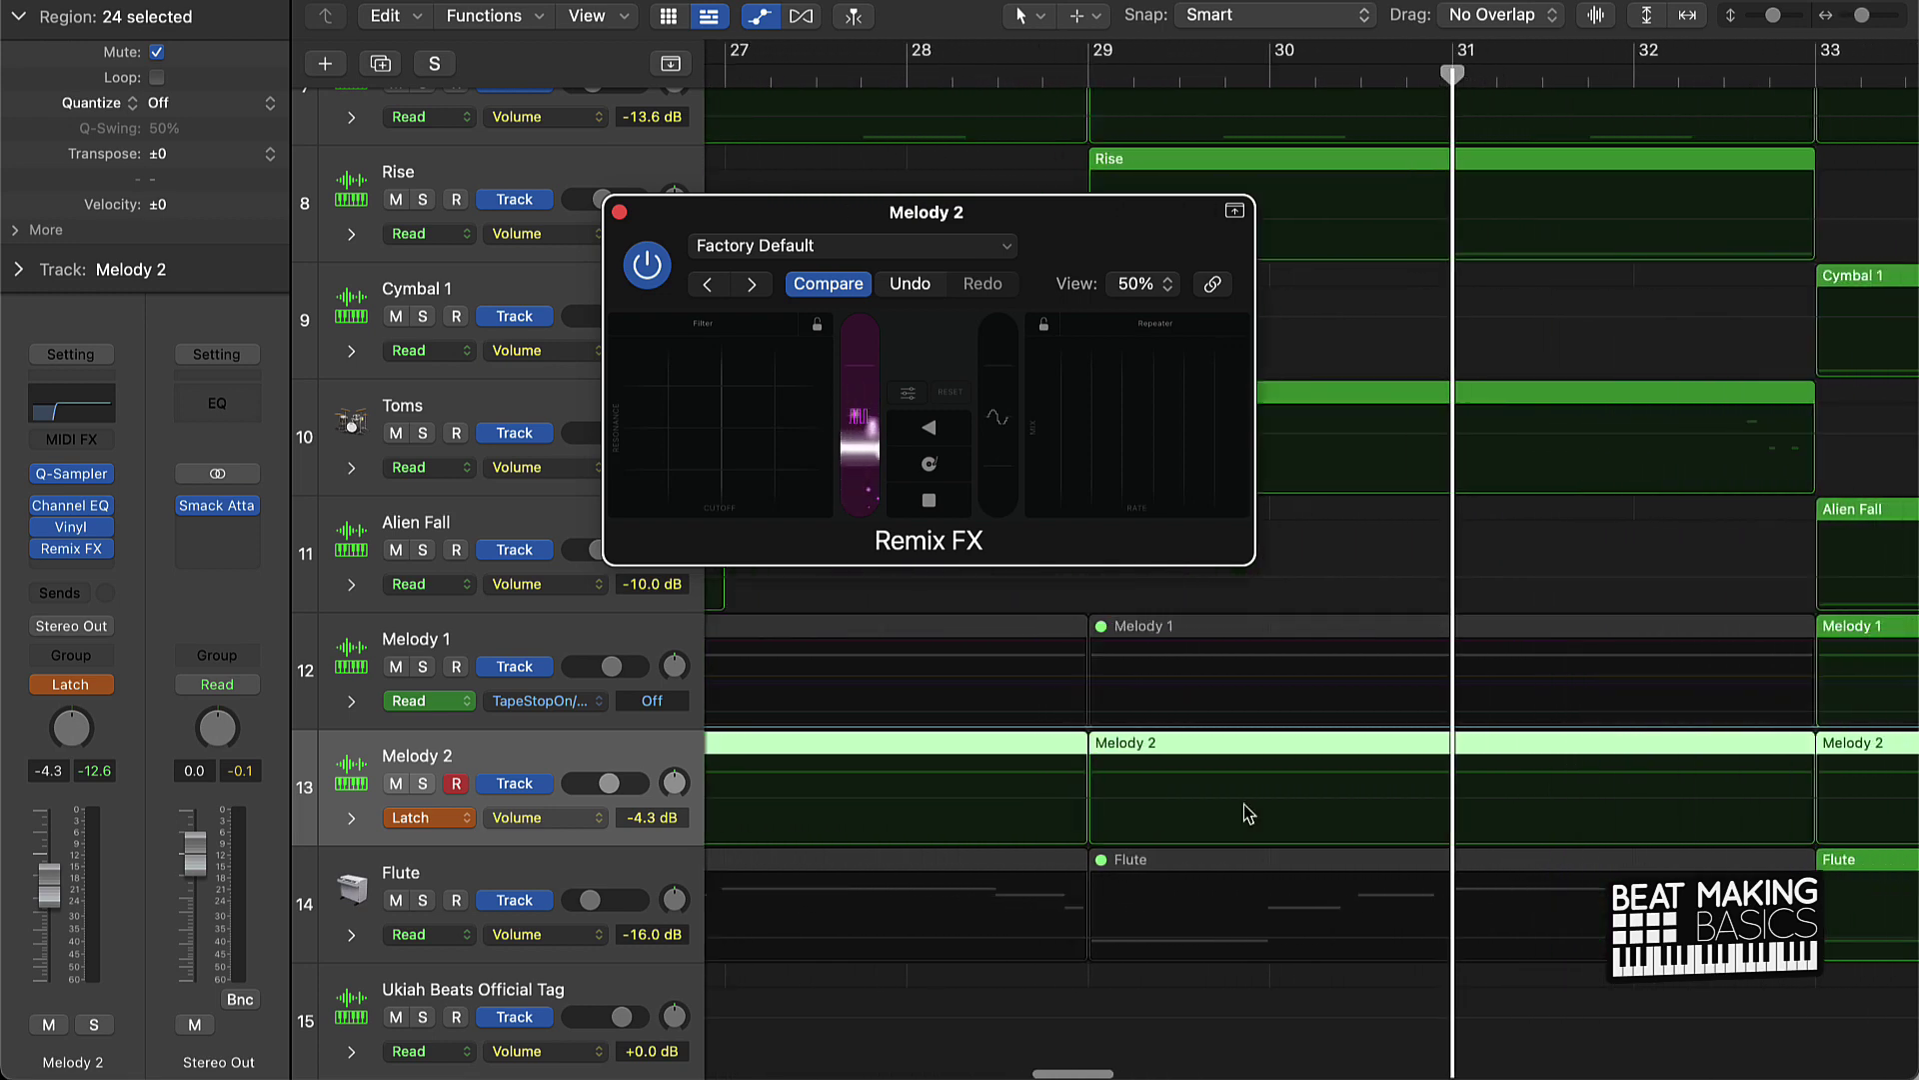
scroll(1248, 812, "down", 5)
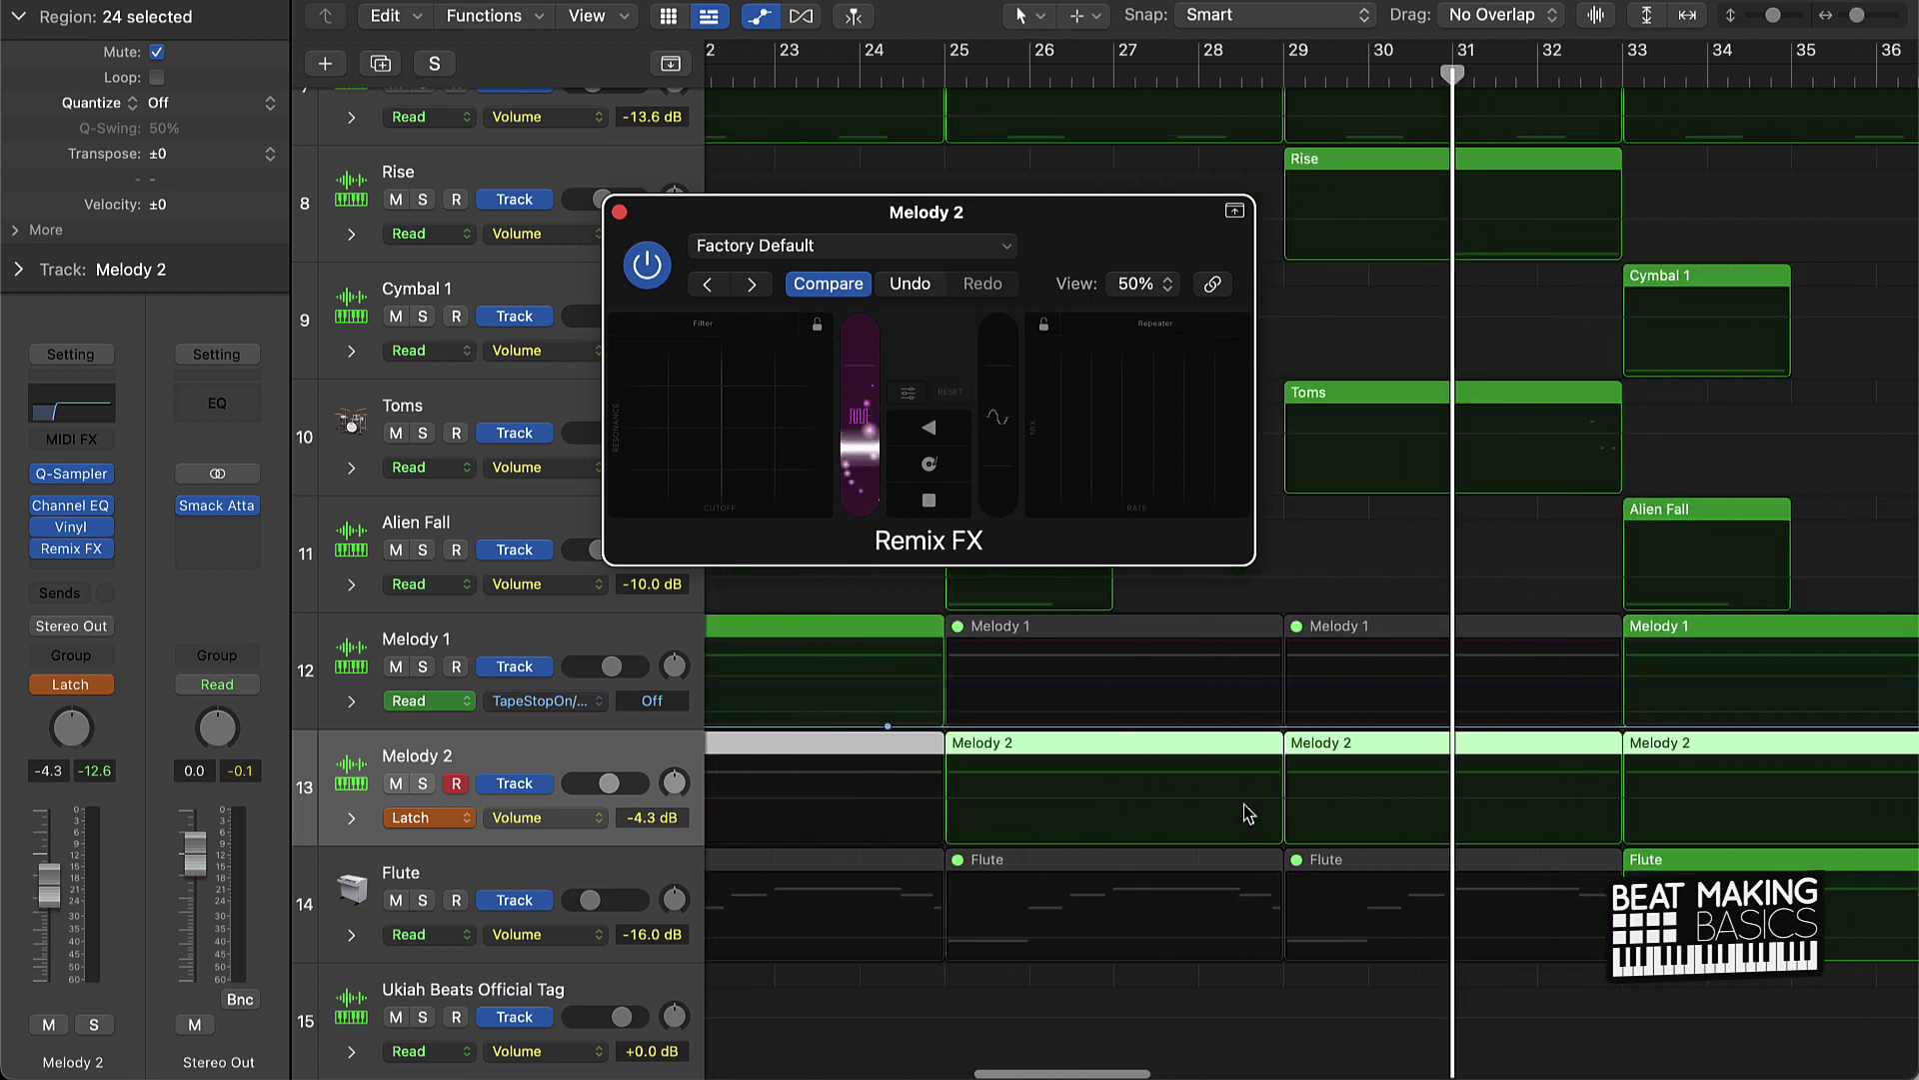
left_click(588, 822)
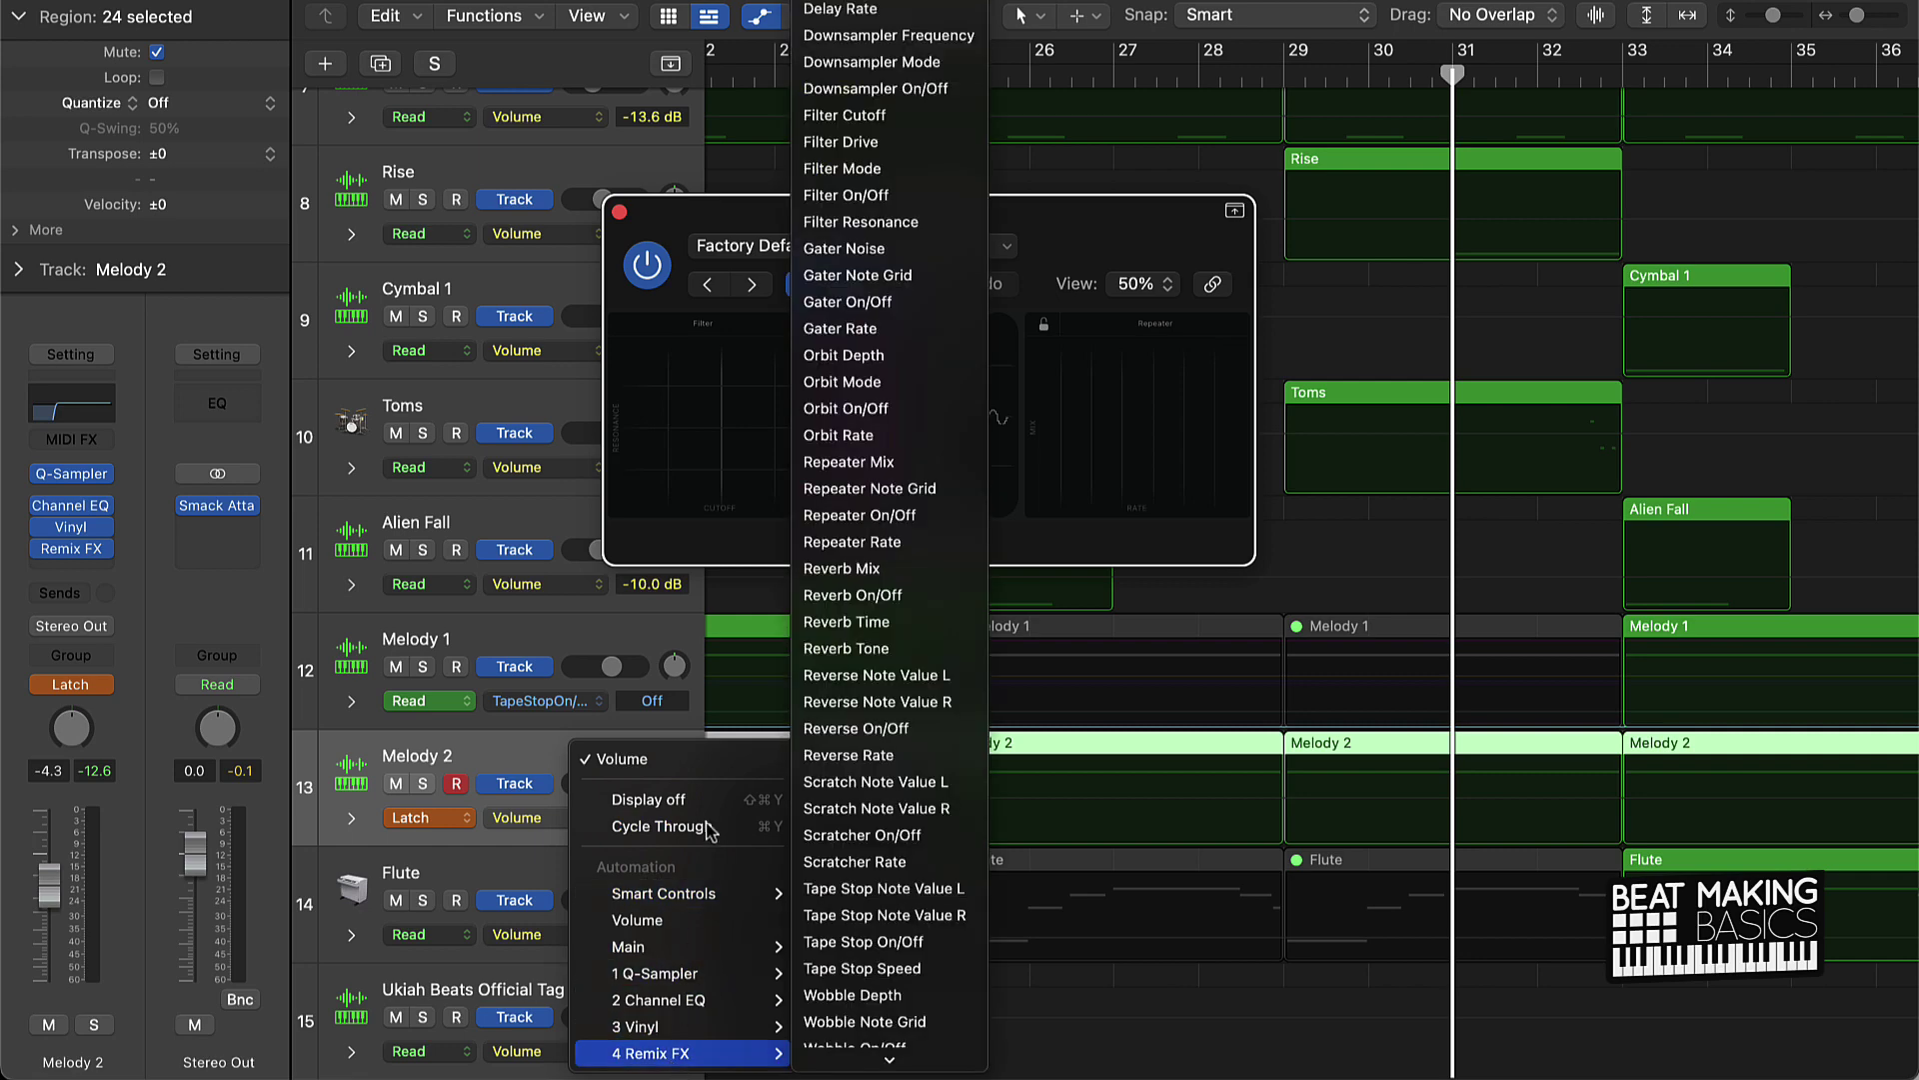
left_click(1175, 1052)
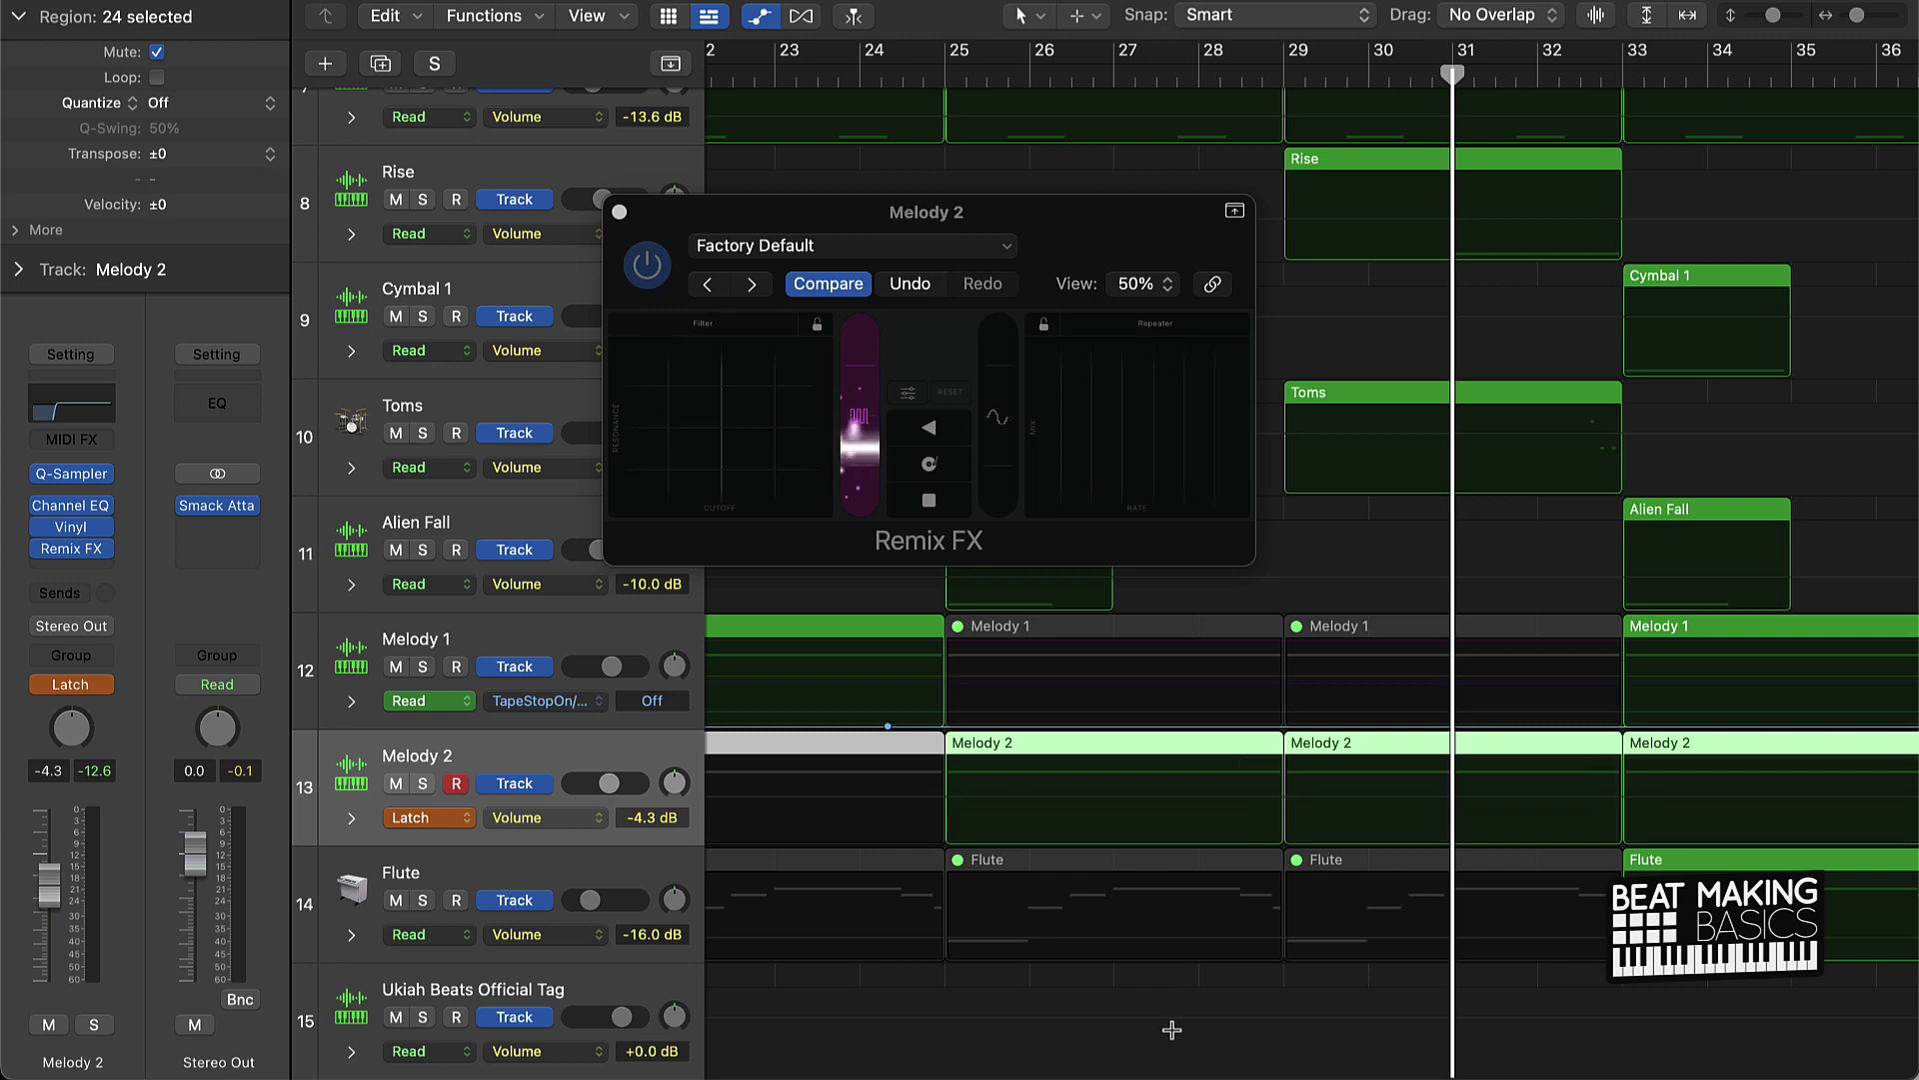
Step: Undo the latest Remix FX changes on the Melody 2 track
key("super+z")
key("super+z")
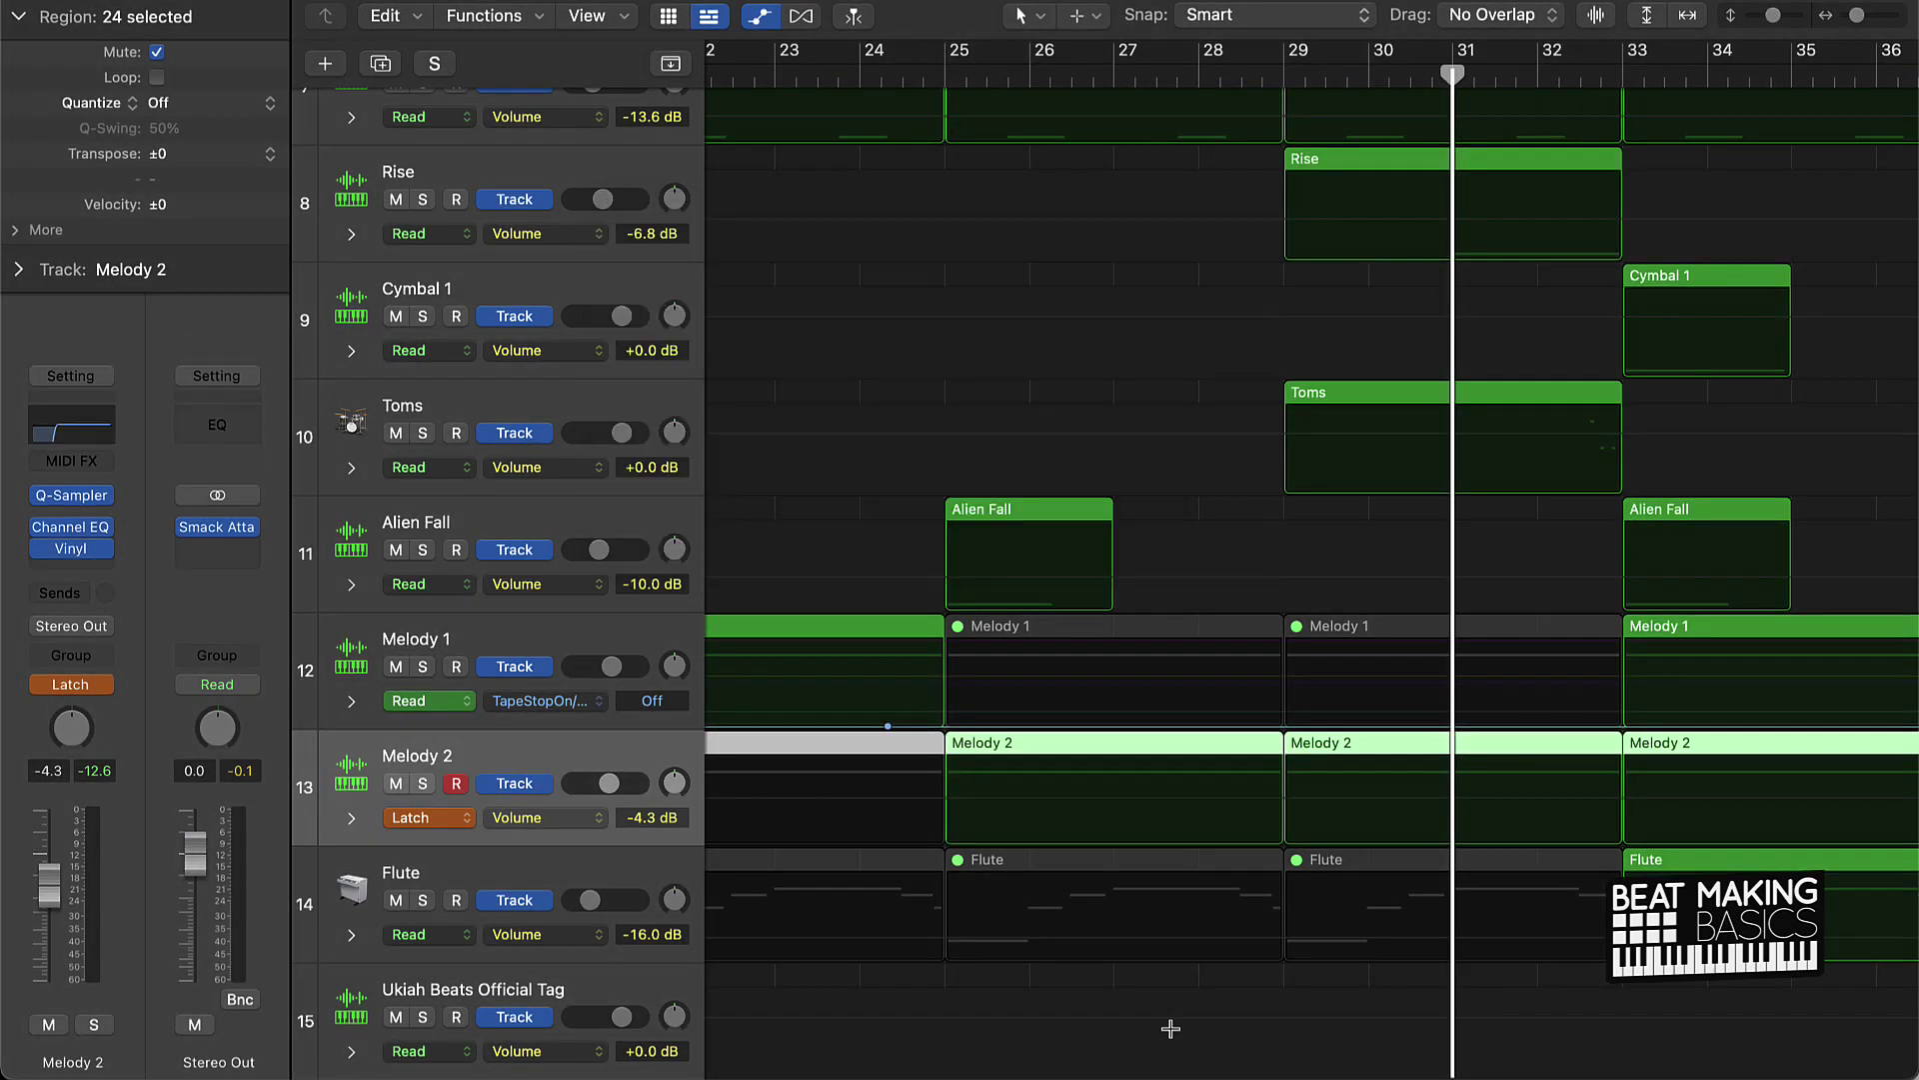
Step: Compare the Melody 1 and Melody 2 tracks and examine their automation lanes across the arrangement
key("Down")
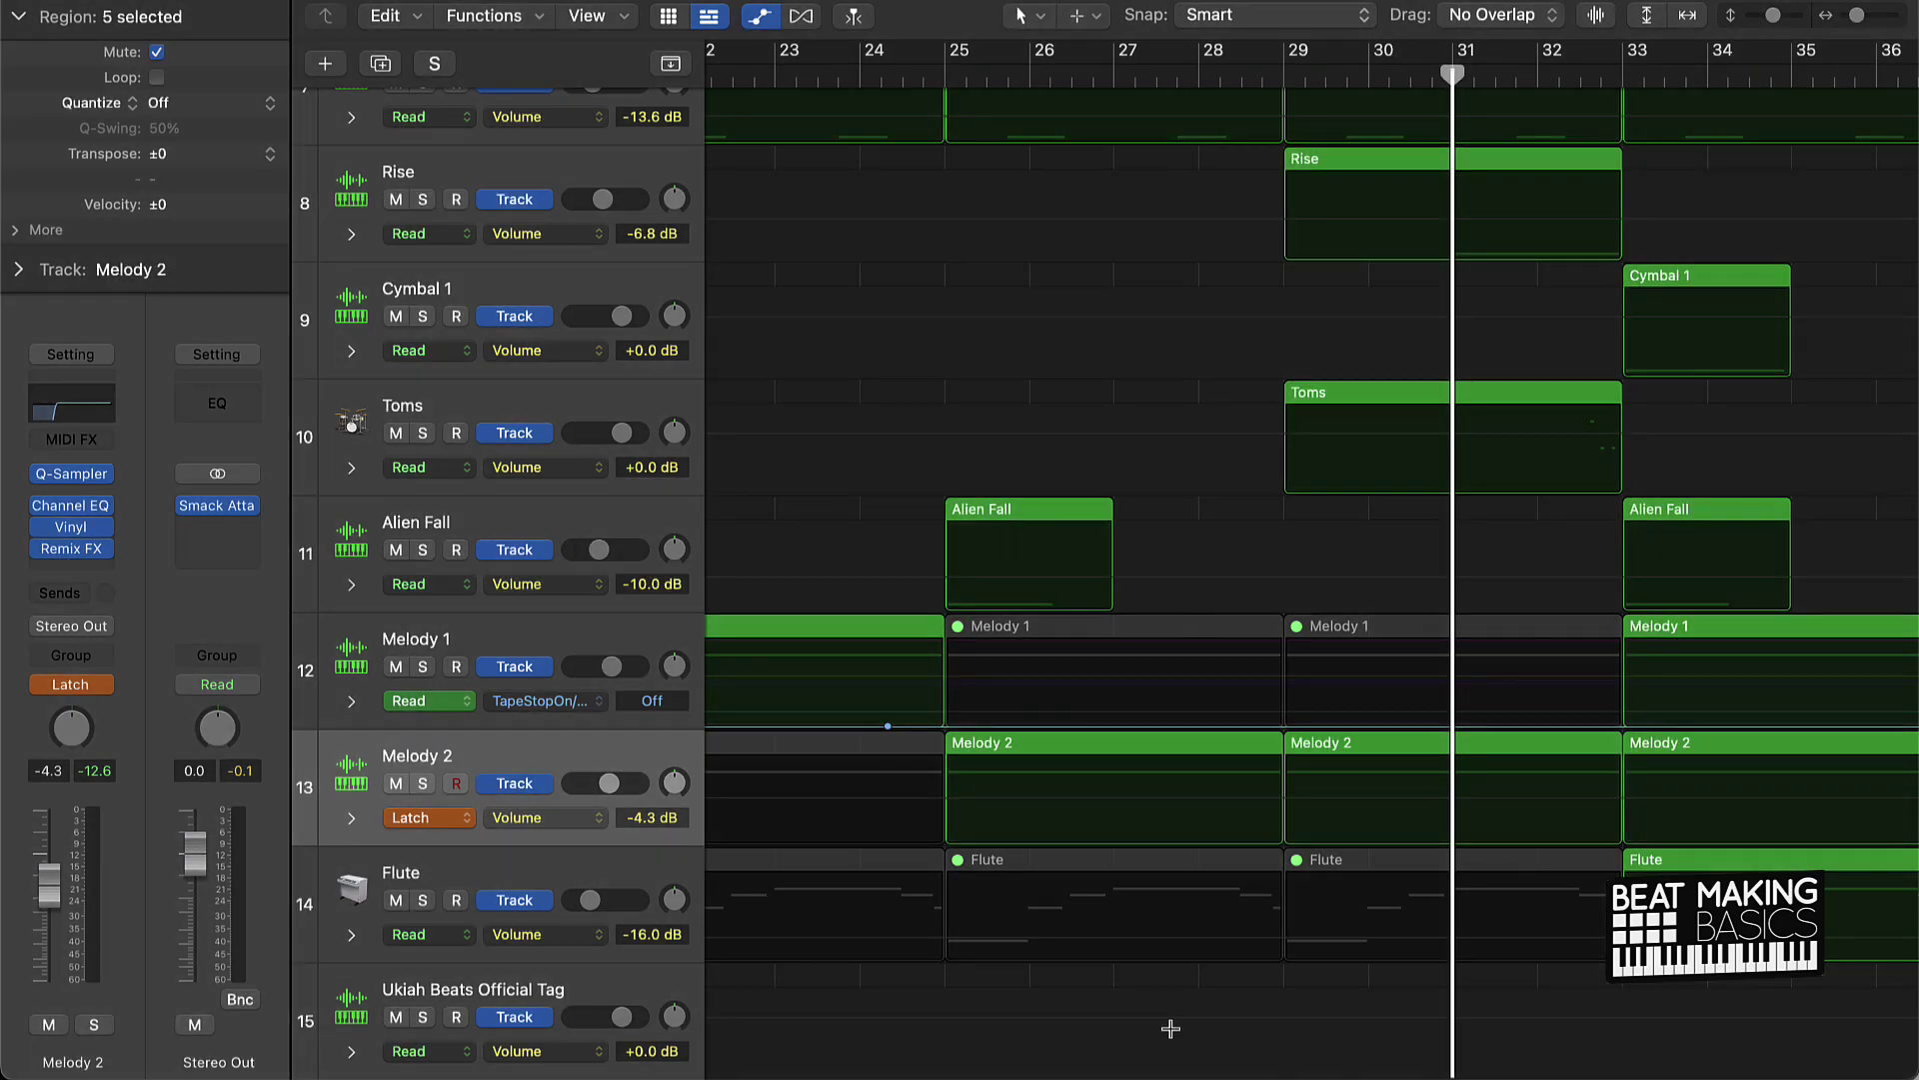
key("Up")
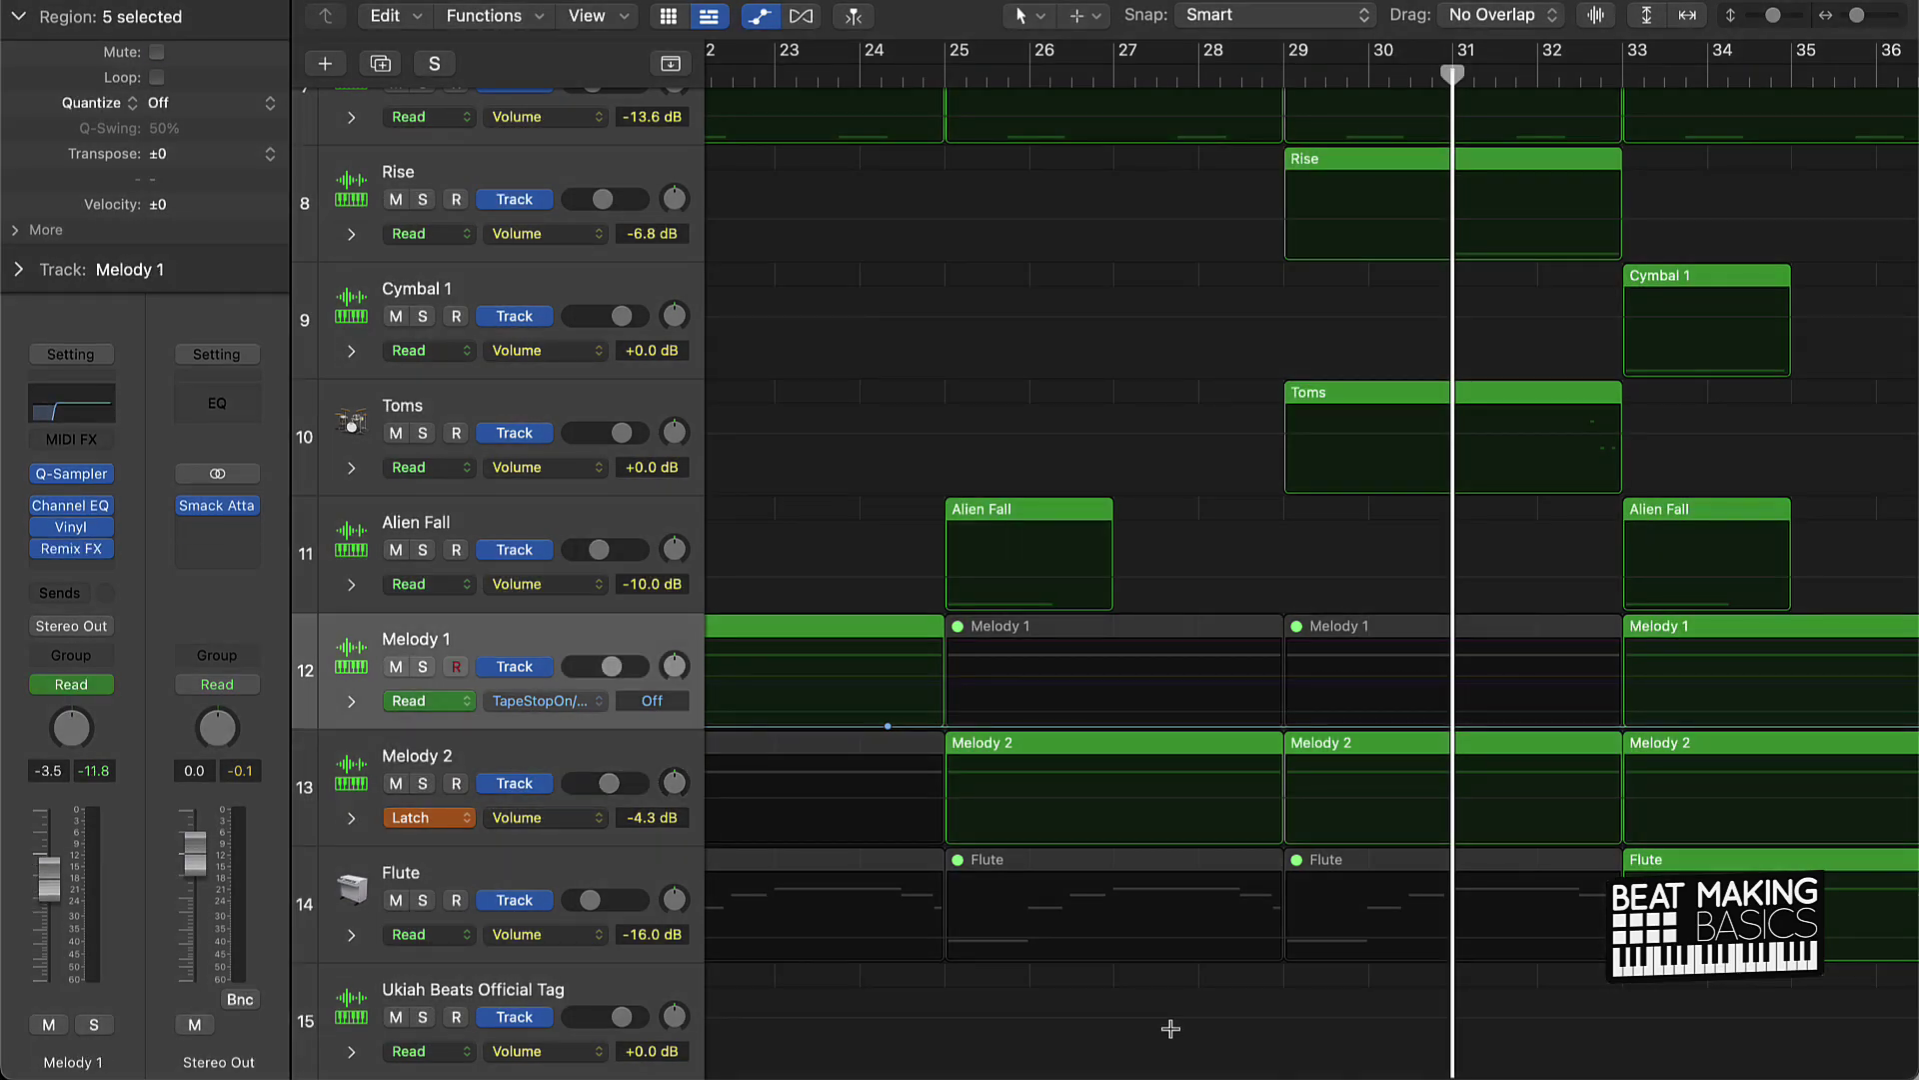
key("Down")
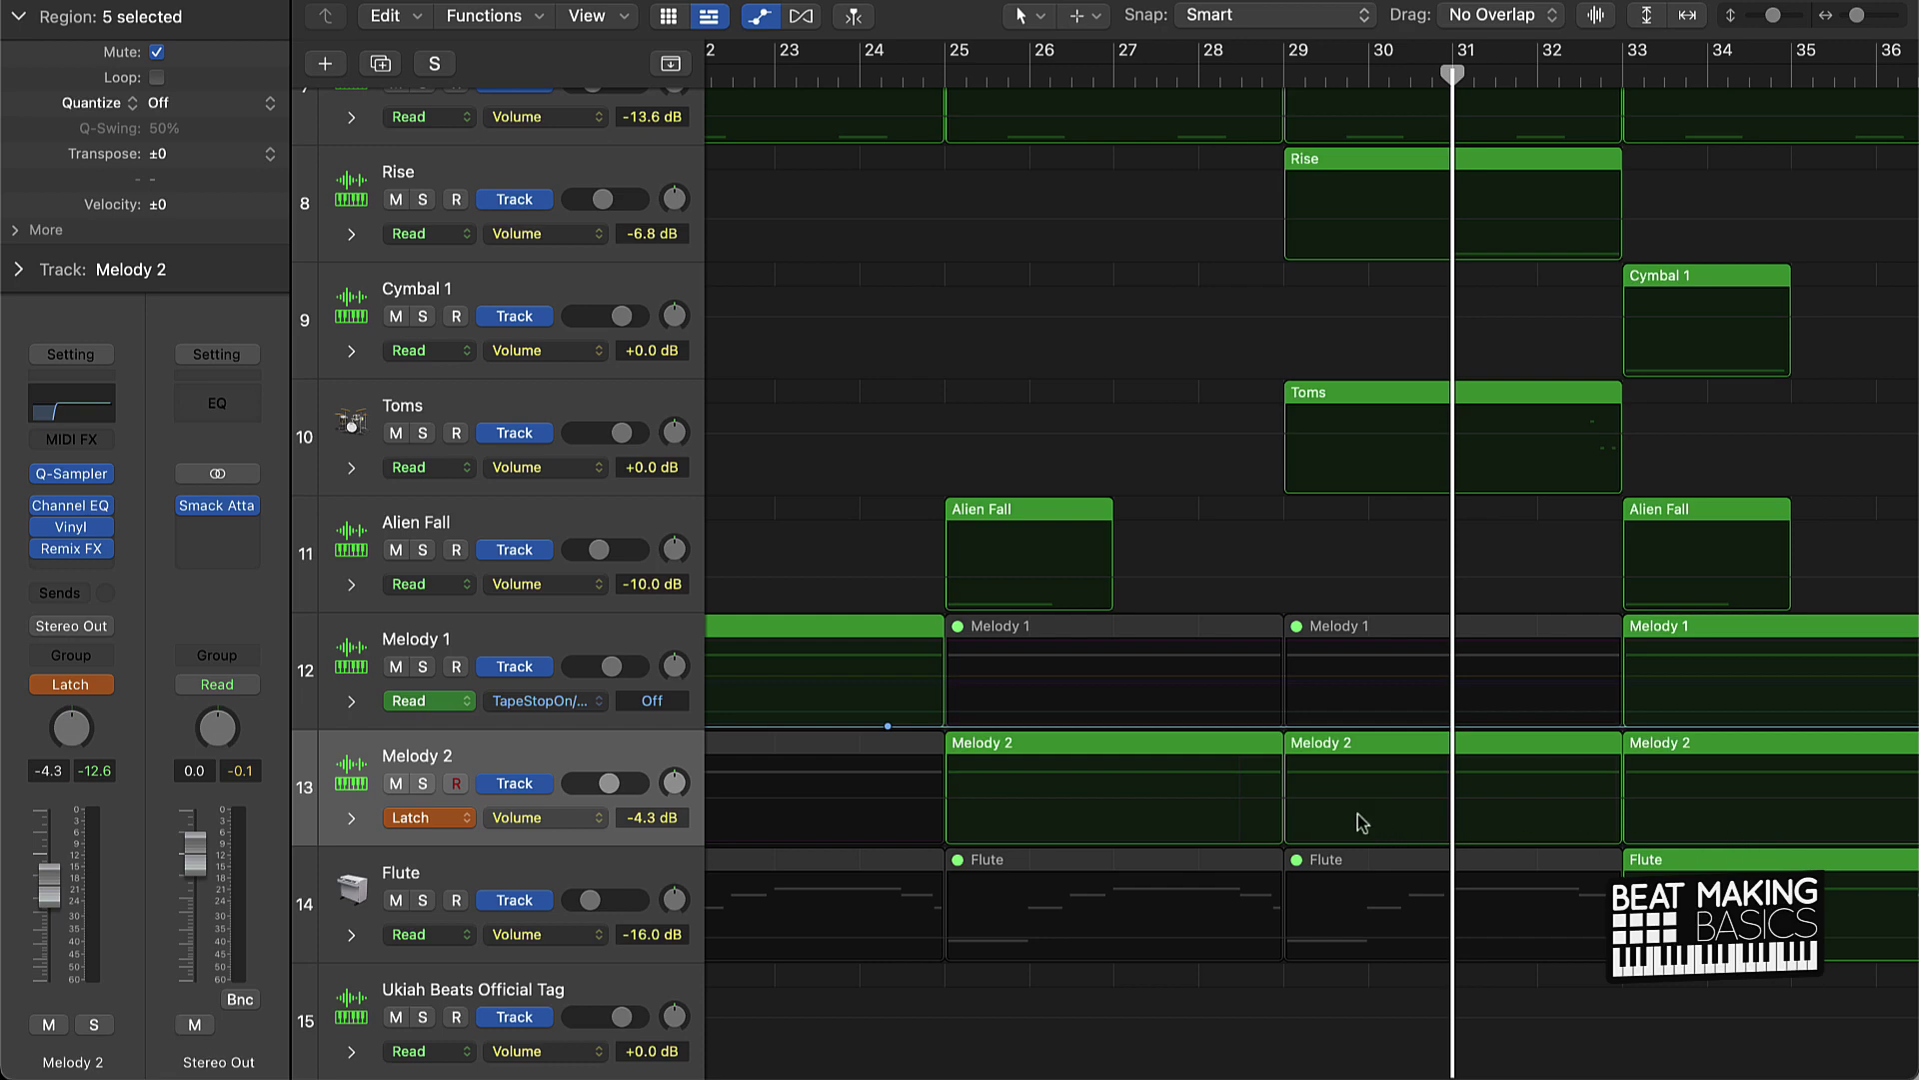
scroll(952, 780, "left", 4)
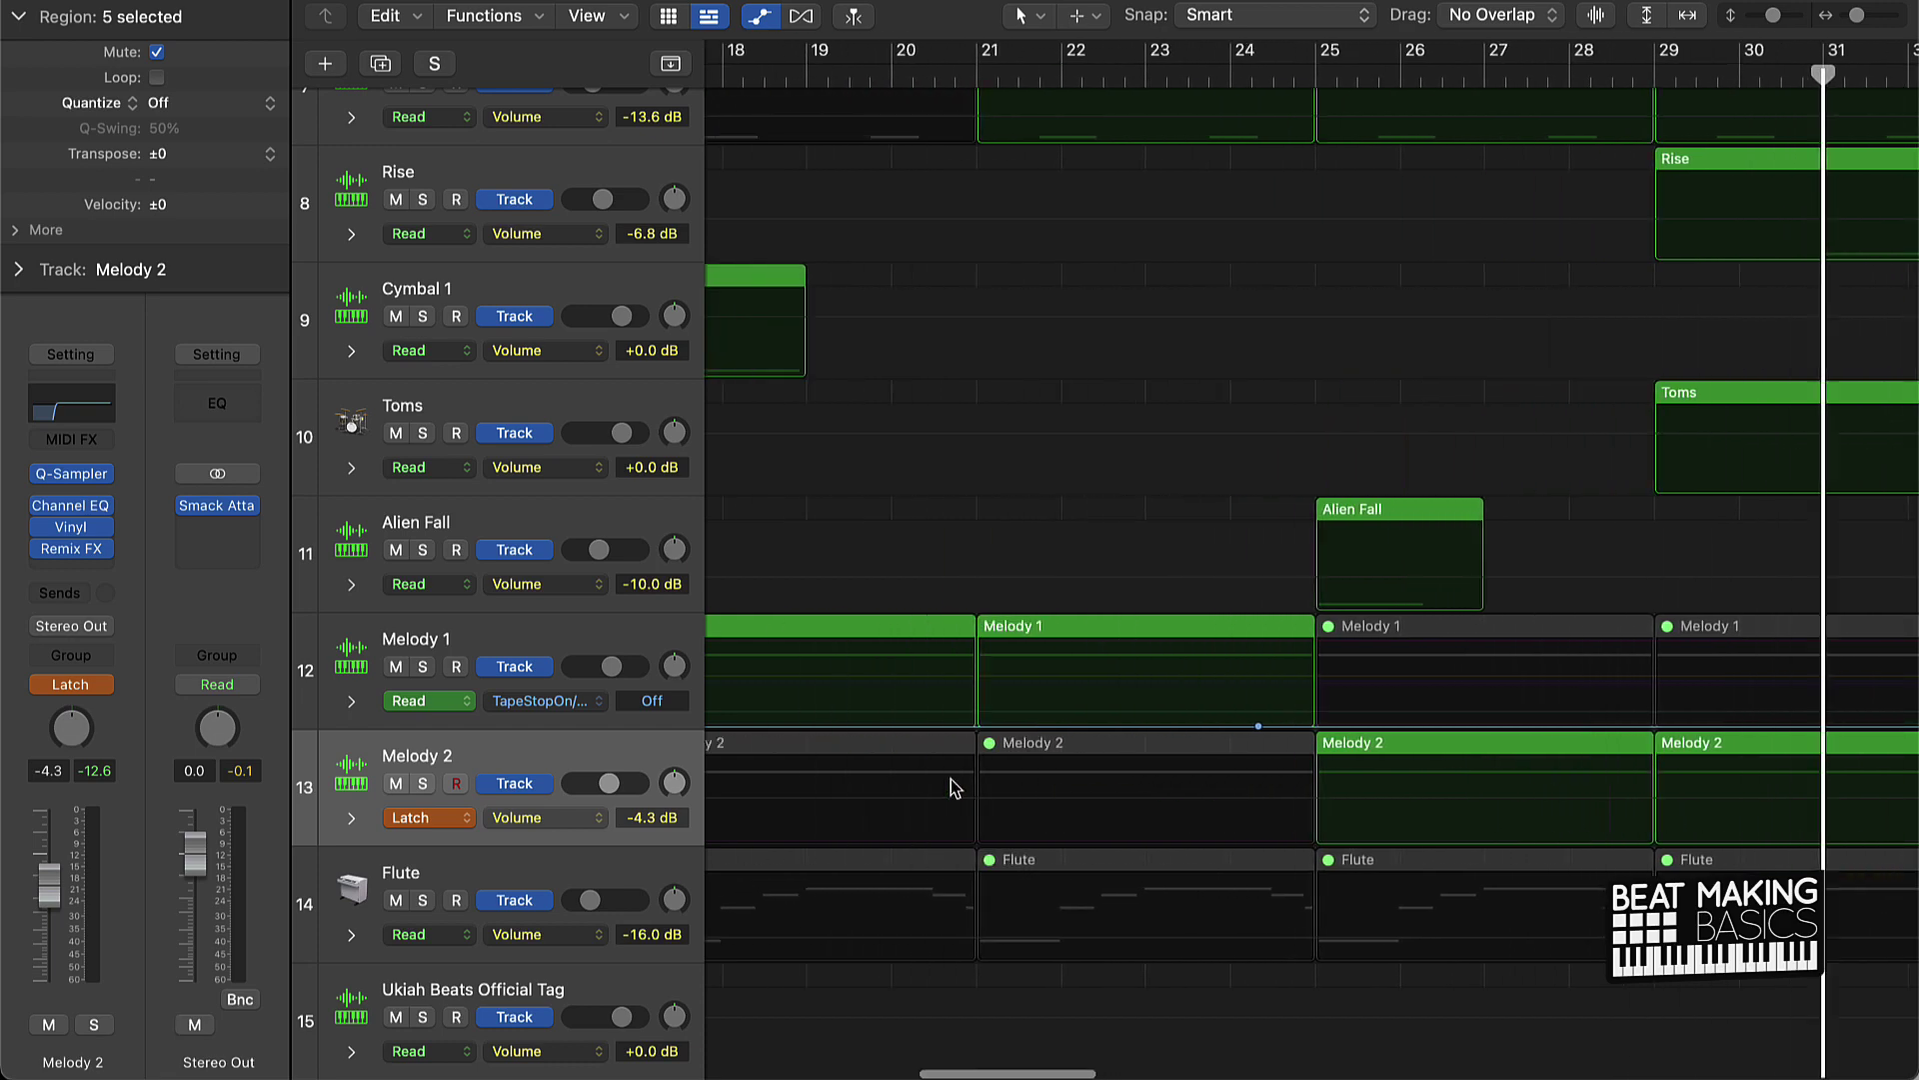
scroll(951, 779, "down", 5)
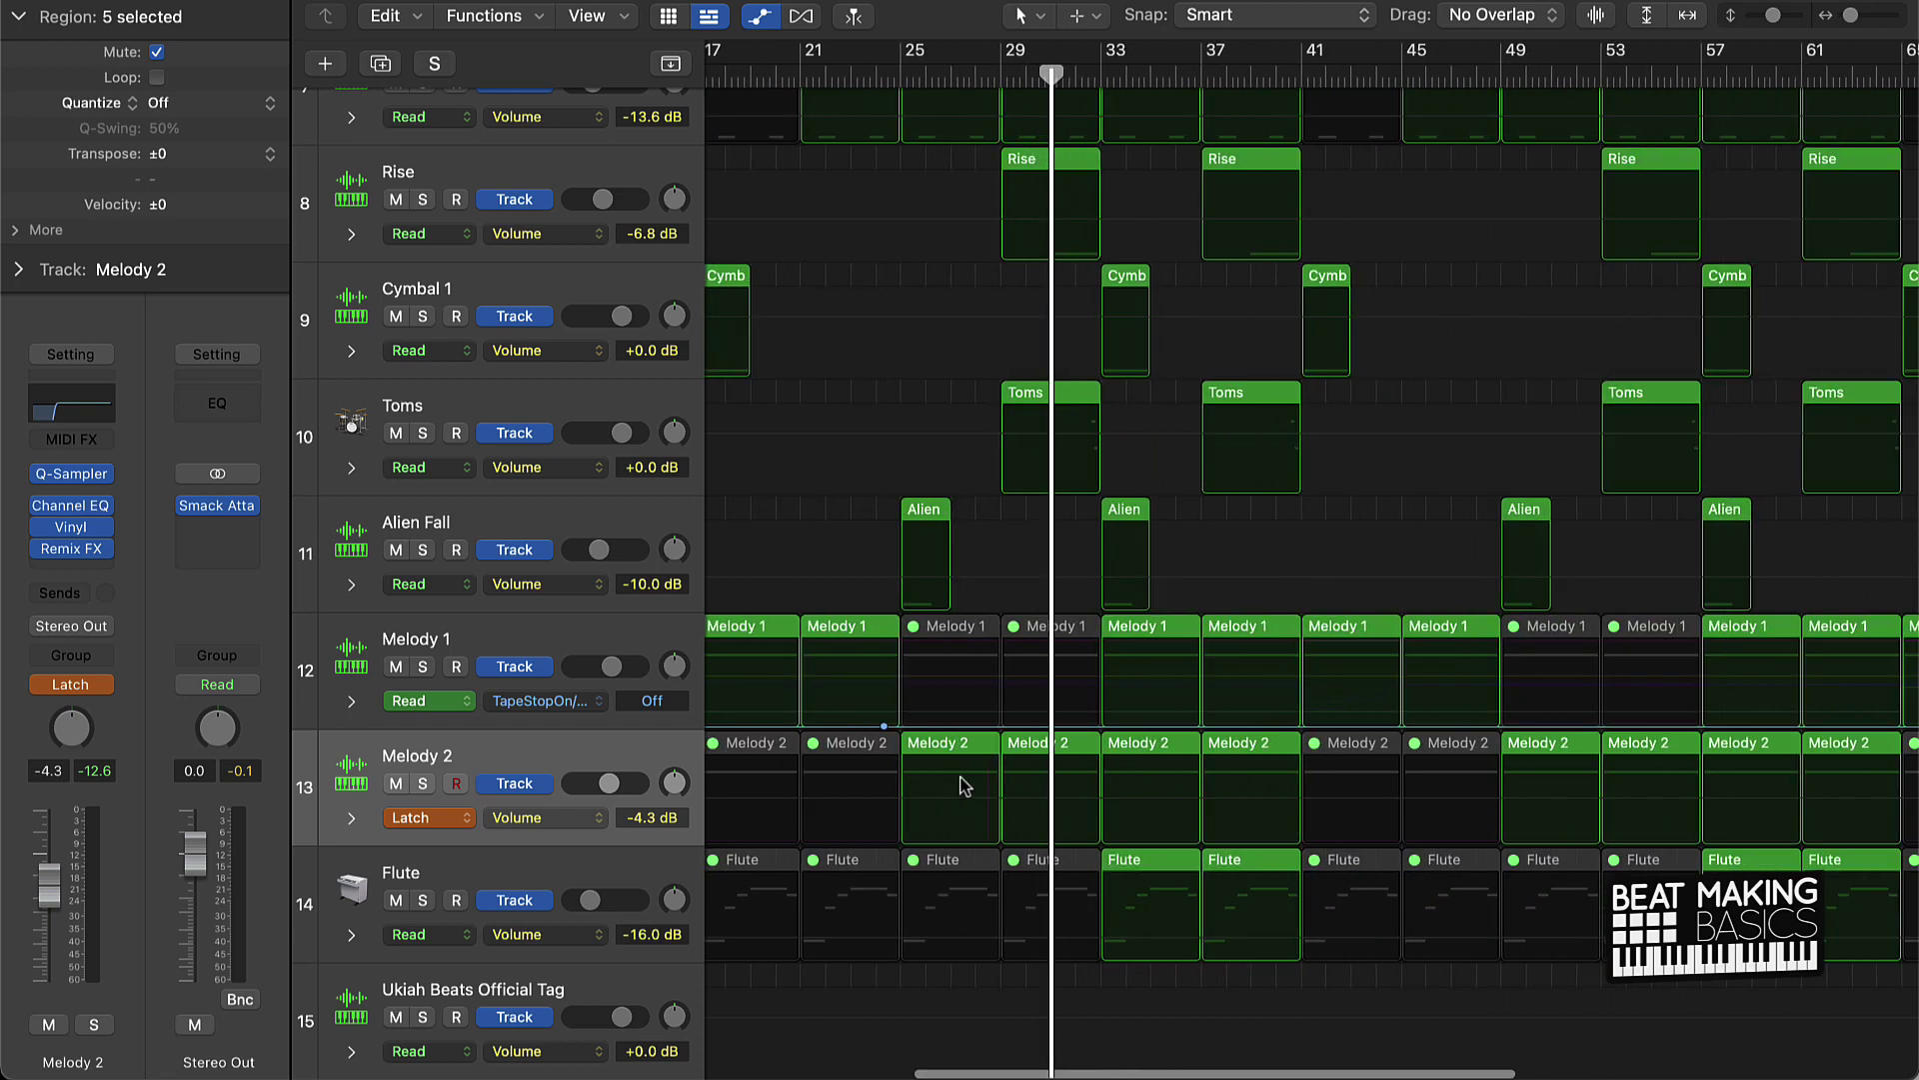
scroll(1150, 786, "right", 3)
scroll(1154, 790, "right", 6)
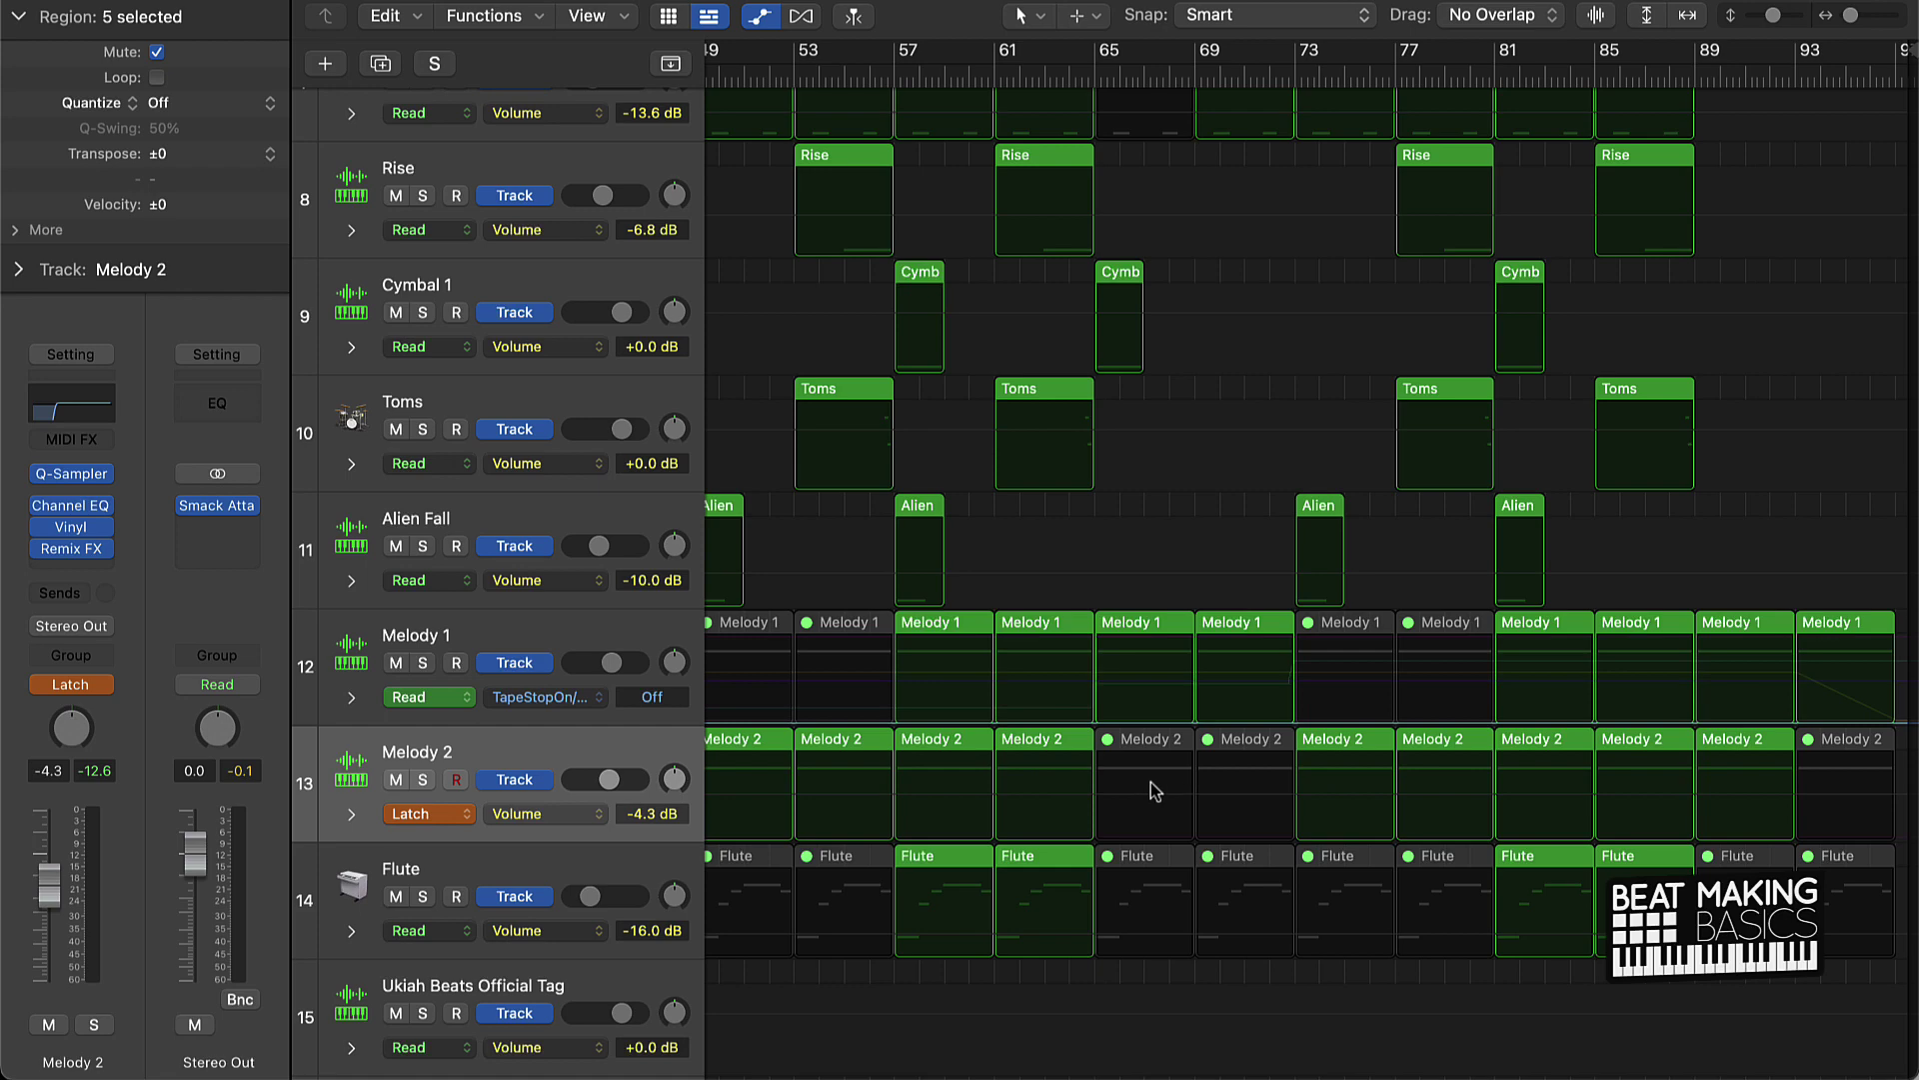
scroll(1150, 783, "left", 8)
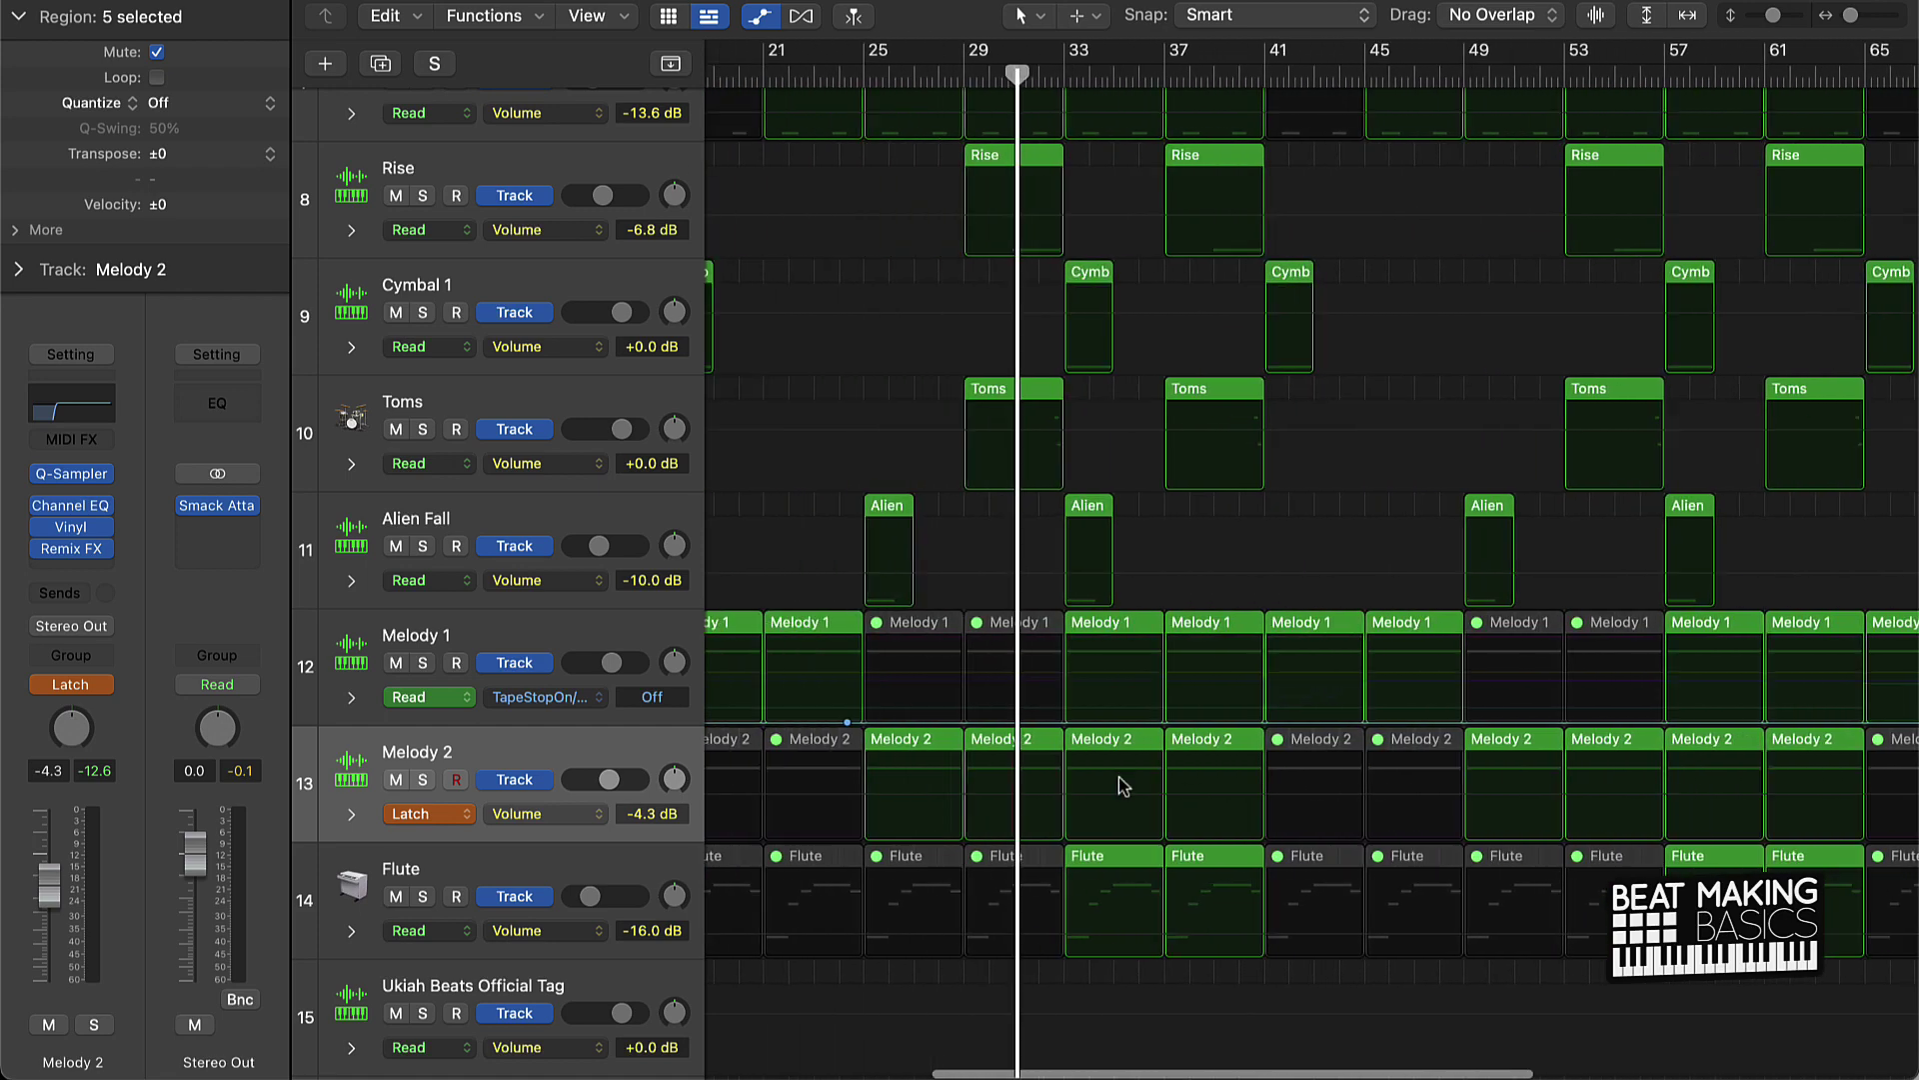
Step: Set the Melody 2 track's automation mode to Read and add Murda Melodies in stereo after Remix FX
left_click(465, 816)
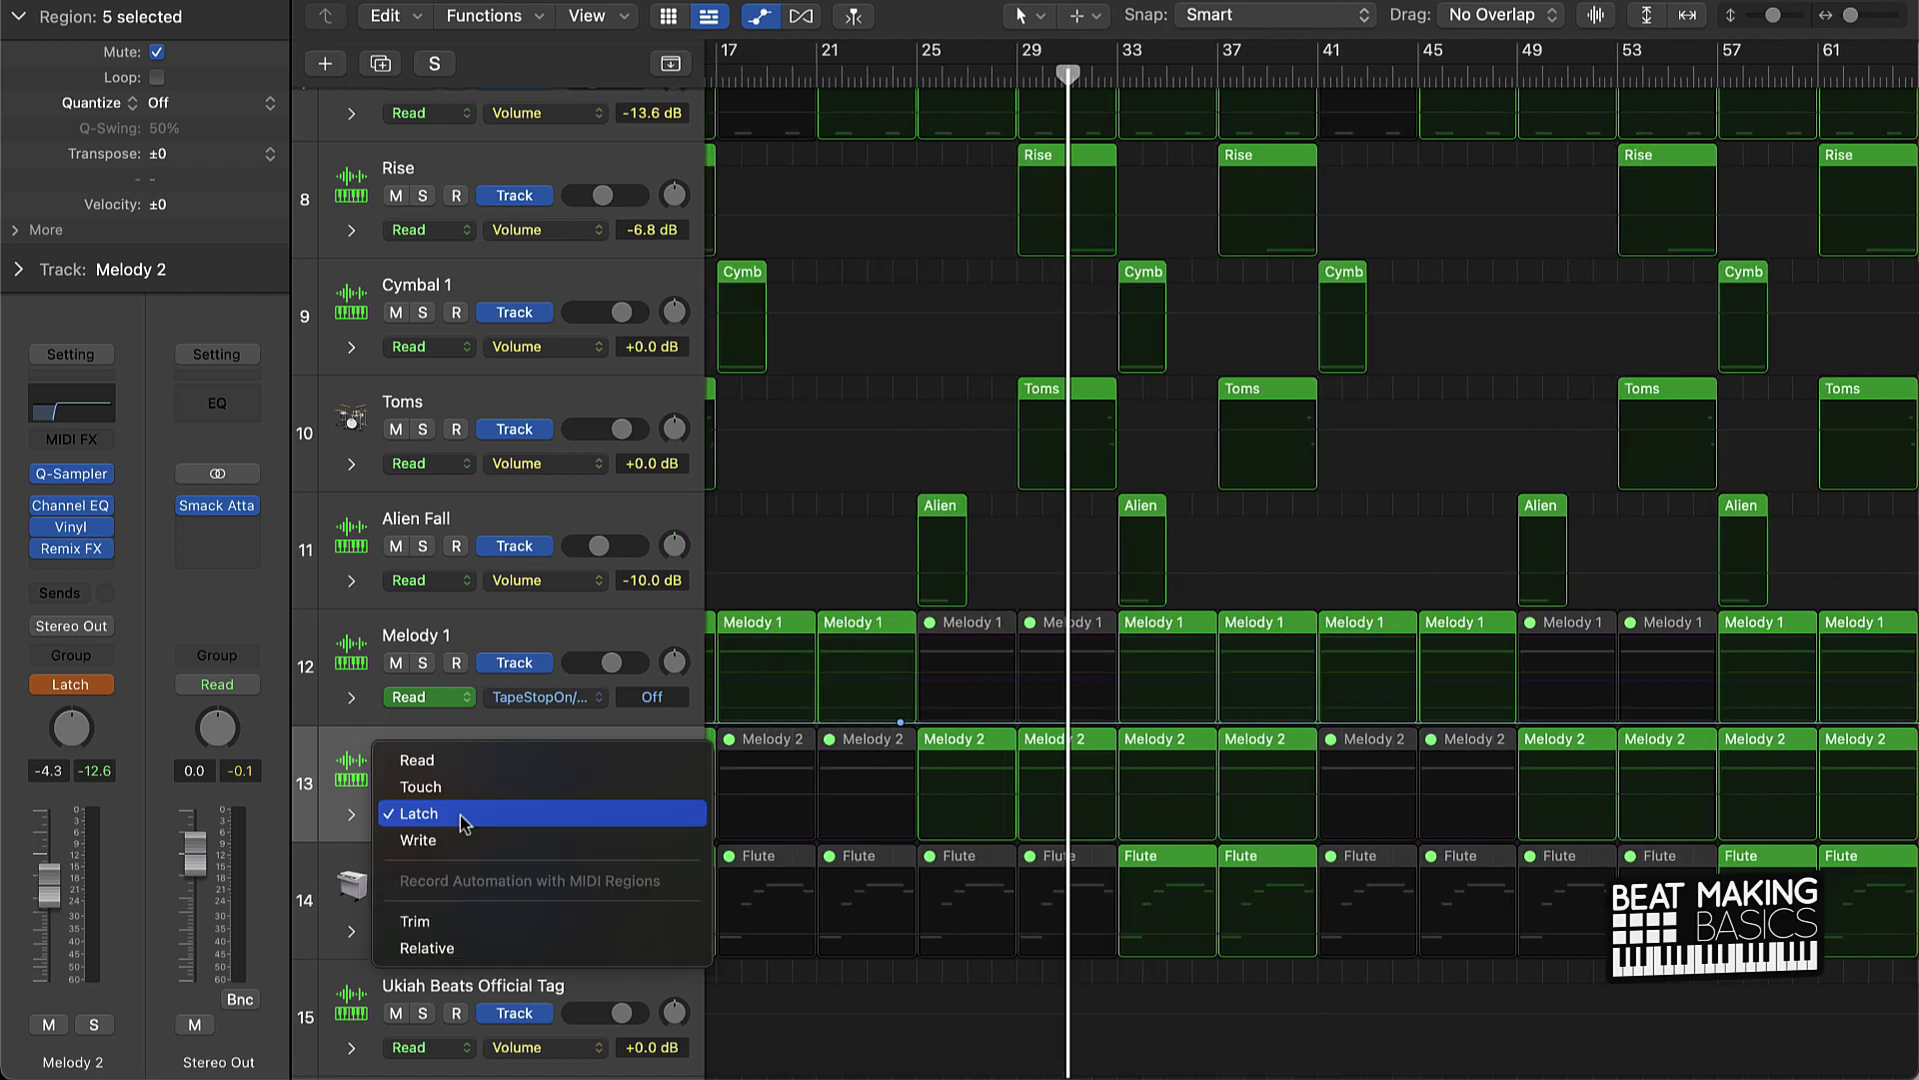
left_click(478, 777)
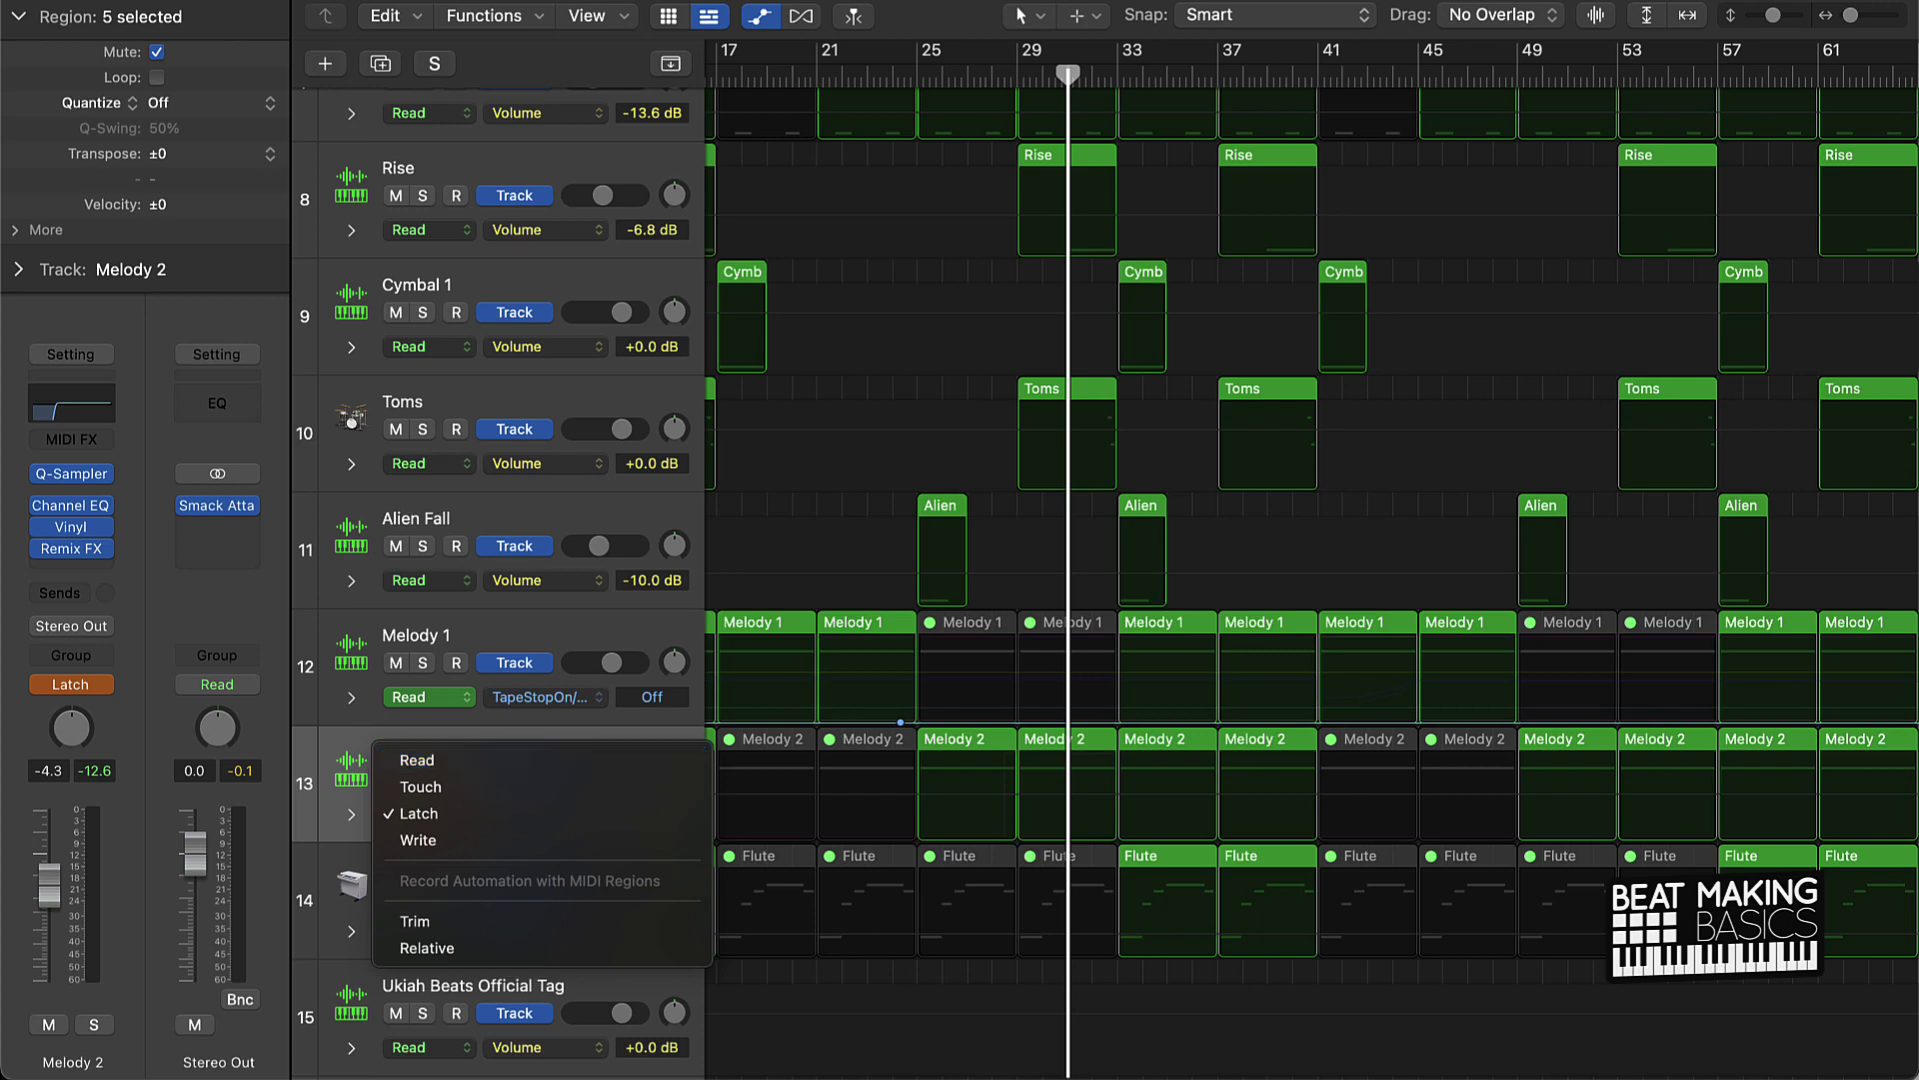
left_click(76, 567)
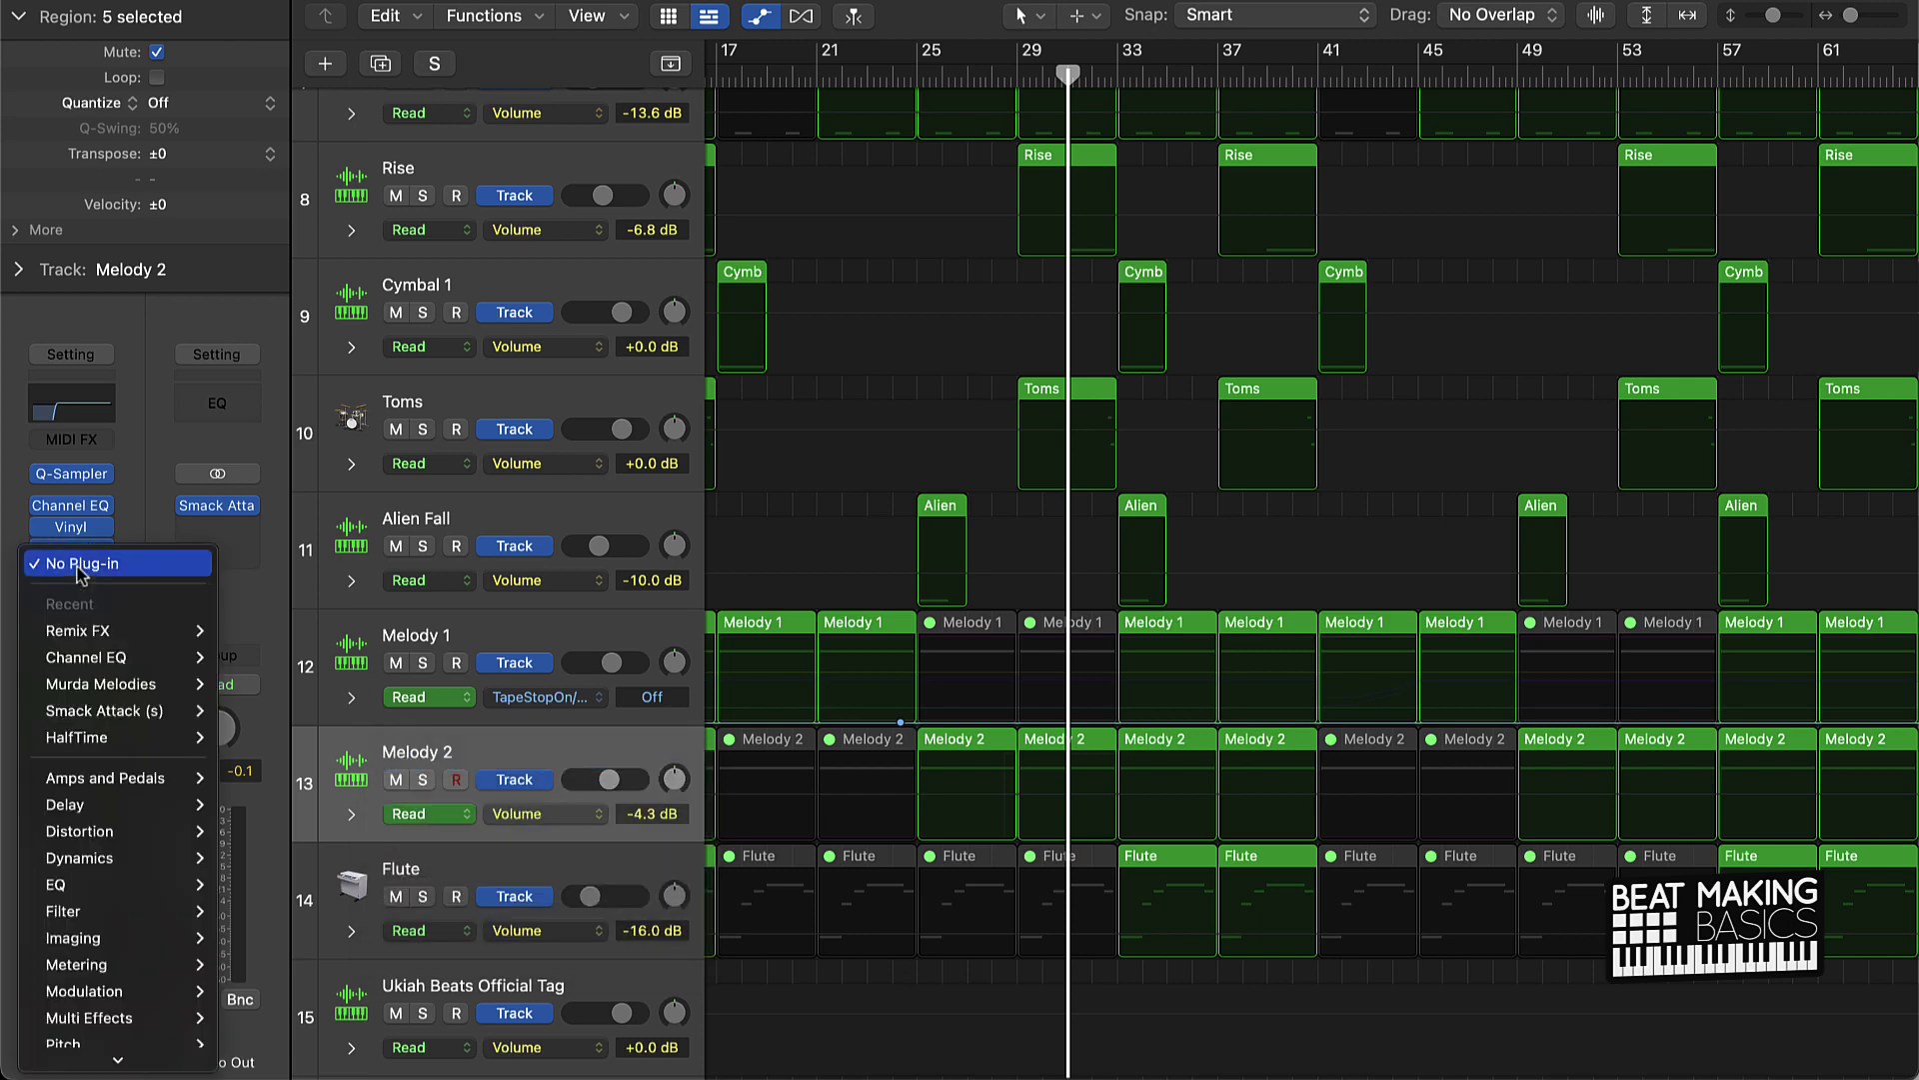
mouse_move(131, 686)
left_click(250, 685)
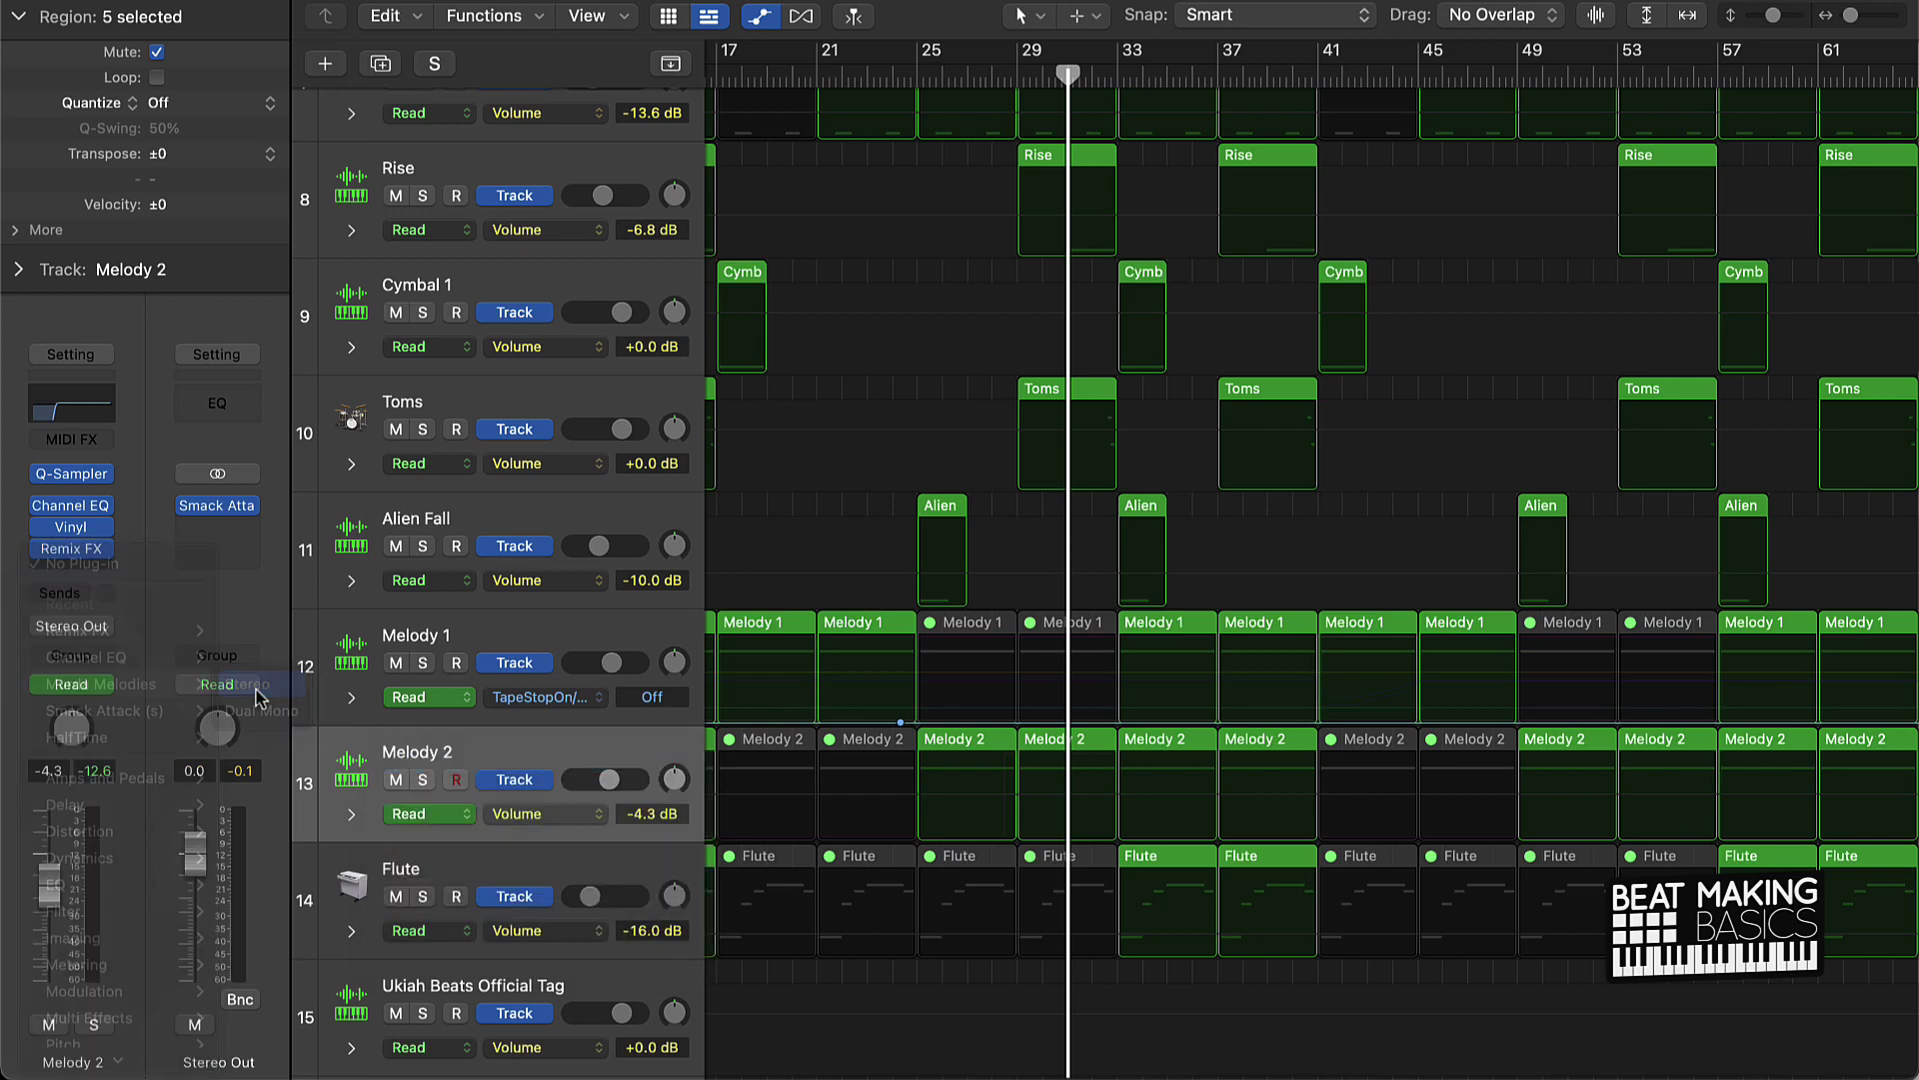
key("a")
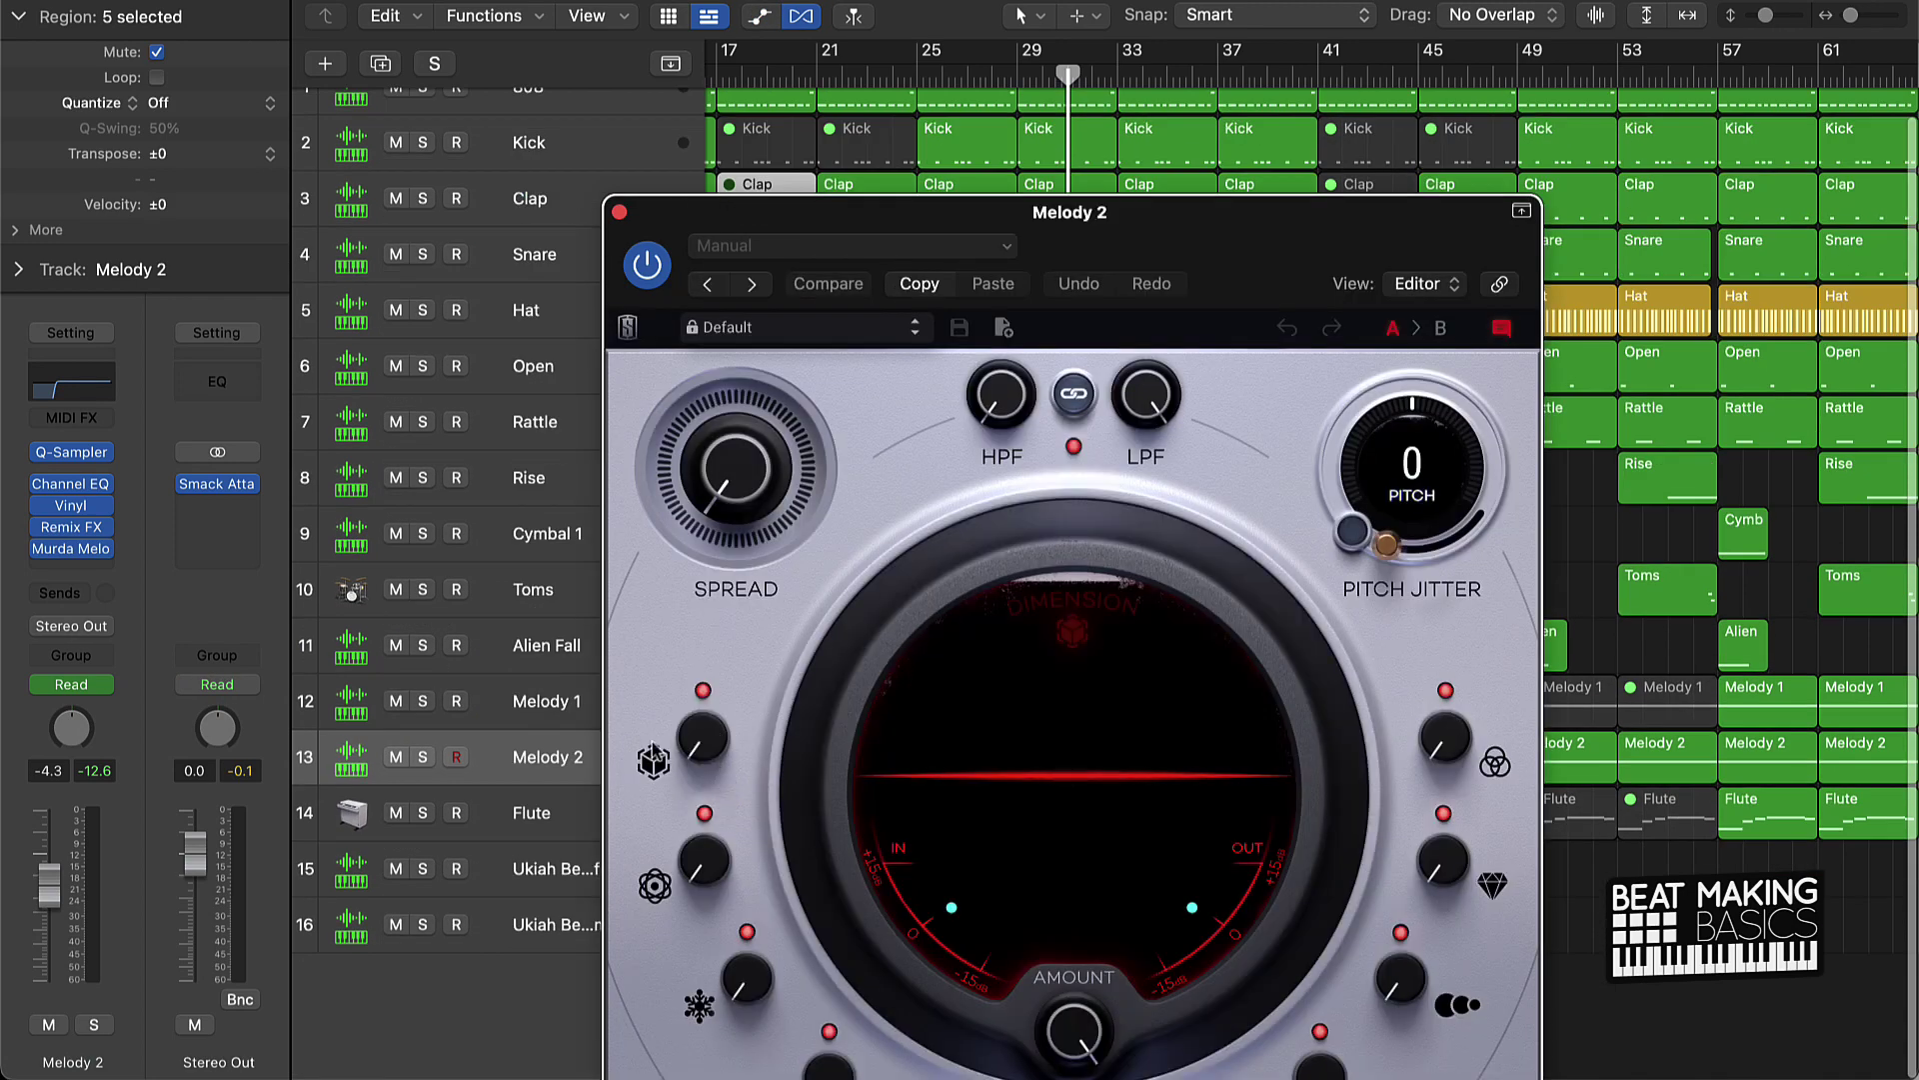
Step: Set a cycle range over bars 25 to 33 and play it with the Murda Melodies window clear of that section
left_click_drag(1191, 240, 1223, 80)
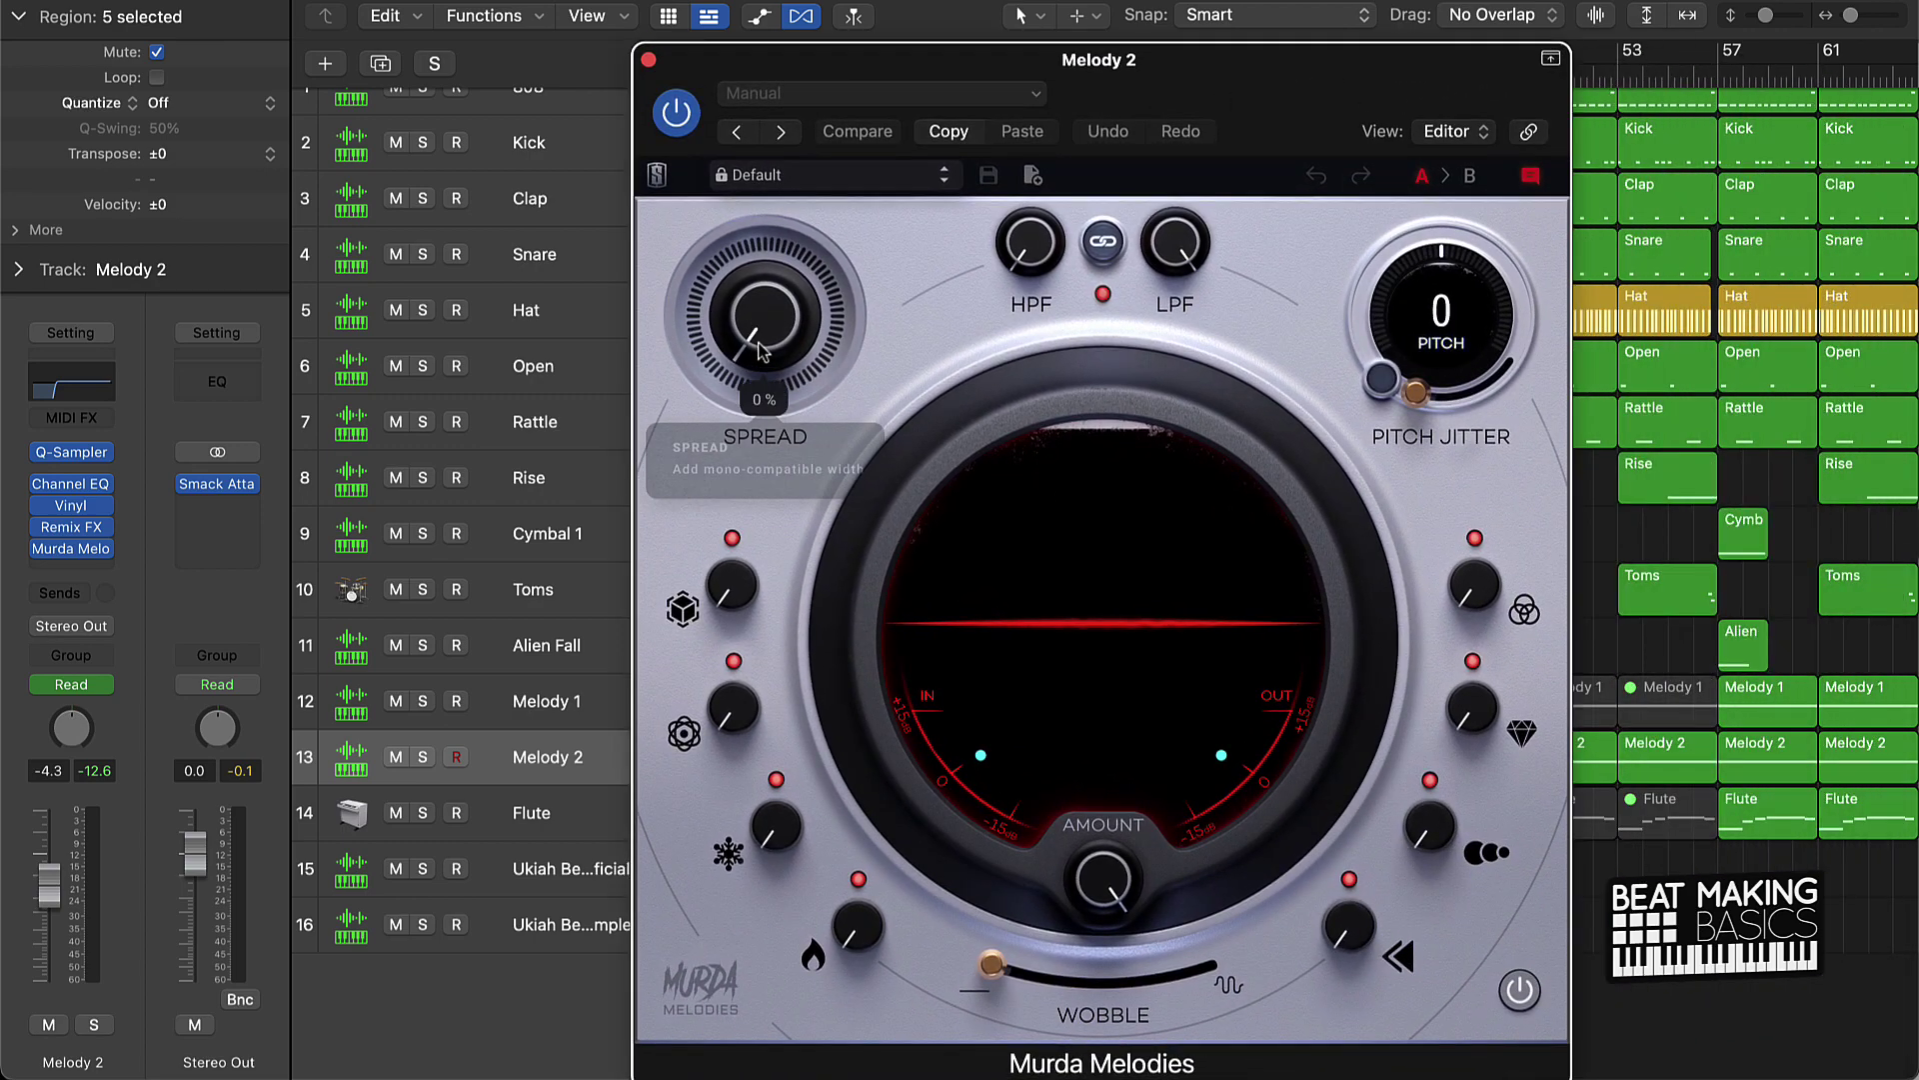
left_click_drag(1058, 72, 1769, 63)
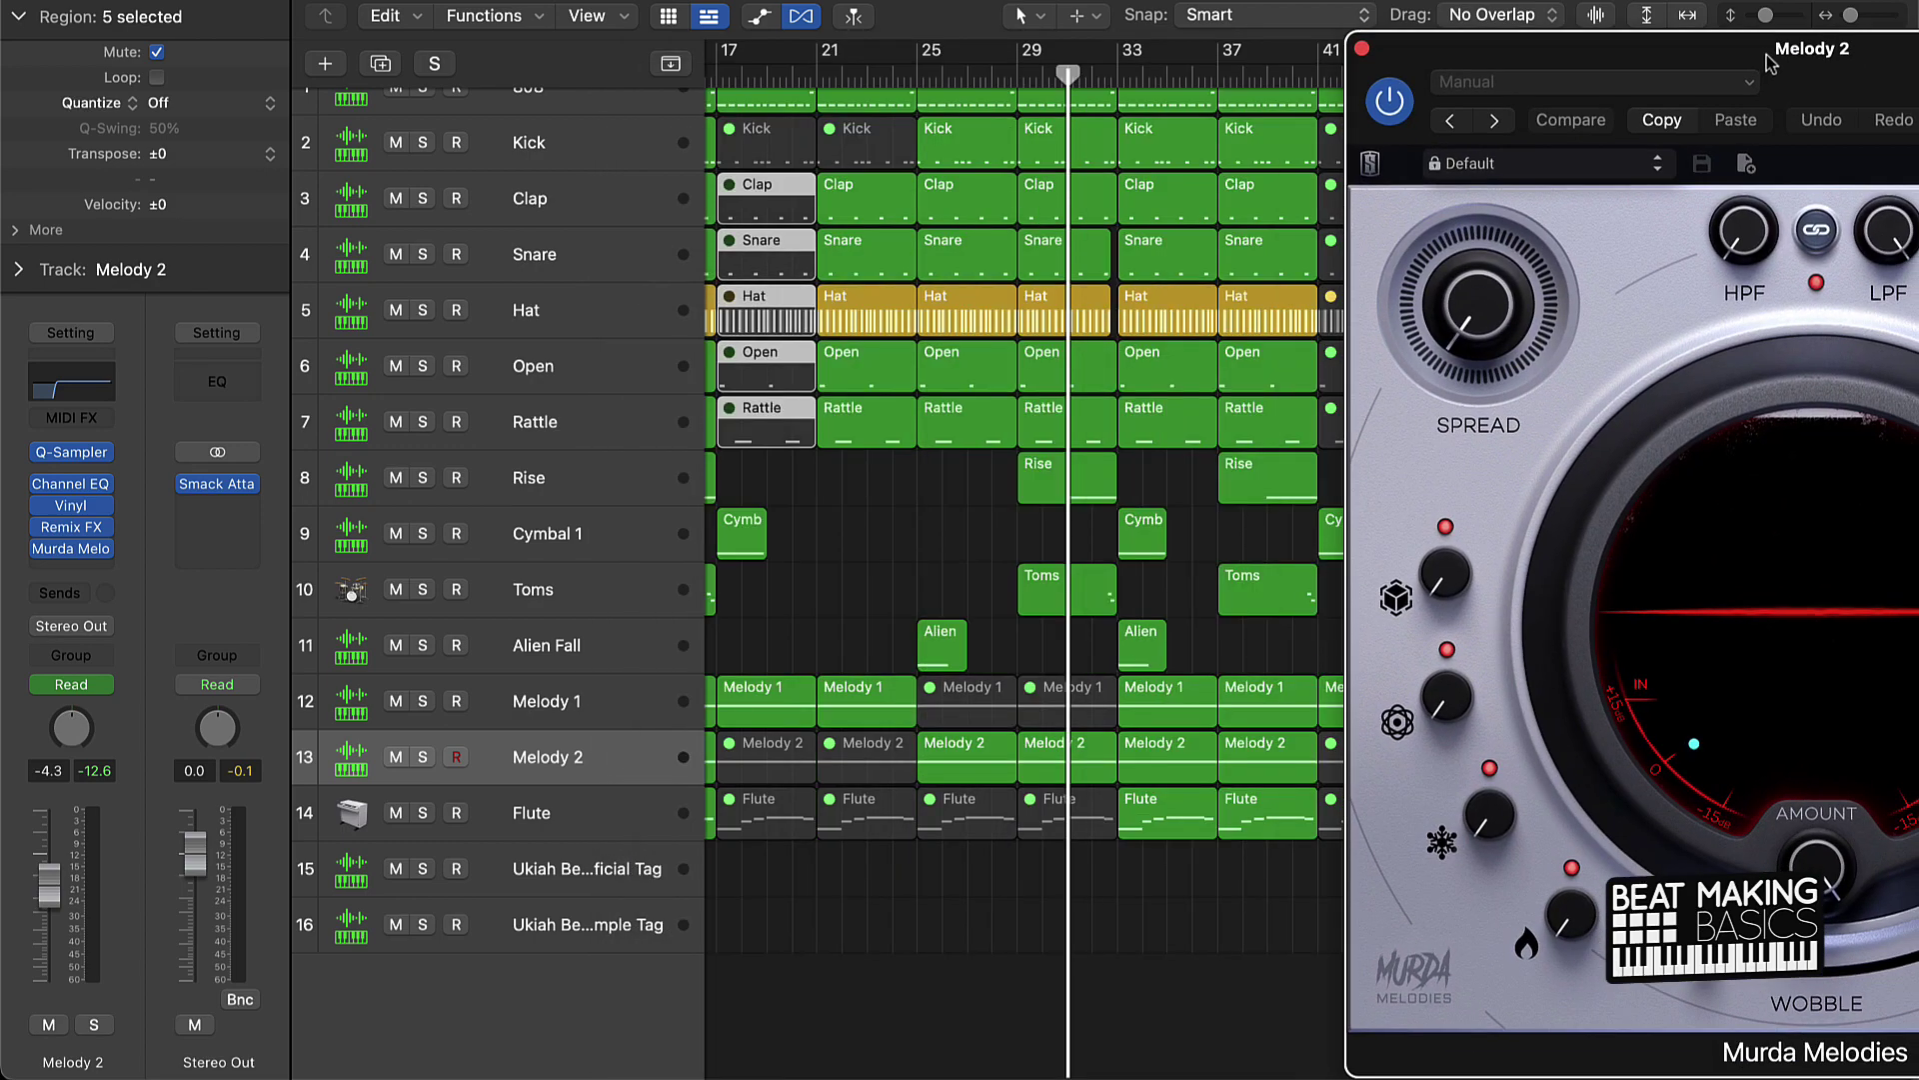
left_click_drag(931, 58, 1119, 68)
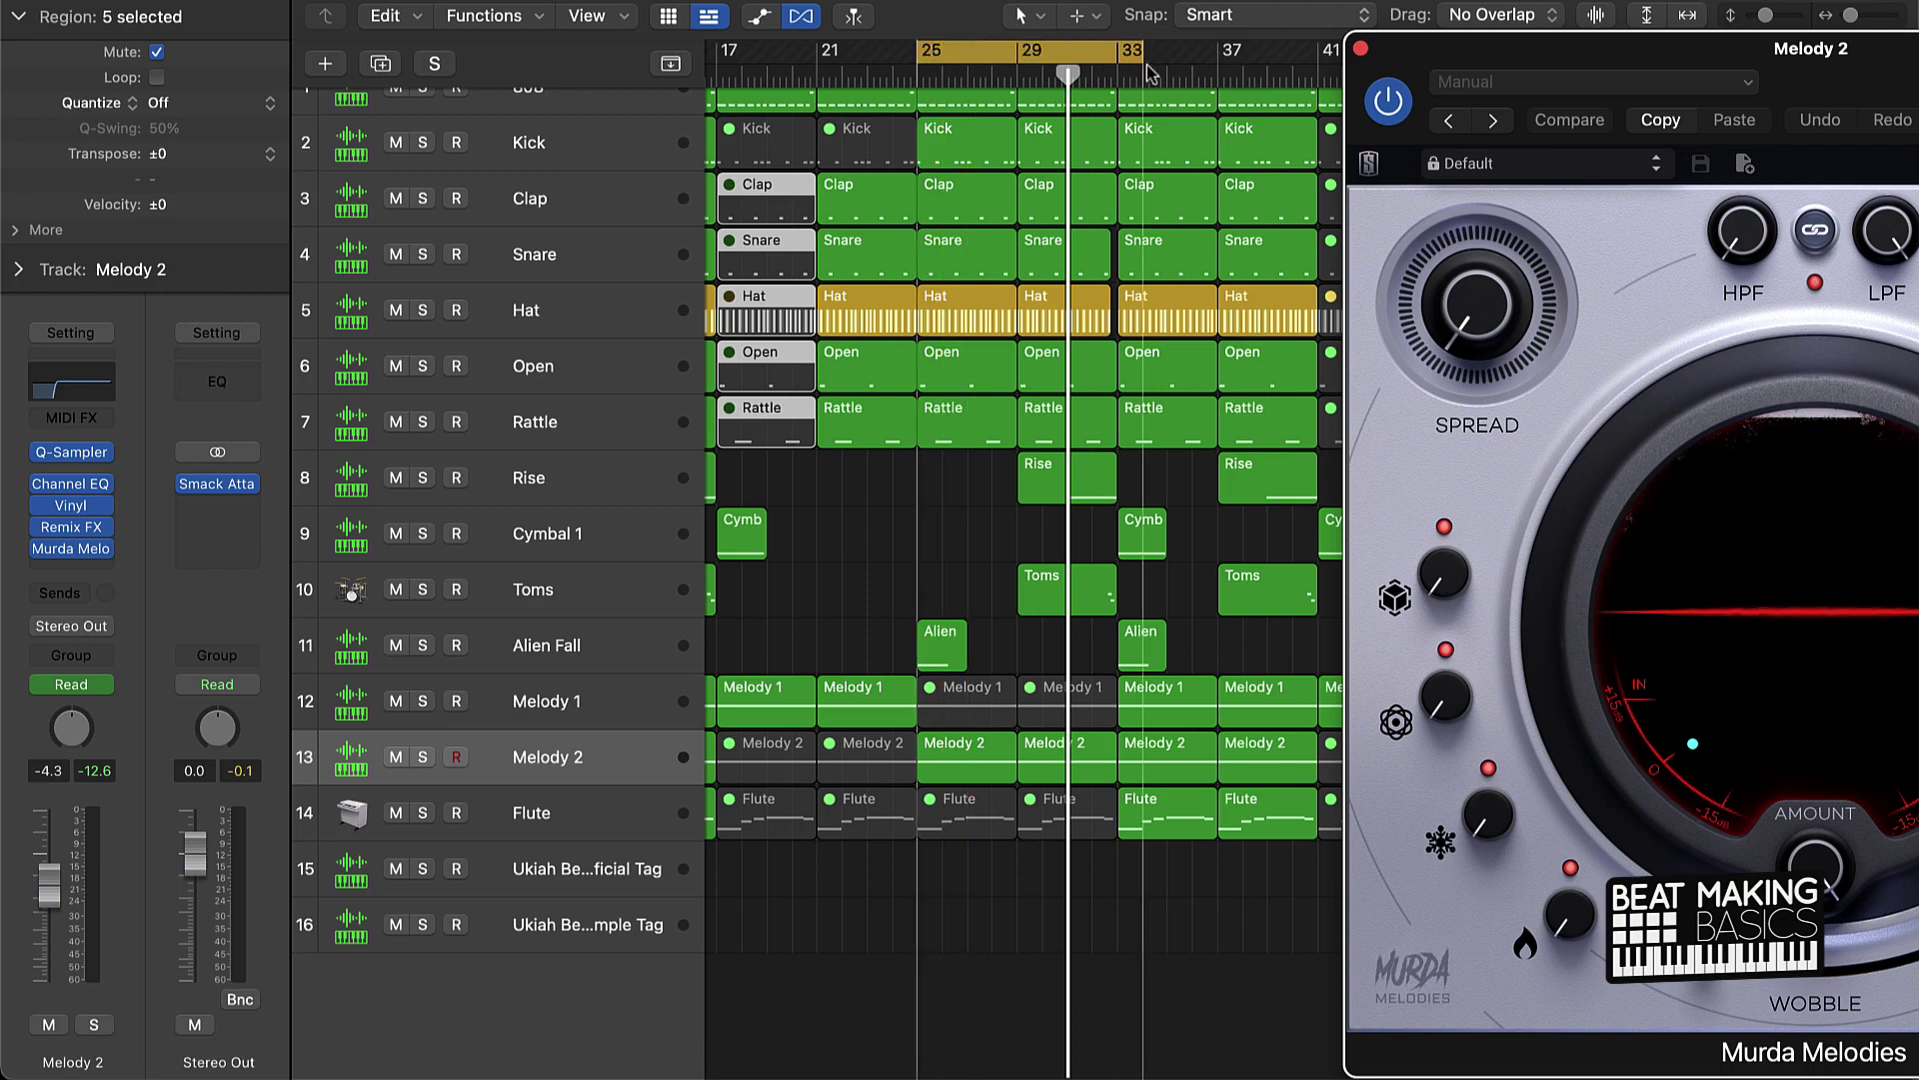
key("space")
left_click_drag(1784, 68, 614, 60)
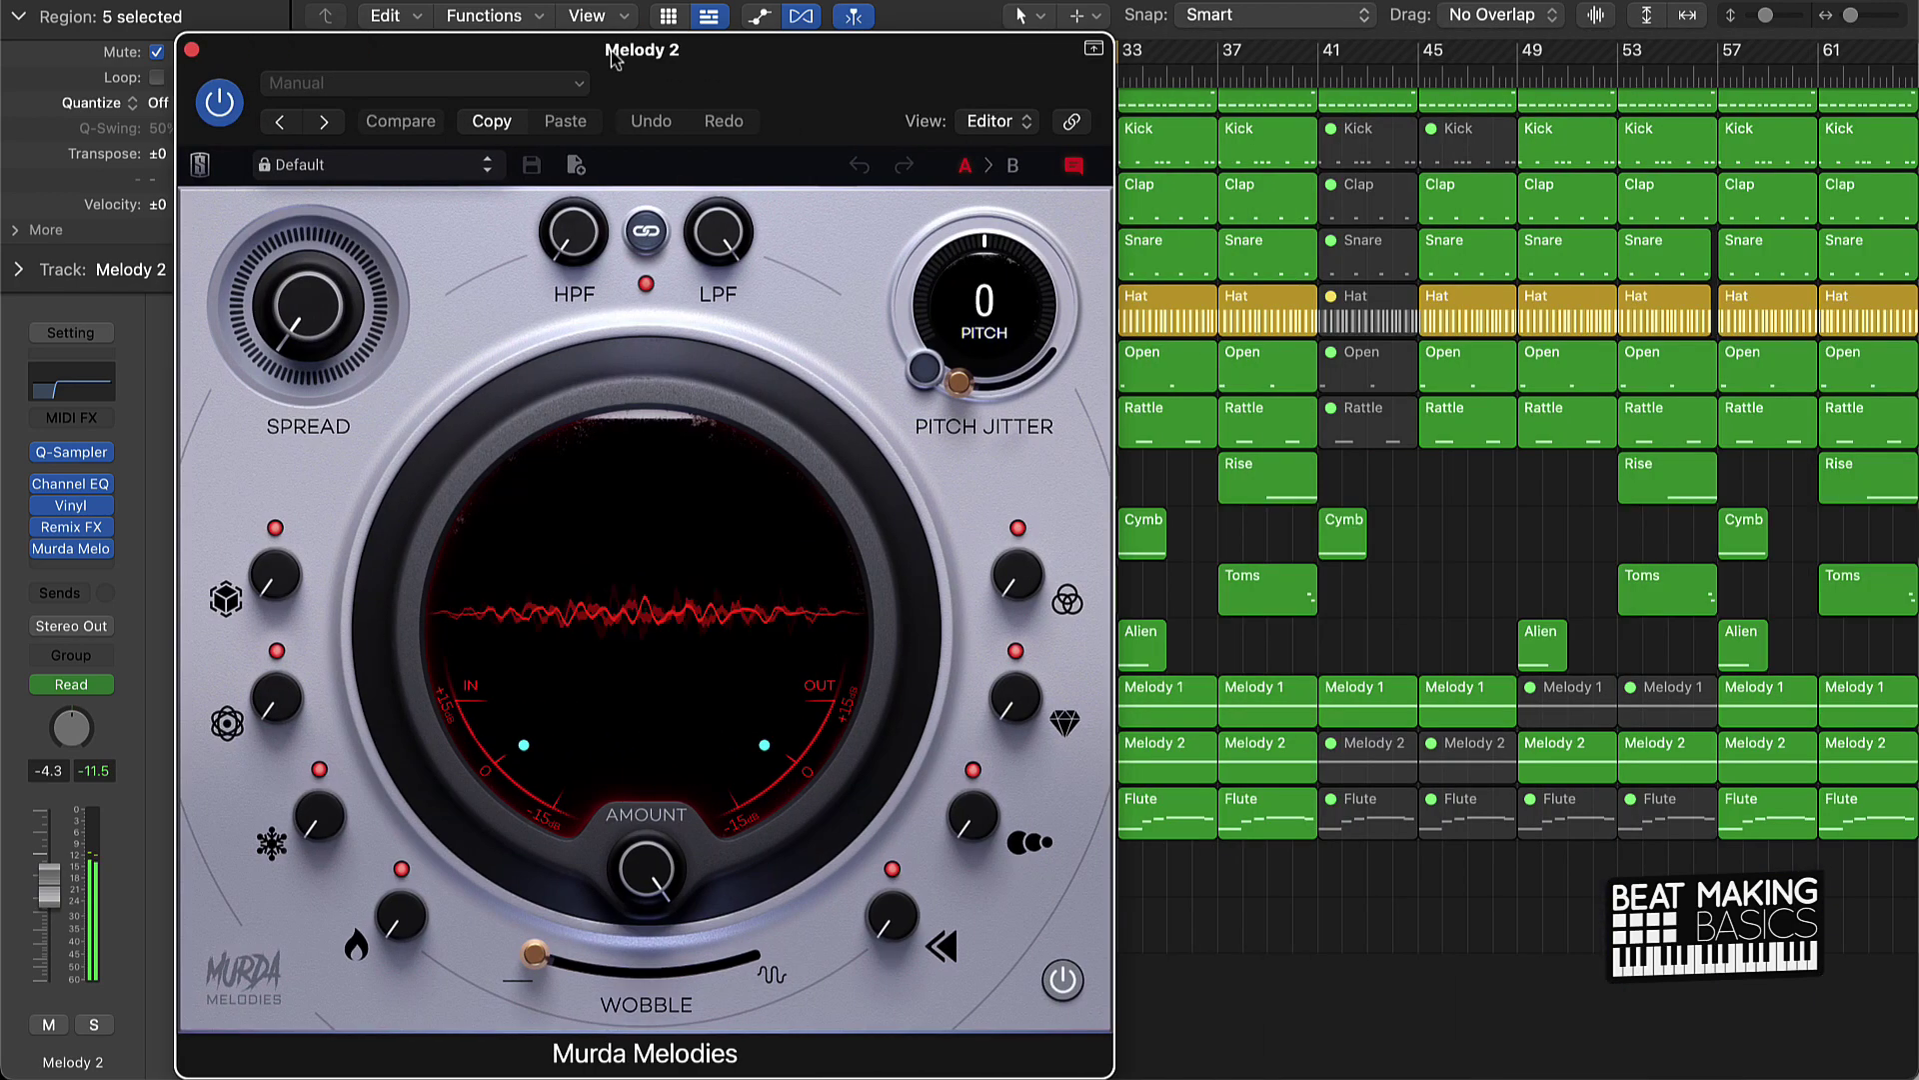
Step: Load the Graham Bell preset in Murda Melodies, raise Spread to 67 %, and close the plug-in window
left_click(488, 172)
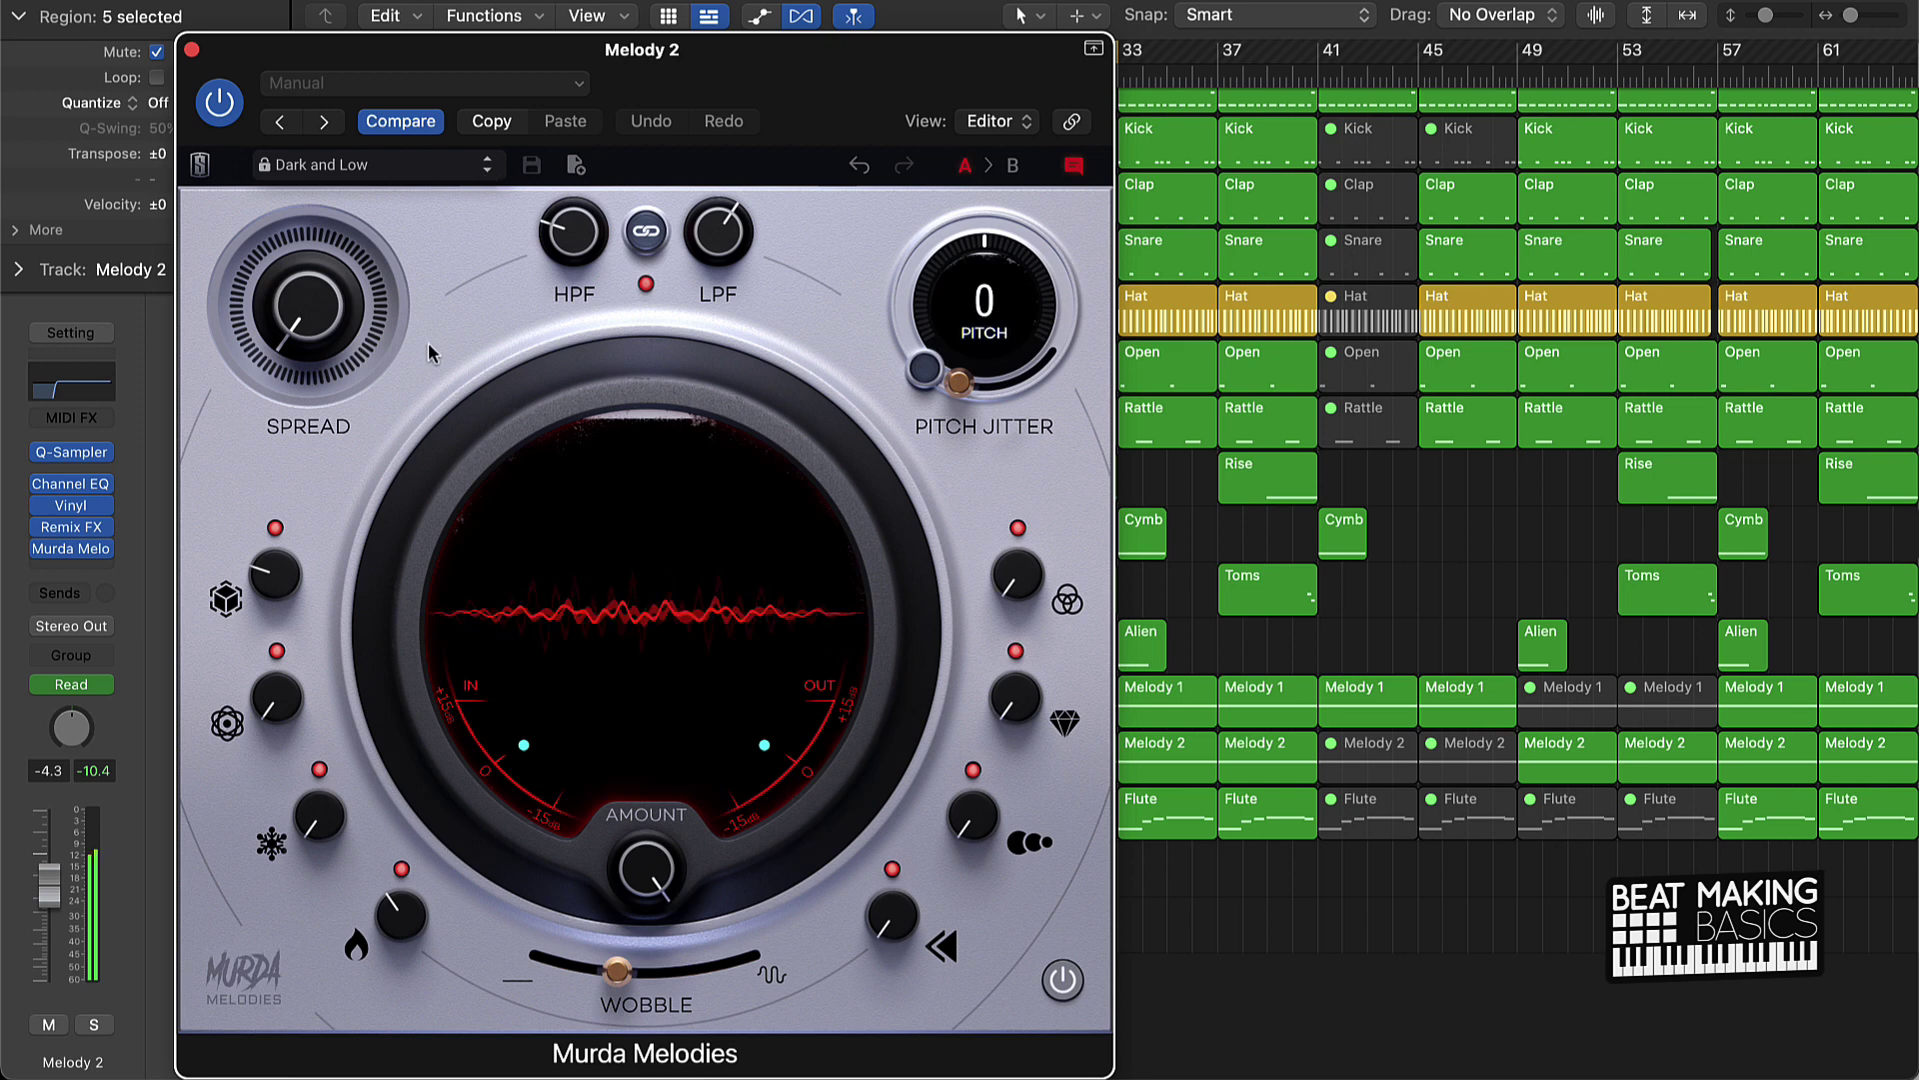
left_click(488, 172)
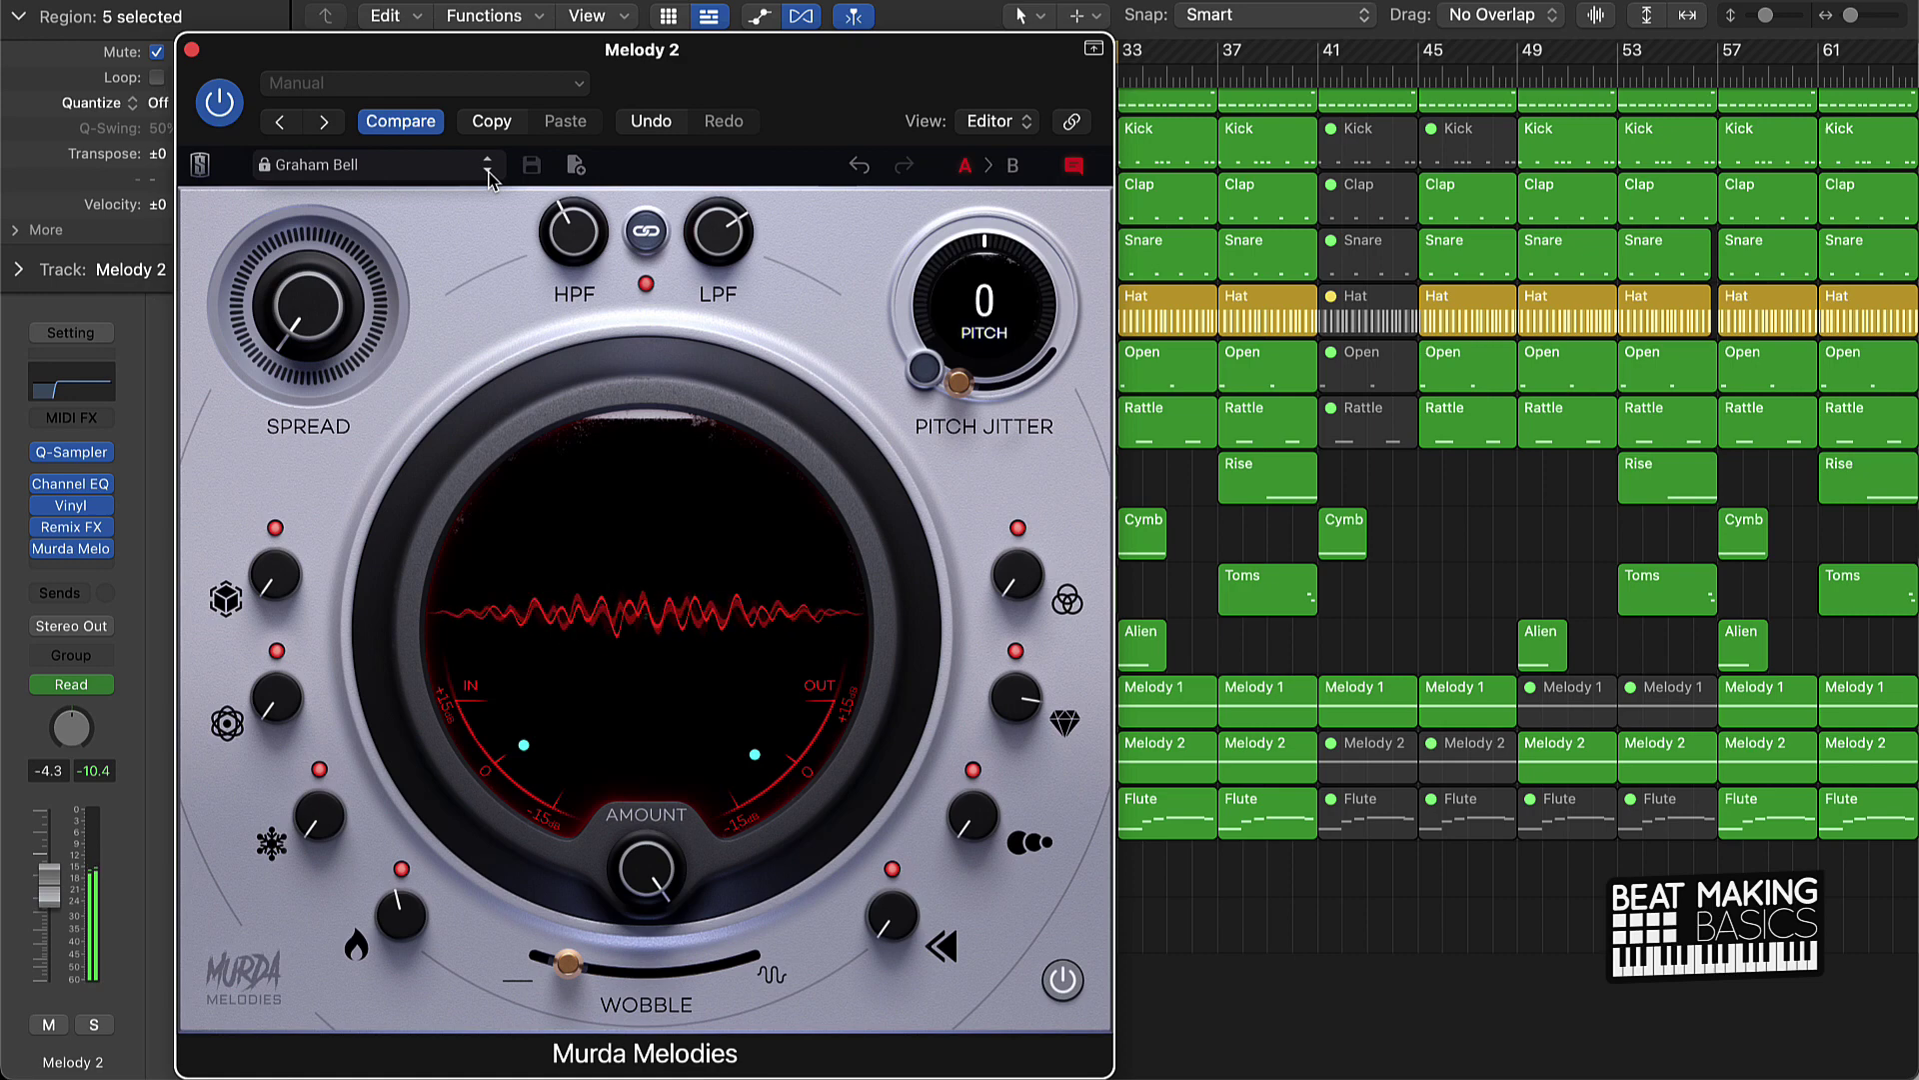
mouse_move(884, 100)
left_mouse_down()
mouse_move(117, 180)
mouse_move(604, 148)
mouse_move(703, 119)
mouse_move(737, 77)
mouse_move(710, 39)
mouse_move(846, 62)
mouse_move(883, 105)
left_mouse_up()
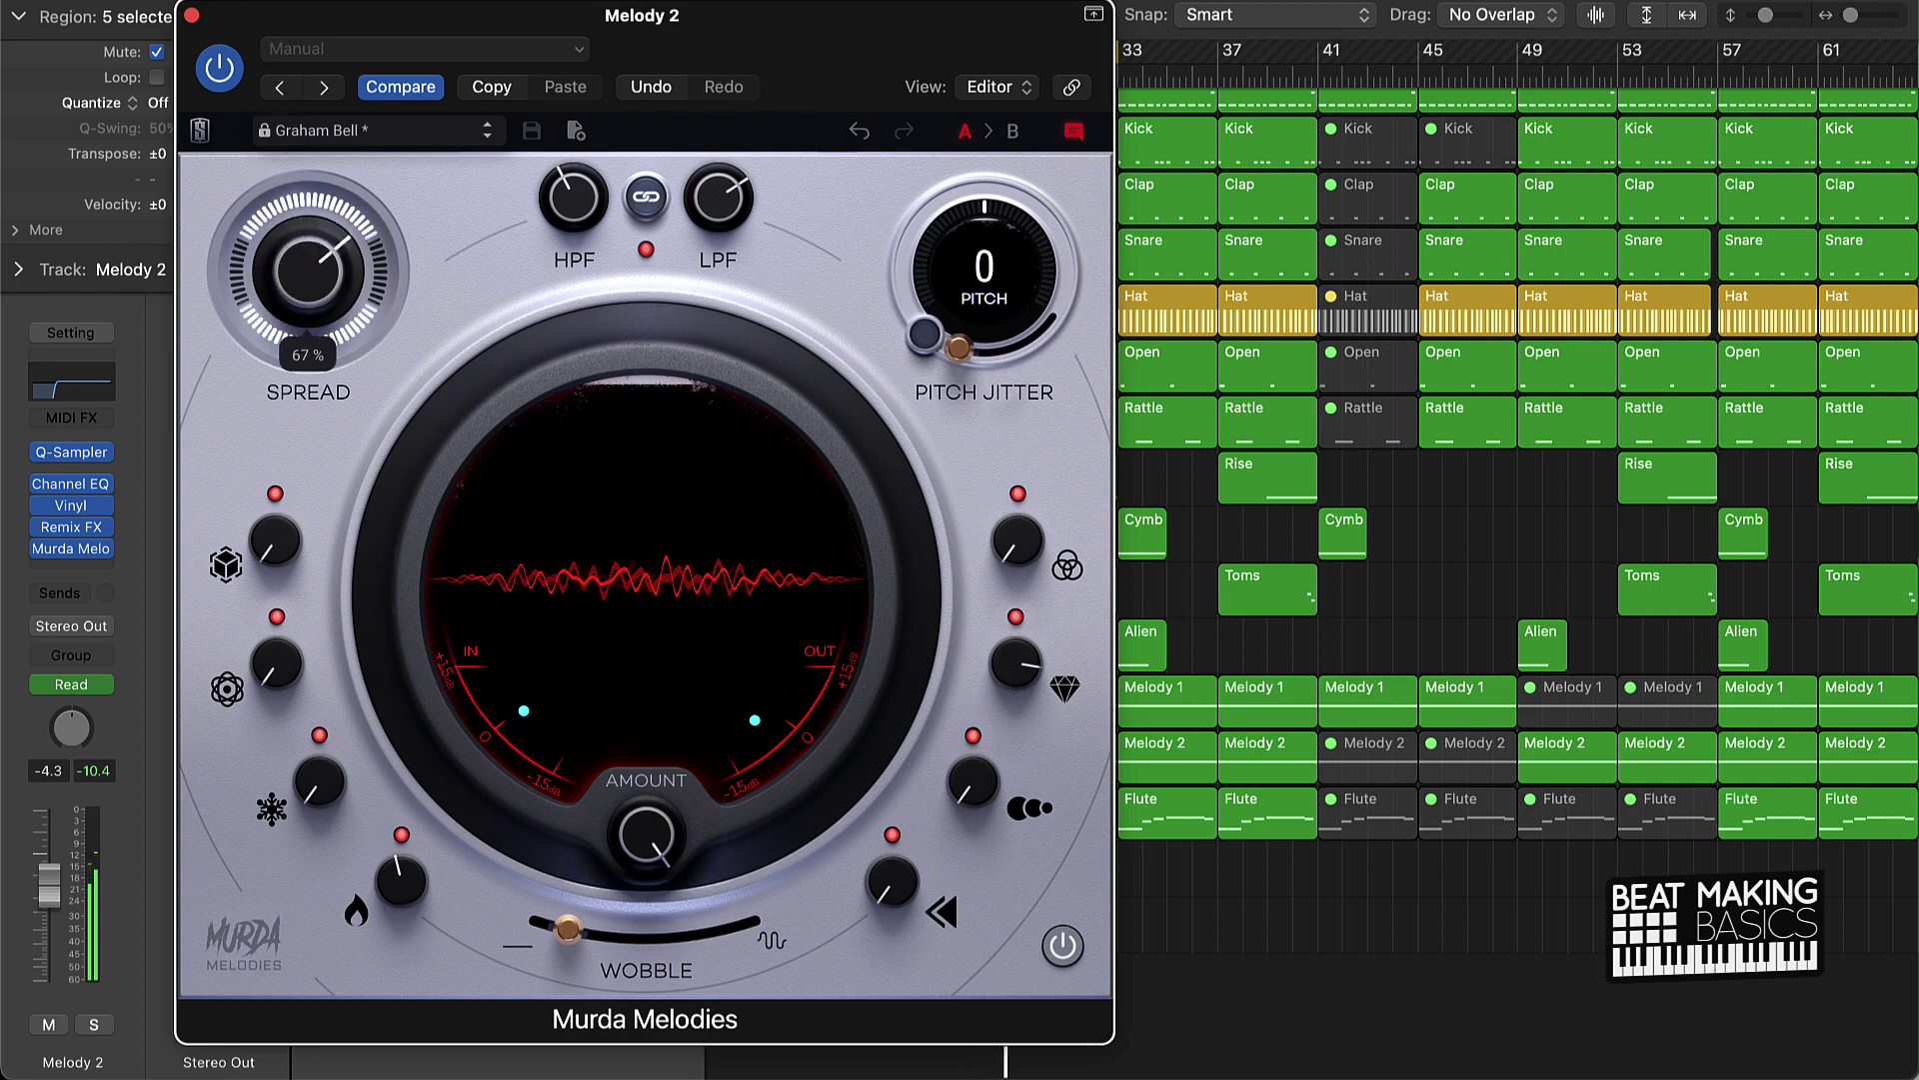
left_click(191, 15)
Step: Show the automation lanes around the melody tracks and place the playhead at bar 45
key("a")
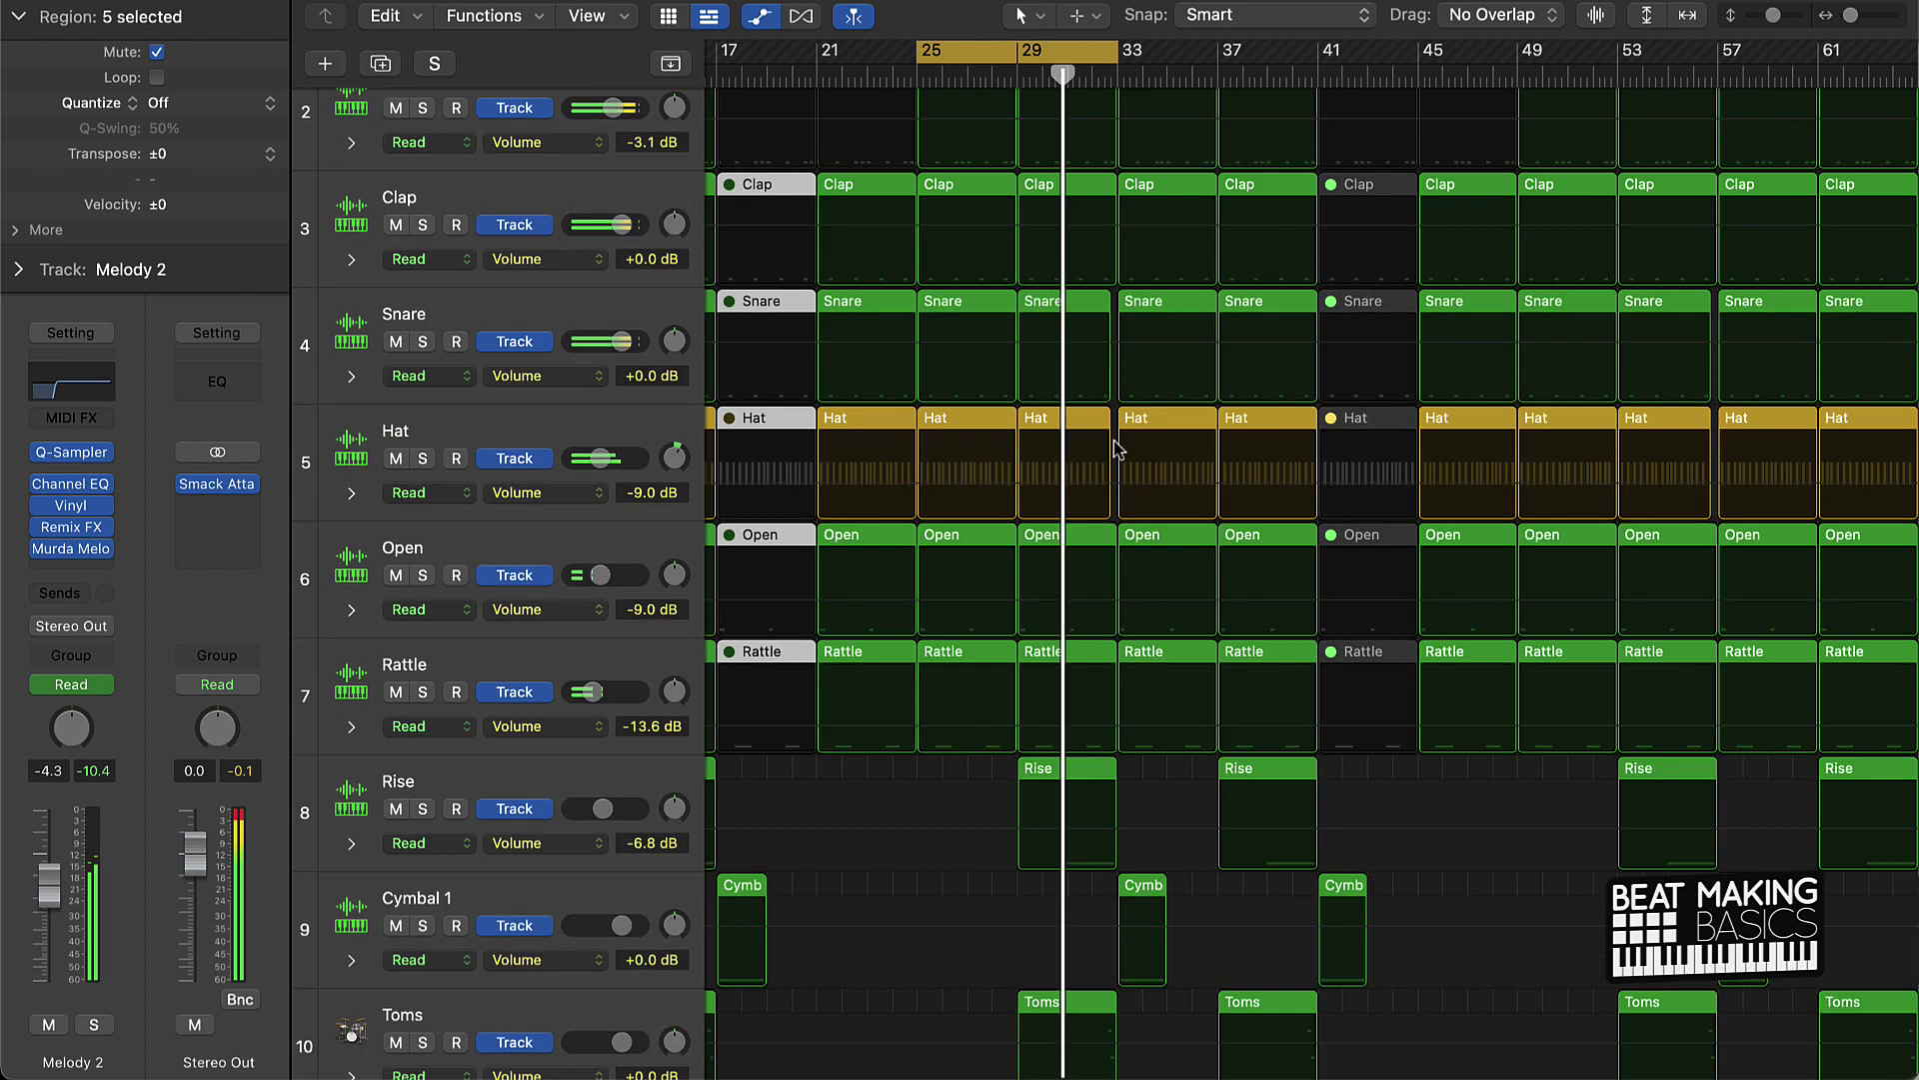
scroll(1176, 507, "down", 10)
scroll(1176, 511, "up", 5)
scroll(1177, 510, "left", 8)
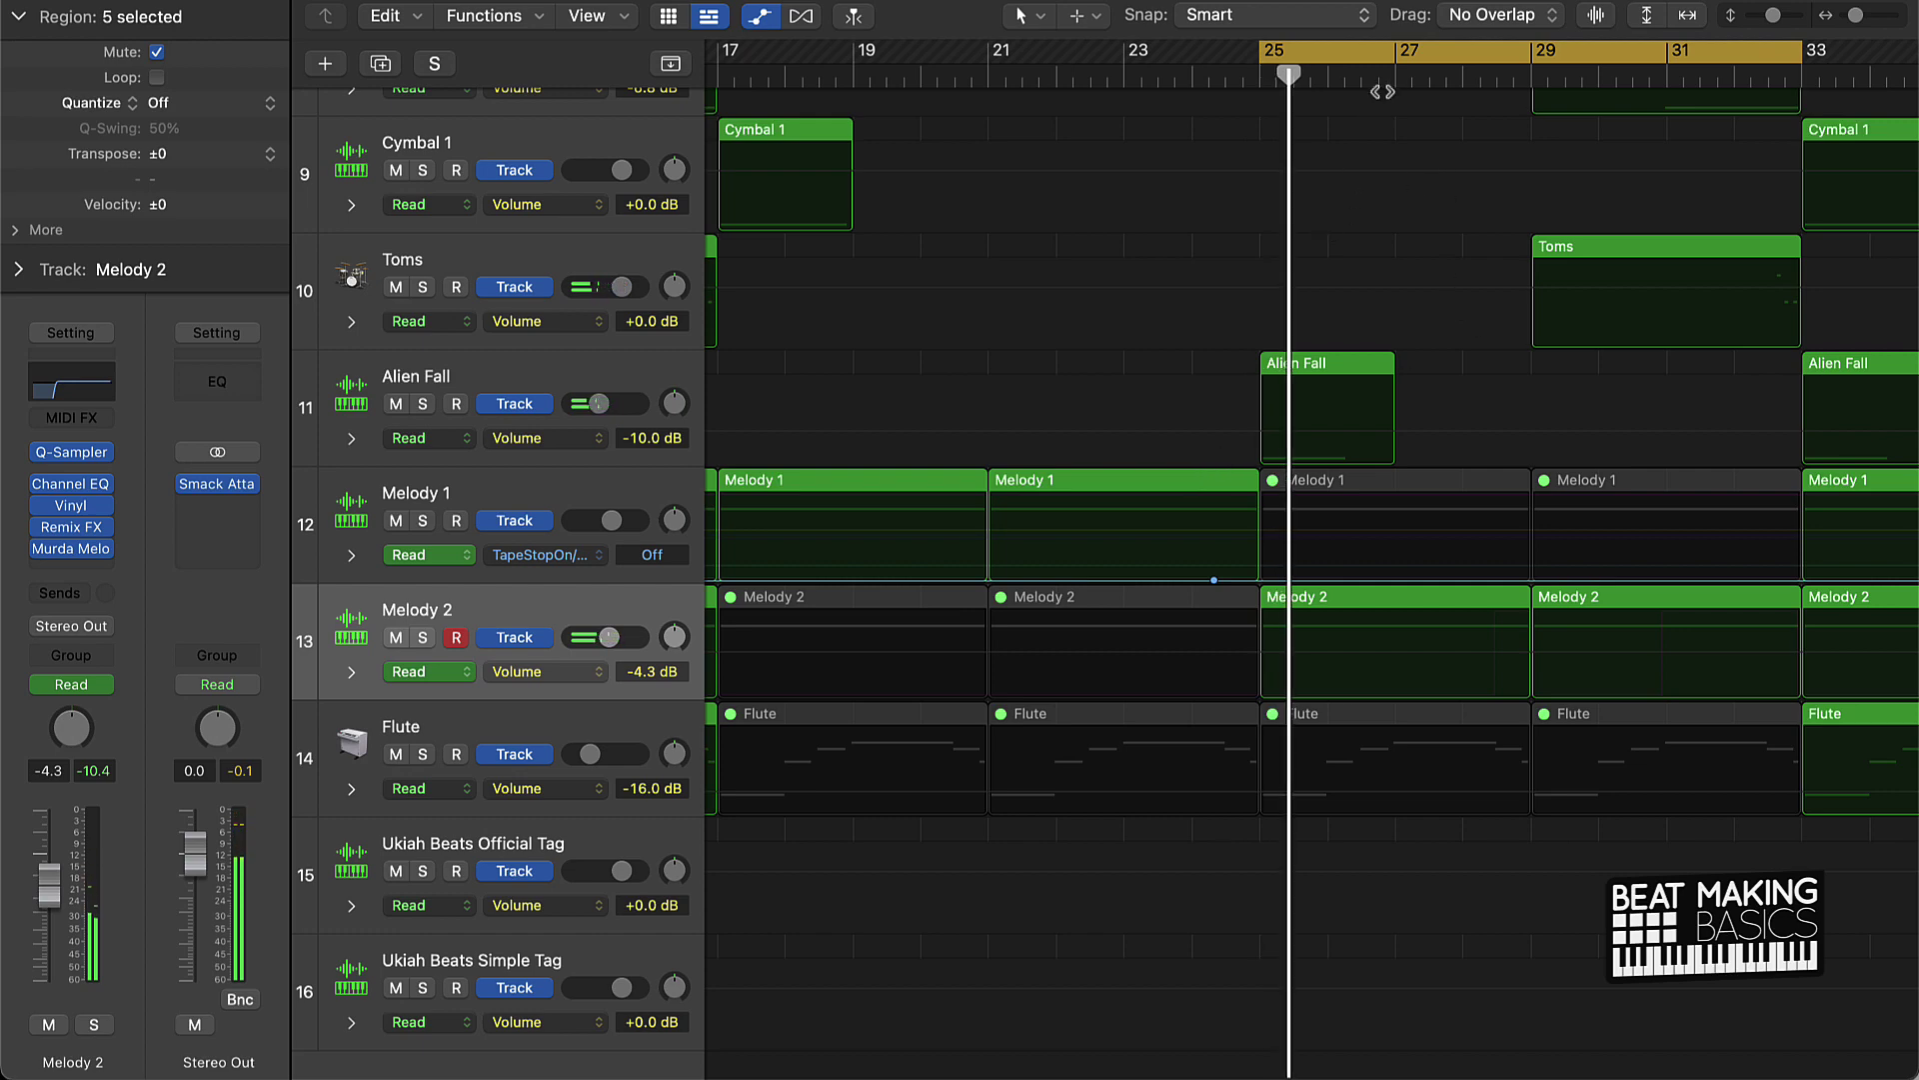
scroll(1206, 407, "right", 10)
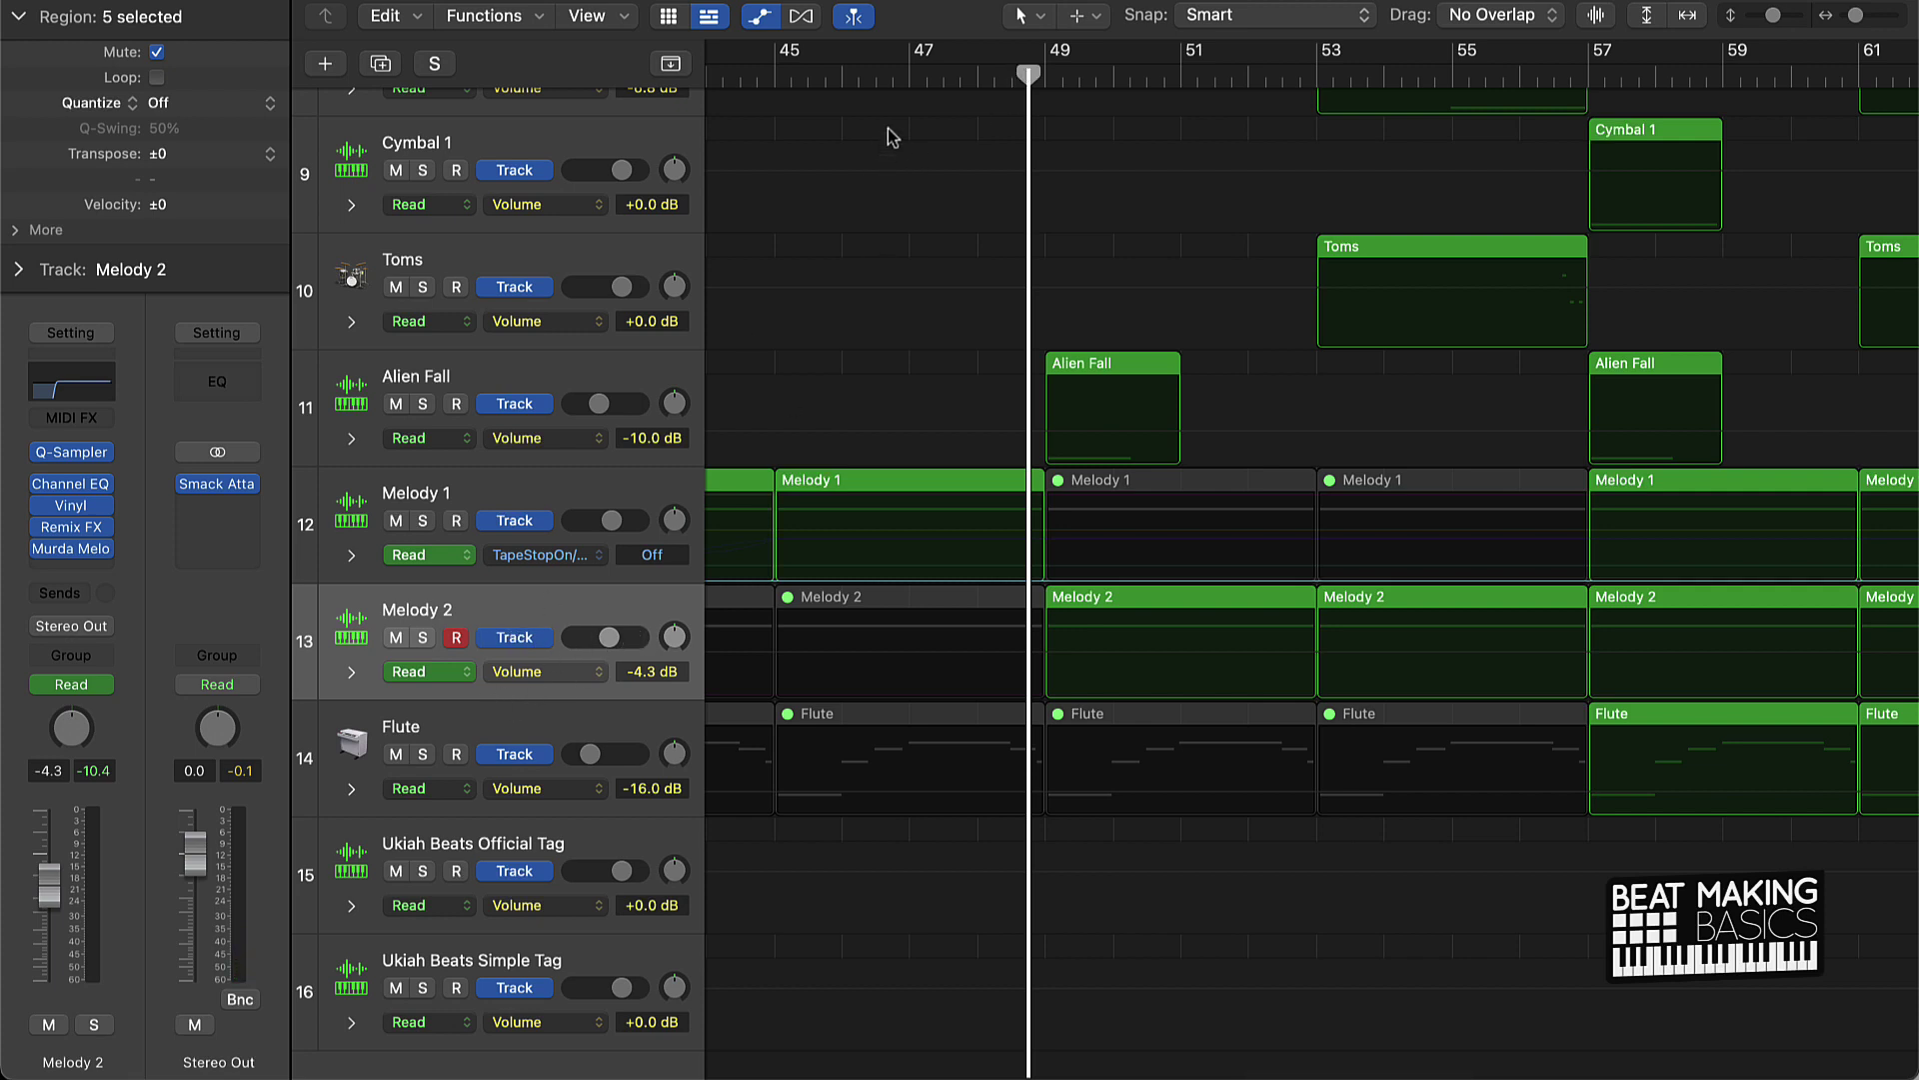
left_click(782, 74)
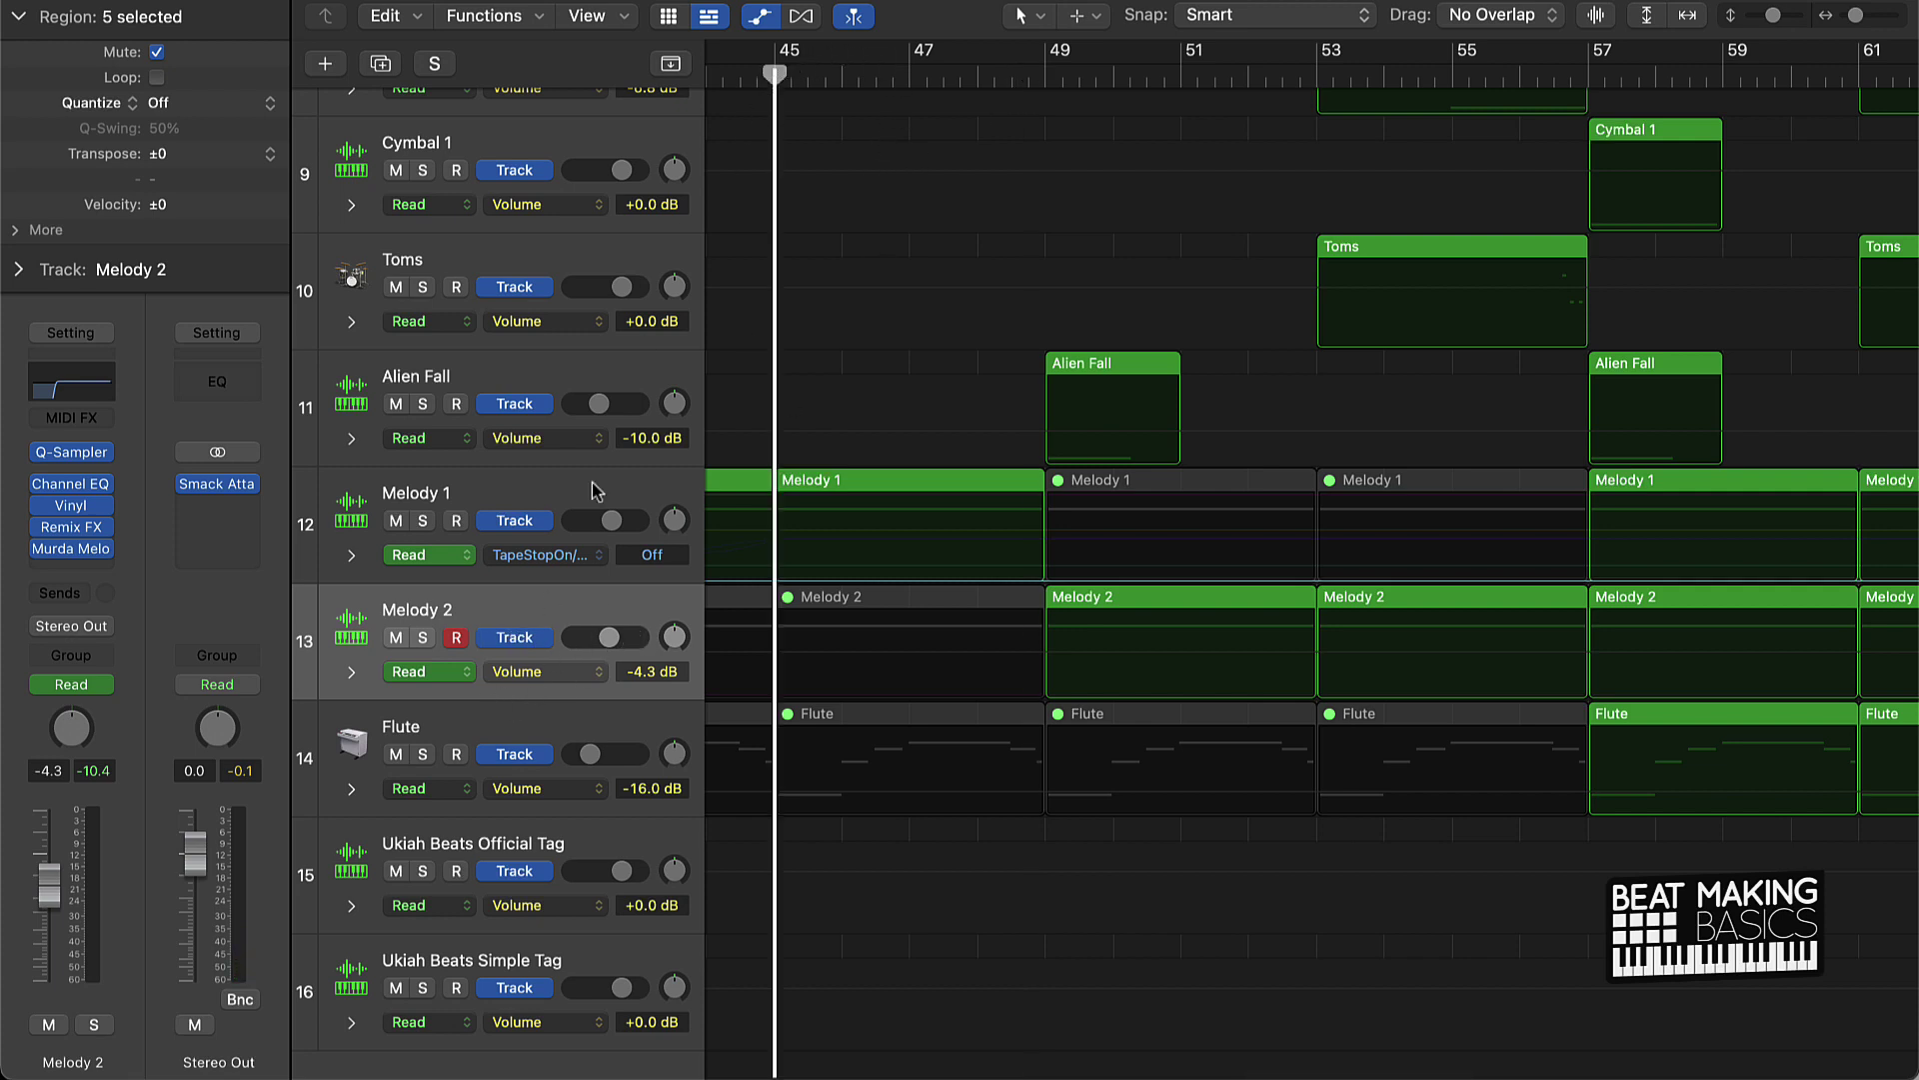
Step: Set the Melody 2 track's automation mode to Latch and open its Remix FX plug-in
left_click(465, 676)
left_click(439, 730)
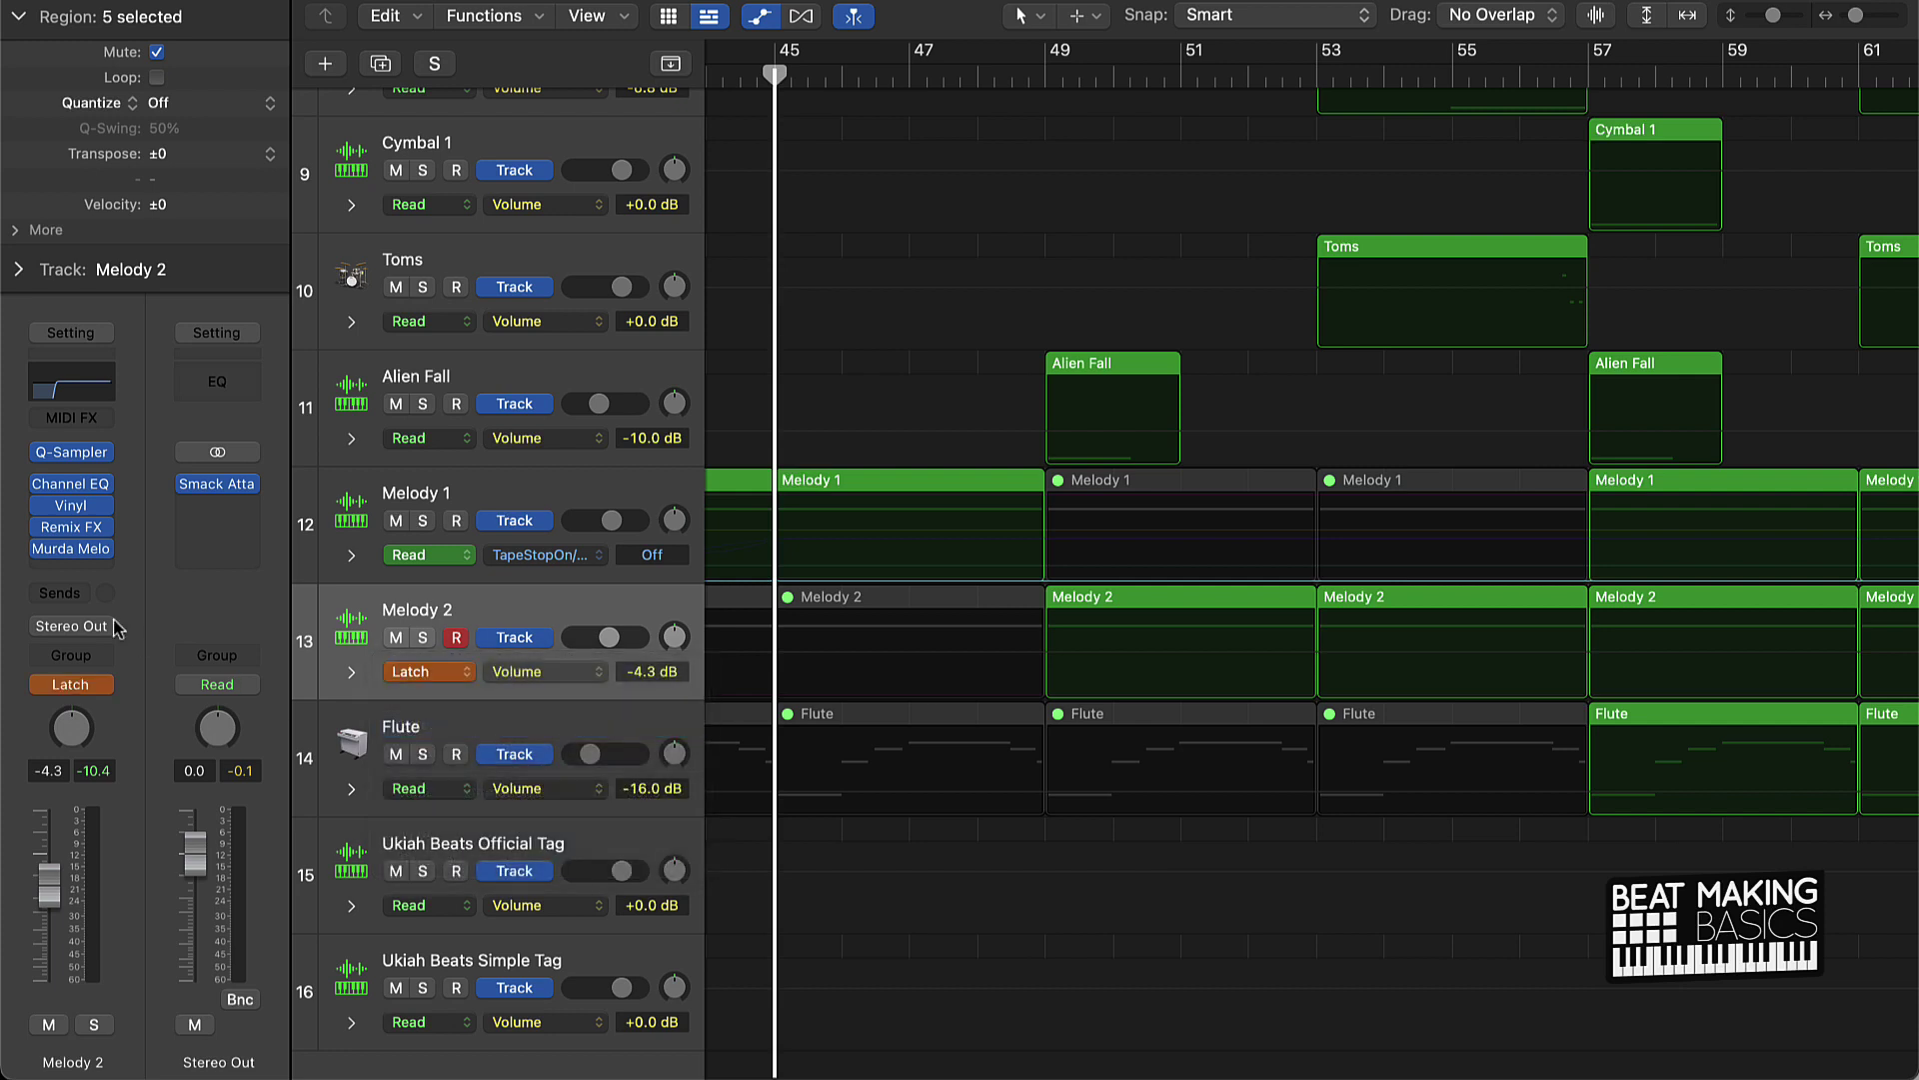
left_click(74, 533)
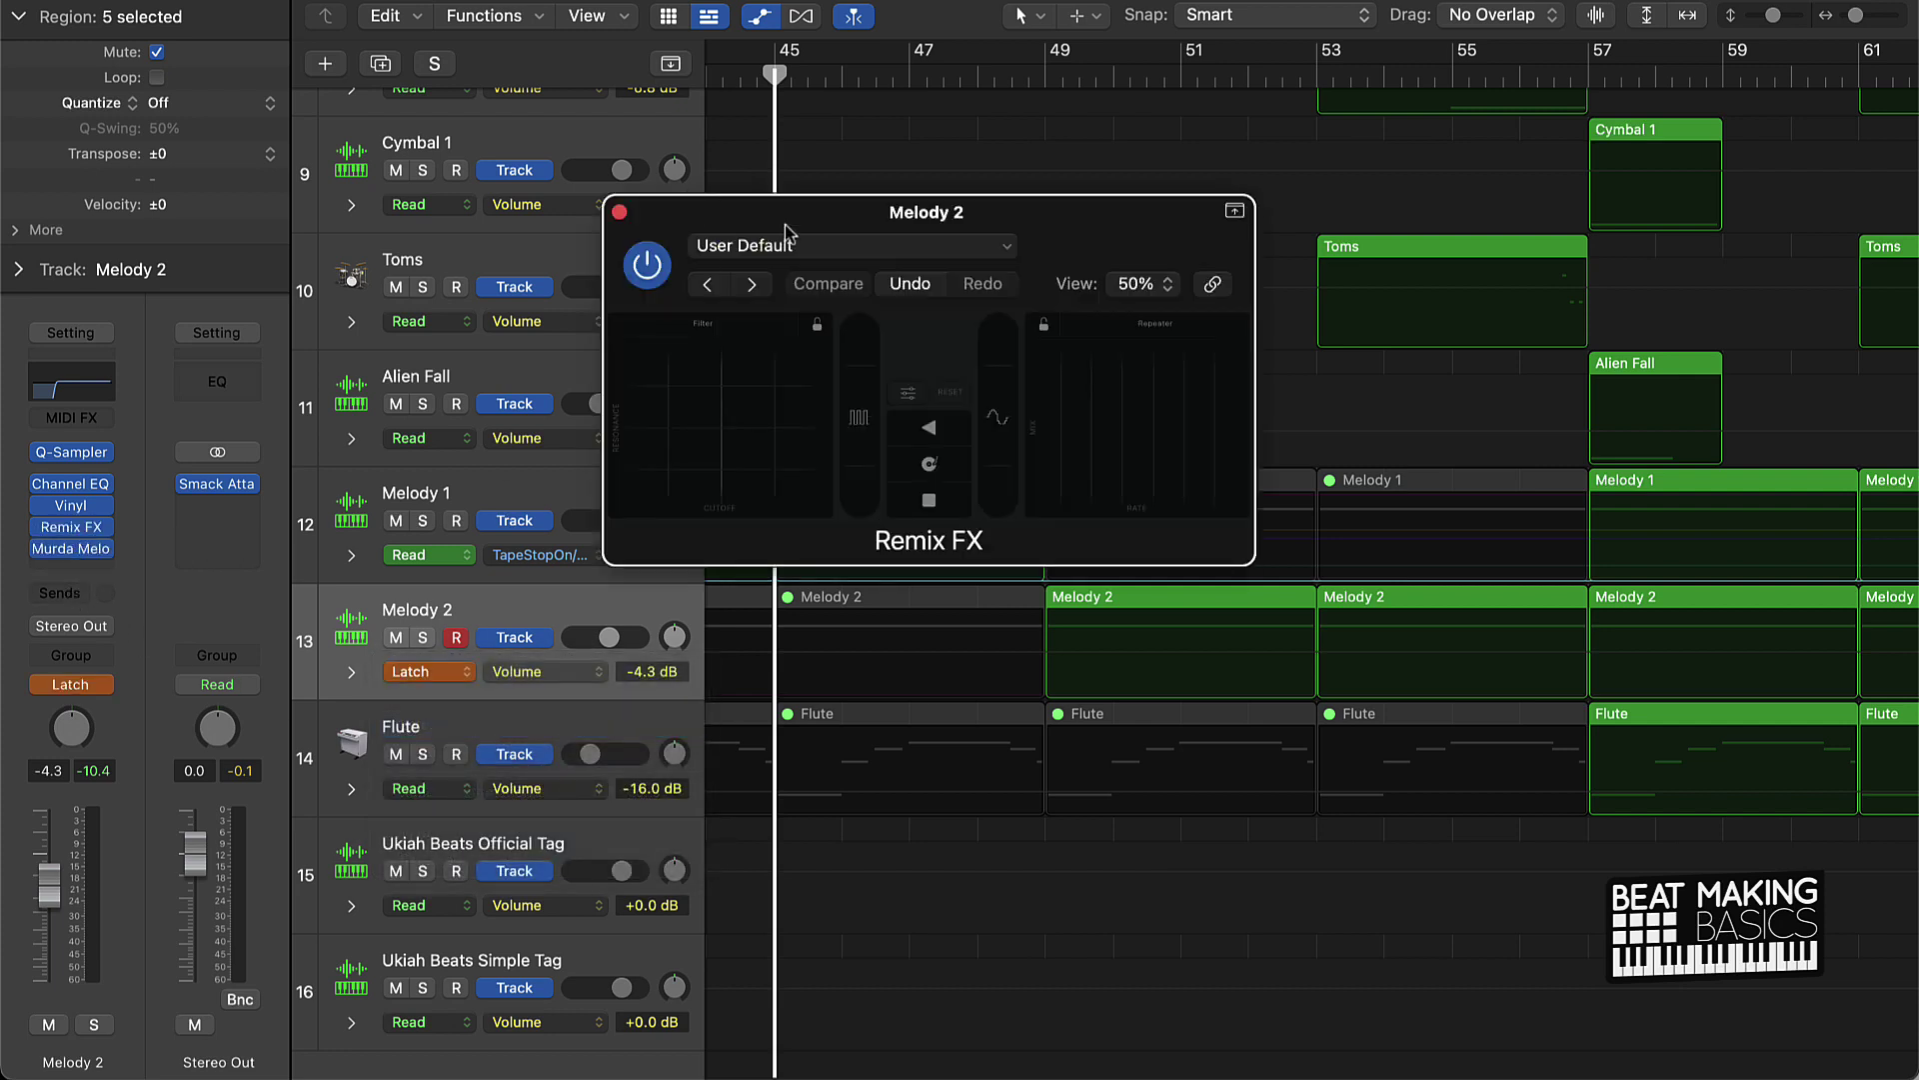
Step: Play from bar 45 and record Melody 2 Remix FX automation: a short Gater before bar 53 and a Tape Stop before bar 57
left_click_drag(1117, 231, 948, 182)
key("space")
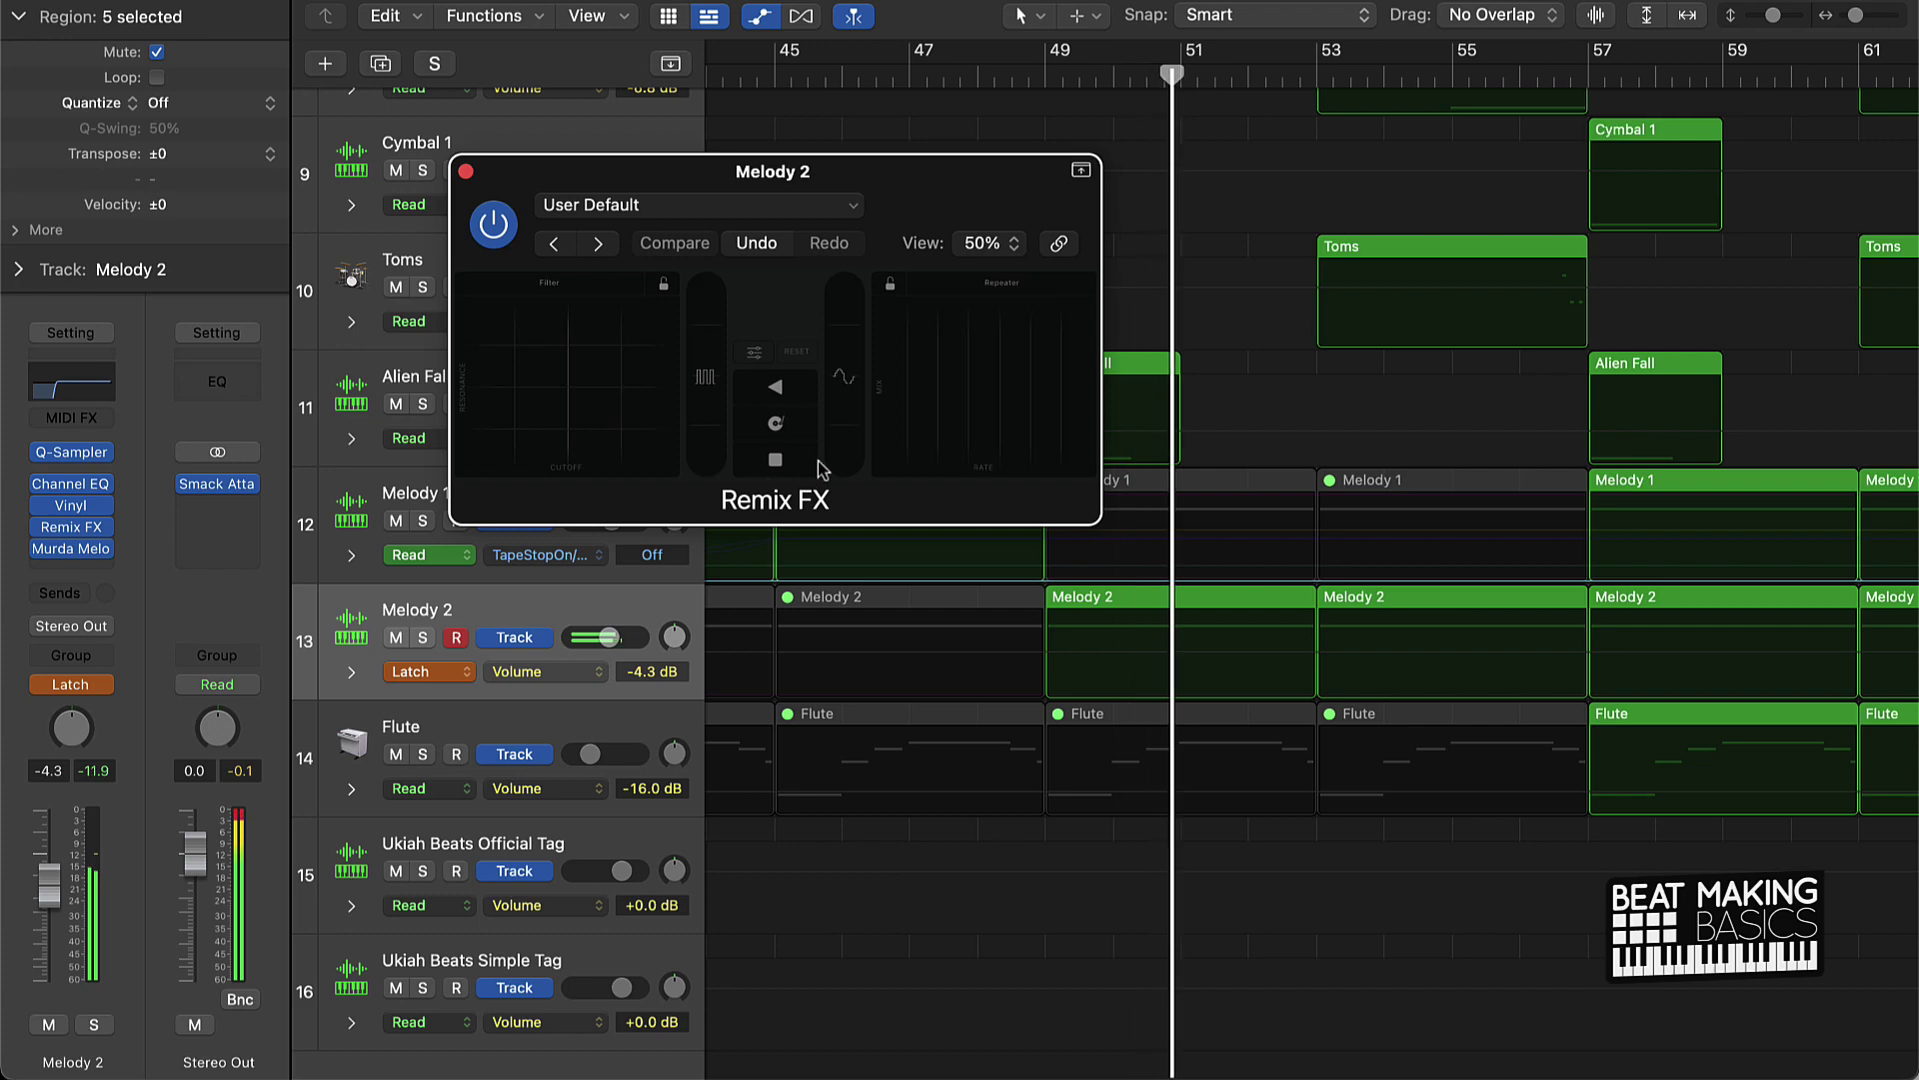
left_click(708, 440)
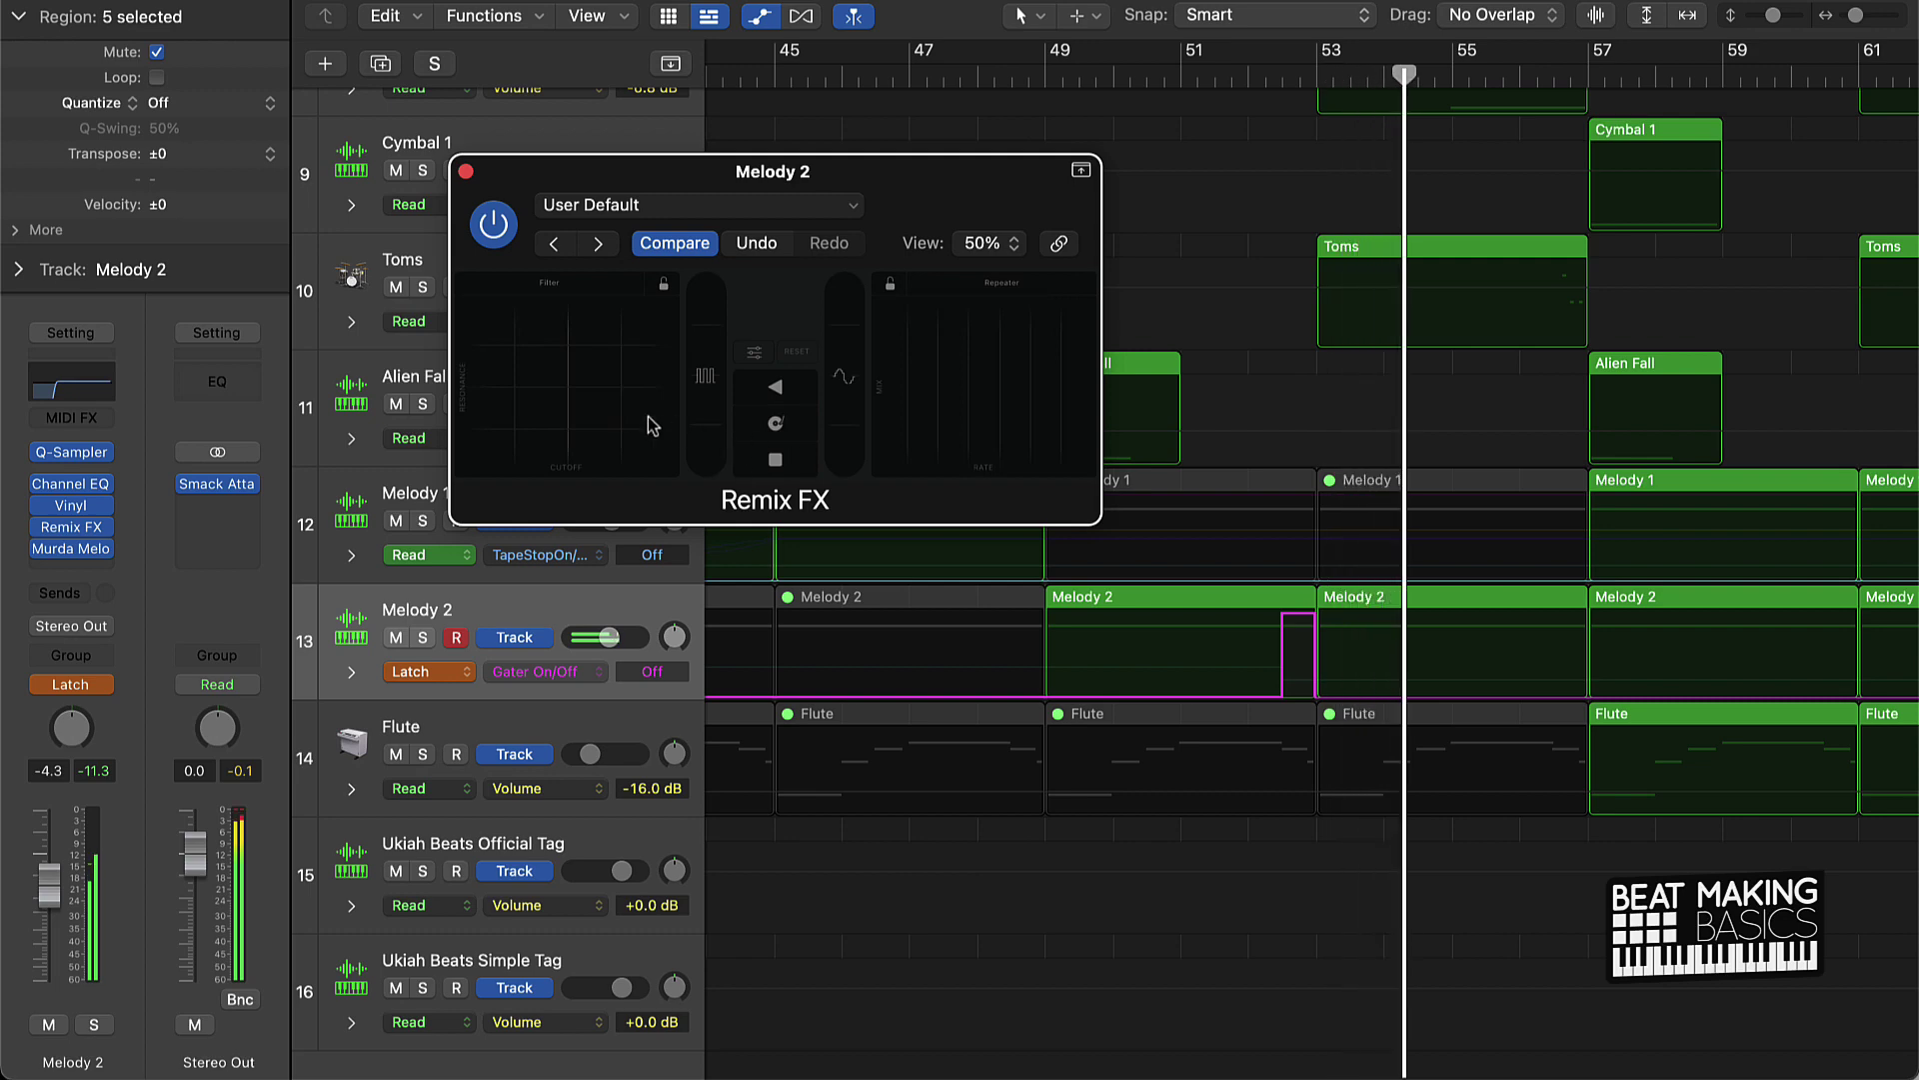
left_click(798, 462)
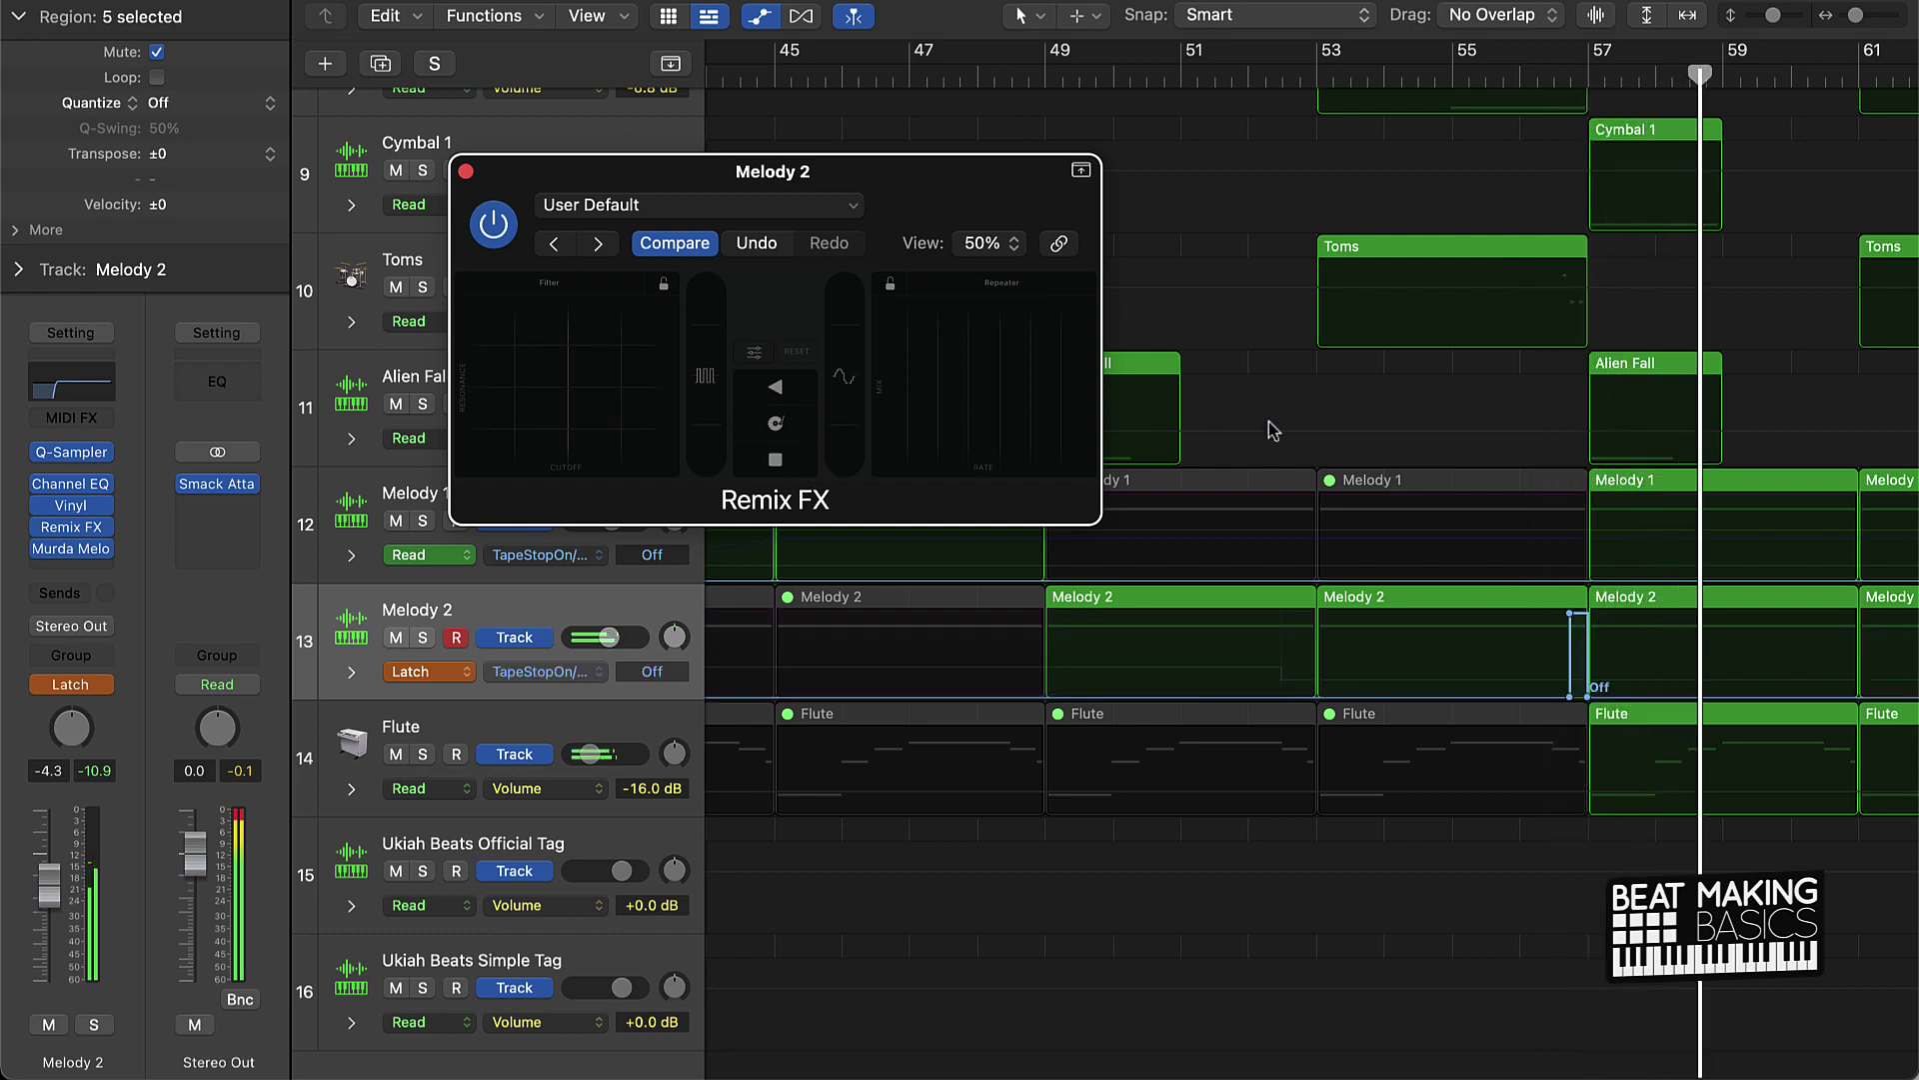
Step: Play from bar 69 and record Gater automation on Melody 2 from bar 73 to bar 81, varying the gate rate
scroll(1269, 422, "right", 10)
scroll(1330, 426, "left", 2)
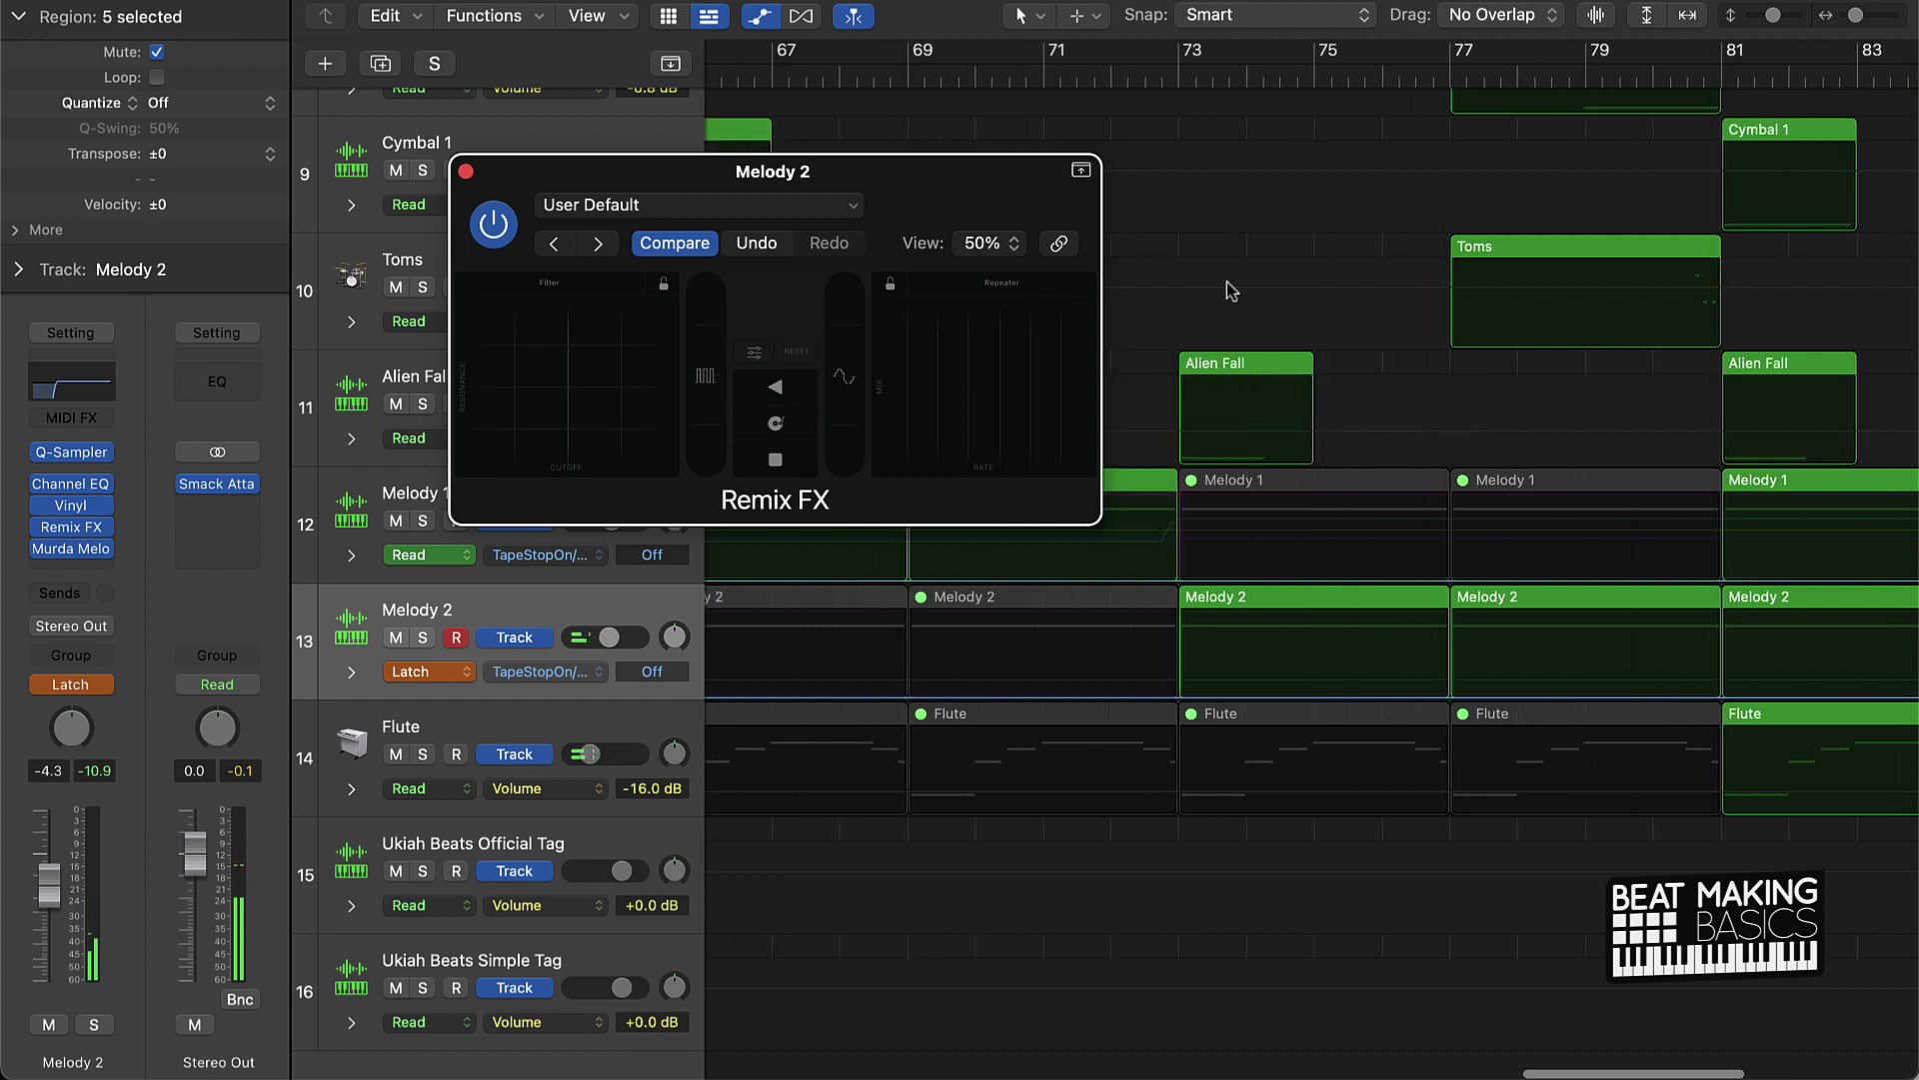
left_click(1176, 74)
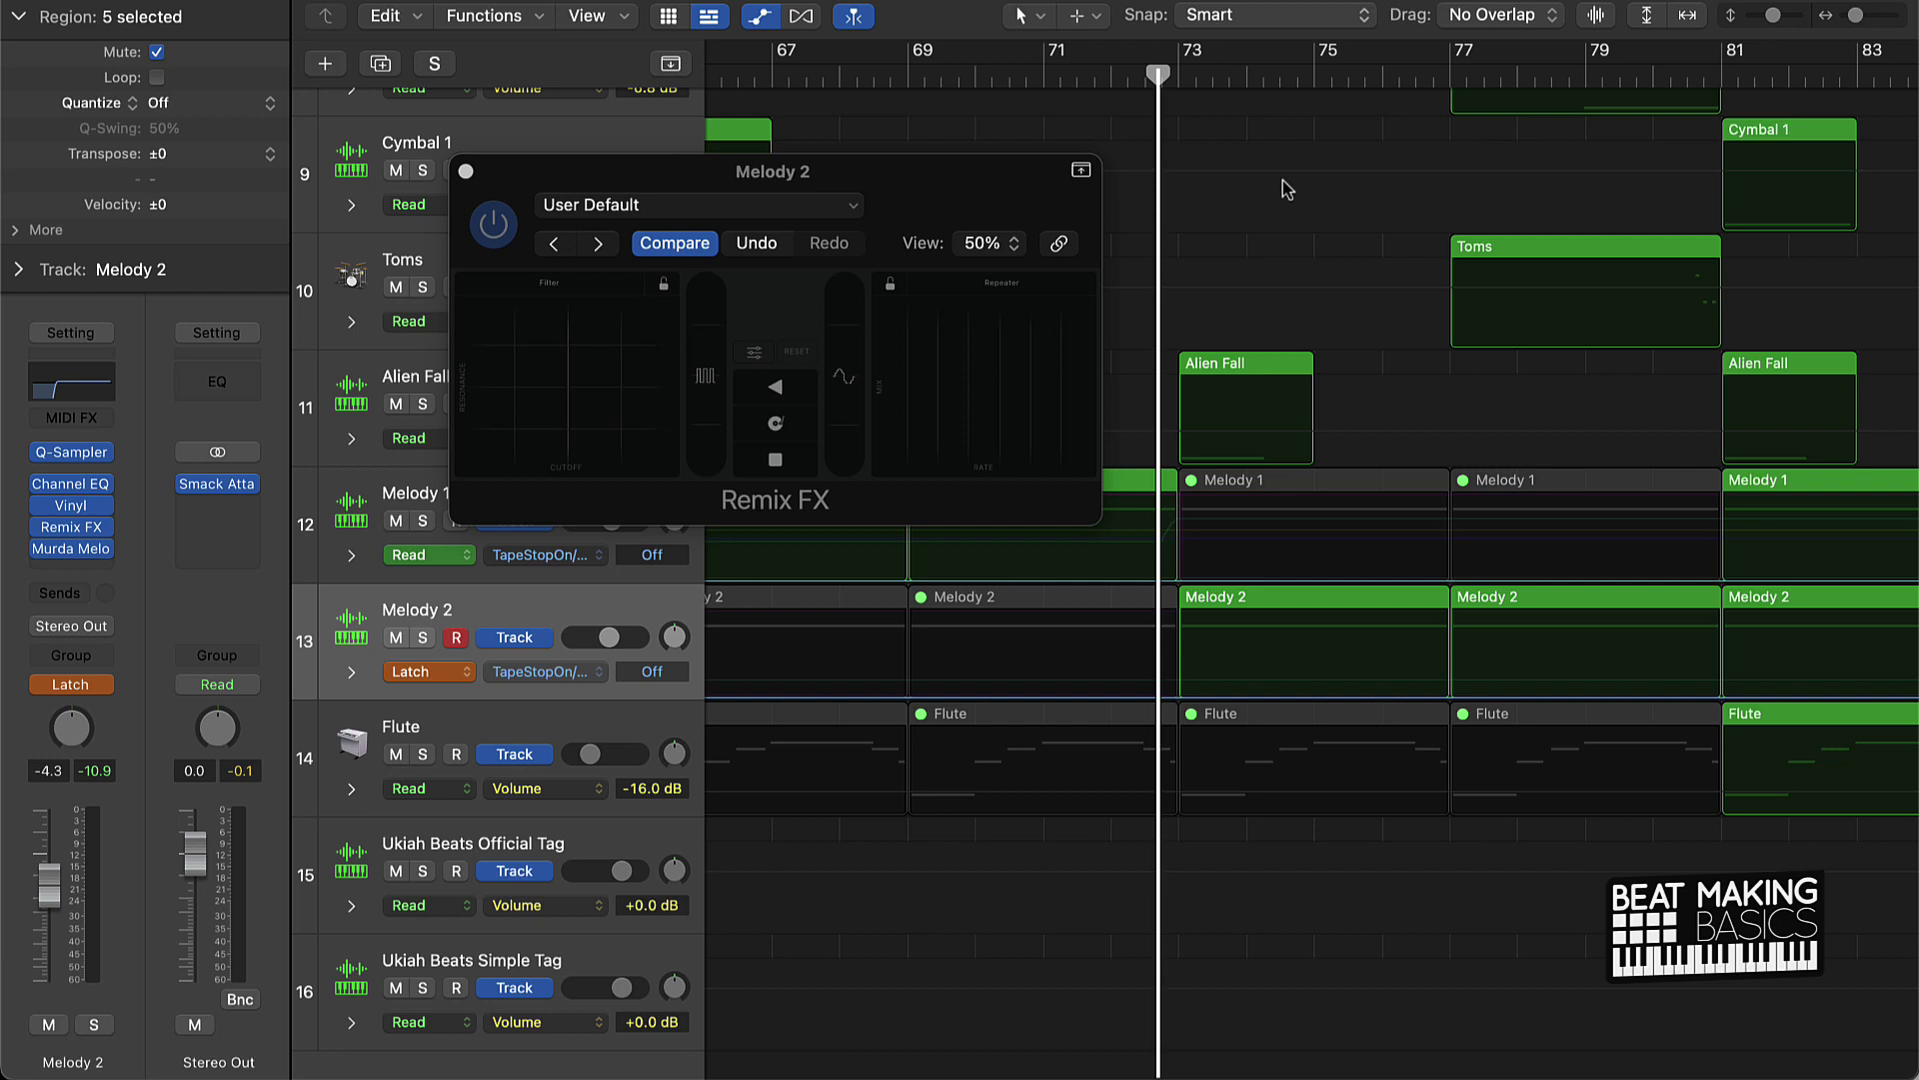
key("comma")
key("comma")
key("comma")
key("comma")
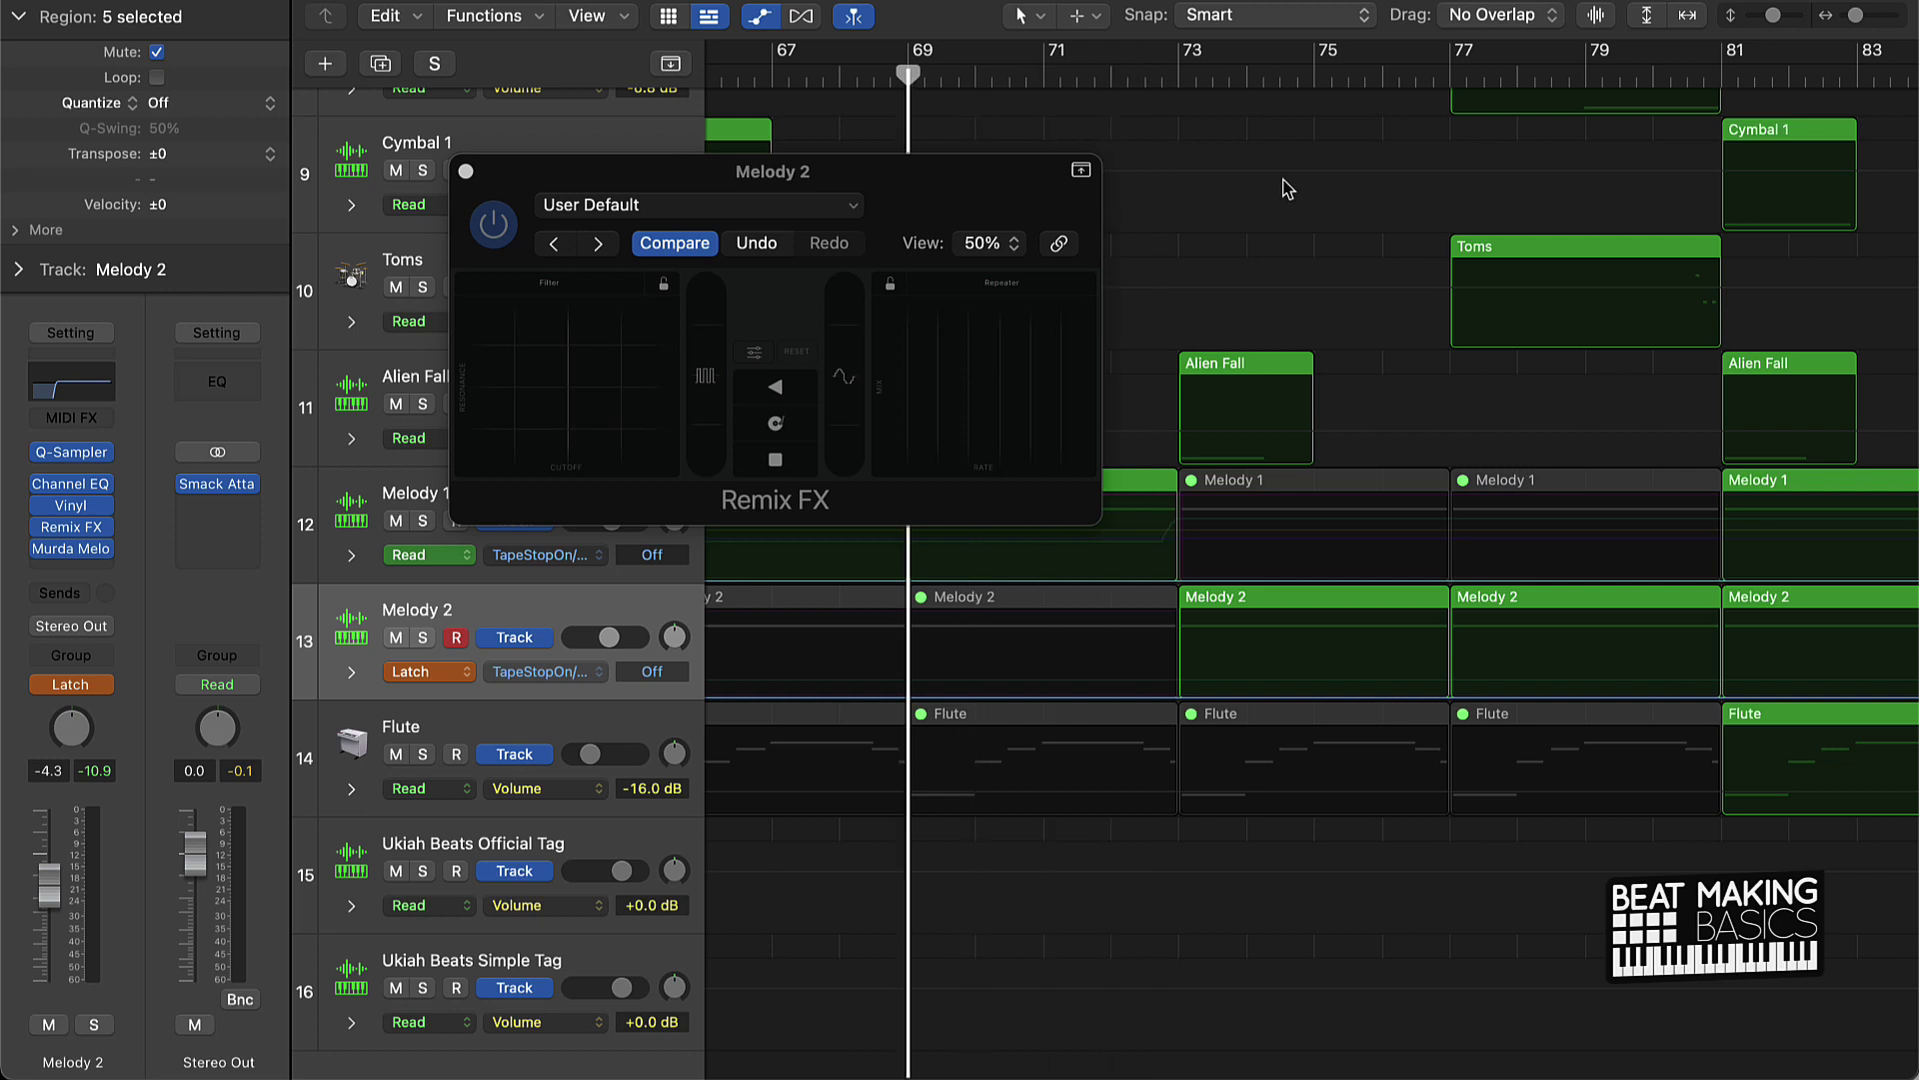
key("space")
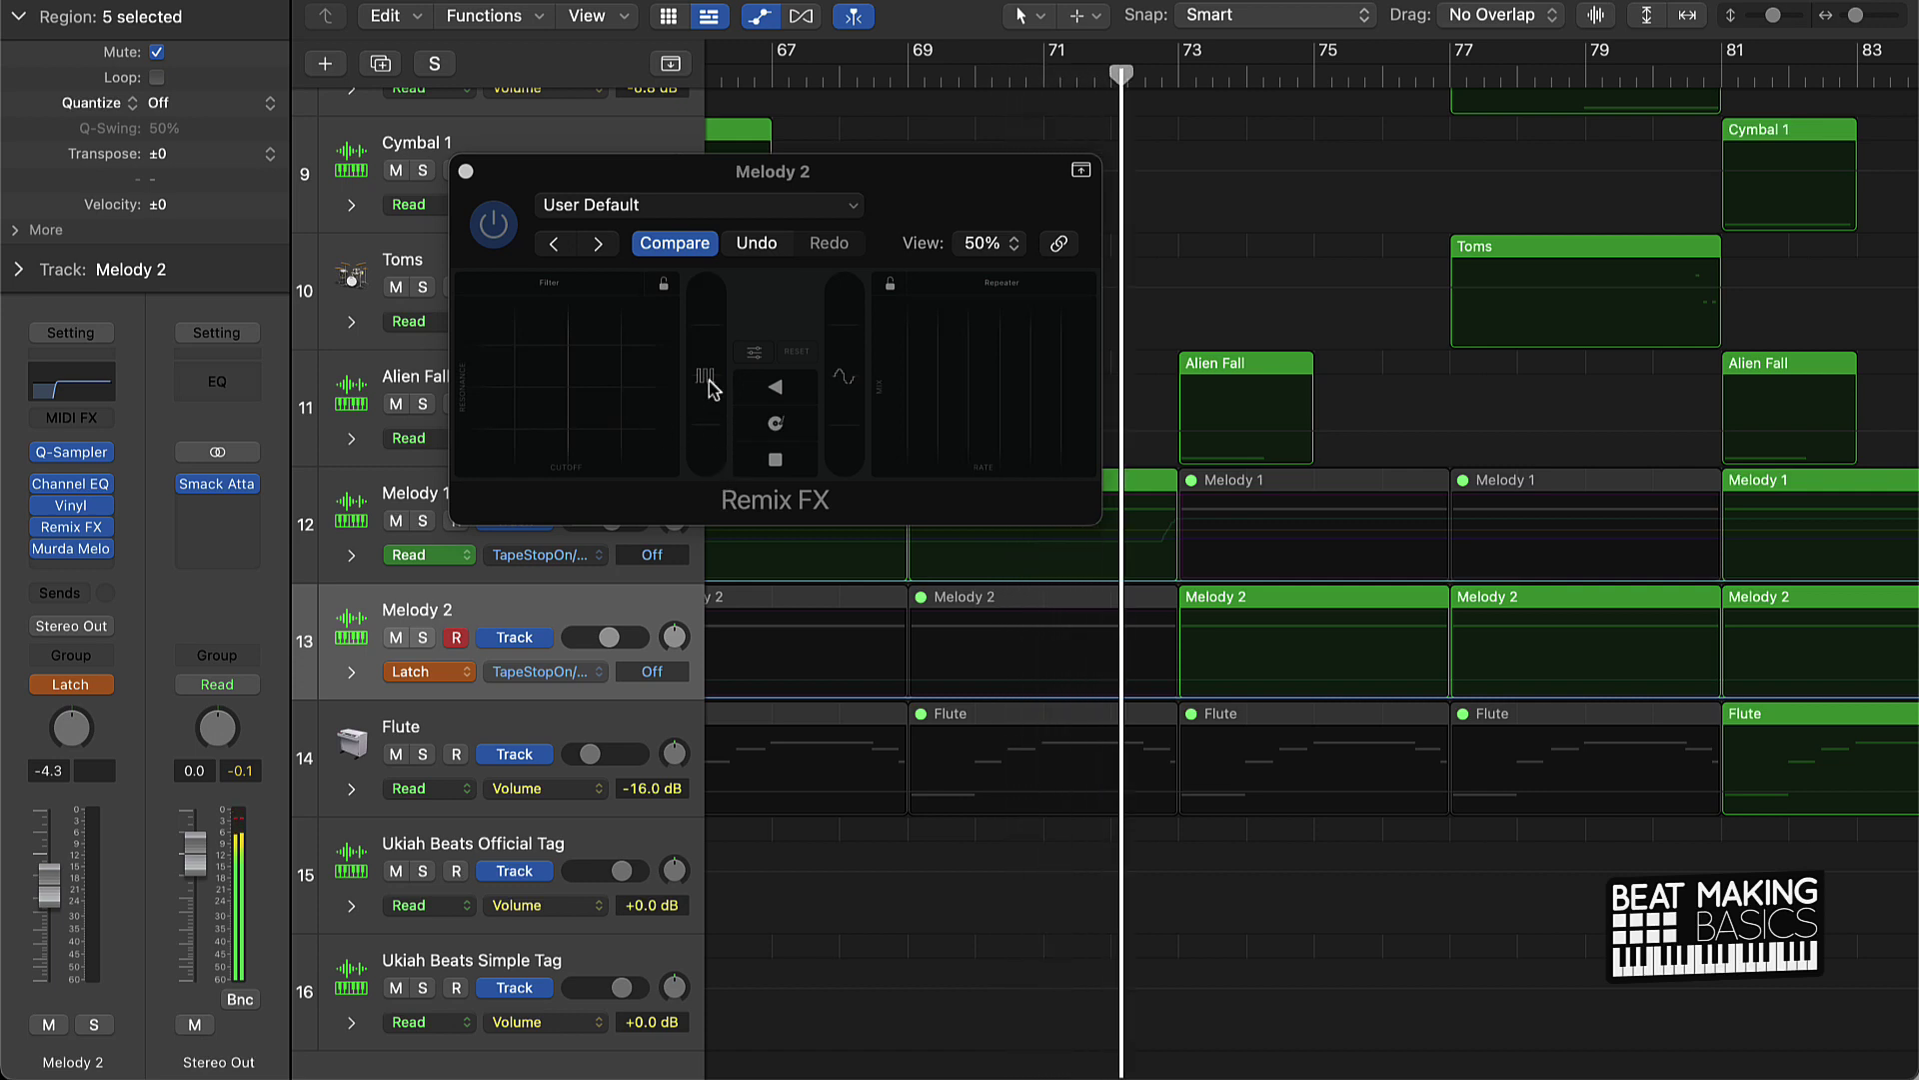
left_click_drag(707, 387, 708, 300)
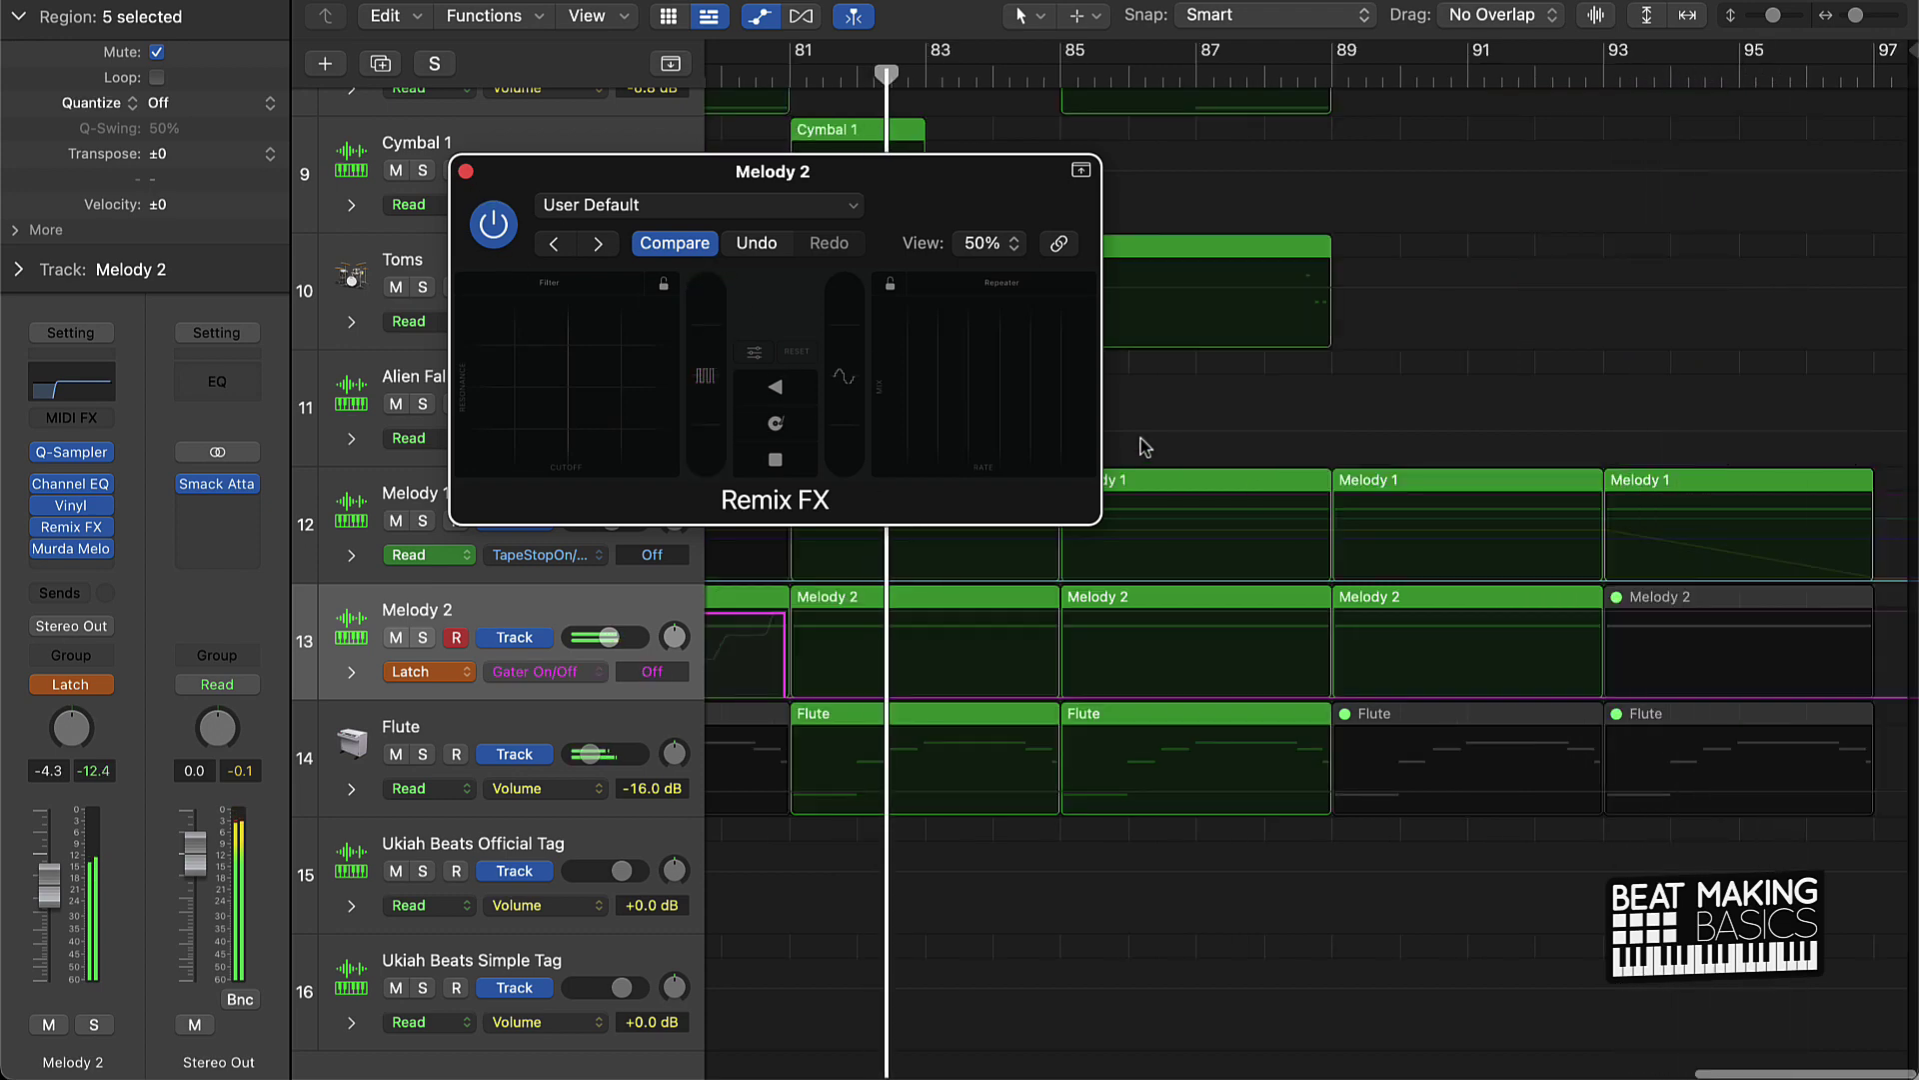
Step: Replay from about bar 77 and record a short Tape Stop on Melody 2 leading into bar 81
scroll(1280, 492, "left", 10)
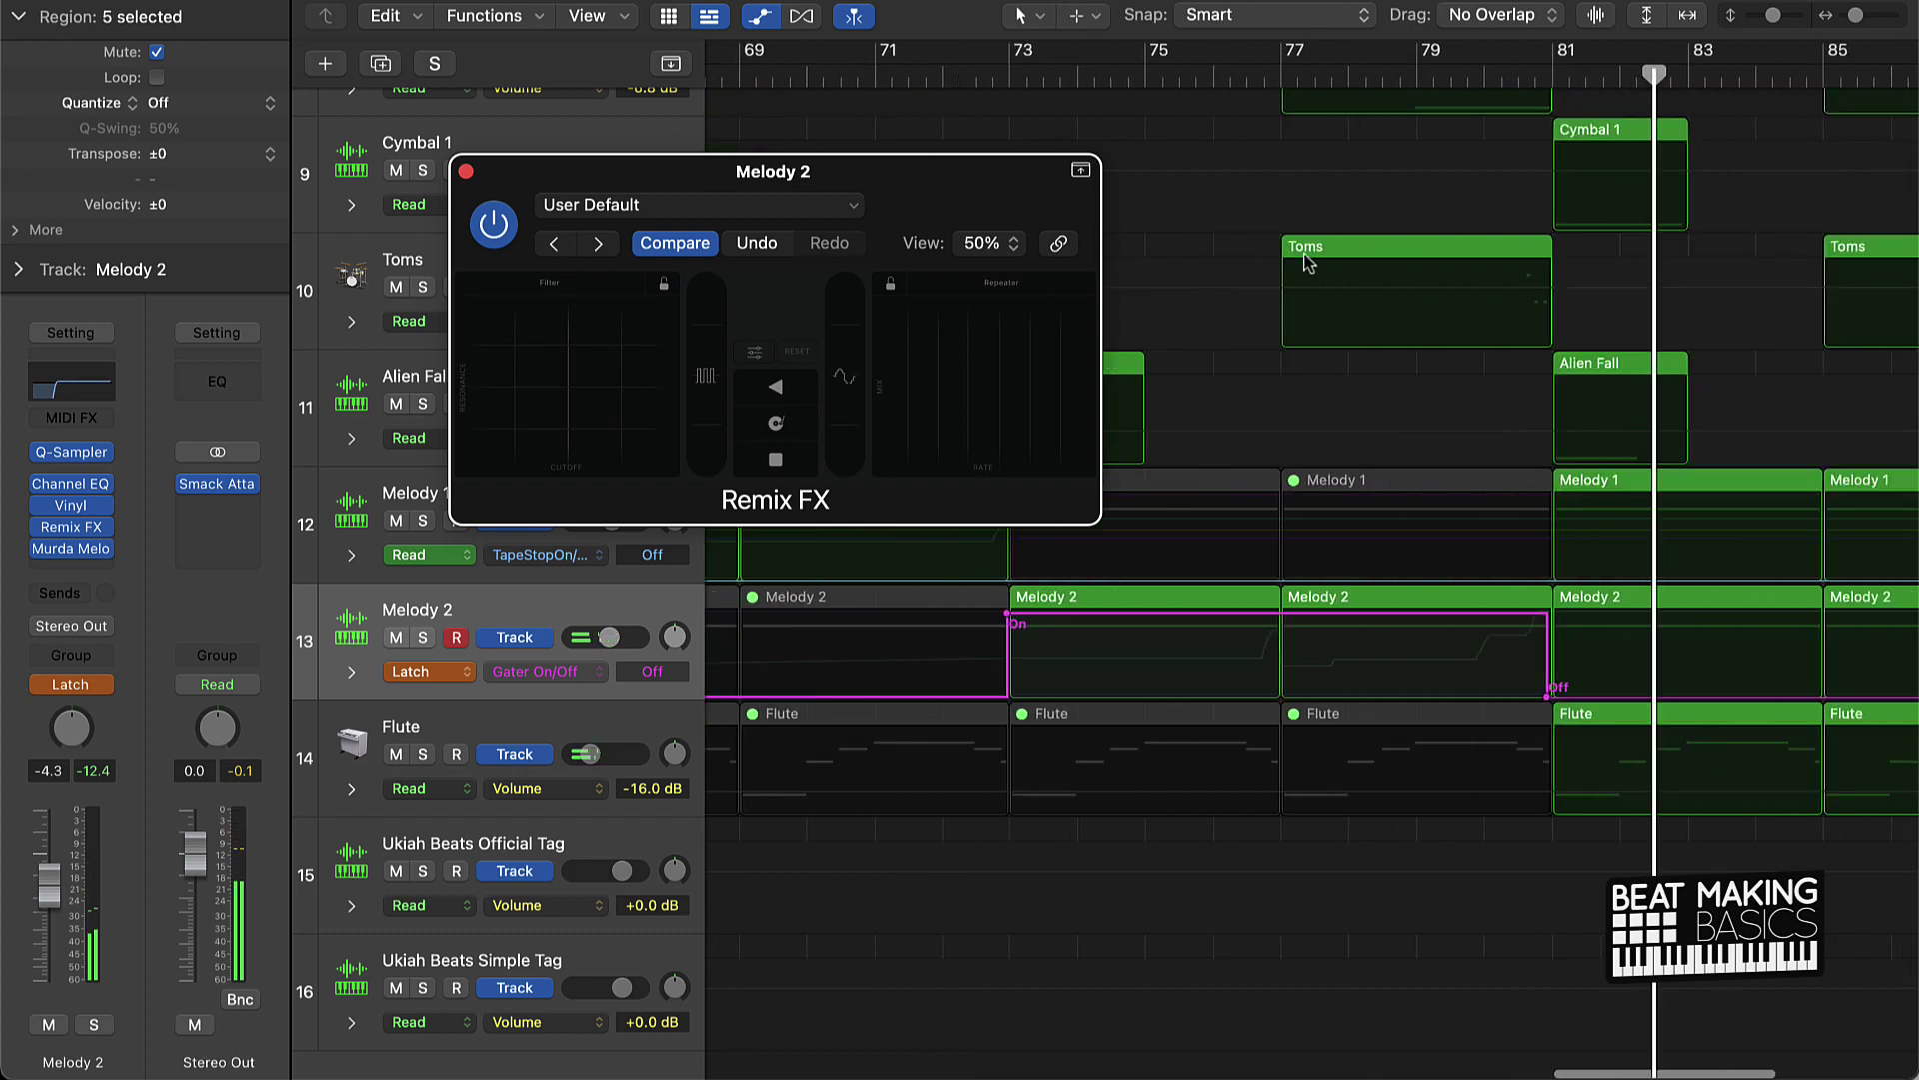
left_click(1279, 82)
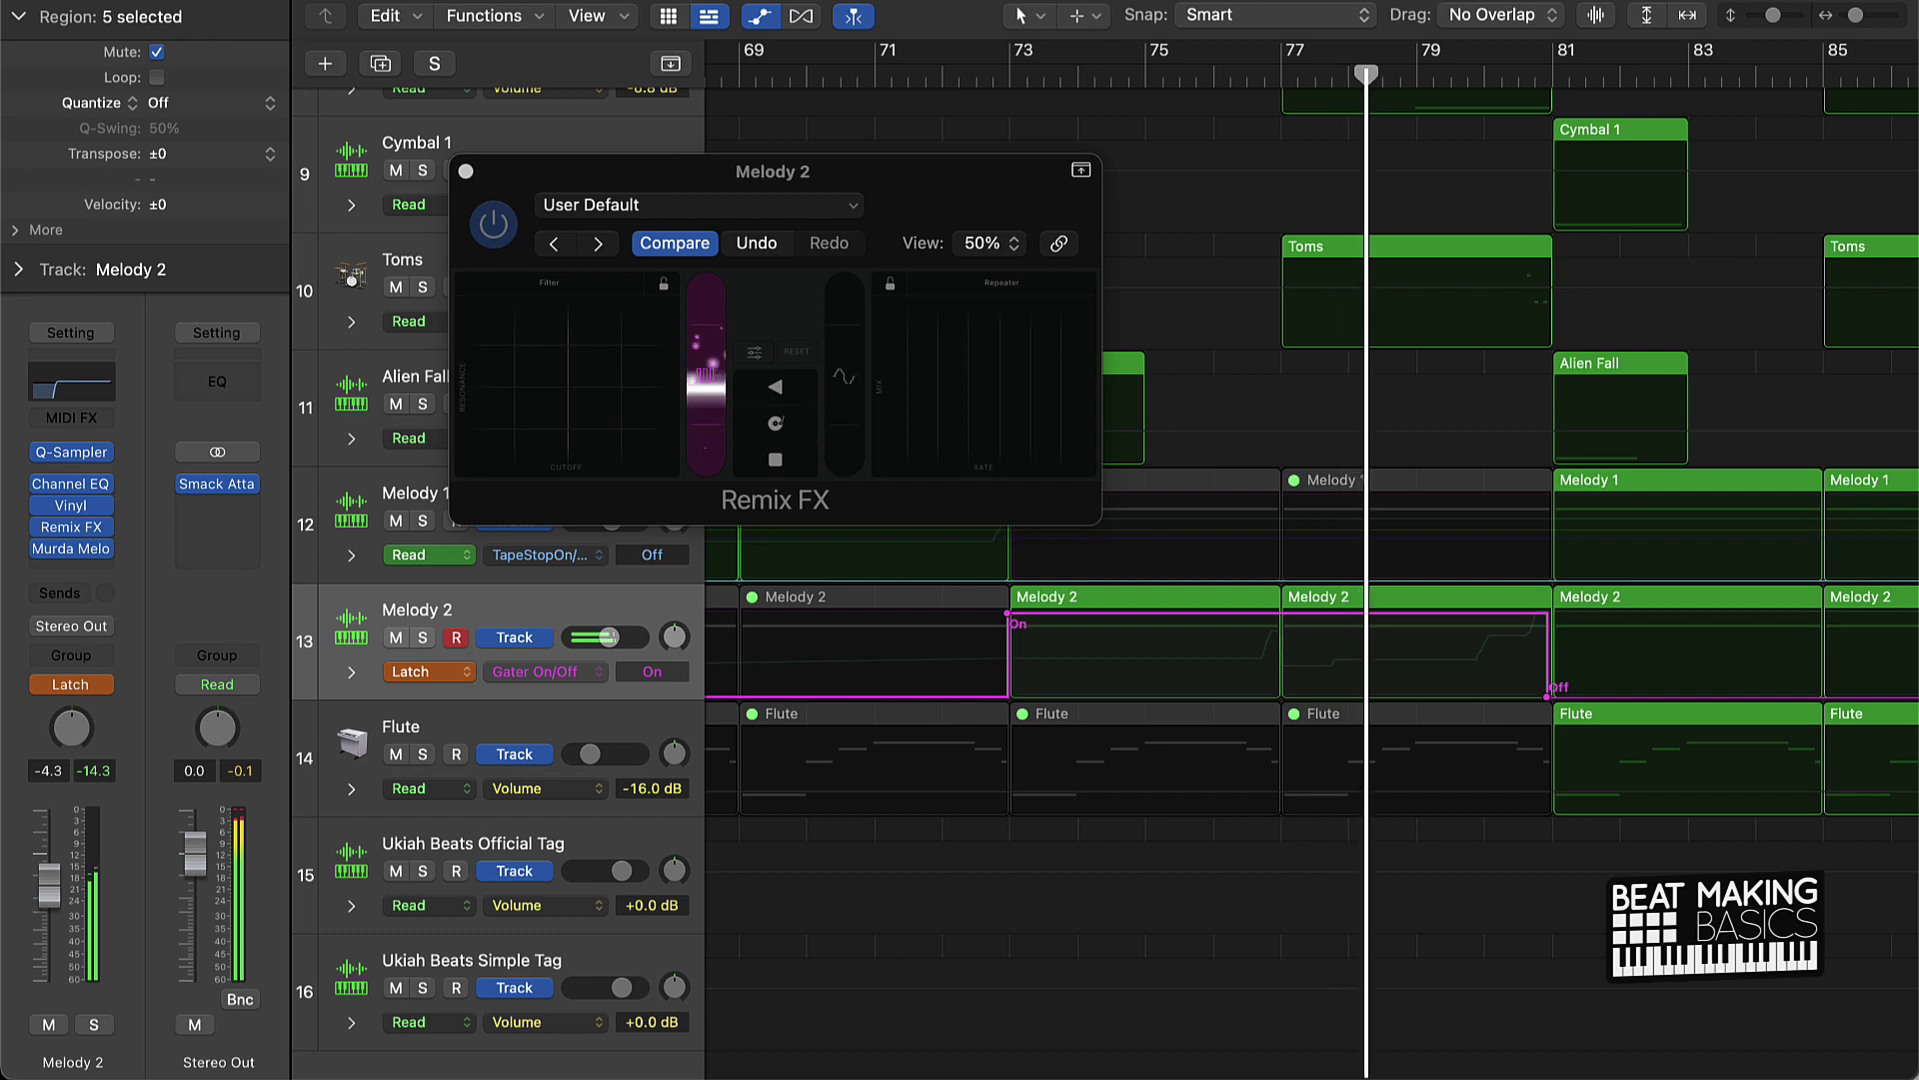
left_click(795, 458)
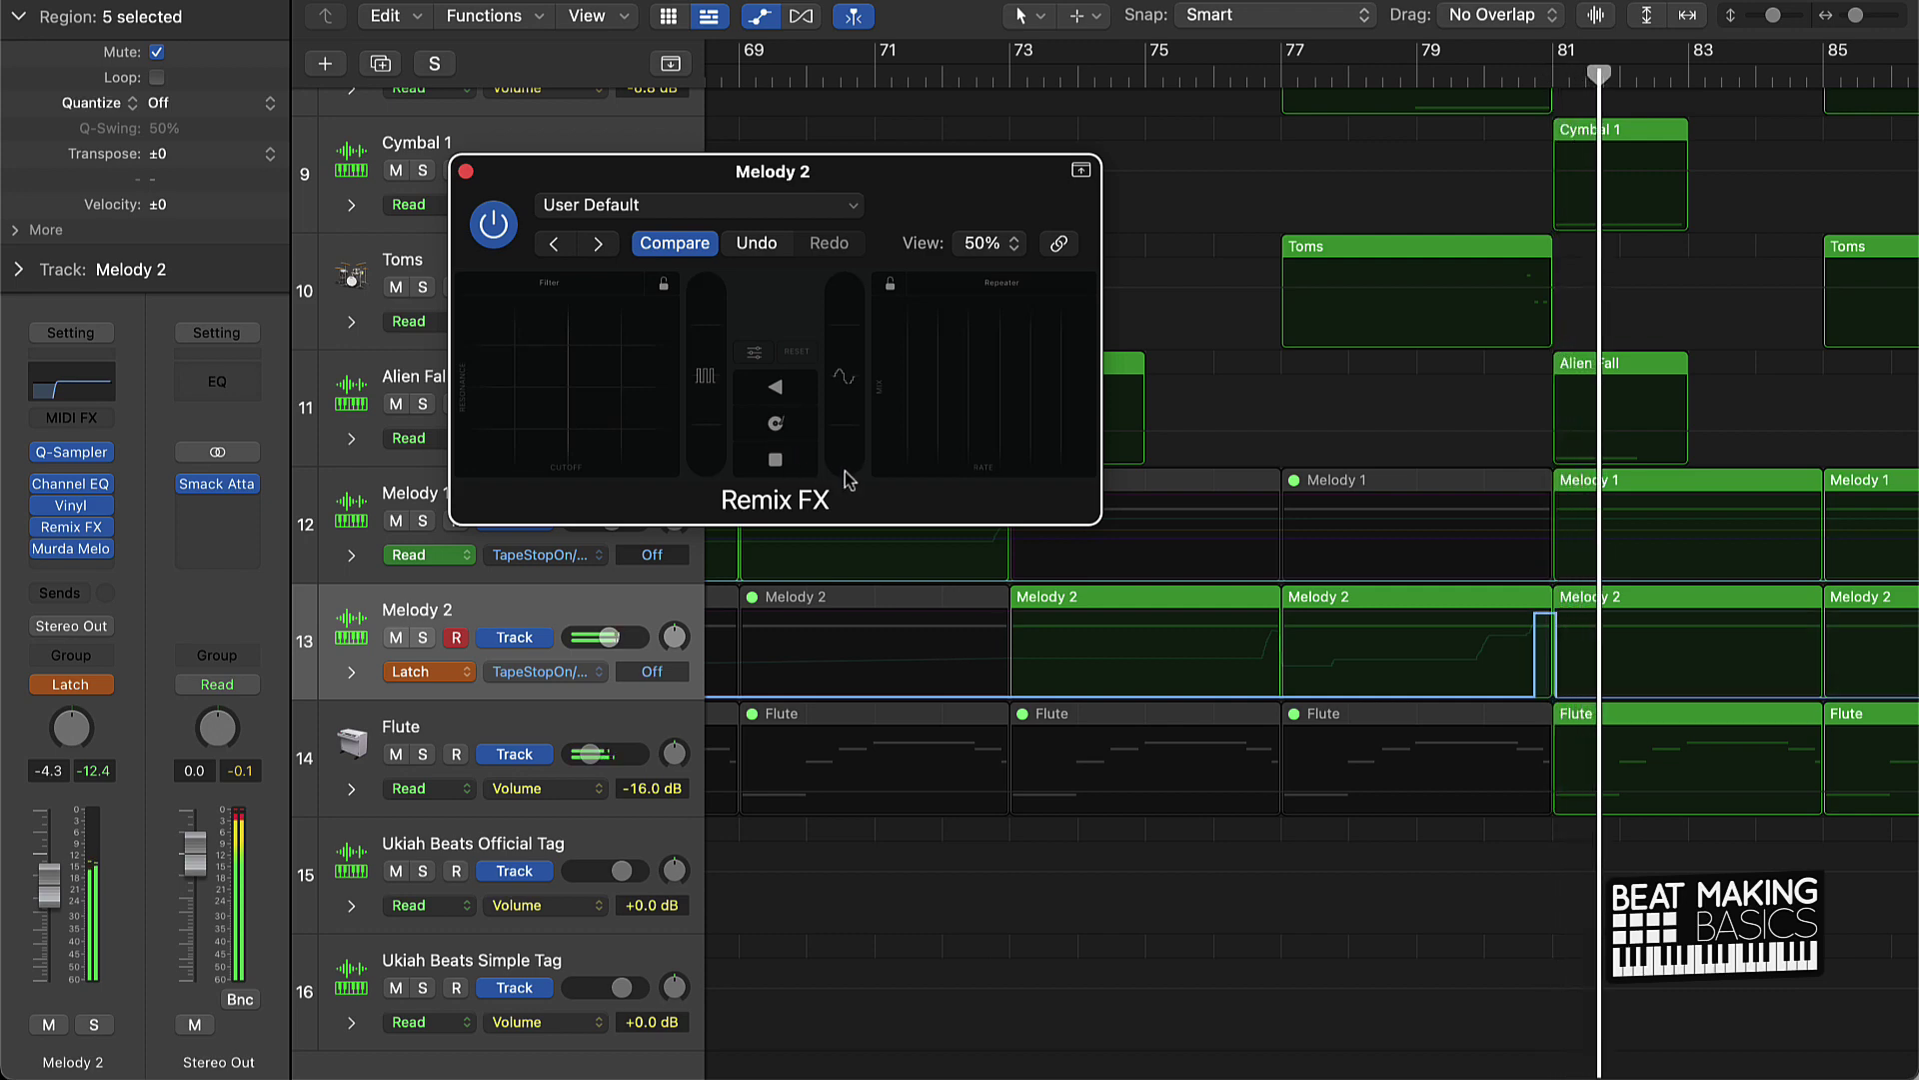
Step: Move the end of Melody 2's last Tape Stop automation to exactly bar 81
key("super+Right")
key("super+Right")
key("super+Right")
key("super+Right")
key("super+Right")
key("super+Right")
key("super+Right")
key("super+Right")
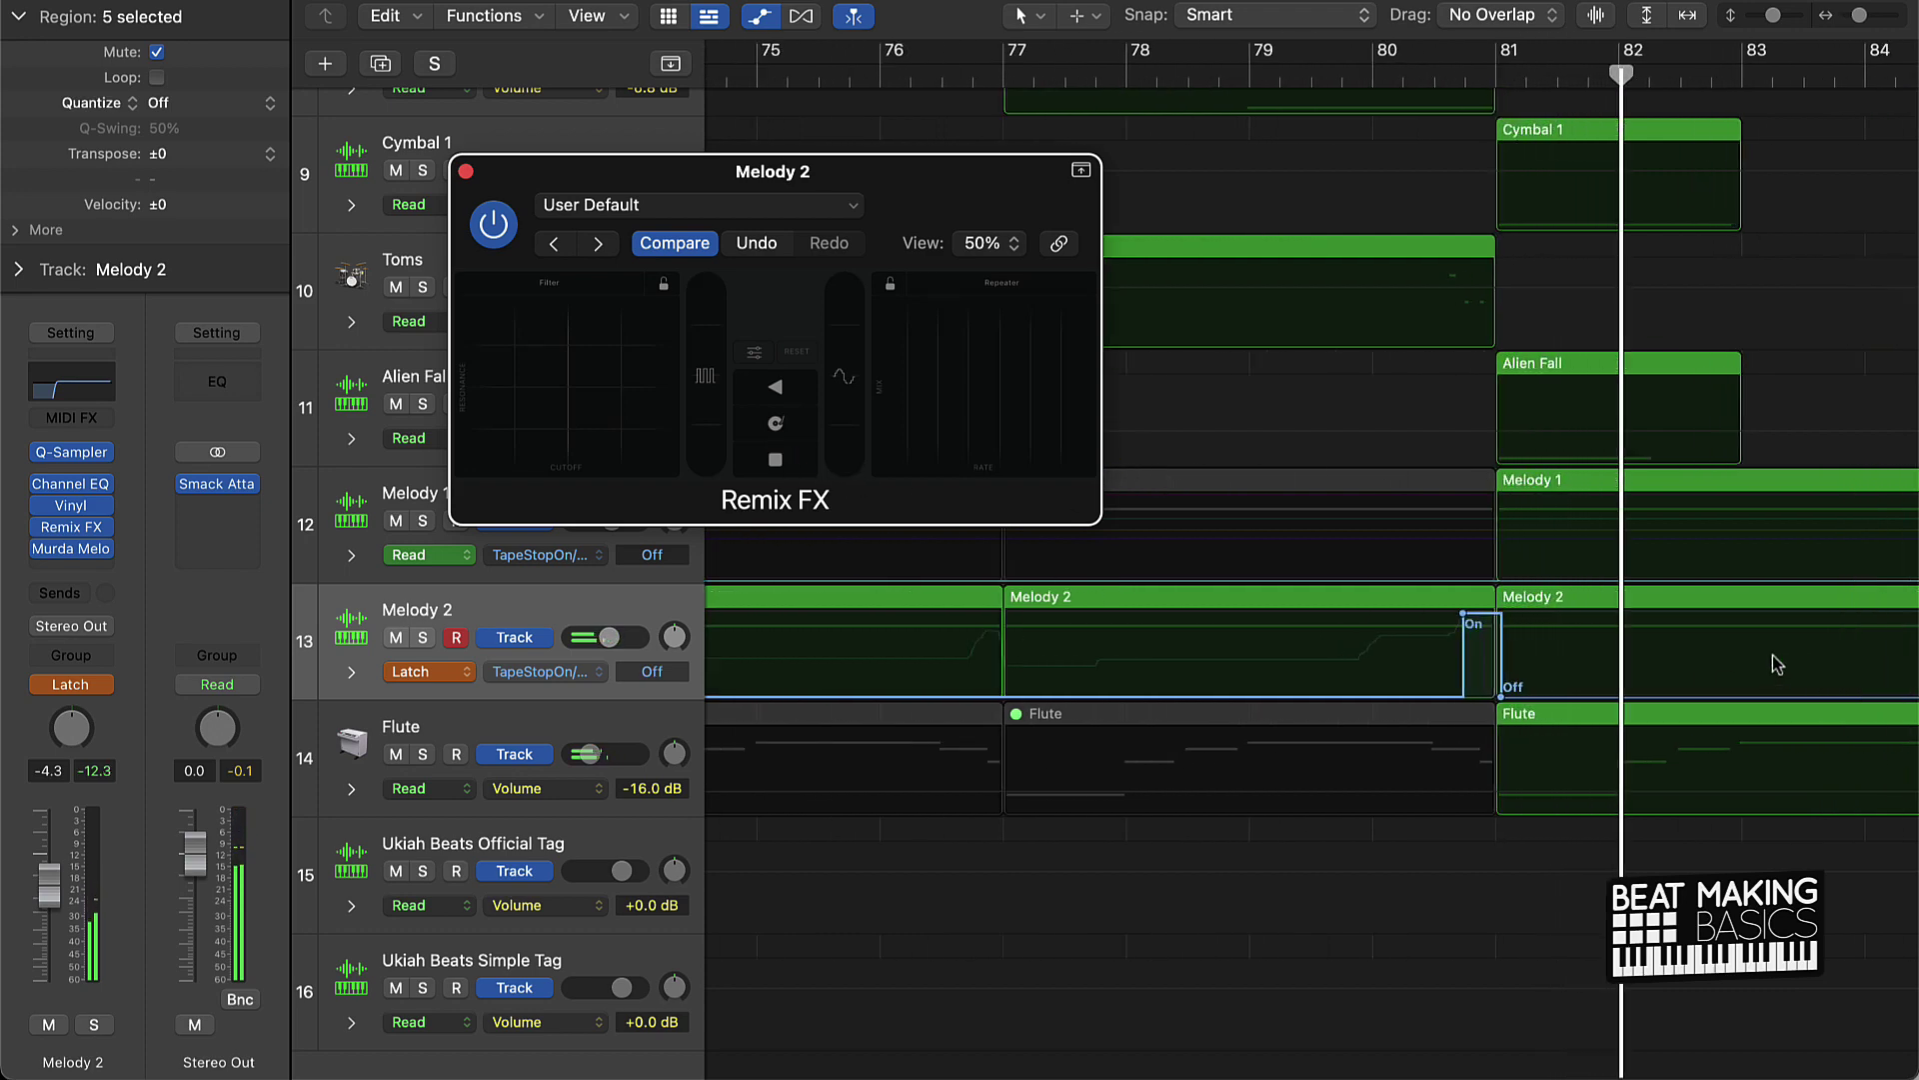
scroll(1480, 622, "left", 3)
scroll(1480, 622, "up", 1)
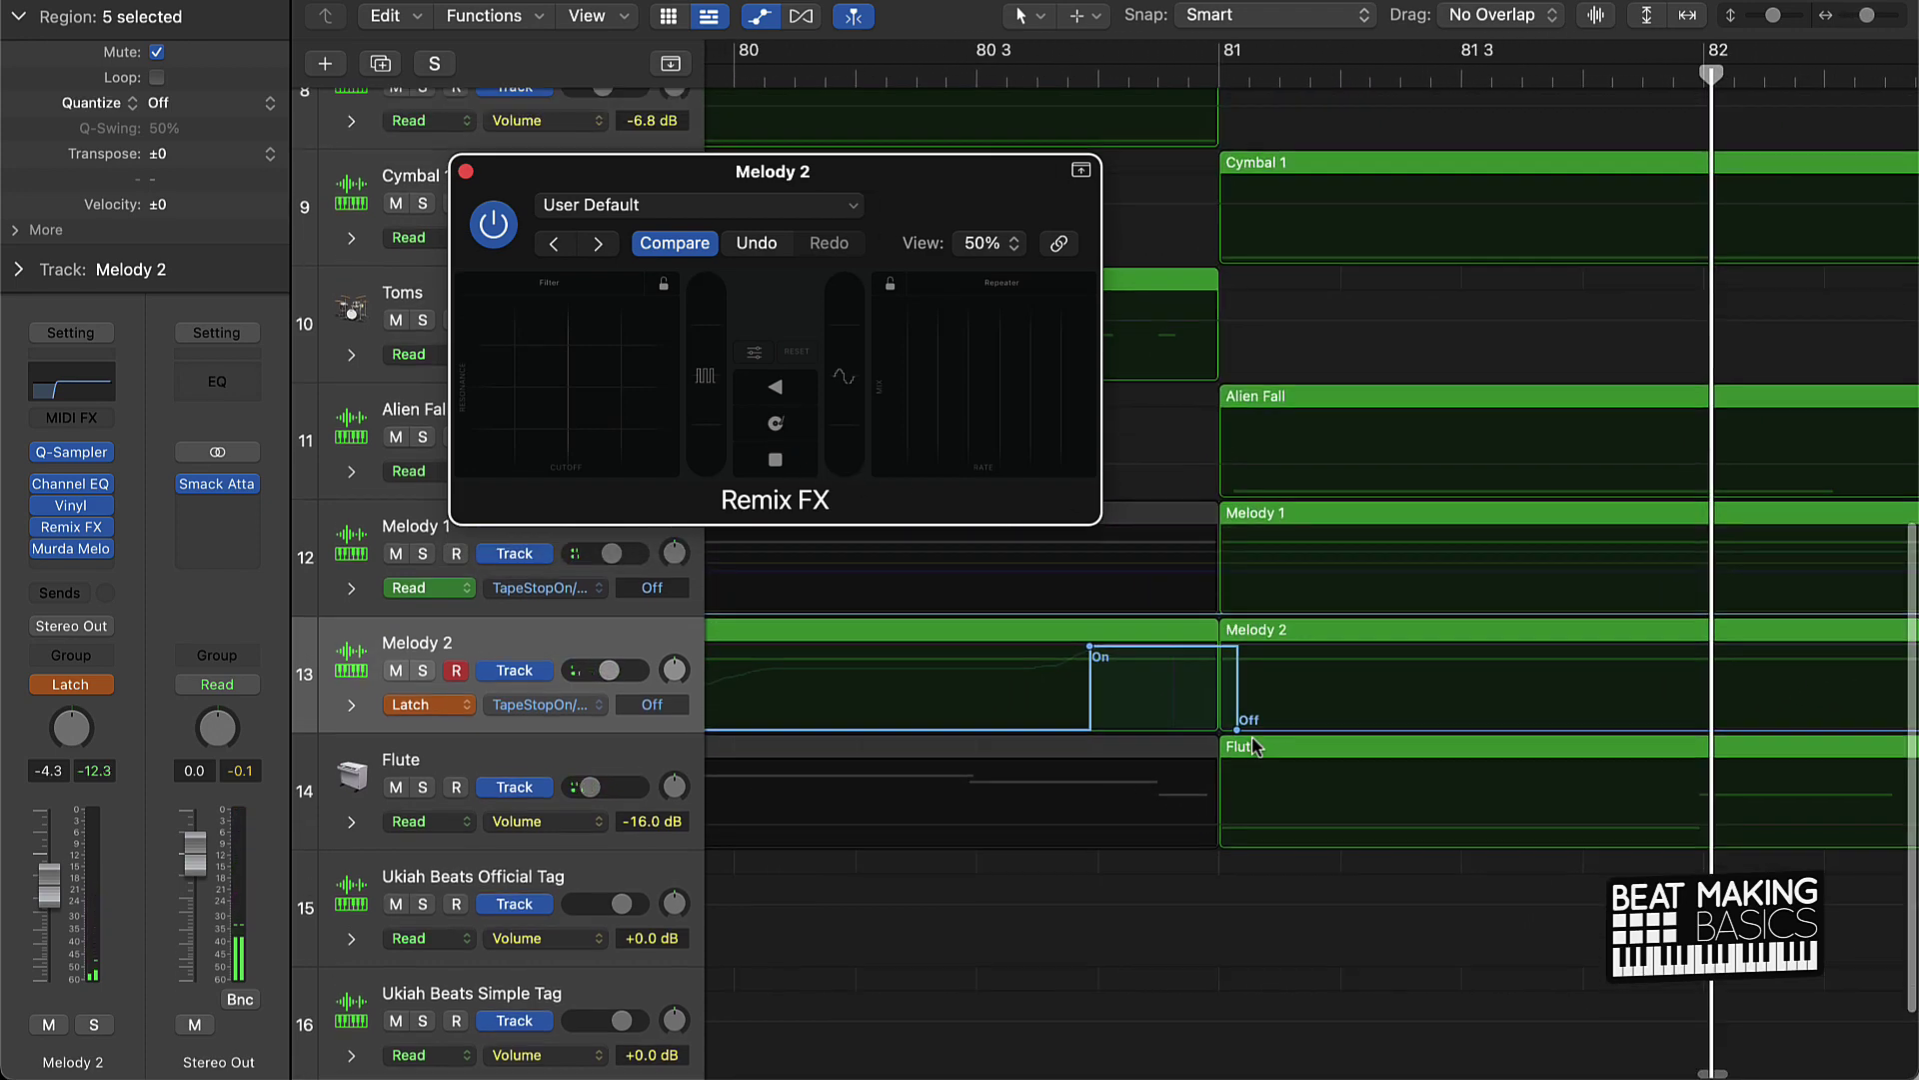
left_click_drag(1241, 734, 1224, 735)
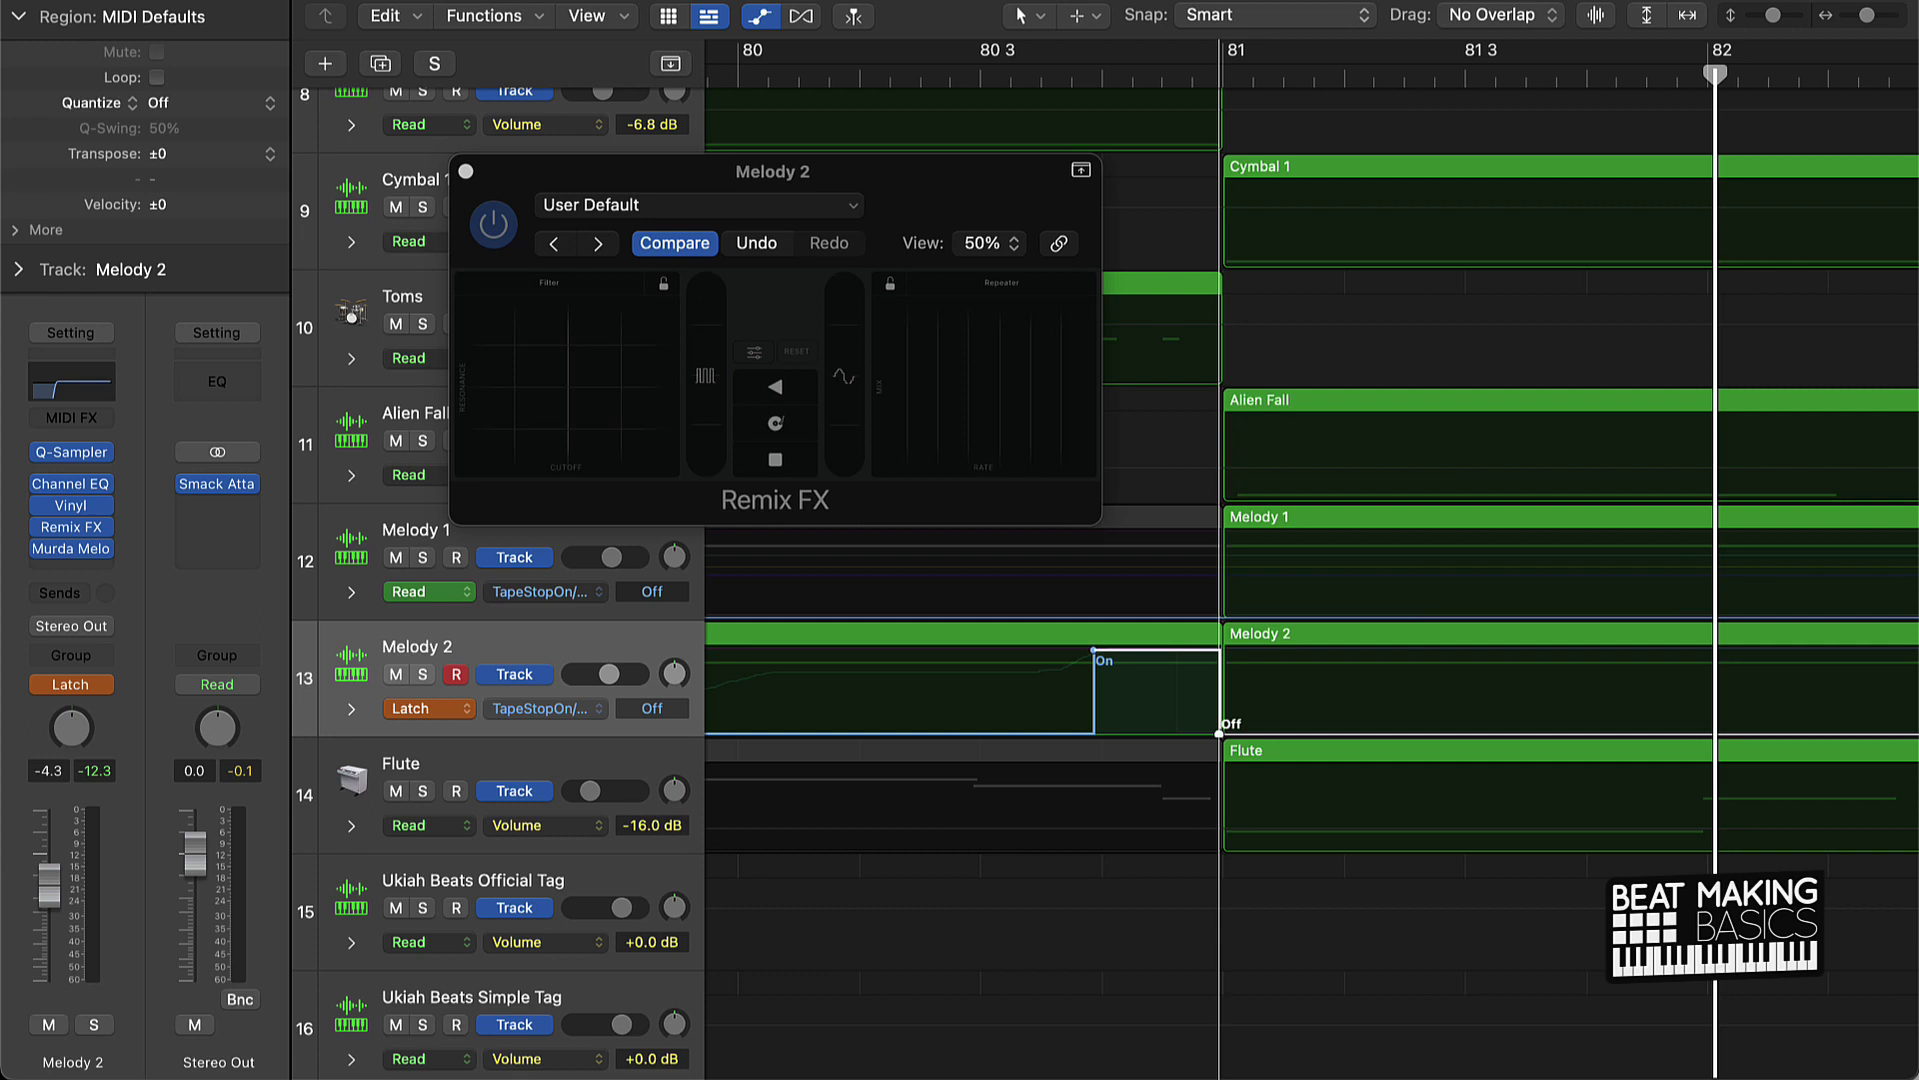
Step: Close the Remix FX window, return Melody 2's automation mode to Read, and hide the automation lanes
left_click(466, 173)
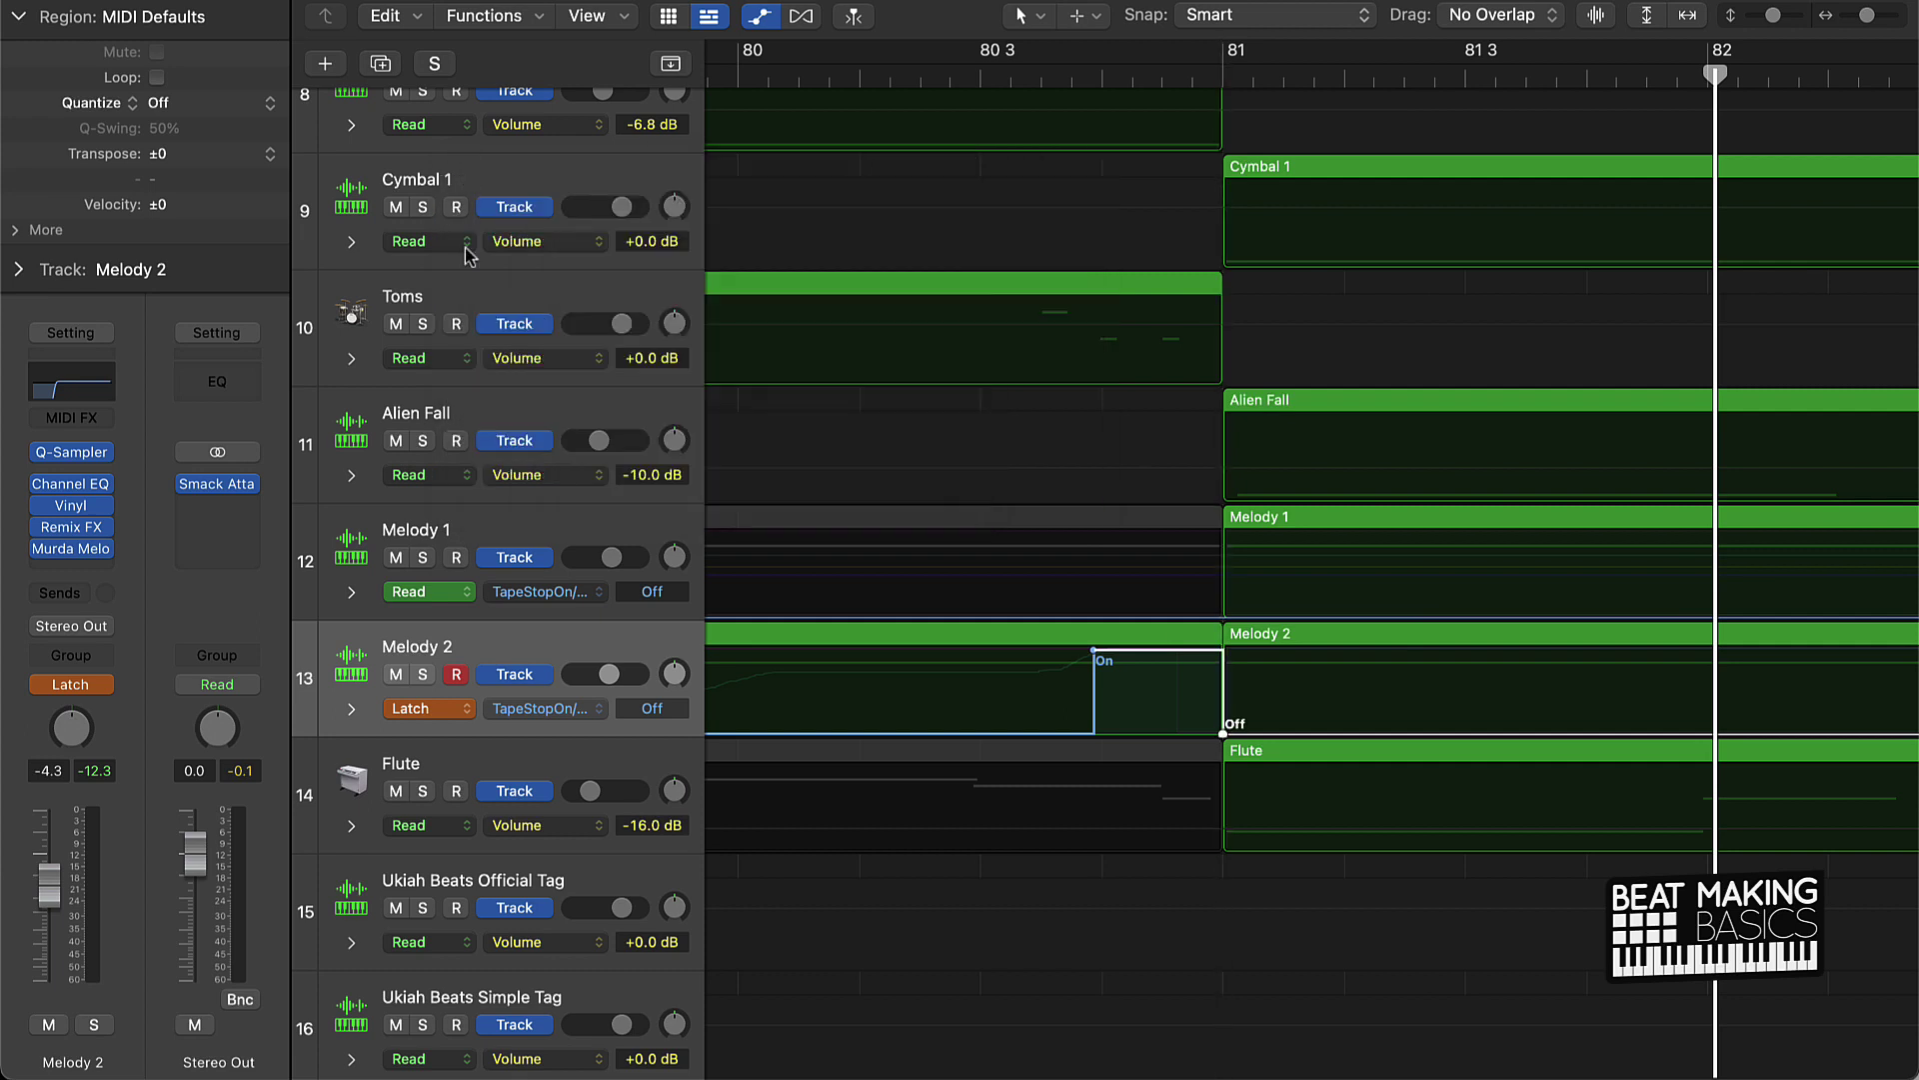
left_click(466, 710)
left_click(420, 651)
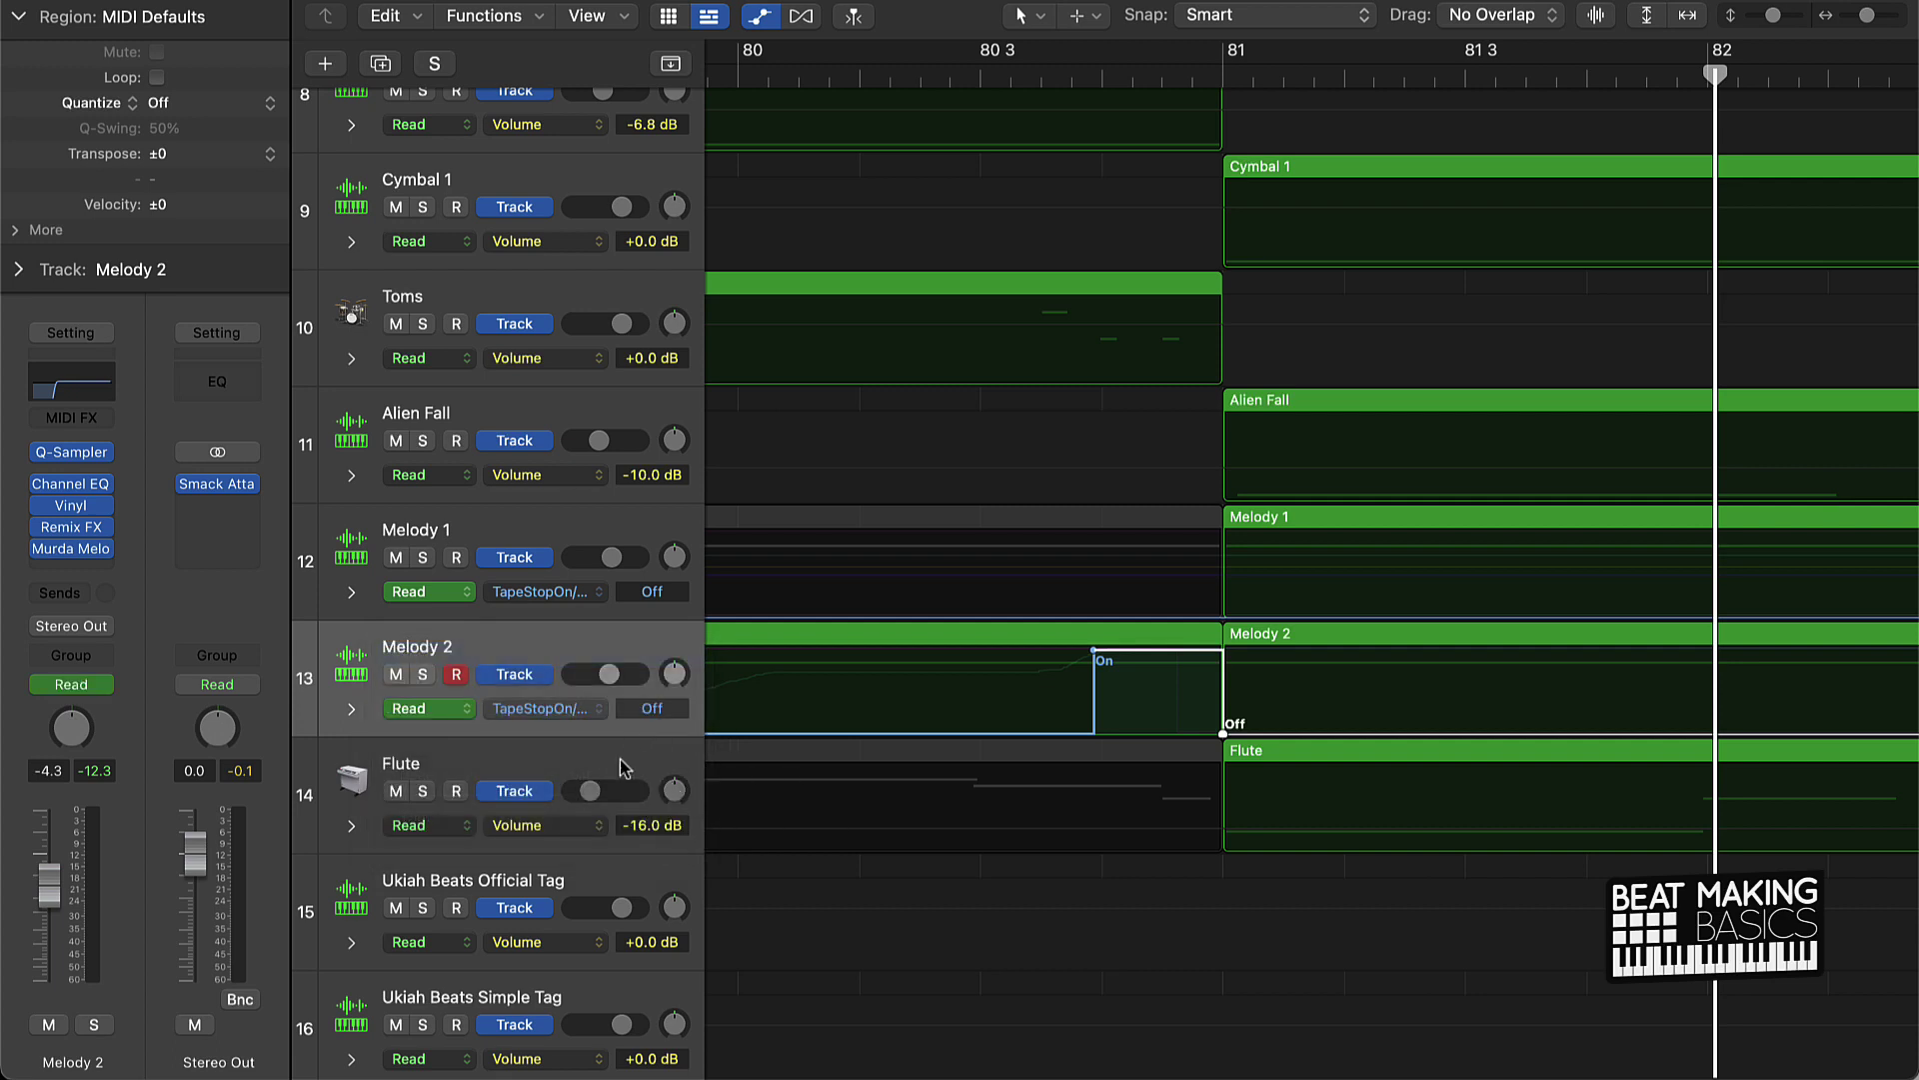
key("a")
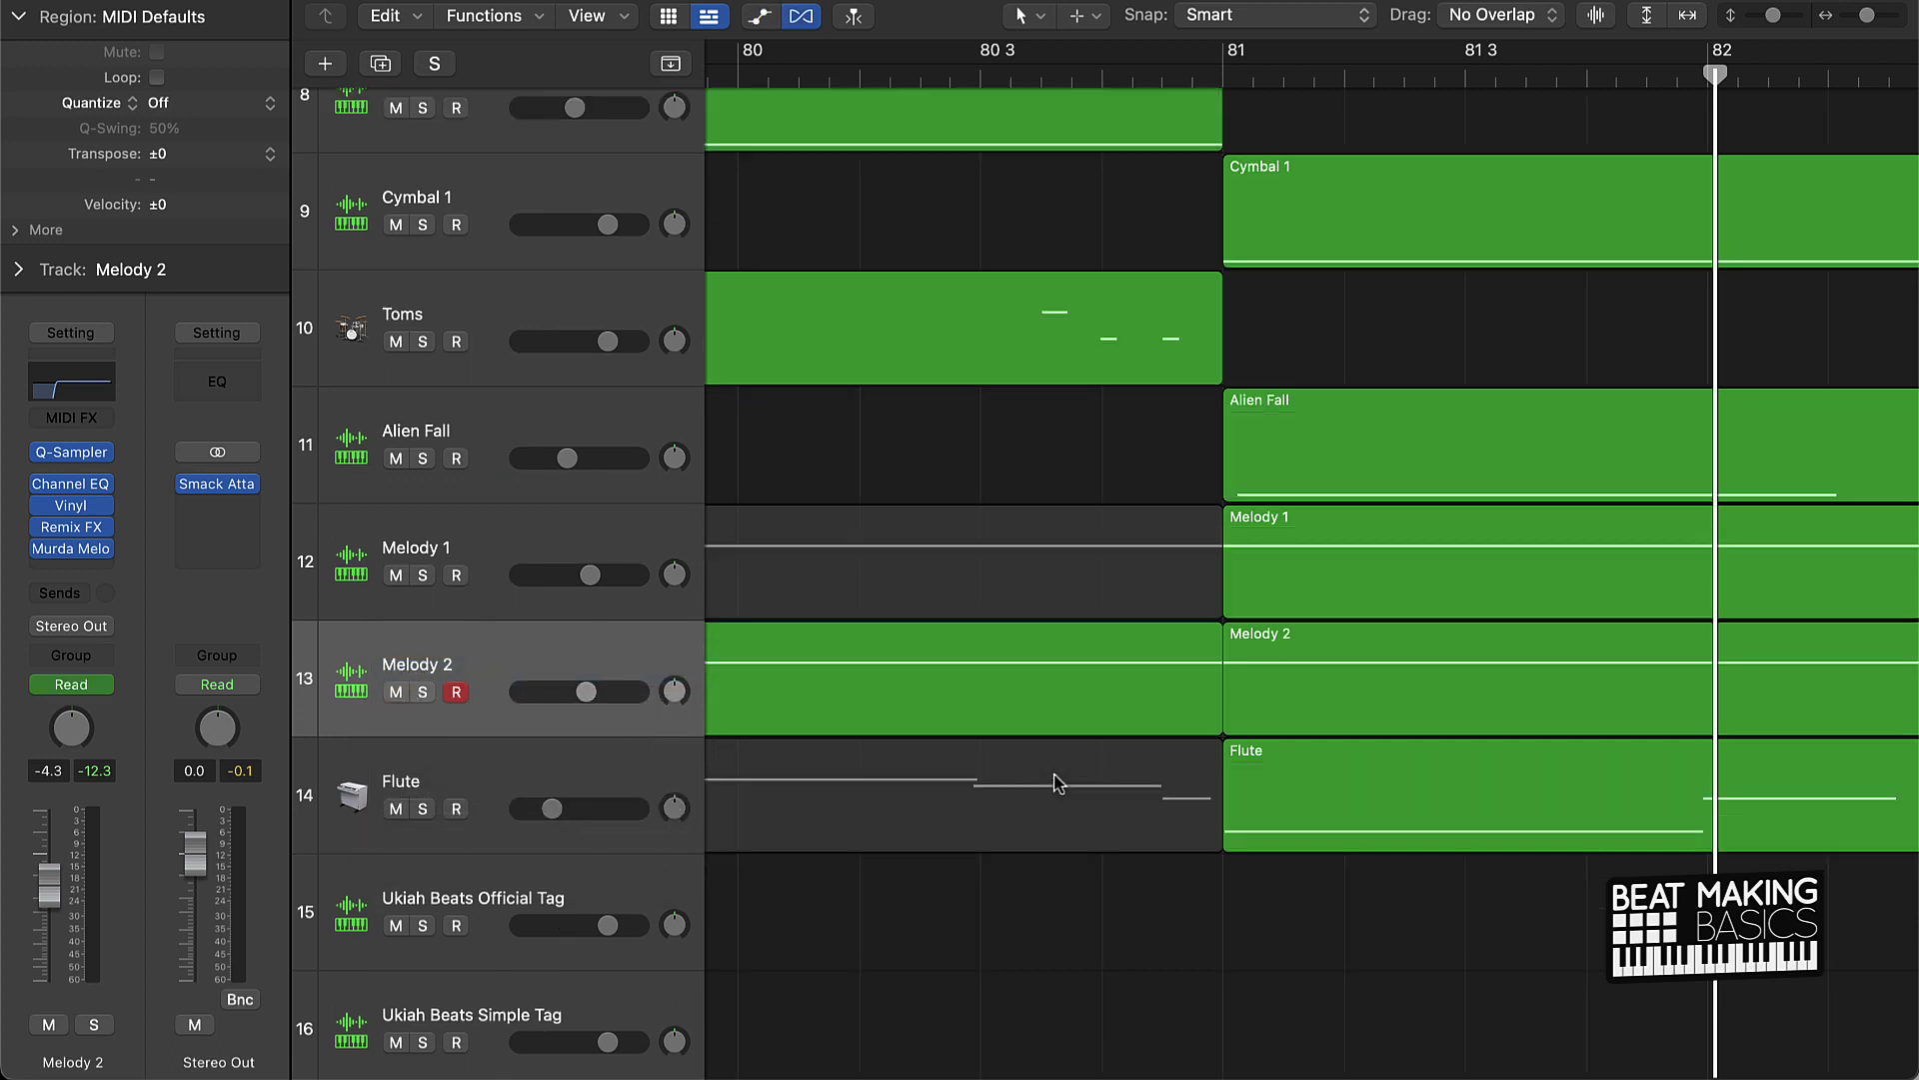
Step: Audition both producer tag tracks and record the tag on the Ukiah Beats Simple Tag track within the first four bars
scroll(1298, 952, "down", 15)
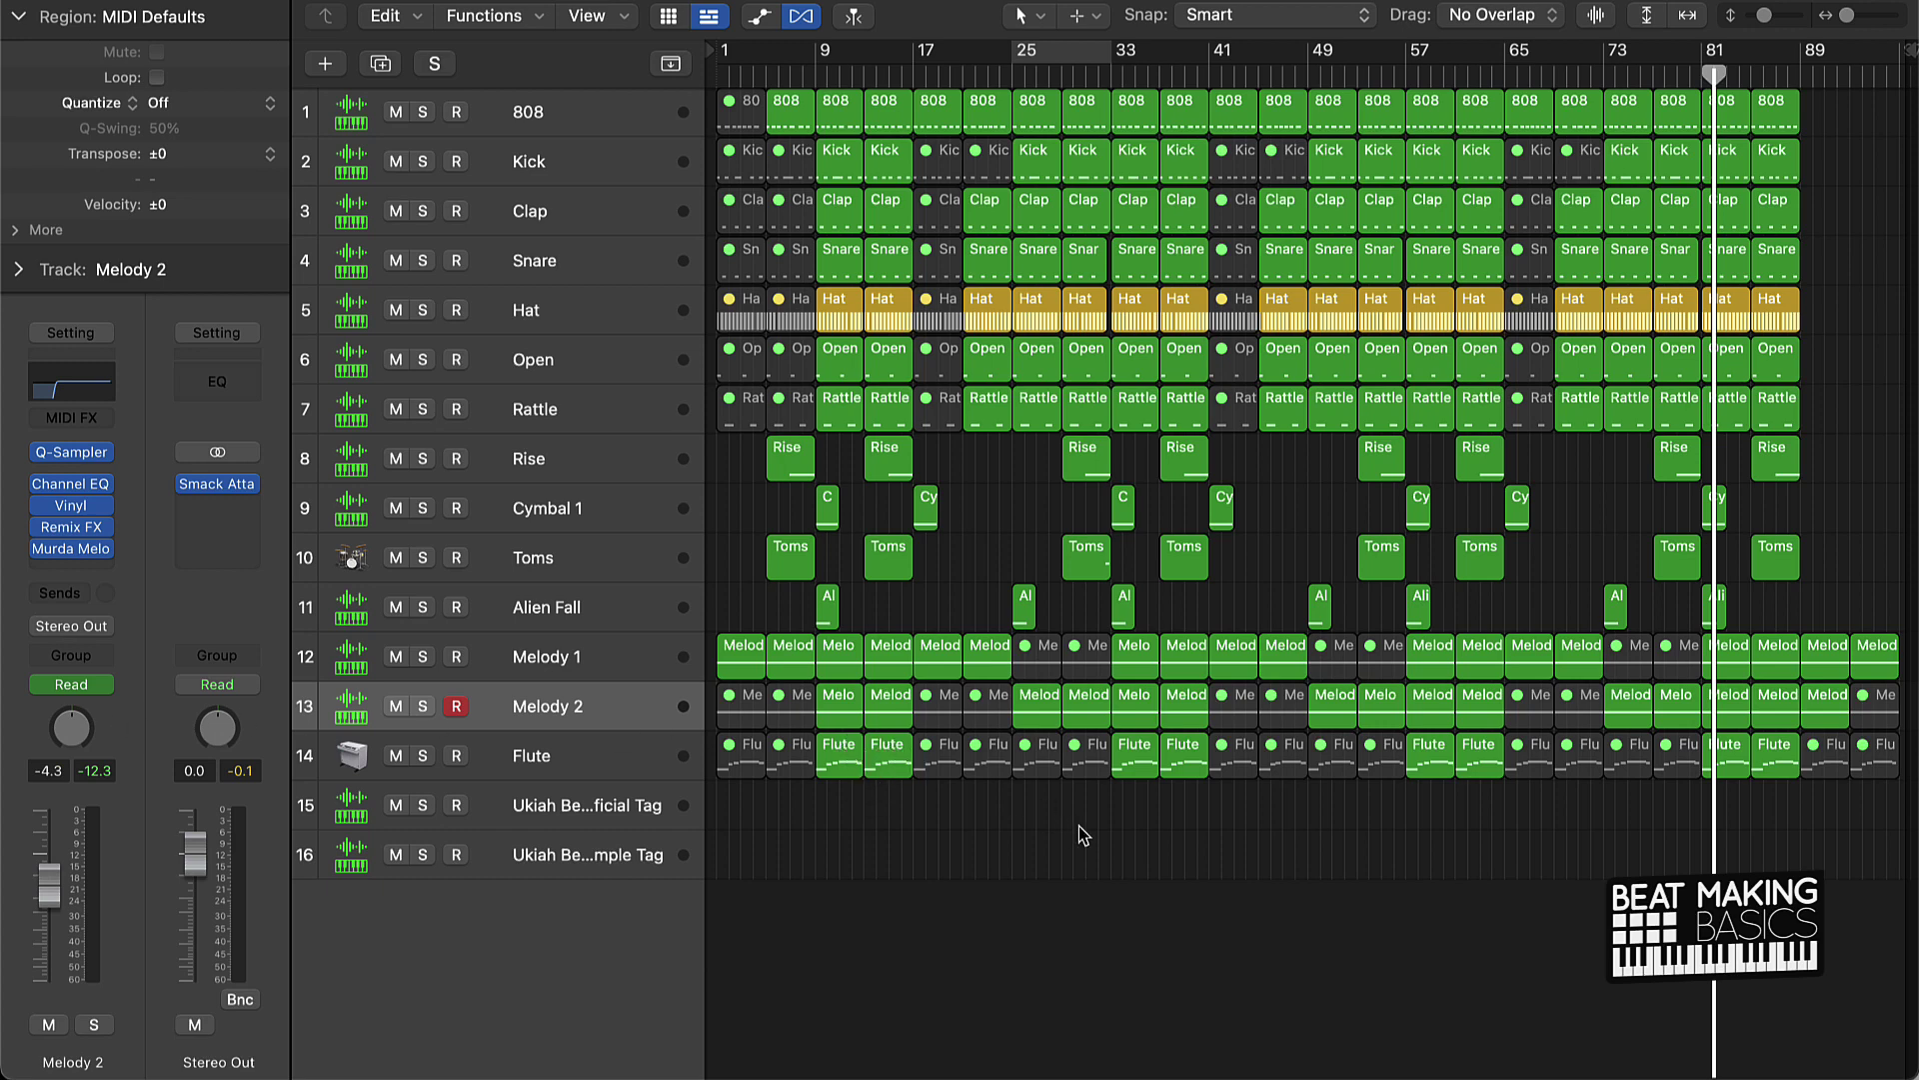
key("Return")
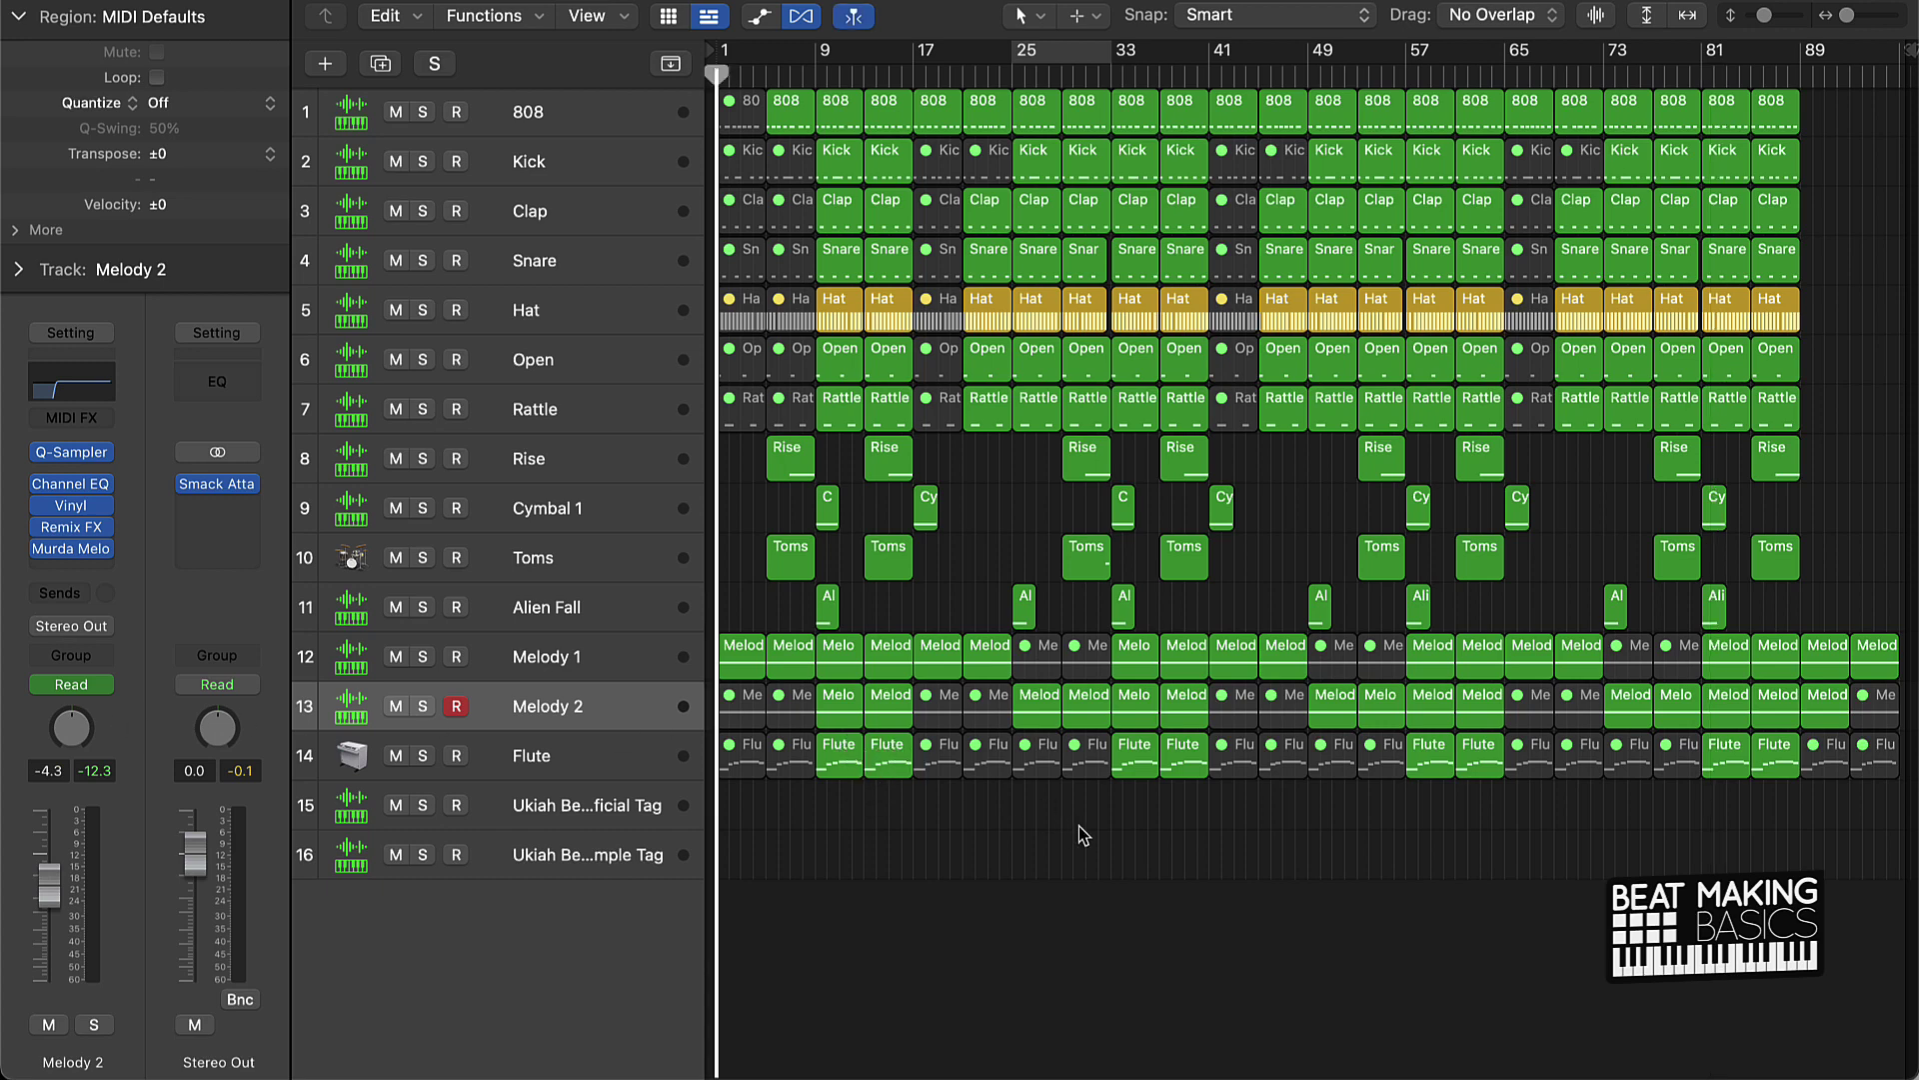
left_click(630, 811)
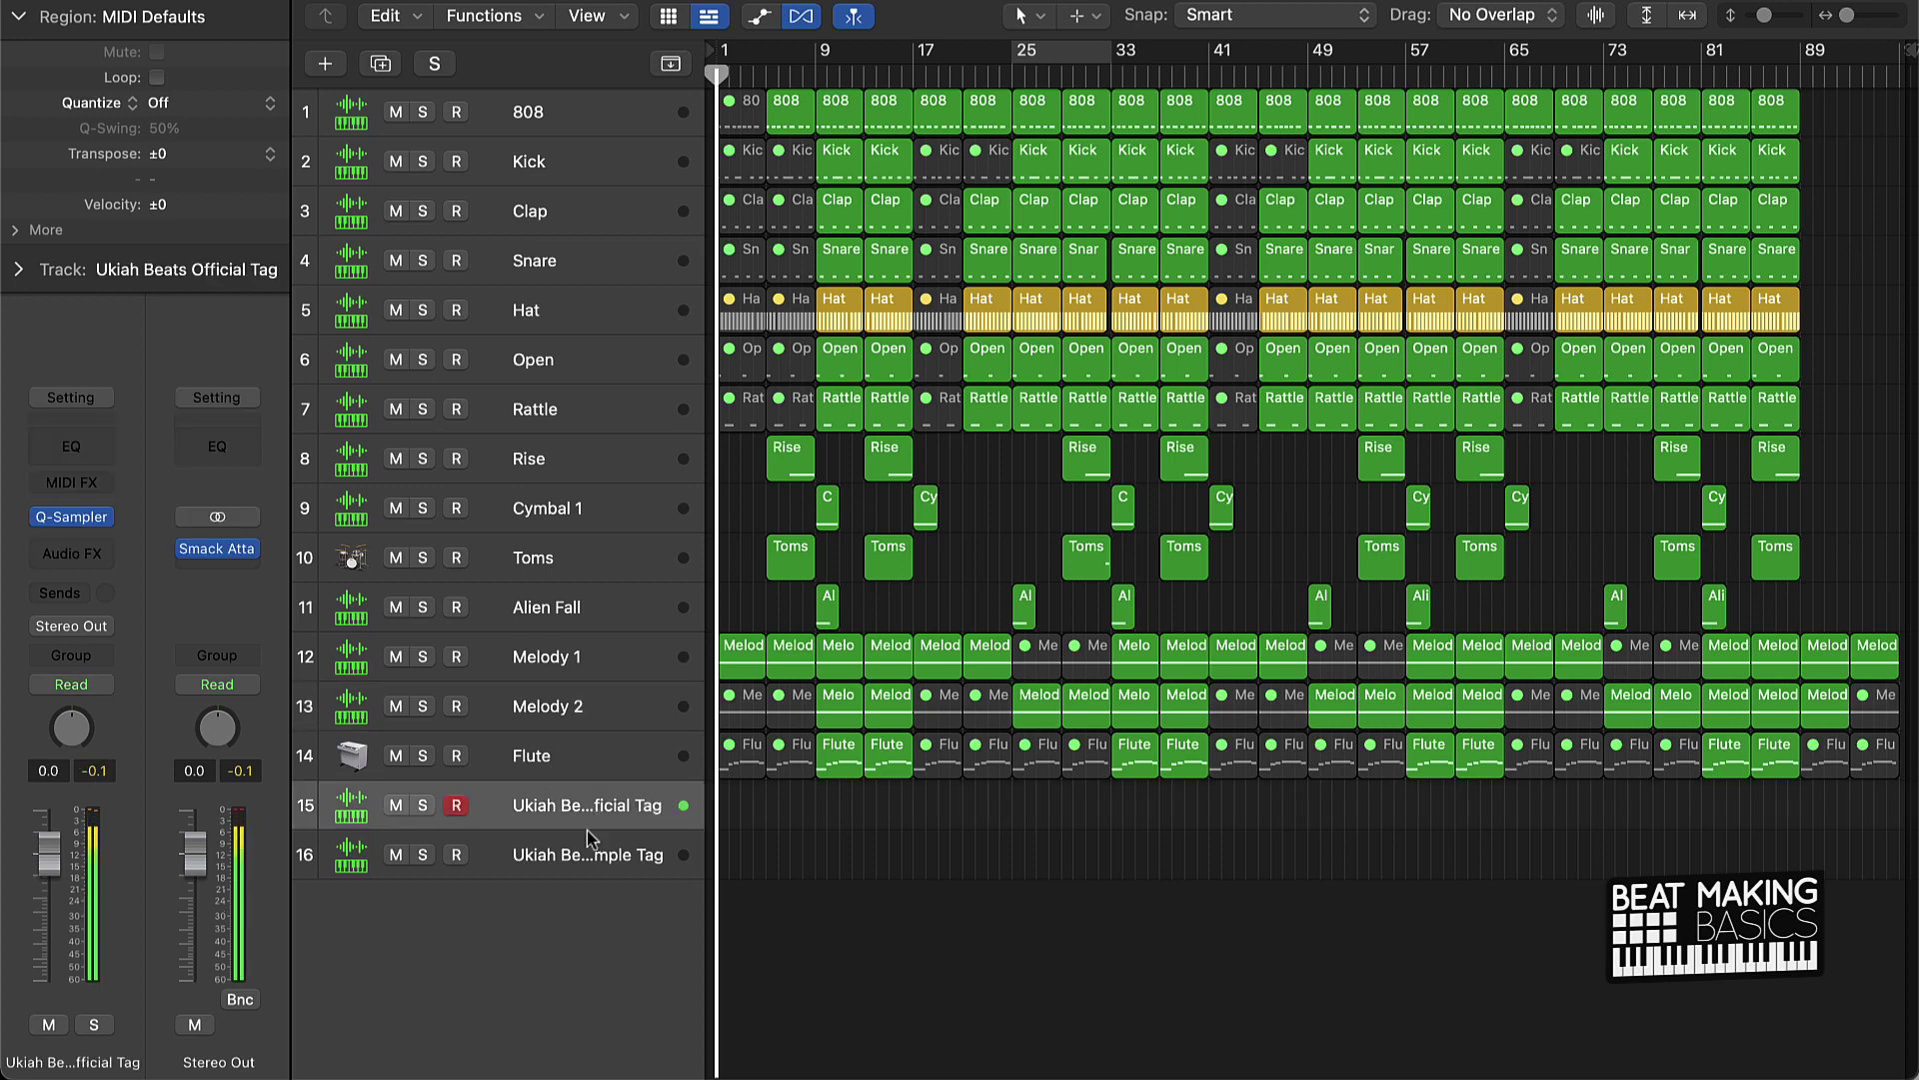
left_click(588, 861)
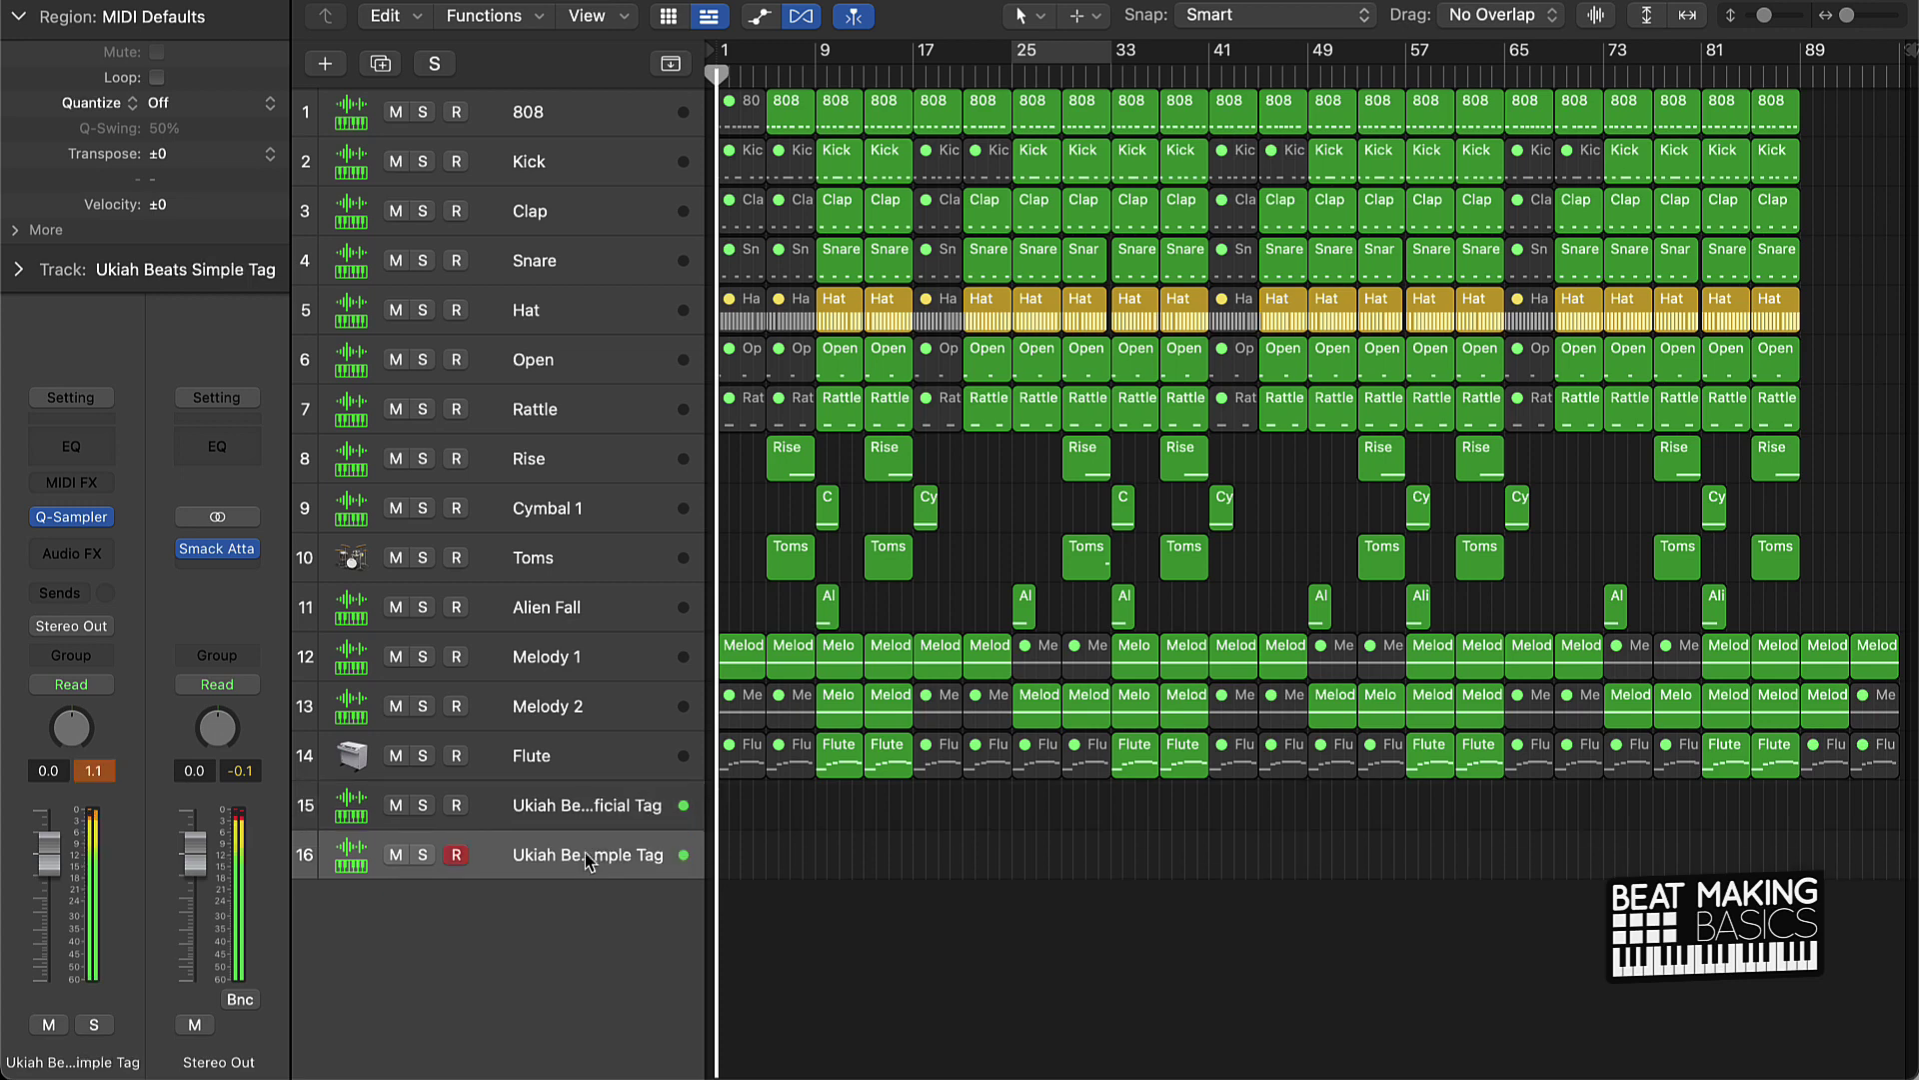
key("r")
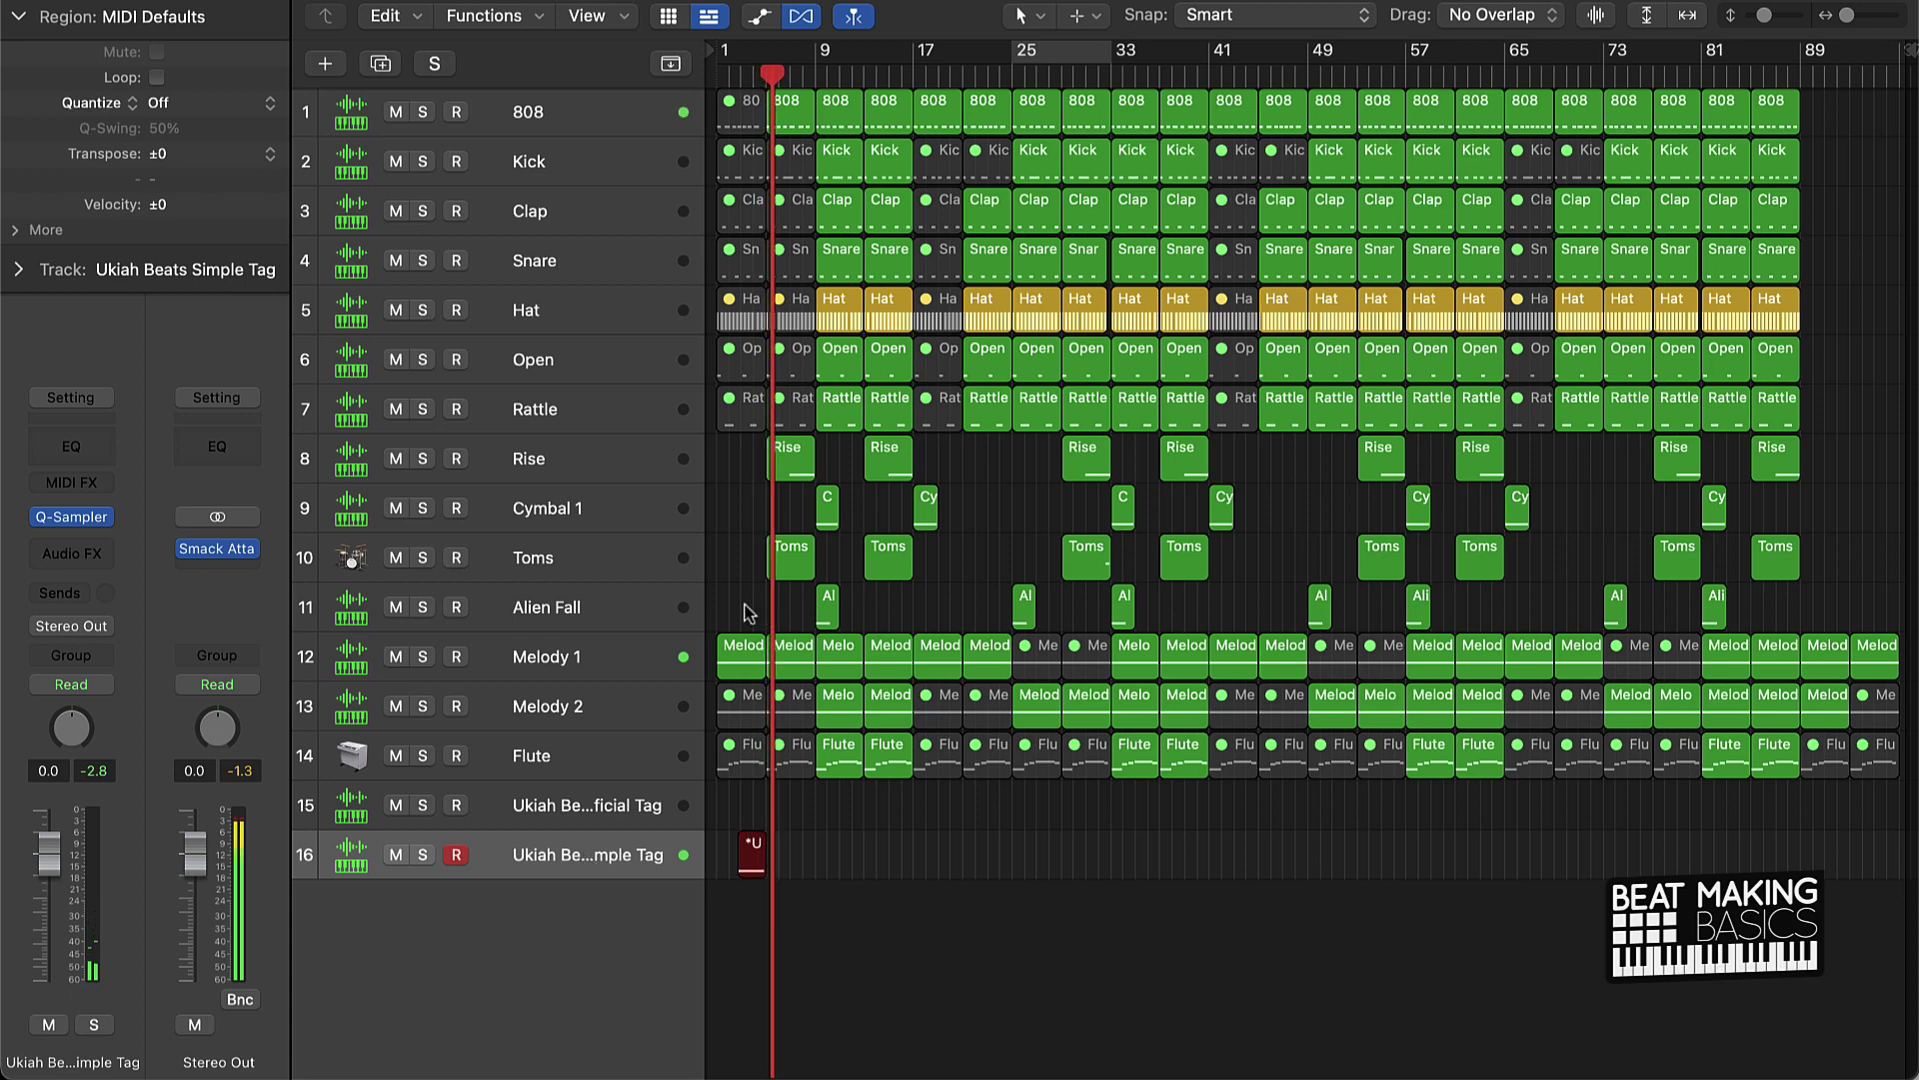
key("space")
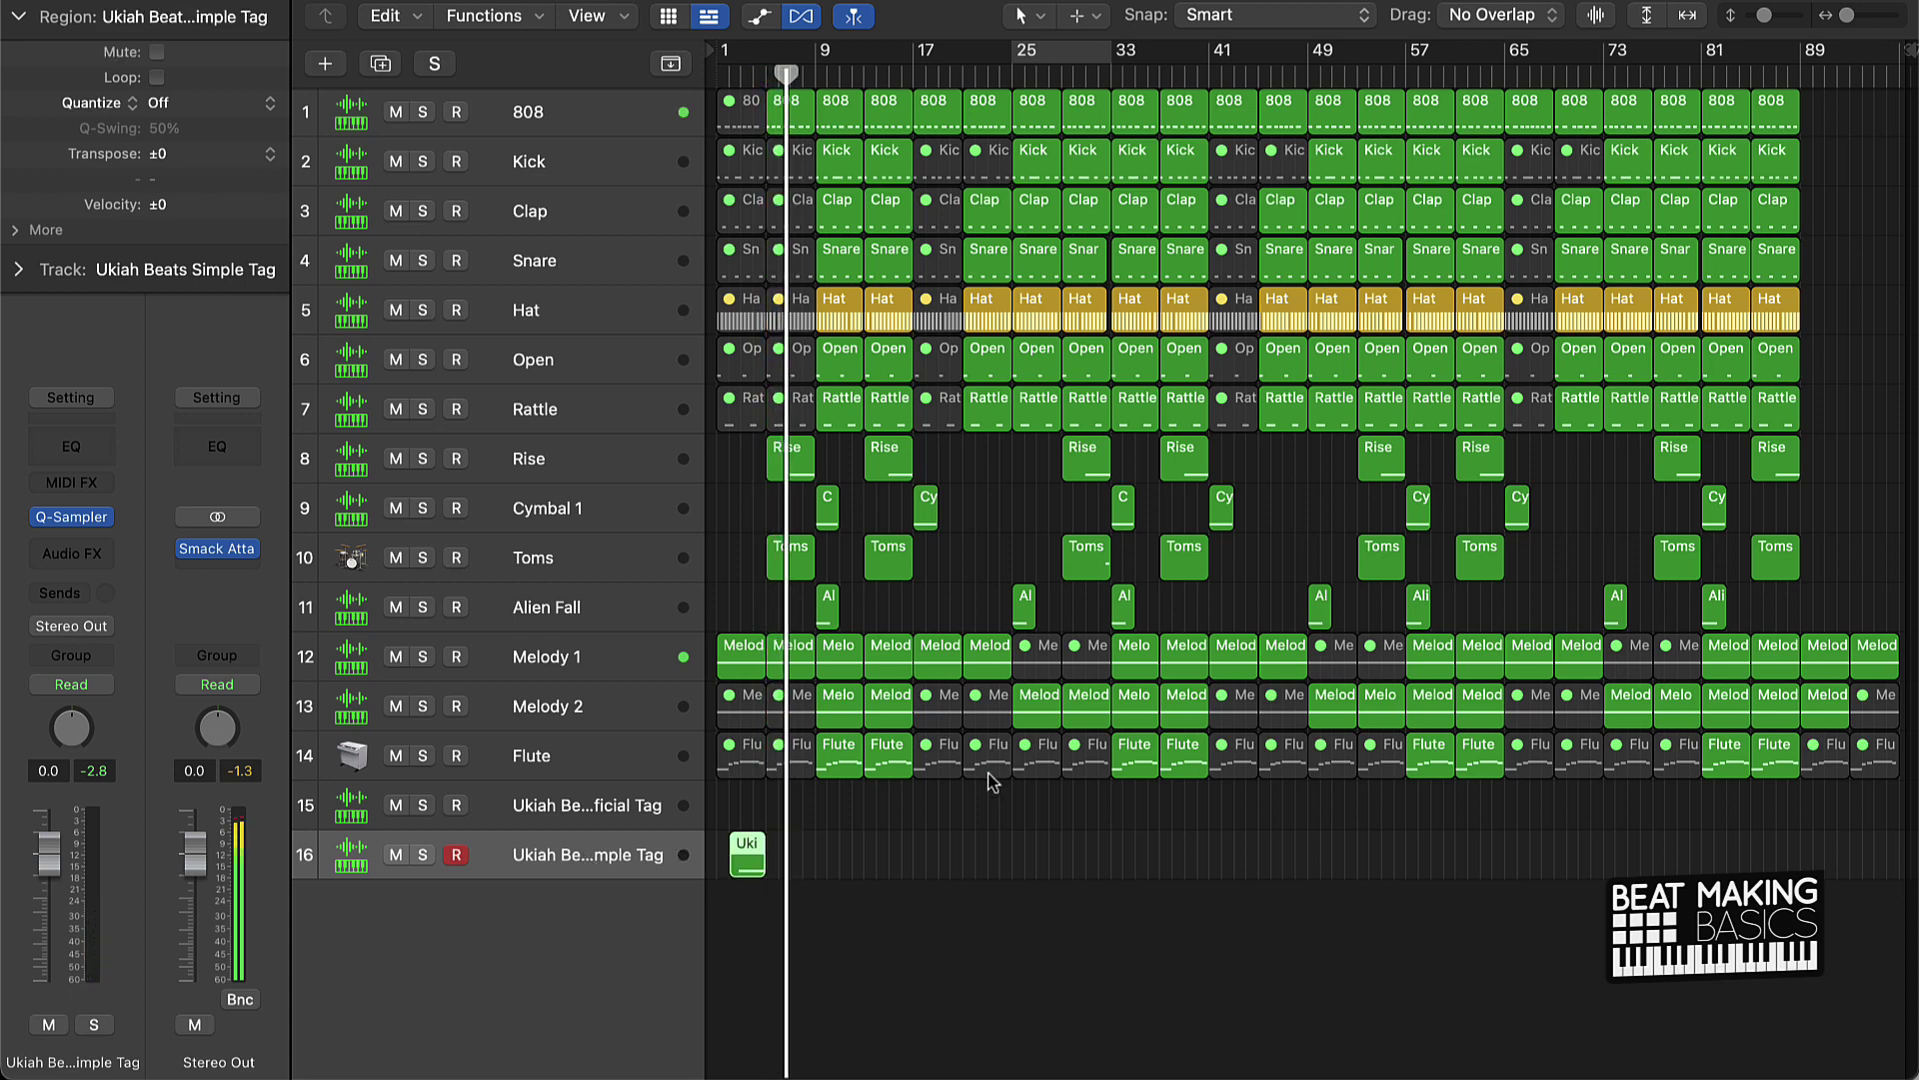
Step: Extend the recorded tag region's start back to bar 1 and move the region onto the Ukiah Beats Official Tag track
left_click_drag(736, 862, 718, 862)
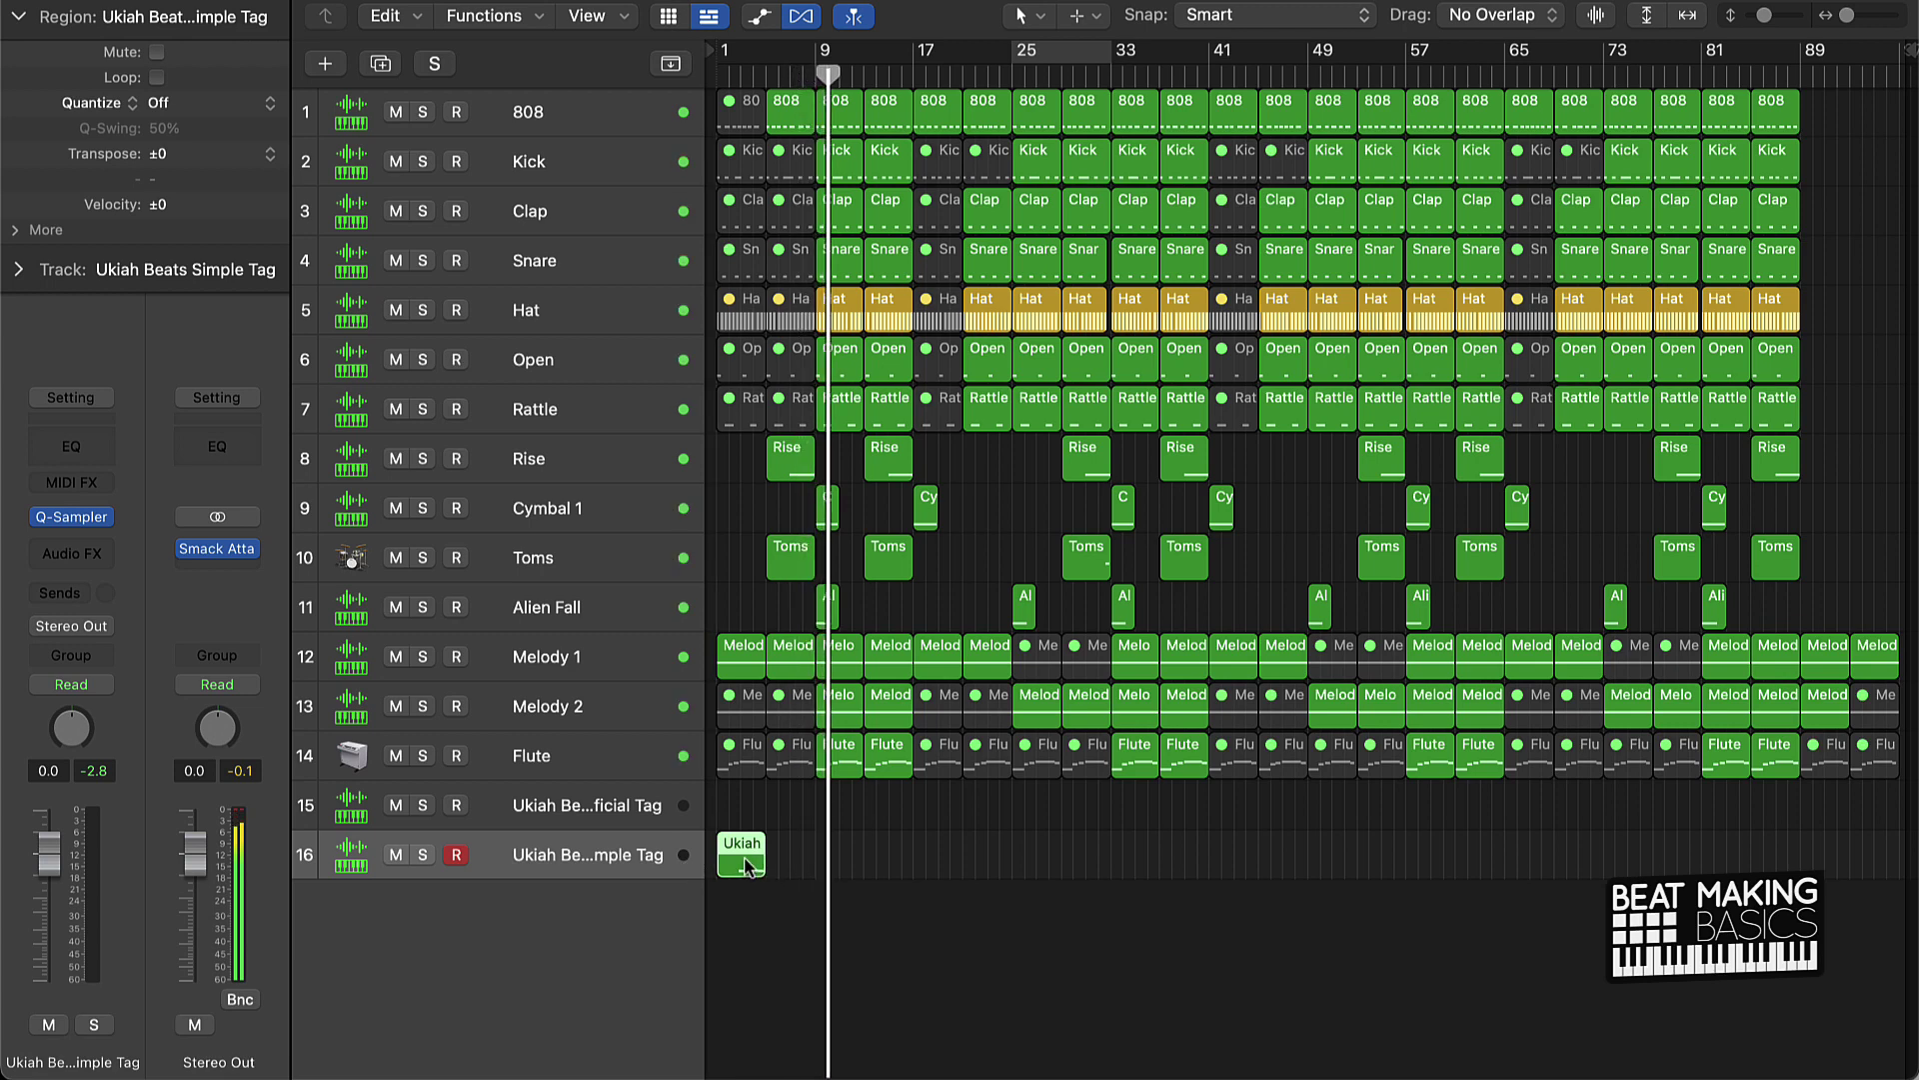
left_click_drag(748, 866, 744, 817)
key("space")
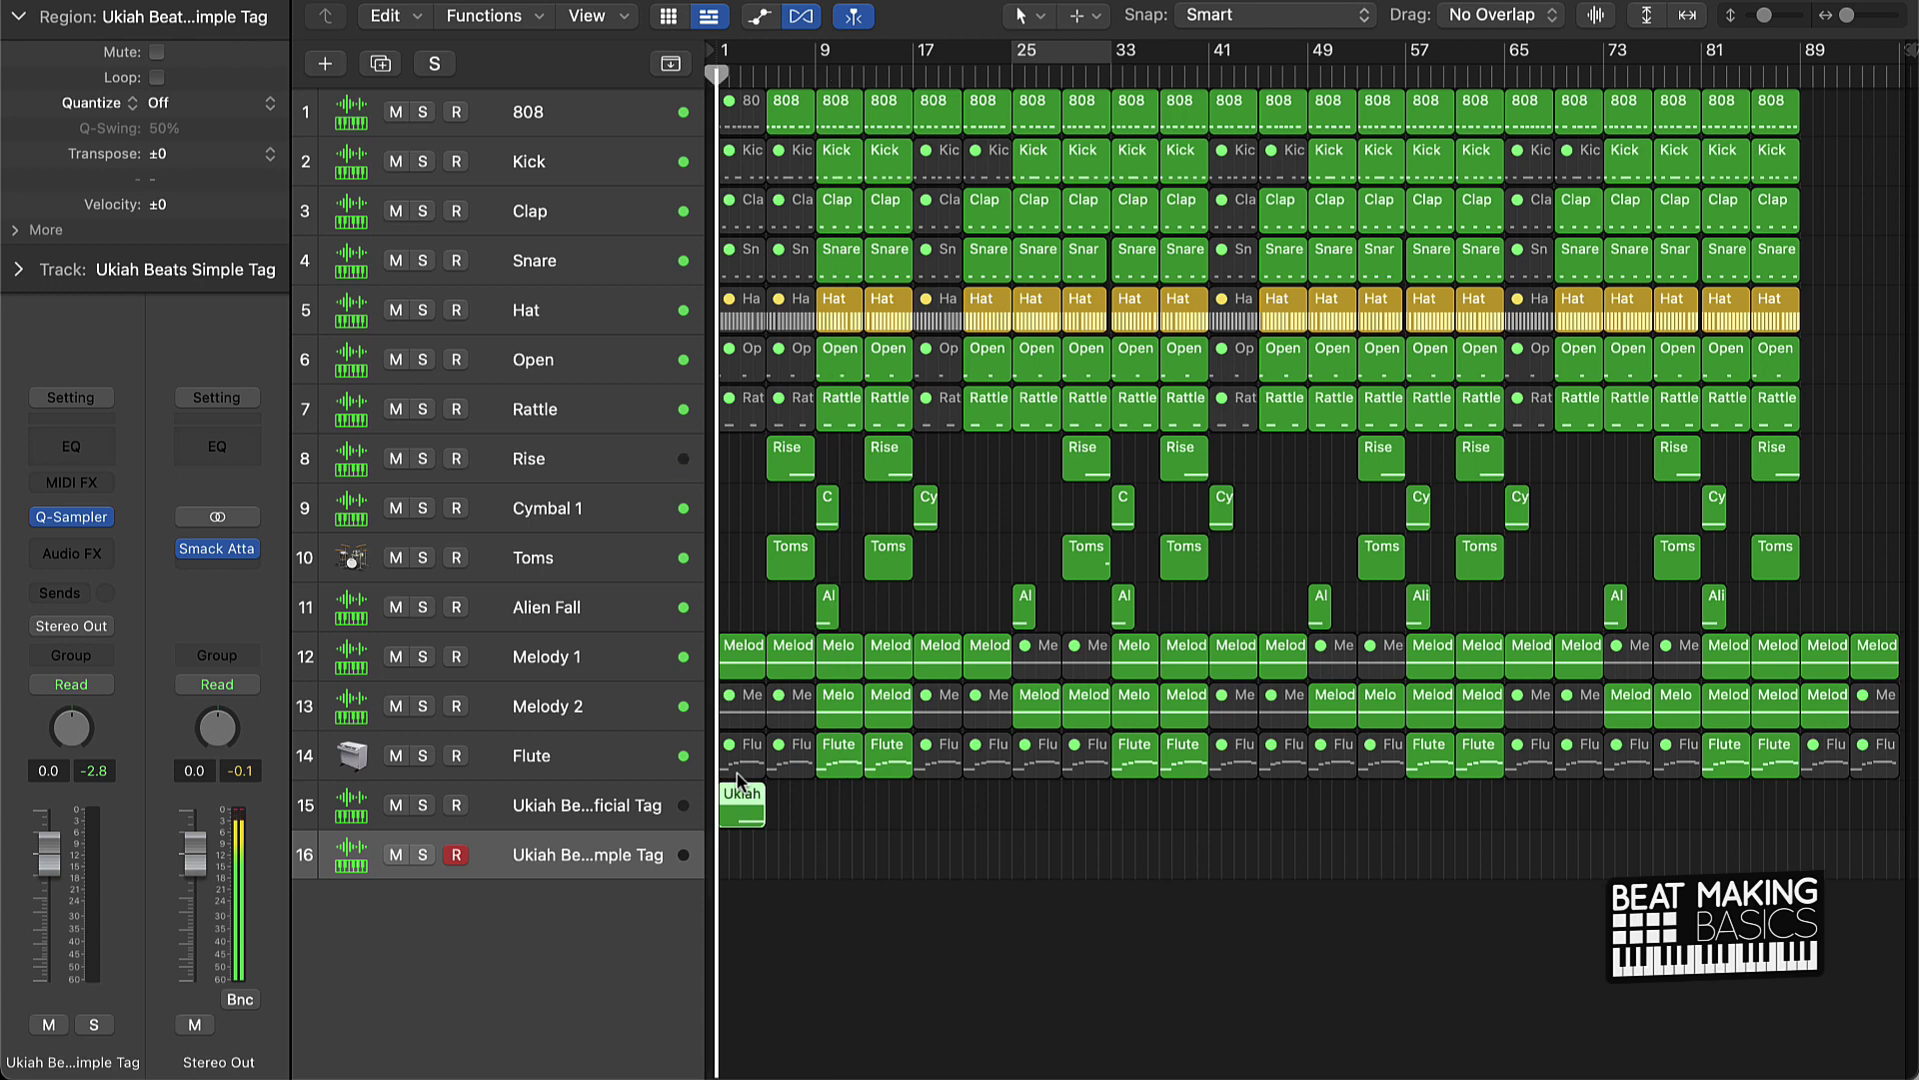
Step: Play the opening tag and set the Ukiah Beats Official Tag track's volume to -3.6 dB
key("space")
key("Up")
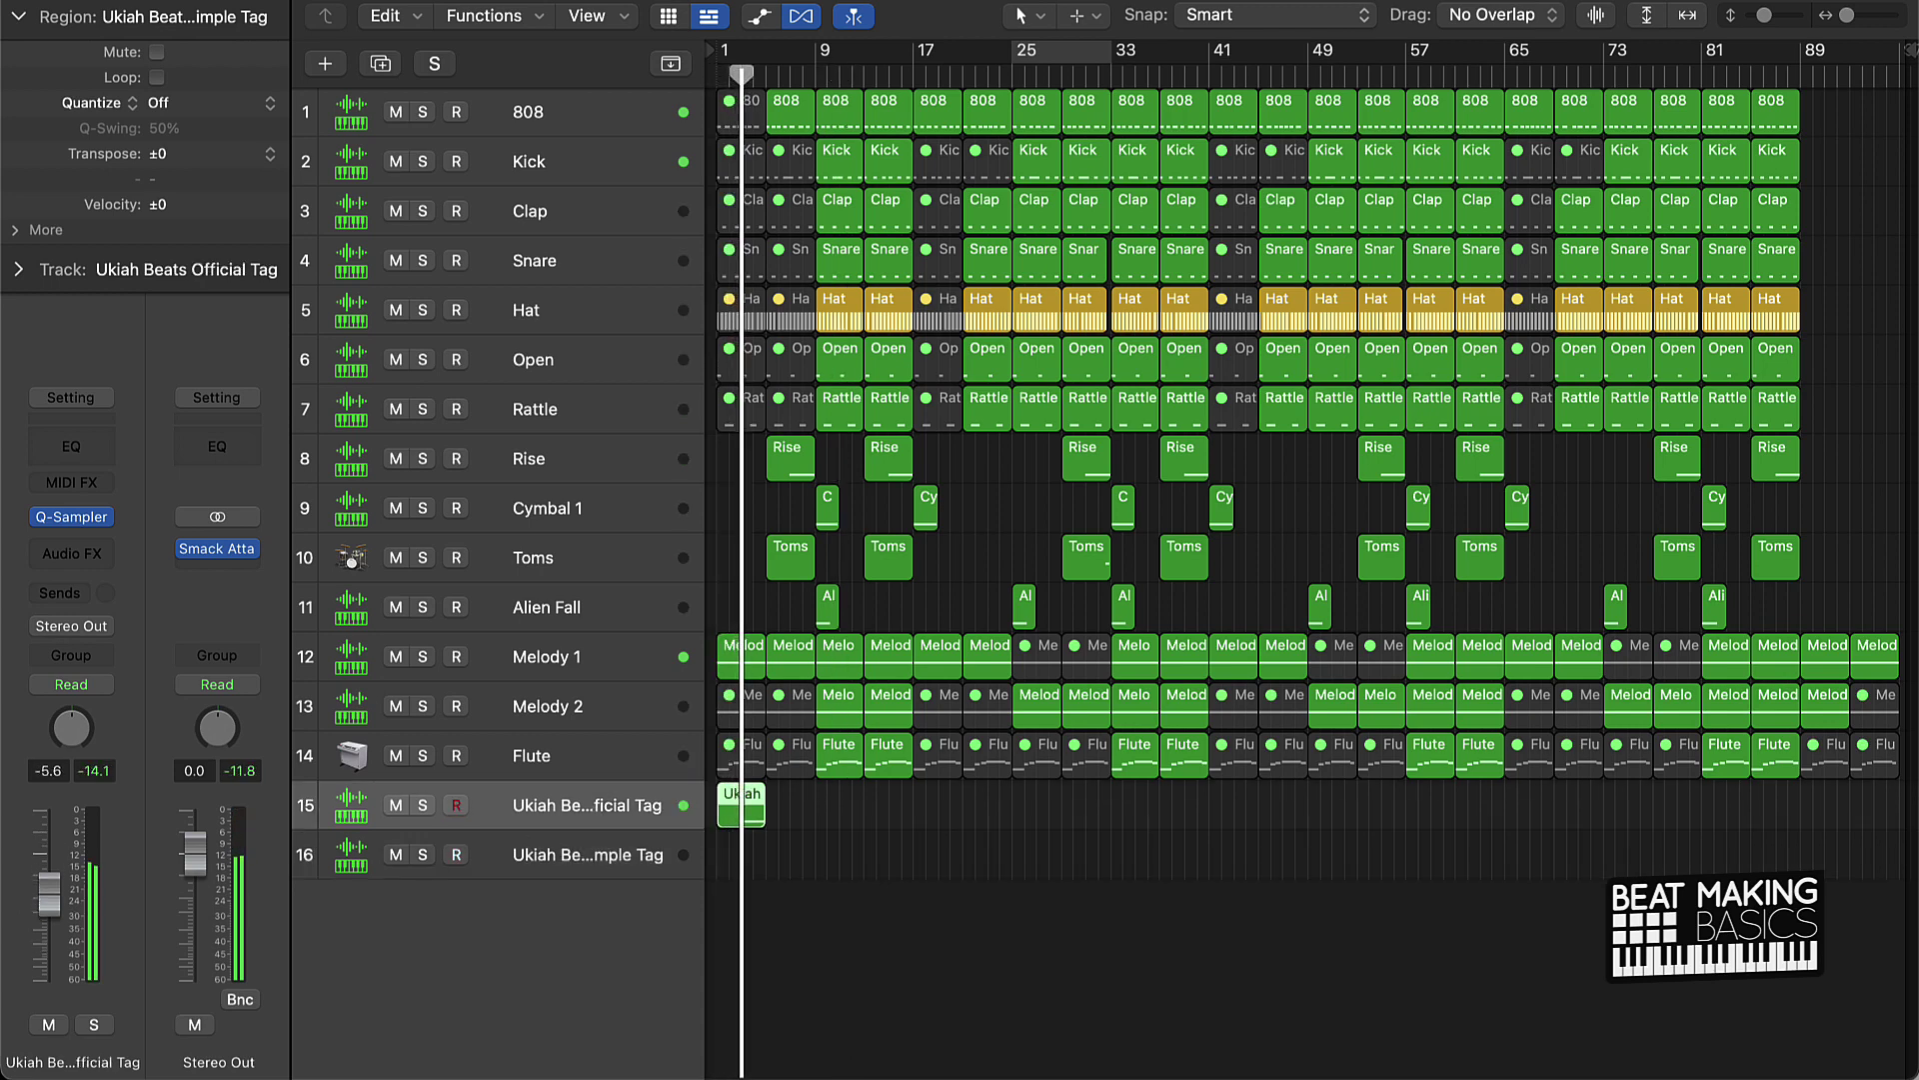
left_click_drag(49, 896, 49, 882)
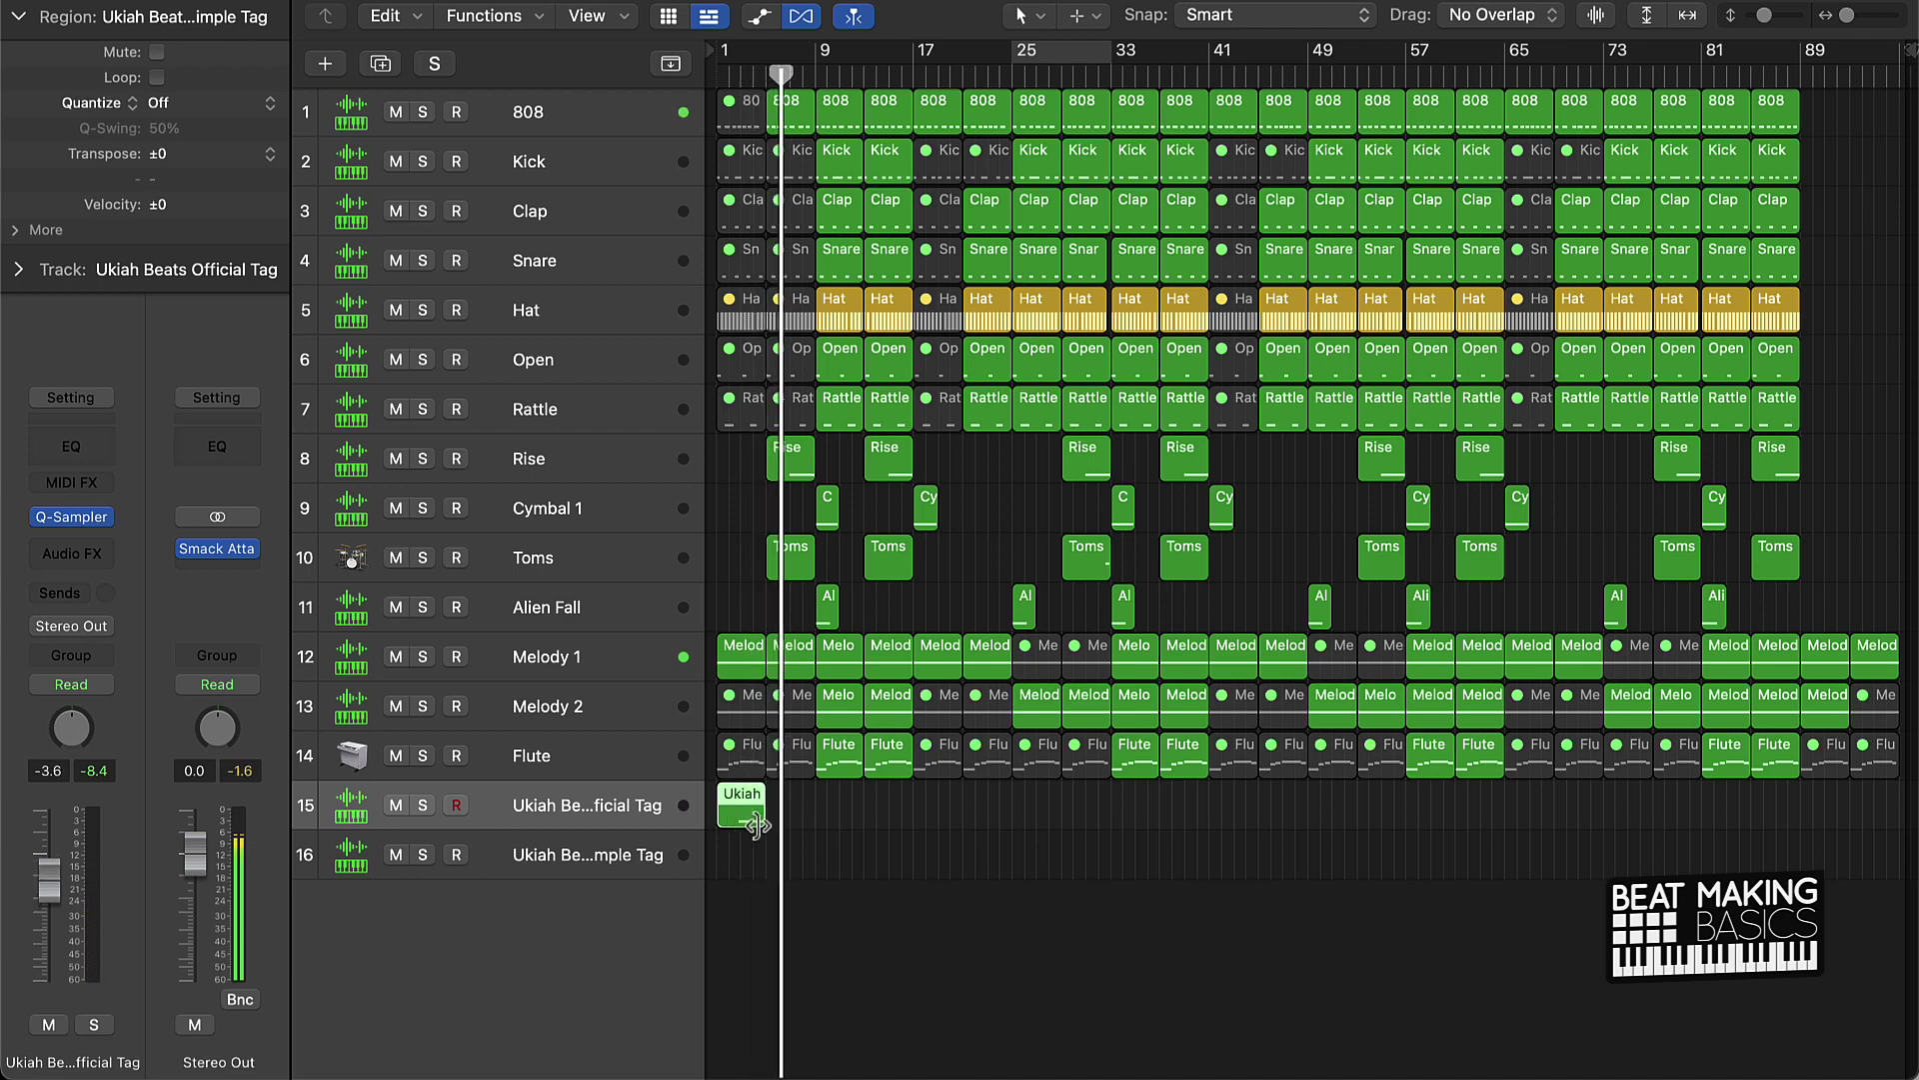
Step: Copy the tag region to the Ukiah Beats Simple Tag track at bars 21, 41, 61 and 81, and play from the start
left_click_drag(746, 831, 1499, 878)
left_click_drag(1490, 870, 1722, 870)
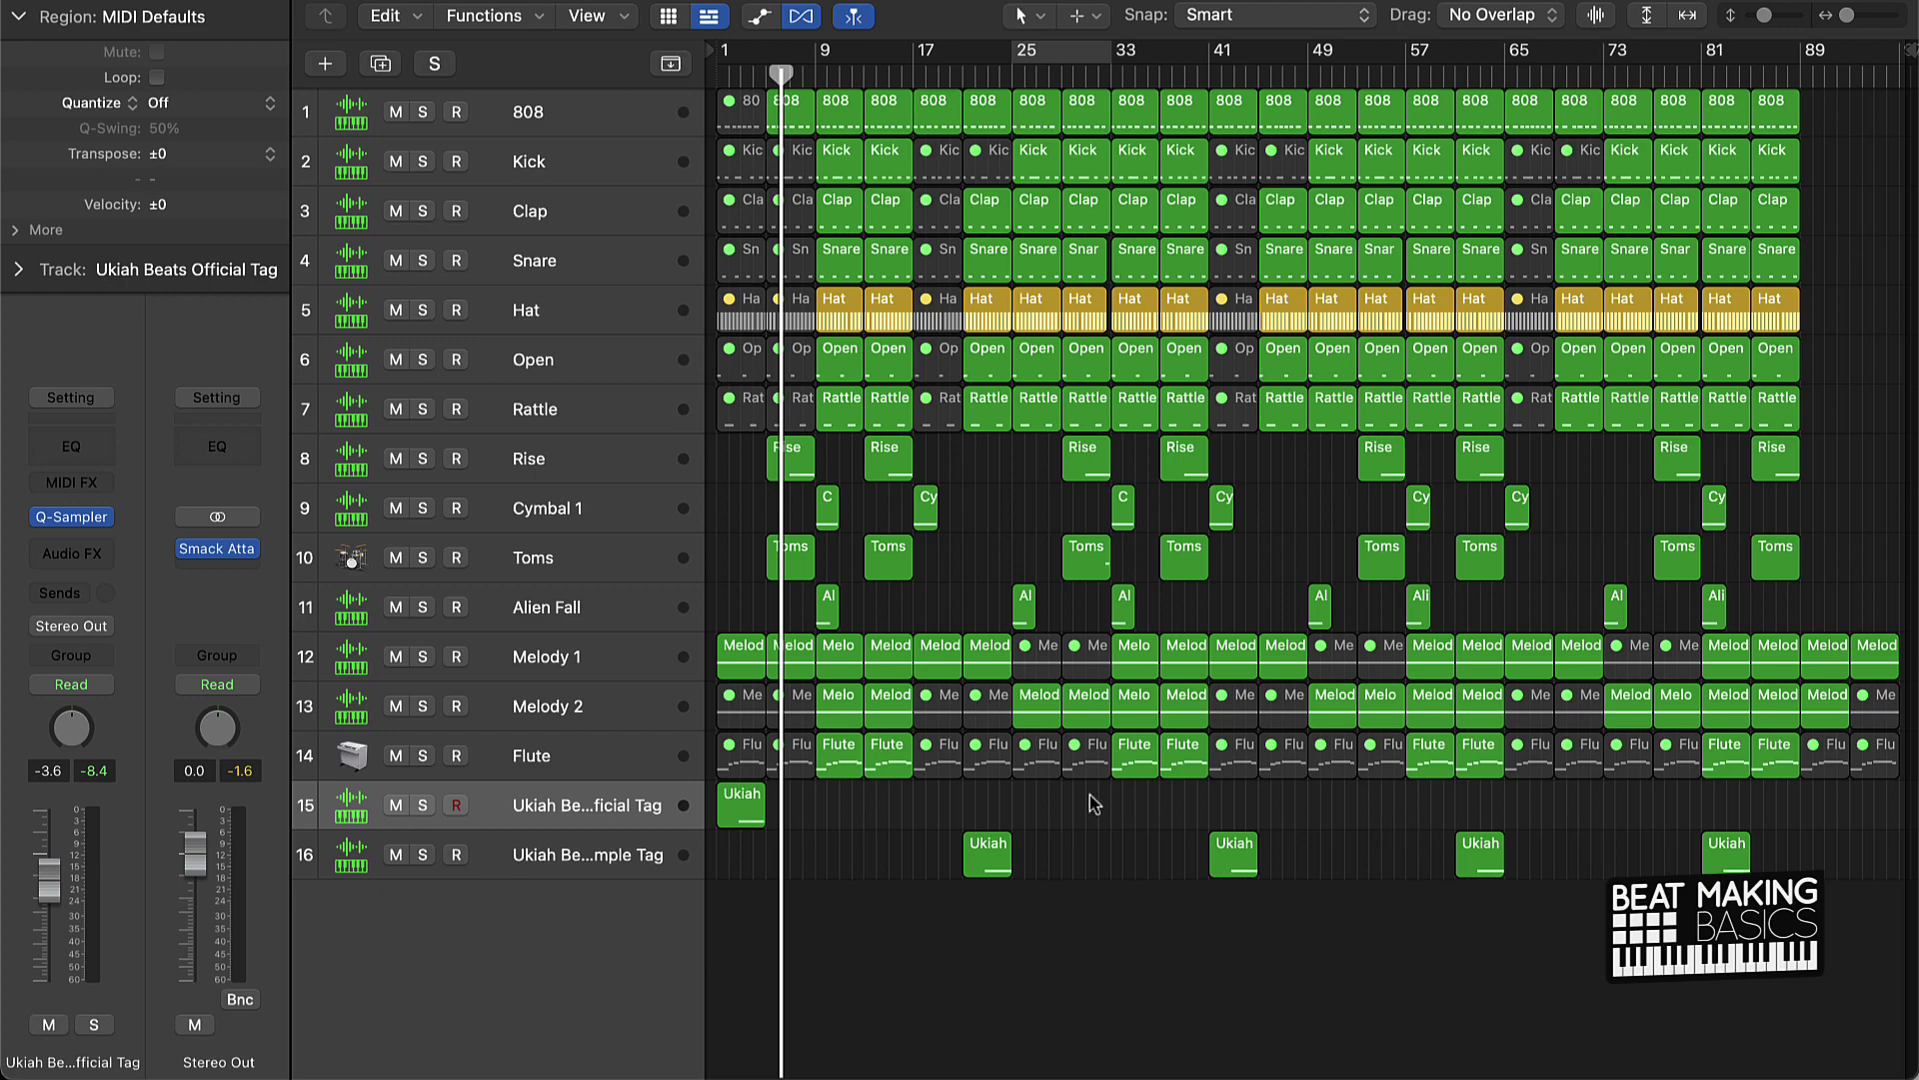
key("Return")
key("space")
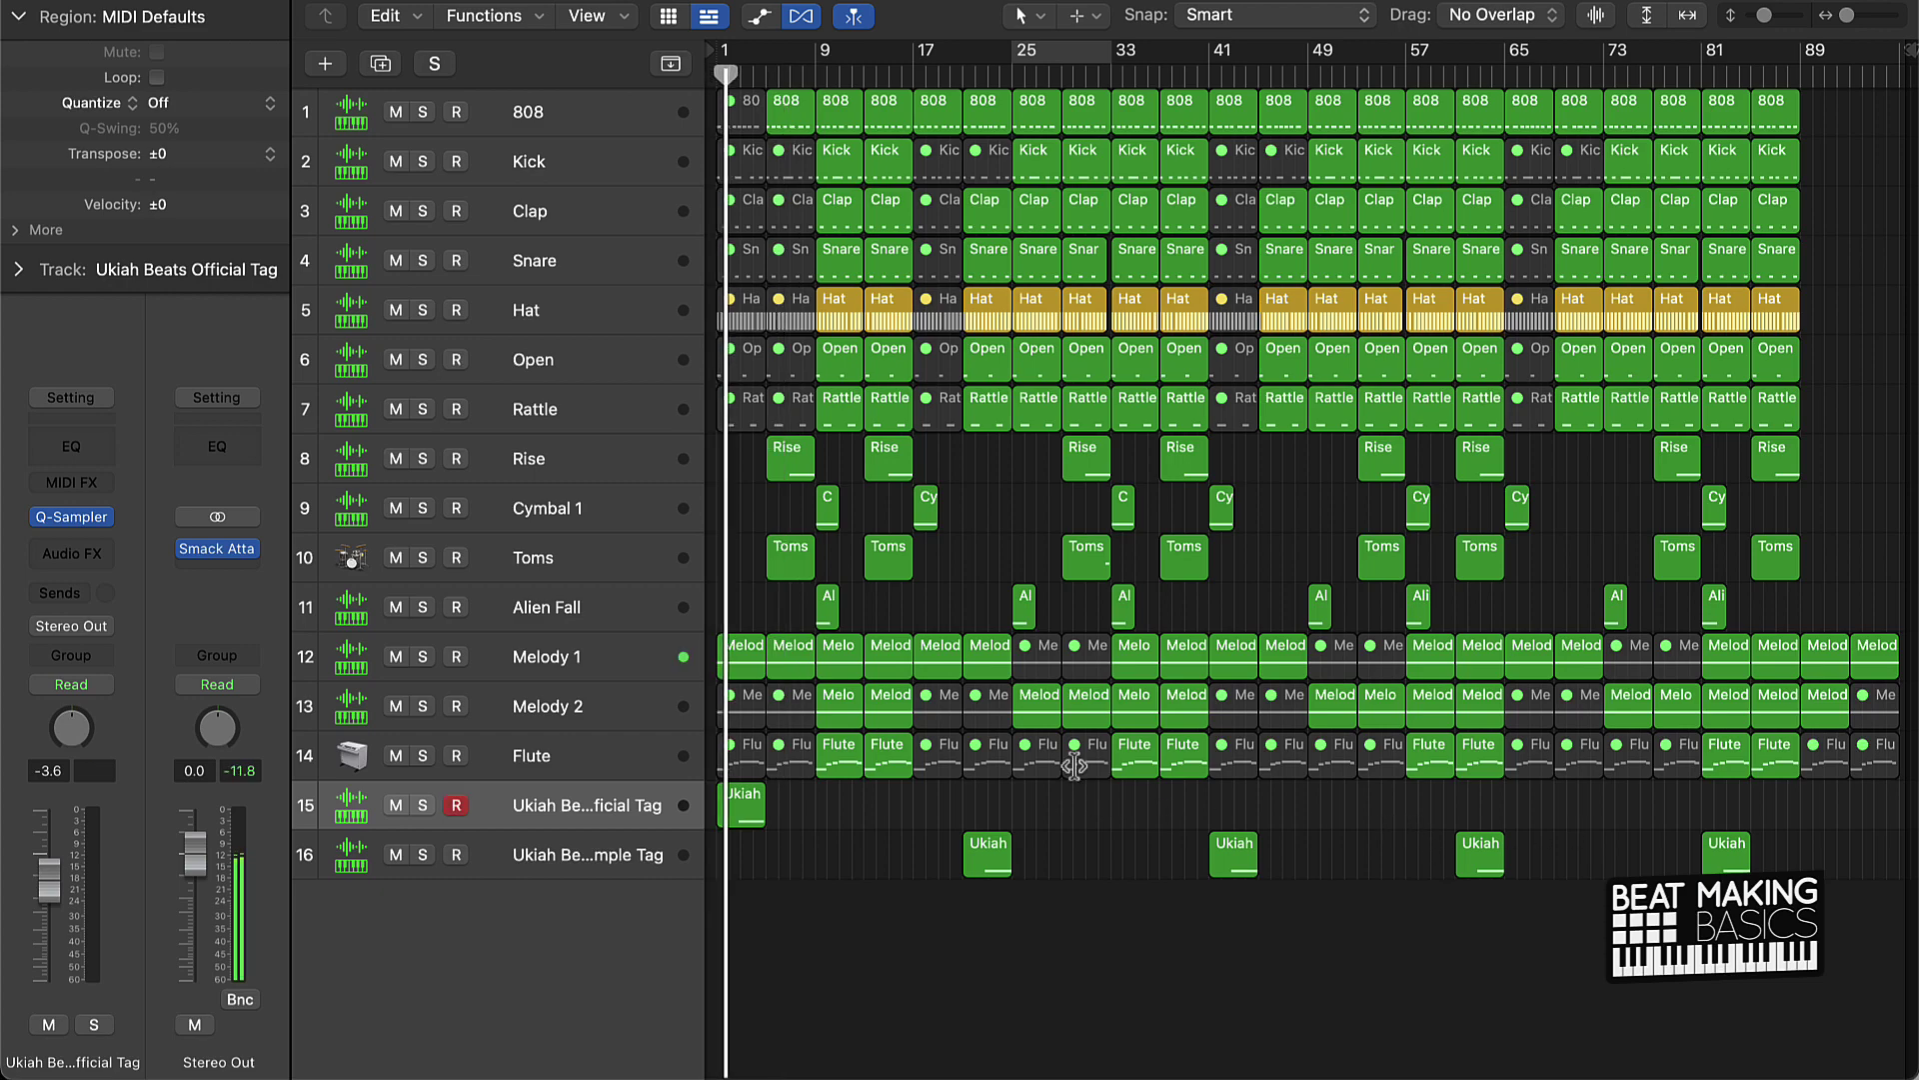
Step: Bypass the Channel EQ on the Kick track, set its volume to -1.9 dB, and reset its peak level display
key("super+Right")
key("super+Right")
key("super+Right")
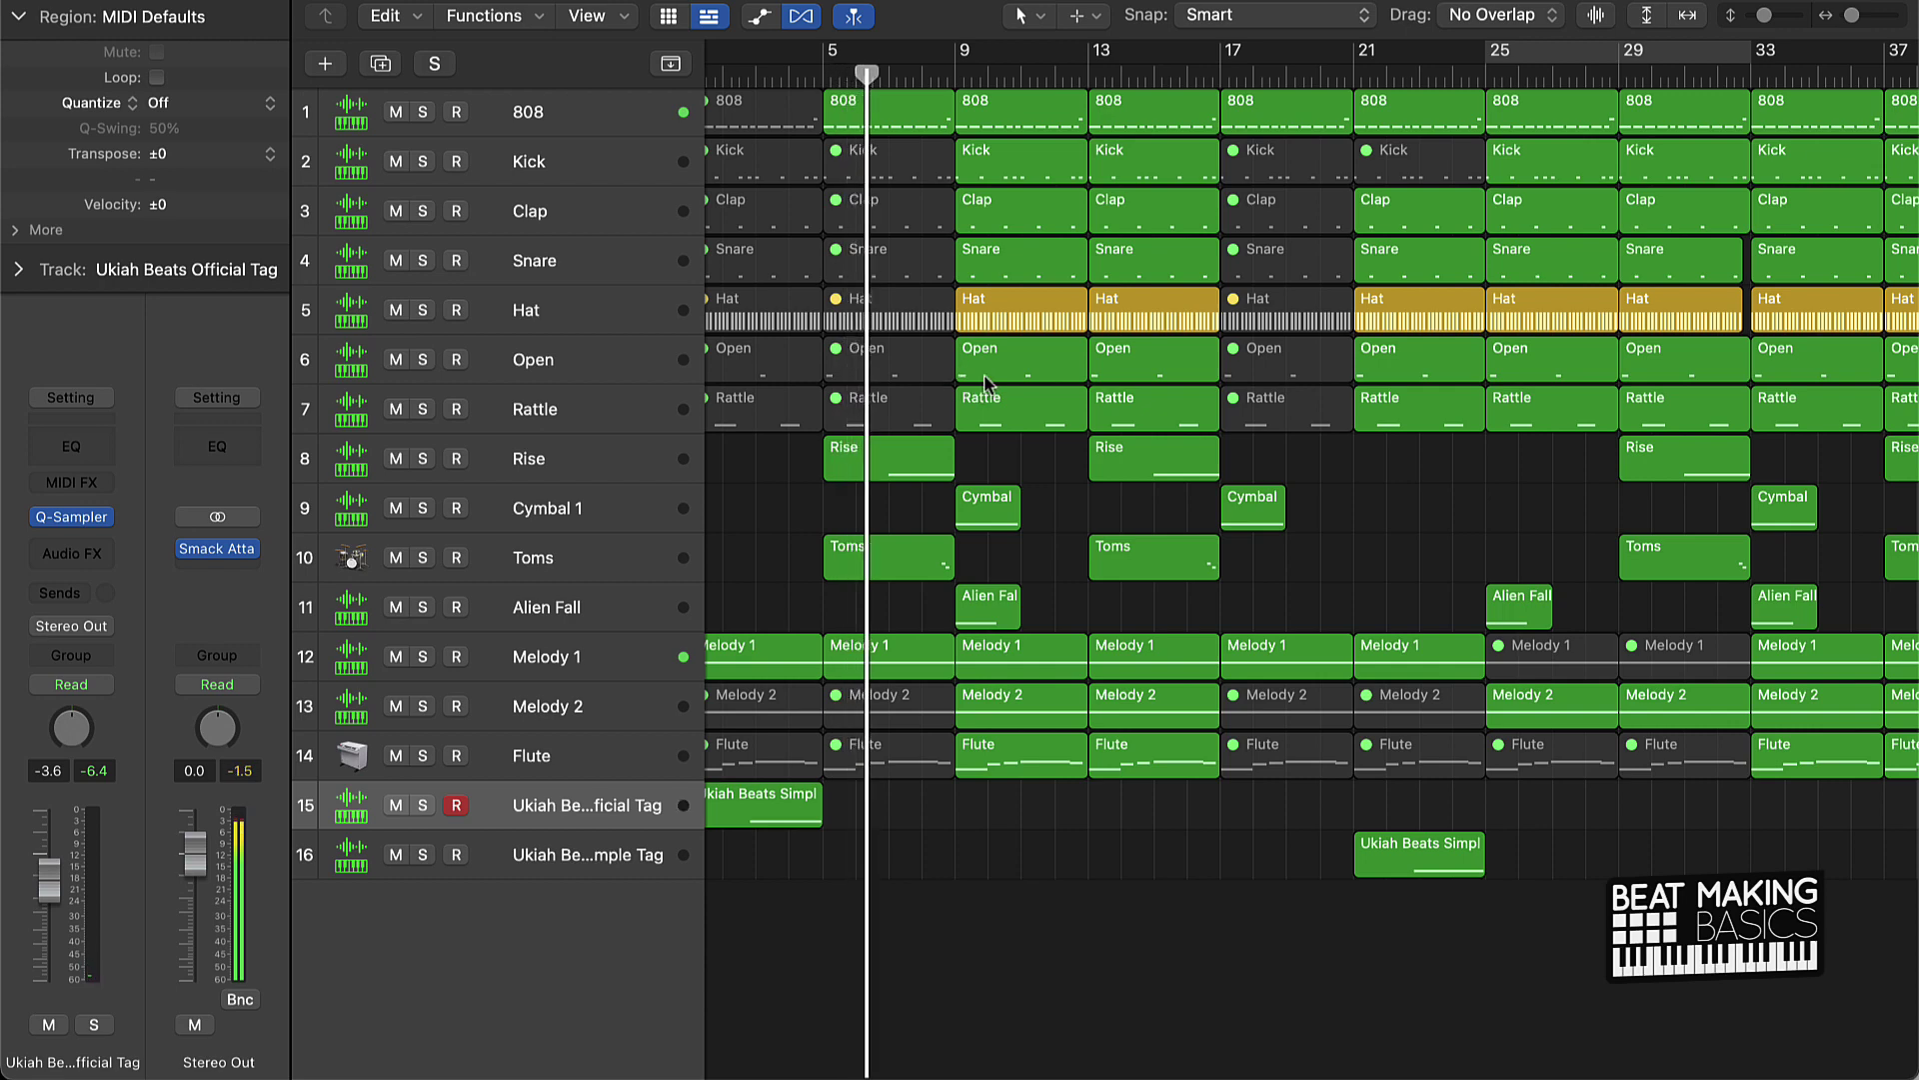
key("super+Right")
left_click(579, 160)
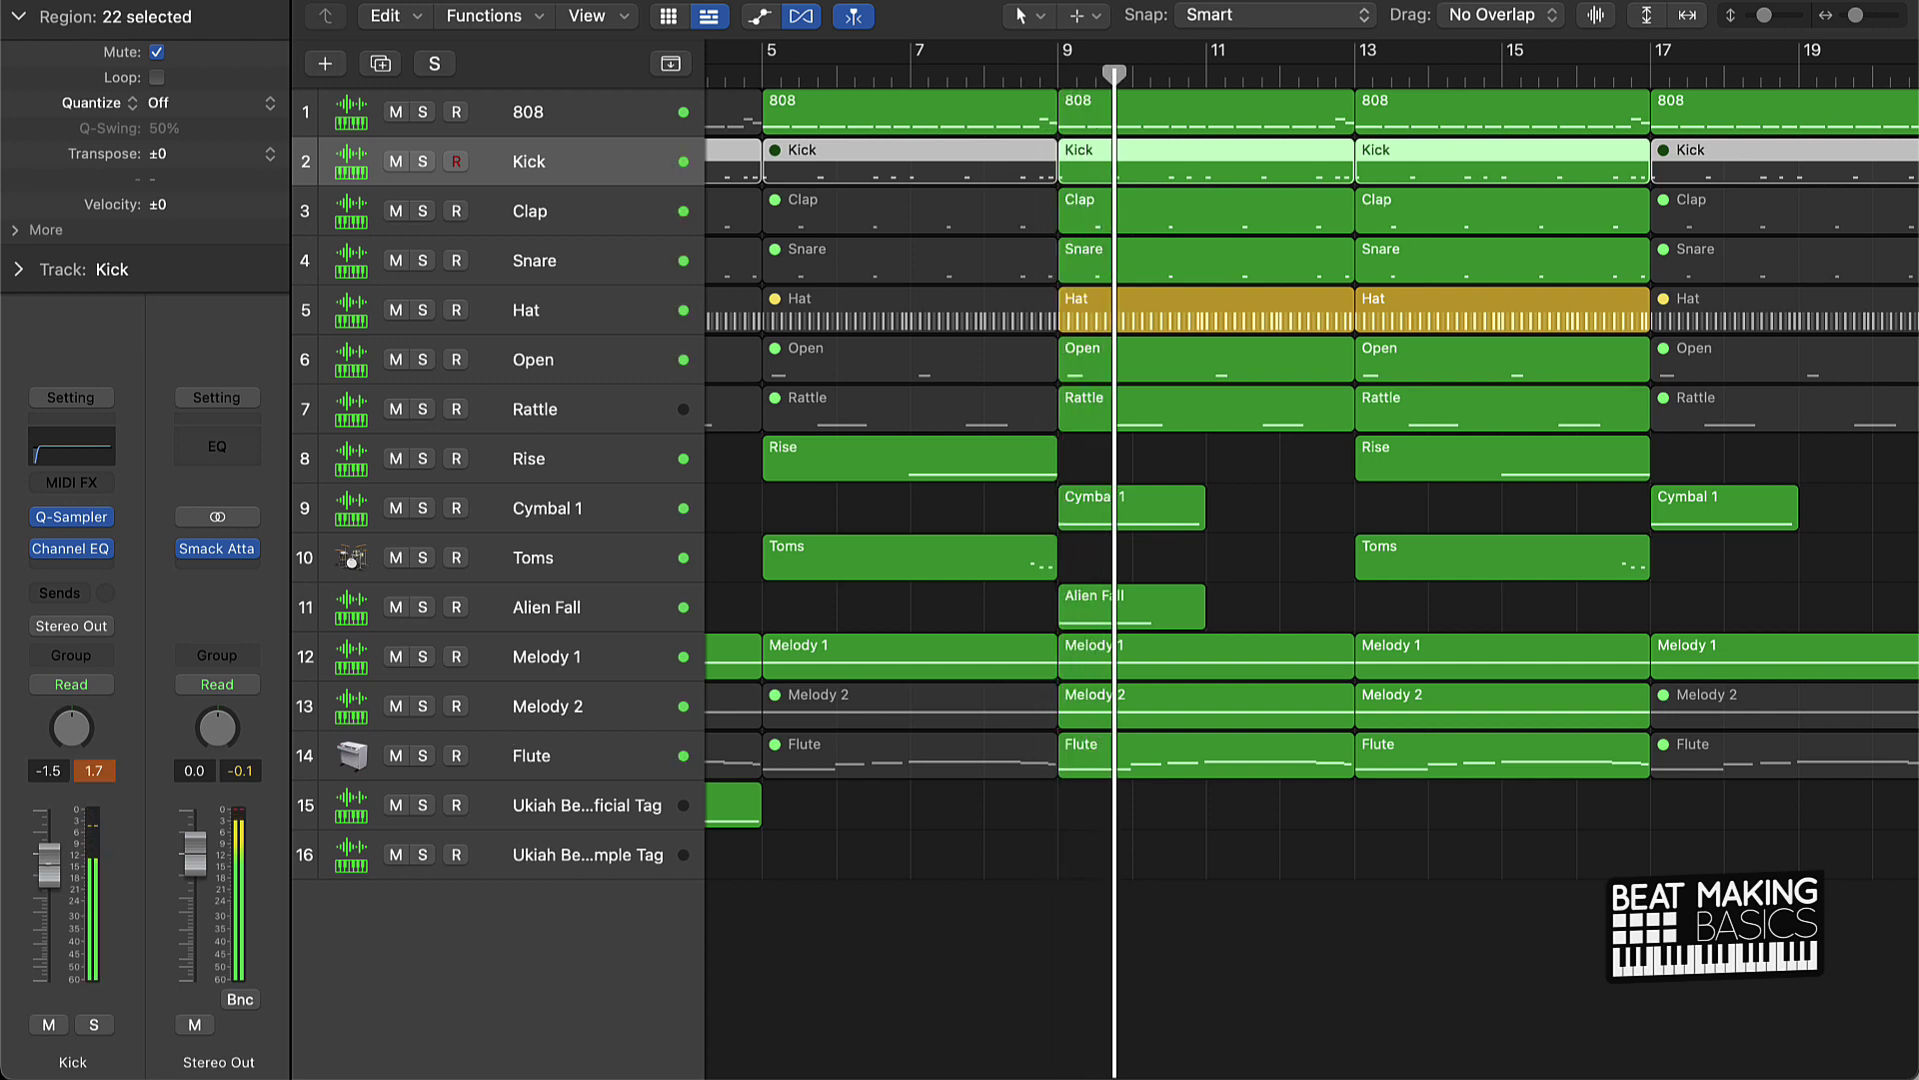
left_click(43, 547)
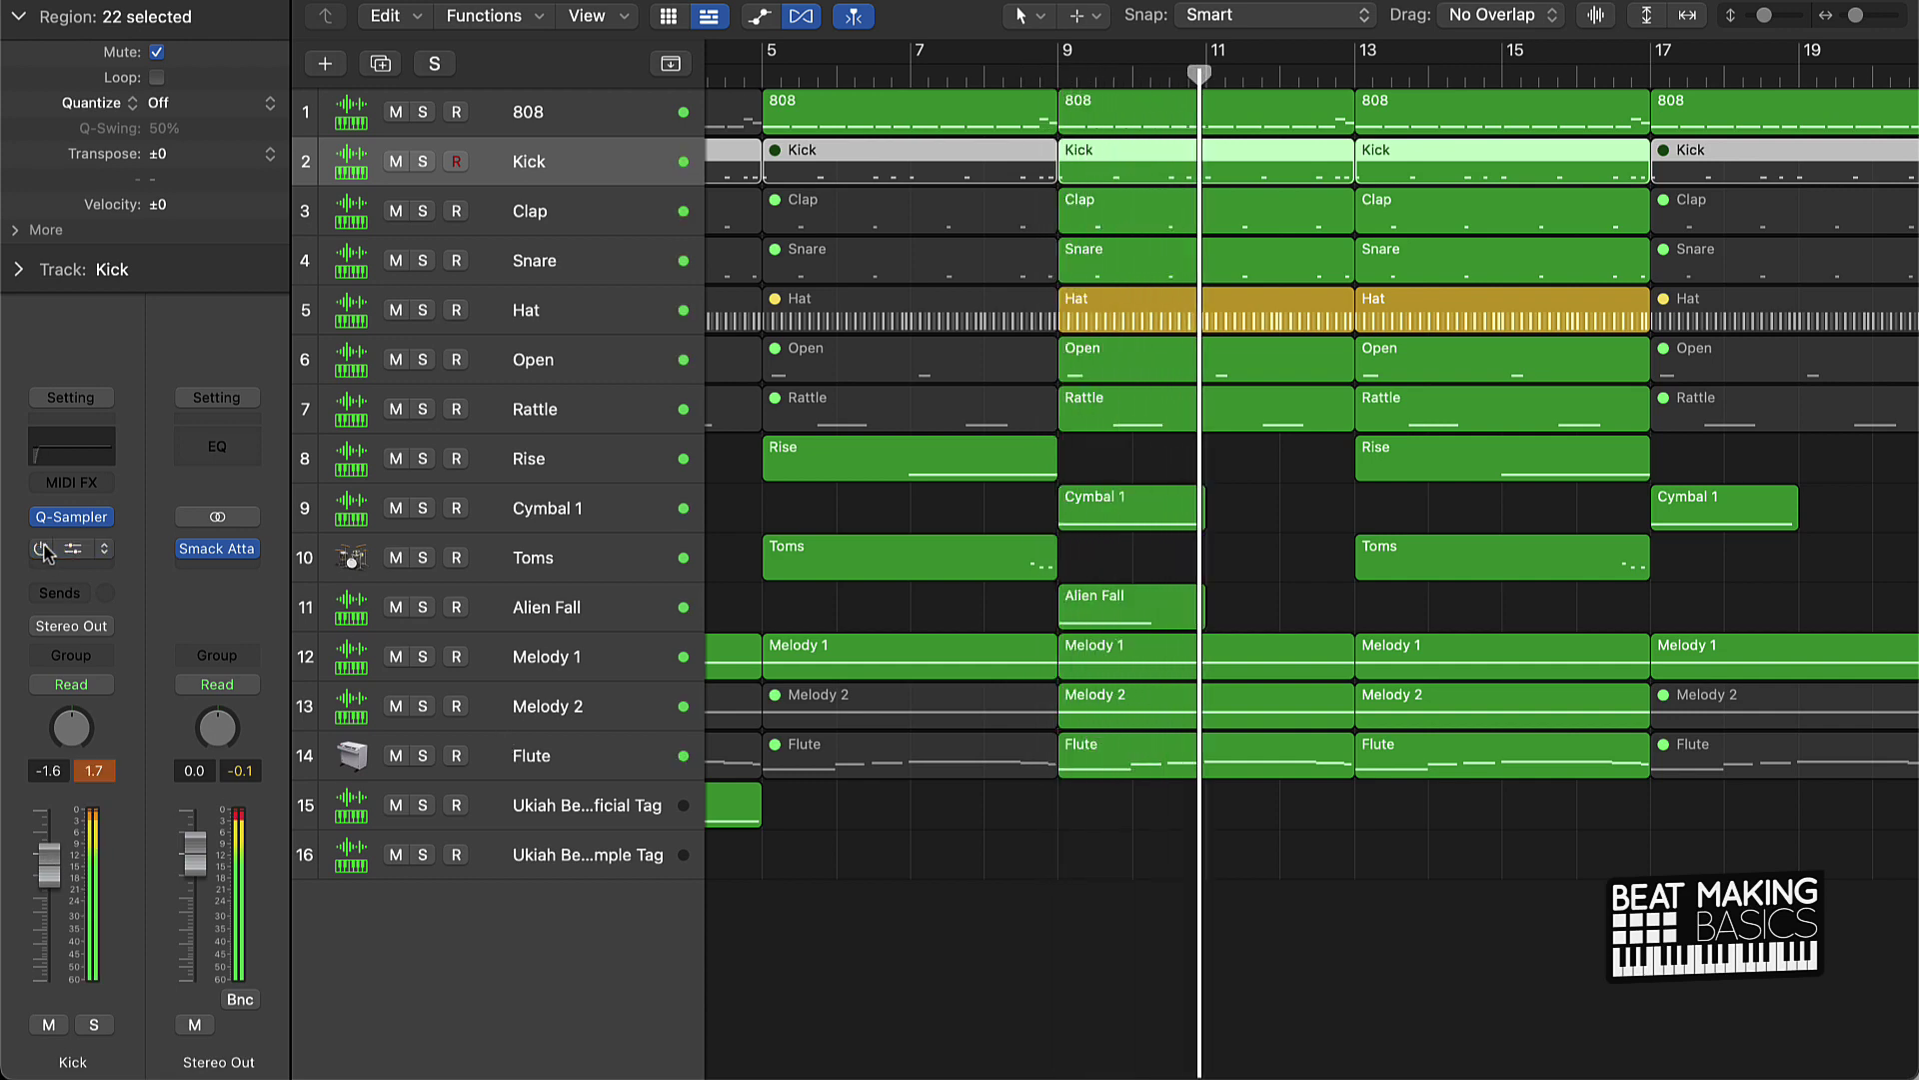
left_click(41, 867, "alt")
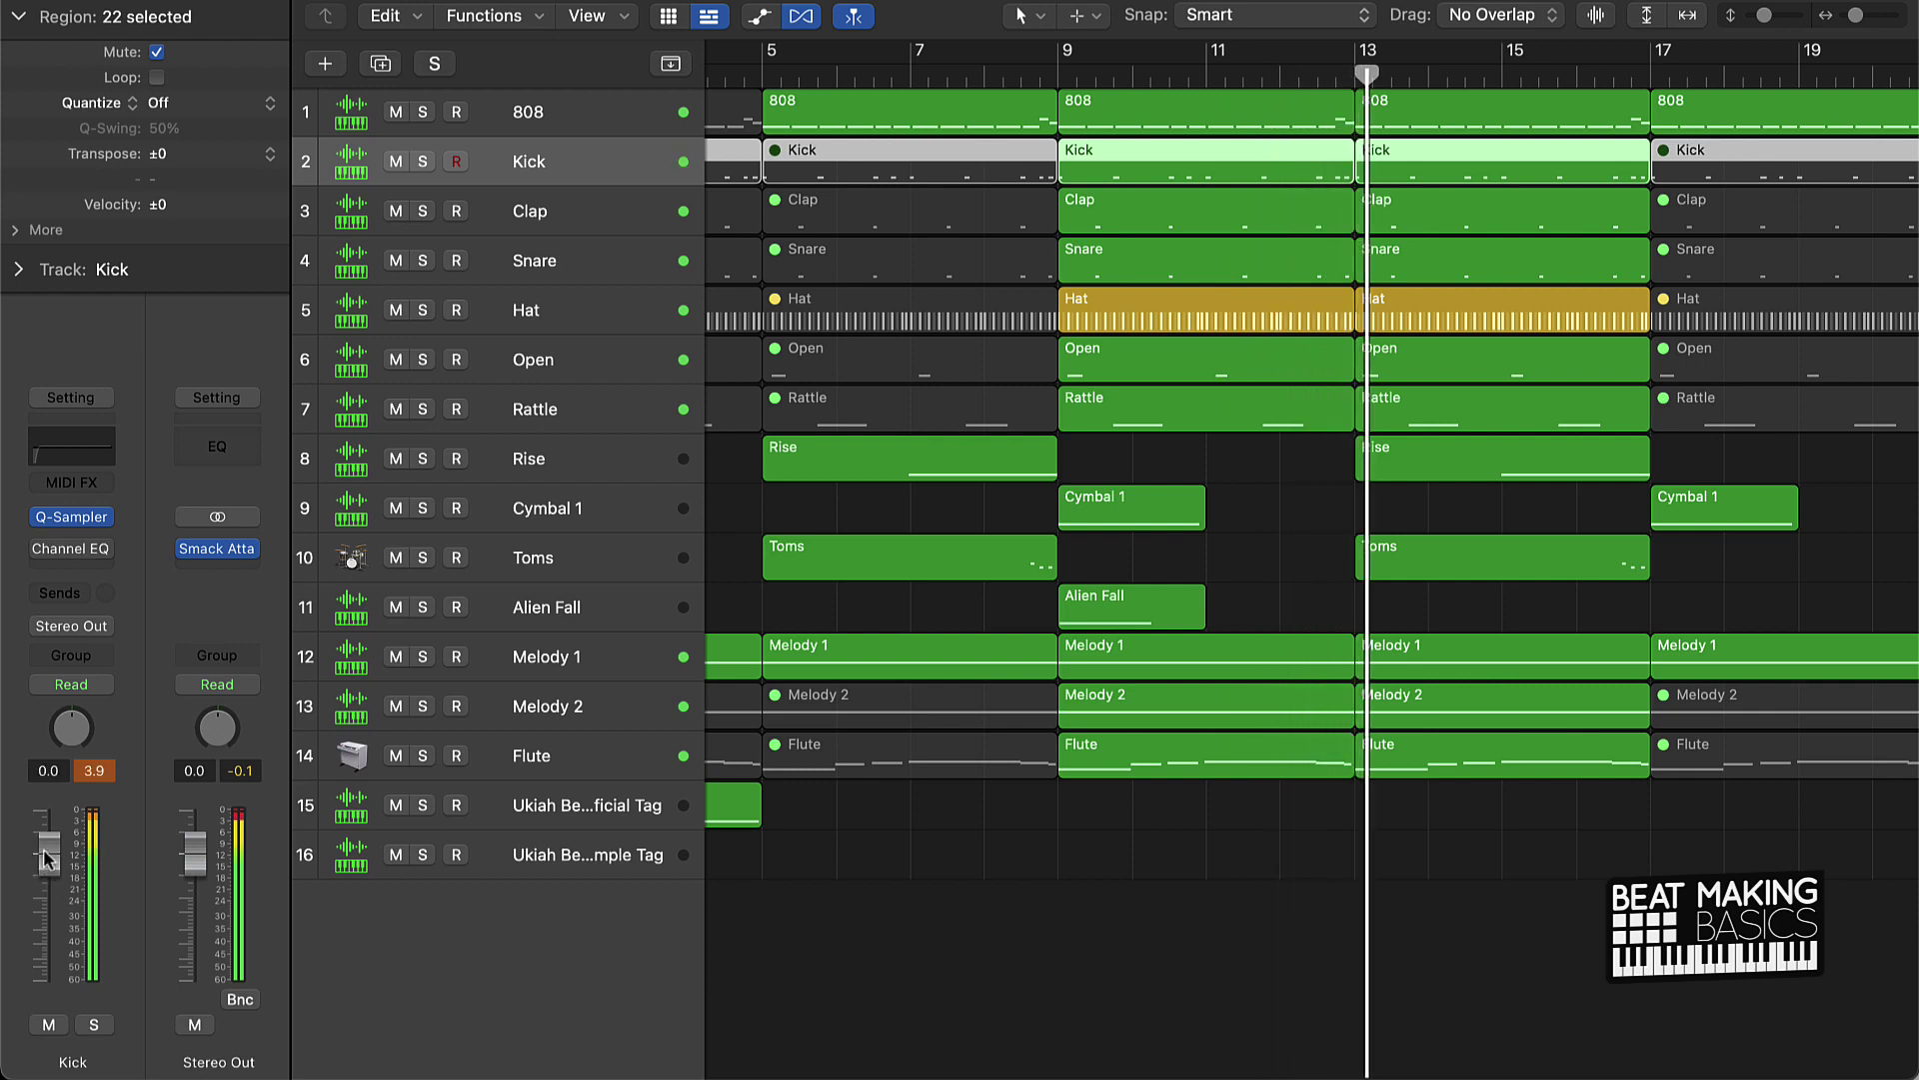
left_click_drag(45, 860, 45, 878)
left_click(95, 771)
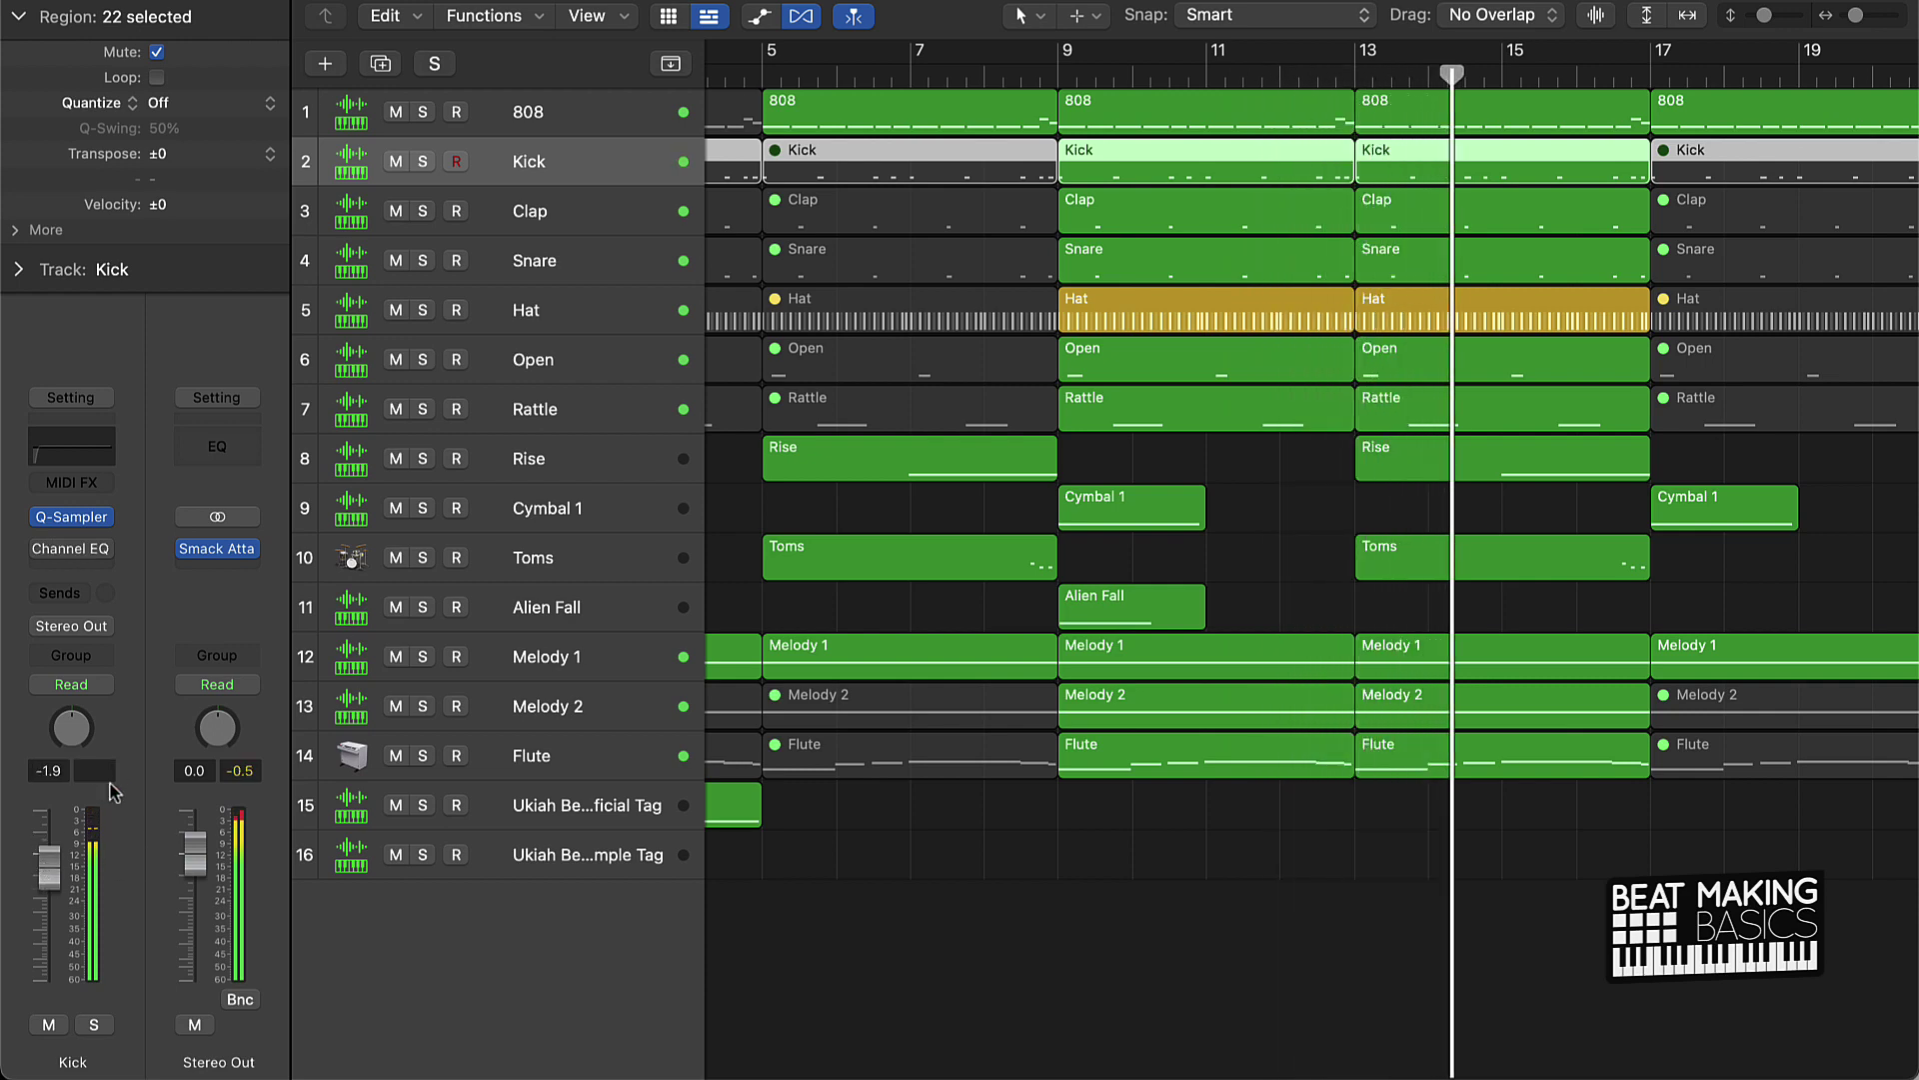
Step: Set the 808 track's volume to -8.2 dB and bypass its Thickify, Smack Attack and Channel EQ plug-ins
left_click(610, 112)
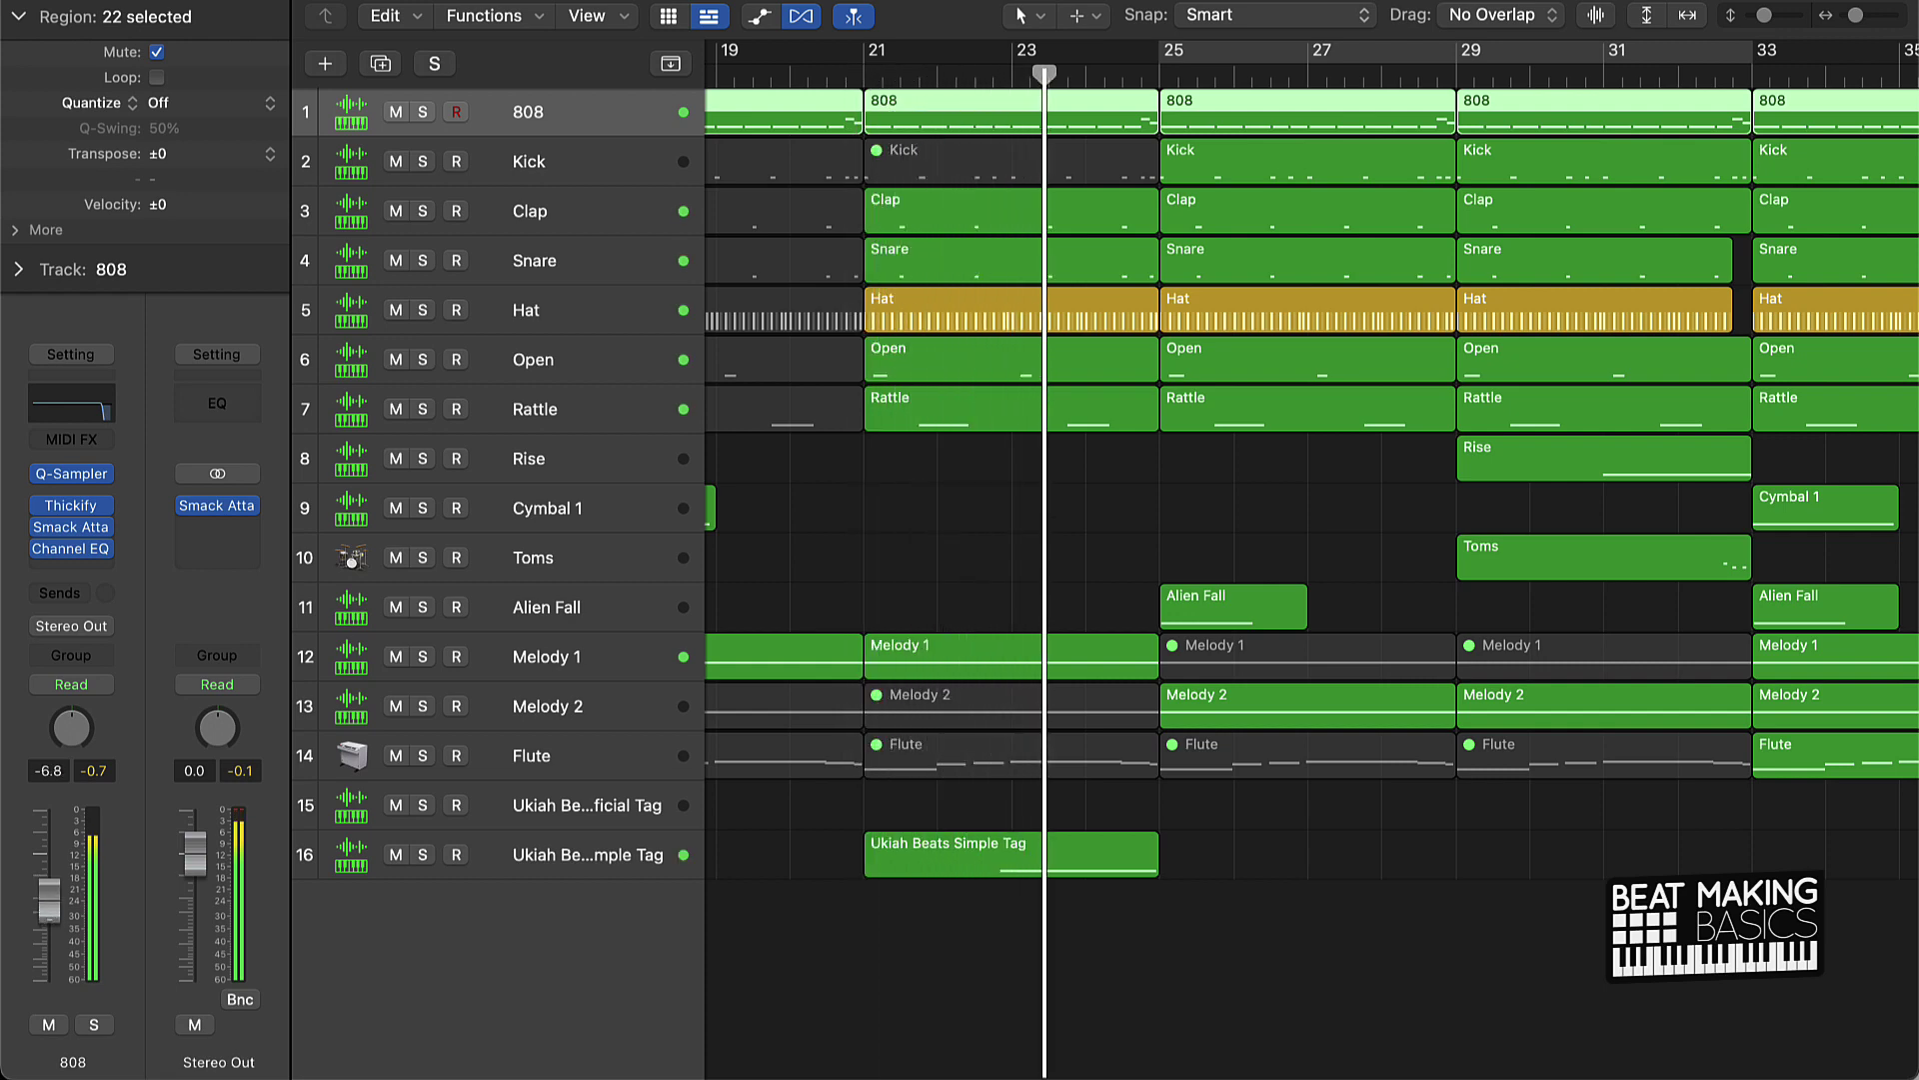
mouse_move(53, 562)
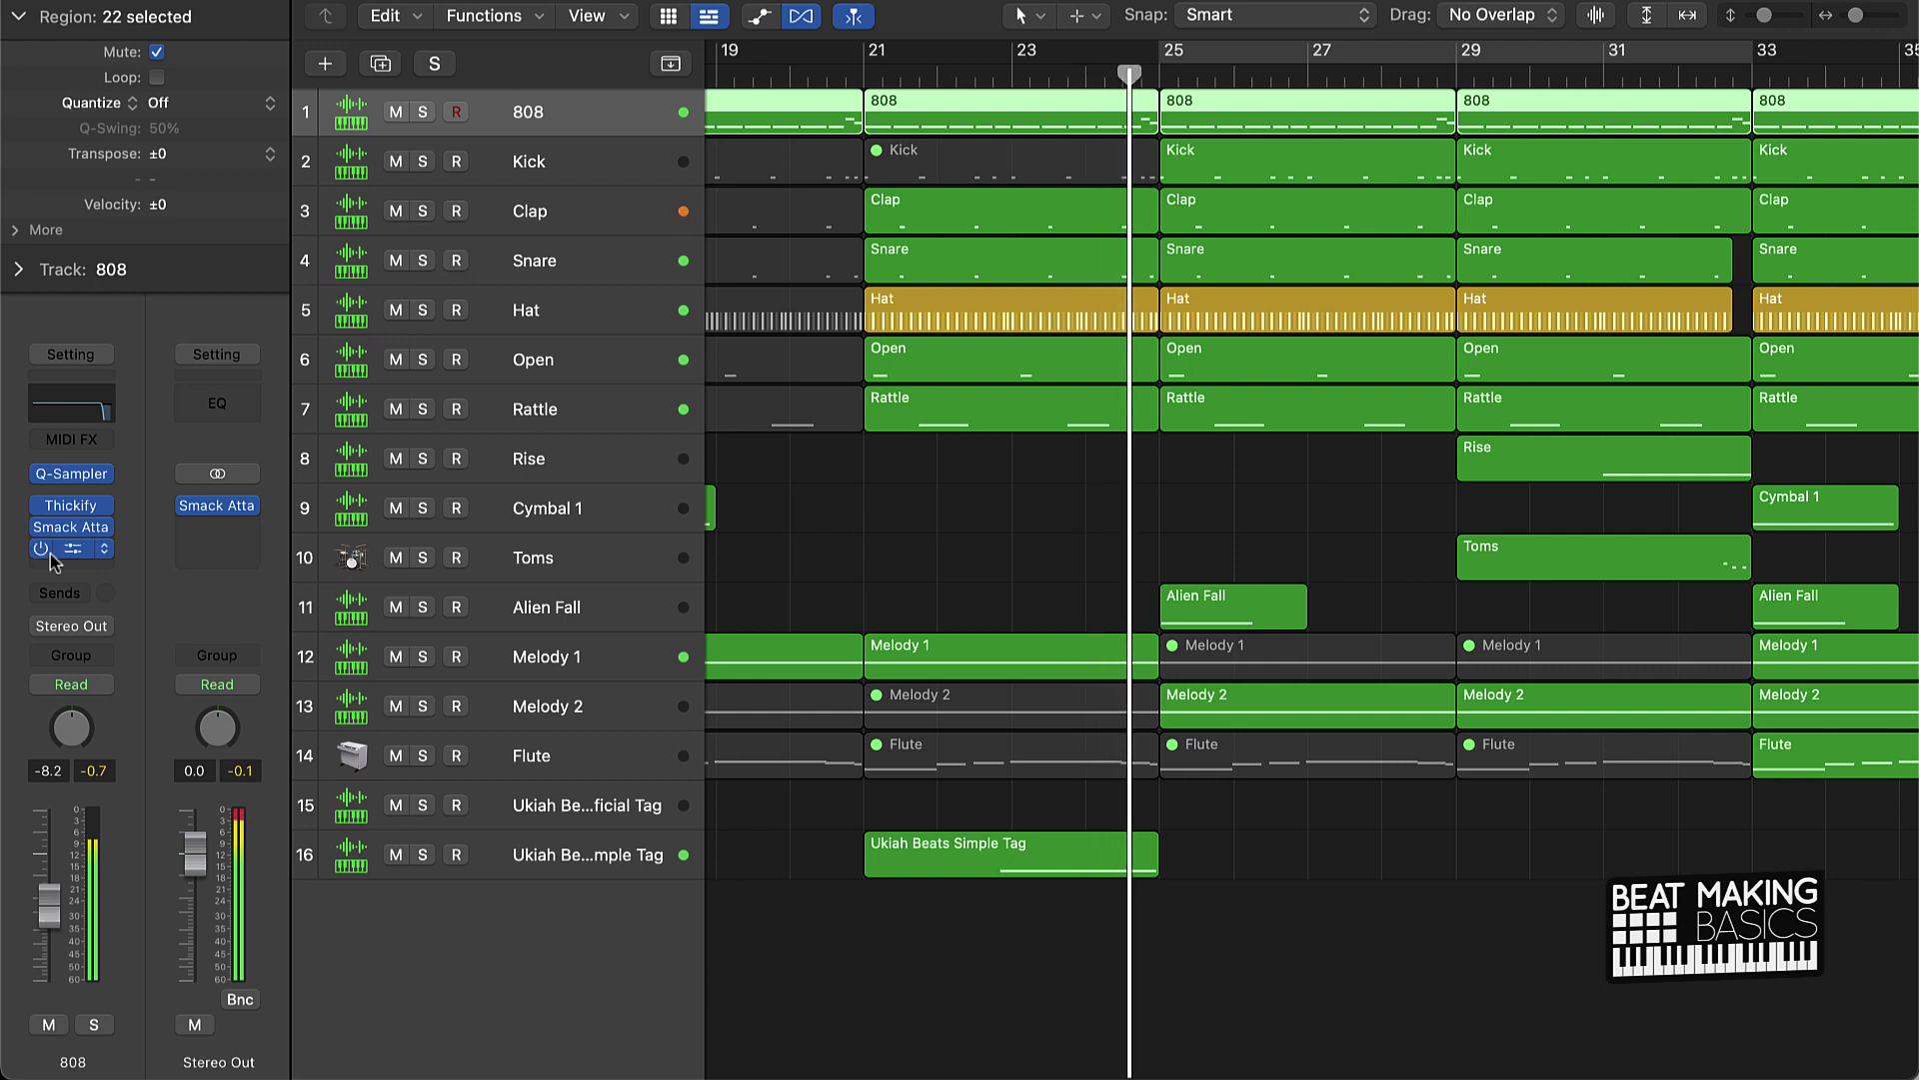
left_click(40, 504)
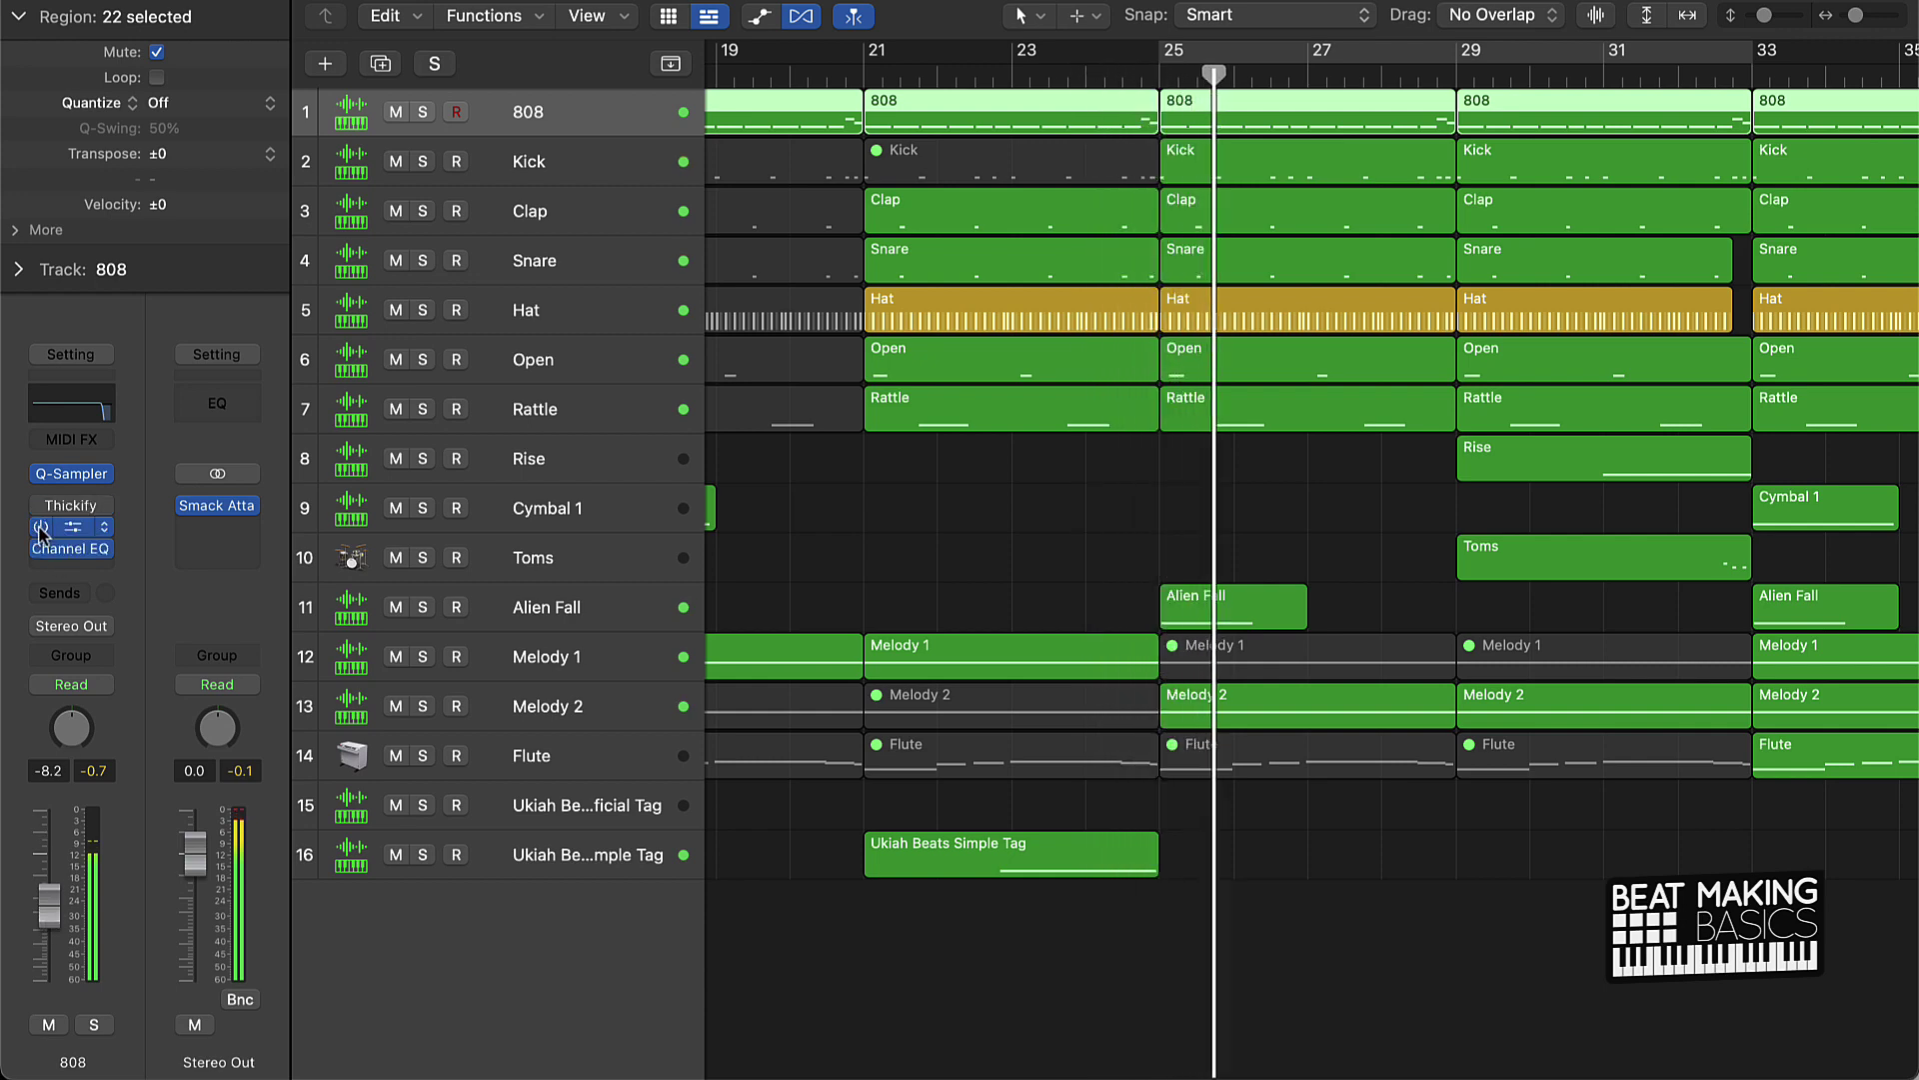
left_click(40, 527)
left_click(40, 550)
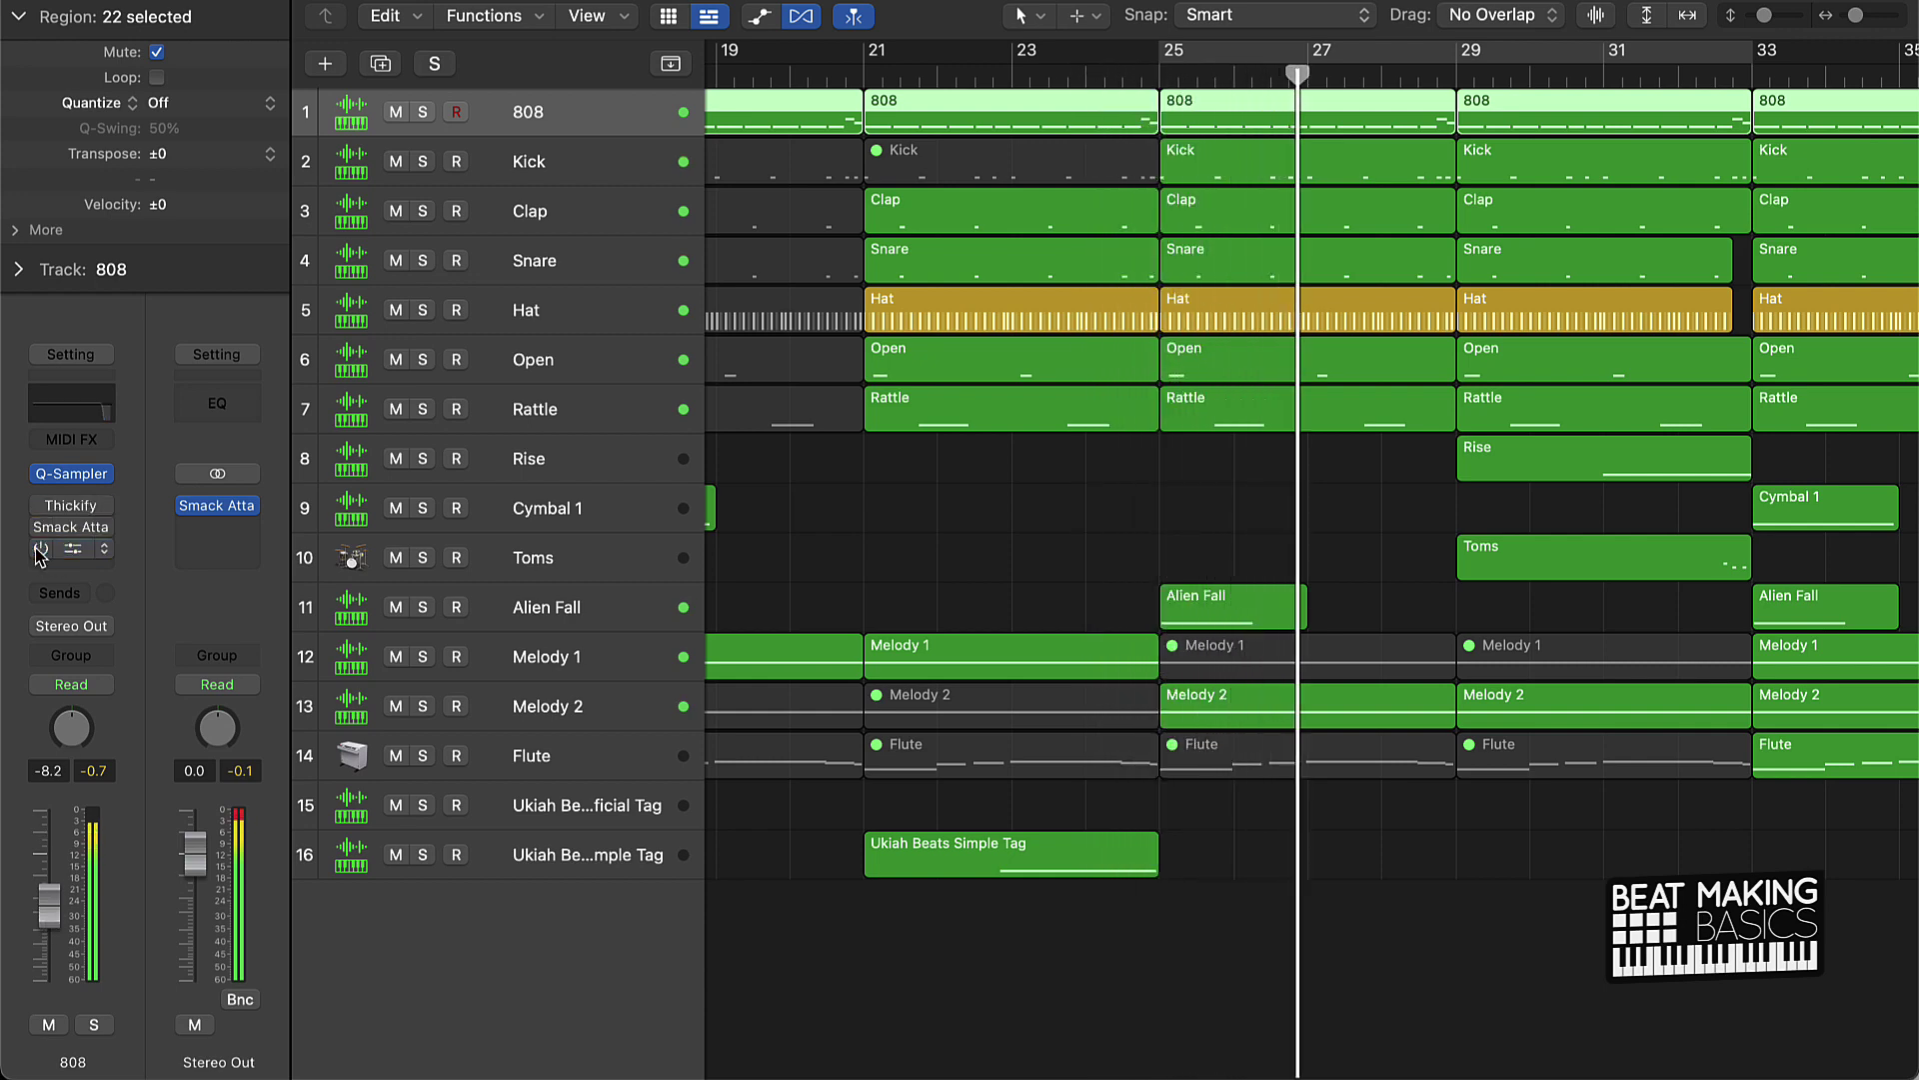
left_click(893, 553)
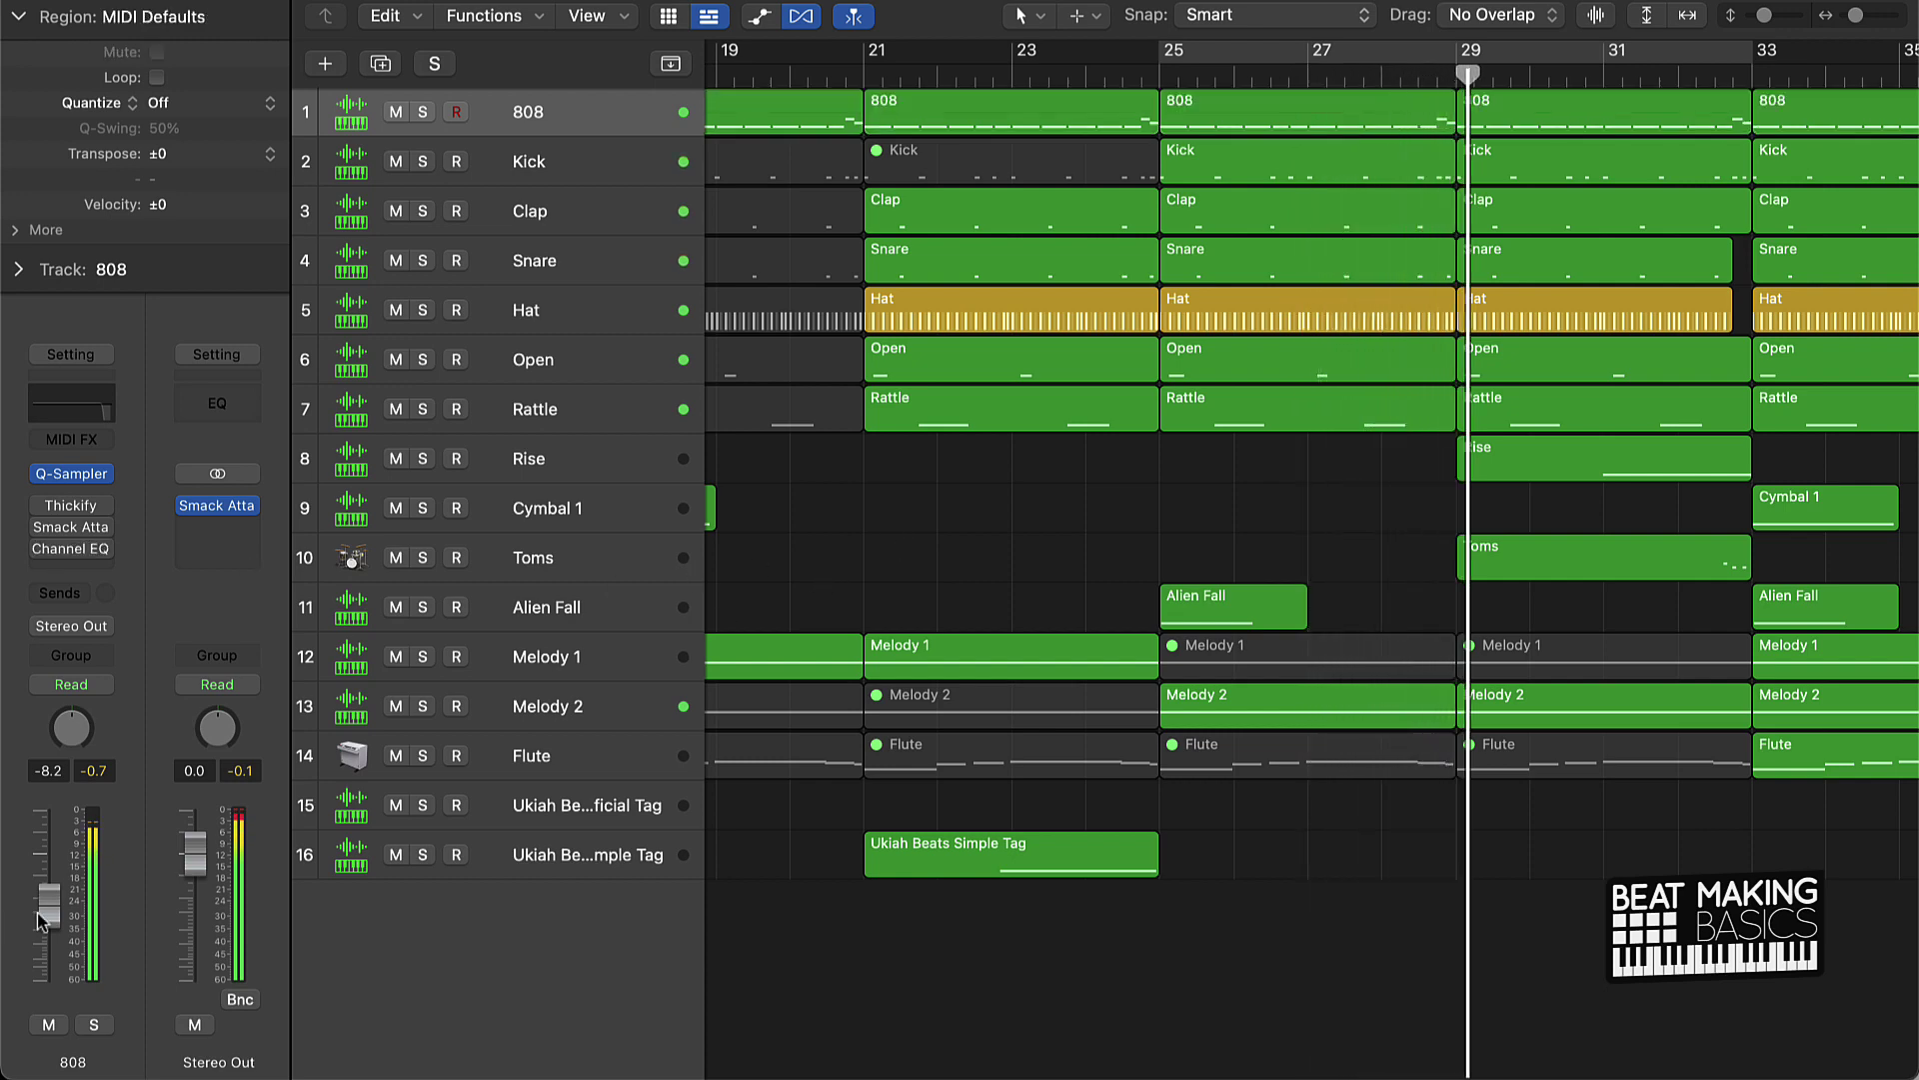
Step: In the 808 region at bar 29, split the last note before bar 31 and raise its second half to D4
left_click(1576, 109)
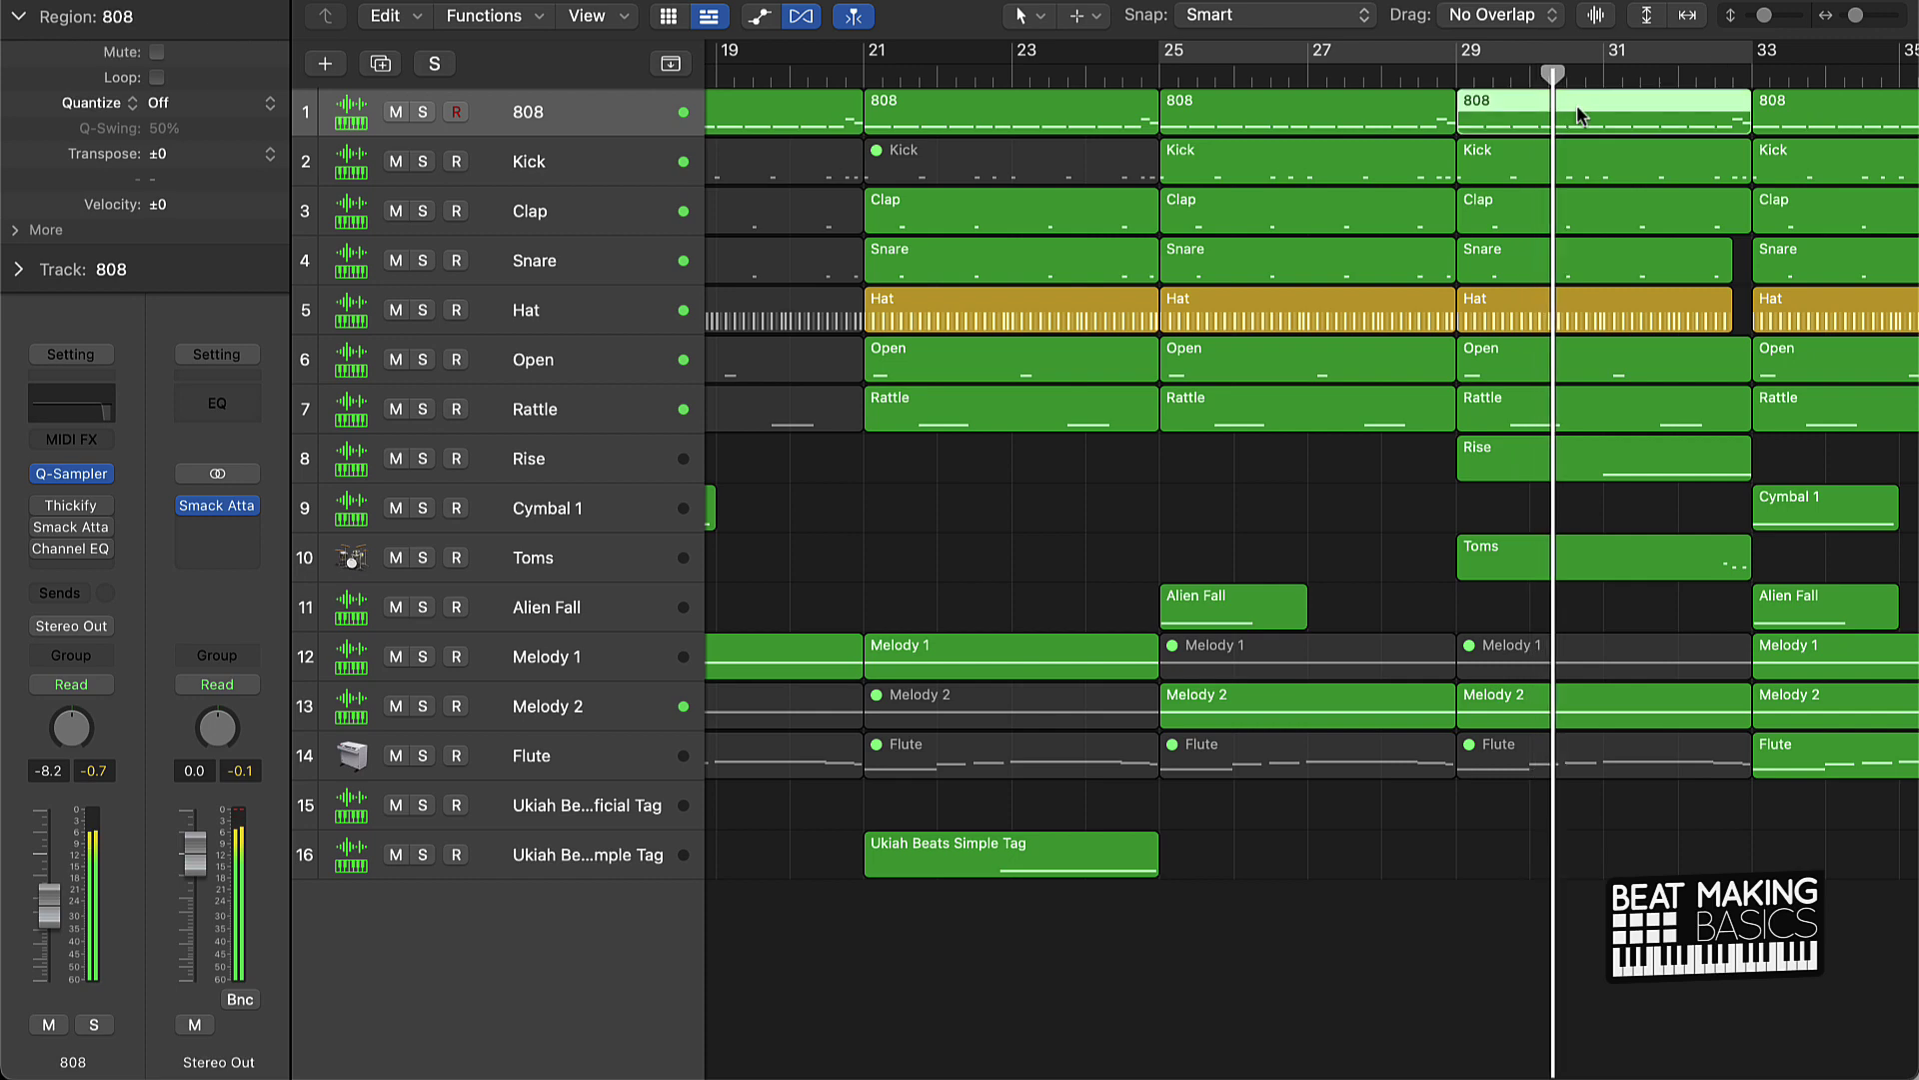
double_click(1575, 104)
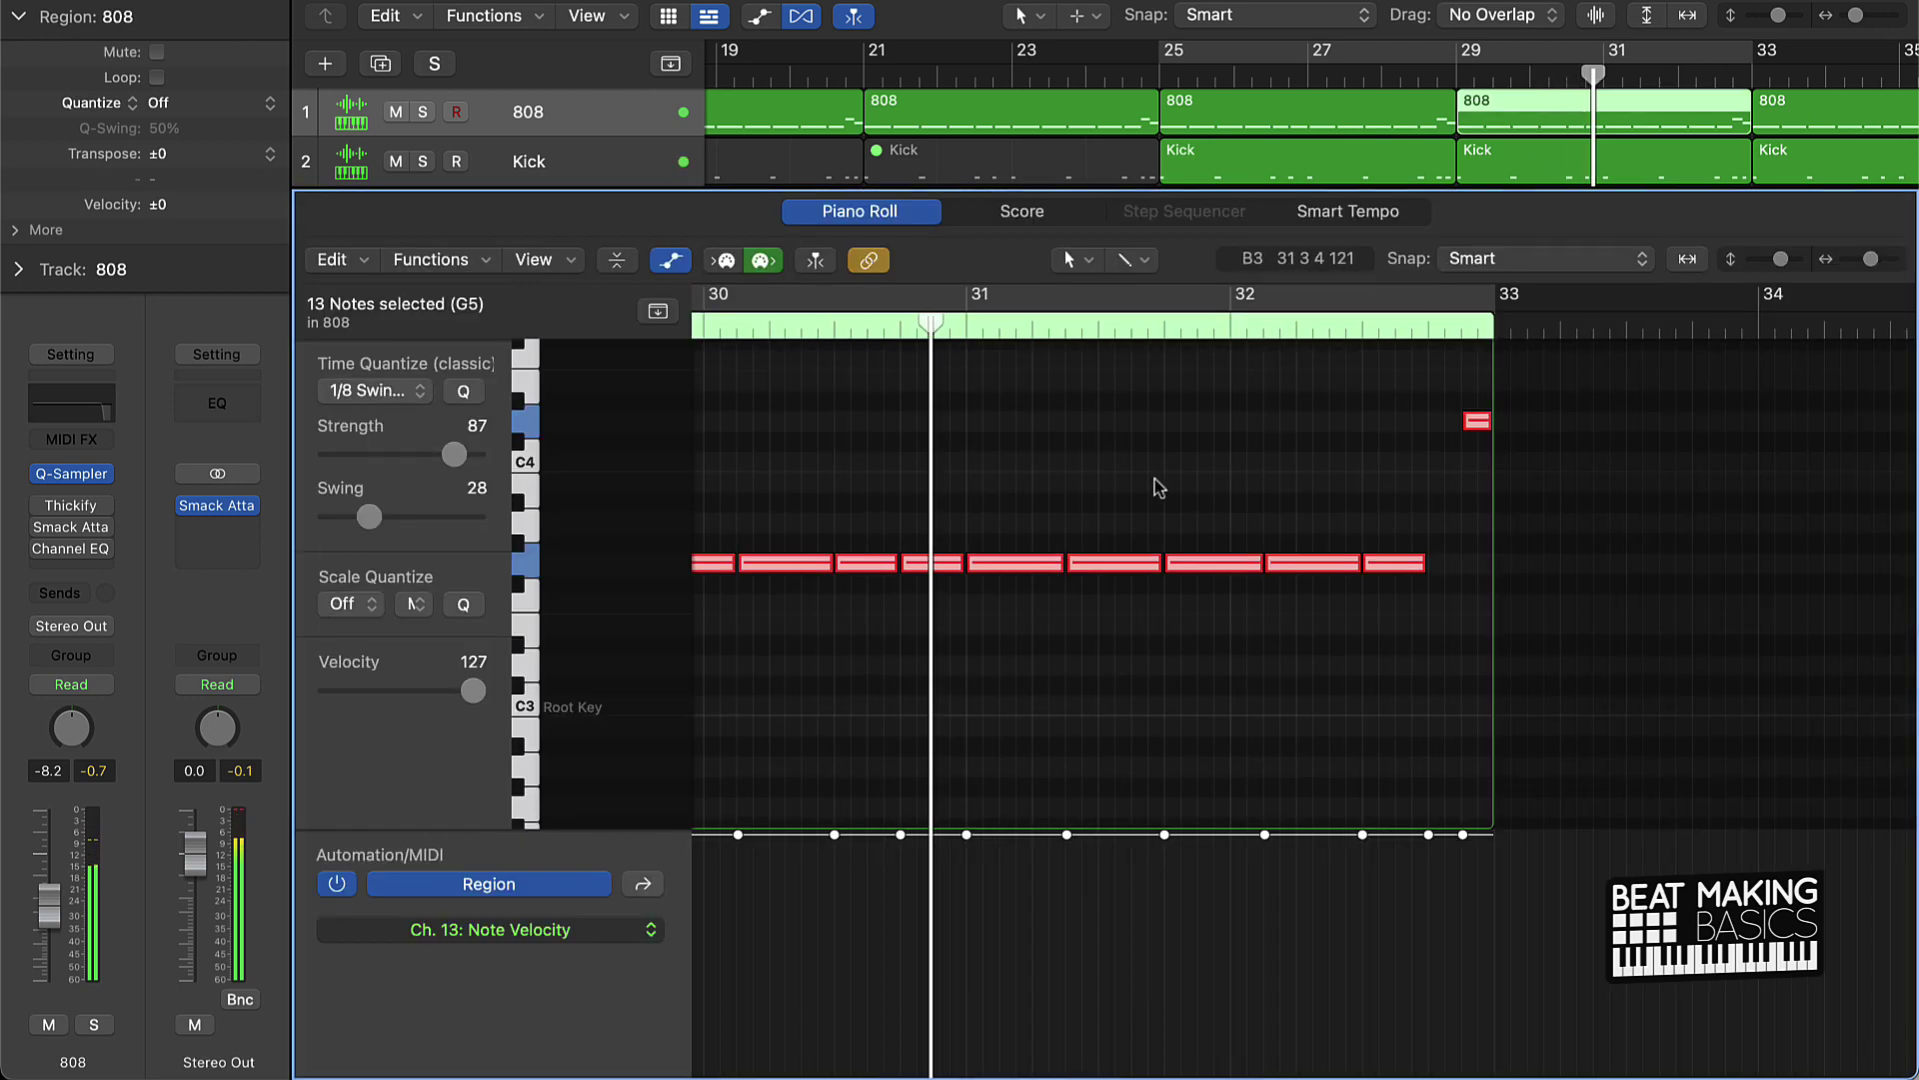
scroll(1085, 468, "left", 4)
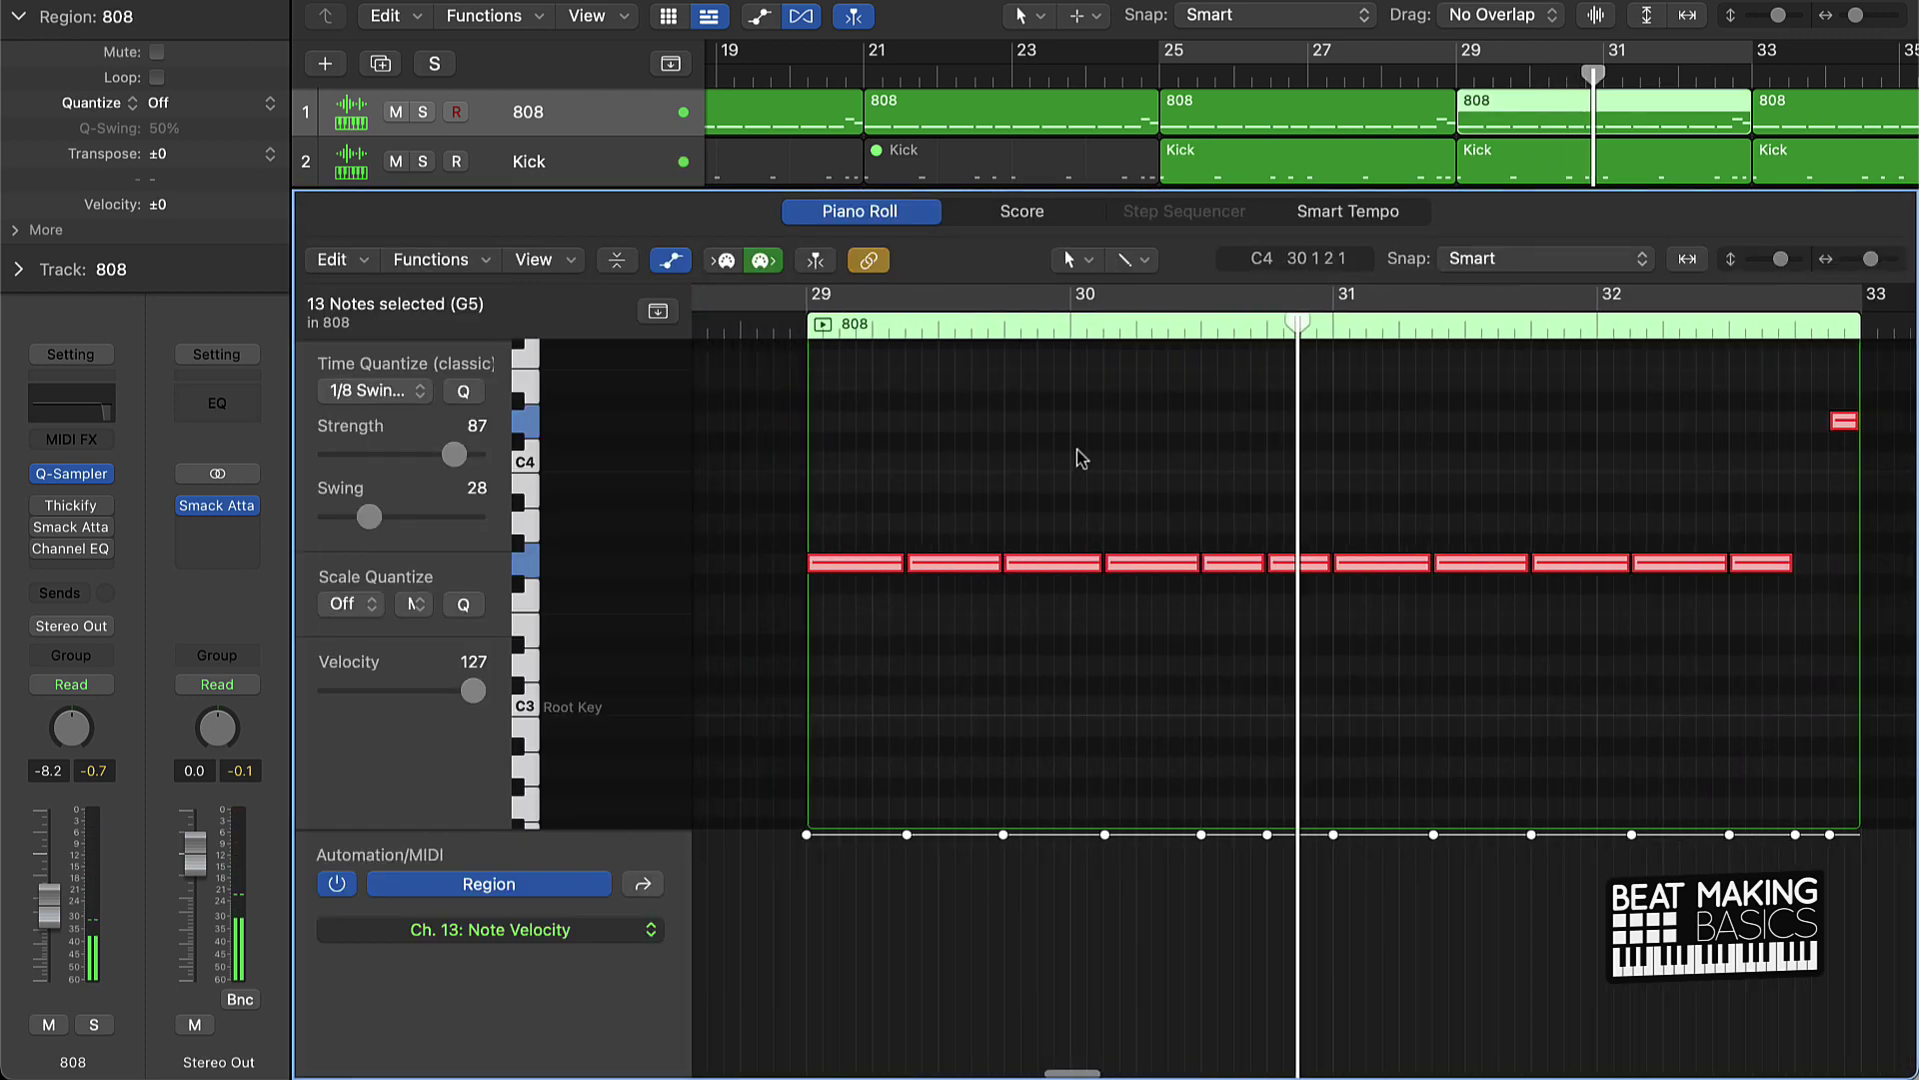
left_click(1366, 634)
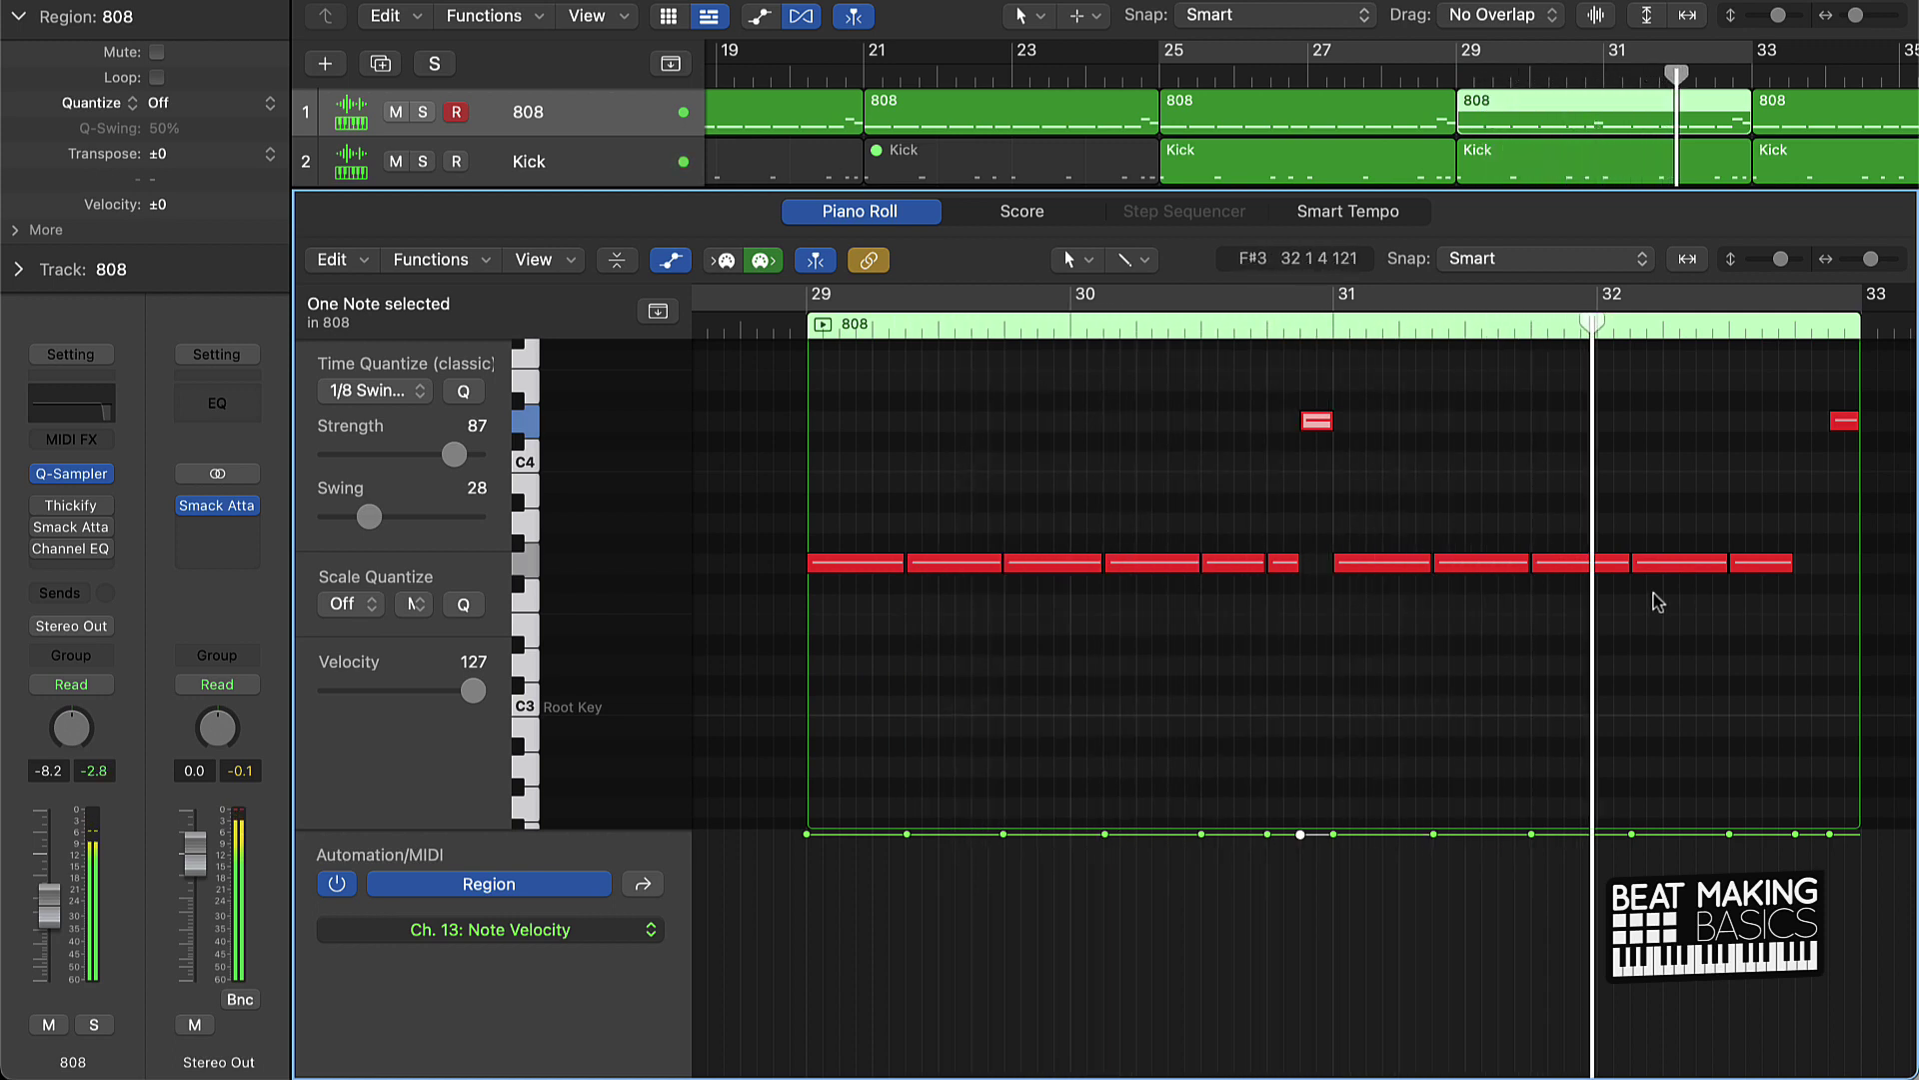
Step: Move the very high note just before the closing D4 in bar 32 down to D3
scroll(1788, 598, "right", 10)
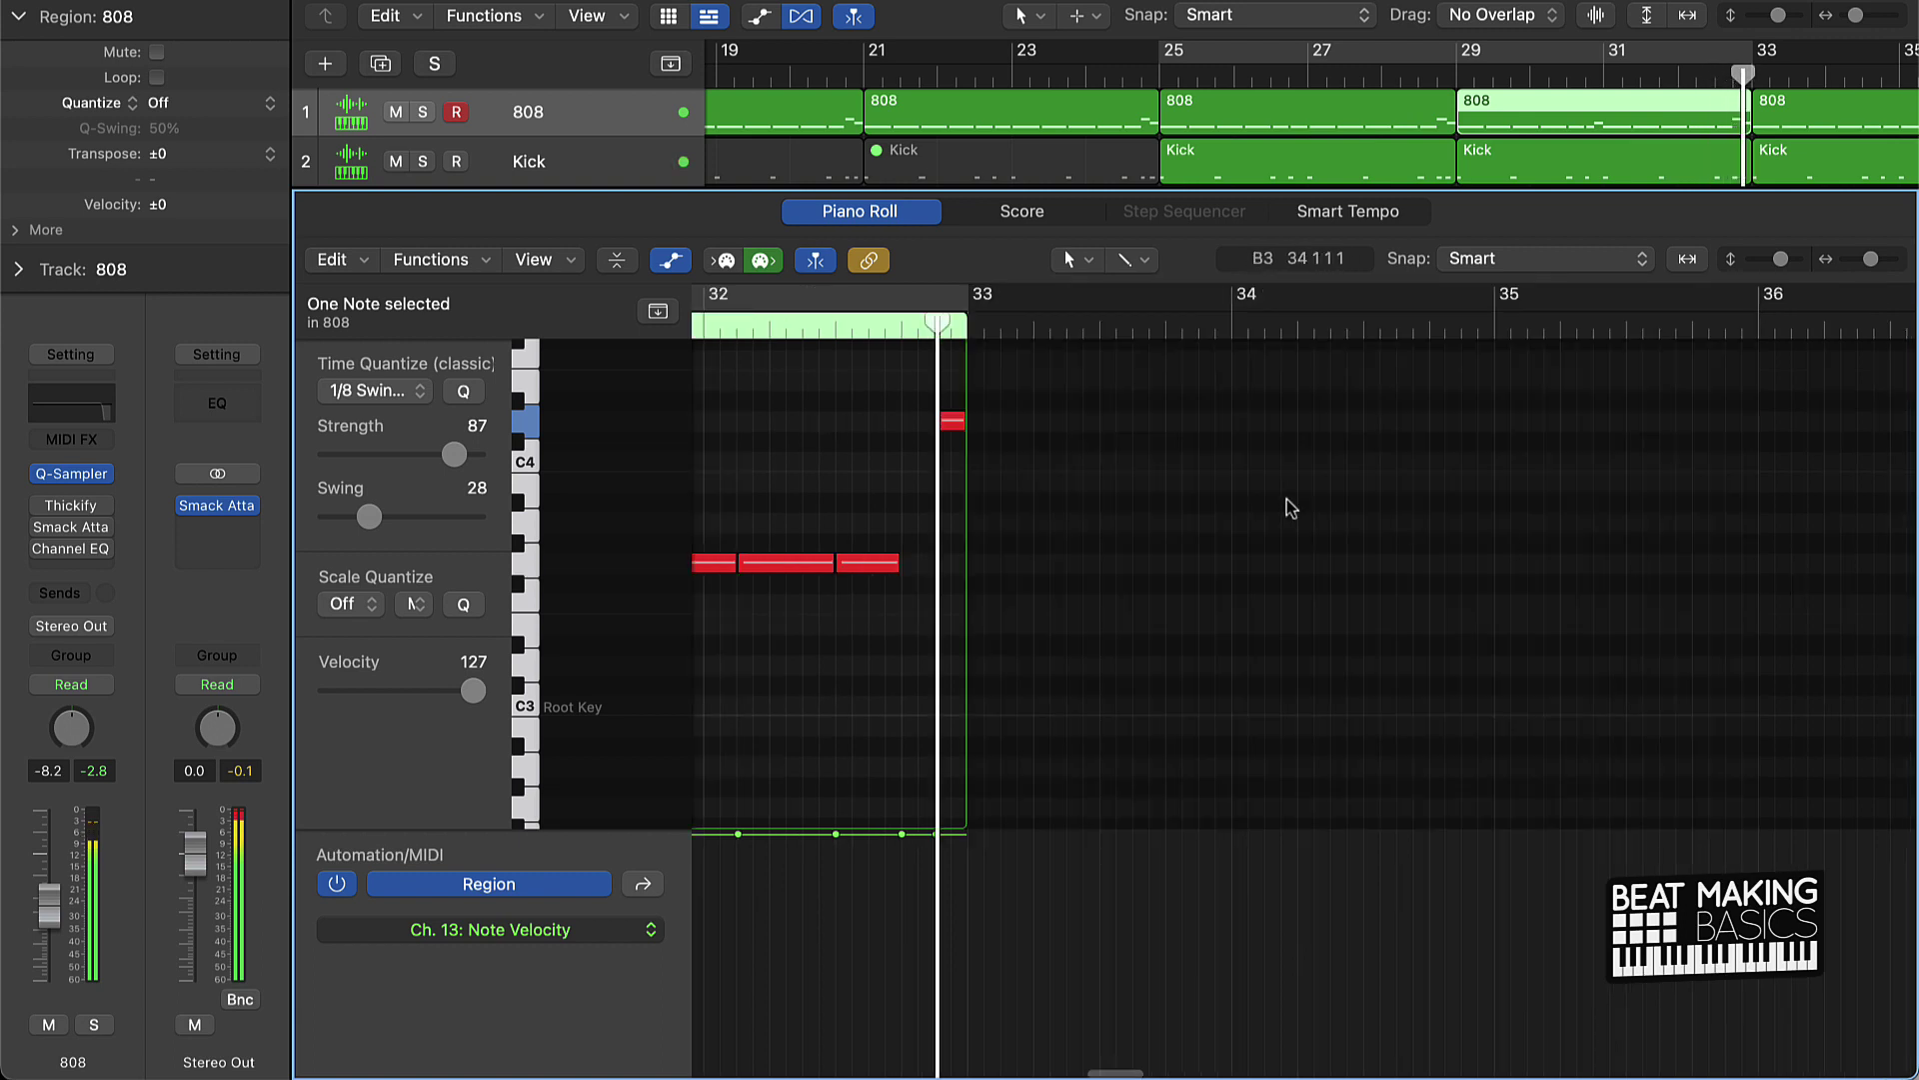
scroll(904, 442, "up", 1)
scroll(905, 442, "up", 3)
left_click_drag(913, 420, 919, 771)
Step: Split the closing D4 note before bar 33 into two equal notes, play from bar 32, and close the piano roll
left_click(952, 522)
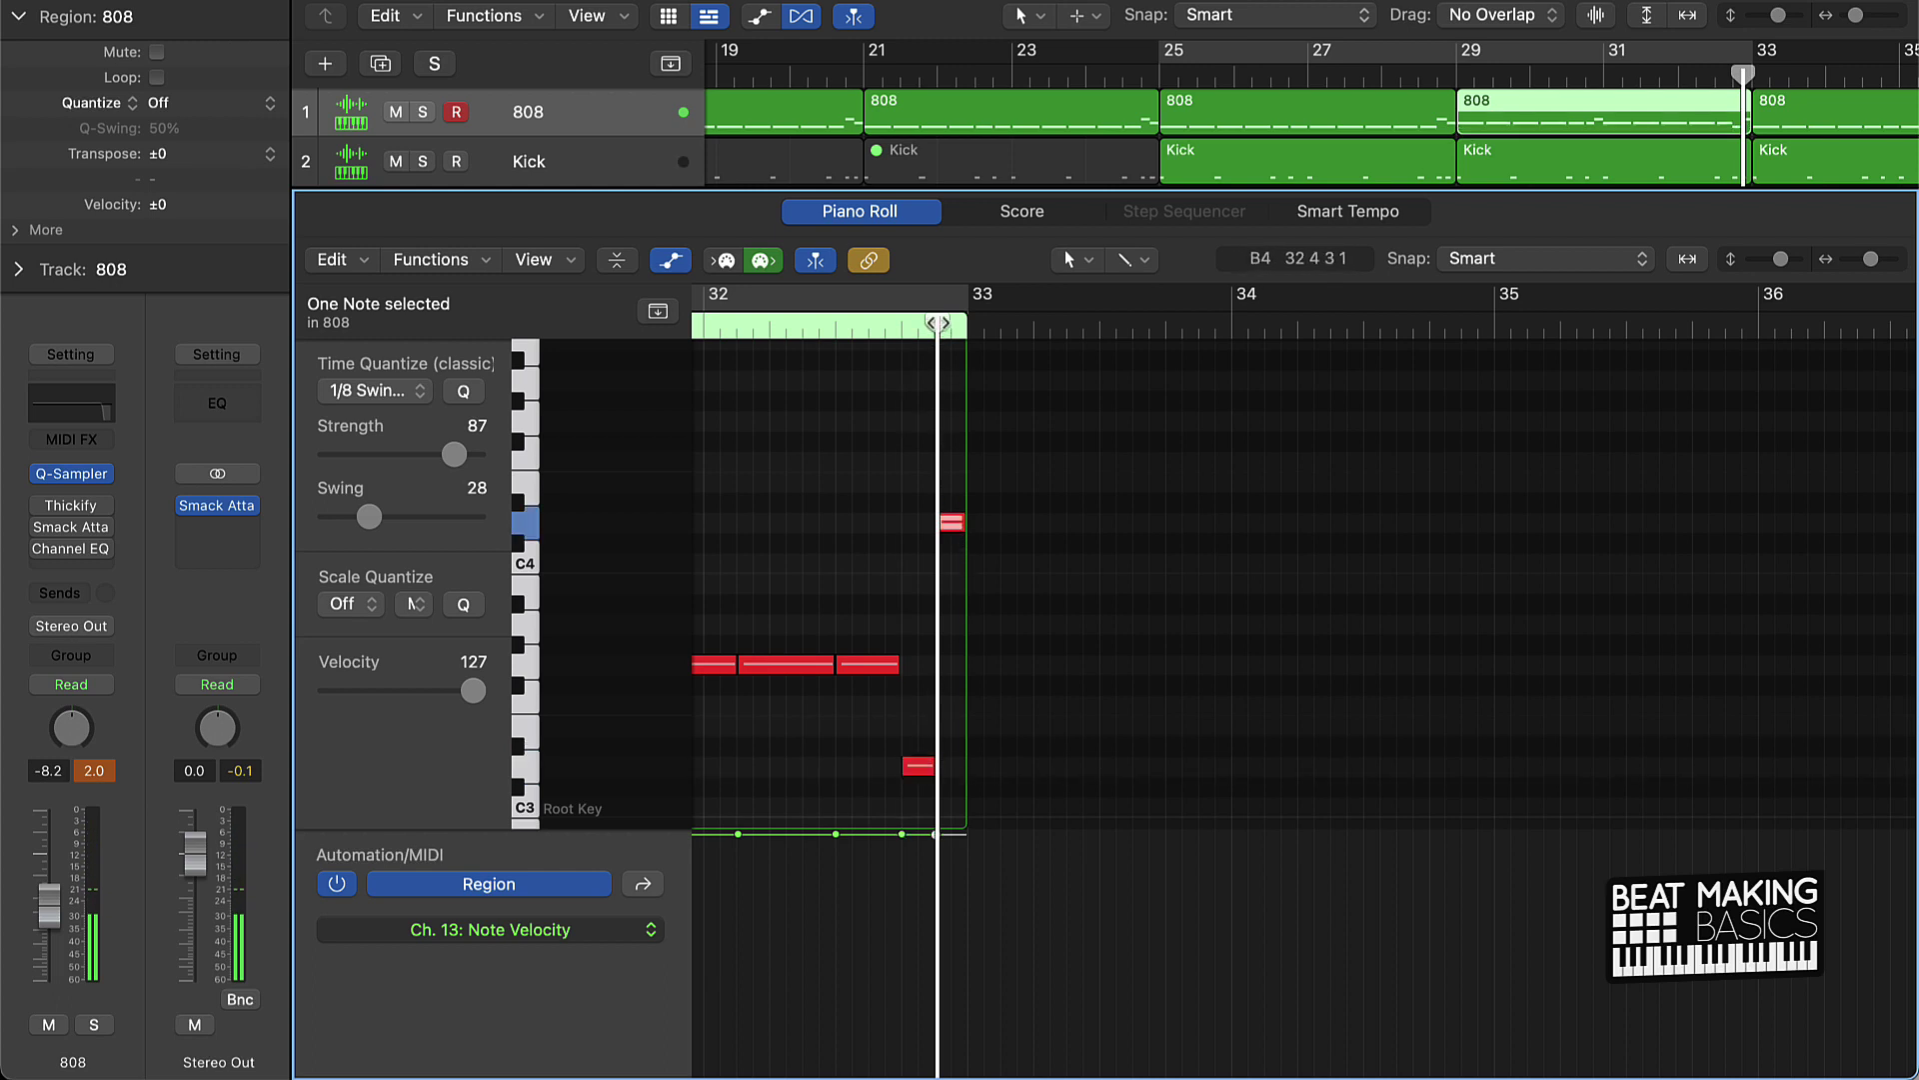
left_click_drag(936, 323, 949, 322)
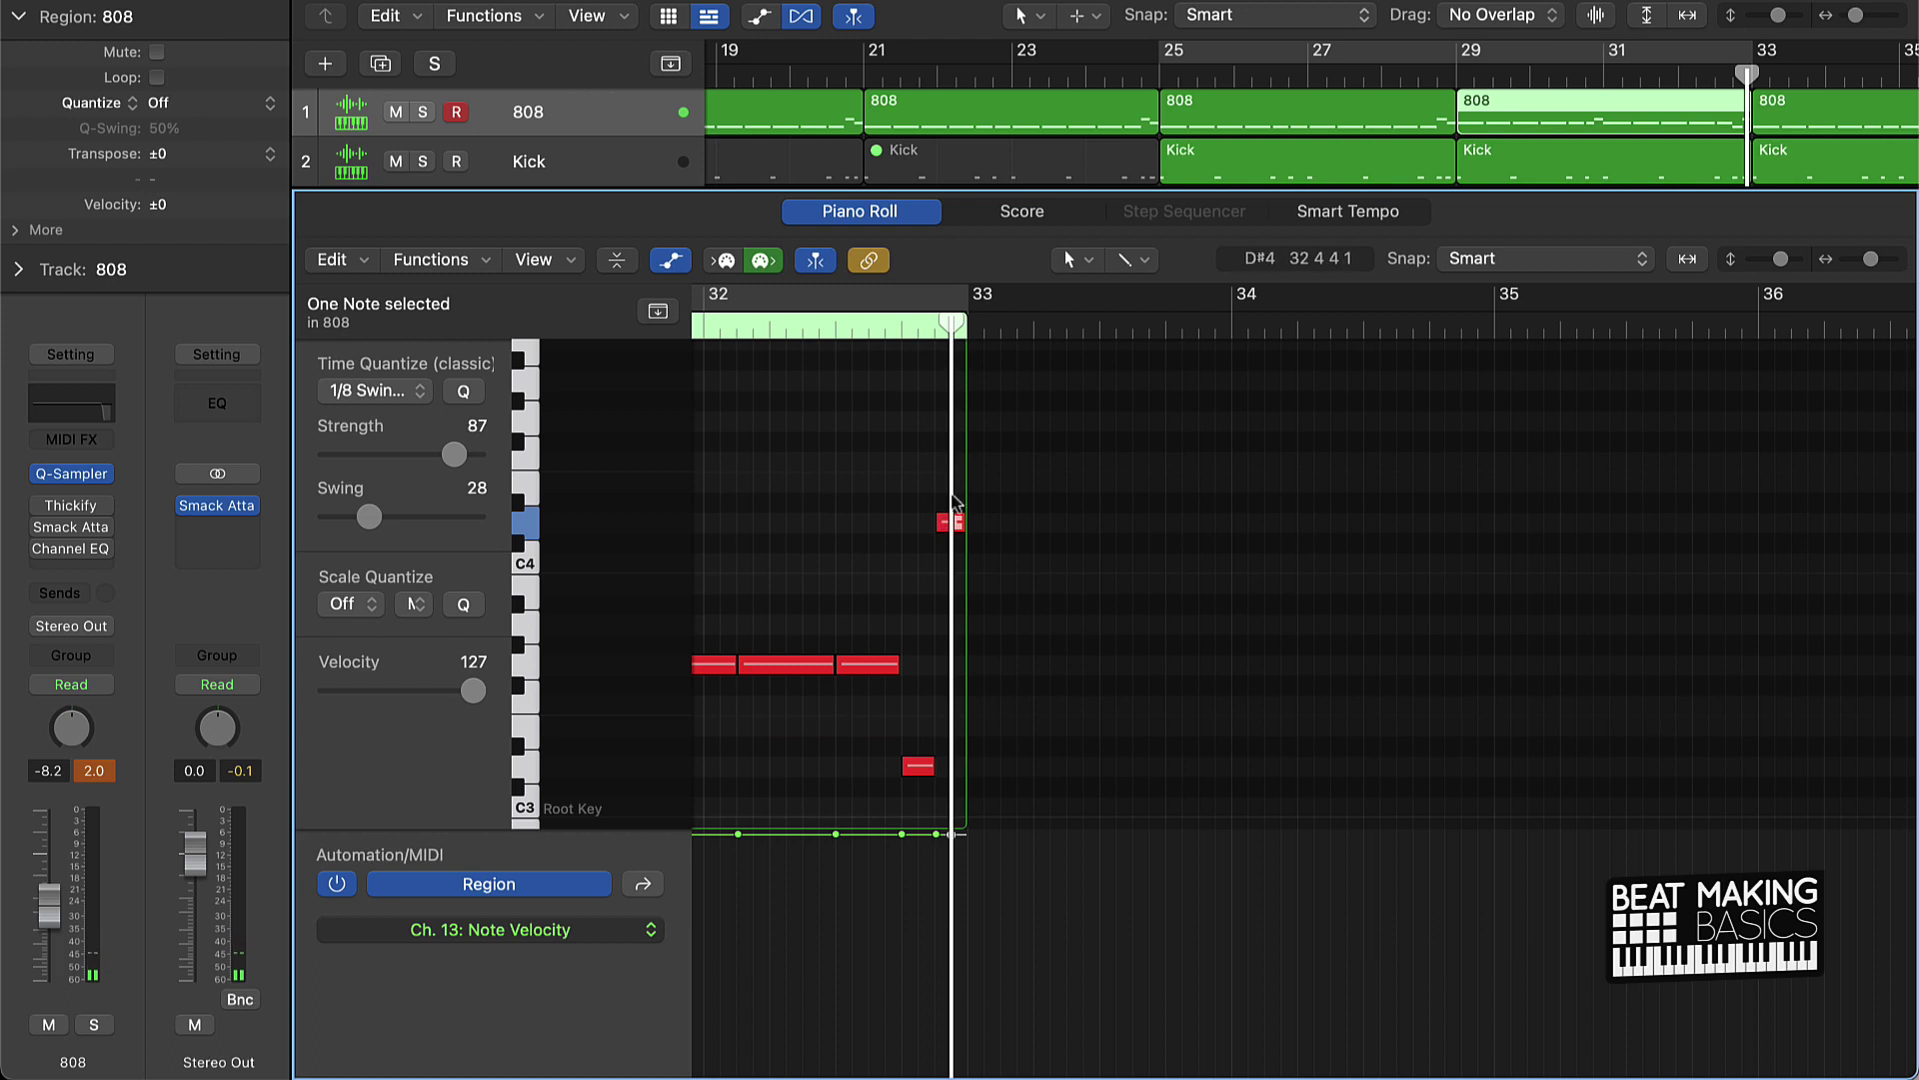
left_click(836, 334)
double_click(775, 329)
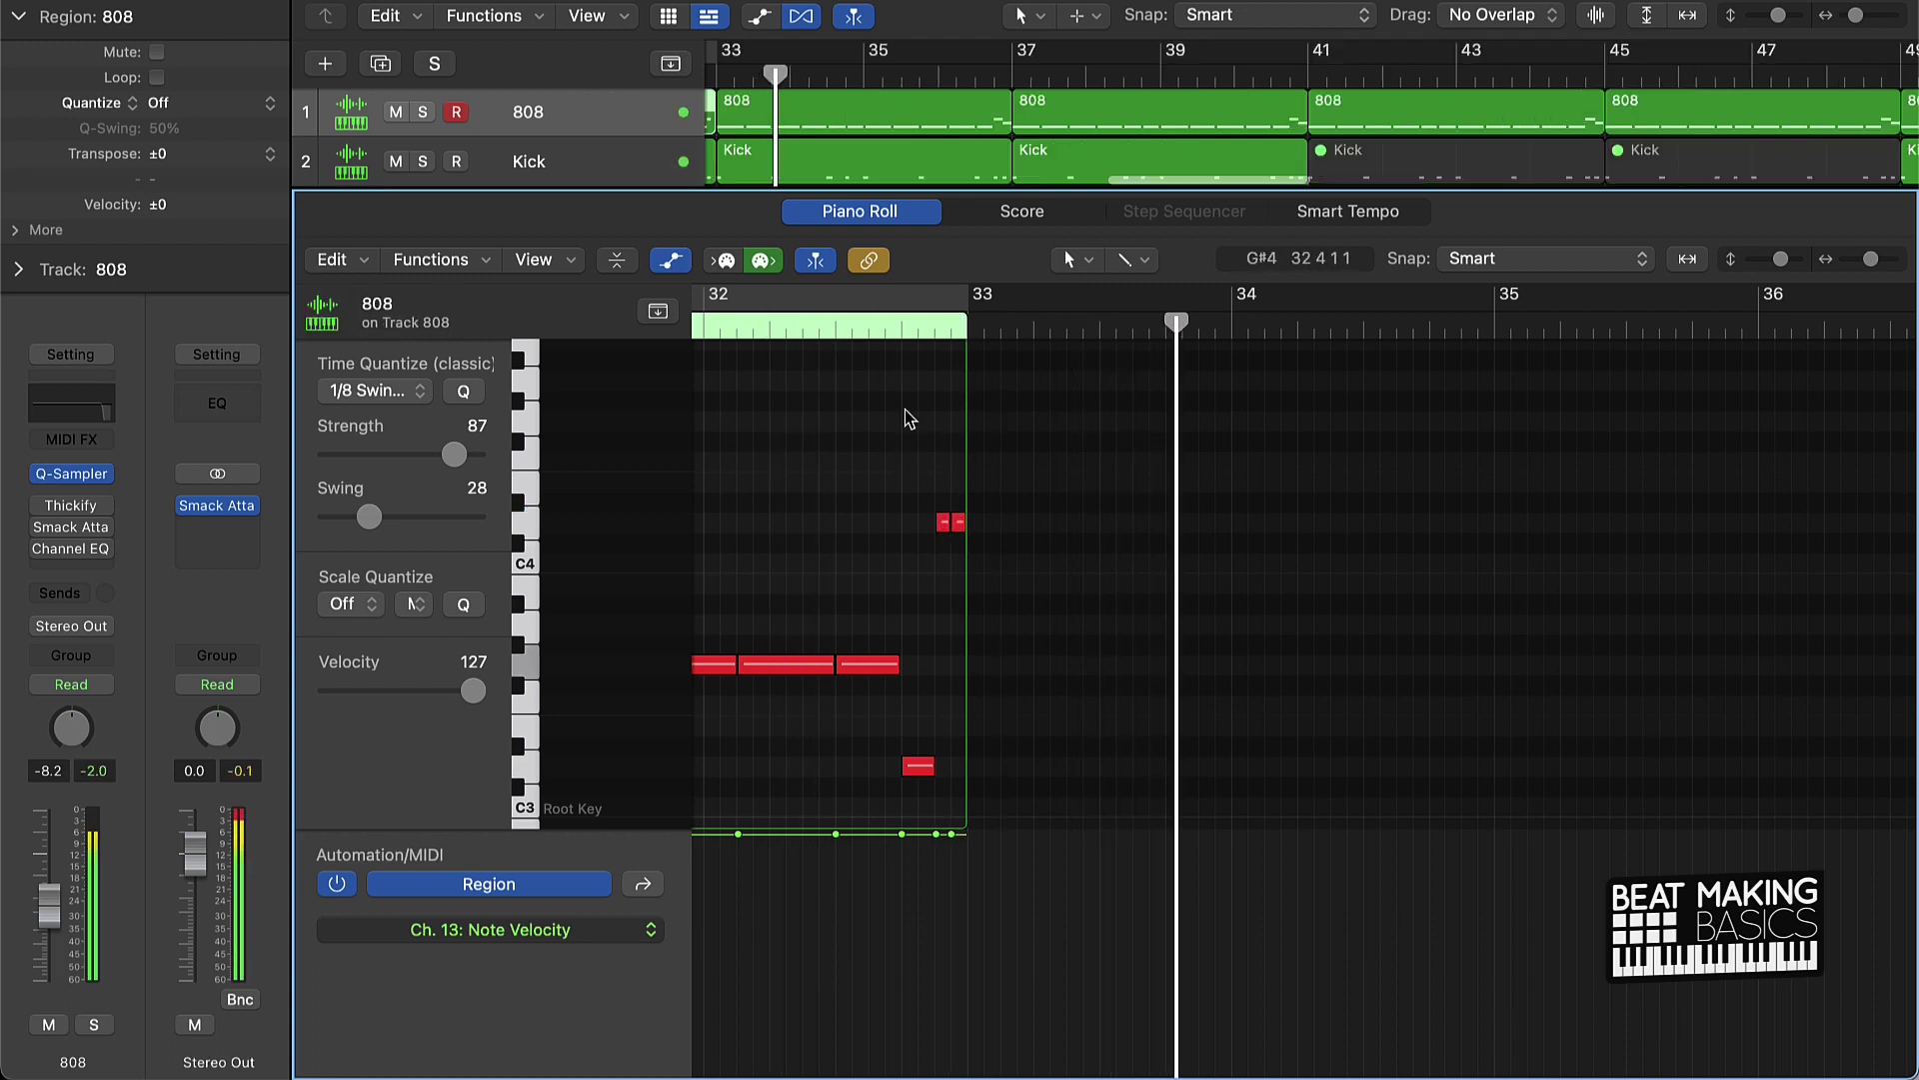
key("e")
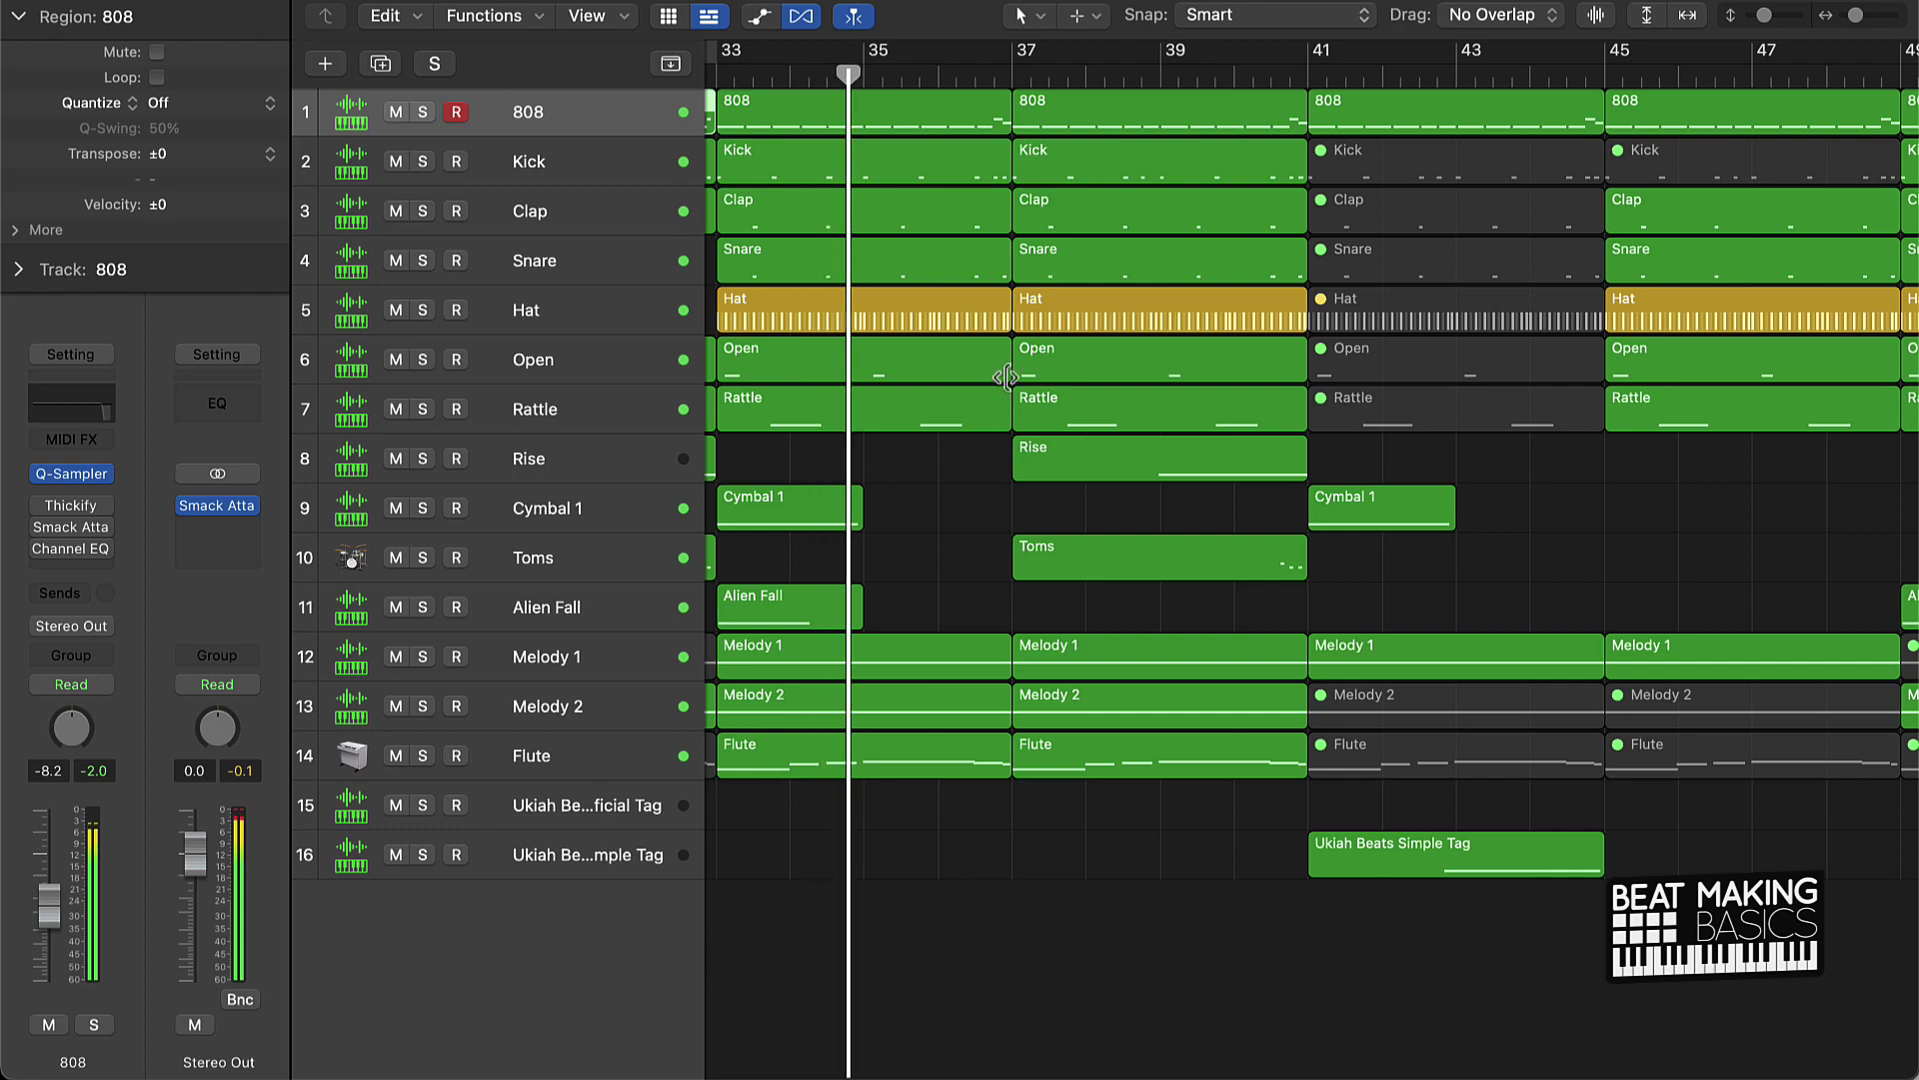
Step: Stop playback and replace the 808 regions at bars 49 and 77 with copies of the edited bar 29 region
key("space")
key("super+Left")
key("super+Left")
key("super+Left")
key("super+Left")
key("super+Left")
key("super+Left")
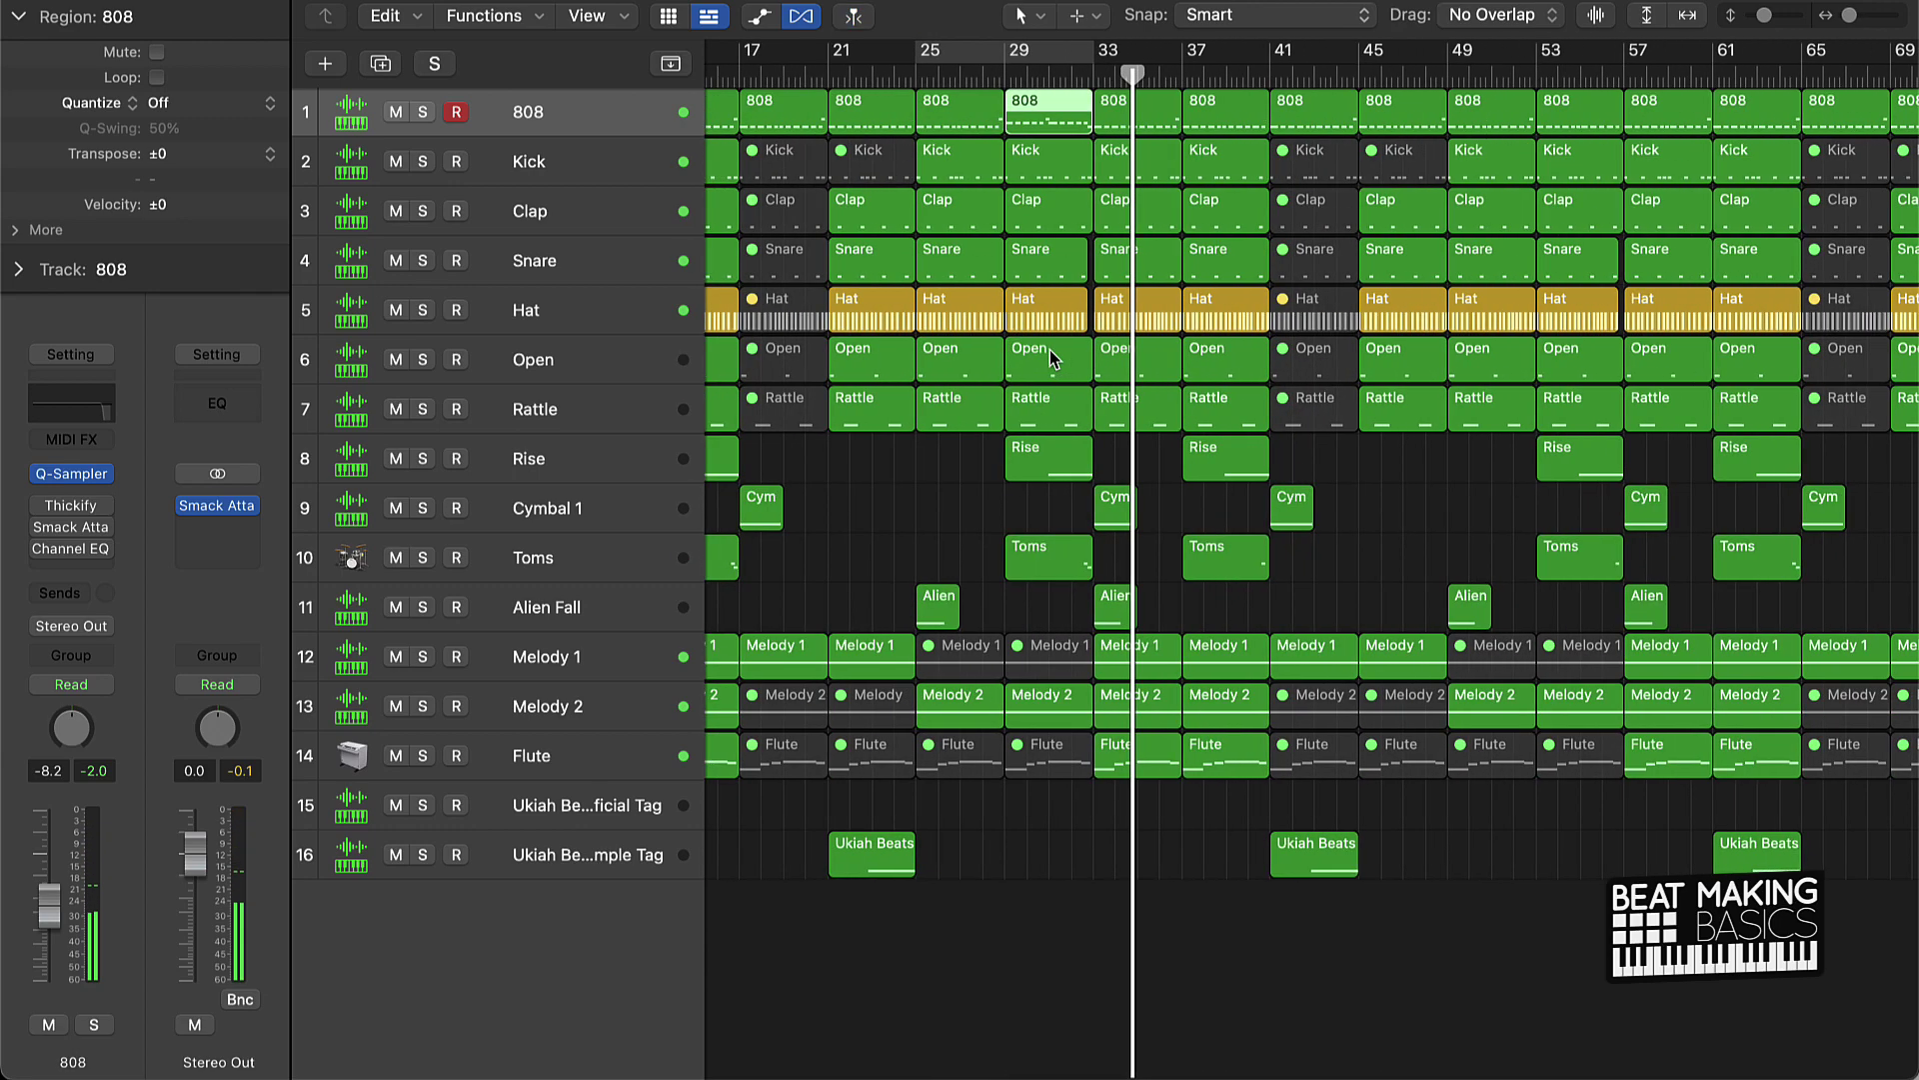
scroll(1045, 355, "left", 3)
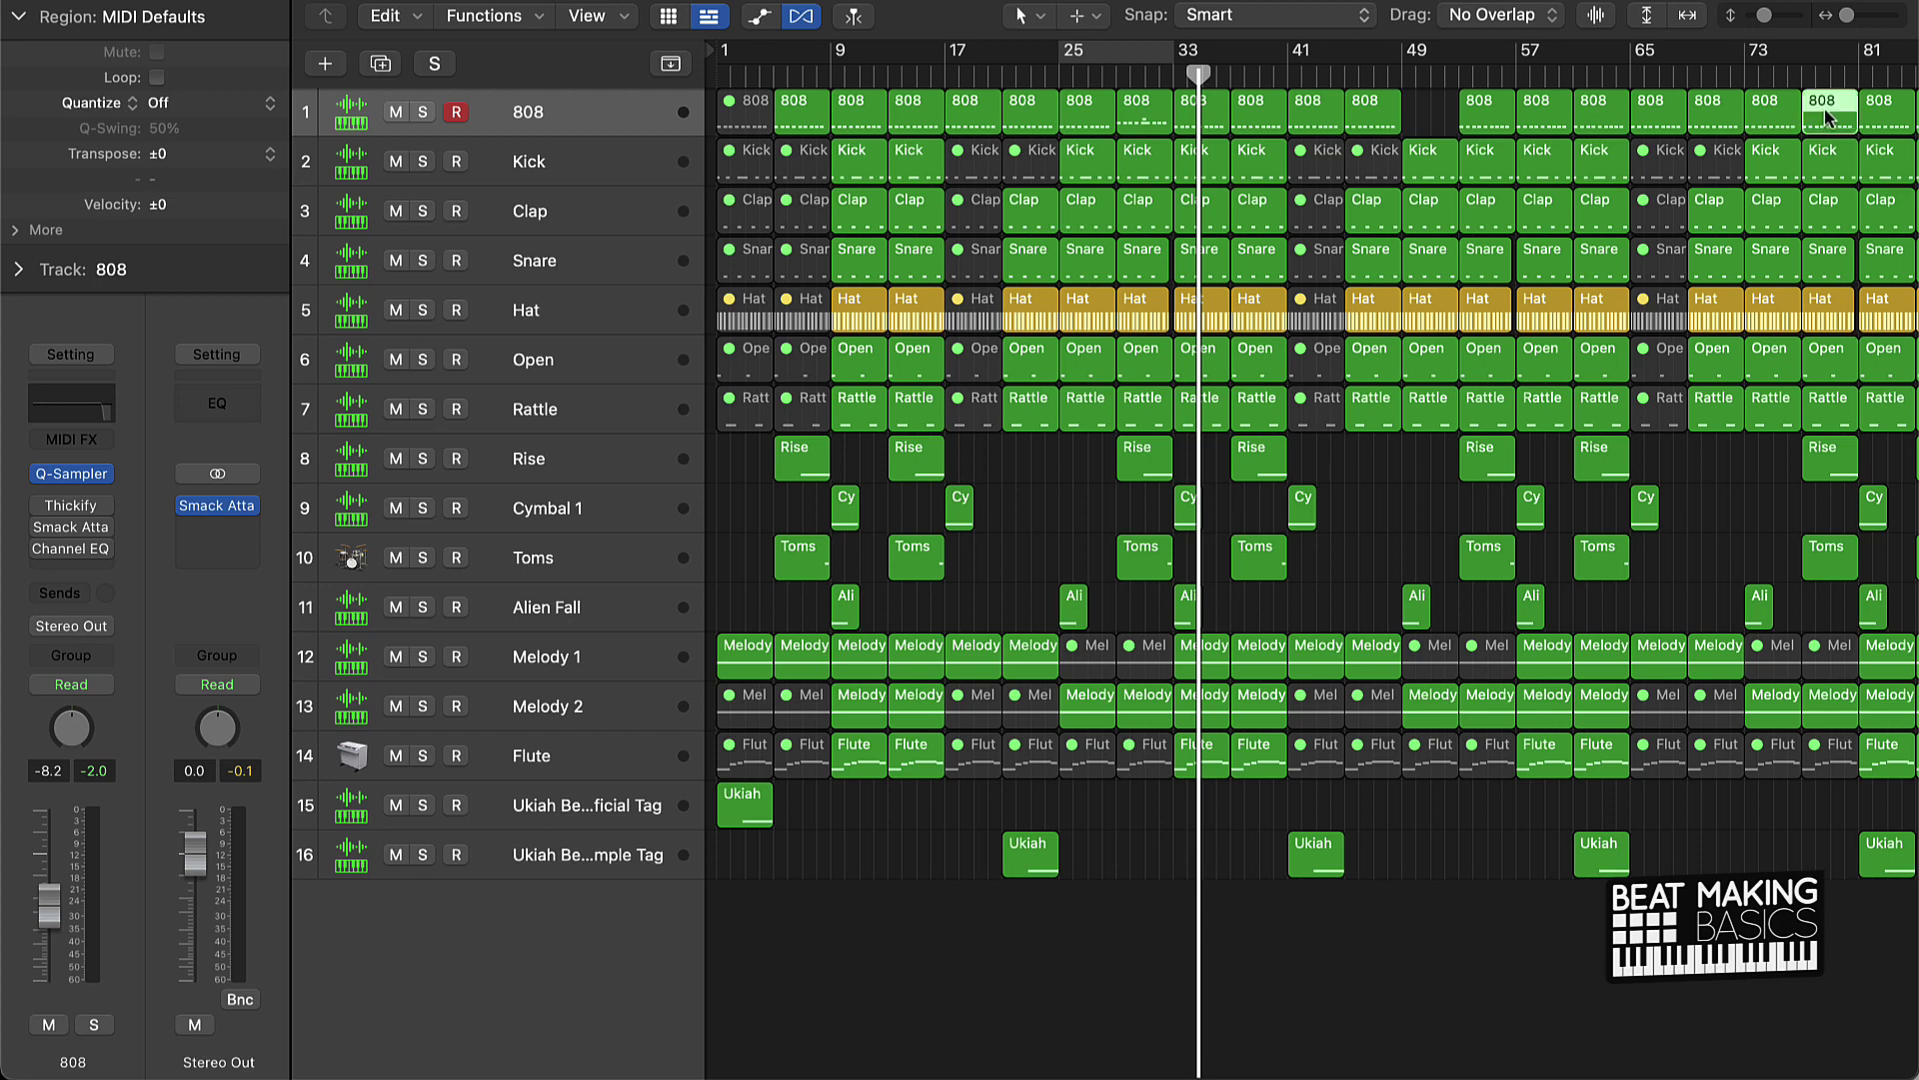
scroll(1817, 121, "right", 3)
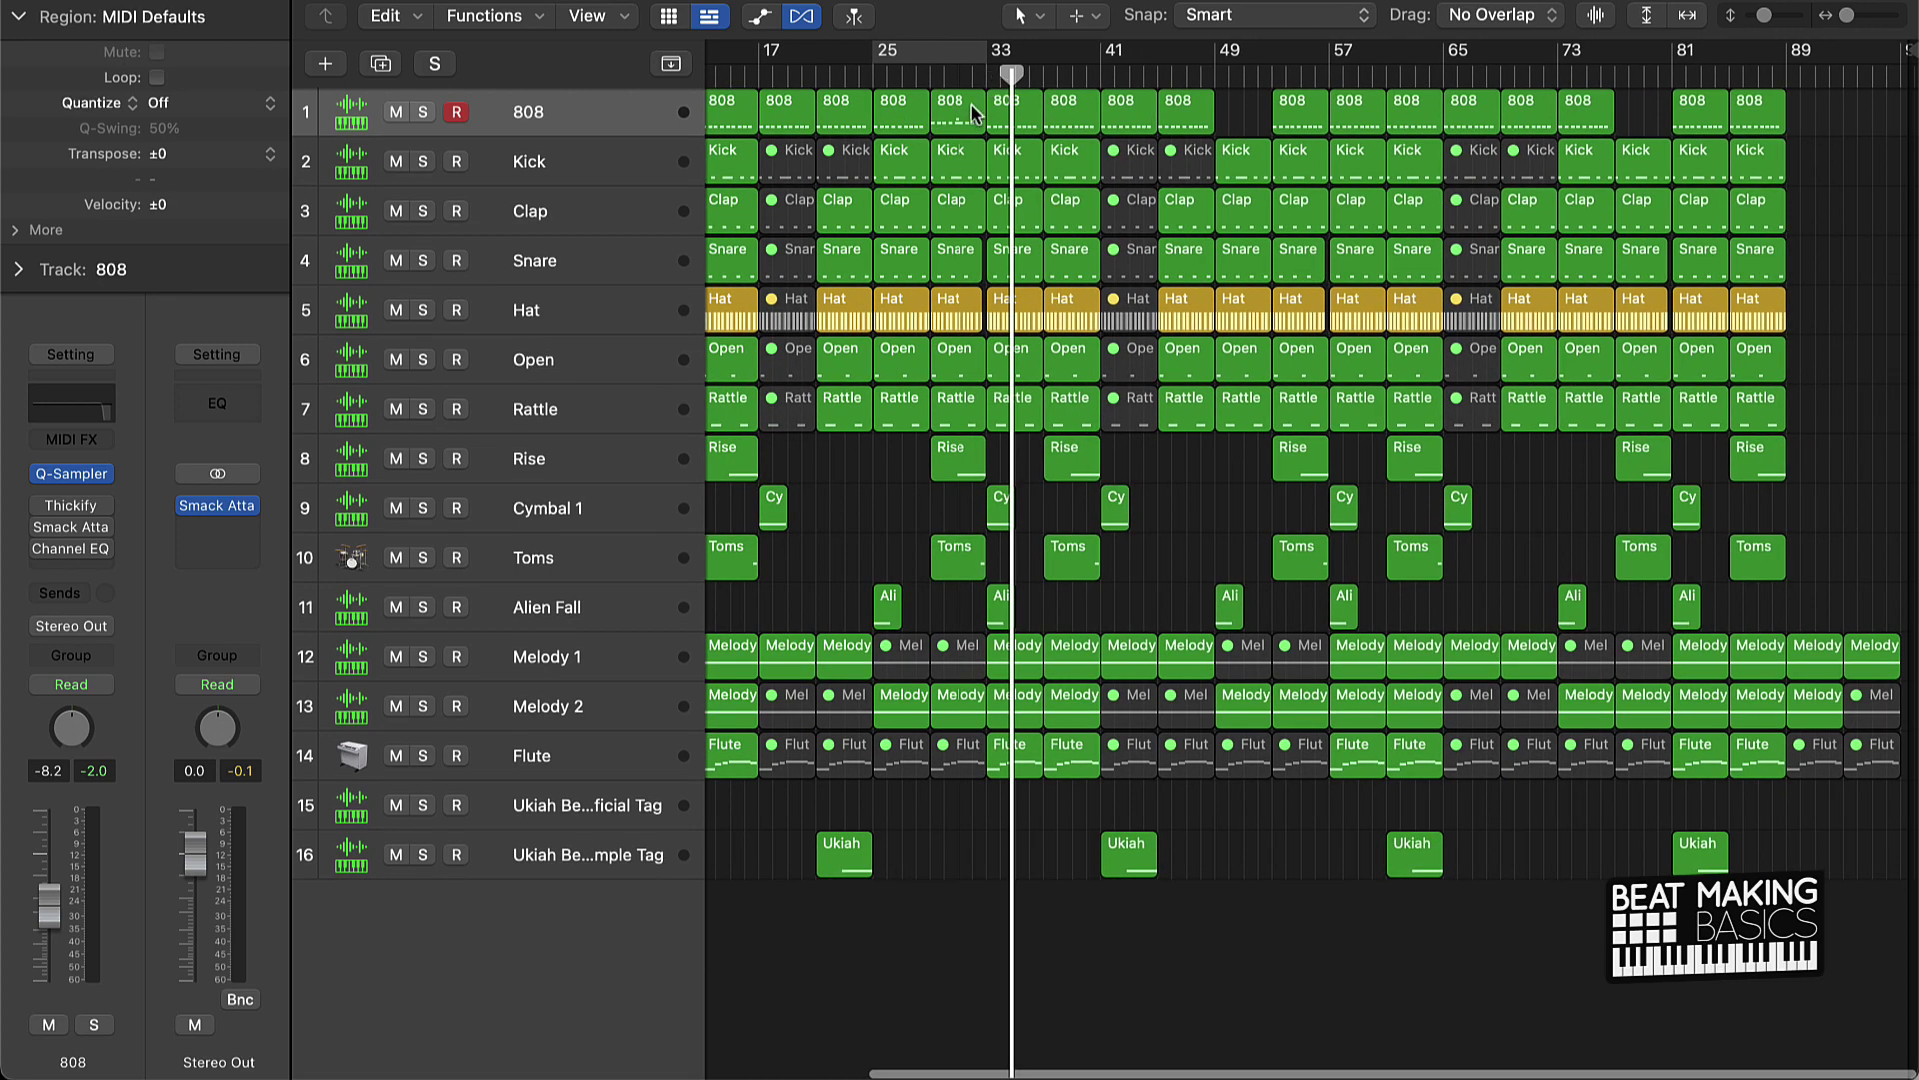
left_click_drag(967, 114, 1620, 125)
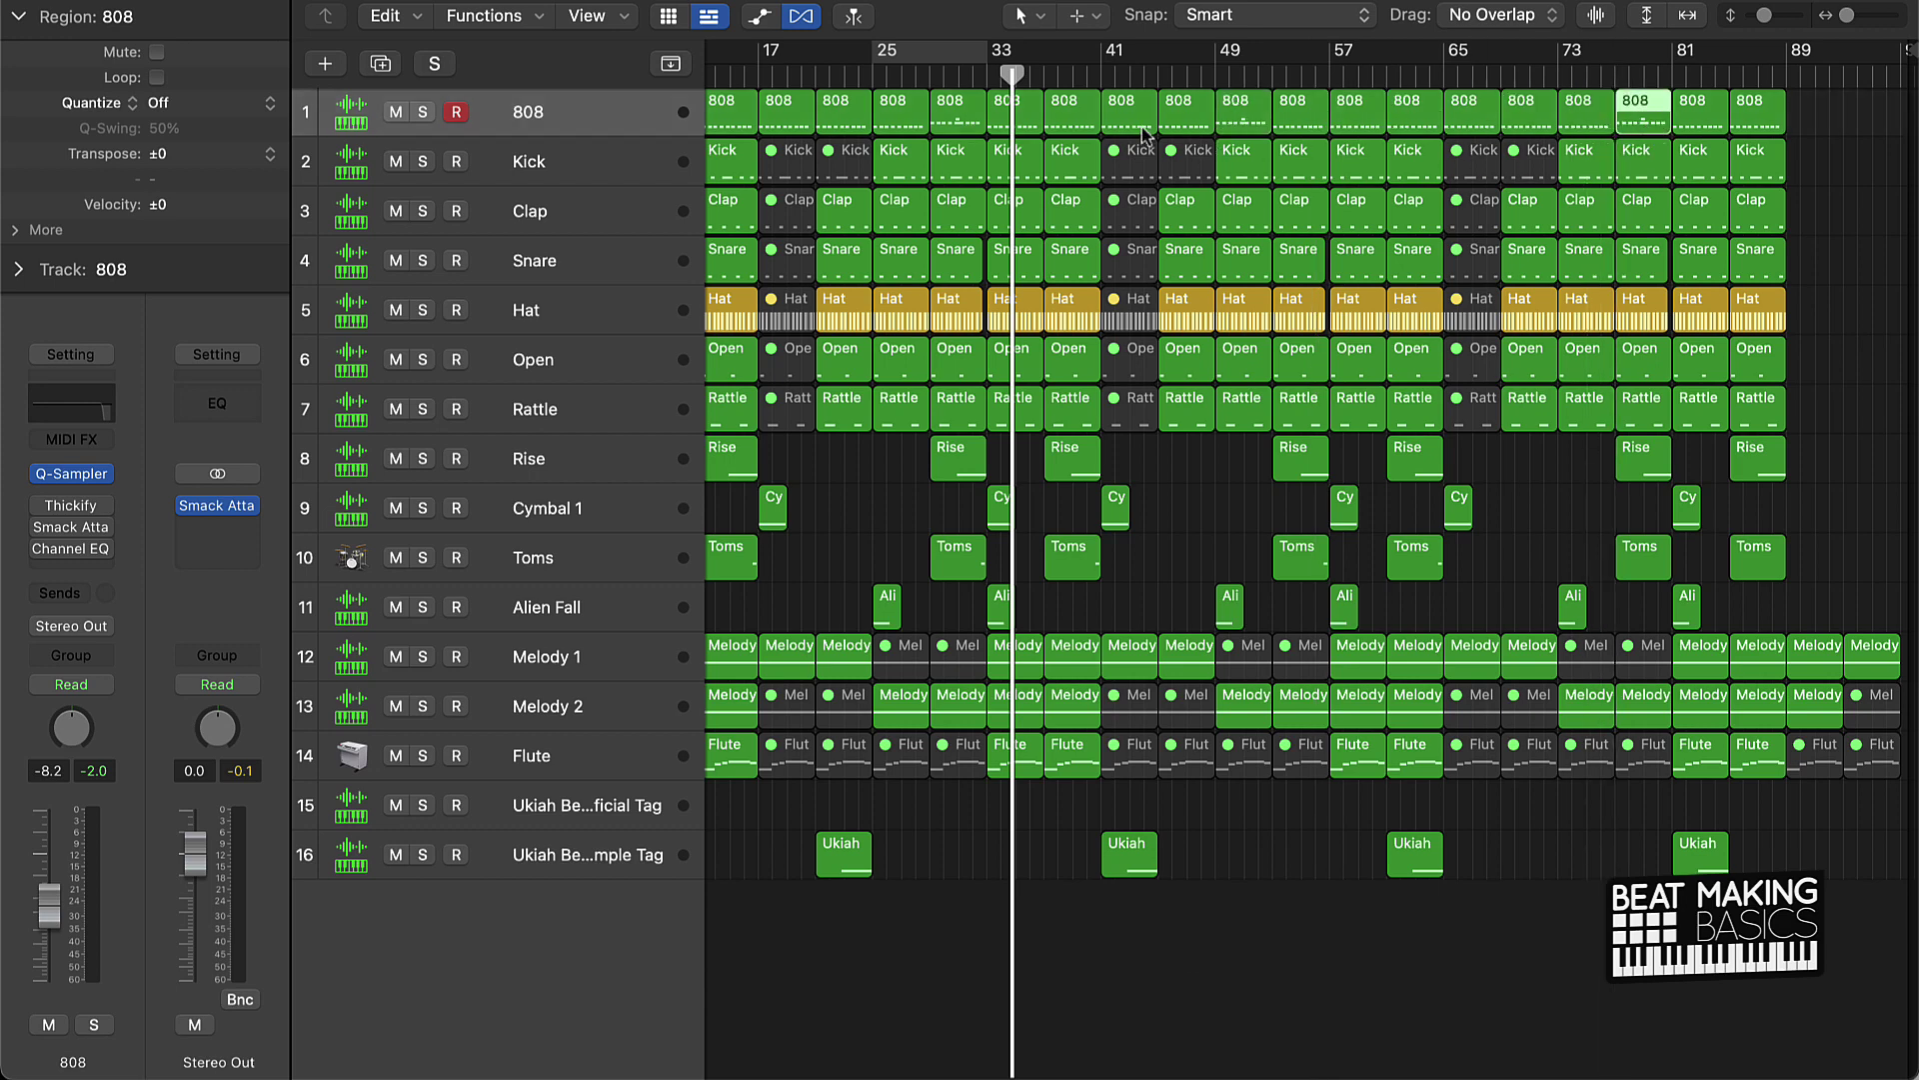
Step: In the 808 region at bar 17, split off the end of the last note before bar 19 and lower it to F3
scroll(855, 150, "left", 2)
left_click(875, 77)
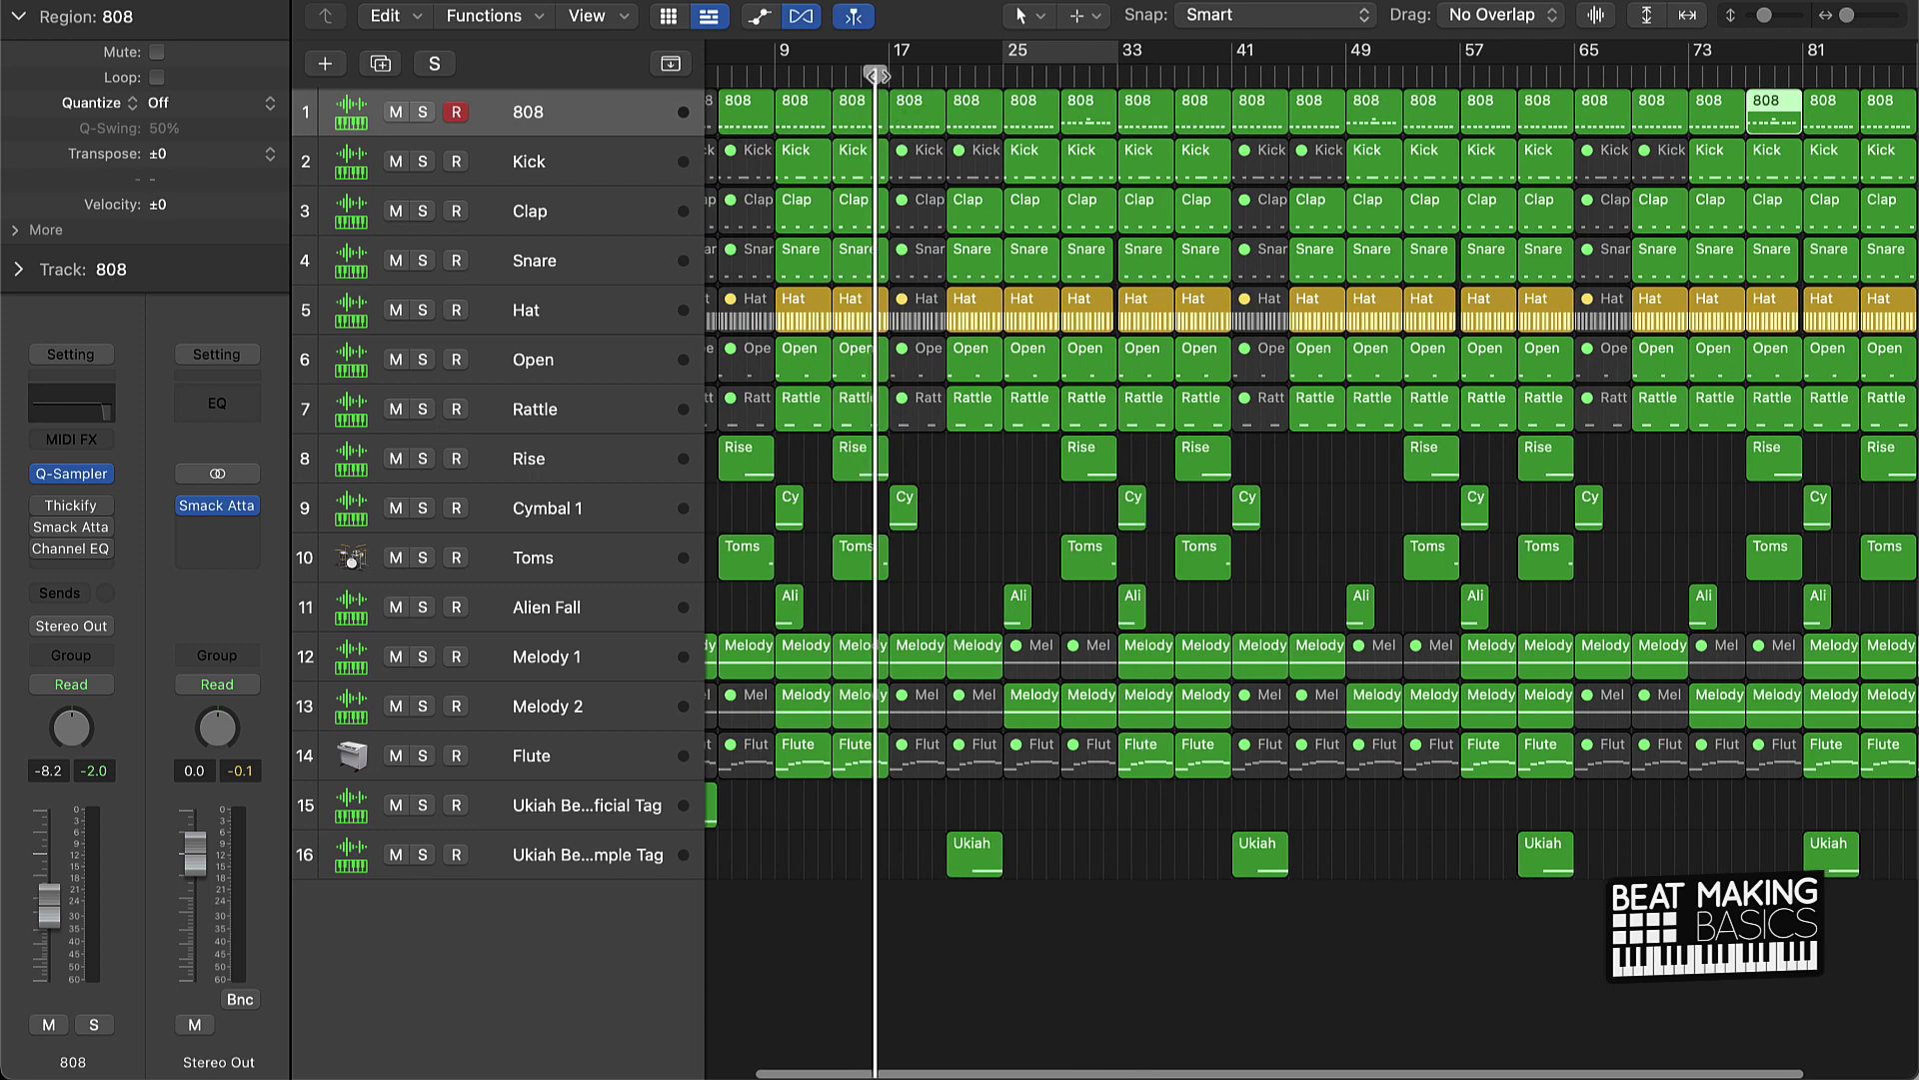
double_click(903, 114)
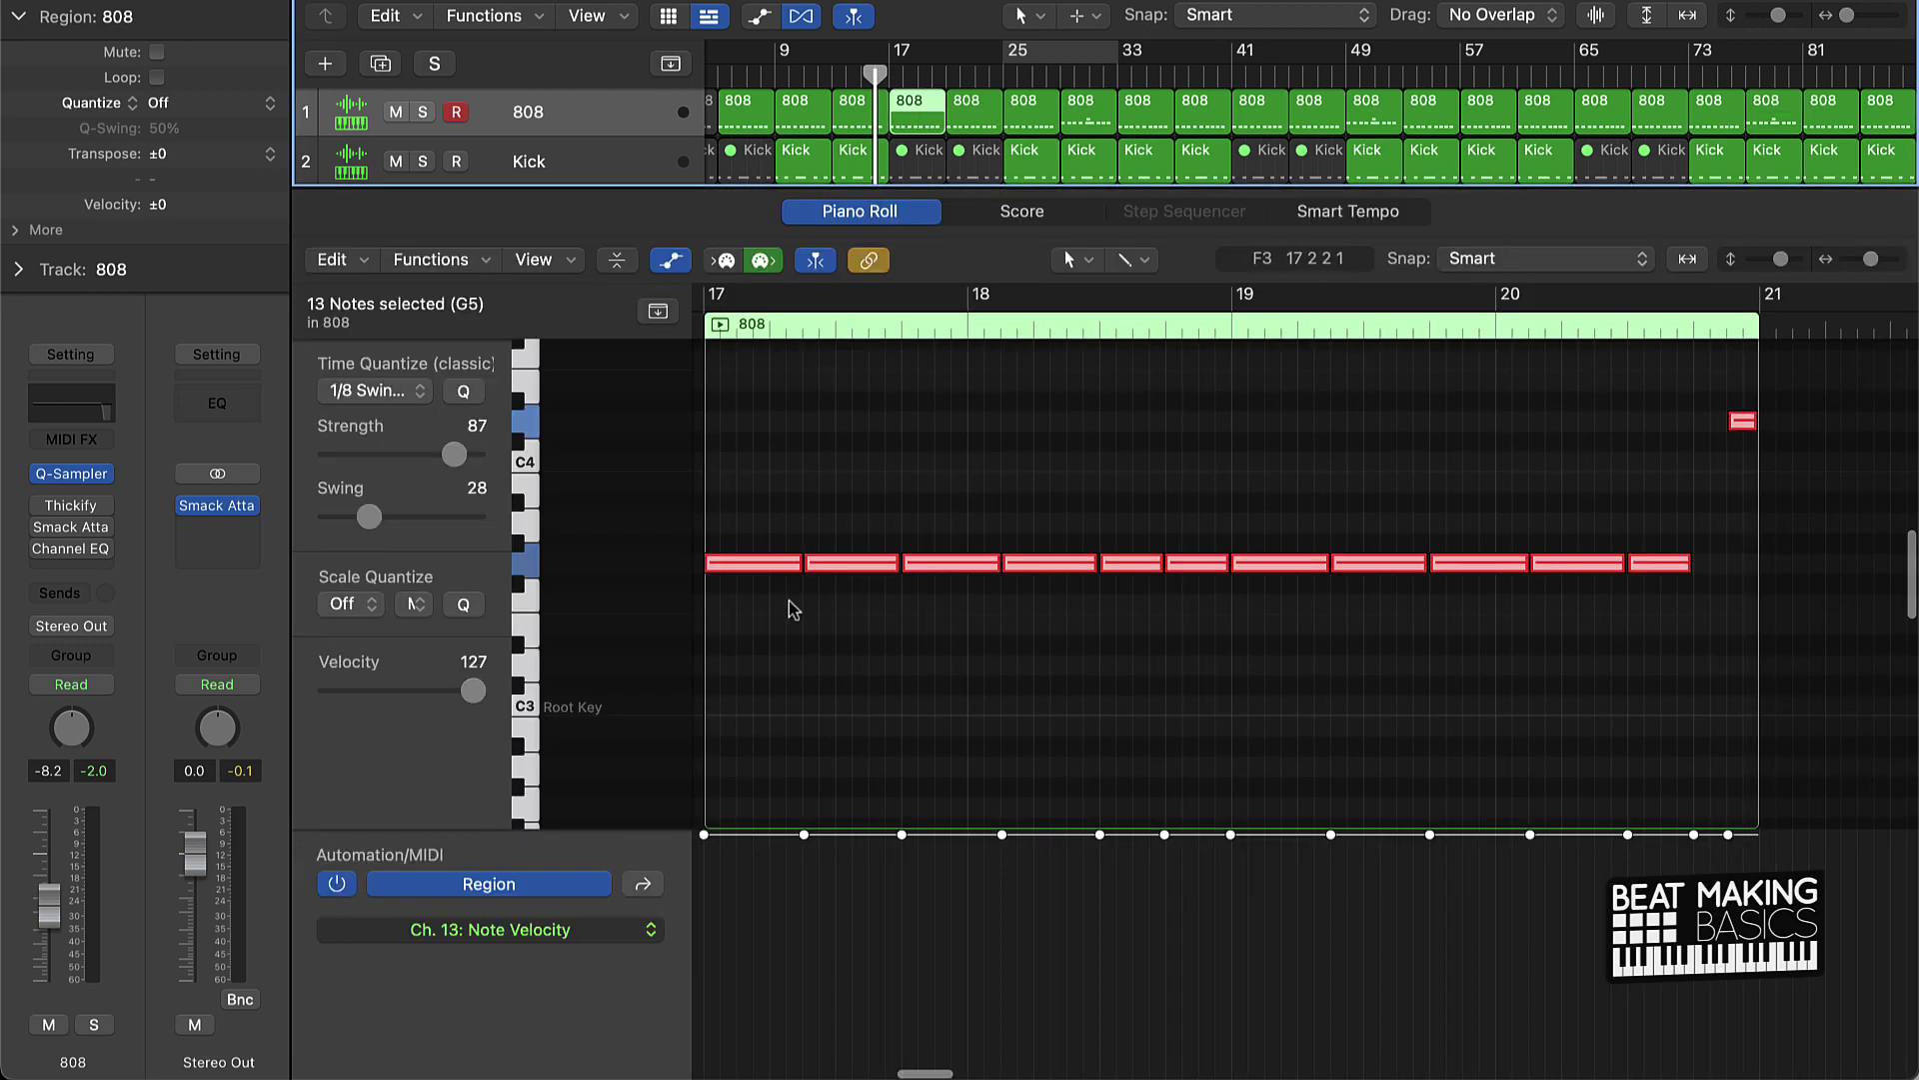
key("space")
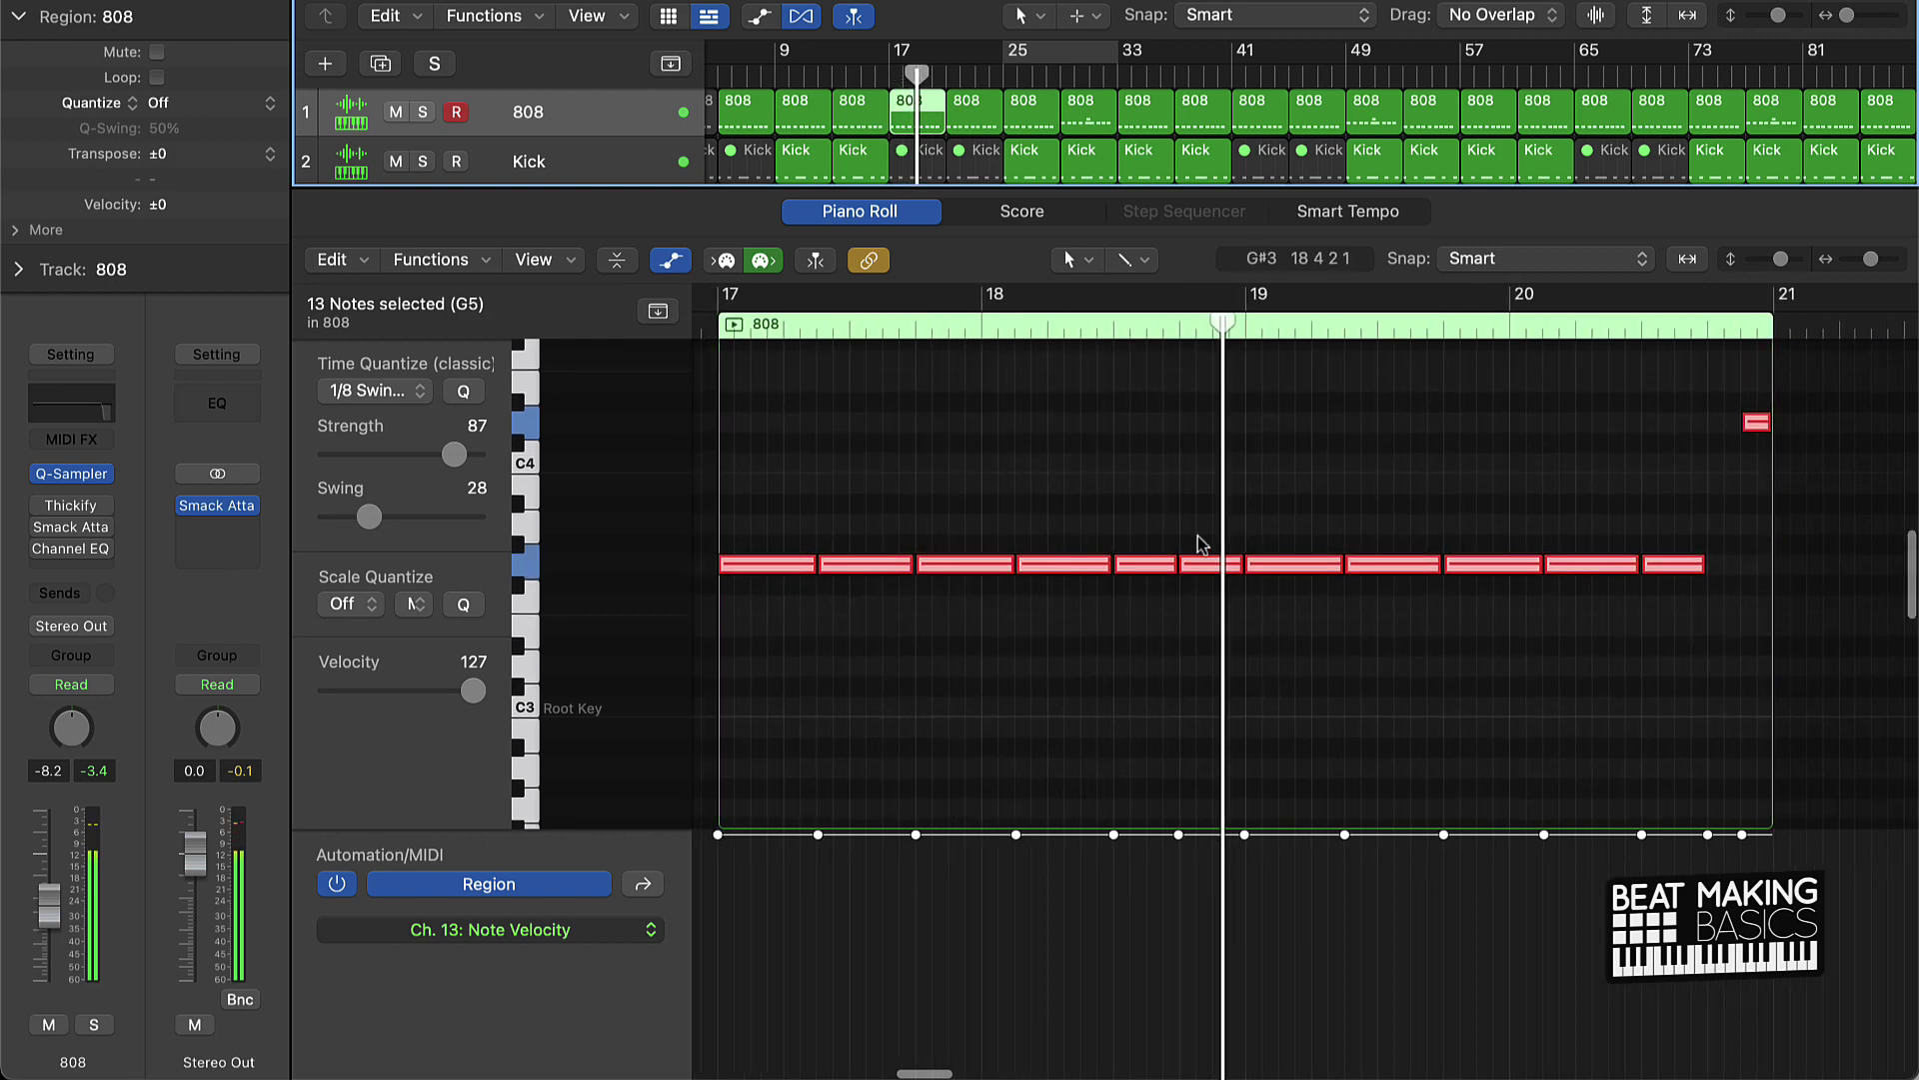
left_click(1253, 553, "ctrl+alt")
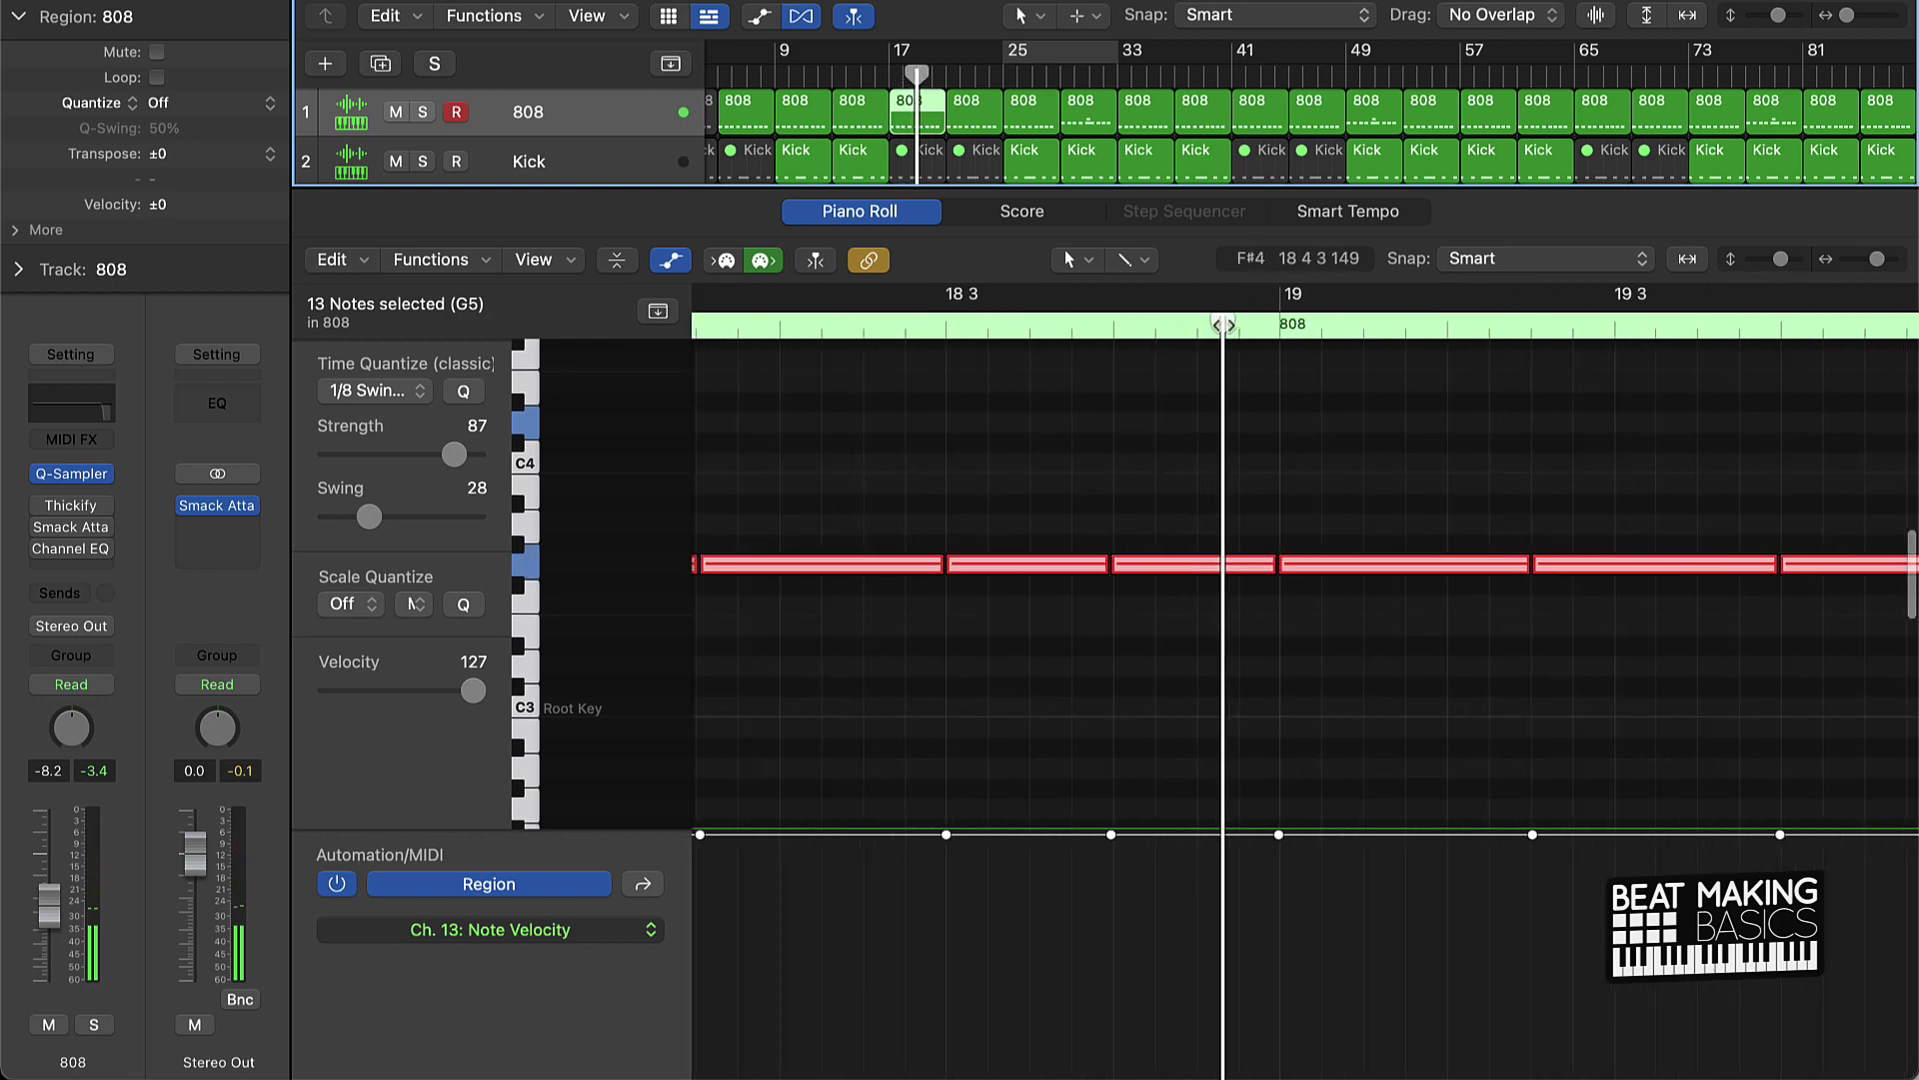
left_click_drag(1222, 325, 1240, 325)
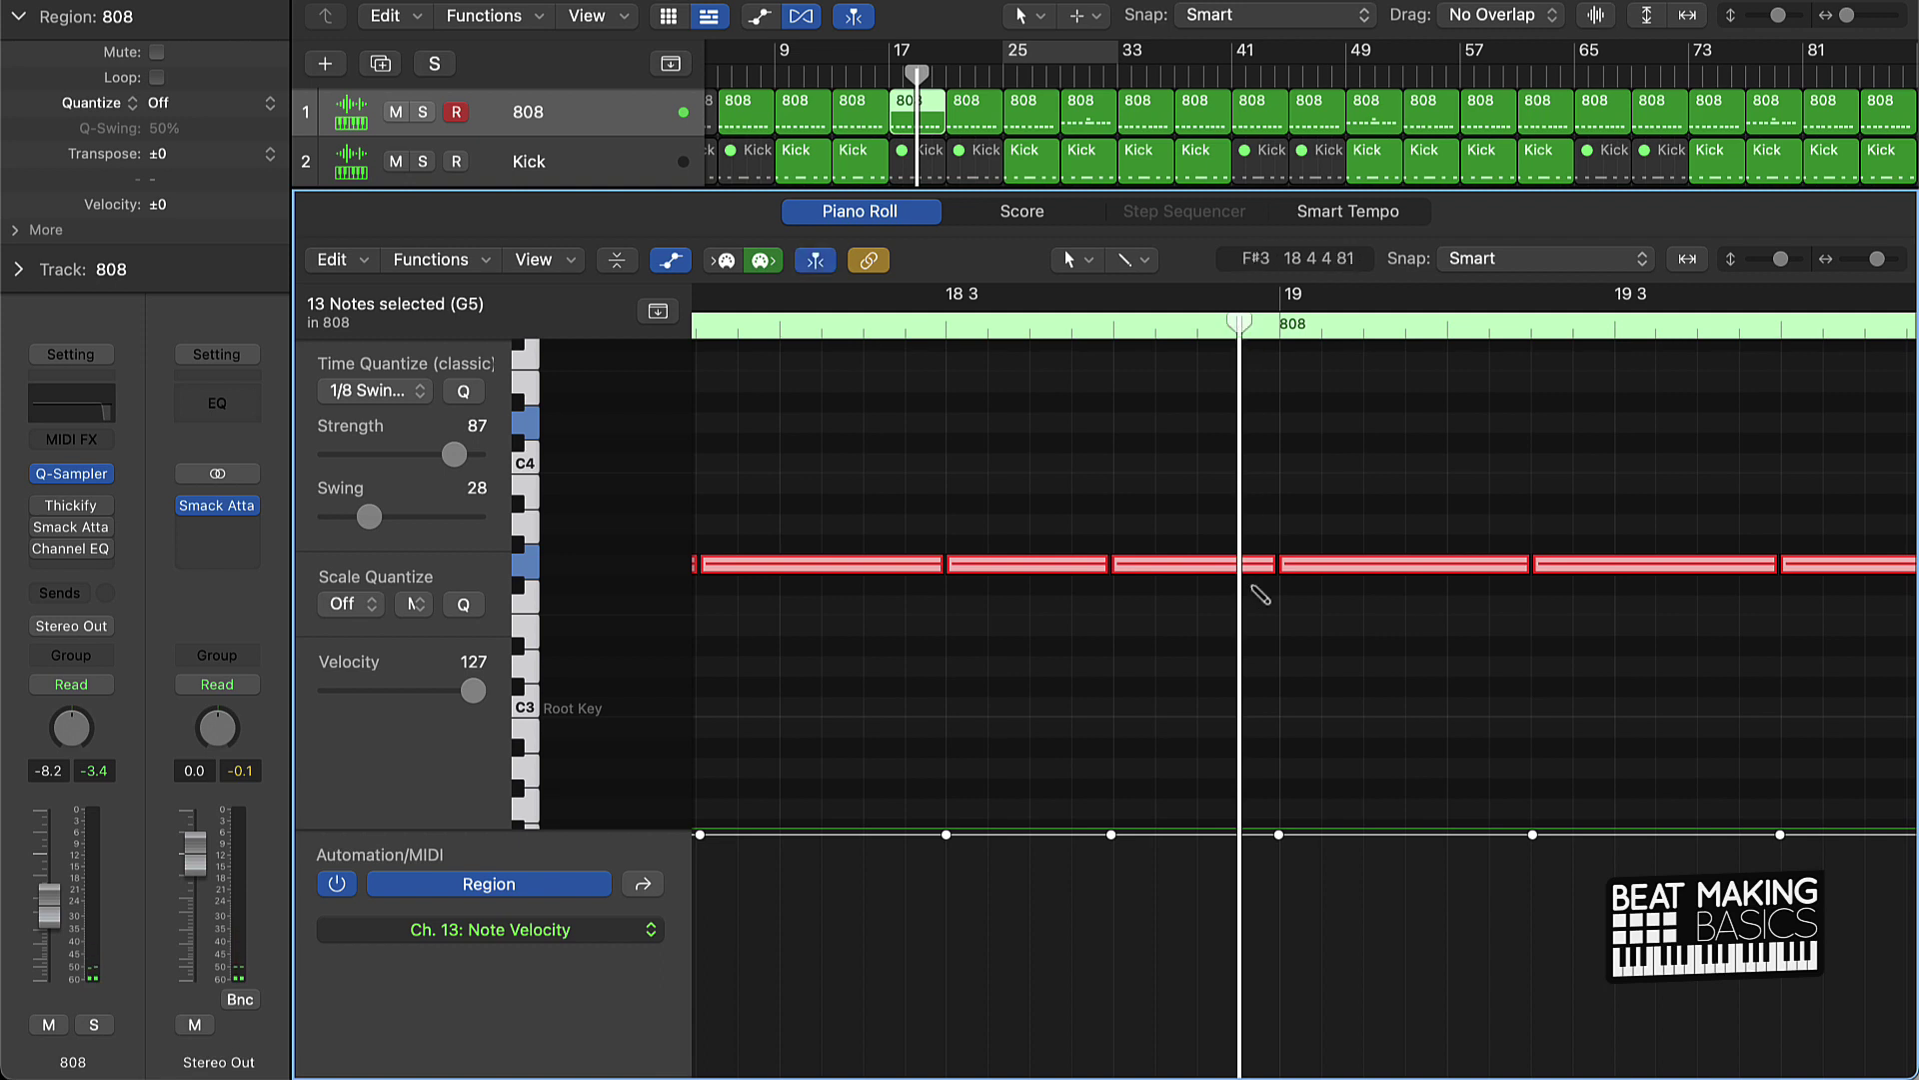
left_click(1258, 606)
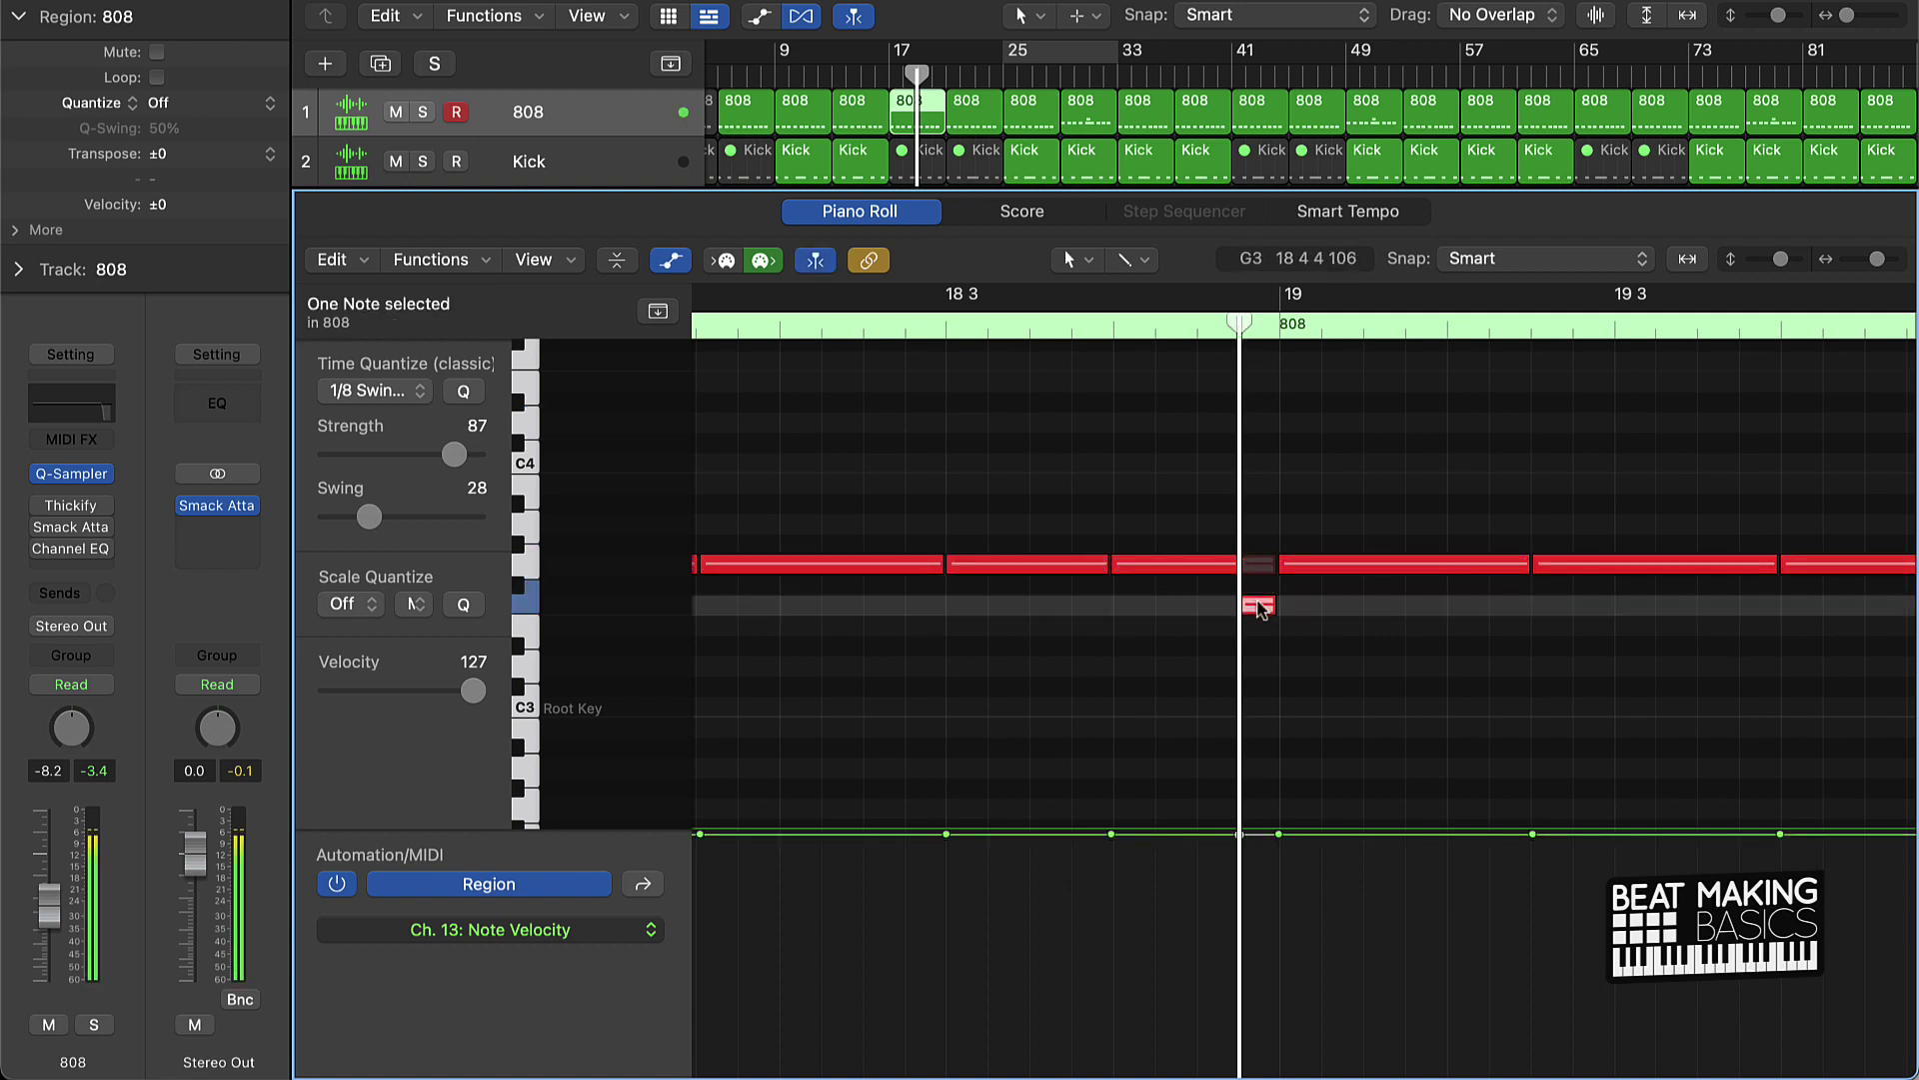
Step: Try splitting the F3 note before bar 19 into two short notes with a velocity of 105
left_click_drag(1242, 322, 1260, 322)
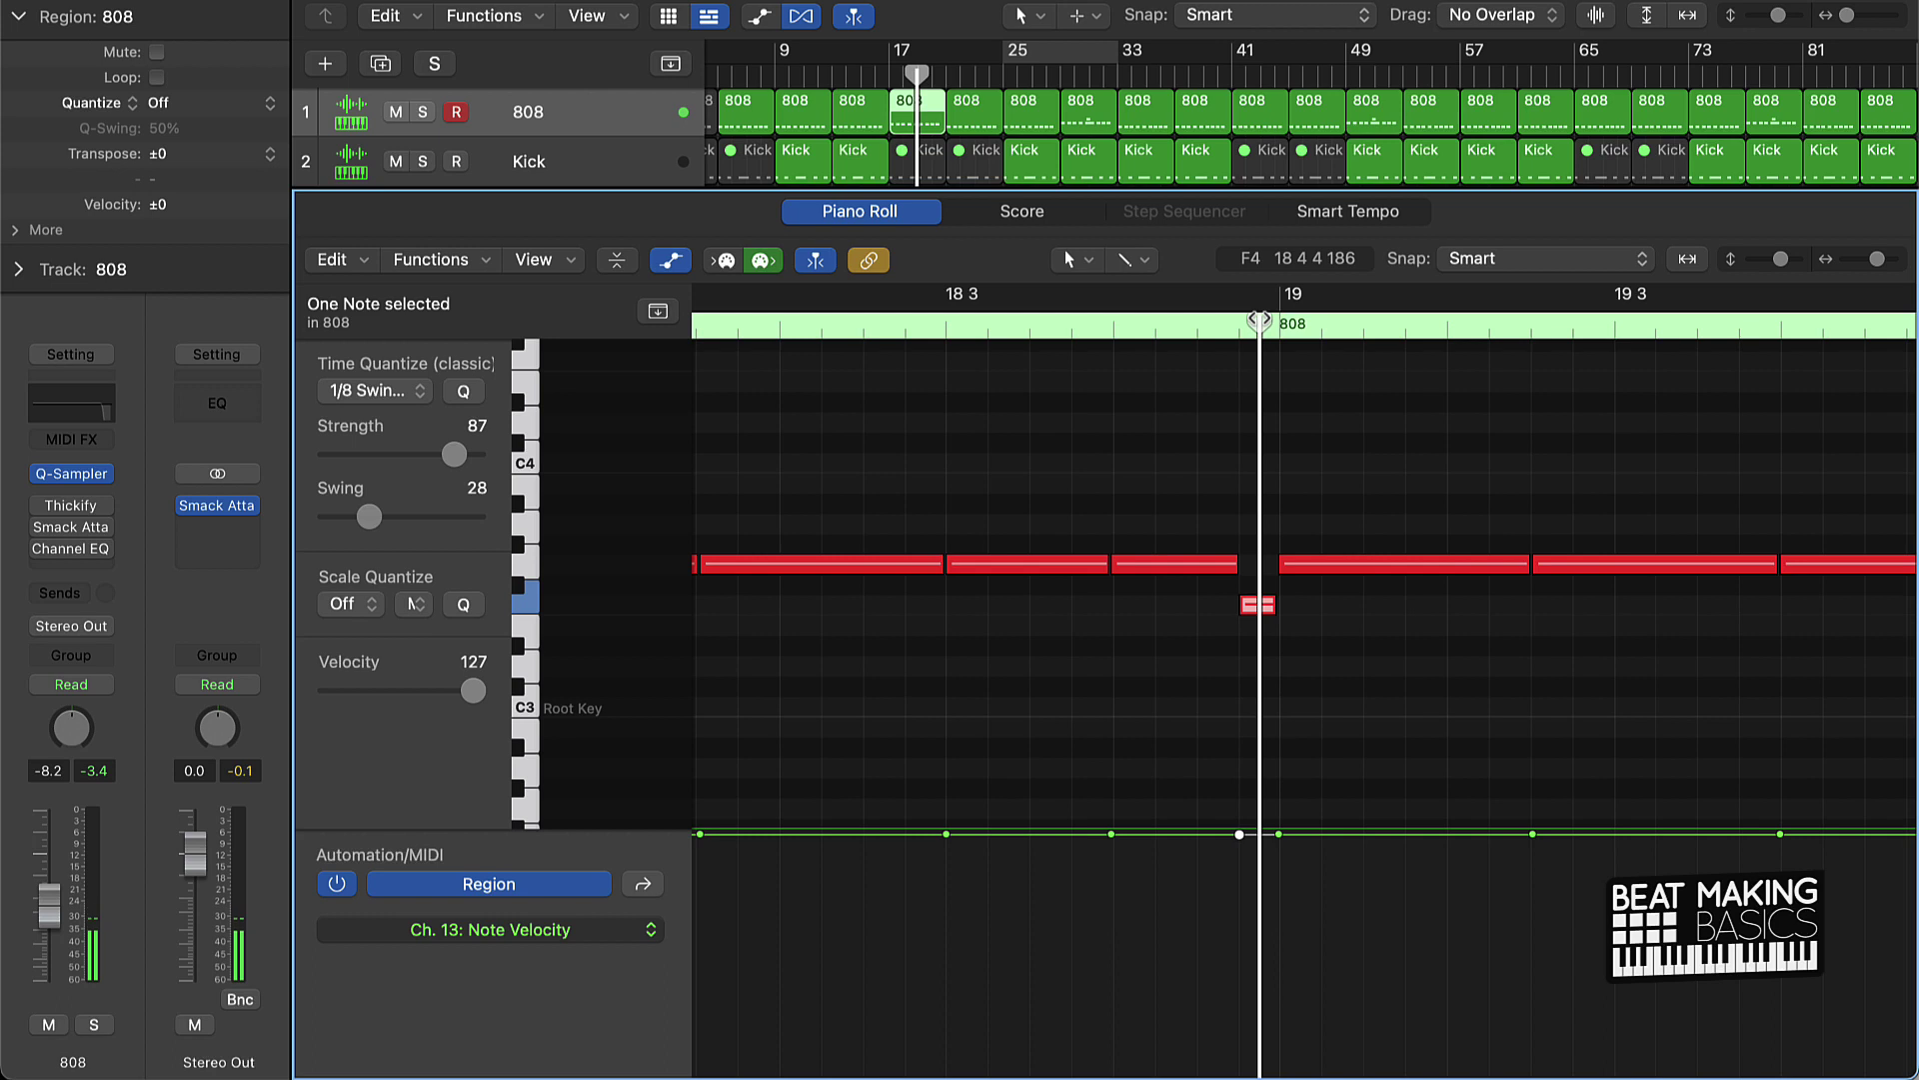
left_click(1325, 649)
left_click_drag(1300, 598, 1217, 617)
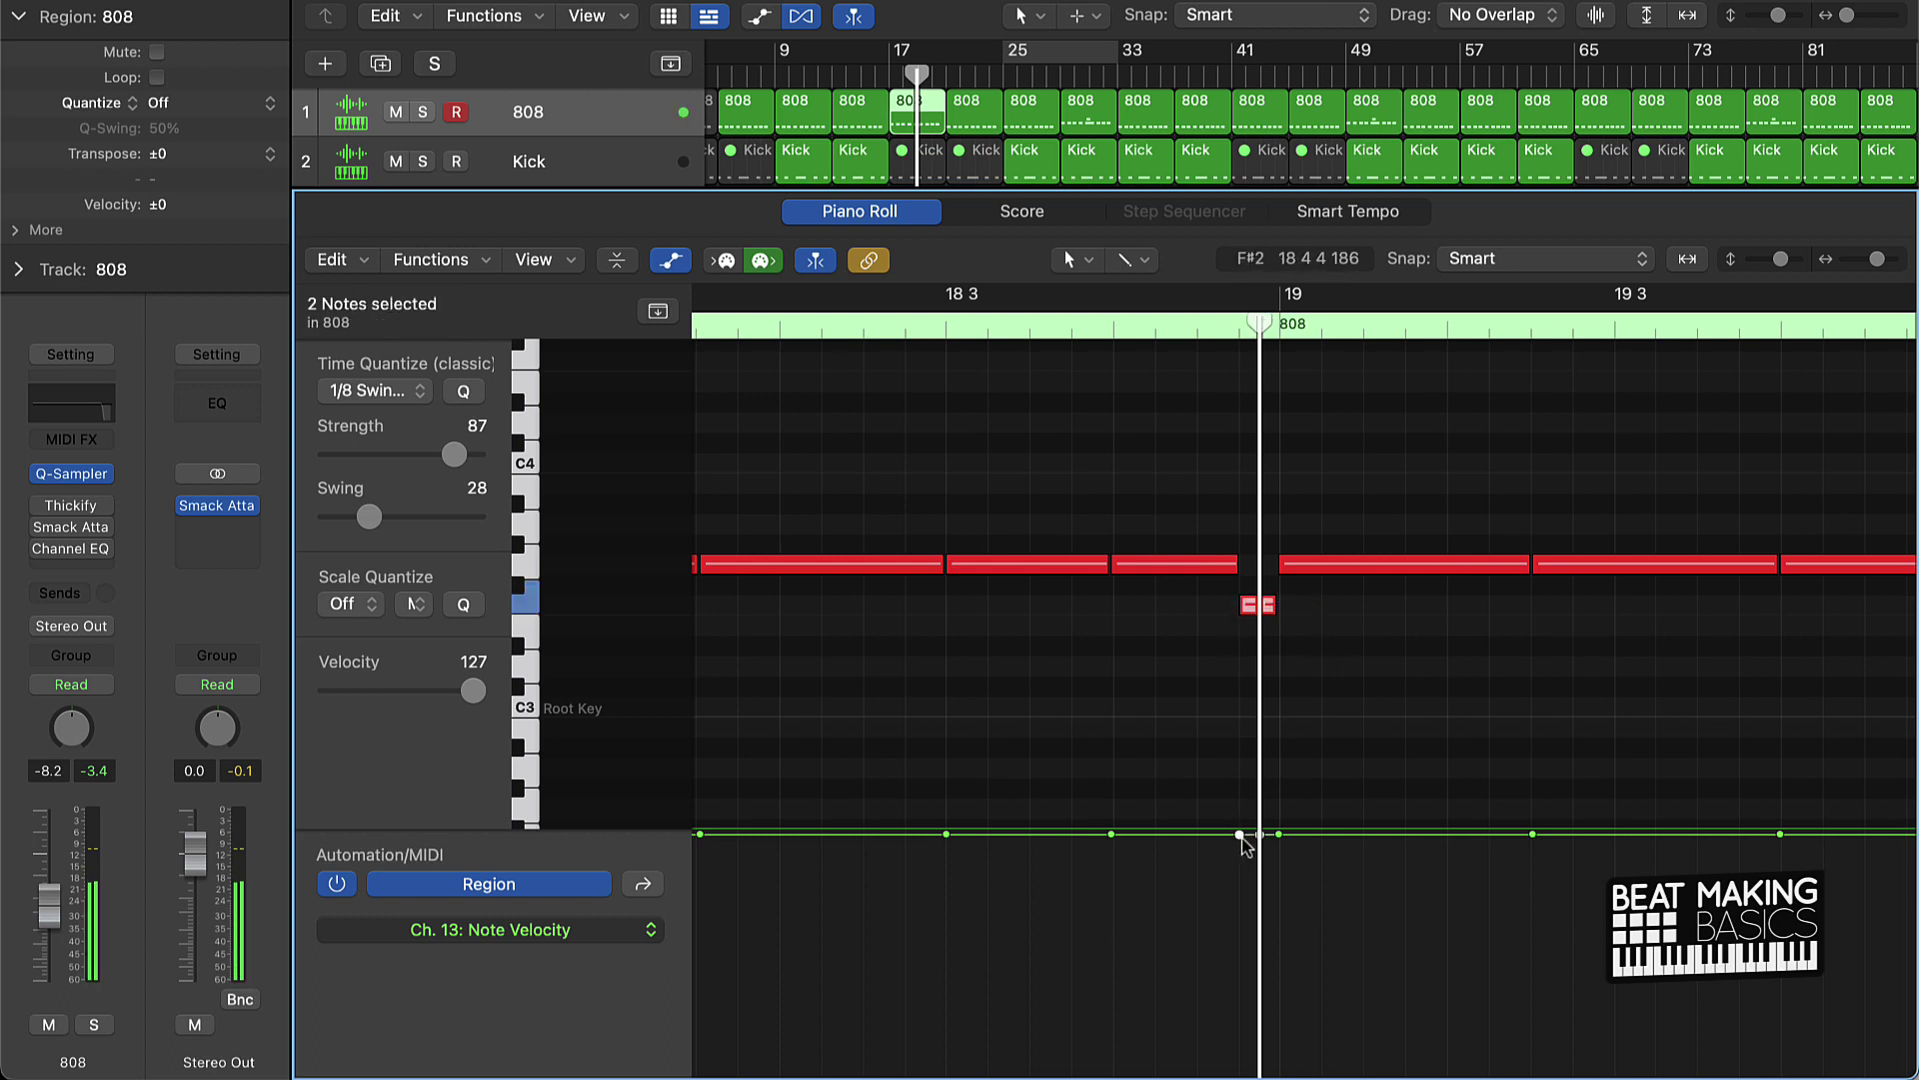
left_click_drag(1244, 845, 1246, 877)
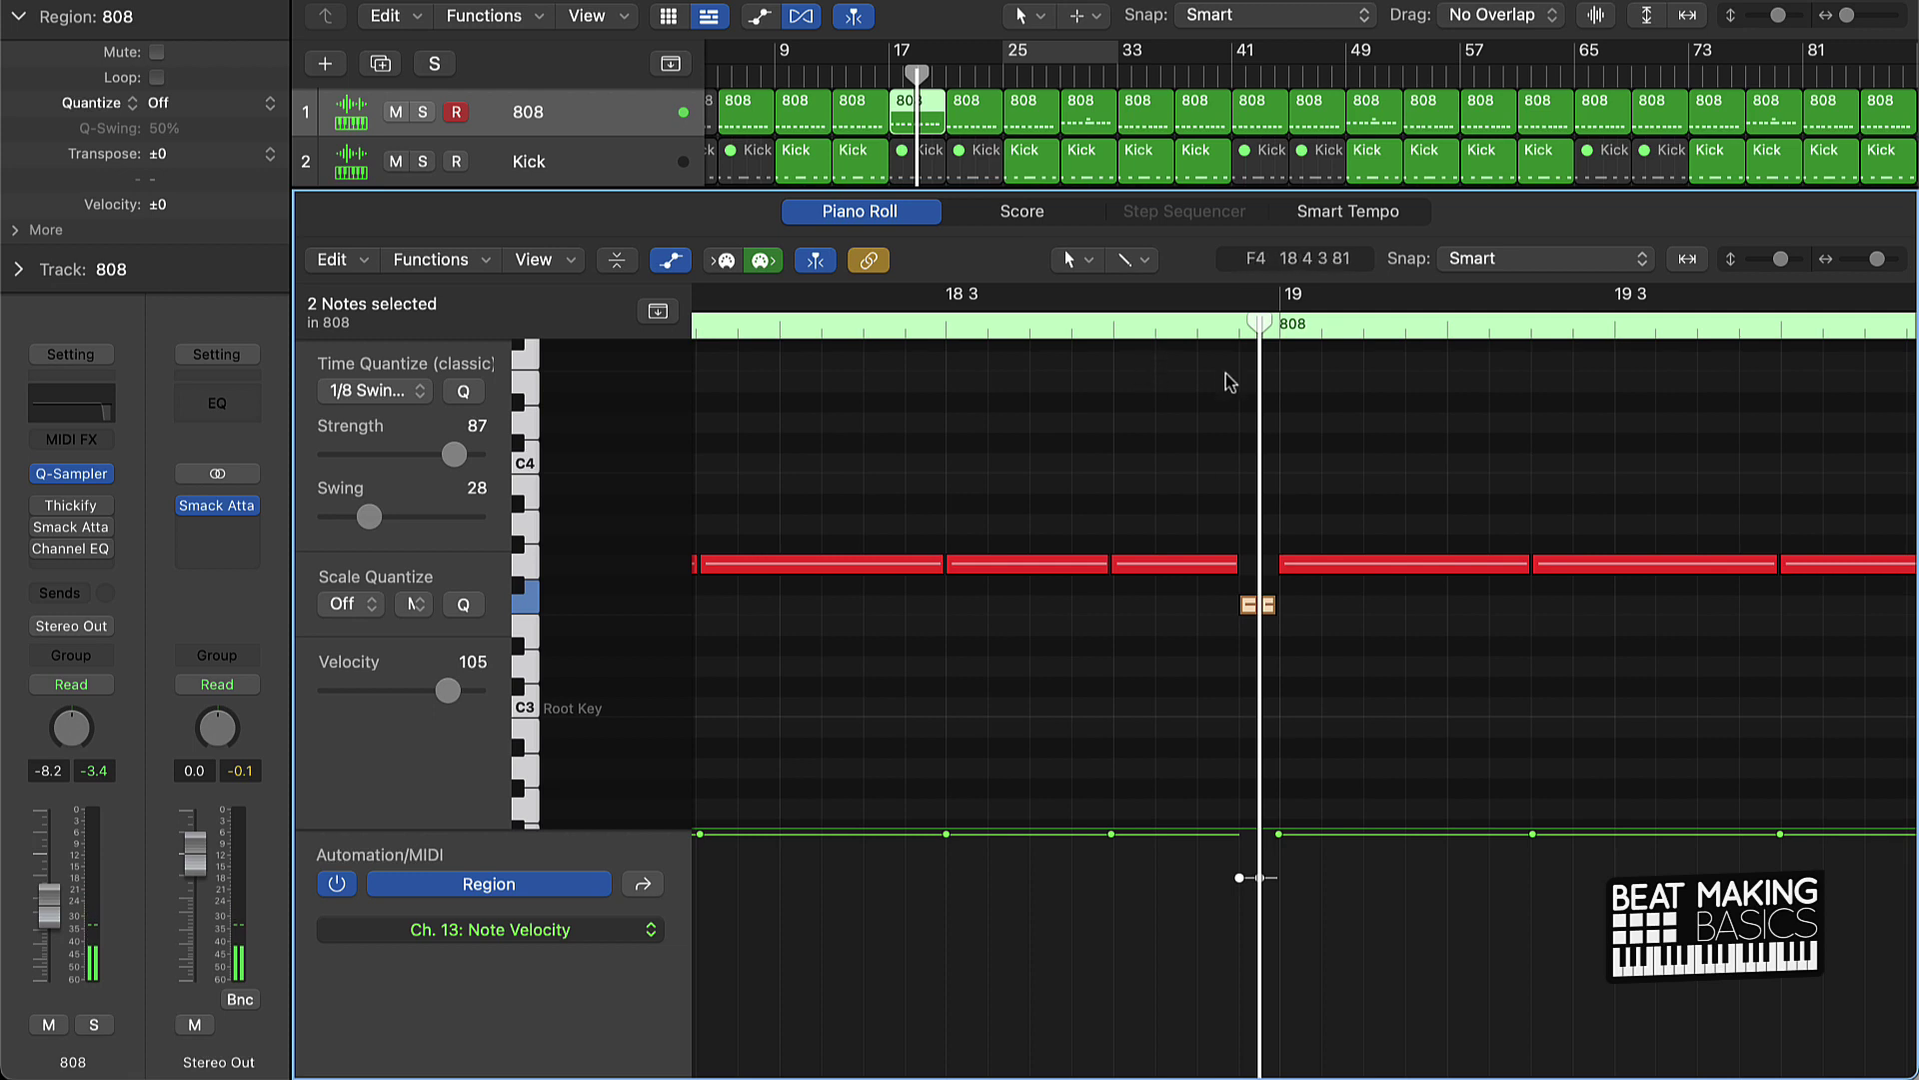
Step: Play back the two short F3 notes, and undo their velocity change and the split
left_click(1302, 622)
left_click_drag(1305, 600, 1245, 614)
left_click(1310, 660)
left_click(1245, 606)
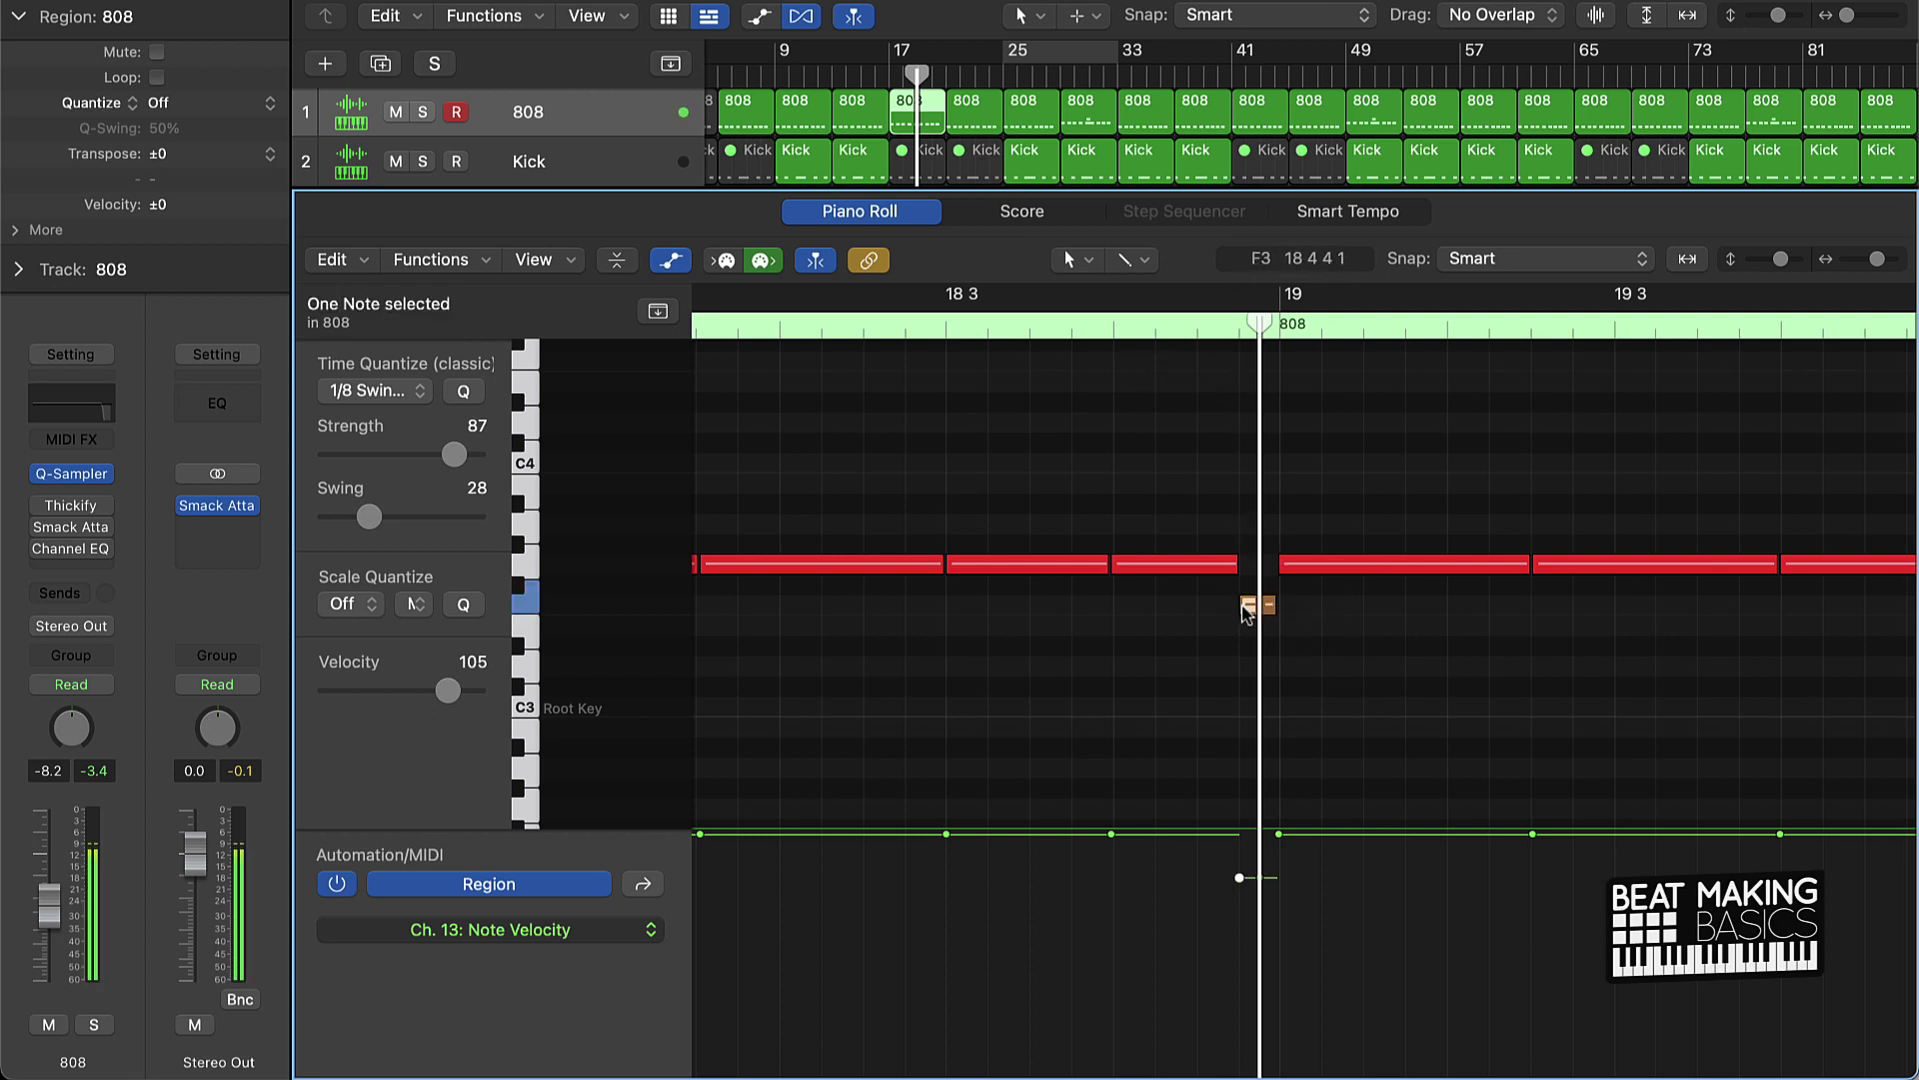
double_click(818, 322)
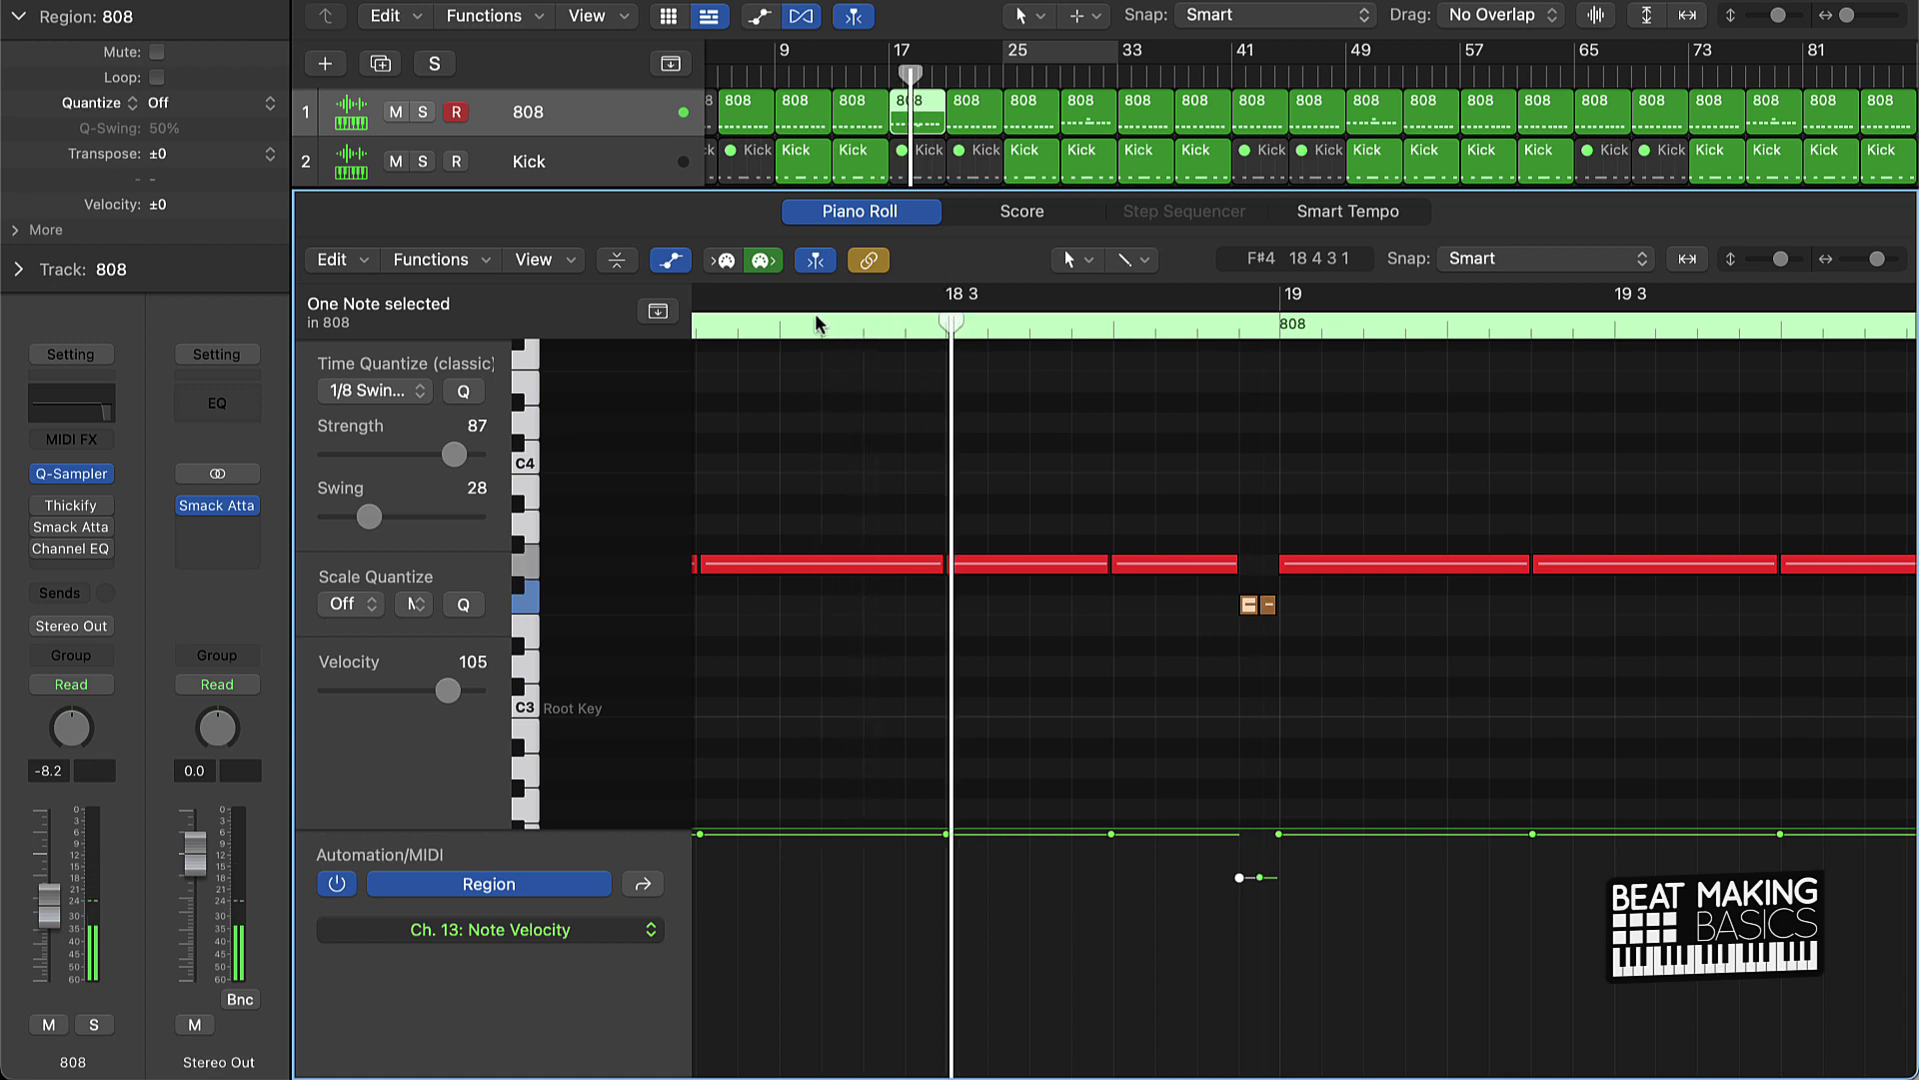
left_click(1316, 680)
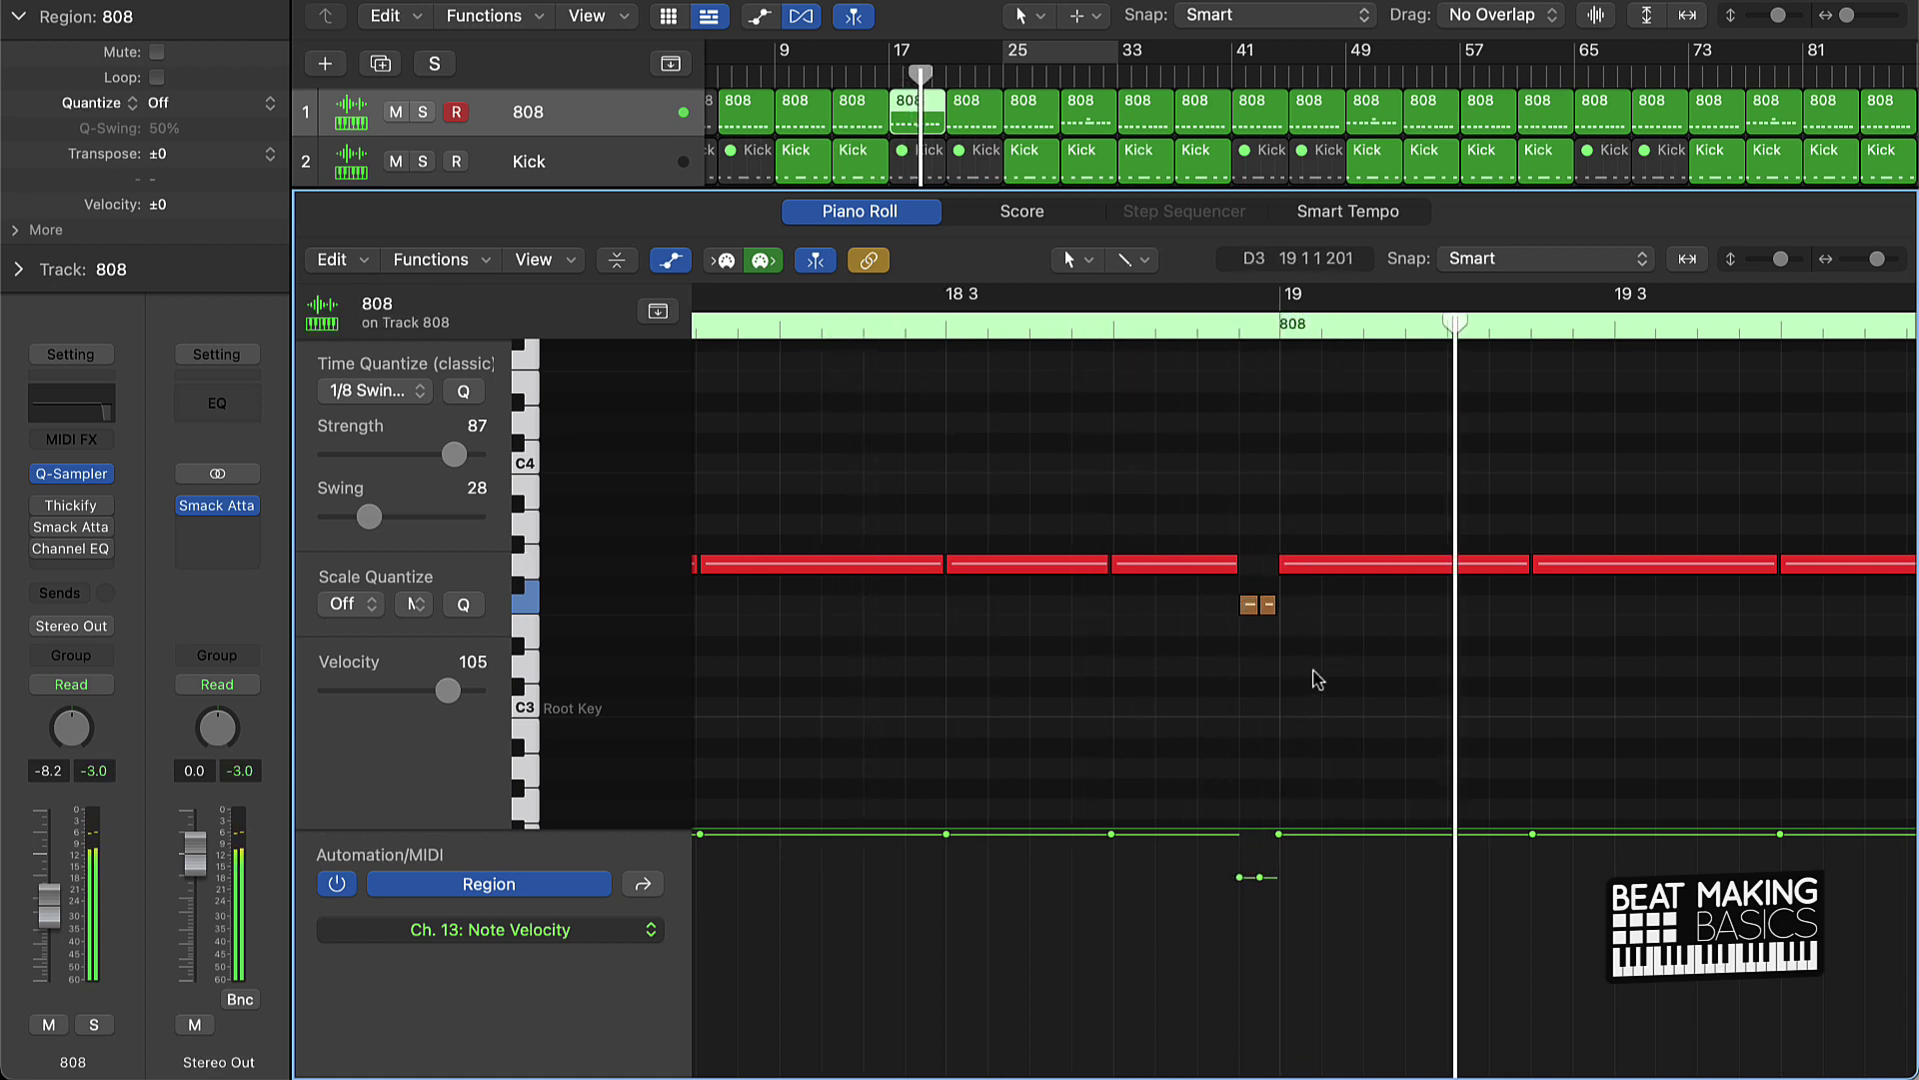
key("super+z")
key("super+z")
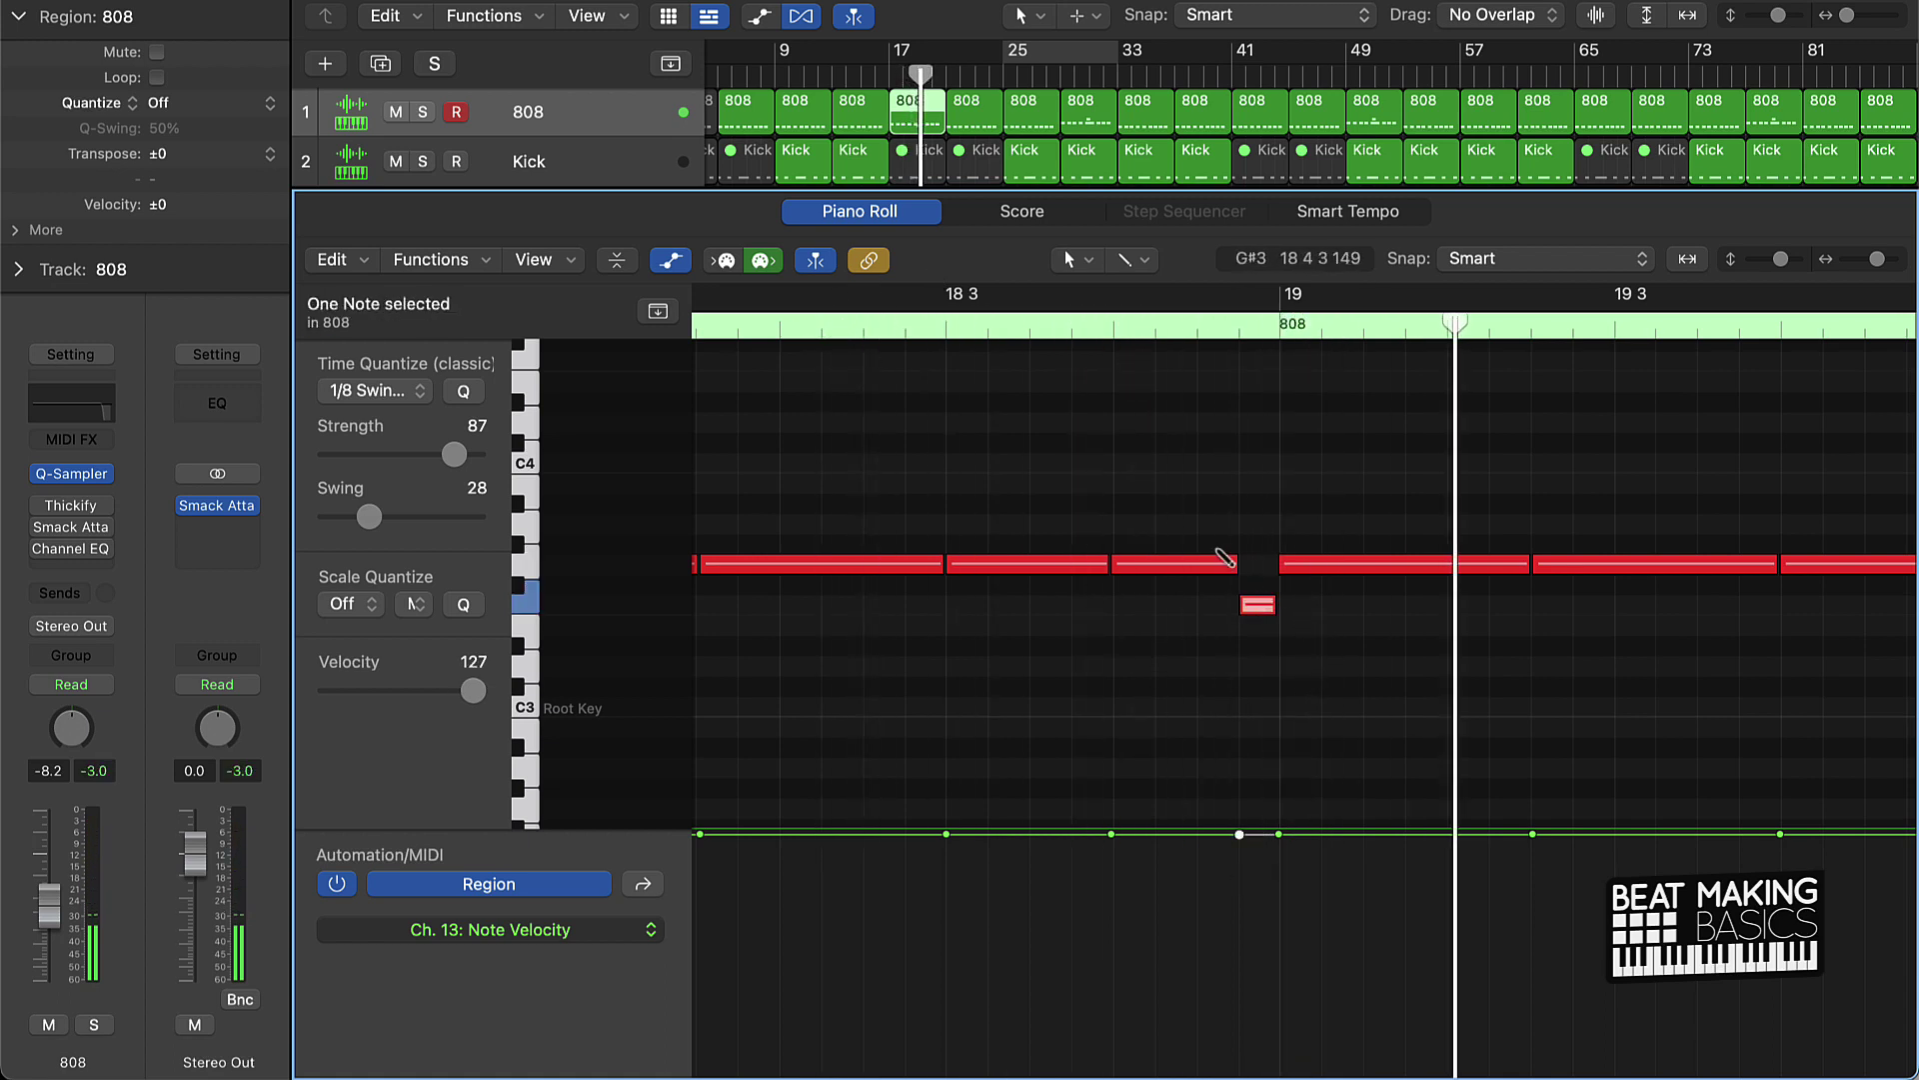
Step: Split off another note end just before the F3 note, lower it to F3 with a velocity of 102, and play it back
left_click_drag(1238, 565, 1220, 608)
left_click(918, 322)
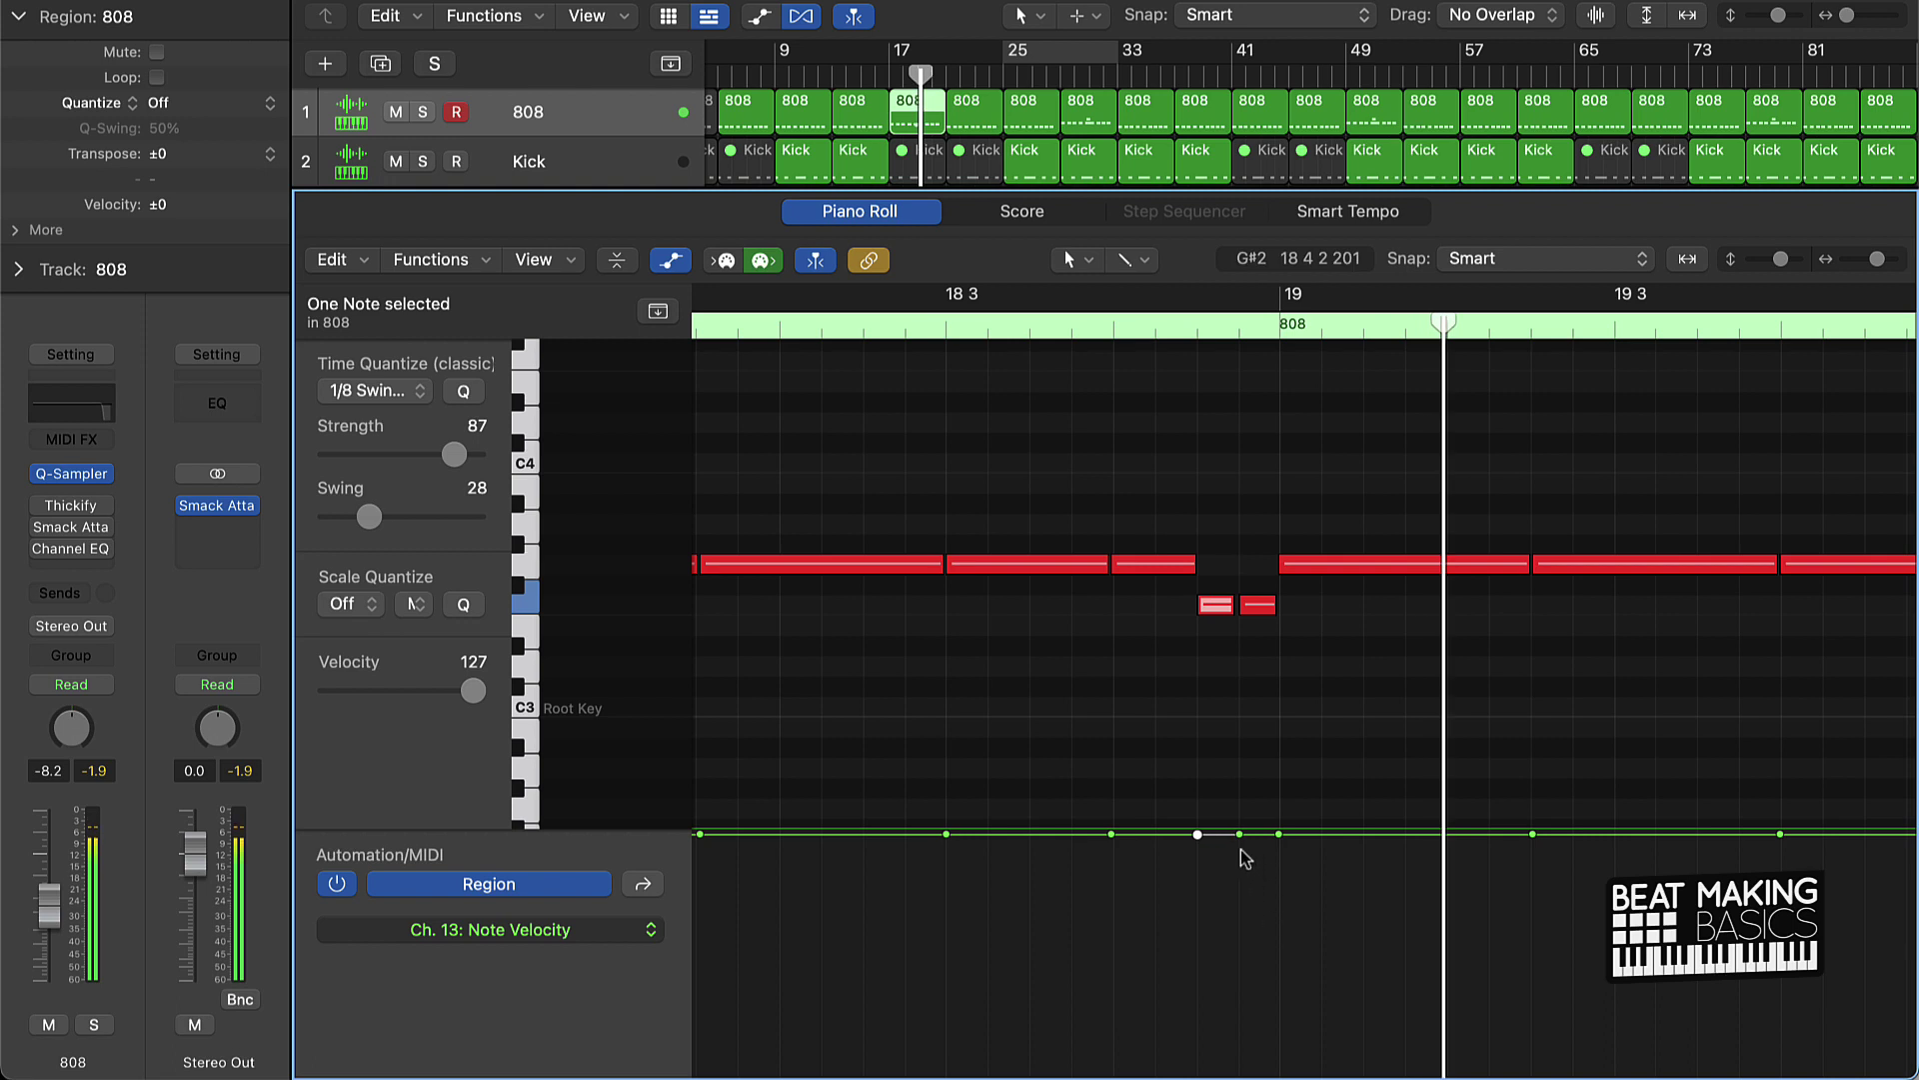
left_click_drag(1197, 834, 1240, 922)
left_click(845, 322)
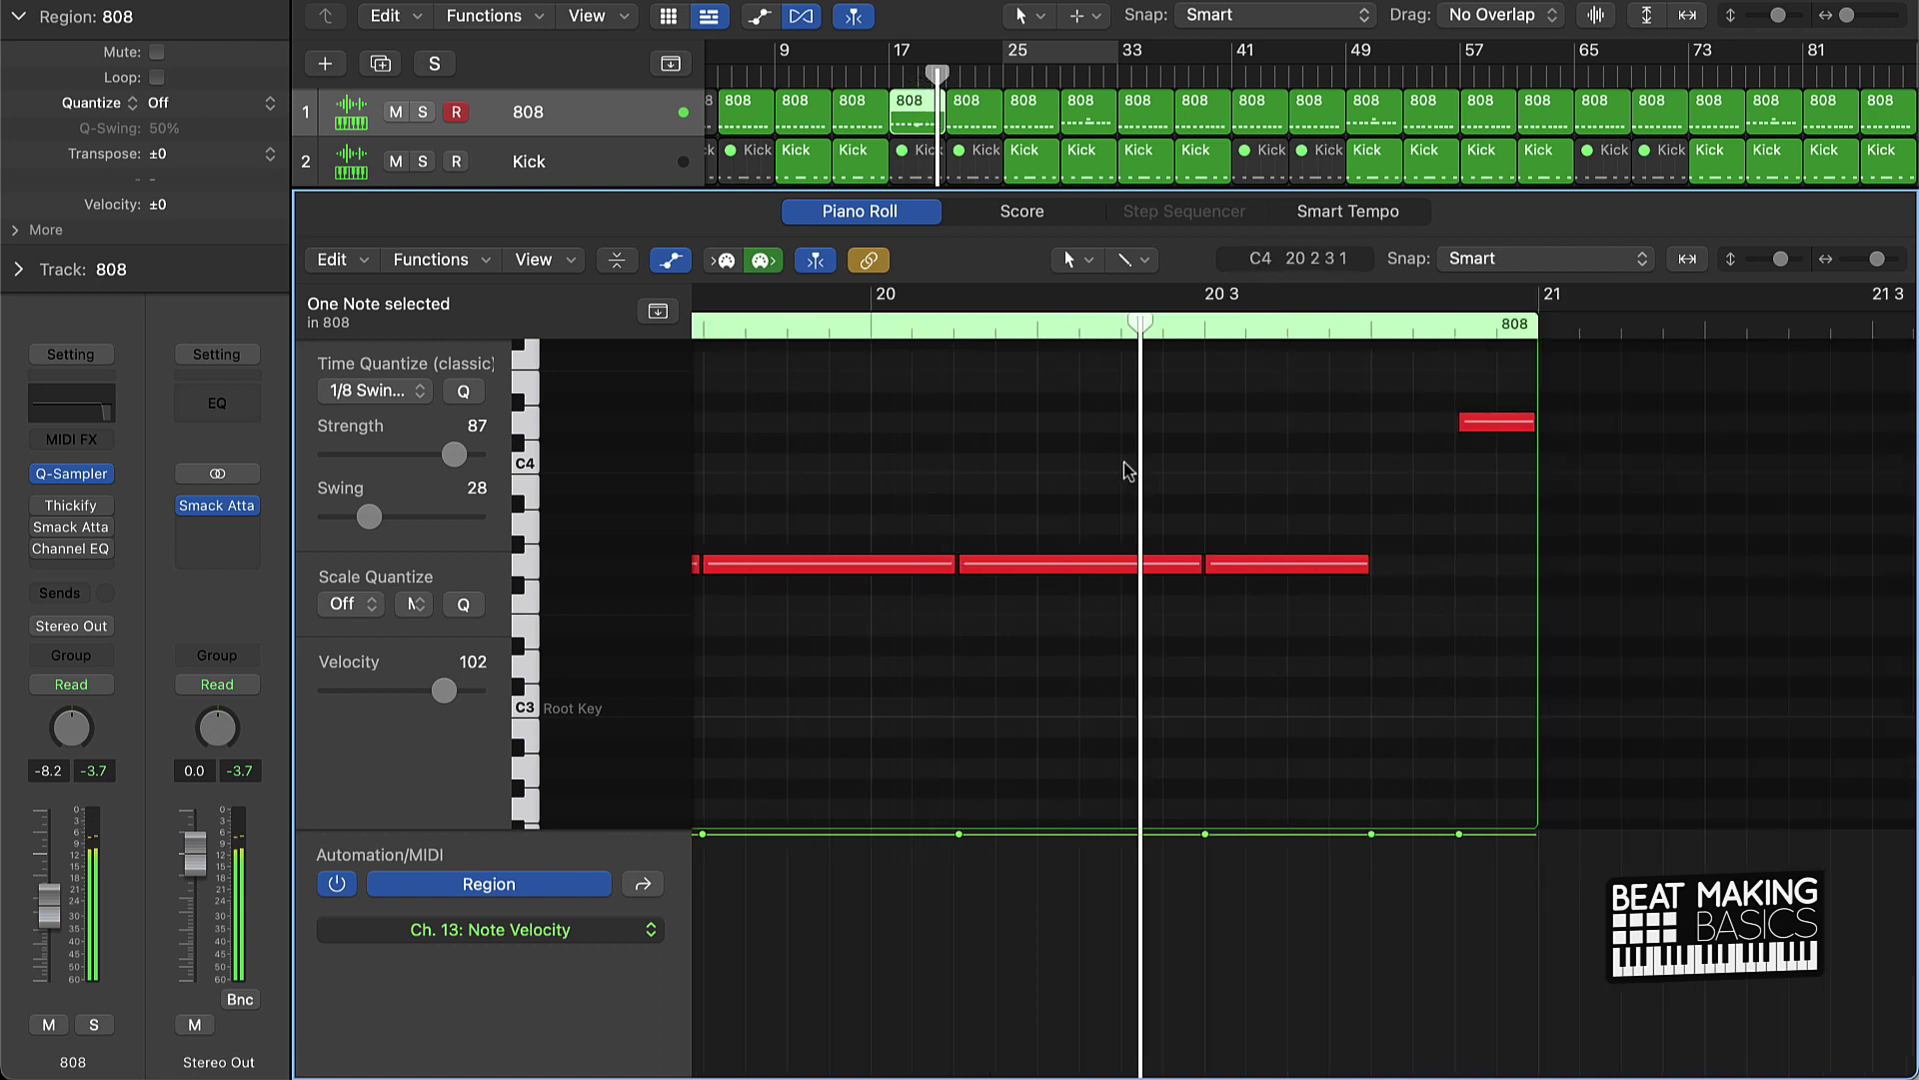
Step: Split off the end of the note around bar 20 beat 3, lower it to F3, and divide it into two equal notes
key("space")
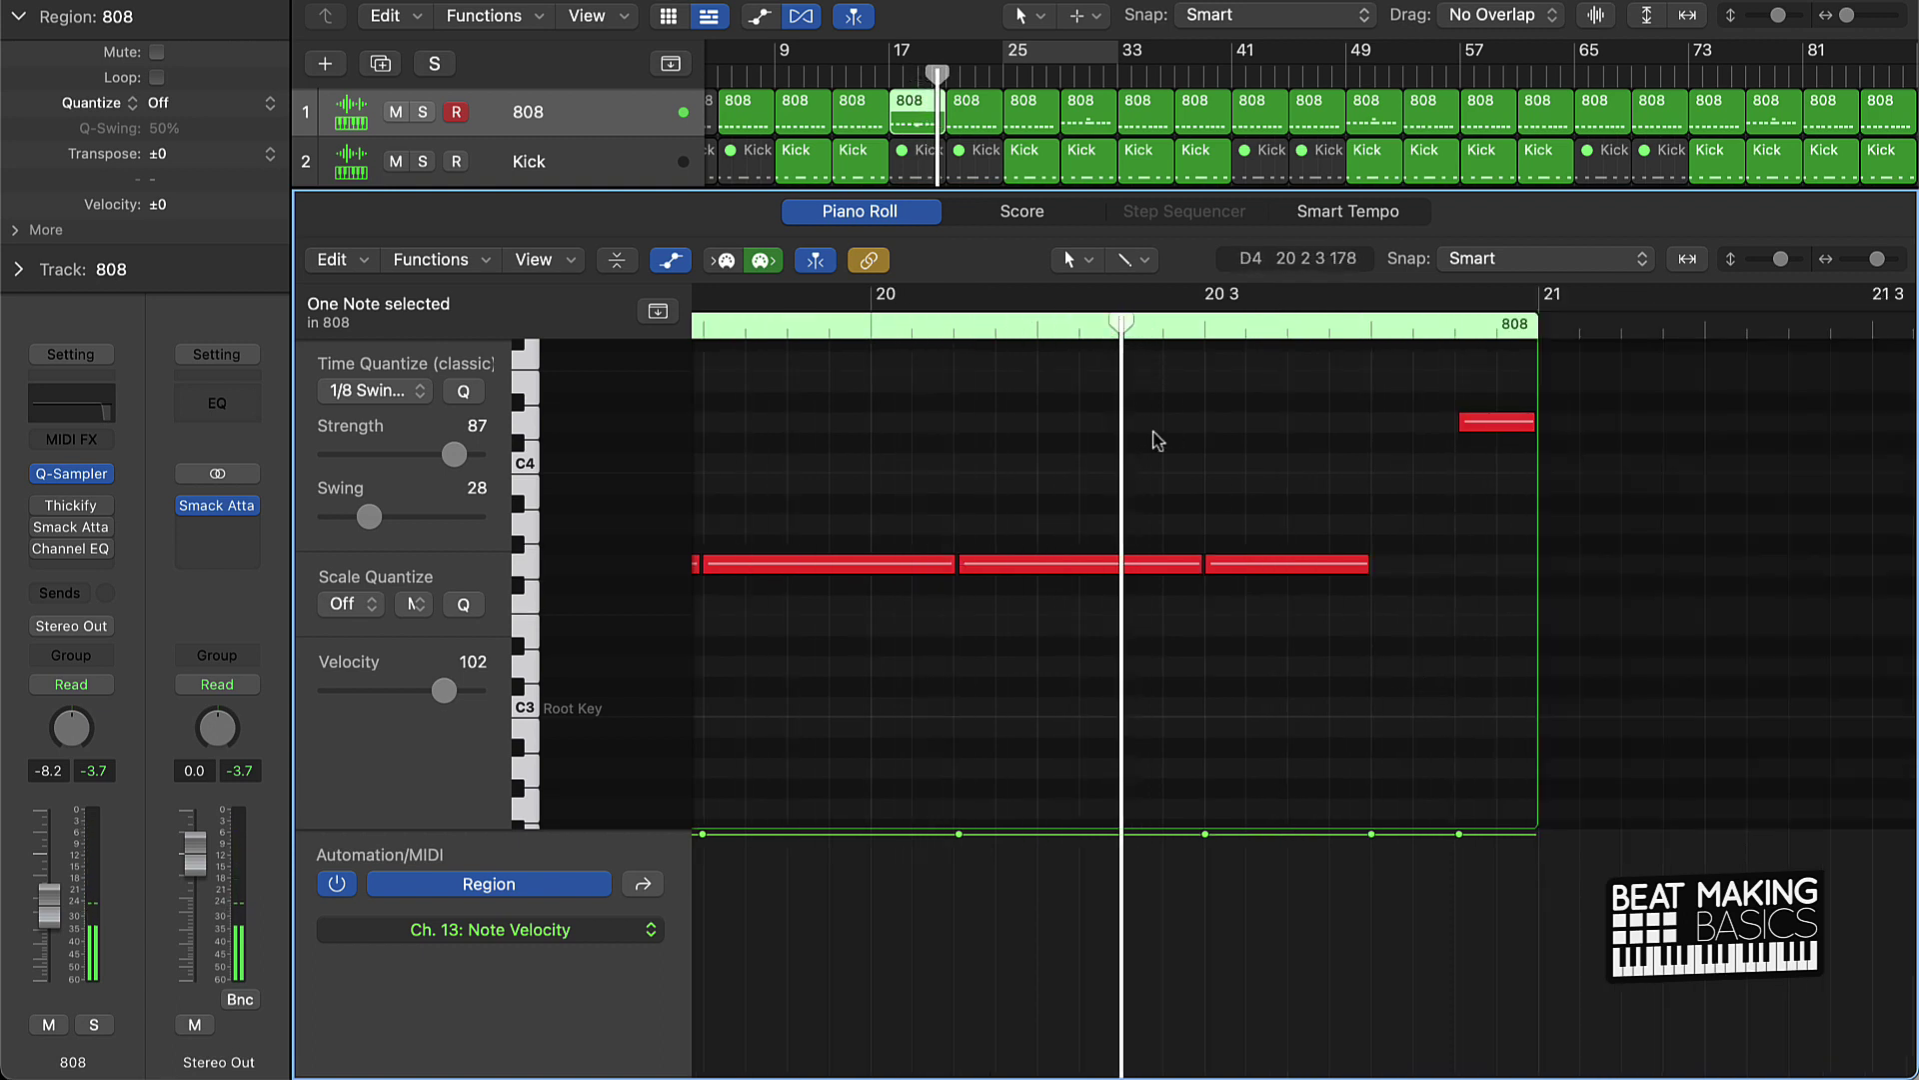
left_click(1153, 564)
left_click_drag(1159, 566, 1169, 617)
left_click(1163, 325)
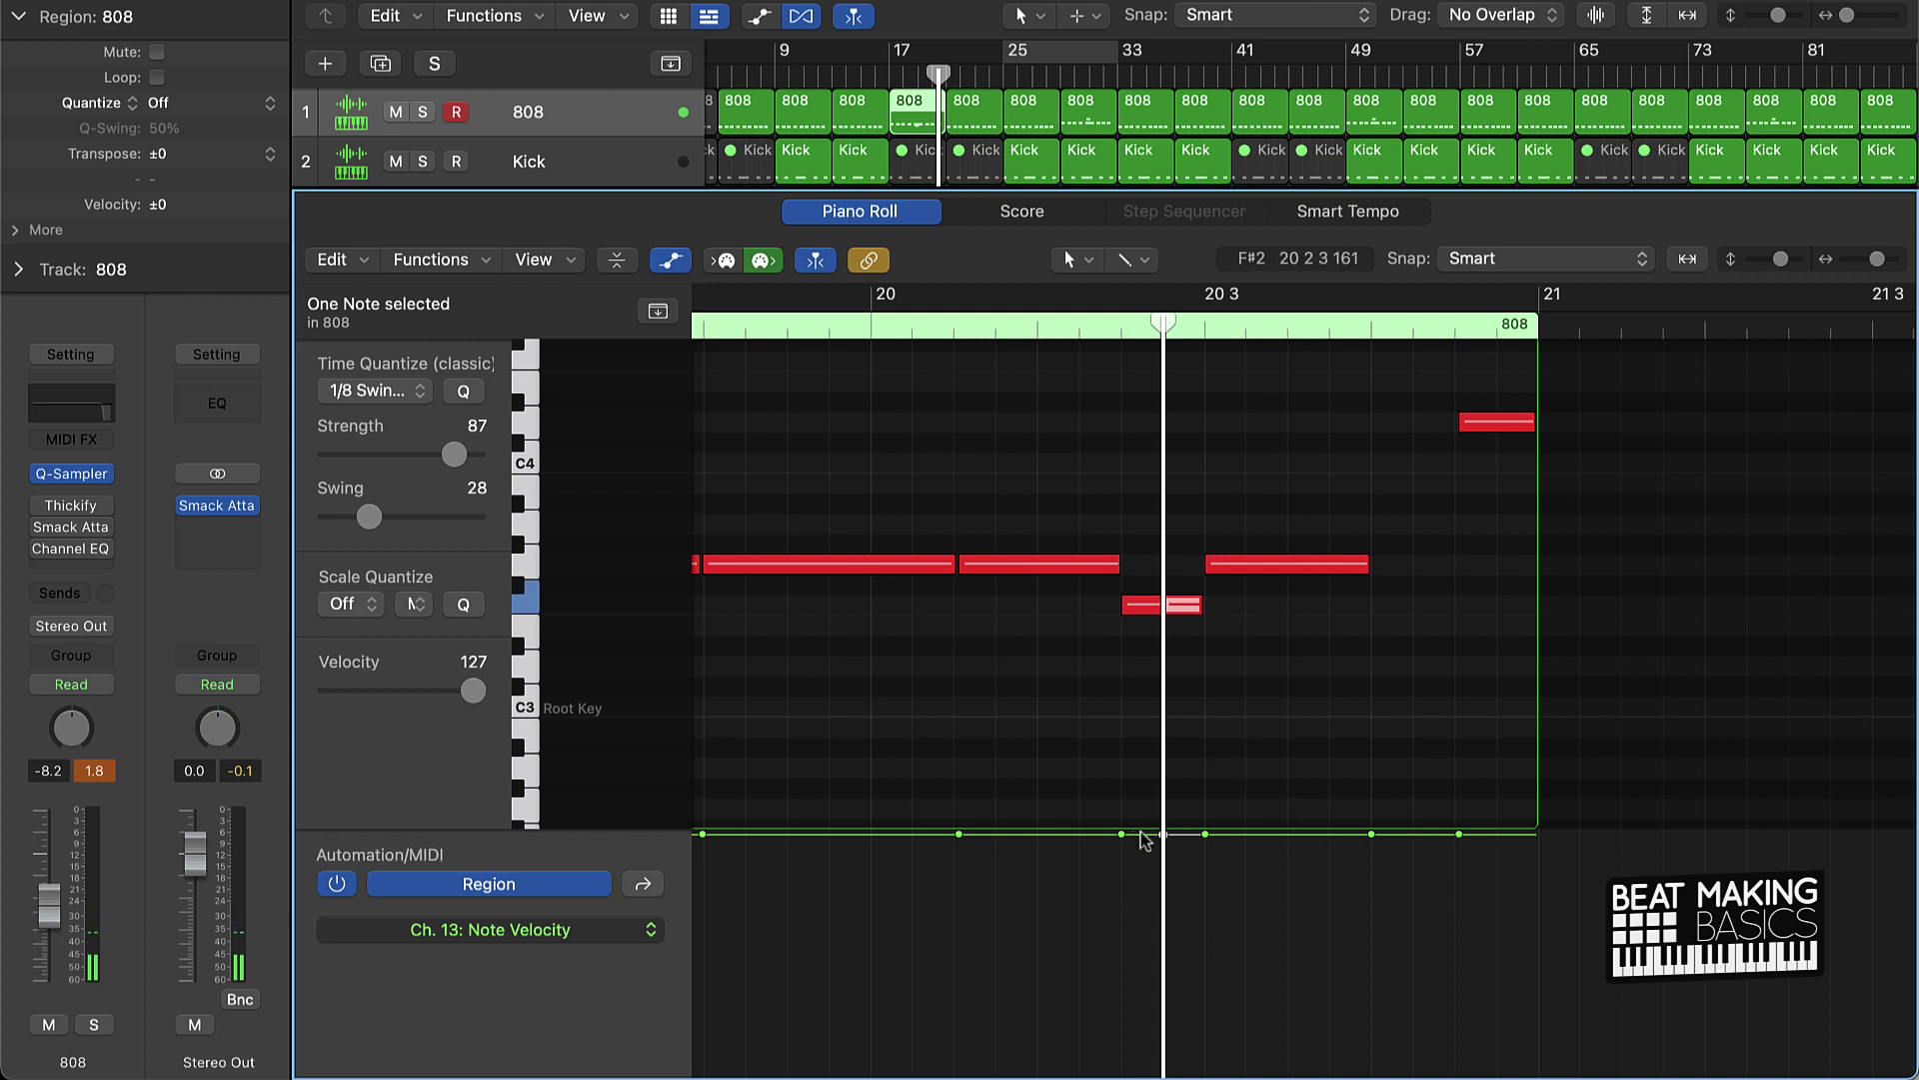
Step: Lower the velocity of the two short F3 notes before bar 20 beat 3, setting the second to 90, and play them back
left_click_drag(1121, 834, 1122, 881)
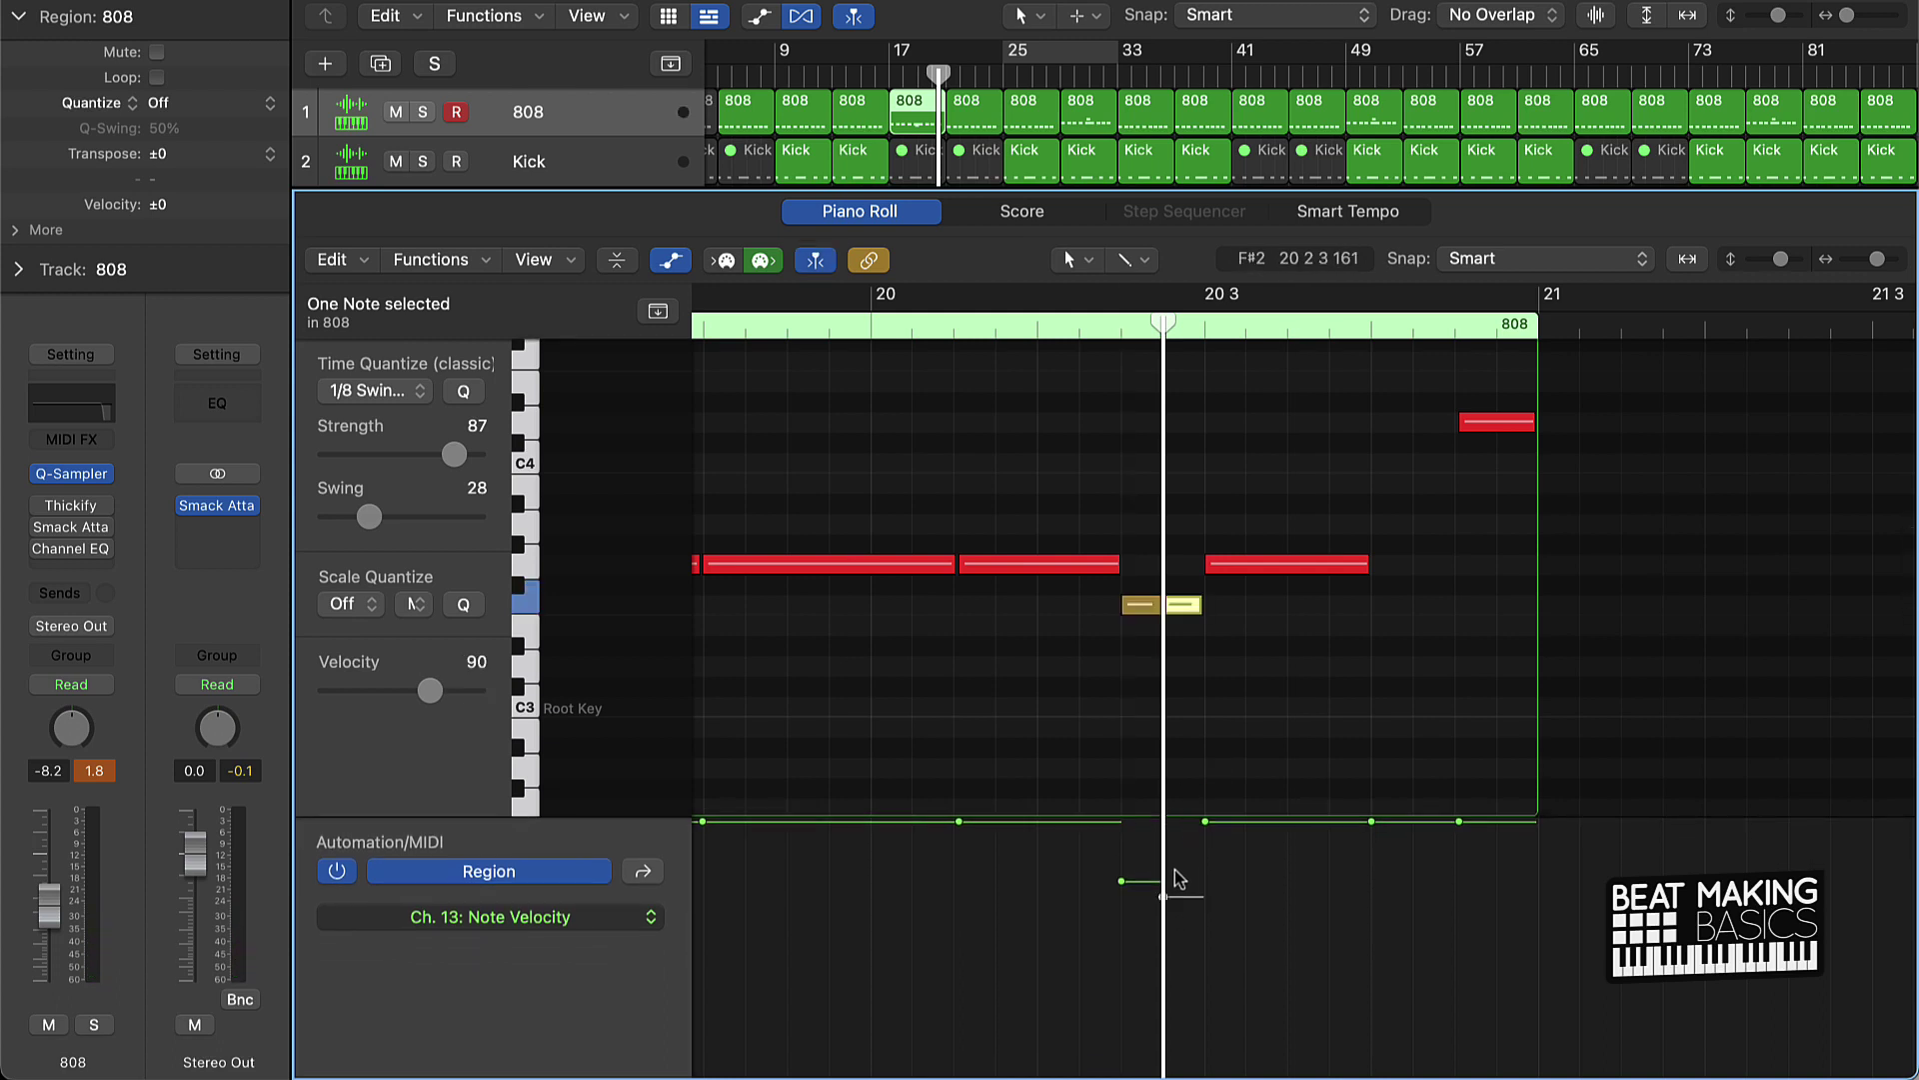
left_click(1101, 336)
key("space")
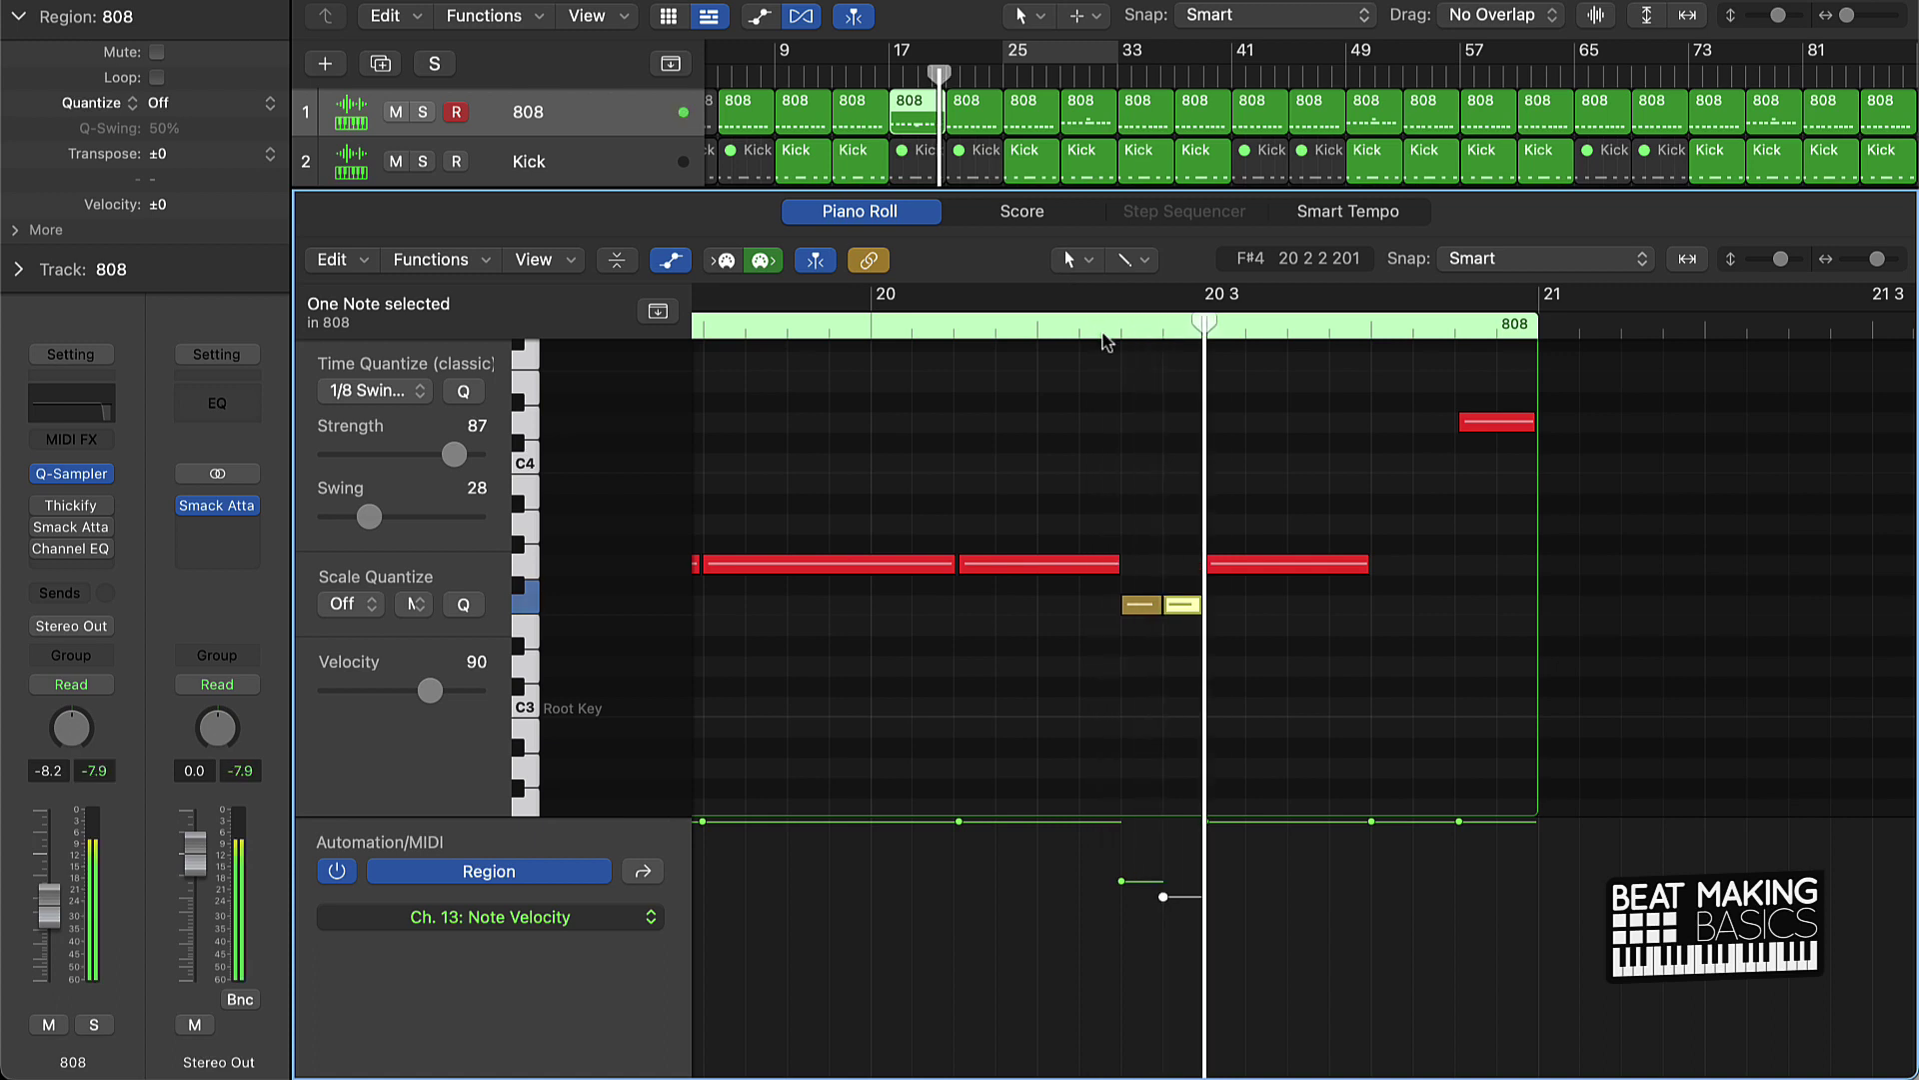
key("space")
Step: Lower the last two notes before bar 21 to G3 and F3, and play back the phrase from bar 20 beat 3
scroll(1387, 490, "up", 1)
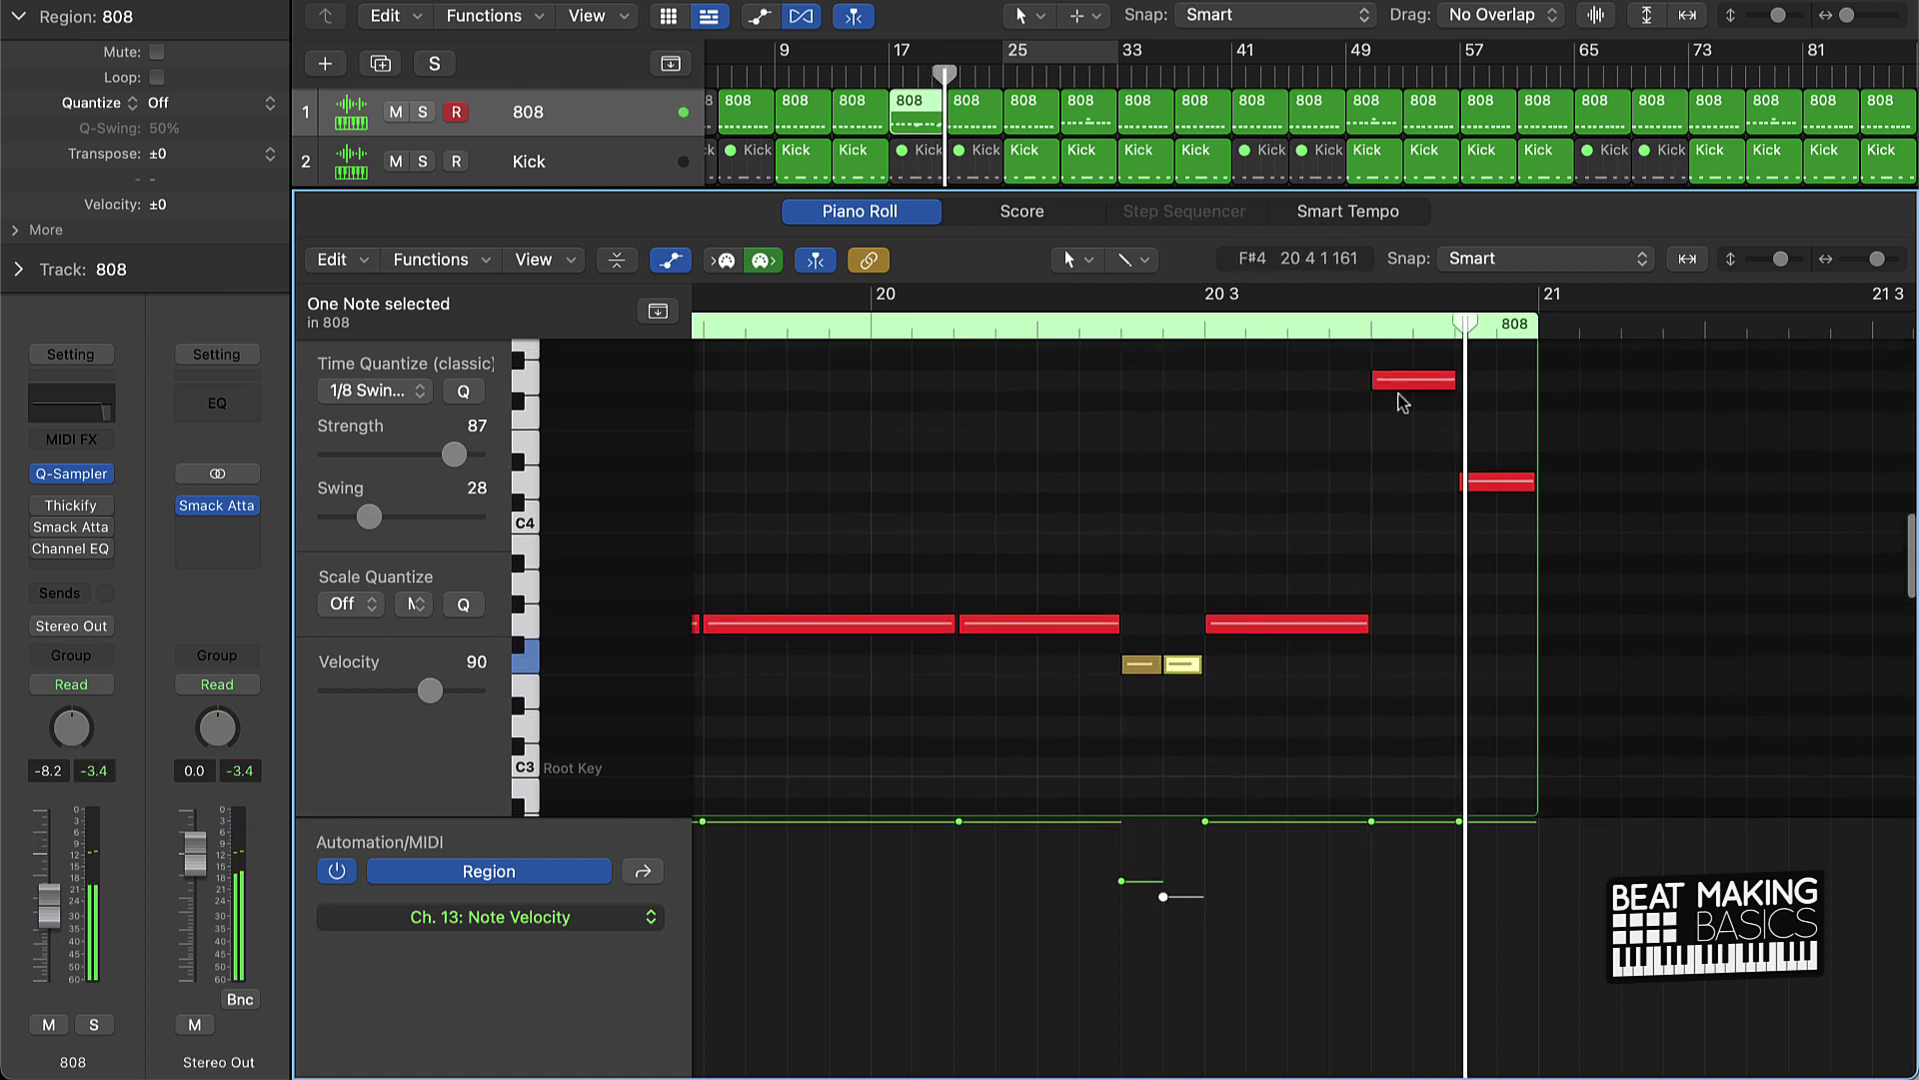
left_click_drag(1399, 383, 1399, 629)
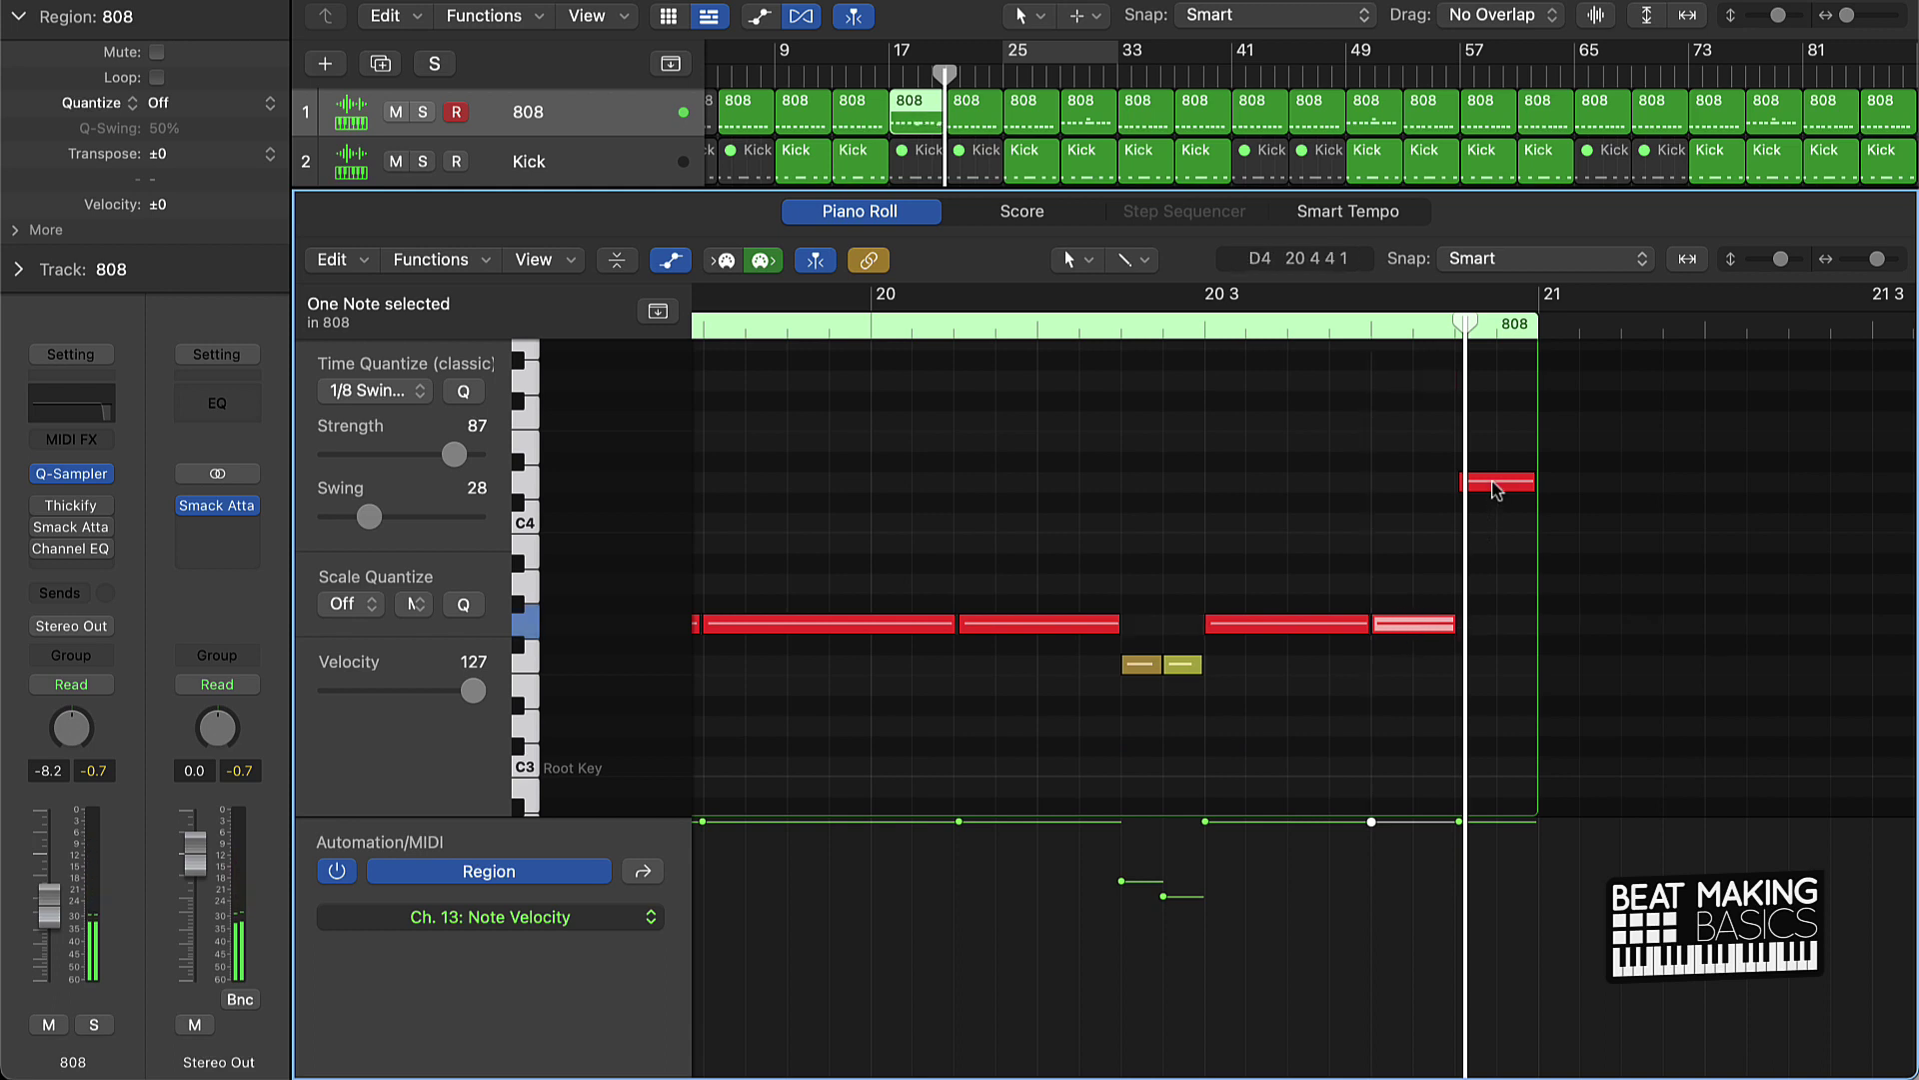
left_click_drag(1489, 481, 1493, 669)
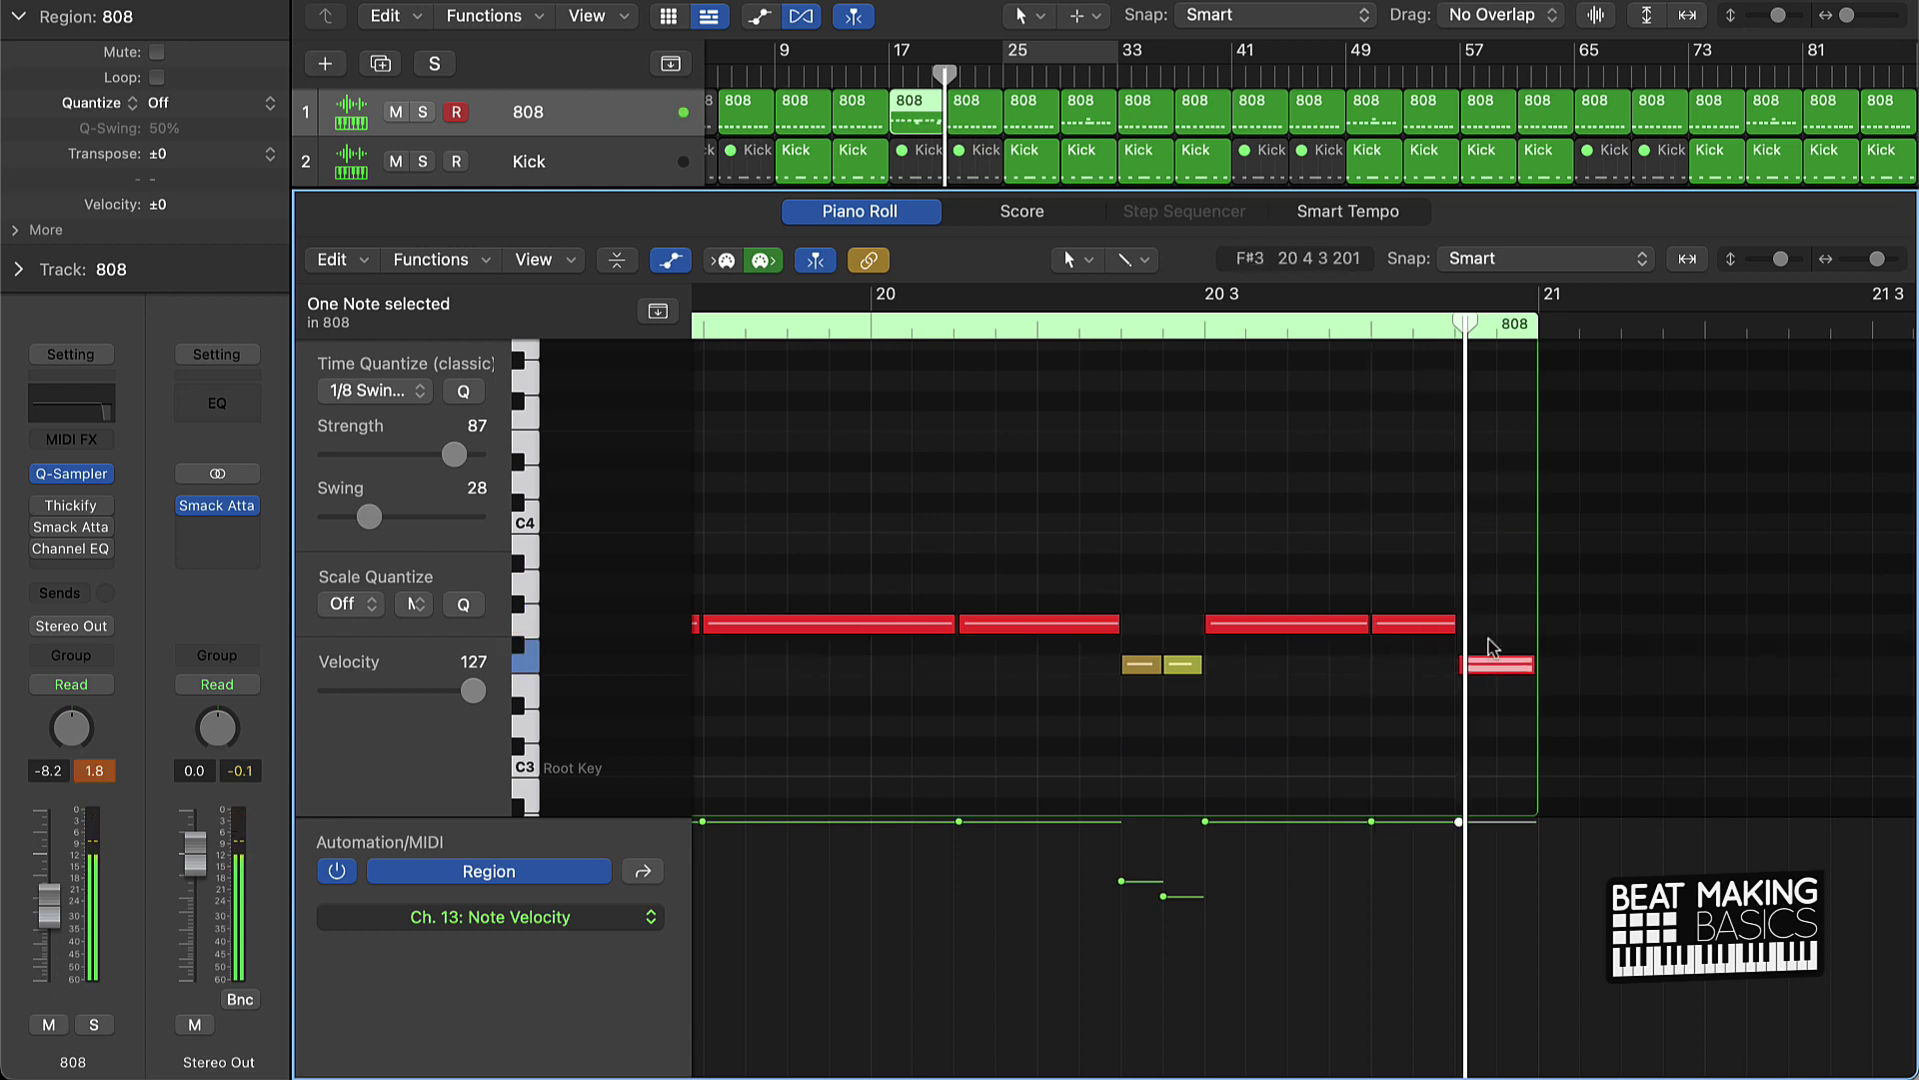
left_click(1192, 328)
key("space")
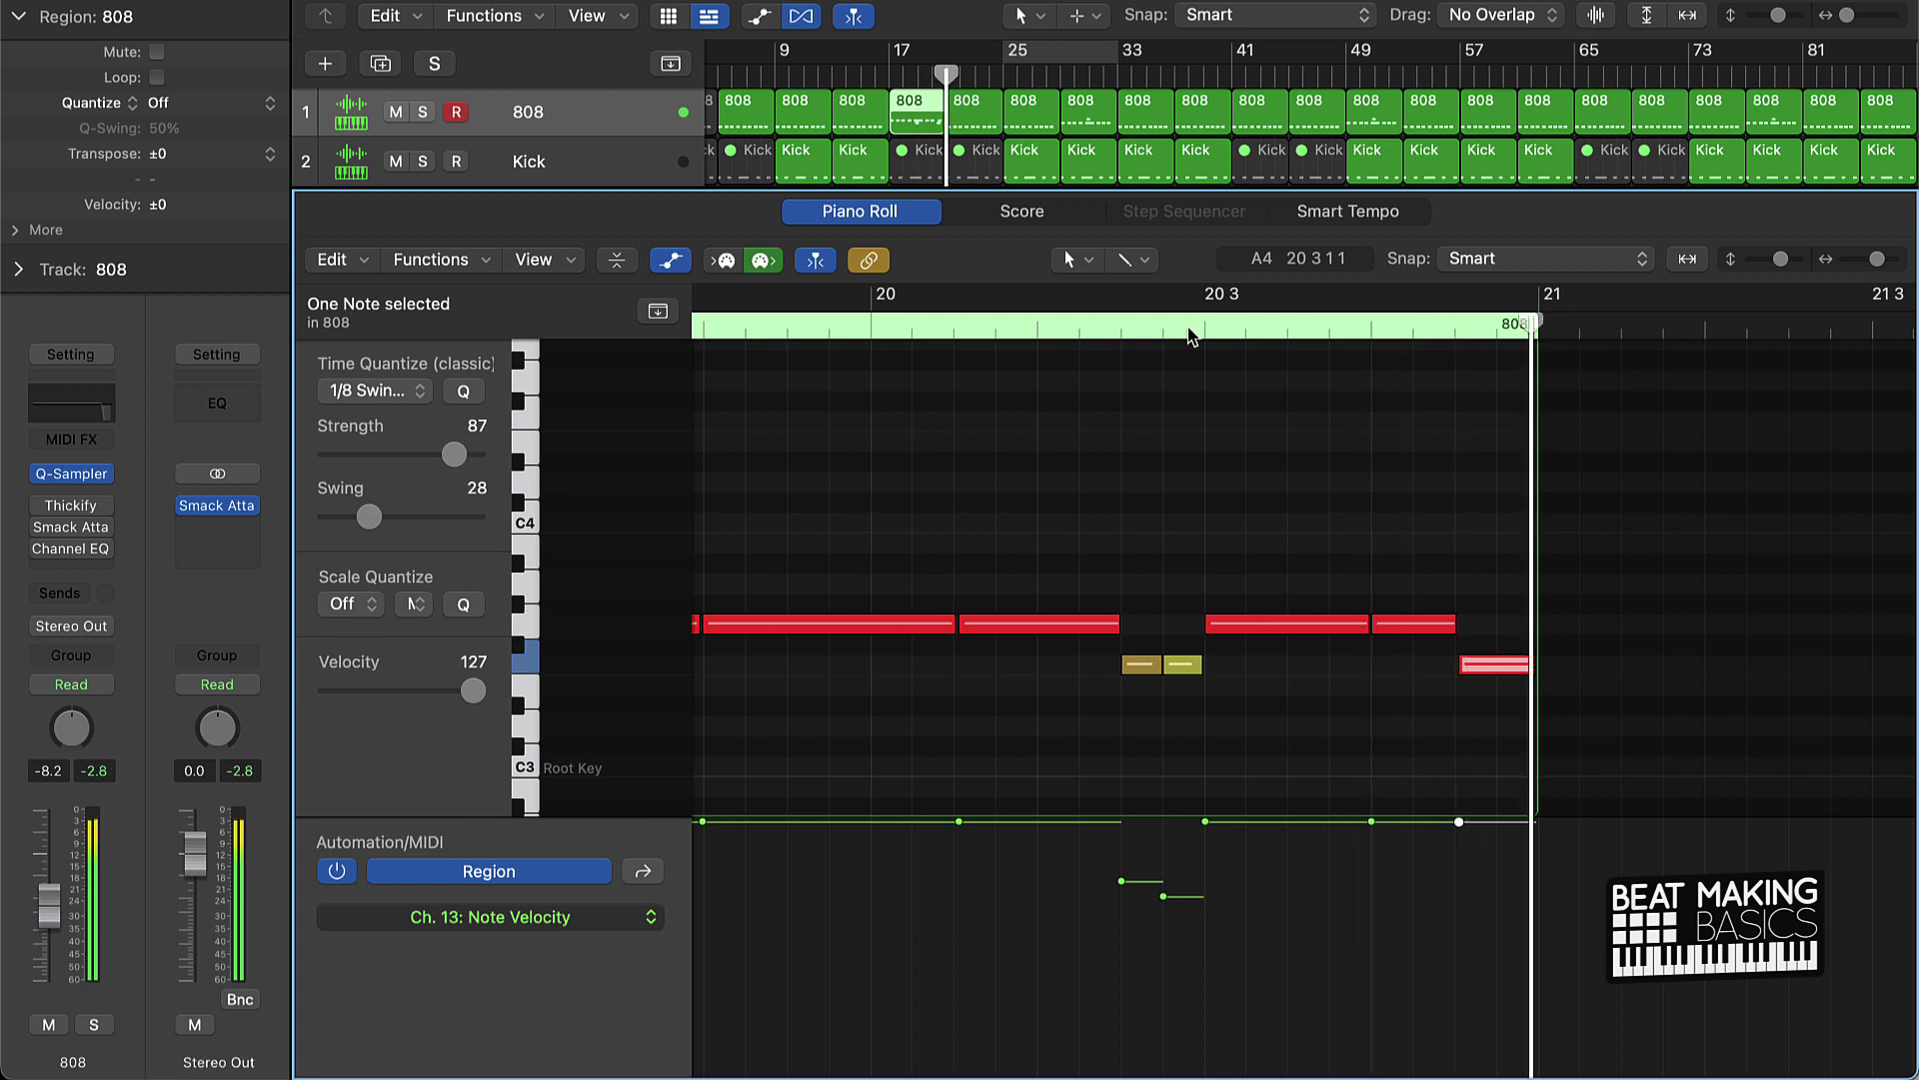
key("space")
Step: Divide the short G3 note at bar 20 beat 4 into two equal notes, and play it back
left_click(1243, 398)
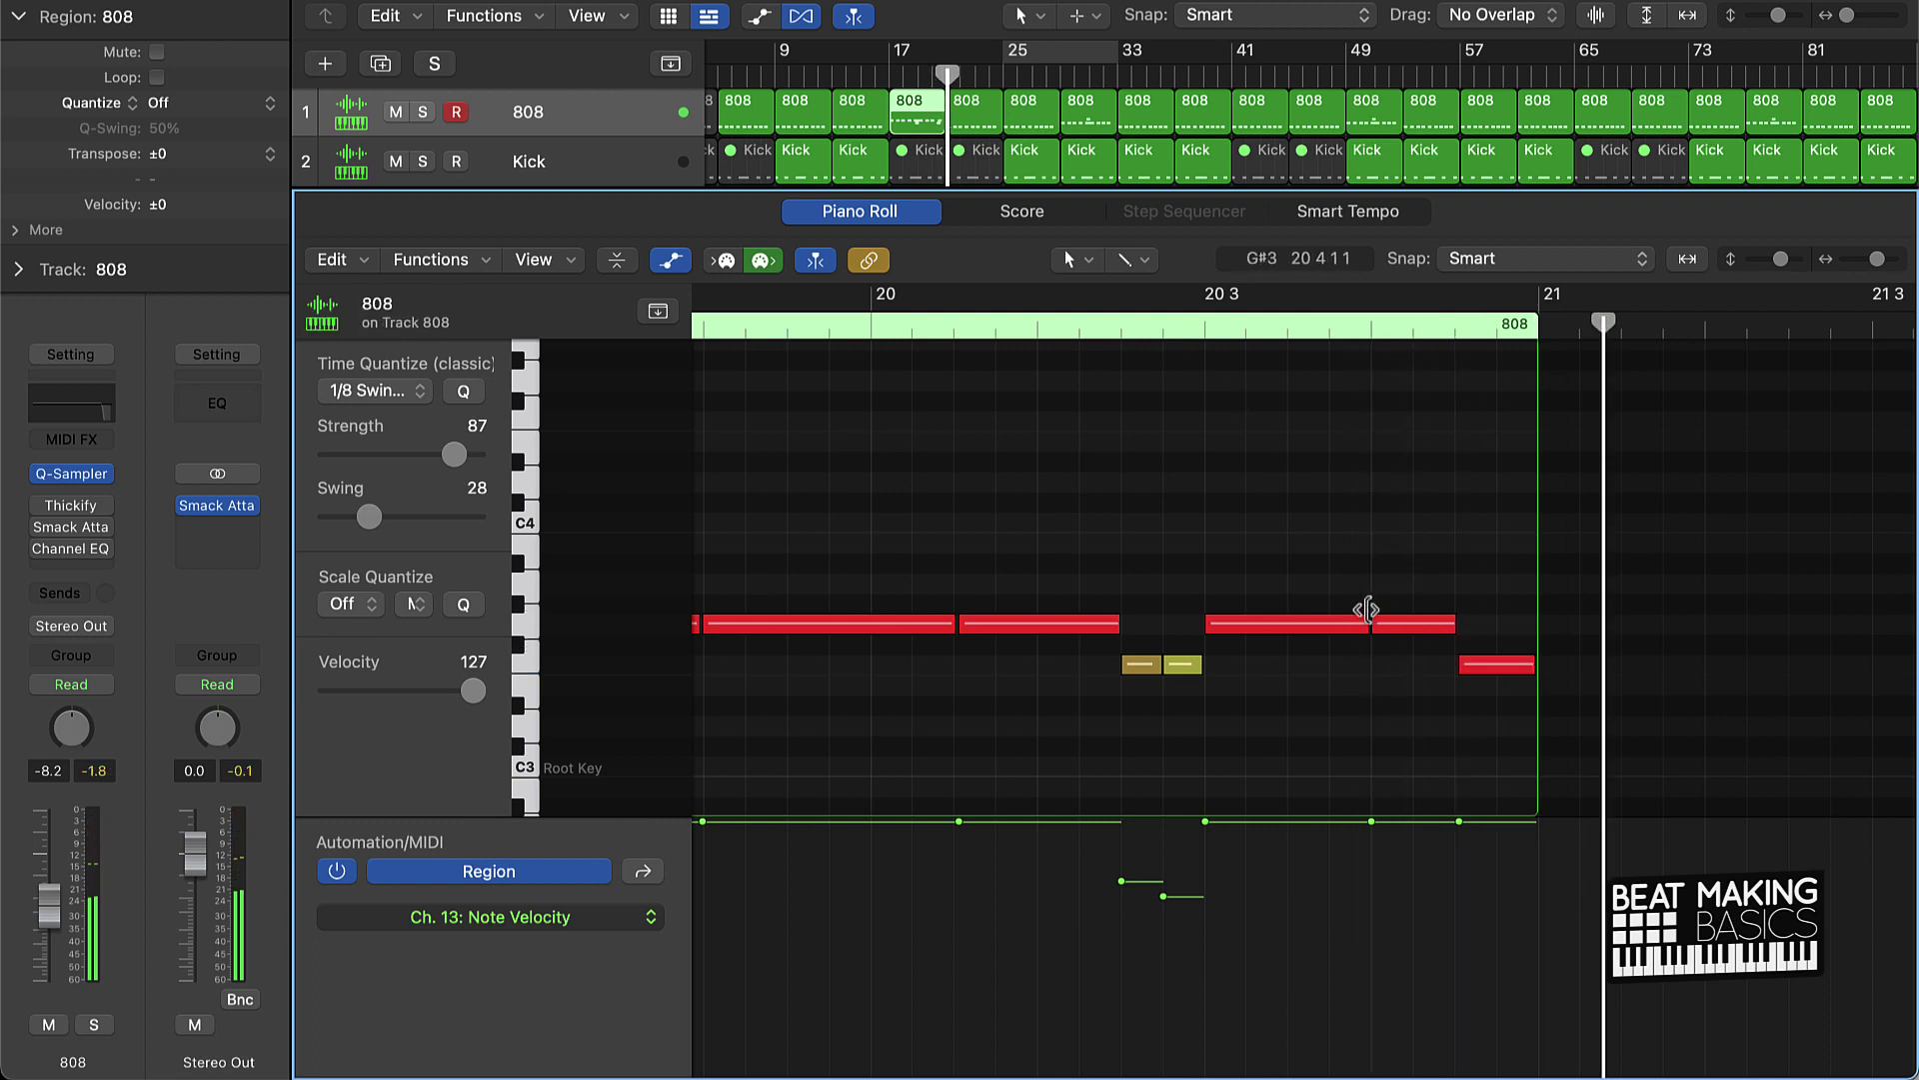
mouse_move(1400, 624)
left_mouse_down()
mouse_move(1432, 640)
mouse_move(1396, 634)
left_mouse_up()
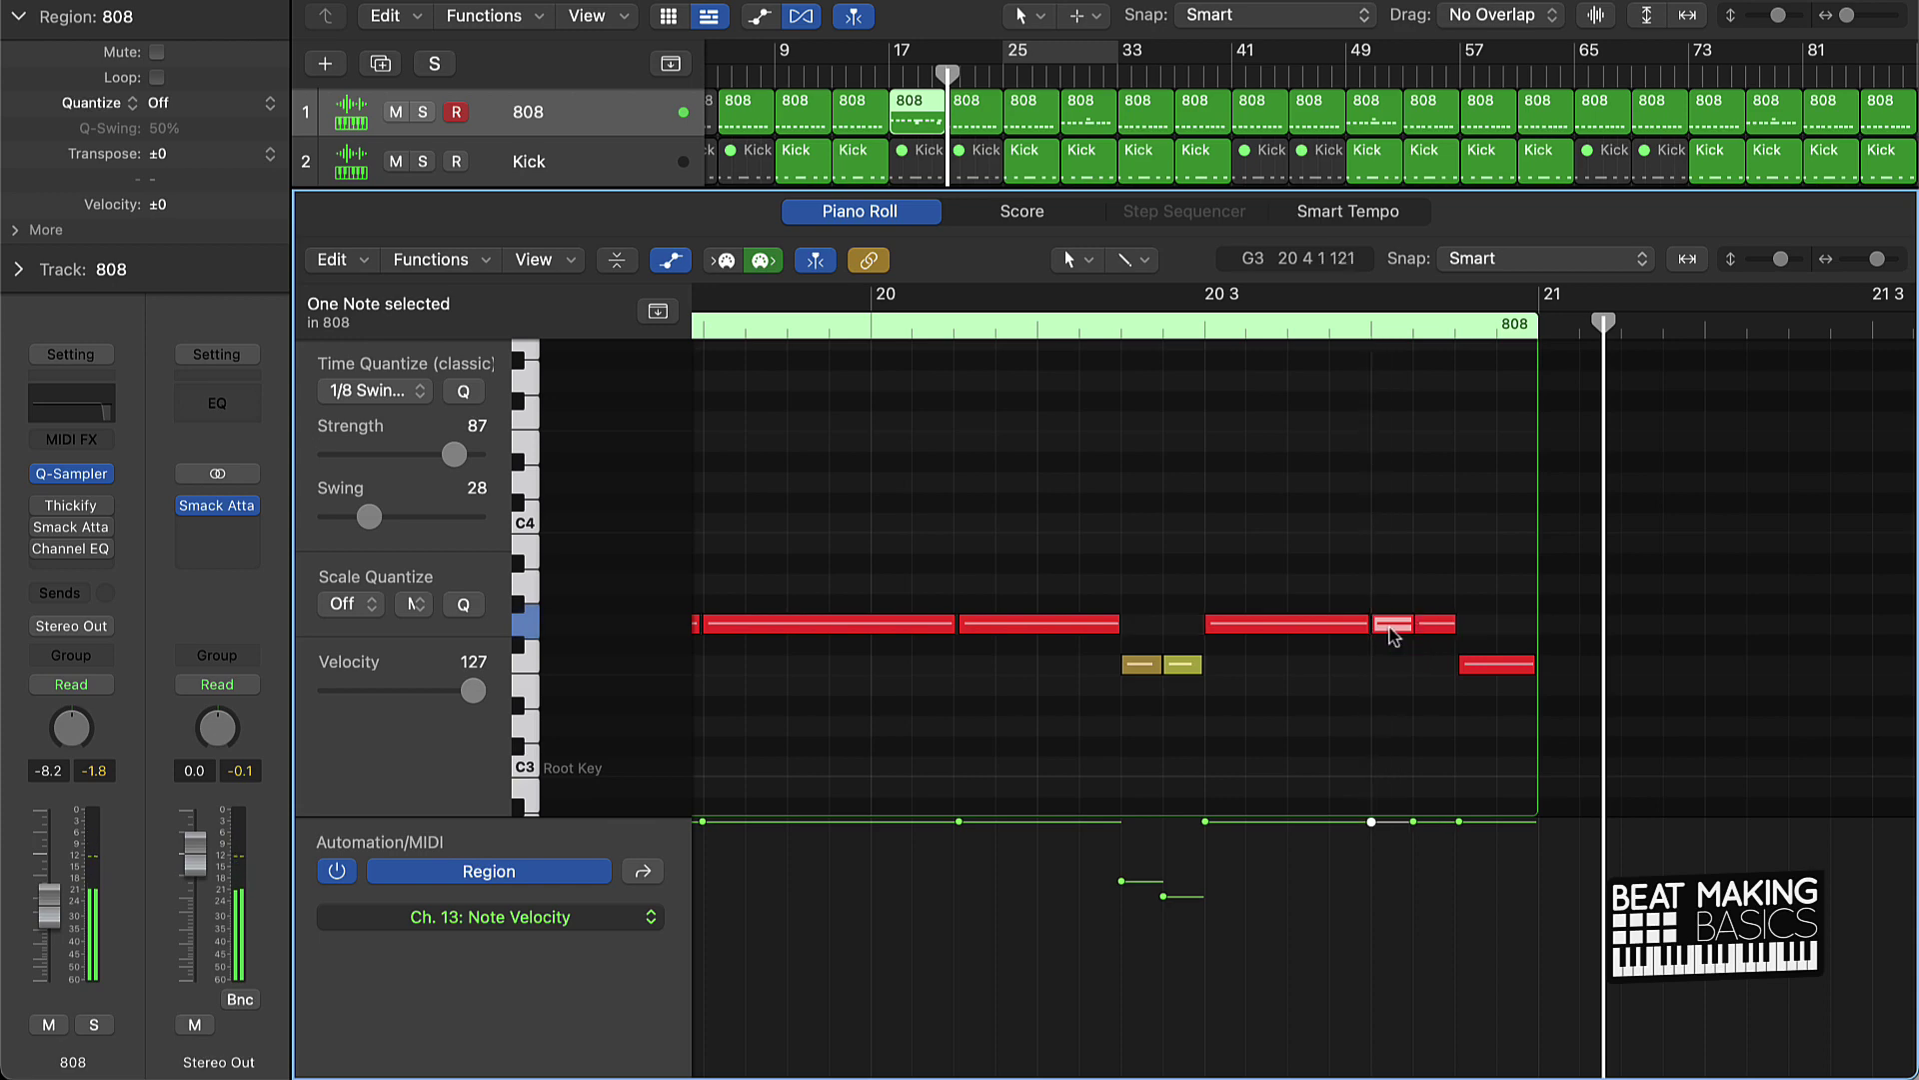
key("space")
key("space")
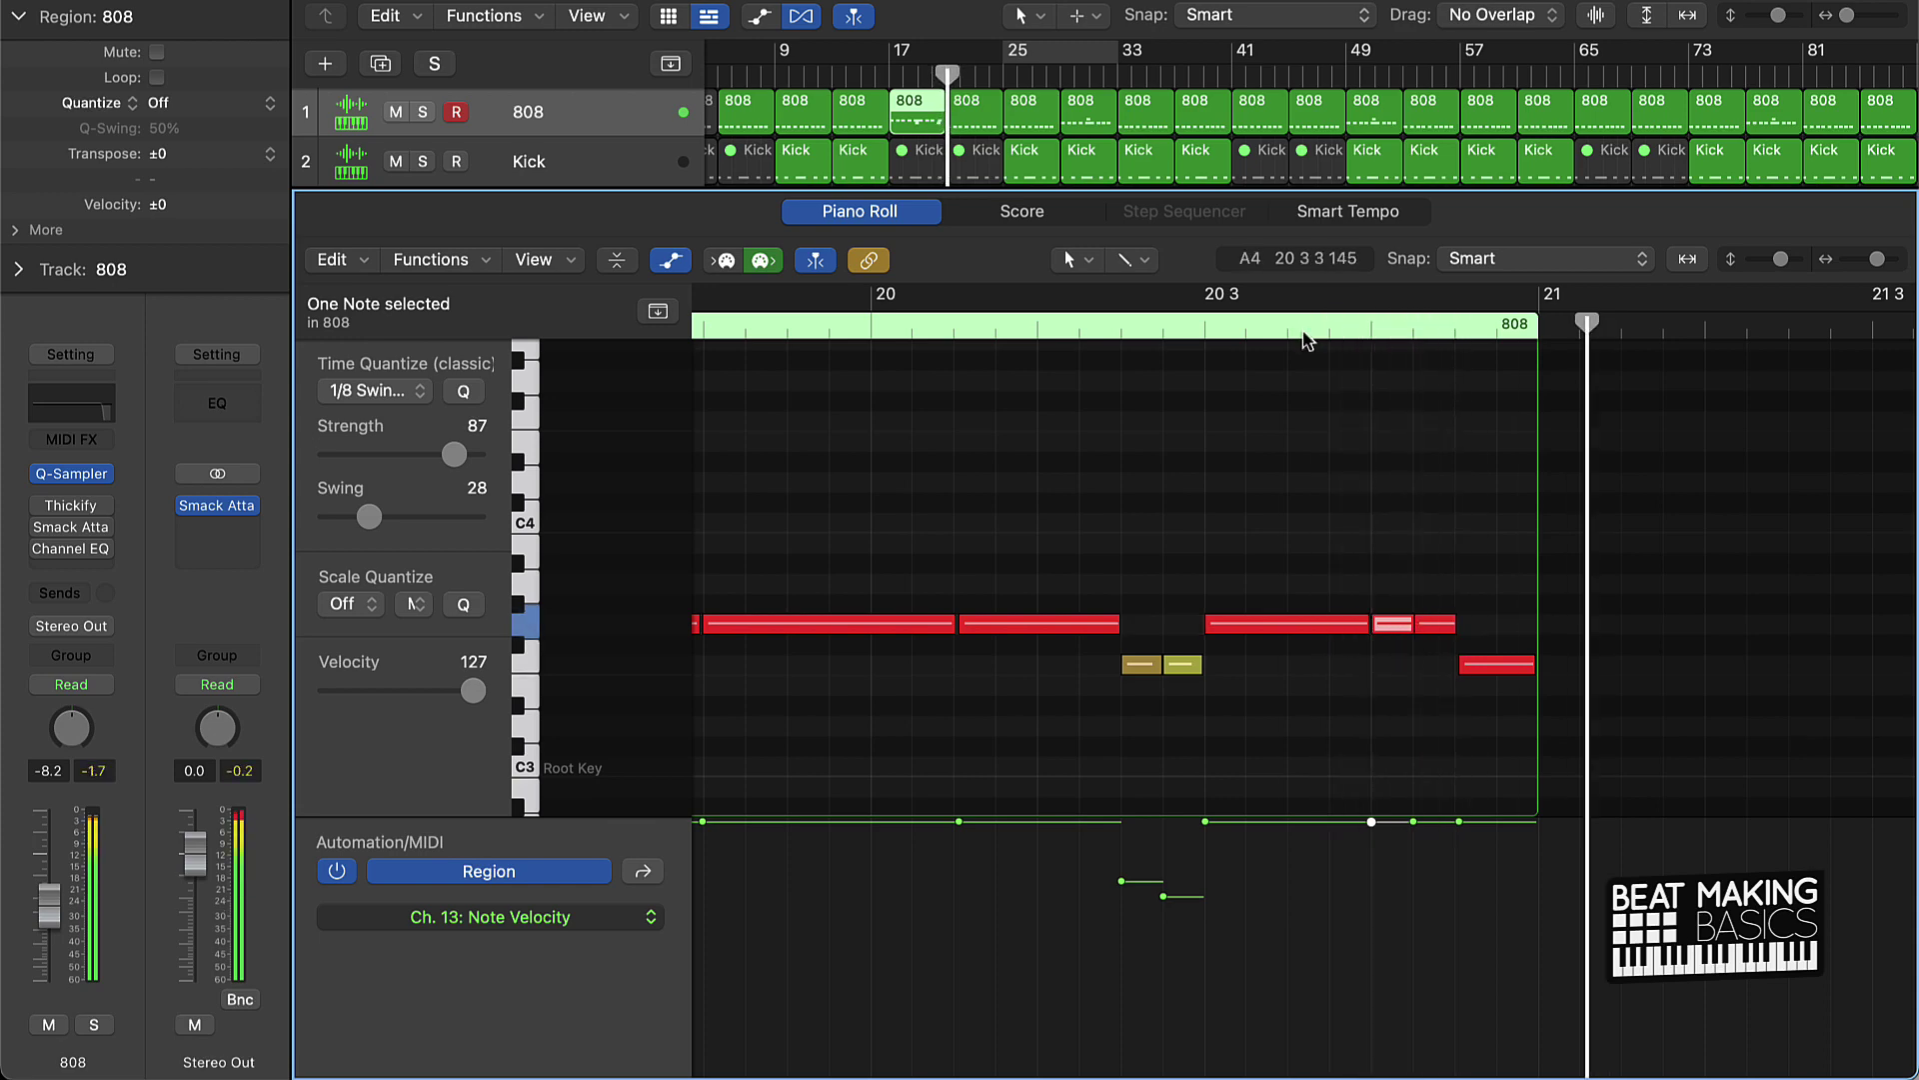
Step: Close the note editor, copy the varied 808 region from bar 17 to bars 41 and 65, and play the arrangement from the start
left_click(1375, 493)
key("e")
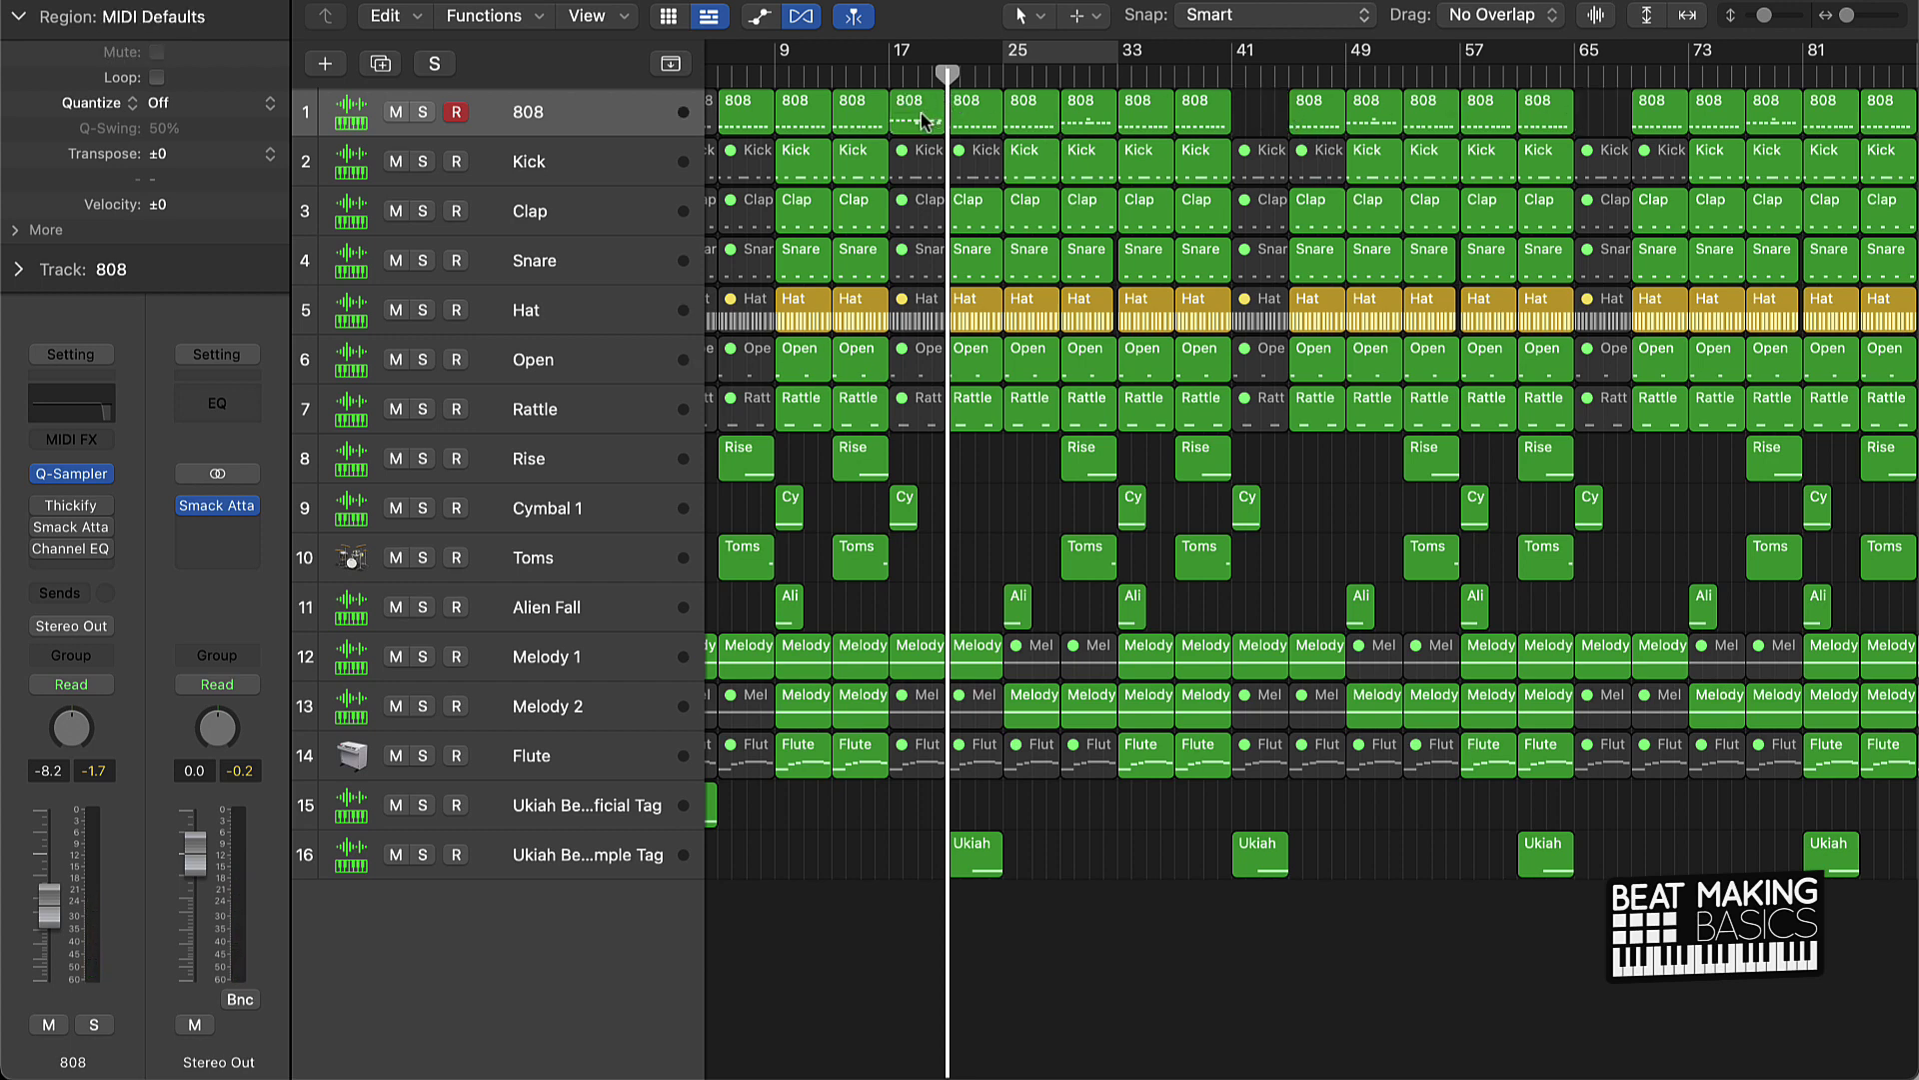
left_click_drag(921, 112, 1606, 120)
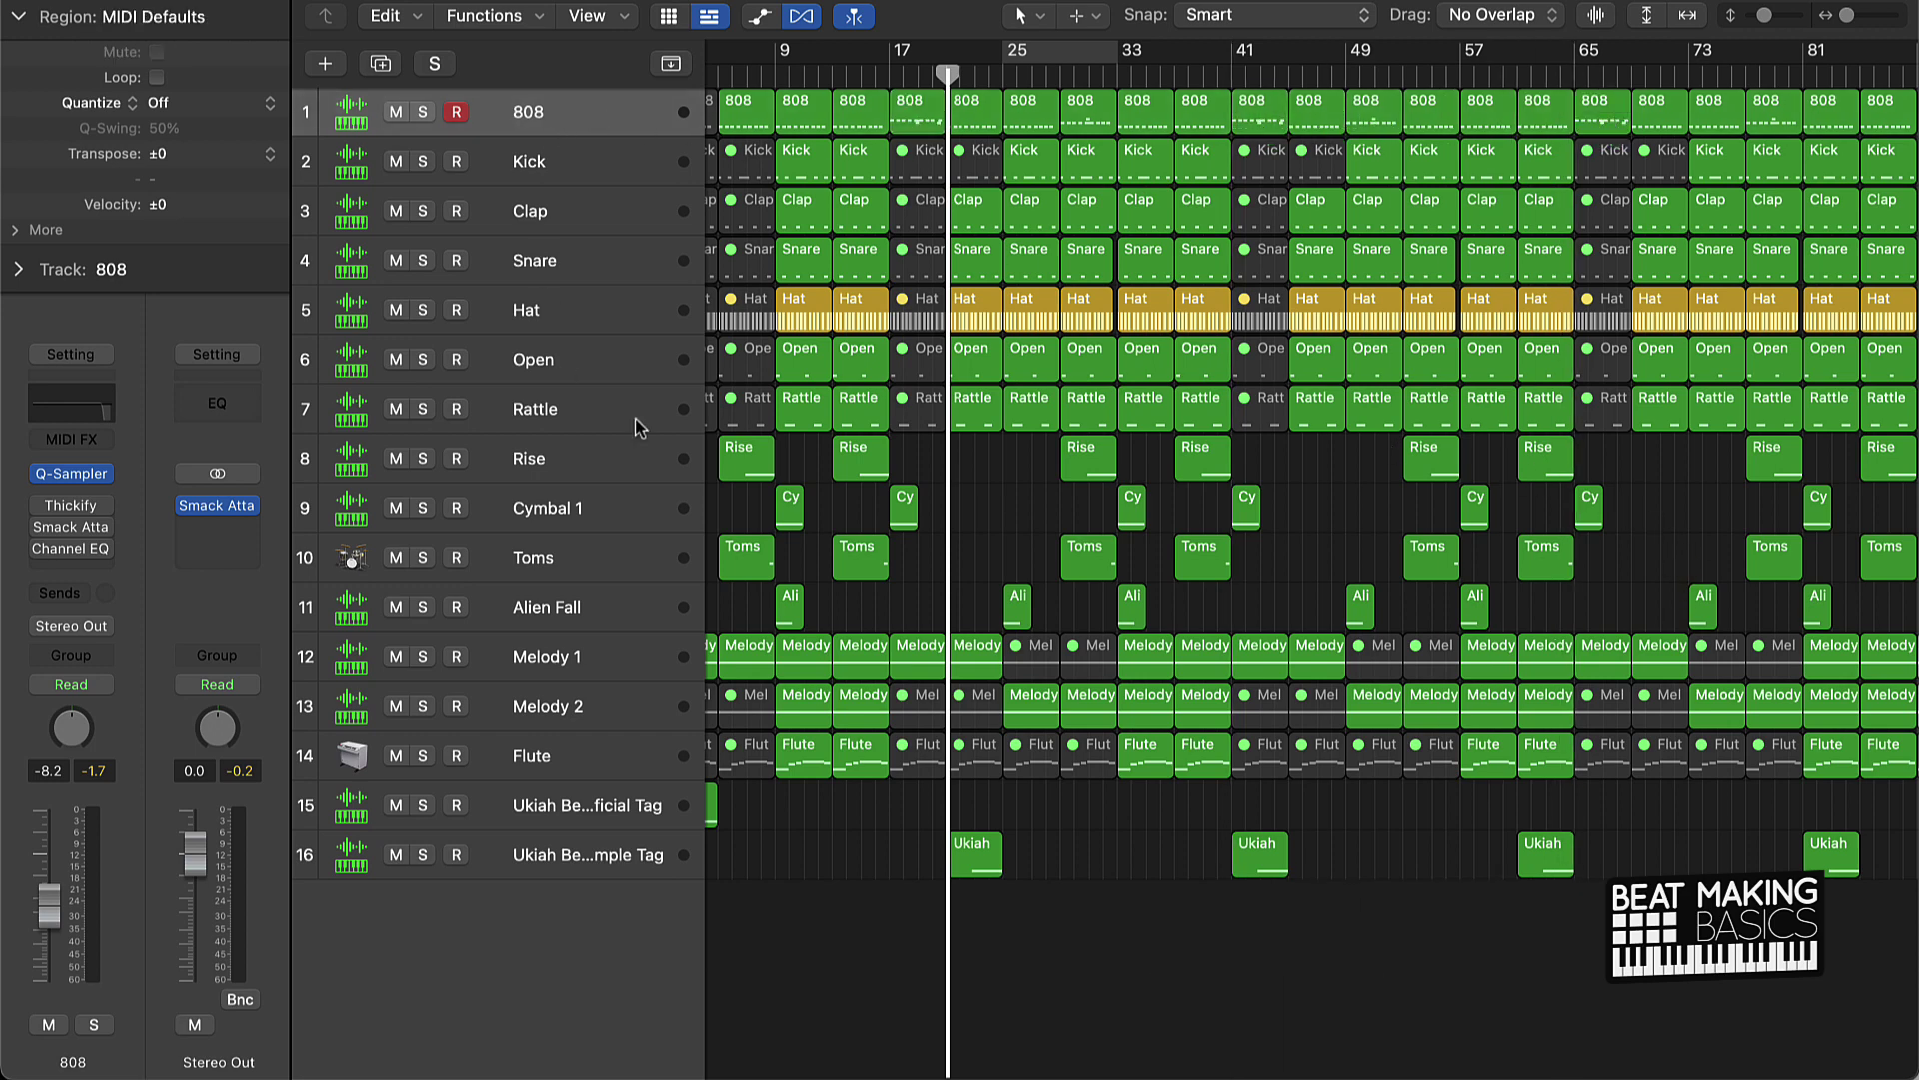
key("Return")
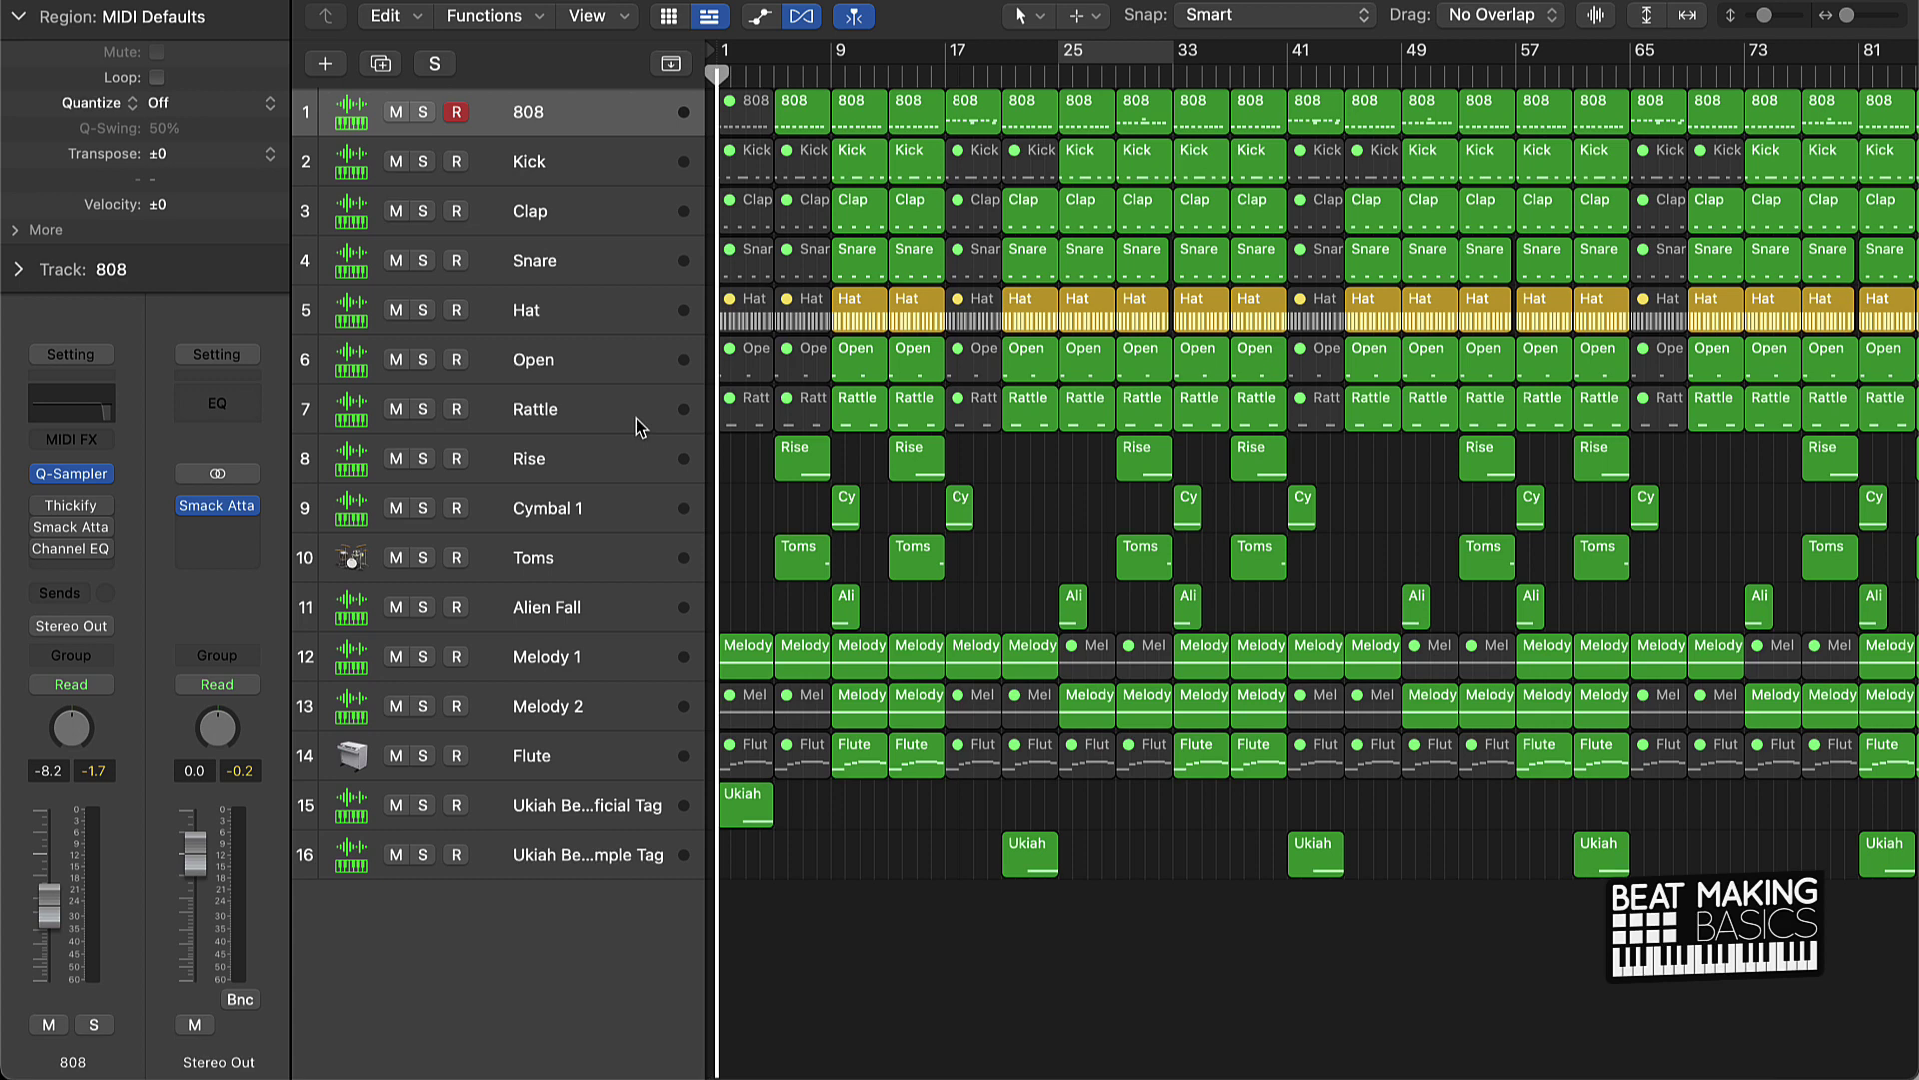
key("space")
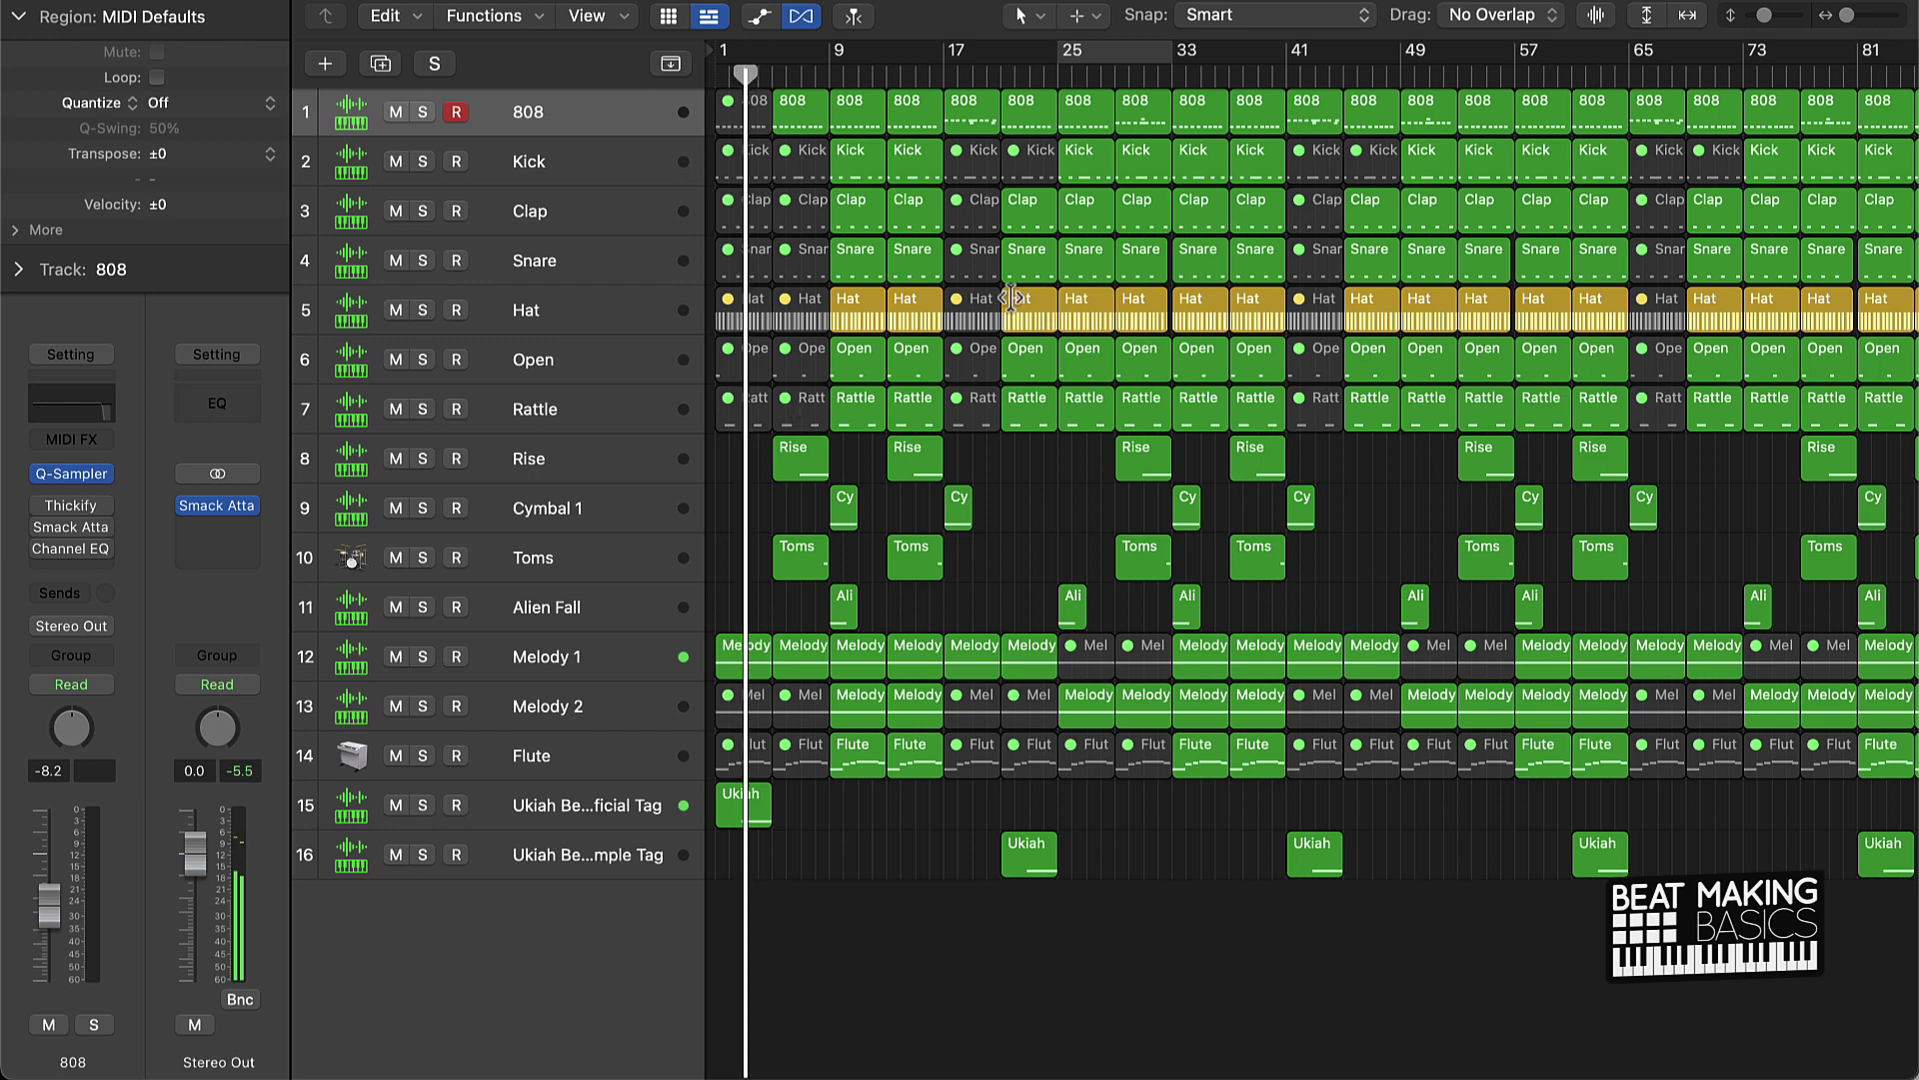
Step: Turn on all 64 steps of the Hat pattern in the region at bar 25 while playing that section
double_click(1088, 319)
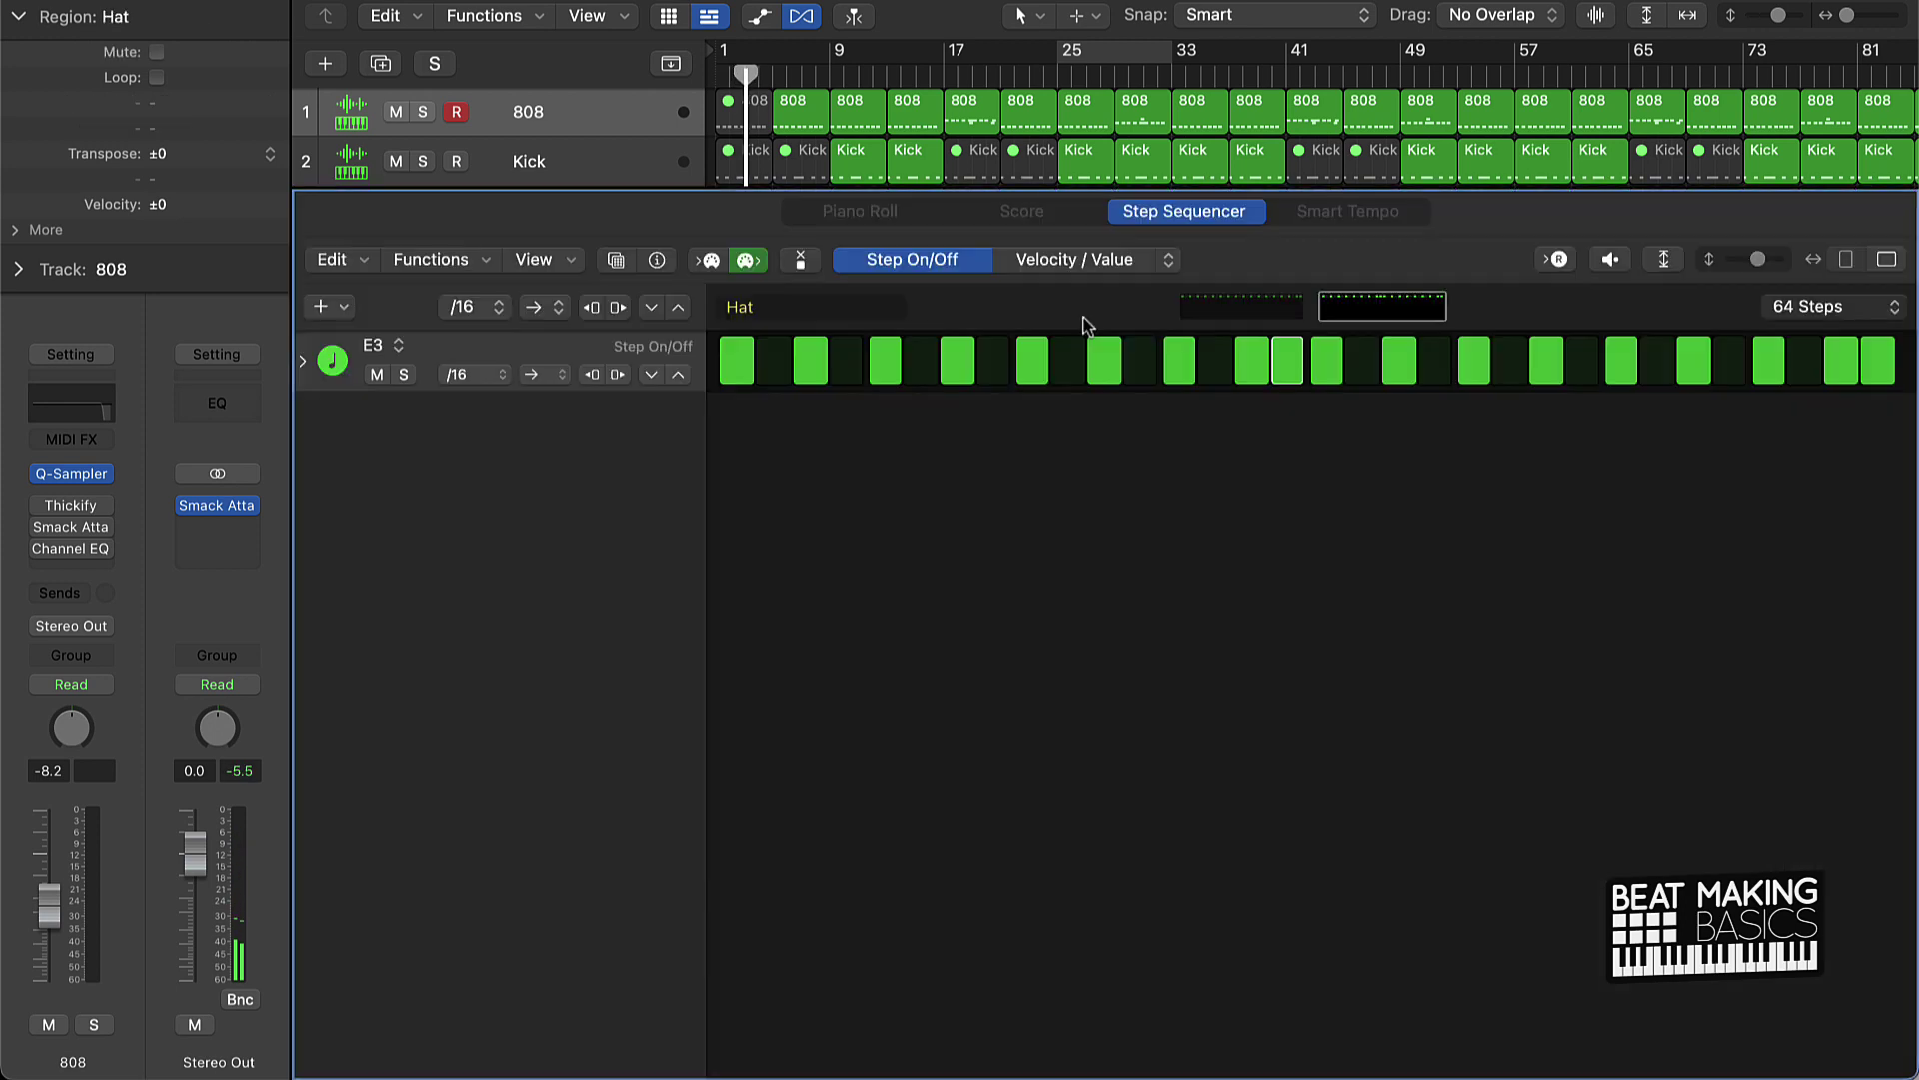
scroll(1098, 112, "down", 3)
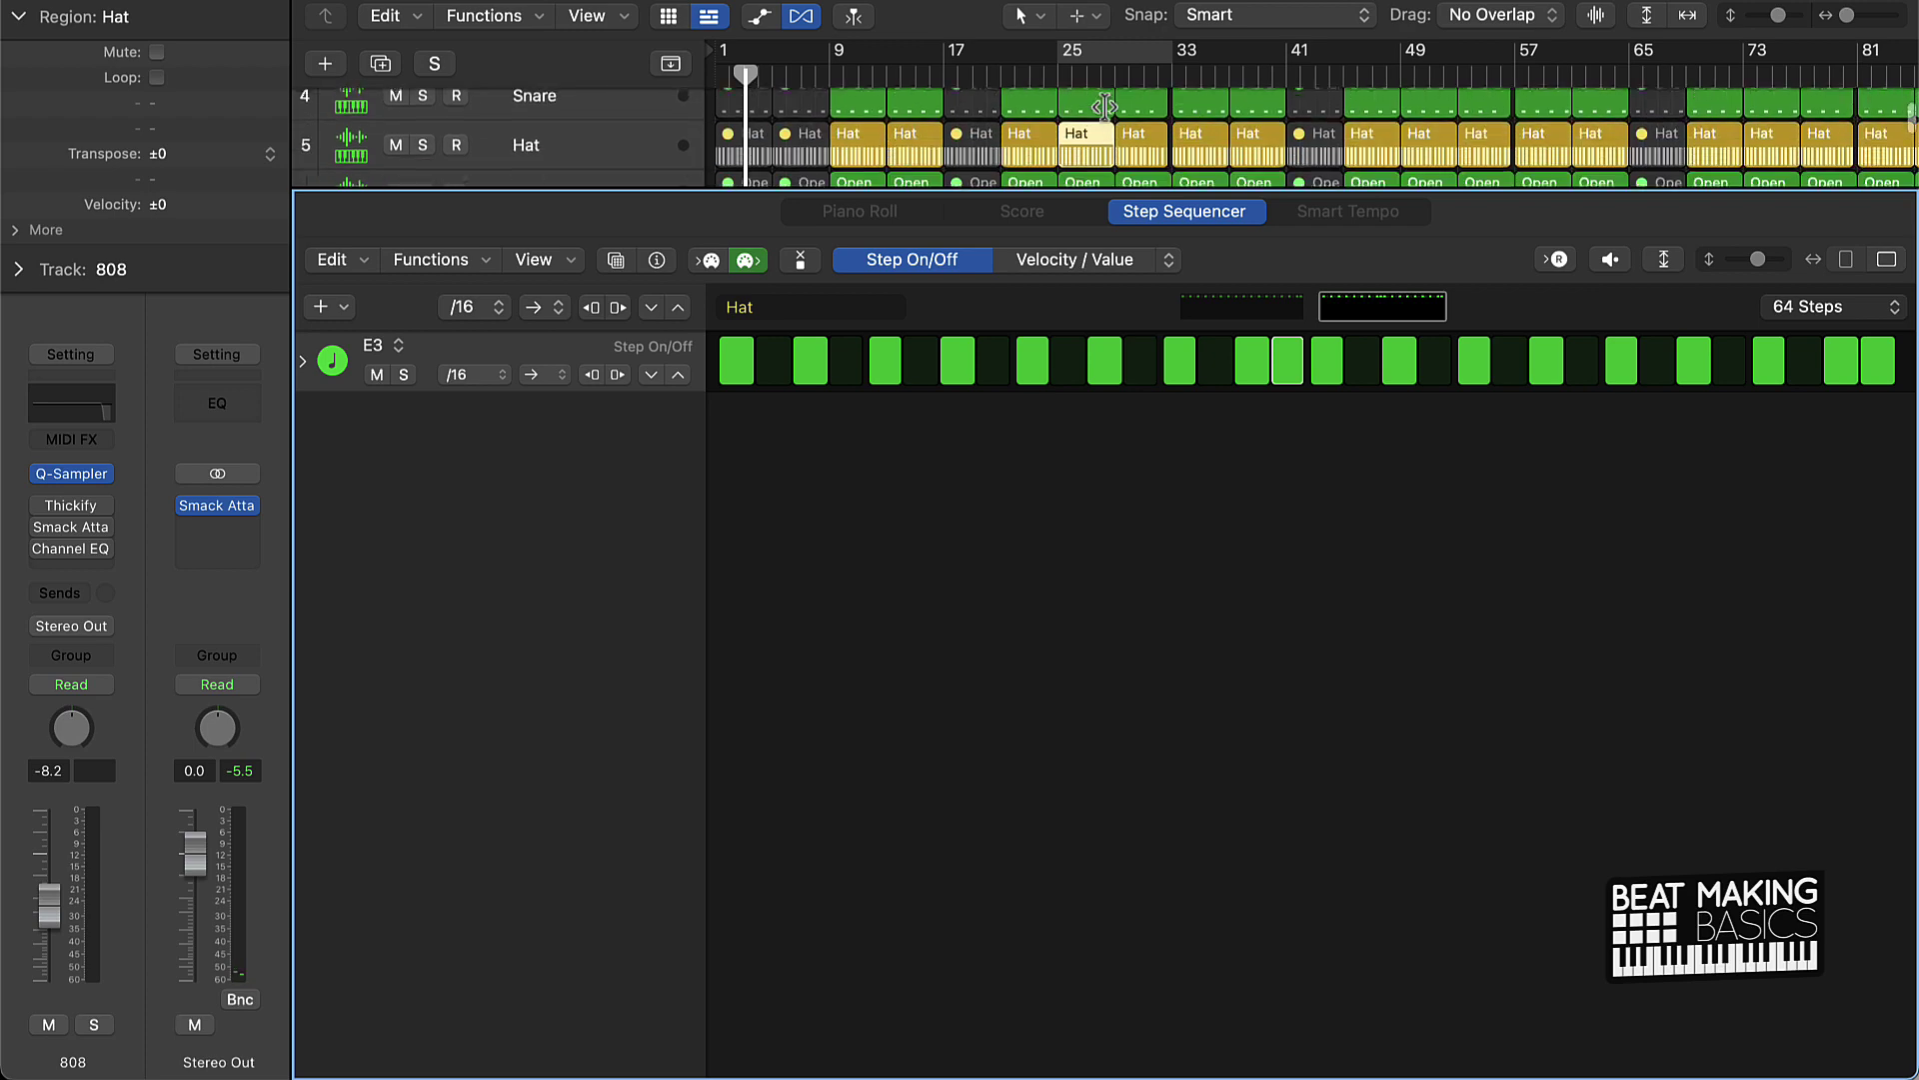
left_click(1253, 320)
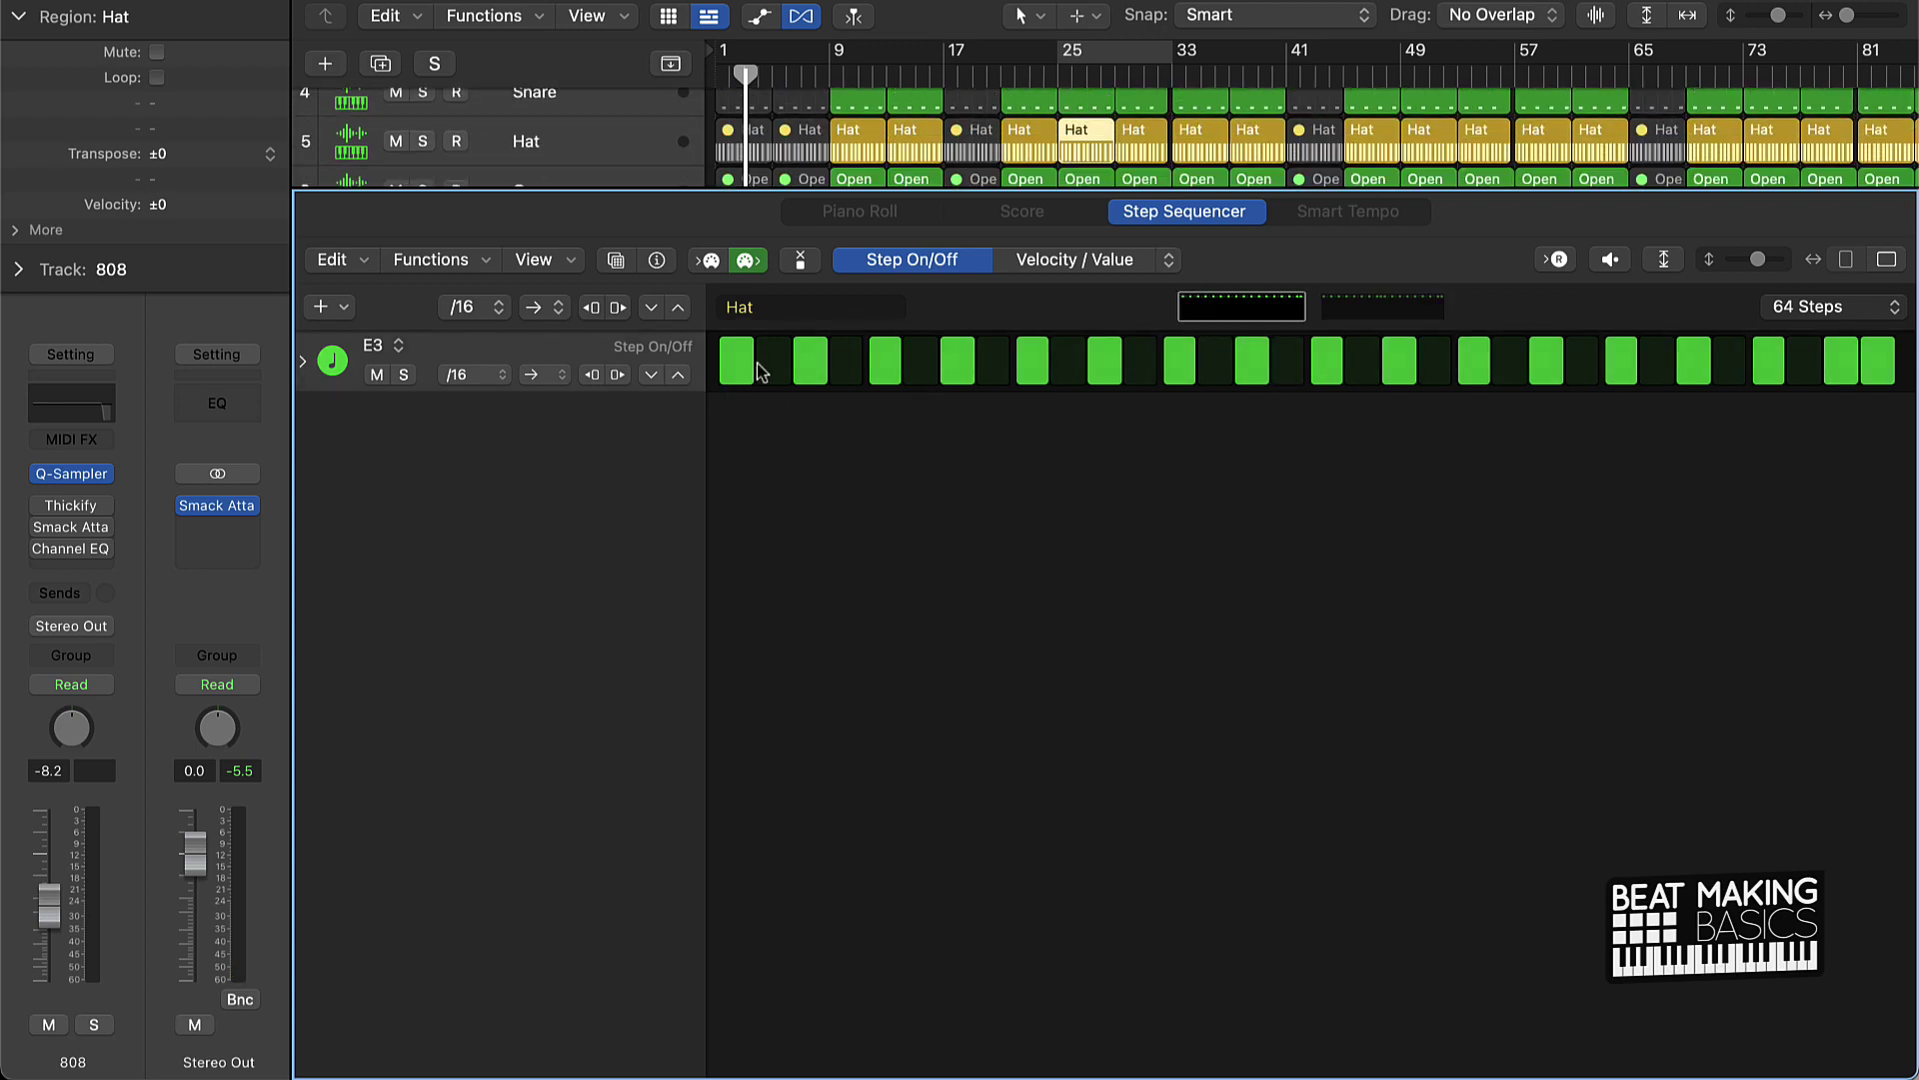
left_click_drag(906, 368, 1819, 370)
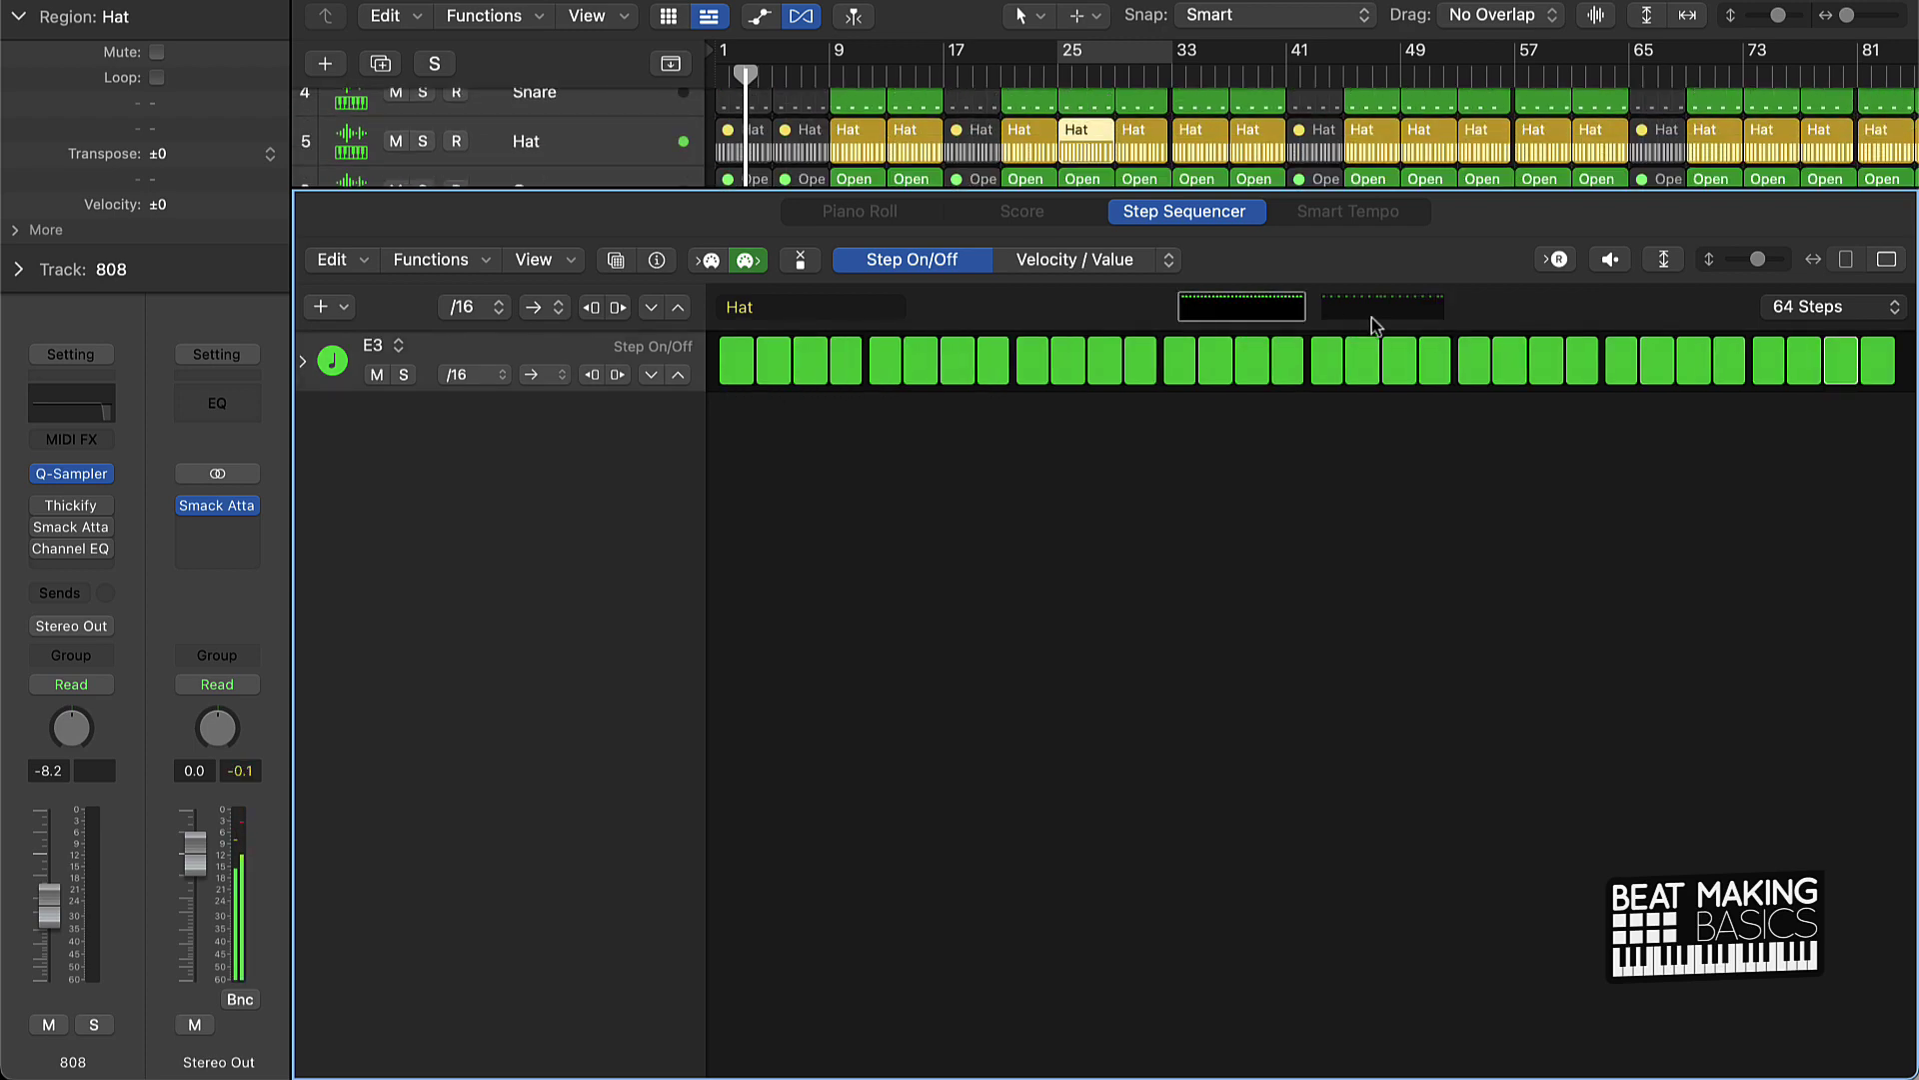
left_click(1043, 70)
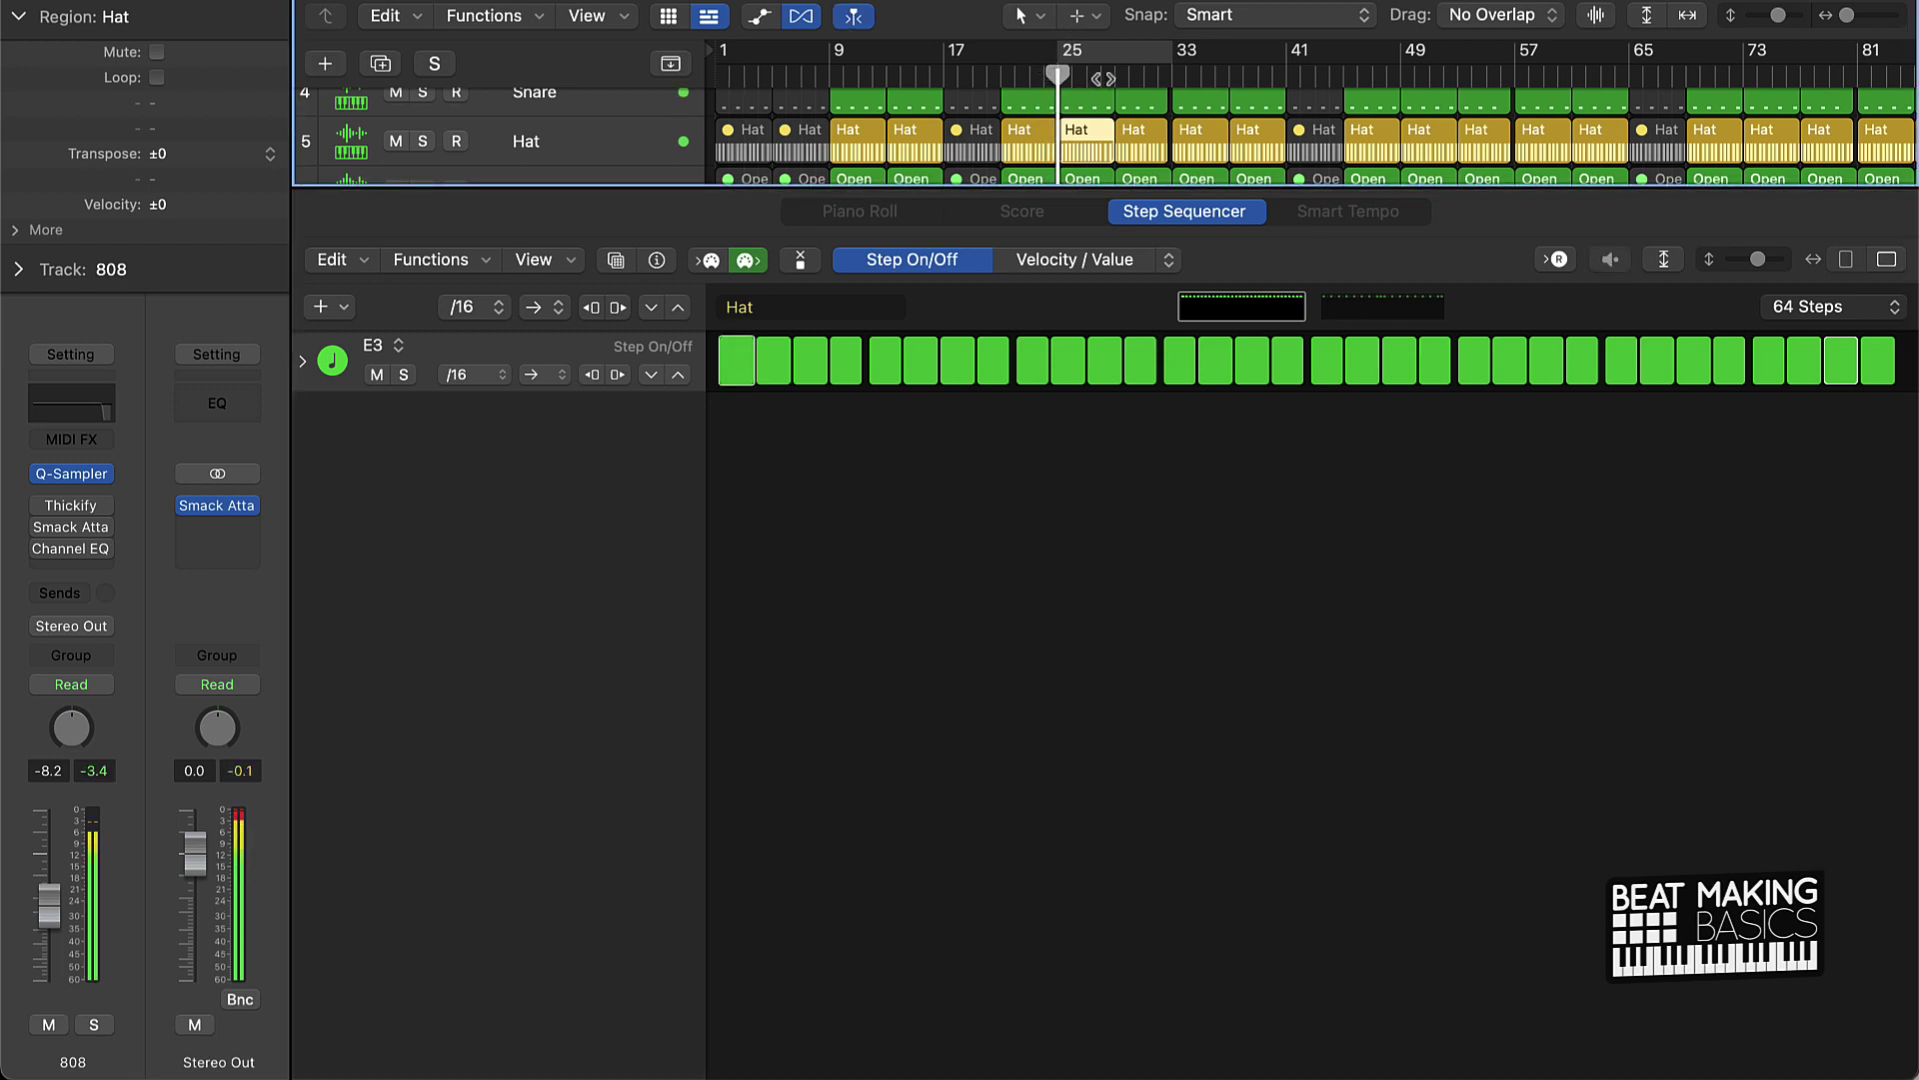
left_click(1358, 310)
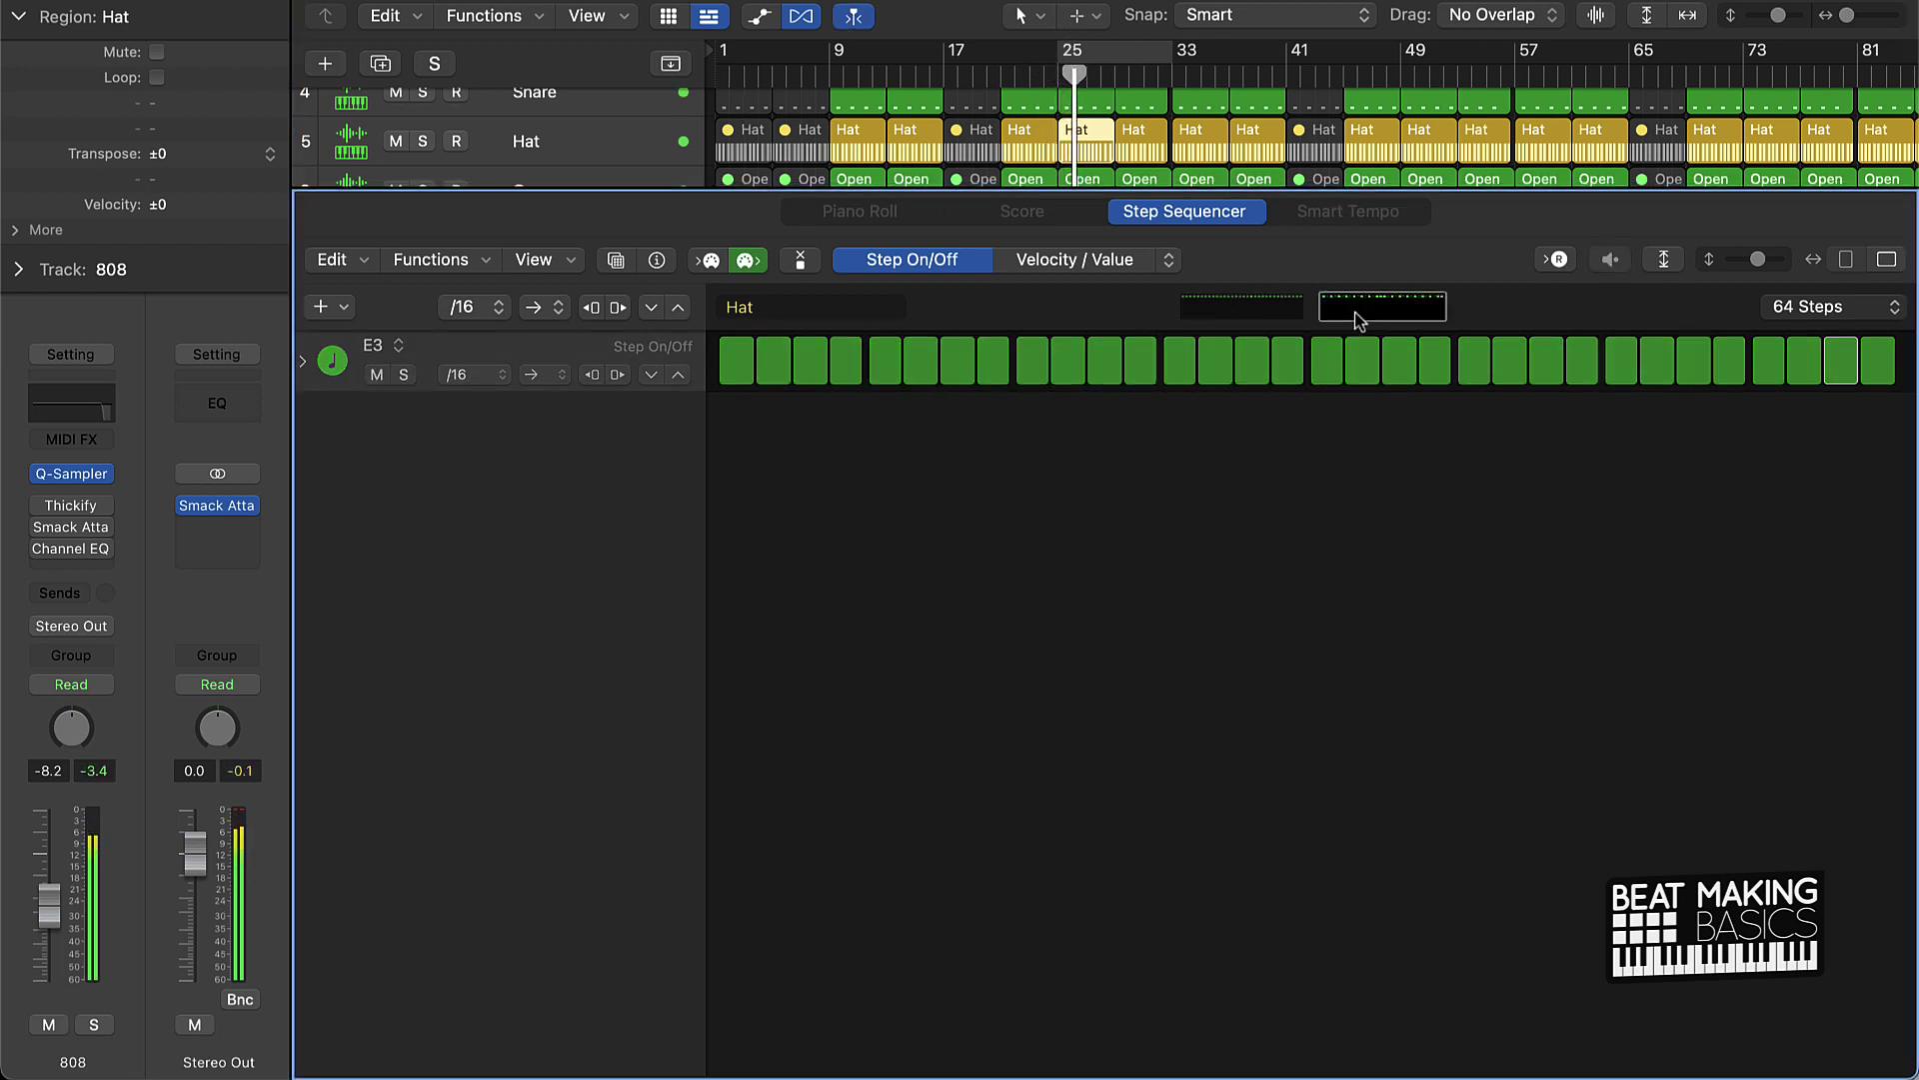
left_click_drag(765, 368, 1629, 389)
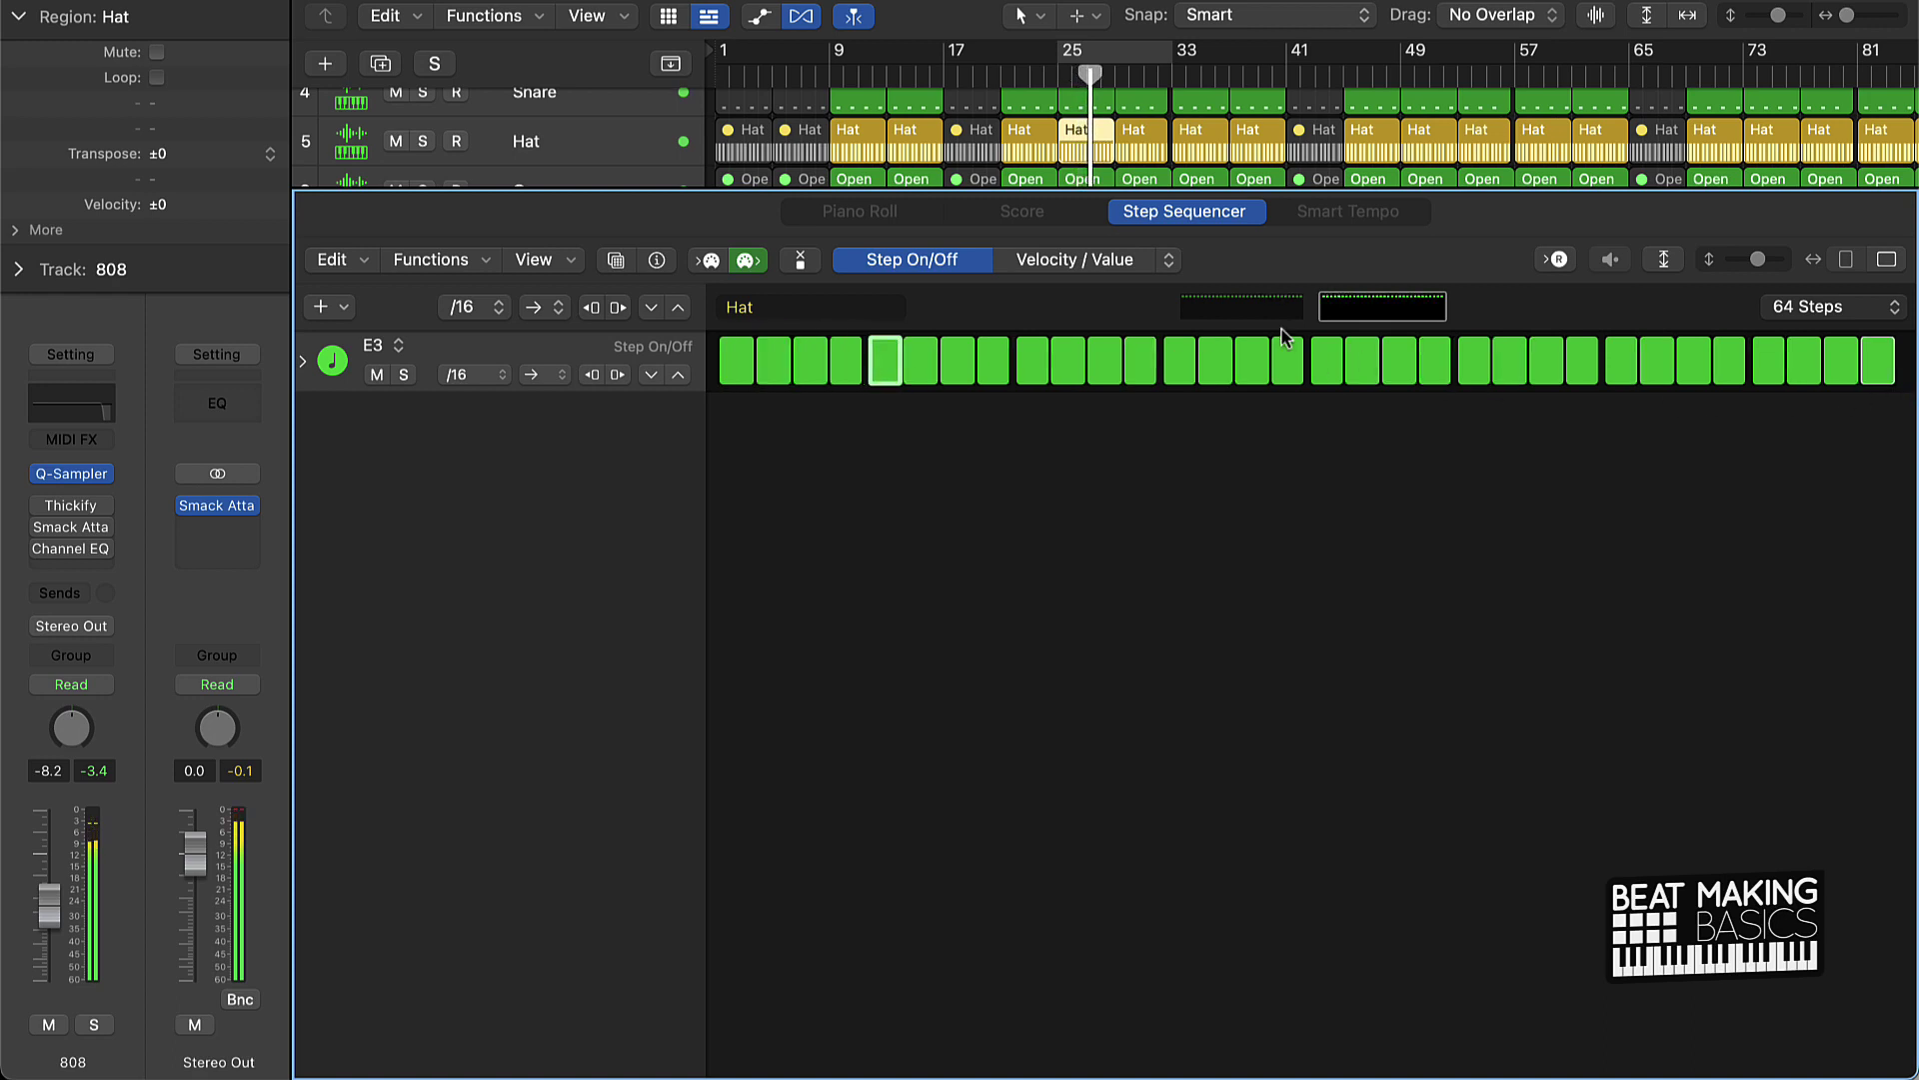
Step: Turn on every step in the second half of the Hat pattern at bar 29, and close the step editor
left_click(1152, 152)
left_click_drag(782, 373, 1727, 398)
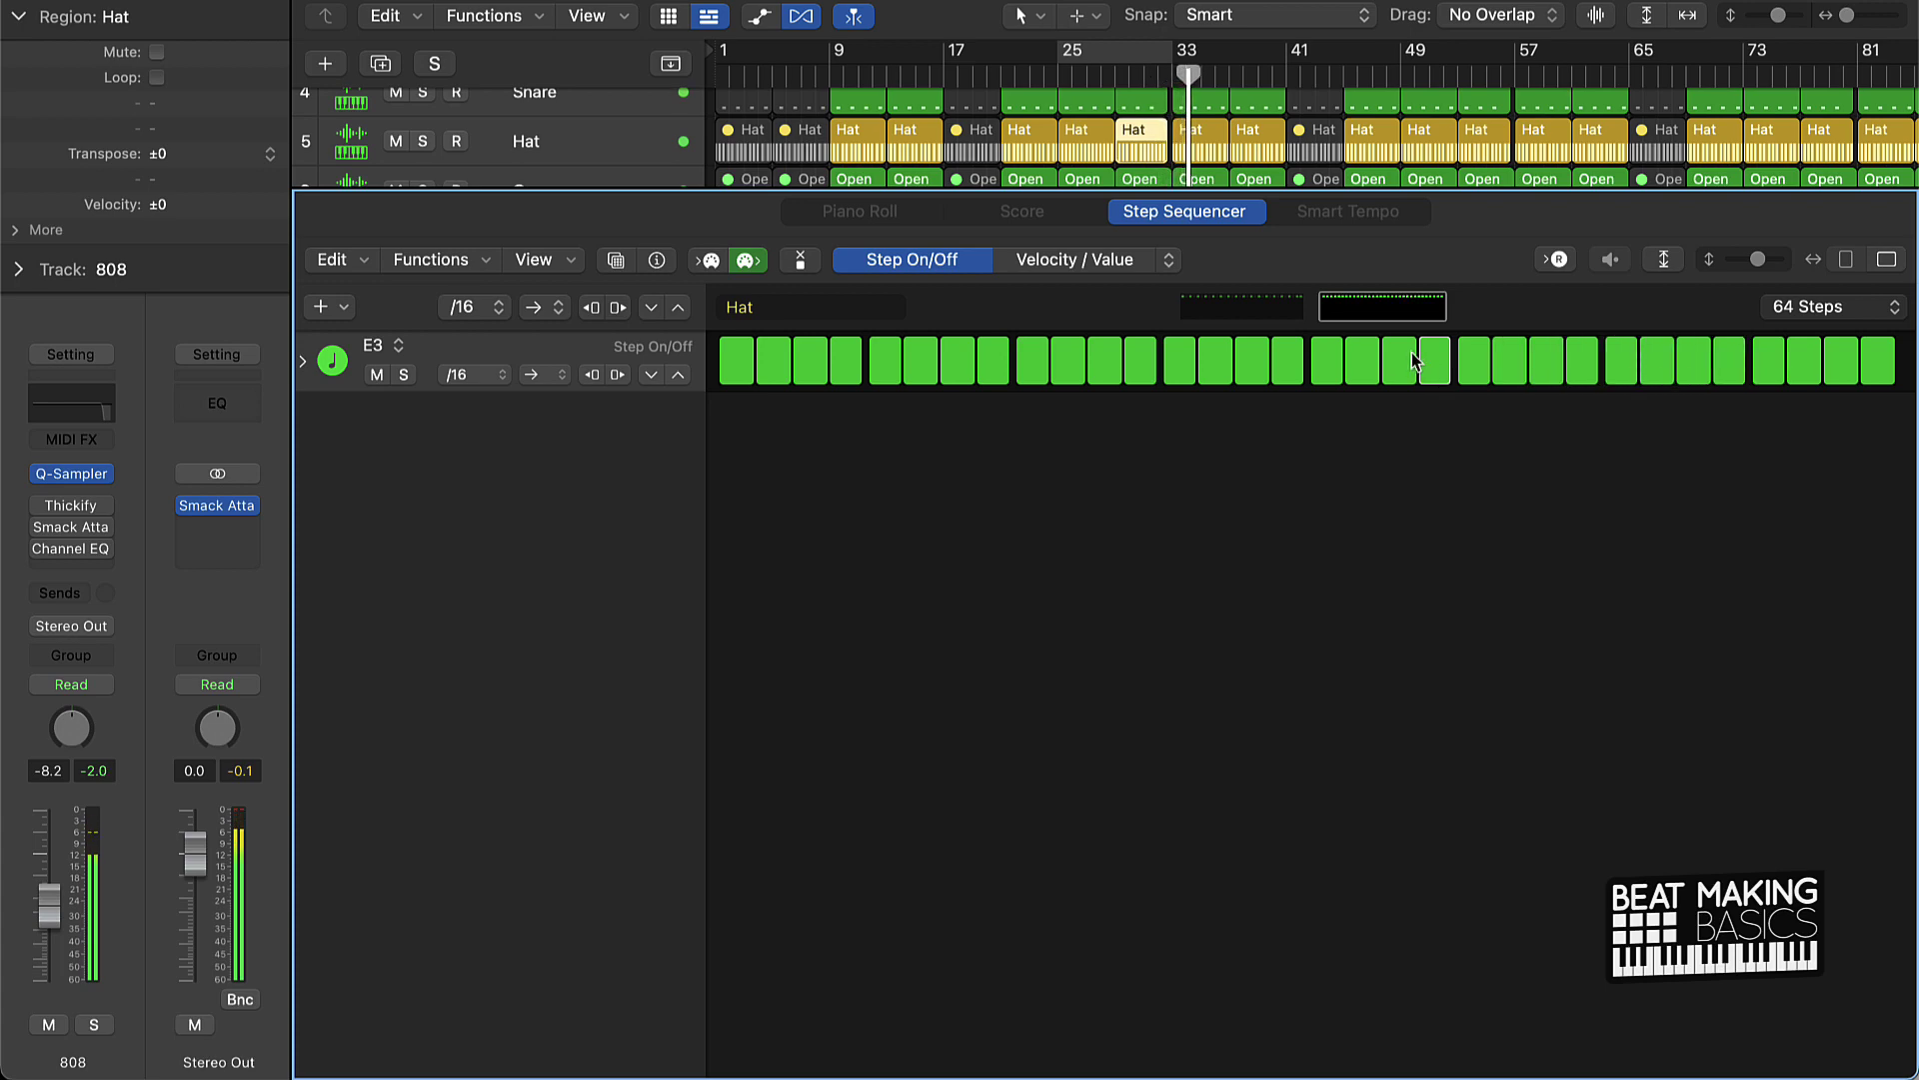
key("p")
key("p")
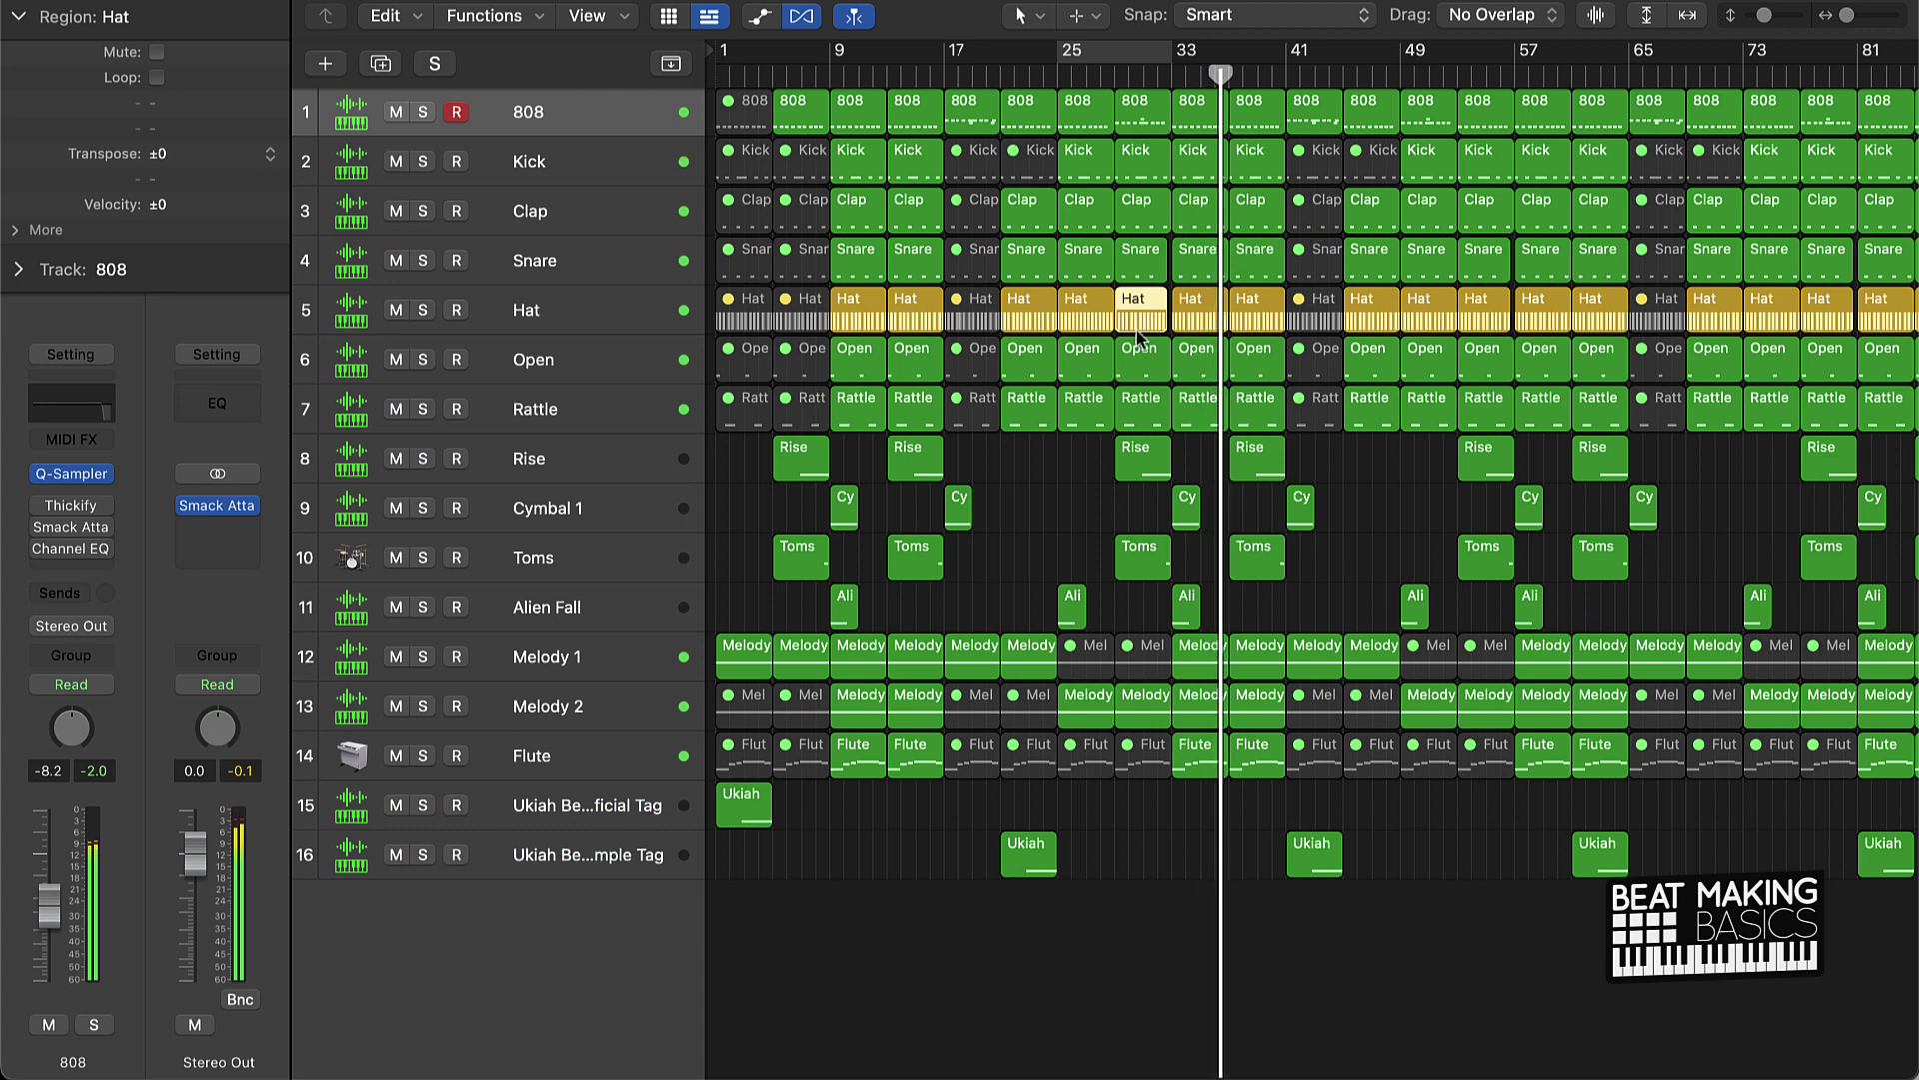
Step: Listen to bars 25 to 33 in a loop and check the Hat pattern of the region at bar 29
left_click(1071, 76)
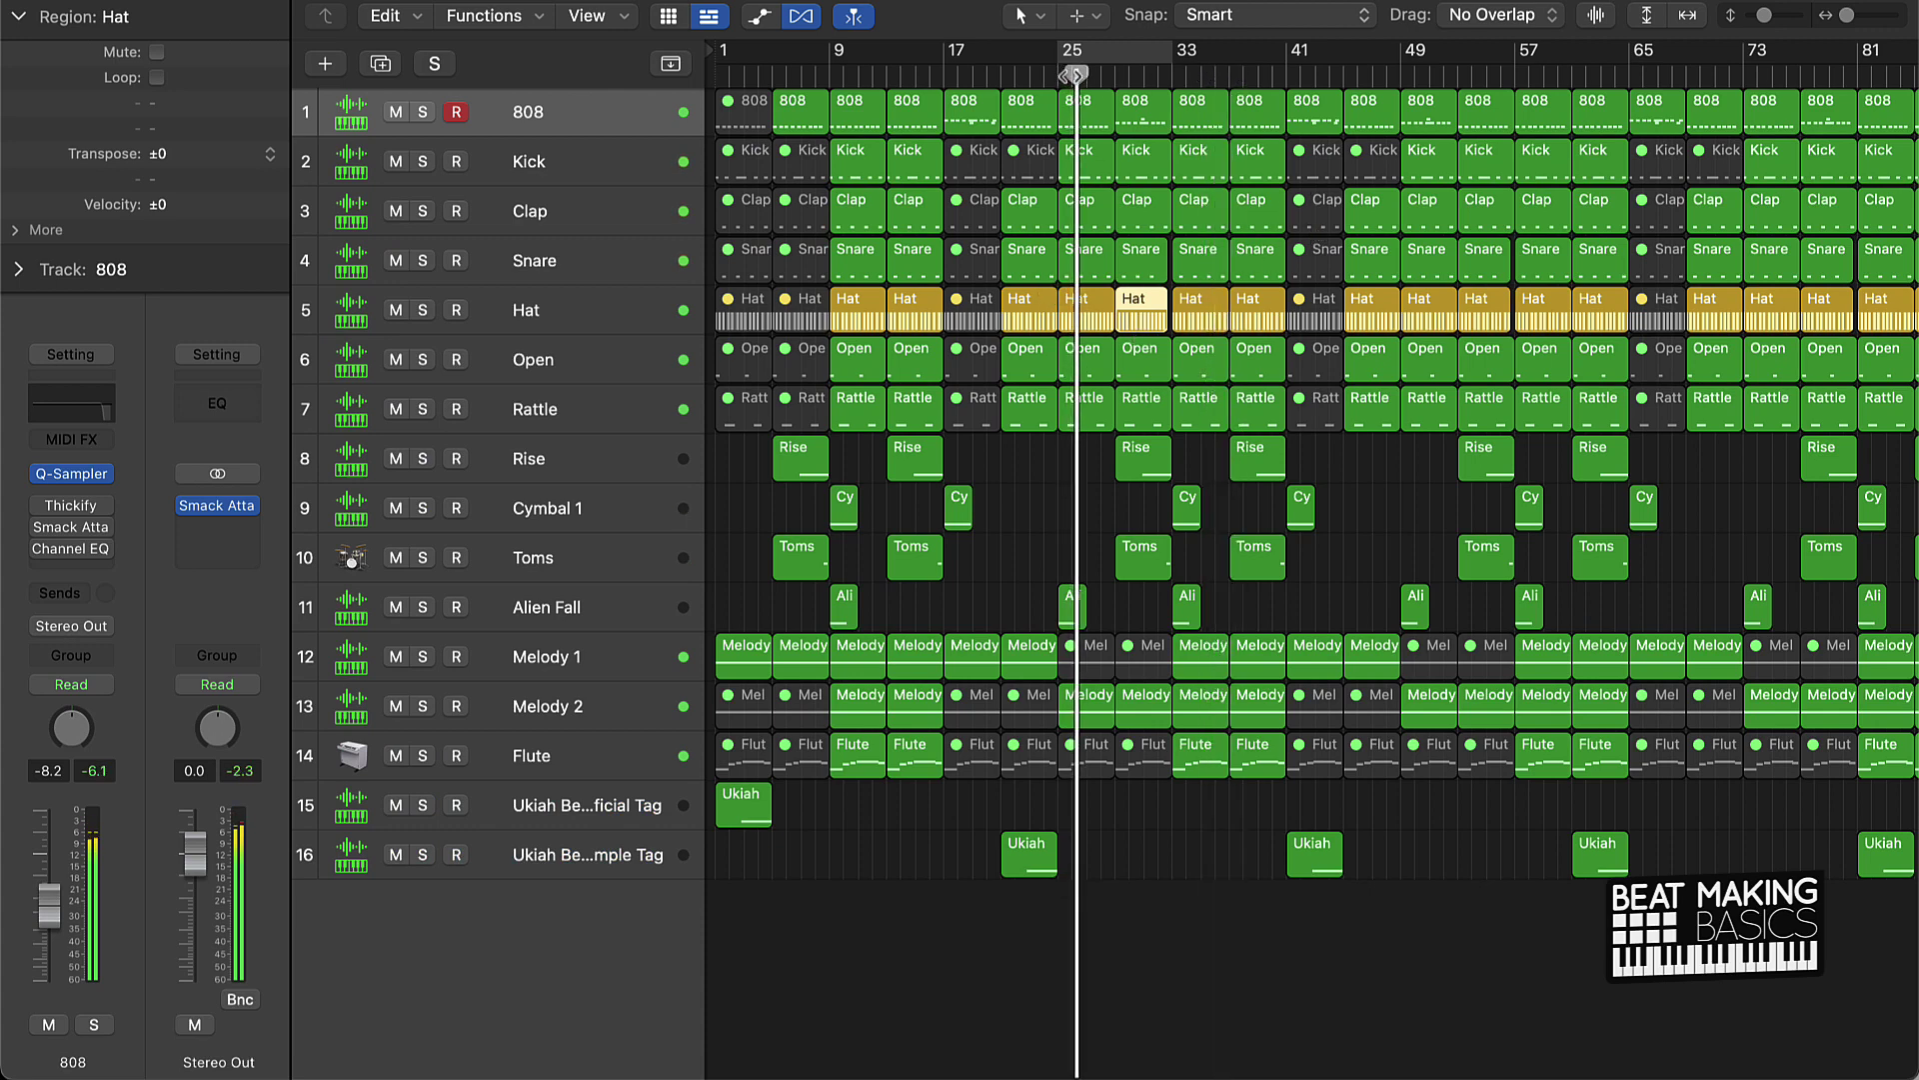
left_click(1080, 52)
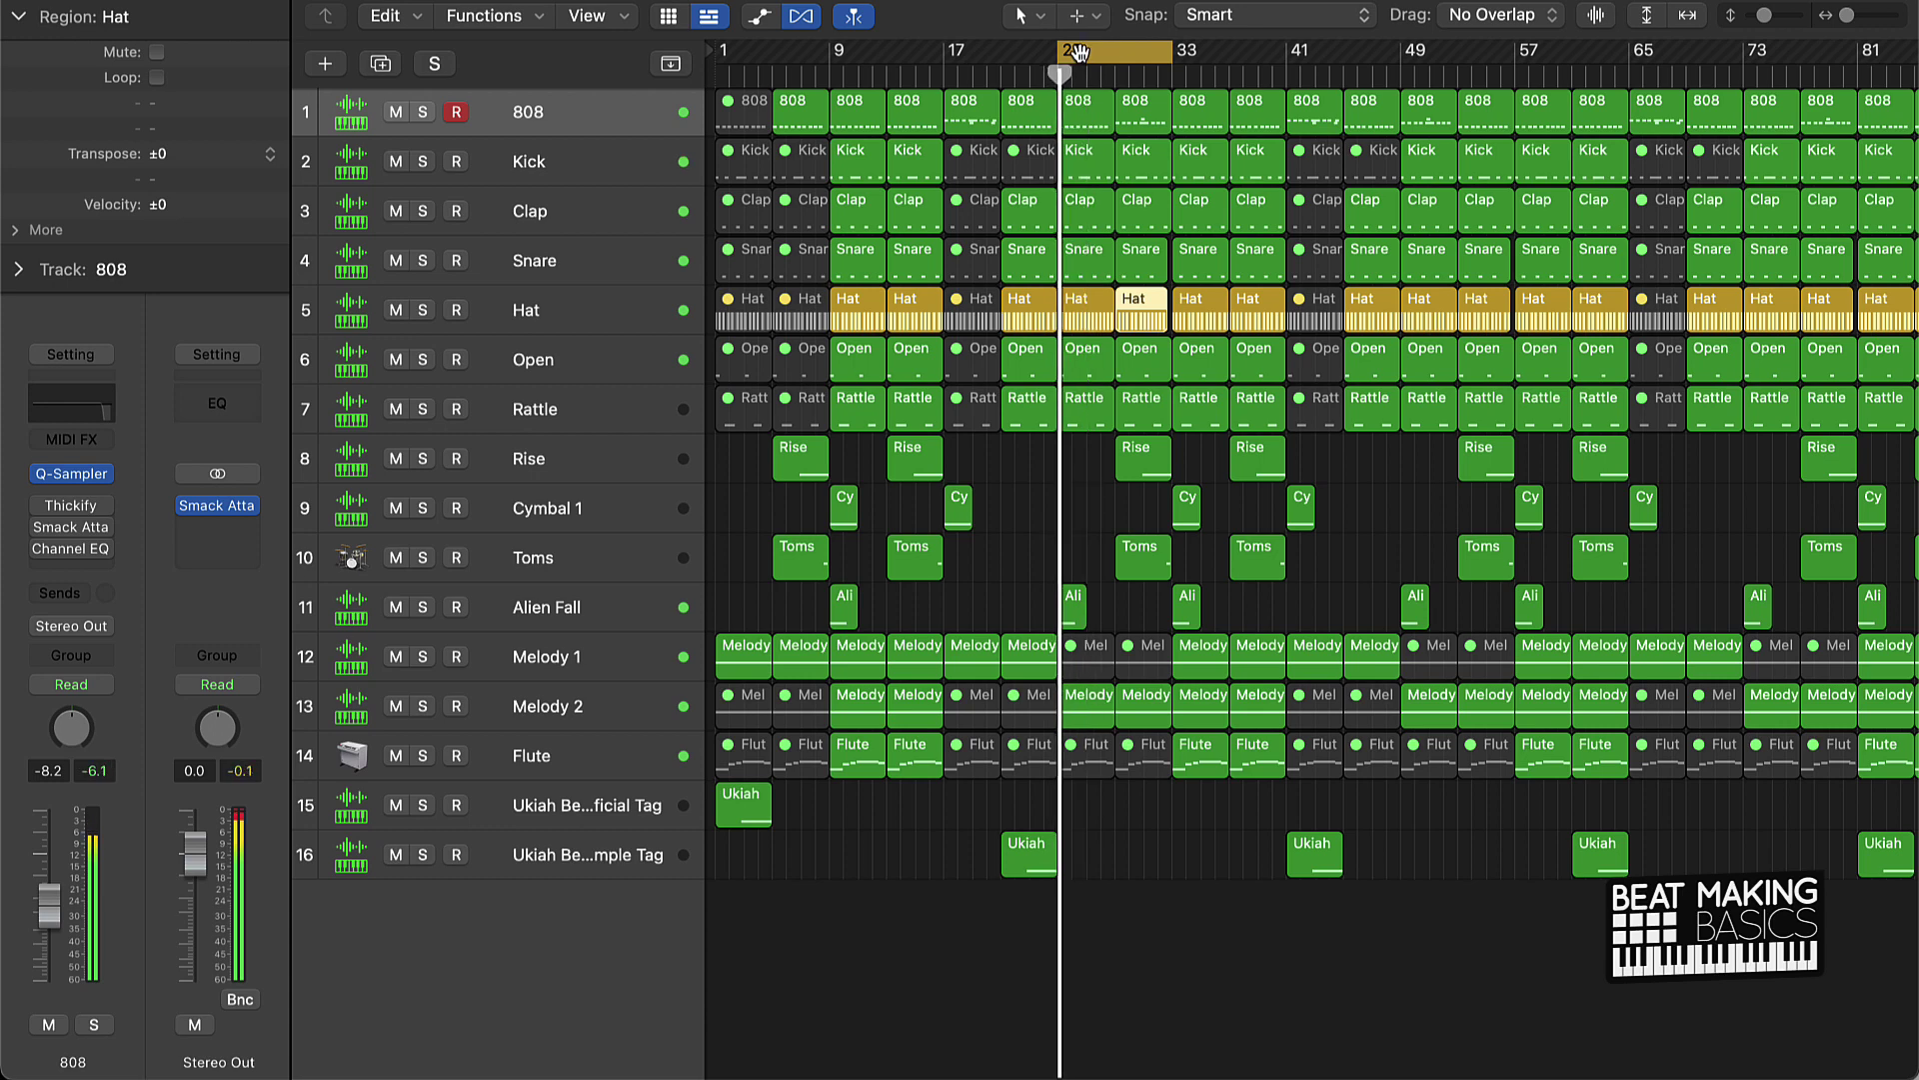
double_click(1132, 318)
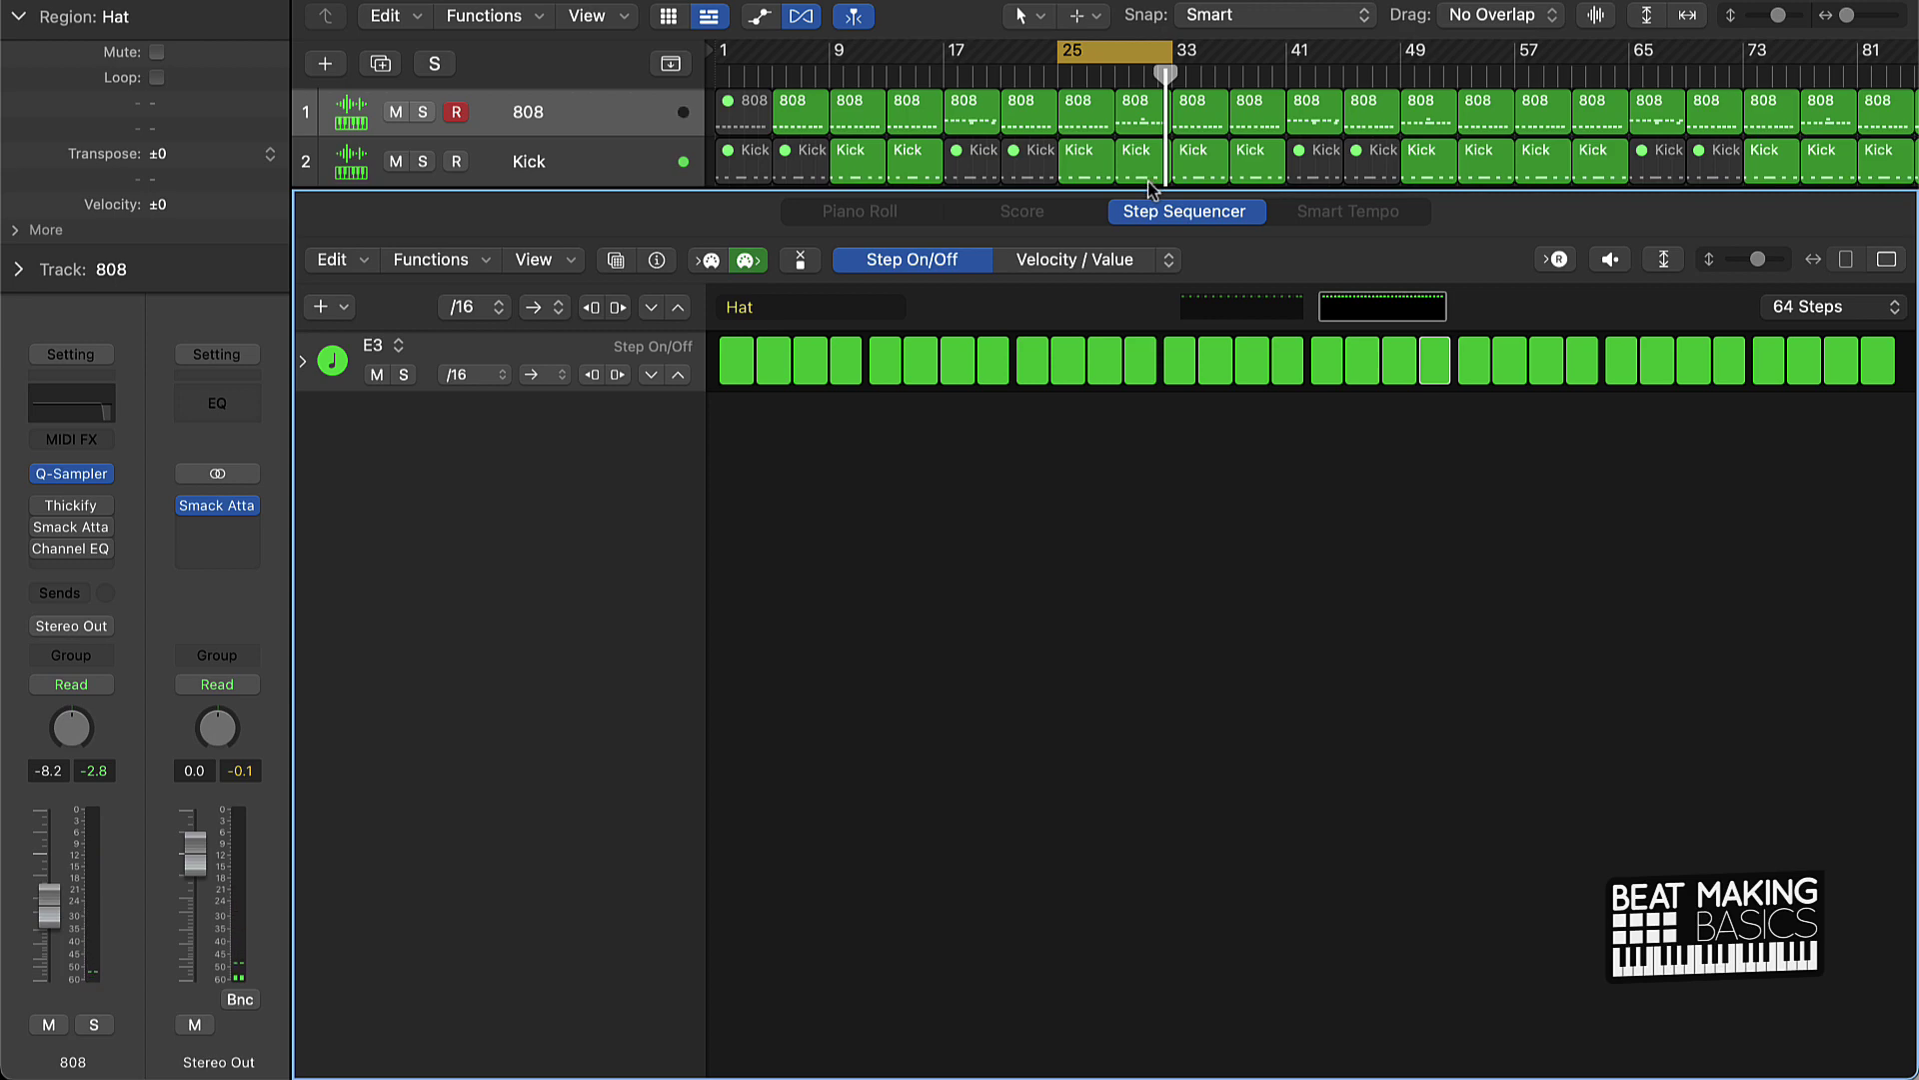
key("p")
key("p")
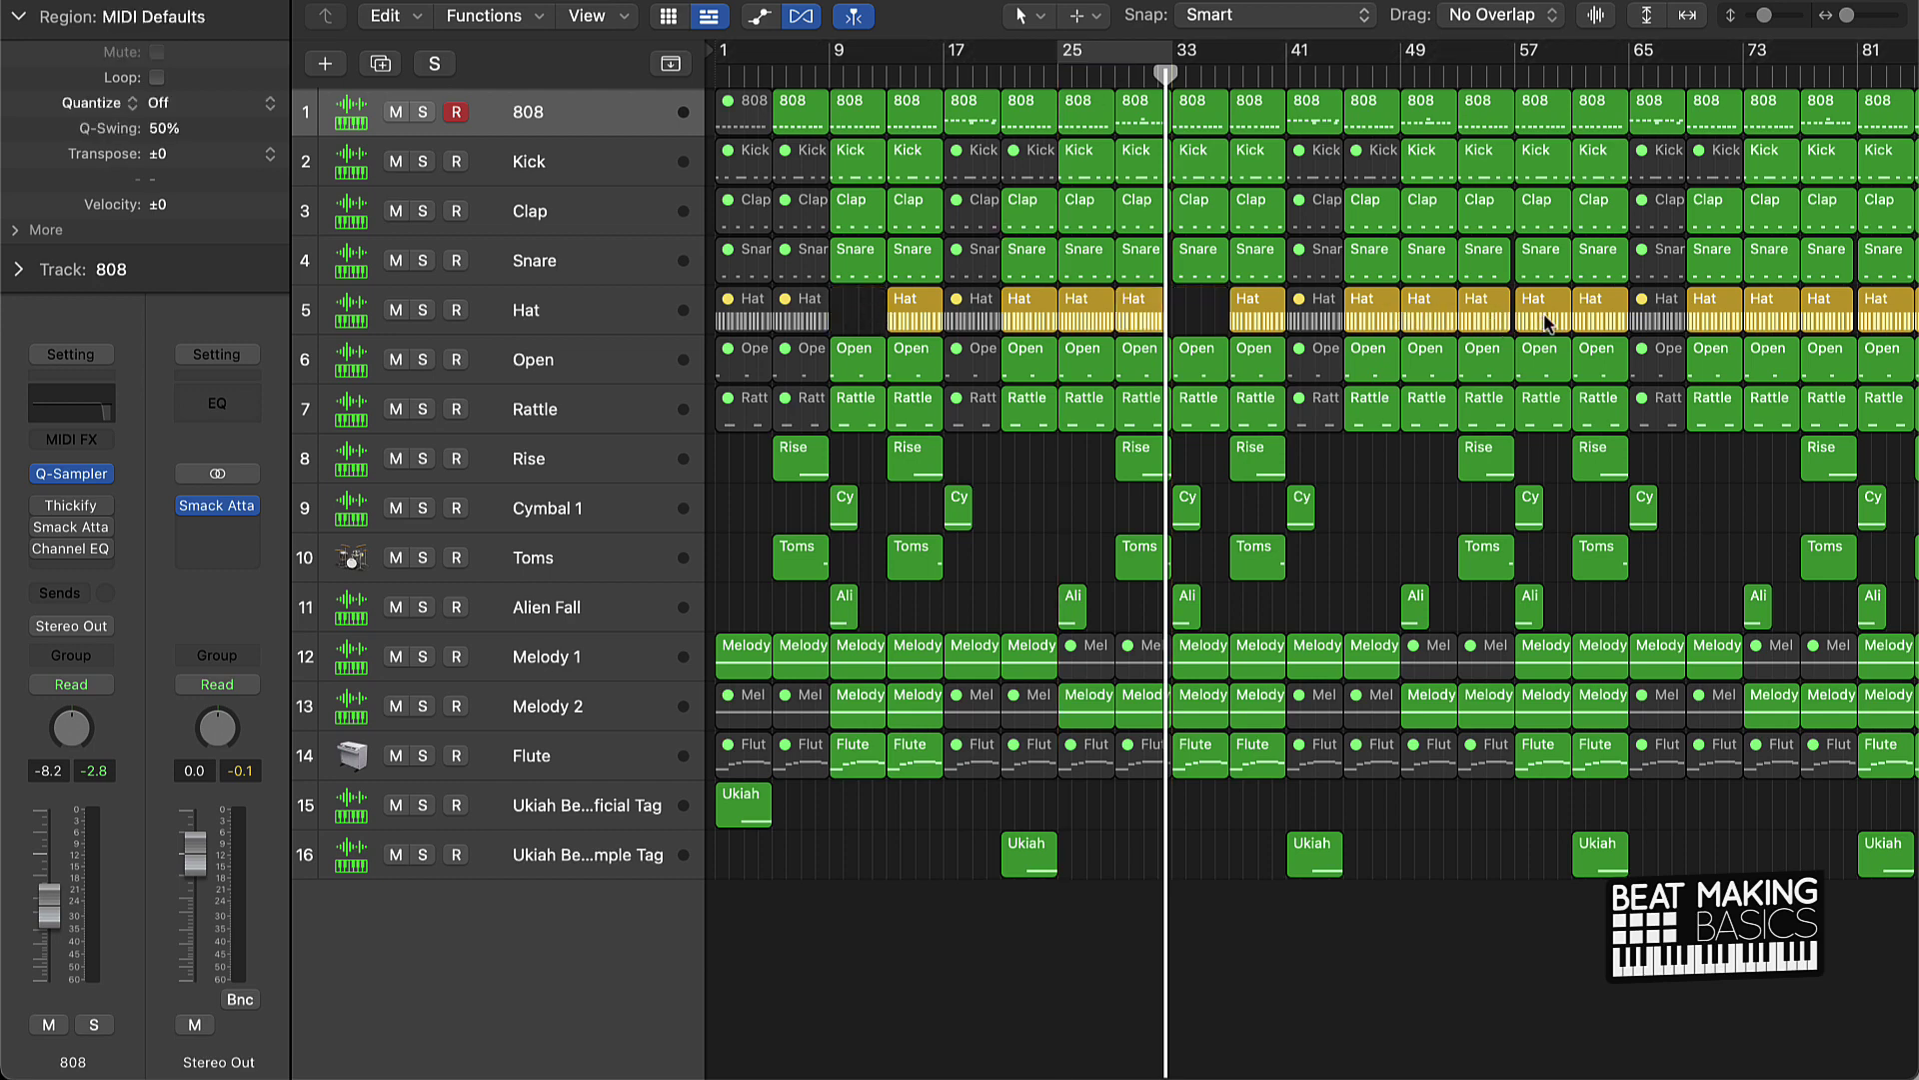
Step: Replace the Hat regions at bars 9, 33, 57 and 81 with copies of the bar 25 Hat region, and play from the start
scroll(1878, 332, "right", 4)
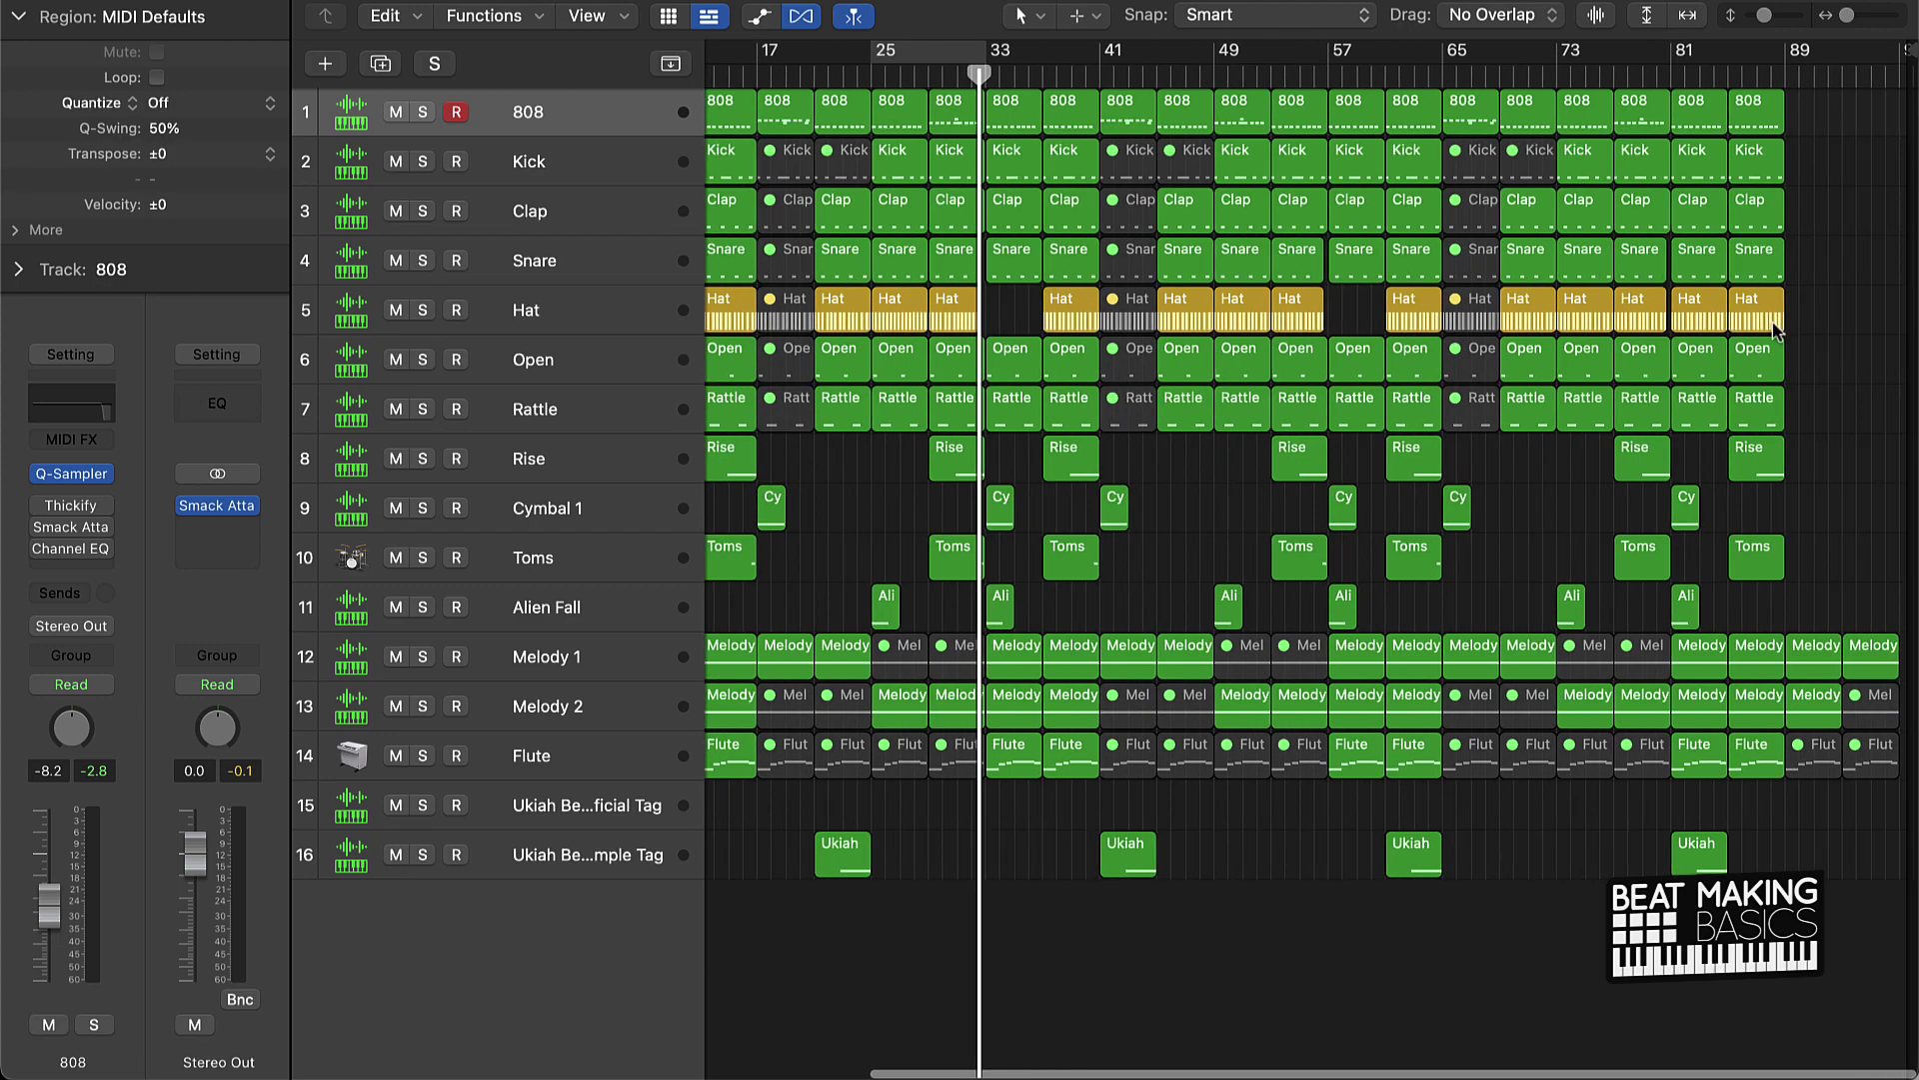
left_click(1701, 326)
key("Delete")
scroll(1465, 324, "left", 4)
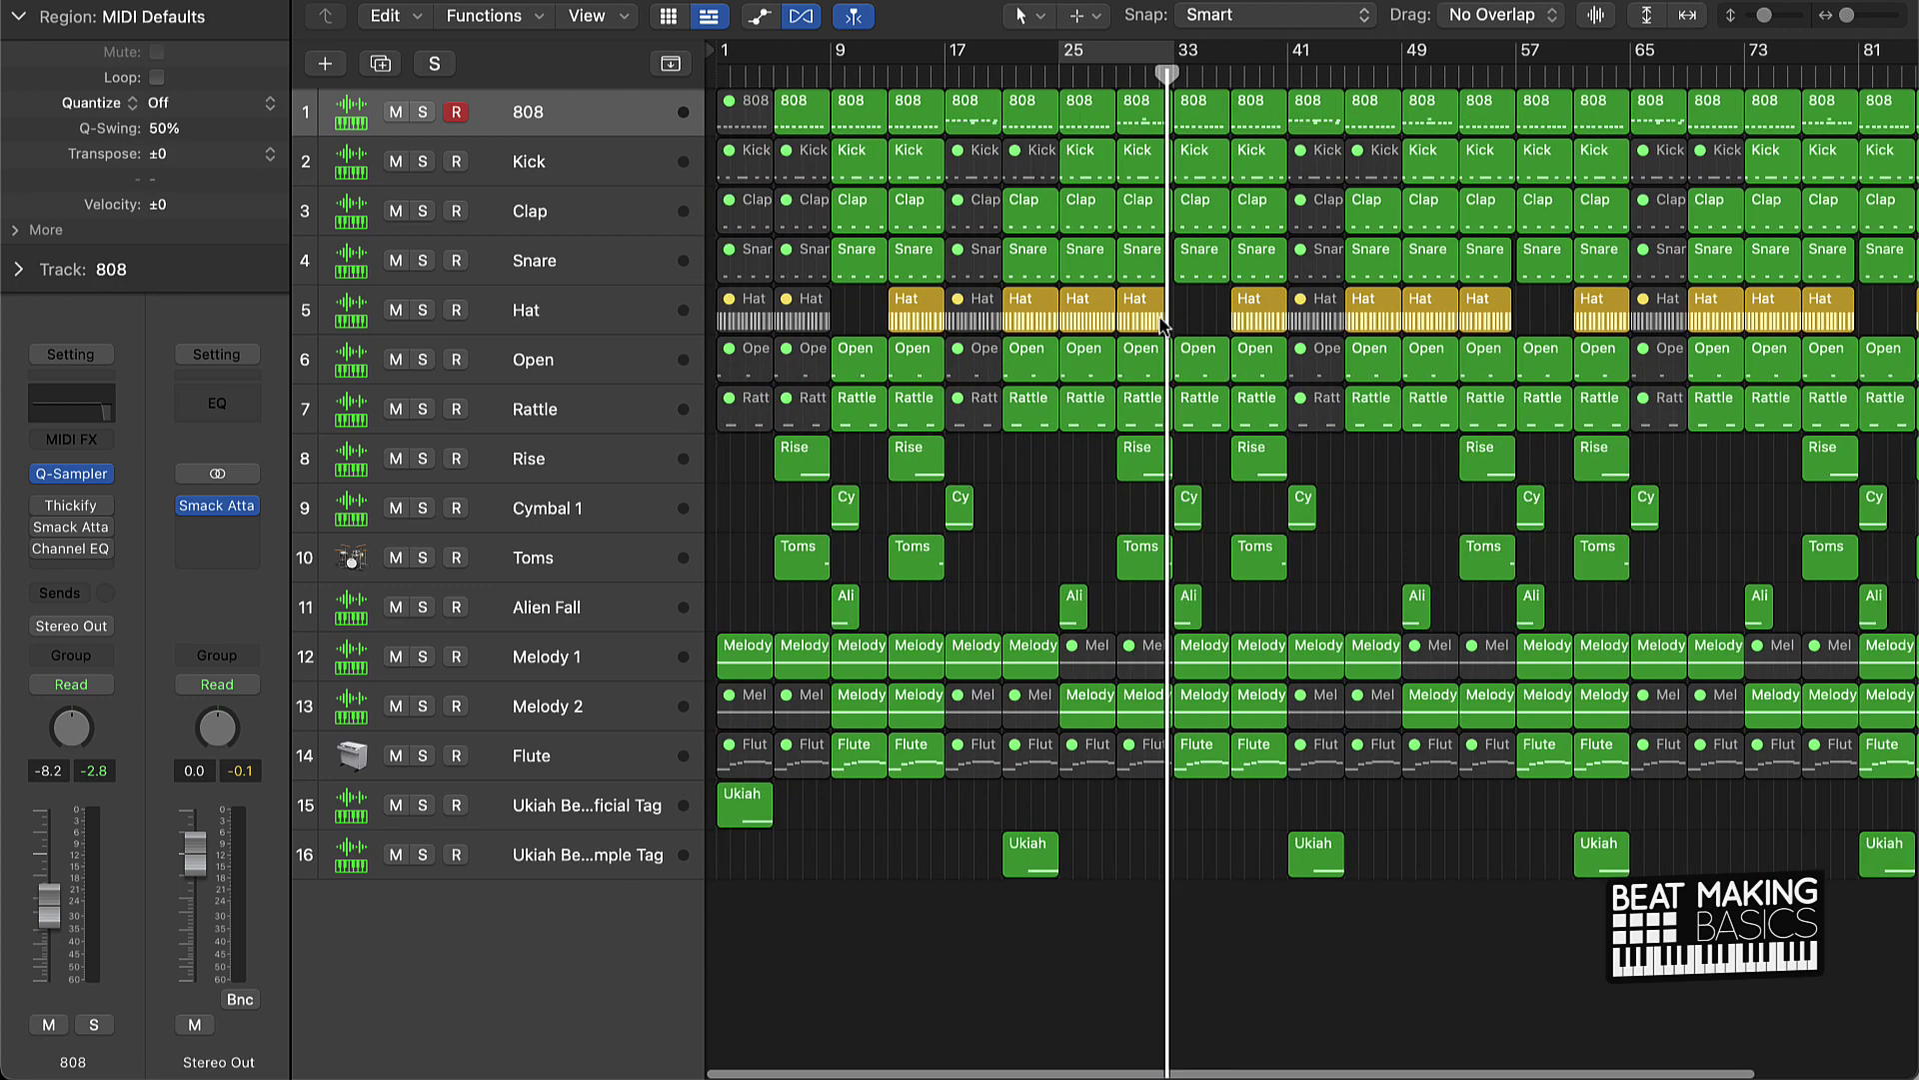
left_click_drag(1087, 326, 1879, 340)
key("Return")
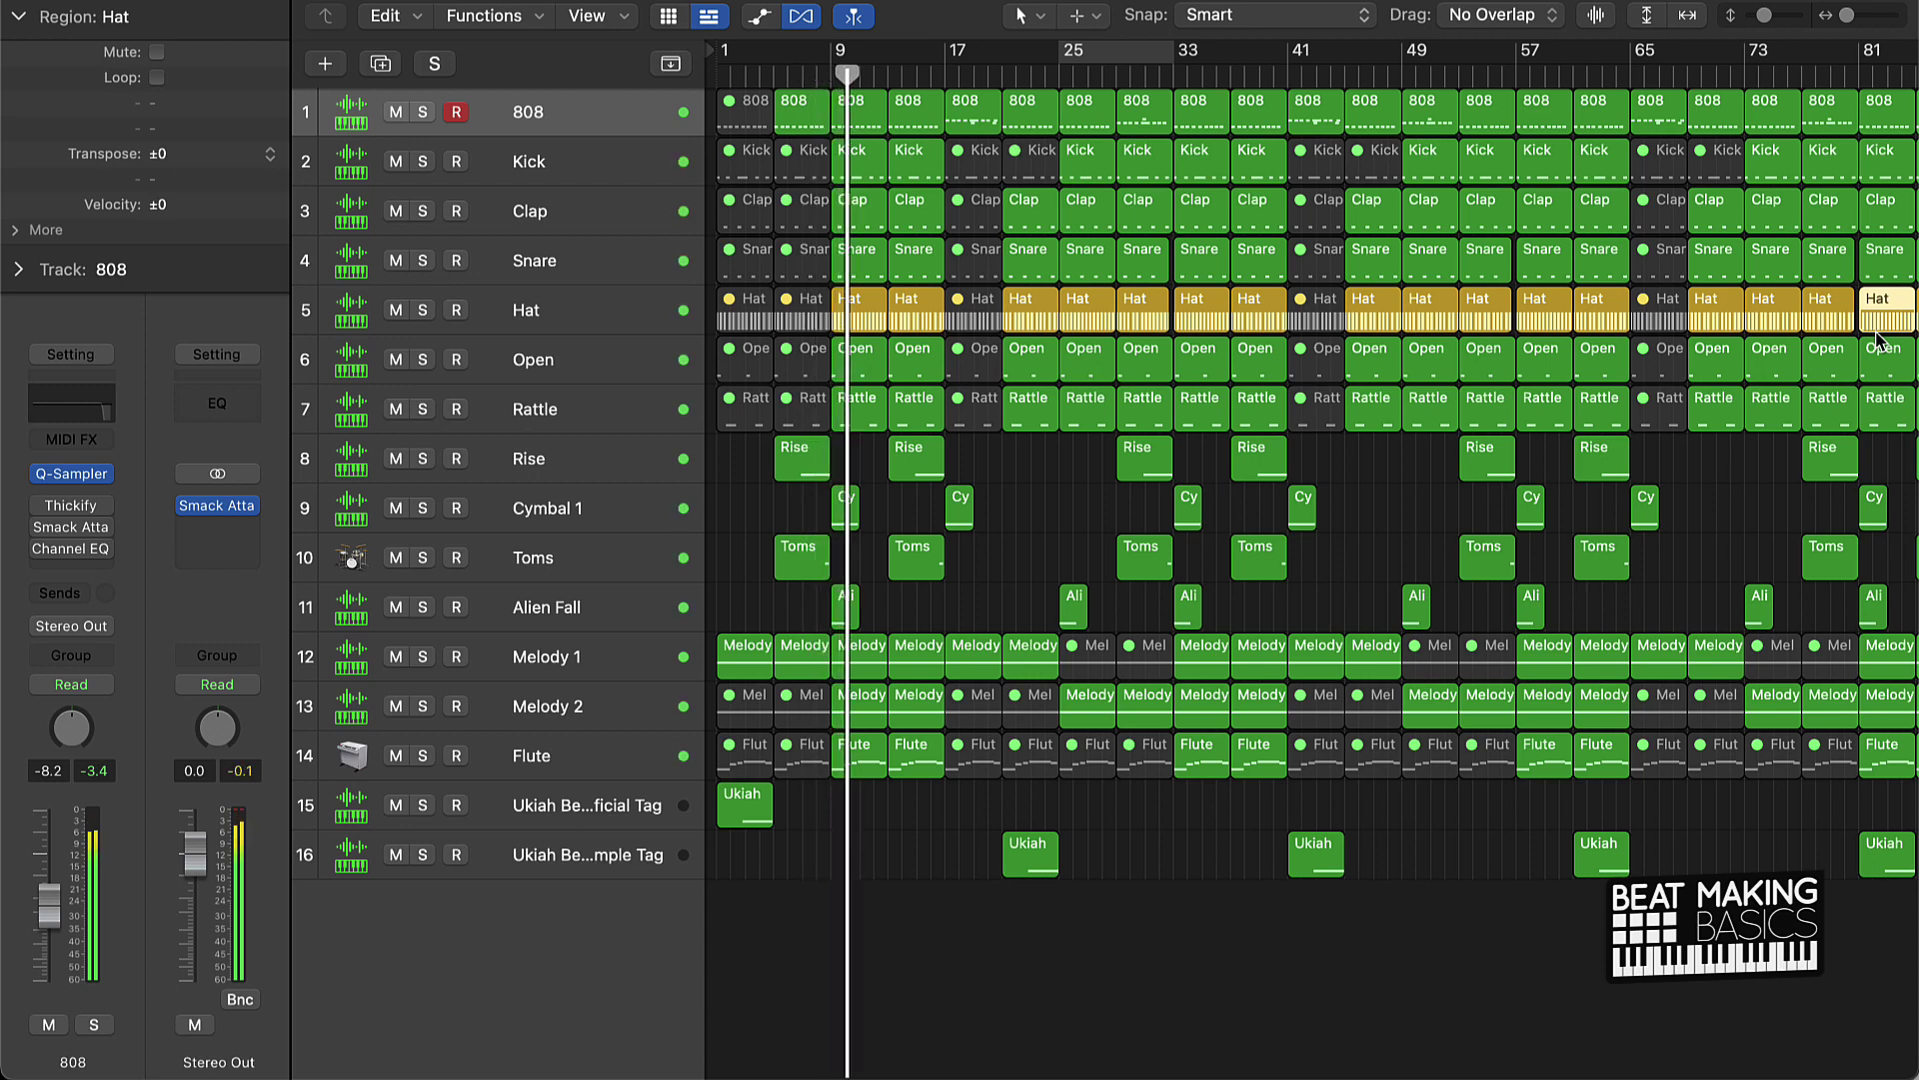
Step: Delete the Hat regions at bars 13, 37, 61 and 85 on the Hat track
left_click(555, 311)
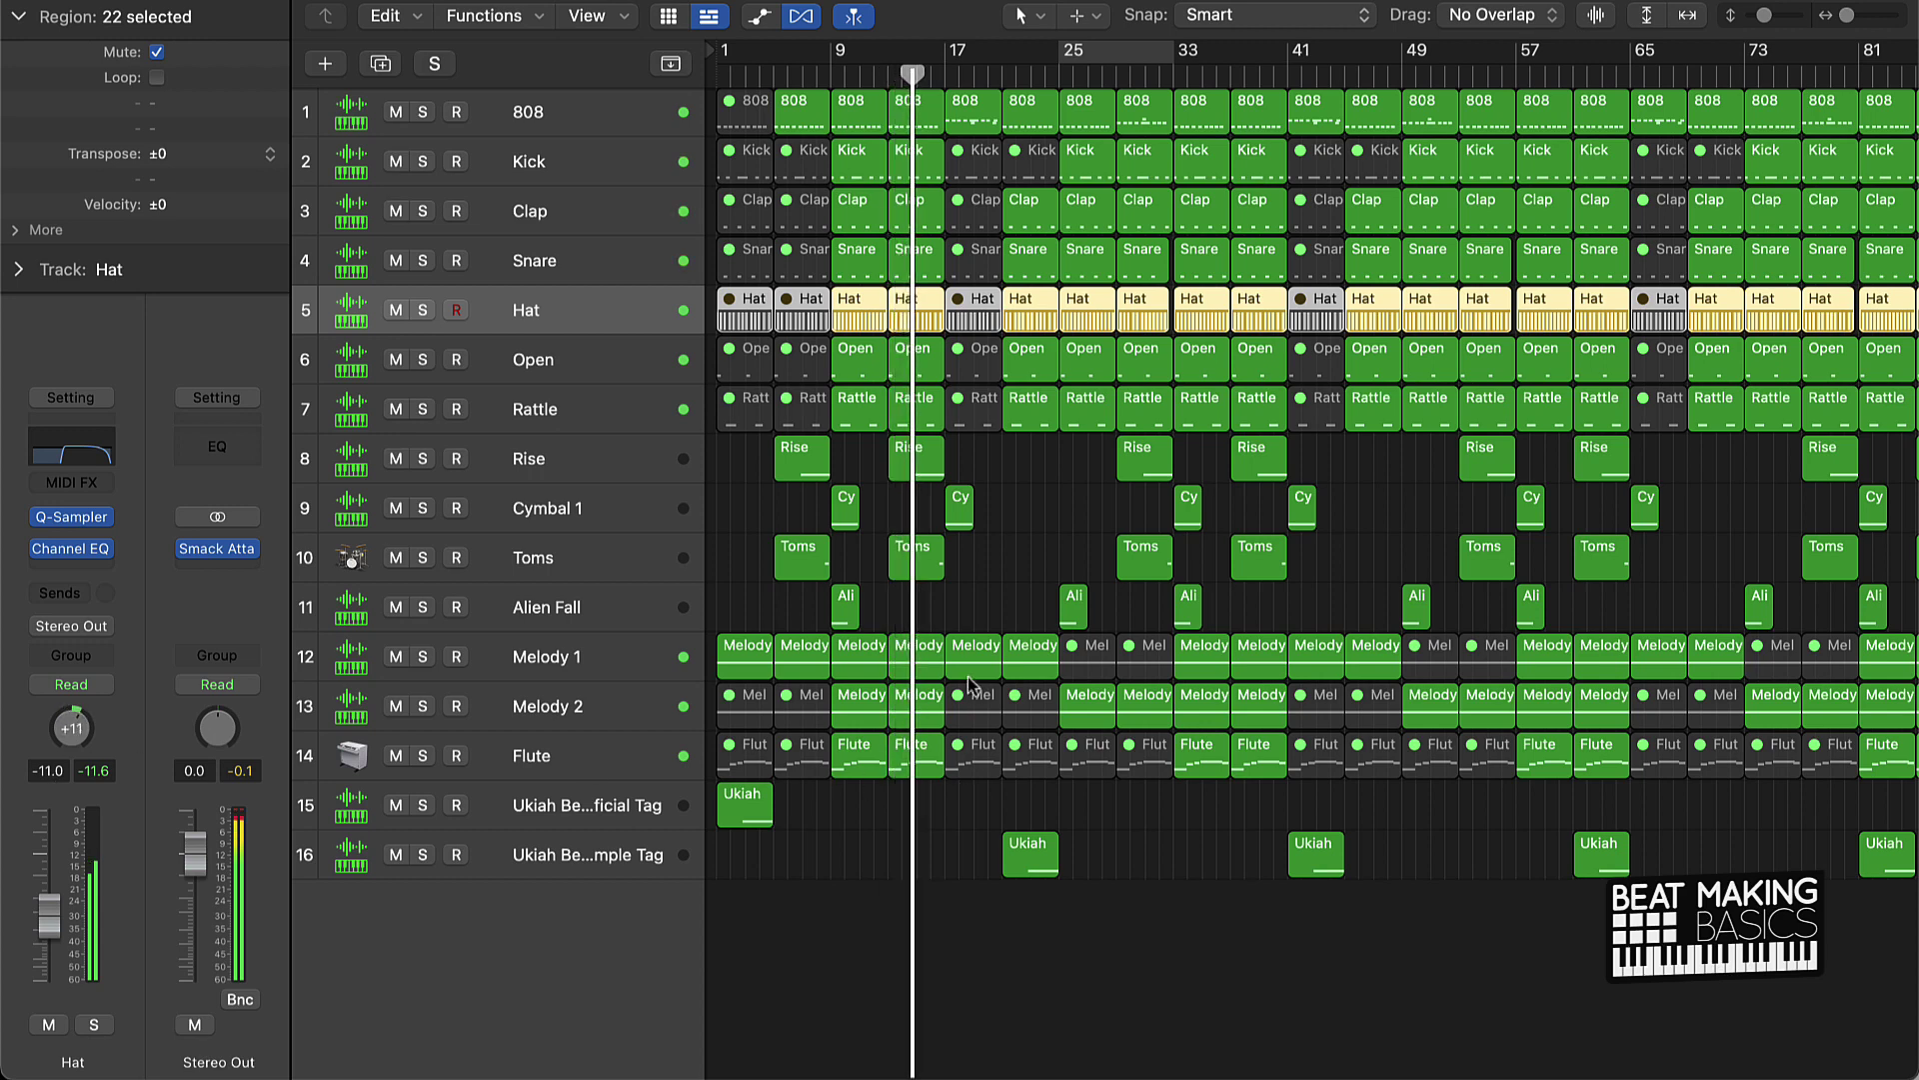
left_click(1028, 547)
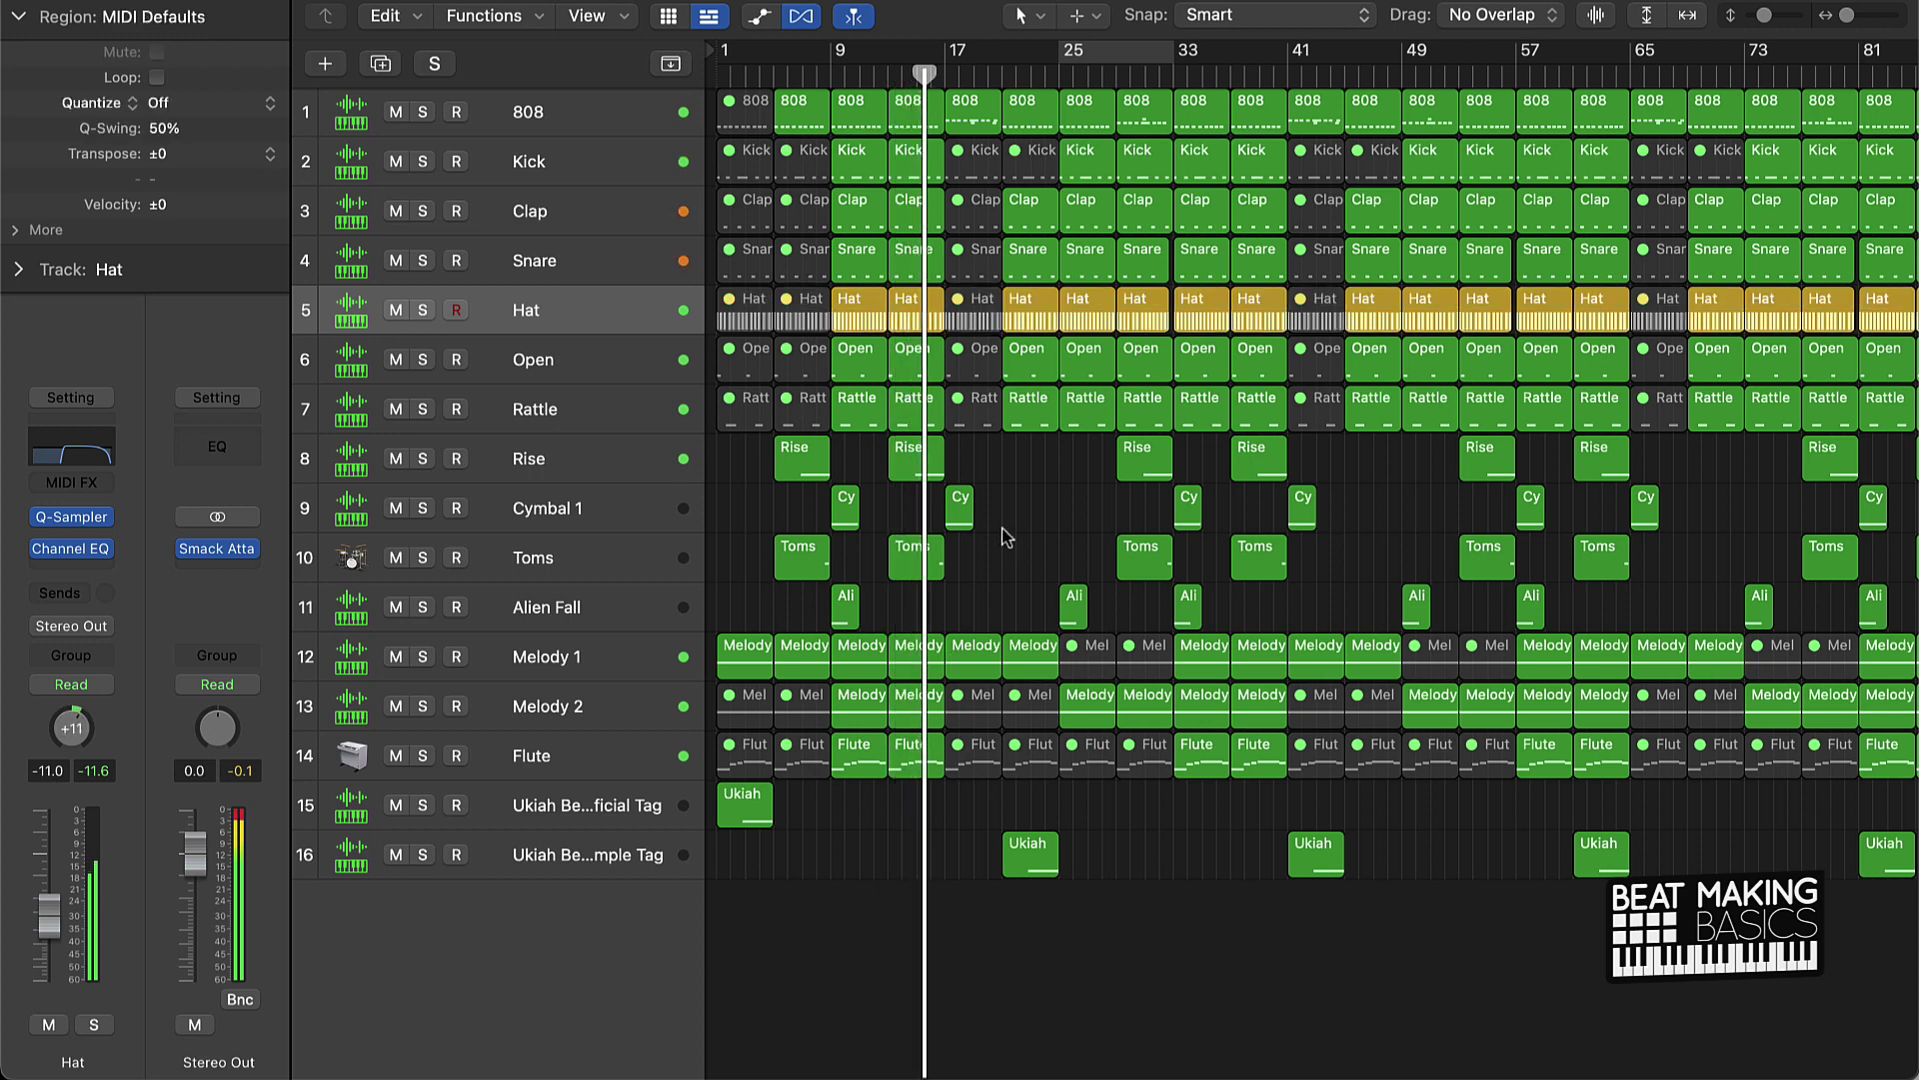
left_click(926, 327)
key("Delete")
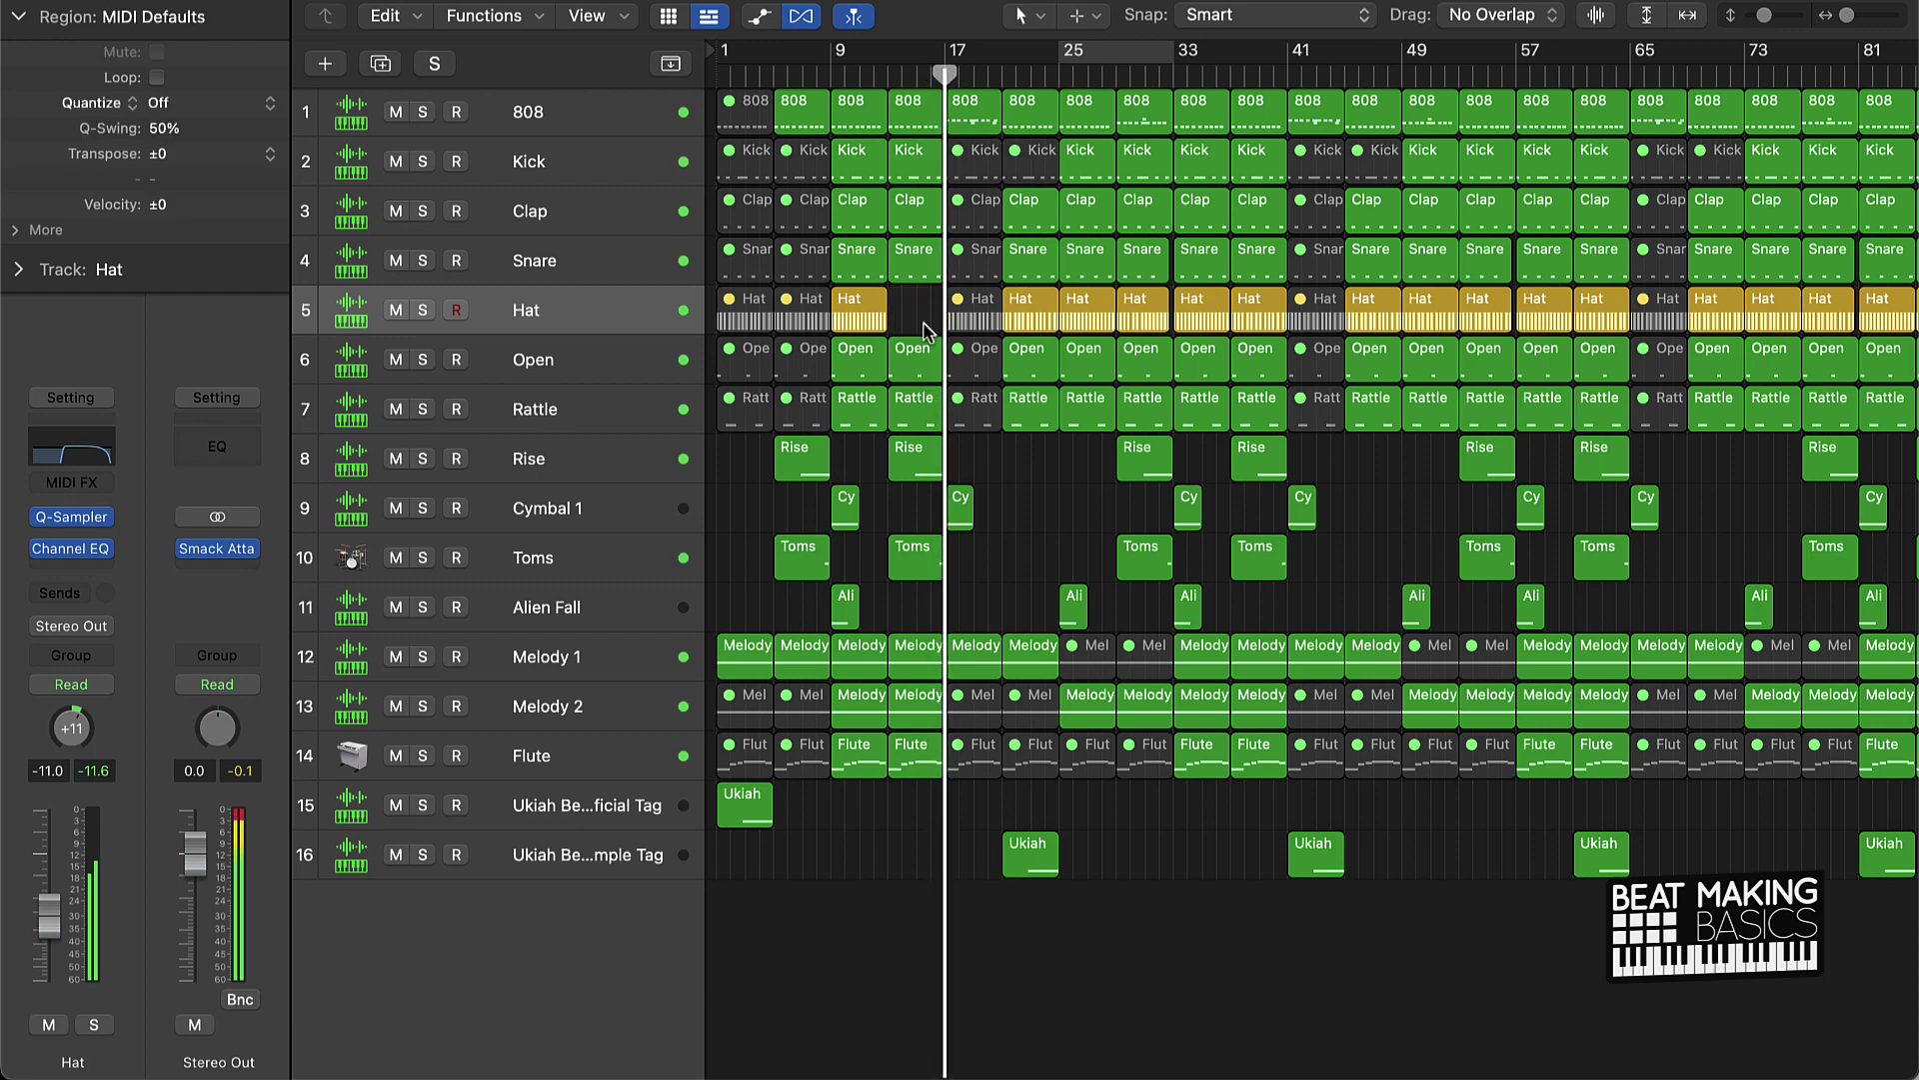
left_click(1262, 309)
key("Delete")
left_click(1599, 310)
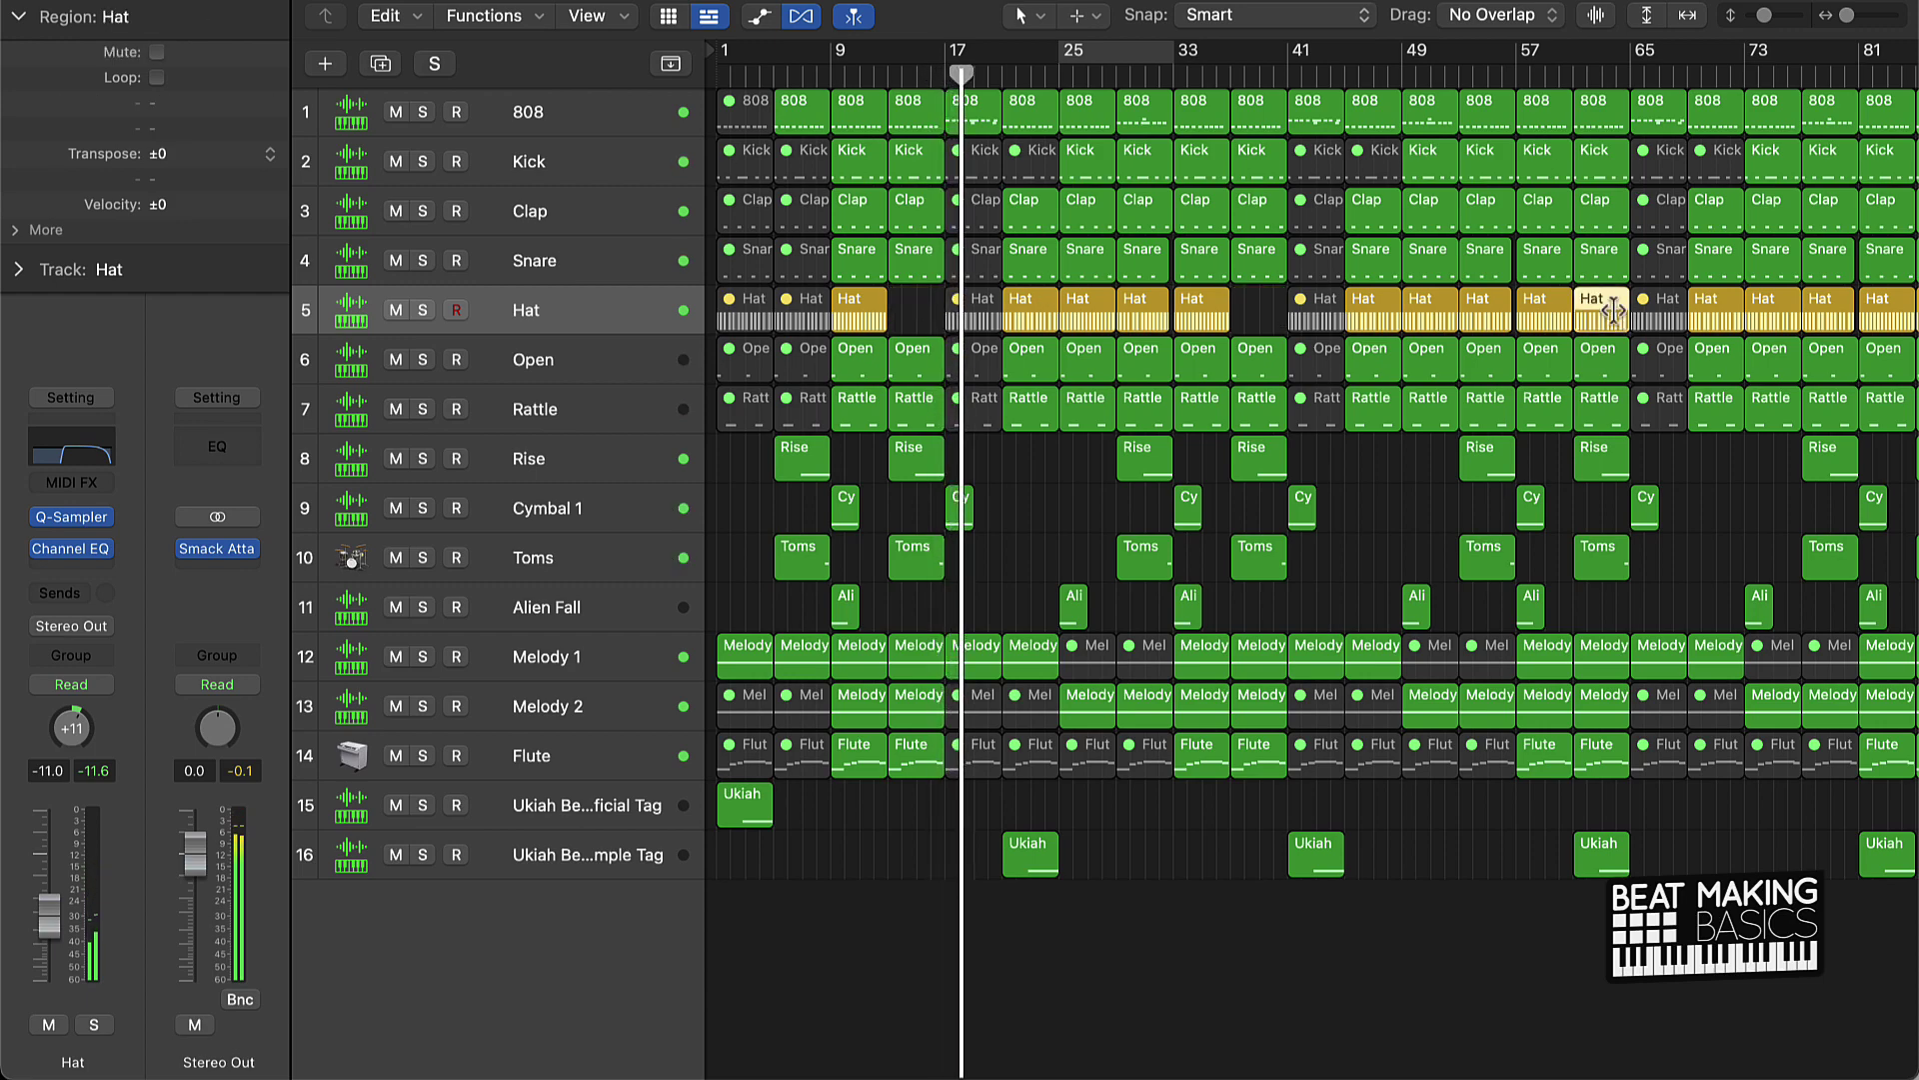
key("Delete")
scroll(1854, 319, "right", 3)
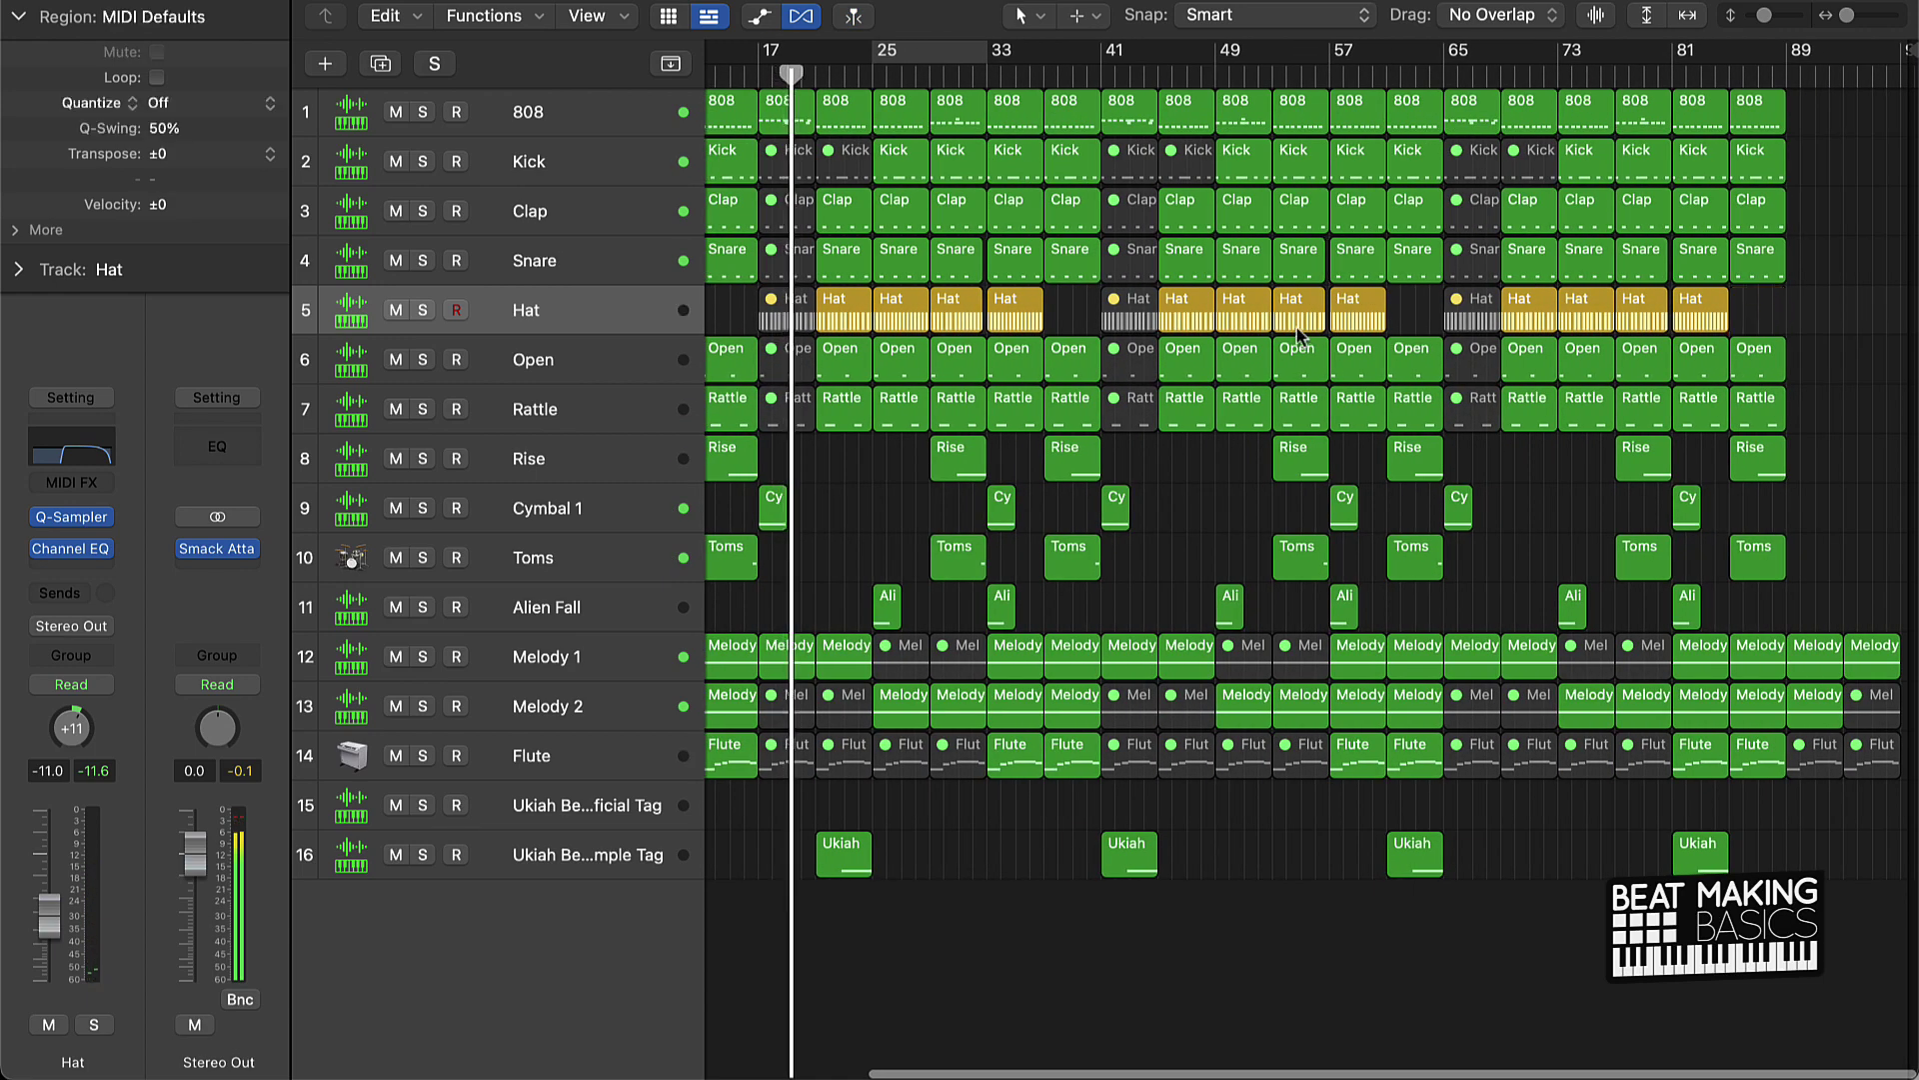
scroll(1035, 320, "left", 3)
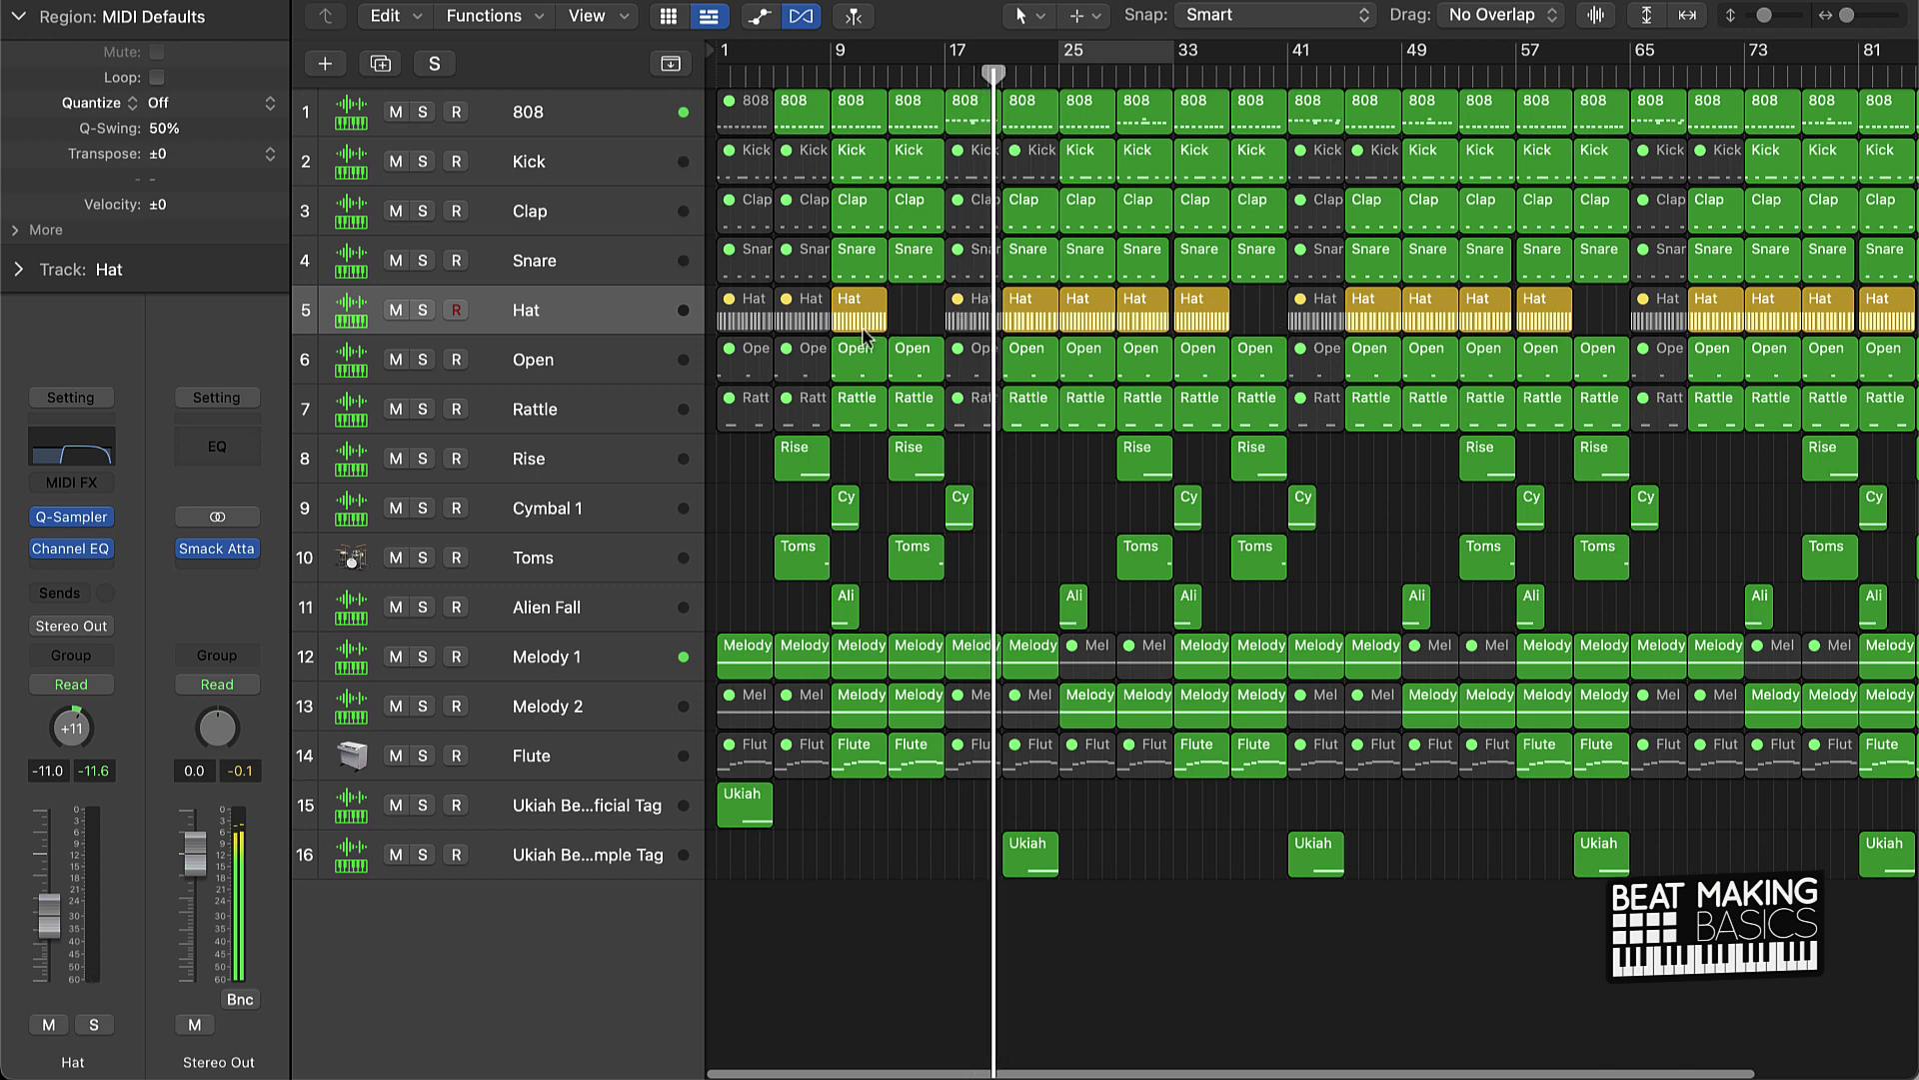
Step: Fill the gaps on the Hat track at bars 13, 37, 61 and 85 with copies of the Hat region
left_click_drag(853, 321, 1237, 304)
scroll(1149, 315, "right", 3)
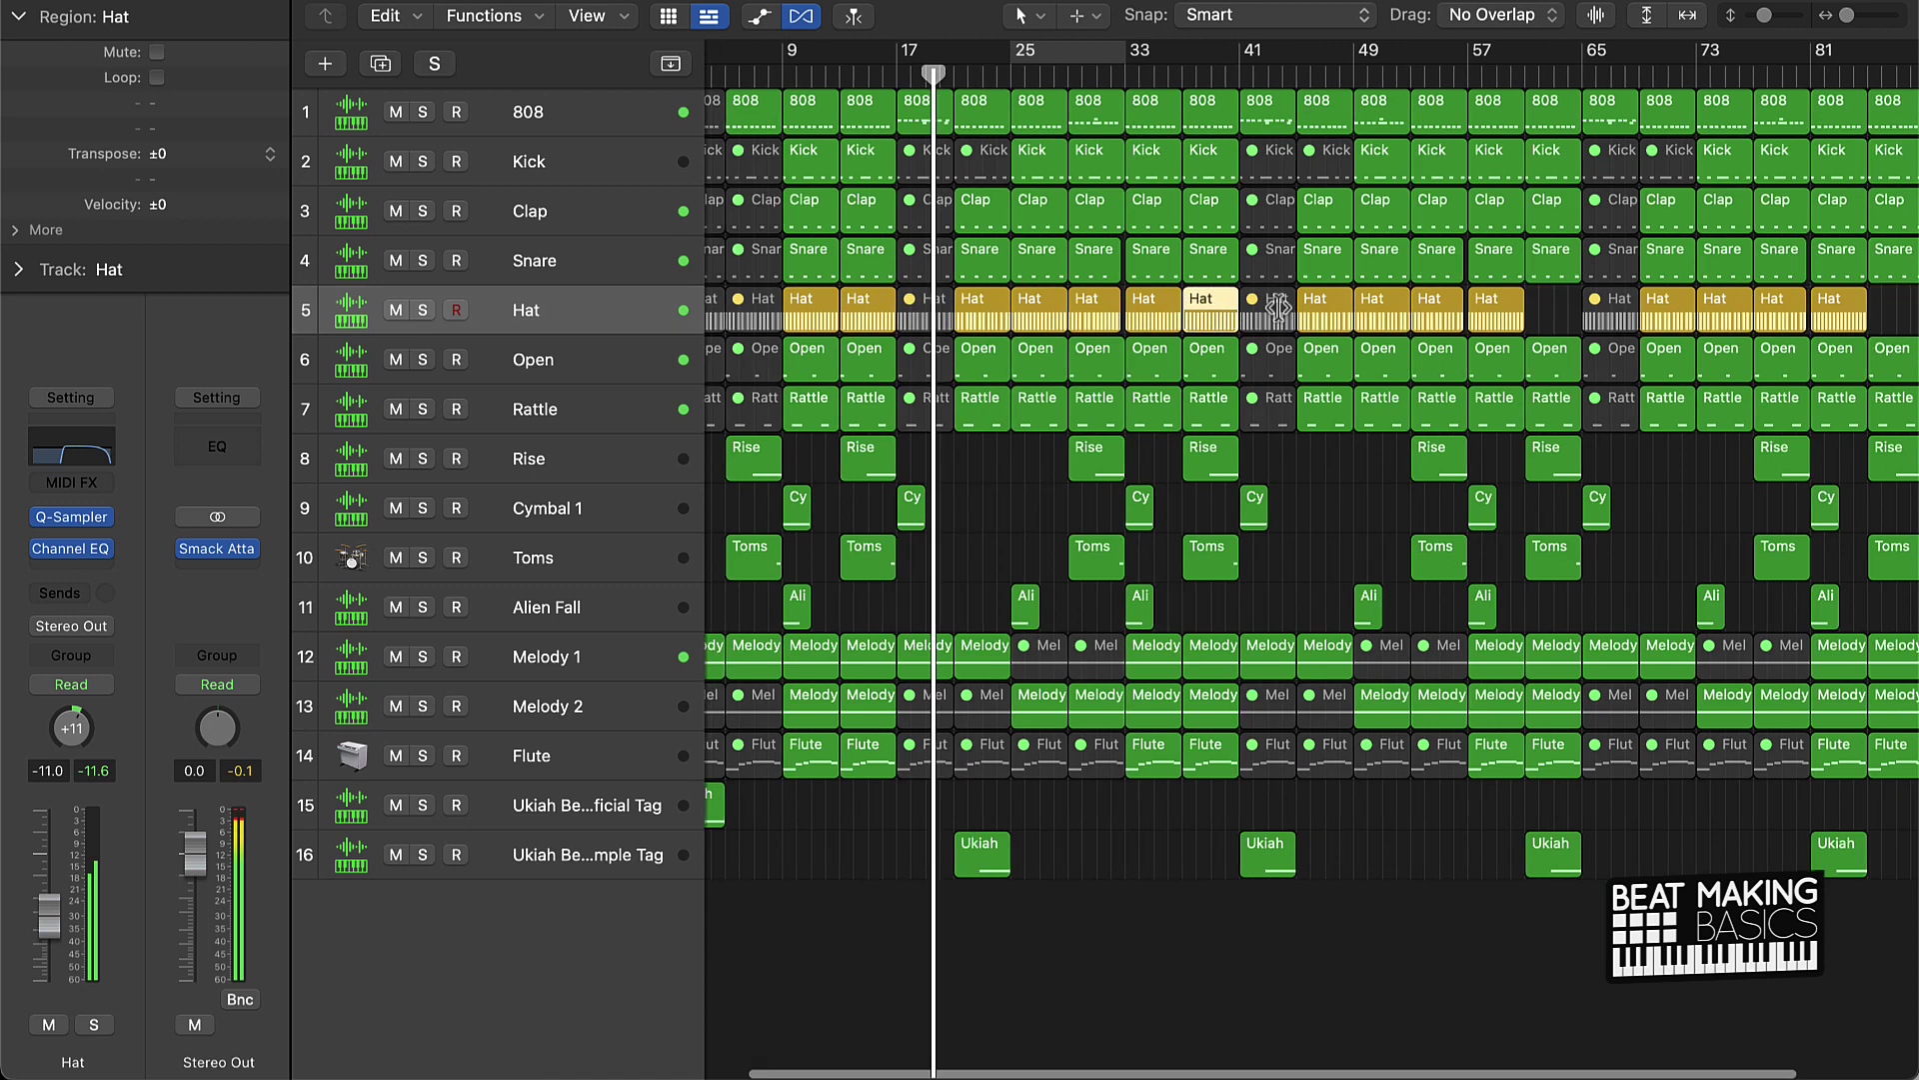
left_click_drag(1070, 322, 1806, 319)
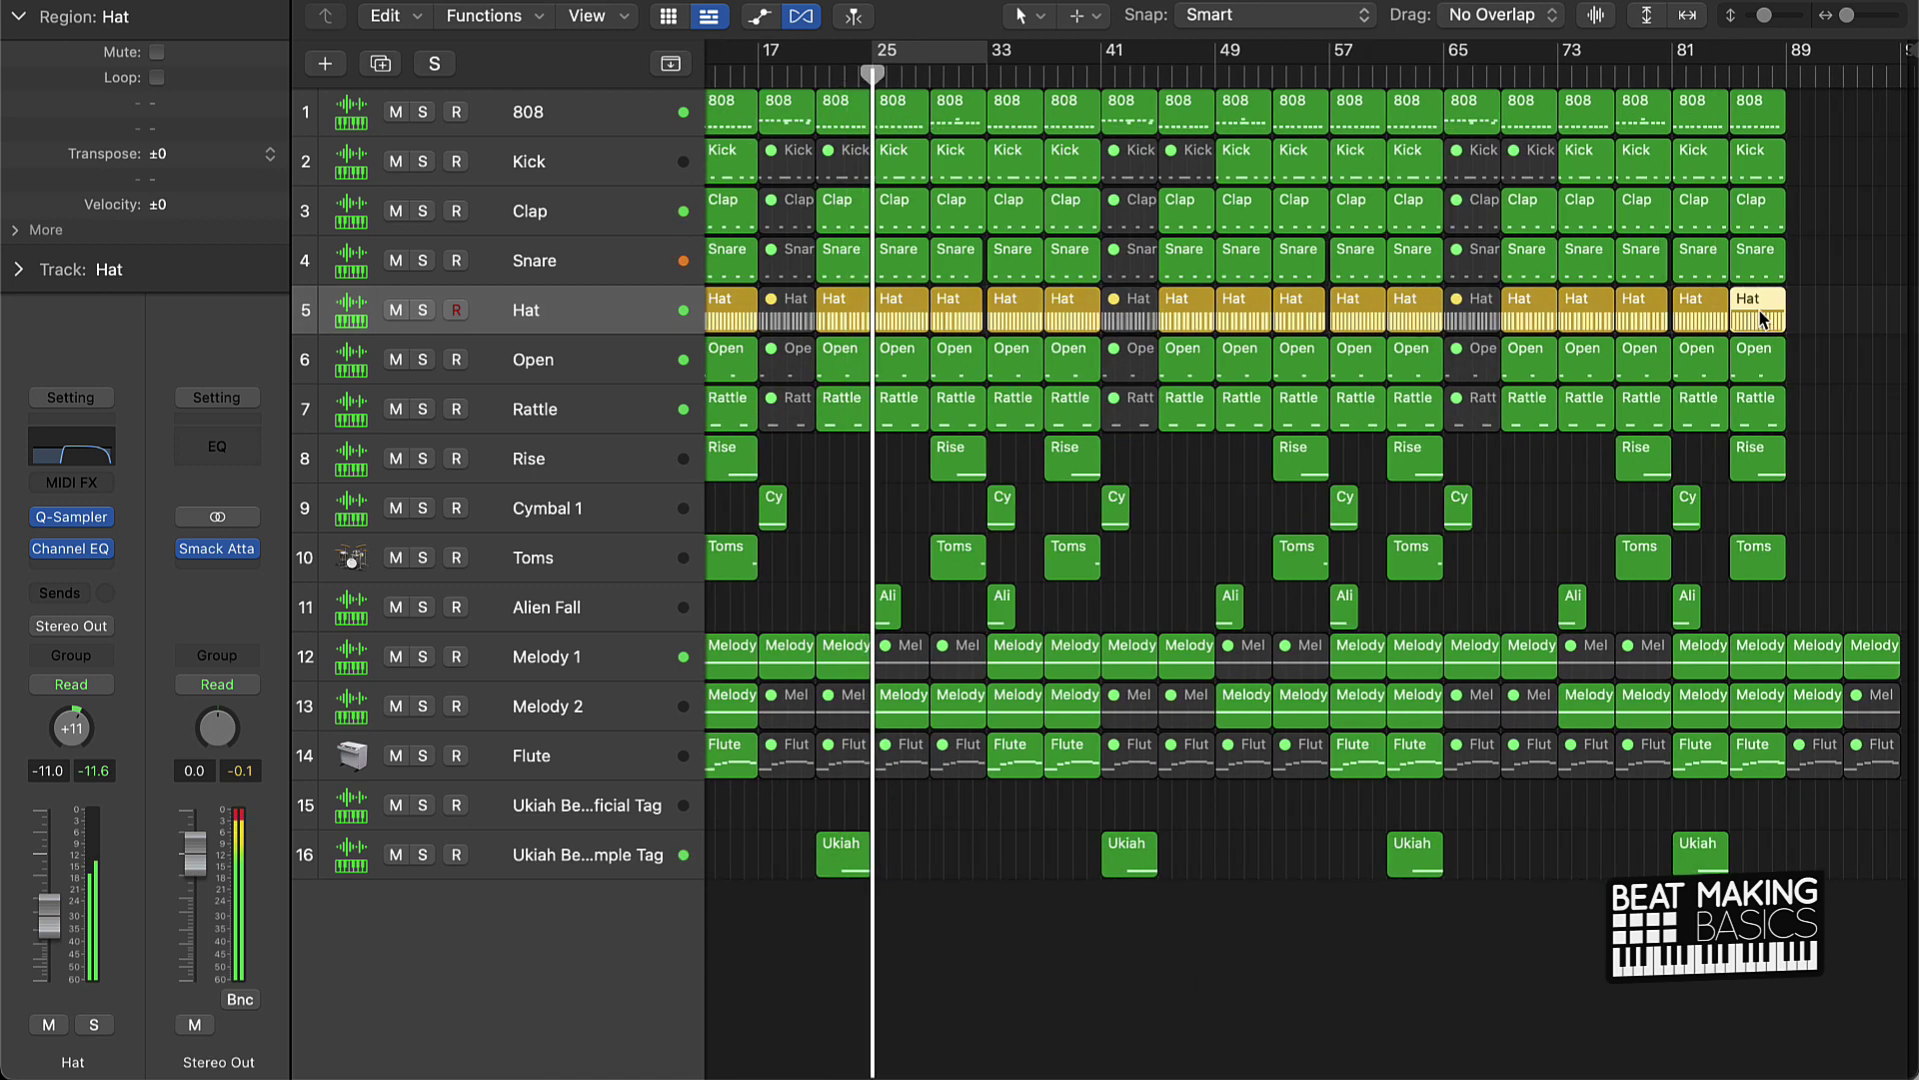
left_click(1819, 326)
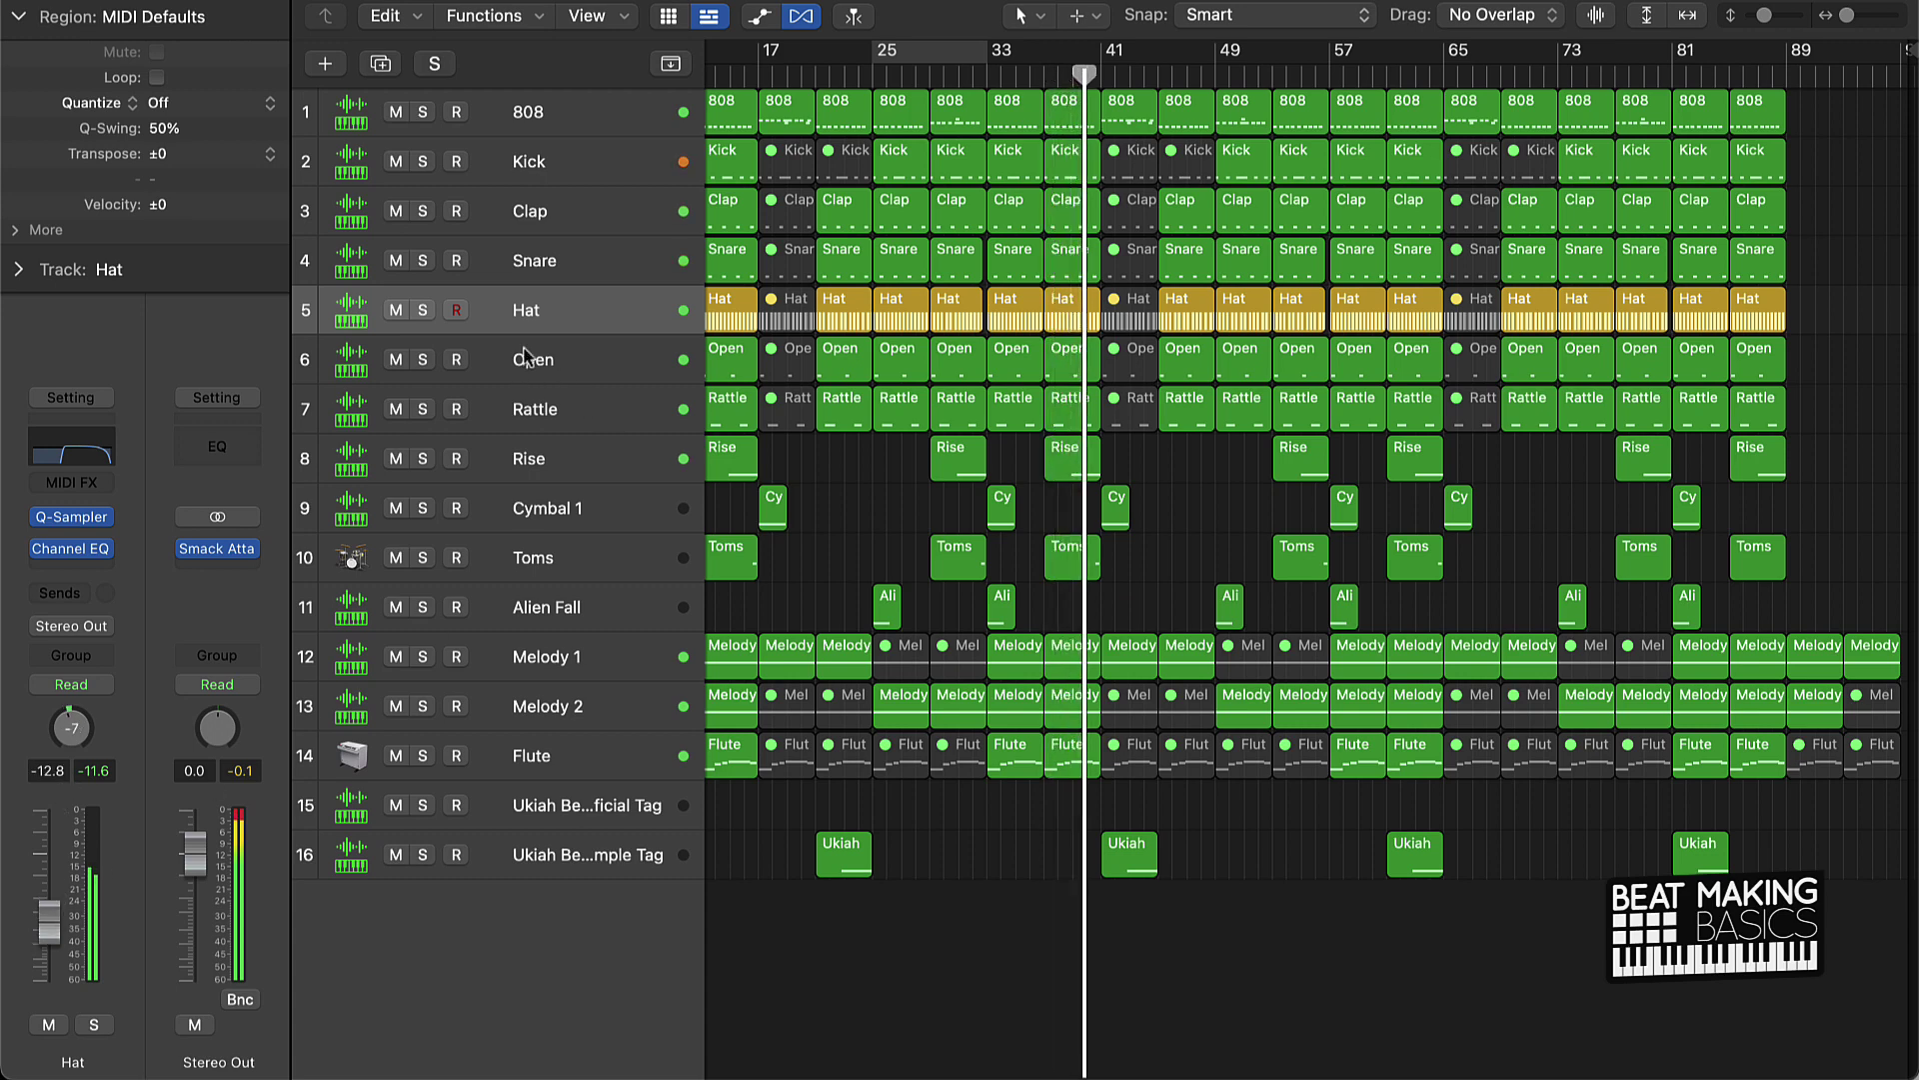
left_click(530, 262)
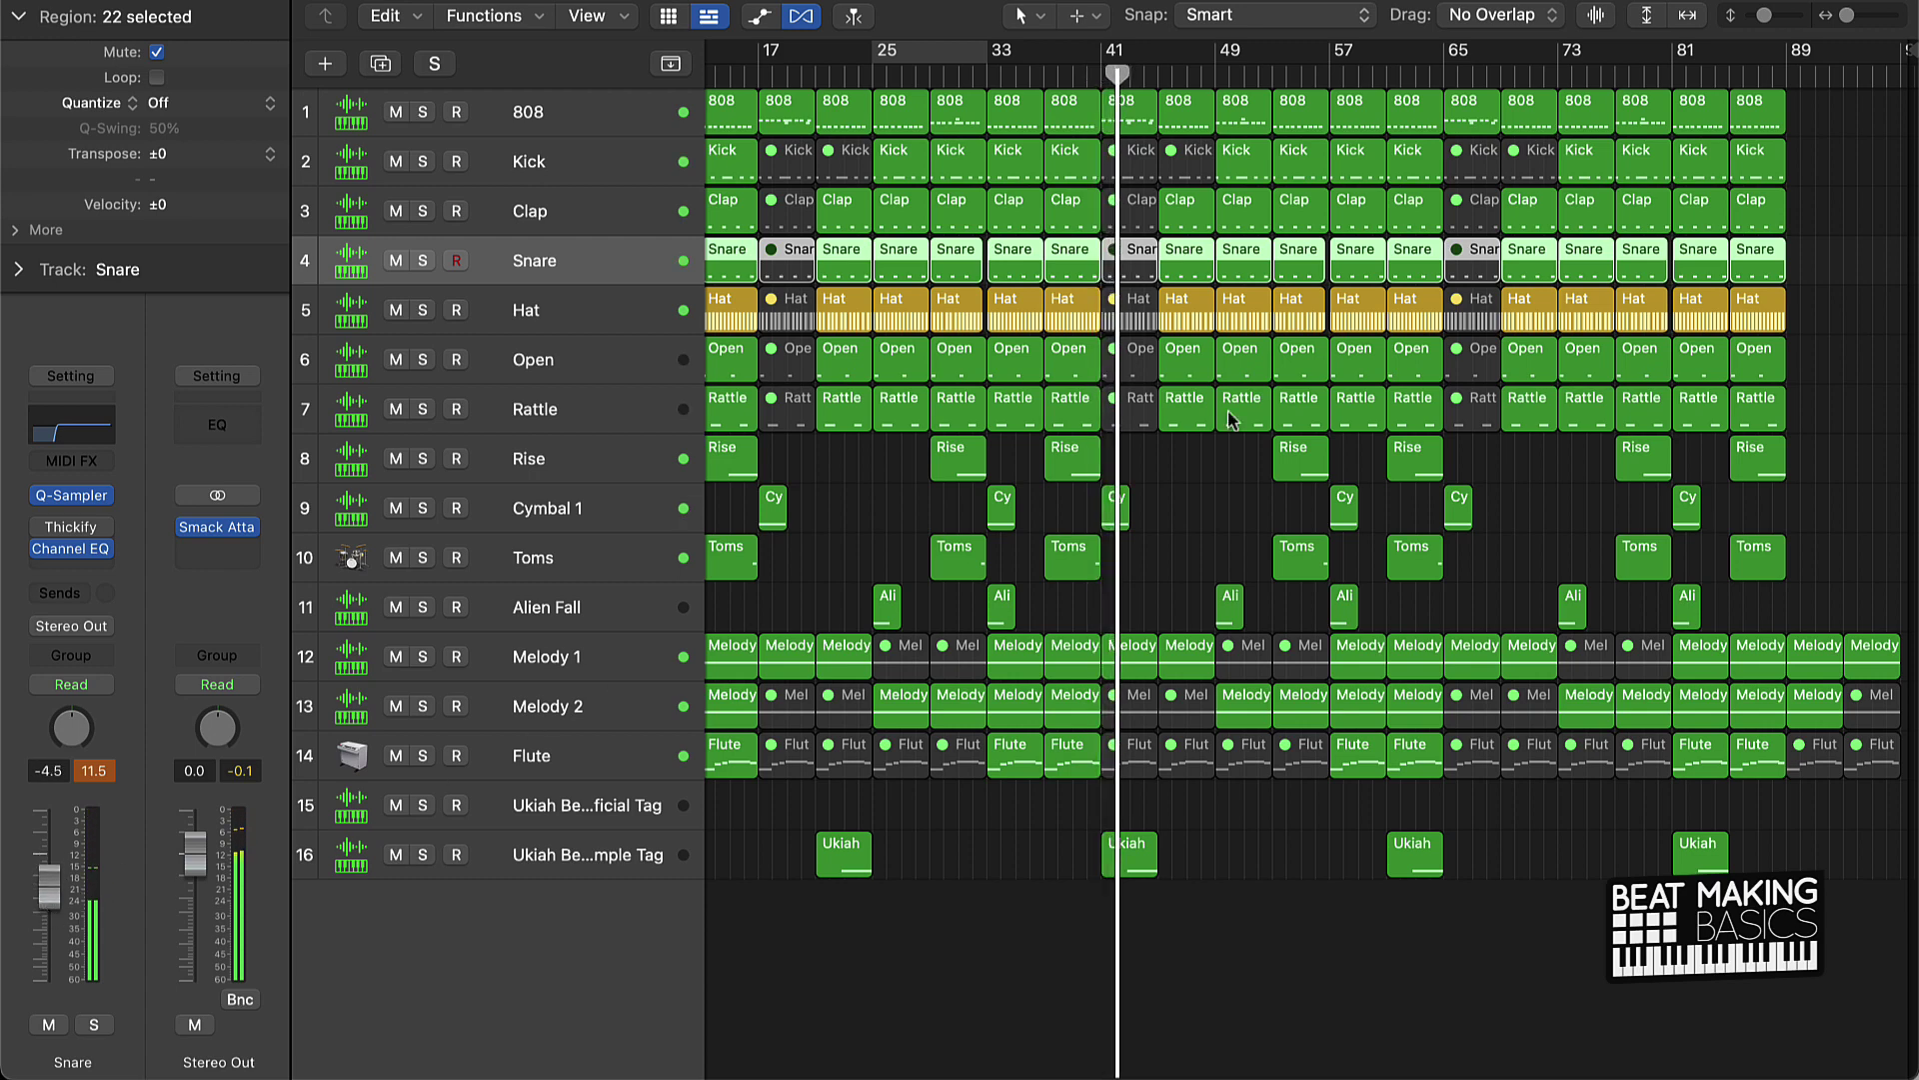
left_click(1194, 498)
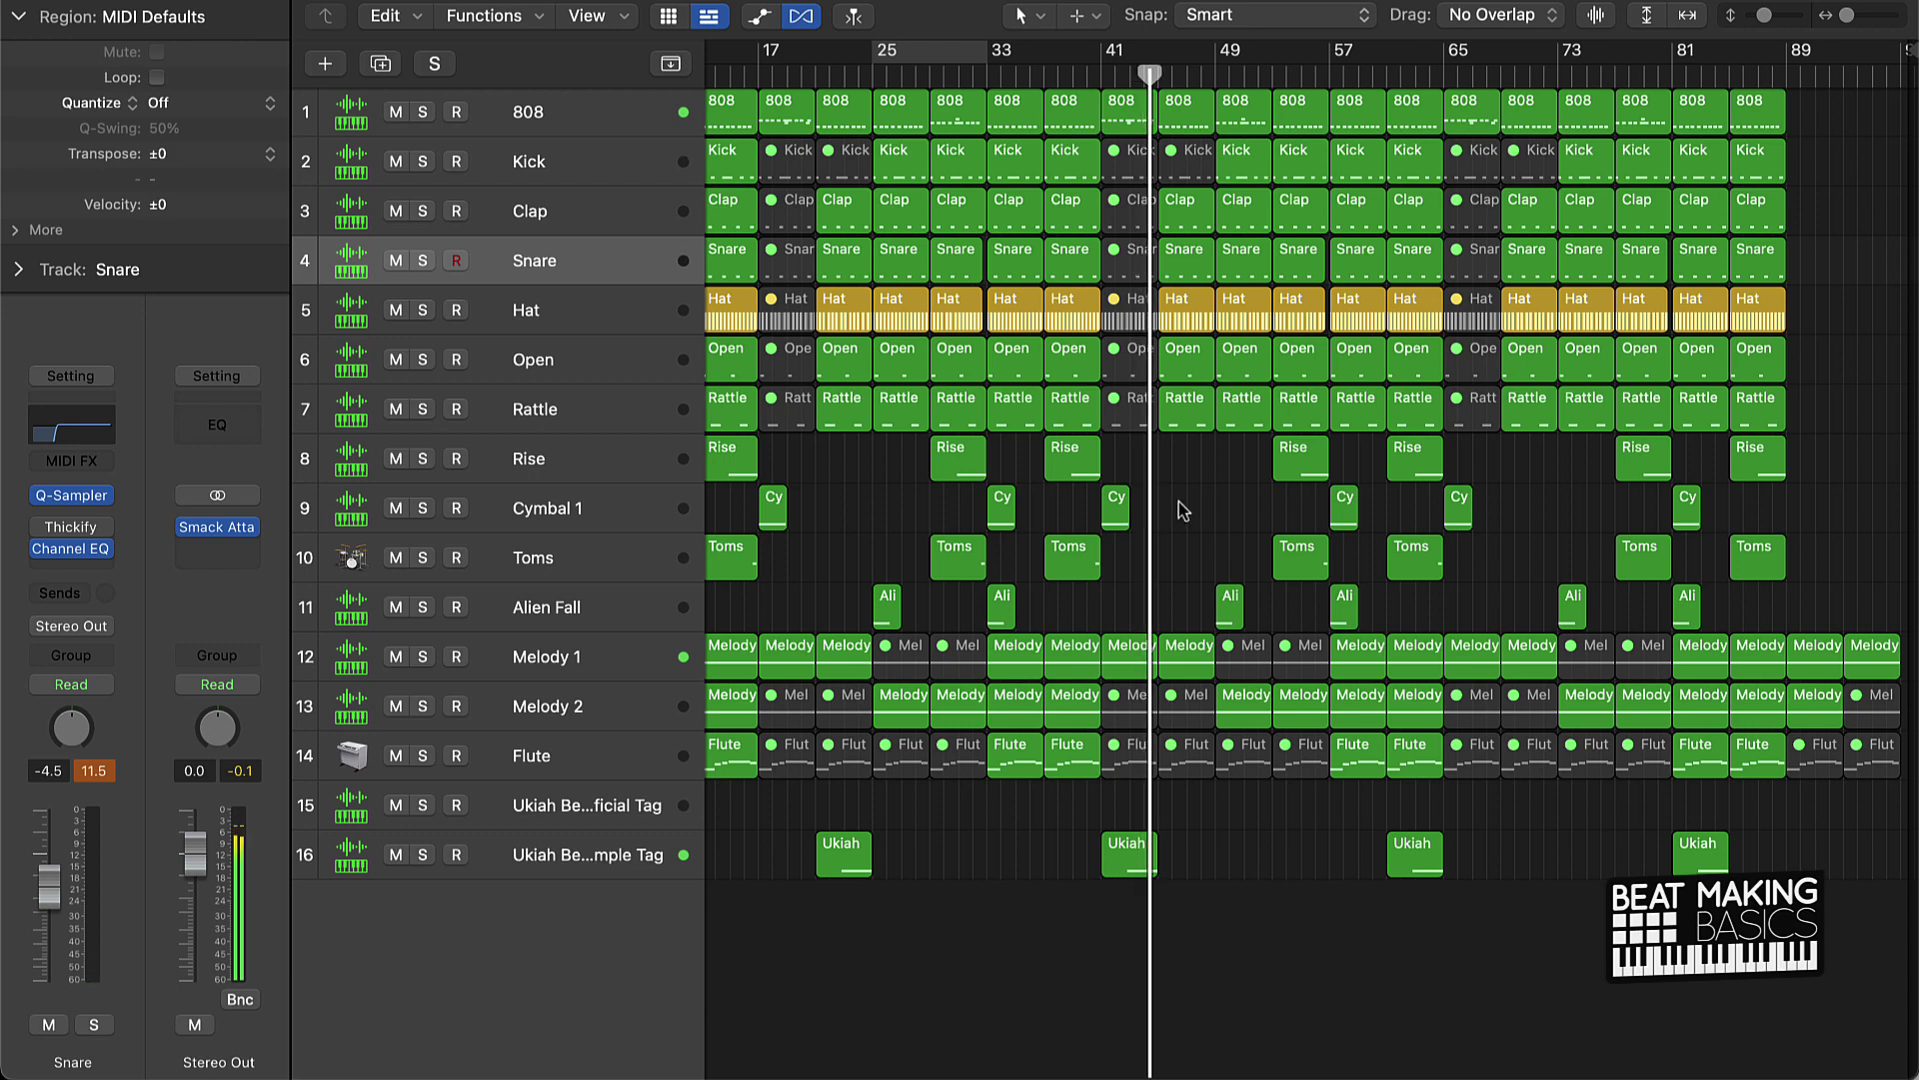
double_click(1198, 258)
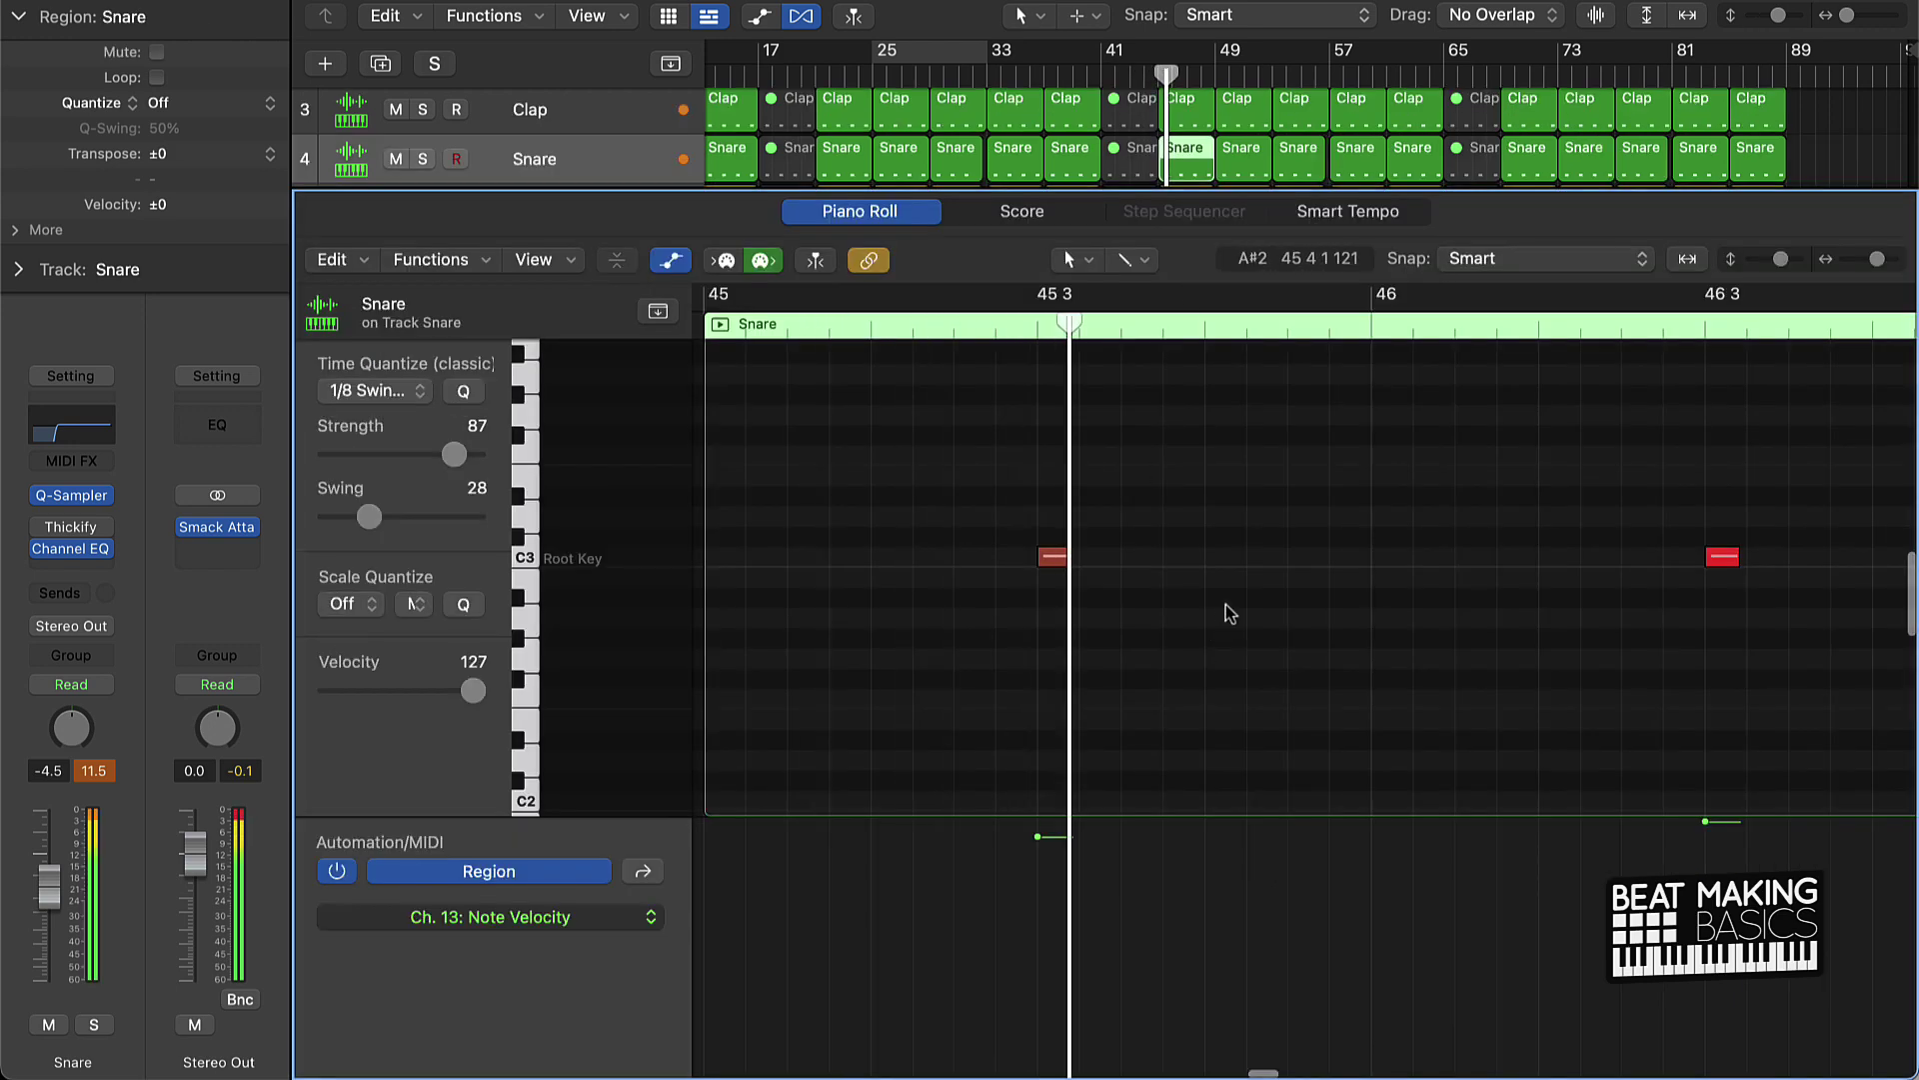
left_click(1055, 557)
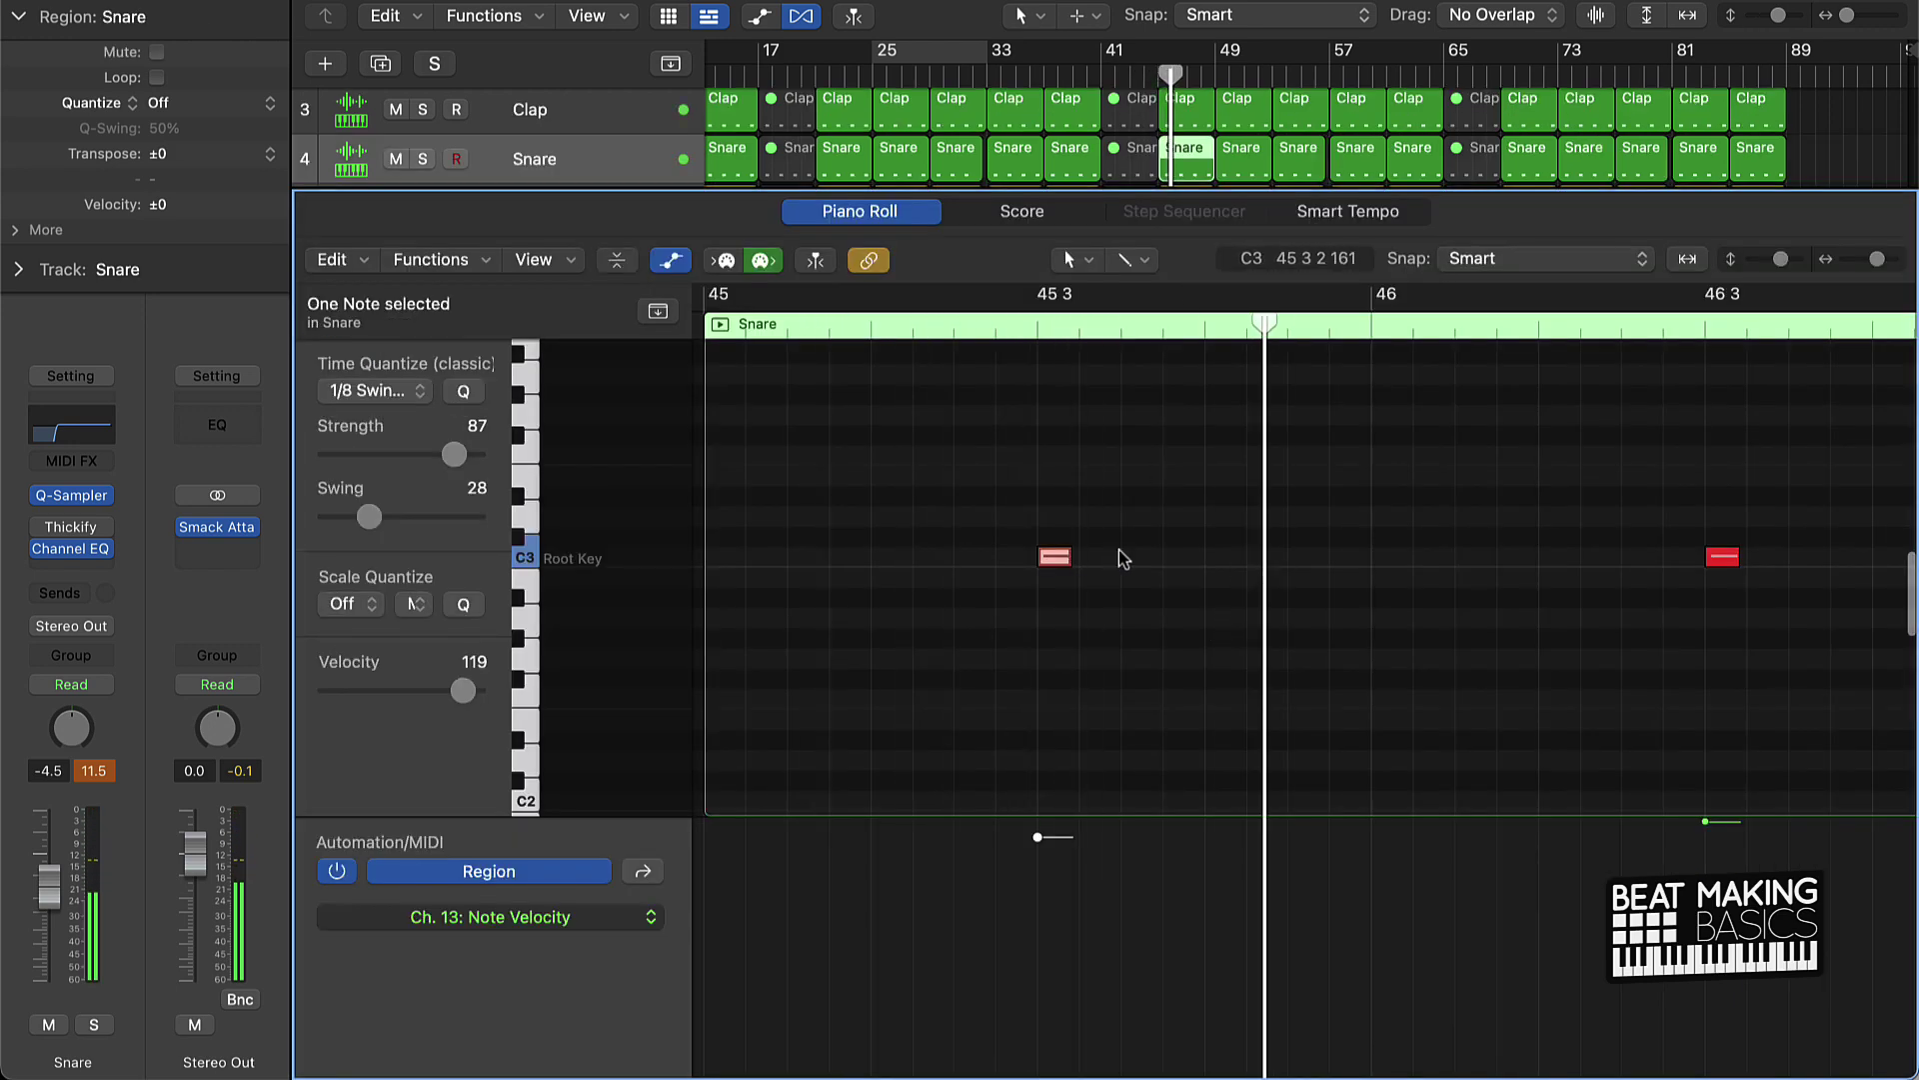
left_click(1372, 546)
key("e")
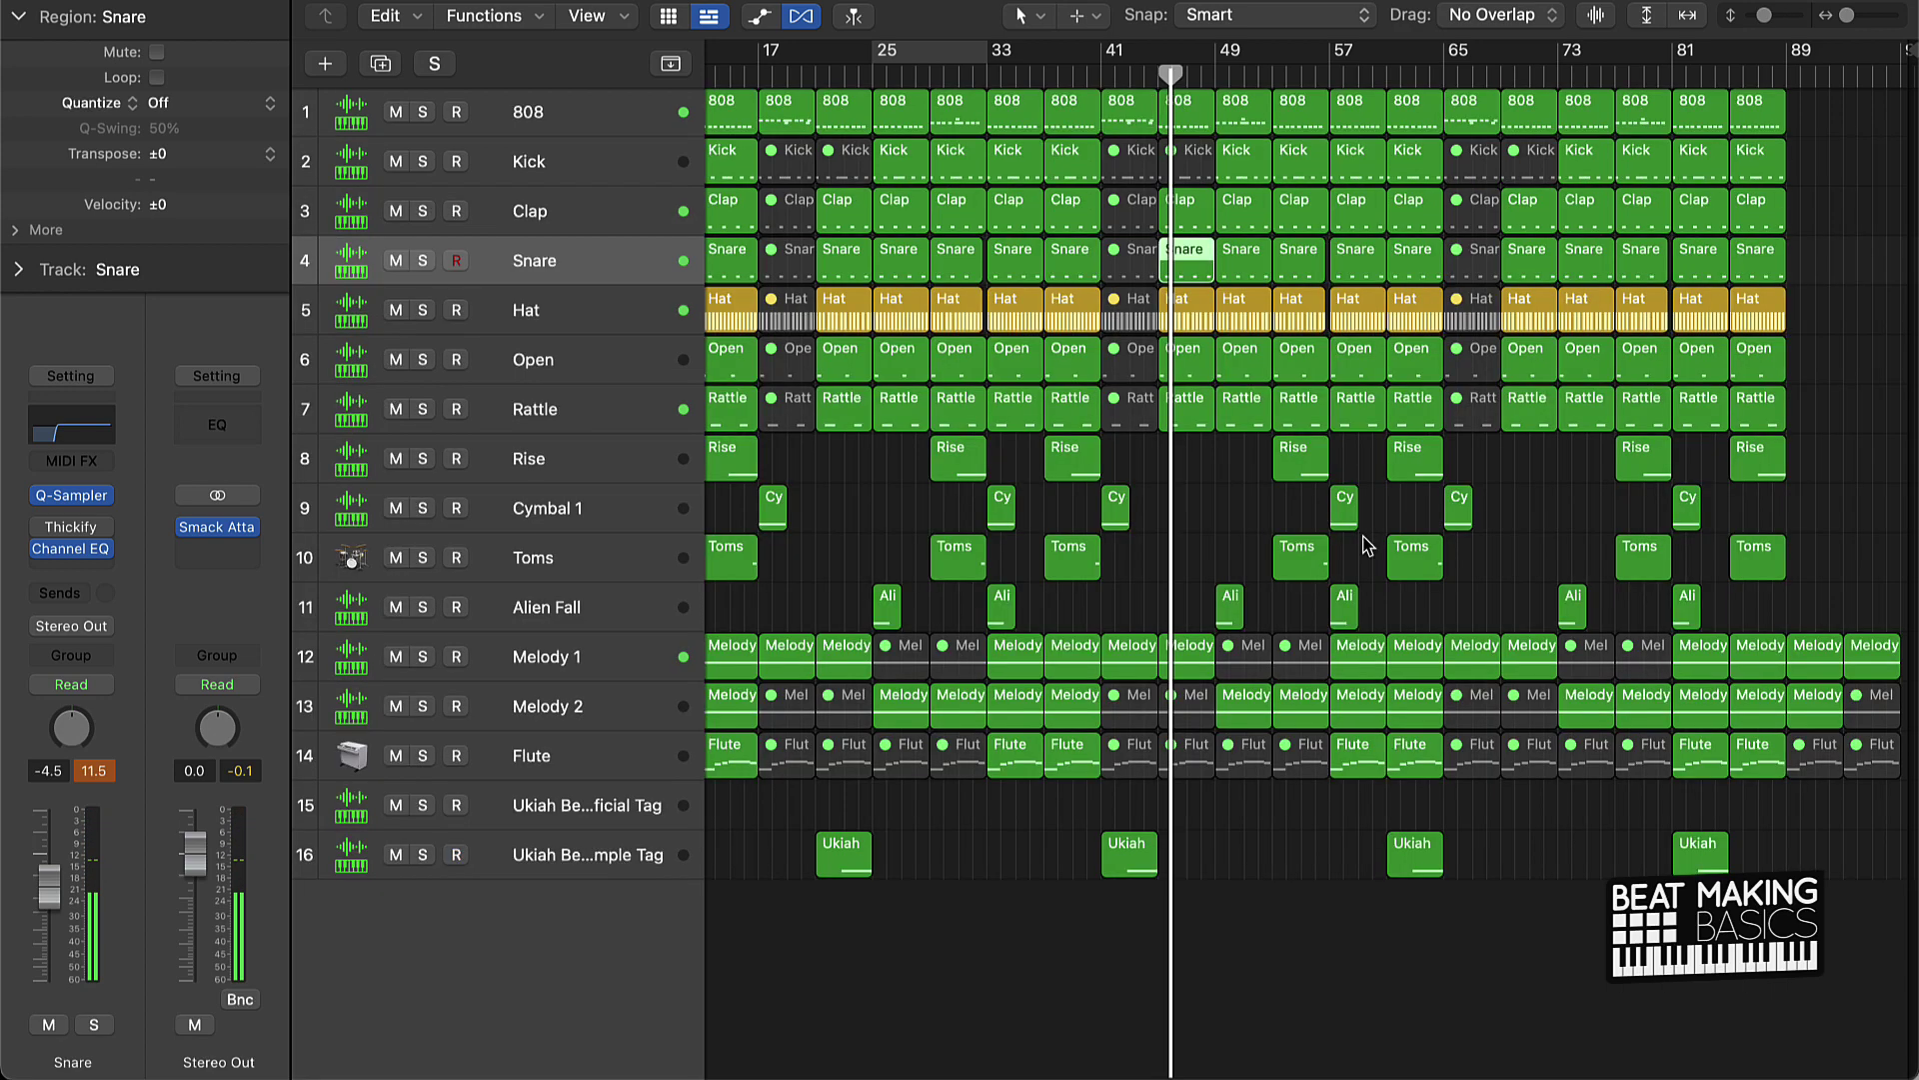
scroll(1320, 530, "left", 3)
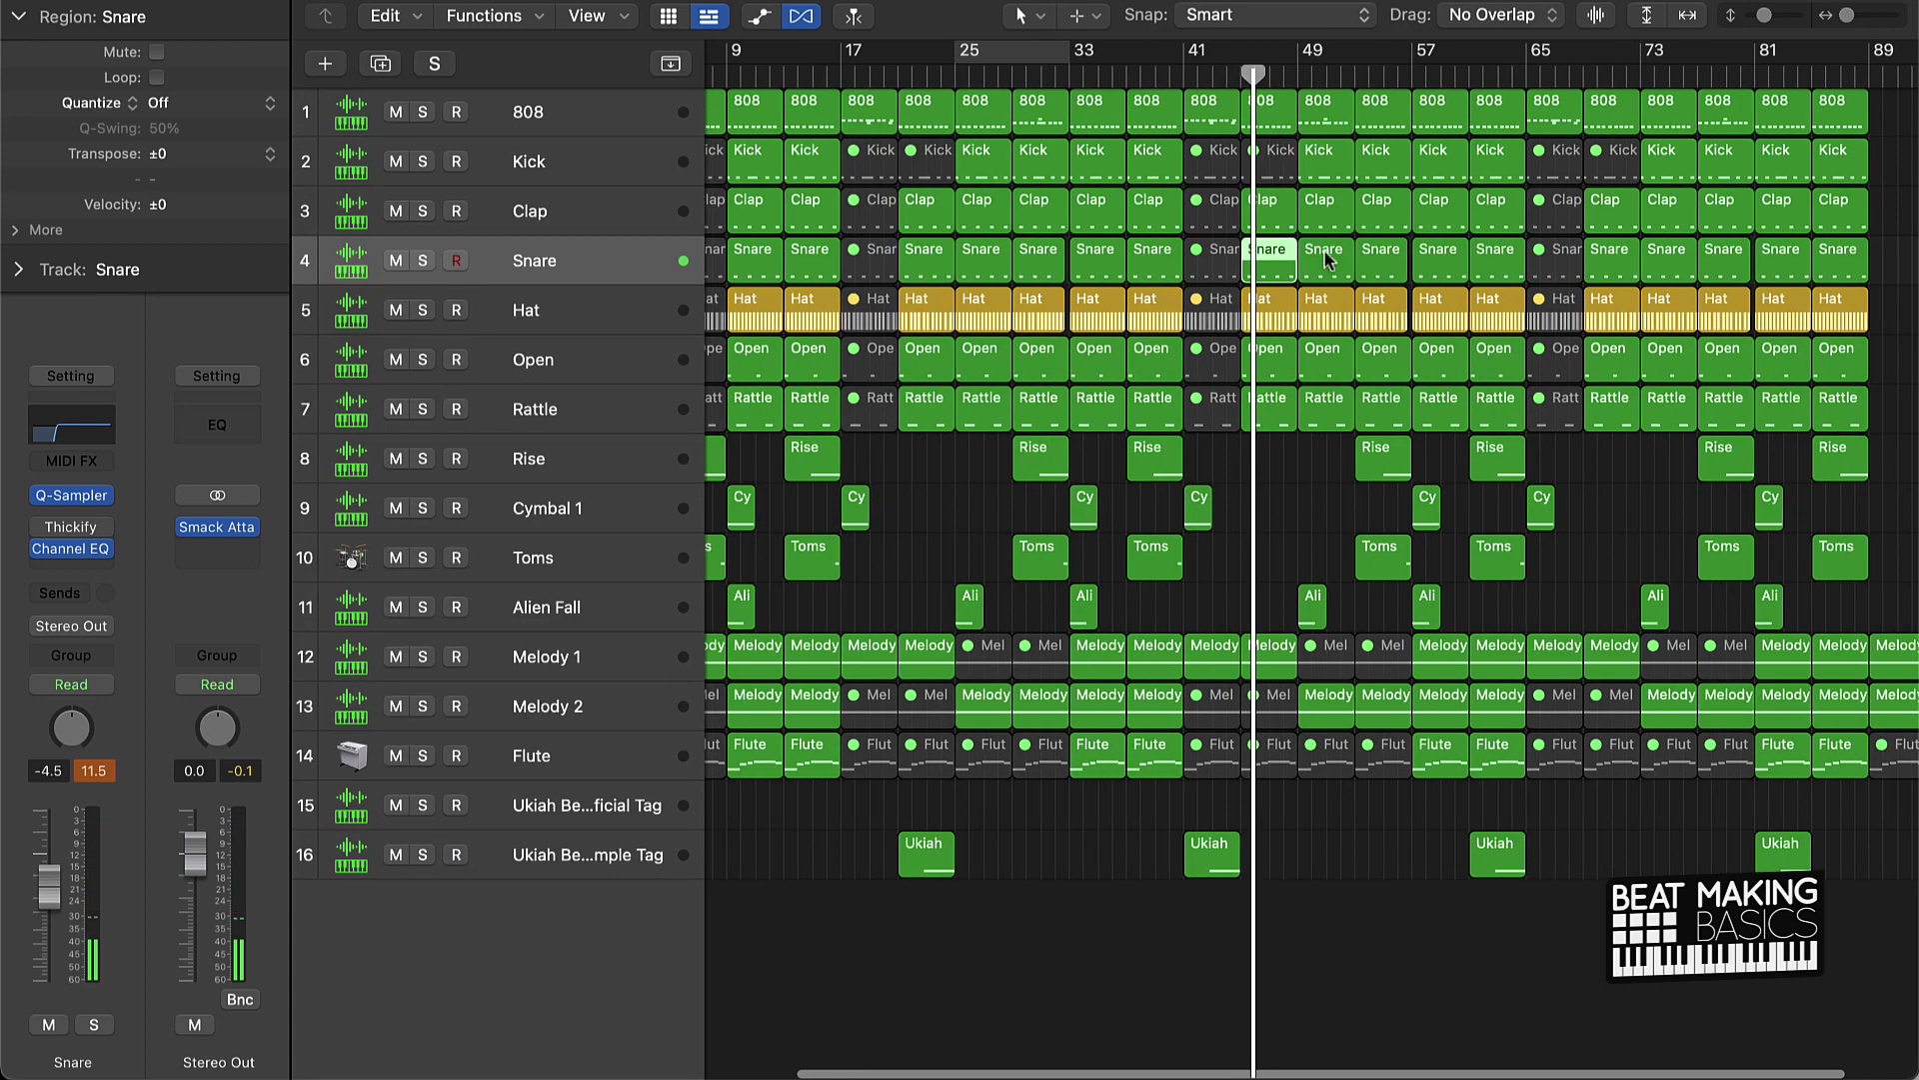
Step: Copy the first note of the bar 45 Snare region to halfway through beat 4 of bar 45, and listen to it
double_click(1265, 268)
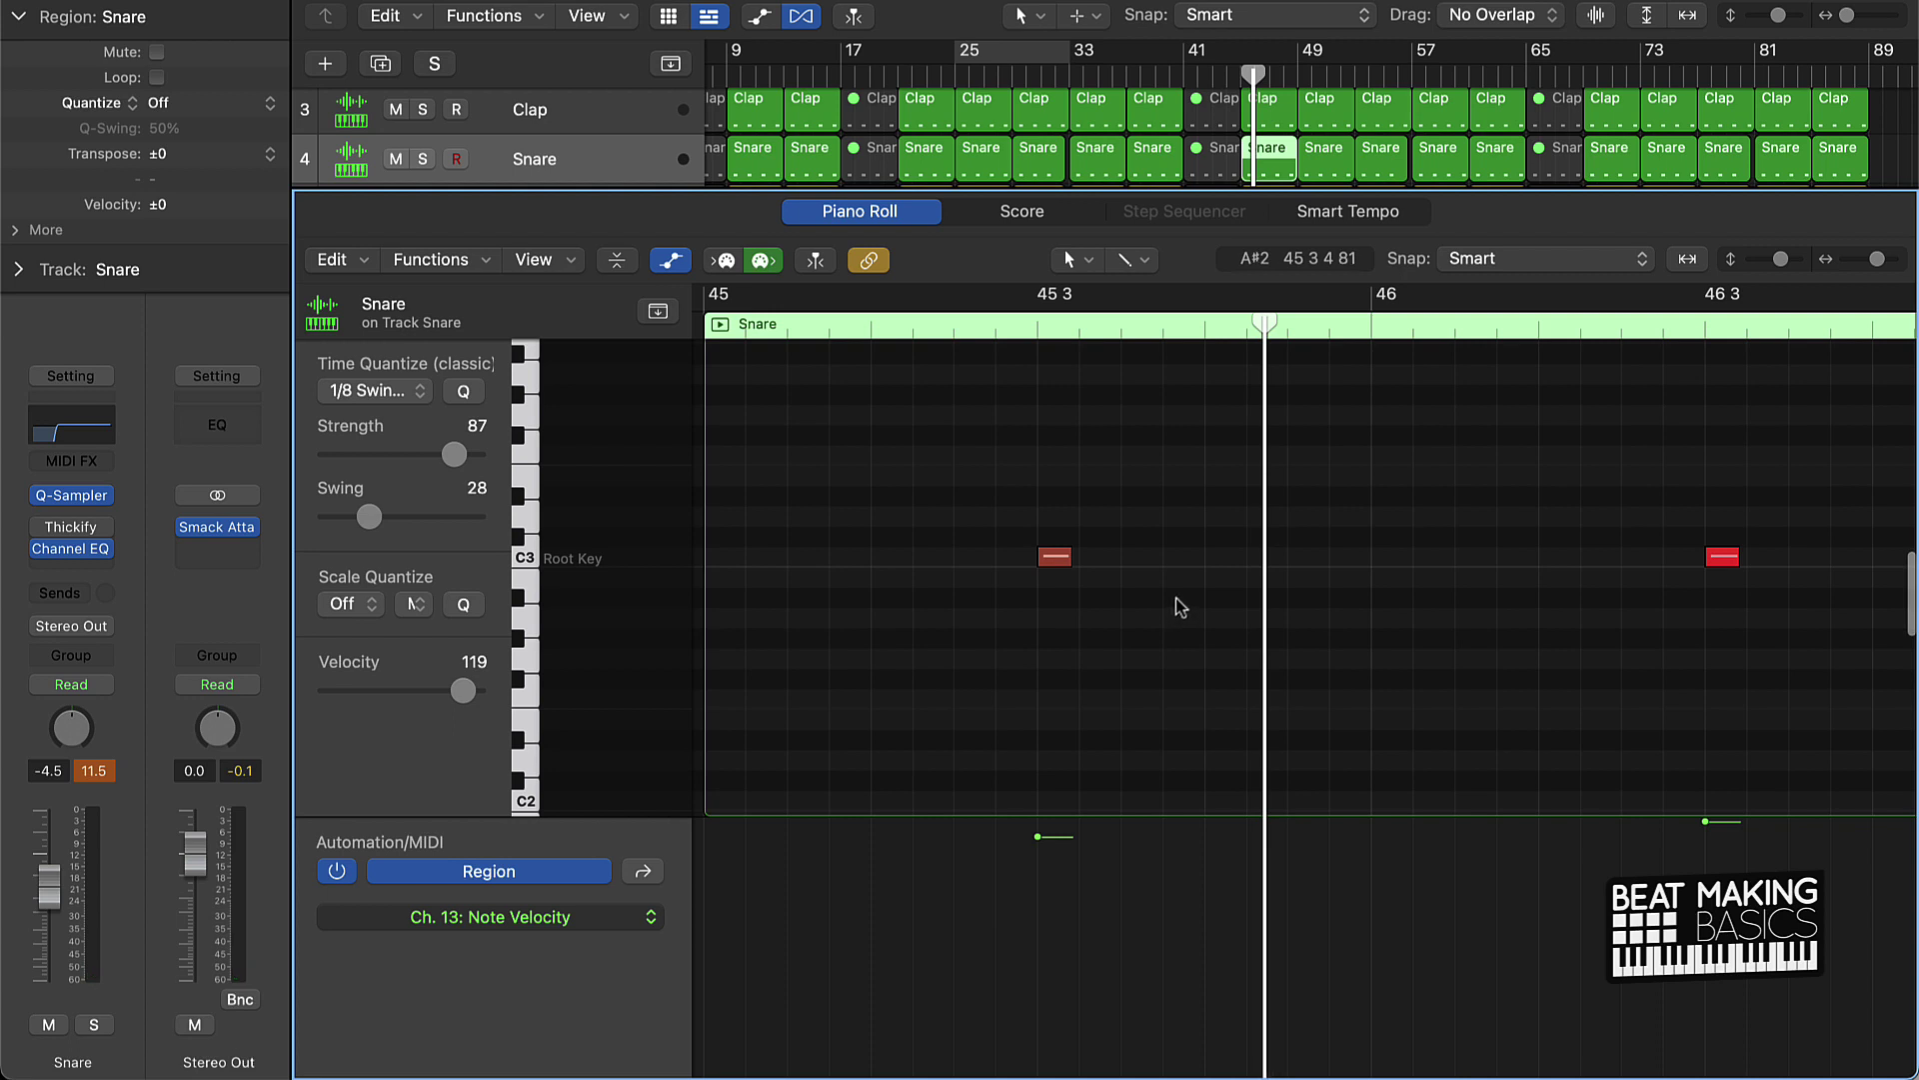
scroll(1176, 601, "left", 3)
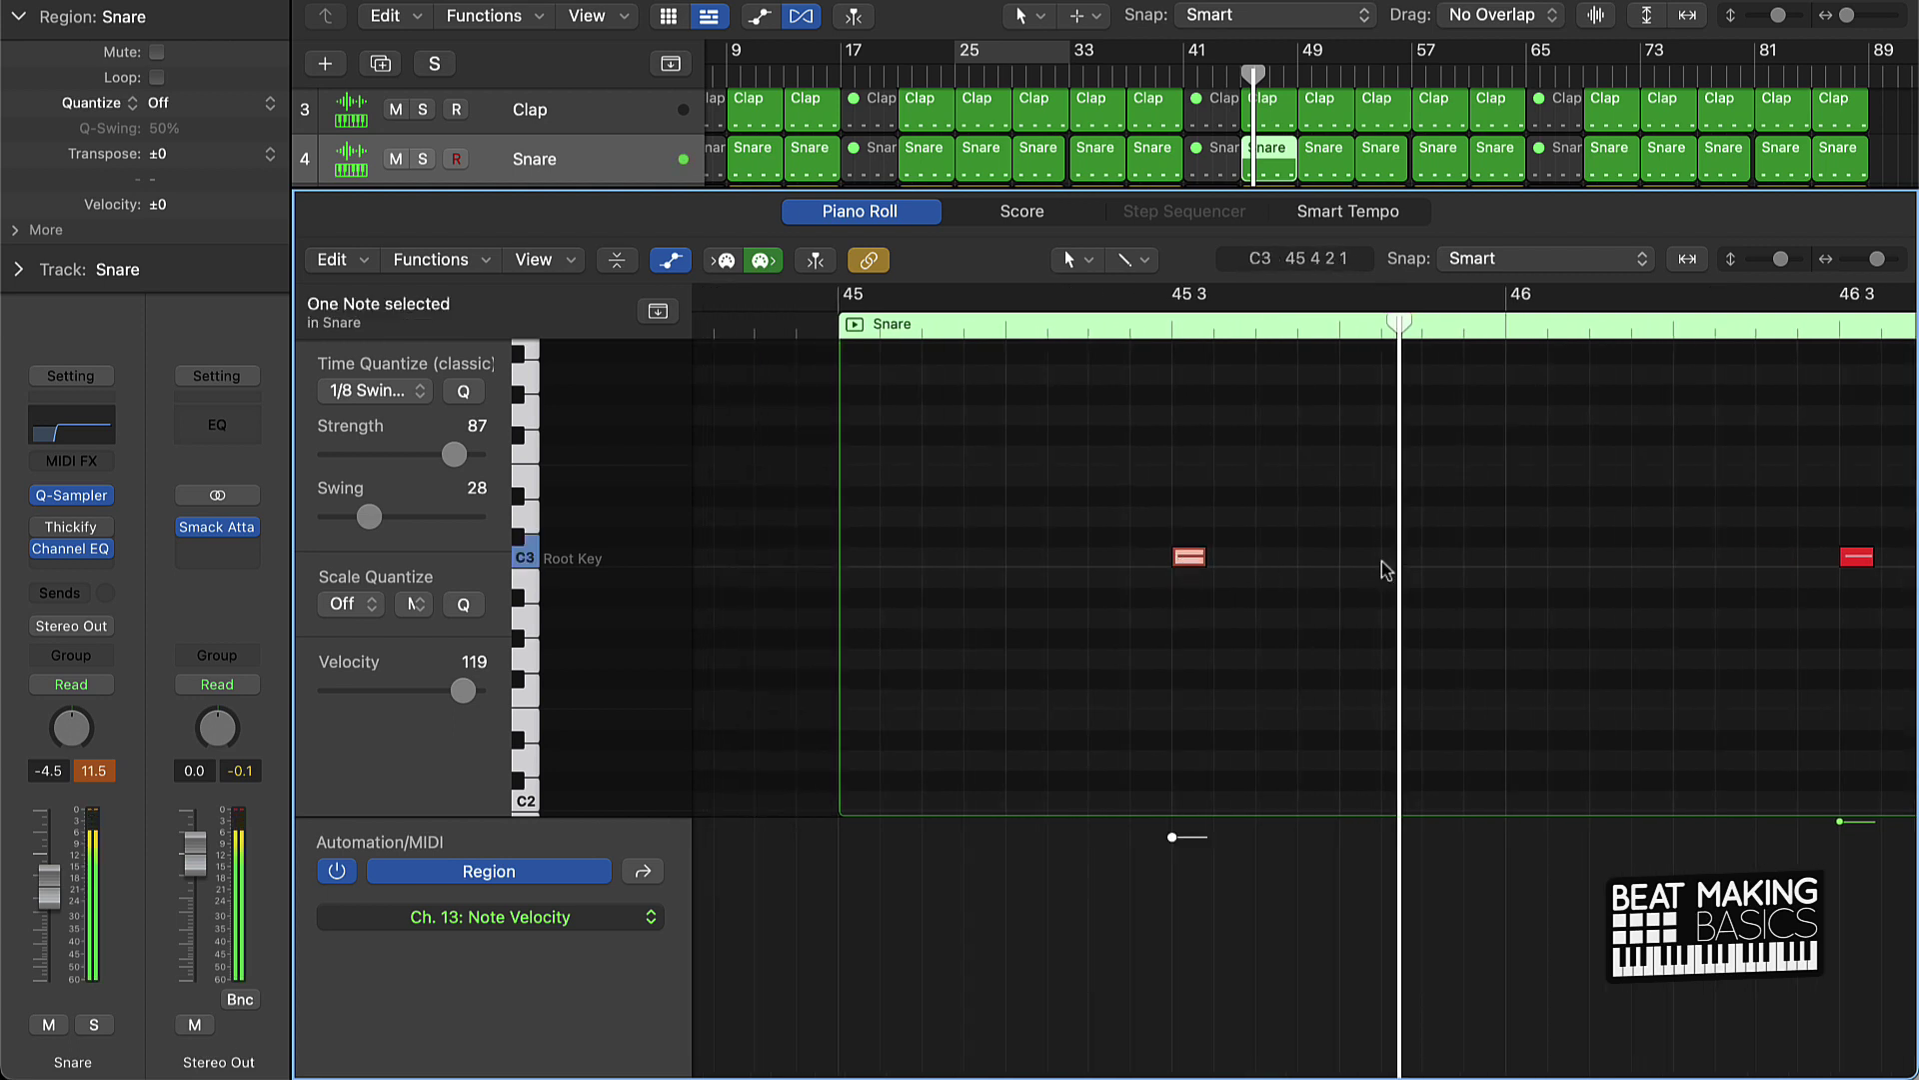
double_click(833, 317)
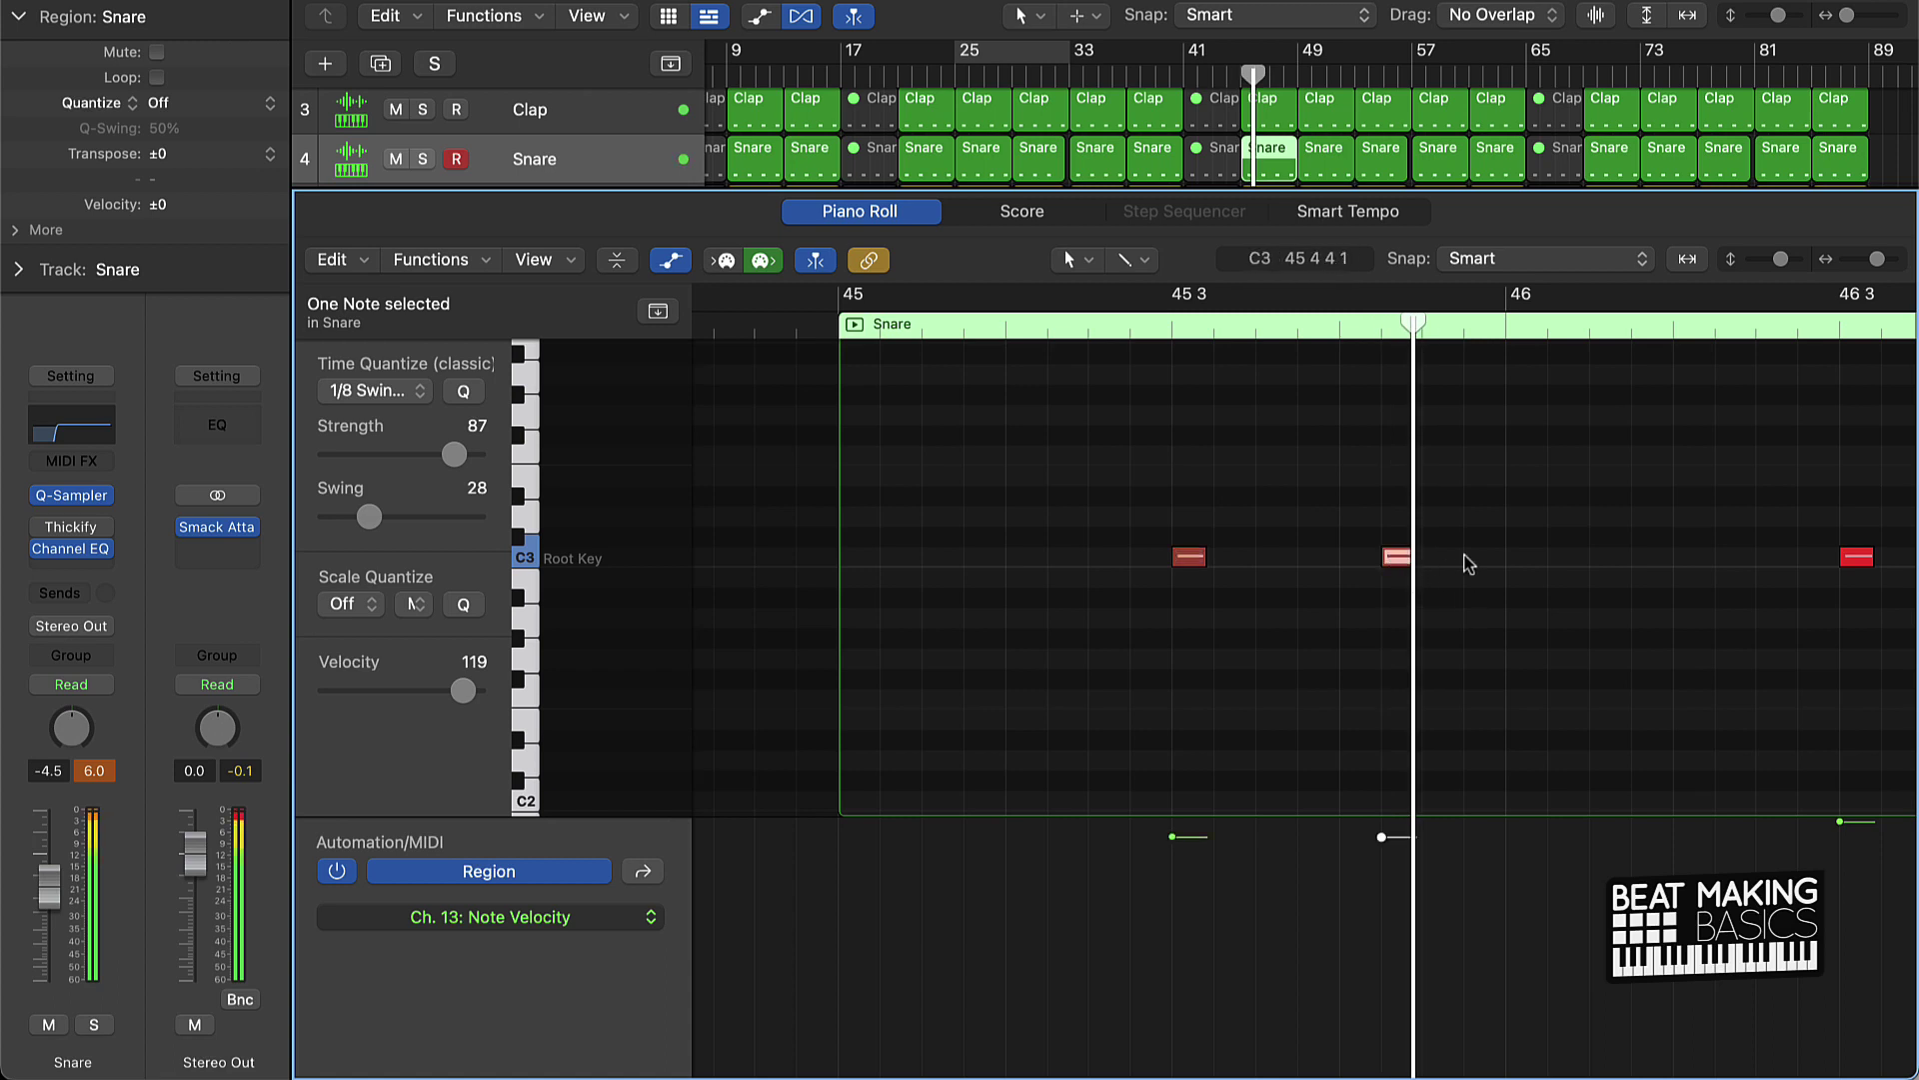
double_click(857, 325)
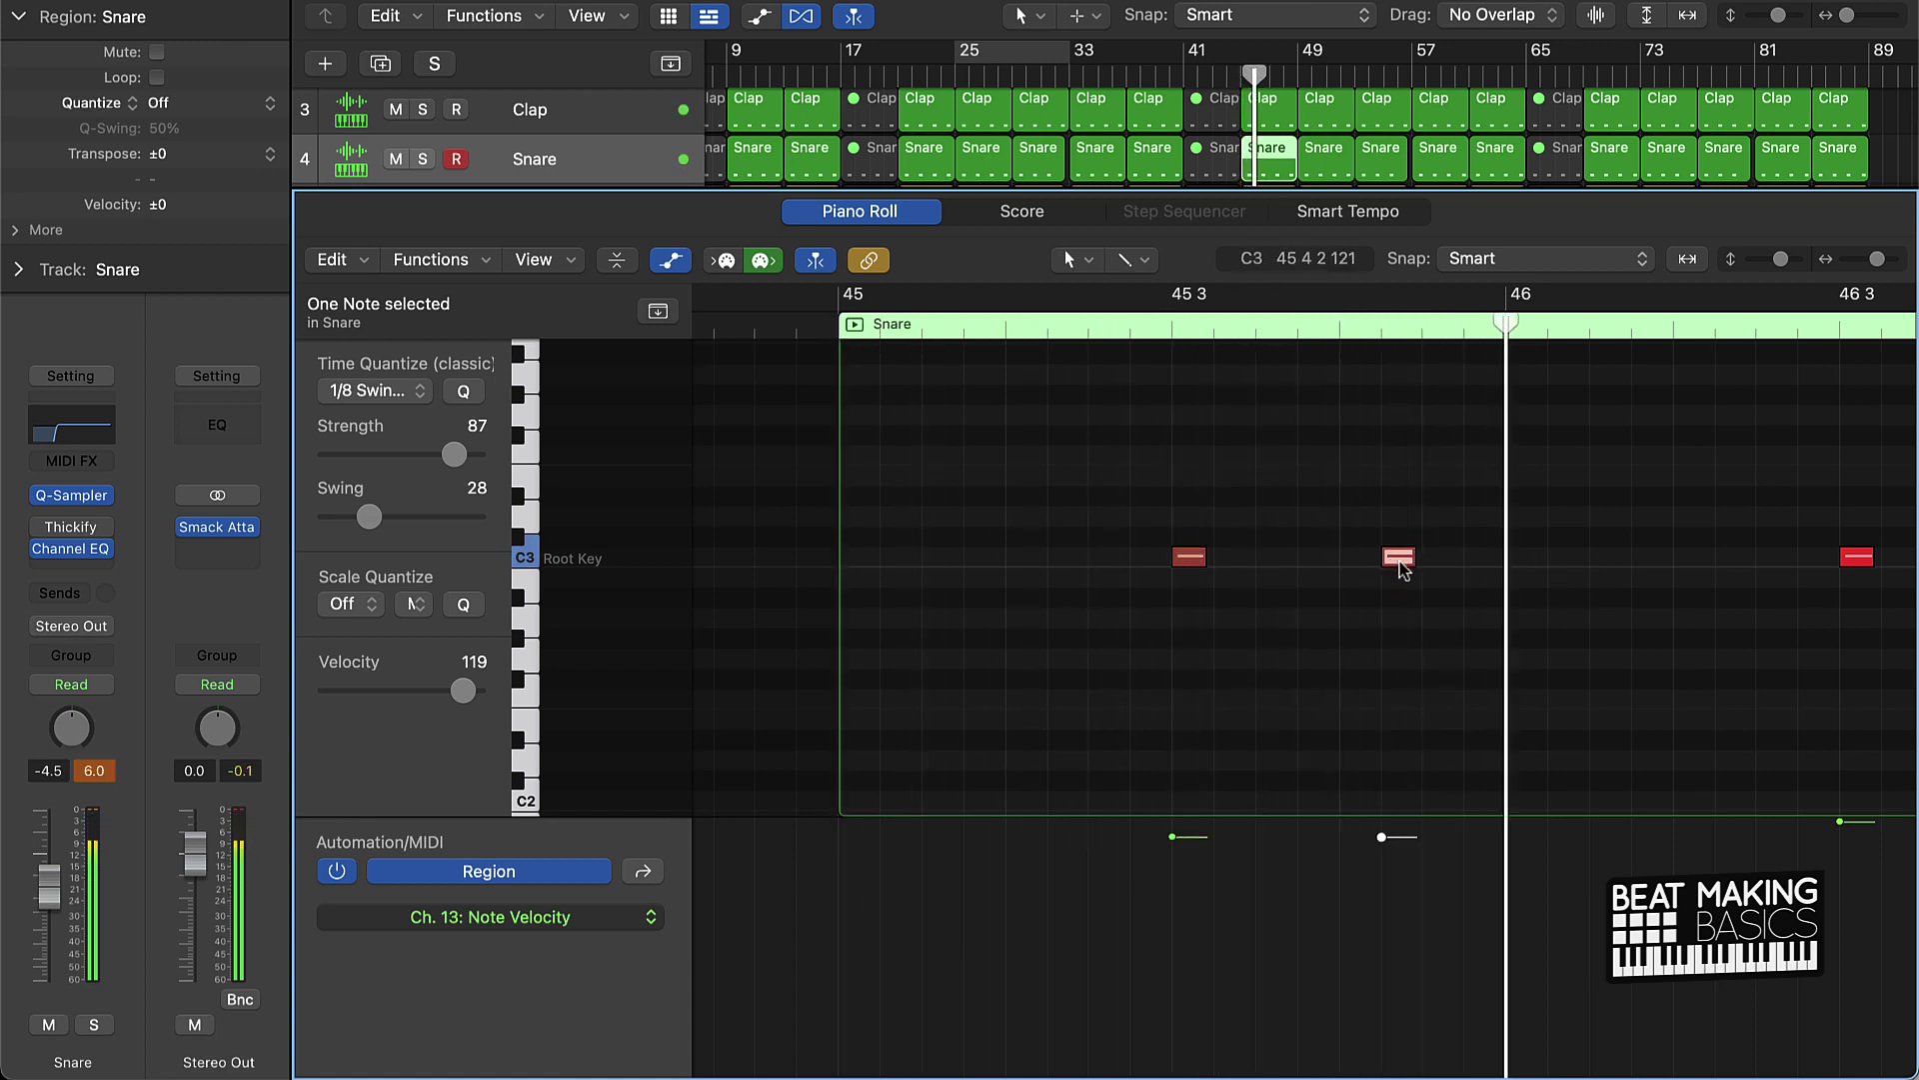
left_click_drag(1402, 567, 1440, 566)
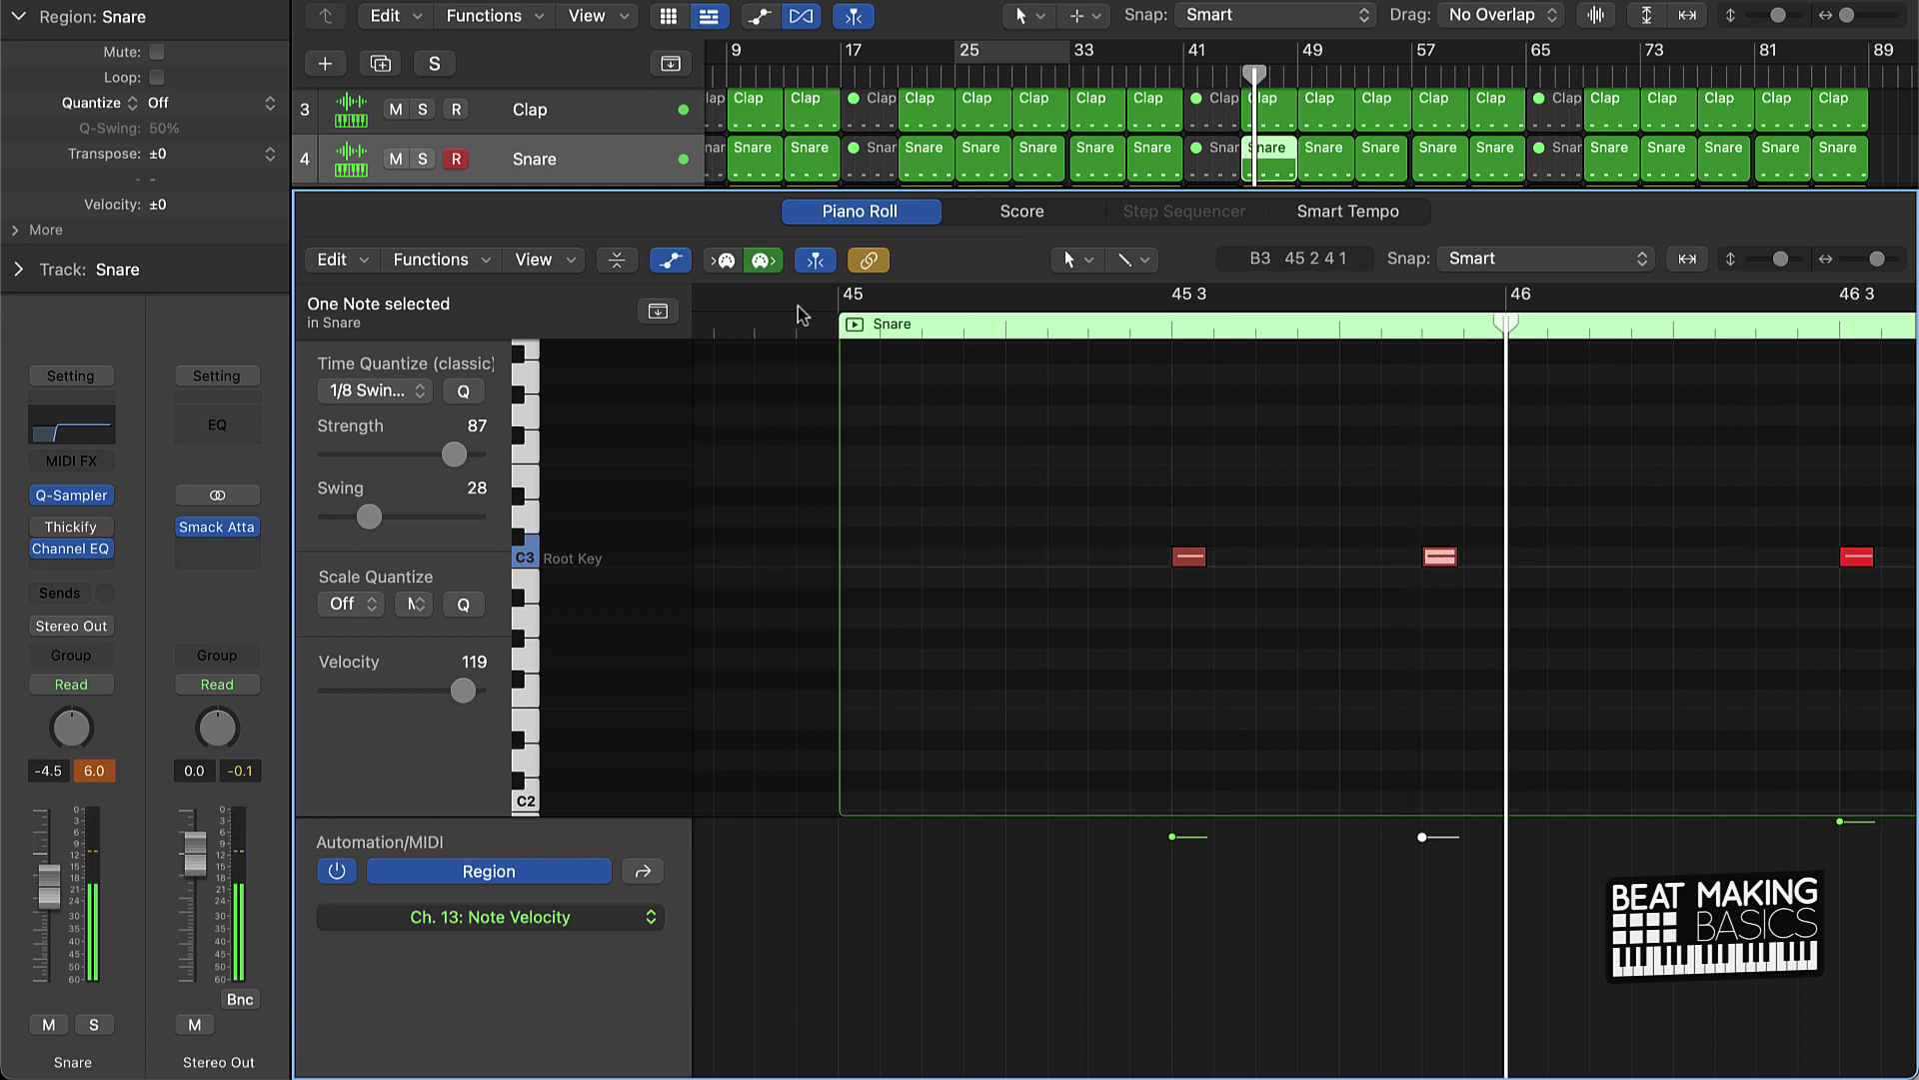
double_click(828, 328)
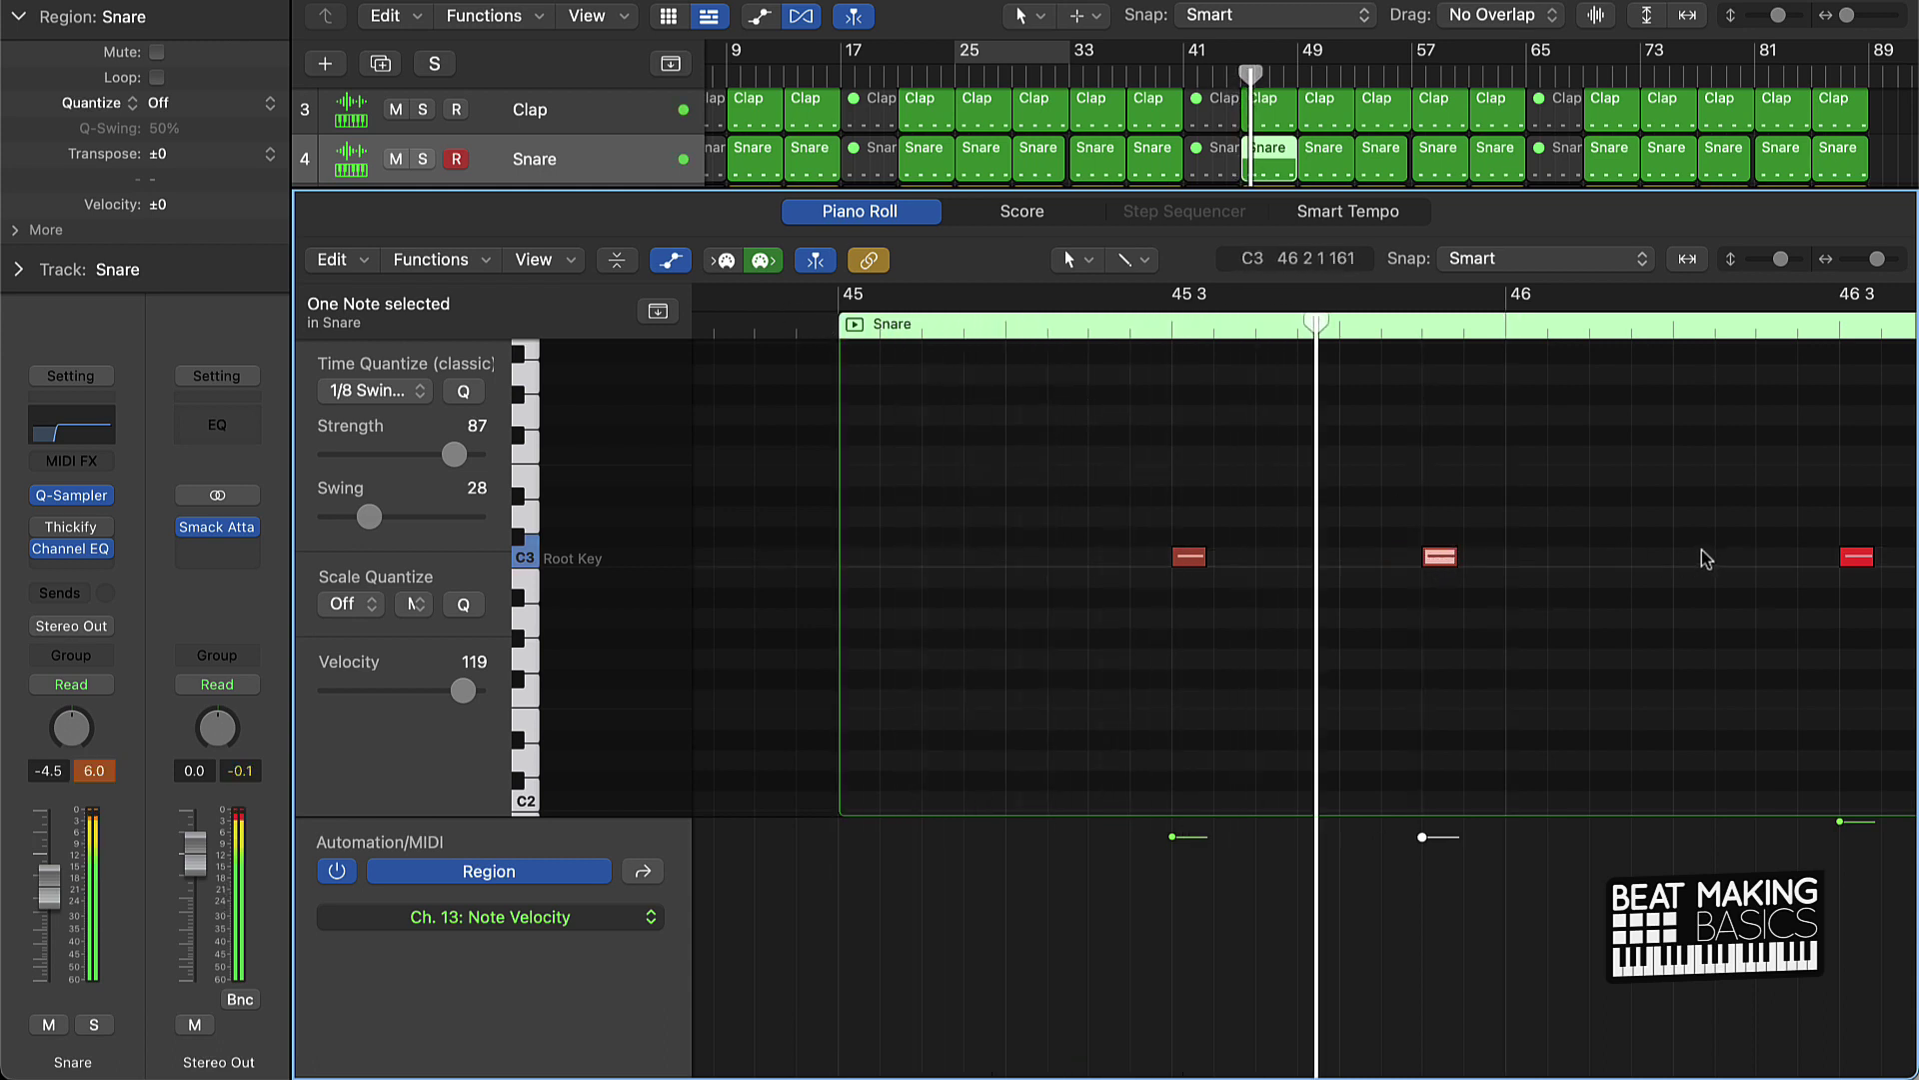
Step: Add C3 notes halfway through beat 1 of bars 46 to 48 and beat 4 of bars 47 and 48, and loop bars 45 to 49
left_click(1607, 560, "super")
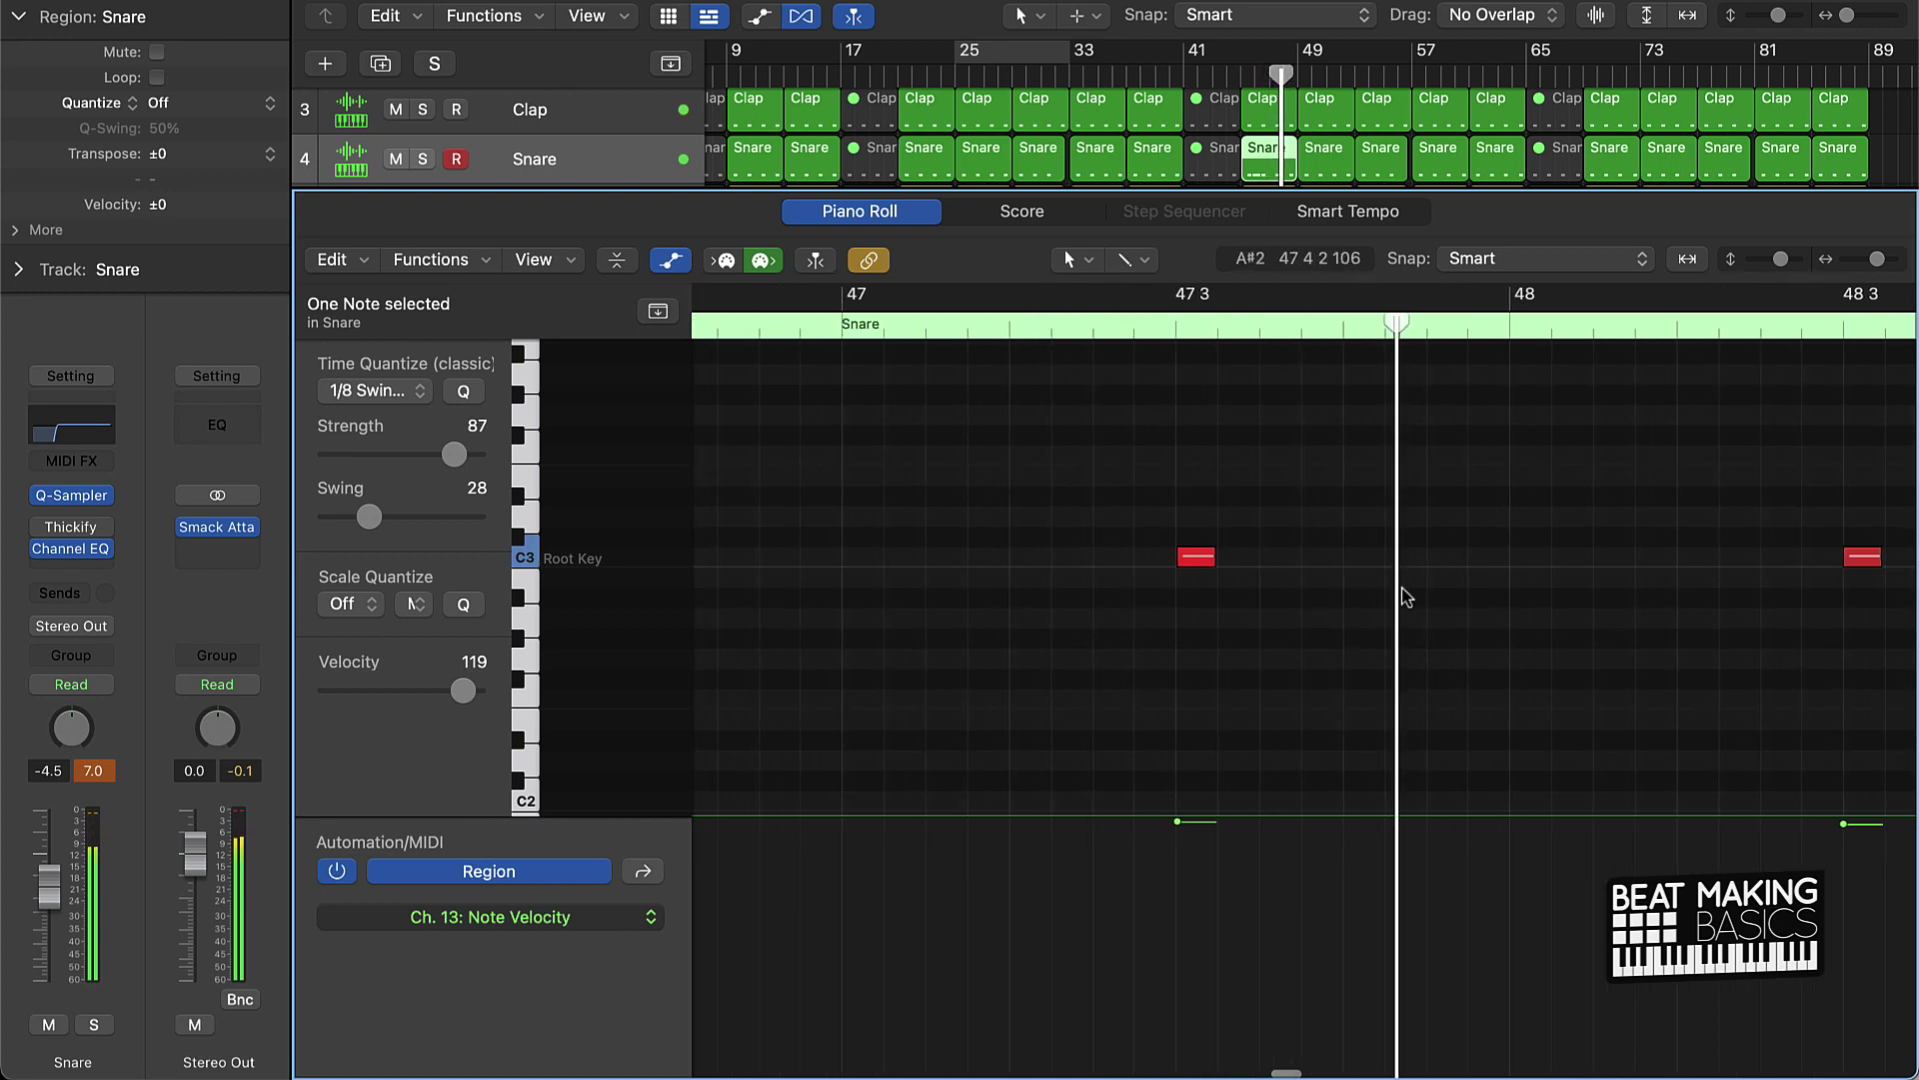
left_click(1433, 557)
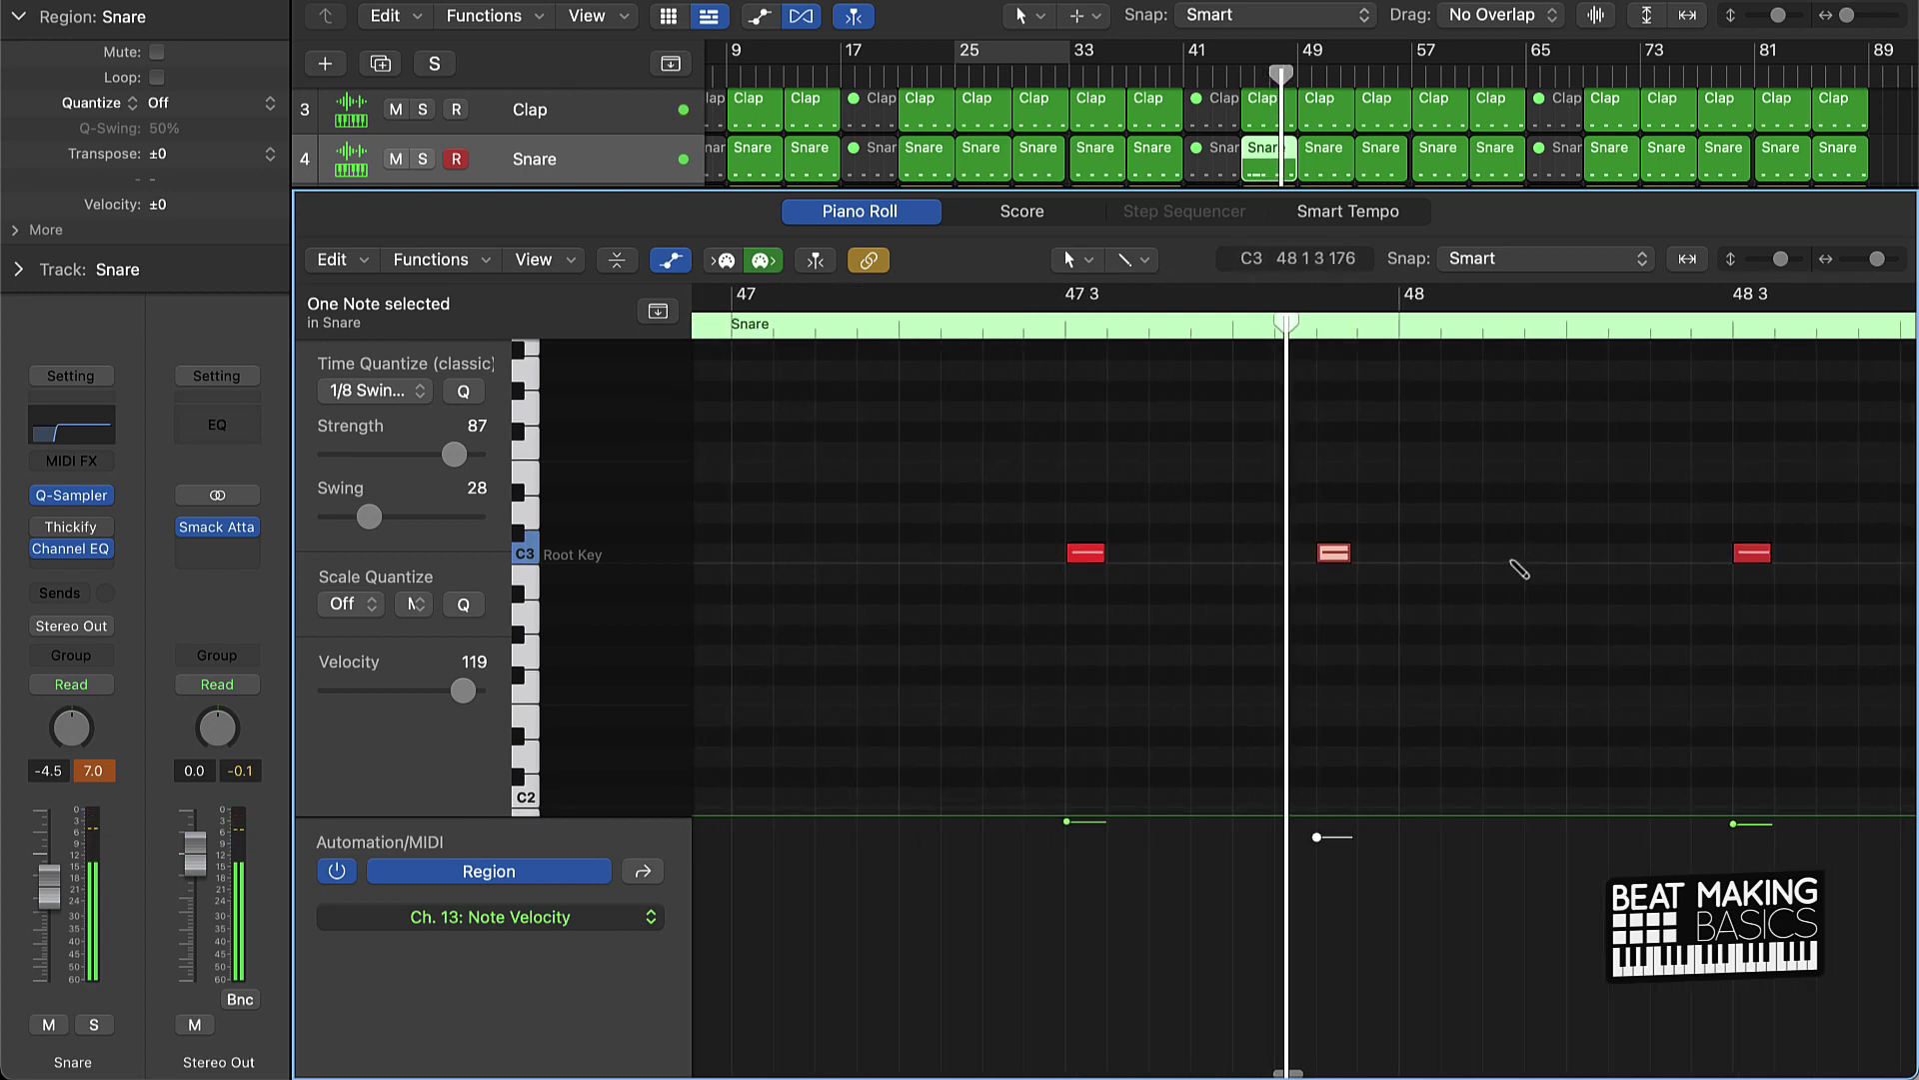
scroll(1400, 554, "left", 5)
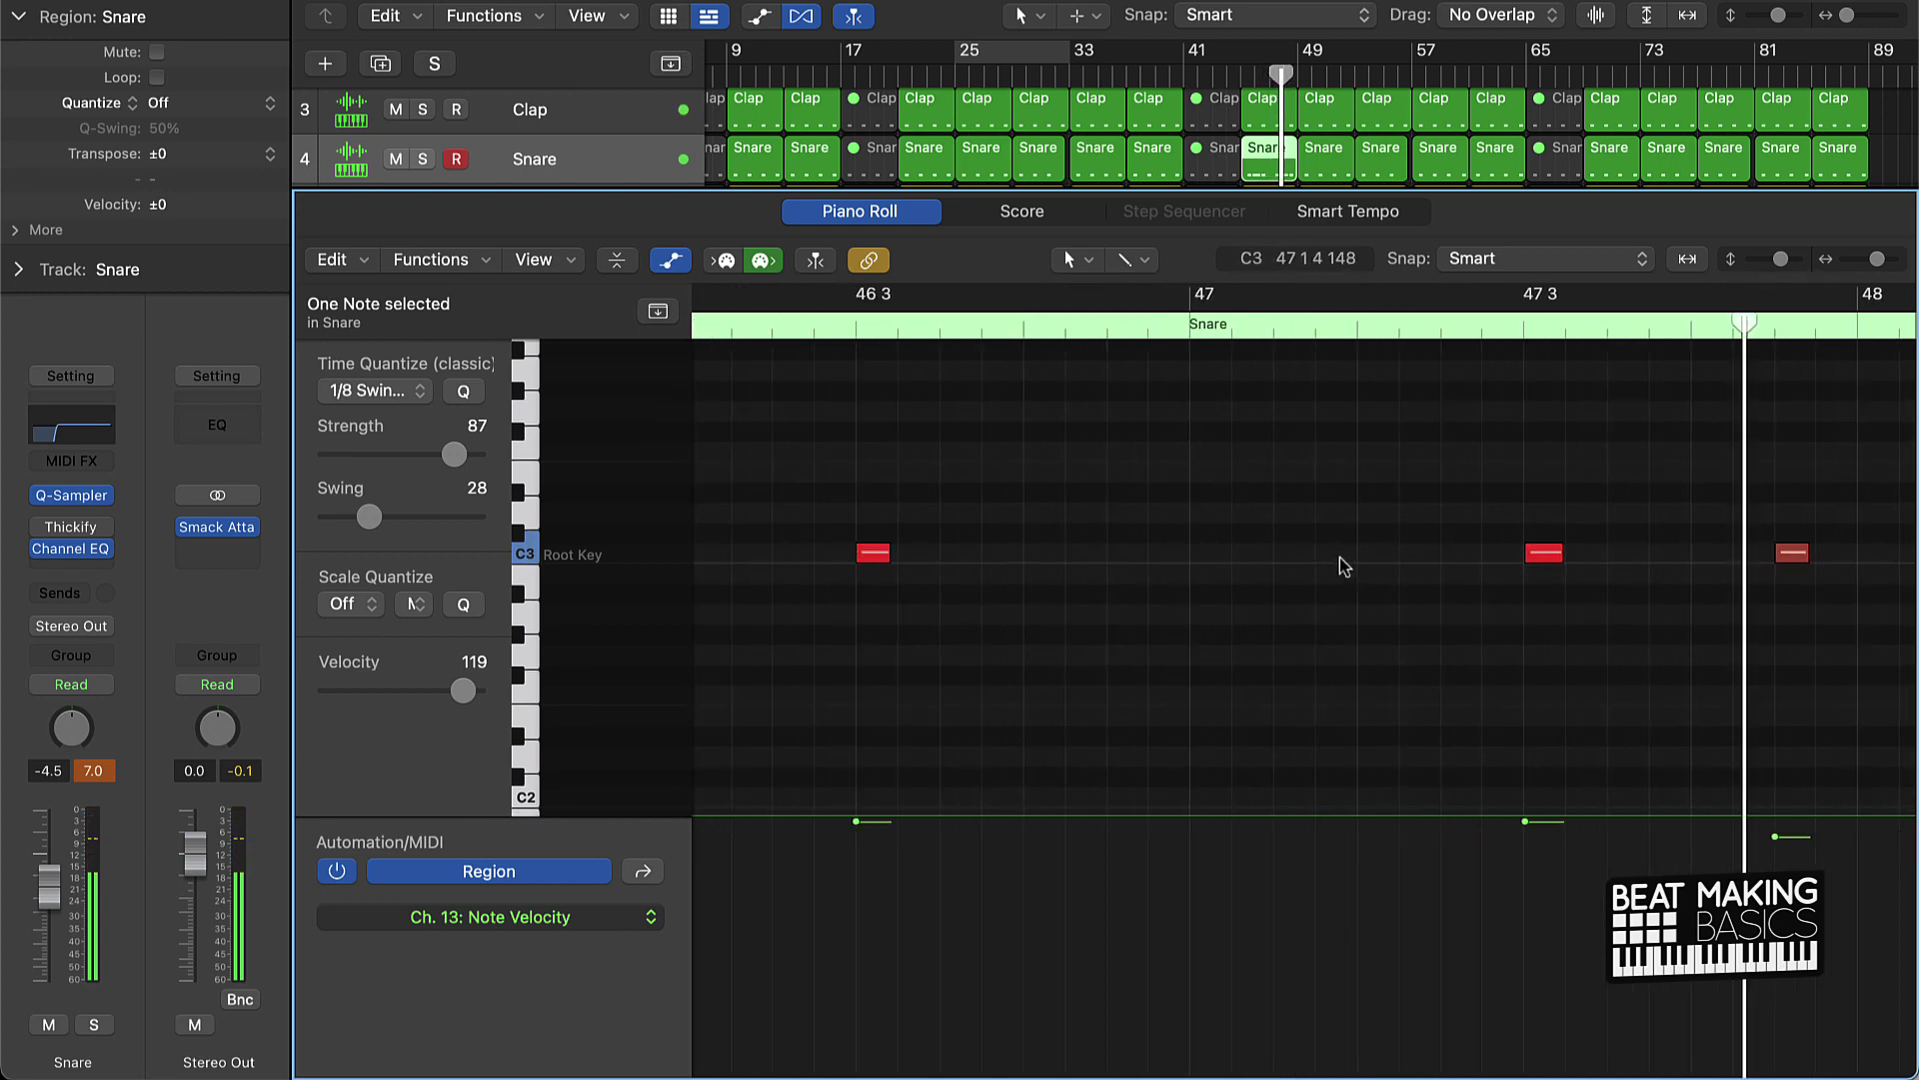
left_click(1282, 550)
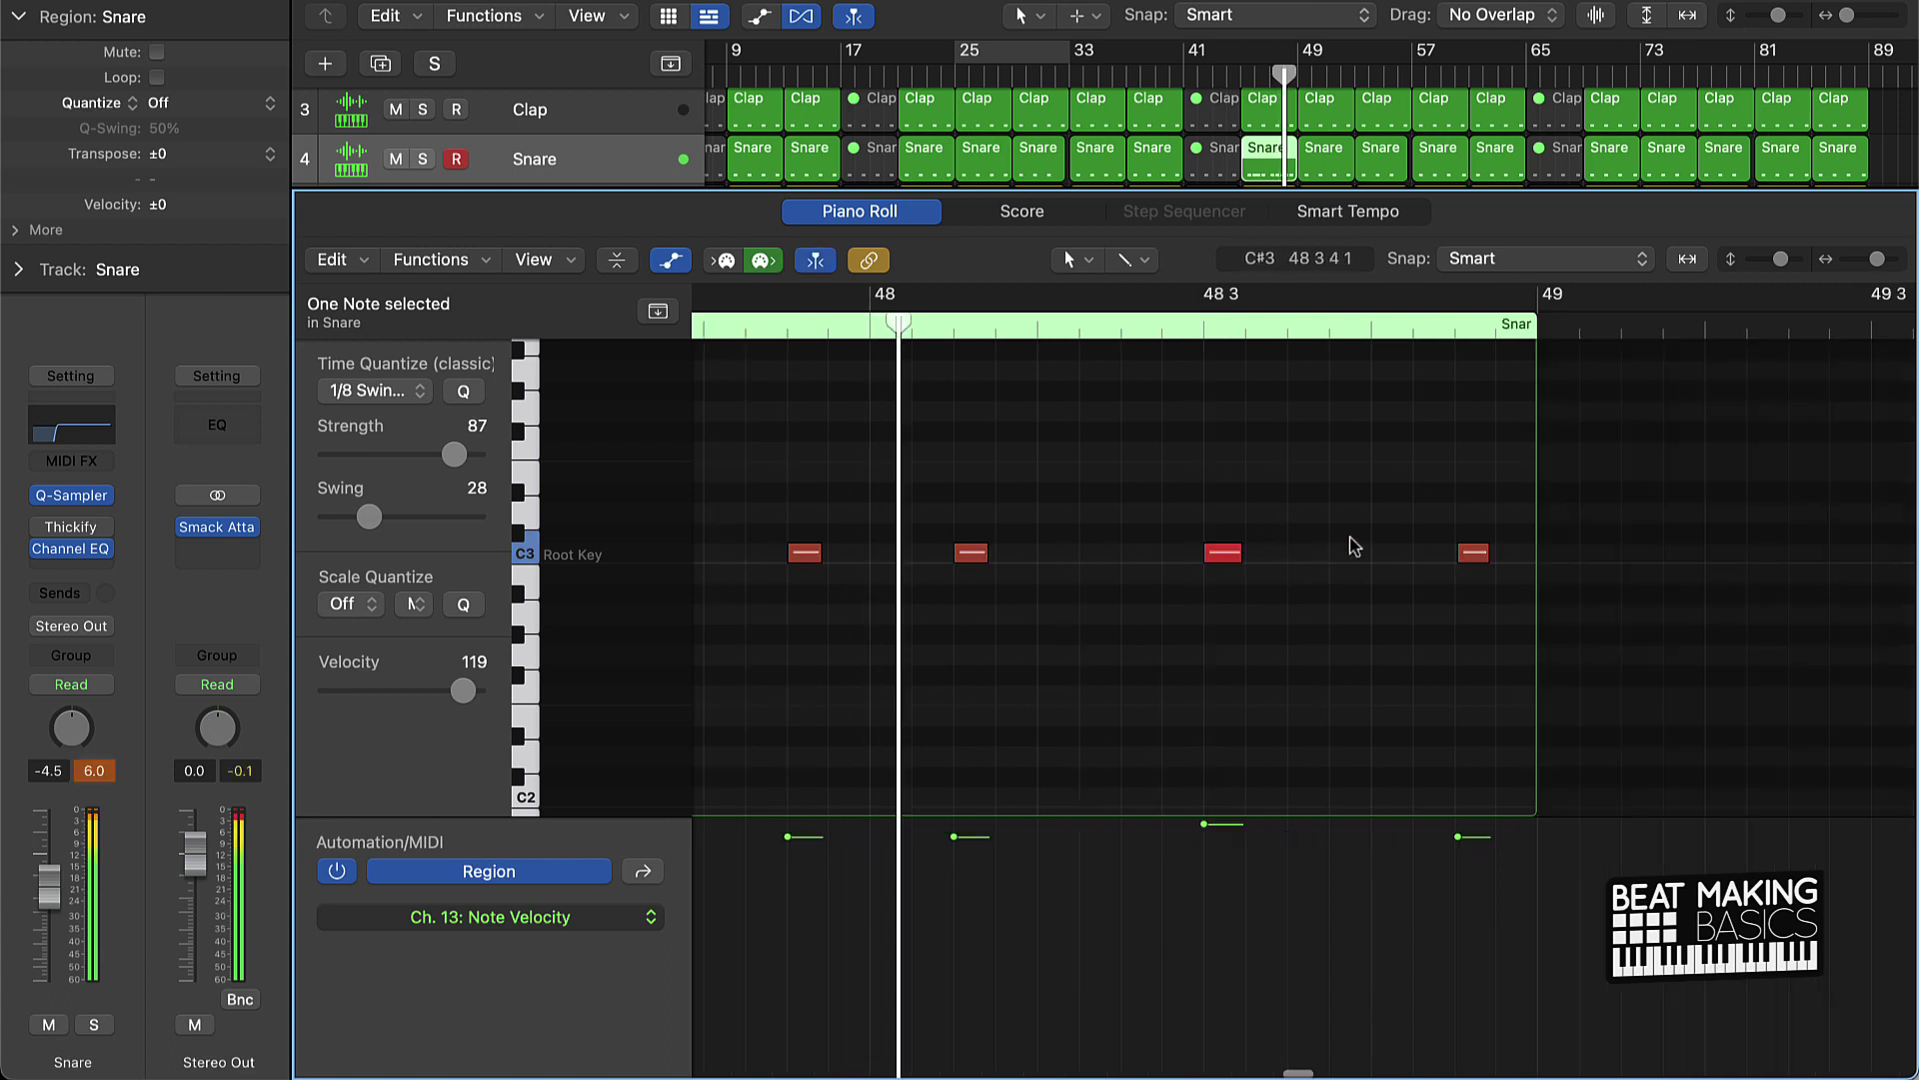
scroll(1349, 556, "left", 8)
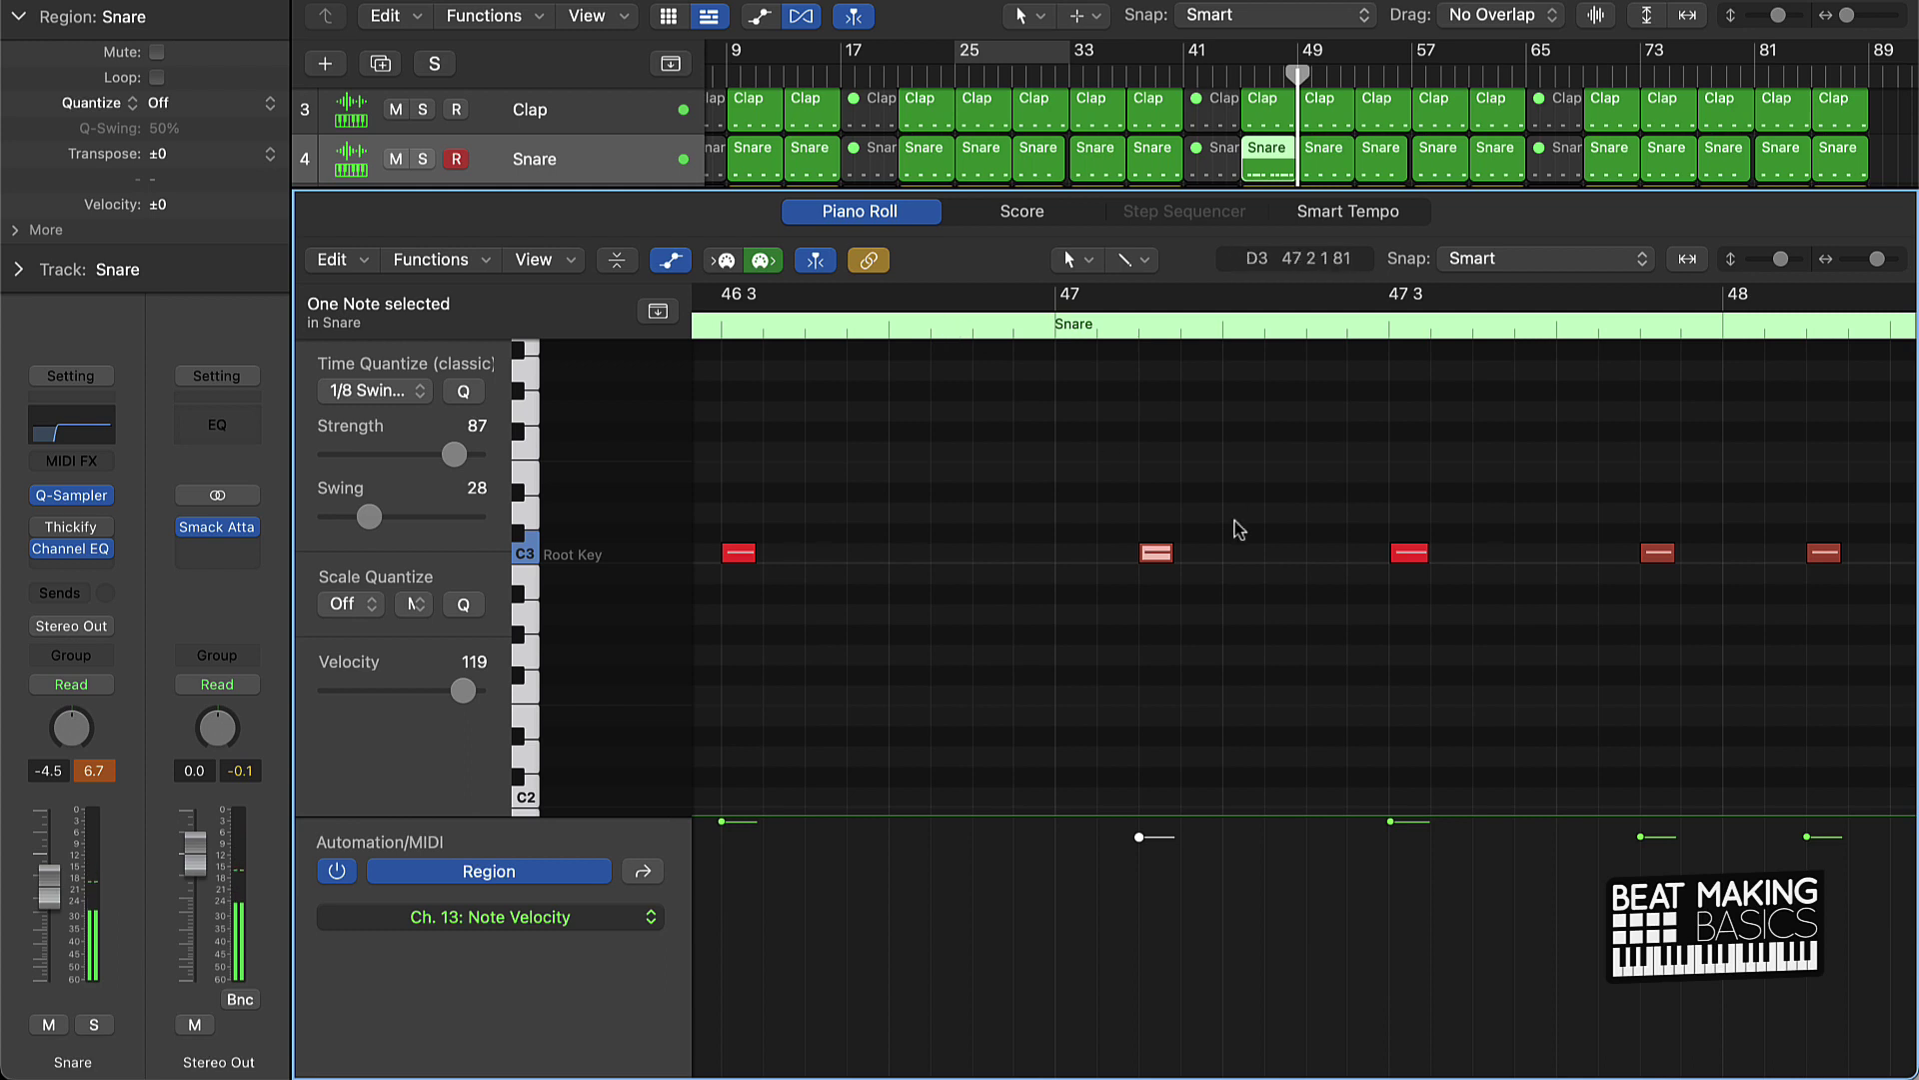
left_click(784, 335)
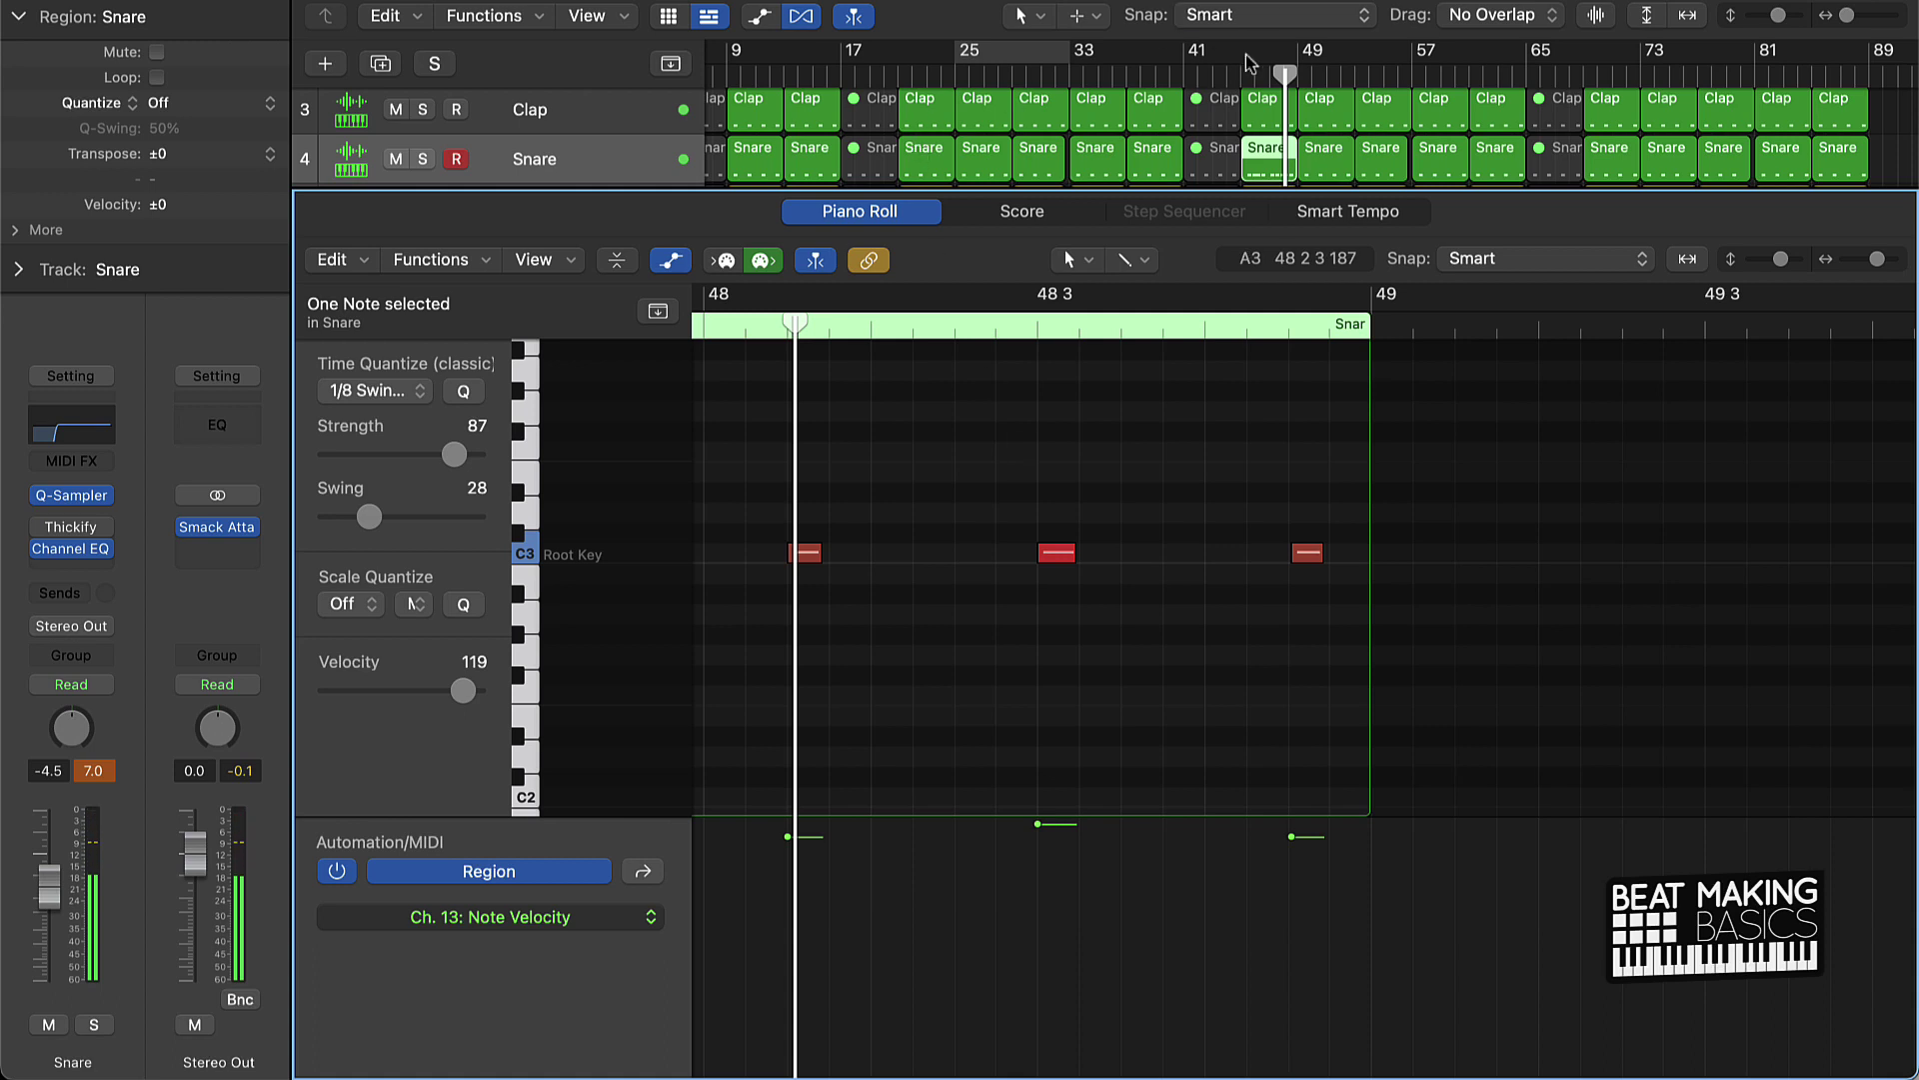
left_click_drag(1242, 55, 1297, 56)
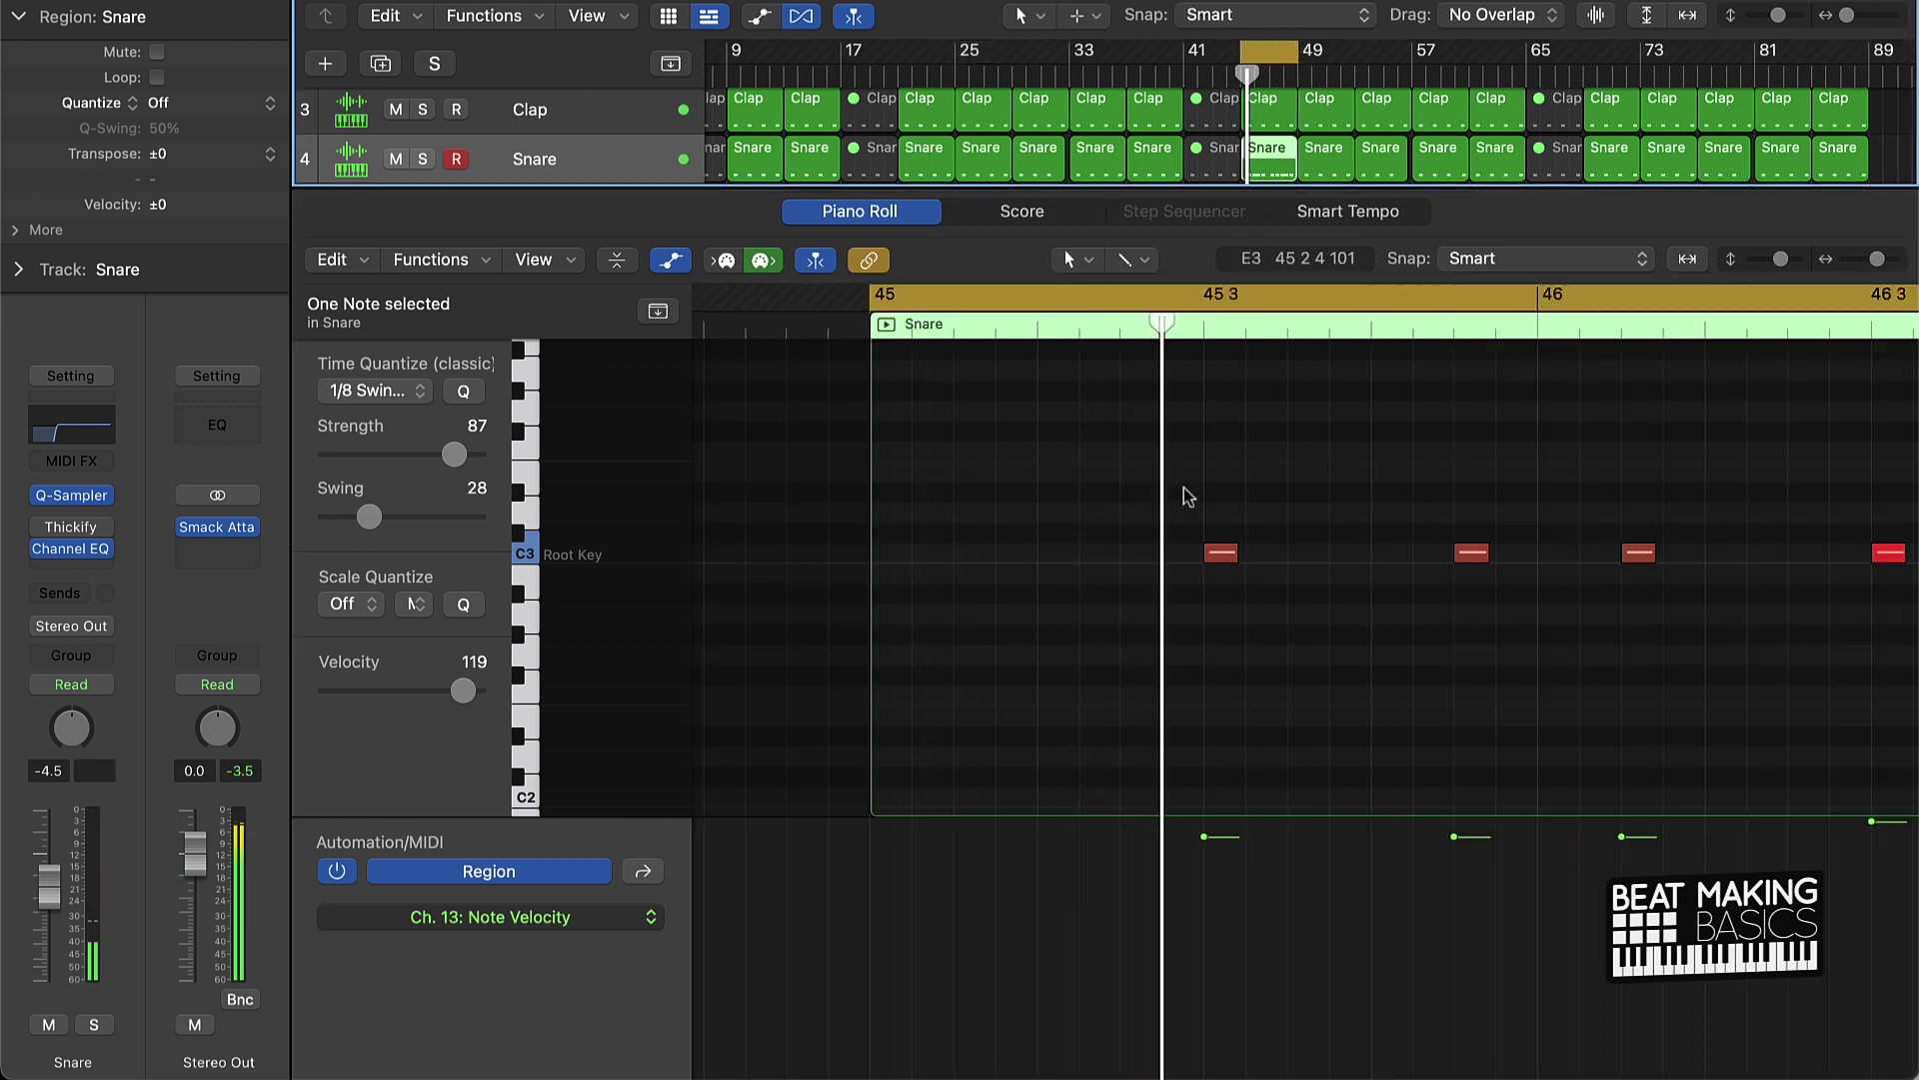
left_click(1142, 480)
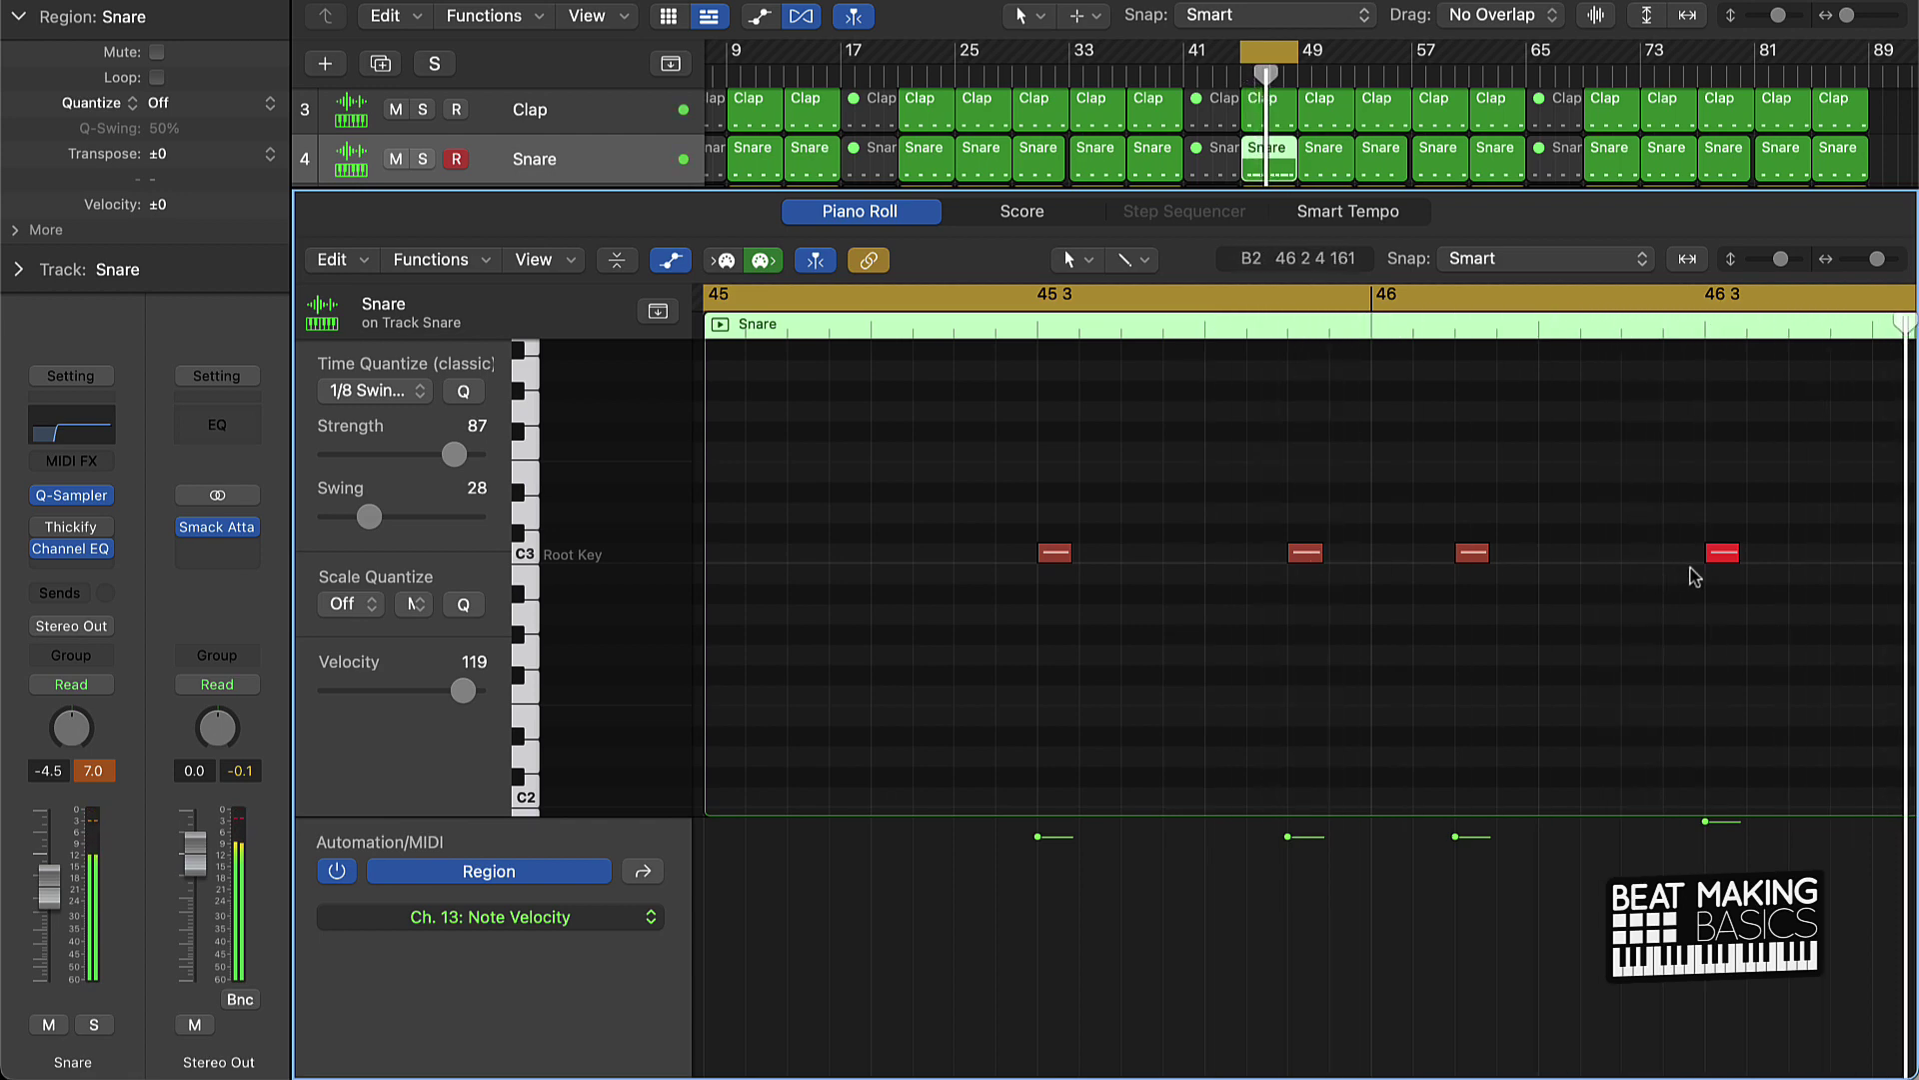
Step: Add a roll of four short C3 notes leading into beat 3 of bar 46, with rising velocities, and listen to the region
left_click(1671, 553, "super")
left_click(1630, 552, "super")
mouse_move(1612, 504)
left_mouse_down()
mouse_move(1693, 585)
mouse_move(1706, 568)
mouse_move(1626, 567)
mouse_move(1642, 557)
mouse_move(1610, 523)
mouse_move(1706, 566)
left_mouse_up()
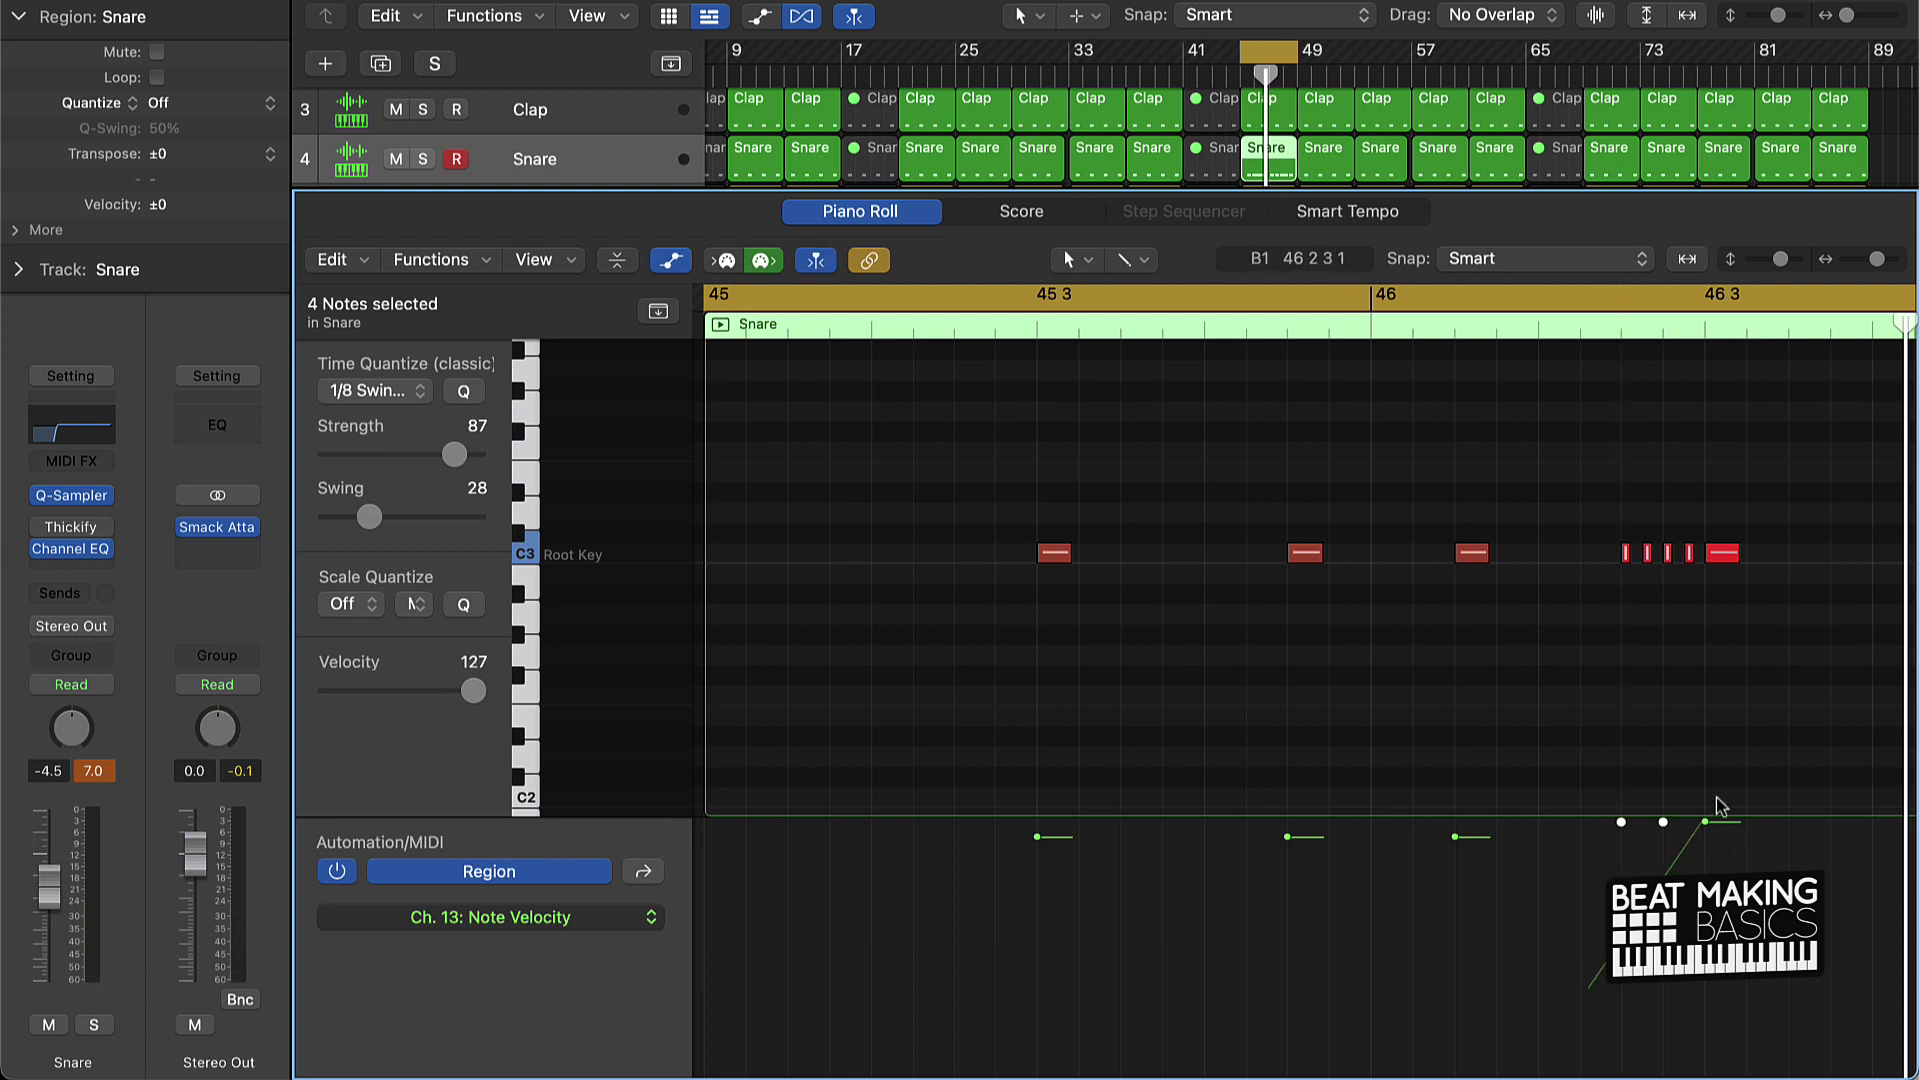
left_click_drag(1720, 806, 1714, 801)
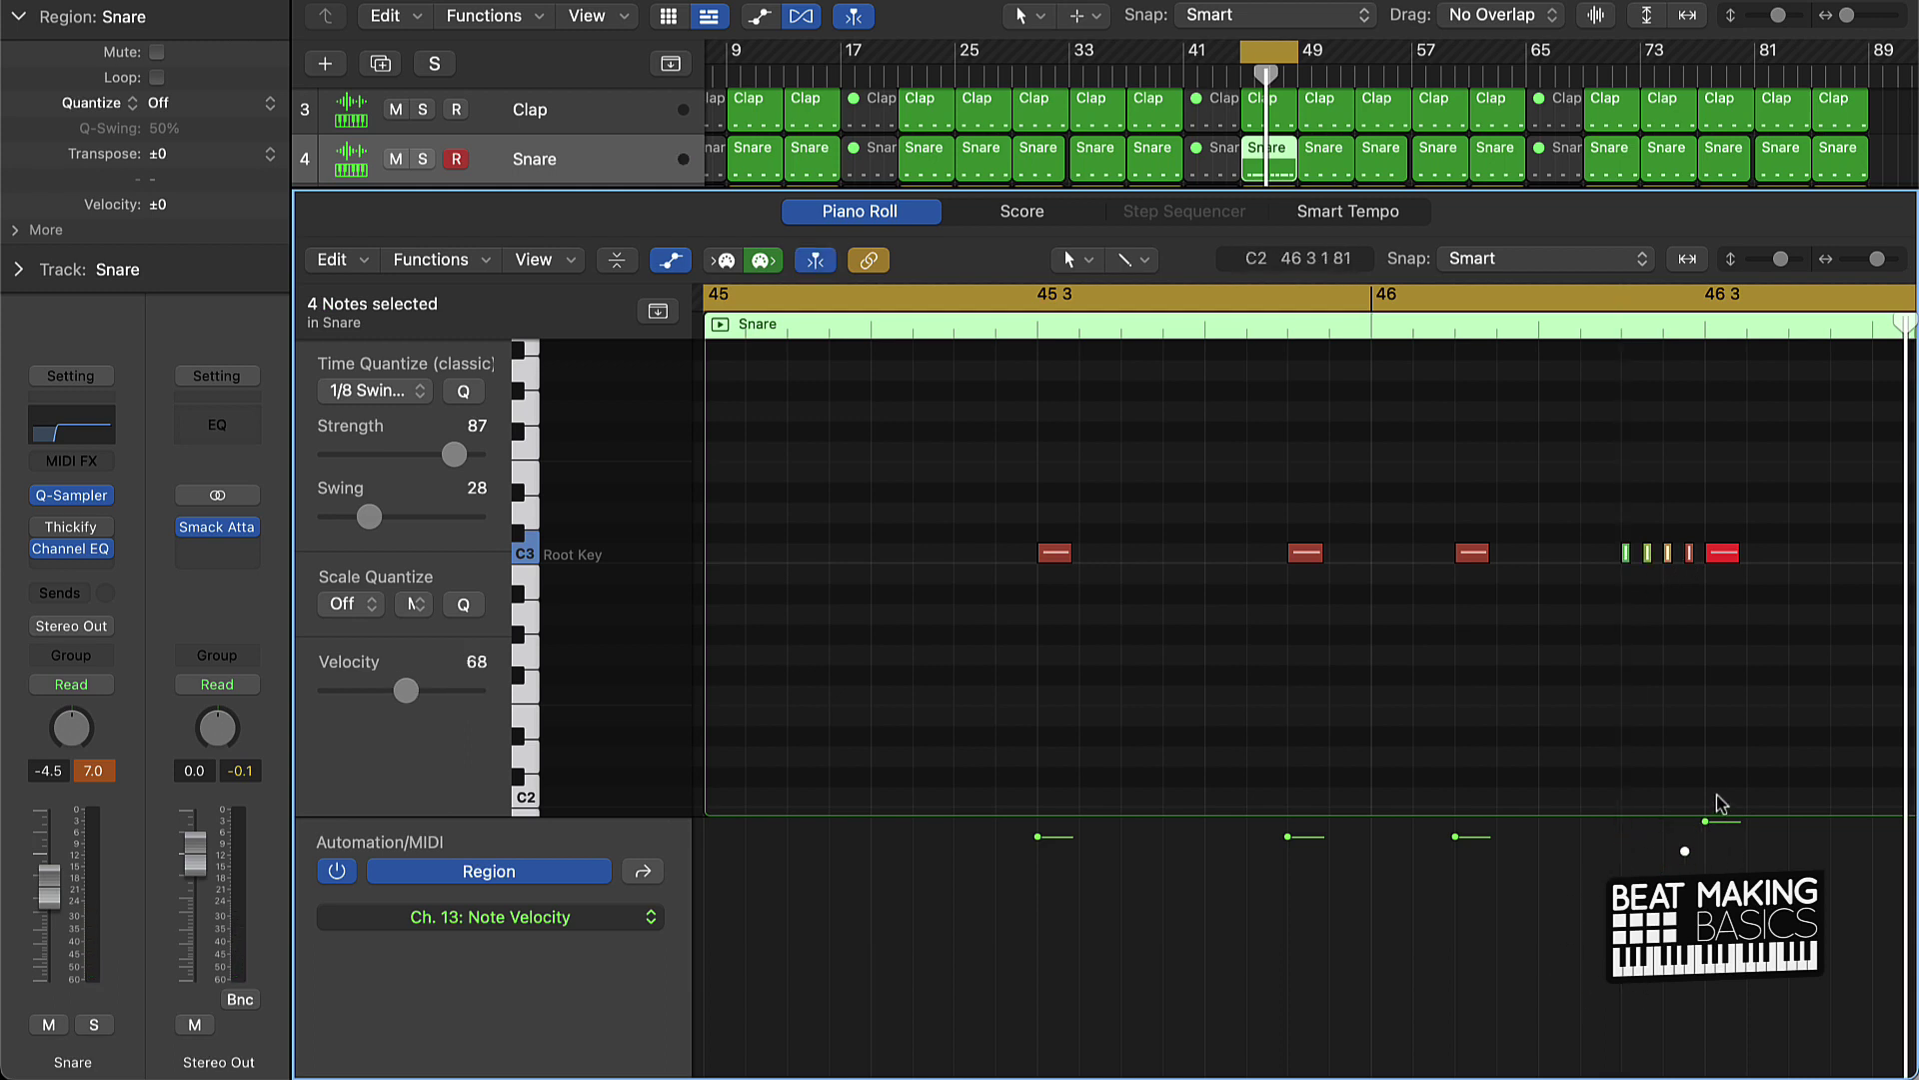
double_click(1011, 325)
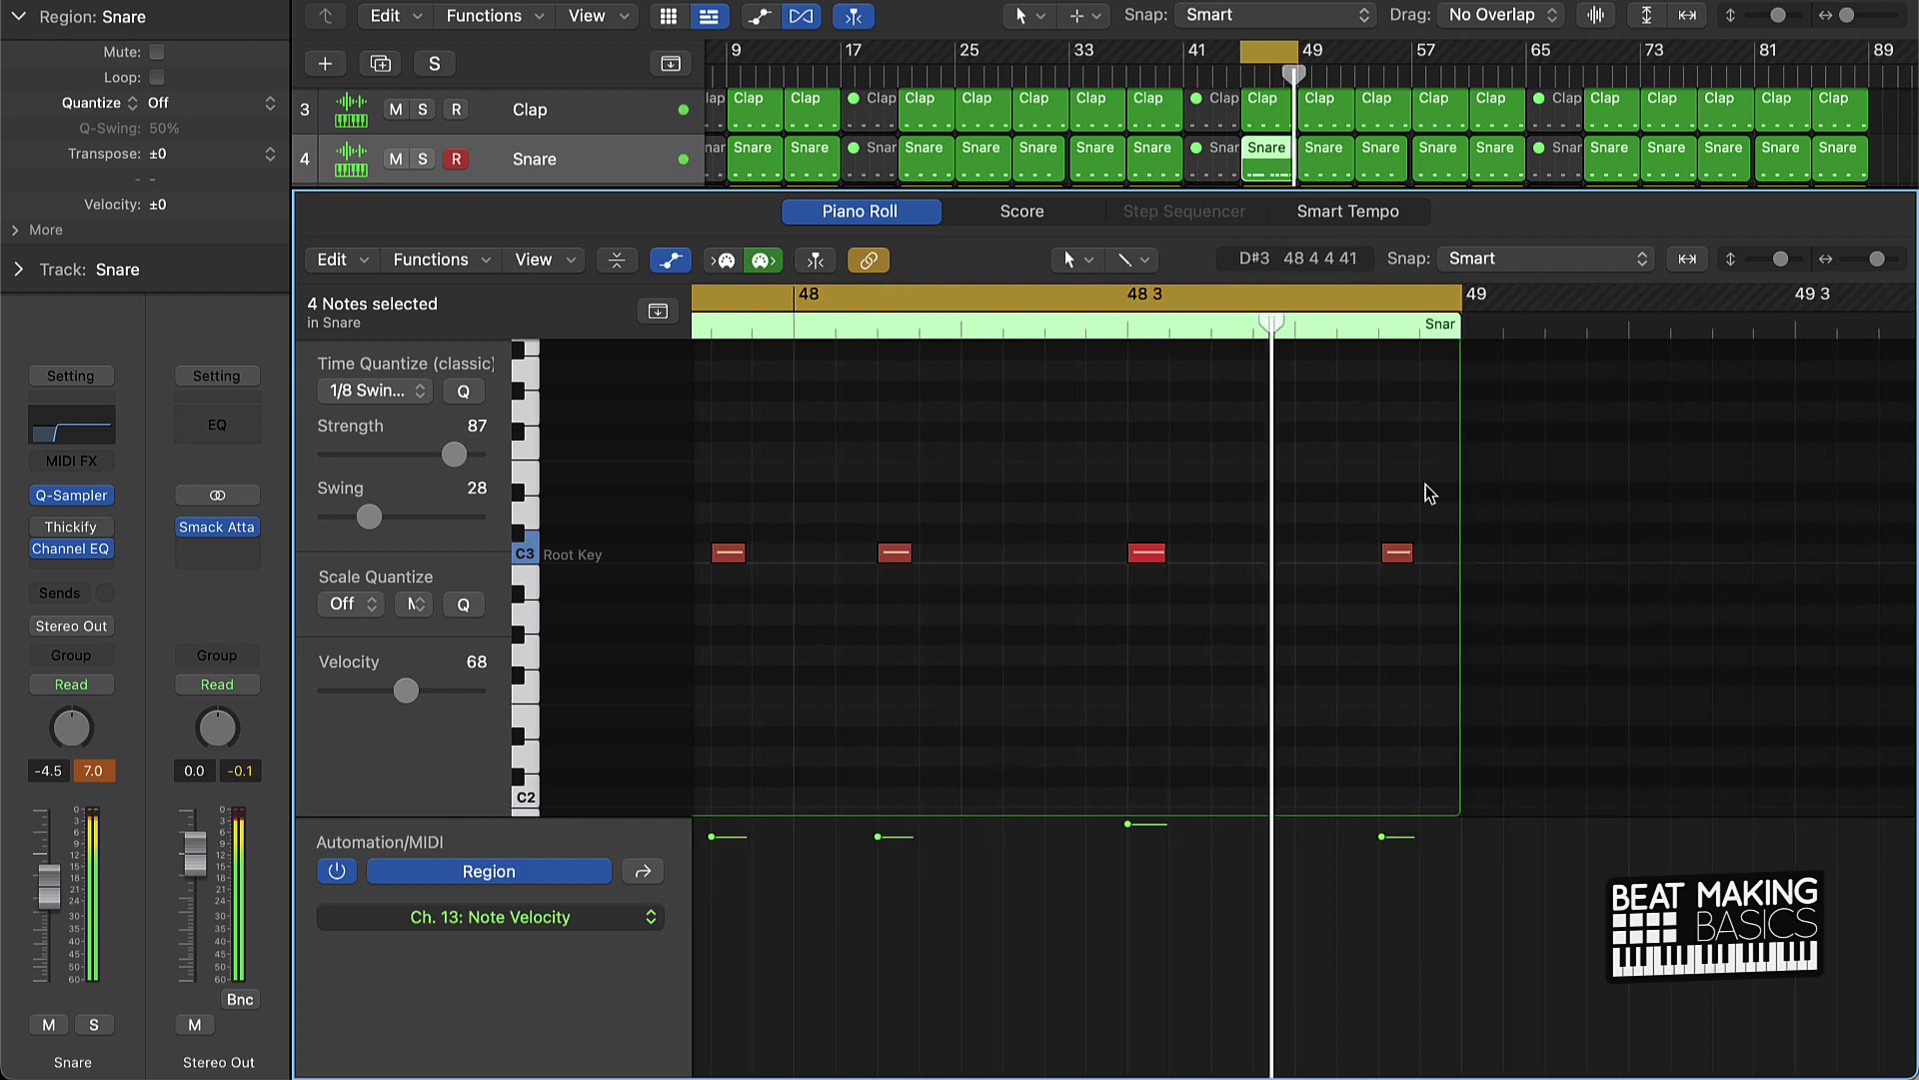
key("space")
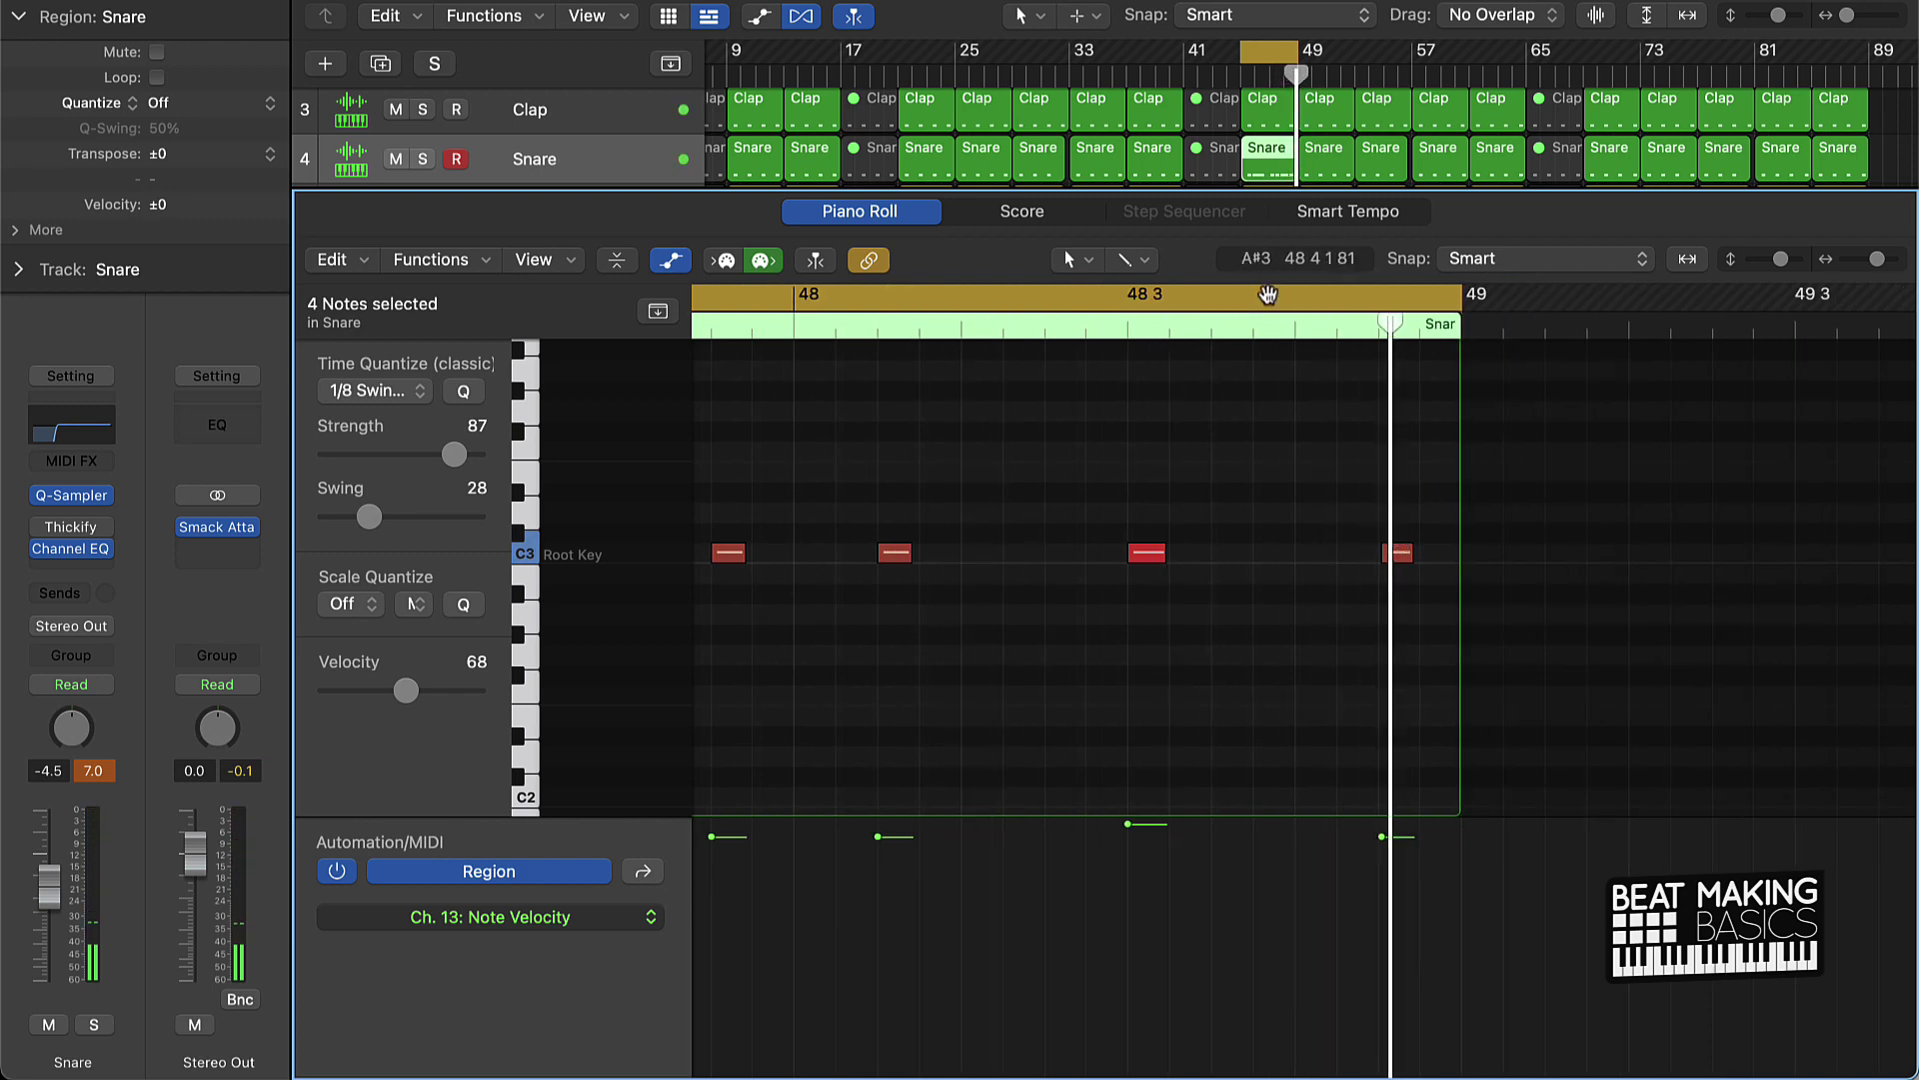
Step: Copy the four-note snare roll to just before the last note of bar 48
left_click(1297, 330)
scroll(1169, 378, "left", 10)
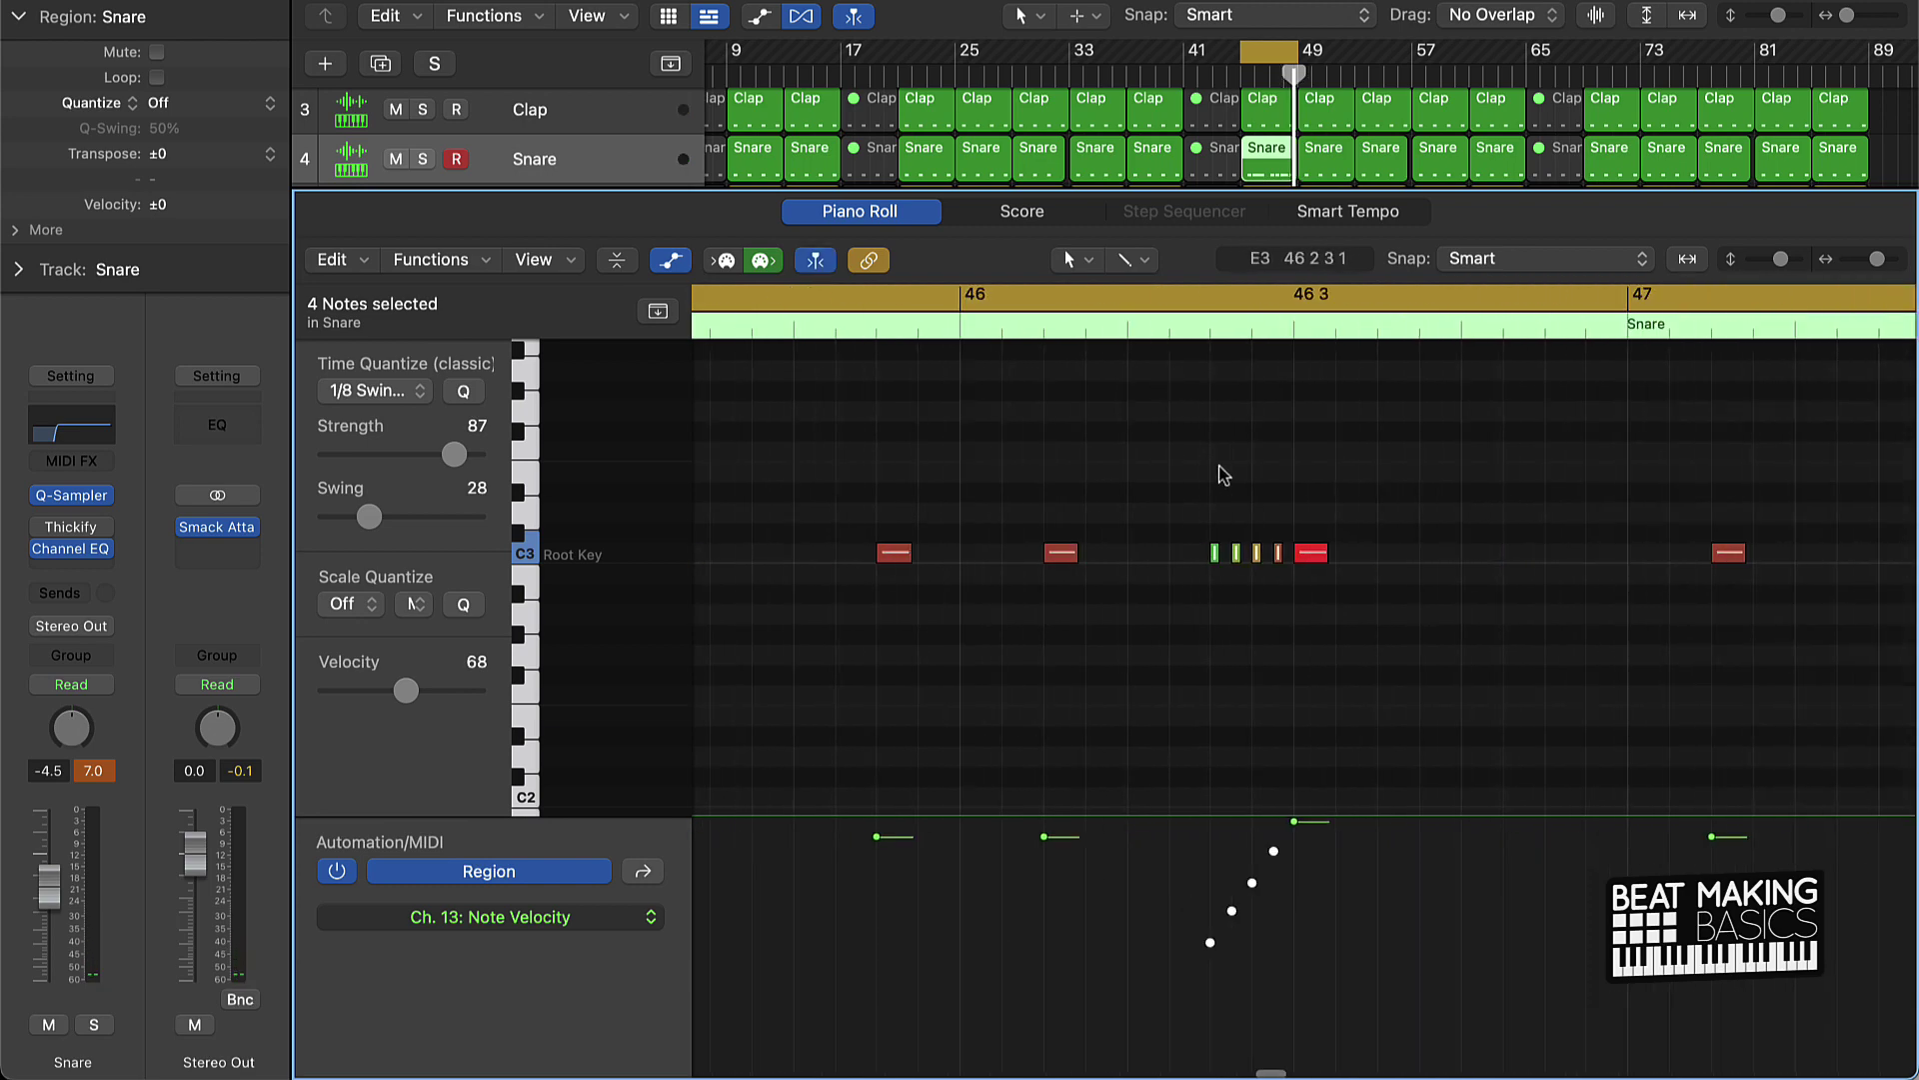
left_click_drag(1187, 482, 1279, 581)
scroll(1287, 585, "right", 10)
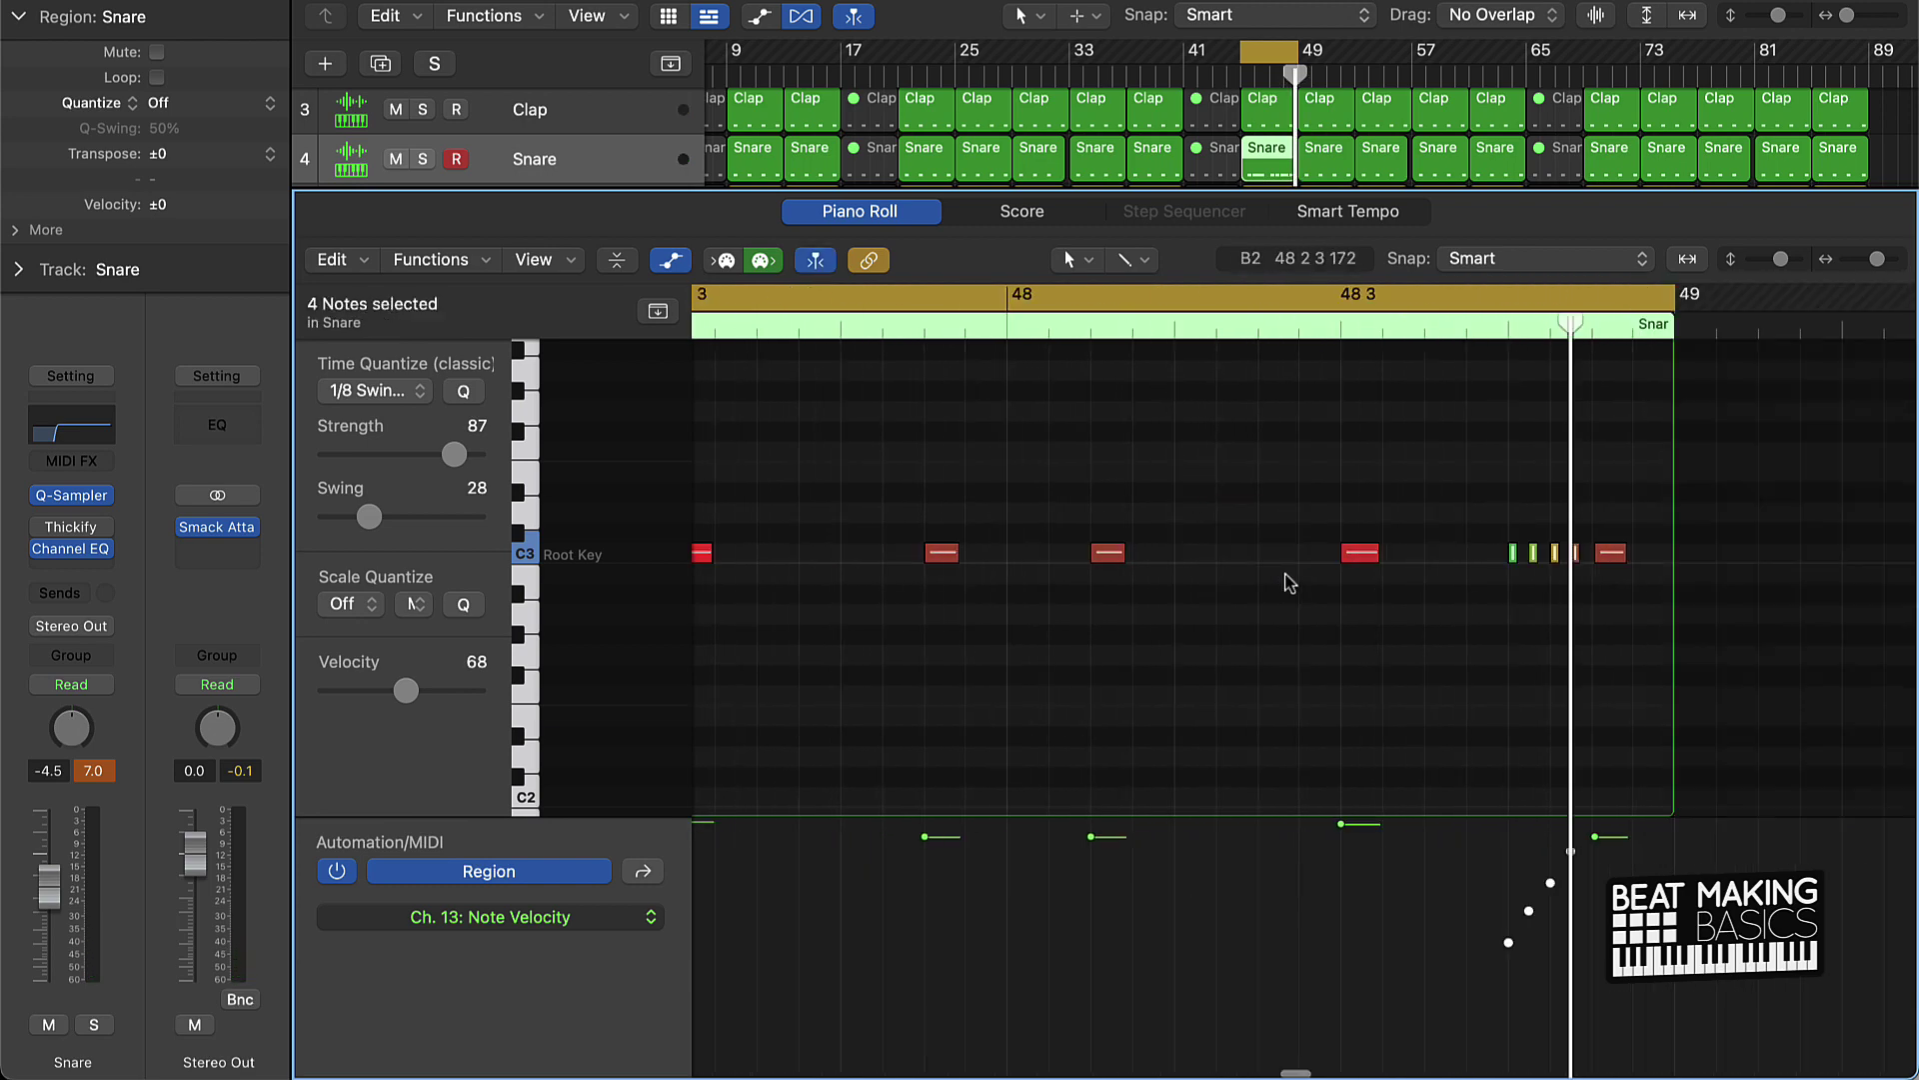
Step: Lower the Snare track's volume to -5.3 dB, add a muted C3 note on beat 4 of bar 46, and close the note editor
key("space")
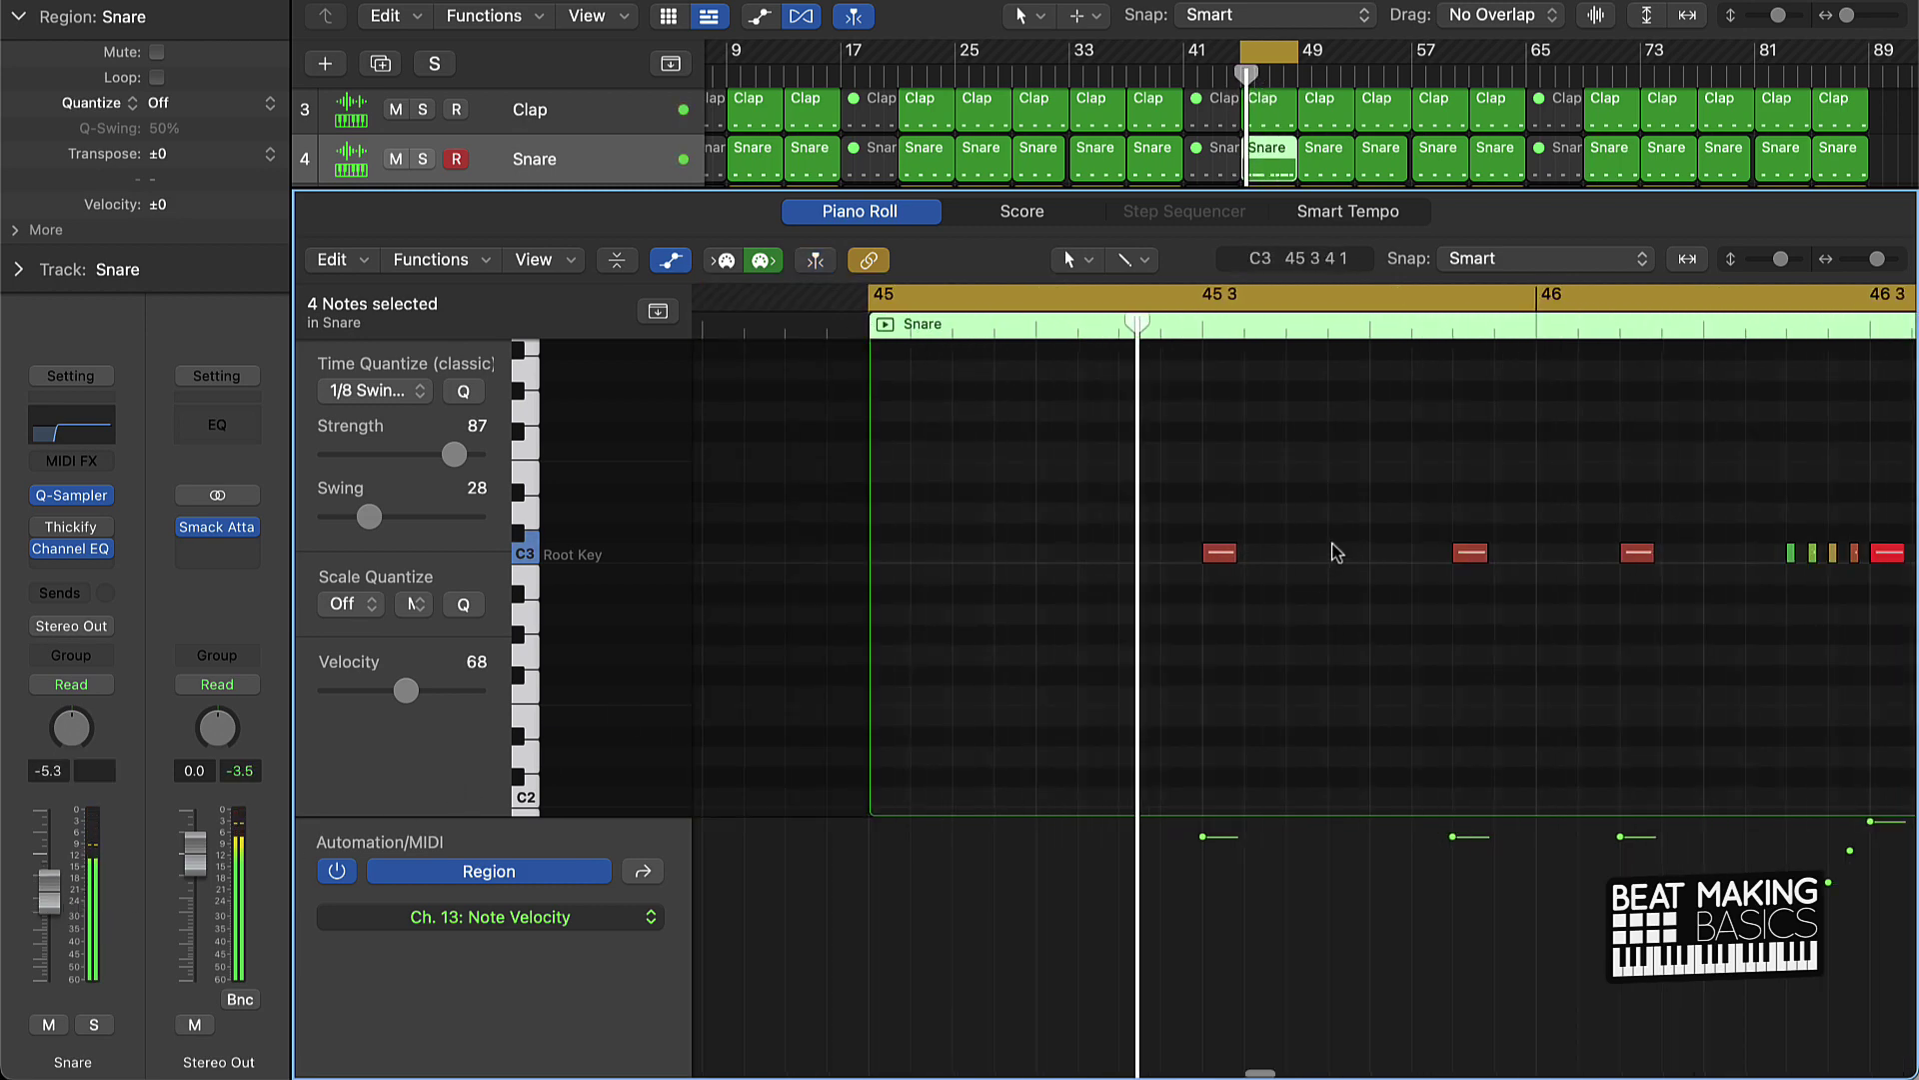
left_click(1489, 555)
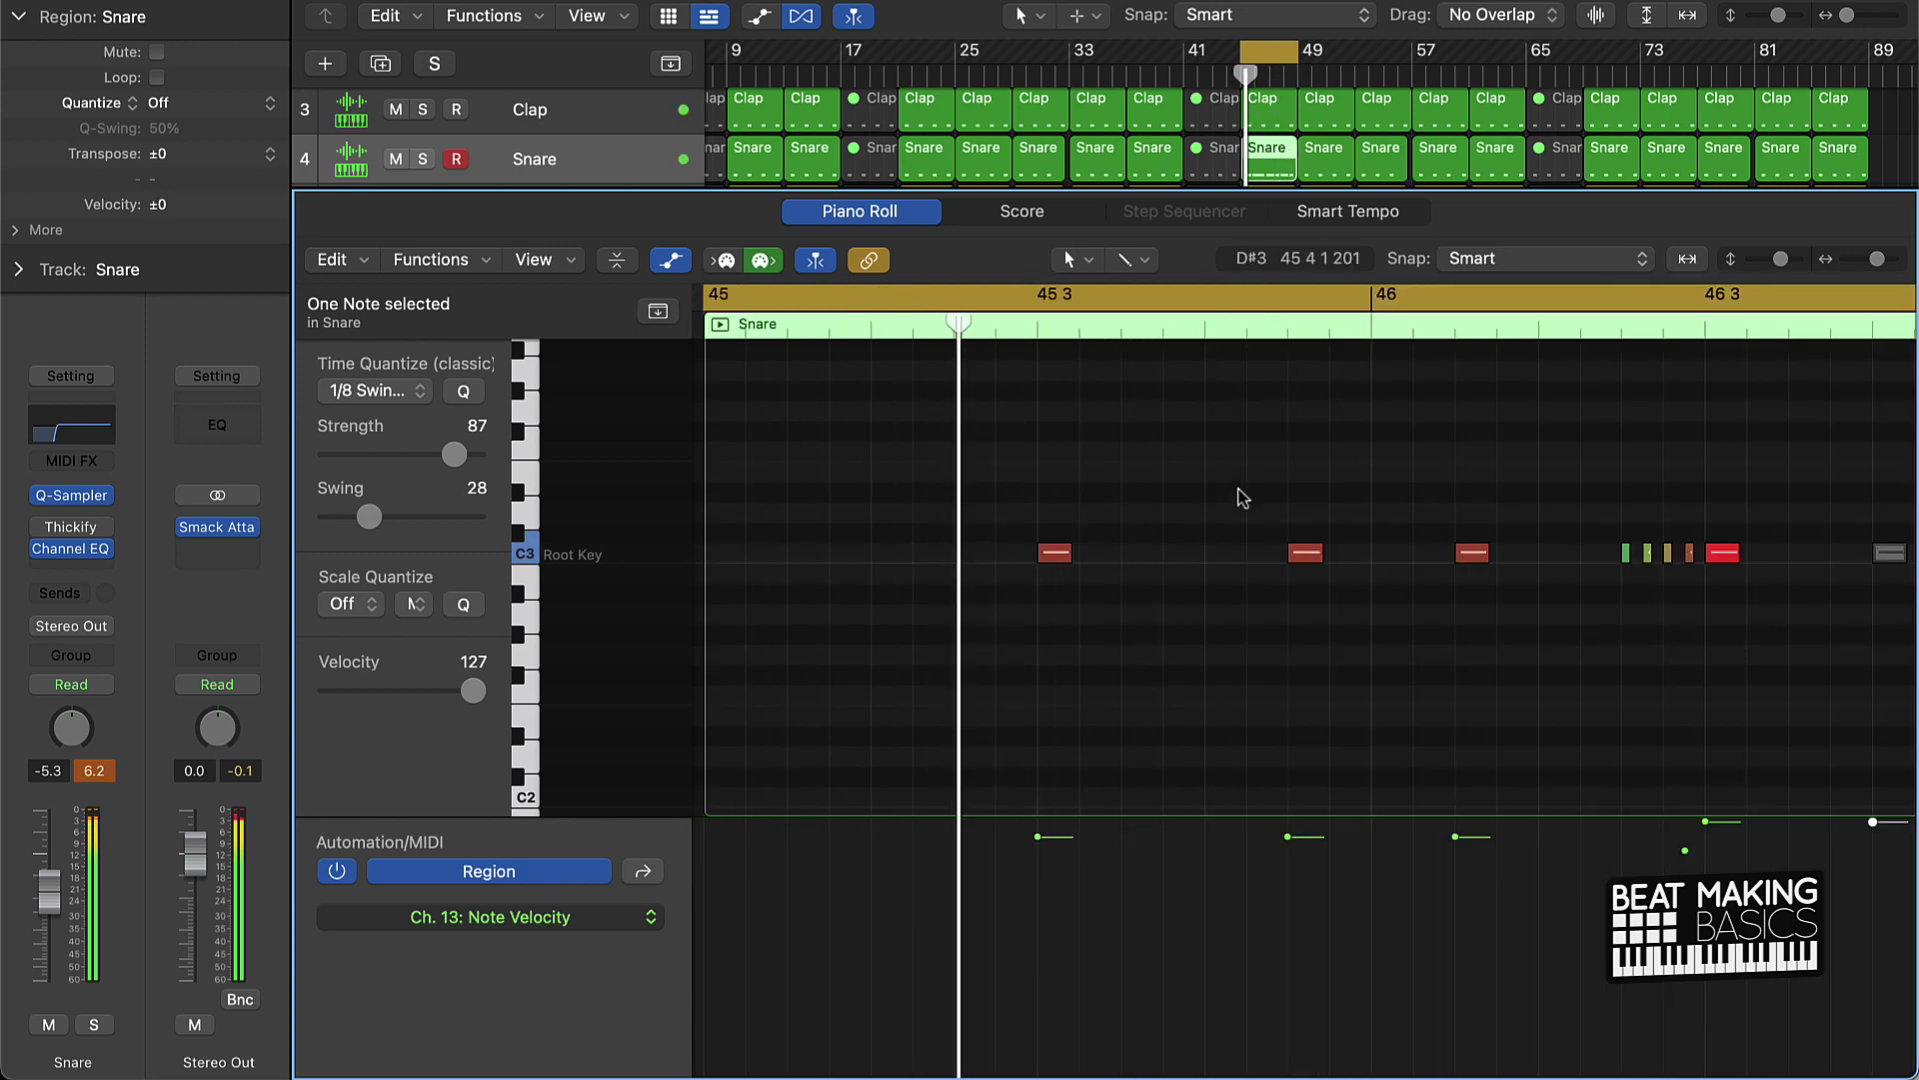
key("p")
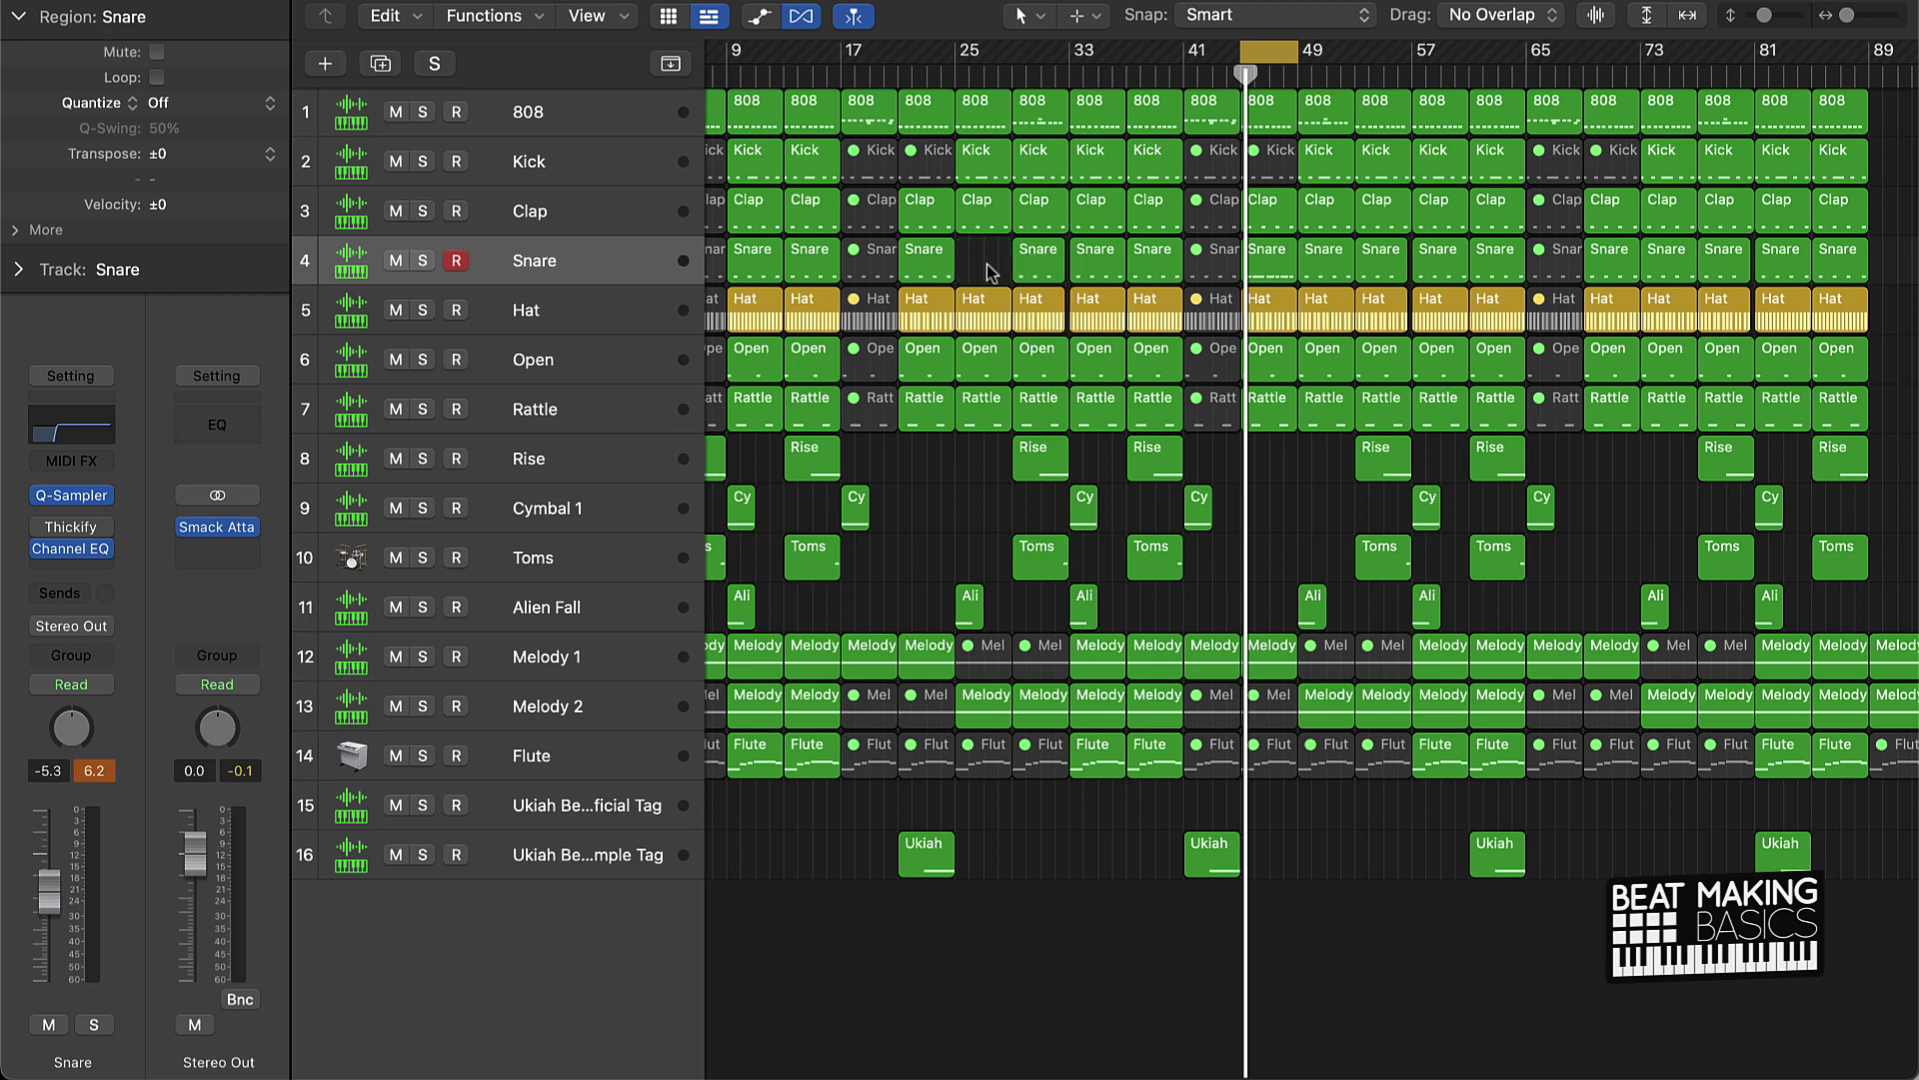
Step: Replace the Snare regions at bars 25 and 77 with copies of the edited bar 45 Snare region
left_click_drag(1274, 270, 990, 282)
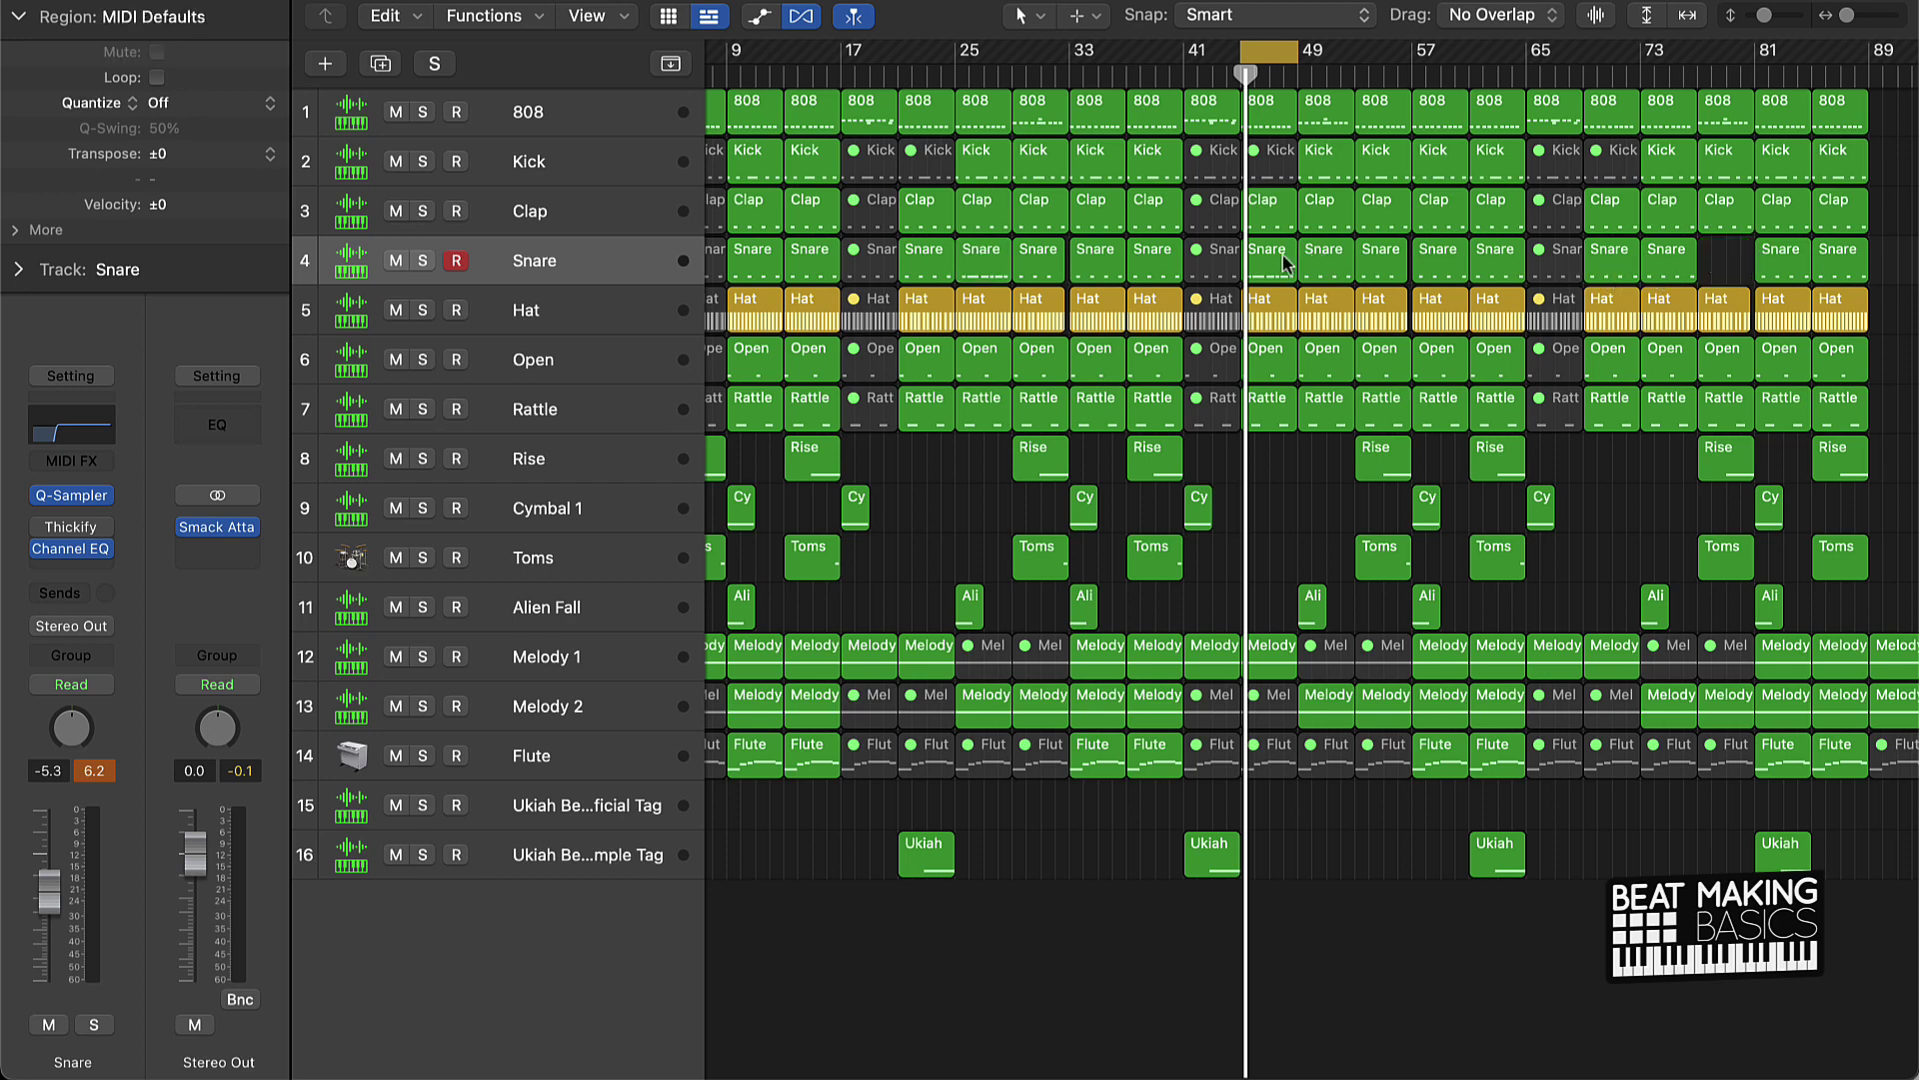
left_click_drag(1267, 268, 1690, 275)
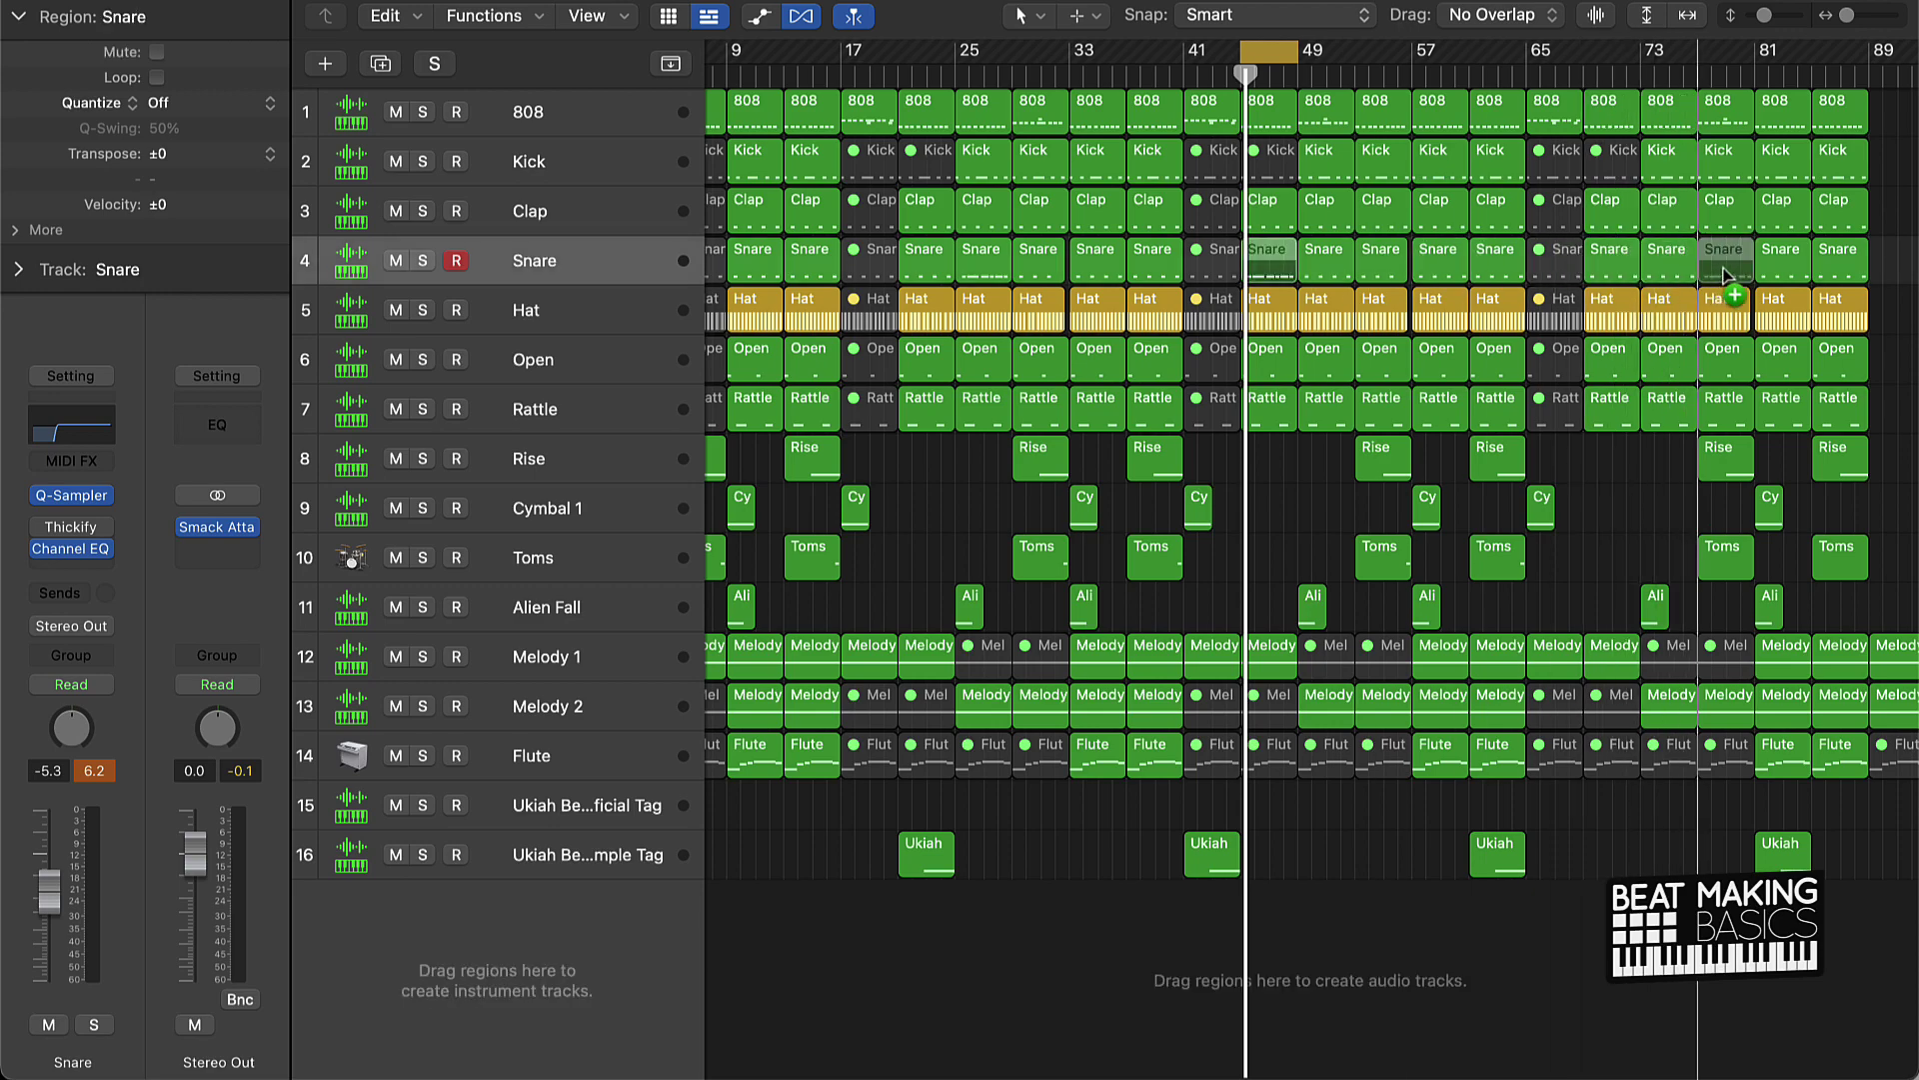
scroll(1307, 600, "left", 3)
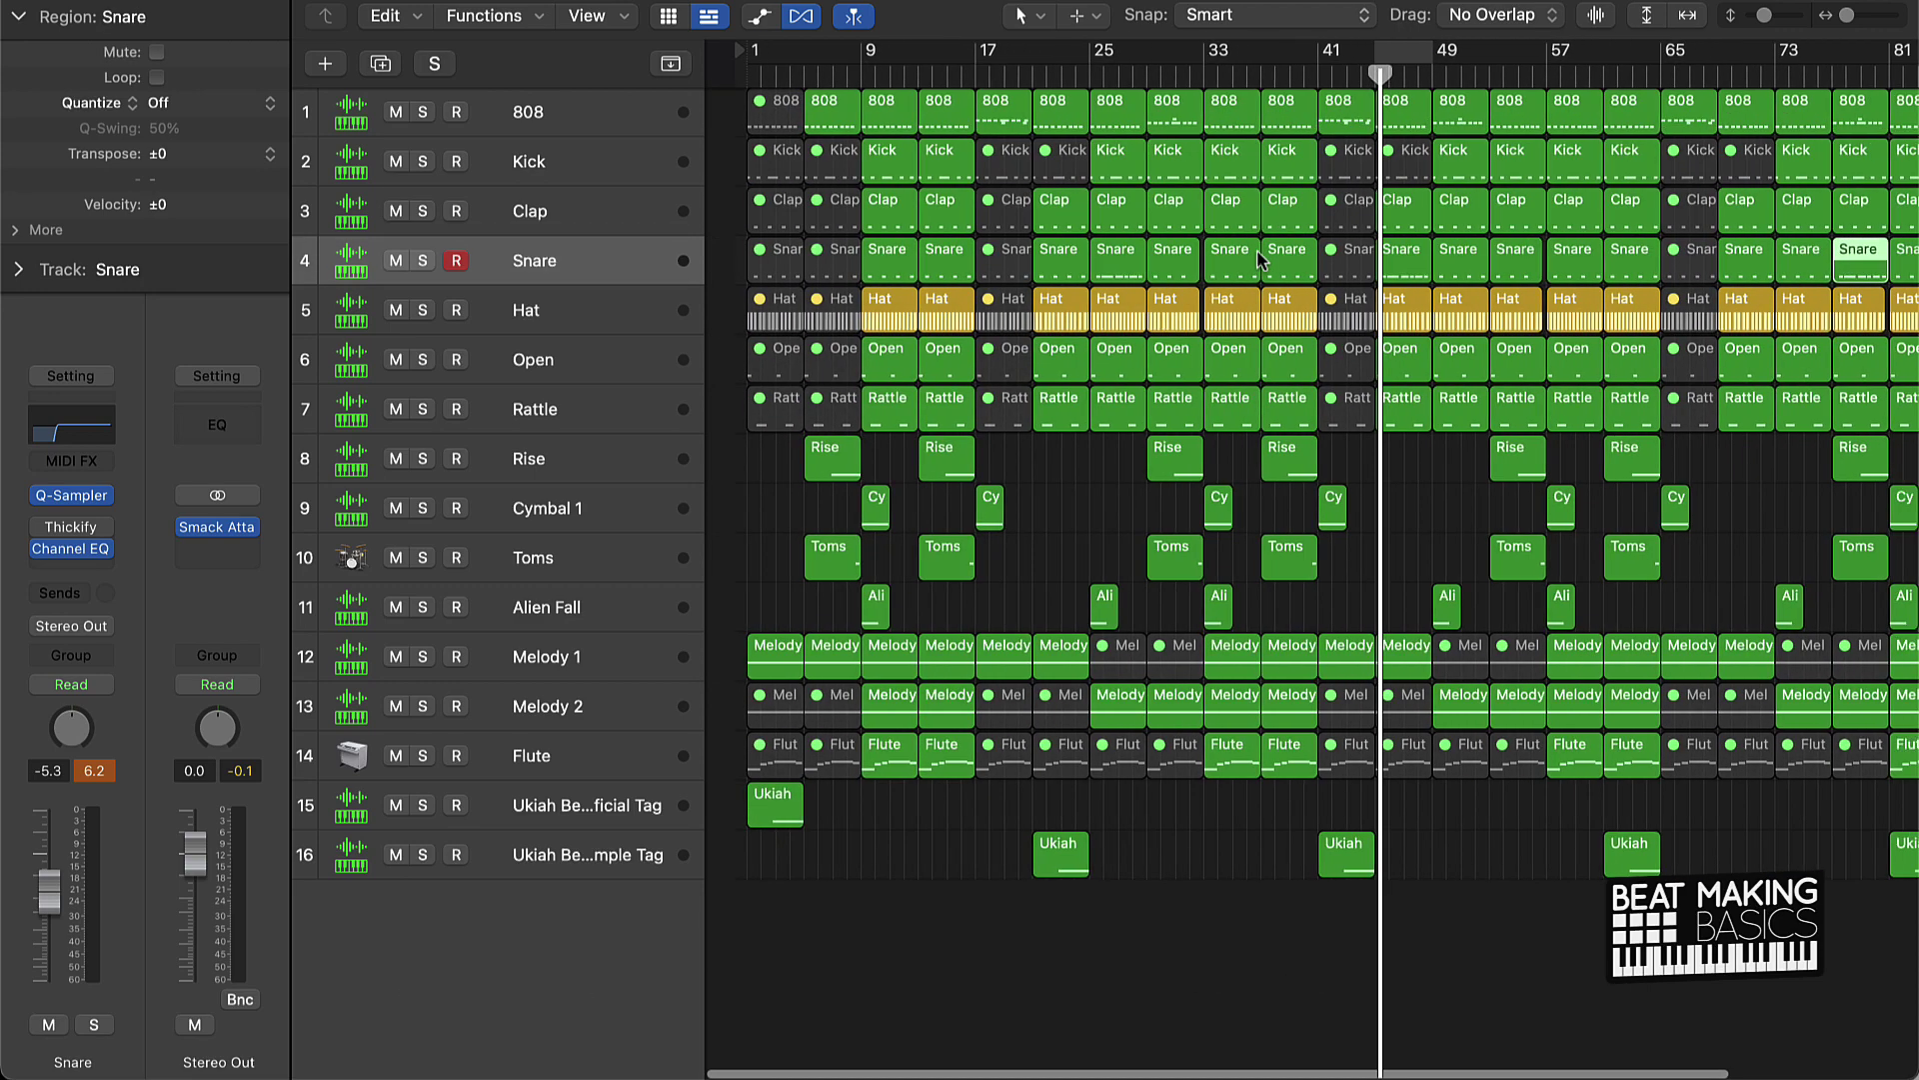
Step: During playback from the start of the project, rename the Cymbal 1 track as Cymbal and set its volume to -3.9 dB
key("Return")
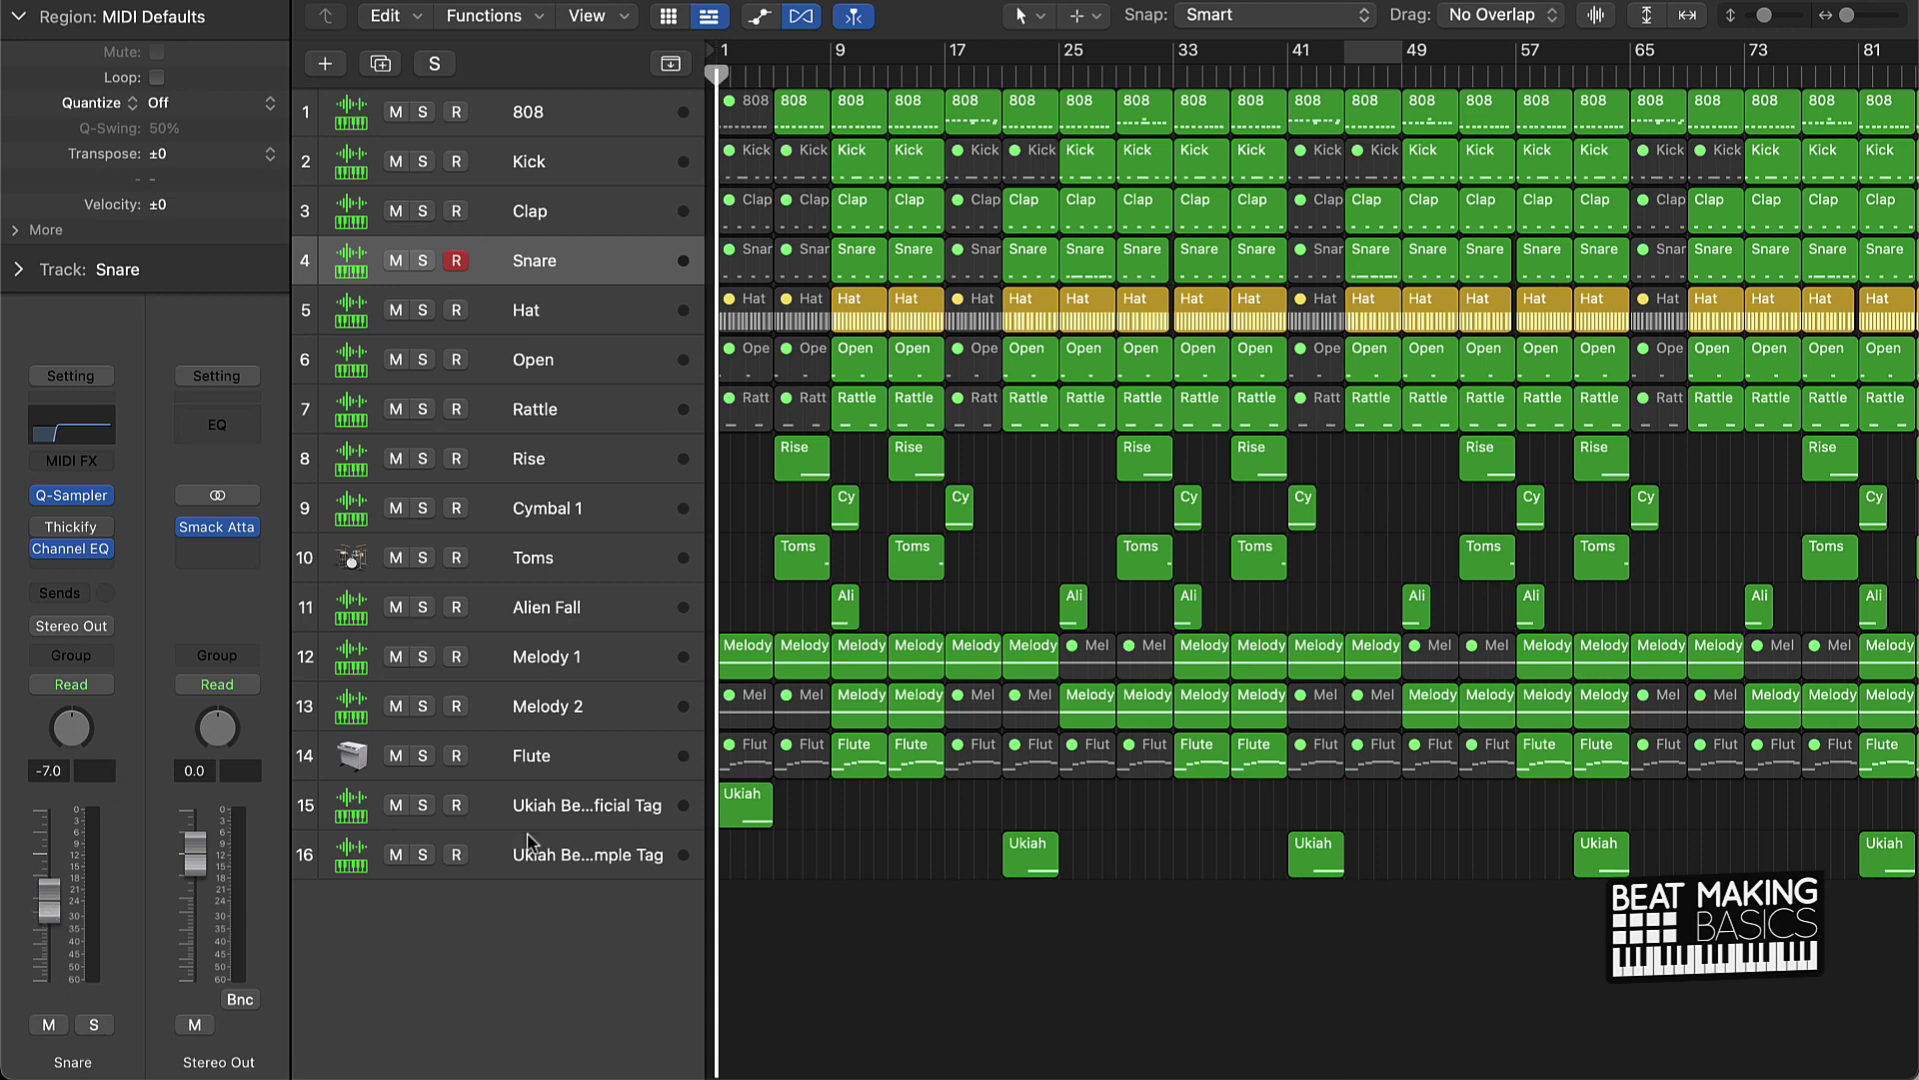
key("space")
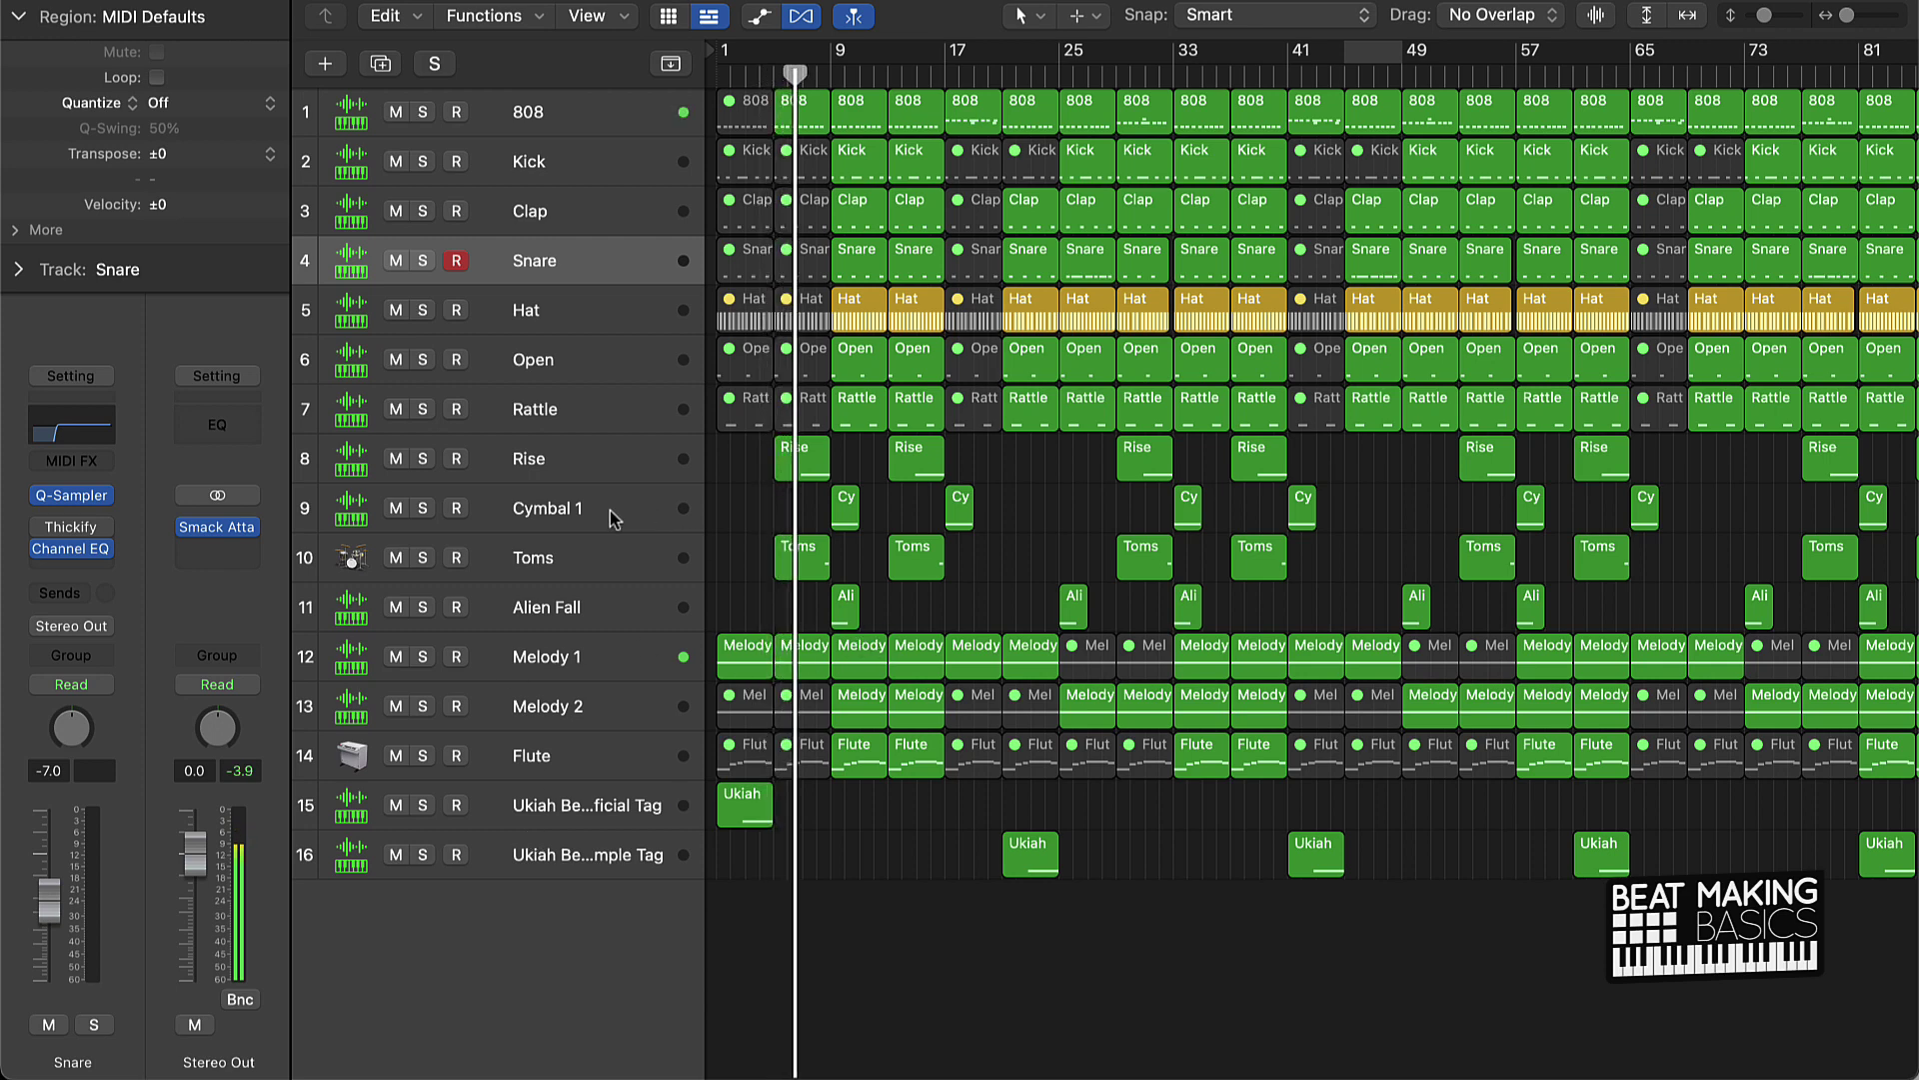
double_click(565, 511)
left_click(592, 510)
key("BackSpace")
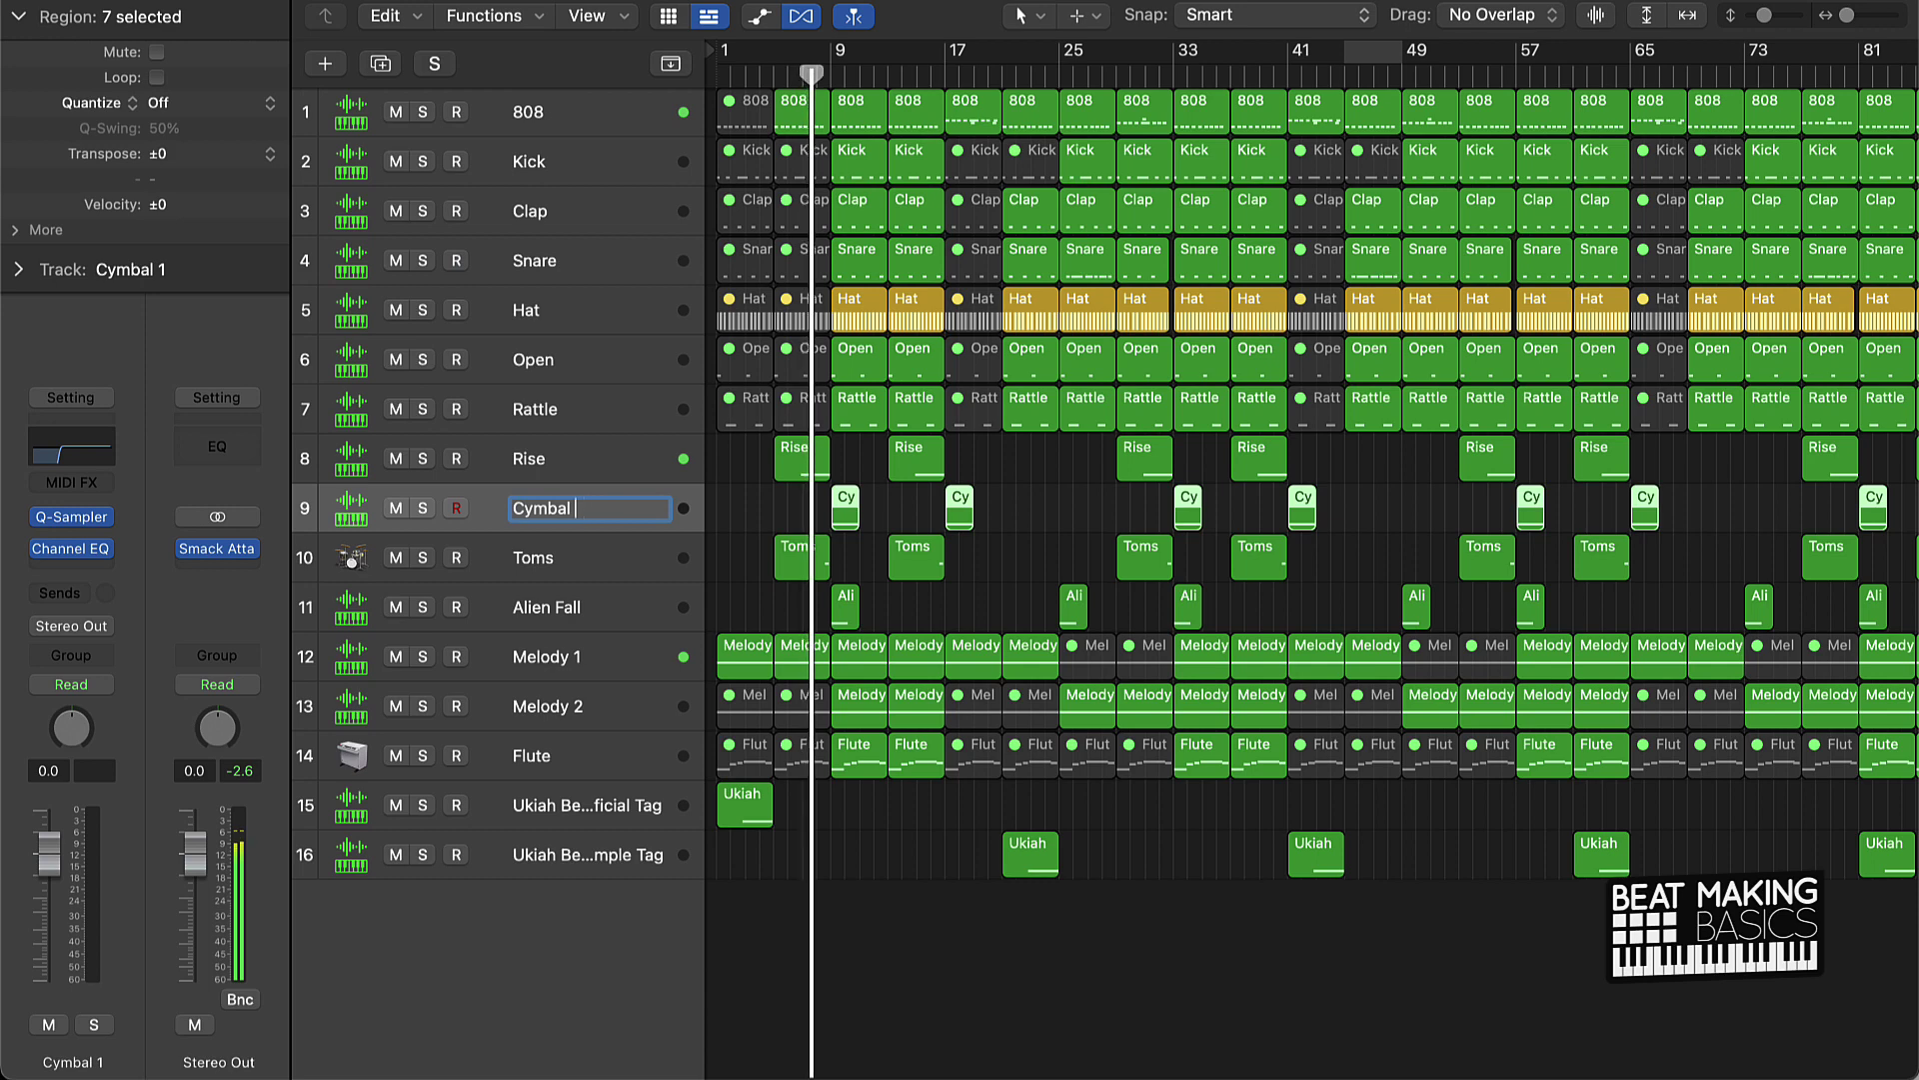
left_click(776, 506)
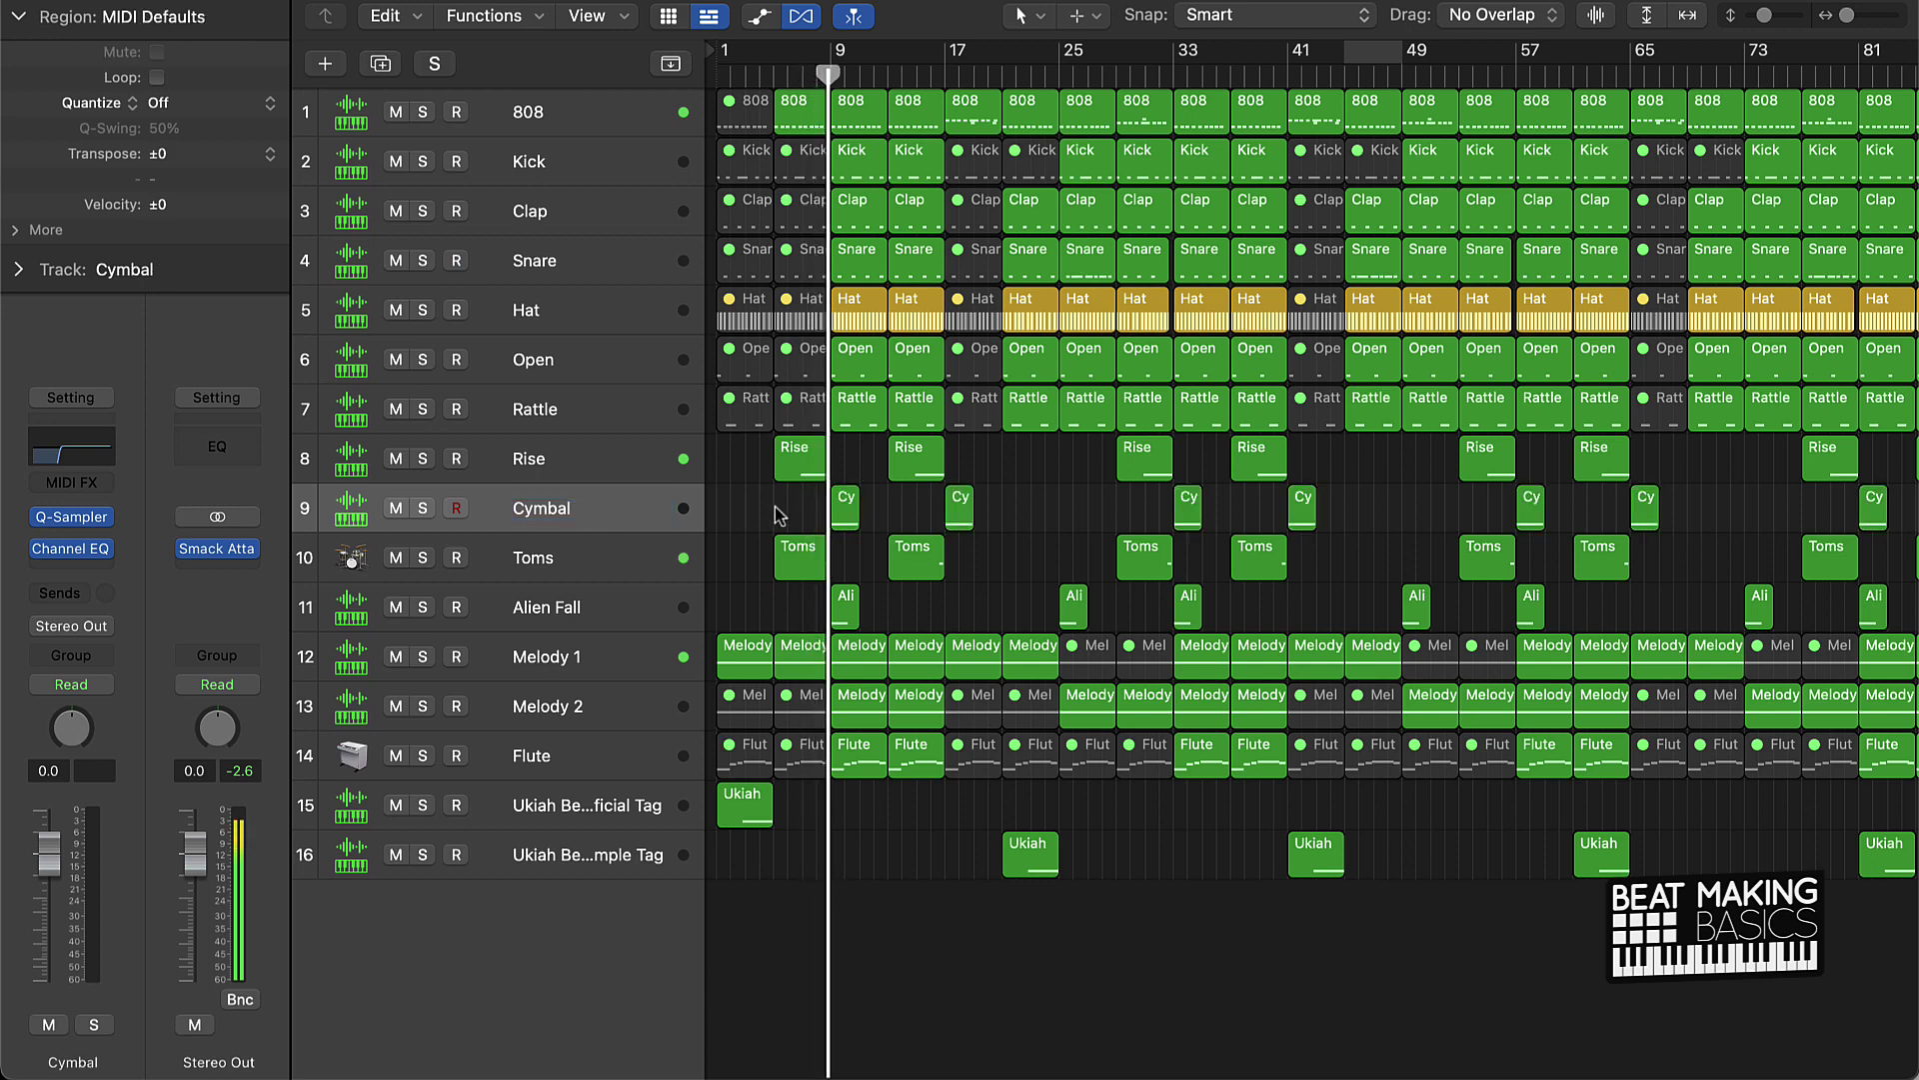
scroll(327, 674, "right", 1)
left_click_drag(50, 857, 50, 883)
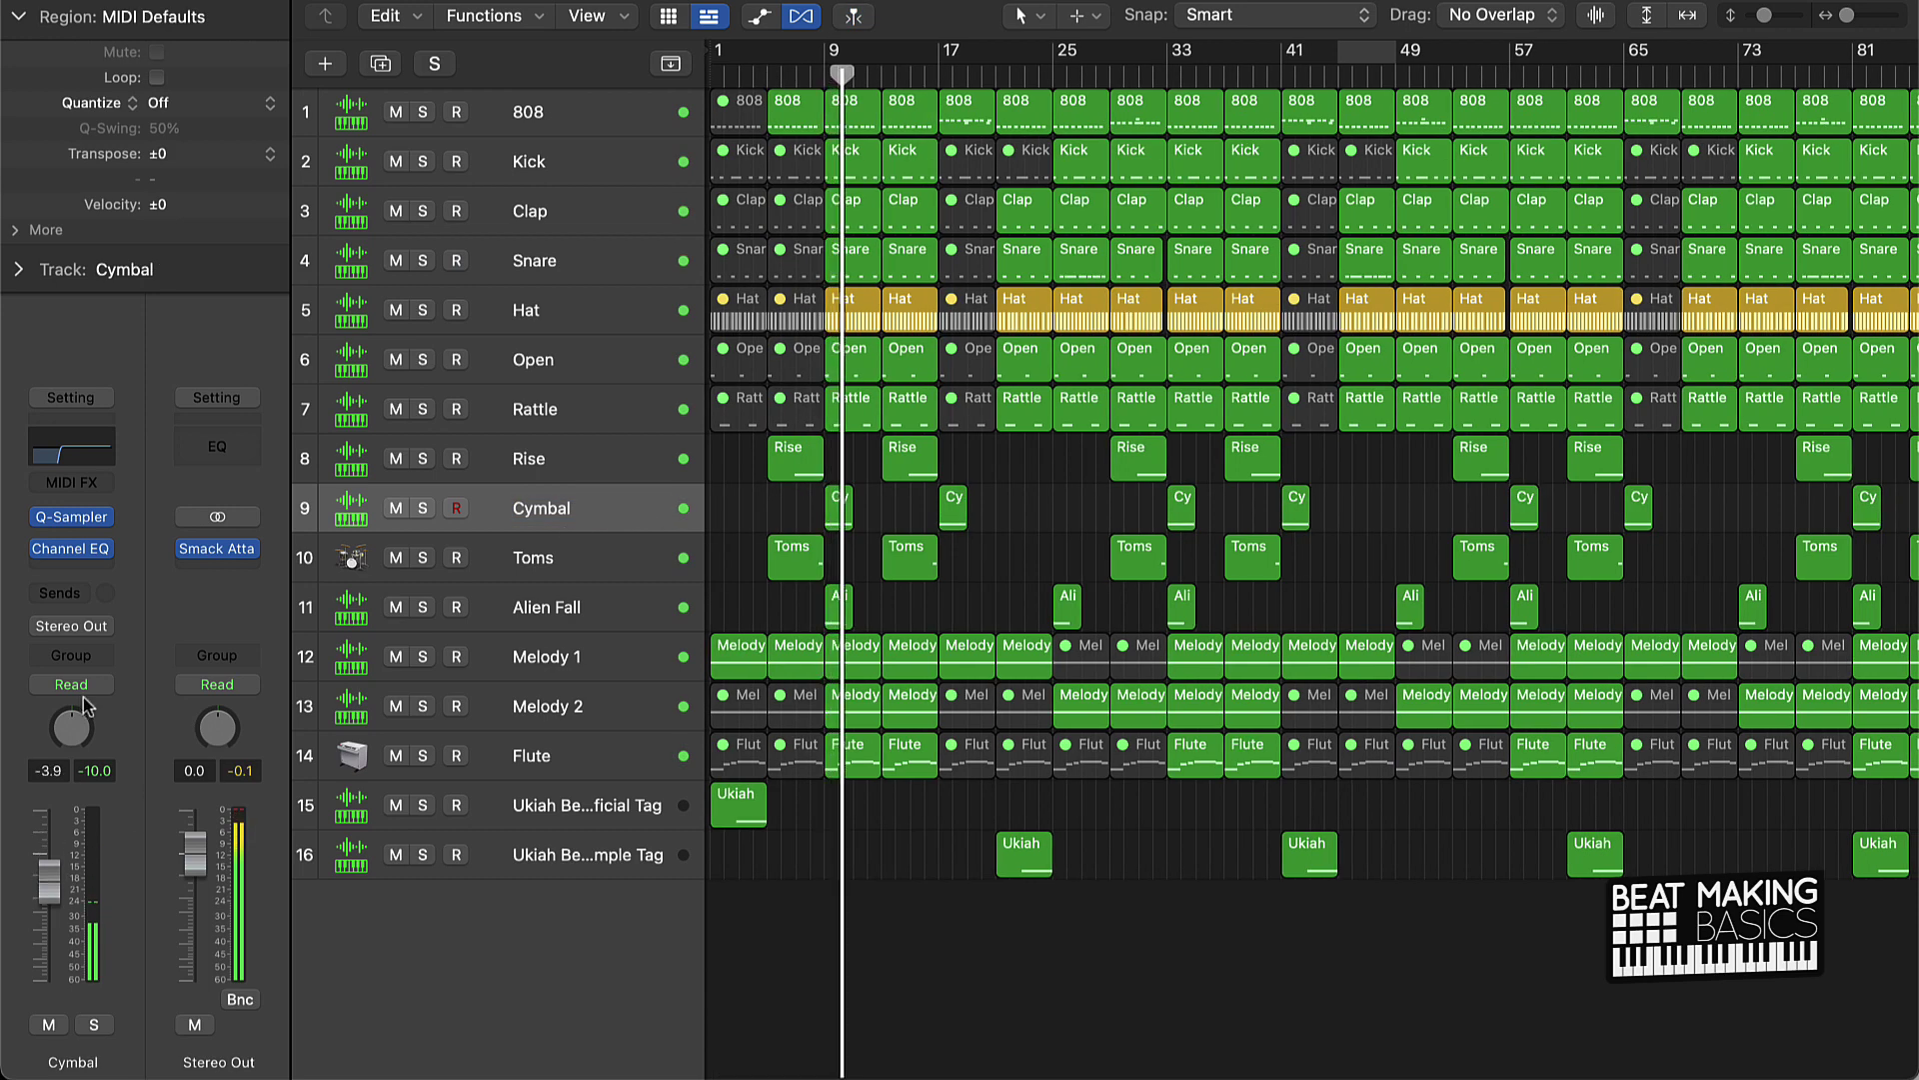
Step: Go through the Toms, melody and Flute tracks, panning Toms to +8 and Flute to +12
left_click(568, 562)
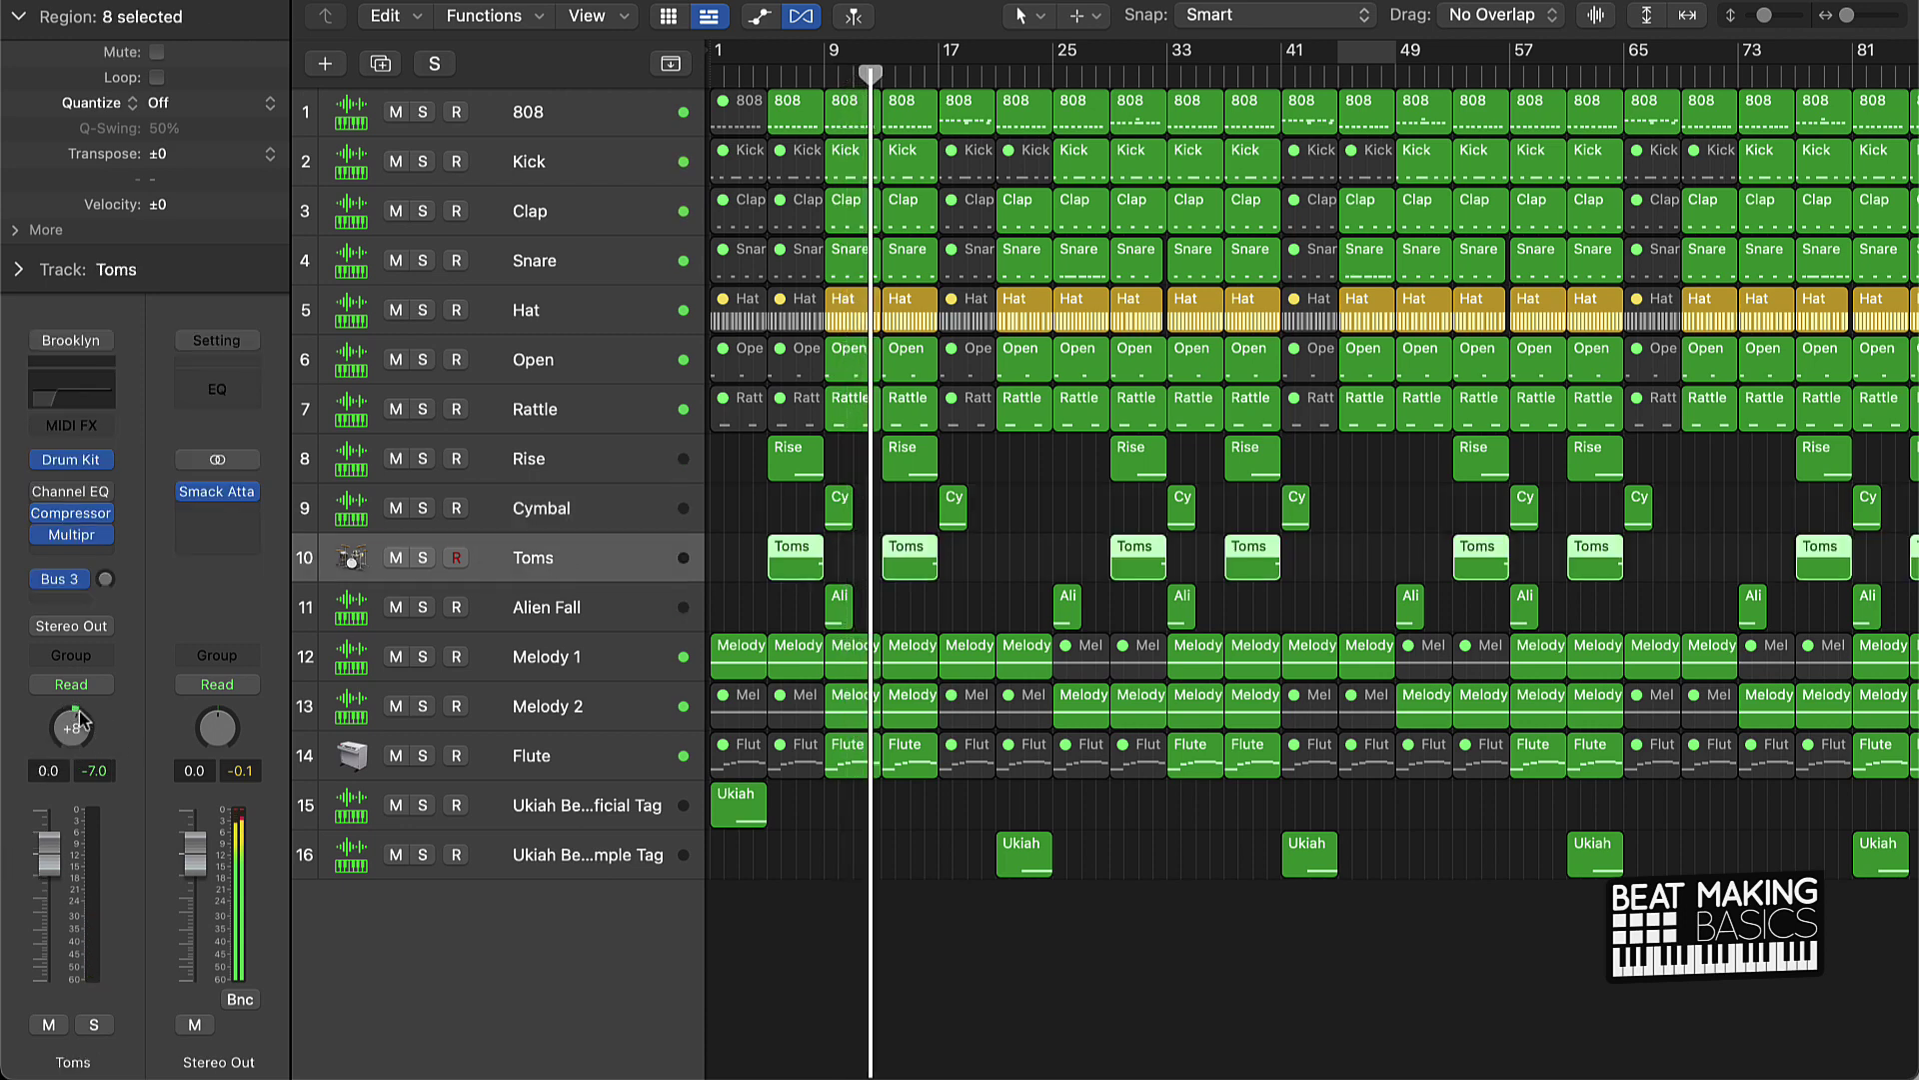
left_click(555, 662)
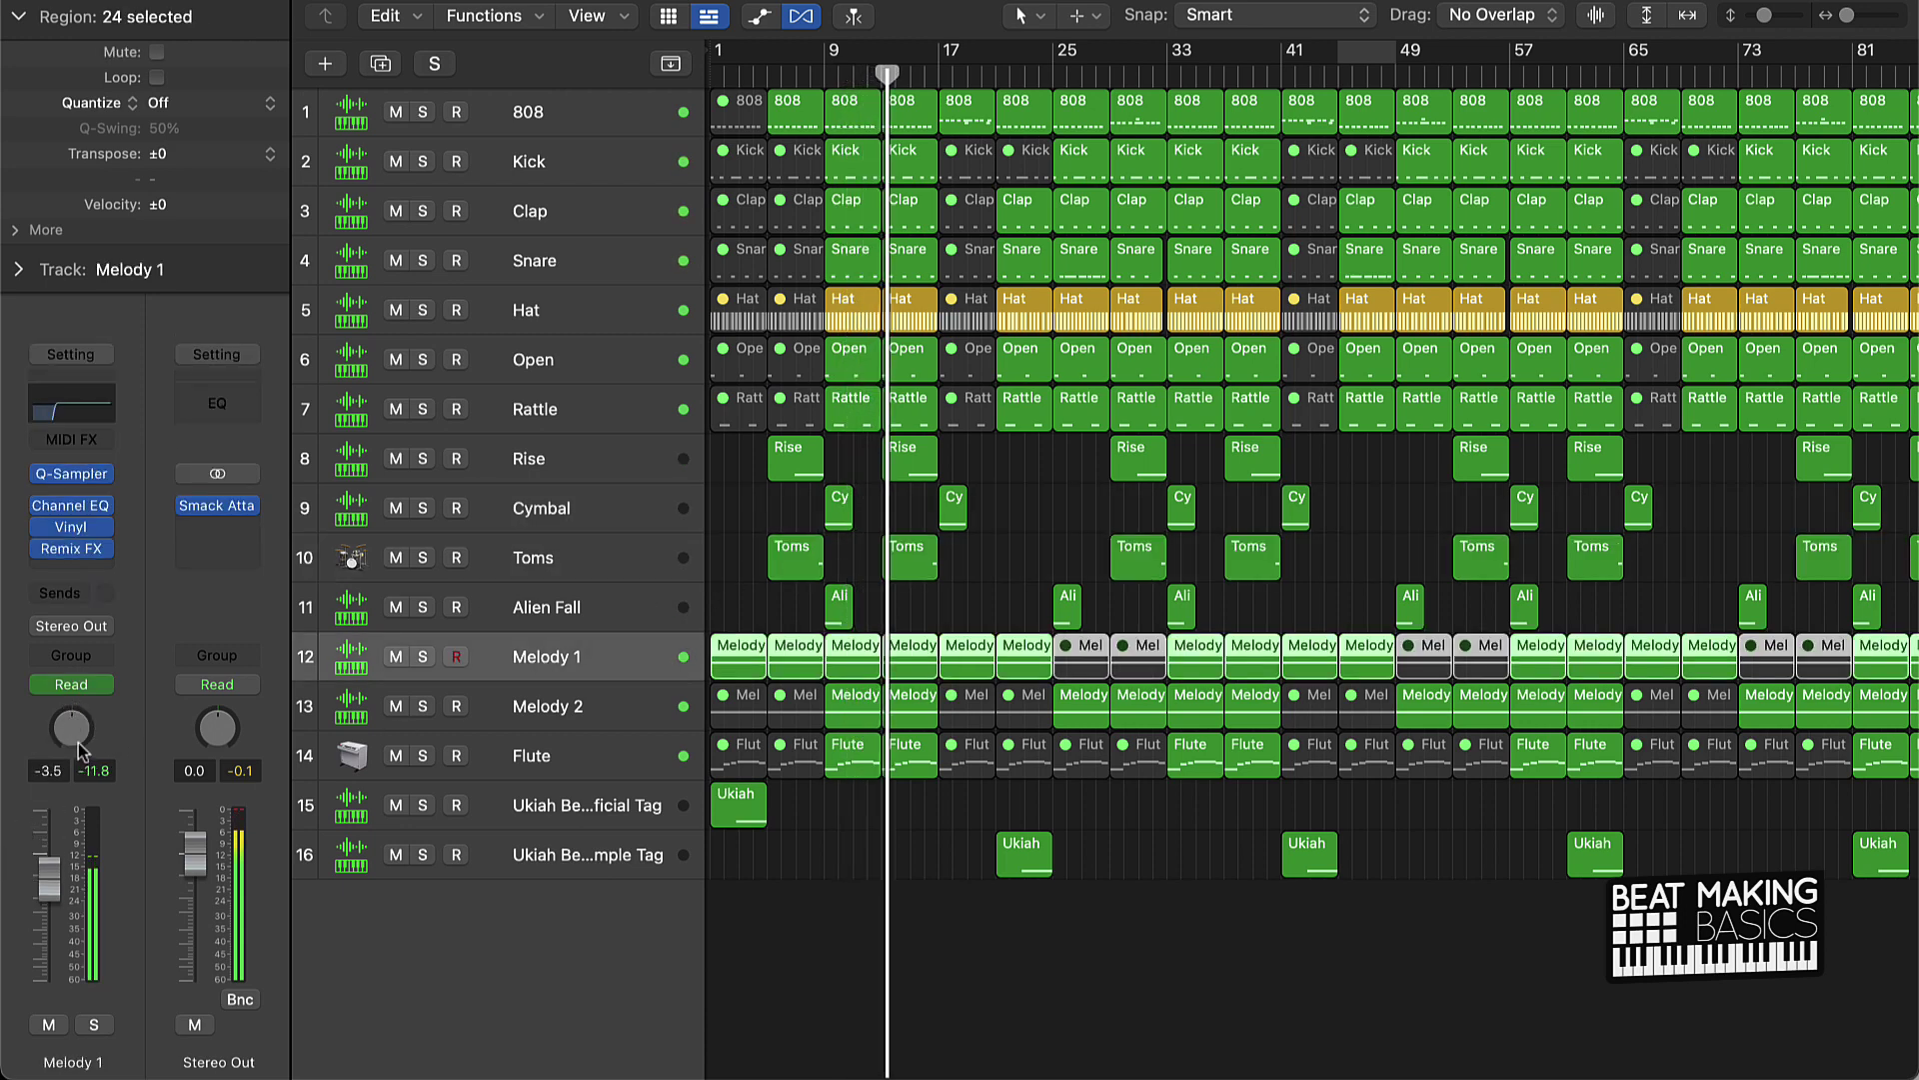
left_click_drag(80, 752, 80, 760)
left_click(548, 712)
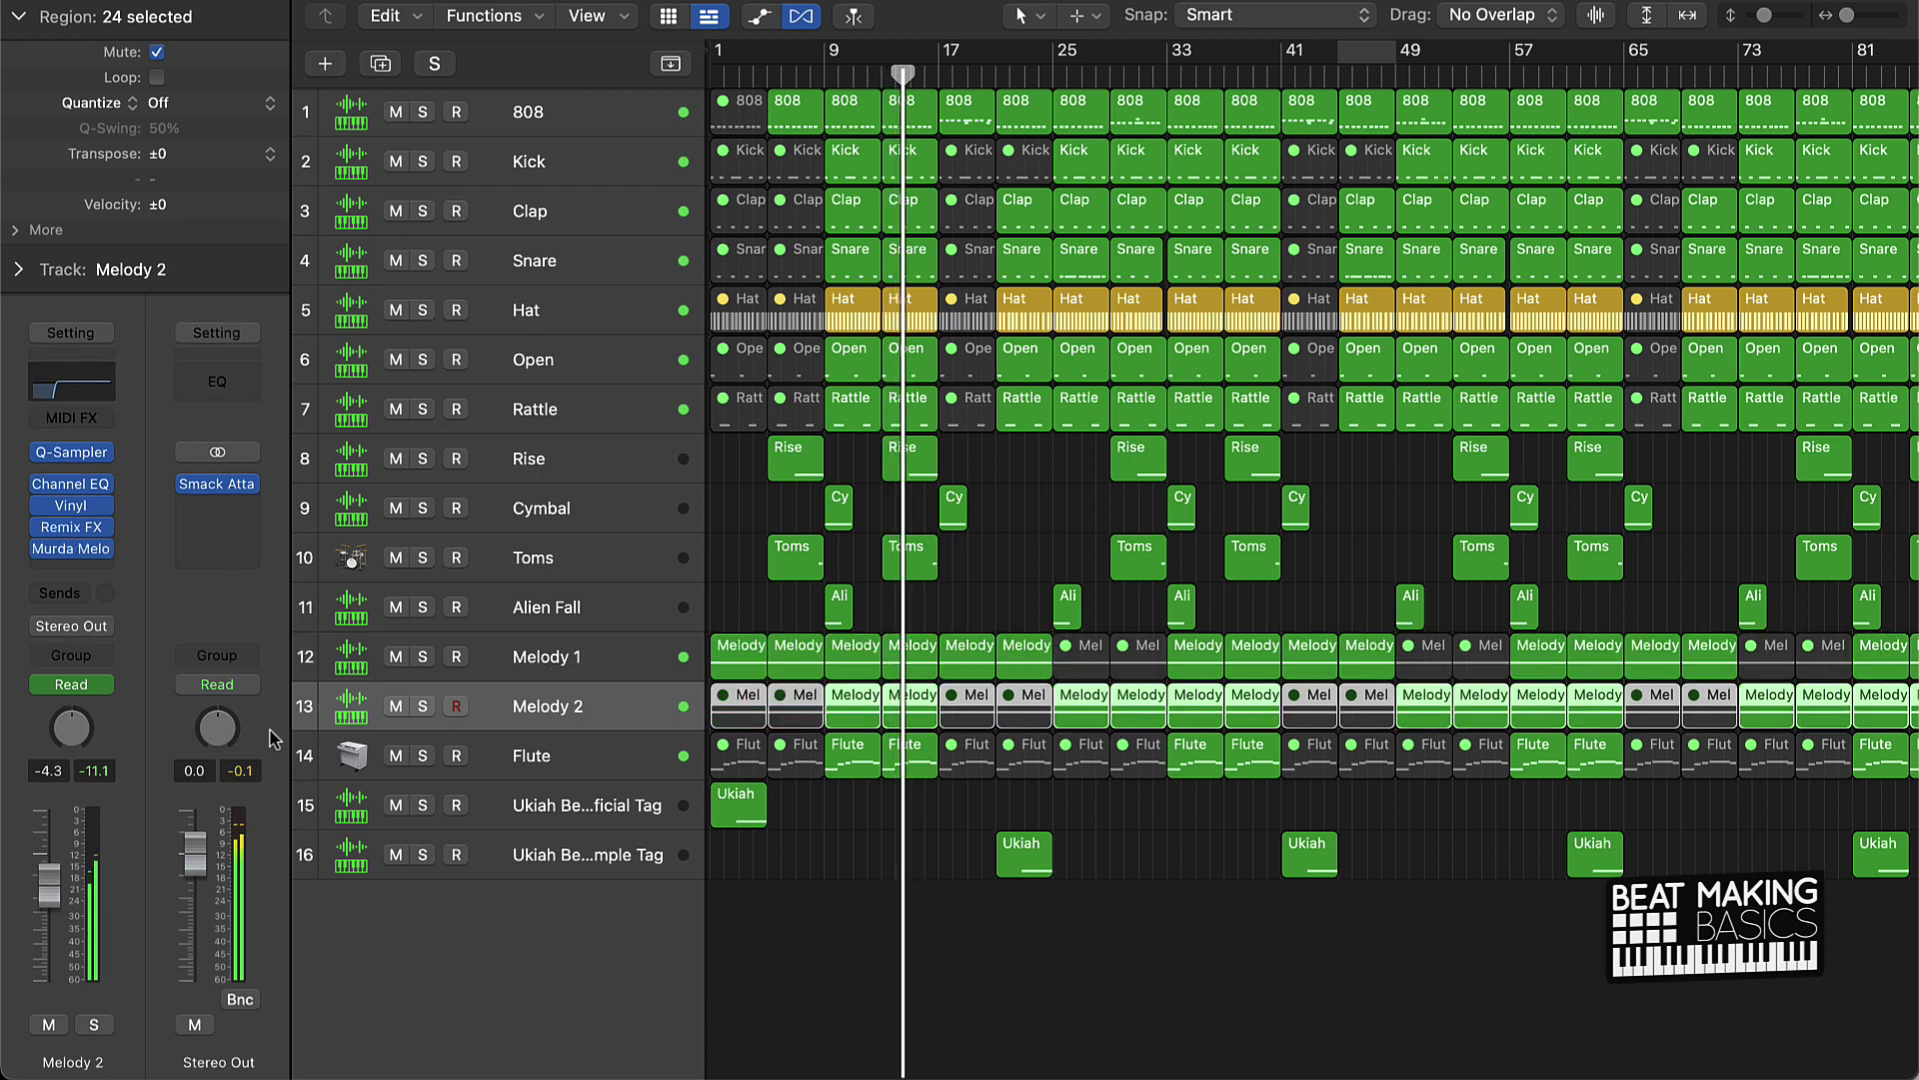
left_click(966, 571)
left_click(586, 756)
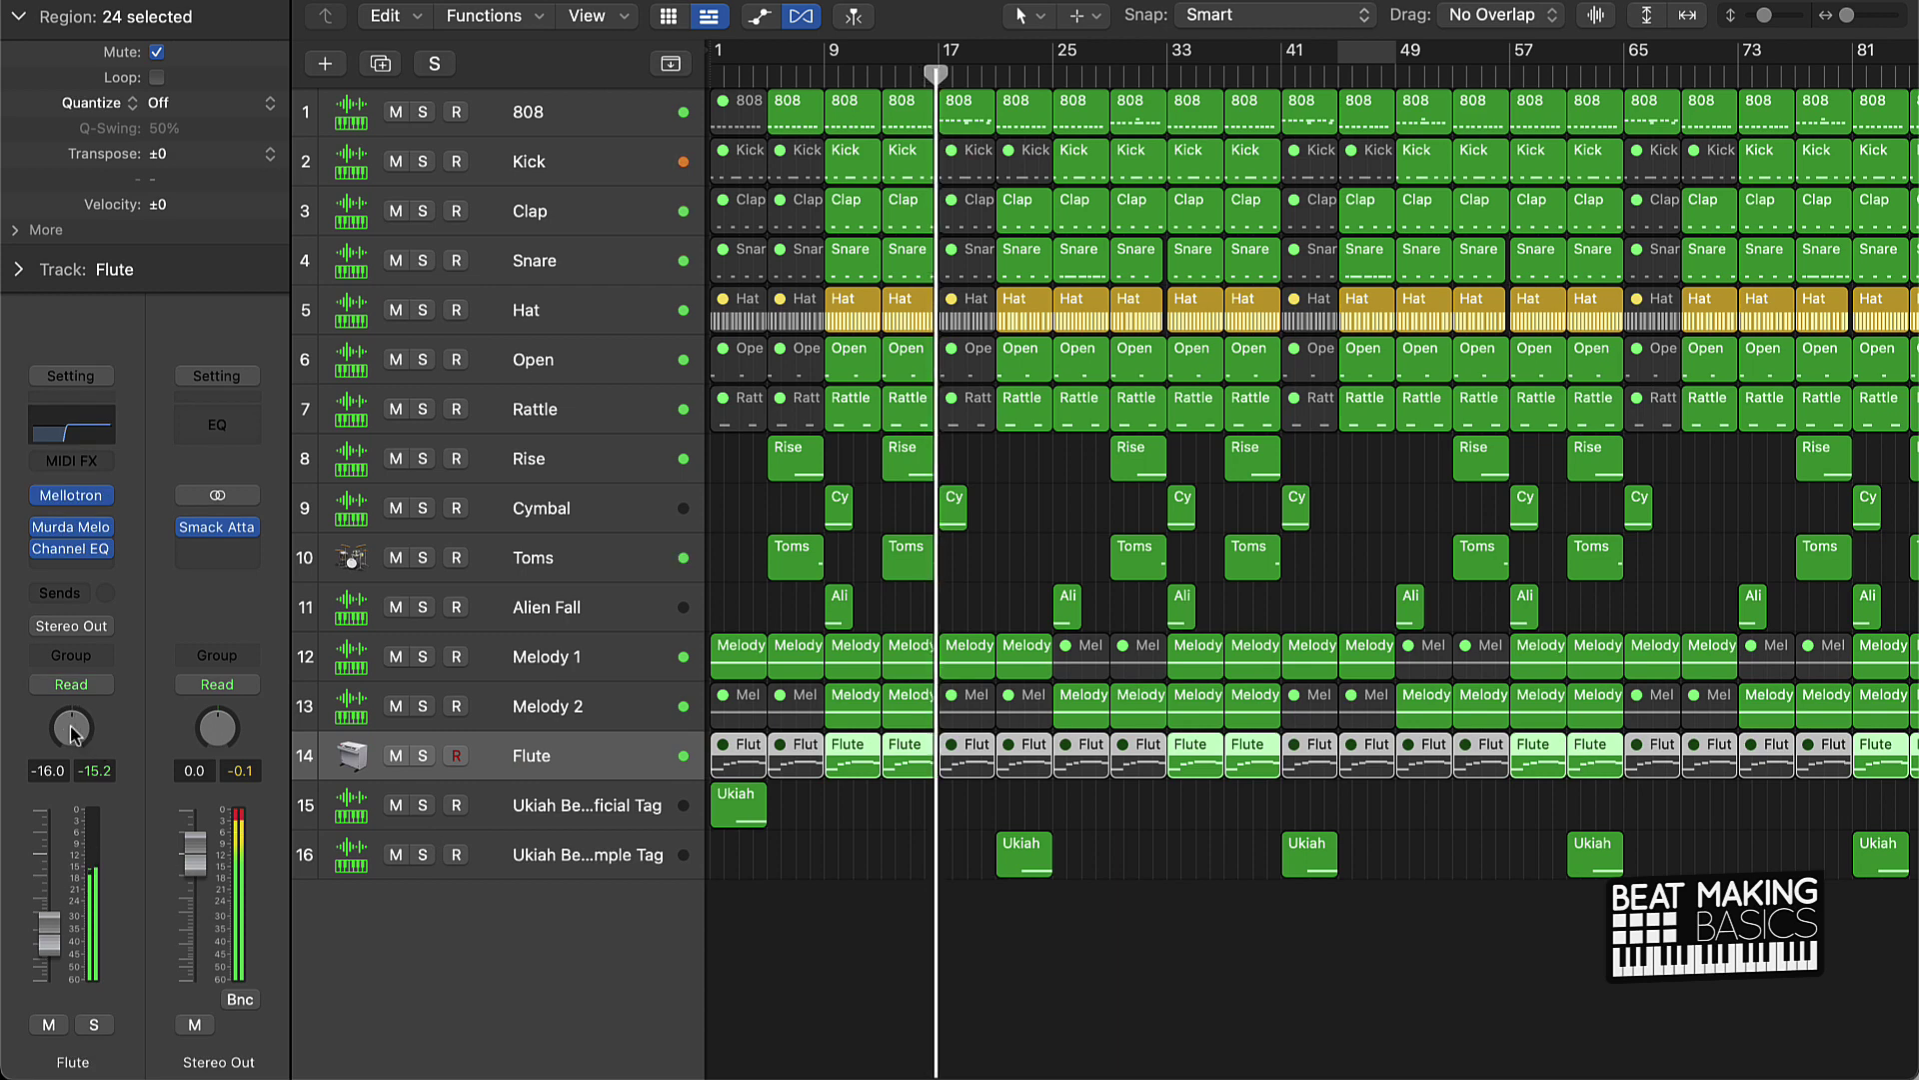
left_click(1057, 518)
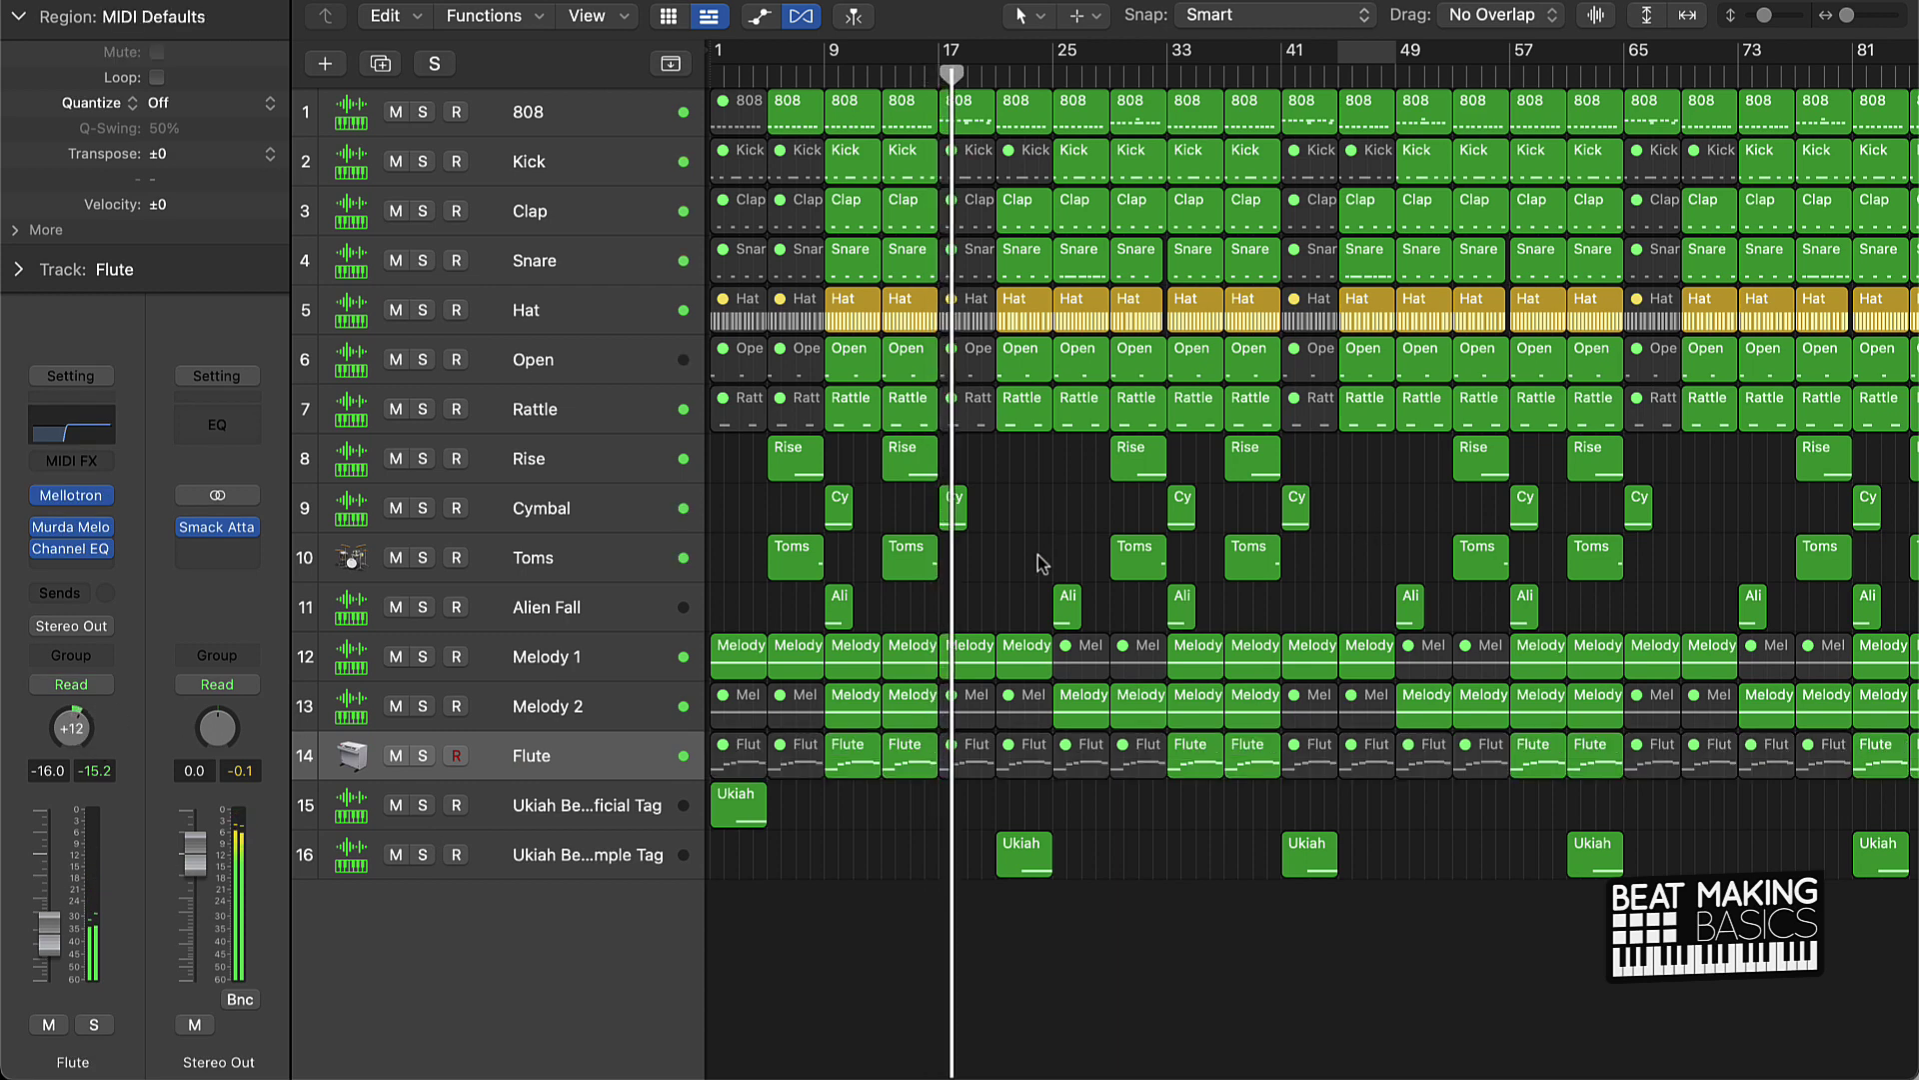
Step: Review the Clap track's level and set the Snare track's volume to -6.6 dB
left_click(537, 216)
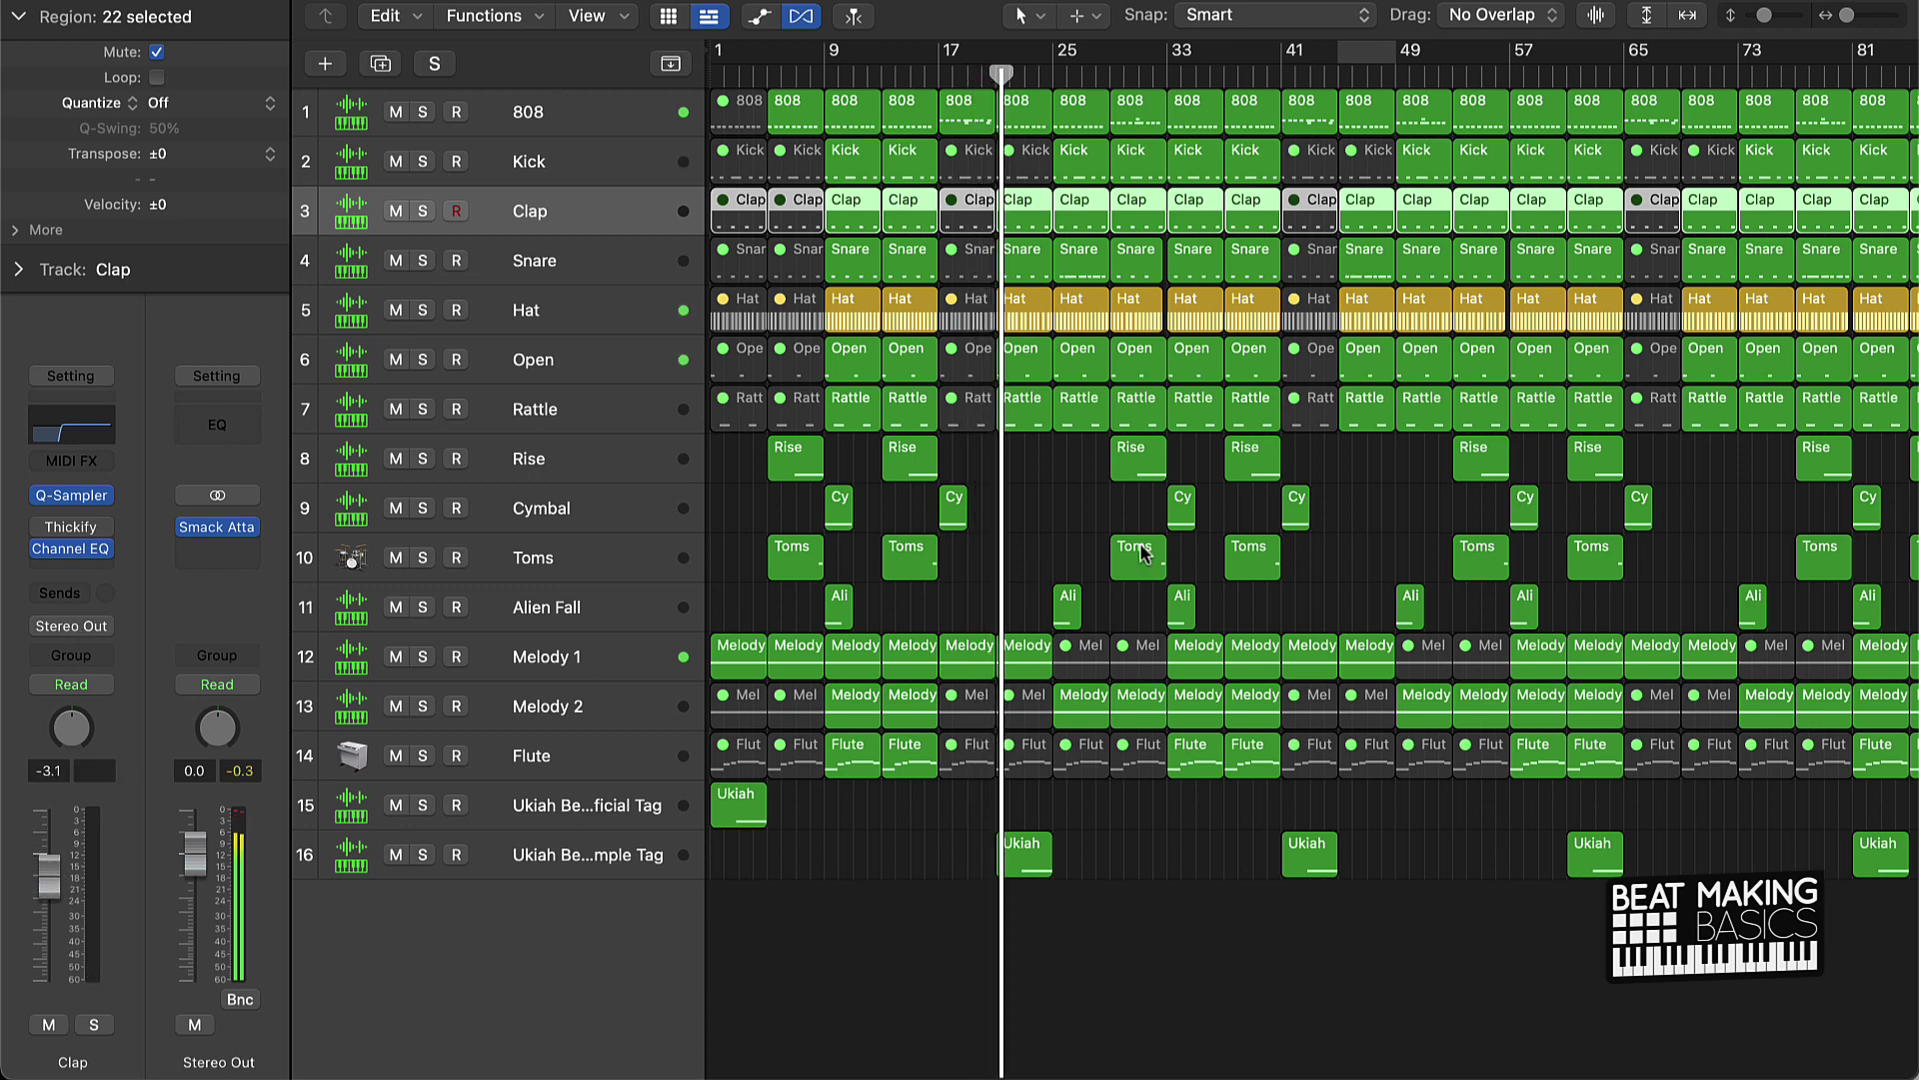
left_click_drag(40, 869, 80, 916)
left_click(571, 254)
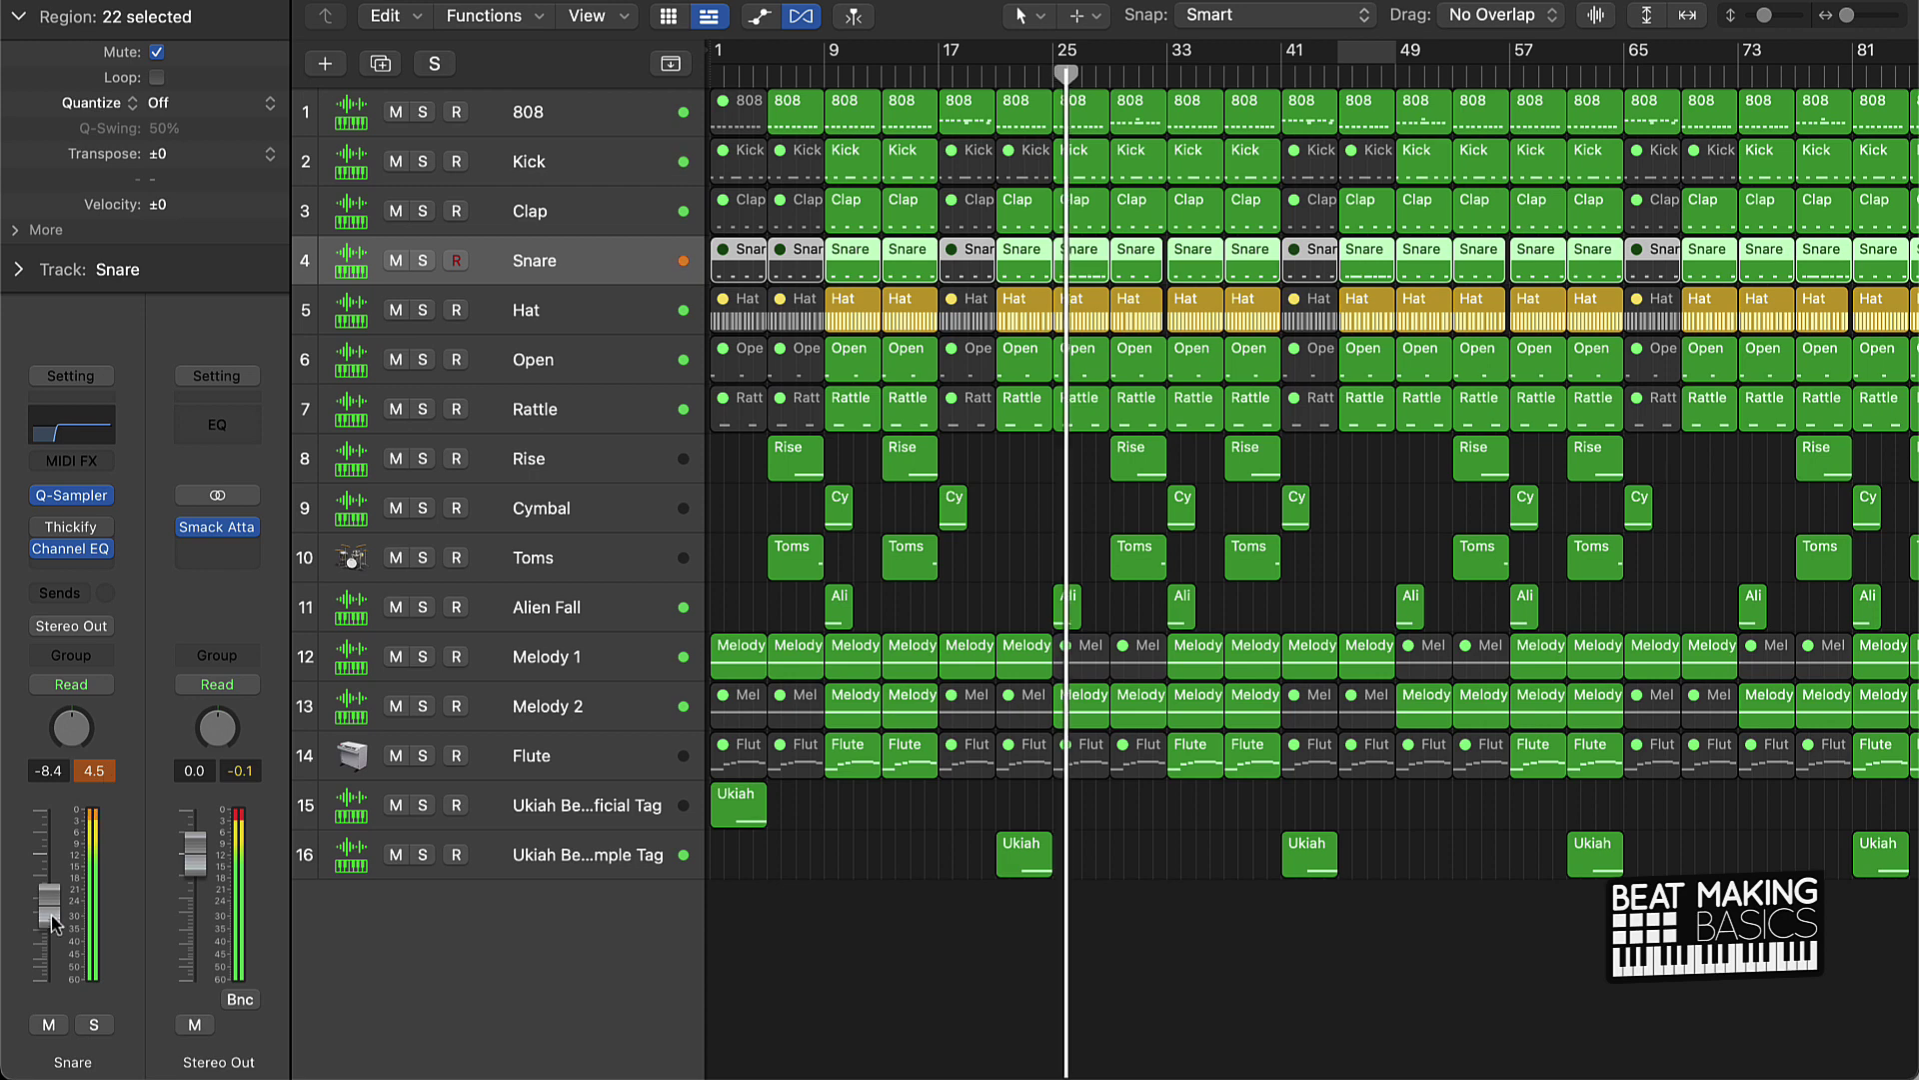
left_click_drag(52, 915, 64, 905)
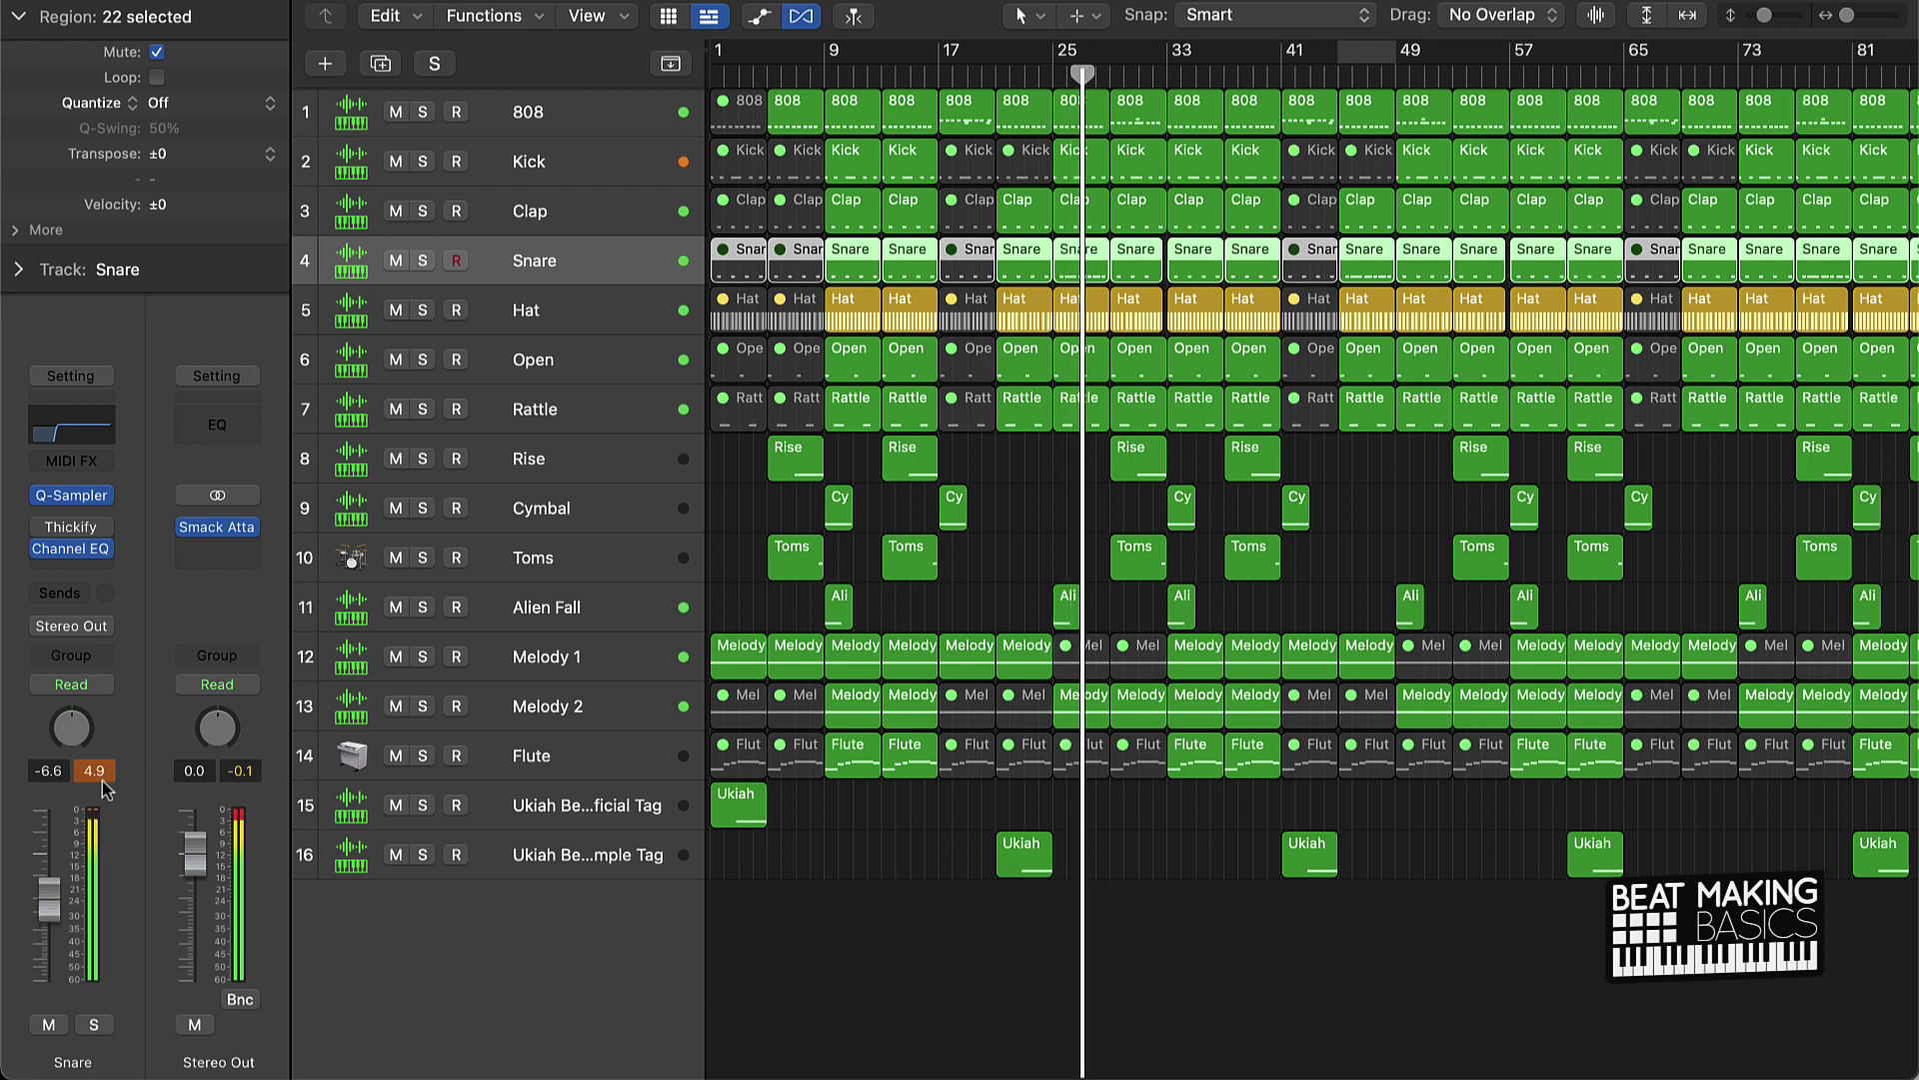
left_click(1024, 564)
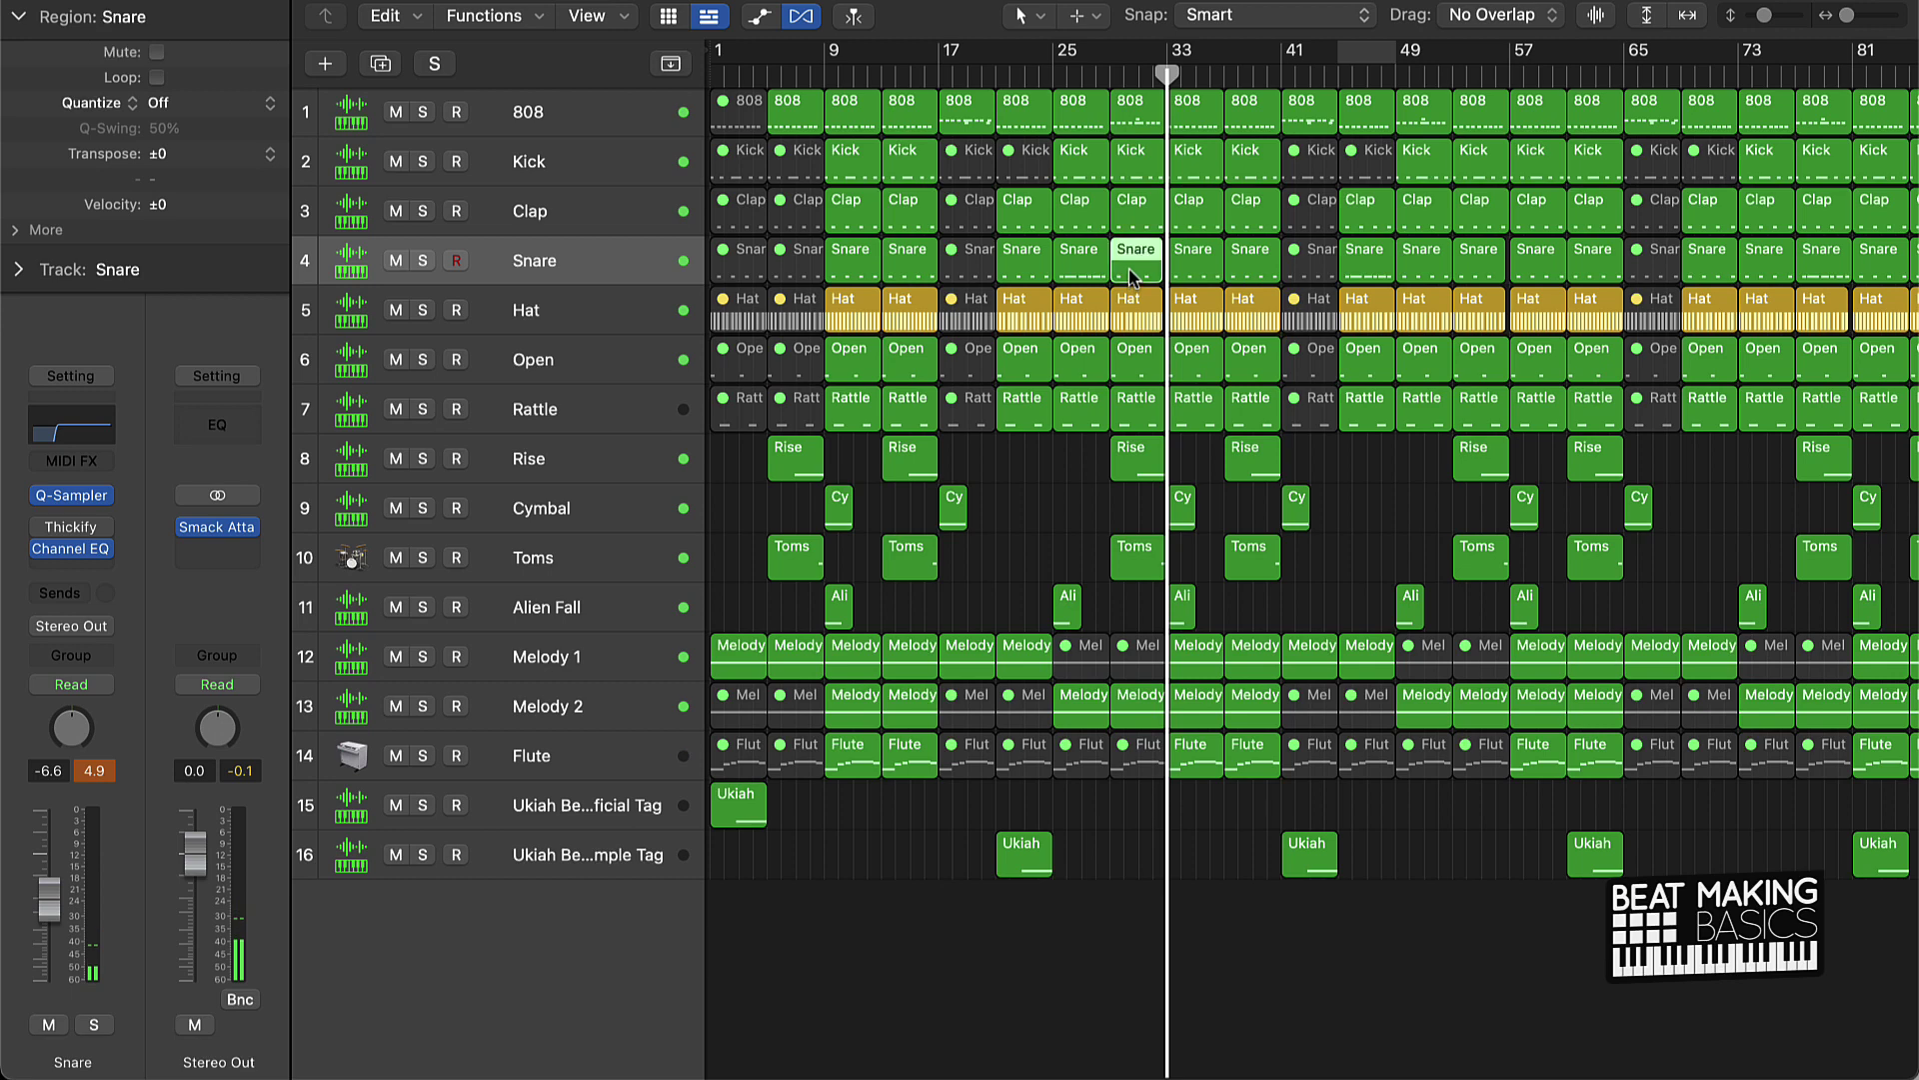
Step: Replace the Snare regions at bars 29, 49 and 73 with copies of the neighbouring rolled regions from bars 25, 45 and 77
left_click_drag(1080, 273, 1137, 270)
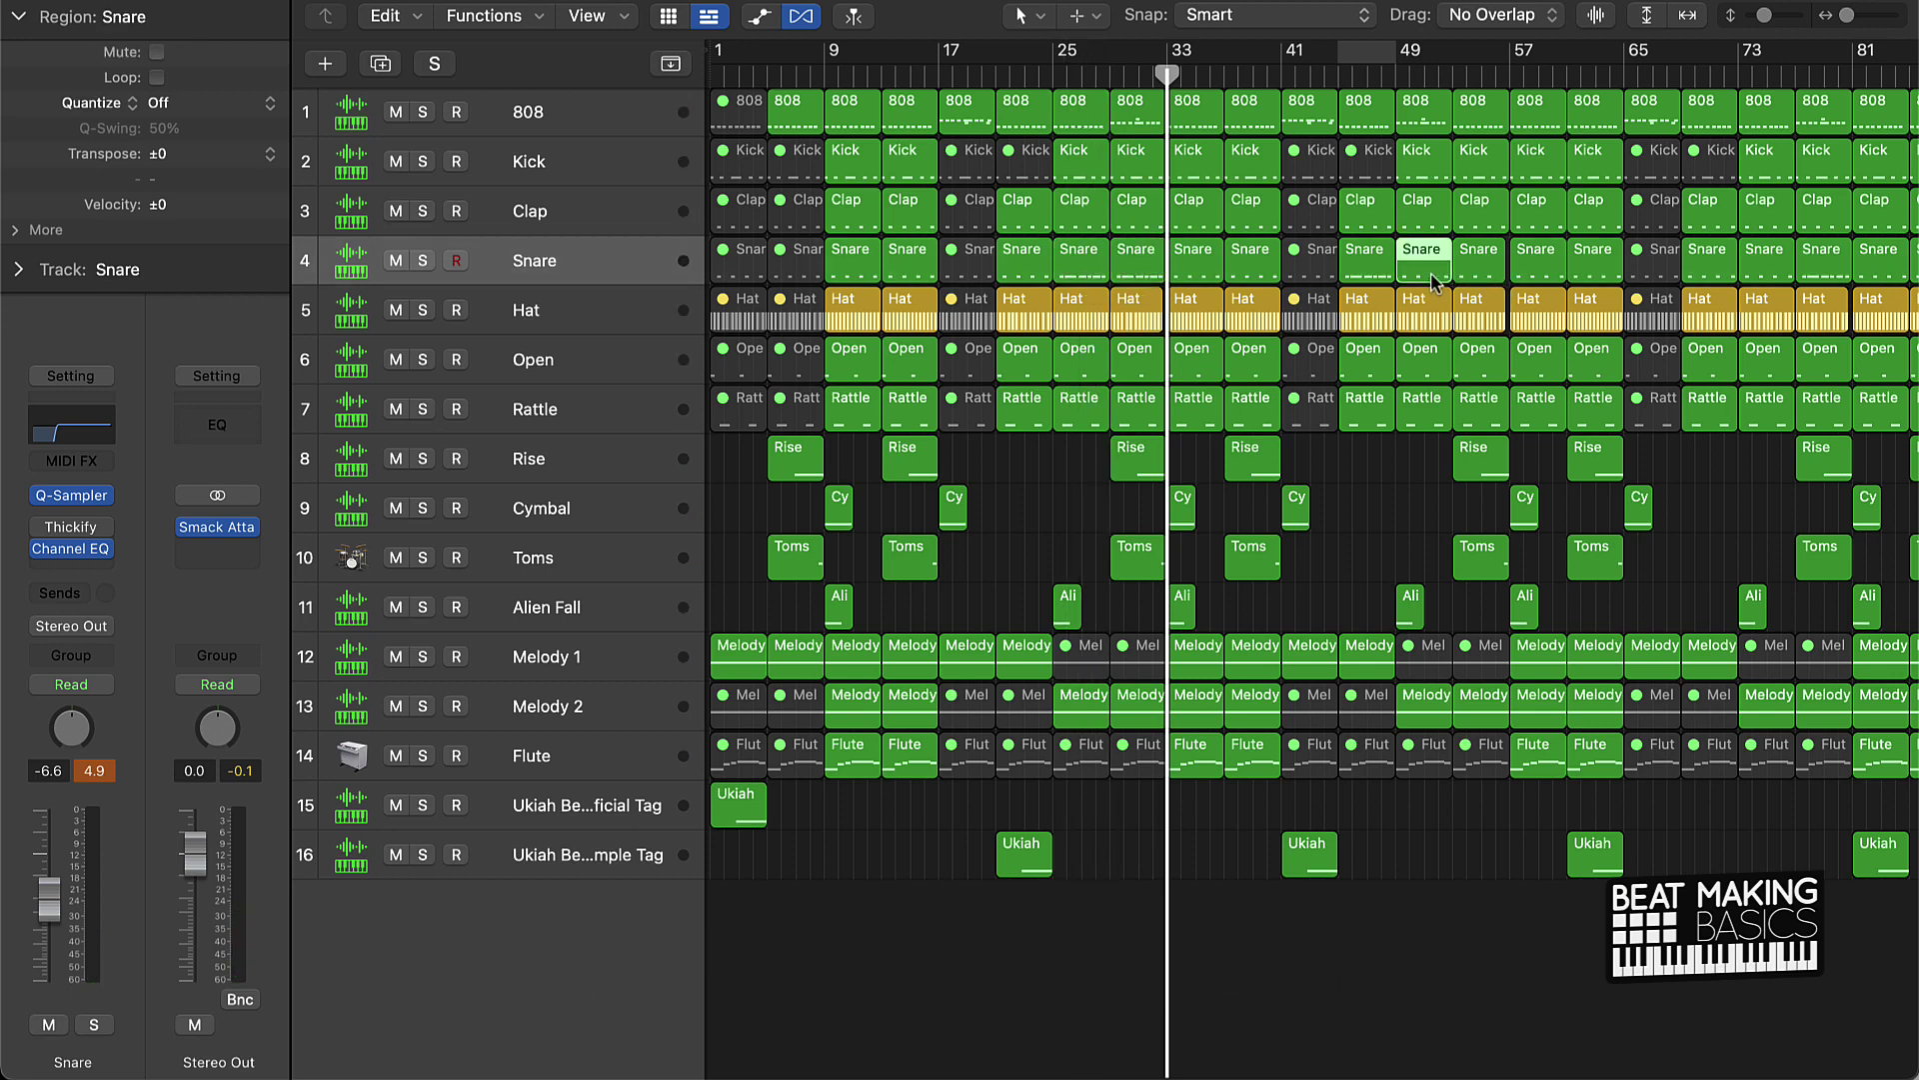
key("Delete")
left_click_drag(1373, 270, 1426, 273)
scroll(1600, 300, "right", 5)
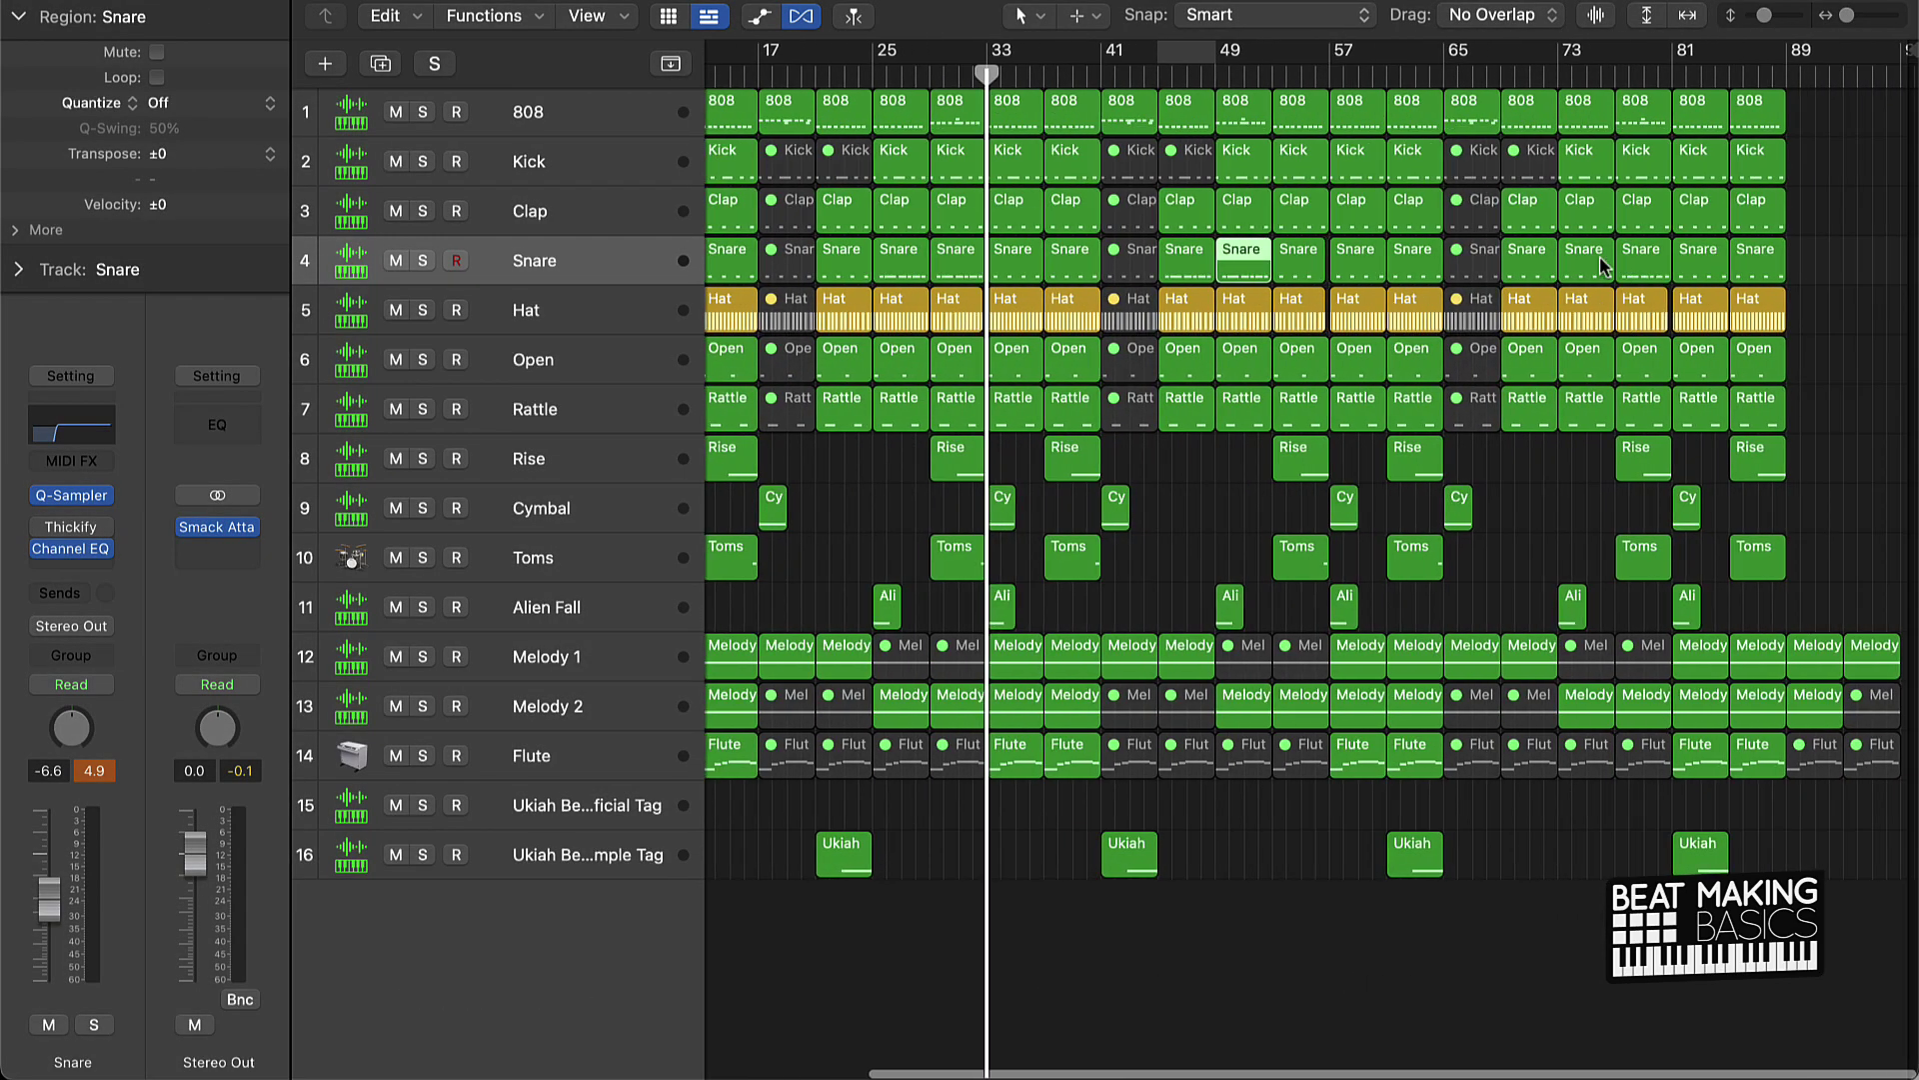
left_click(1600, 263)
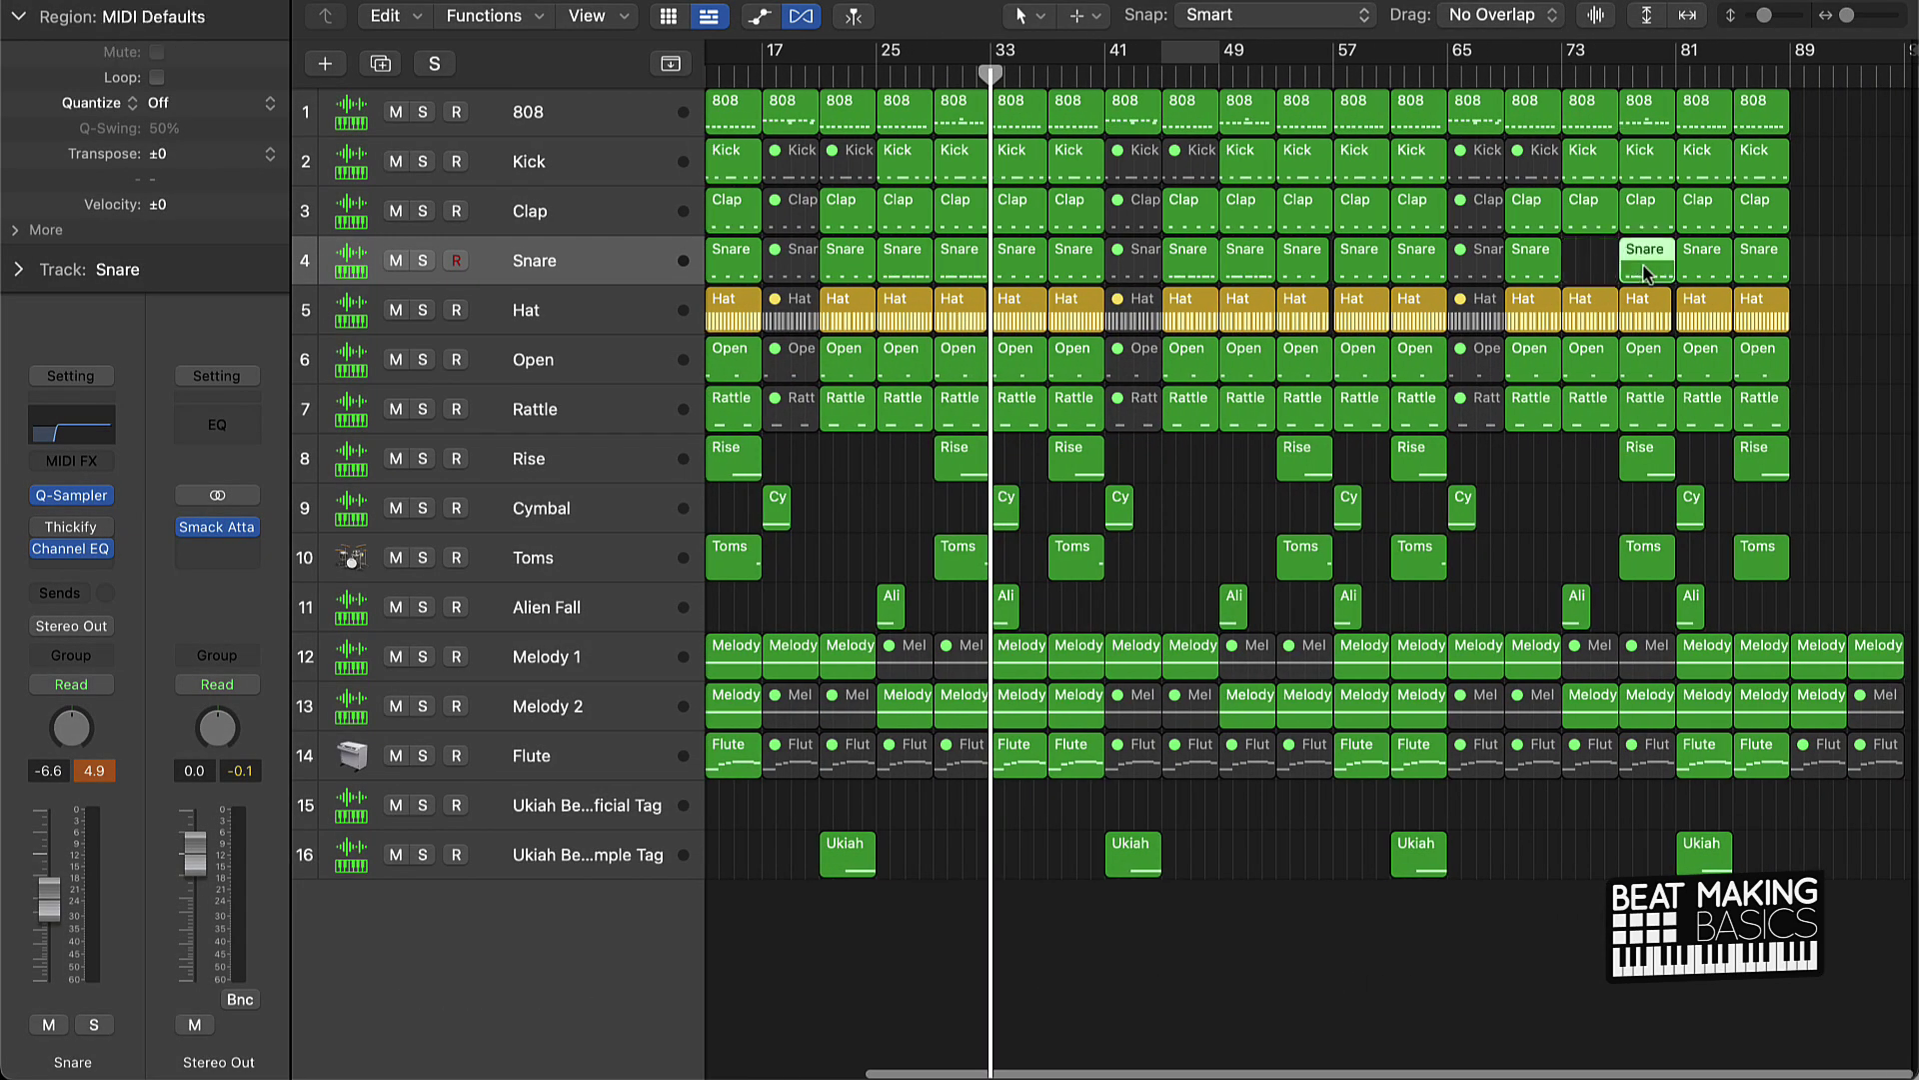
left_click_drag(1645, 272, 1590, 280)
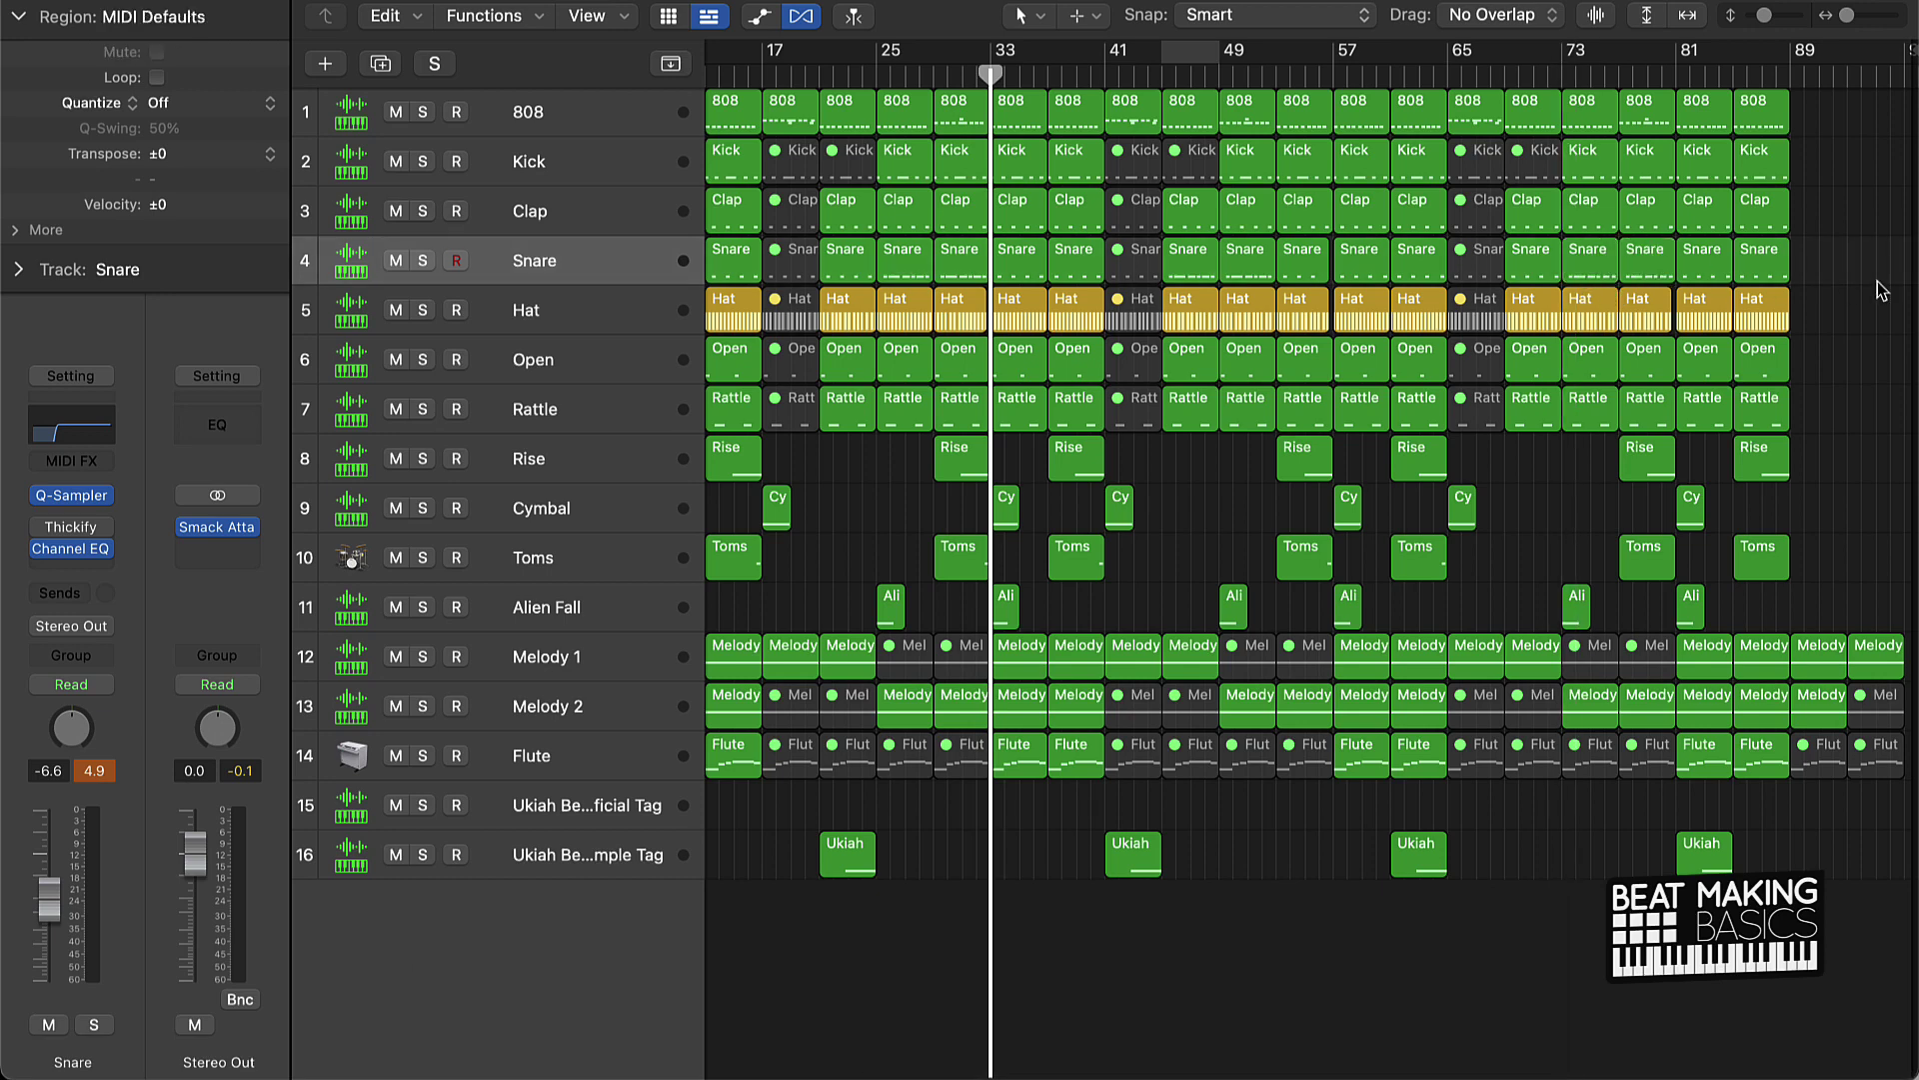
Step: Listen to the arrangement from bar 25 with the updated snare pattern
key("comma")
key("comma")
key("comma")
key("comma")
key("comma")
key("comma")
key("comma")
key("comma")
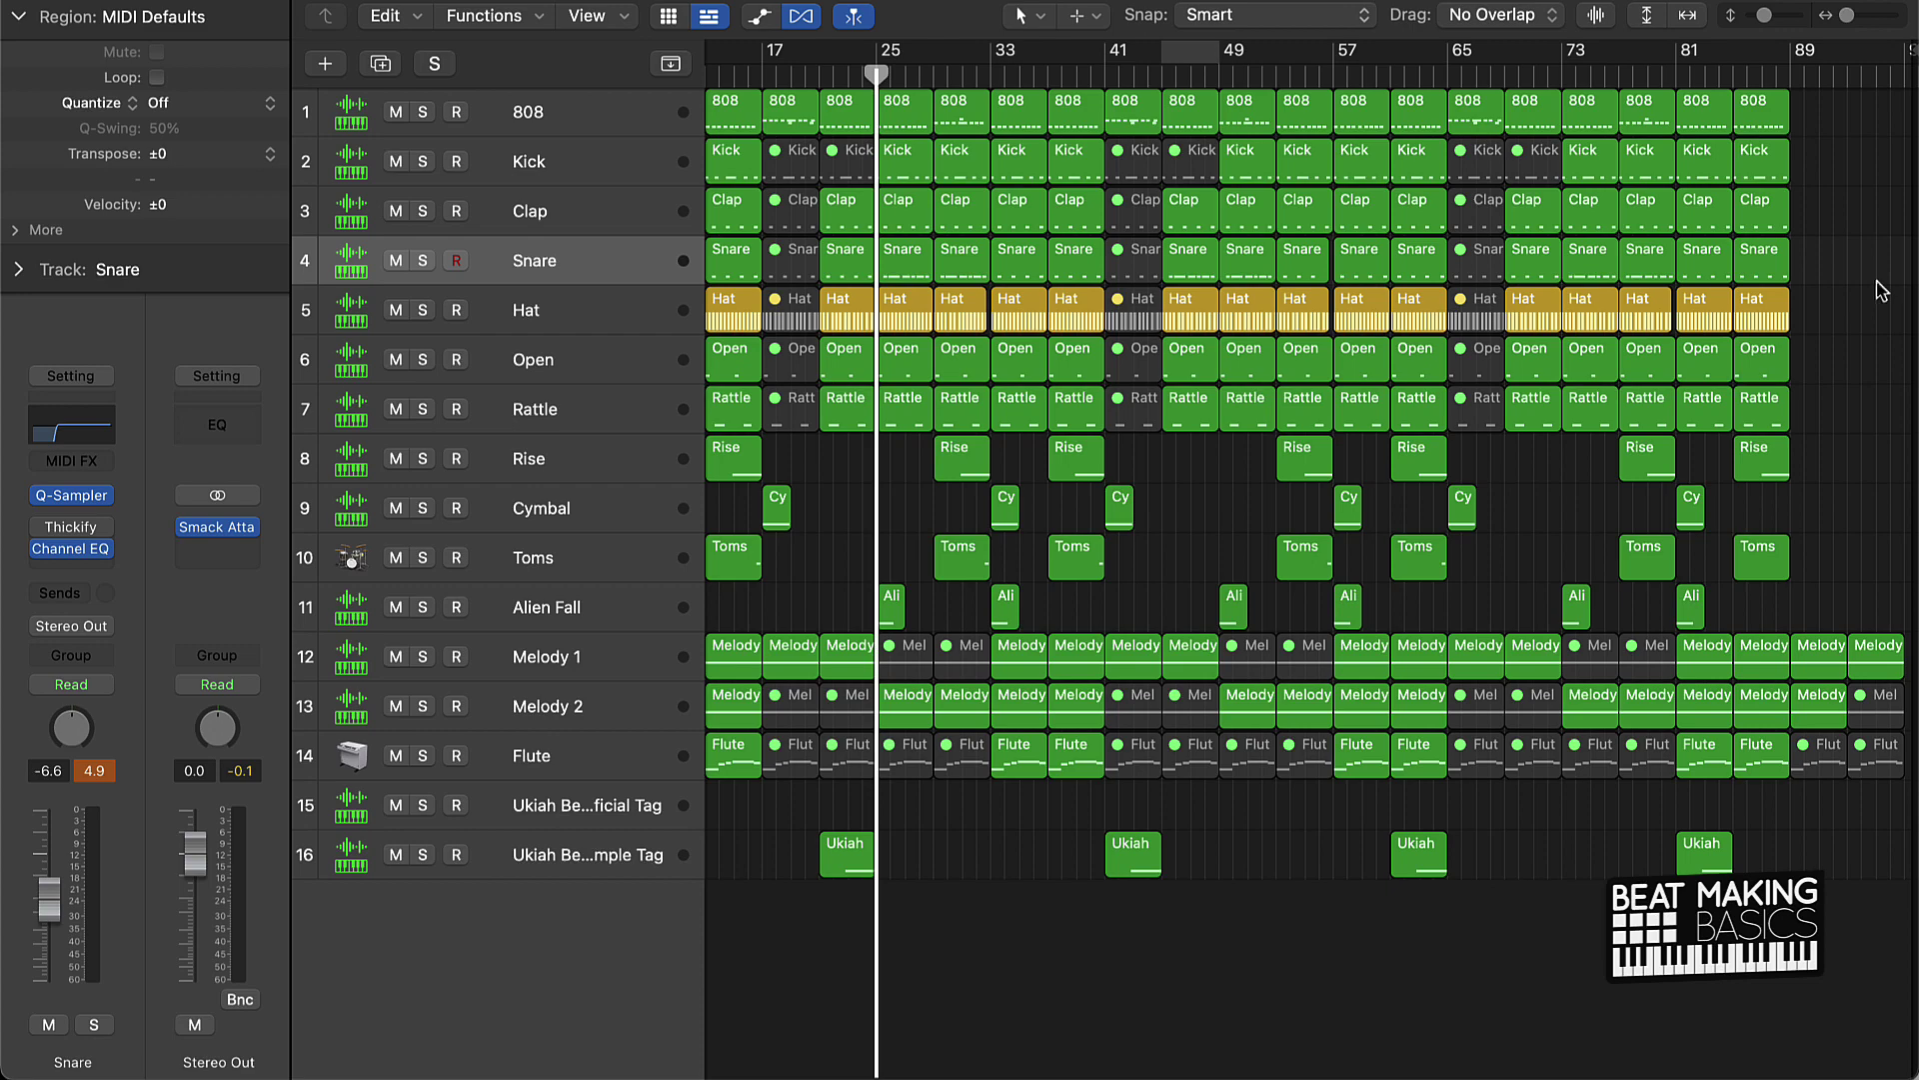
scroll(1609, 279, "left", 5)
key("space")
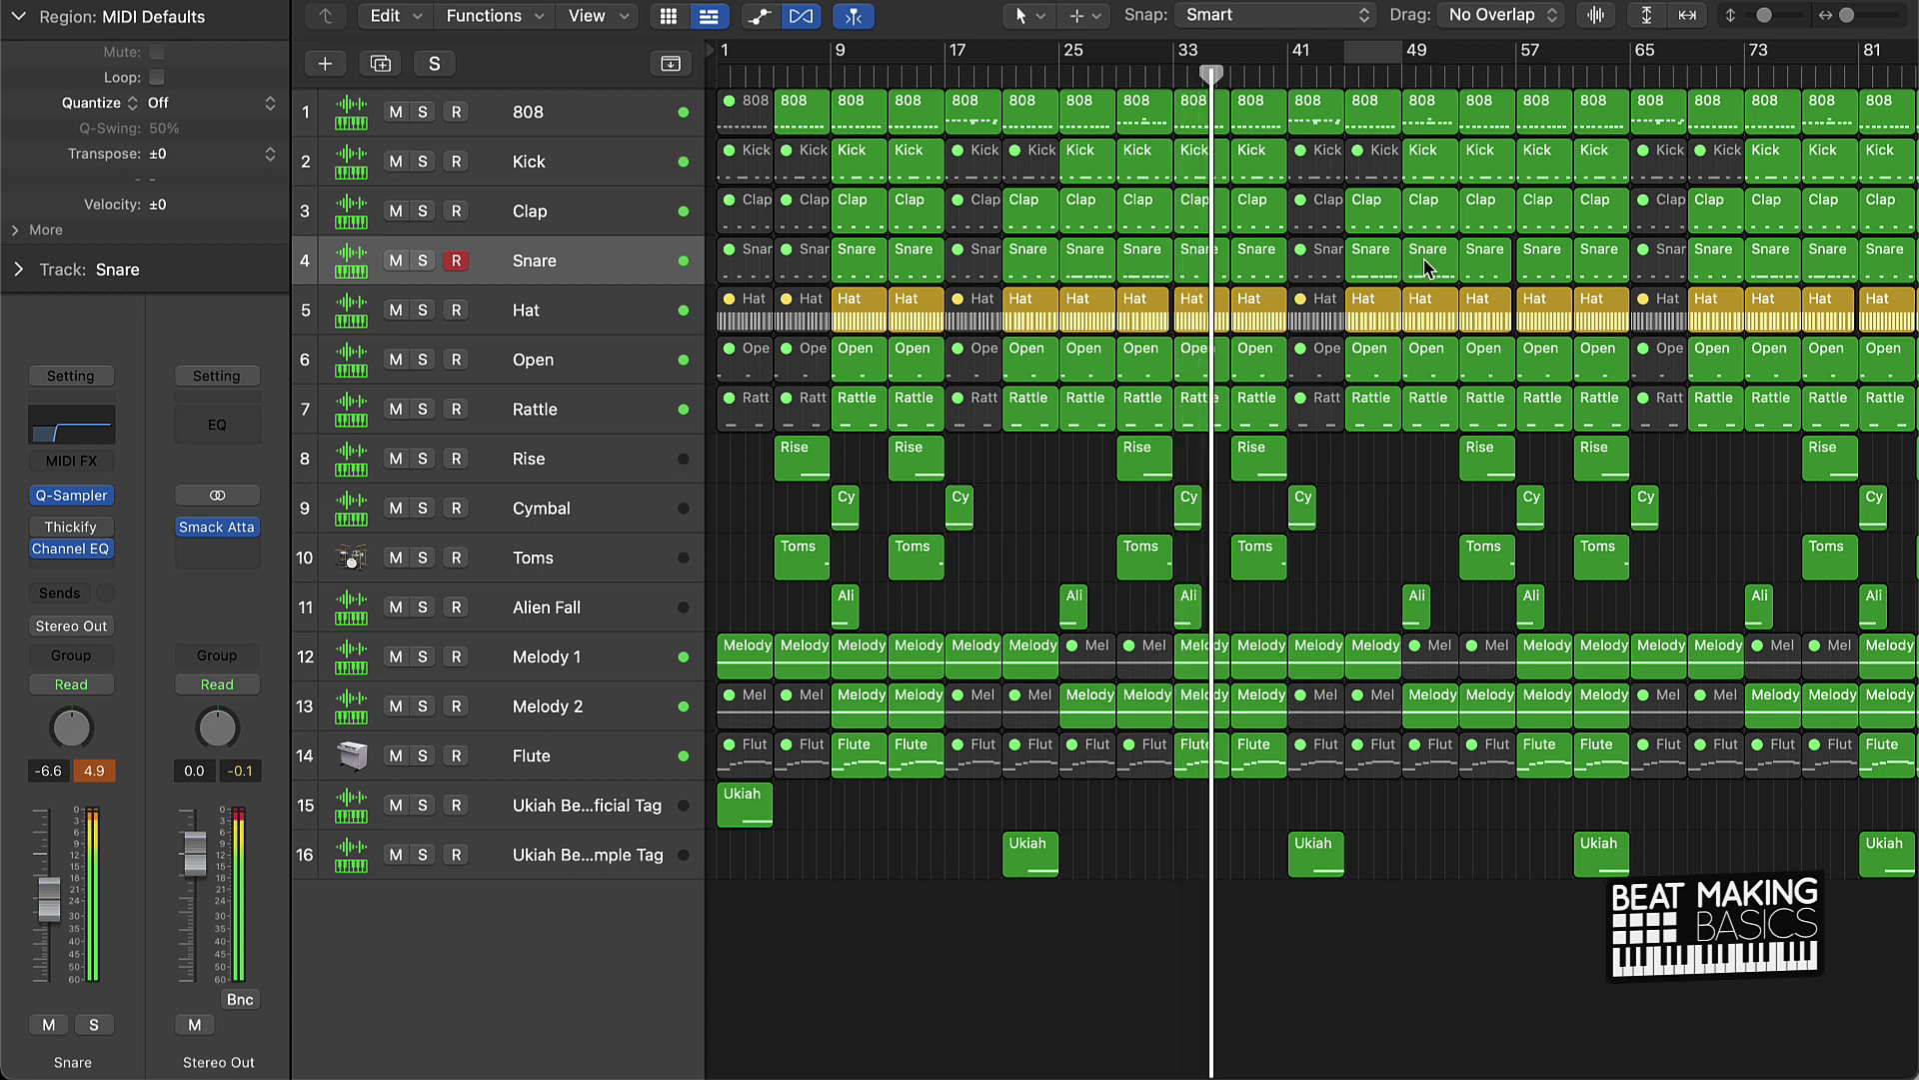
Step: Replace the Snare region at bar 53 with the one from bar 45, and fill bar 45 with a copy of the bar 37 region
left_click(1488, 269)
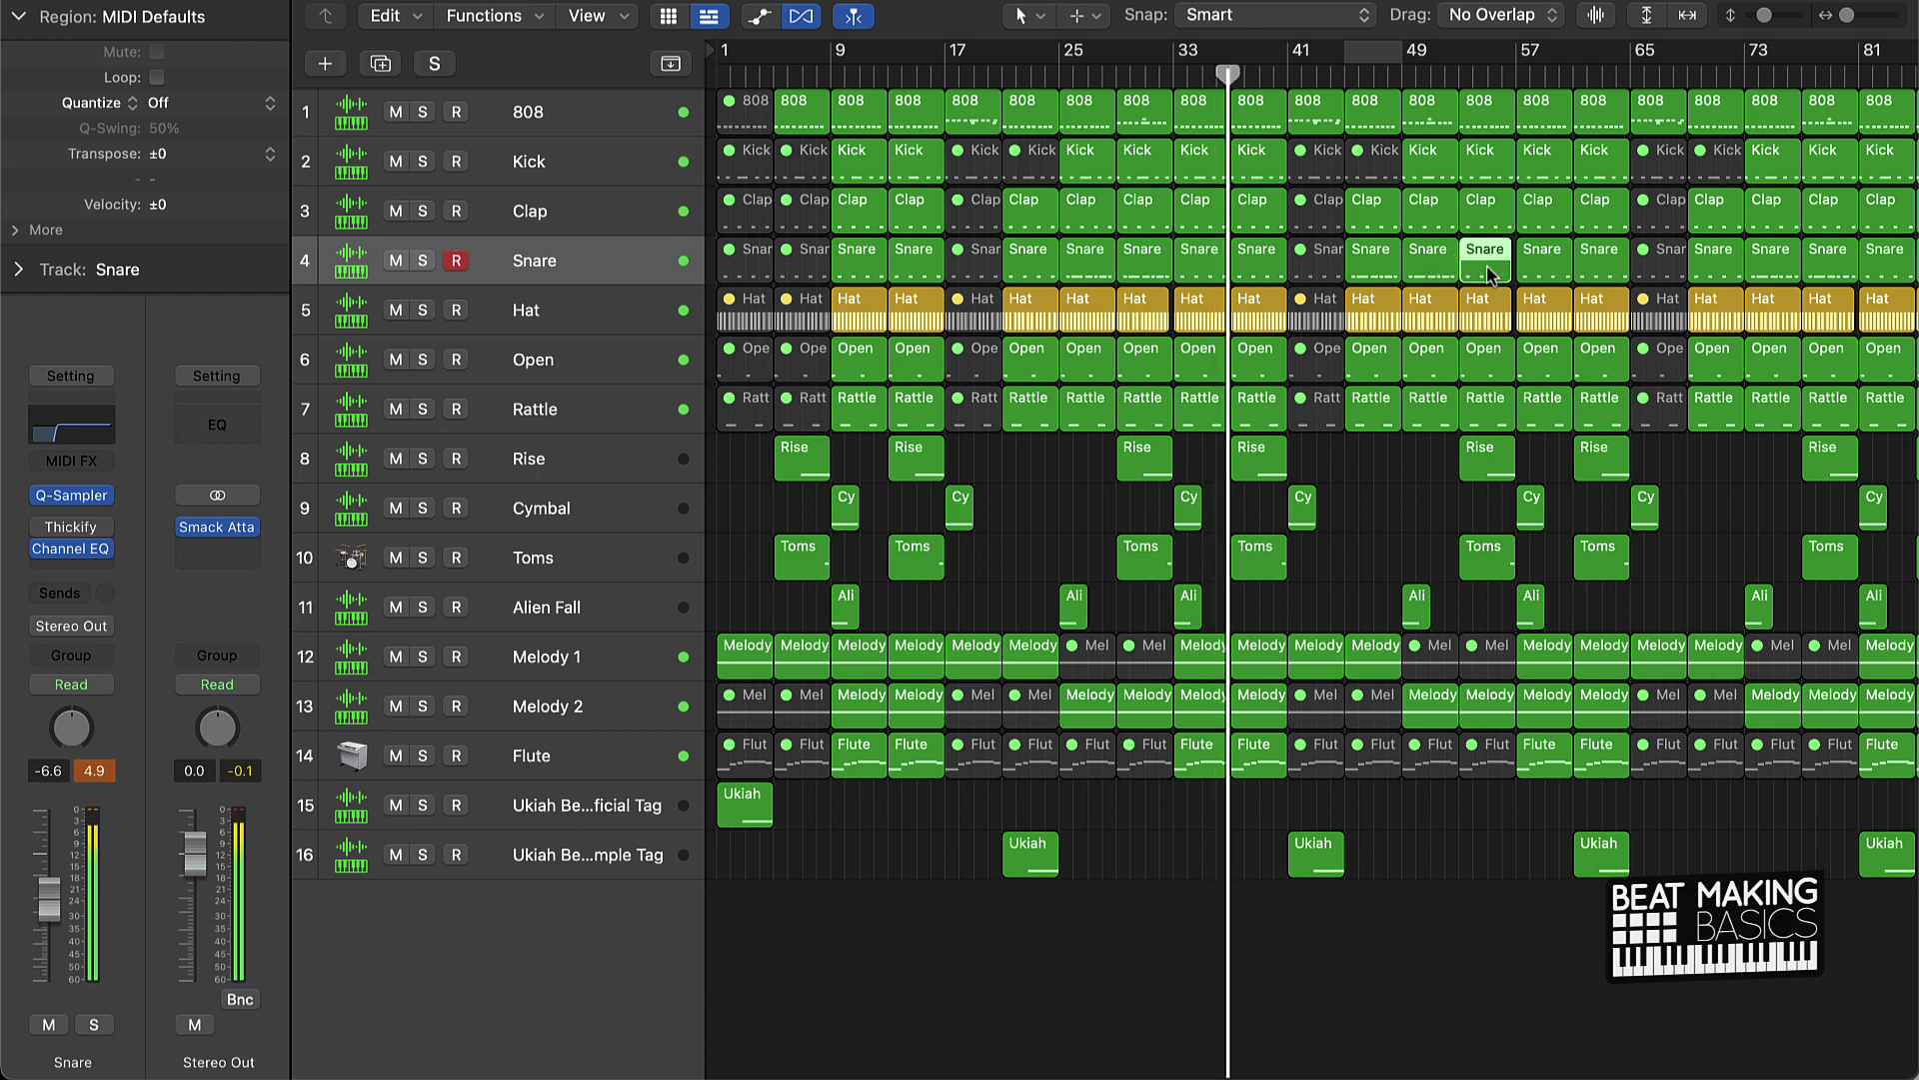
key("Delete")
left_click_drag(1374, 275, 1486, 280)
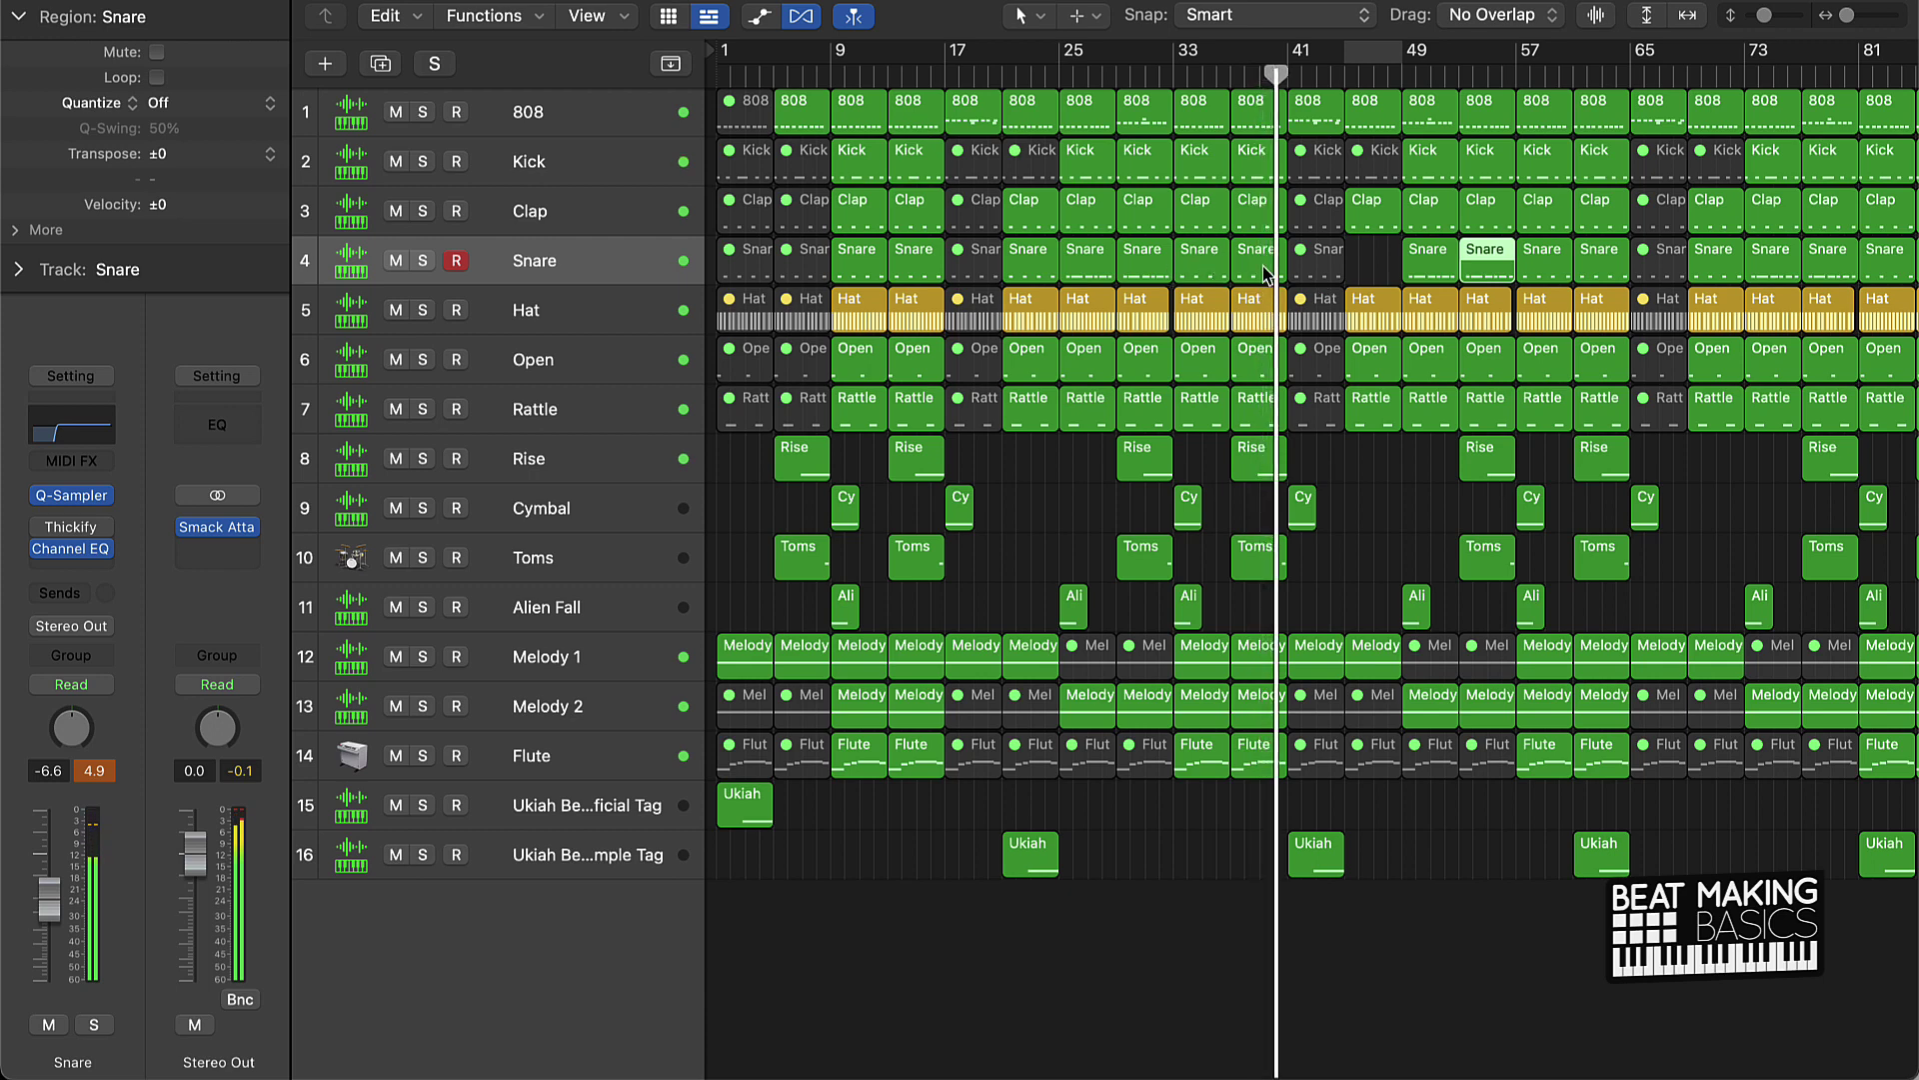
left_click_drag(1265, 272, 1377, 270)
scroll(1536, 291, "right", 3)
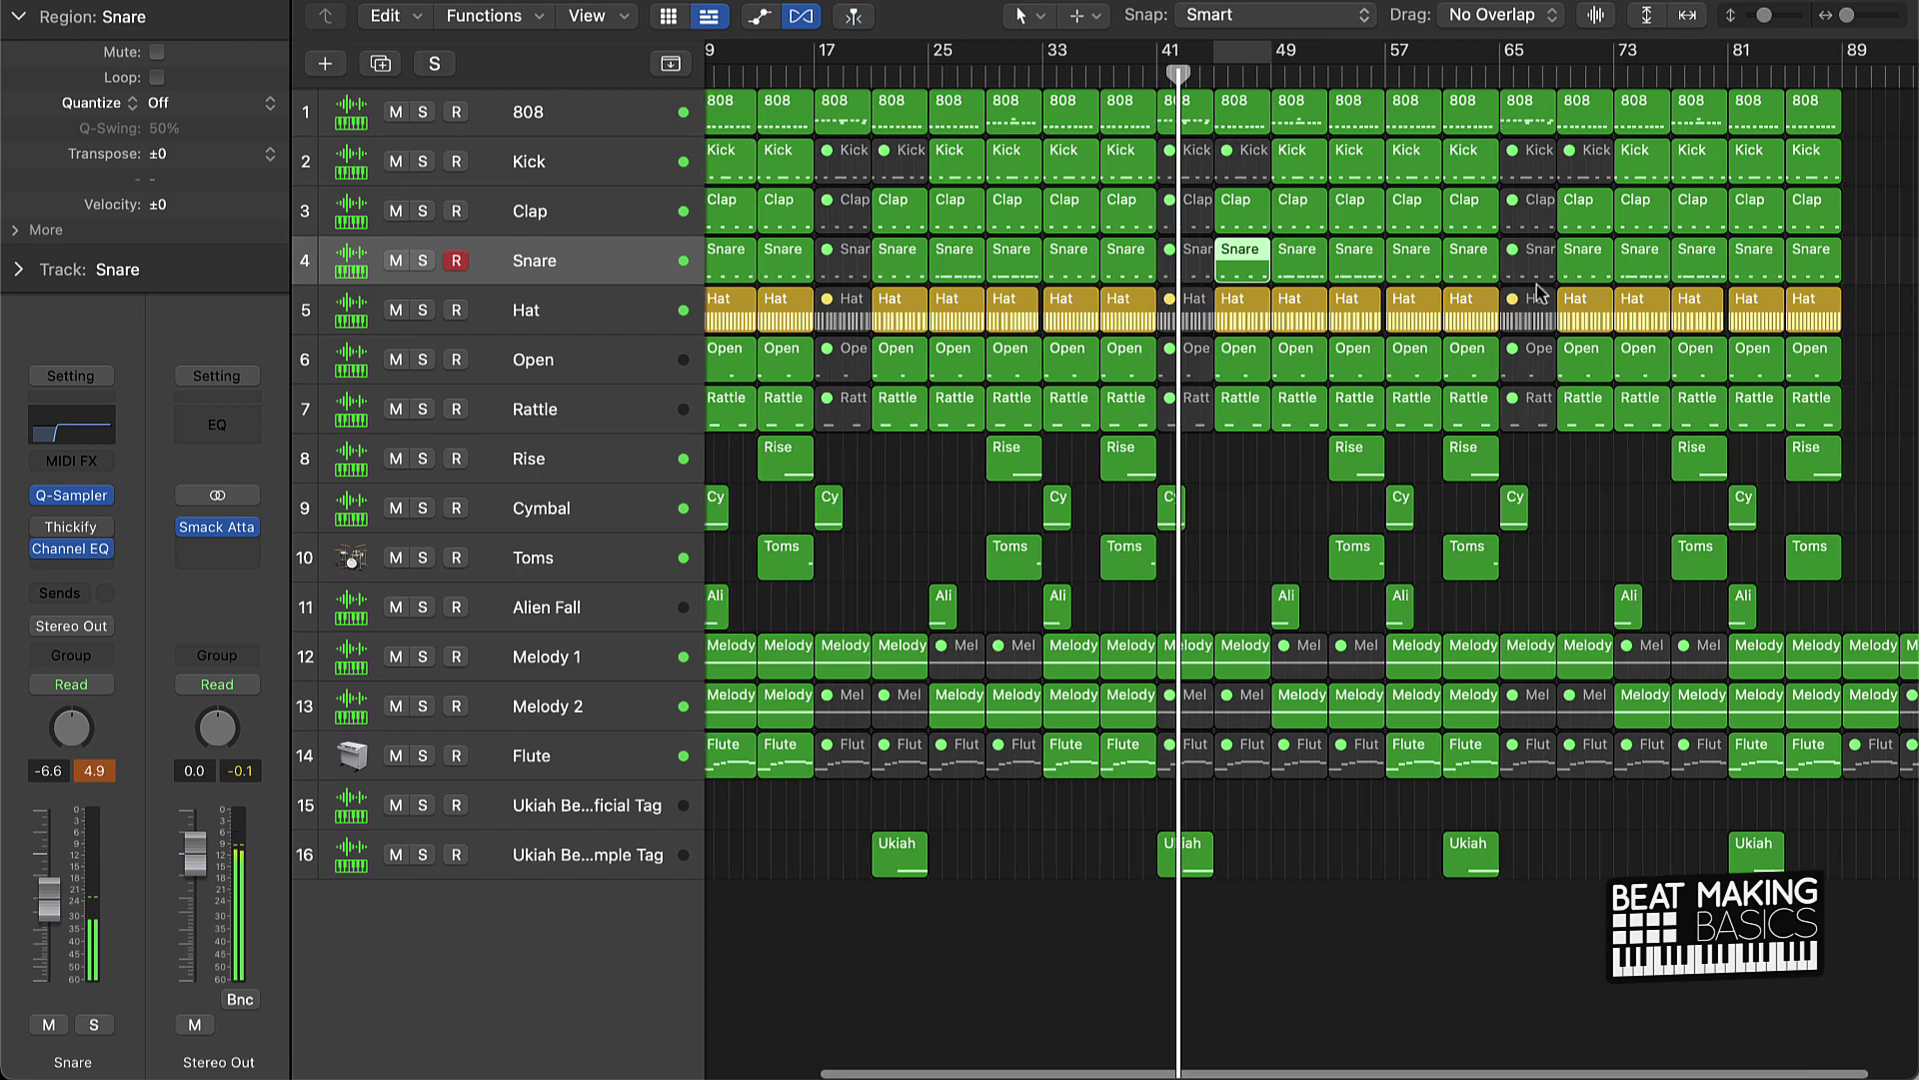
scroll(1540, 310, "right", 2)
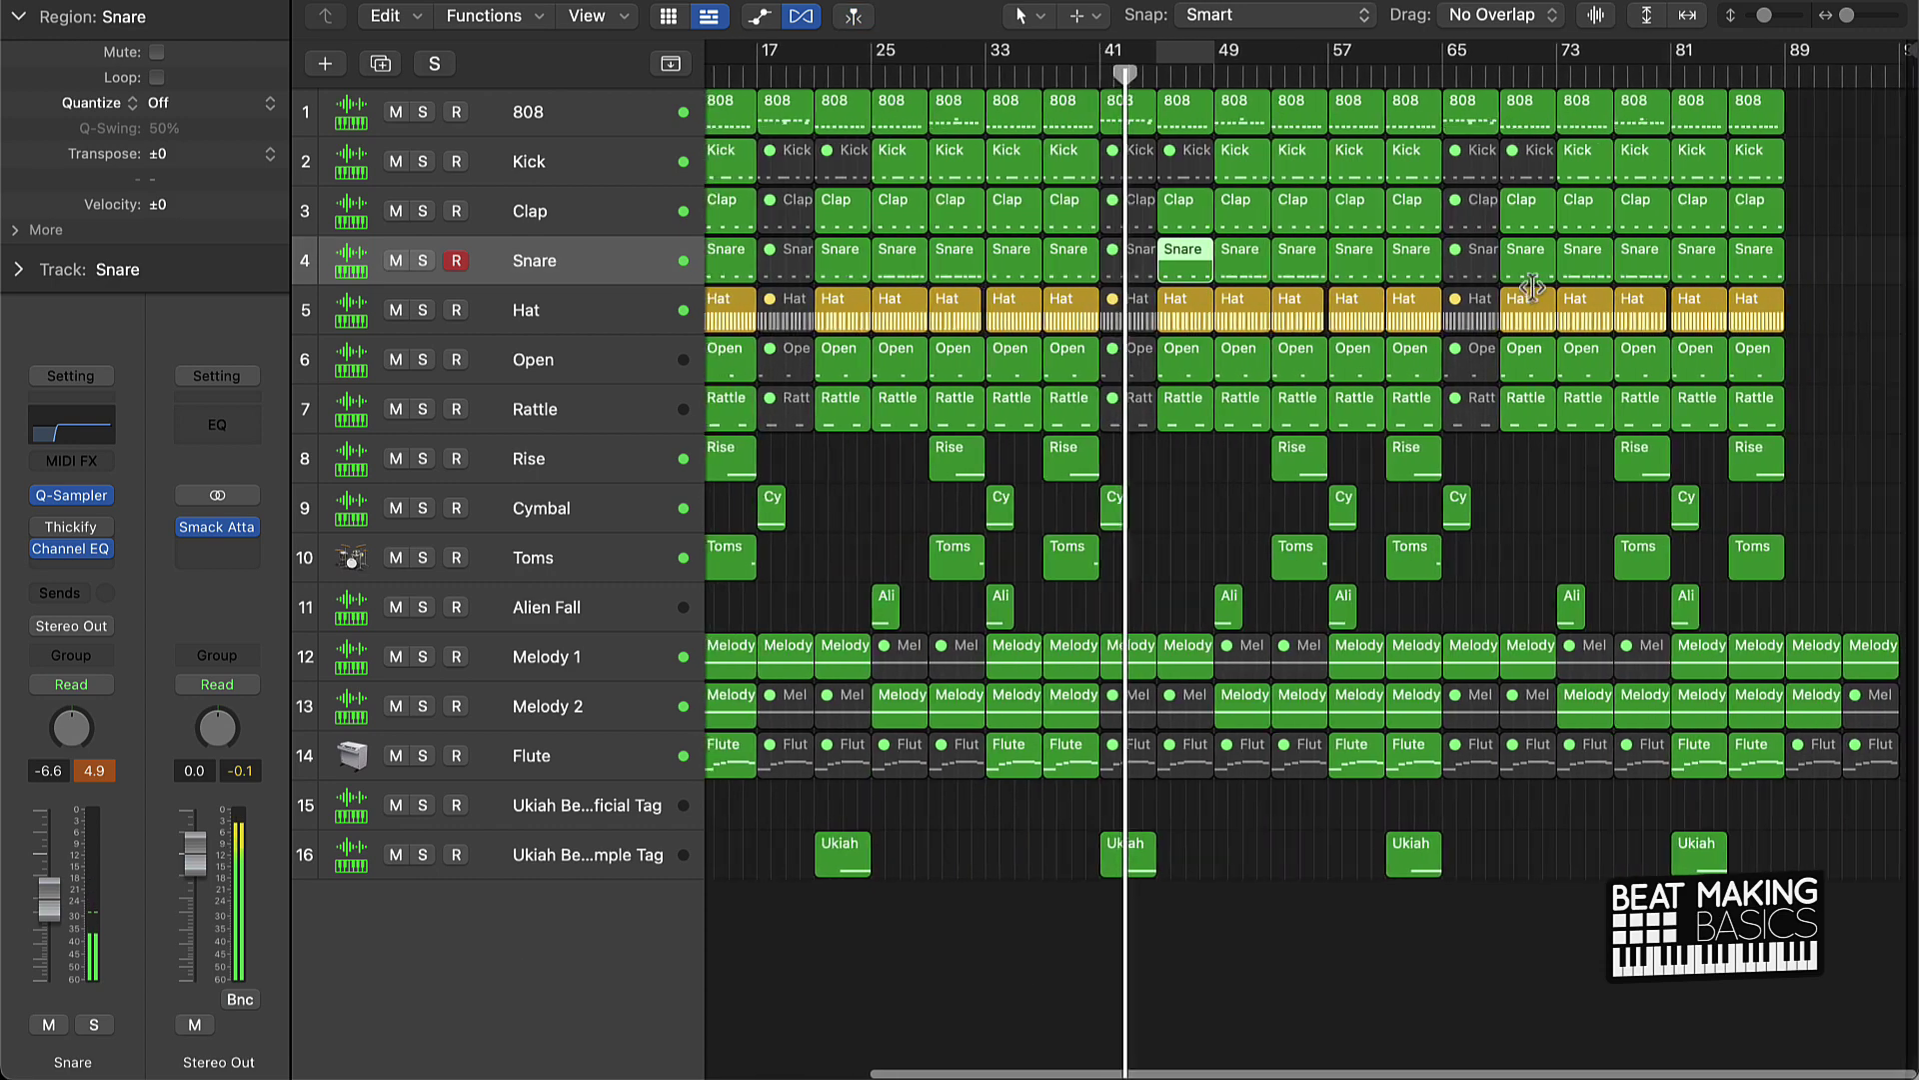
left_click(1562, 540)
scroll(1562, 540, "left", 6)
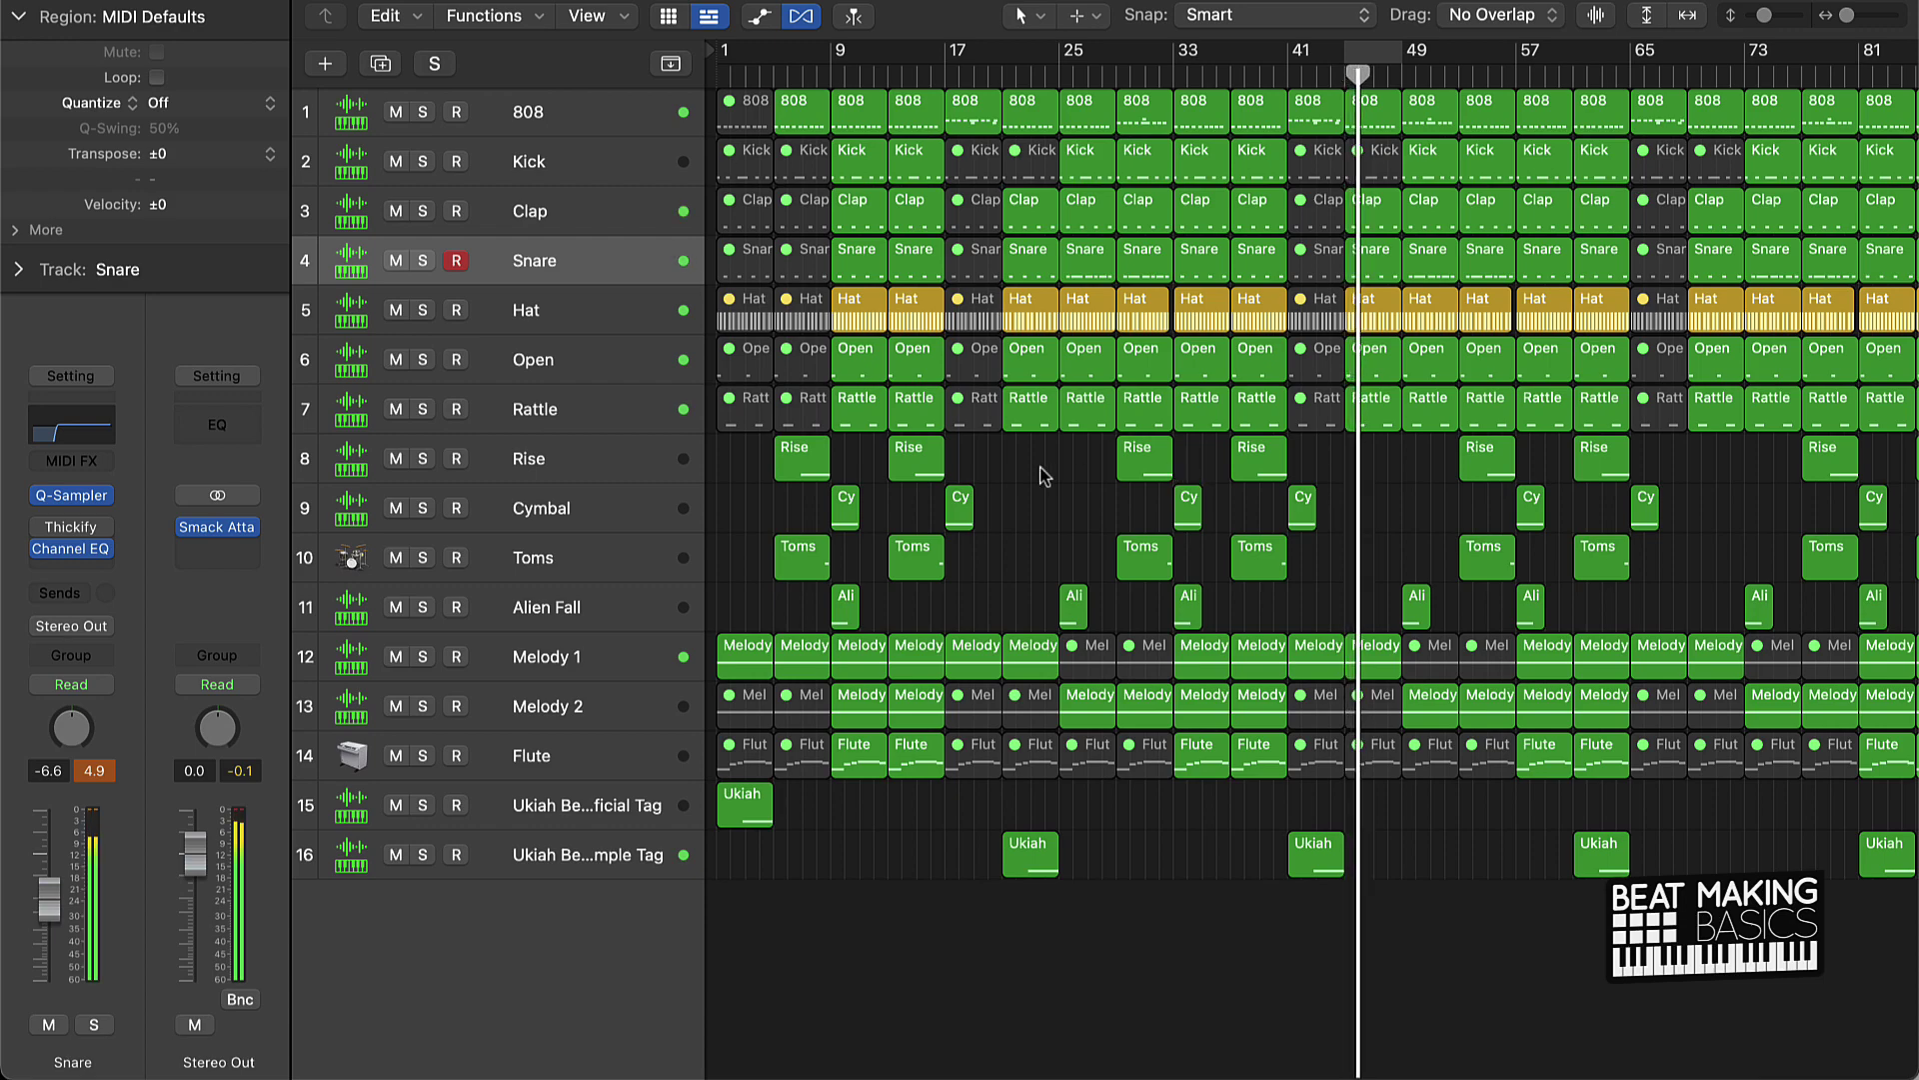
Step: Reset the Snare track's peak level display and lower the track's volume to -7.2 dB
left_click(96, 771)
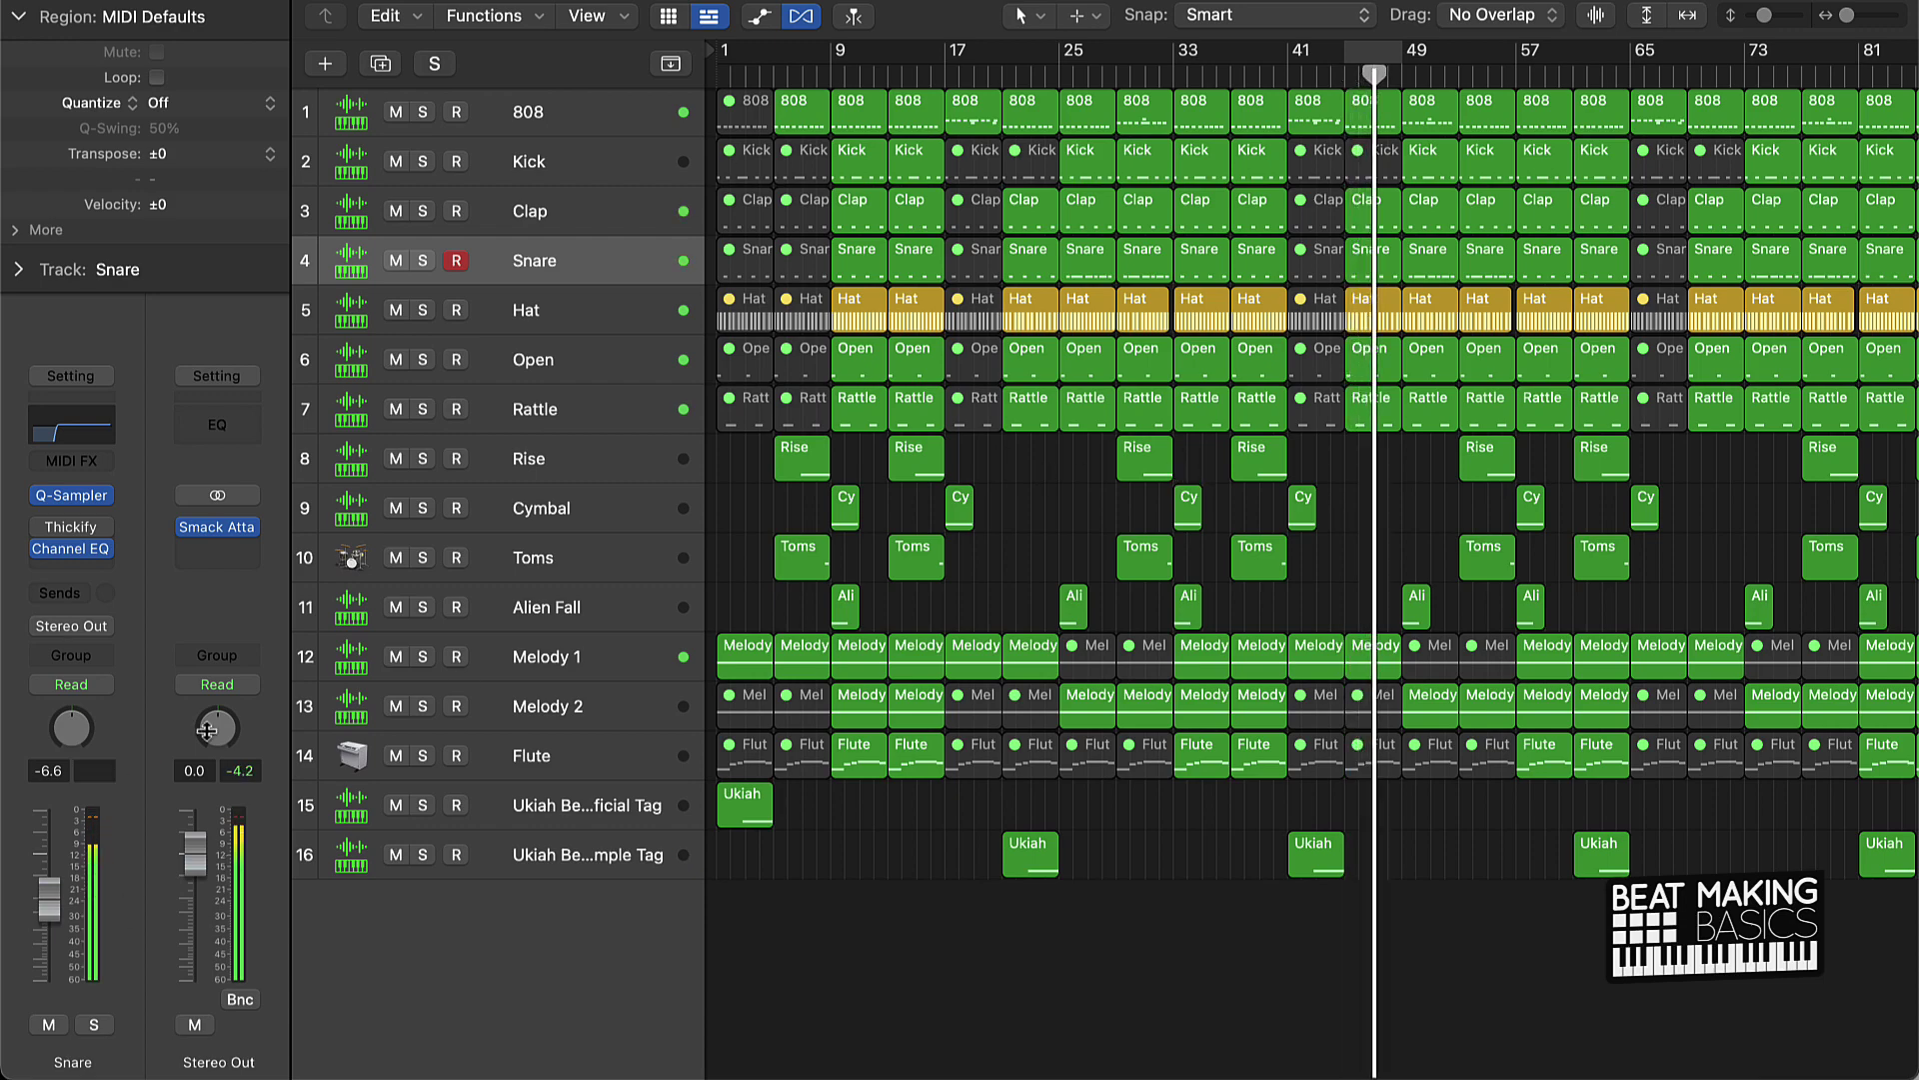
key("super+Right")
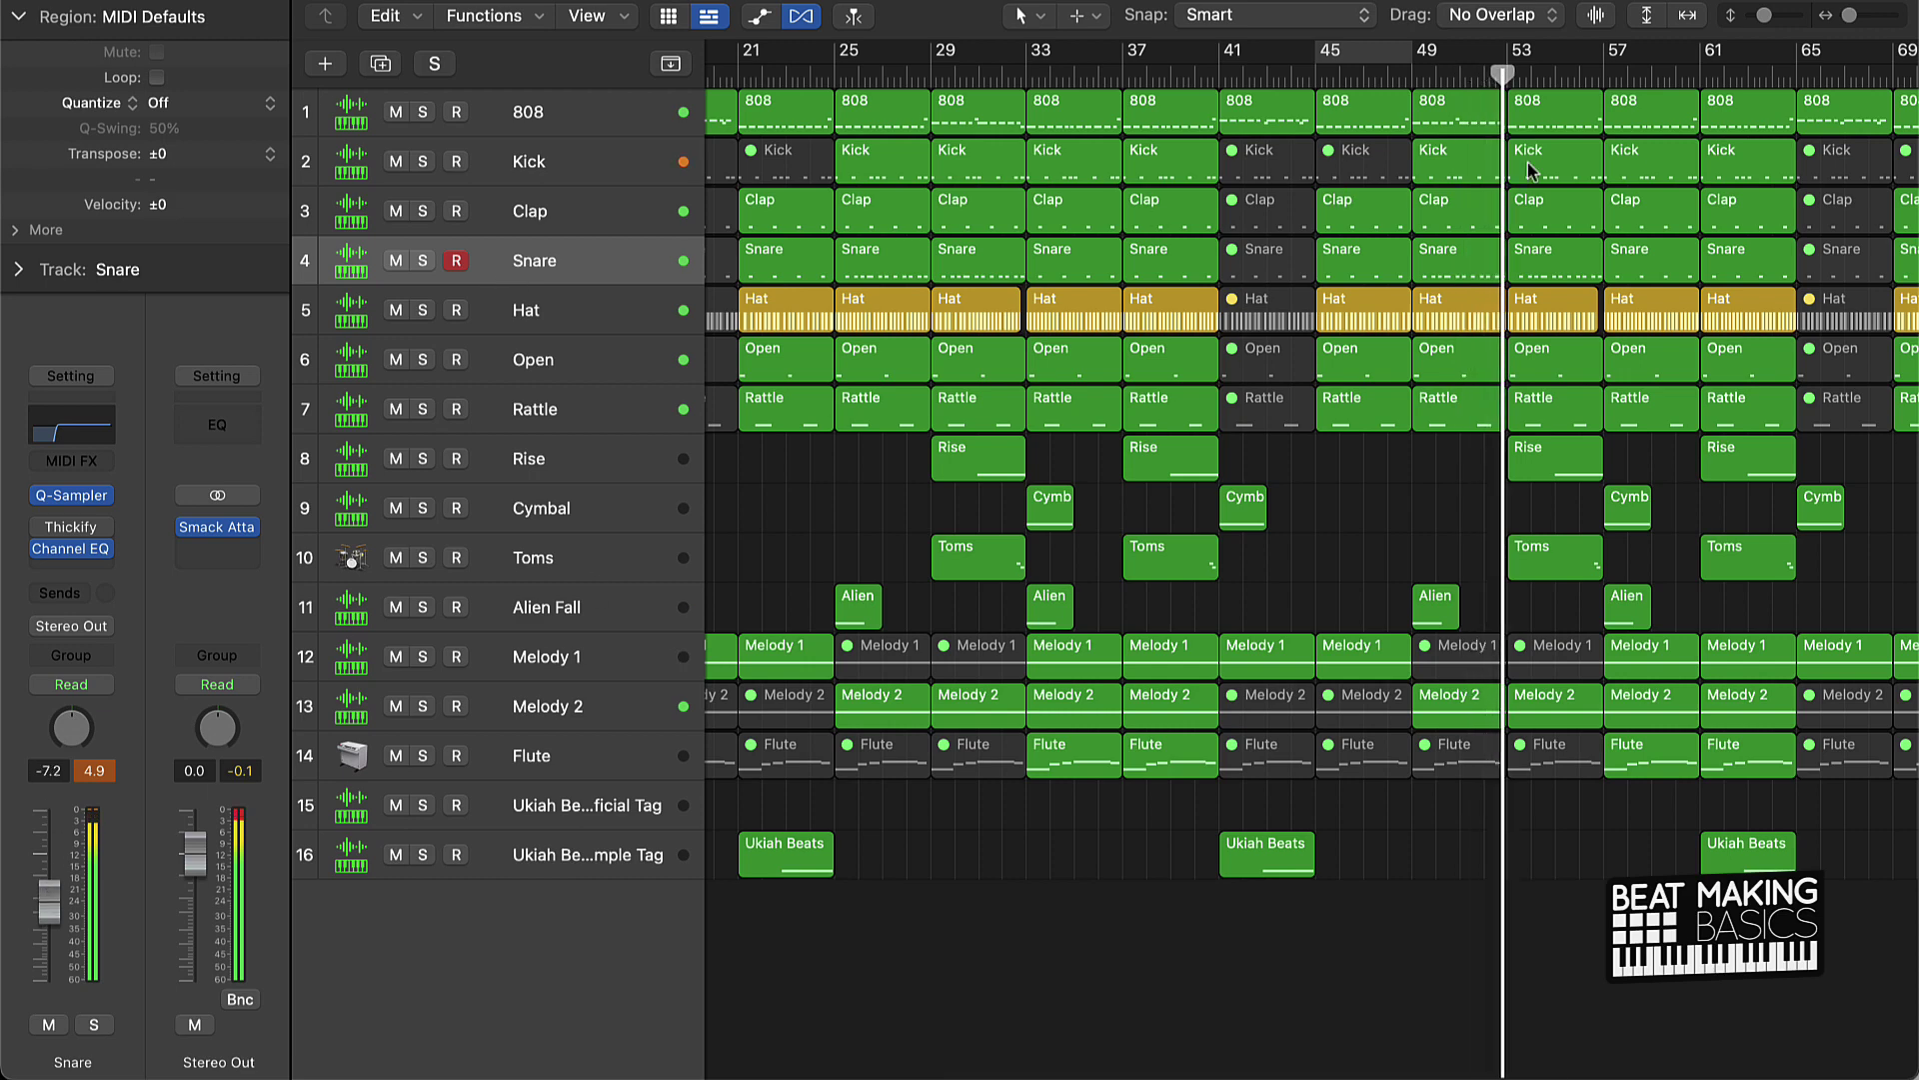
Step: Rework beat 4 of bar 52 in the Kick region into a run of six short C3 notes and close the note editor
double_click(1476, 170)
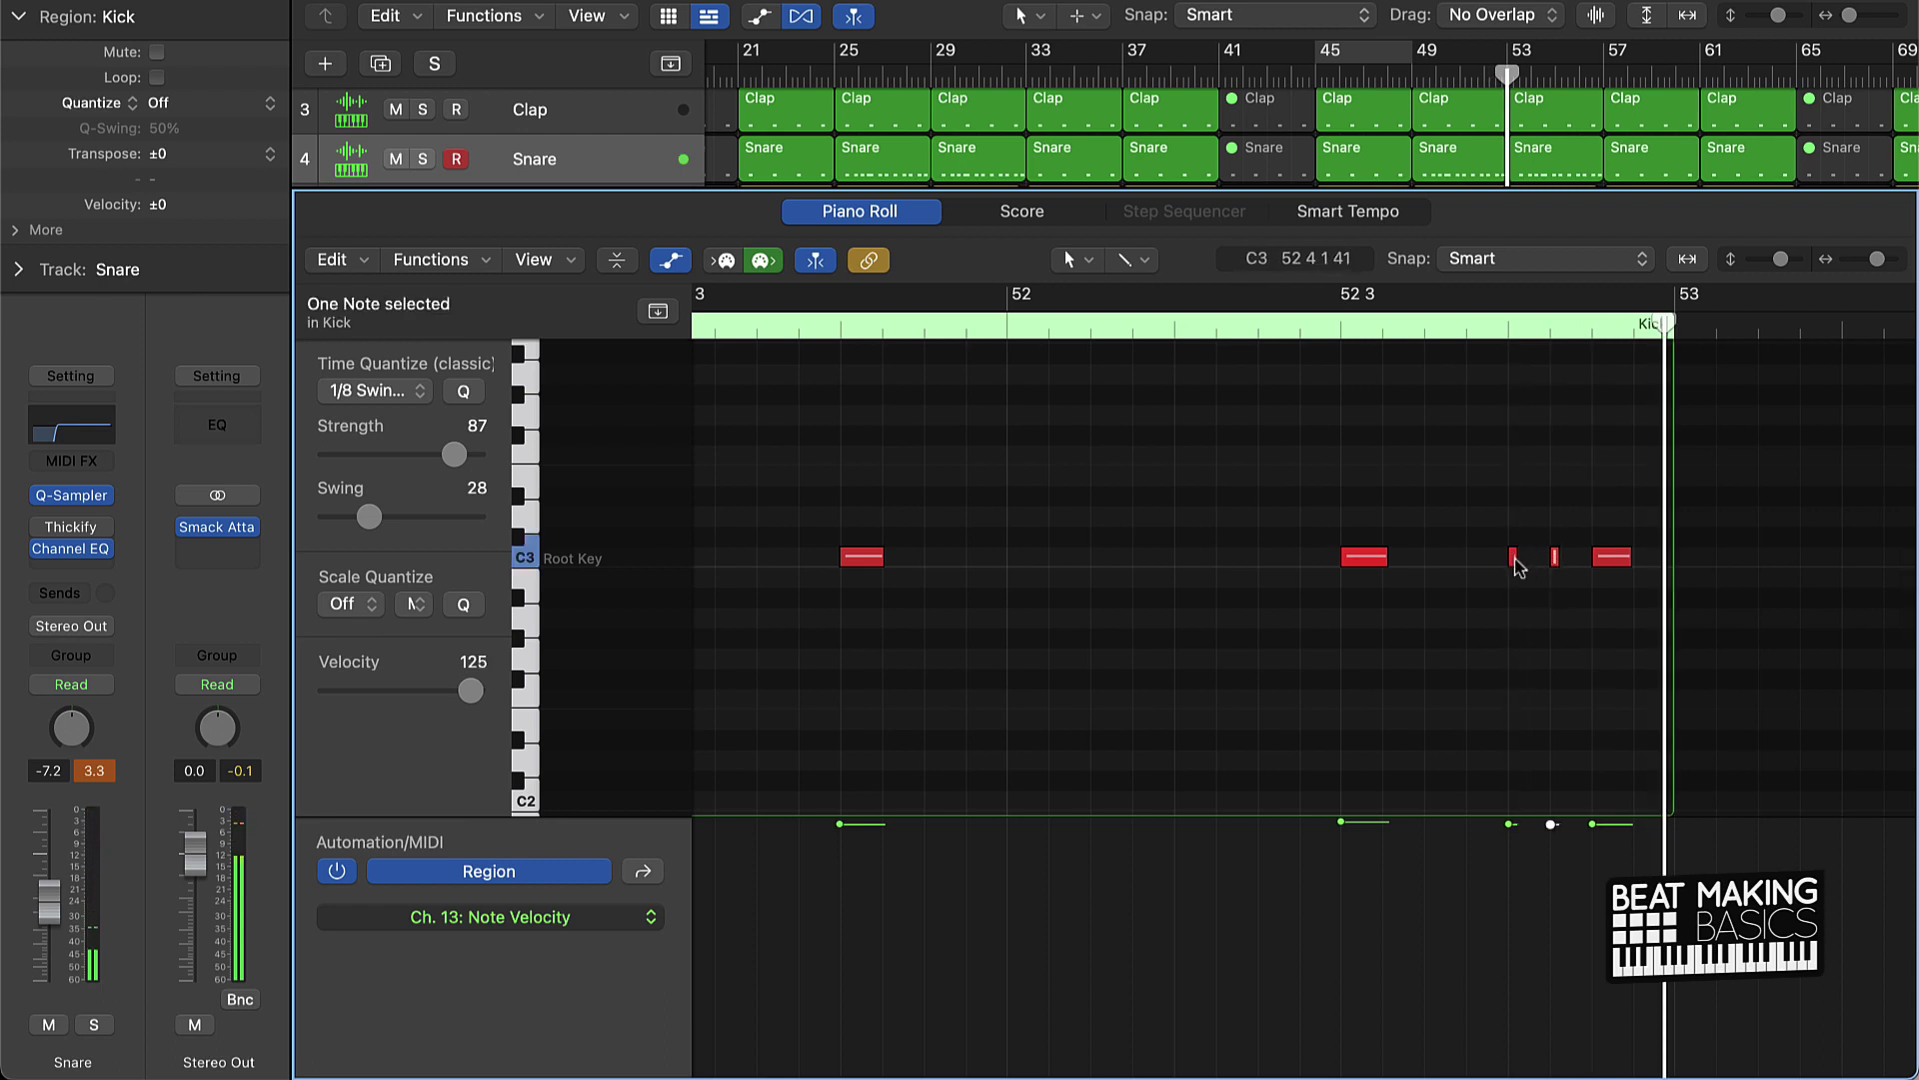
left_click_drag(1516, 560, 1577, 565)
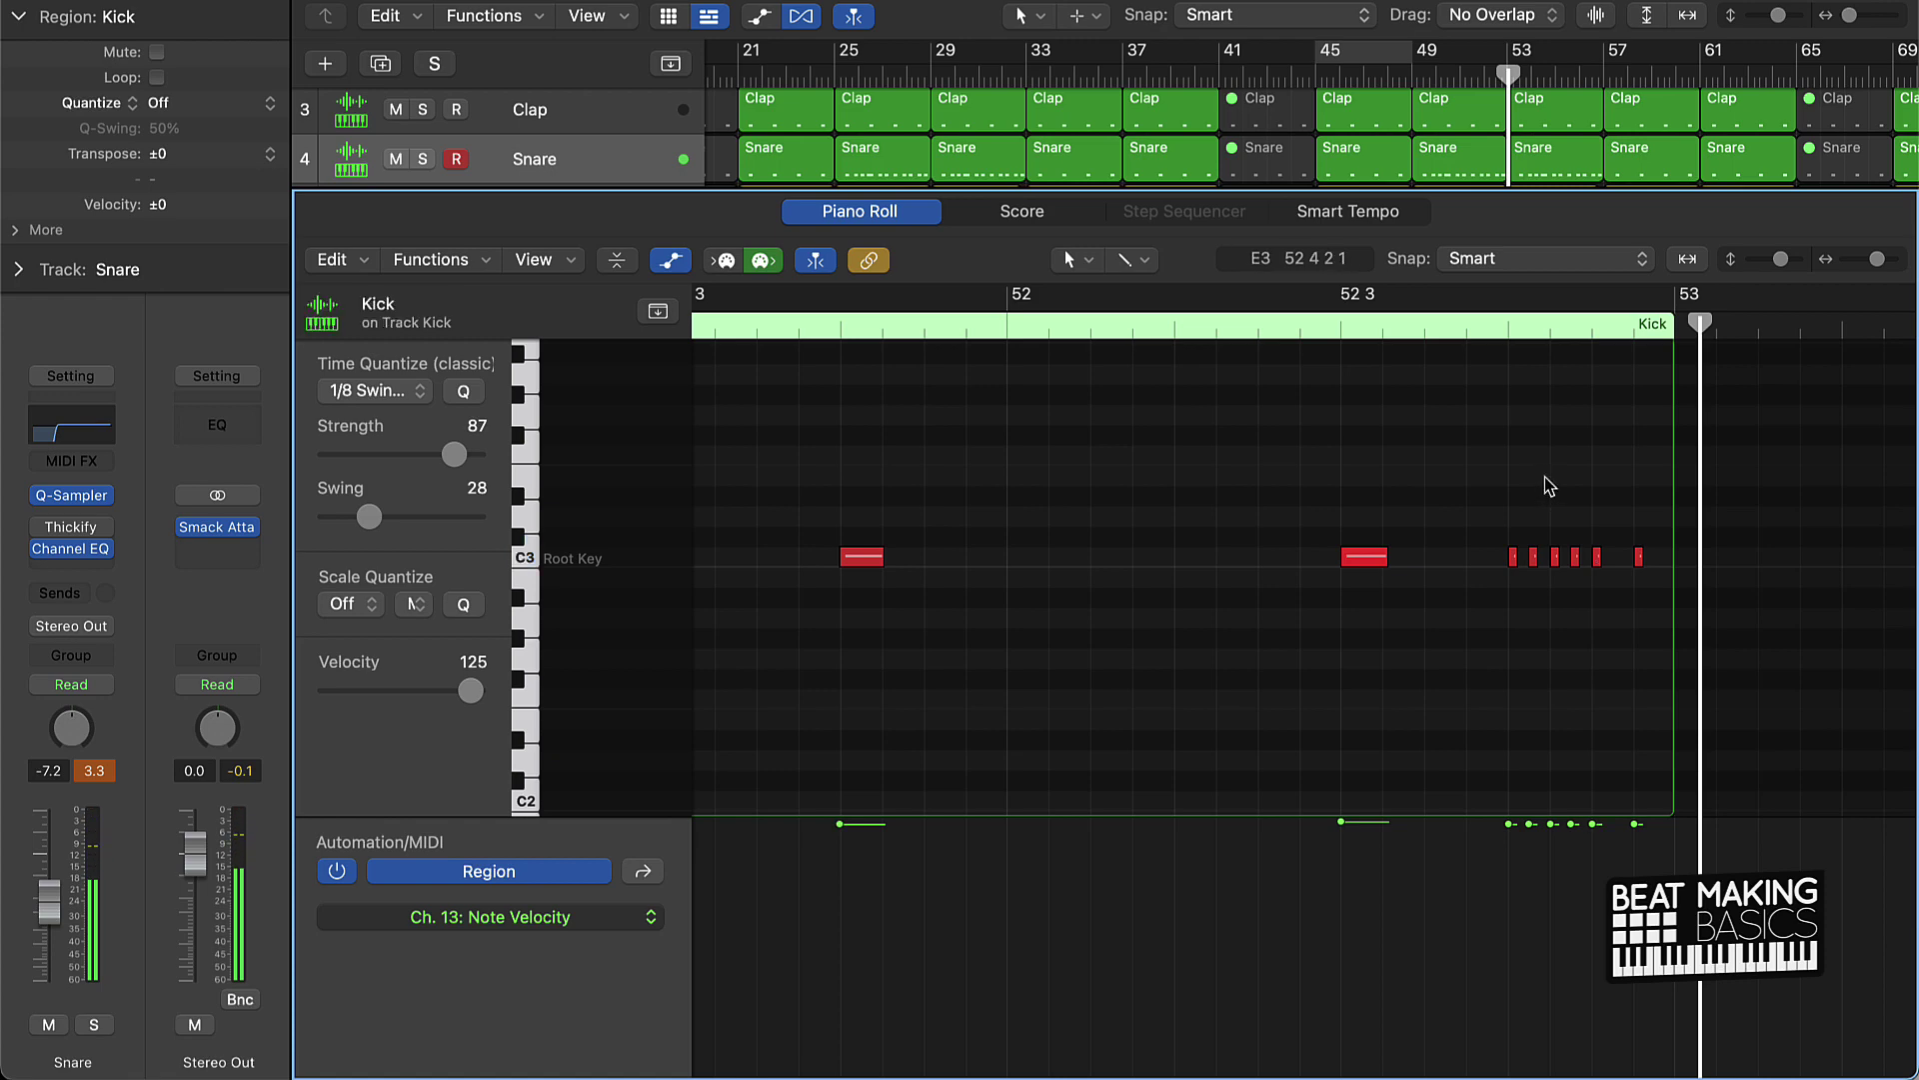
key("e")
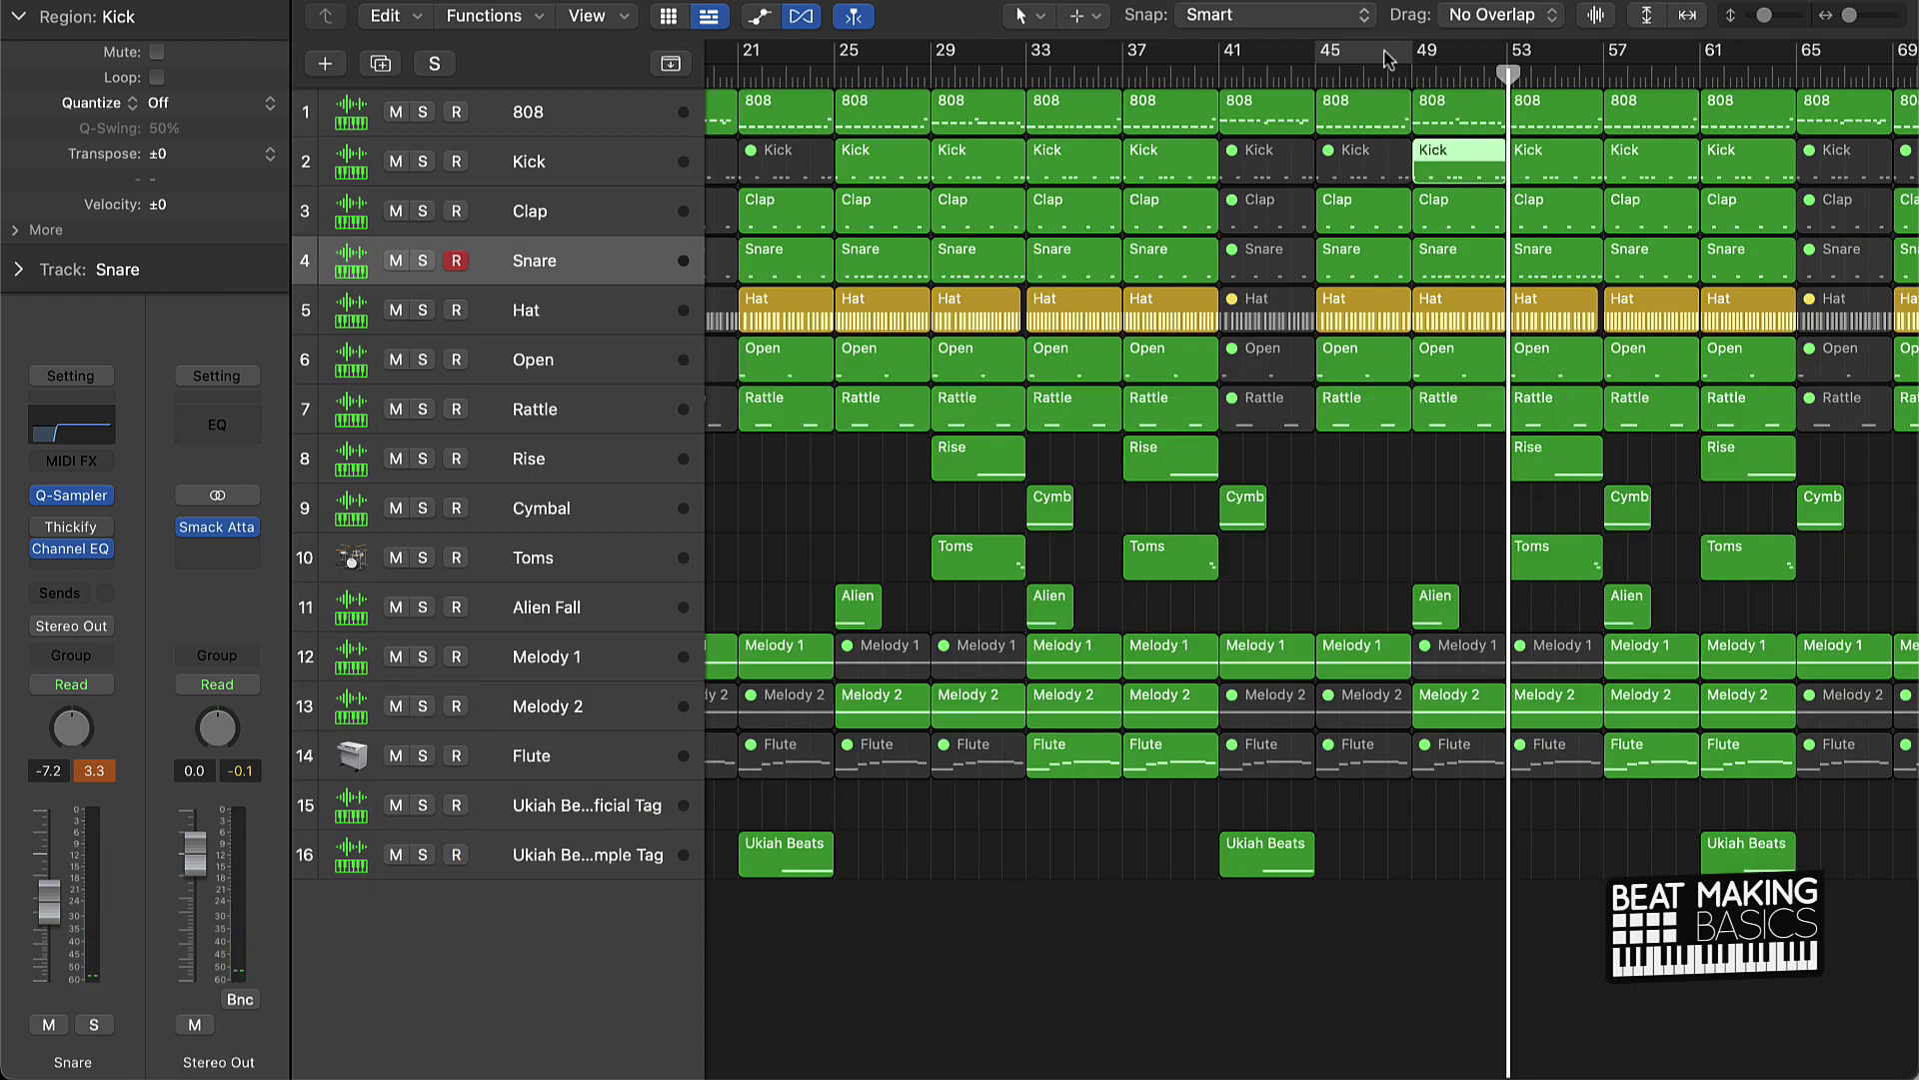
Step: Cycle playback over bars 49 to 53 and add three short C3 kick notes from beat 2 of bar 49 and one halfway through beat 3
left_click_drag(1348, 50, 1443, 50)
key("space")
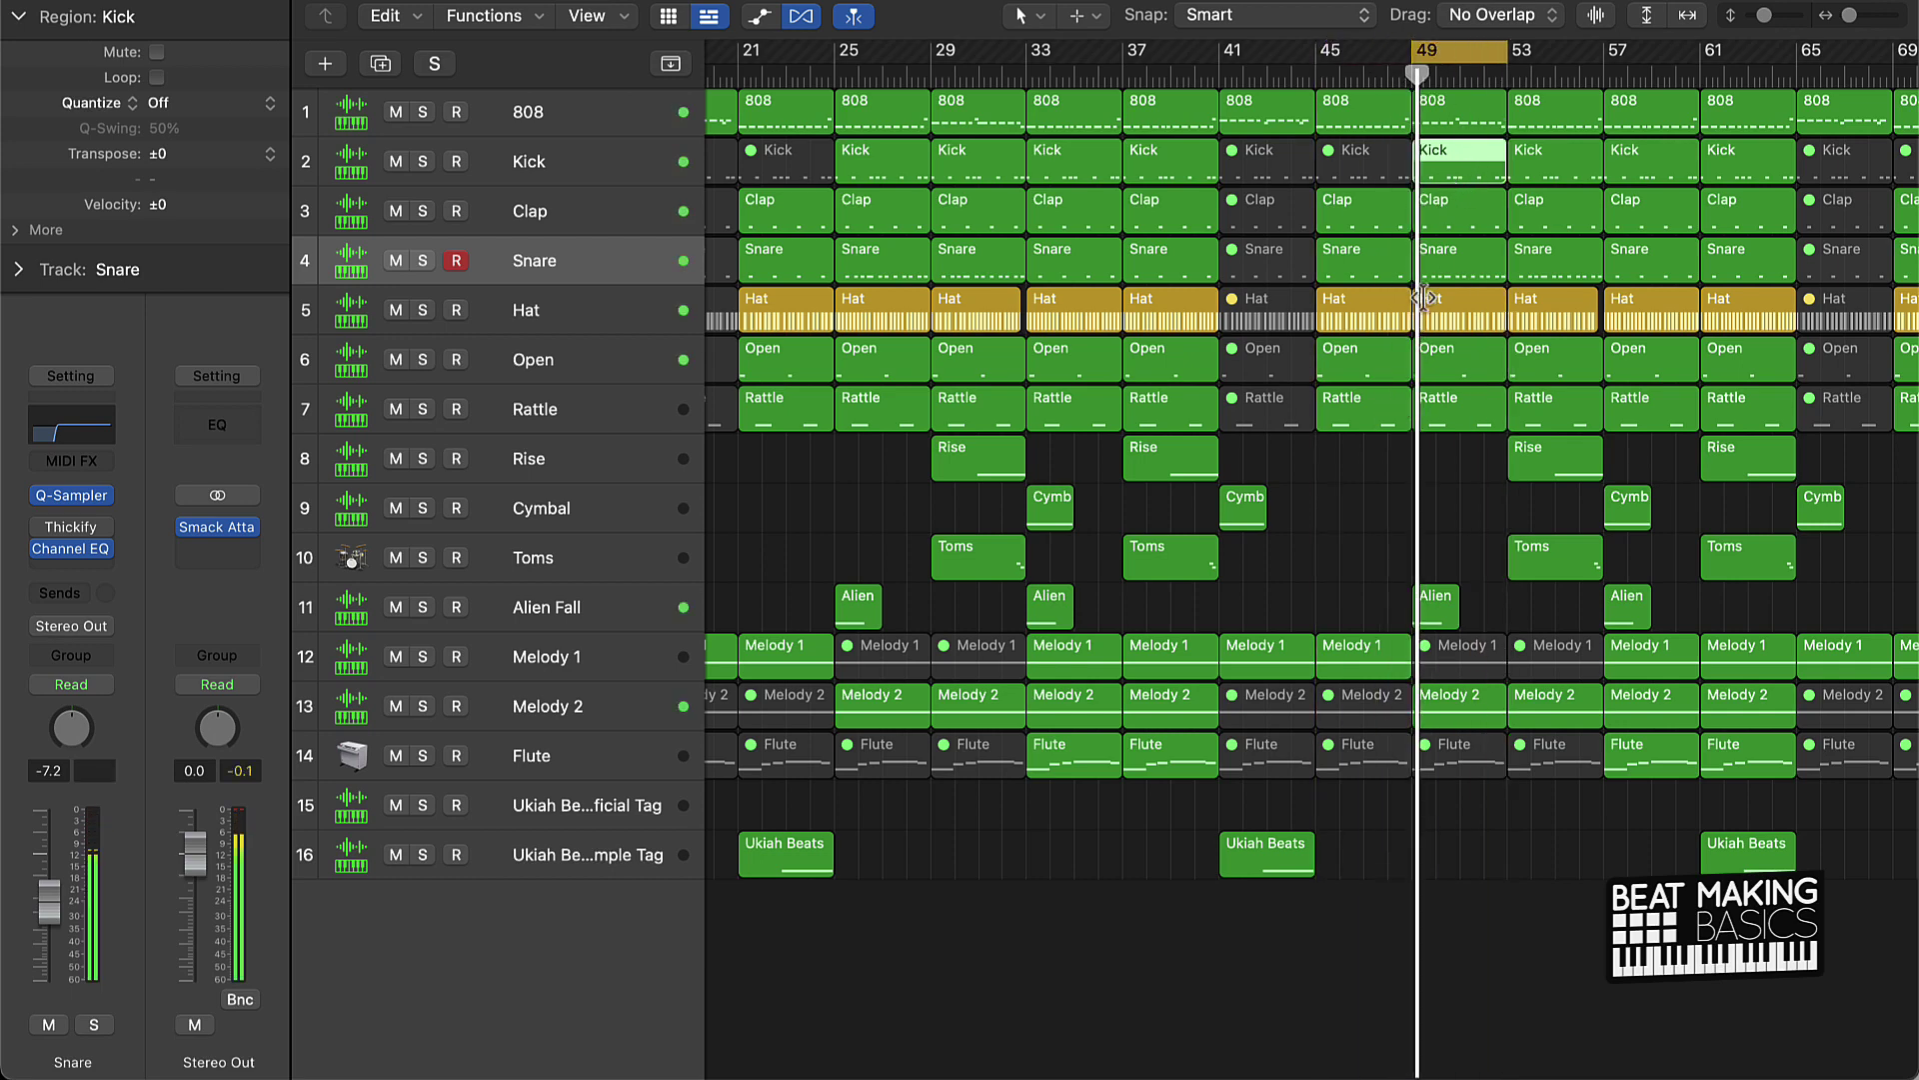
double_click(1481, 172)
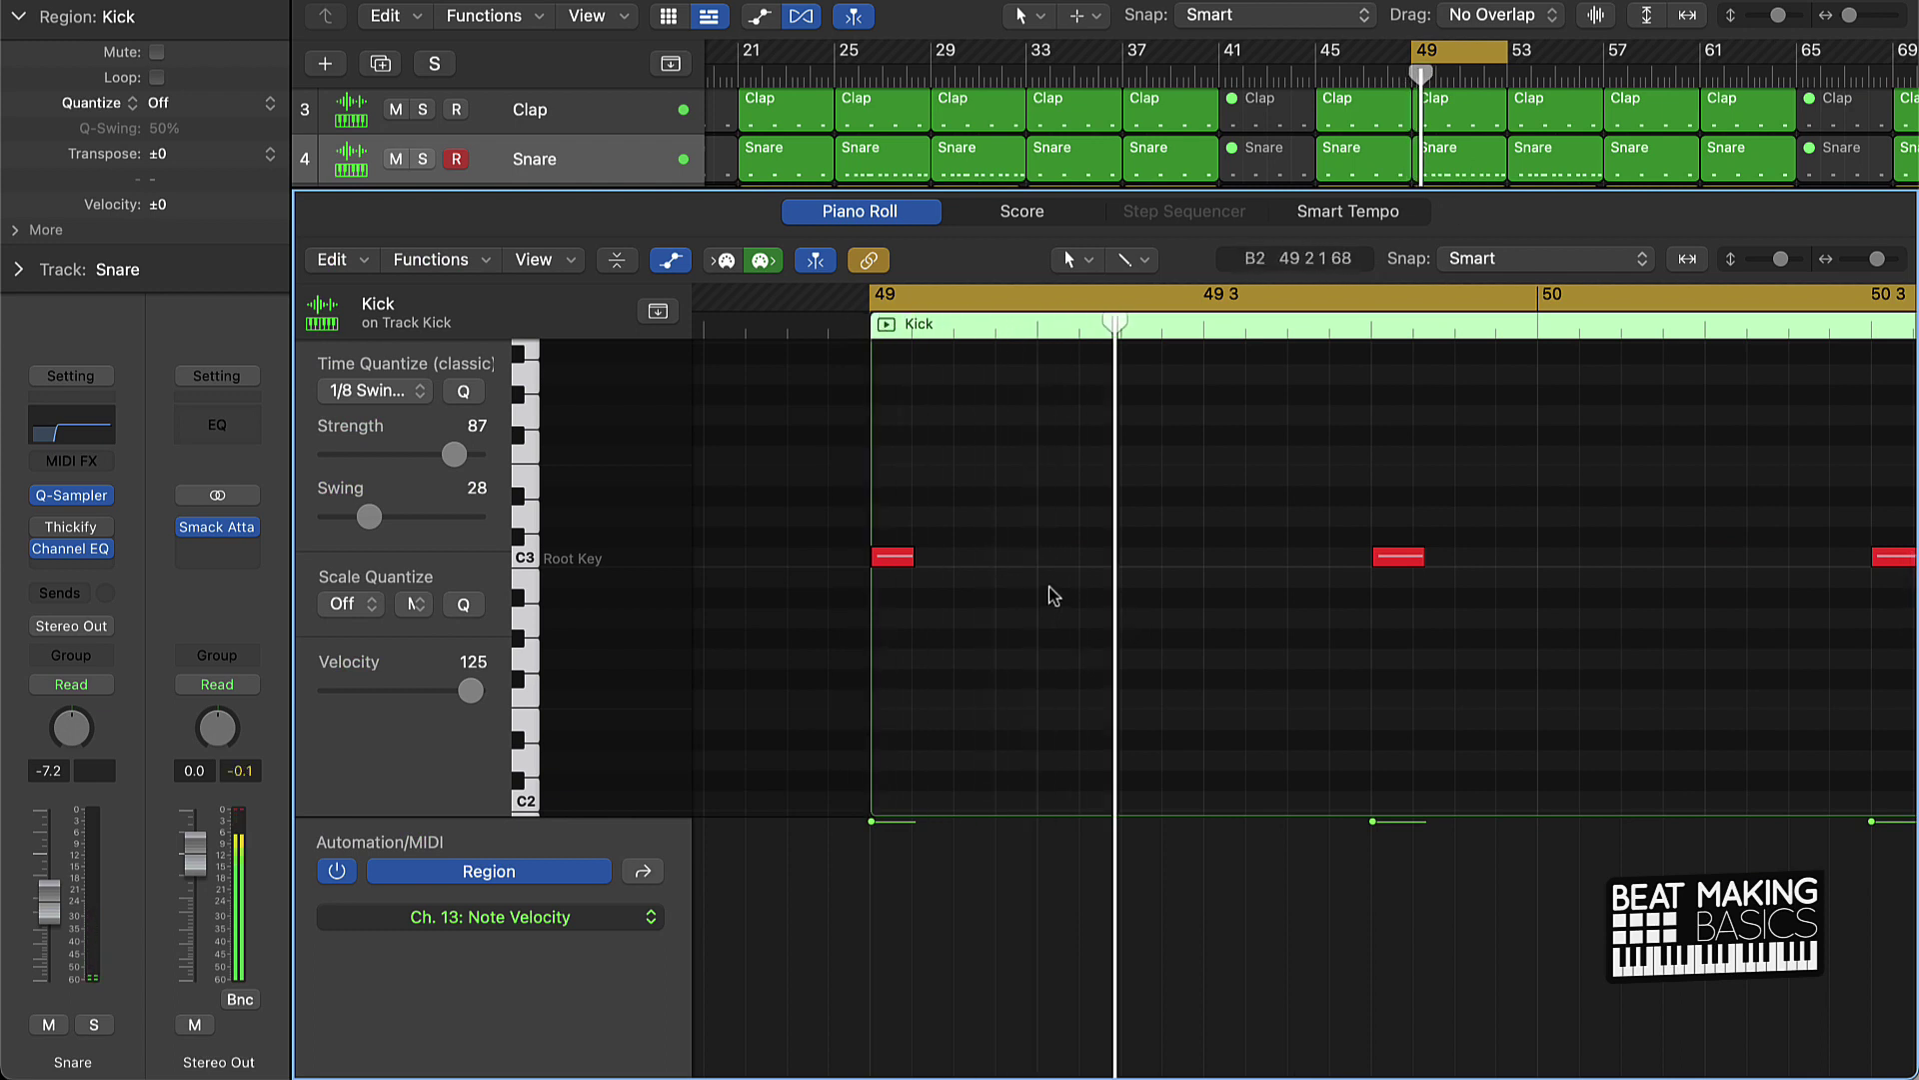
left_click(1084, 556)
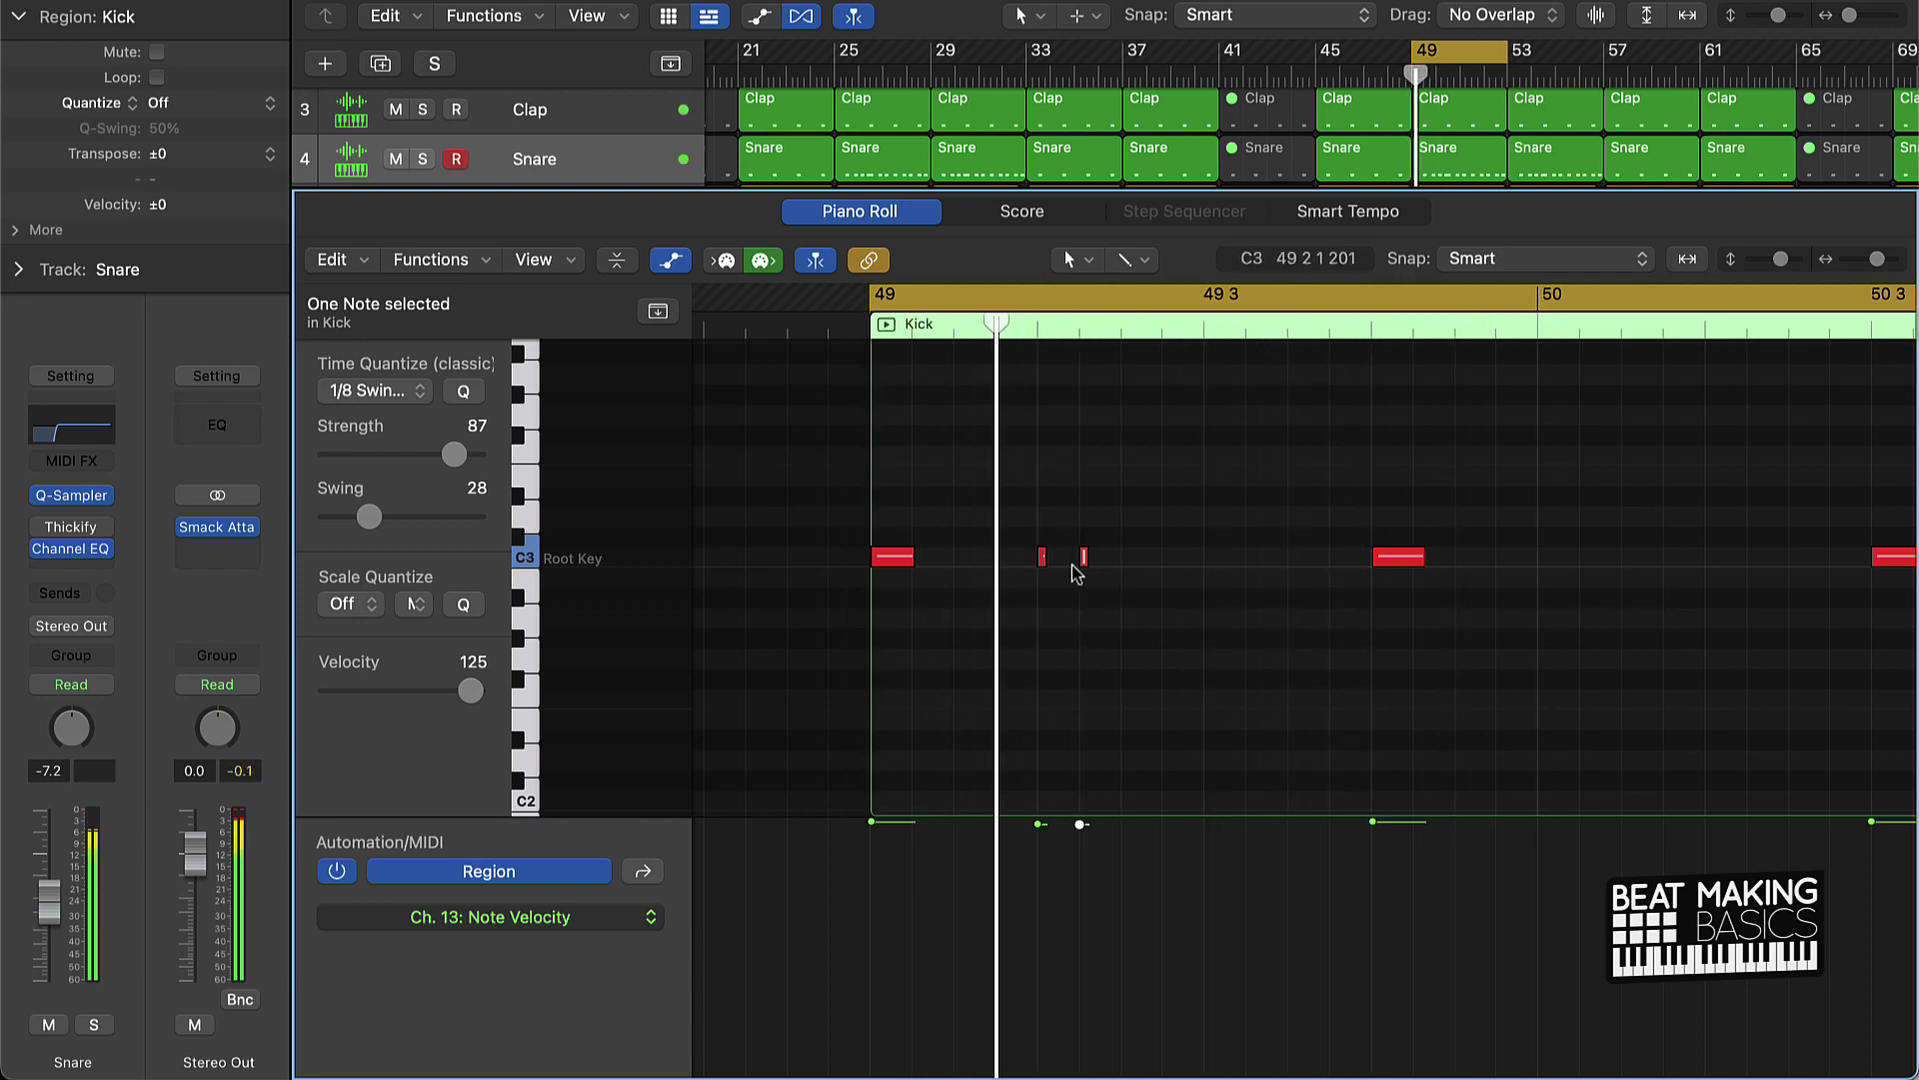
left_click_drag(1045, 566, 1066, 563)
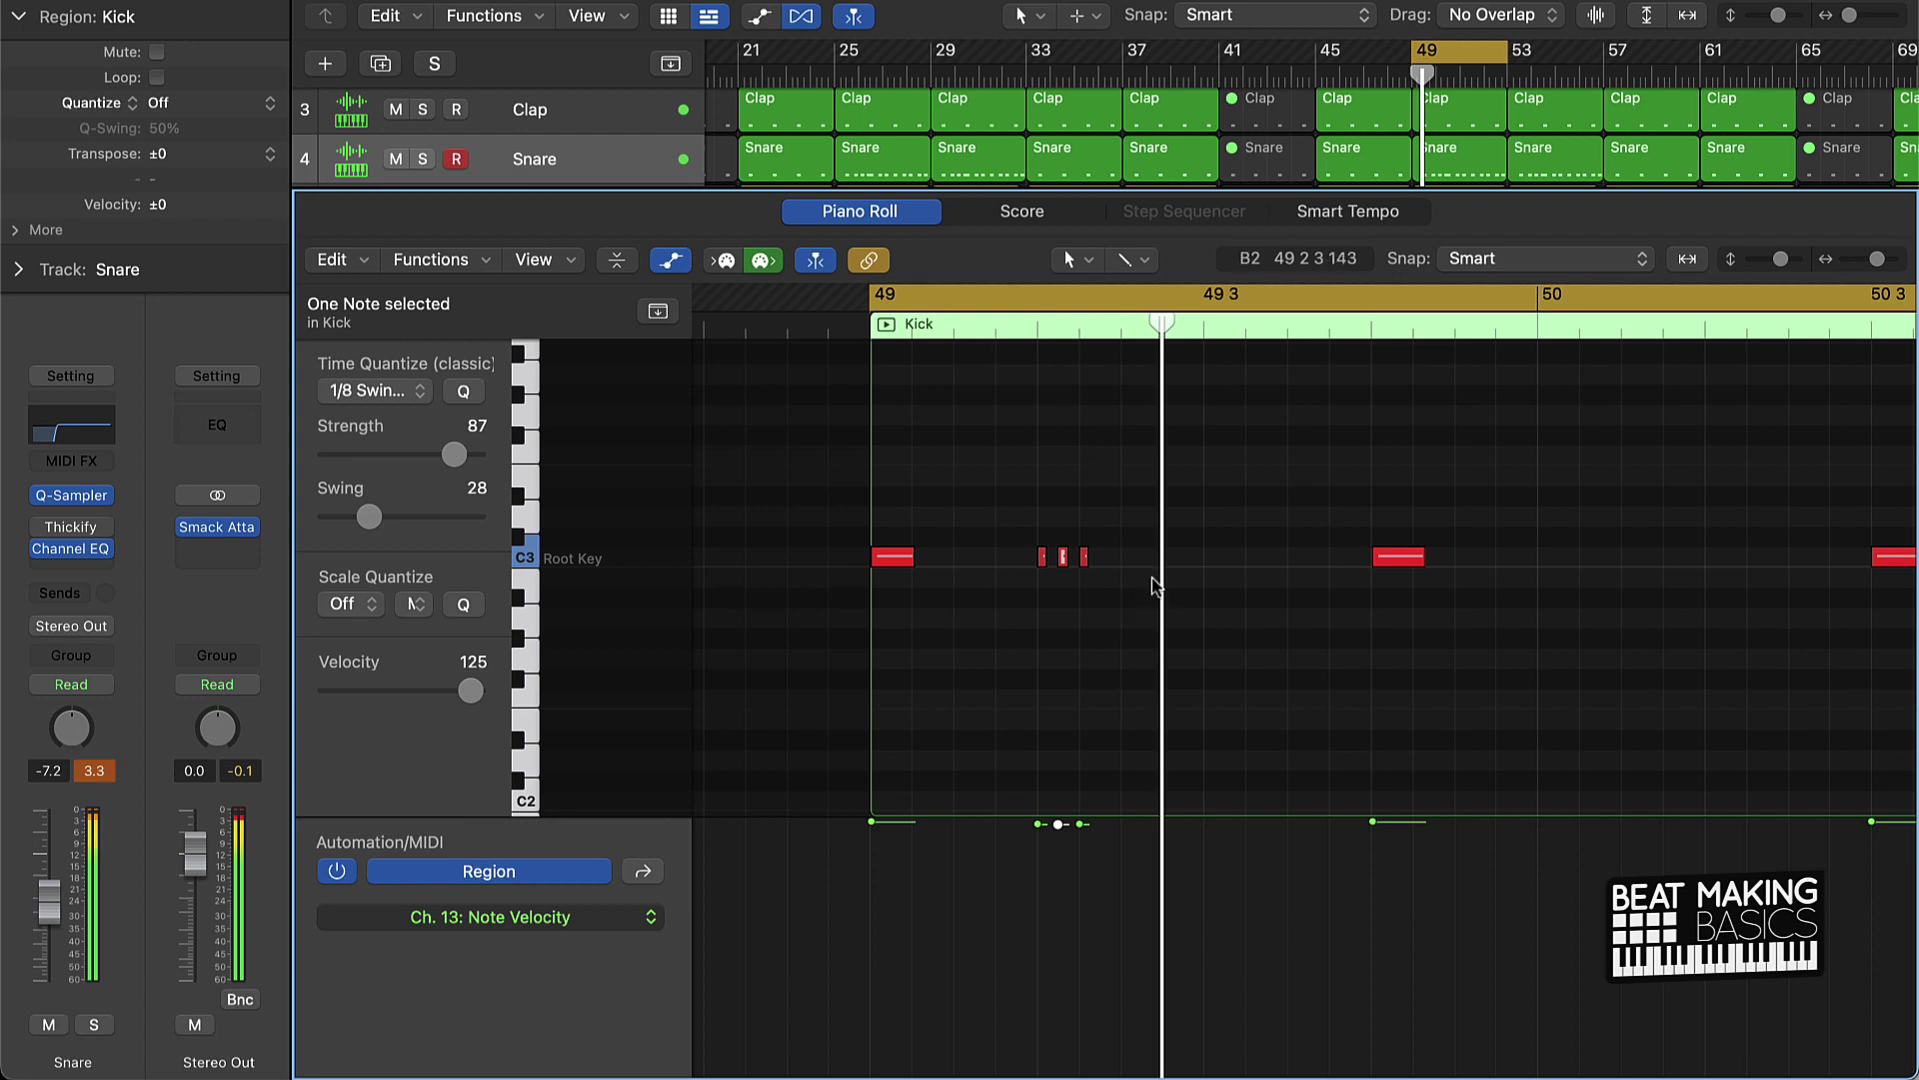
left_click(1292, 557)
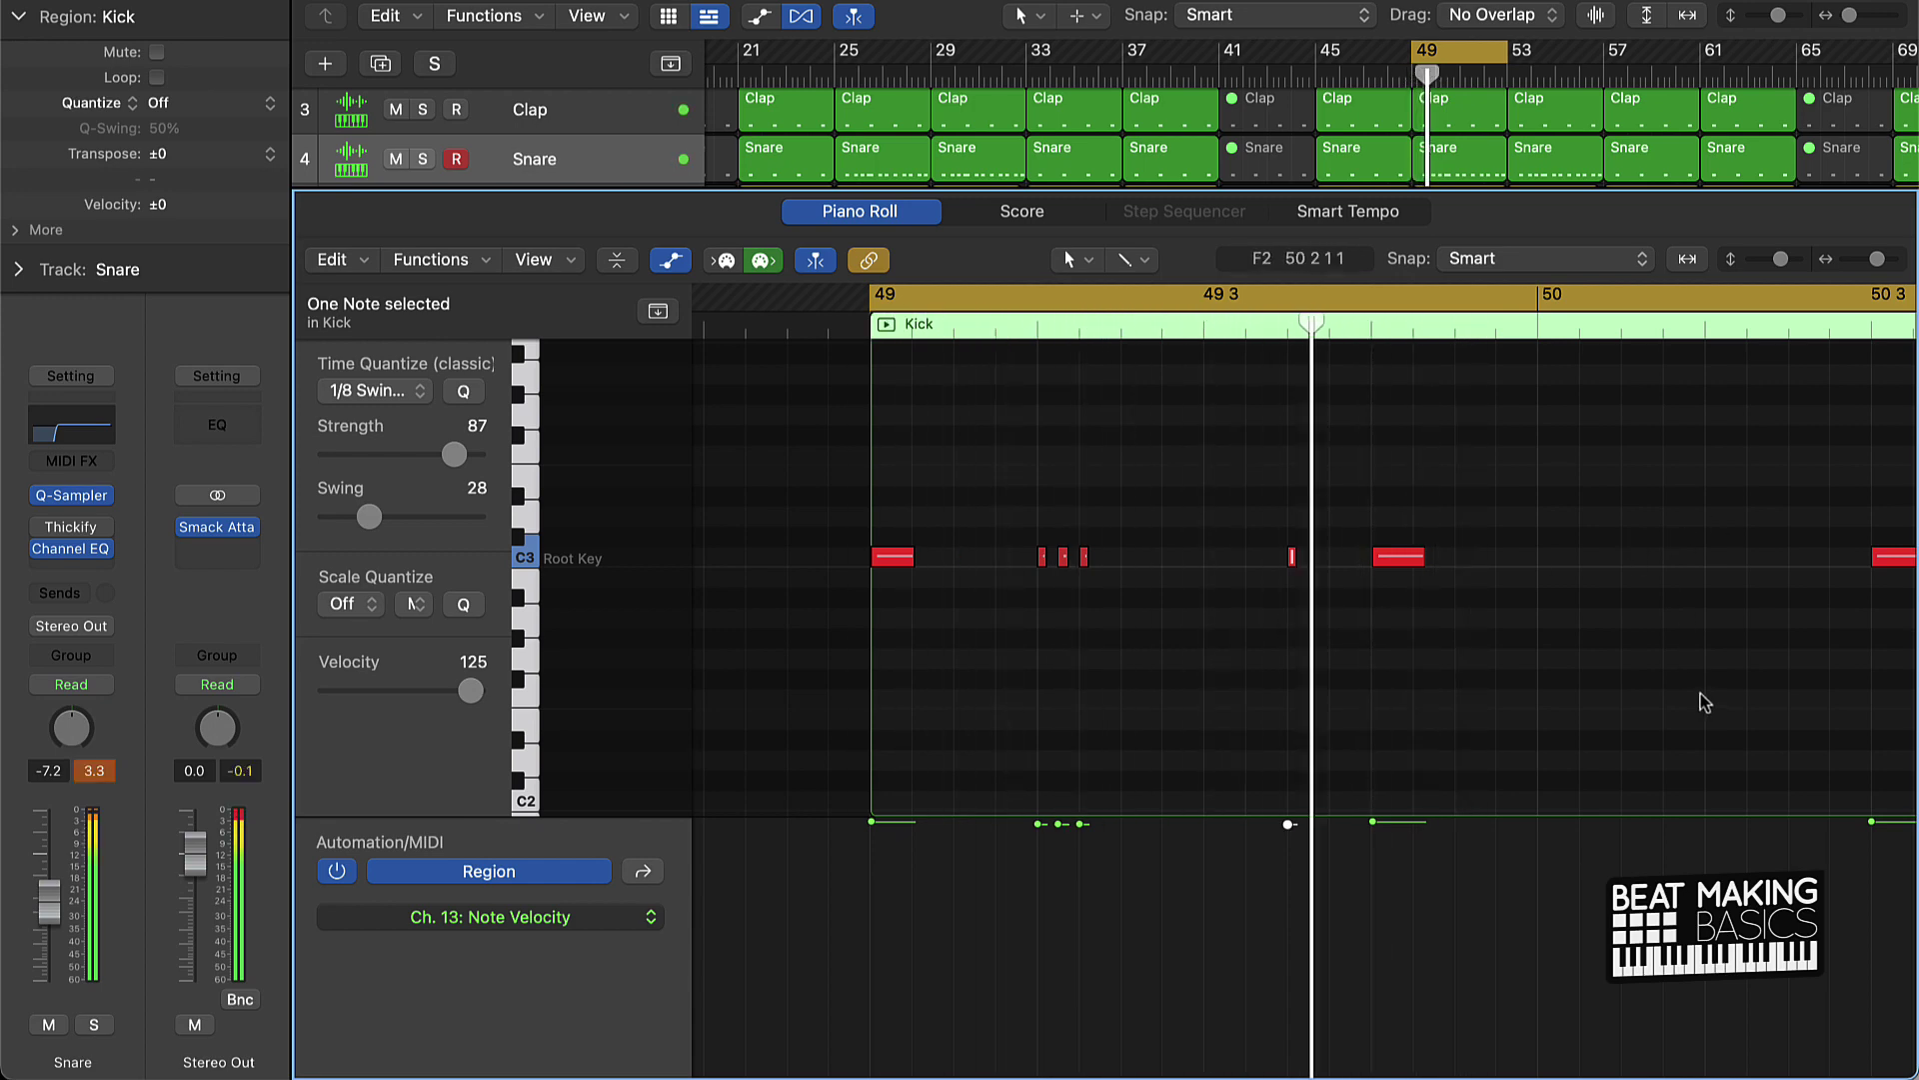
Step: Add short C3 kick notes halfway through beat 4 of bar 49 and beat 1 of bar 50, plus a four-note run ending bar 50
left_click(1627, 557)
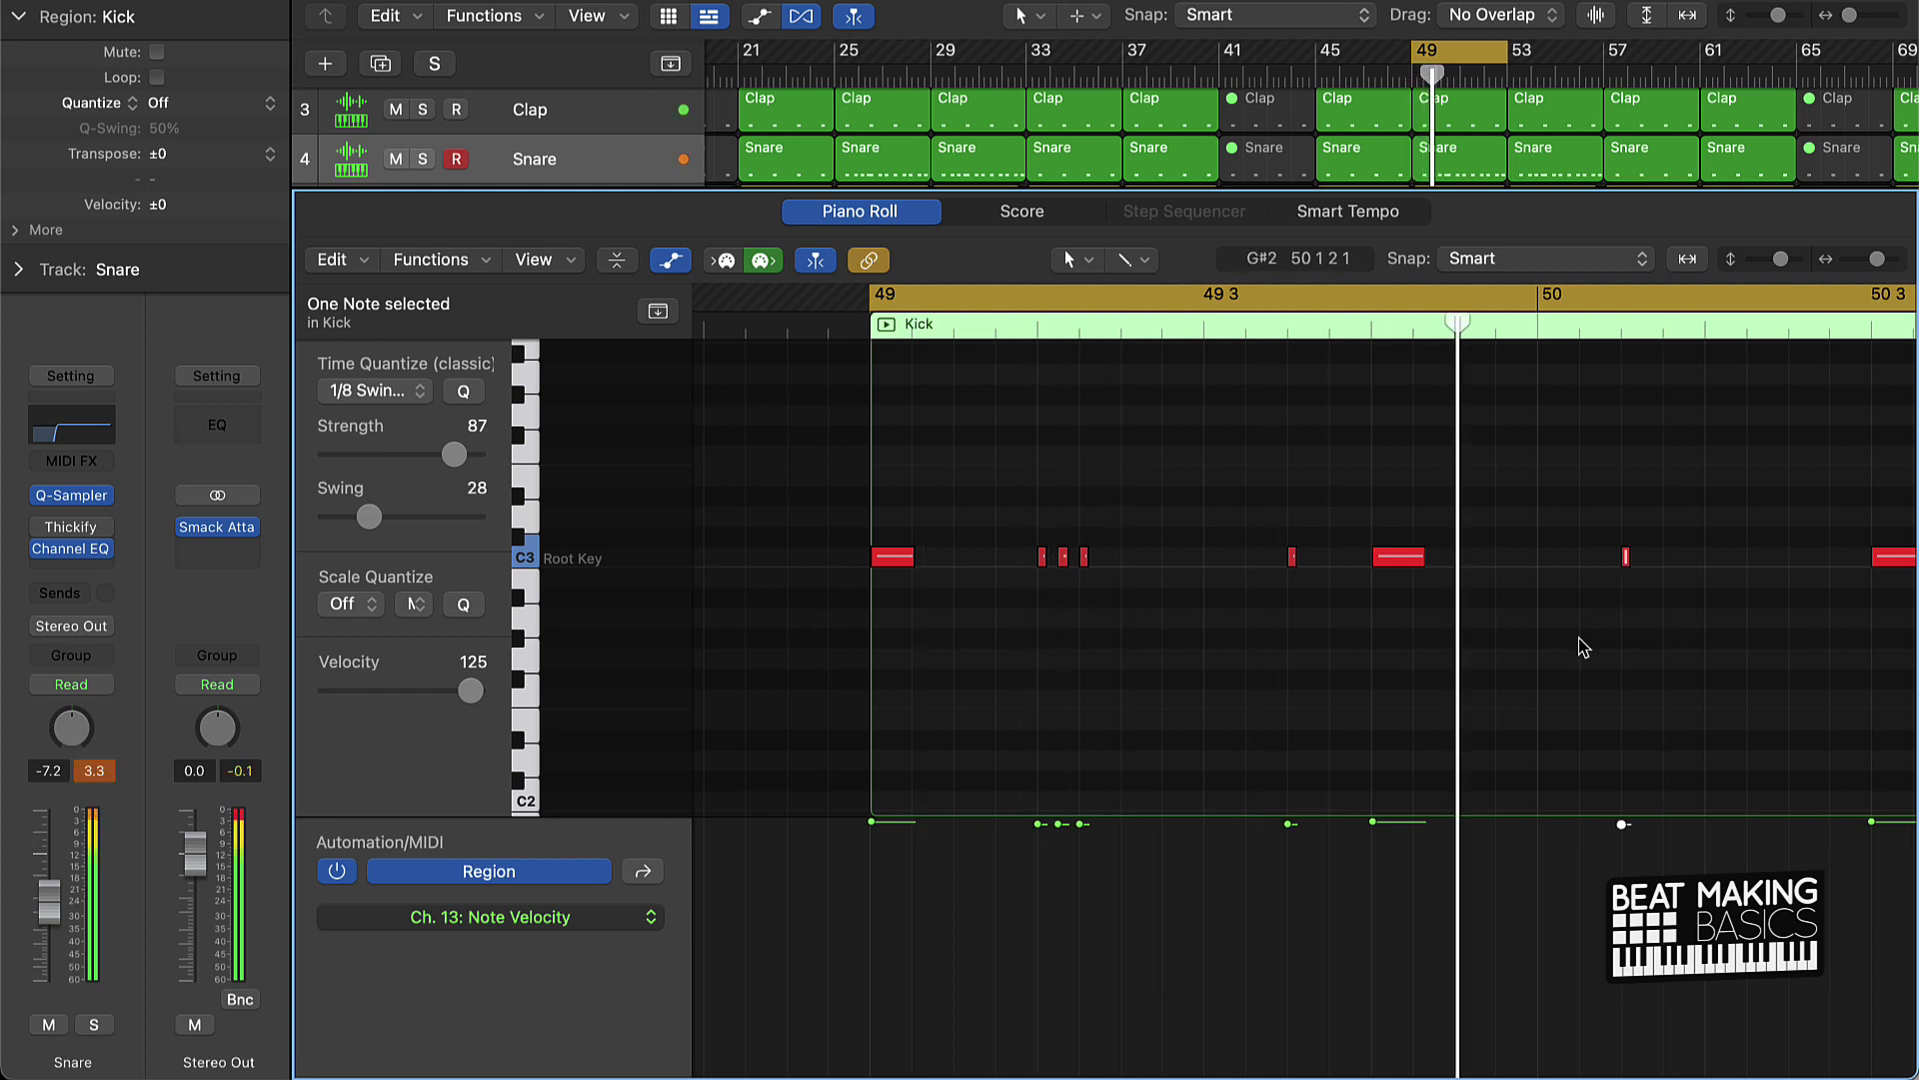
left_click(1483, 560)
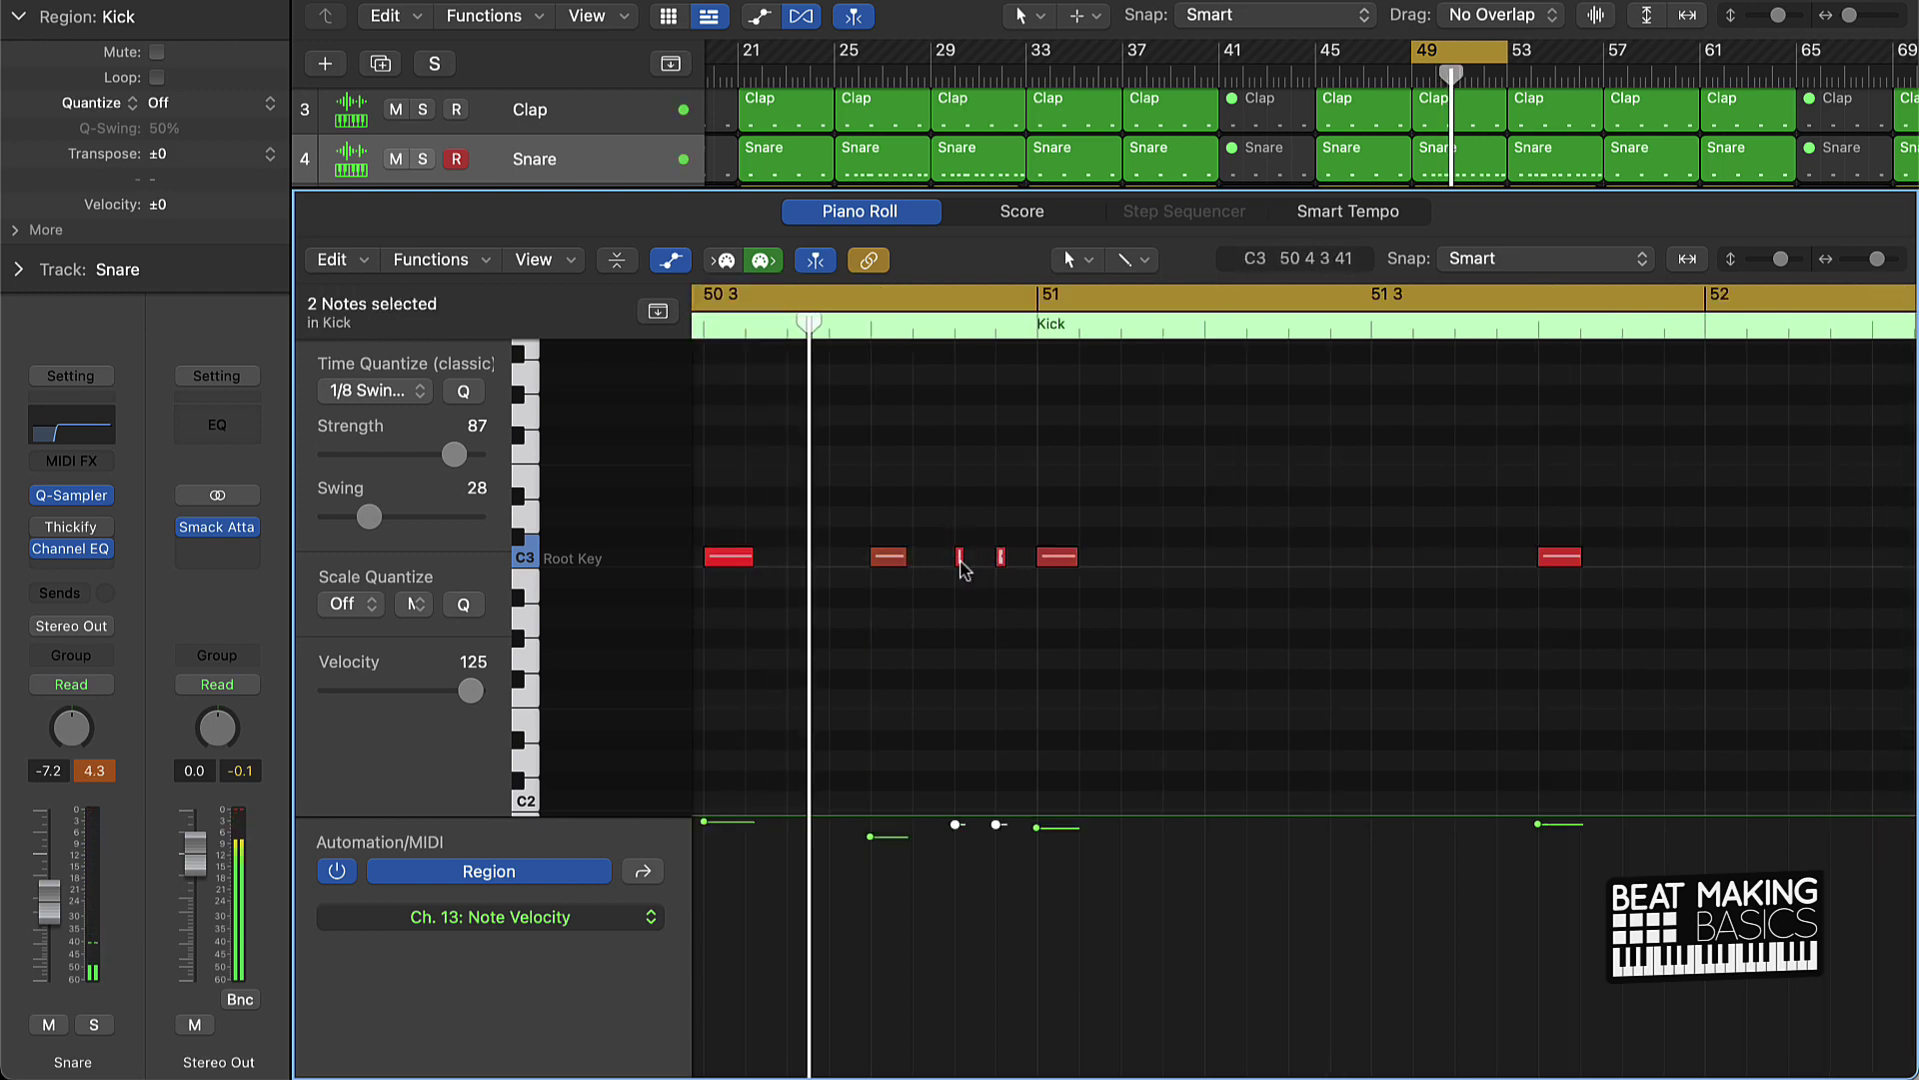
left_click_drag(960, 562, 974, 566)
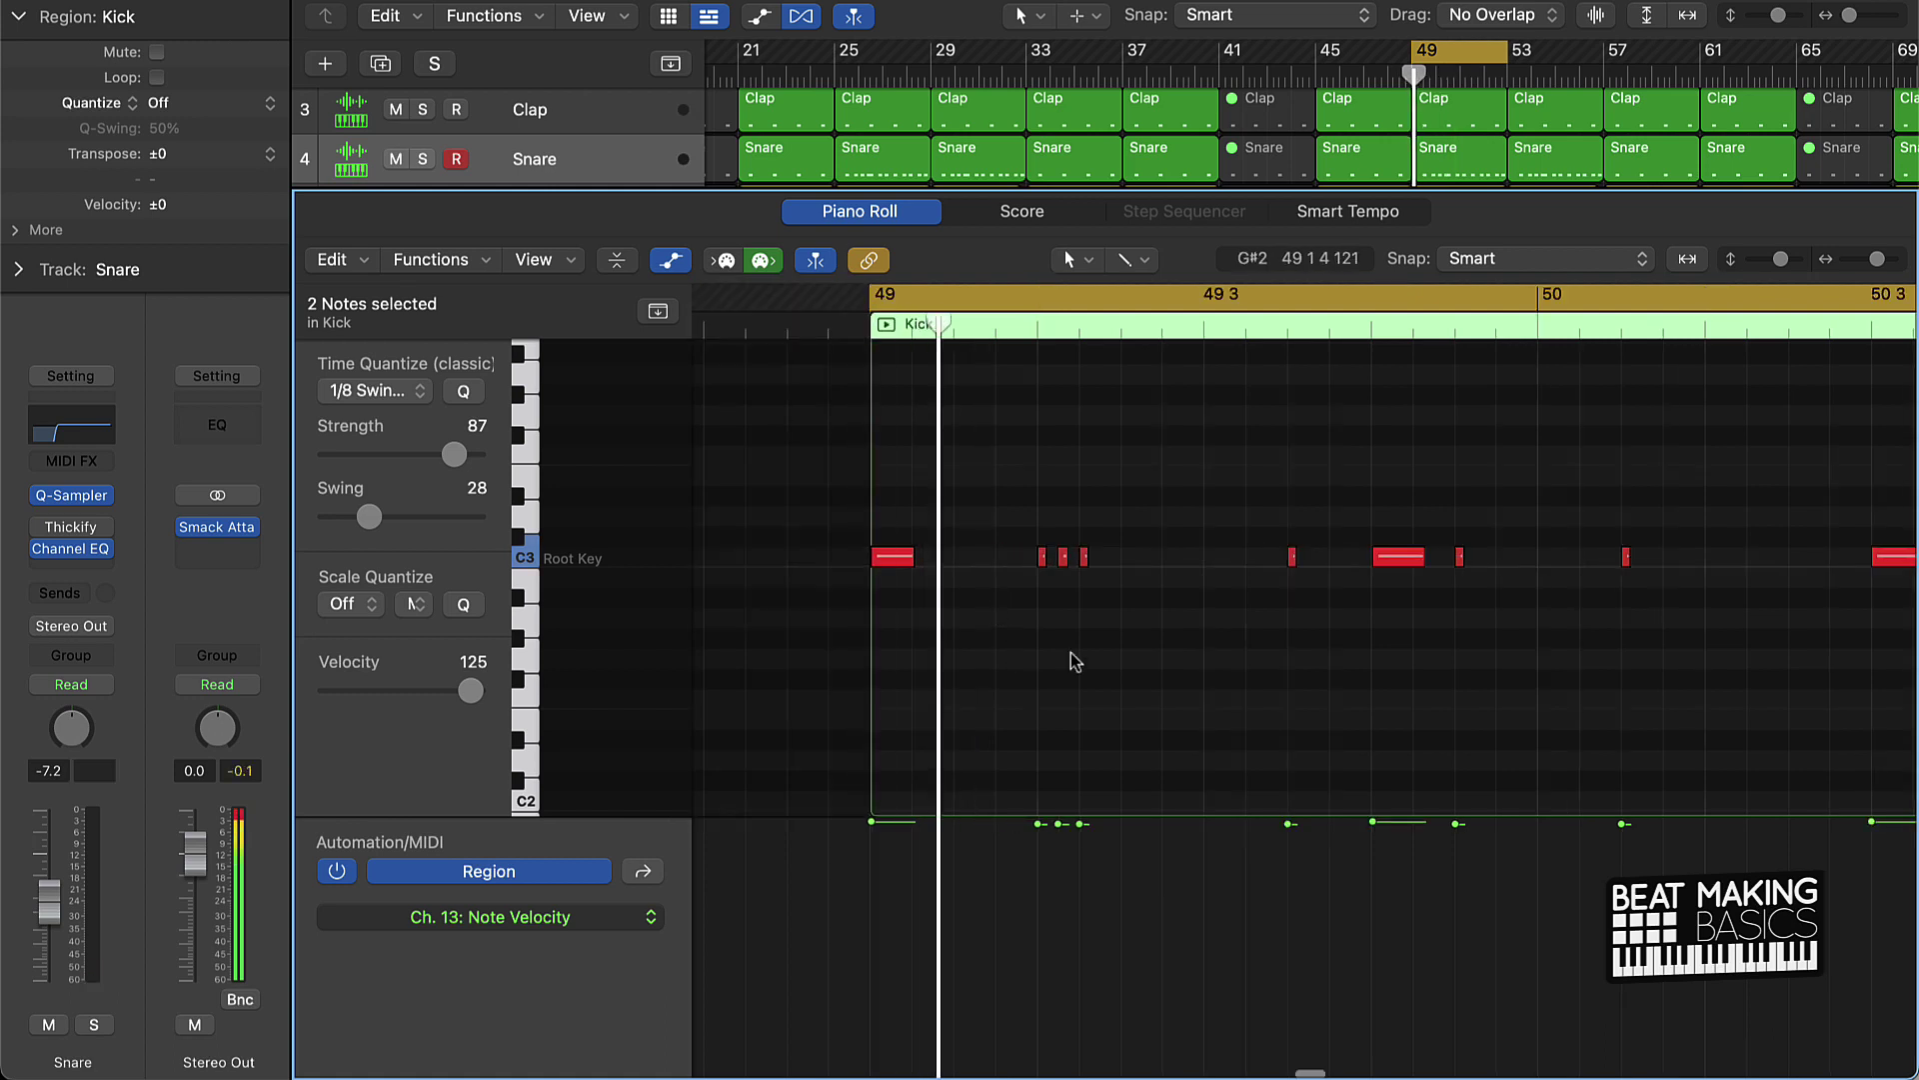
left_click(1241, 668)
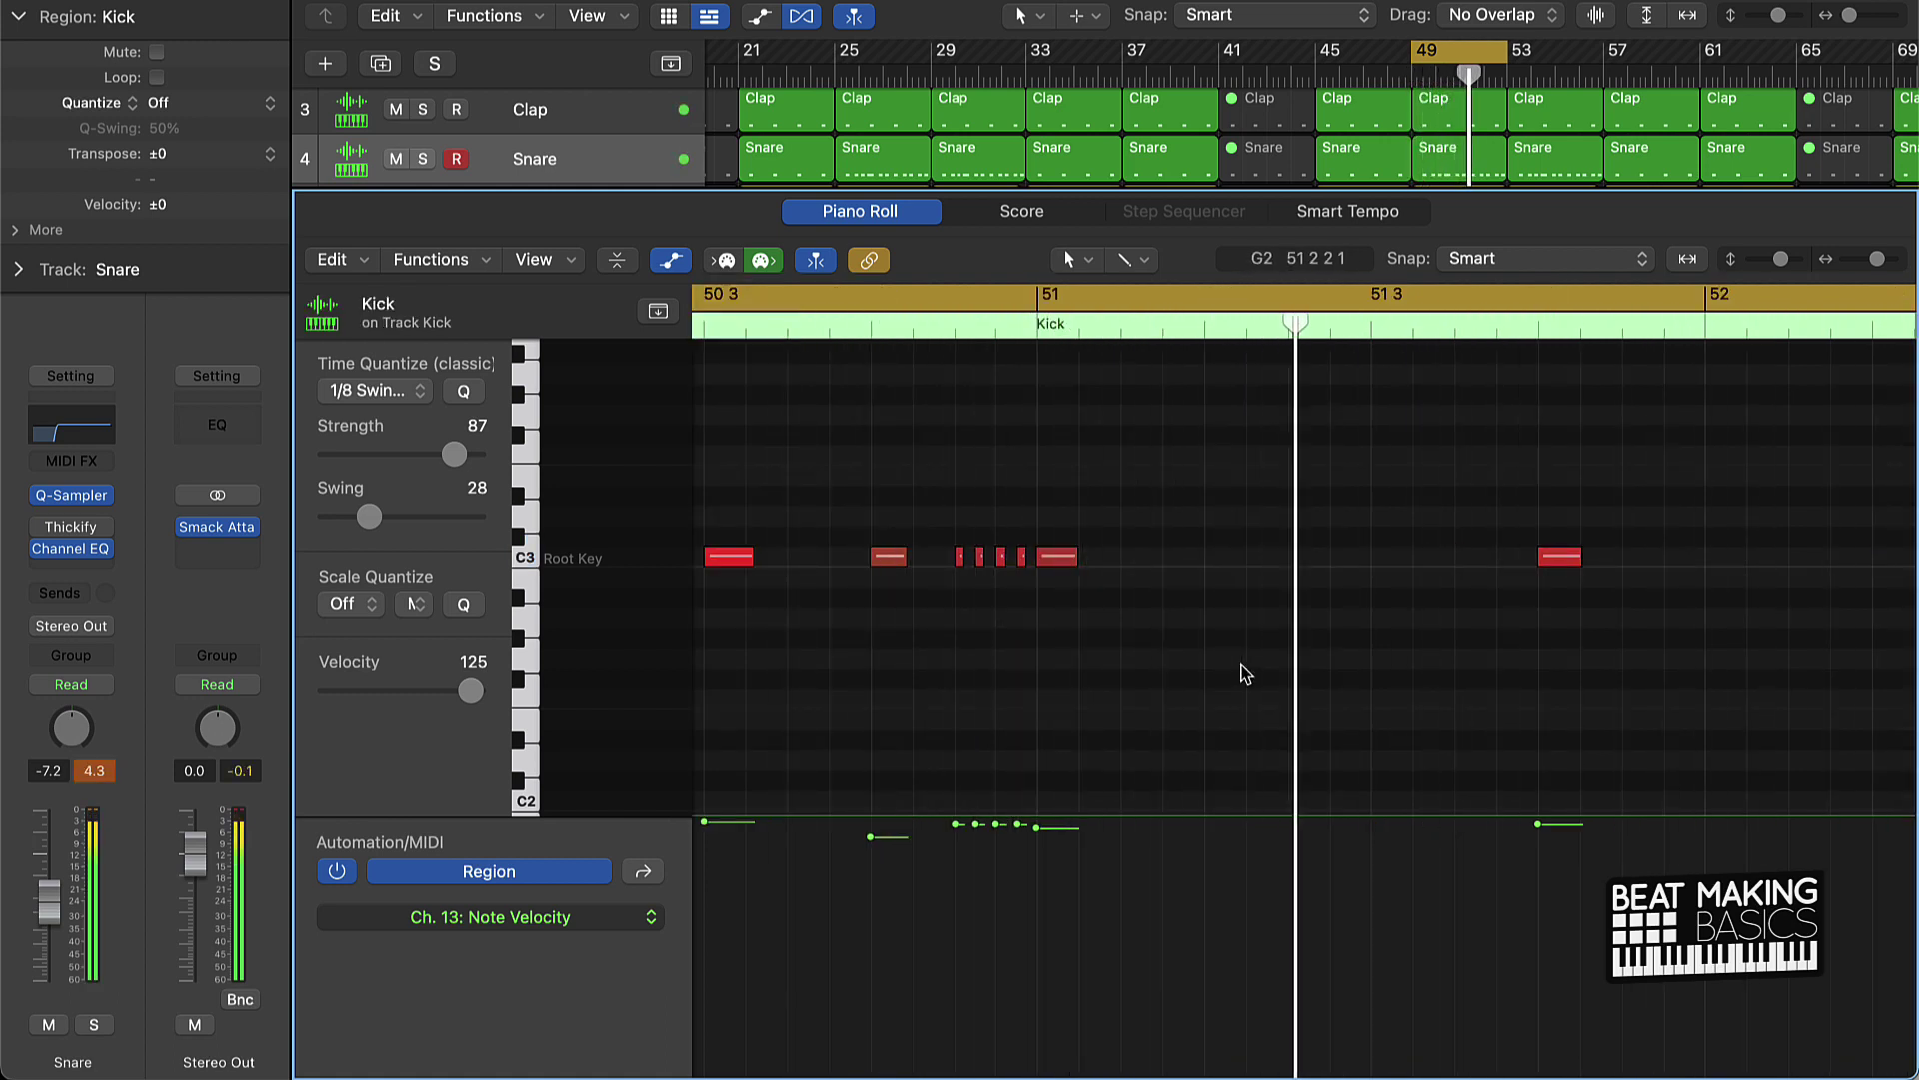
Step: Add short kick notes halfway through beats 2 and 4 of bar 51, a four-note run before beat 4, and notes in beats 1 and 2 of bar 52
left_click(989, 324)
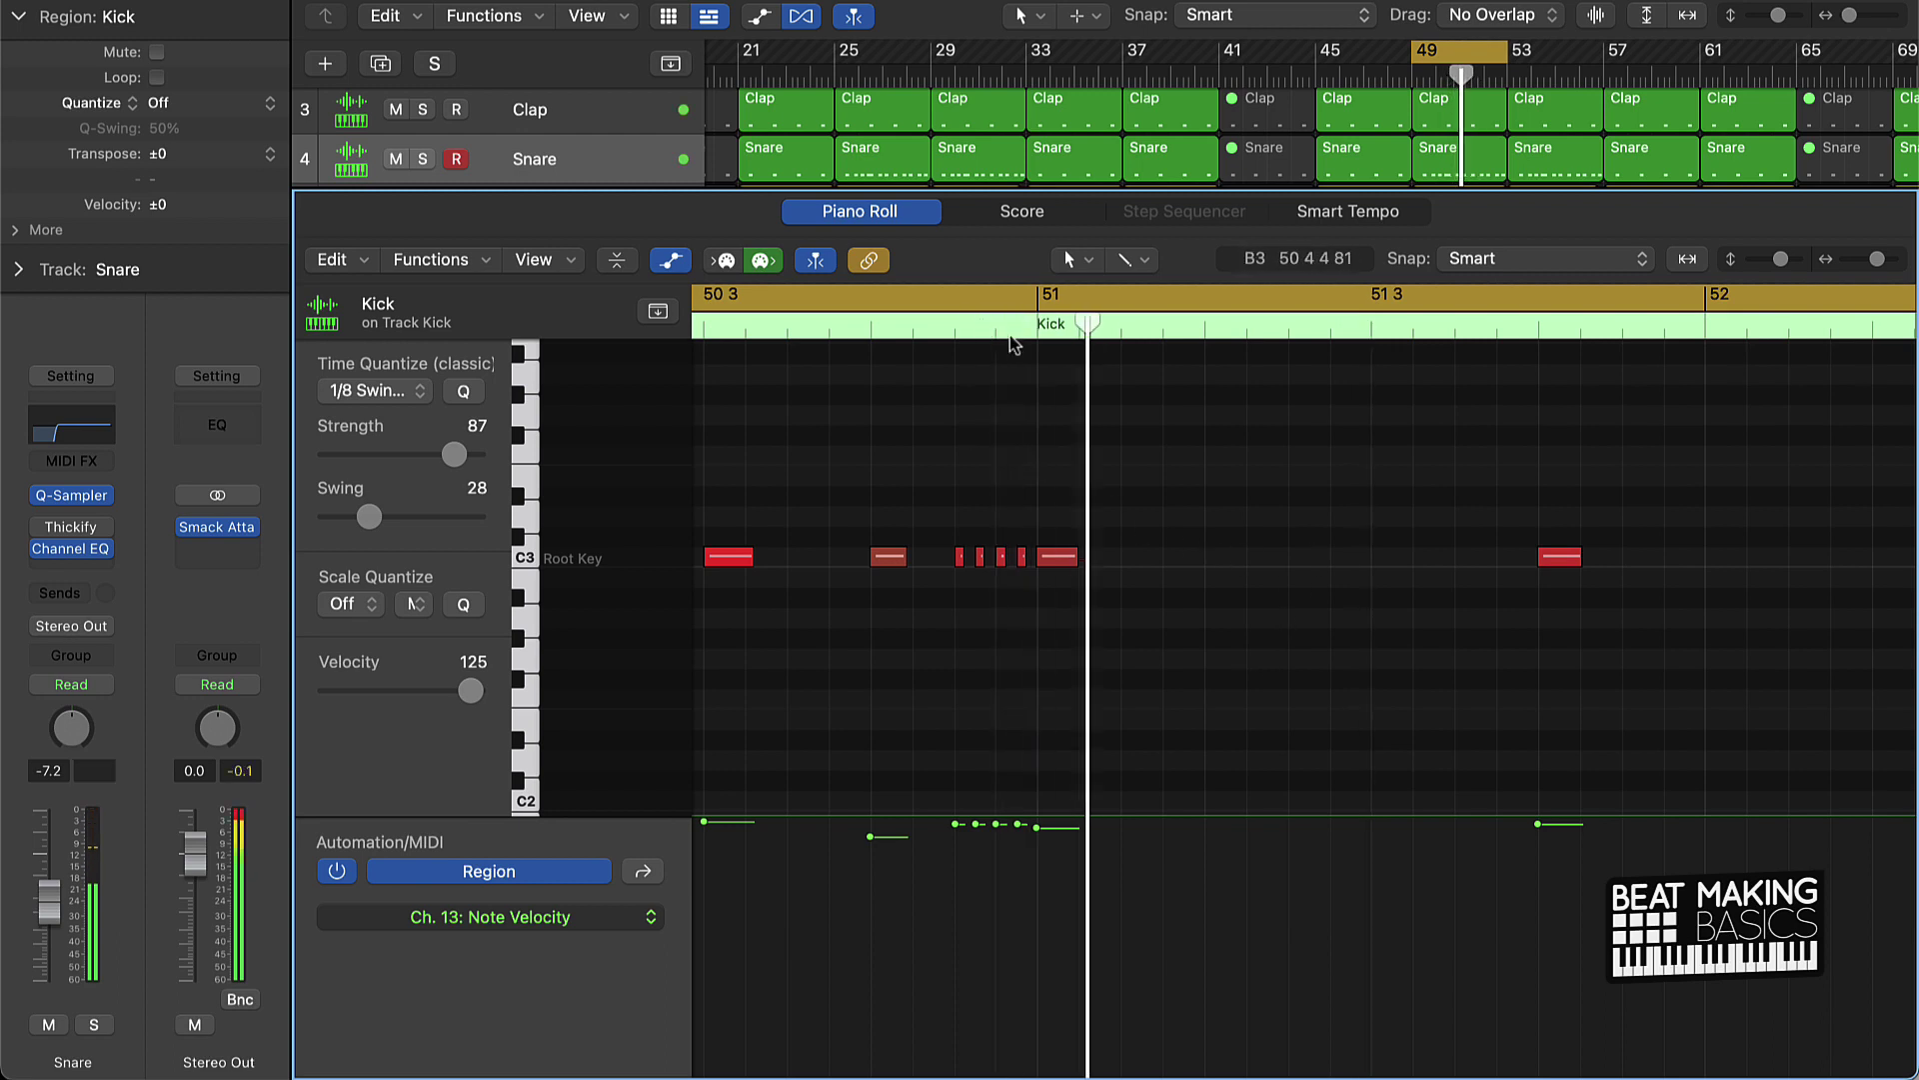
key("space")
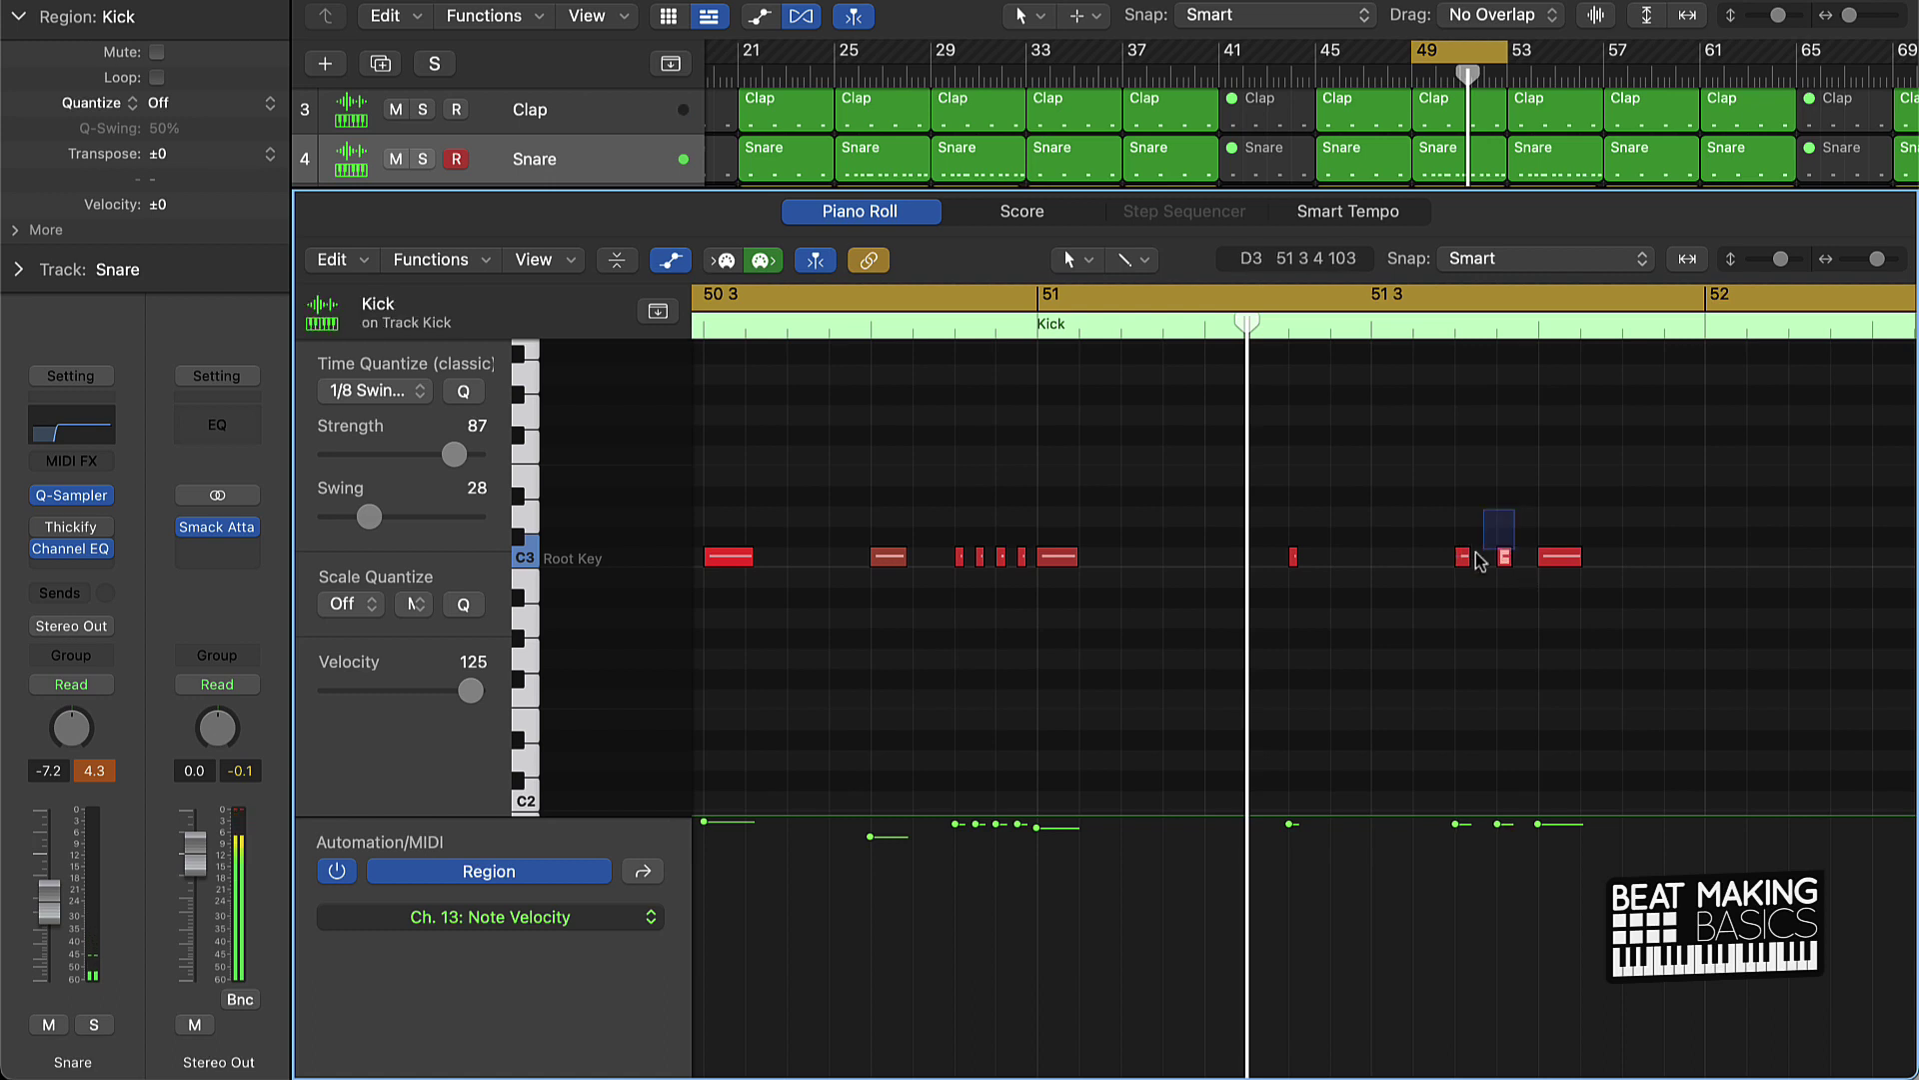
left_click_drag(1465, 570, 1481, 562)
key("space")
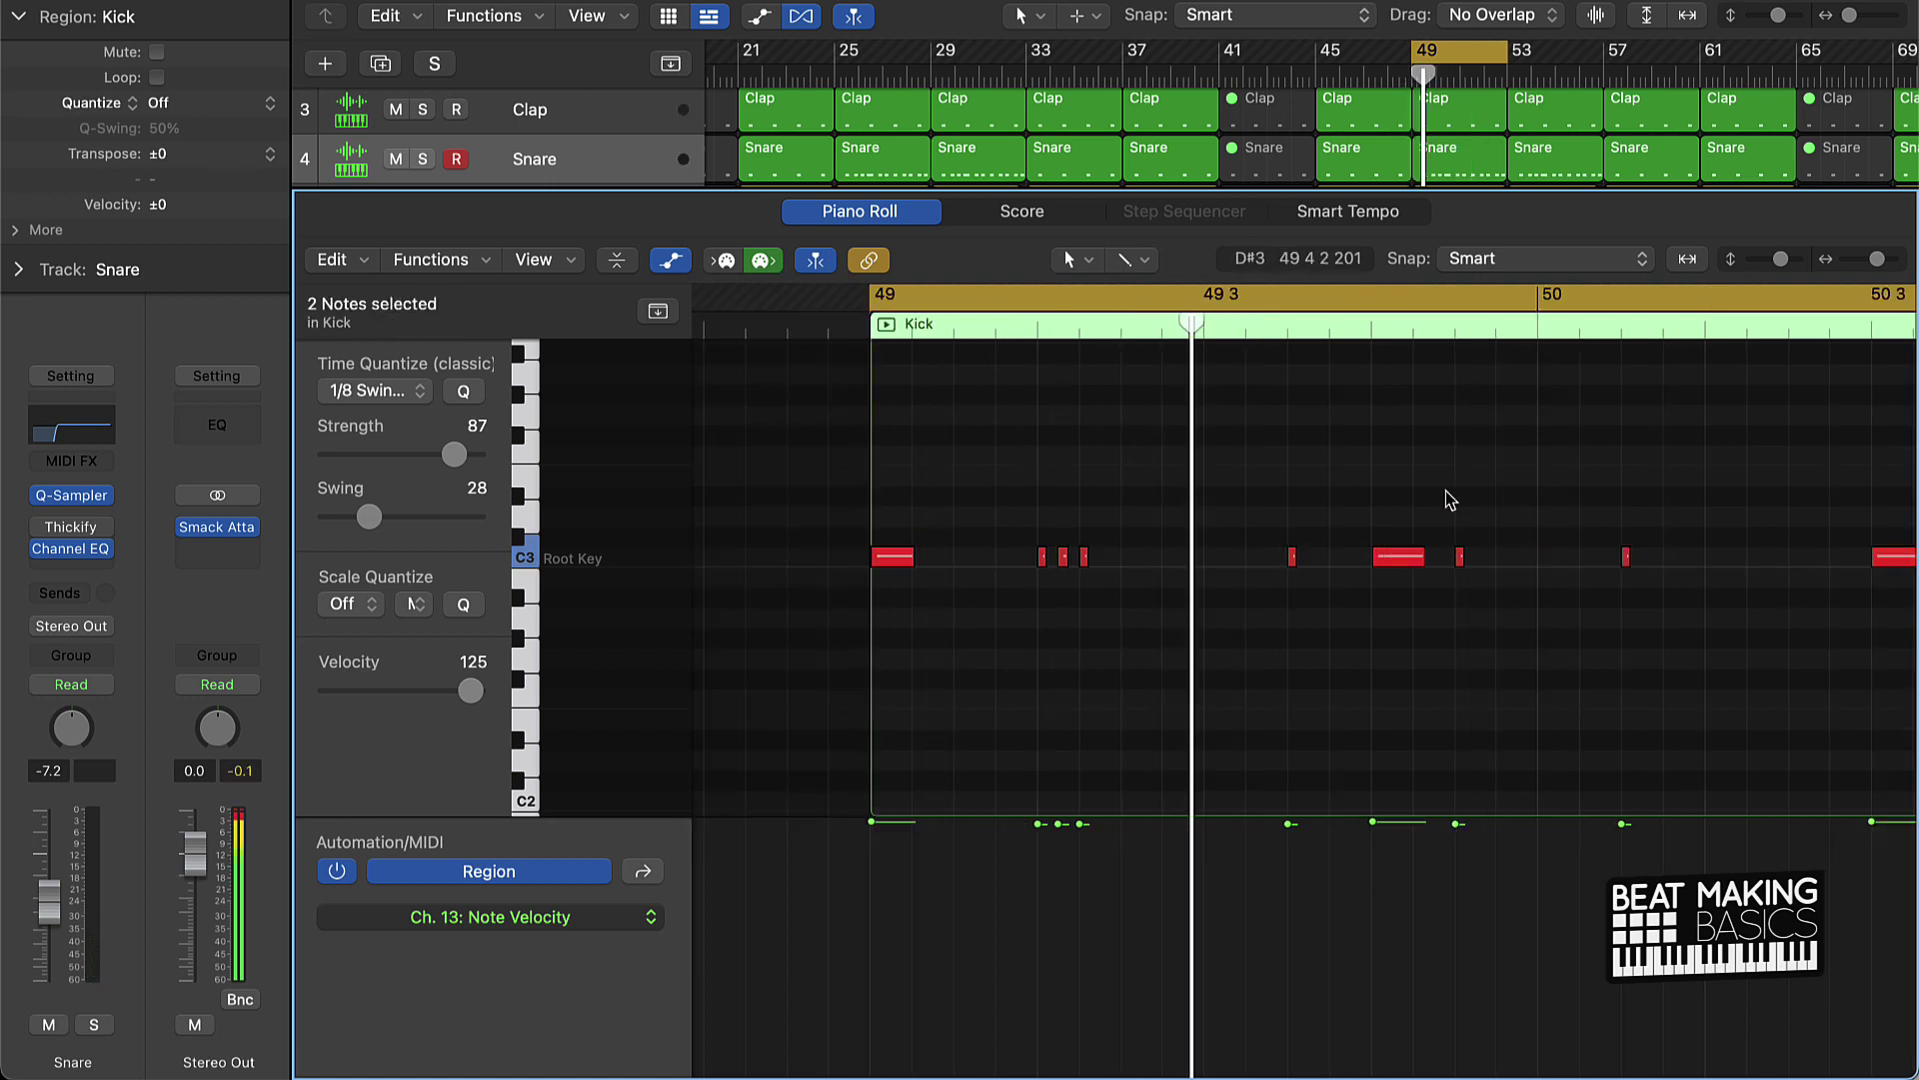
left_click(1445, 490)
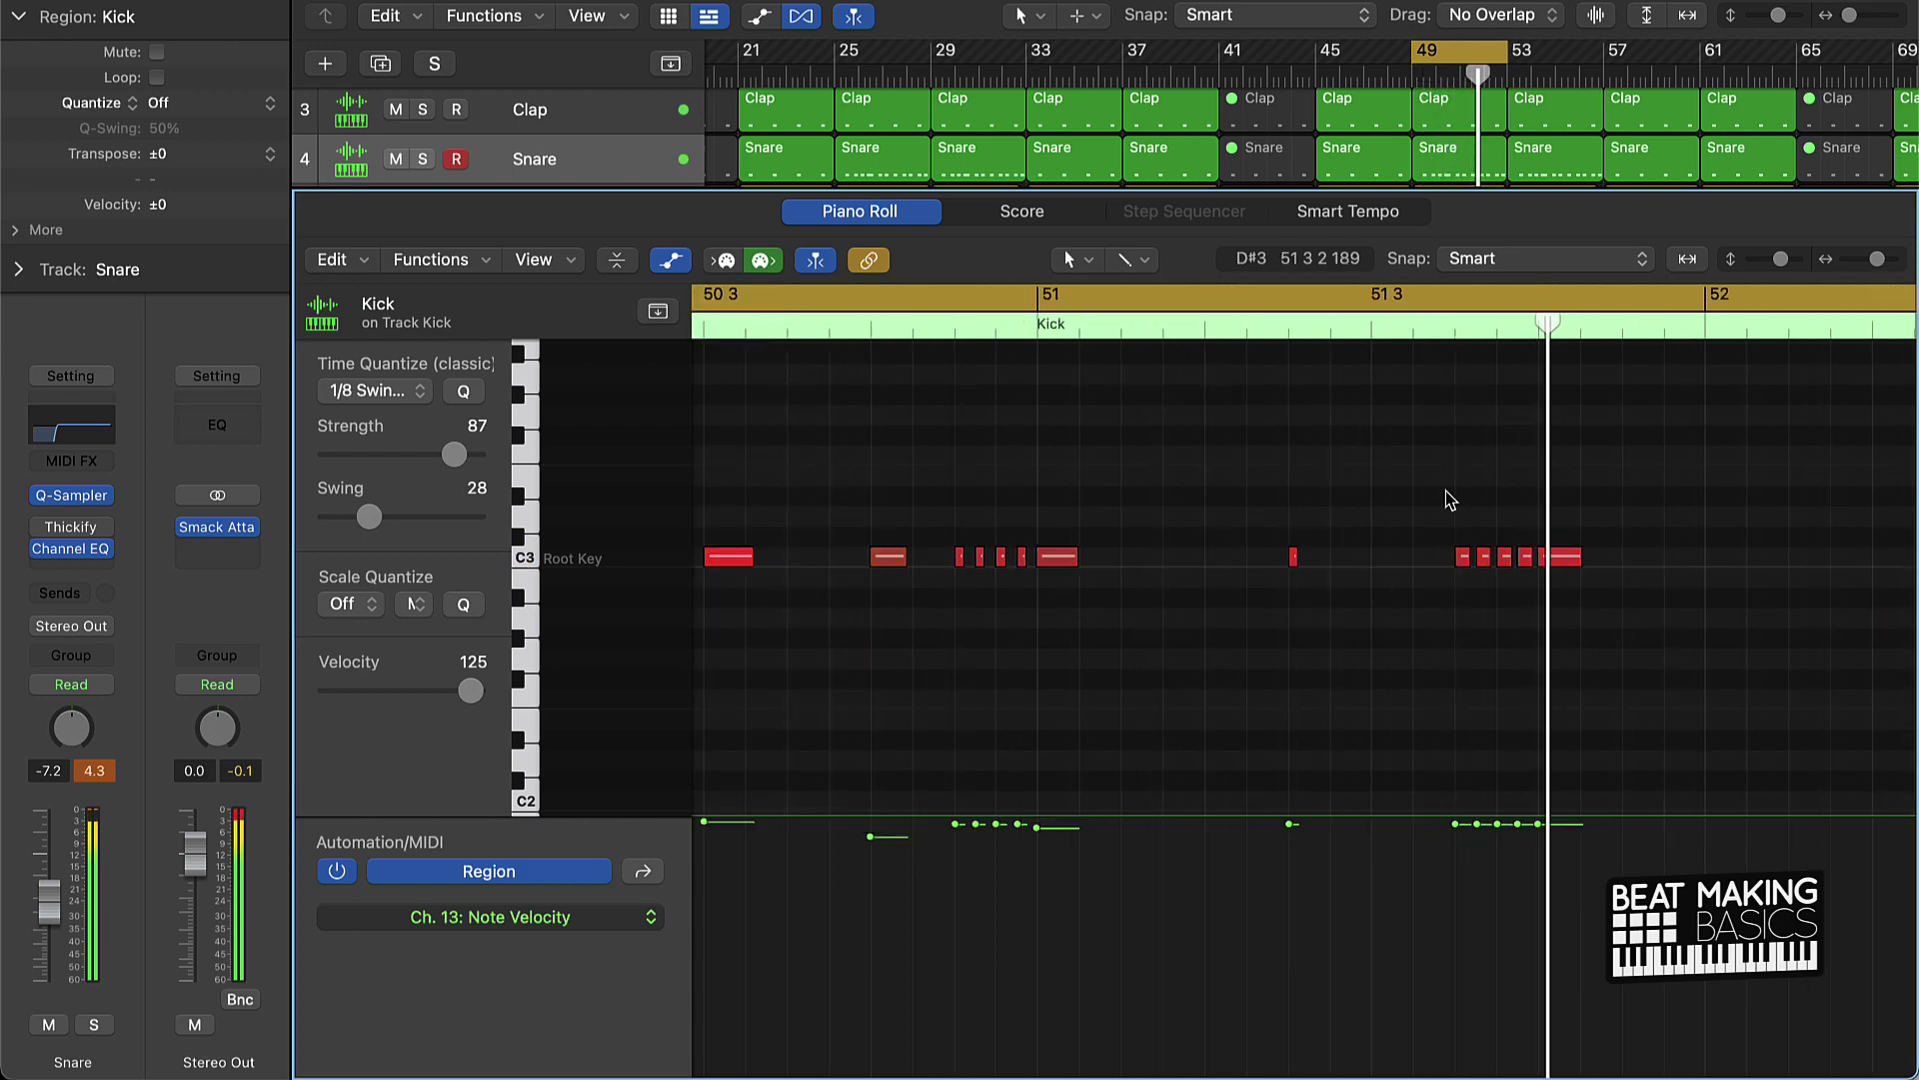
left_click(1635, 556, "super")
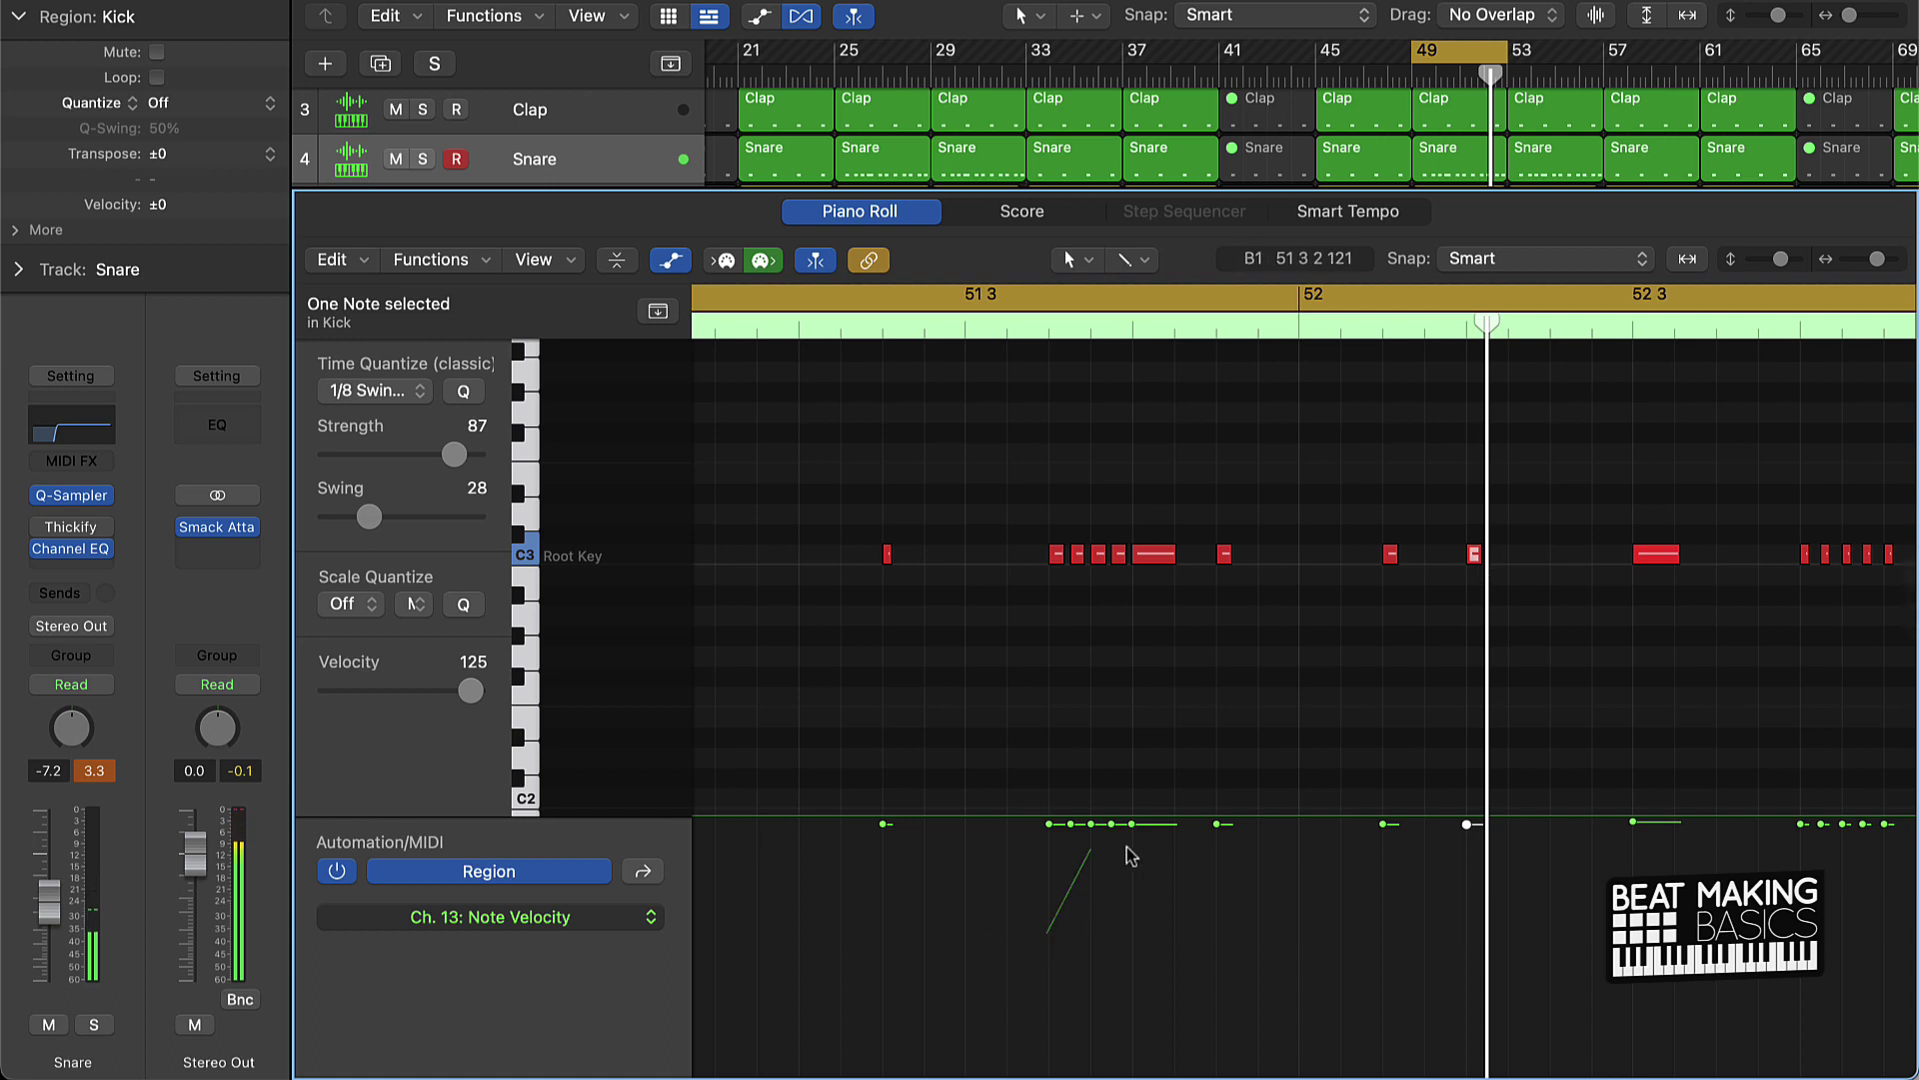
Step: Shape rising velocity ramps across the short kick note runs in bars 49, 50, 51 and 52
left_click_drag(1157, 828, 1015, 887)
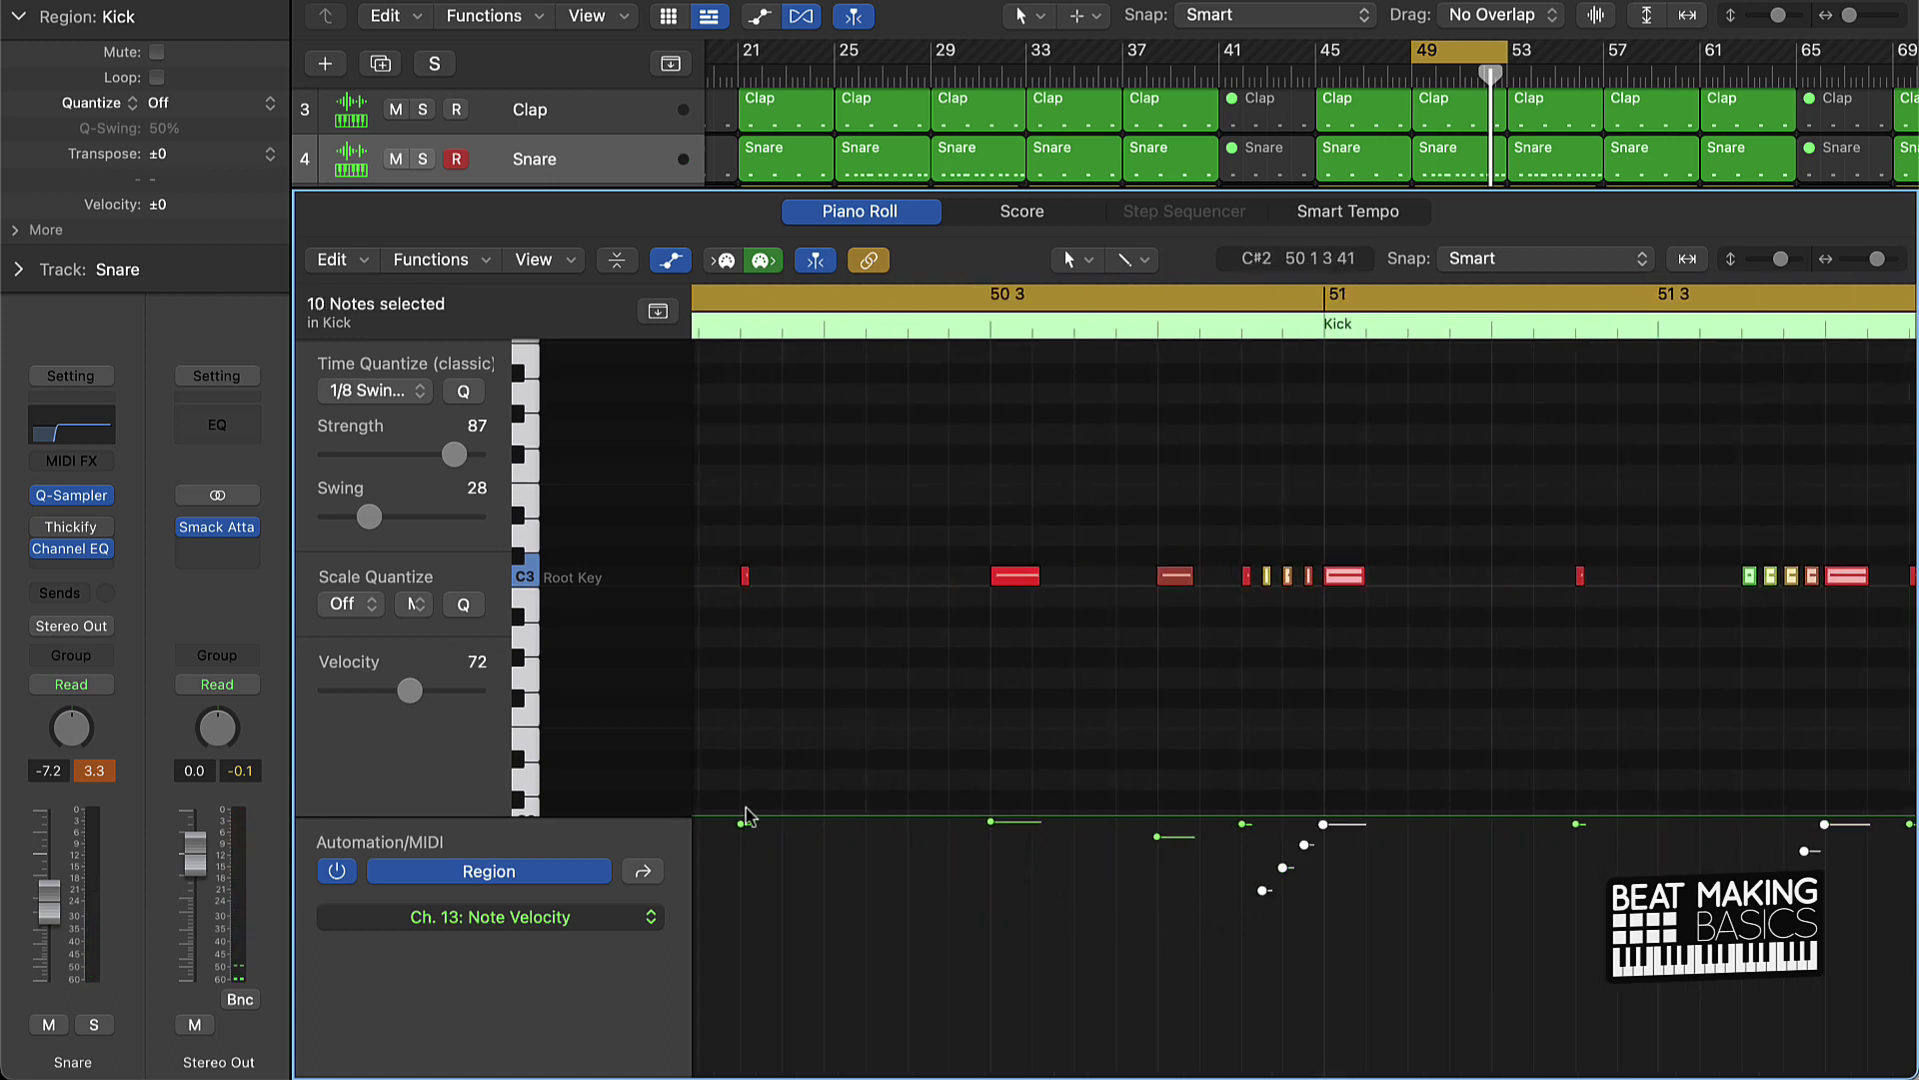
scroll(744, 815, "left", 10)
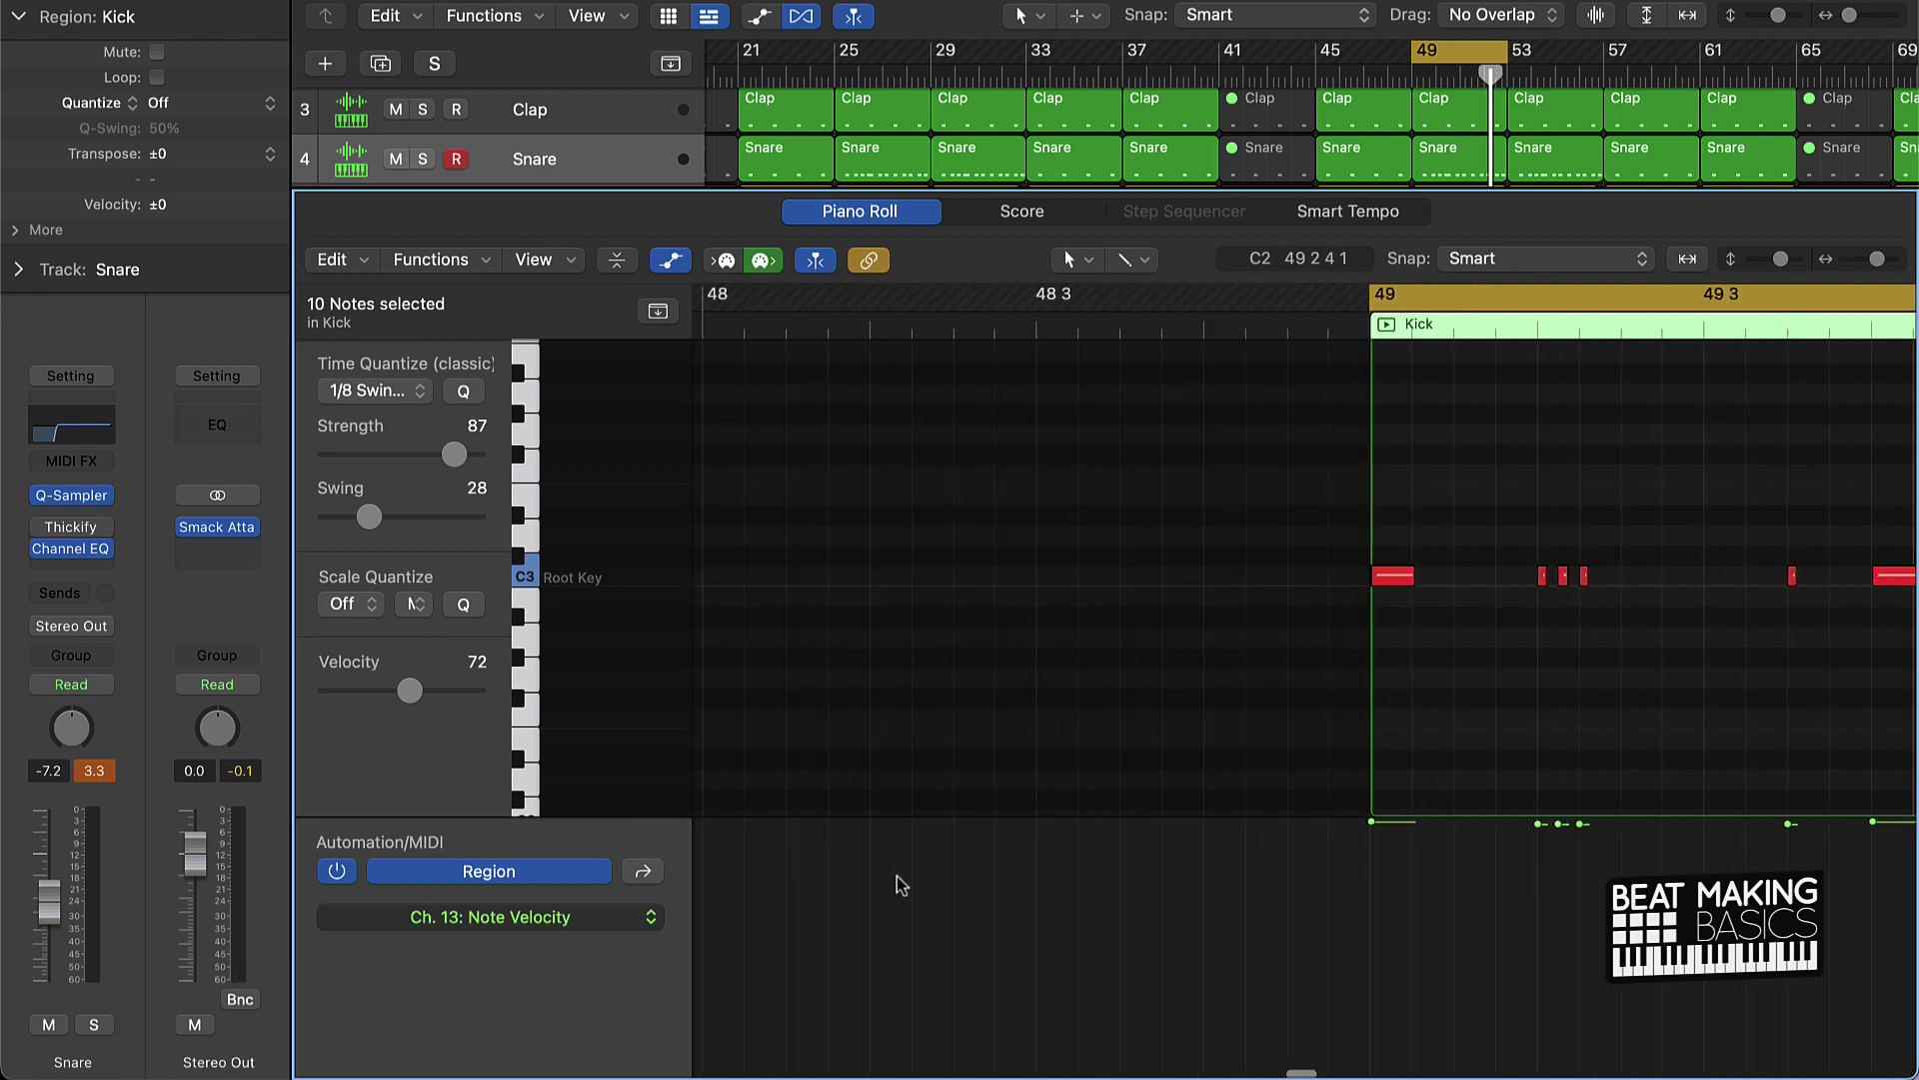
scroll(902, 886, "right", 3)
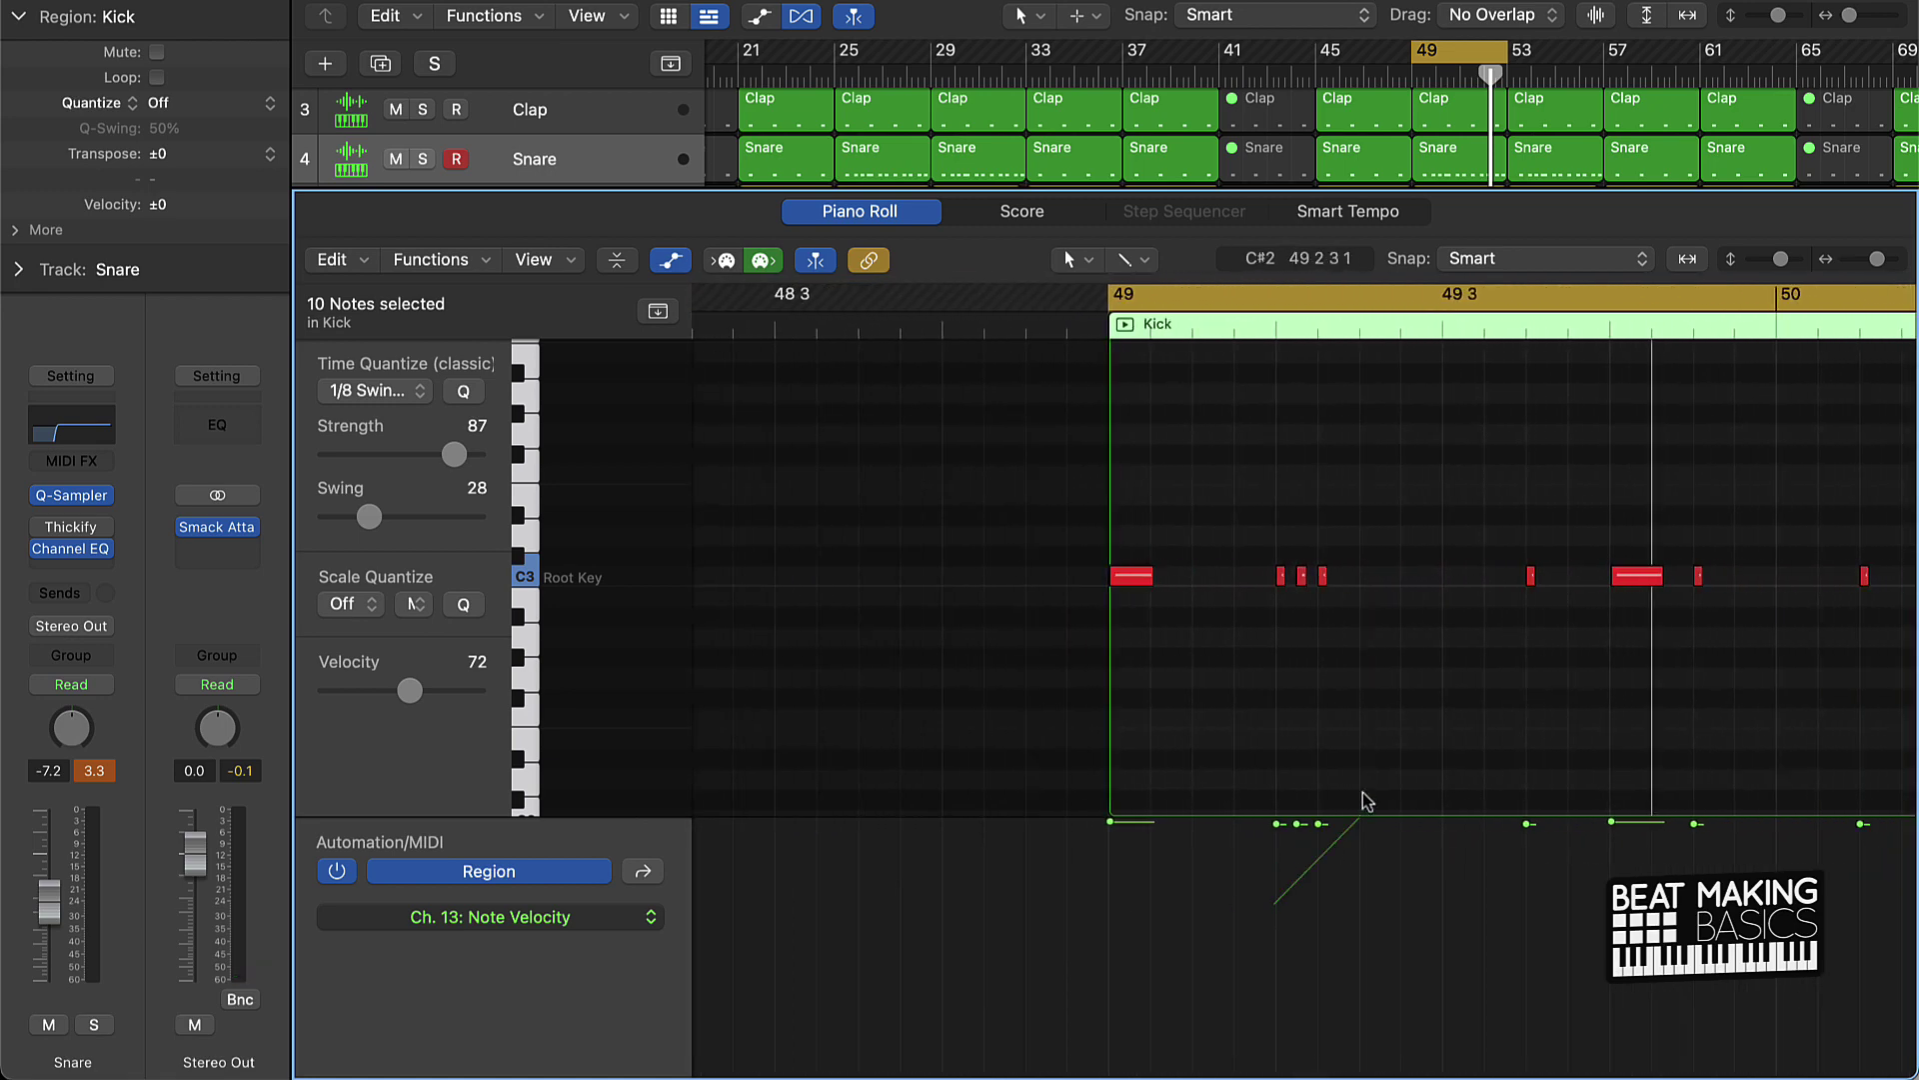
scroll(1460, 924, "right", 10)
scroll(1435, 916, "right", 5)
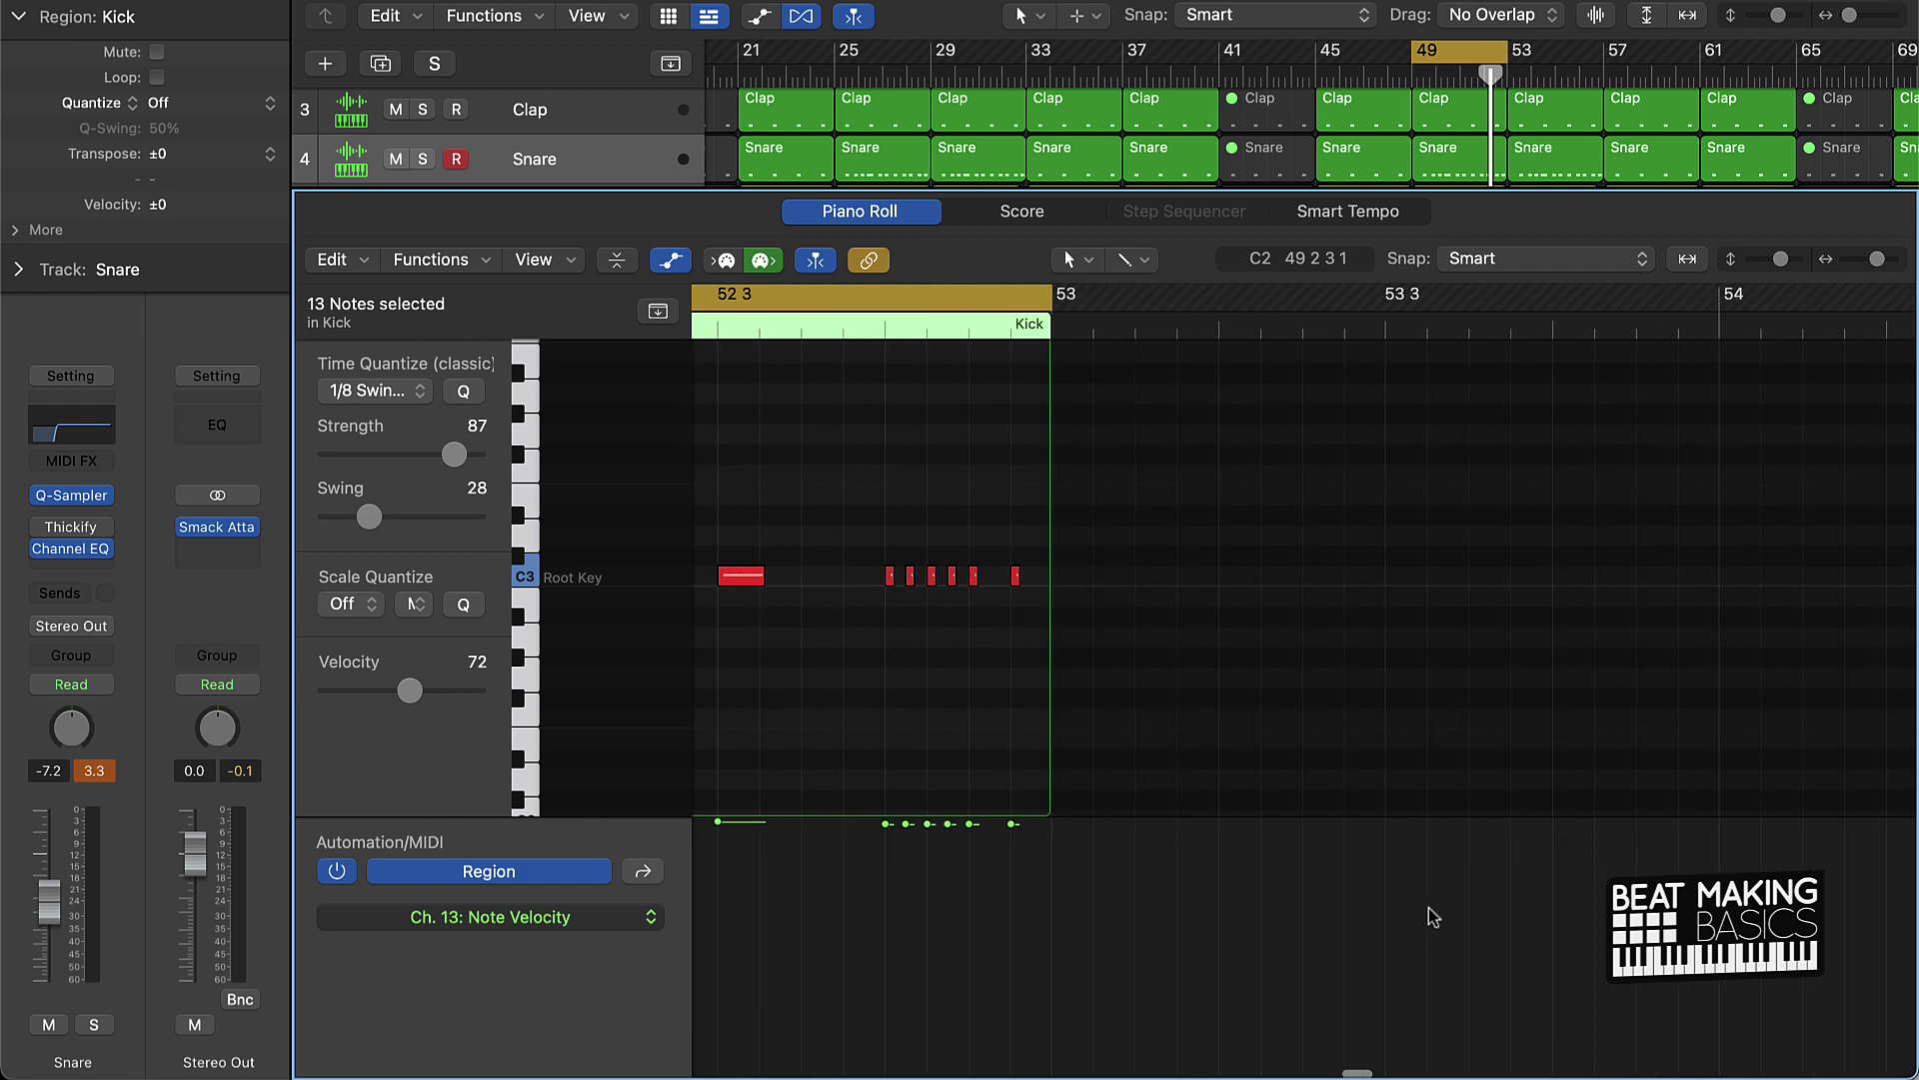
left_click_drag(878, 950, 984, 815)
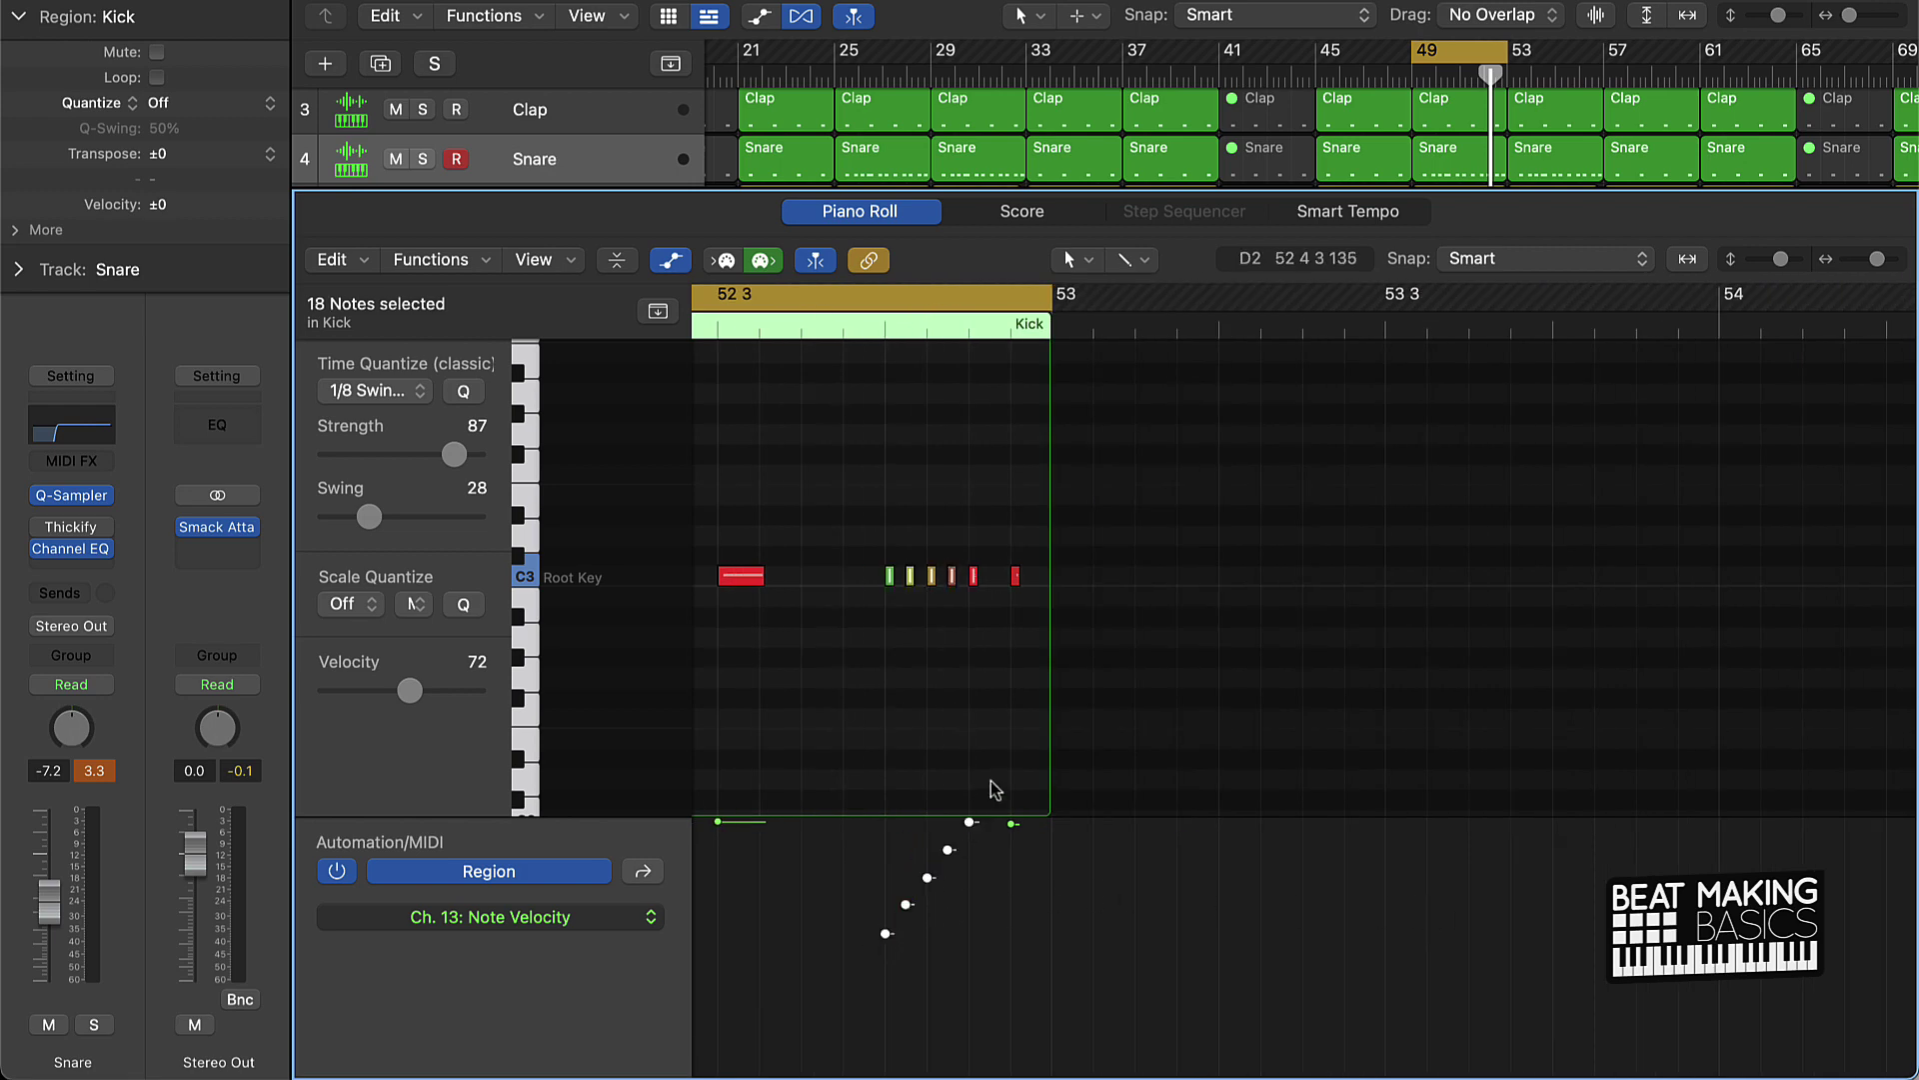
Step: Raise the velocities of bar 49's three-note run, lower the first note of bar 50's closing run, and close the note editor
key("space")
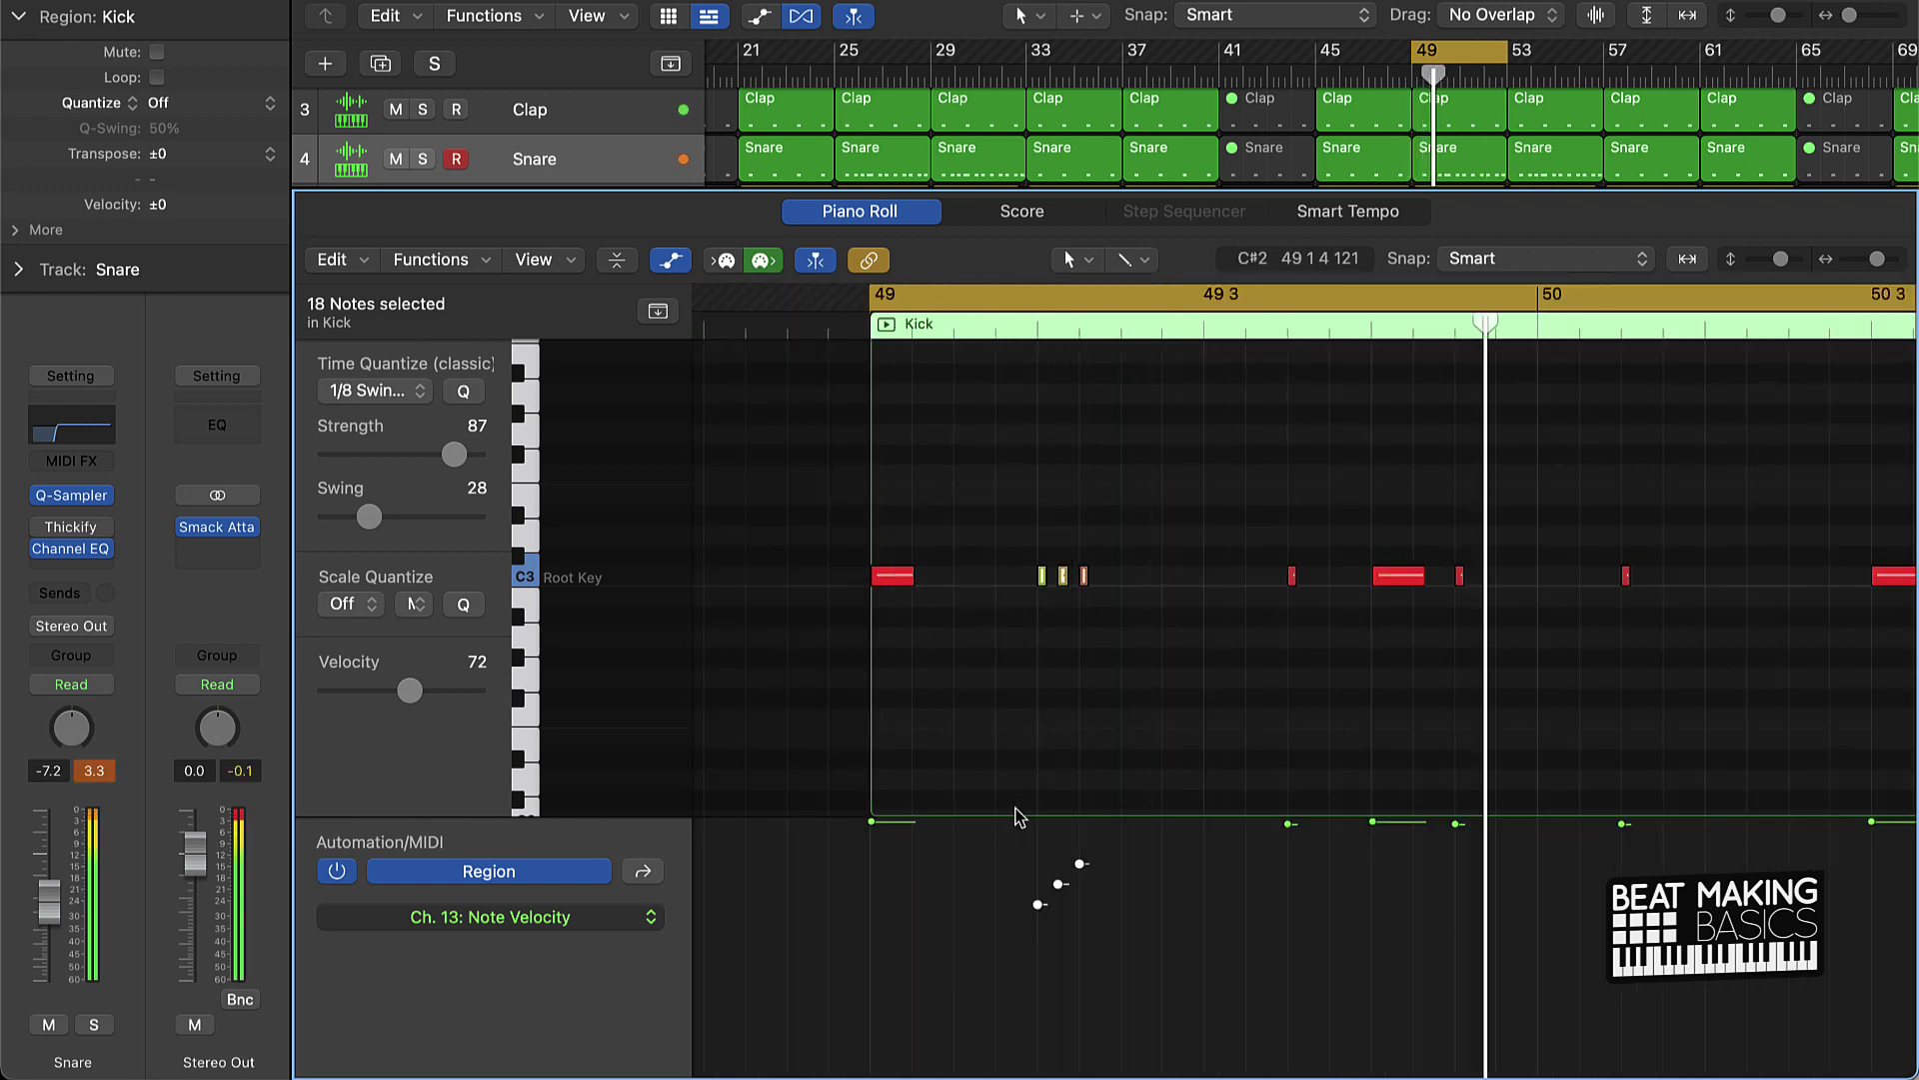
left_click_drag(1038, 904, 1041, 870)
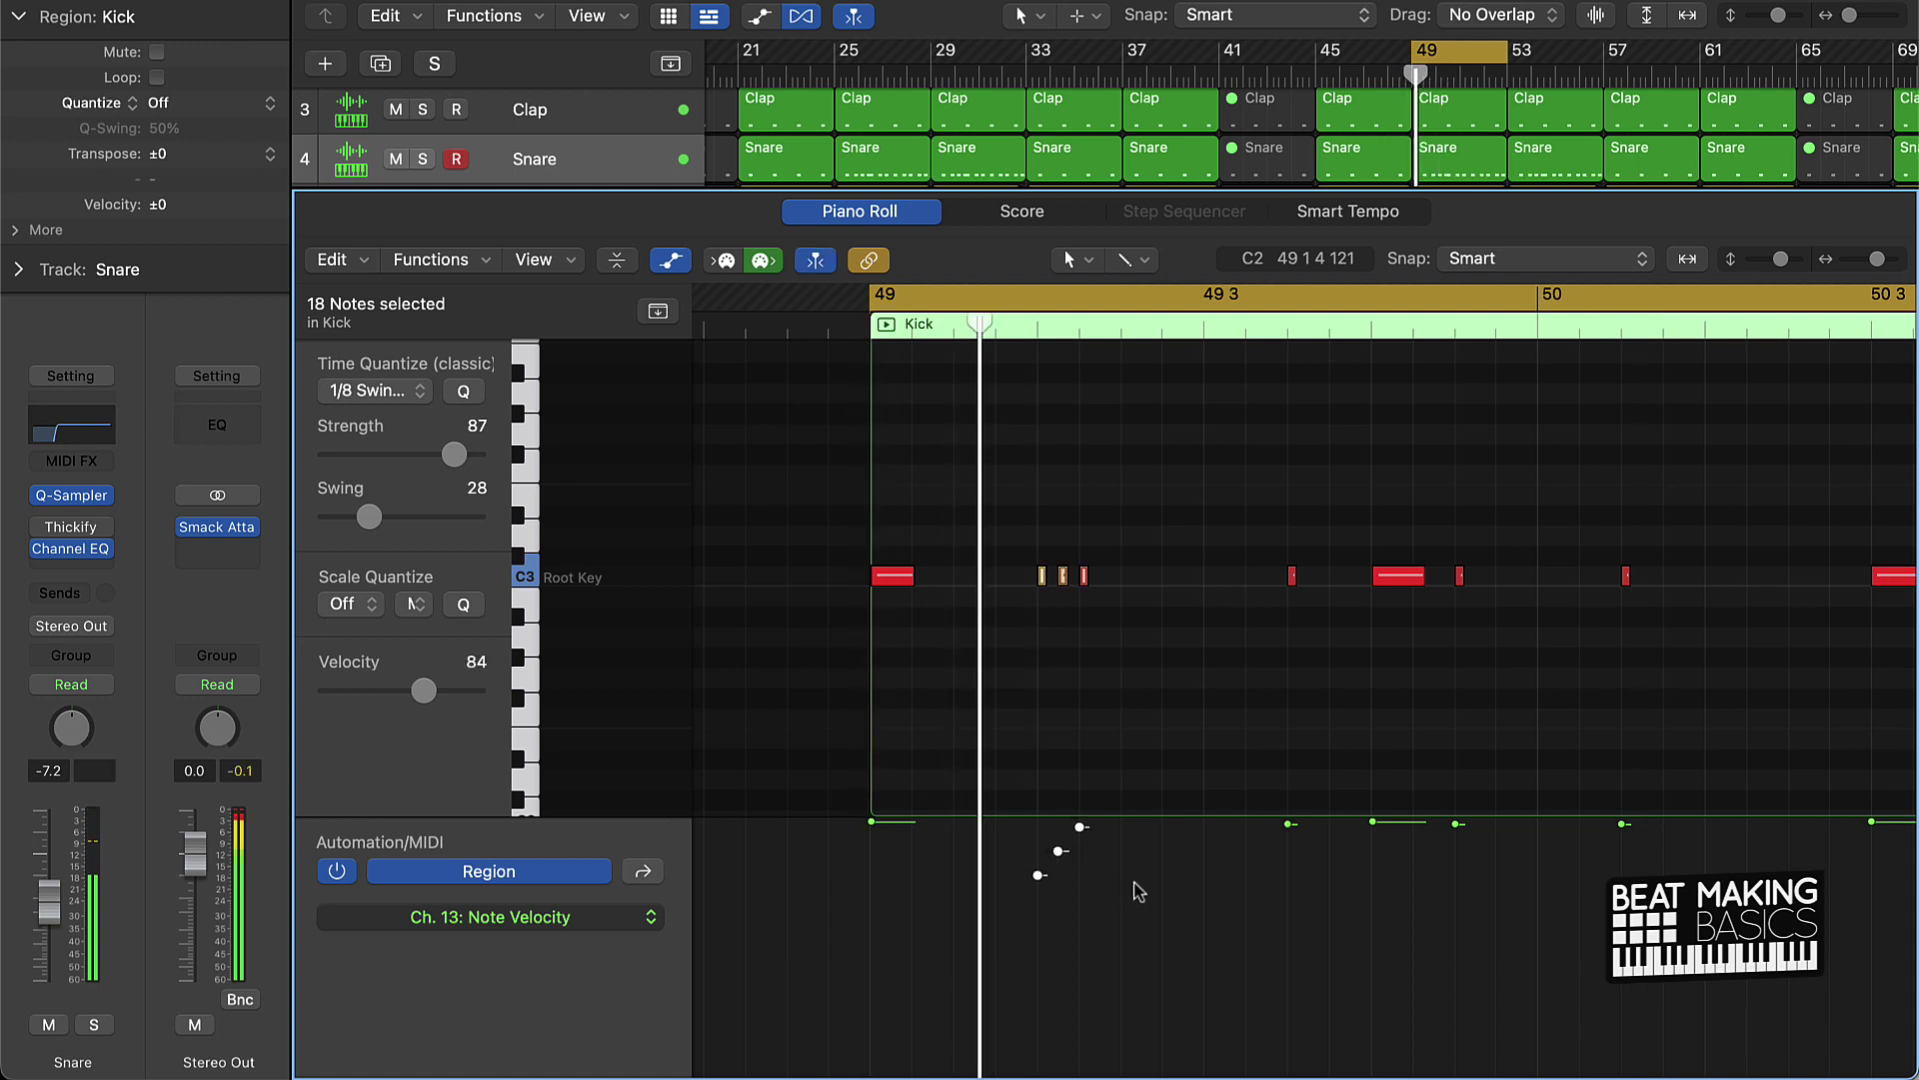
left_click(1137, 677)
scroll(1220, 740, "right", 9)
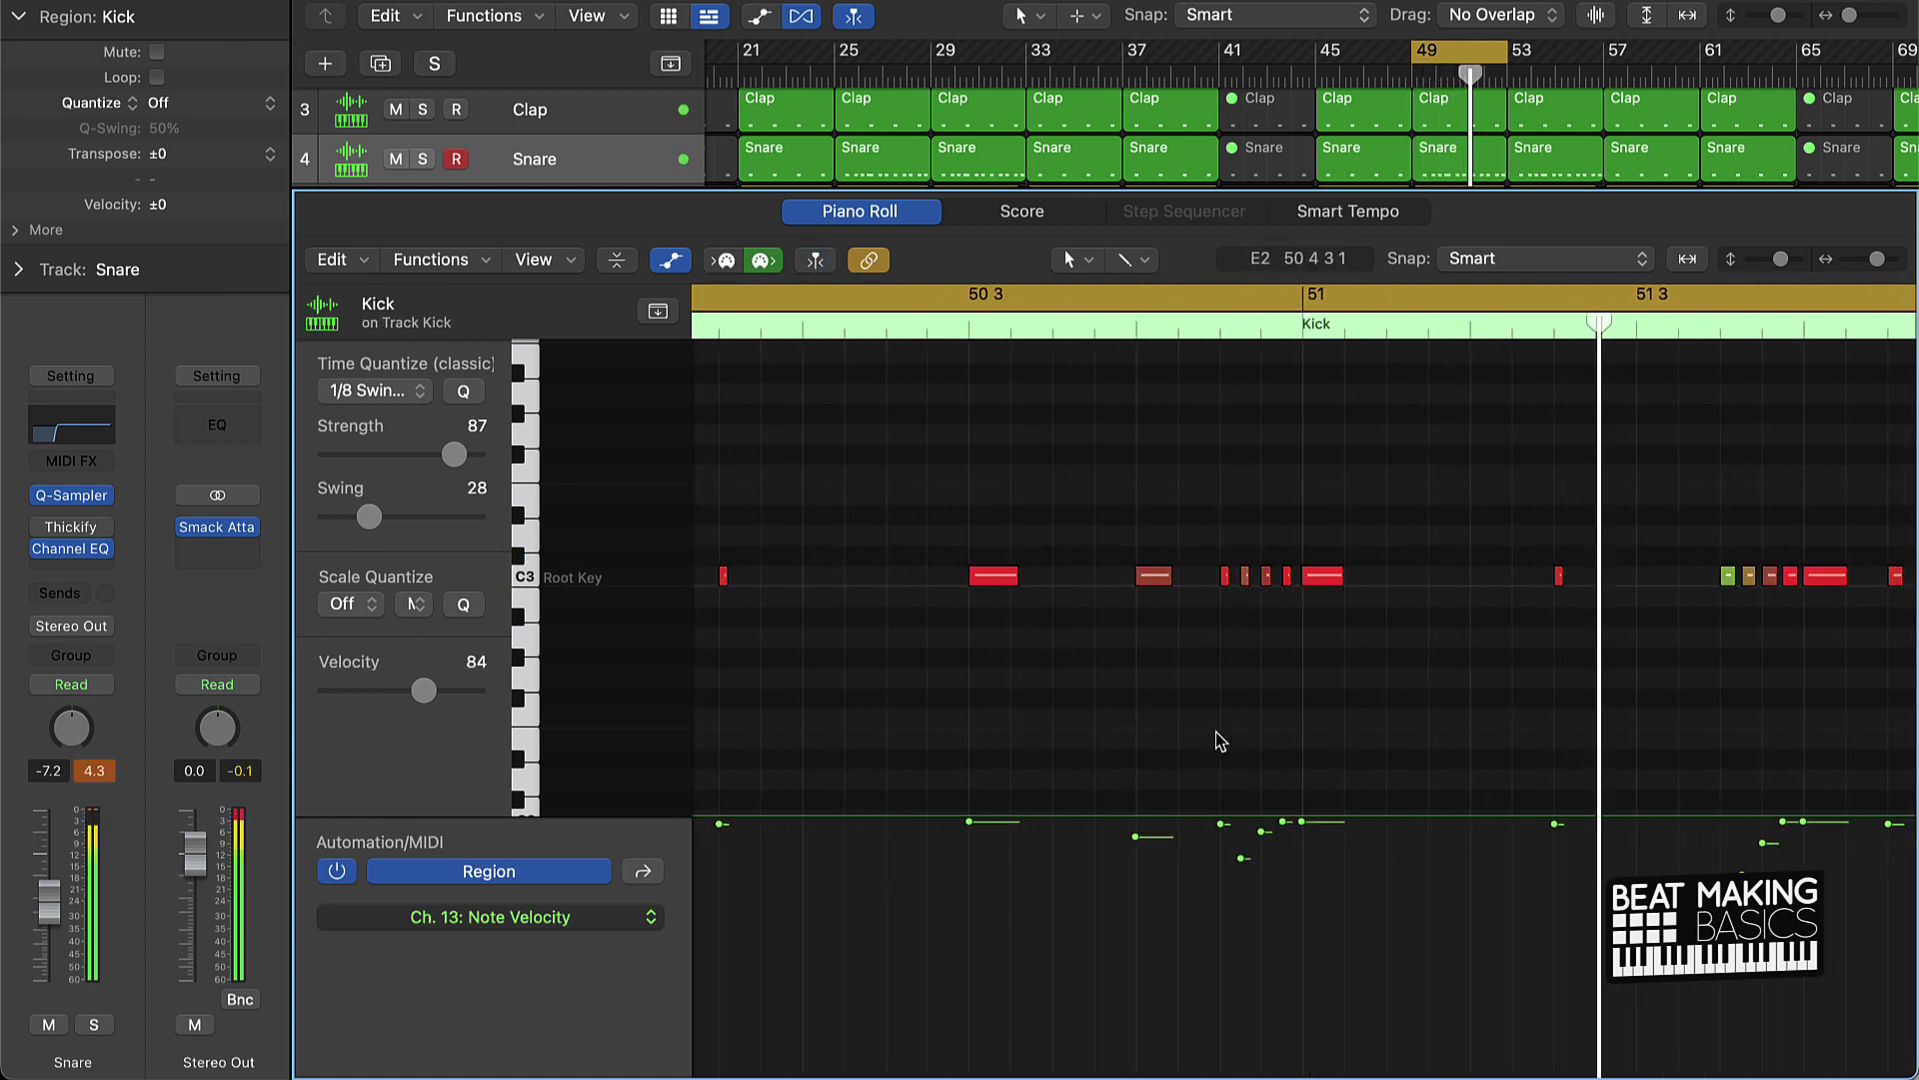
left_click_drag(1222, 823, 1222, 891)
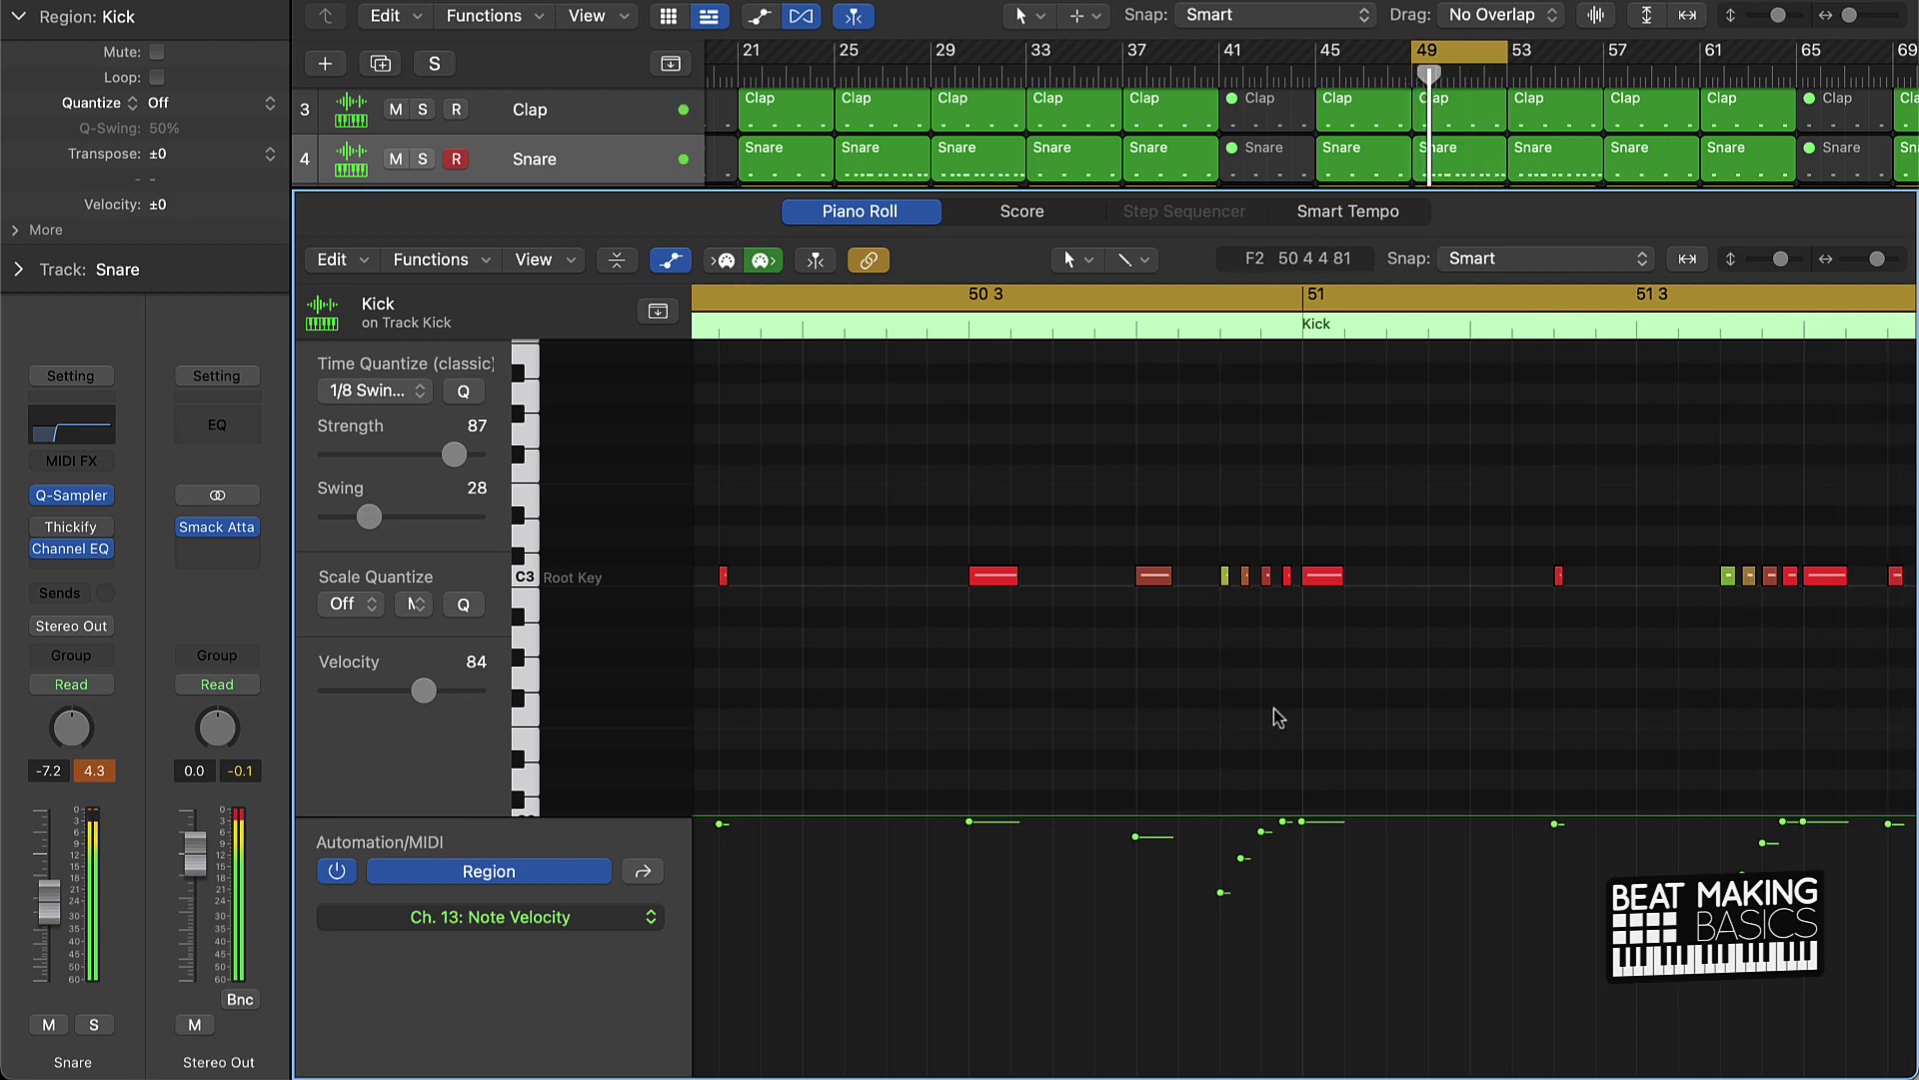
key("e")
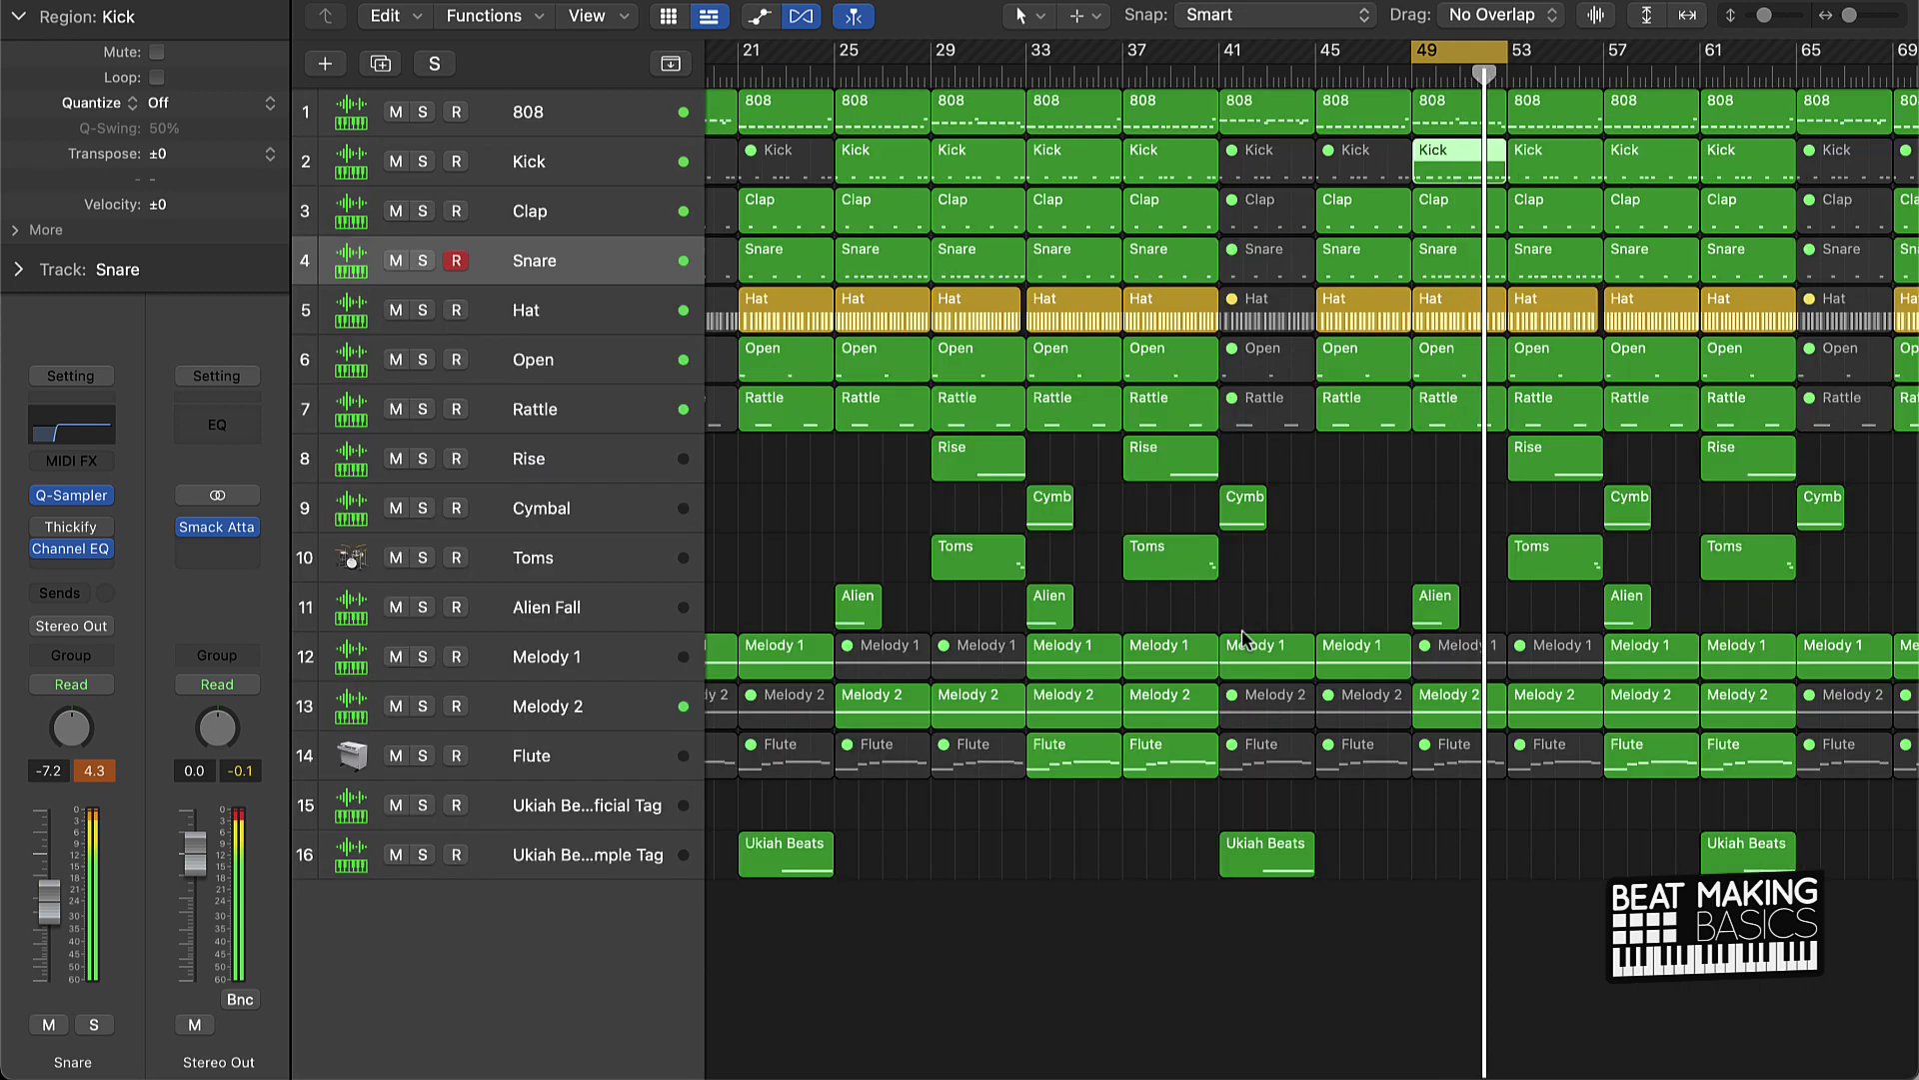
Step: Replace the Kick region at bar 53 with a copy of the bar 49 region and turn off cycle playback
left_click(1552, 168)
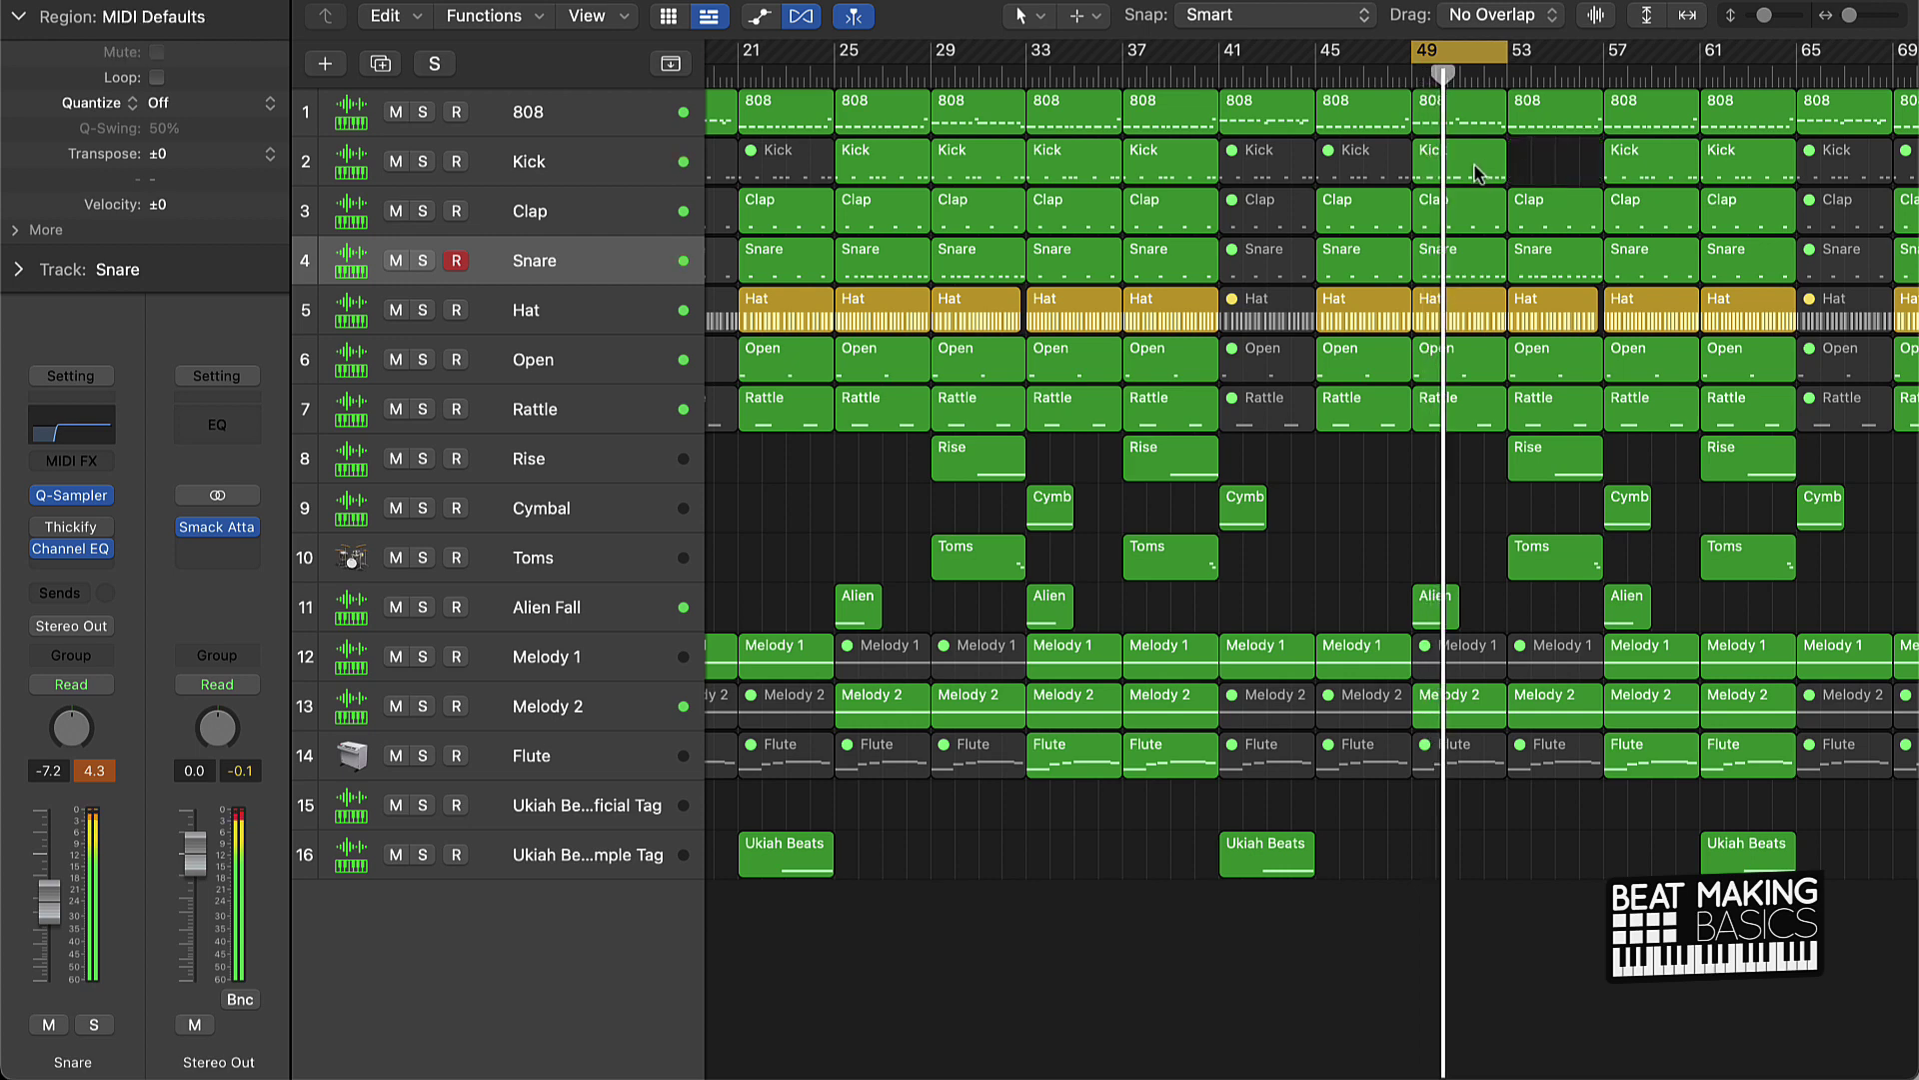
left_click_drag(1551, 170, 1552, 165)
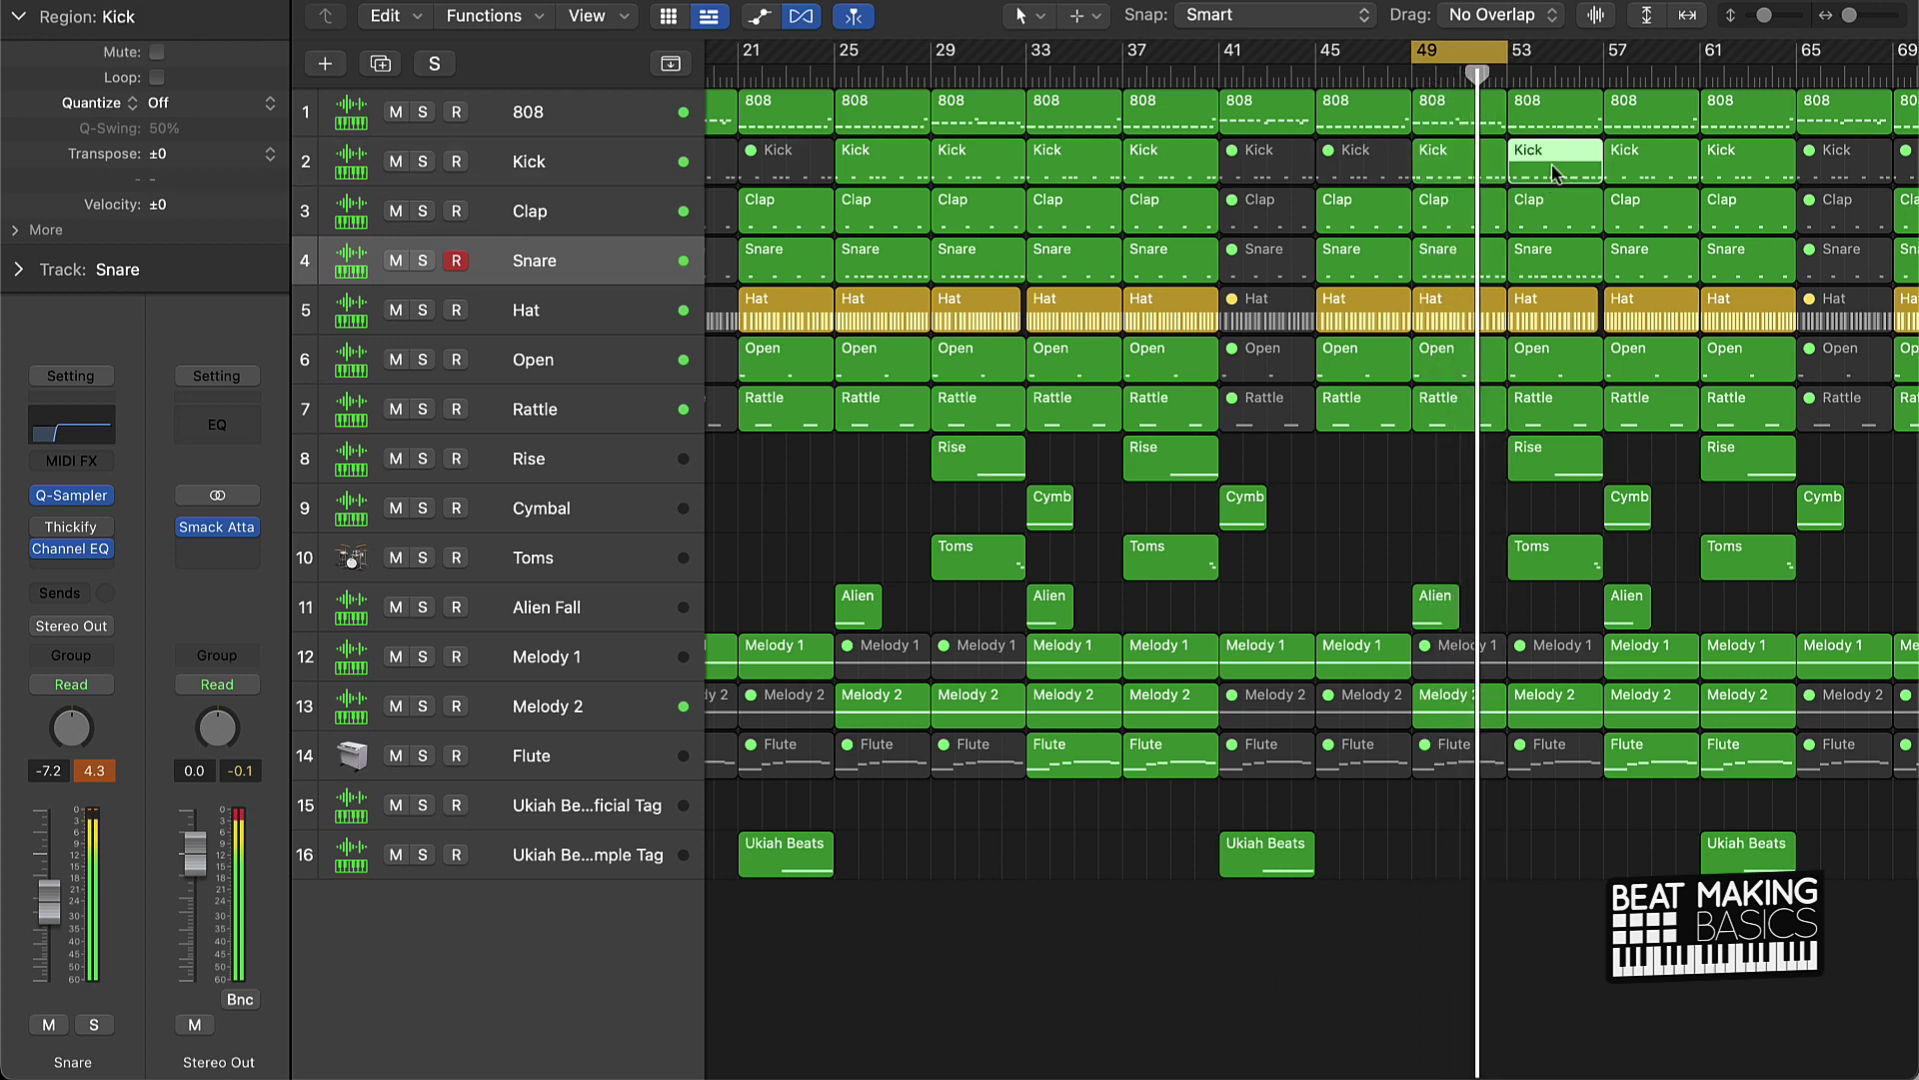
left_click(1445, 47)
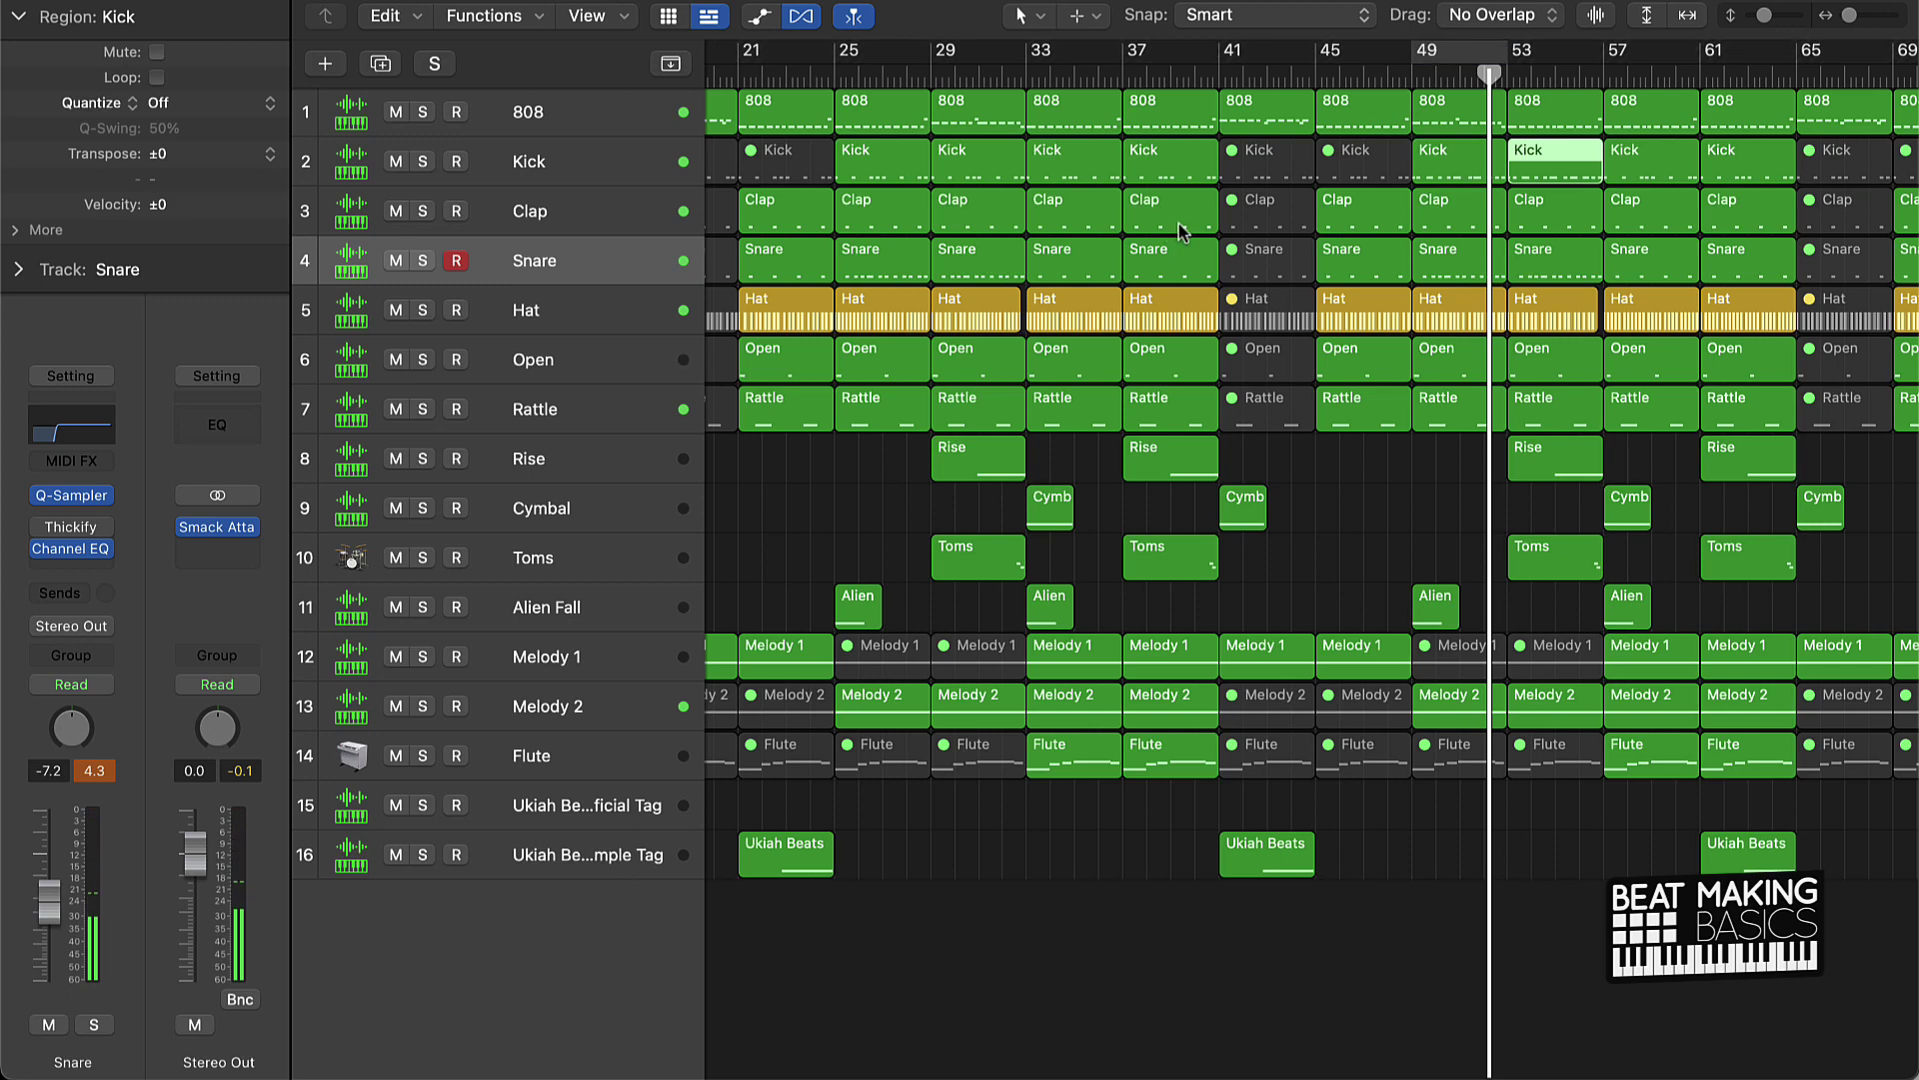
key("space")
Step: Delete the Kick regions at bars 25, 29, 73 and 77
scroll(987, 190, "left", 3)
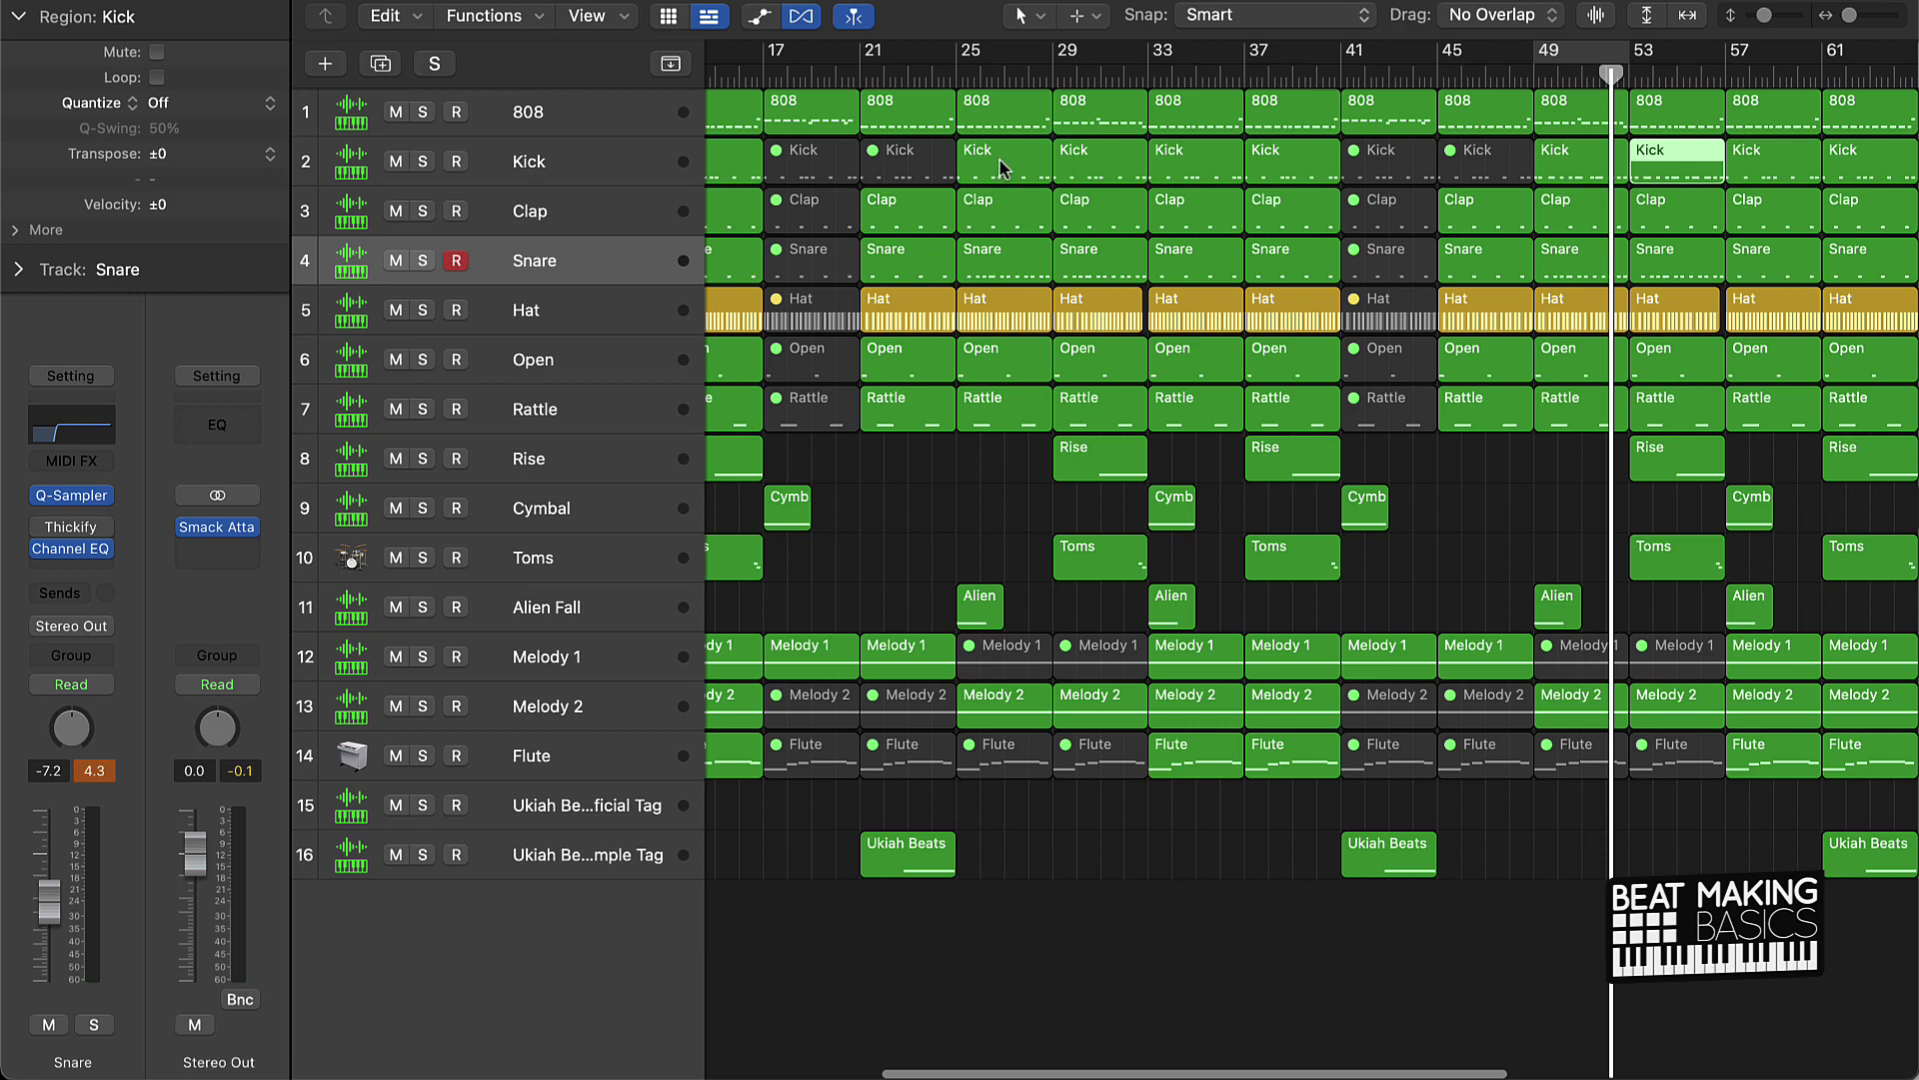
left_click(999, 165)
key("Delete")
left_click(1084, 170)
key("Delete")
scroll(1151, 189, "right", 10)
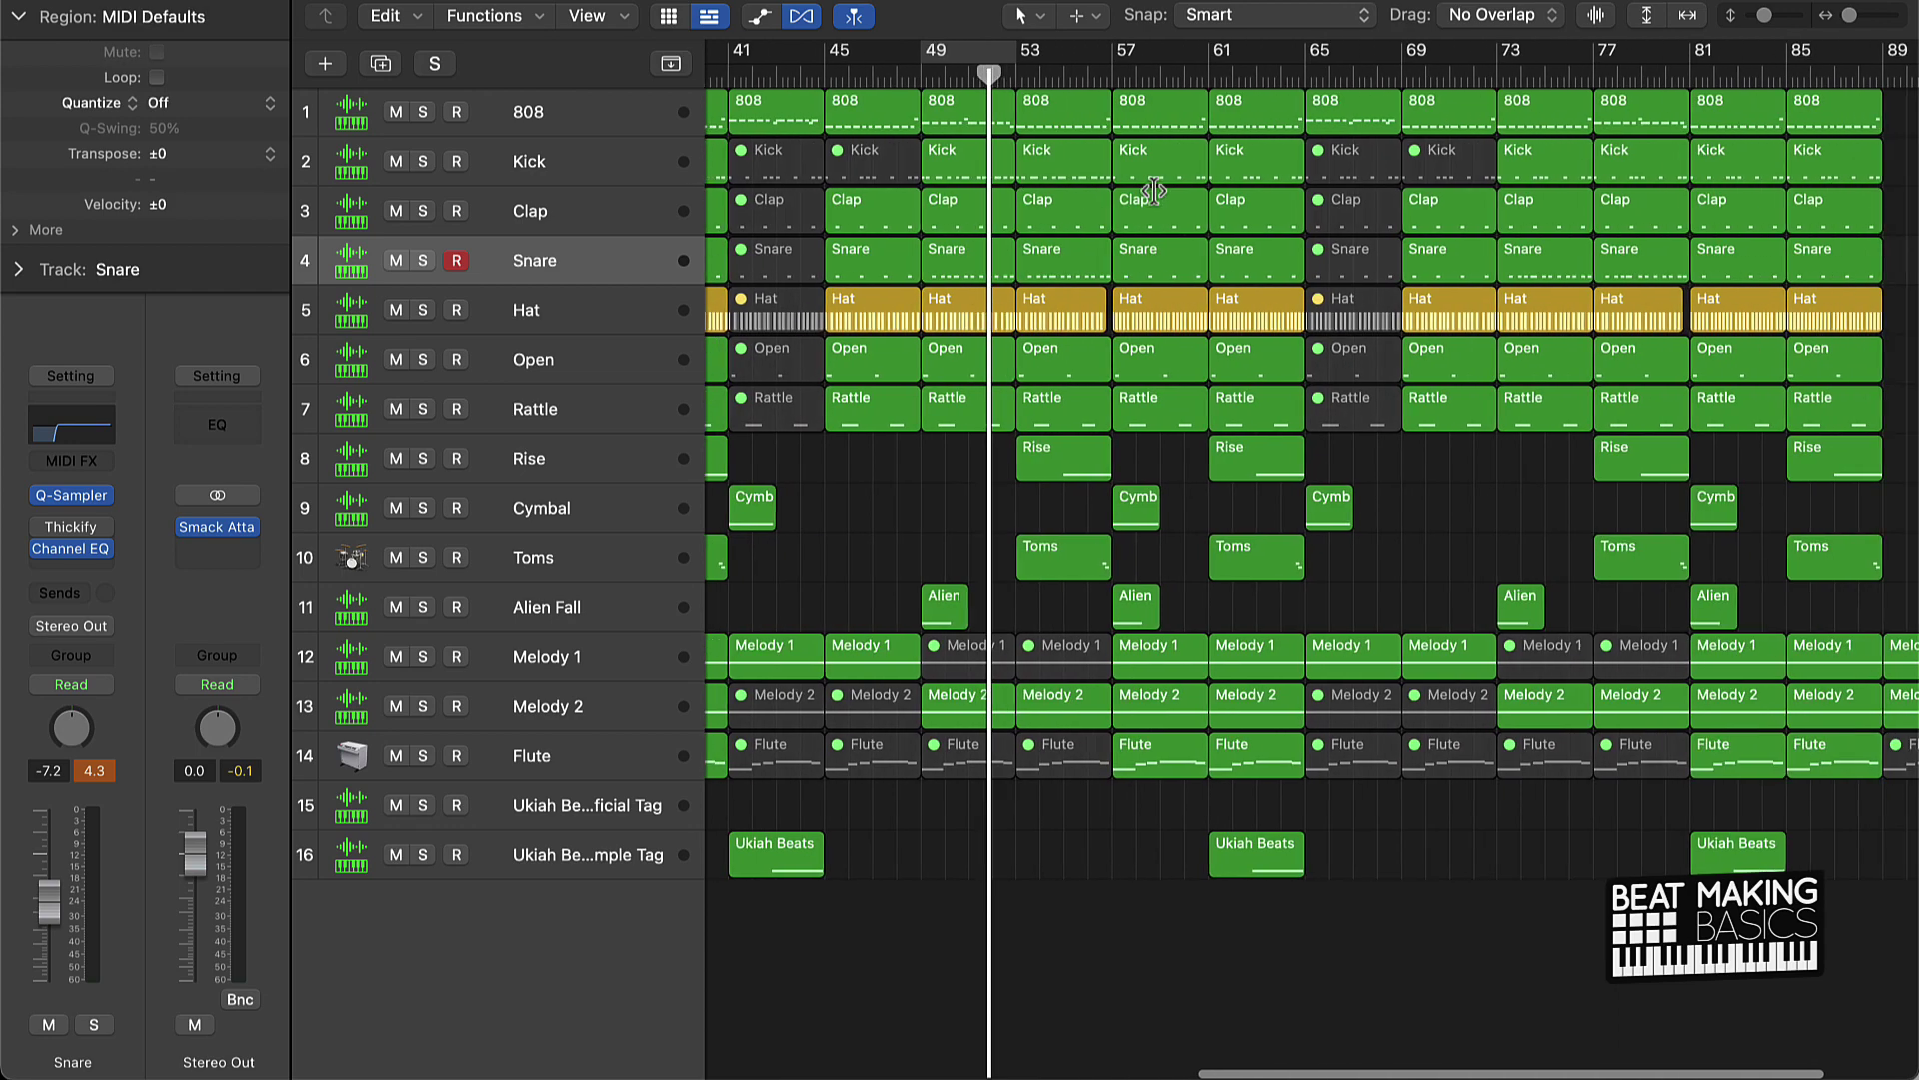
left_click(1544, 172)
key("Delete")
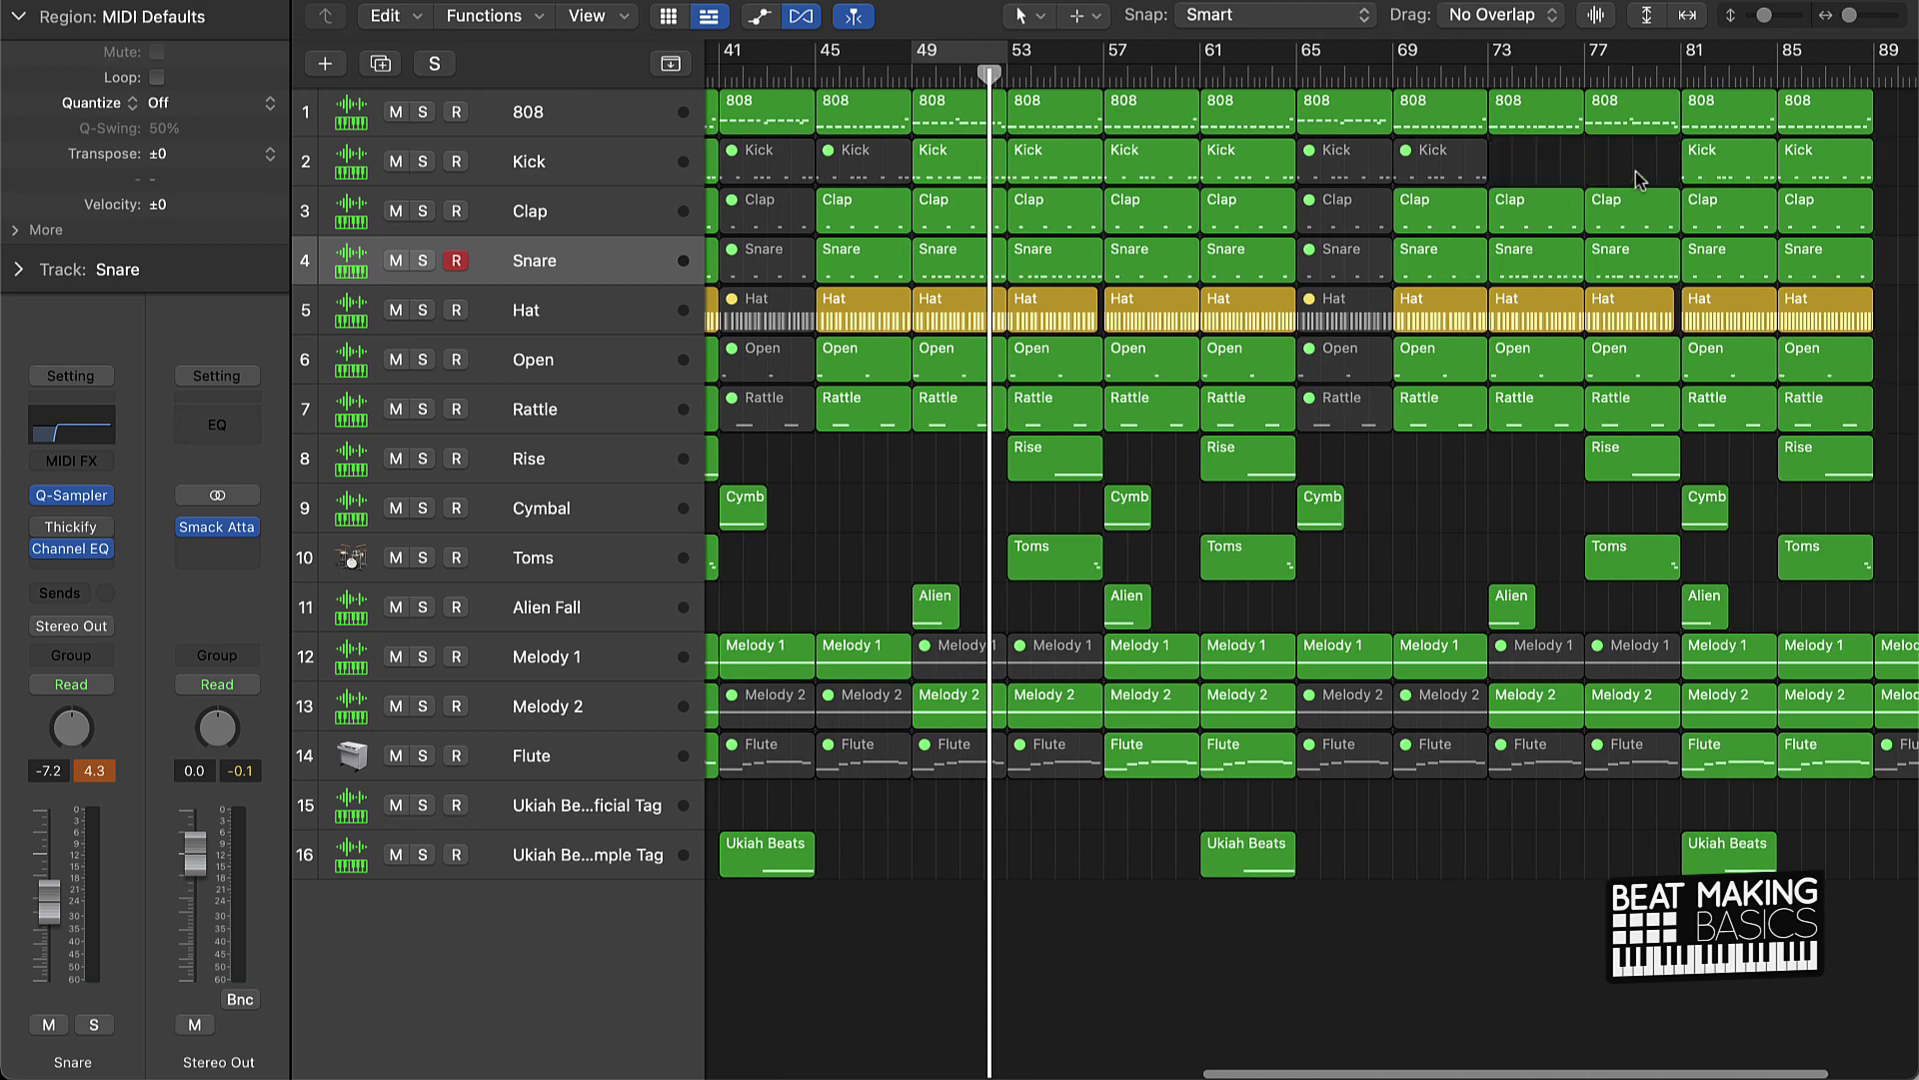
Step: Copy the two Kick regions at bars 49 and 53 into the empty slots starting at bars 73 and 25
scroll(1639, 179, "right", 3)
scroll(1273, 176, "left", 7)
left_click(1274, 176)
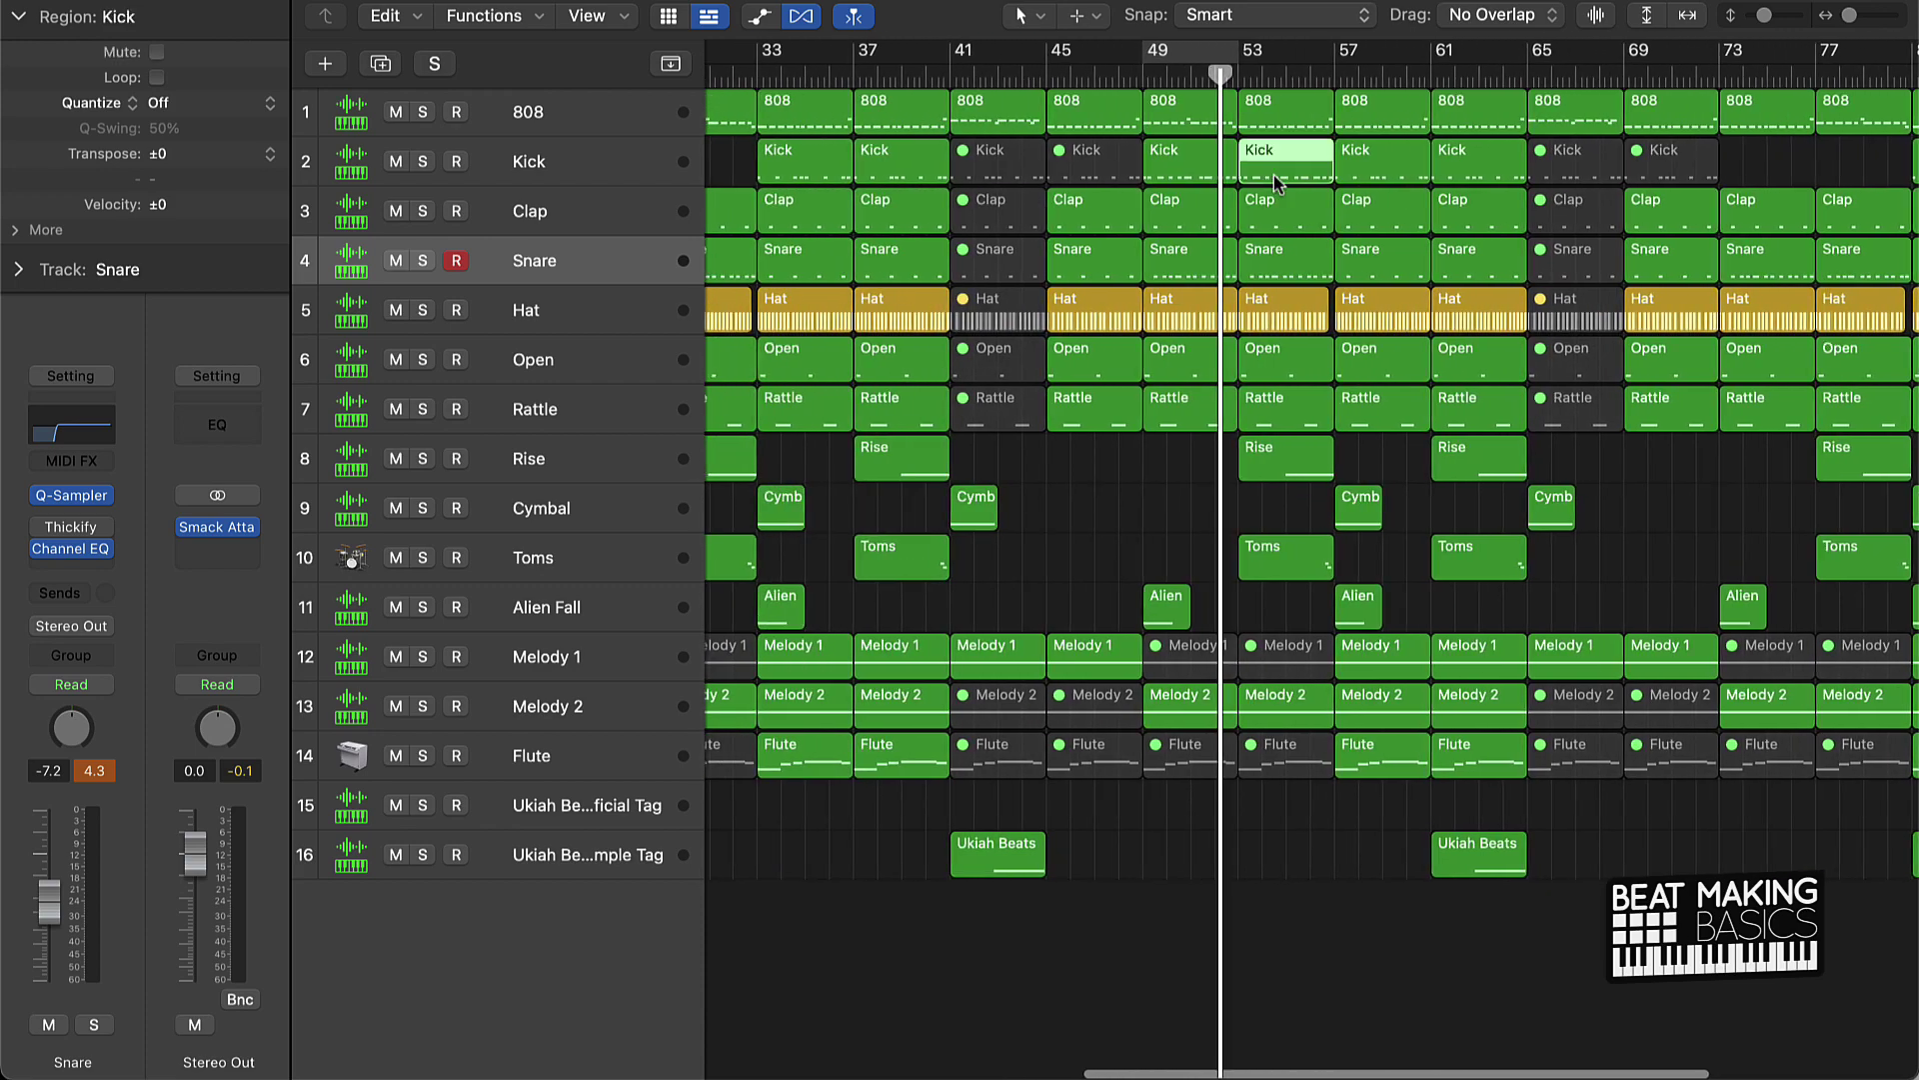
left_click(1190, 176, "shift")
scroll(1190, 176, "down", 5)
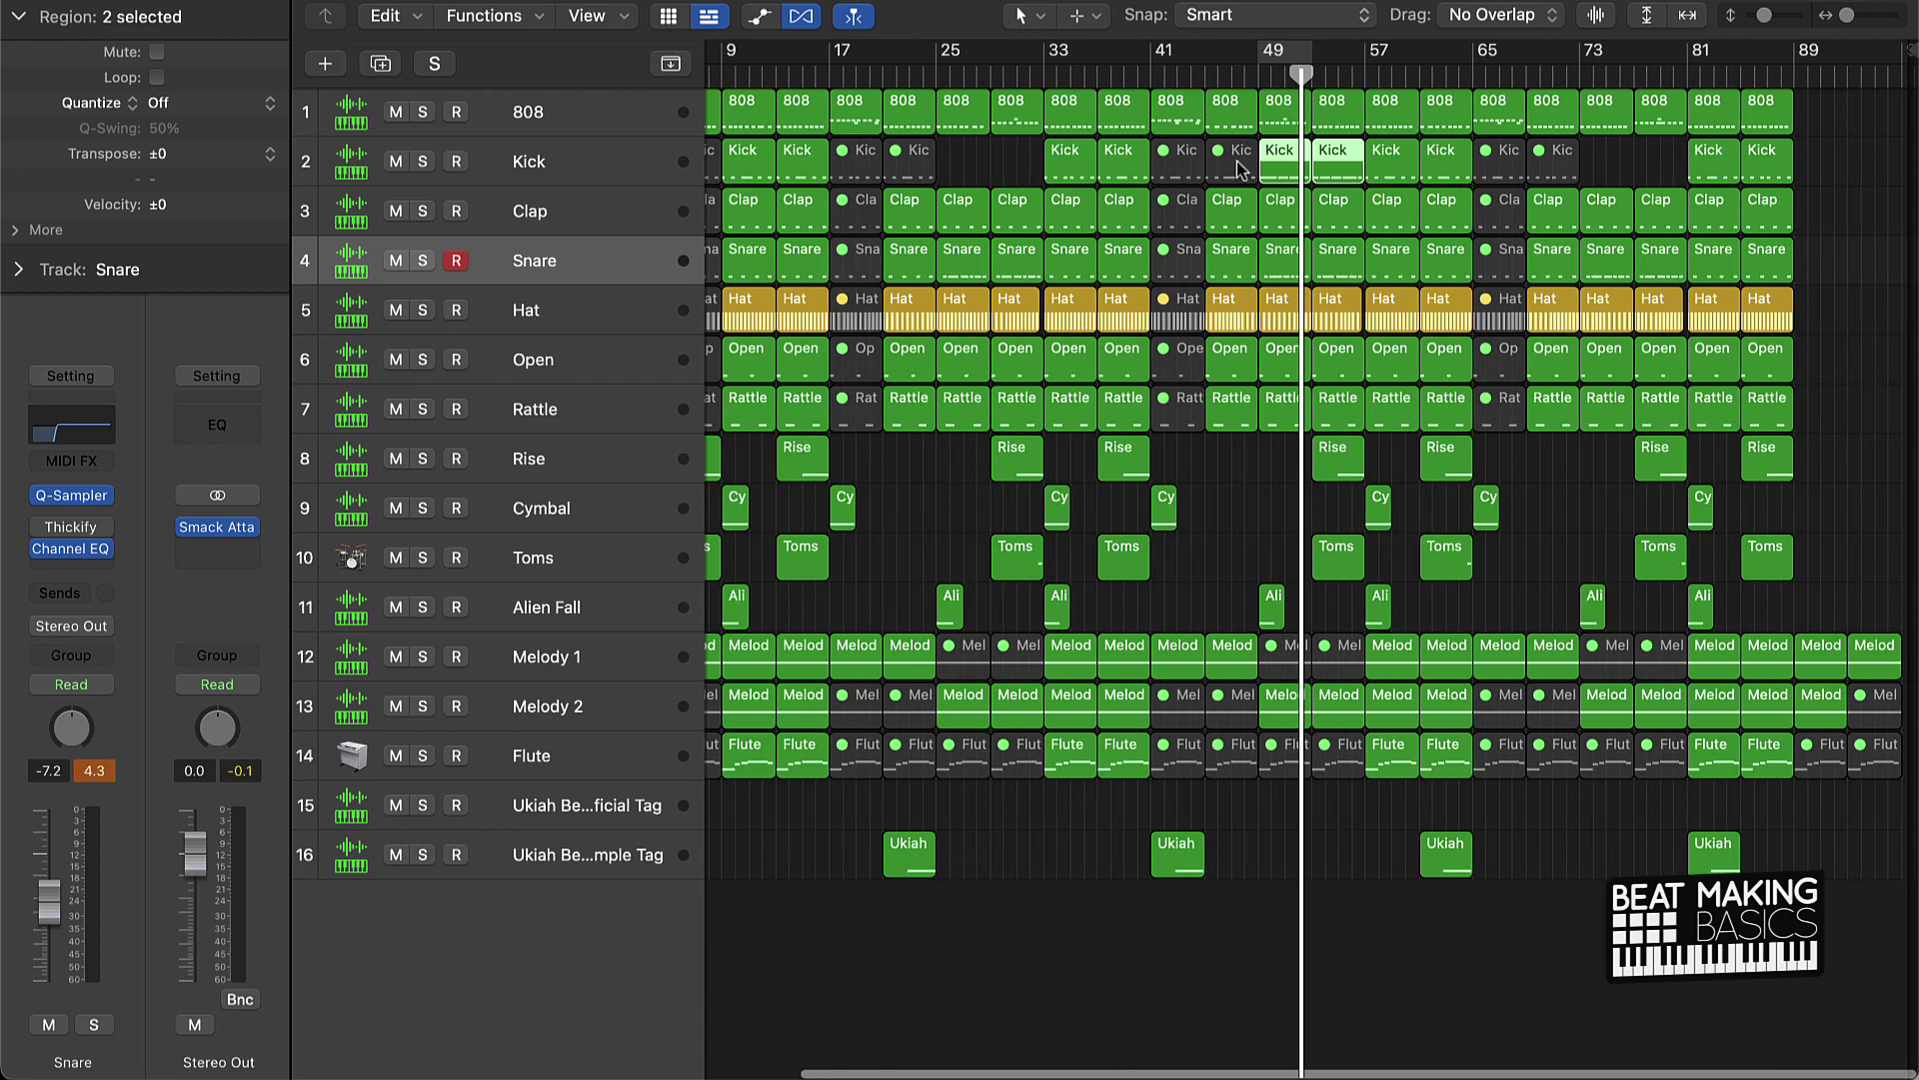
left_click_drag(1282, 175, 1607, 190)
left_click(1548, 532)
Step: Play the arrangement from the beginning and lower the Cymbal track's volume to -7.0 dB
key("Return")
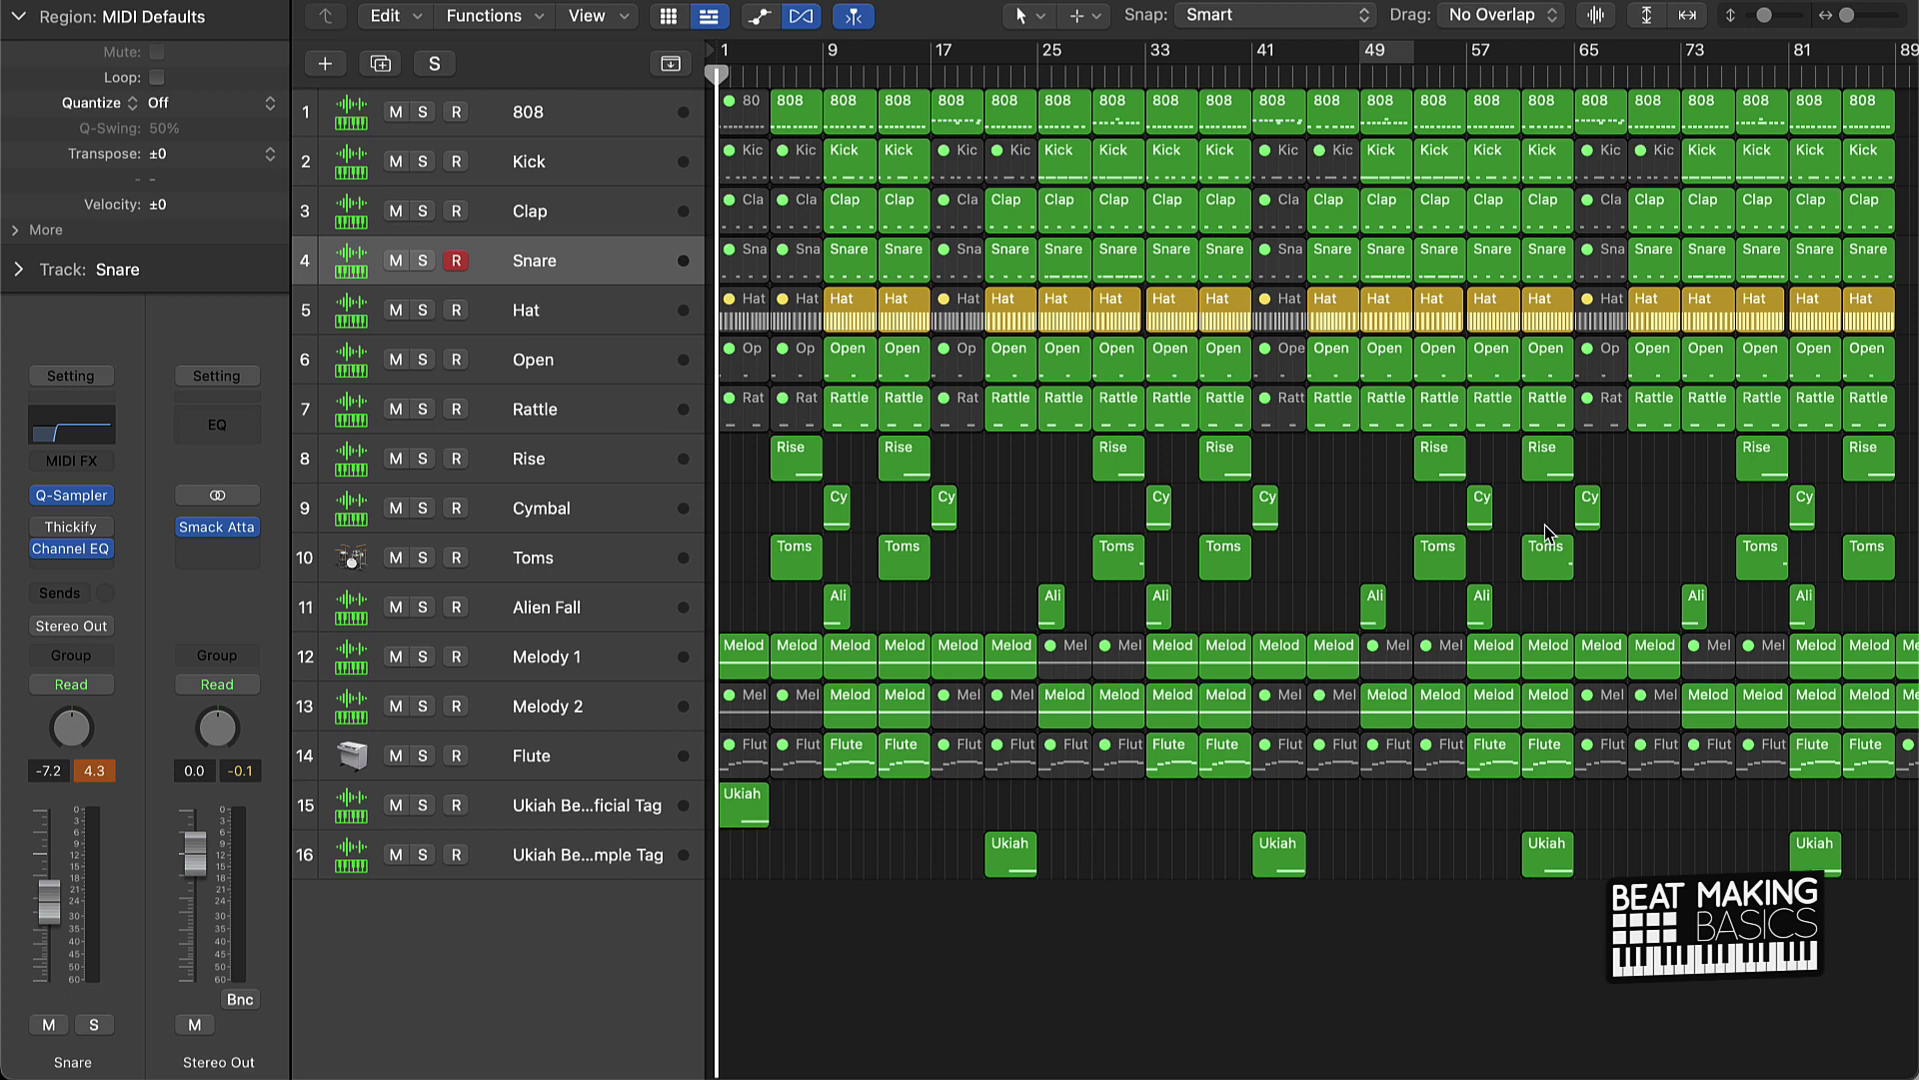
key("space")
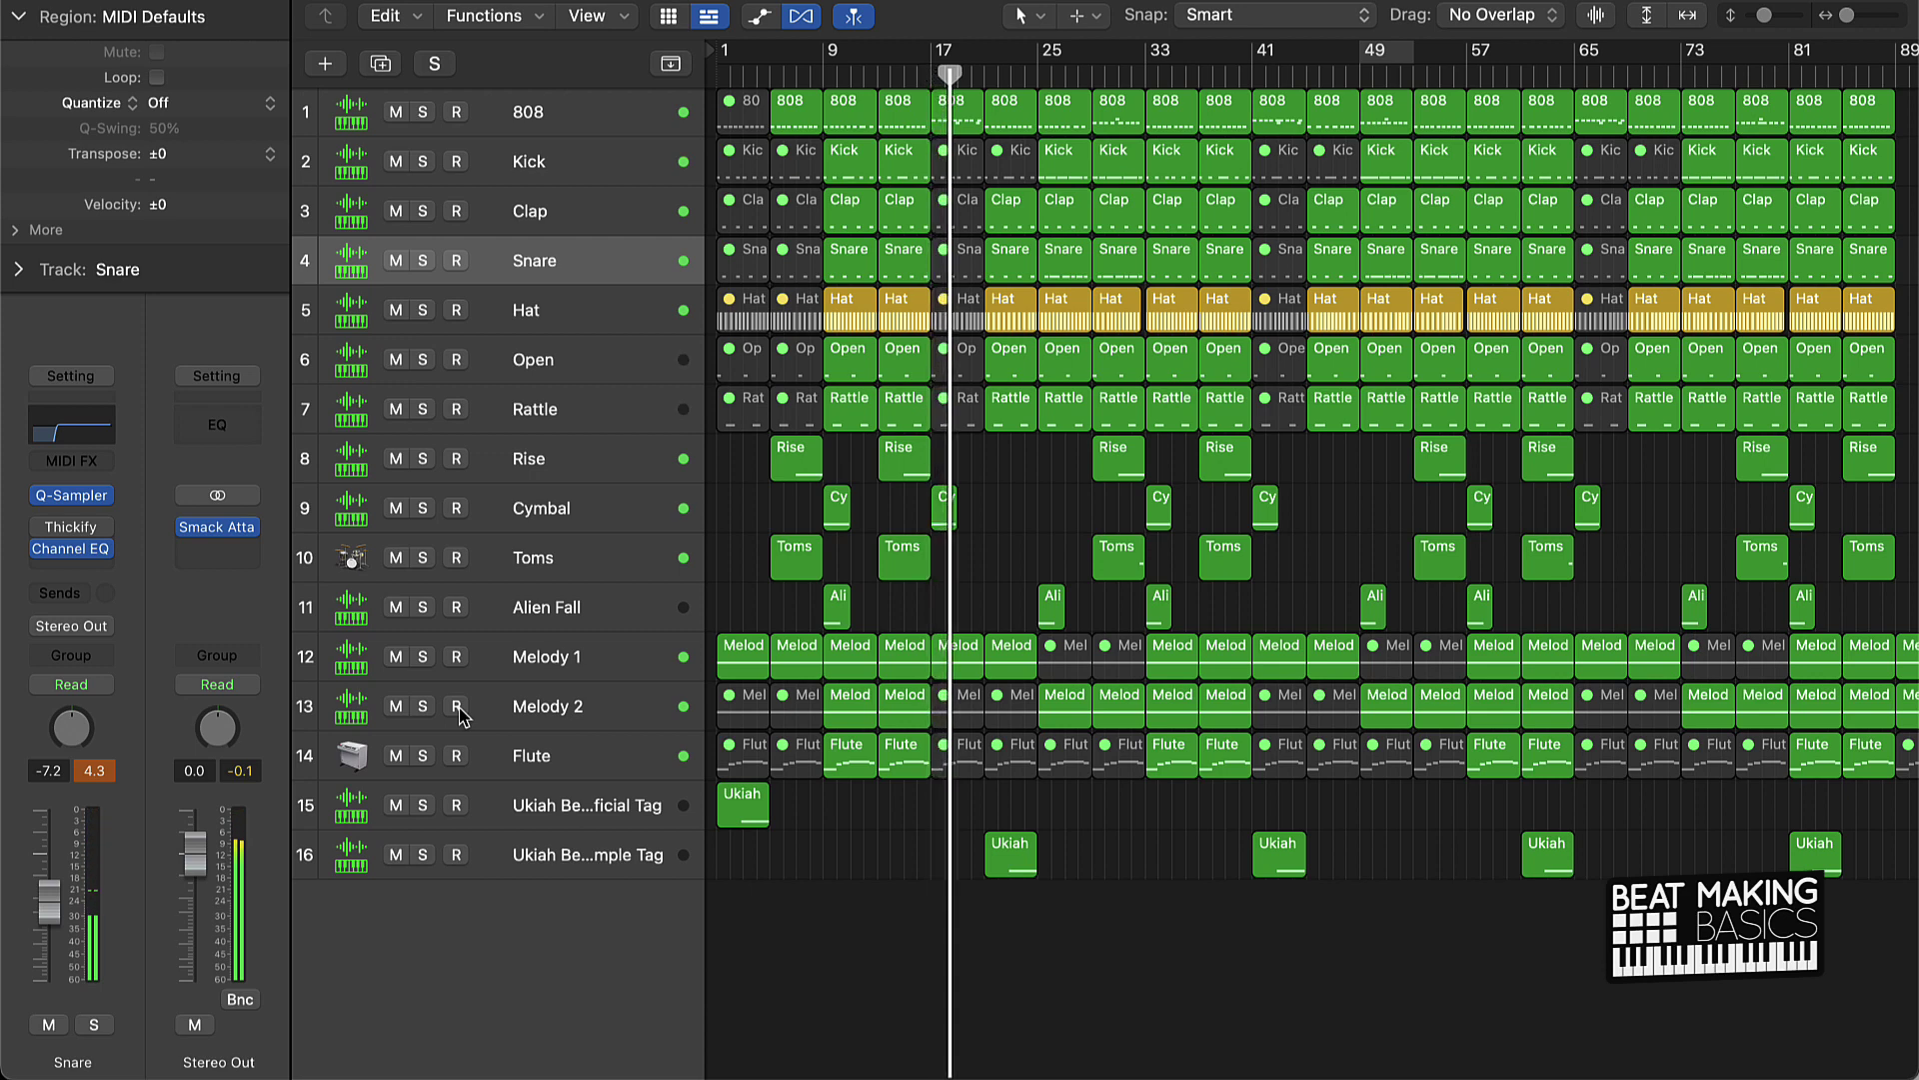
left_click(516, 497)
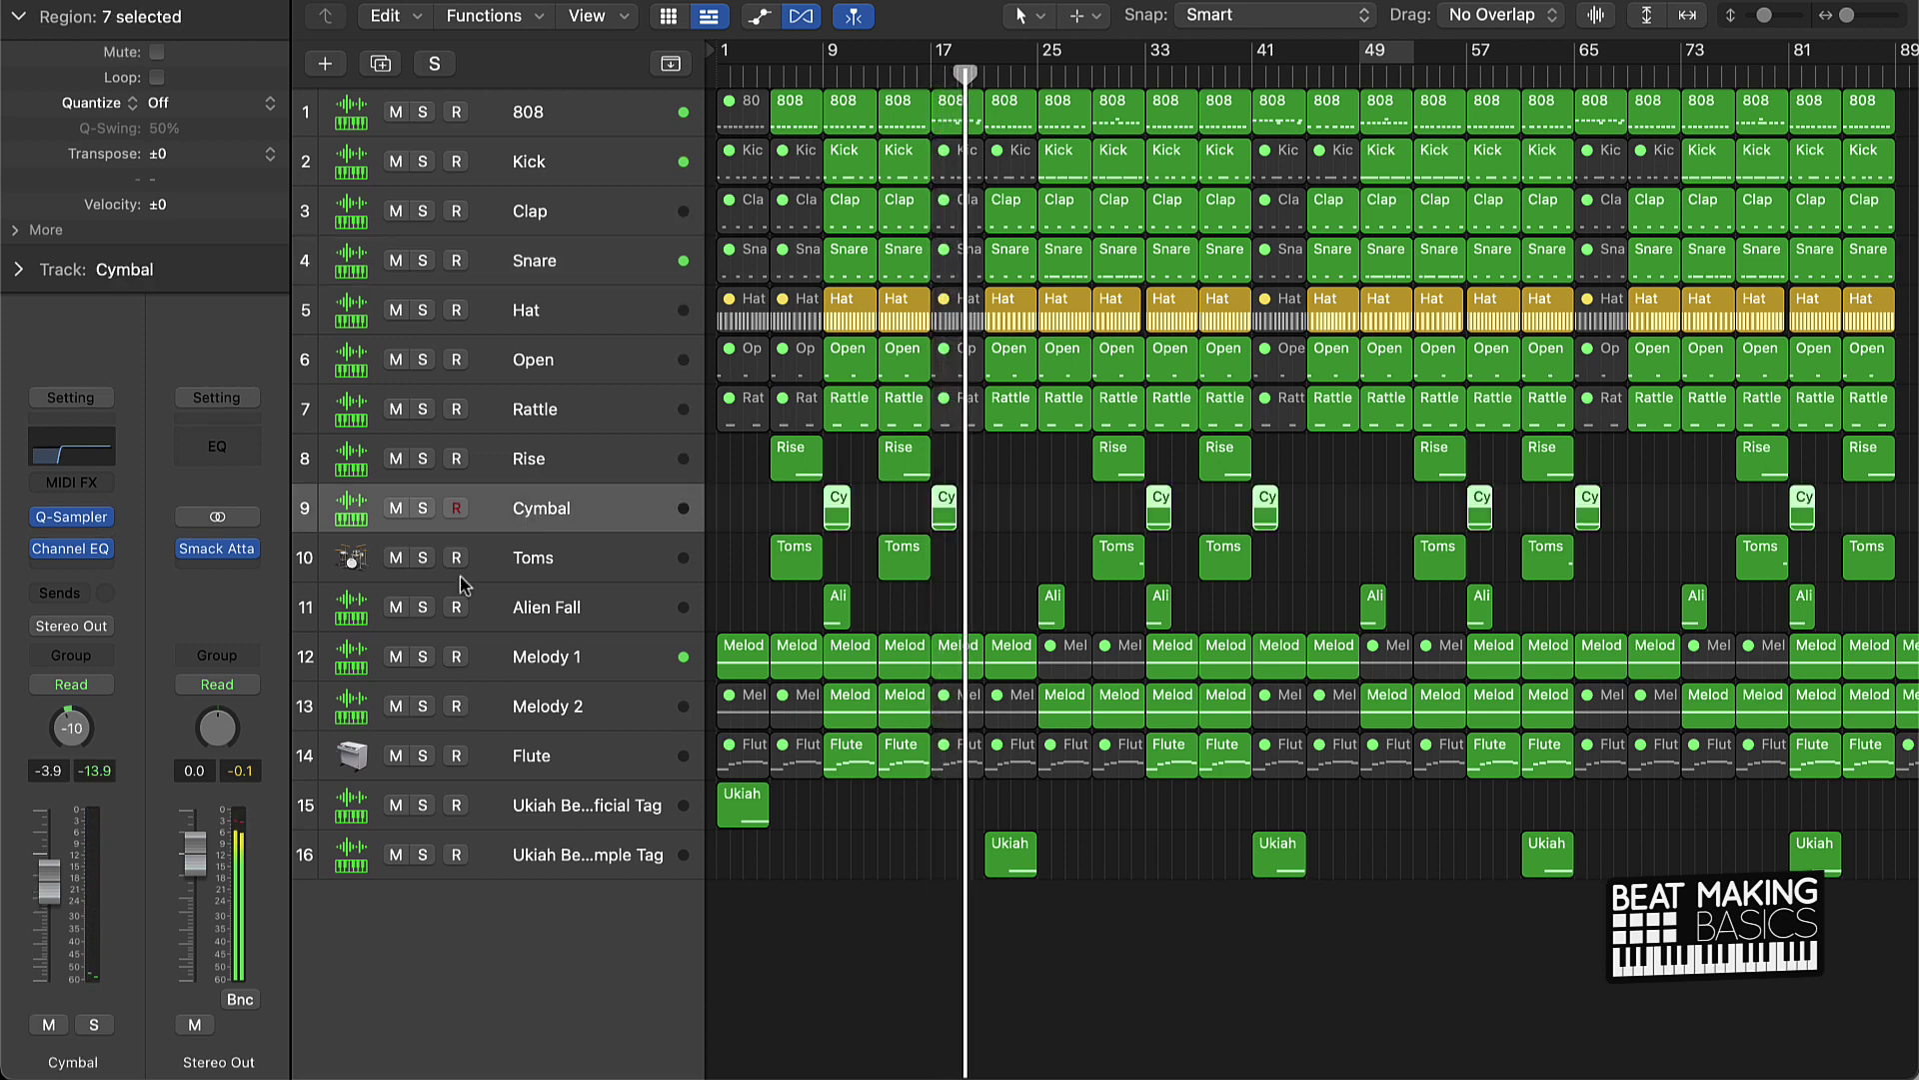
left_click(1052, 520)
key("super+a")
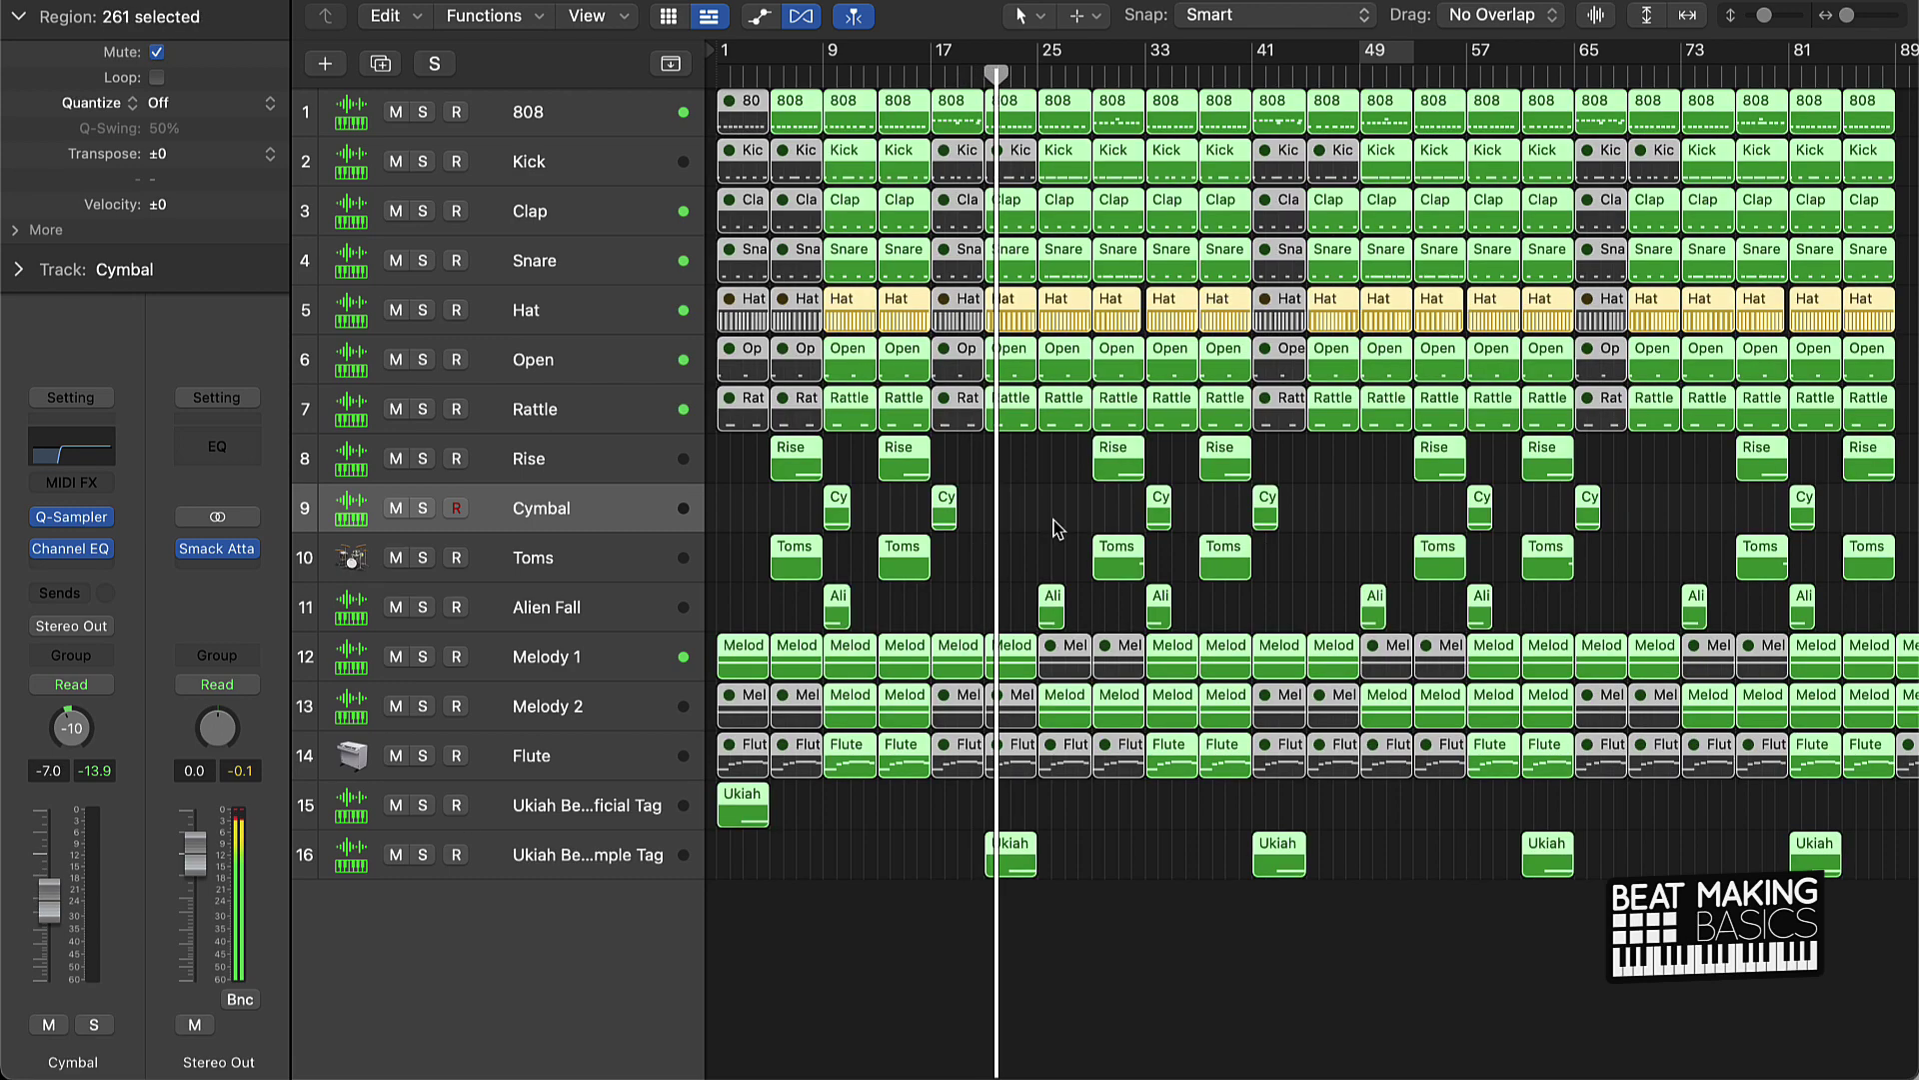
left_click(1060, 530)
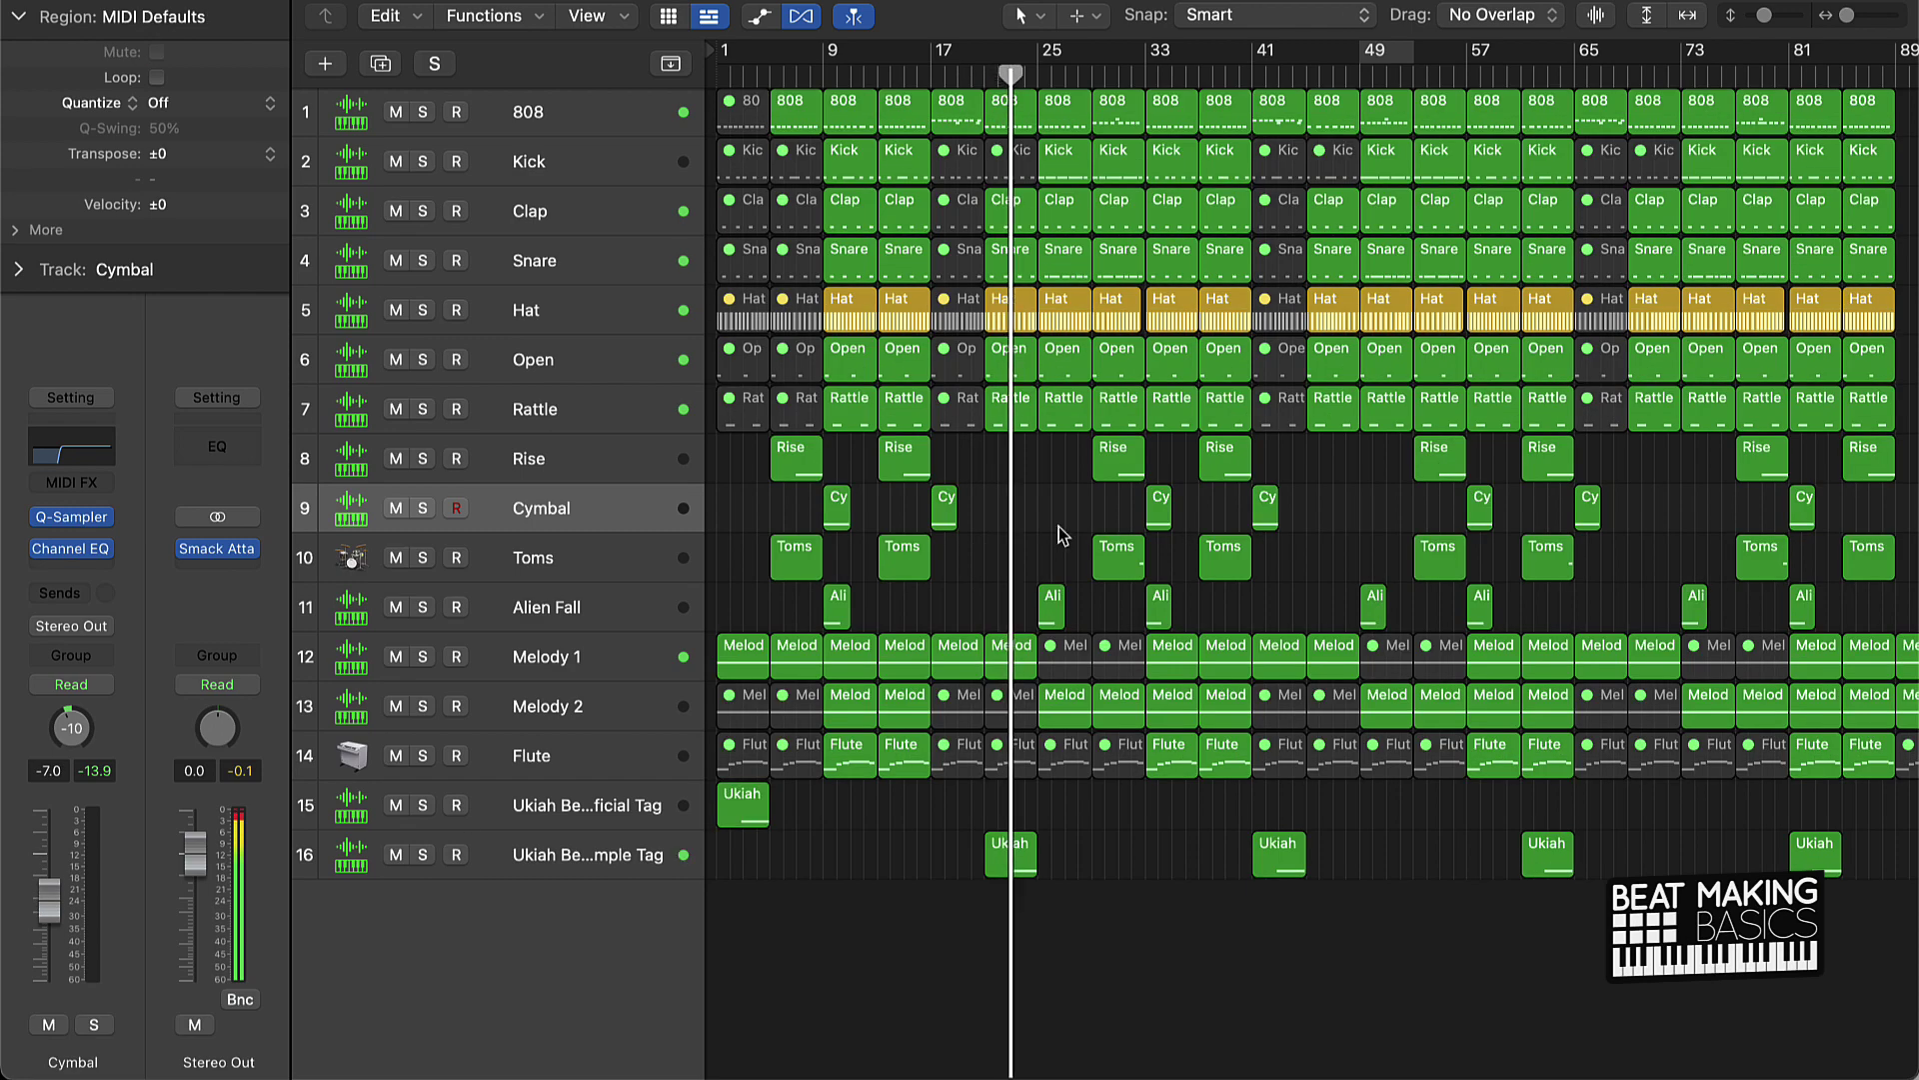
Step: Lower the volume of the Ukiah Beats Simple Tag track to -5.8 dB, checking it against the Official Tag track
left_click(570, 858)
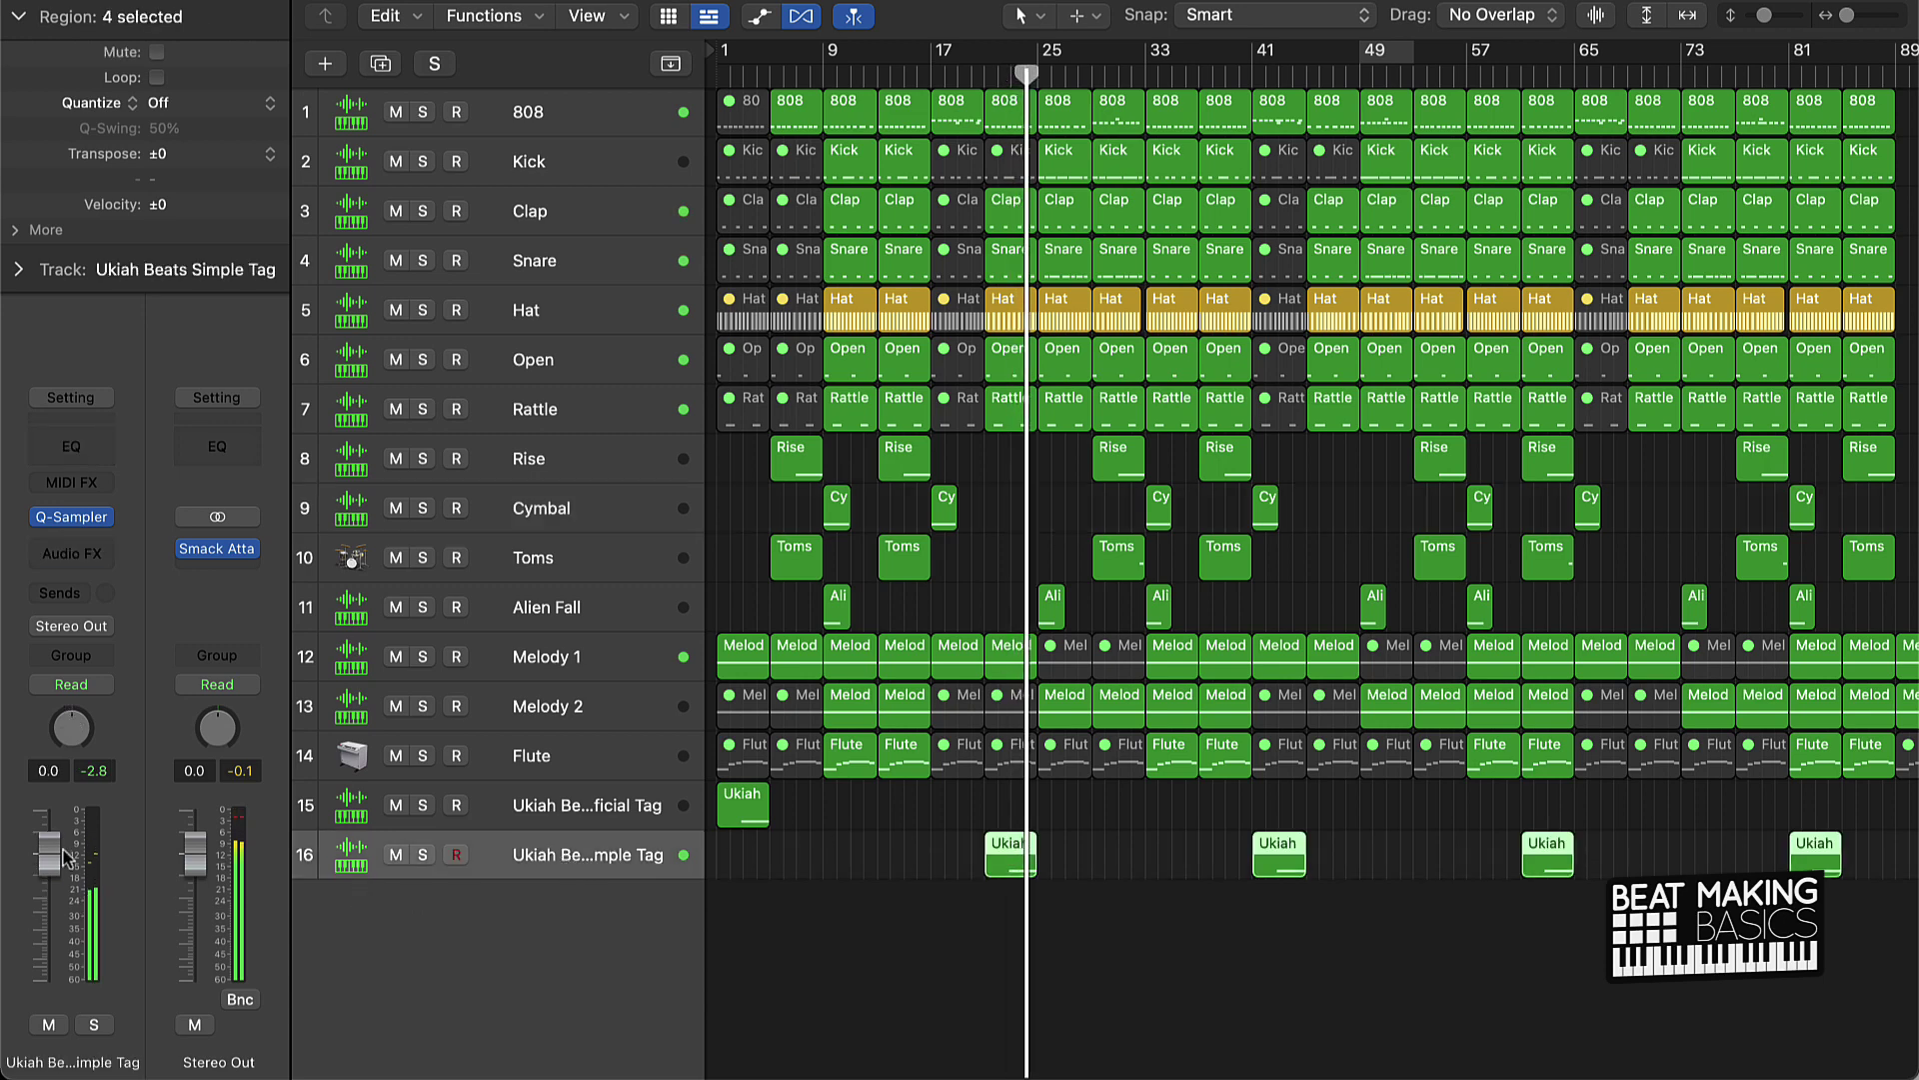
left_click_drag(62, 858, 52, 905)
left_click(566, 806)
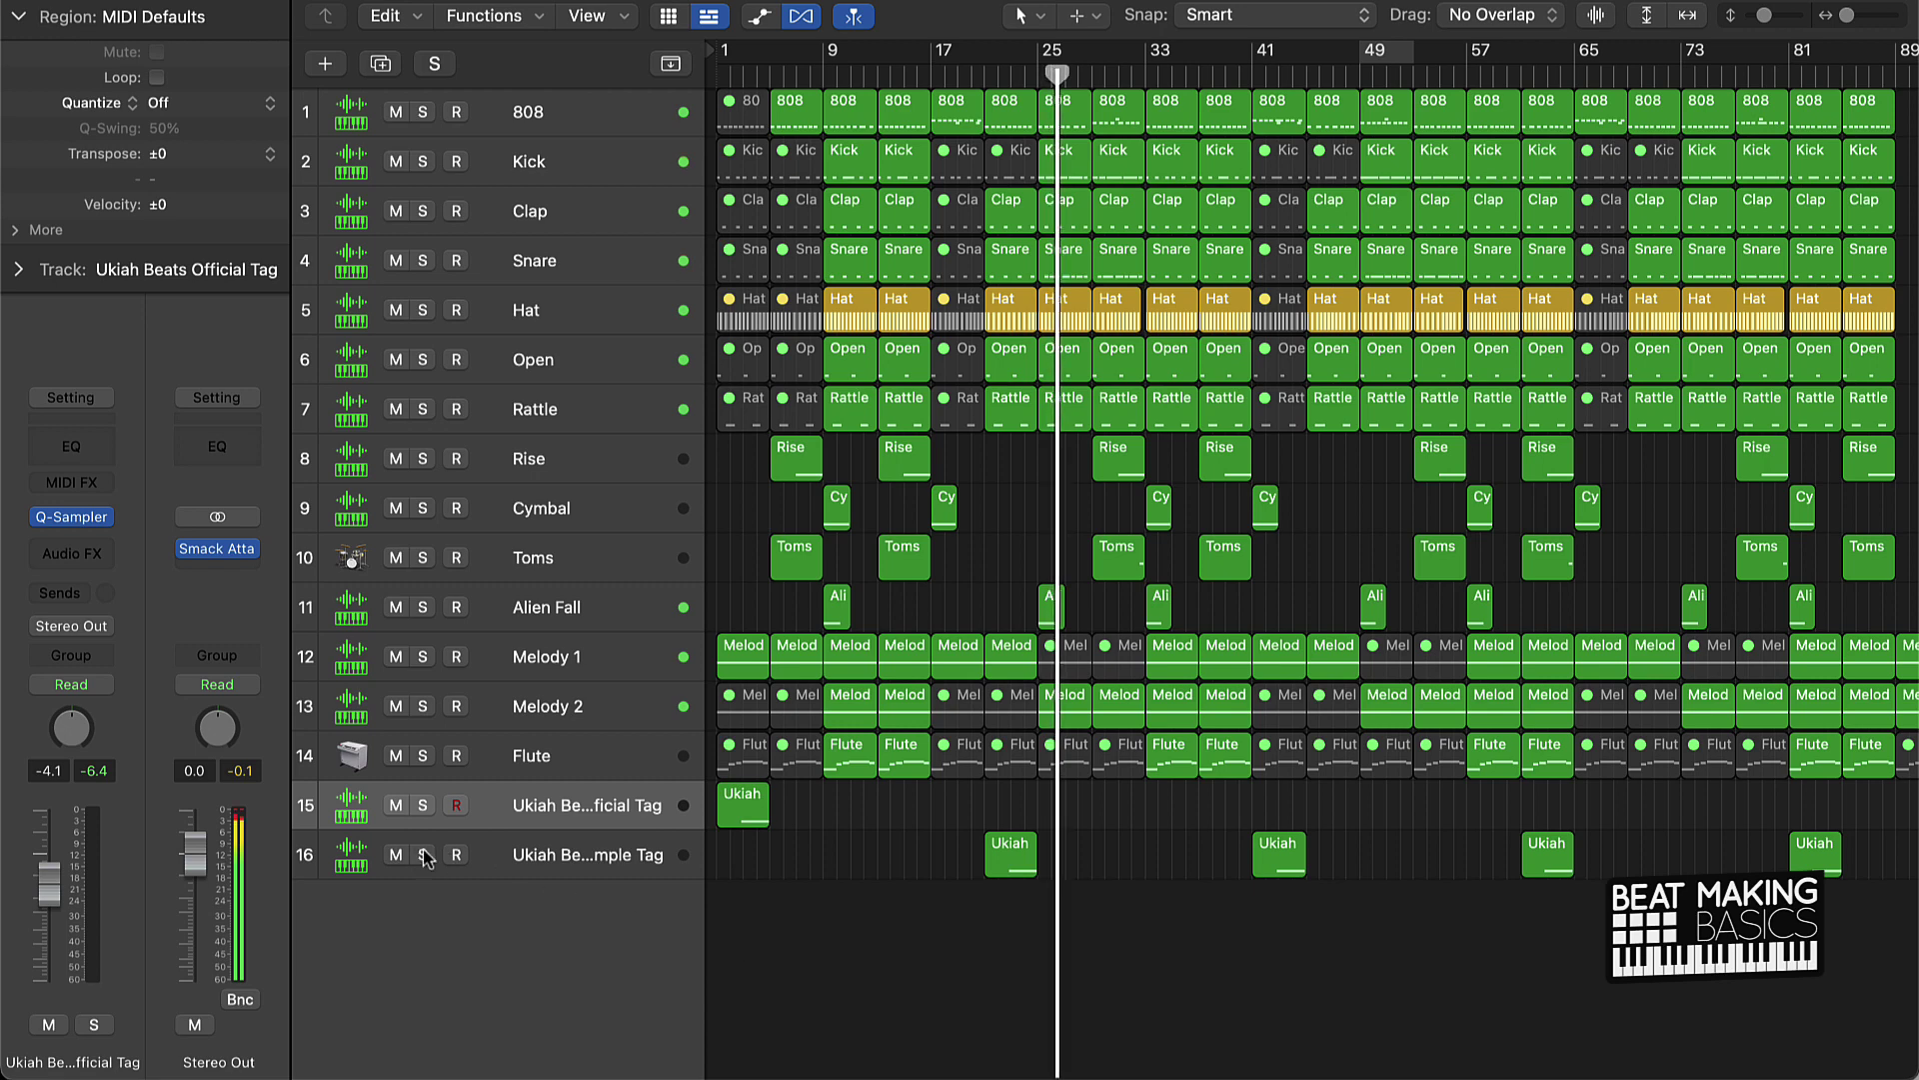
left_click(488, 858)
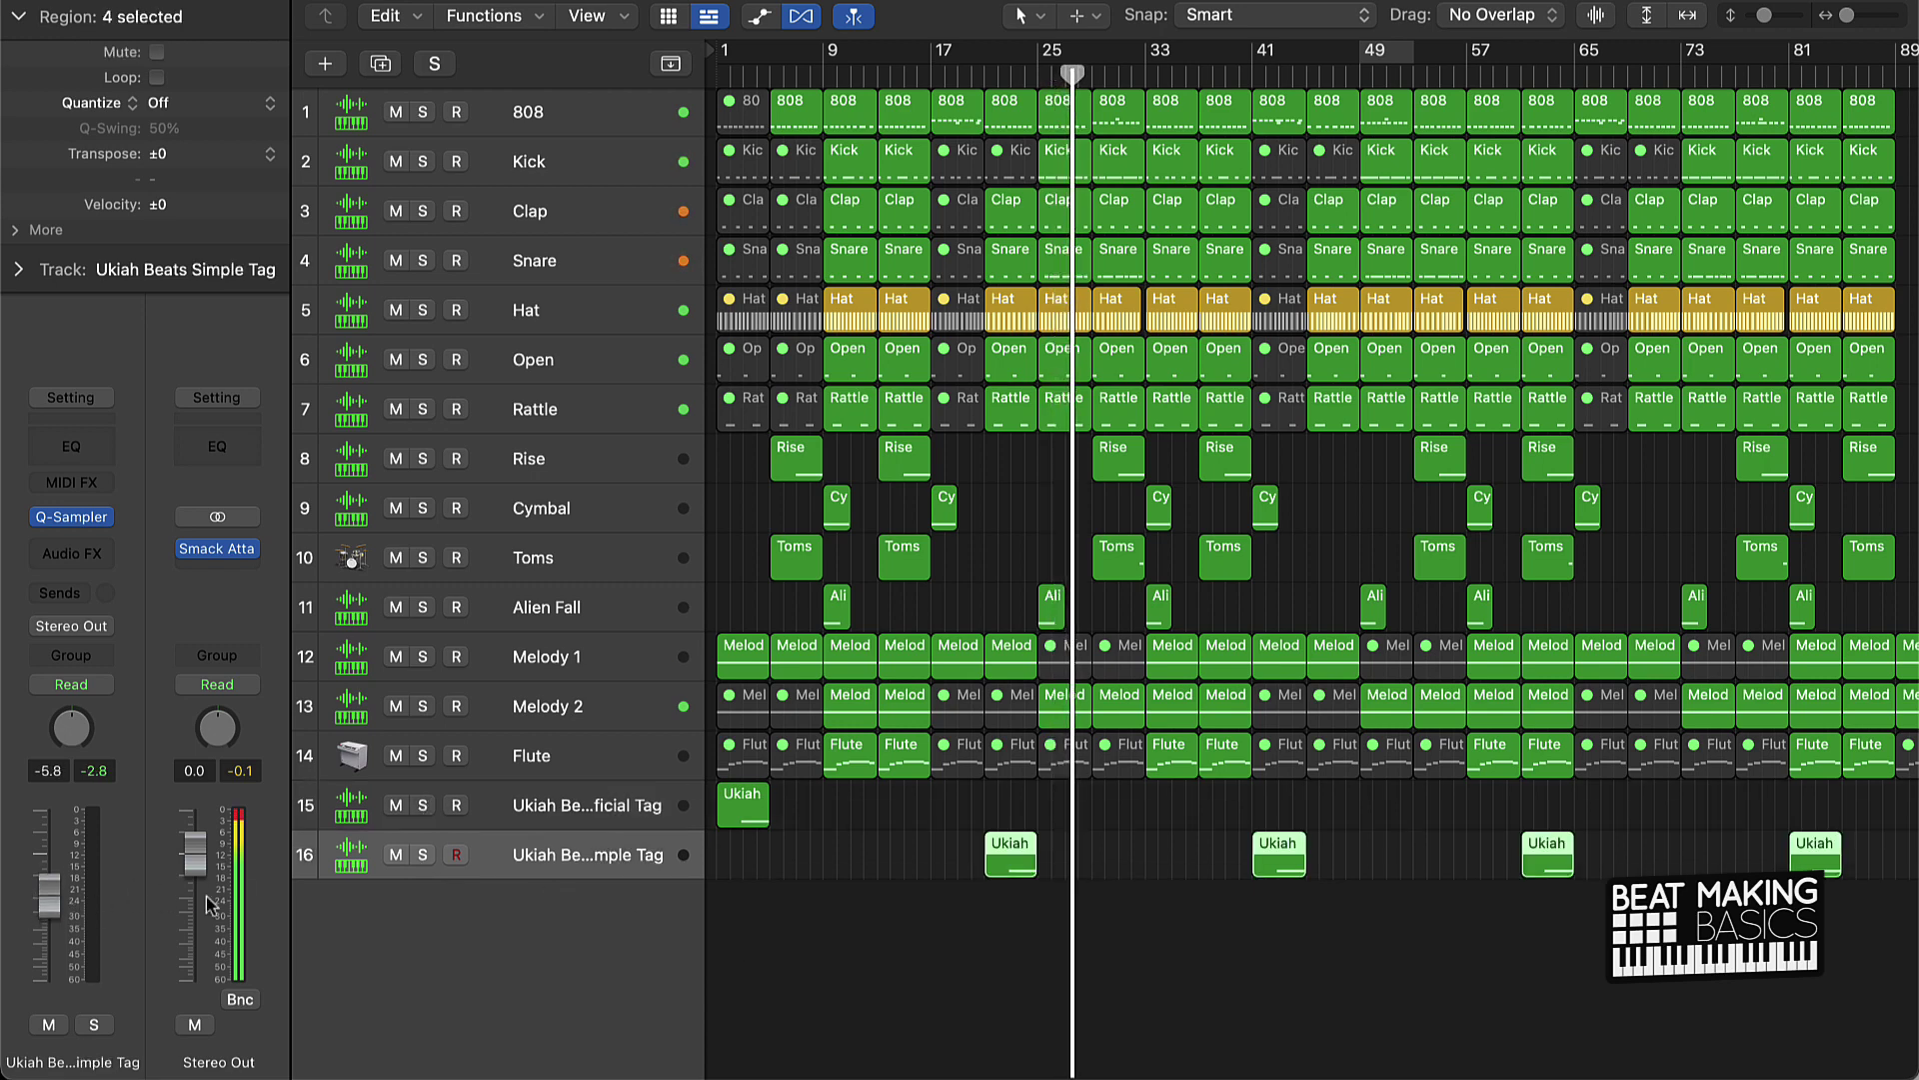
Step: Examine the notes and velocities of the Kick region at bar 29 in the Piano Roll, and return to the full arrangement with nothing selected
left_click(929, 986)
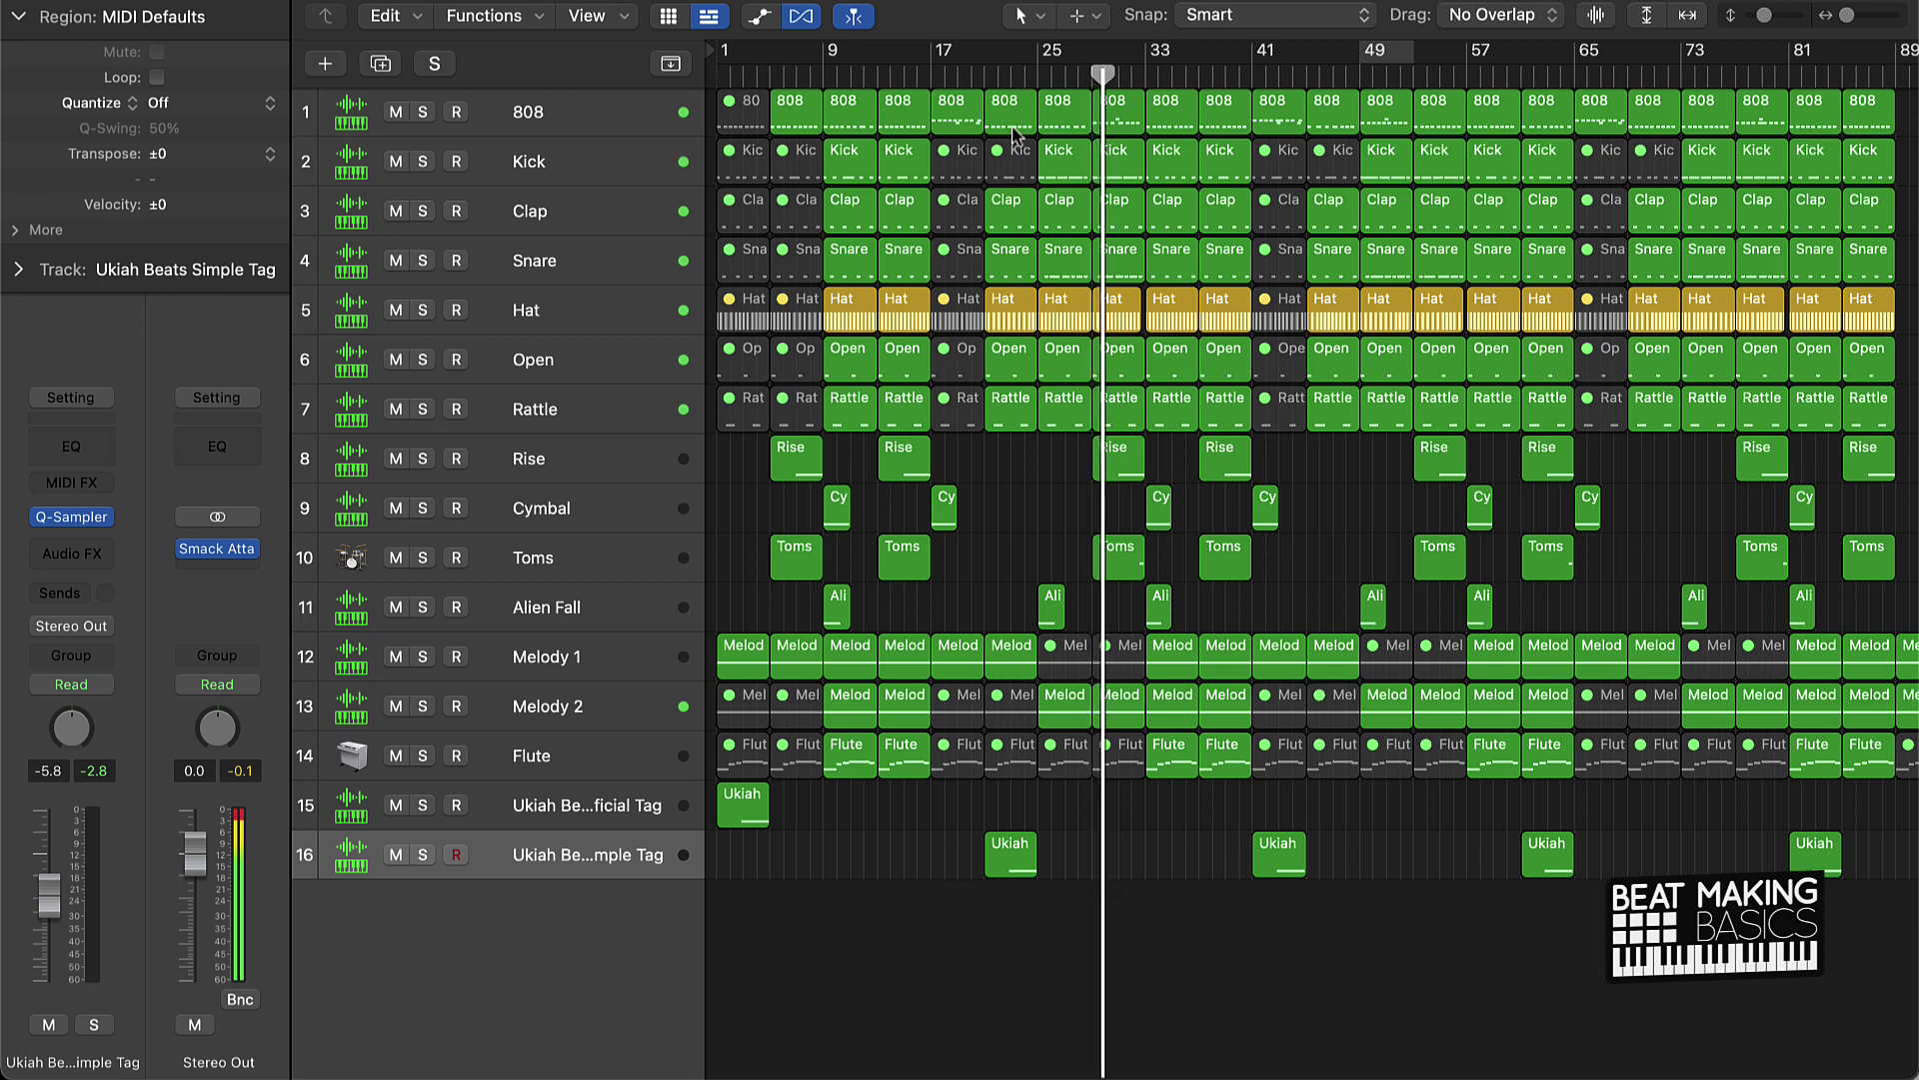
double_click(1121, 168)
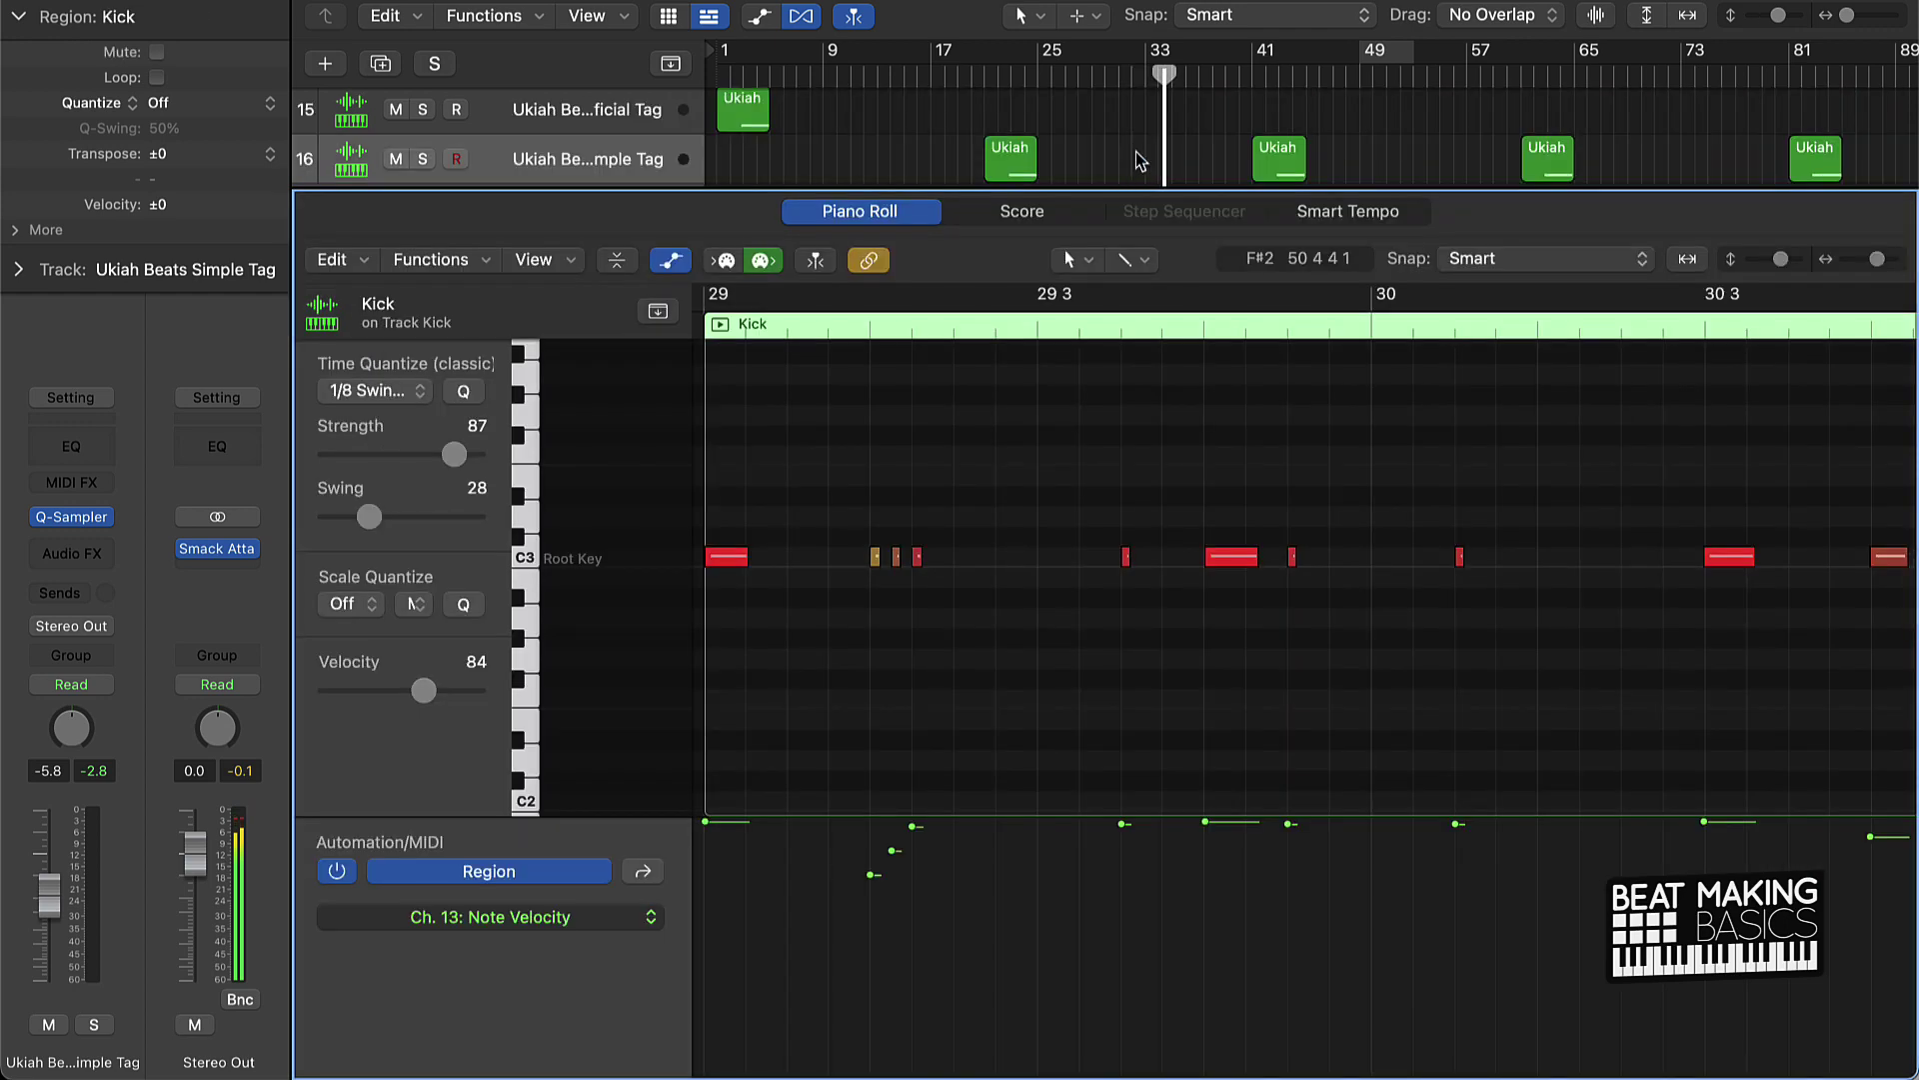
key("p")
left_click(1077, 514)
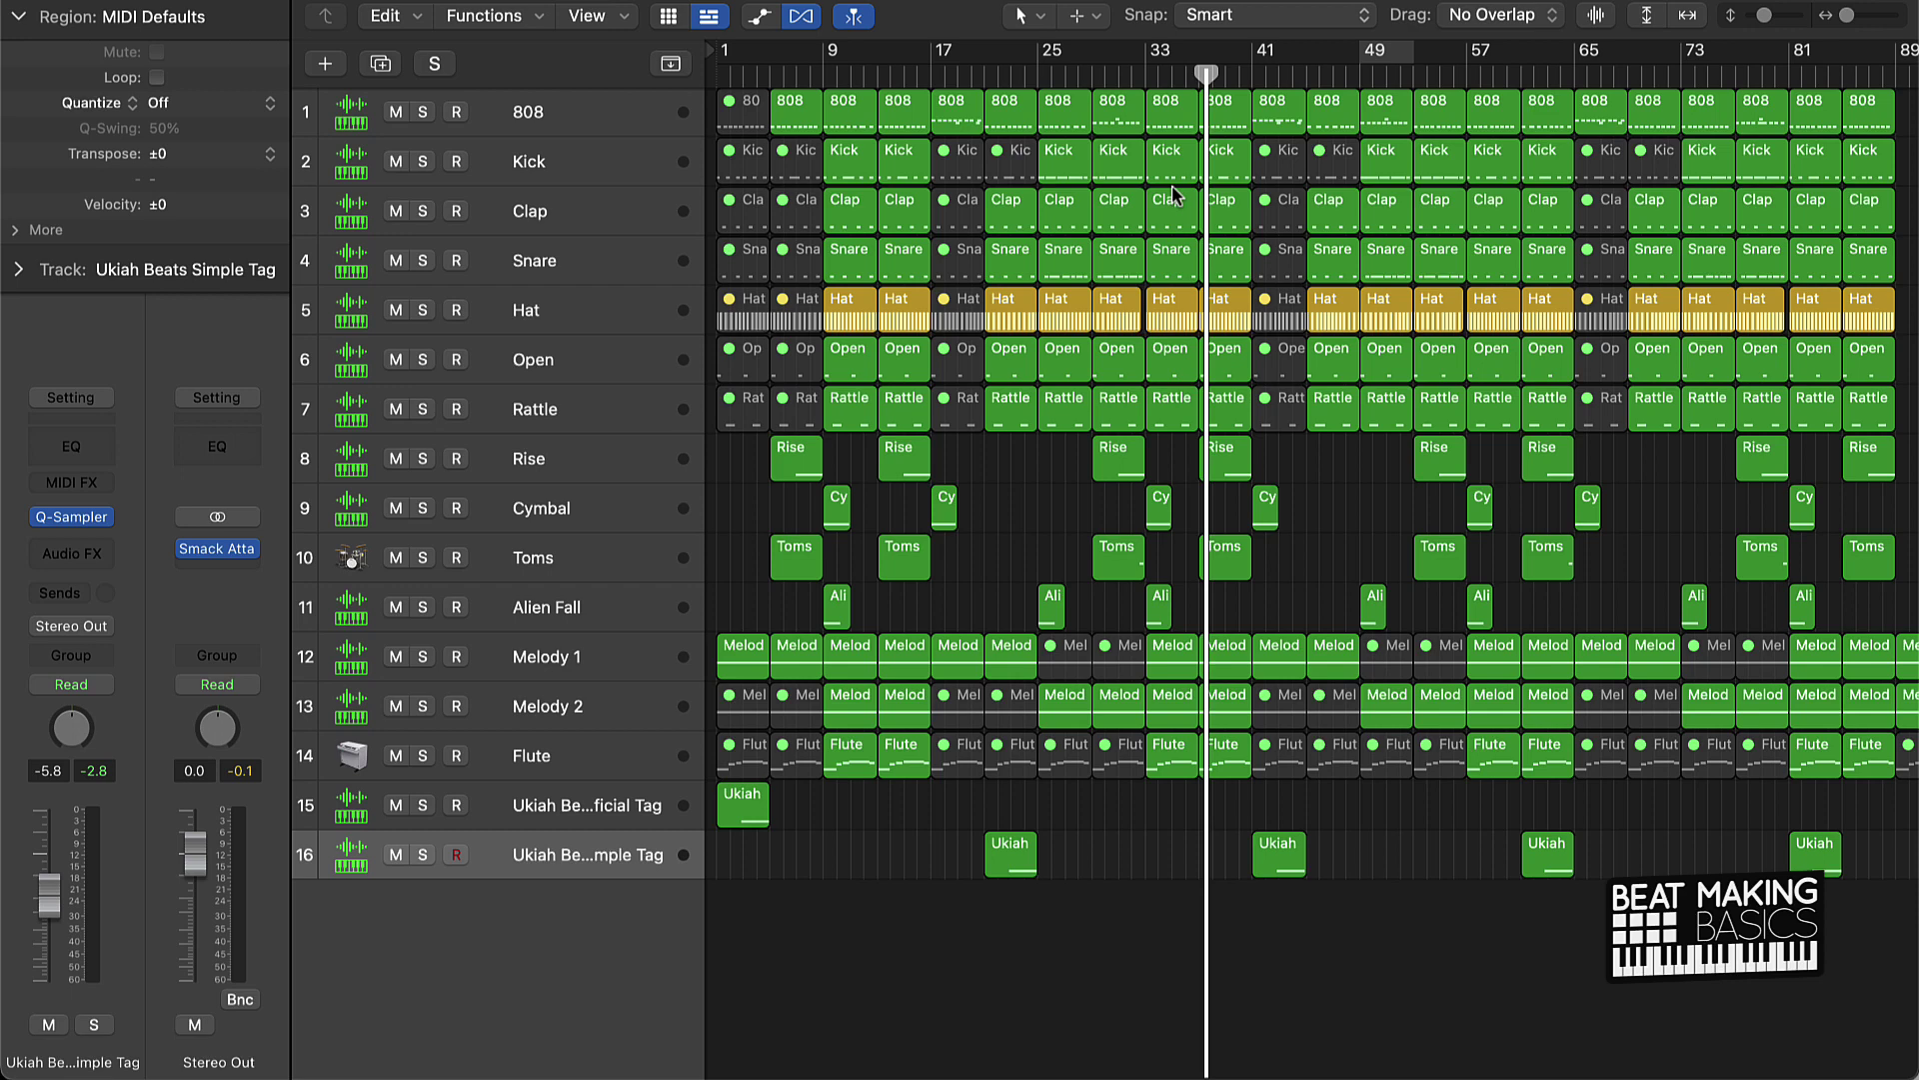
left_click(1130, 170)
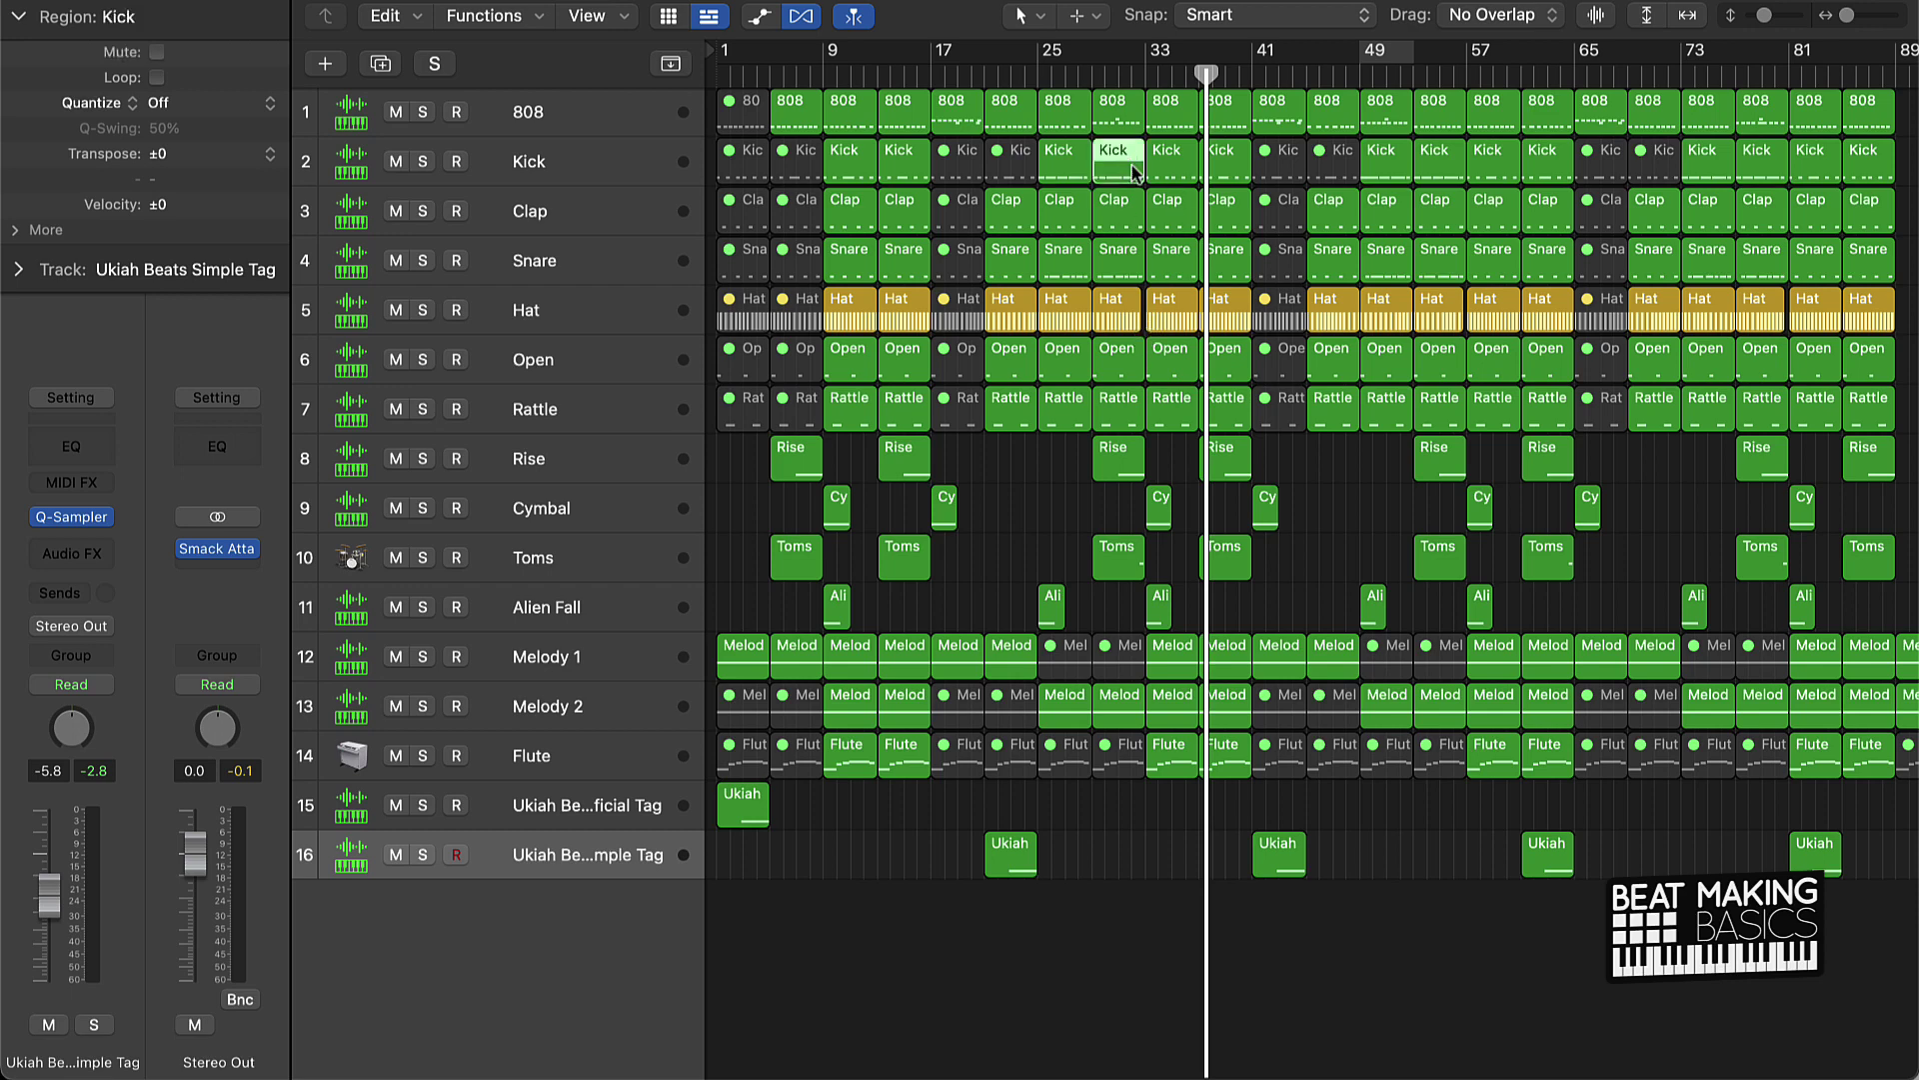
double_click(1127, 177)
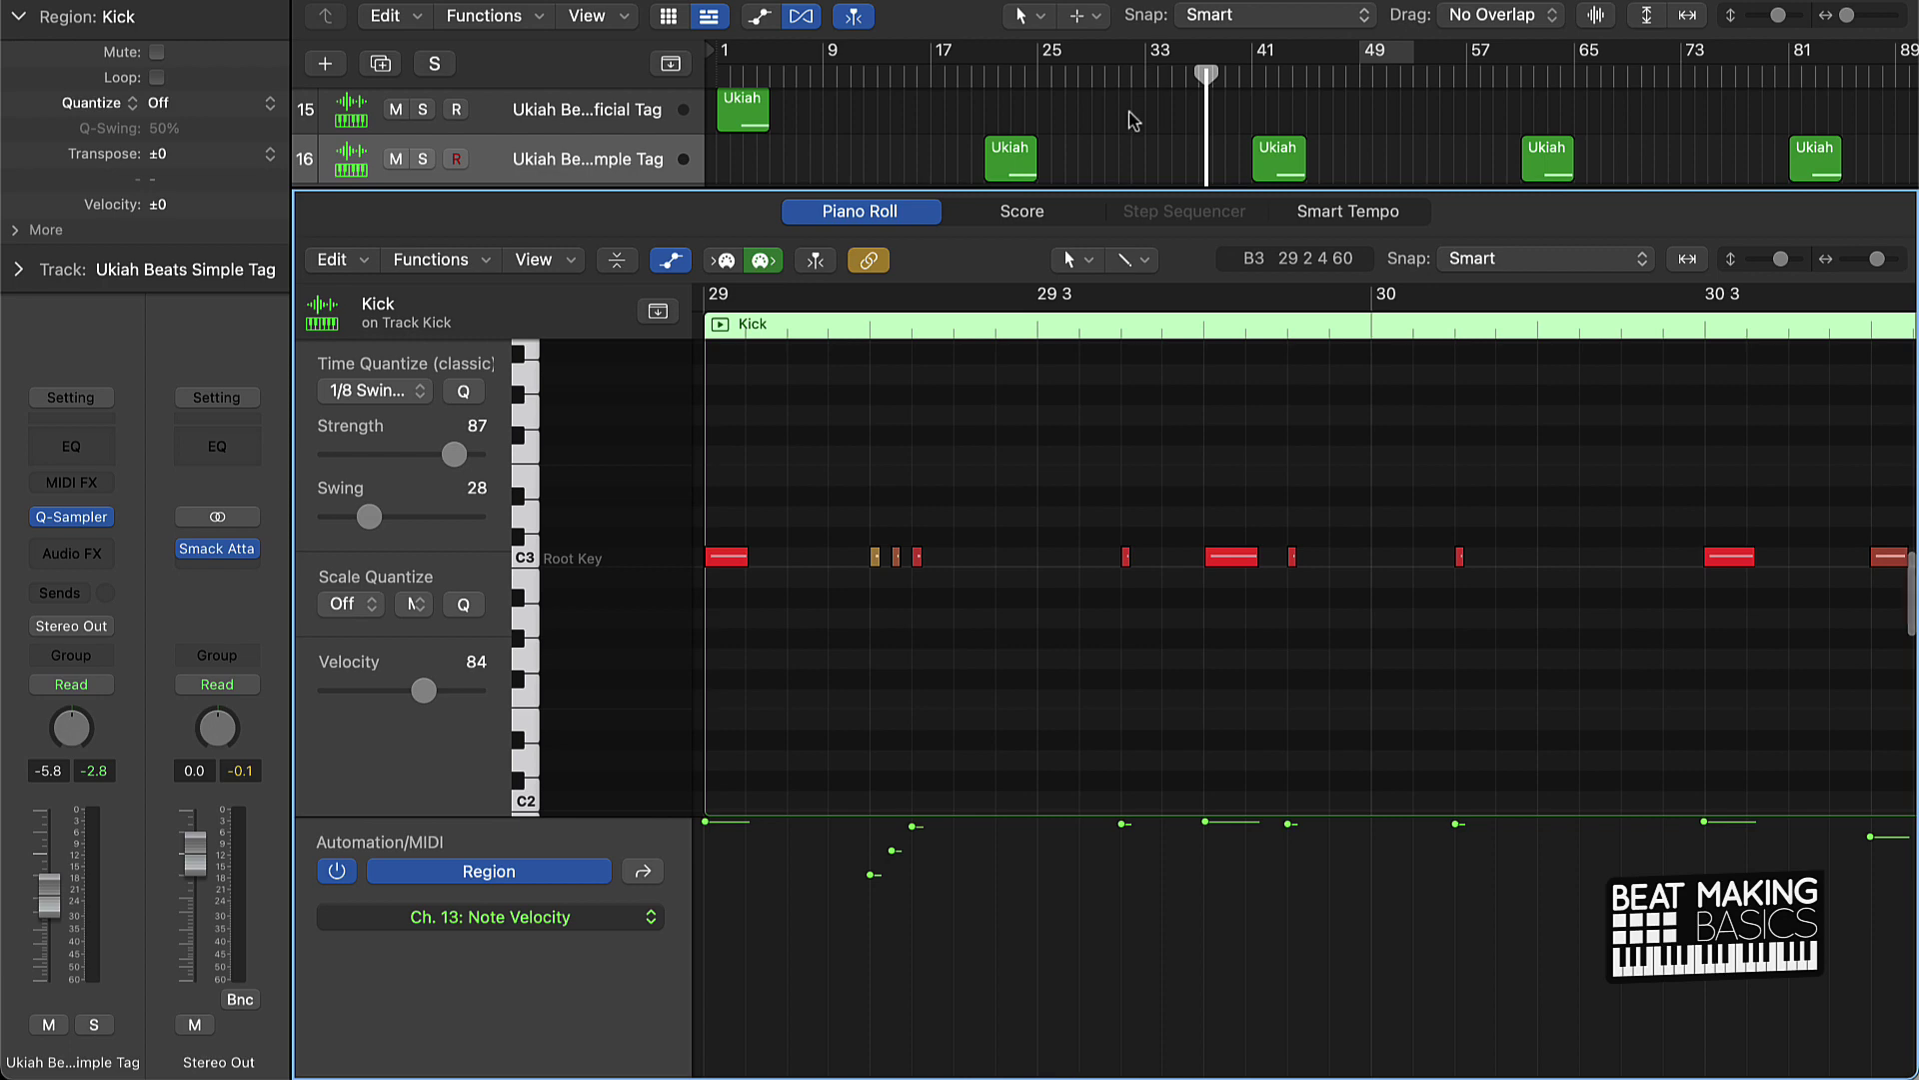
key("p")
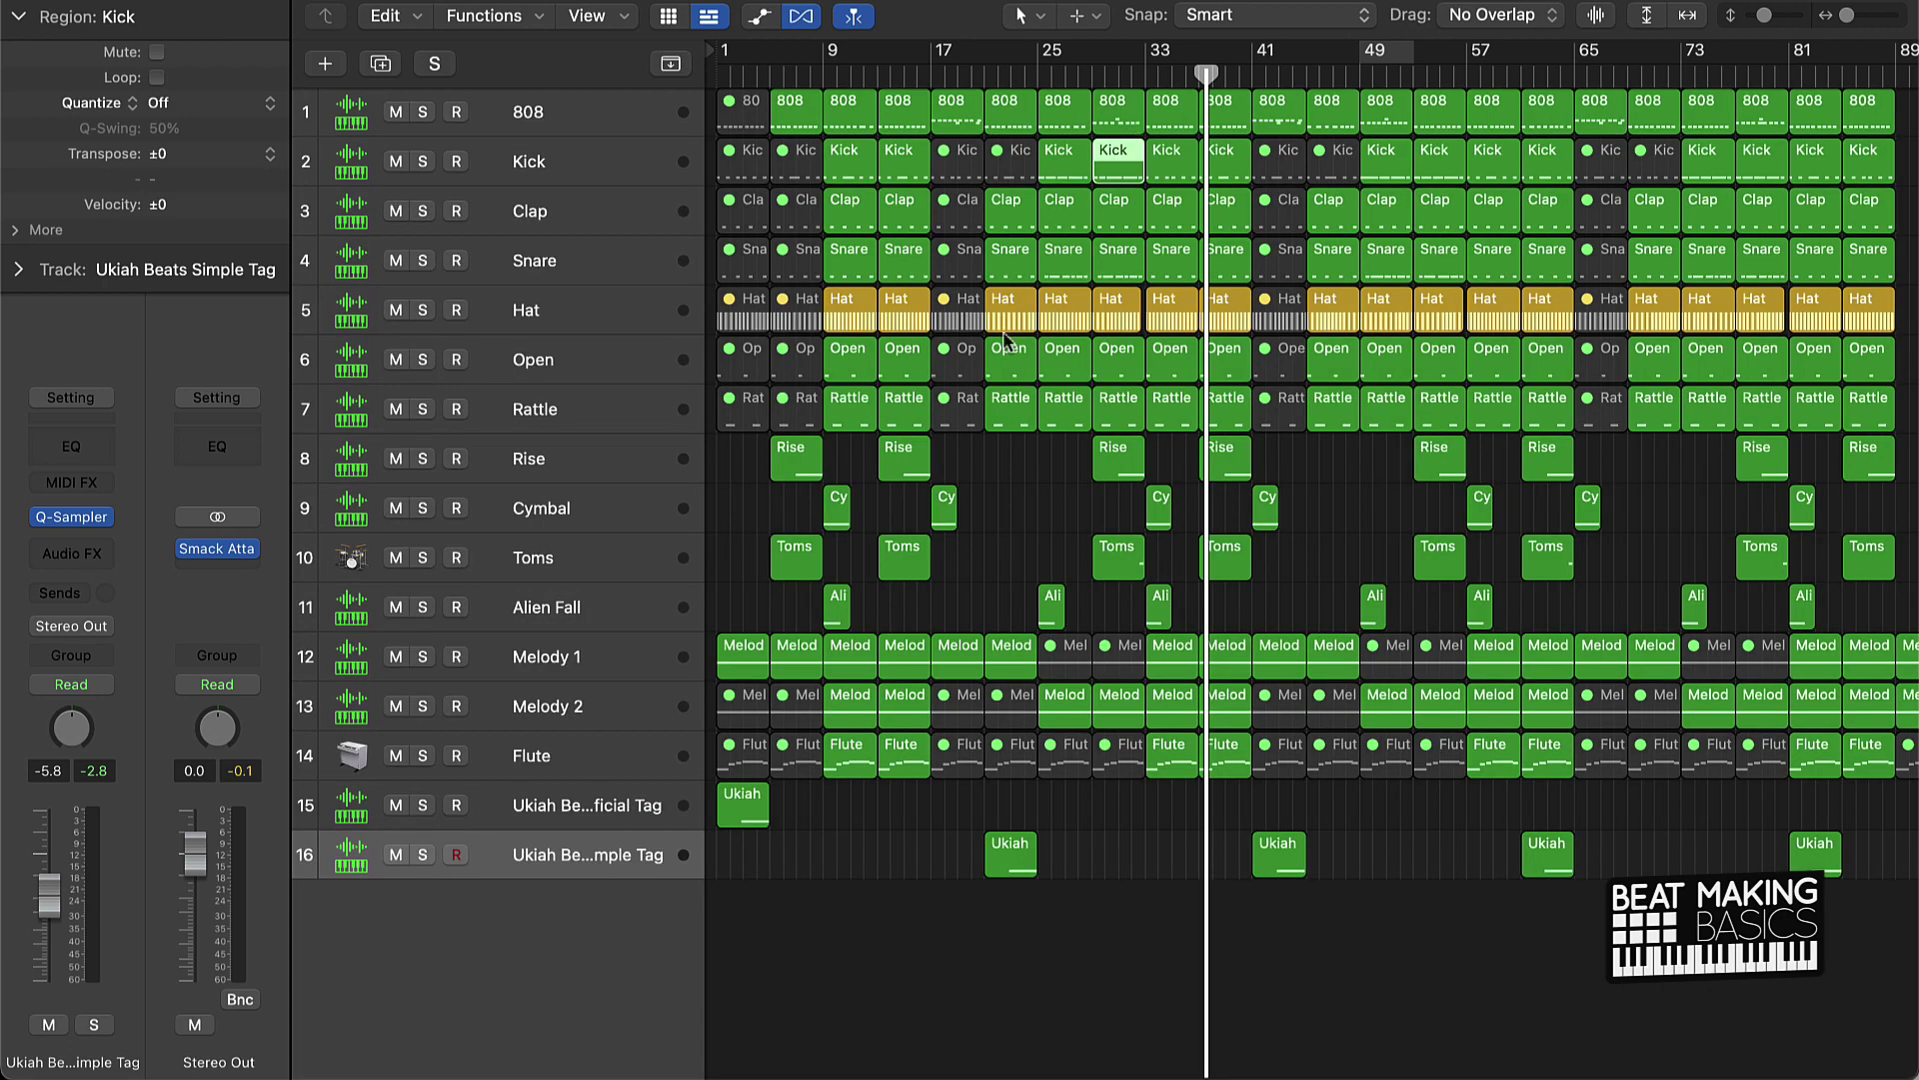
left_click(1009, 482)
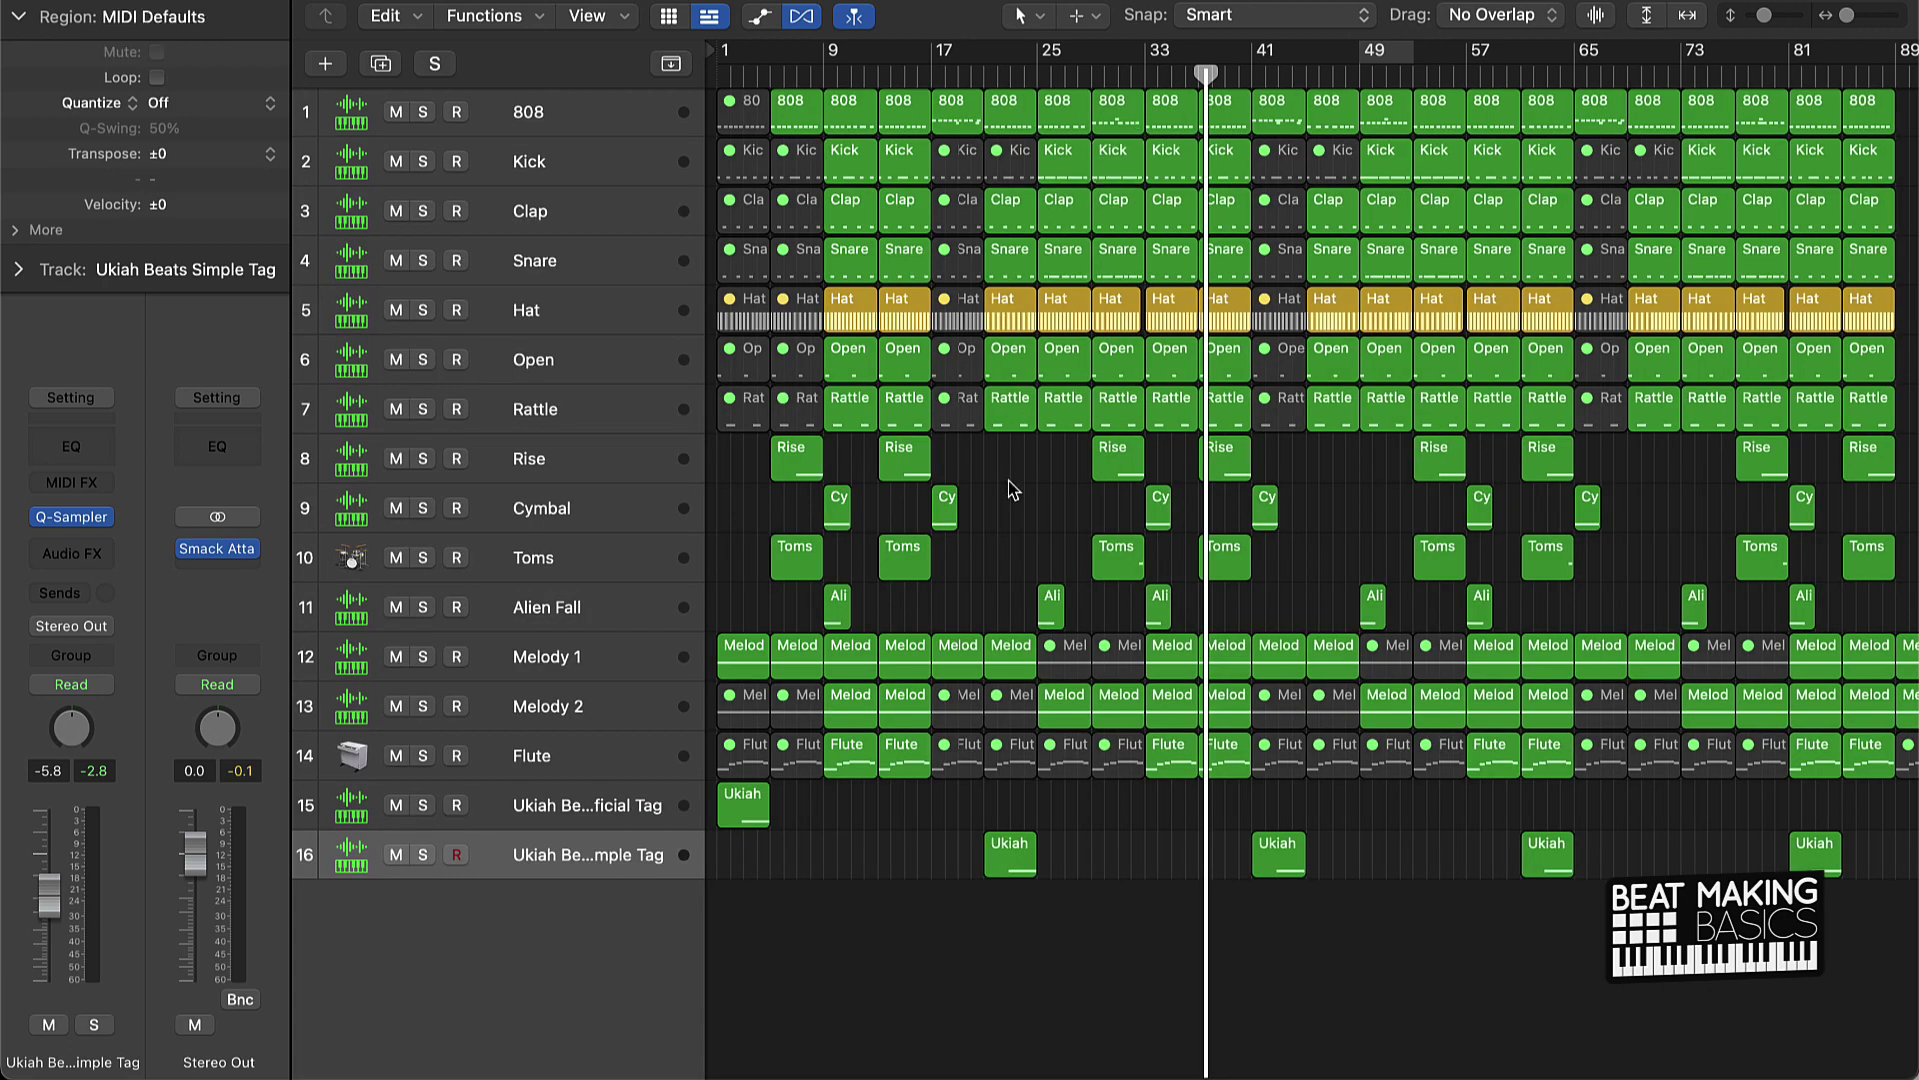